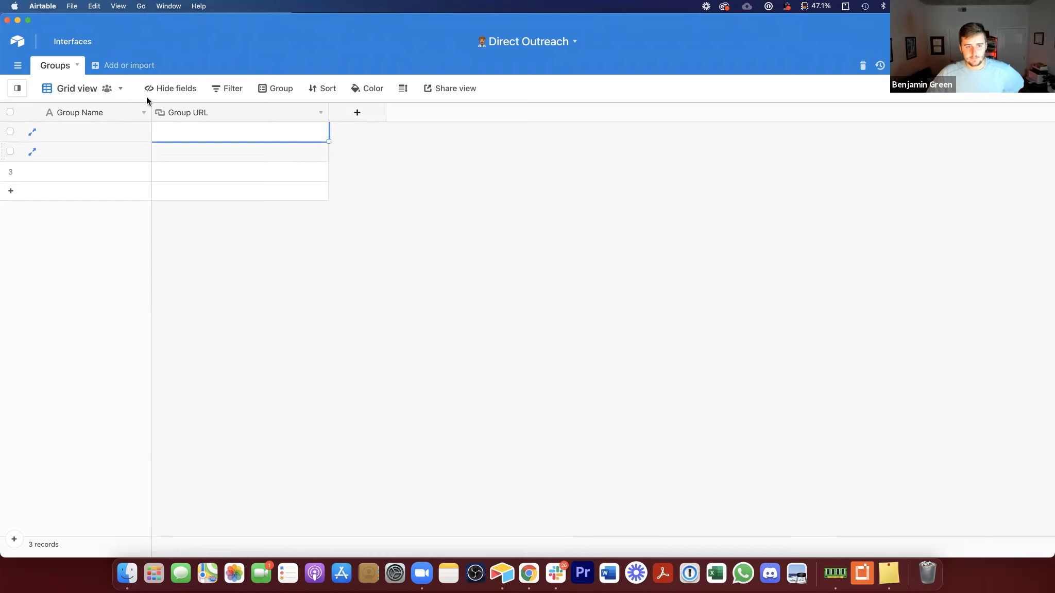
# Step: Add a field to Groups that links to a new table named Posts
pyautogui.click(115, 71)
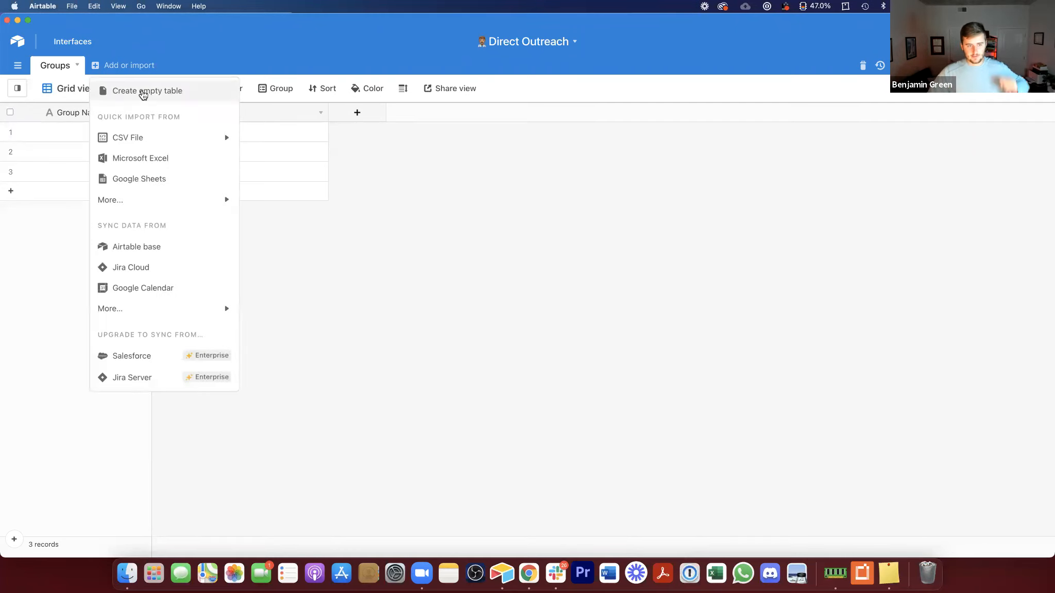
pyautogui.click(349, 119)
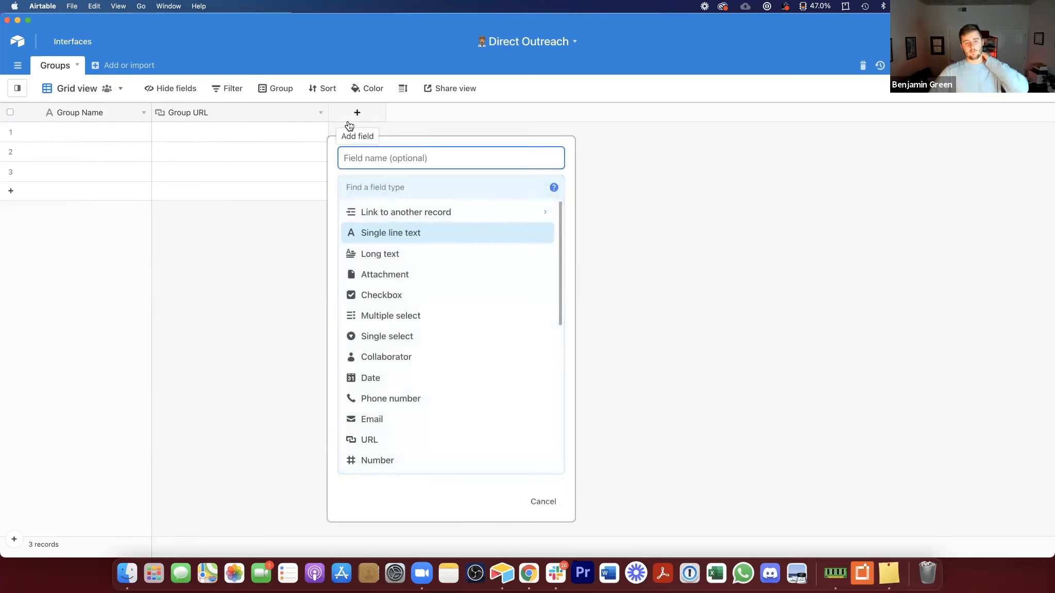
pyautogui.click(392, 209)
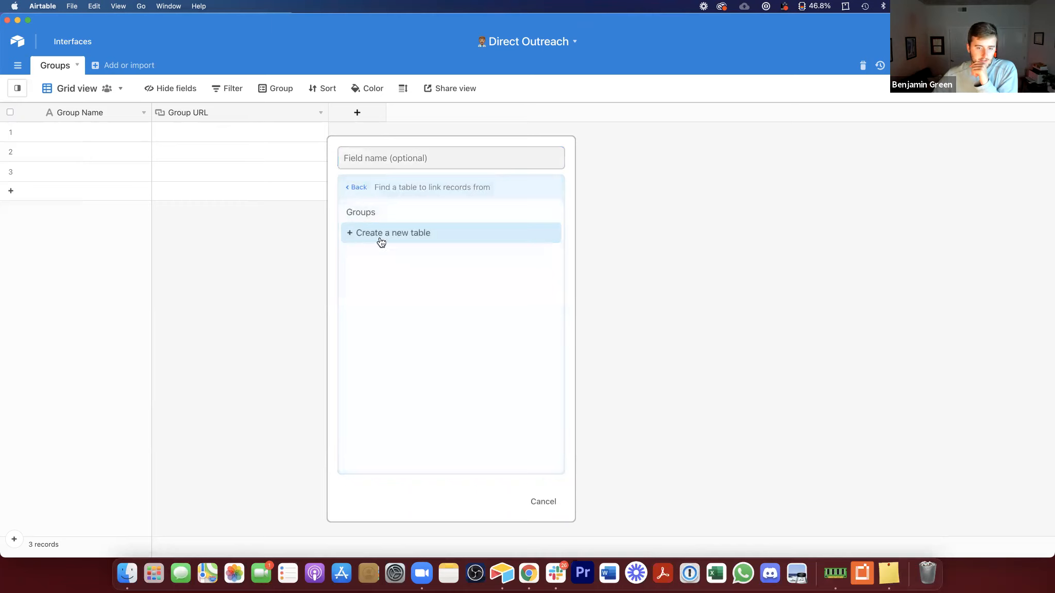
pyautogui.click(378, 234)
pyautogui.doubleClick(392, 241)
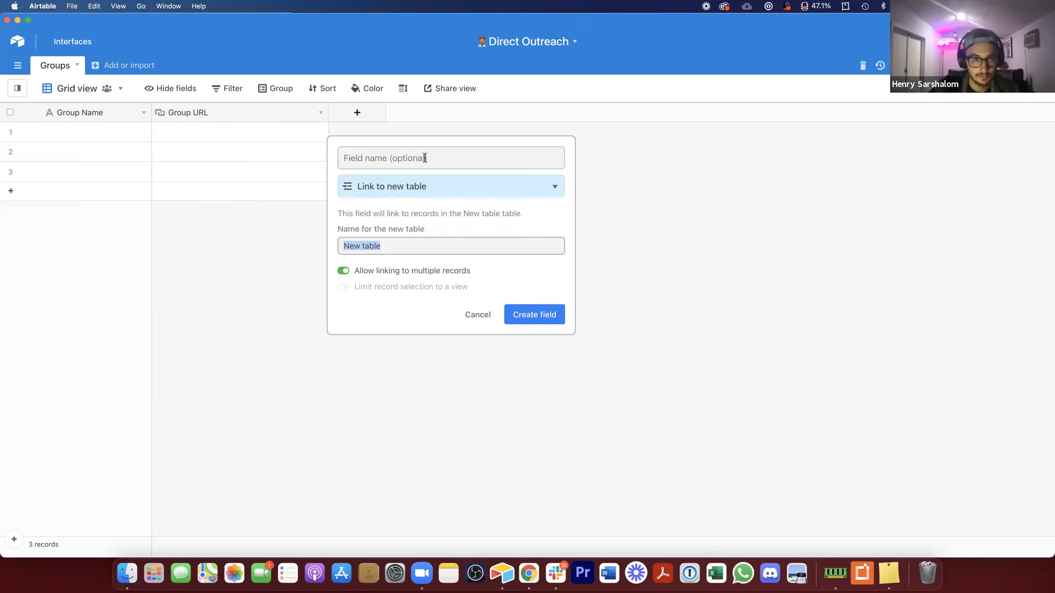
pyautogui.write('Posts')
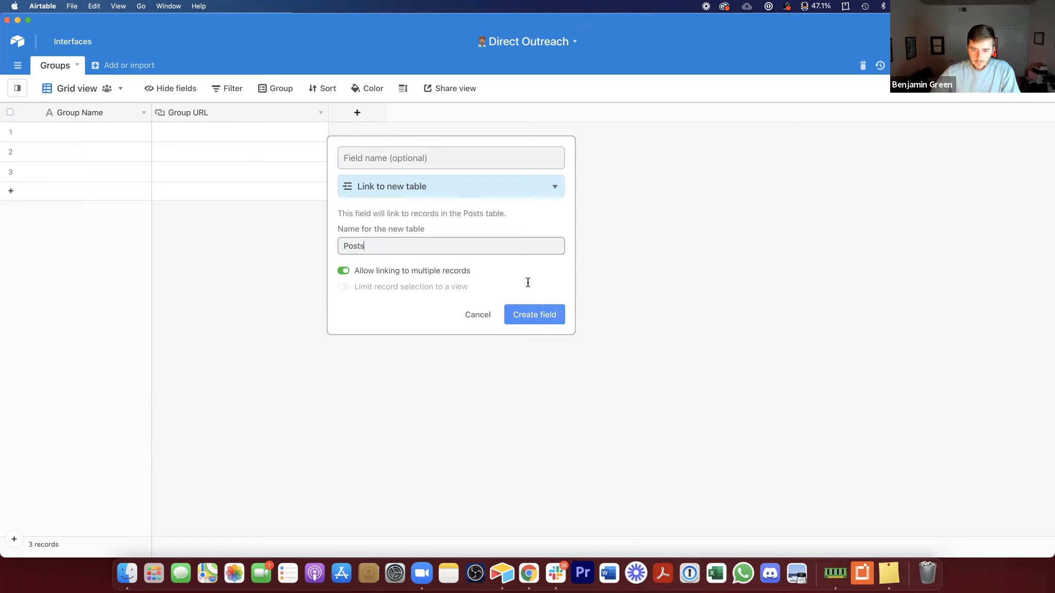
pyautogui.click(547, 314)
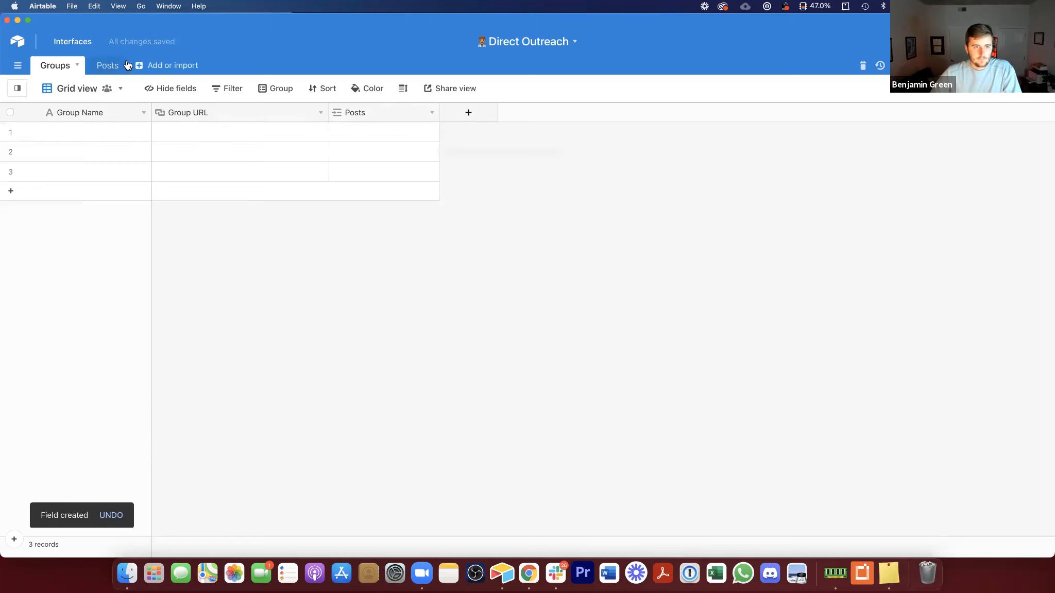
# Step: In the Posts table, add a first record and rename the primary field to Title
pyautogui.click(108, 66)
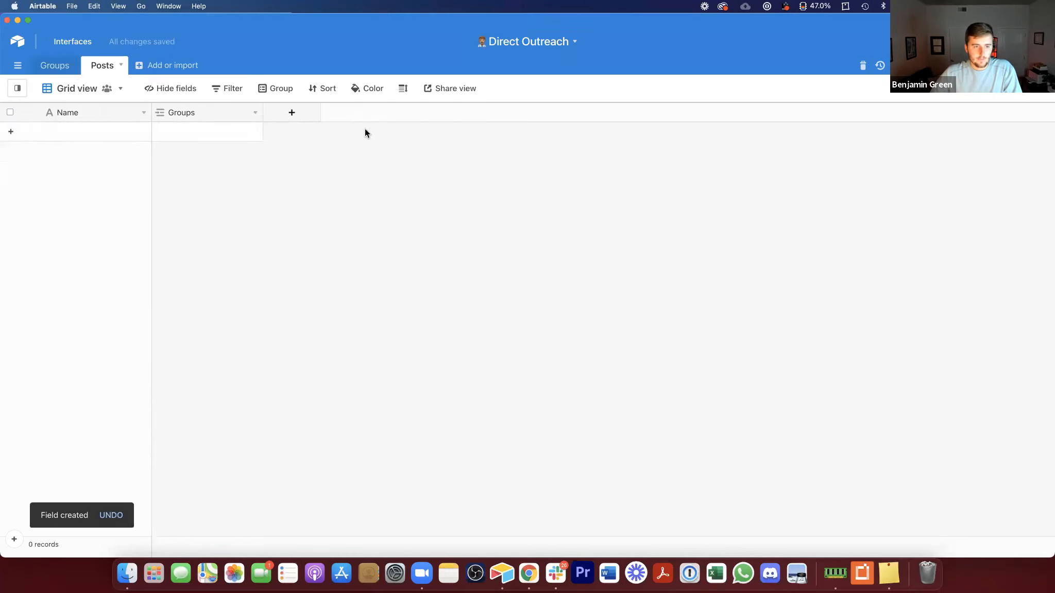
pyautogui.click(90, 137)
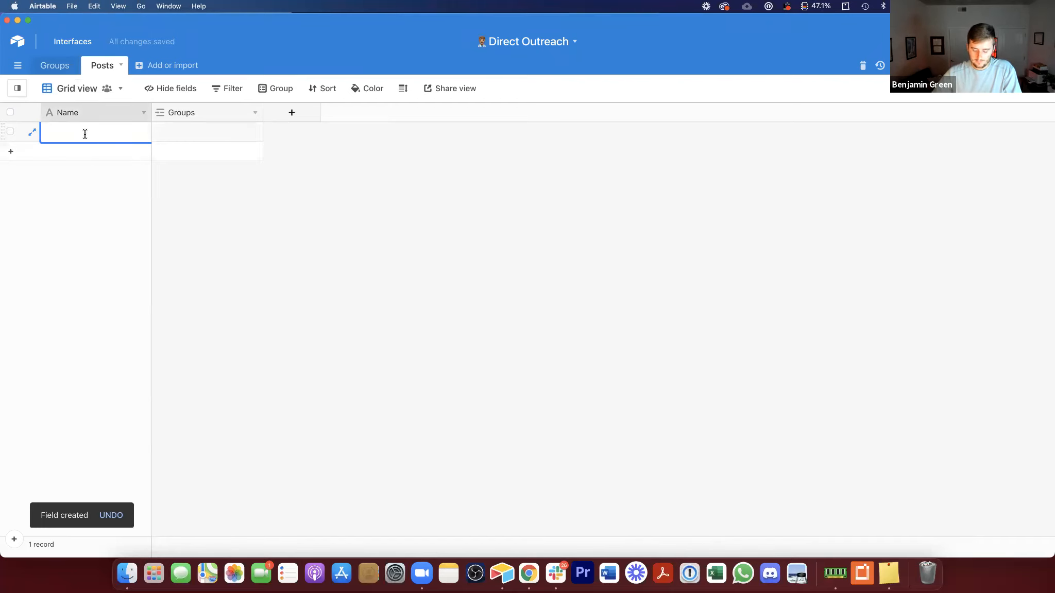
pyautogui.doubleClick(79, 111)
pyautogui.write('Title')
pyautogui.press('Return')
# Step: Insert a Long text field named Copy to the right of Title
pyautogui.rightClick(80, 110)
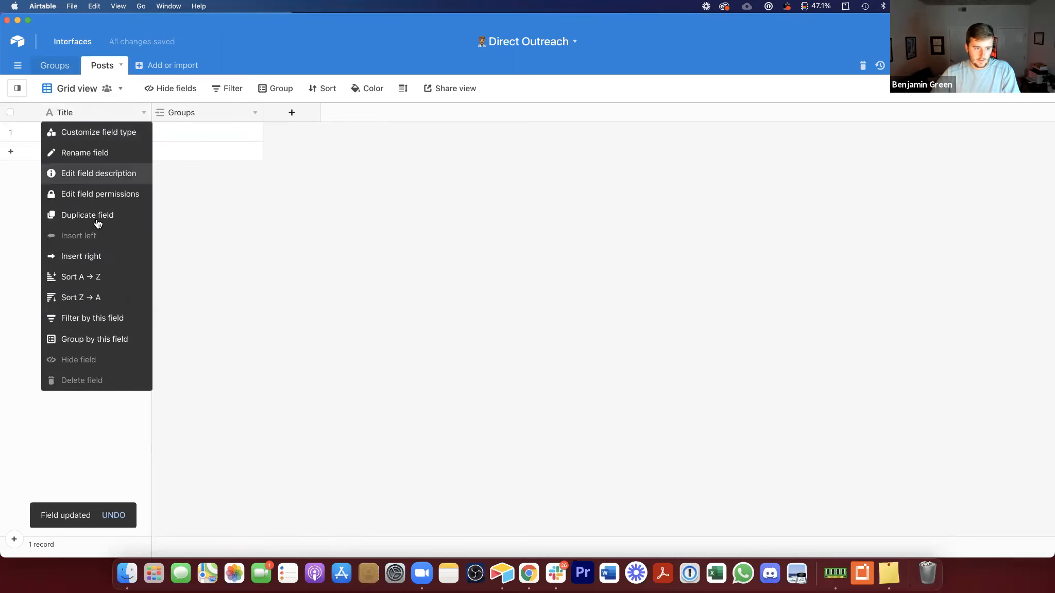
pyautogui.click(95, 256)
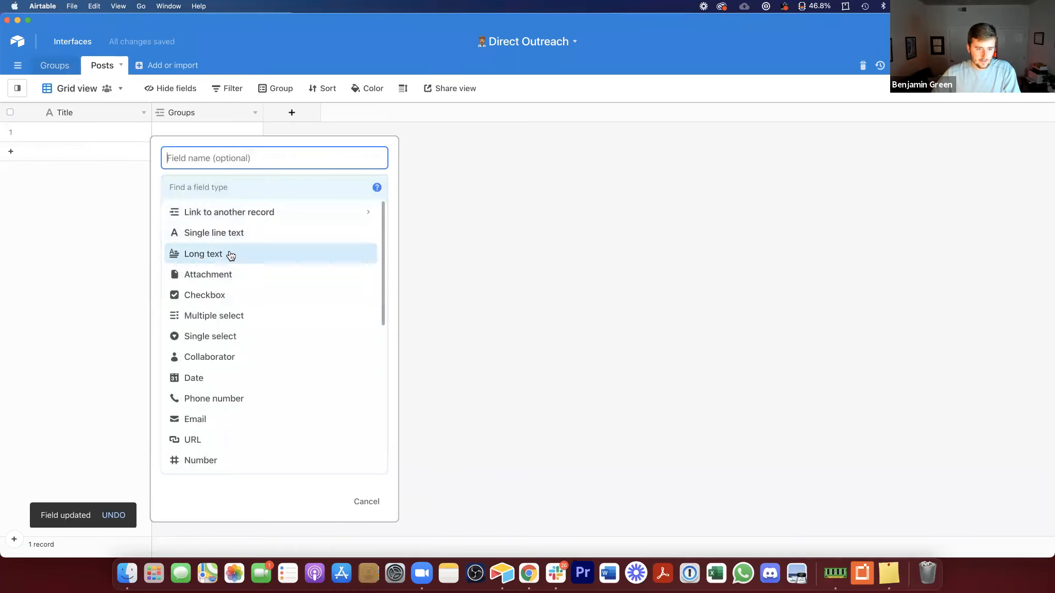
pyautogui.click(228, 254)
pyautogui.write('Copy')
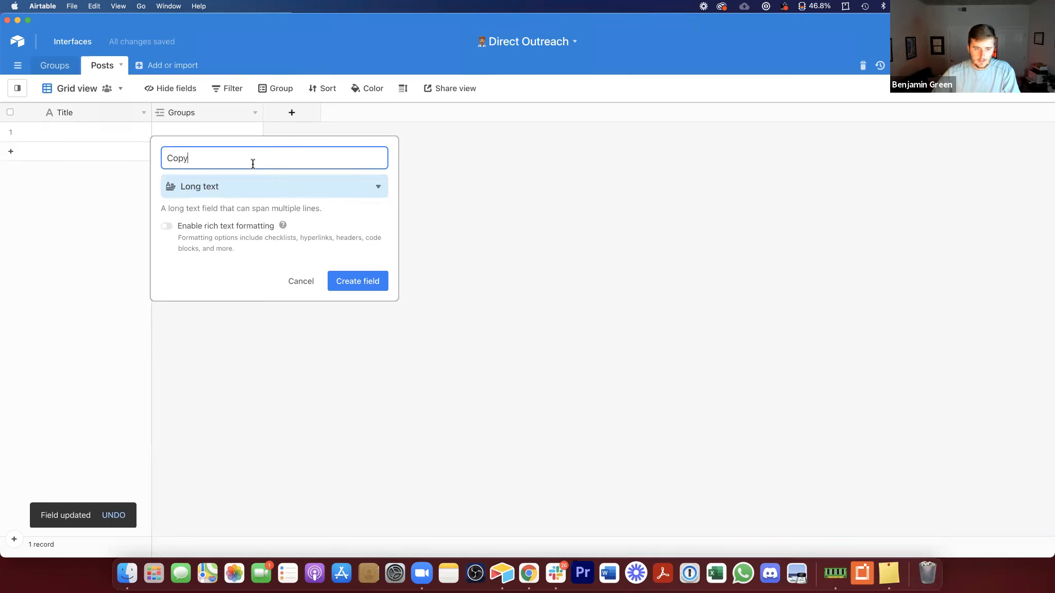
pyautogui.click(386, 286)
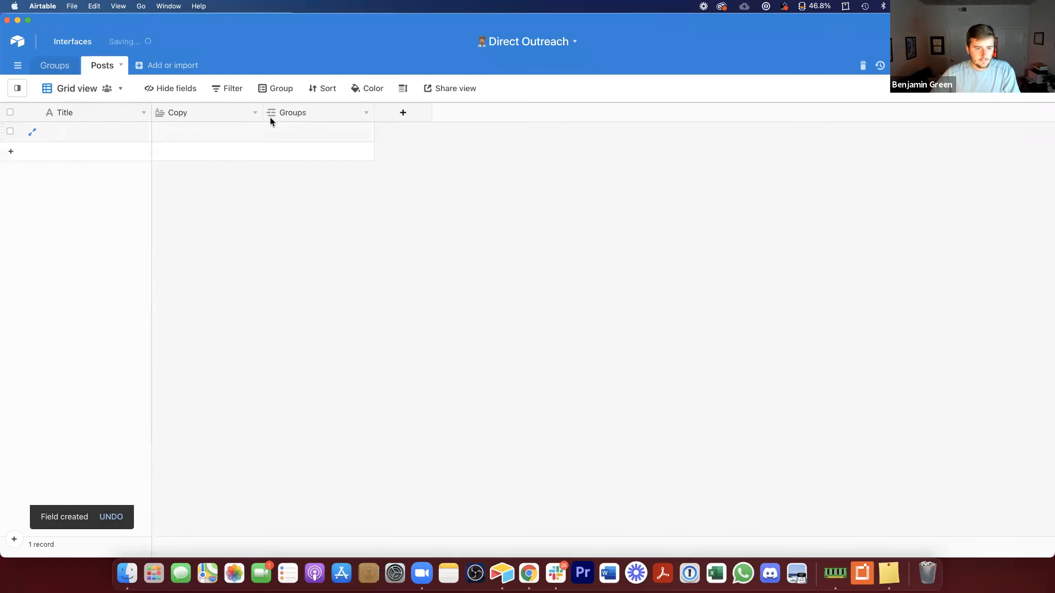
# Step: Try typing markdown bold text into the first record's Copy cell
pyautogui.click(231, 131)
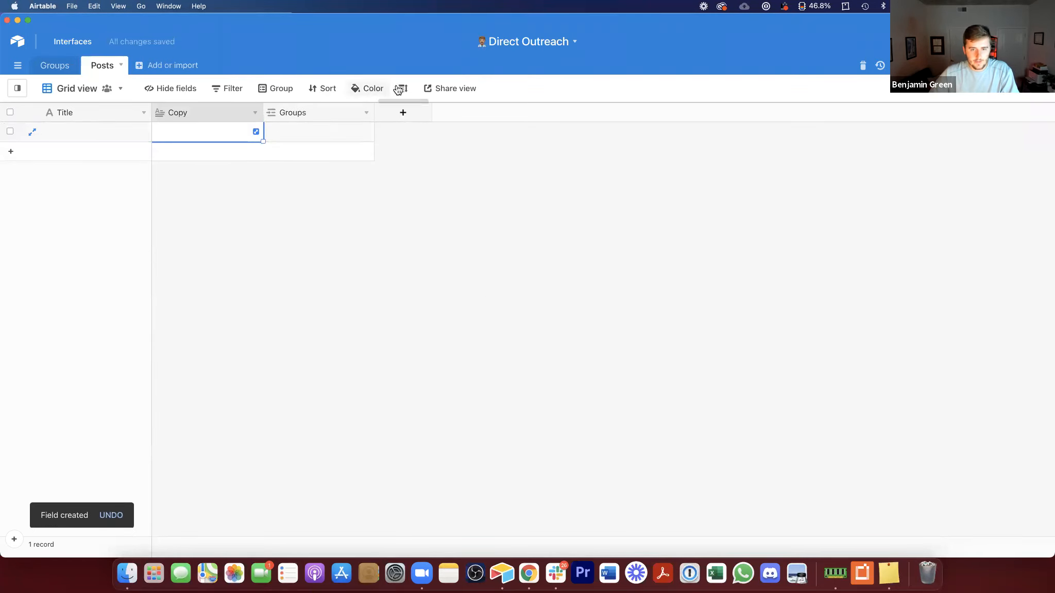
pyautogui.click(256, 133)
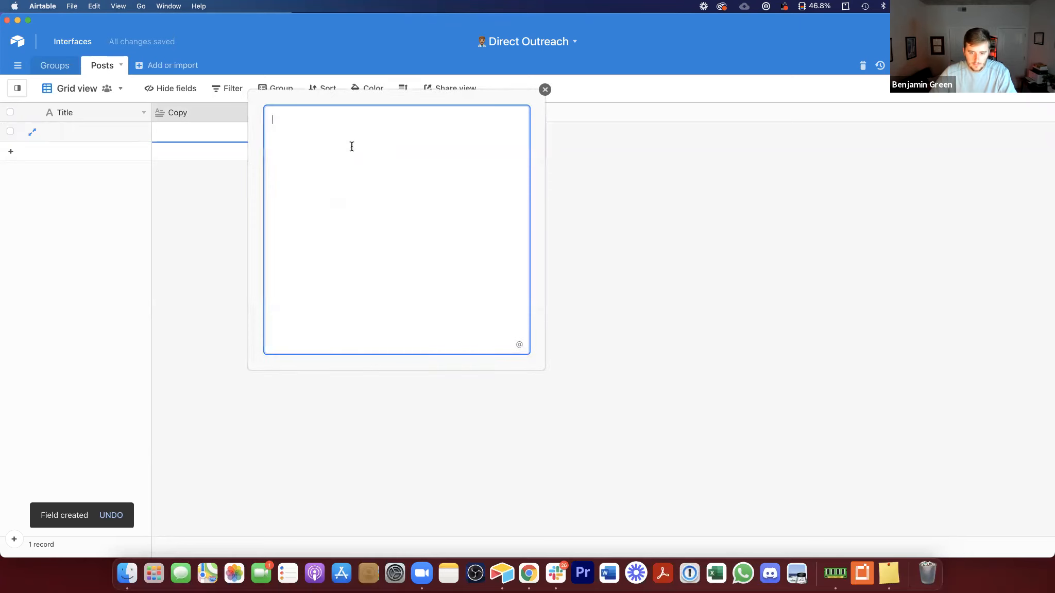
pyautogui.write('*')
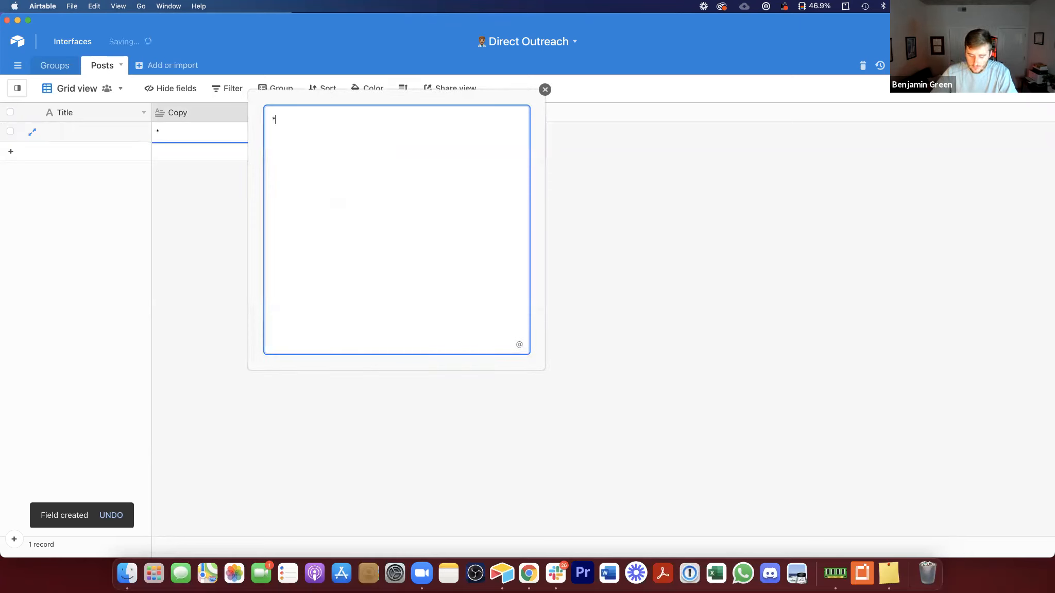
pyautogui.write('*bold')
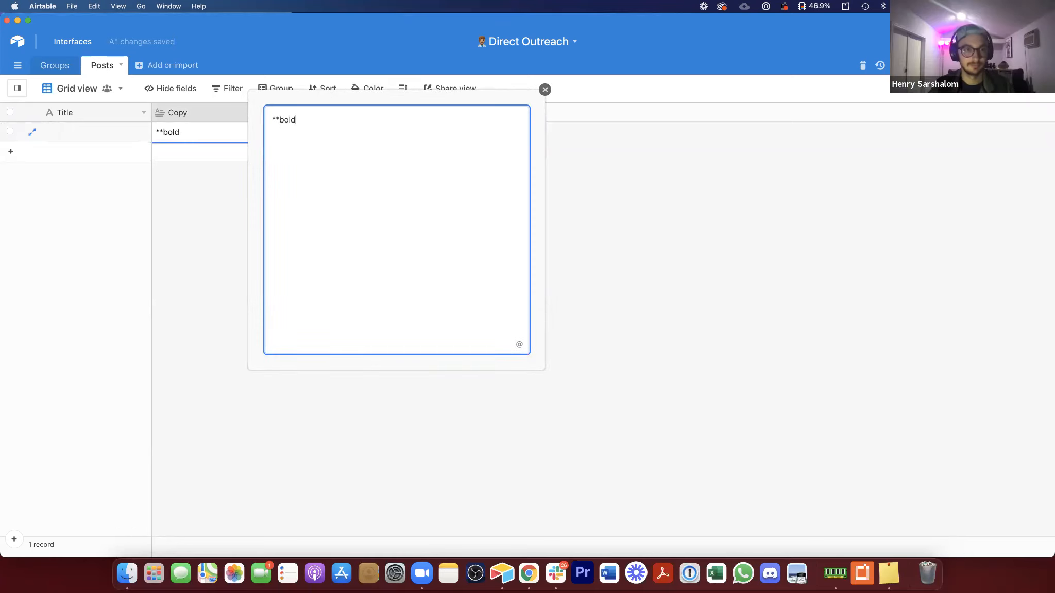
pyautogui.press('BackSpace')
pyautogui.press('BackSpace')
pyautogui.press('BackSpace')
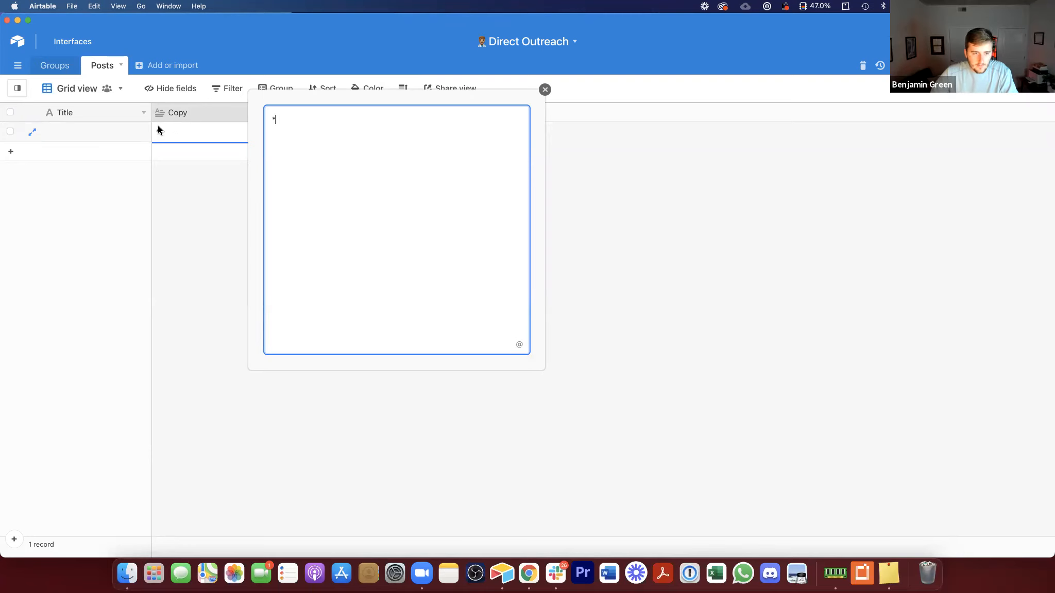
# Step: Enable rich text formatting on the Copy field
pyautogui.doubleClick(190, 109)
pyautogui.click(188, 225)
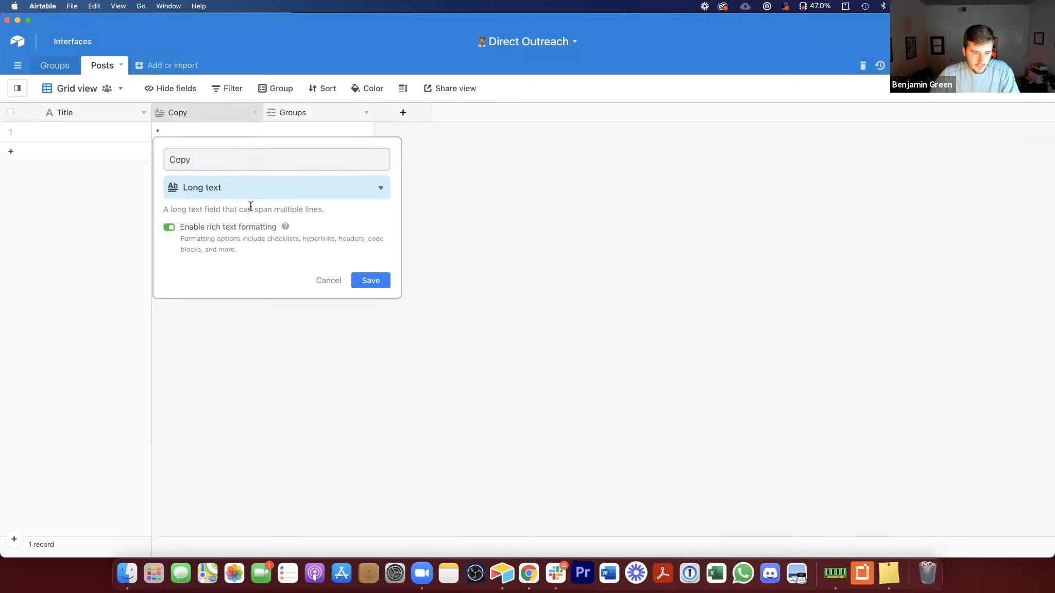
pyautogui.click(370, 281)
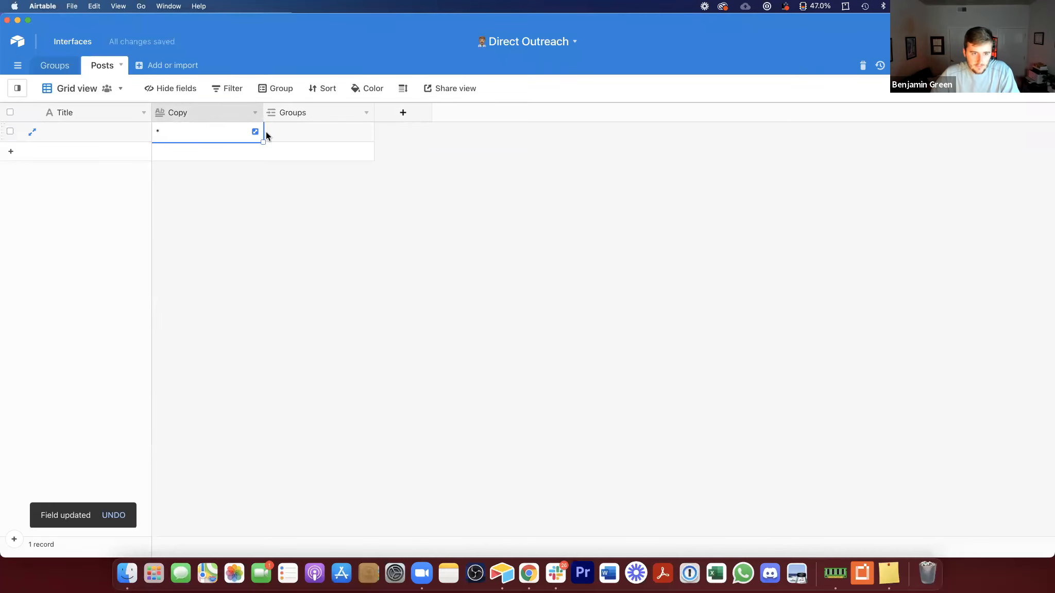
# Step: Type *bold* into the expanded Copy cell, then clear the cell
pyautogui.click(255, 130)
pyautogui.write('*bold*')
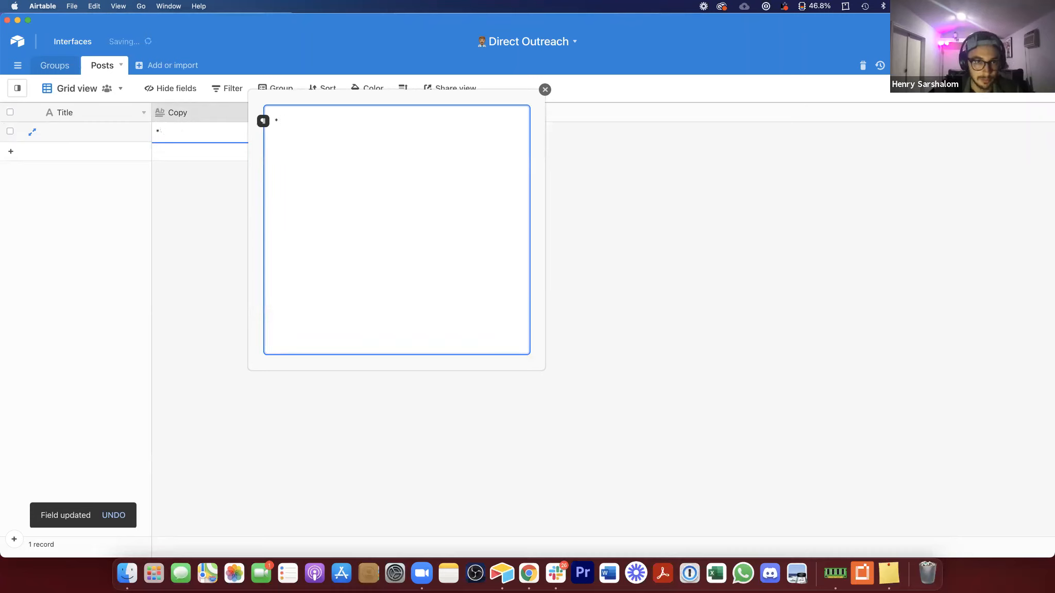
pyautogui.write('d*')
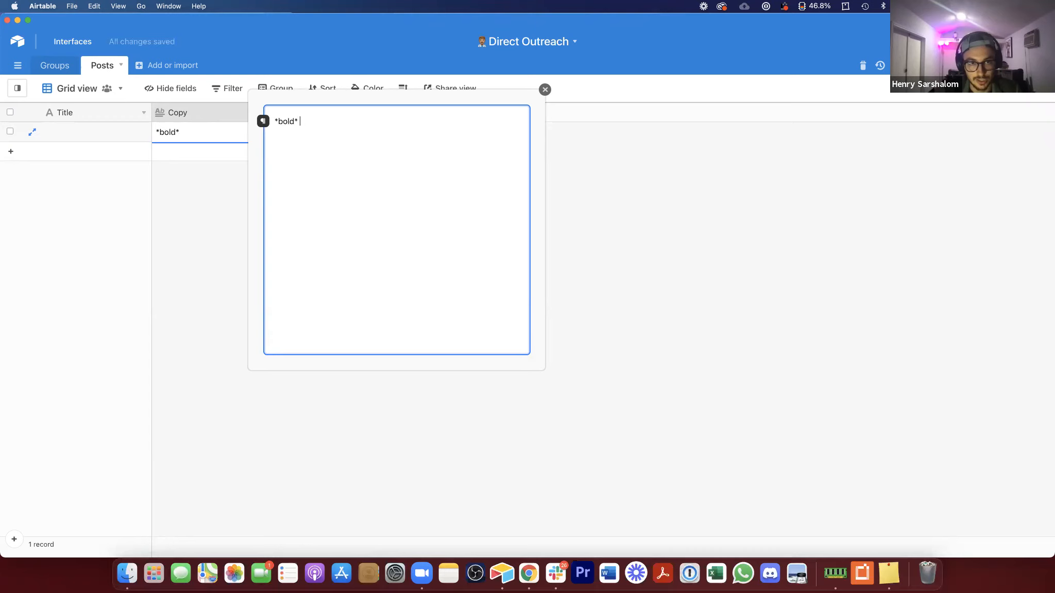
pyautogui.press('super+a')
pyautogui.press('BackSpace')
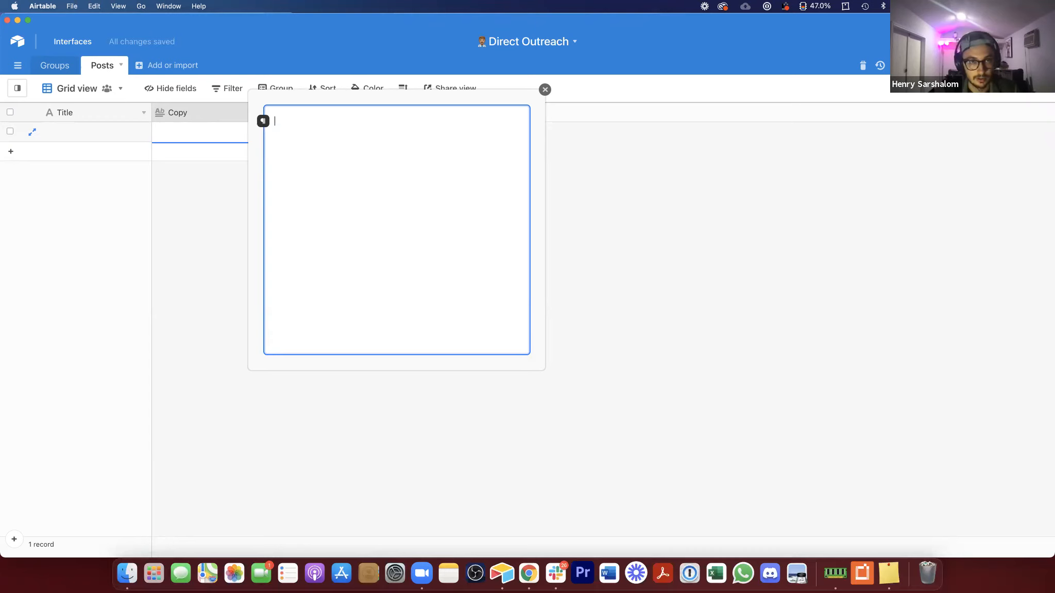
# Step: Test bold and italic formatting on sample text in the Copy cell, then clear it and close the editor
pyautogui.moveTo(301, 113); pyautogui.dragTo(273, 122)
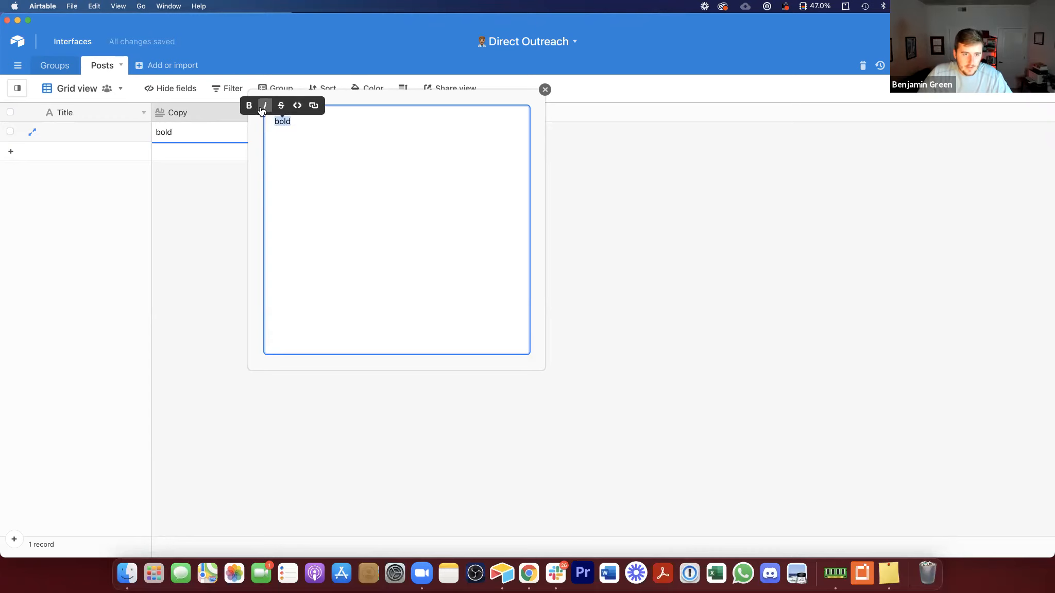
pyautogui.click(251, 105)
pyautogui.click(330, 127)
pyautogui.press('Return')
pyautogui.write('d')
pyautogui.press('super+a')
pyautogui.click(282, 137)
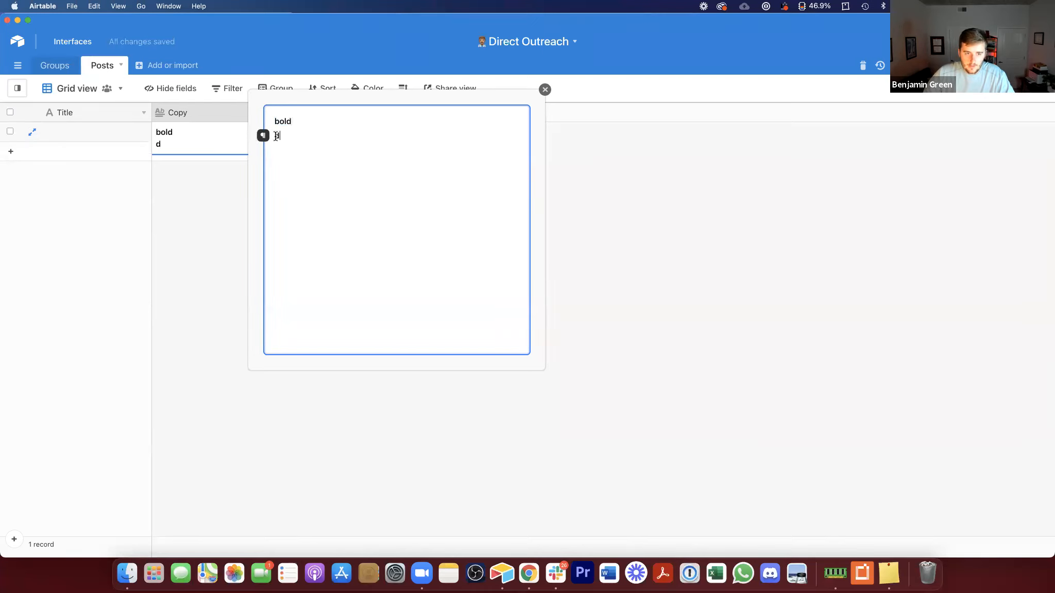
pyautogui.doubleClick(281, 136)
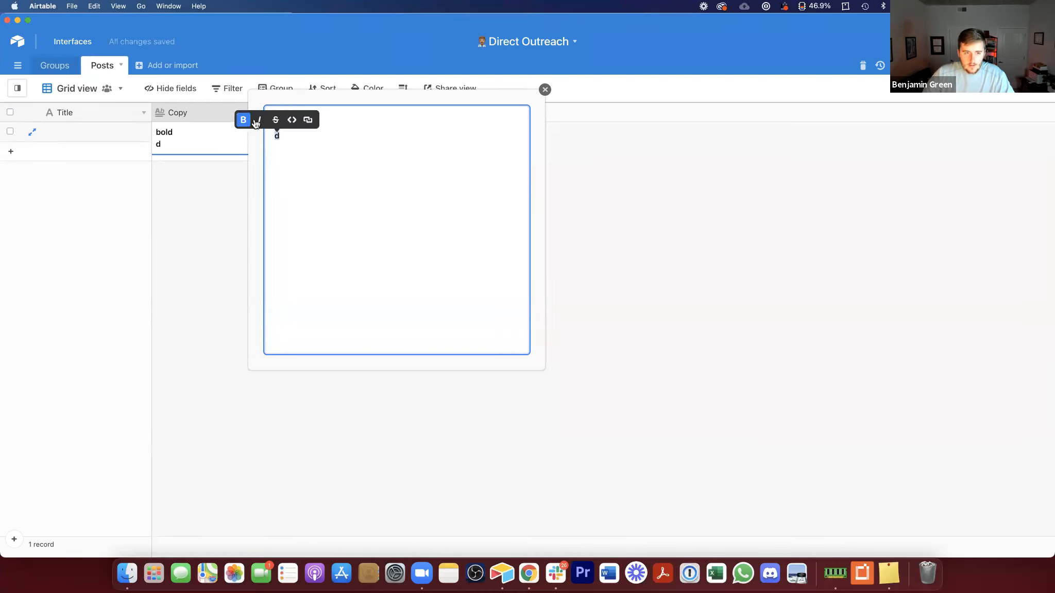
pyautogui.click(261, 119)
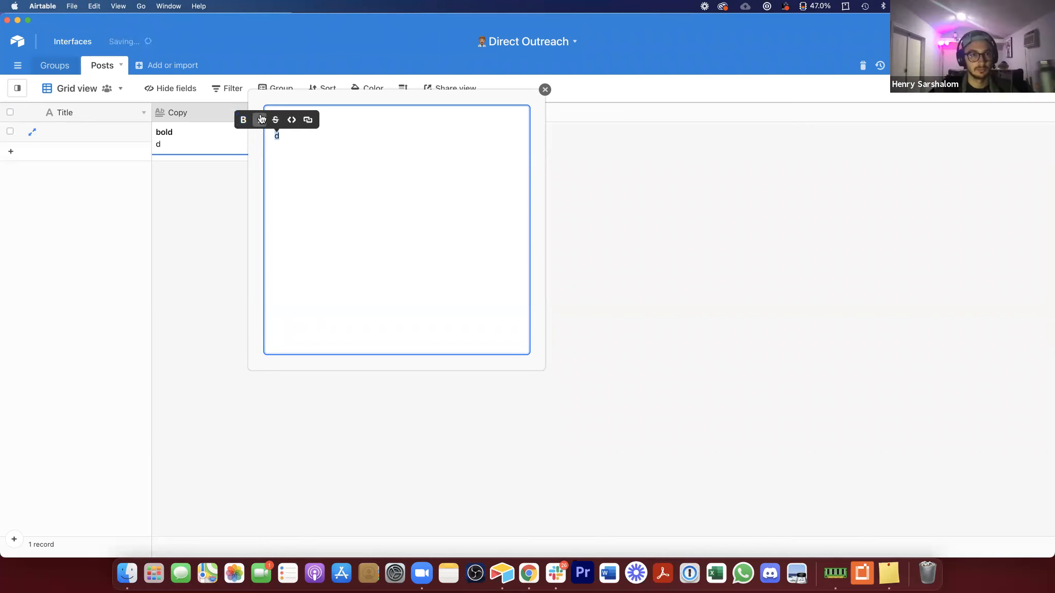
pyautogui.click(313, 142)
pyautogui.press('super+a')
pyautogui.press('BackSpace')
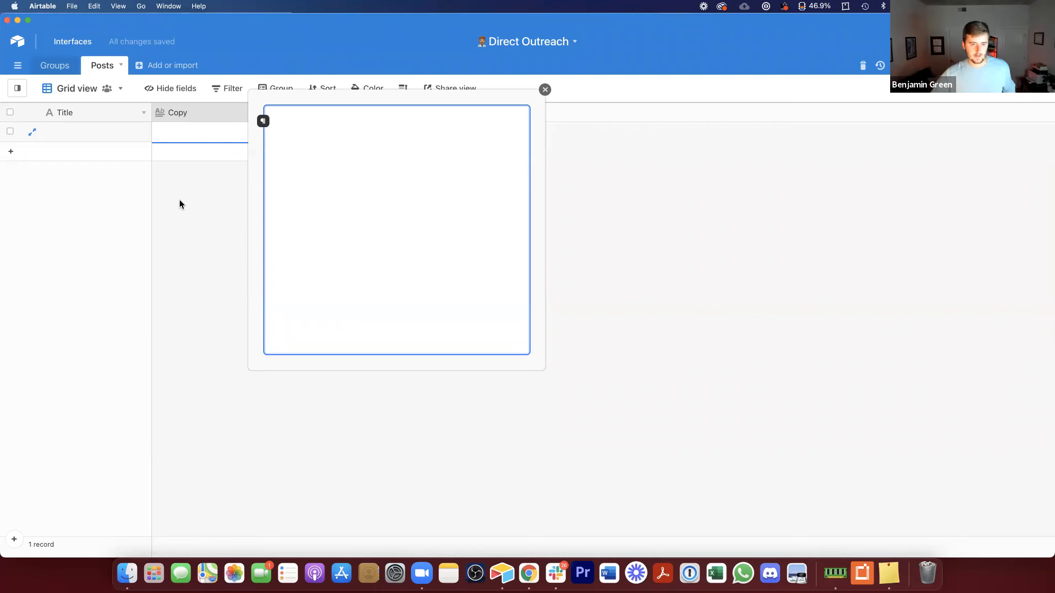
pyautogui.click(200, 196)
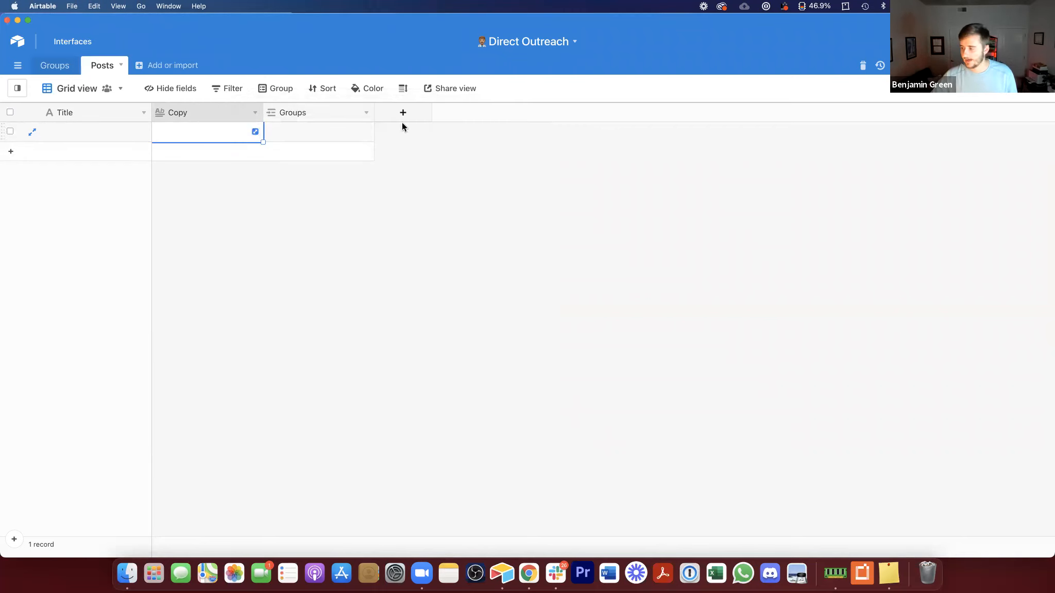
pyautogui.click(307, 125)
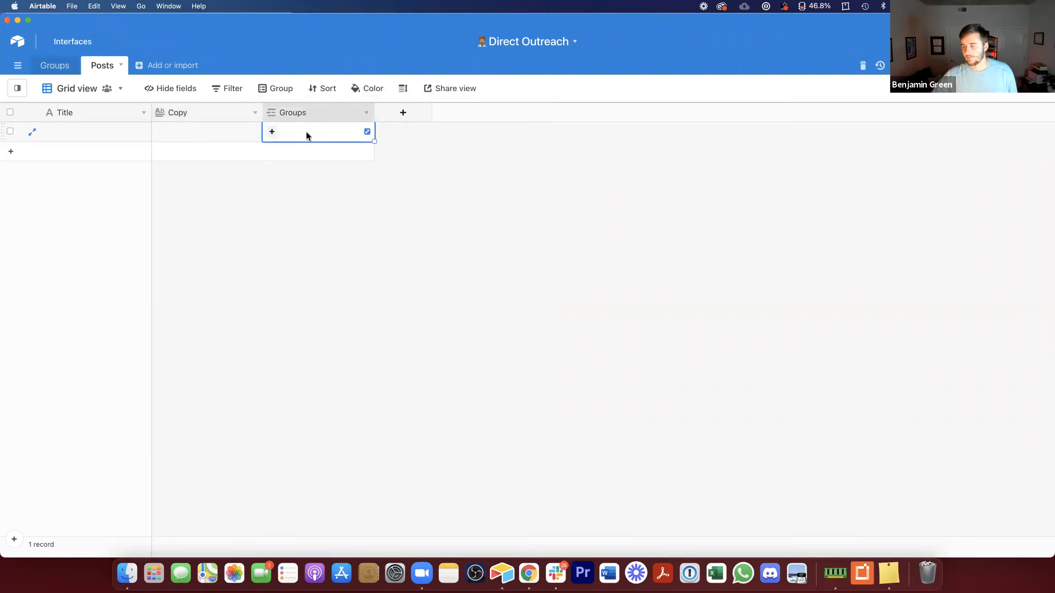
# Step: Switch to Chrome, open the Airtable Community Facebook group bookmark, and copy its page URL
pyautogui.click(57, 65)
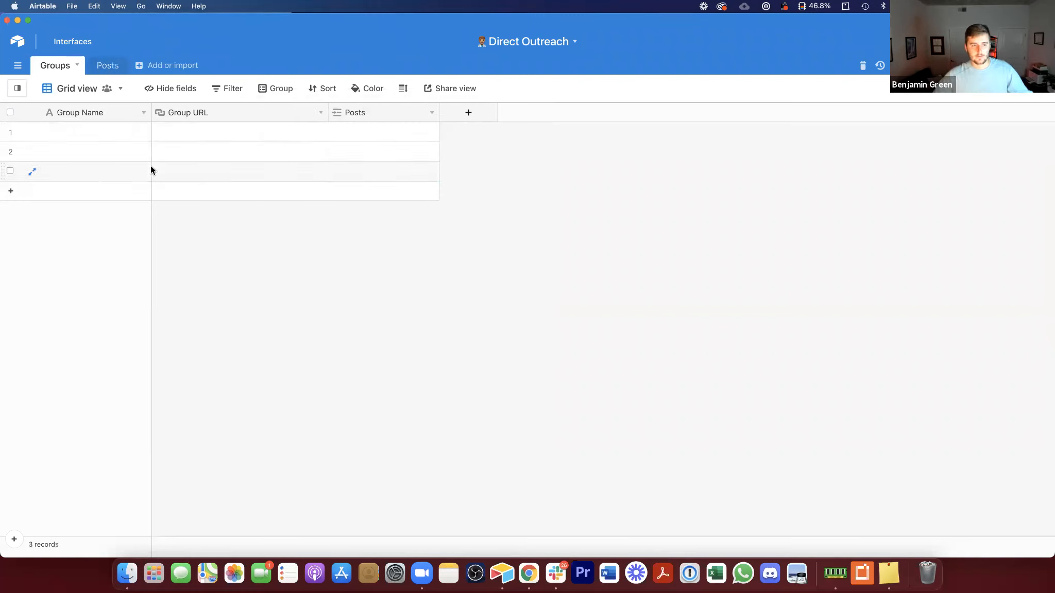
pyautogui.click(529, 573)
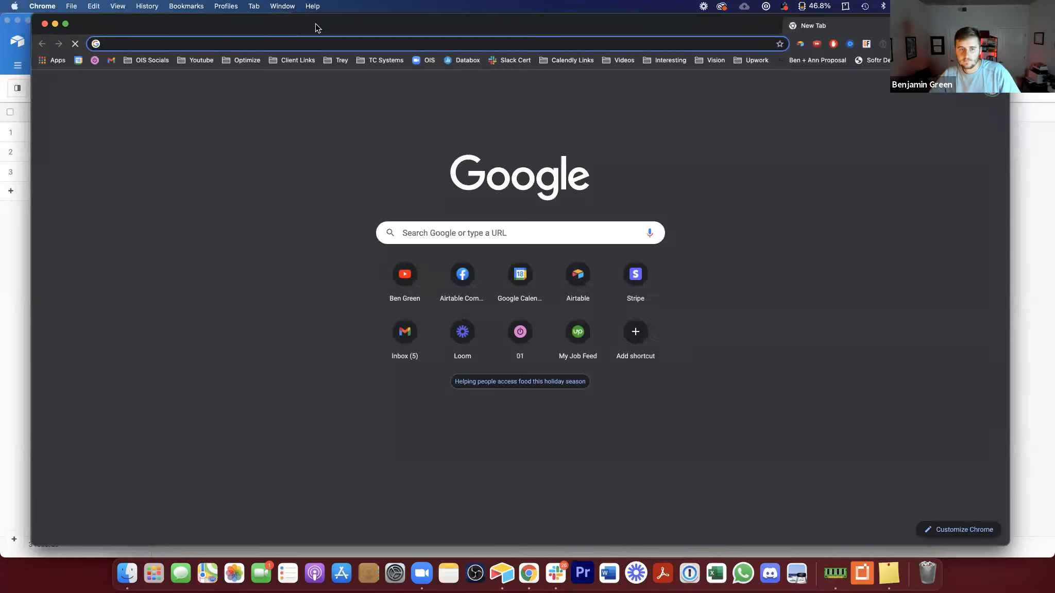
pyautogui.click(161, 61)
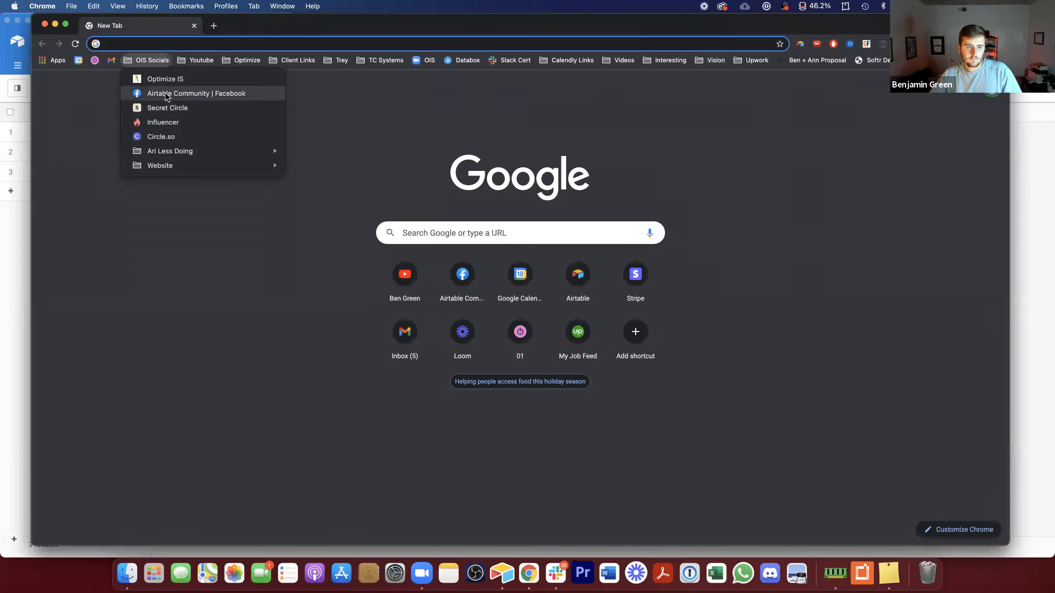
pyautogui.click(165, 91)
pyautogui.tripleClick(252, 41)
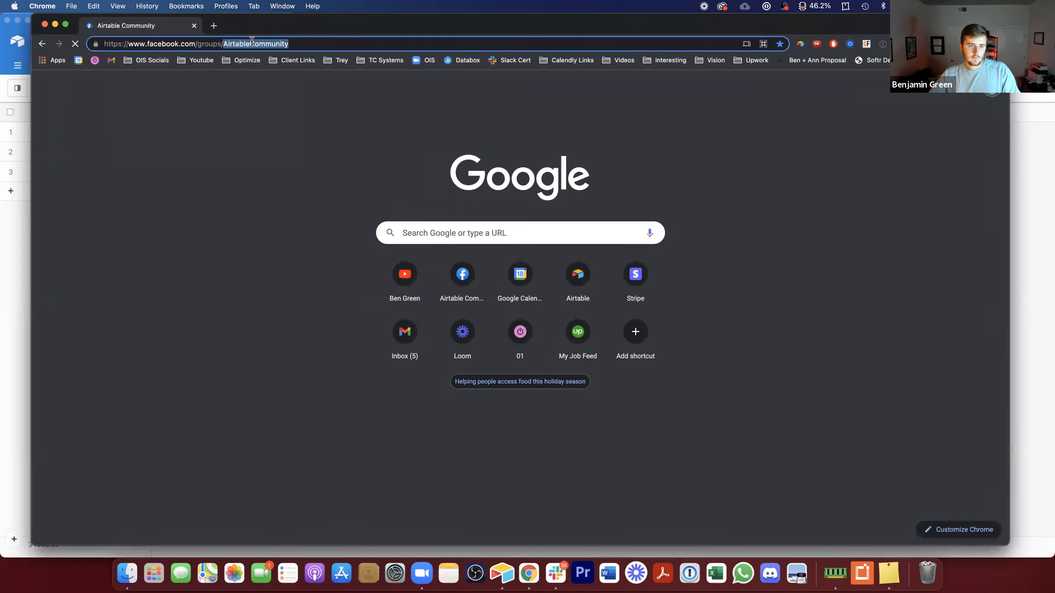
pyautogui.press('super+c')
# Step: In the Groups table, paste the URL into the first record's Group URL and name the group Airtable Community
pyautogui.click(13, 251)
pyautogui.click(211, 125)
pyautogui.press('super+v')
pyautogui.click(110, 132)
pyautogui.write('Airt')
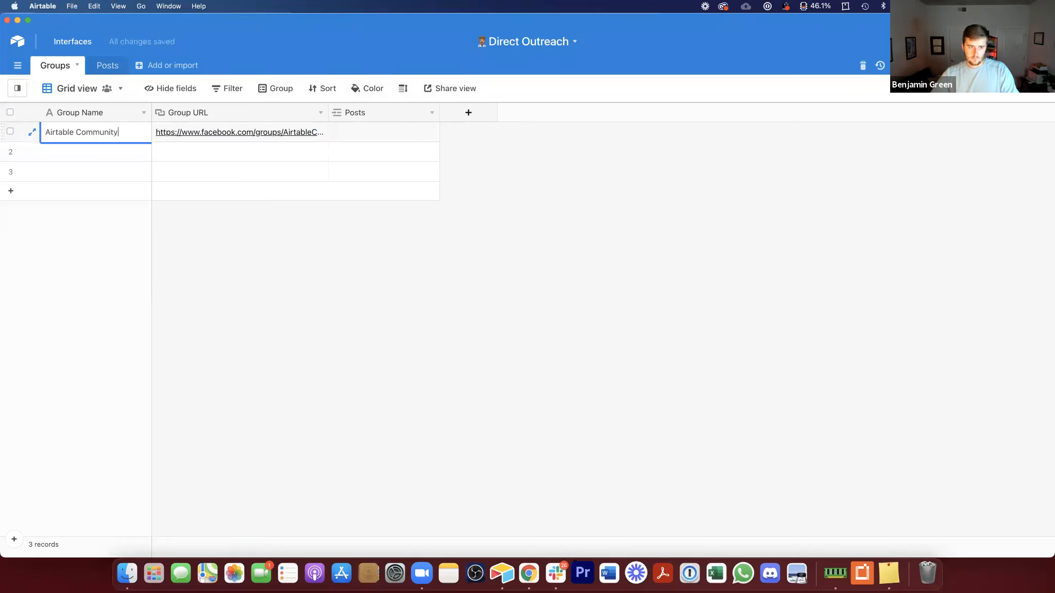
pyautogui.click(529, 573)
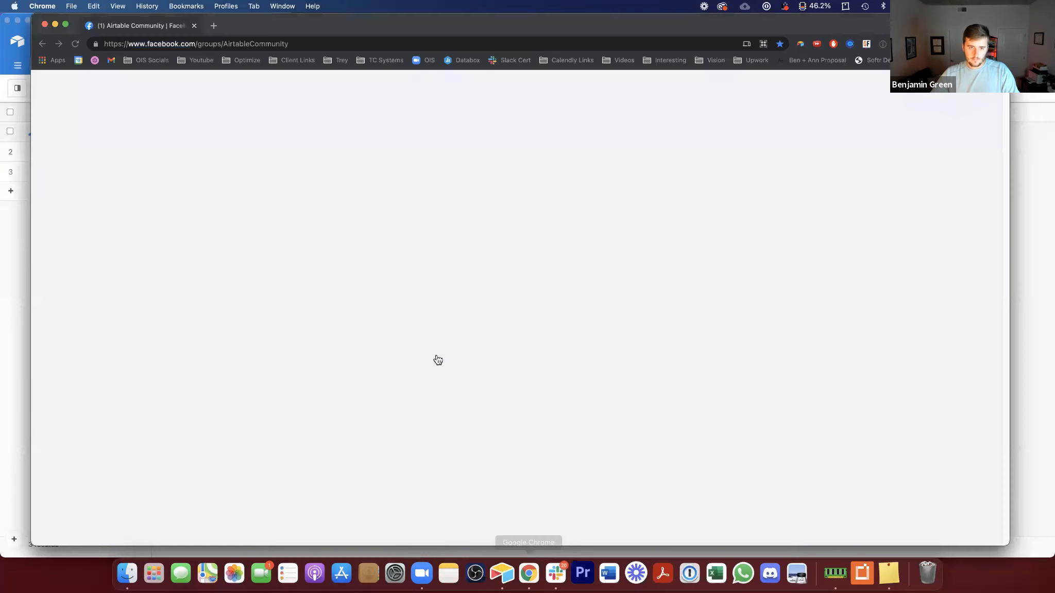
# Step: Open the joined Facebook groups list and open Scaling Your 6/7-Figure, TCs Empowering and Real Estate Deals groups in new tabs
pyautogui.click(658, 84)
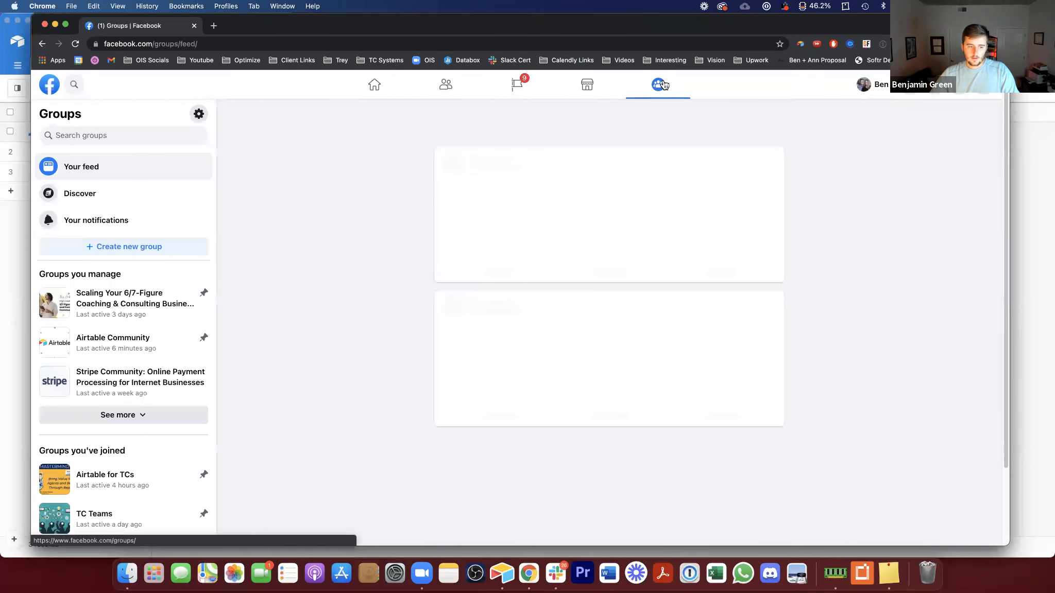
pyautogui.scroll(-2, 140, 354)
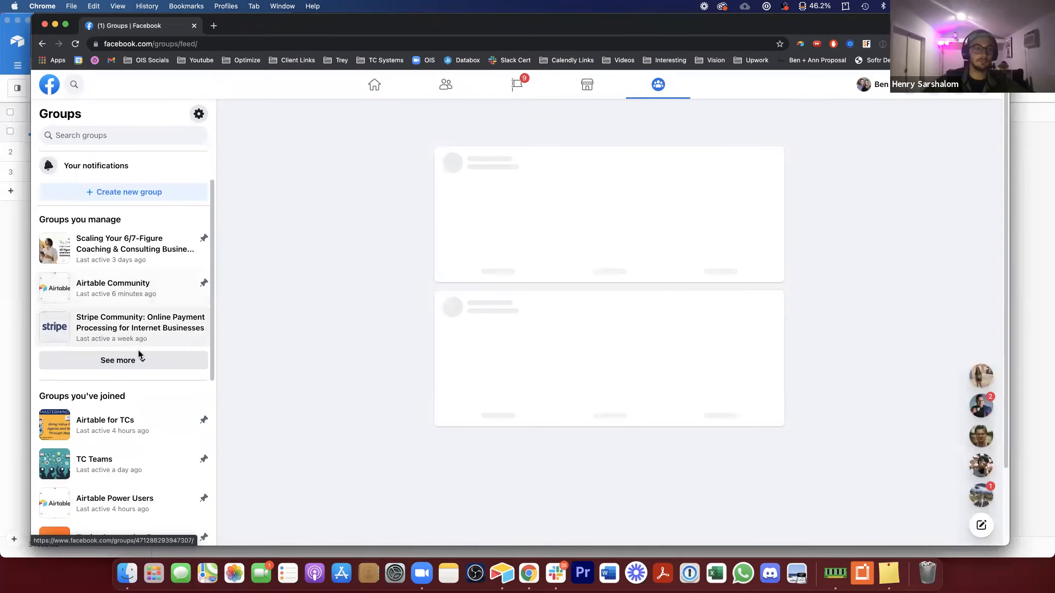
pyautogui.keyDown('super'); pyautogui.click(122, 245); pyautogui.keyUp('super')
pyautogui.scroll(-5, 135, 333)
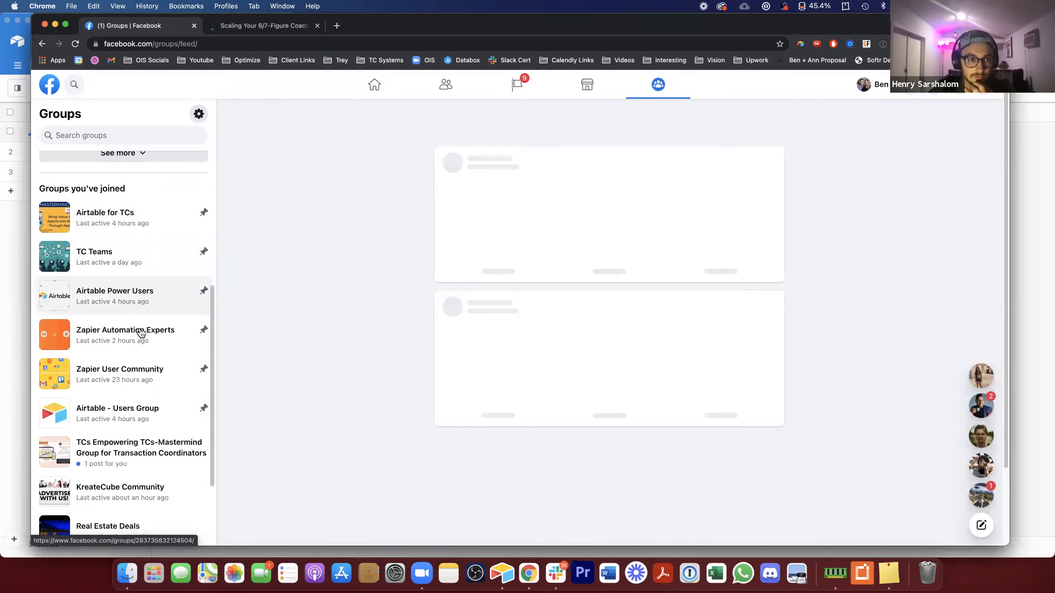
pyautogui.scroll(-5, 140, 334)
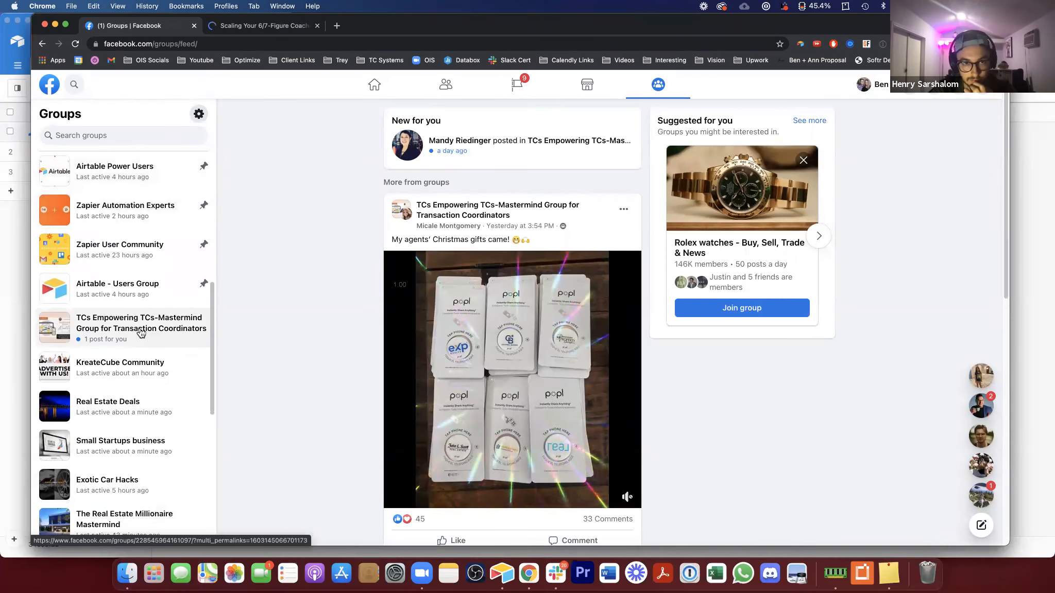
pyautogui.scroll(-1, 140, 335)
pyautogui.keyDown('super'); pyautogui.click(138, 322); pyautogui.keyUp('super')
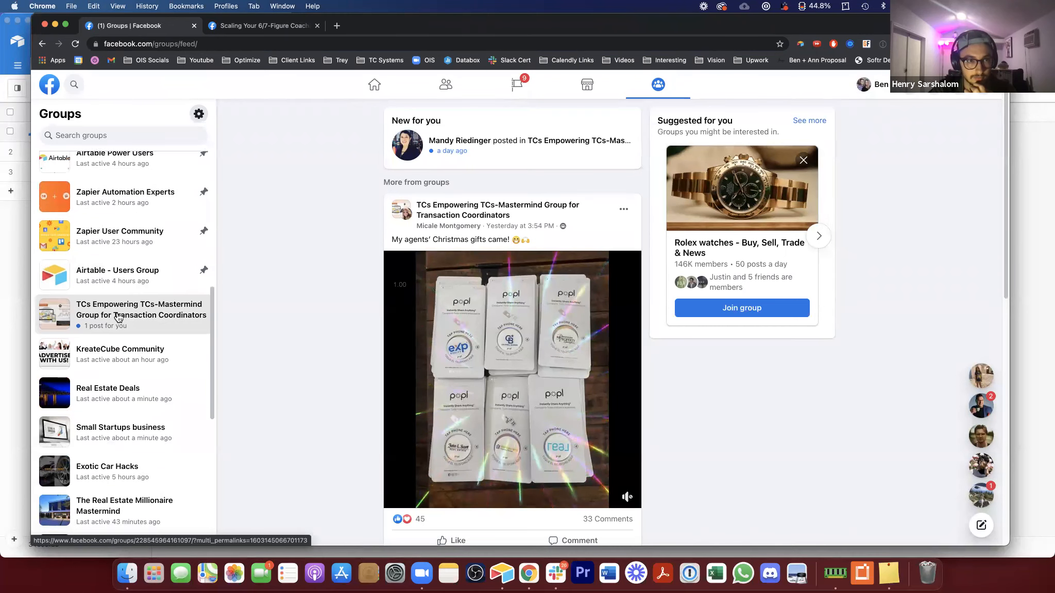
pyautogui.keyDown('super'); pyautogui.click(131, 388); pyautogui.keyUp('super')
pyautogui.scroll(-10, 135, 387)
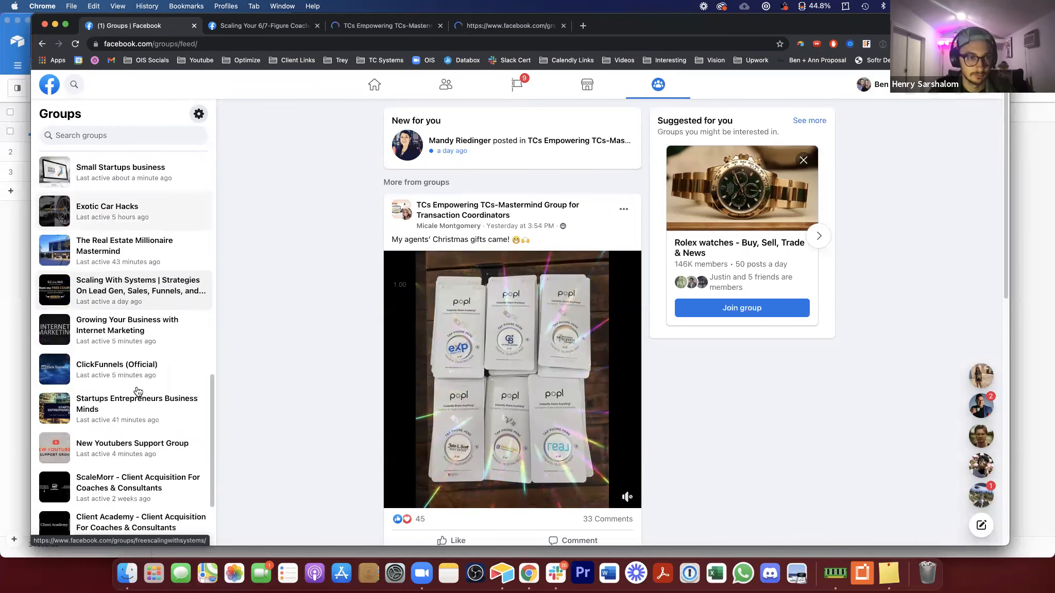
pyautogui.scroll(4, 138, 390)
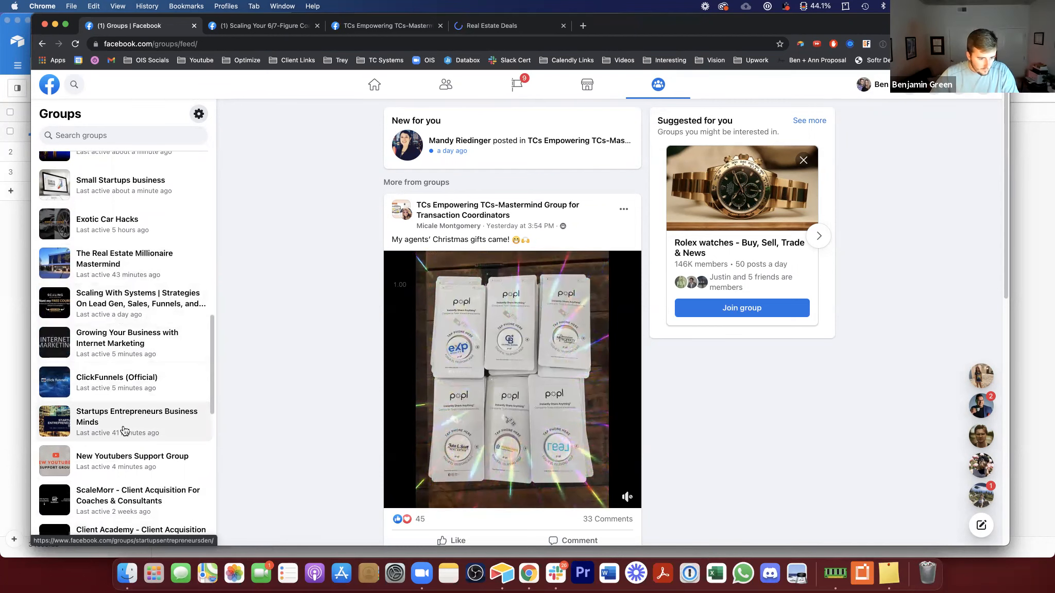
pyautogui.scroll(-1, 125, 427)
pyautogui.scroll(-4, 124, 430)
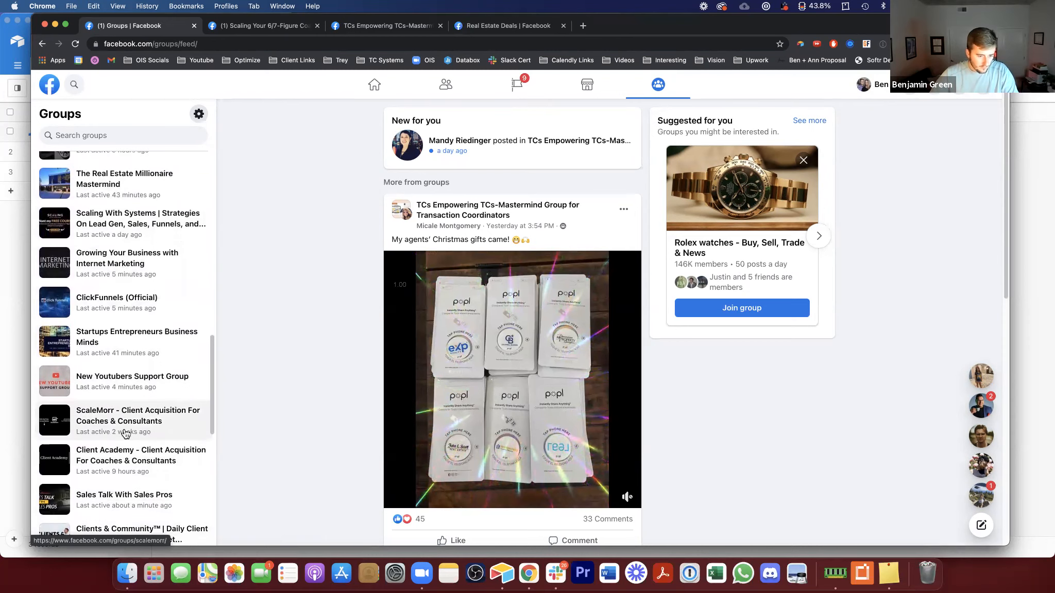
pyautogui.scroll(-10, 126, 434)
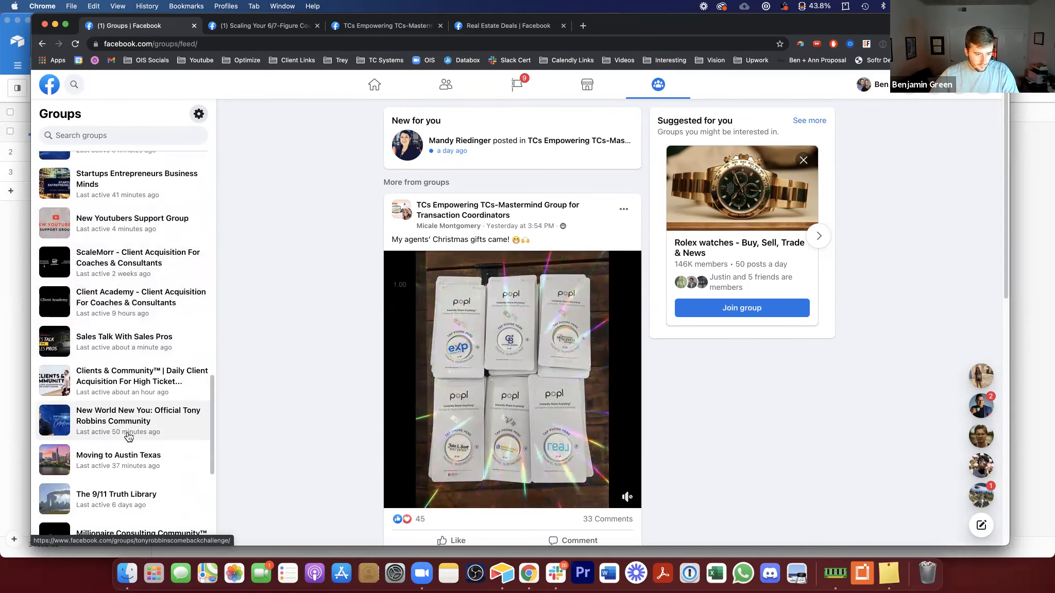
pyautogui.scroll(-14, 129, 437)
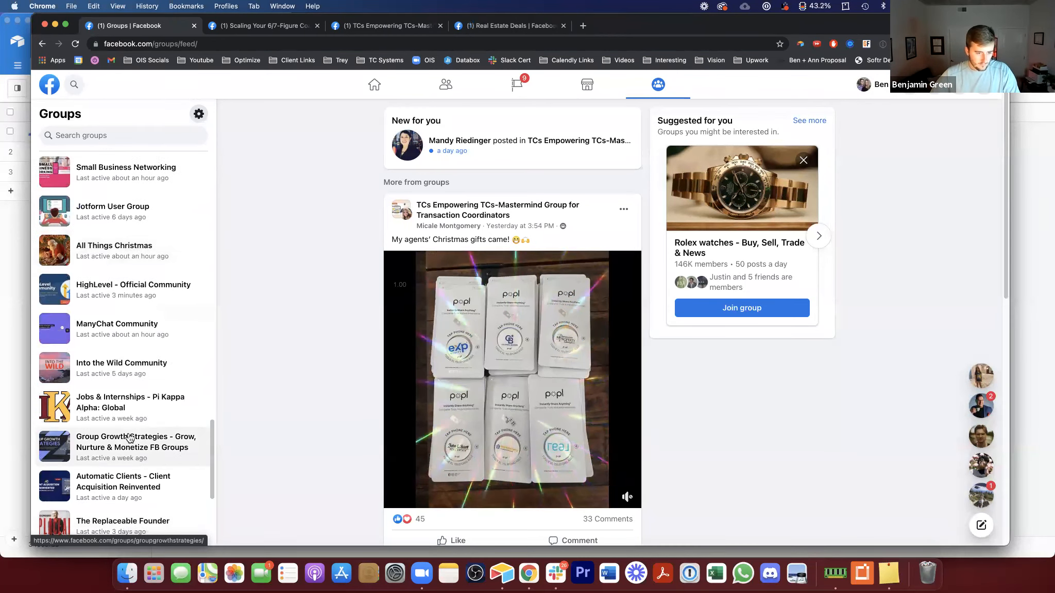
# Step: Copy the Real Estate Deals group URL and add it as a second Groups record named Real Estate Deals
pyautogui.click(507, 25)
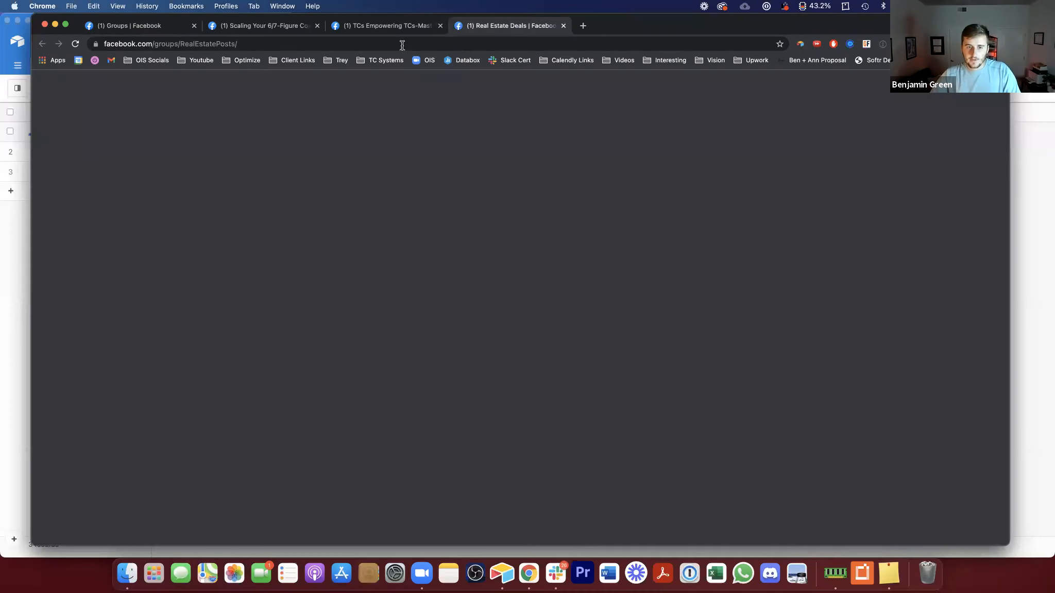
pyautogui.click(16, 246)
pyautogui.click(124, 157)
pyautogui.write('Real Estate')
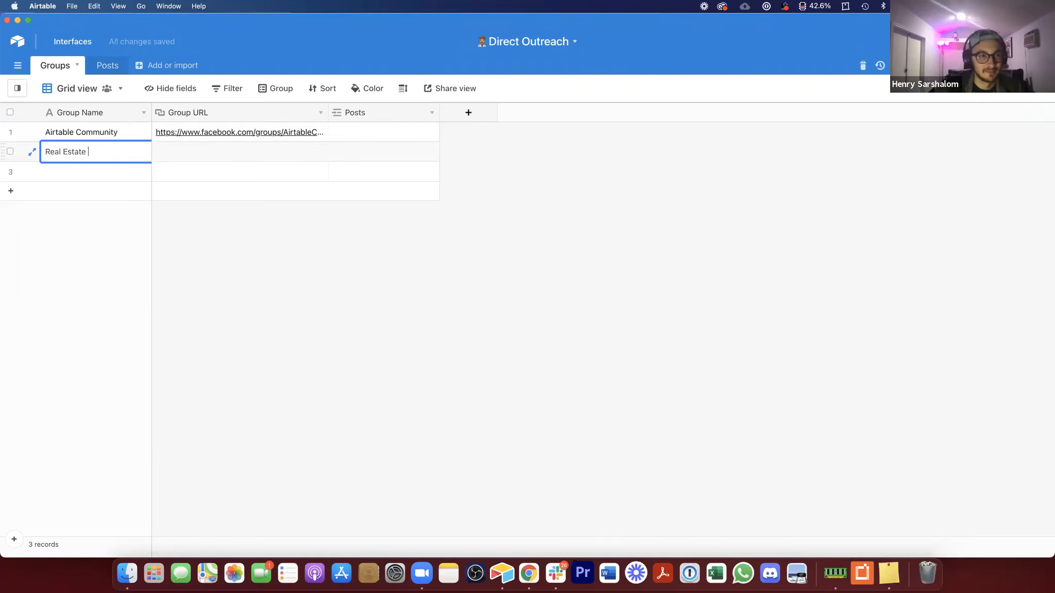
pyautogui.write(' Deals')
pyautogui.press('Tab')
pyautogui.press('super+v')
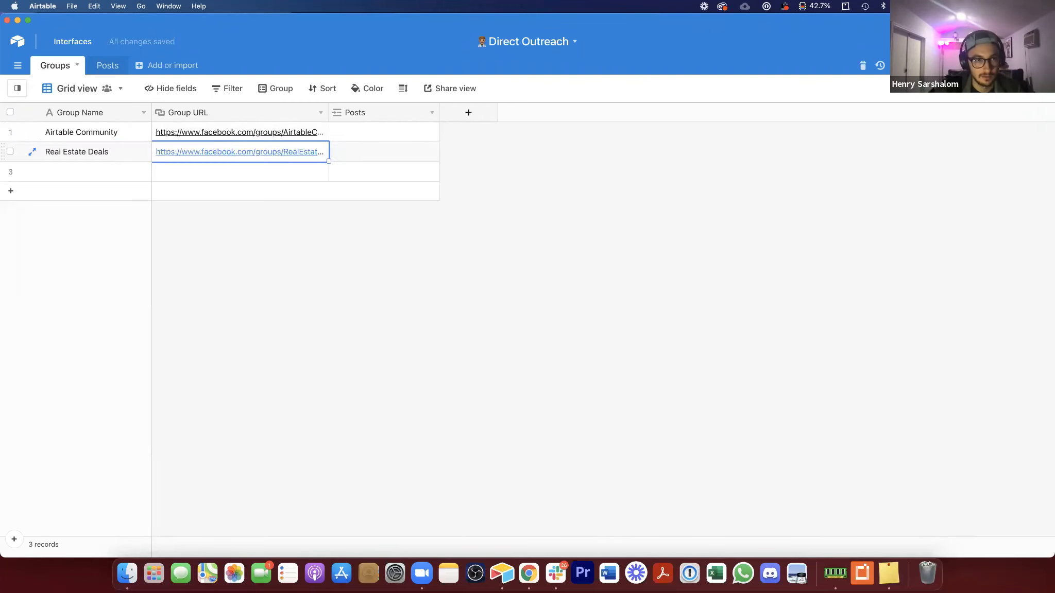
# Step: Copy the TCs Empowering group URL and add a third record named TC's Empowering TC's with that URL
pyautogui.click(535, 571)
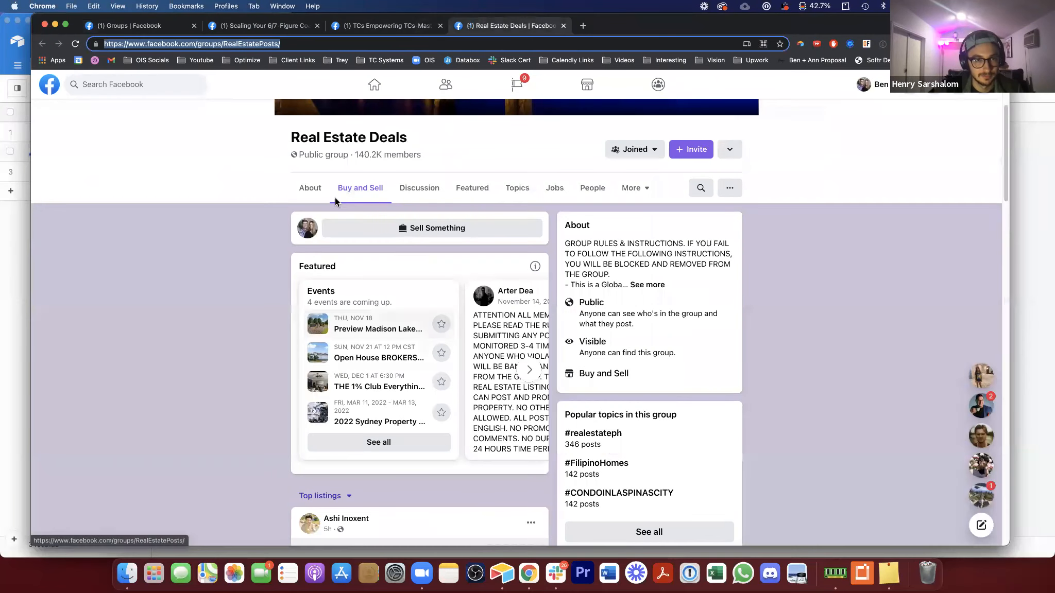
pyautogui.click(355, 31)
pyautogui.click(11, 236)
pyautogui.click(94, 166)
pyautogui.write("TC's Empower")
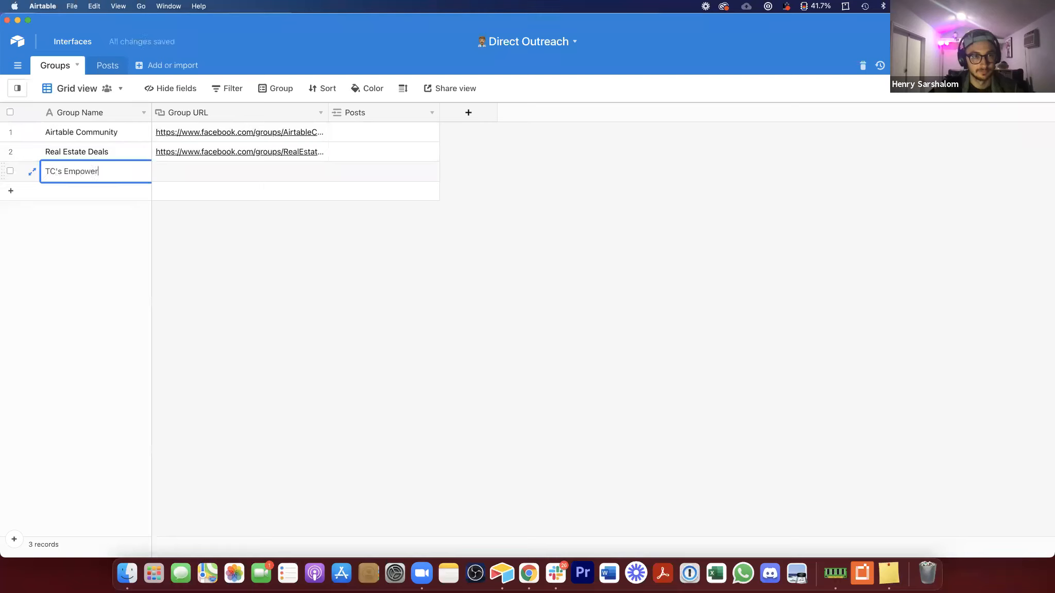
pyautogui.write("ing TC's")
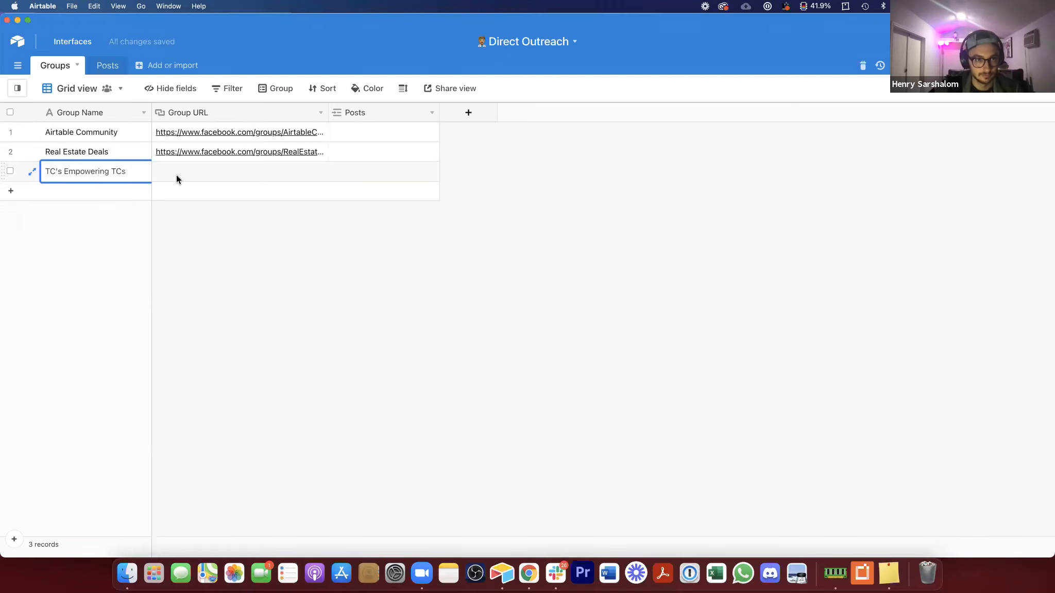
pyautogui.press('BackSpace')
pyautogui.write("'s")
pyautogui.press('Tab')
pyautogui.press('cmd+v')
# Step: Copy the Scaling Your 6/7-Figure group URL and add a fourth record named after its host with that URL
pyautogui.click(528, 573)
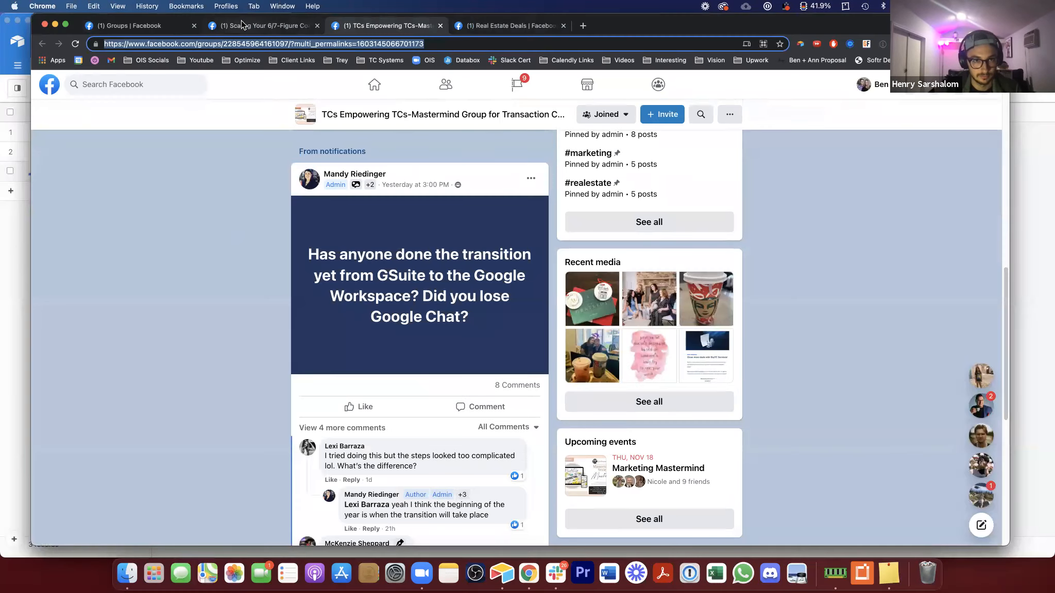
pyautogui.click(242, 24)
pyautogui.click(24, 207)
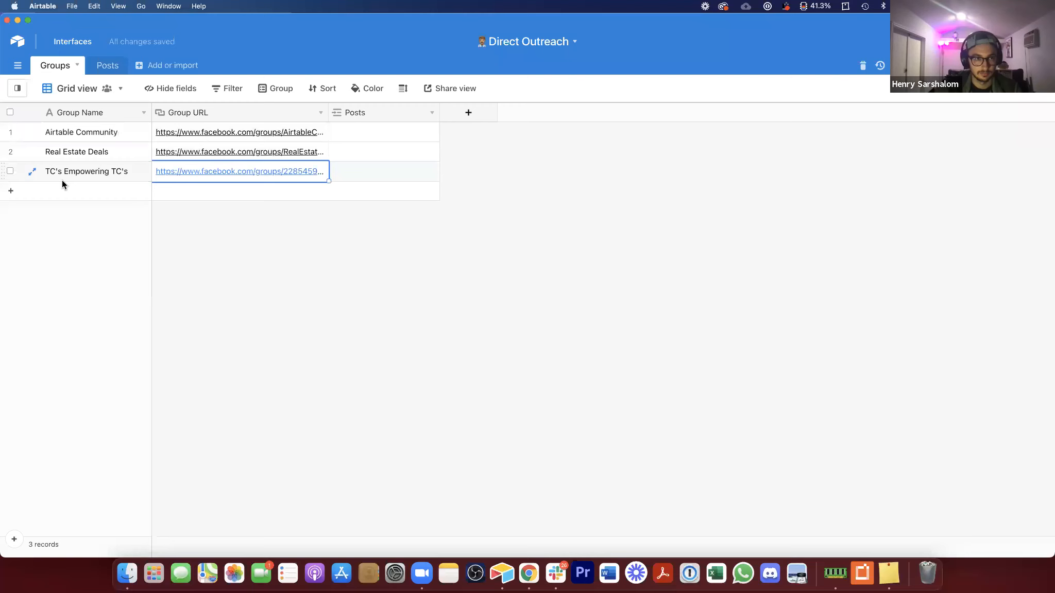
pyautogui.click(62, 192)
pyautogui.press('Tab')
pyautogui.press('super+v')
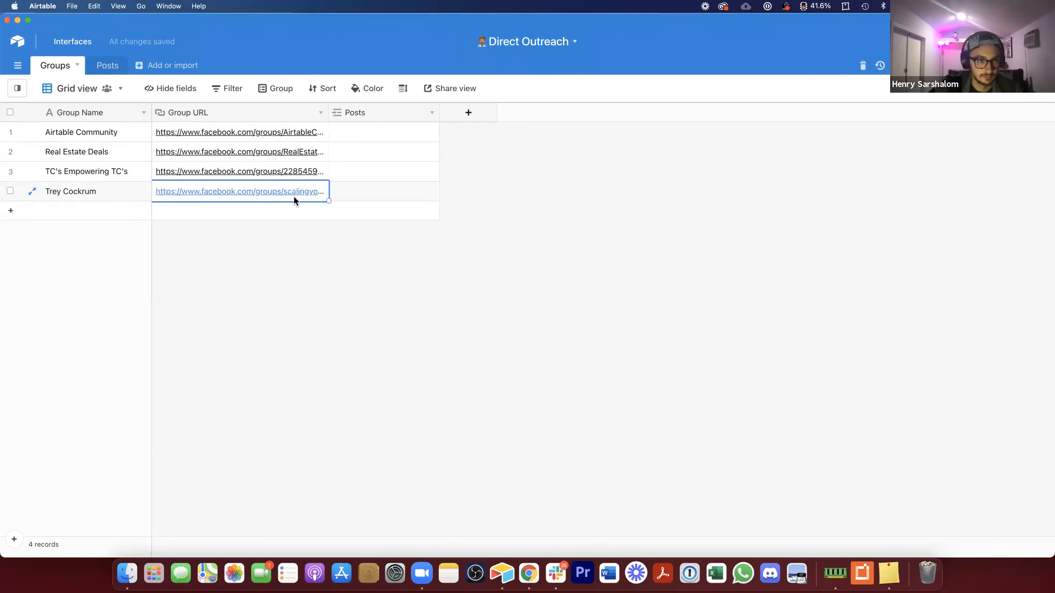
# Step: Open the Posts table and select the first record's Title and Copy cells
pyautogui.click(410, 310)
pyautogui.click(118, 71)
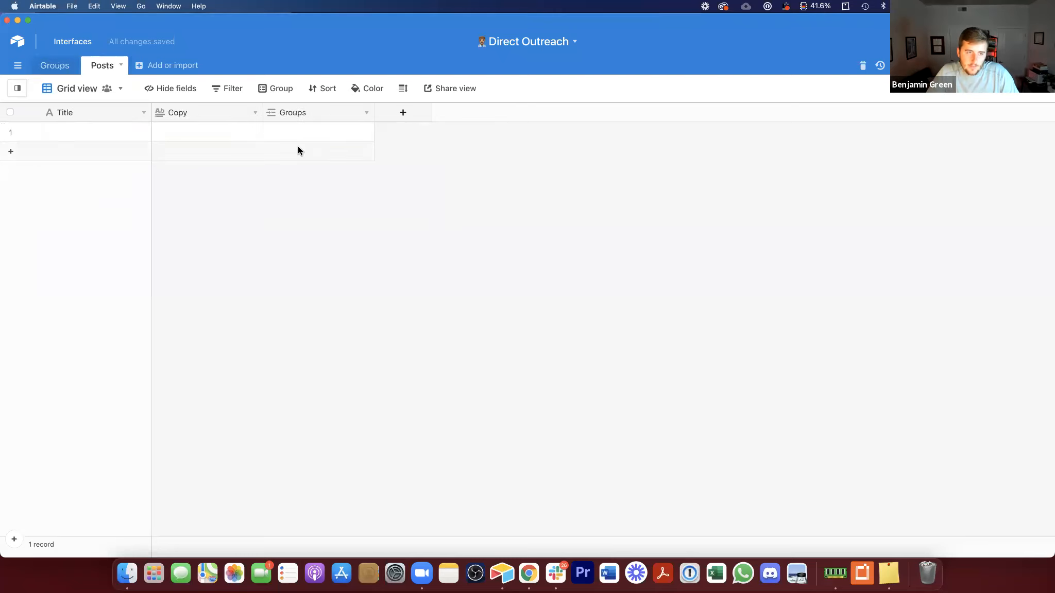
pyautogui.click(111, 132)
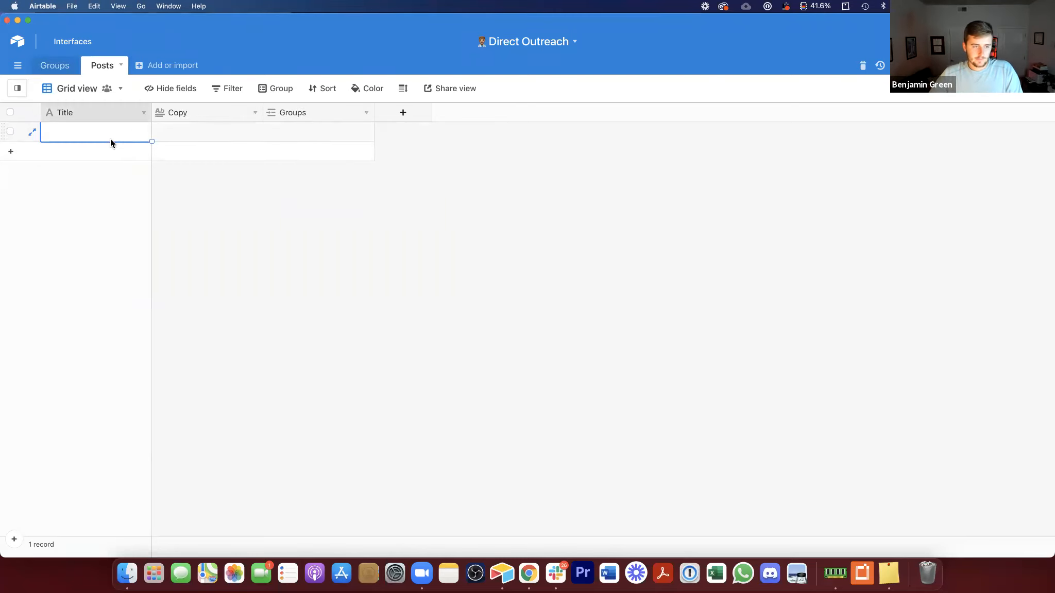
pyautogui.click(184, 135)
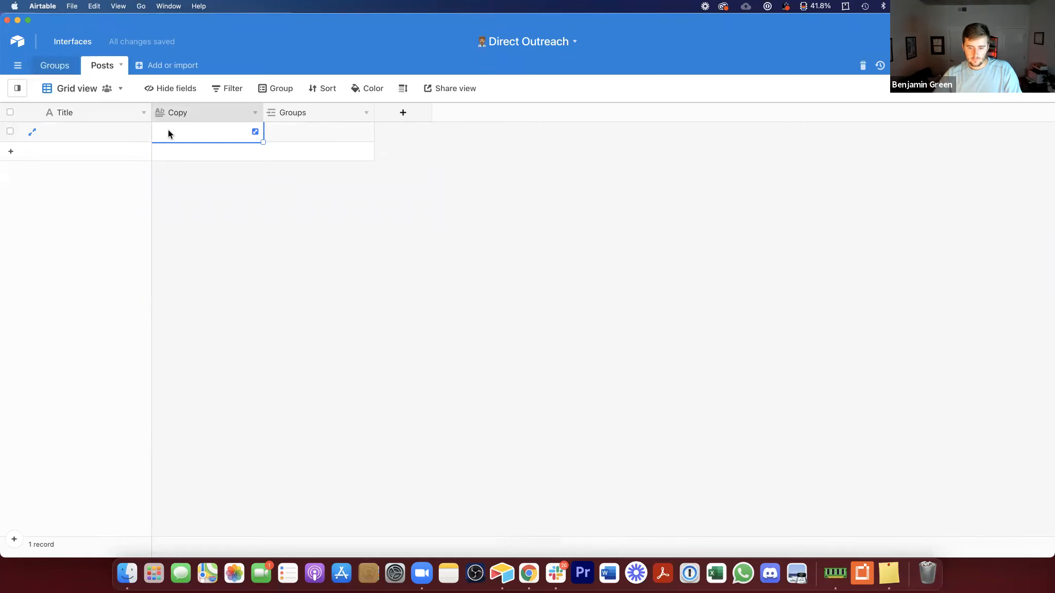
# Step: Open the ClickFunnels (Official) group from the Facebook groups list and copy its URL
pyautogui.click(536, 575)
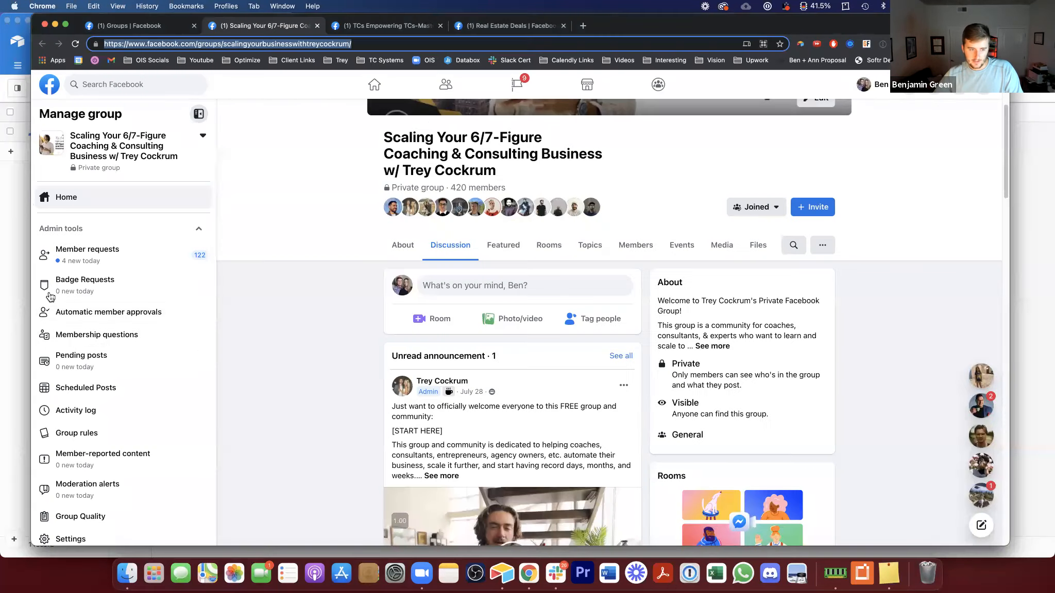
pyautogui.click(658, 84)
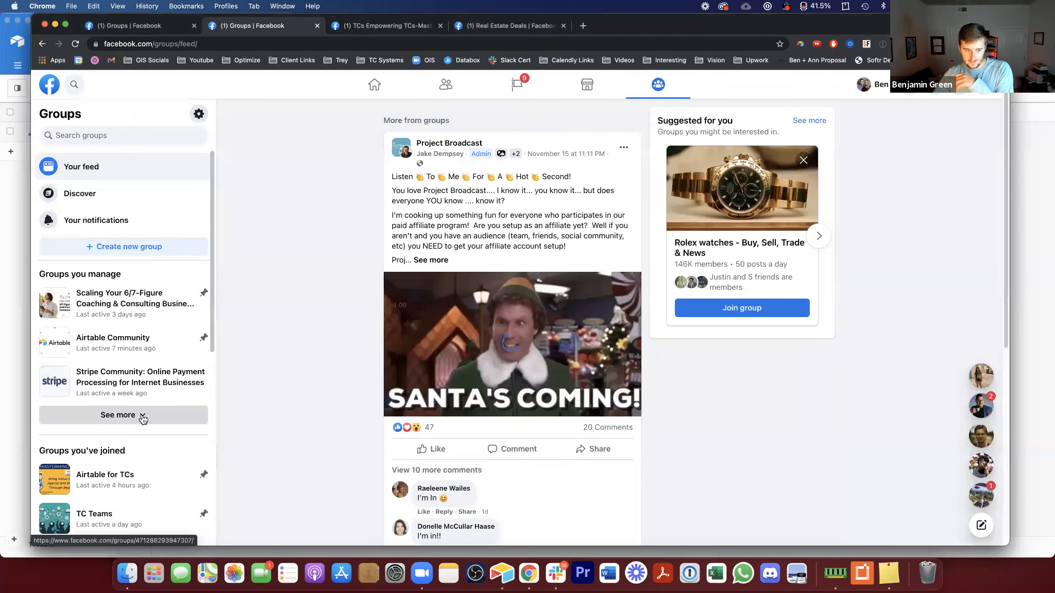
pyautogui.scroll(-5, 140, 407)
pyautogui.scroll(-5, 127, 360)
pyautogui.scroll(-12, 136, 396)
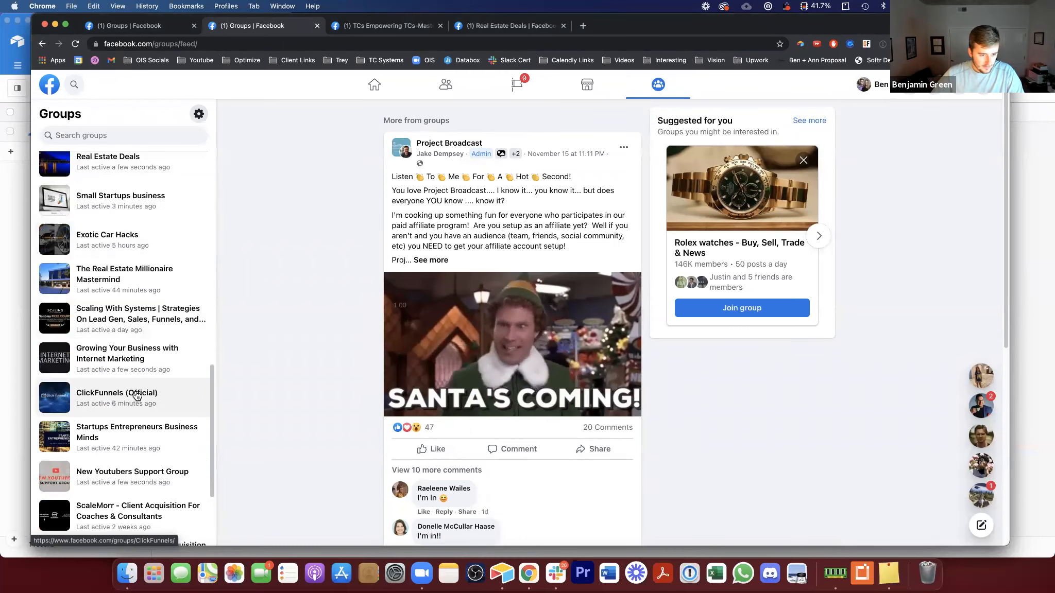
pyautogui.click(126, 401)
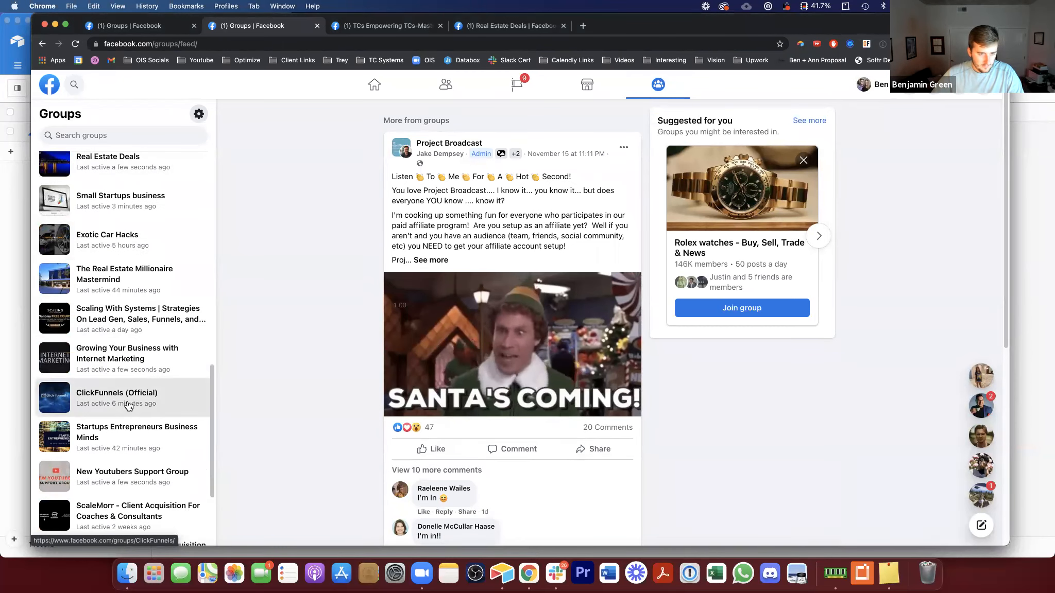
pyautogui.click(189, 44)
pyautogui.press('super+c')
# Step: In the Groups table, add a fifth record named Clickfunnels and paste the group URL
pyautogui.click(24, 186)
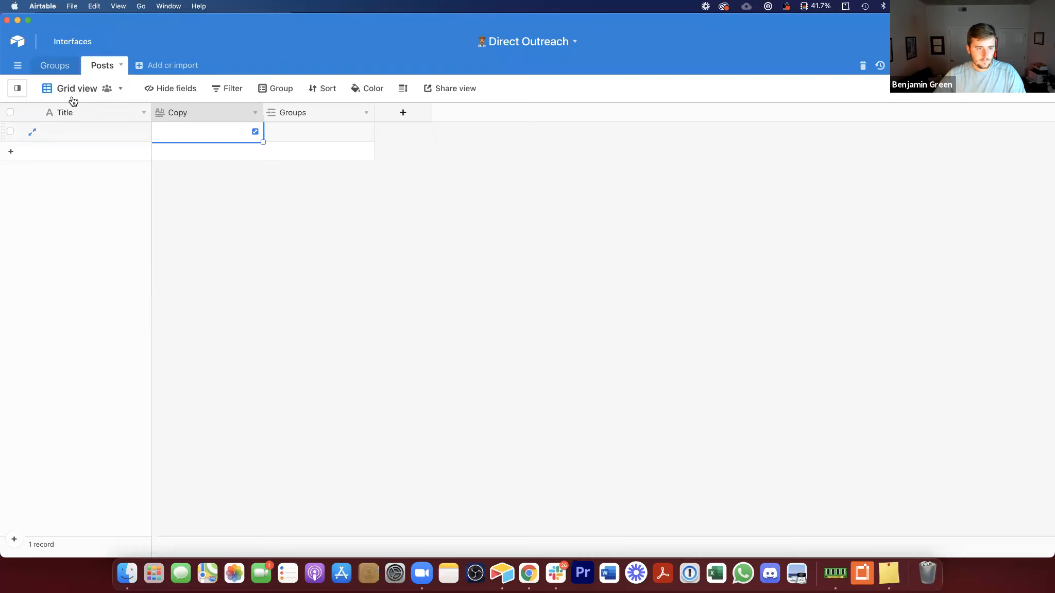
pyautogui.click(55, 61)
pyautogui.click(108, 213)
pyautogui.write('Click')
pyautogui.press('Tab')
pyautogui.press('super+v')
pyautogui.click(230, 311)
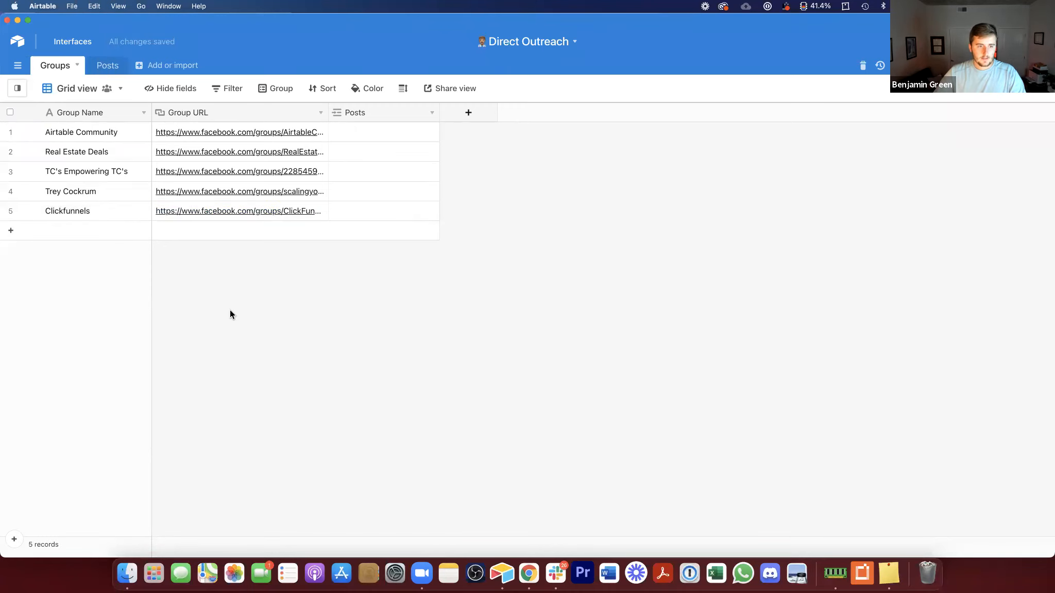
# Step: Open the Posts table, then search the ClickFunnels group in Chrome for a specific member's posts
pyautogui.click(108, 67)
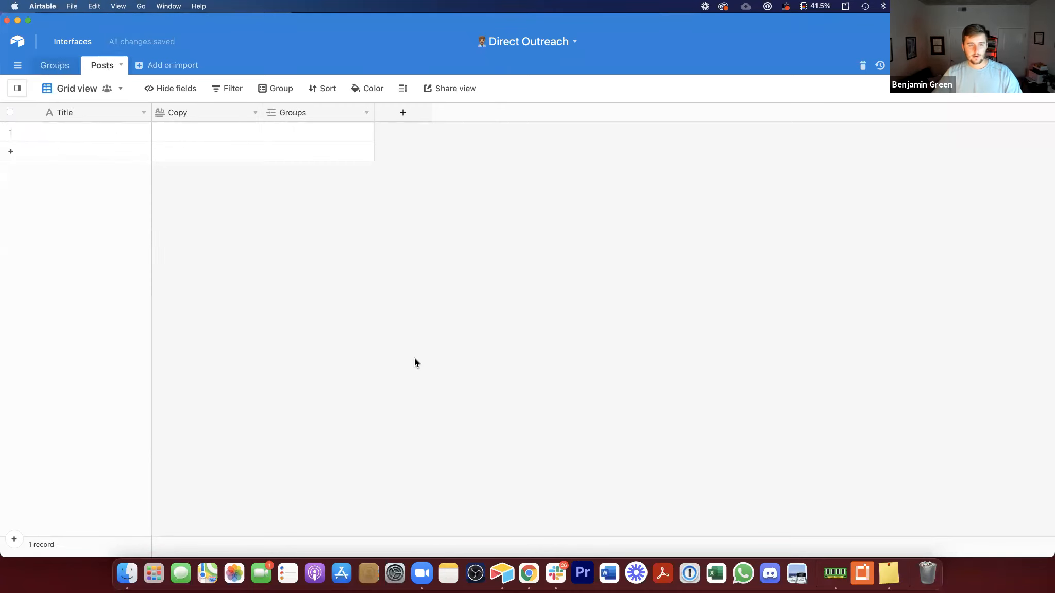
pyautogui.click(529, 573)
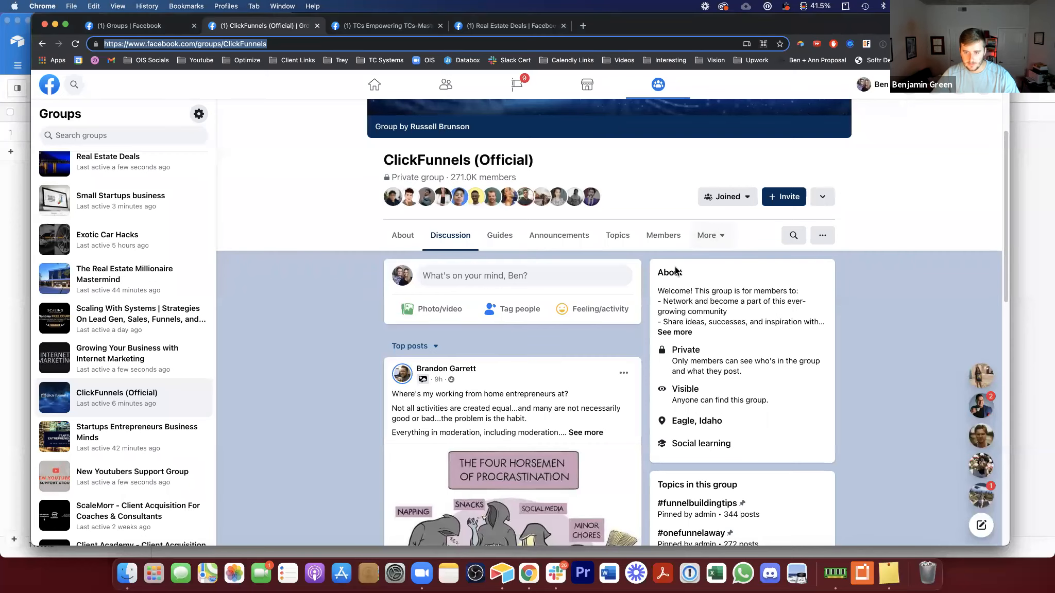
pyautogui.click(793, 237)
pyautogui.press('Return')
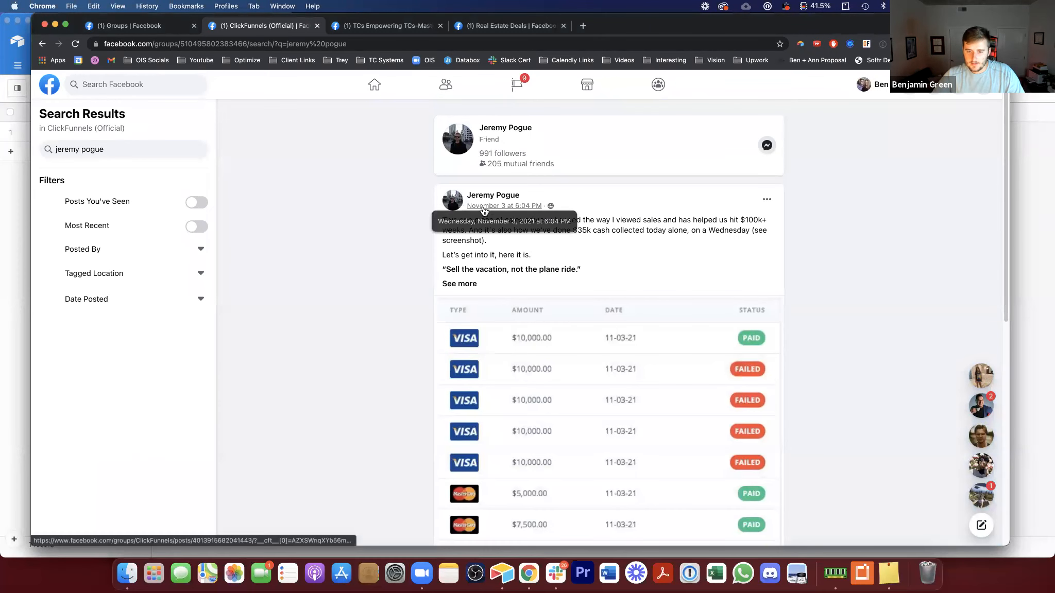
# Step: Browse the member's posts in the search results, opening several posts and photos in new tabs
pyautogui.keyDown('super'); pyautogui.click(495, 209); pyautogui.keyUp('super')
pyautogui.scroll(-7, 423, 204)
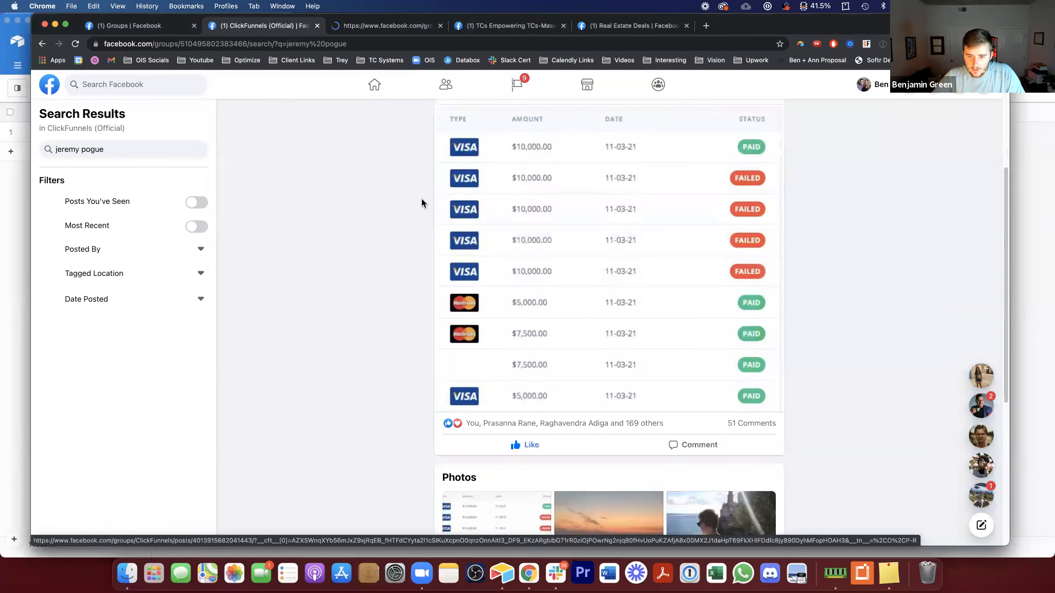
pyautogui.scroll(-9, 442, 255)
pyautogui.keyDown('super'); pyautogui.click(497, 169); pyautogui.keyUp('super')
pyautogui.keyDown('super'); pyautogui.click(485, 302); pyautogui.keyUp('super')
pyautogui.scroll(-10, 440, 290)
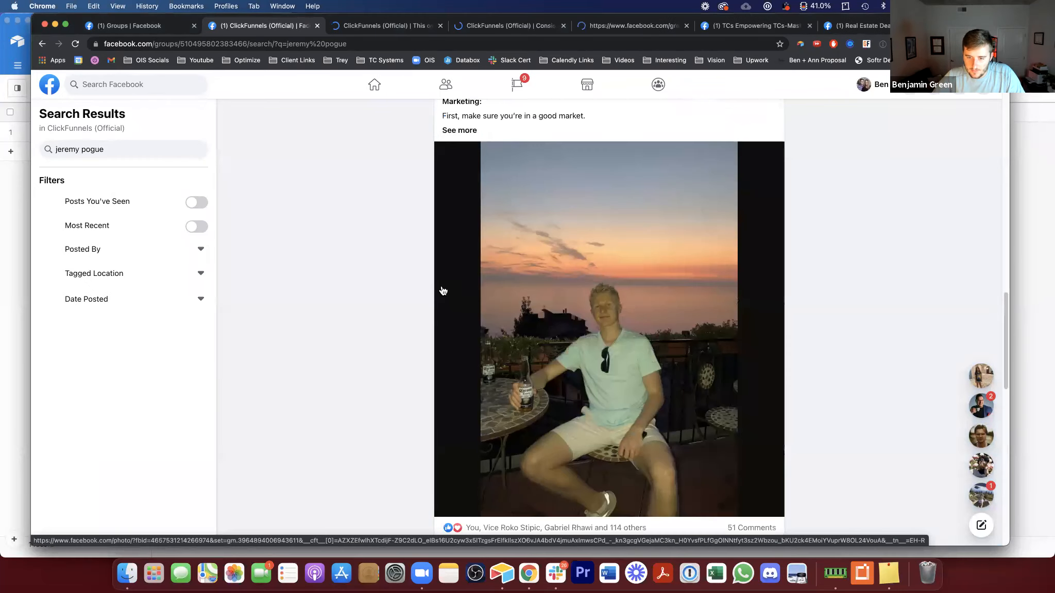
pyautogui.keyDown('super'); pyautogui.click(515, 268); pyautogui.keyUp('super')
pyautogui.scroll(-5, 510, 283)
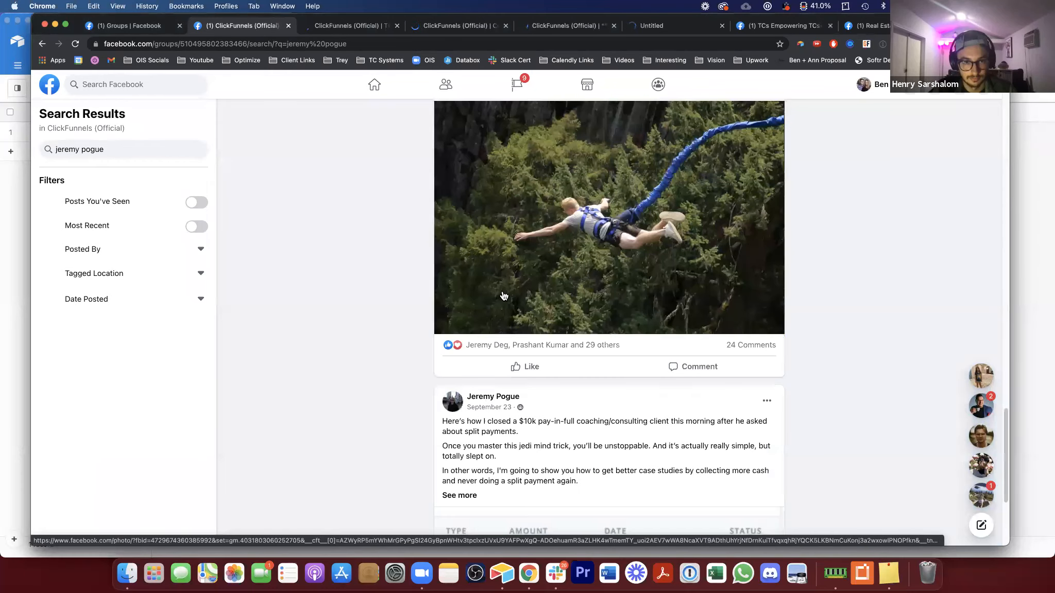
pyautogui.keyDown('super'); pyautogui.click(488, 410); pyautogui.keyUp('super')
pyautogui.scroll(-4, 485, 361)
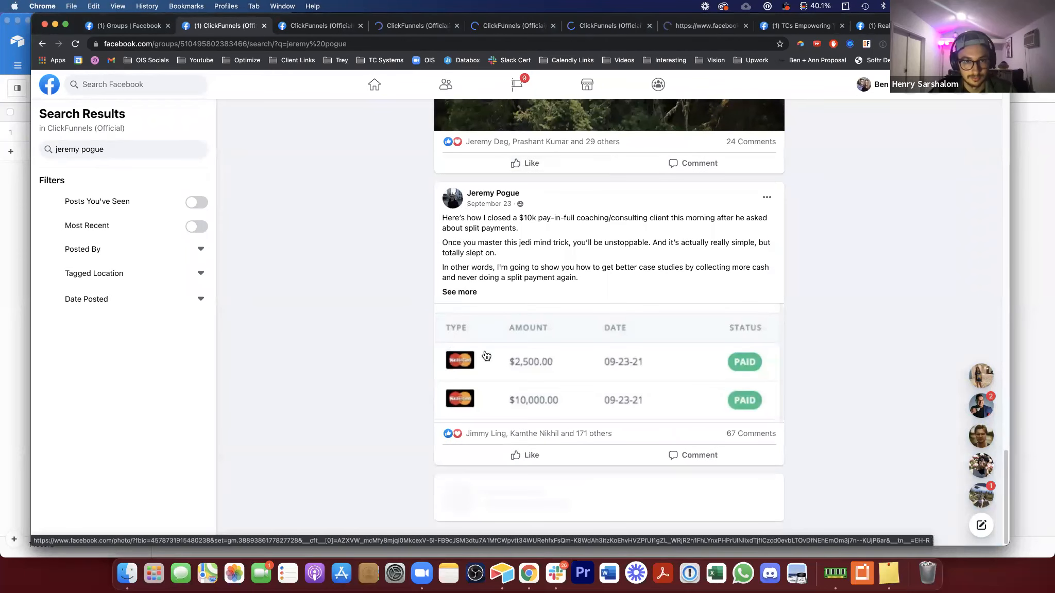
# Step: Open another of the member's posts in its own tab and copy the post's URL
pyautogui.keyDown('super'); pyautogui.click(506, 494); pyautogui.keyUp('super')
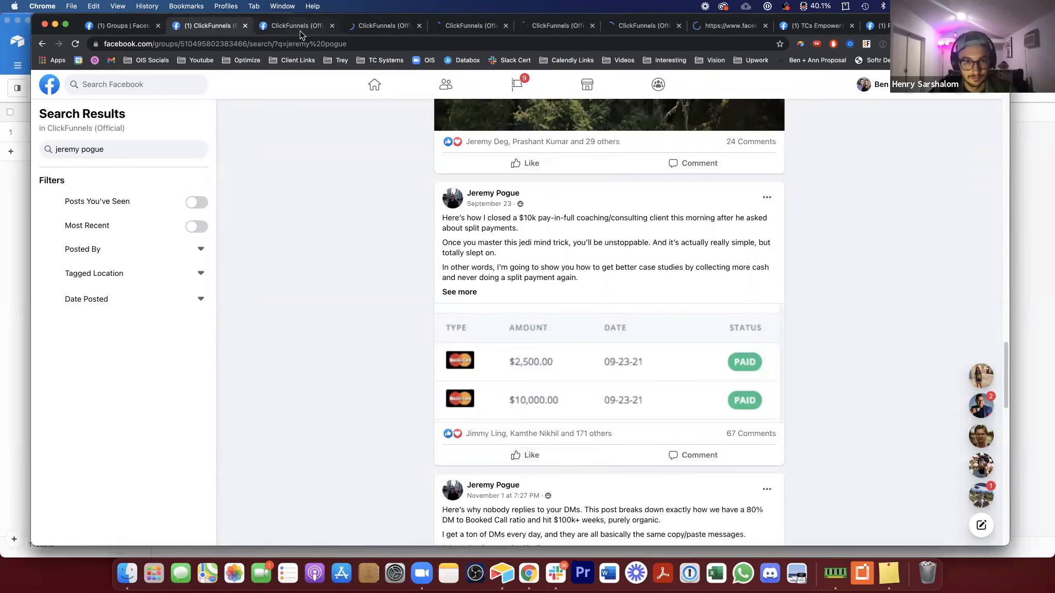
pyautogui.click(303, 32)
pyautogui.click(303, 43)
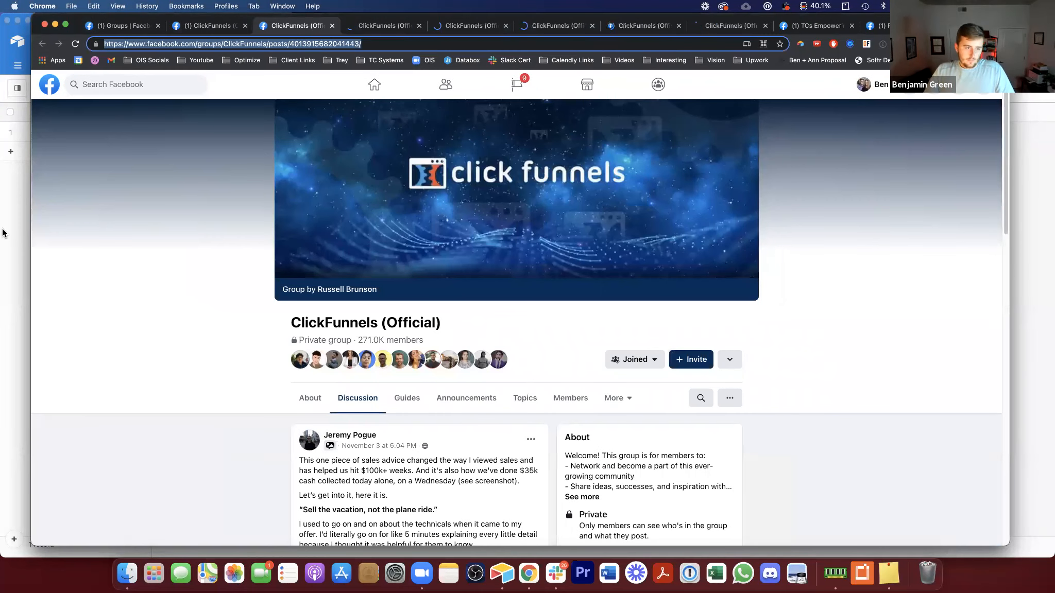
# Step: In the Posts table, insert a URL field after Copy and paste the post URL into the first record
pyautogui.press('super+Tab')
pyautogui.rightClick(192, 115)
pyautogui.click(193, 256)
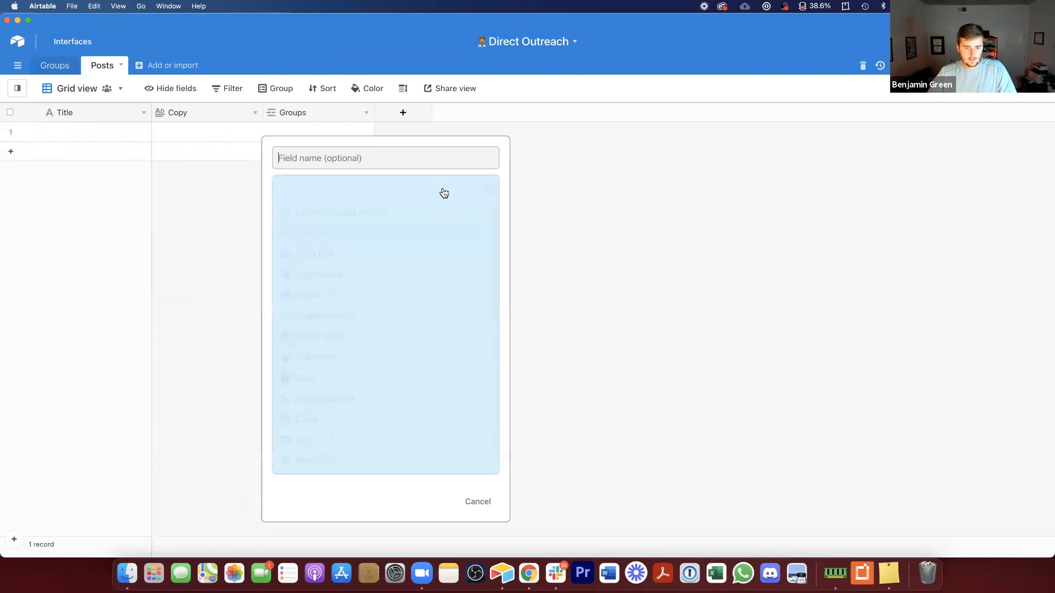
pyautogui.click(414, 187)
pyautogui.write('url')
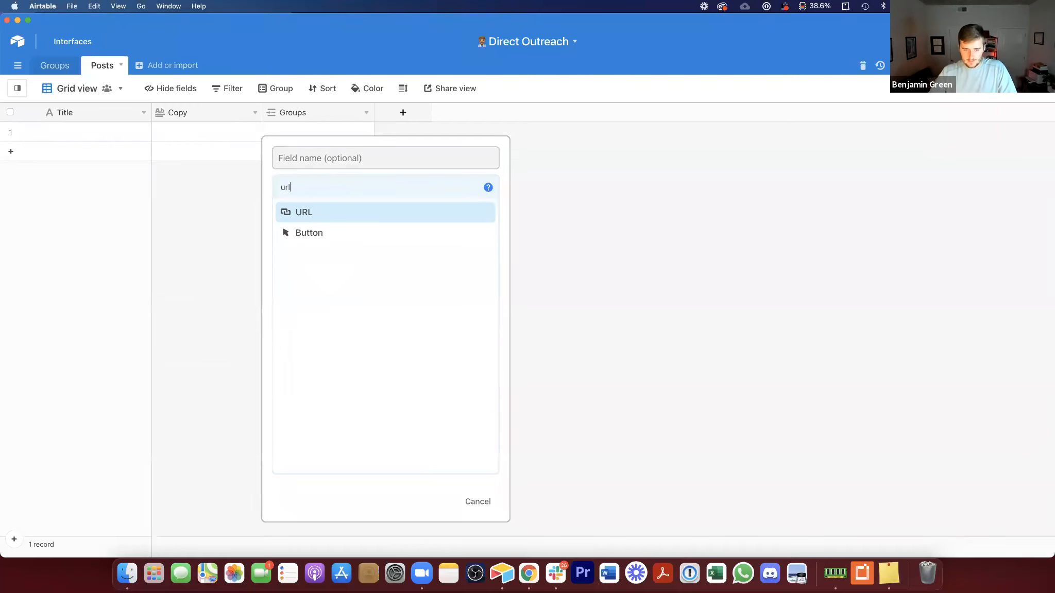
pyautogui.click(446, 217)
pyautogui.click(484, 255)
pyautogui.click(296, 131)
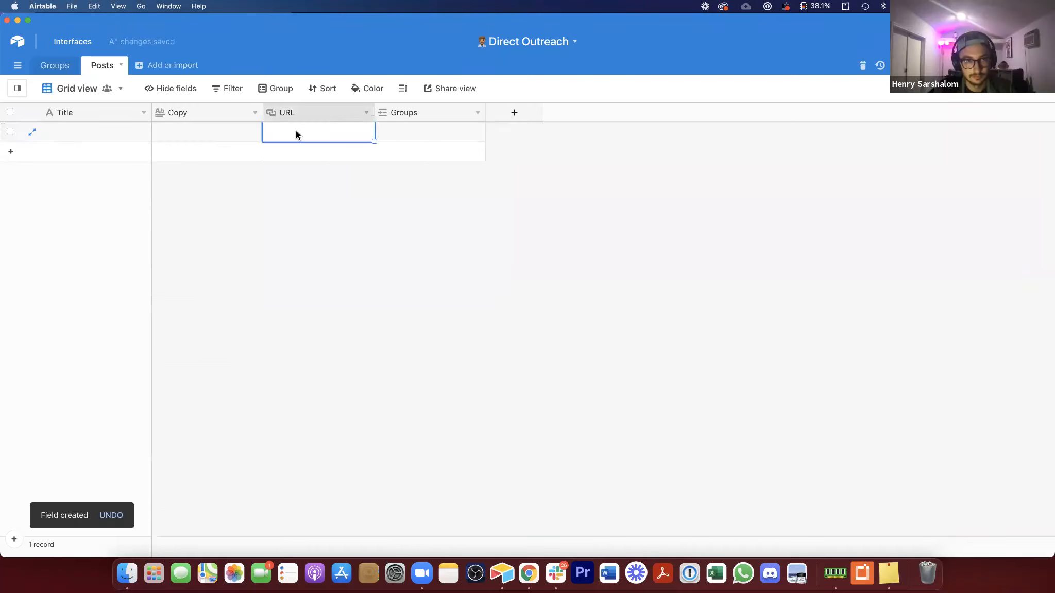
pyautogui.press('super+v')
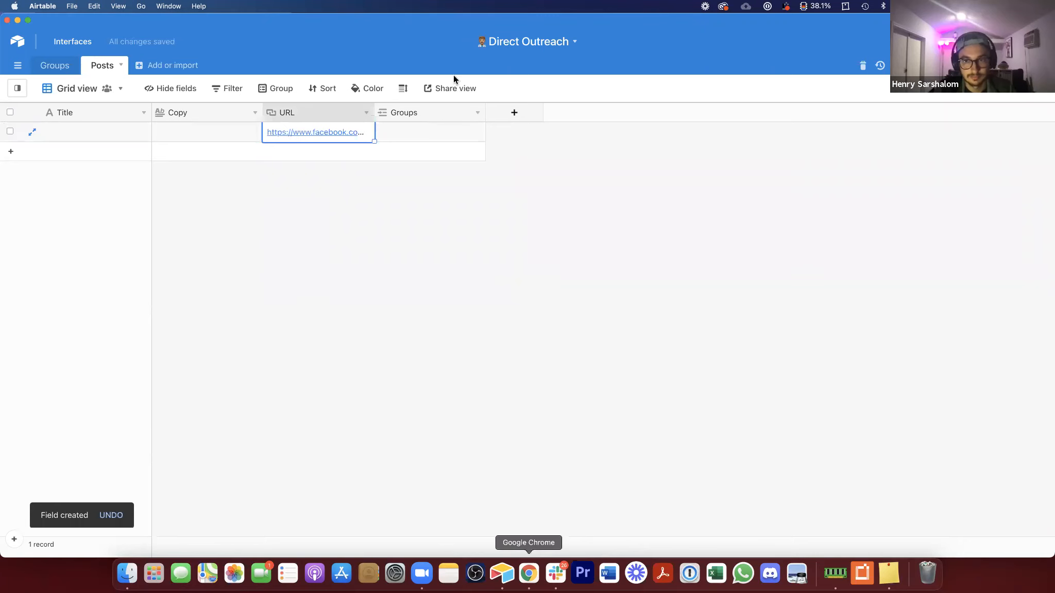
# Step: Check the opened post tabs, then add a Date field named Publish Date after the URL column
pyautogui.click(528, 573)
pyautogui.click(372, 23)
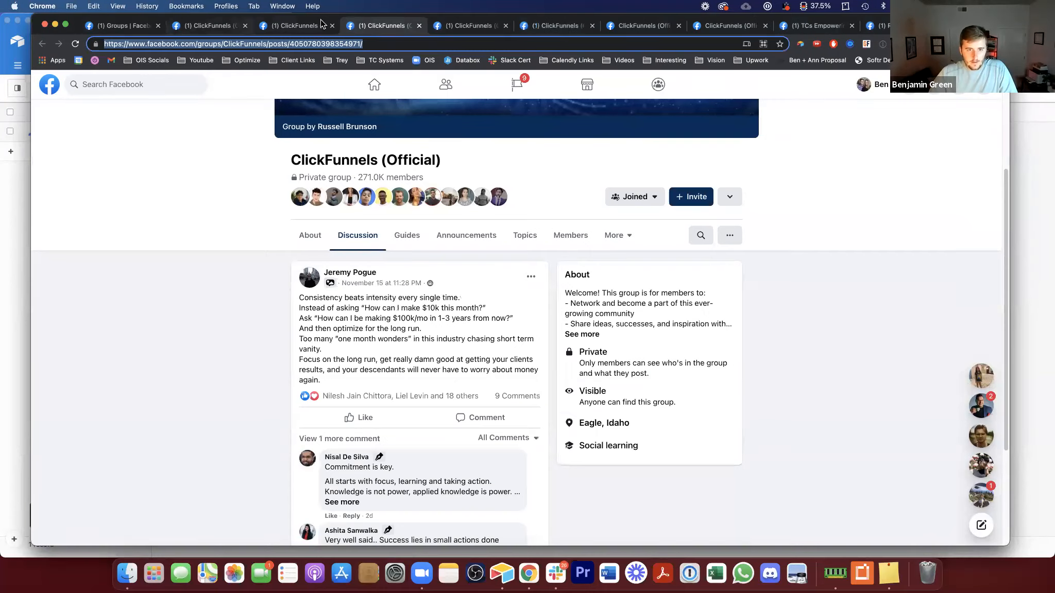
pyautogui.click(297, 26)
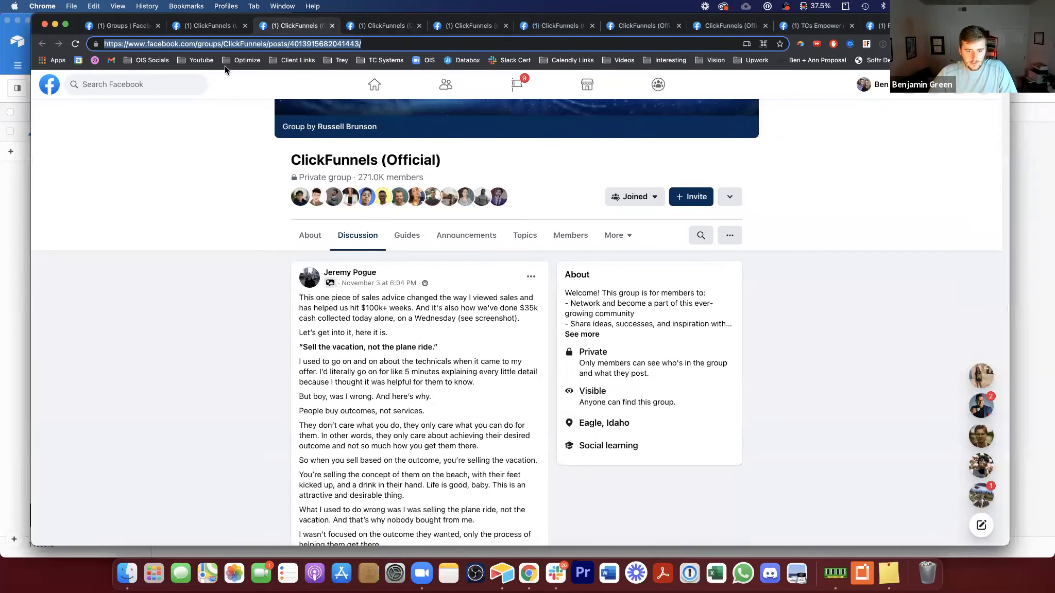
pyautogui.click(21, 175)
pyautogui.rightClick(319, 113)
pyautogui.click(310, 255)
pyautogui.click(438, 187)
pyautogui.write('date')
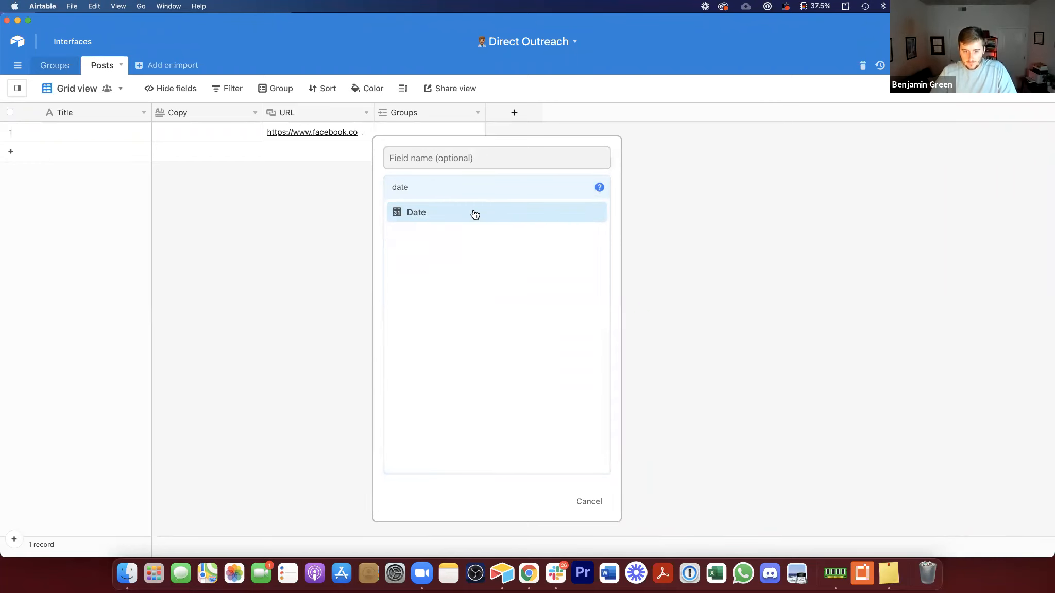
pyautogui.click(474, 212)
pyautogui.click(528, 161)
pyautogui.write('d')
pyautogui.press('BackSpace')
pyautogui.write('P')
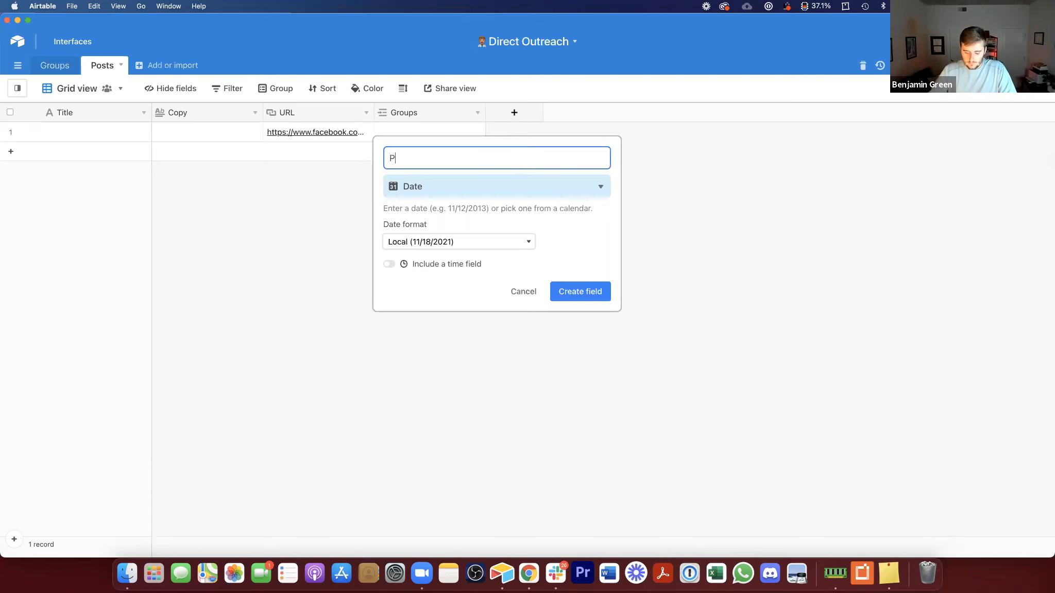
pyautogui.write('ublish Date')
pyautogui.press('Return')
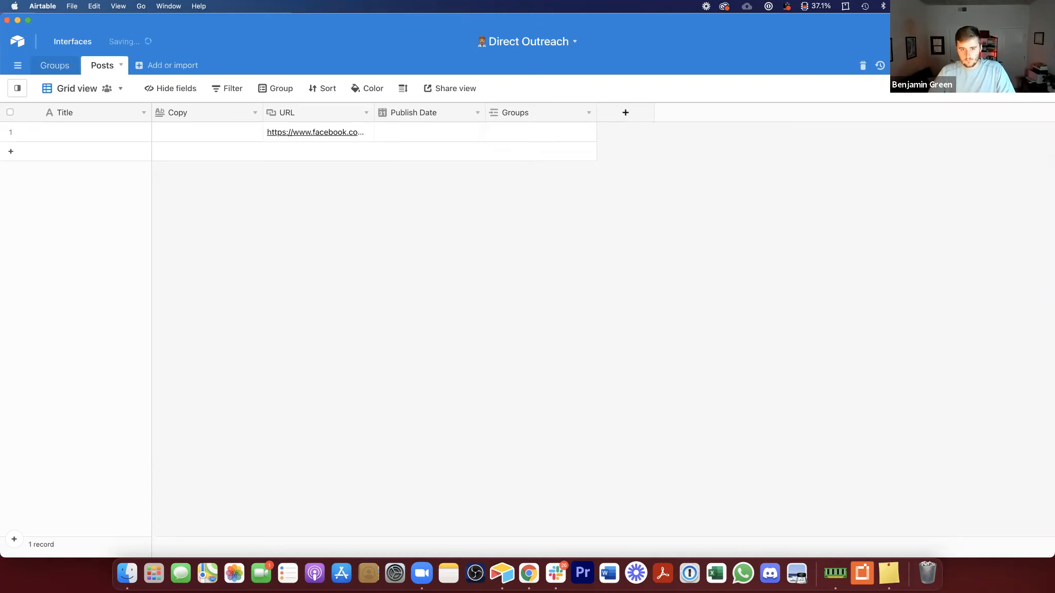
# Step: Paste the copied post URL into a new second record and set the first record's publish date to 11/3/2021
pyautogui.click(310, 154)
pyautogui.click(309, 150)
pyautogui.press('super+v')
pyautogui.click(406, 133)
pyautogui.click(406, 132)
pyautogui.click(446, 192)
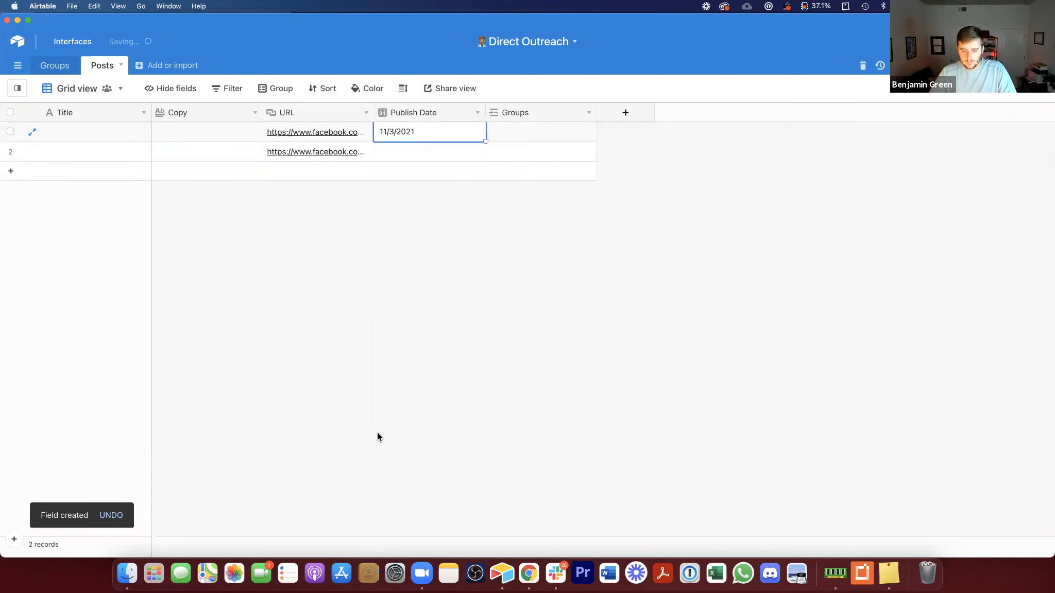
# Step: Check the second post's date and set the second record's publish date to 11/15/2021
pyautogui.click(529, 573)
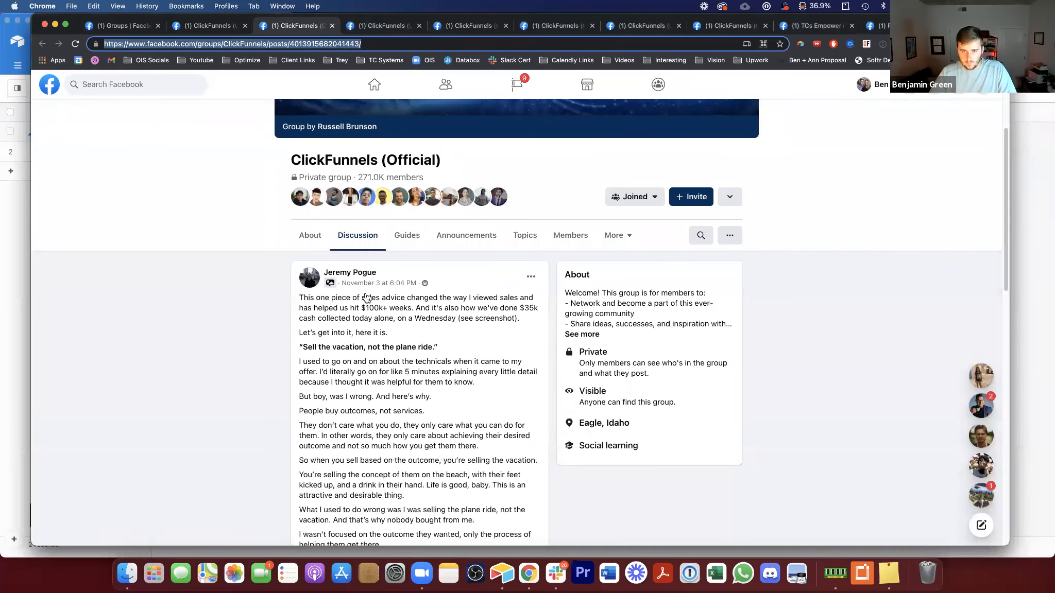
pyautogui.click(389, 26)
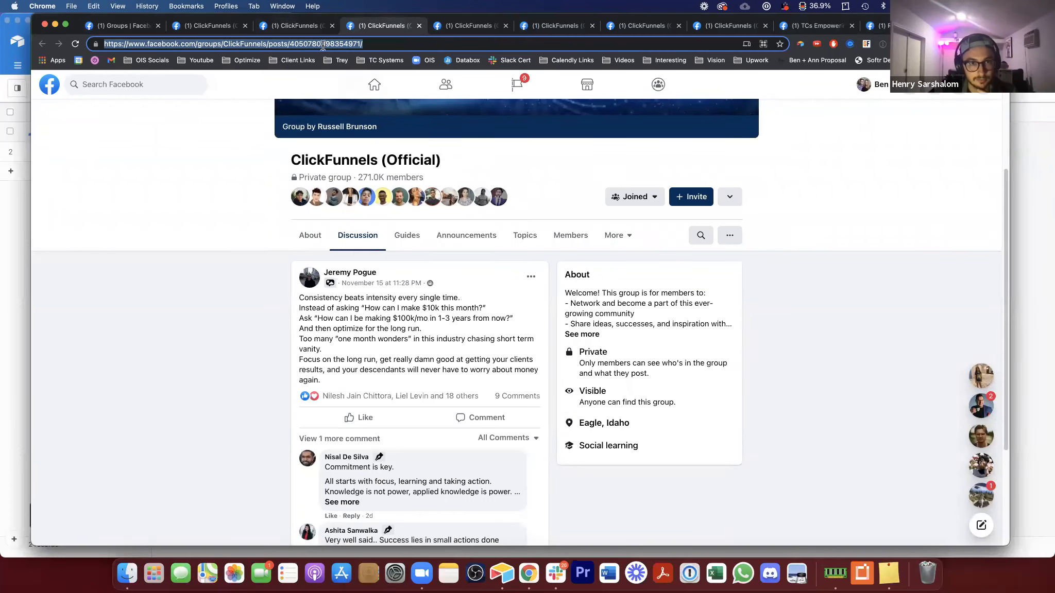
pyautogui.press('super+Tab')
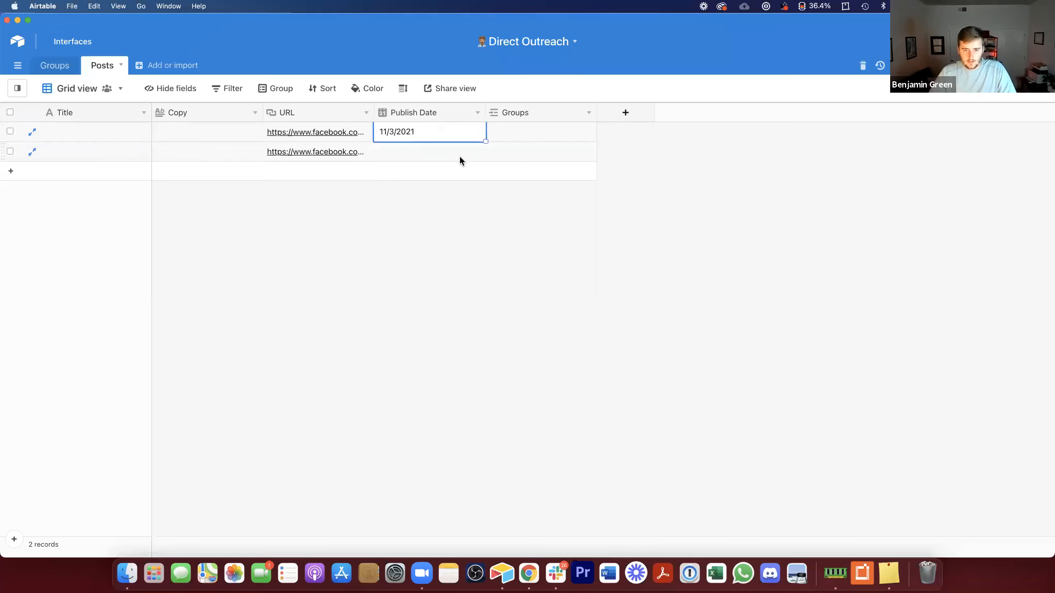
pyautogui.doubleClick(460, 154)
pyautogui.click(408, 240)
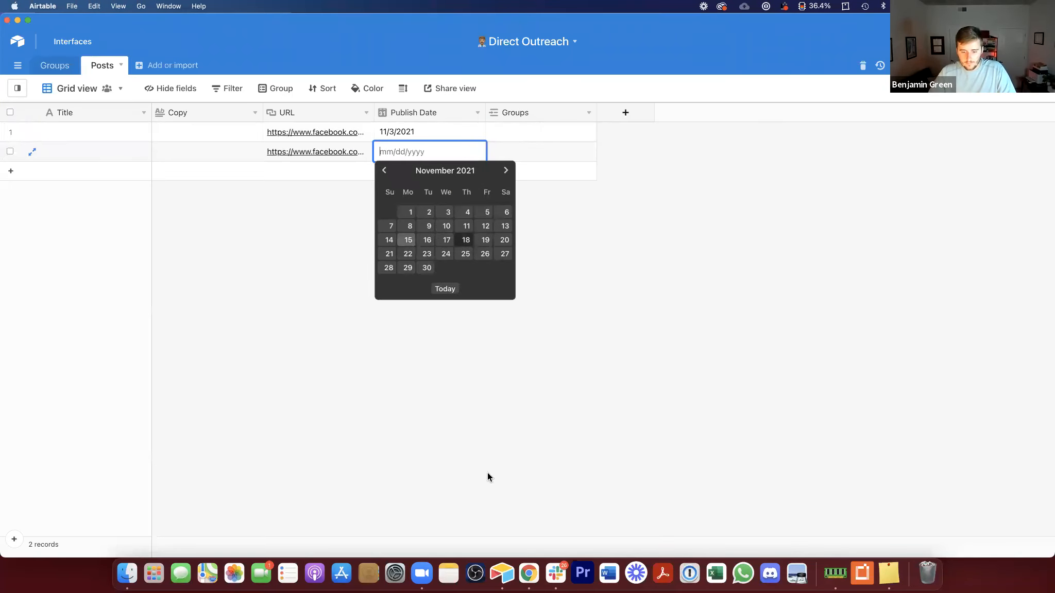
# Step: Add a third record with the next post's URL and set its publish date to 10/18/2021
pyautogui.click(529, 573)
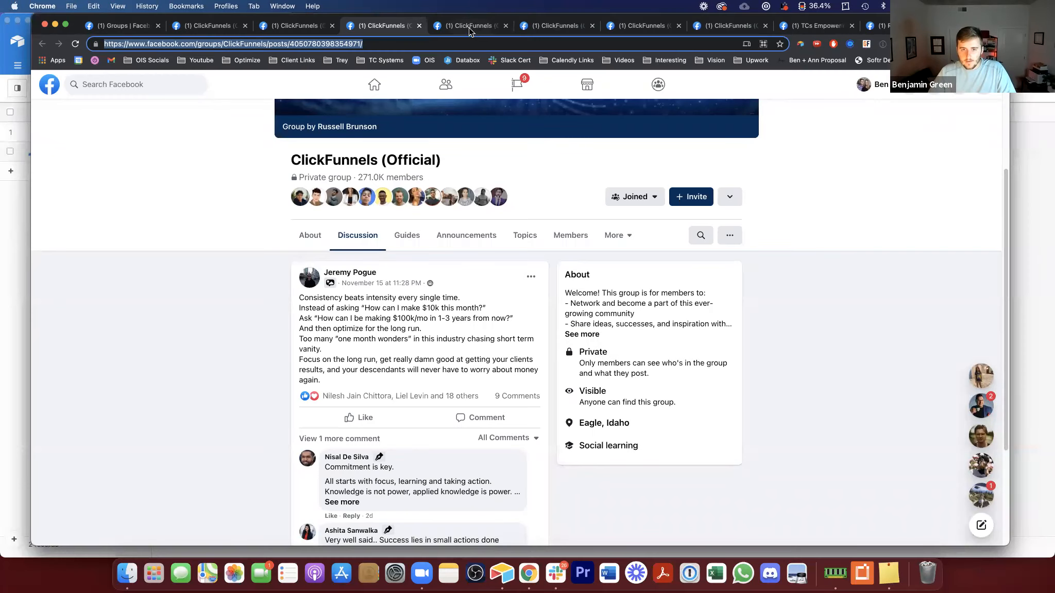
pyautogui.hotkey('ctrl', 'Tab')
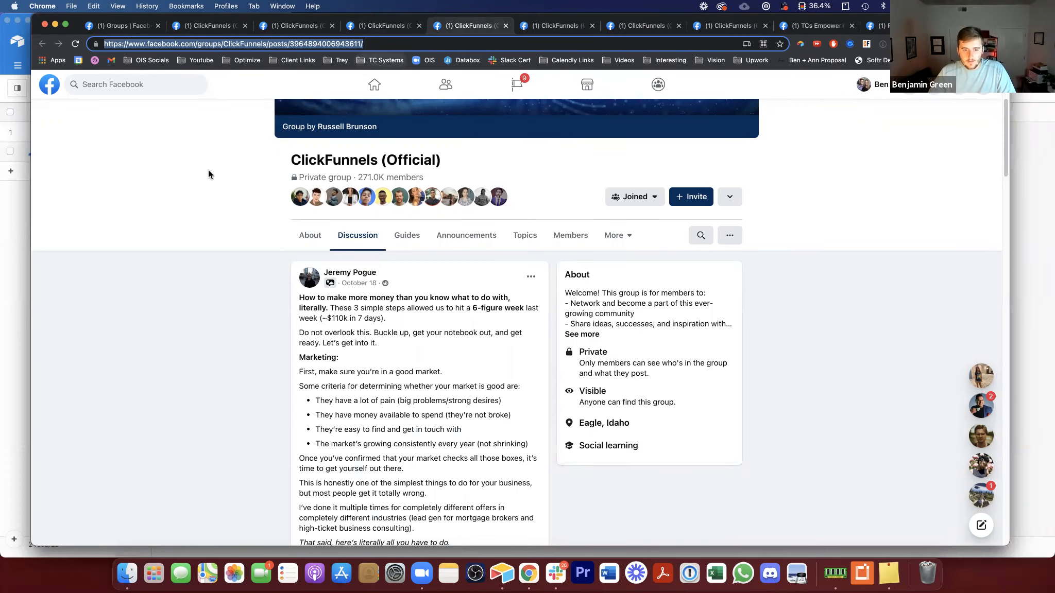
pyautogui.click(26, 232)
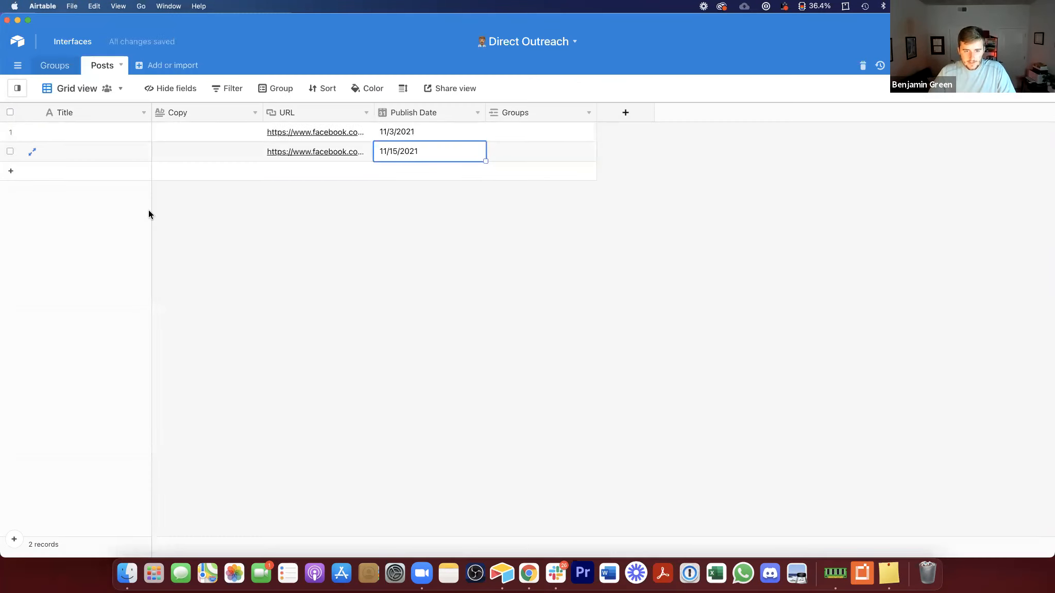
pyautogui.click(320, 171)
pyautogui.press('cmd+v')
pyautogui.click(405, 170)
pyautogui.click(406, 170)
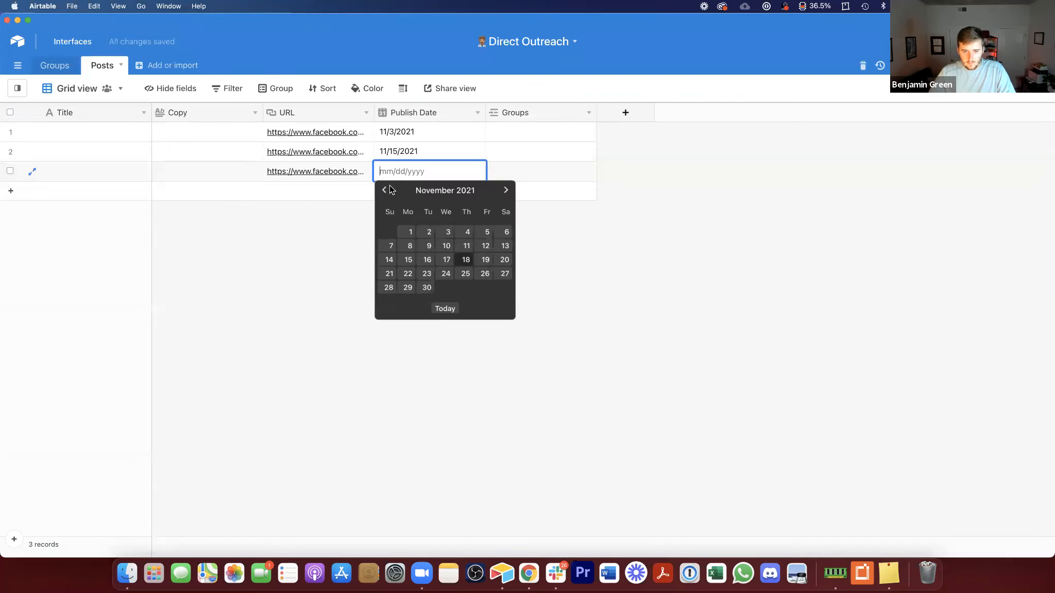
pyautogui.click(408, 273)
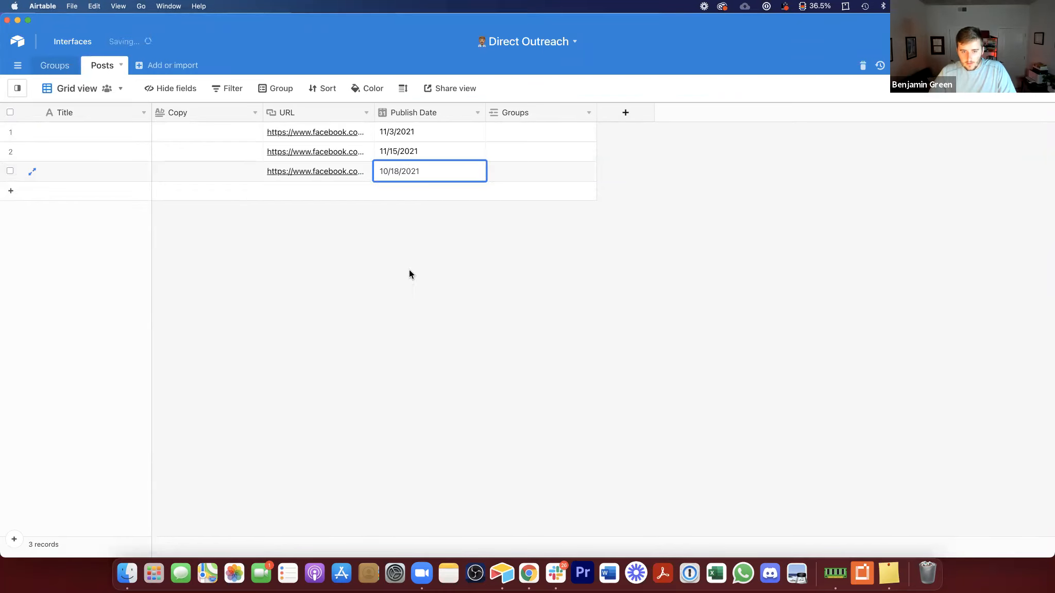
# Step: Copy the next post's URL, paste it into a fourth record, and set its publish date to 11/9/2021
pyautogui.click(529, 574)
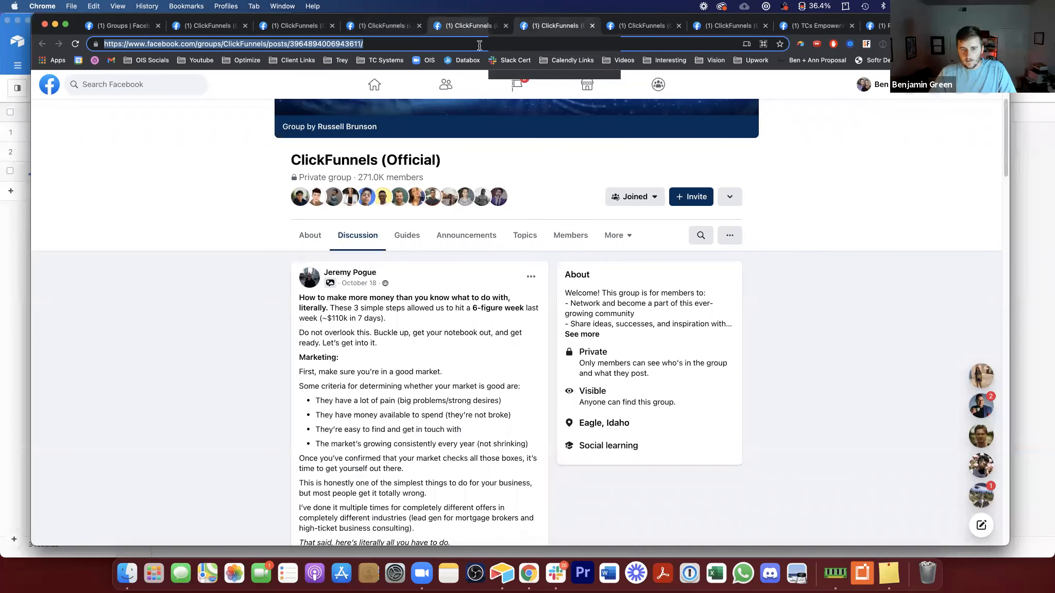
pyautogui.hotkey('ctrl', 'Tab')
pyautogui.press('super+c')
pyautogui.click(28, 238)
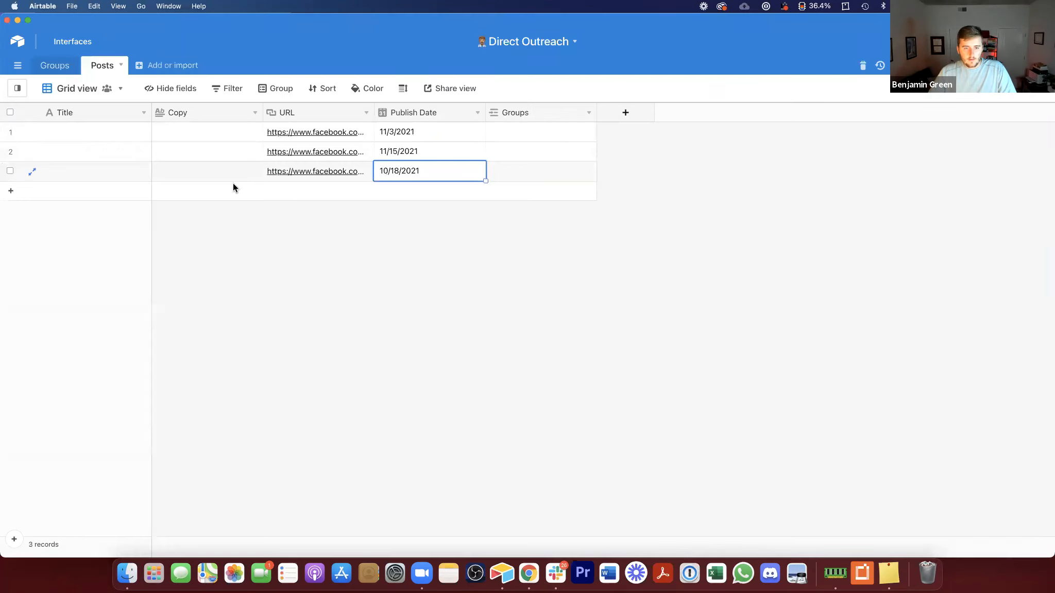
pyautogui.click(304, 193)
pyautogui.click(303, 193)
pyautogui.press('super+v')
pyautogui.click(401, 189)
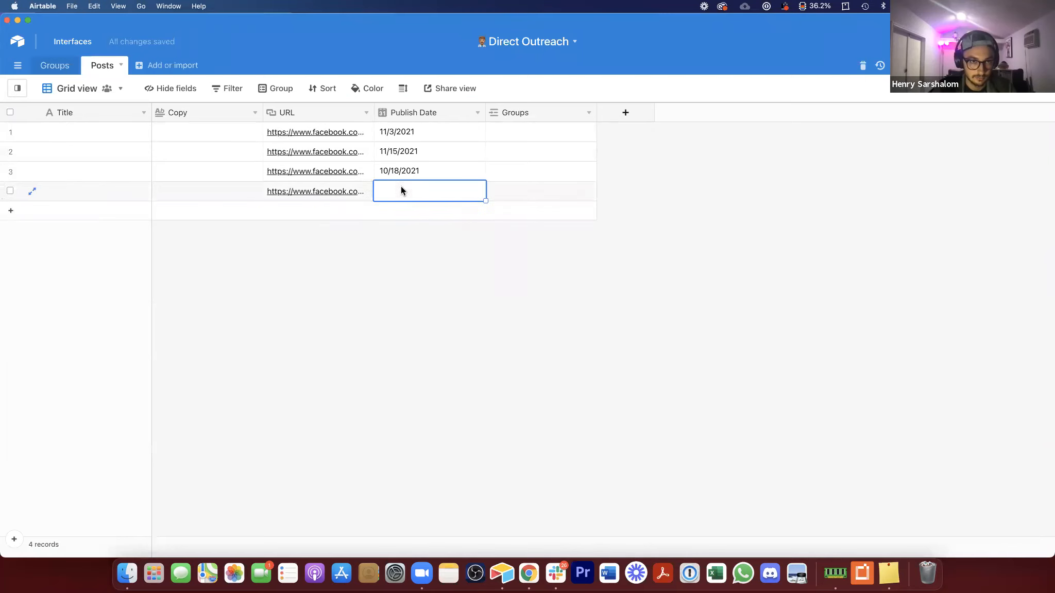
pyautogui.click(400, 190)
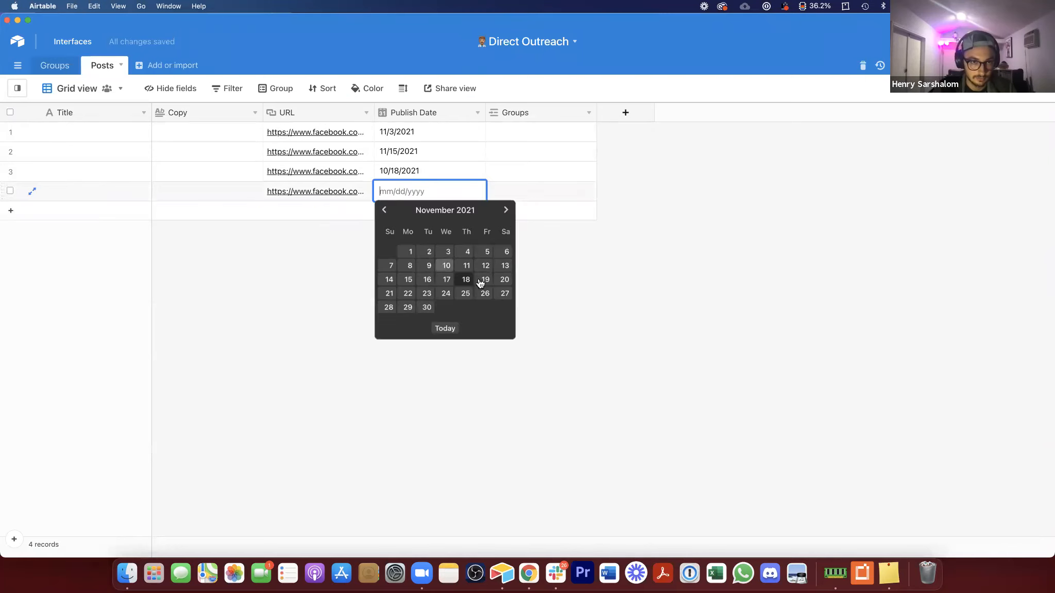
pyautogui.click(428, 265)
# Step: Link all four post records to the Clickfunnels group in the Groups field
pyautogui.click(515, 133)
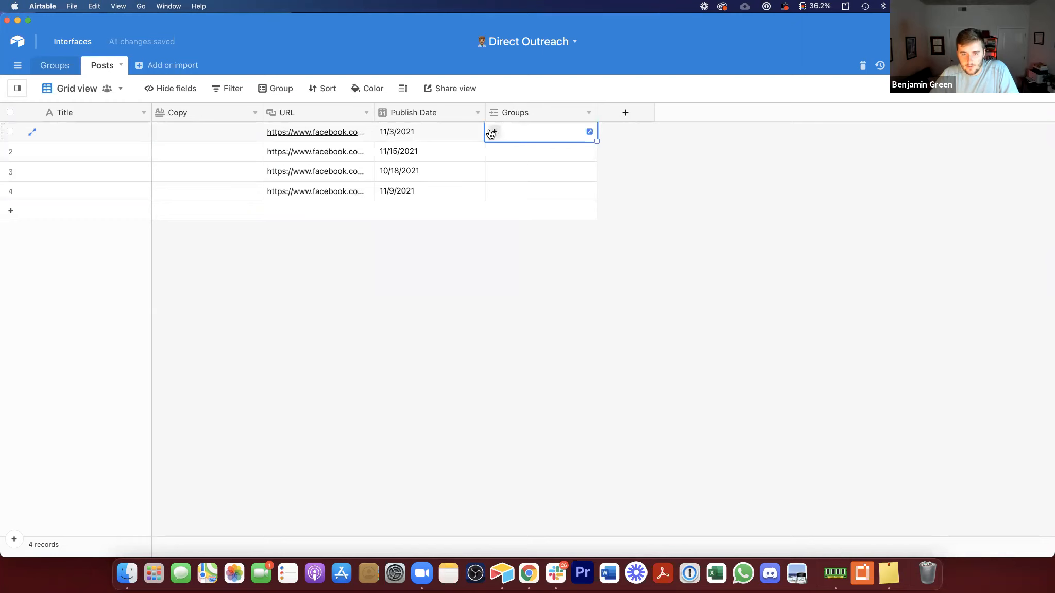
pyautogui.click(494, 129)
pyautogui.scroll(-2, 405, 270)
pyautogui.click(398, 284)
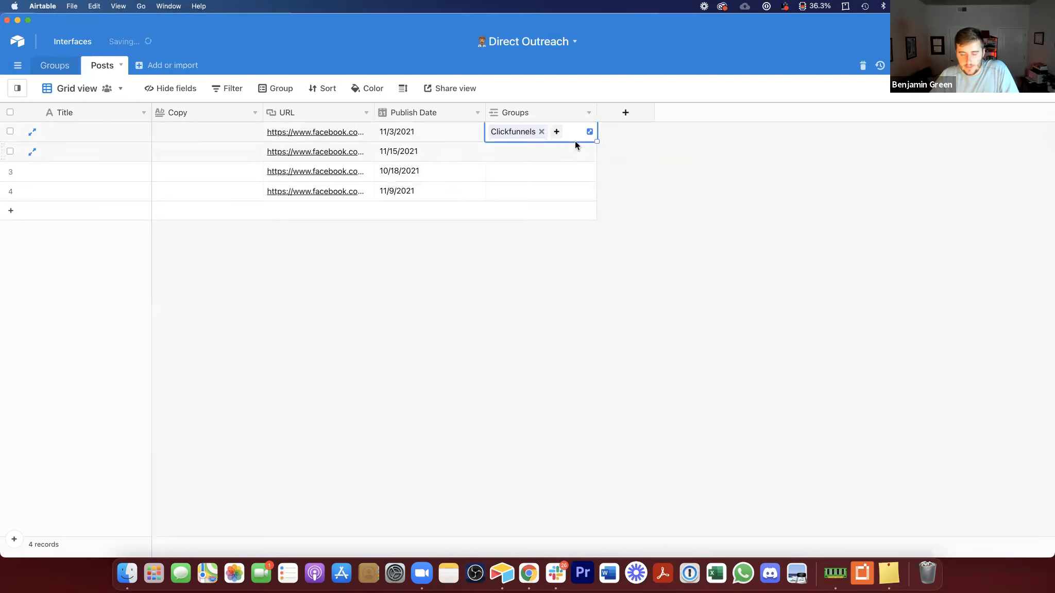
pyautogui.click(498, 154)
pyautogui.click(496, 152)
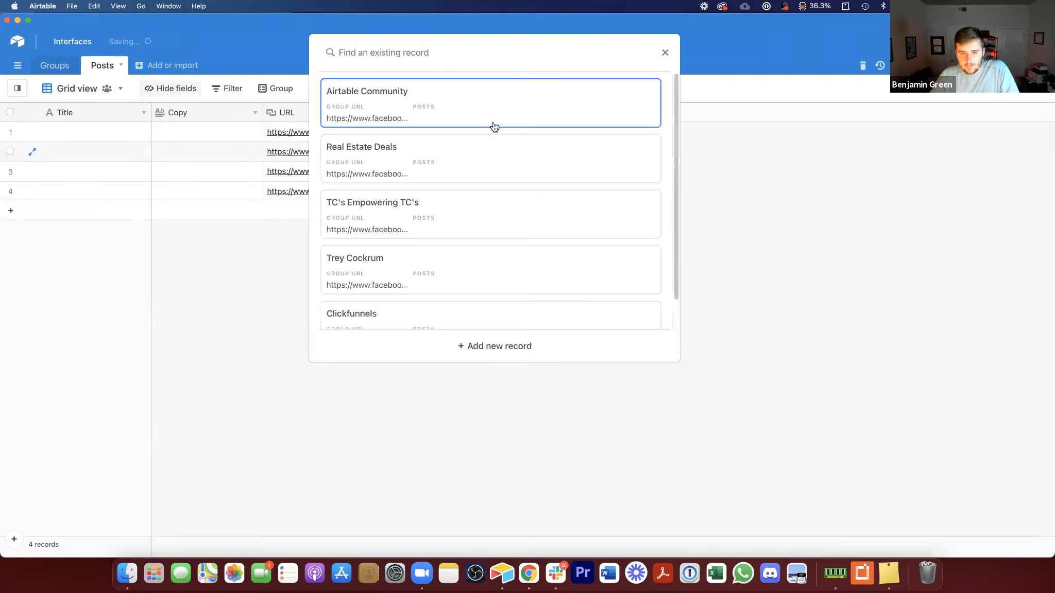
pyautogui.scroll(-1, 478, 234)
pyautogui.click(446, 291)
pyautogui.moveTo(597, 161); pyautogui.dragTo(597, 204)
pyautogui.click(569, 326)
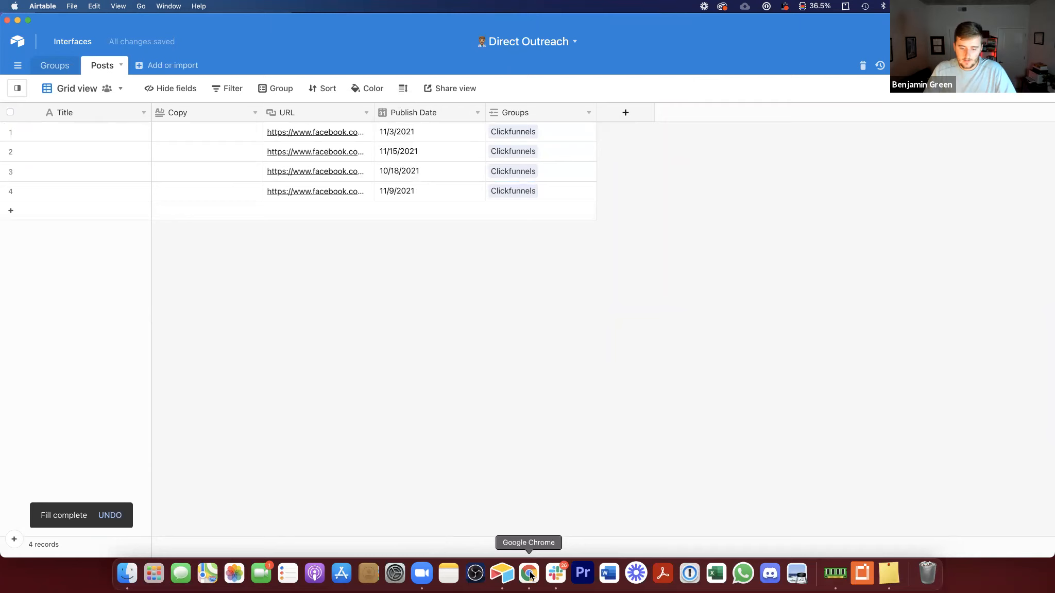
# Step: Title the four records Post 1, Post 2, Post 3 and Post 4
pyautogui.click(72, 135)
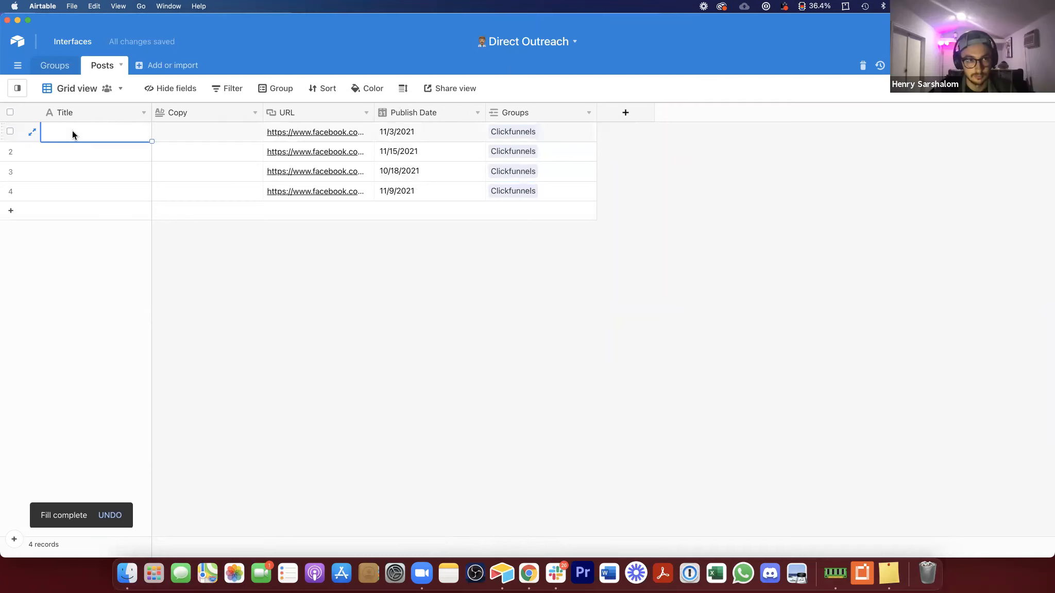
pyautogui.write('Post 1')
pyautogui.press('Return')
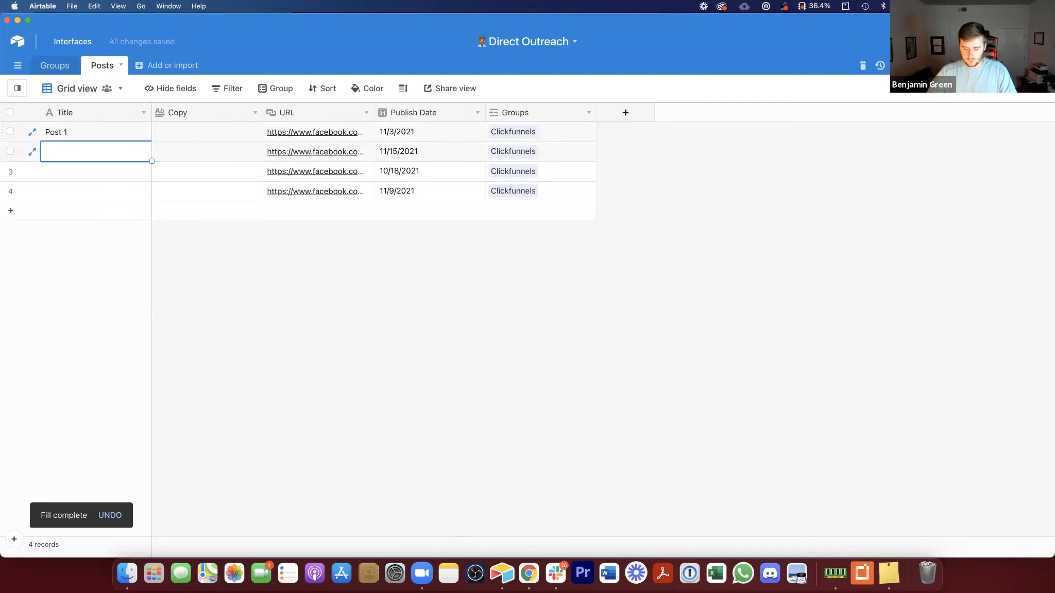
pyautogui.write('Post 2')
pyautogui.press('Return')
pyautogui.write('Post 3')
pyautogui.press('Return')
pyautogui.write('Post 4')
pyautogui.click(105, 249)
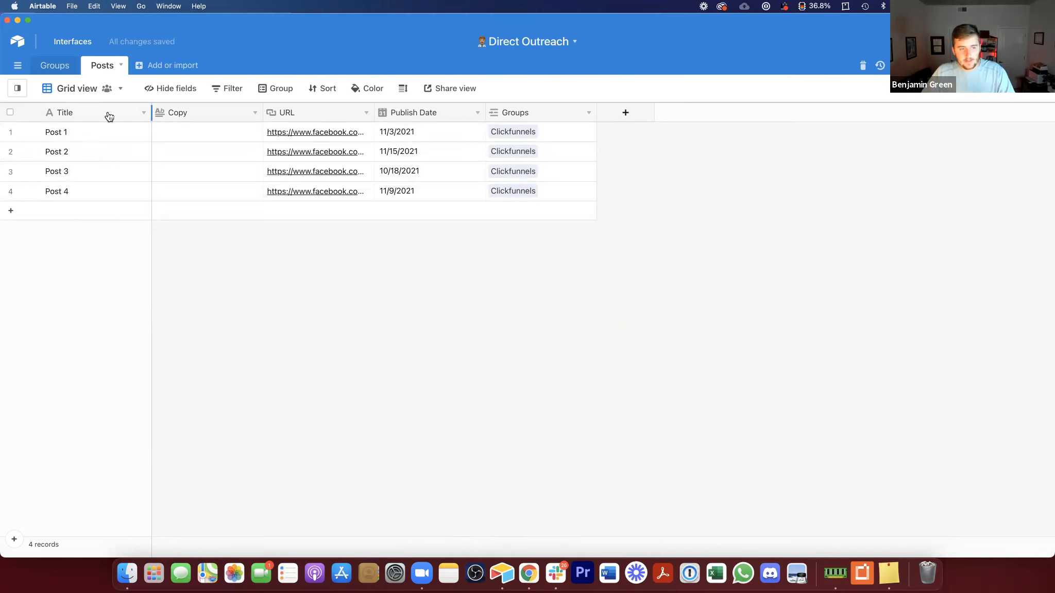
# Step: Narrow the Title column and sort the records by Publish Date from 9 to 1, newest first
pyautogui.moveTo(109, 116); pyautogui.dragTo(110, 116)
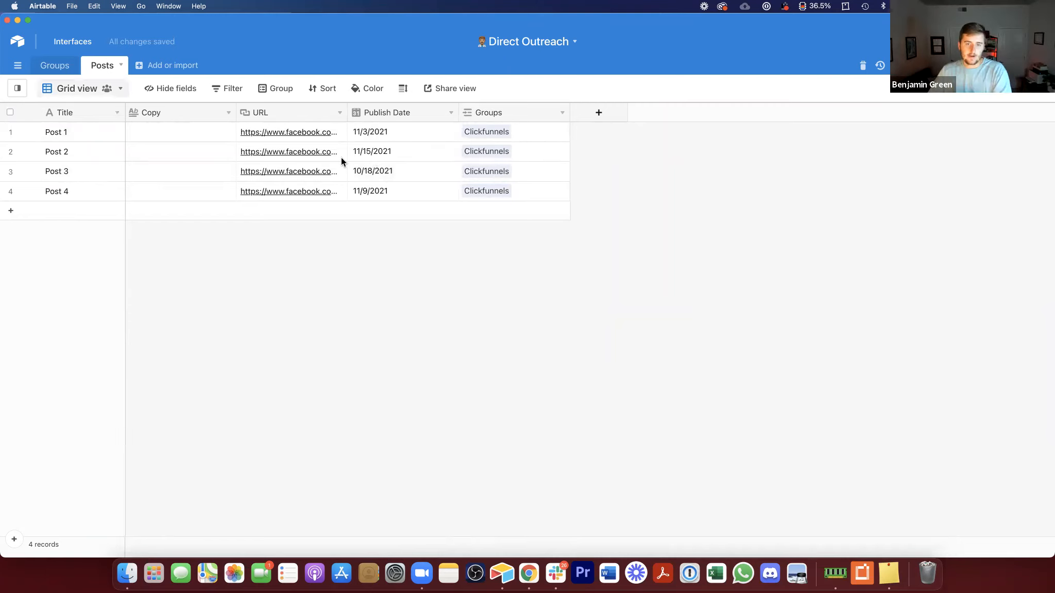
pyautogui.moveTo(400, 131); pyautogui.dragTo(381, 191)
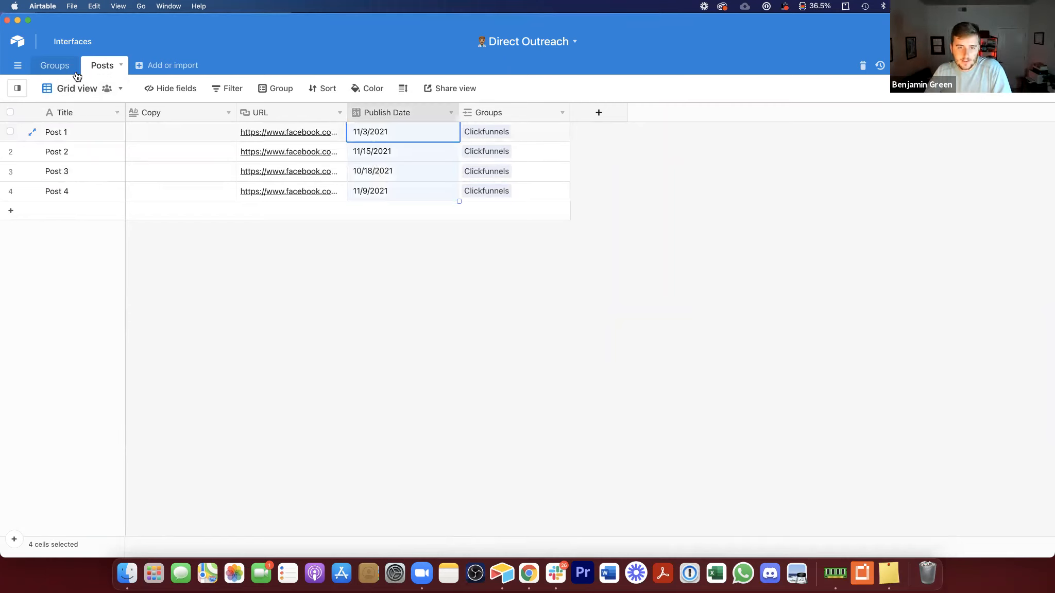
pyautogui.click(451, 112)
pyautogui.click(400, 301)
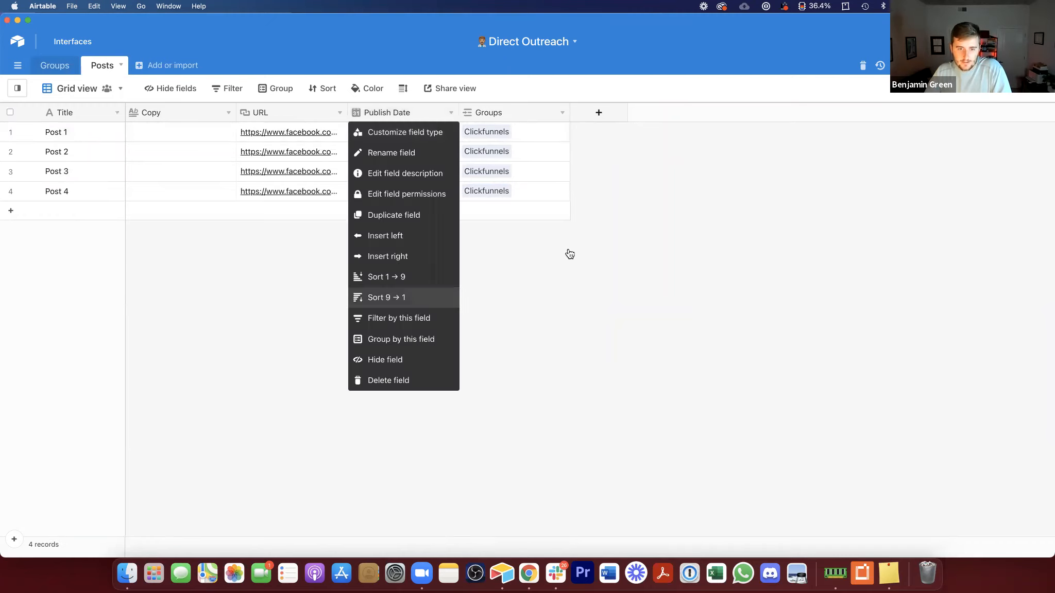
# Step: Switch to the Groups table and inspect the Clickfunnels record's linked posts, opening and cancelling a new field dialog
pyautogui.click(196, 104)
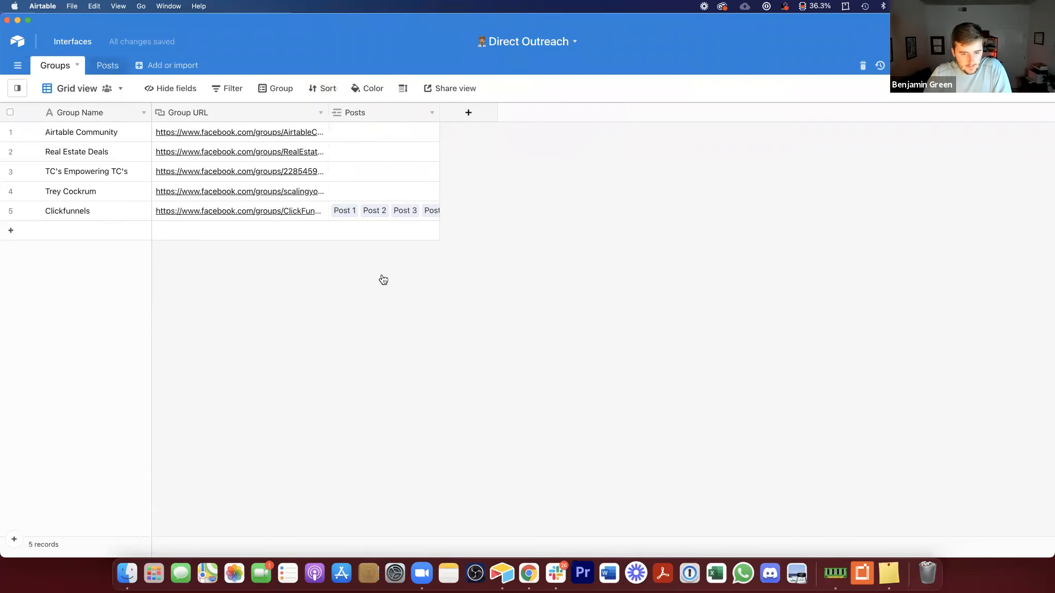
pyautogui.click(164, 73)
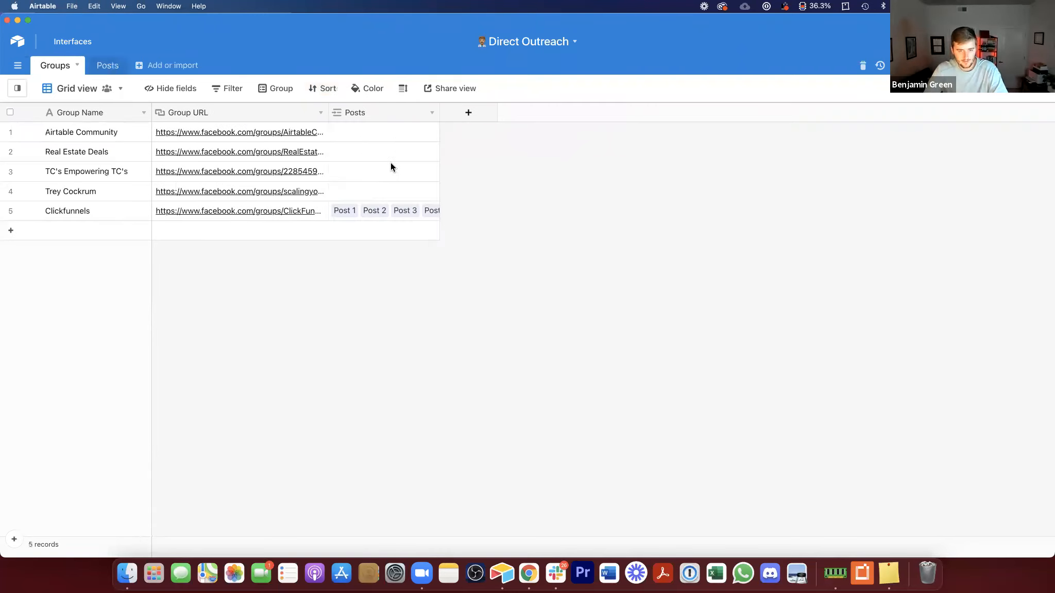
pyautogui.click(360, 199)
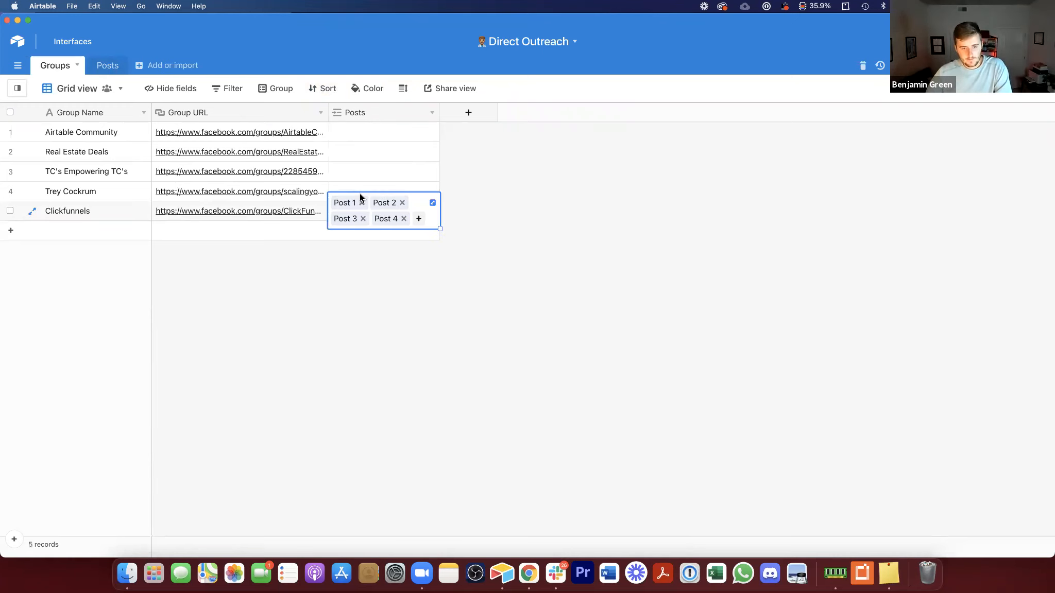
pyautogui.click(389, 275)
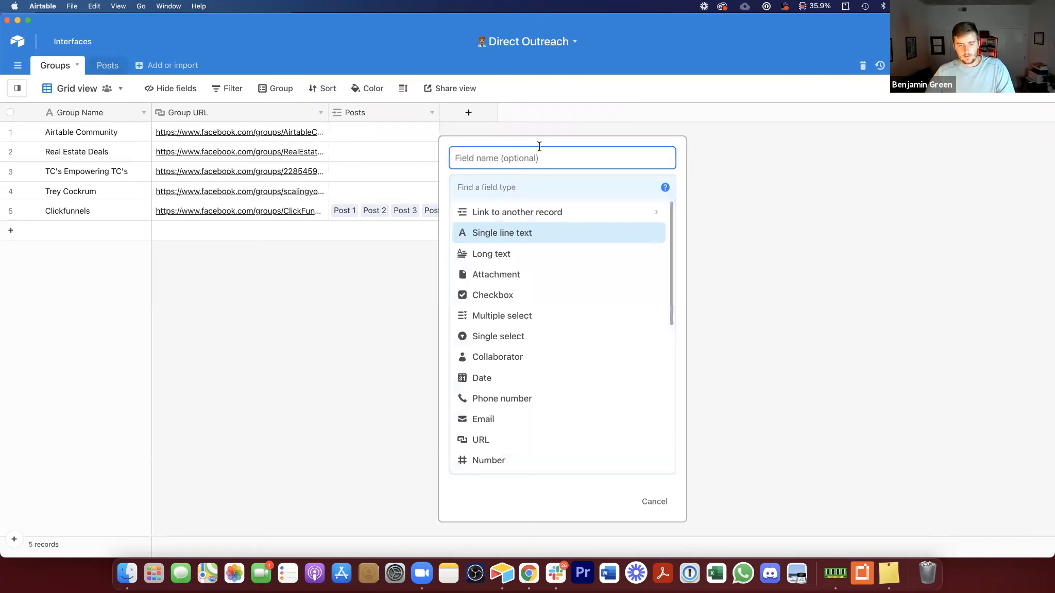
pyautogui.click(655, 502)
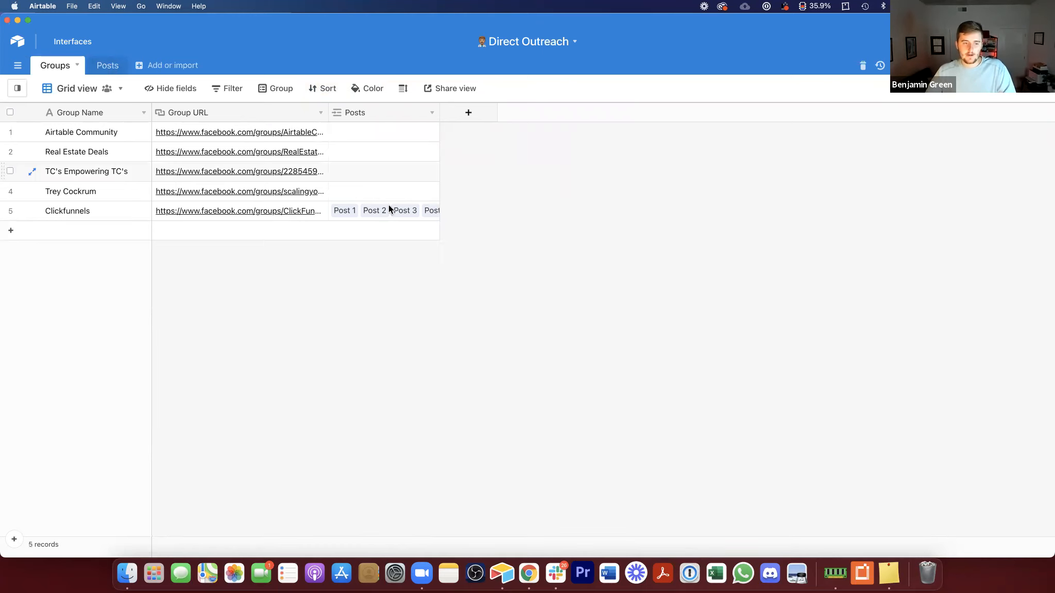
pyautogui.click(392, 219)
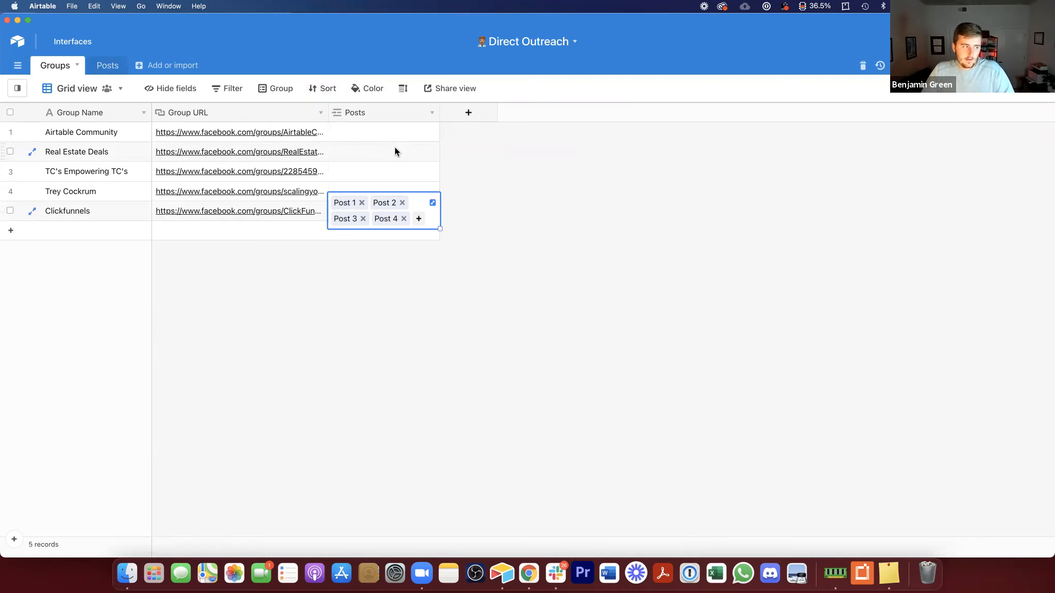
# Step: Insert a Rollup field to the right of Posts that rolls up the posts' Publish Date with MAX(values)
pyautogui.rightClick(386, 112)
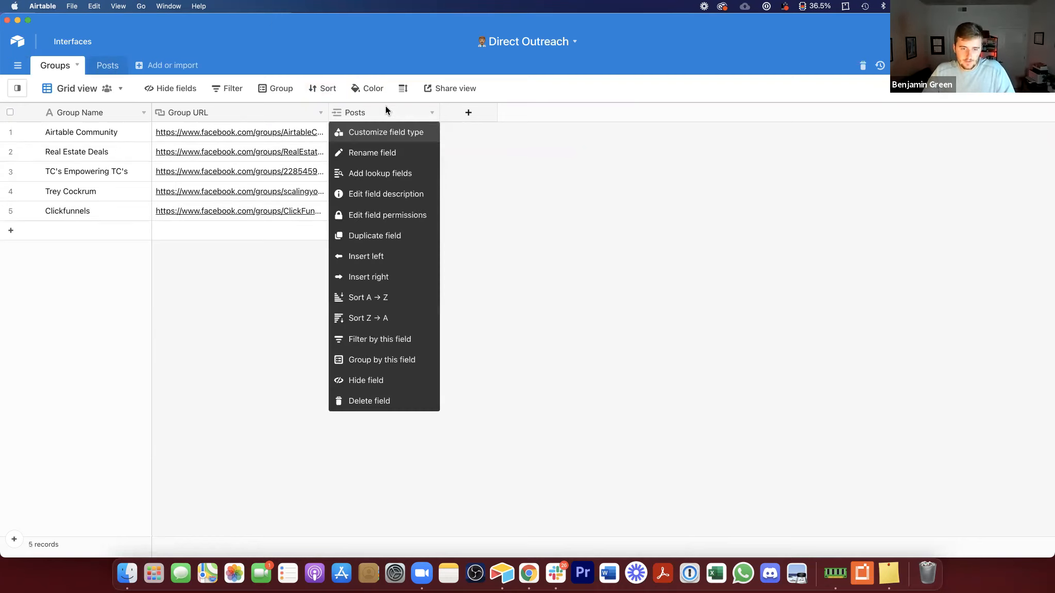
pyautogui.click(371, 276)
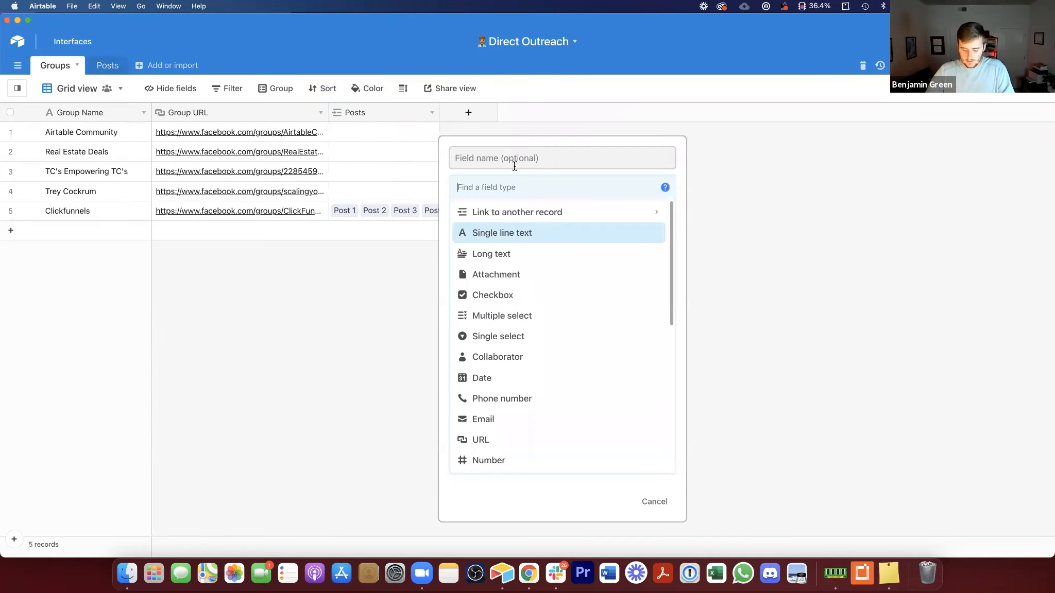
pyautogui.write('roll')
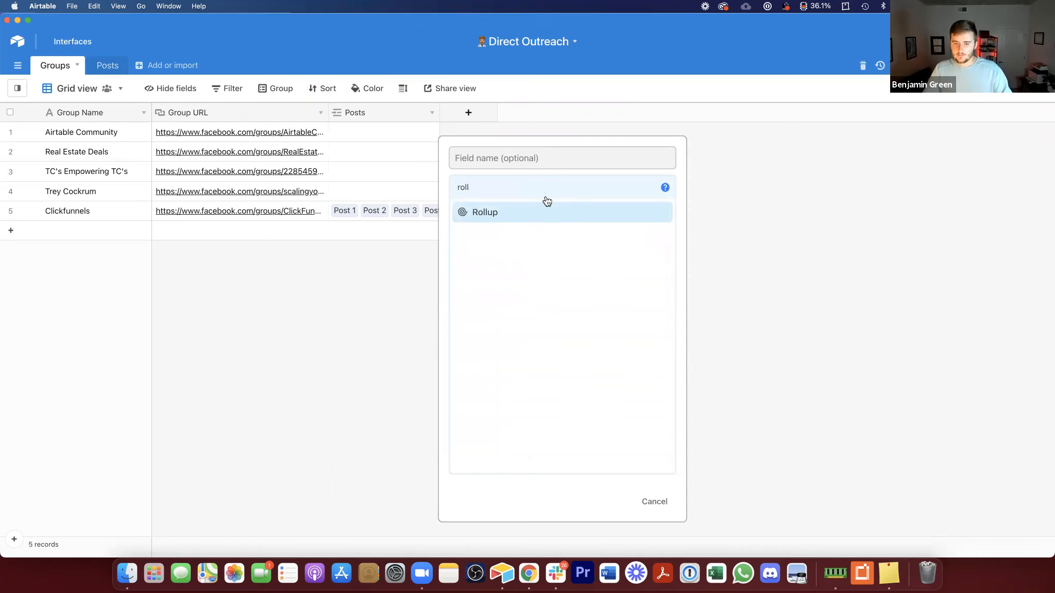
pyautogui.click(546, 211)
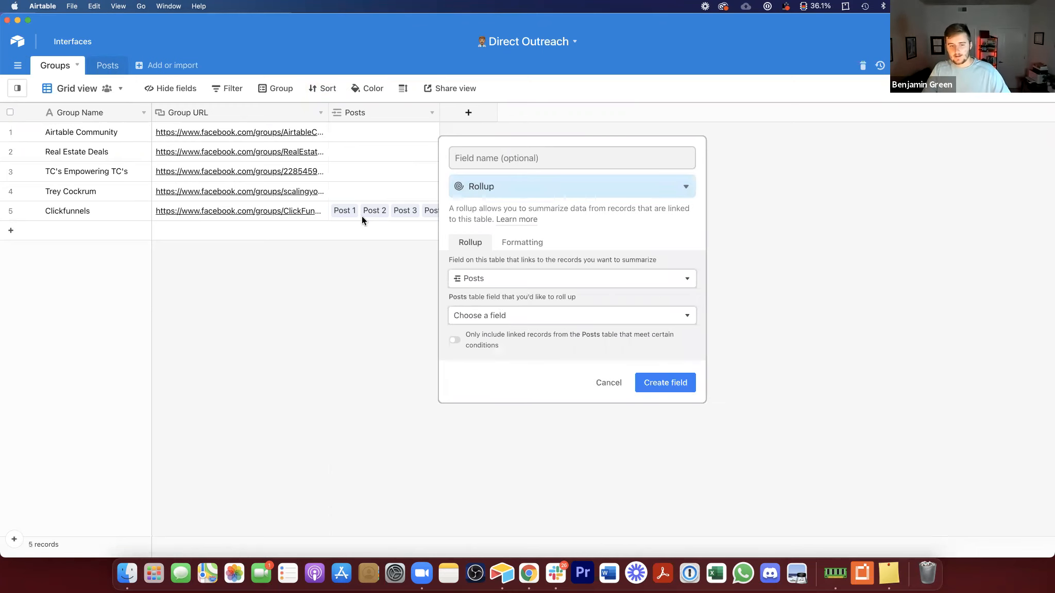
pyautogui.click(512, 315)
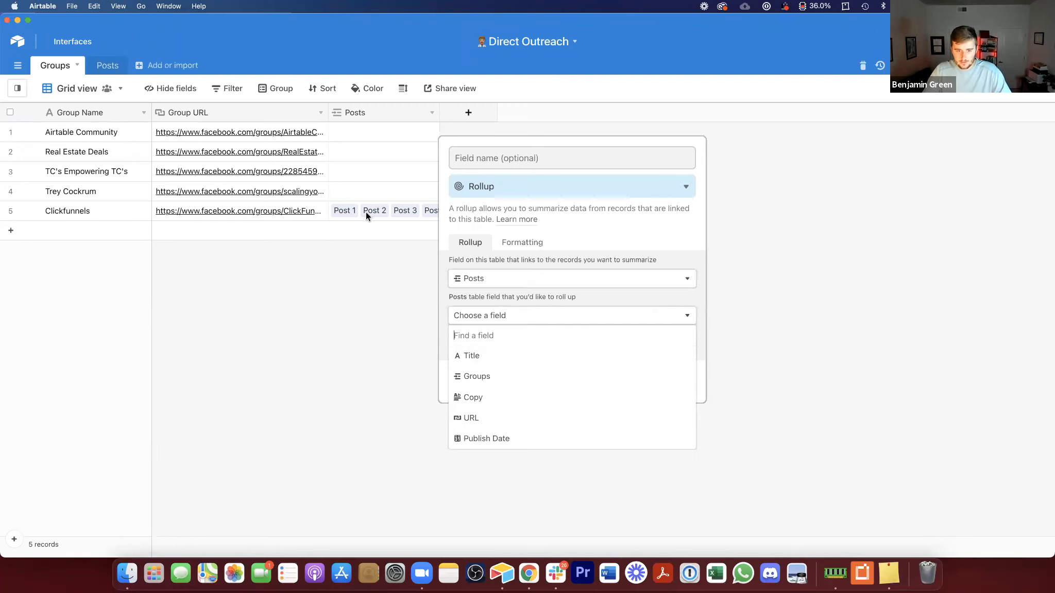
pyautogui.click(498, 440)
pyautogui.click(490, 384)
pyautogui.write('max')
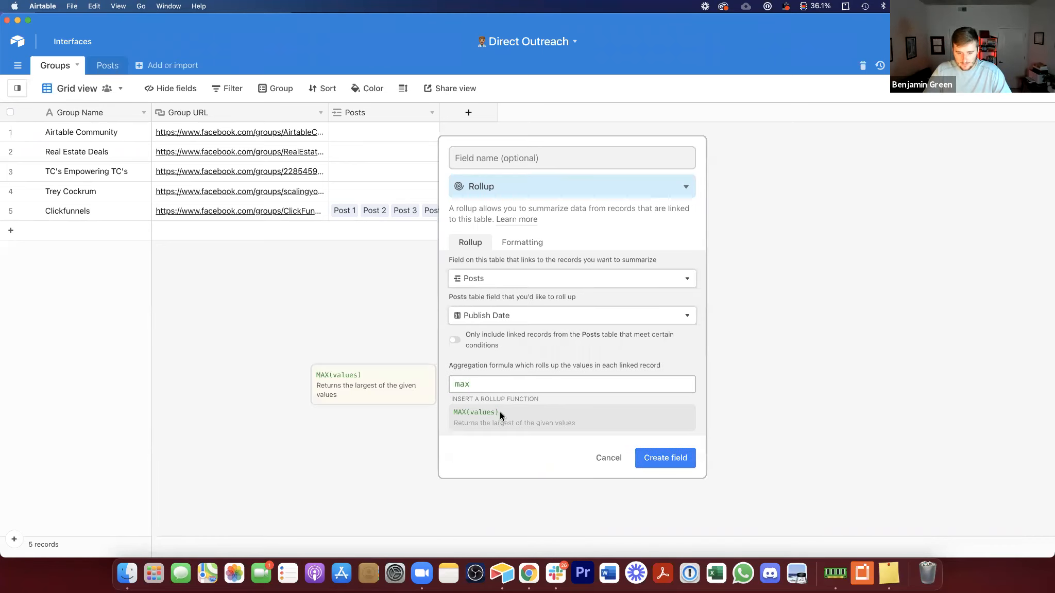
pyautogui.click(501, 413)
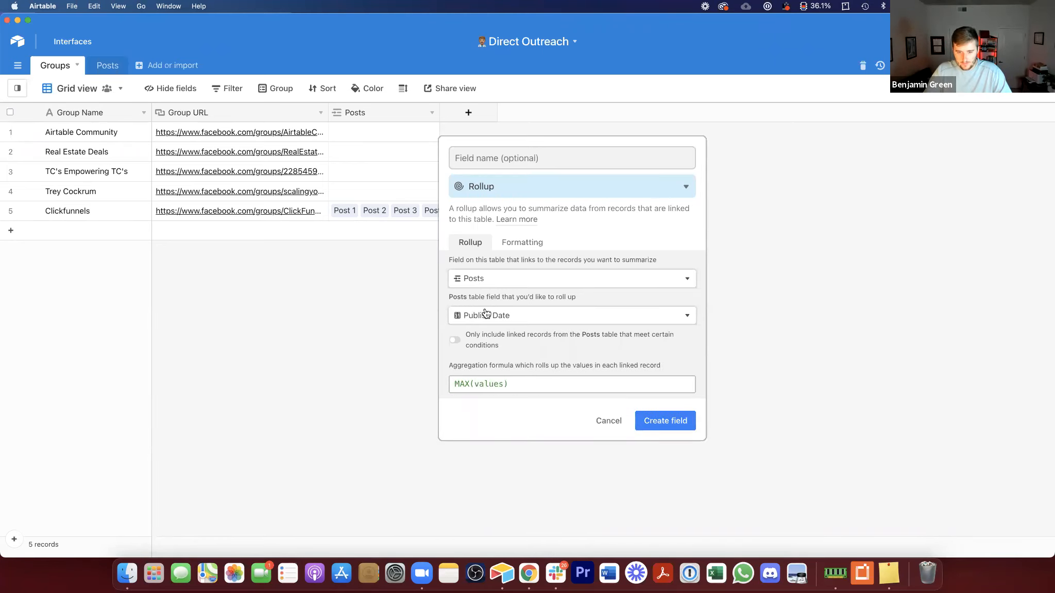
# Step: Name the rollup field Most Recent Post and create it
pyautogui.click(521, 153)
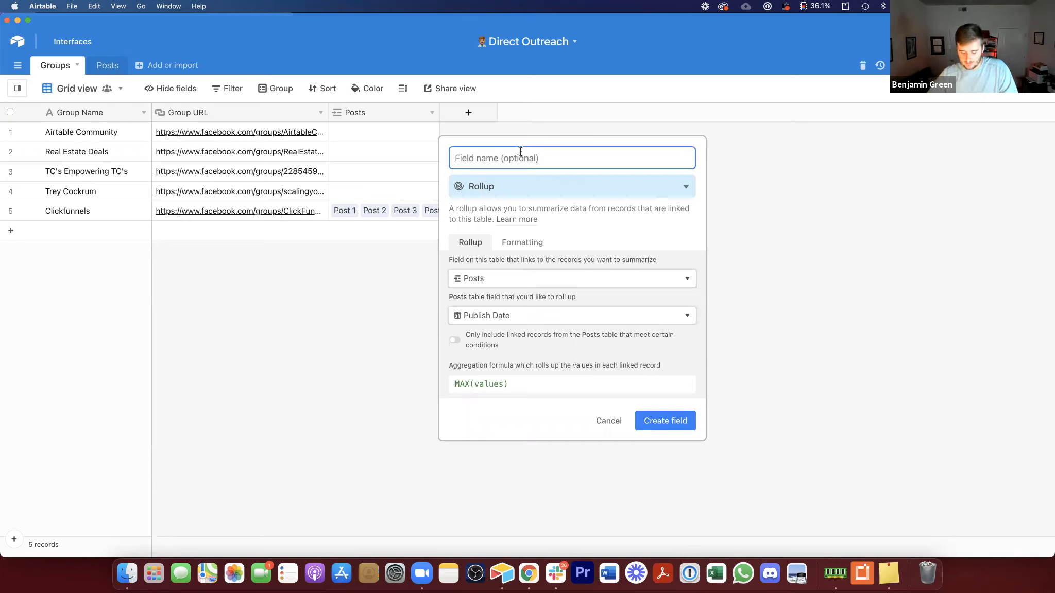
pyautogui.write('Most R')
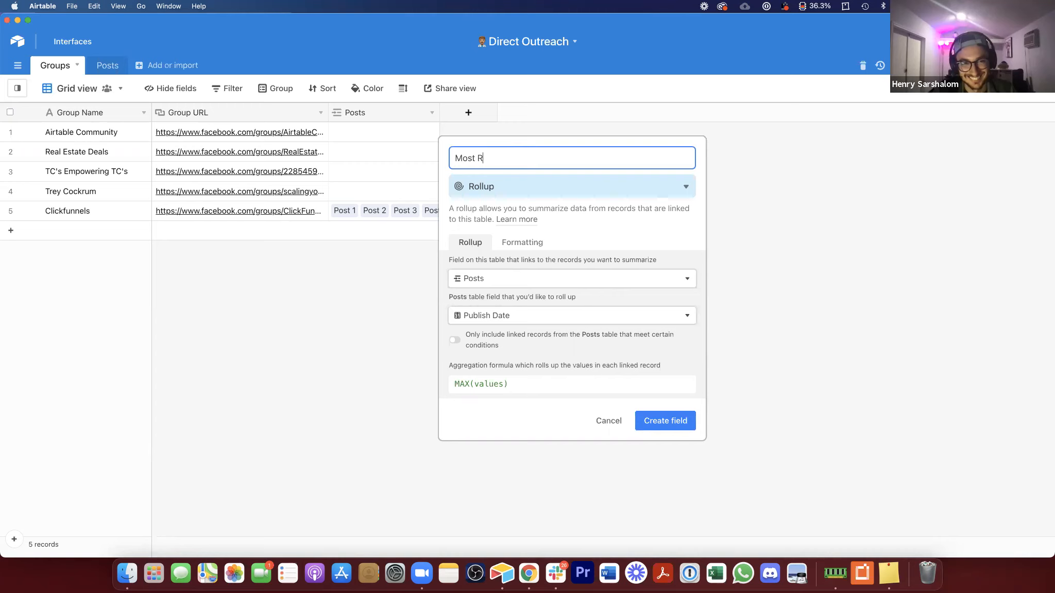
pyautogui.write('ecent ')
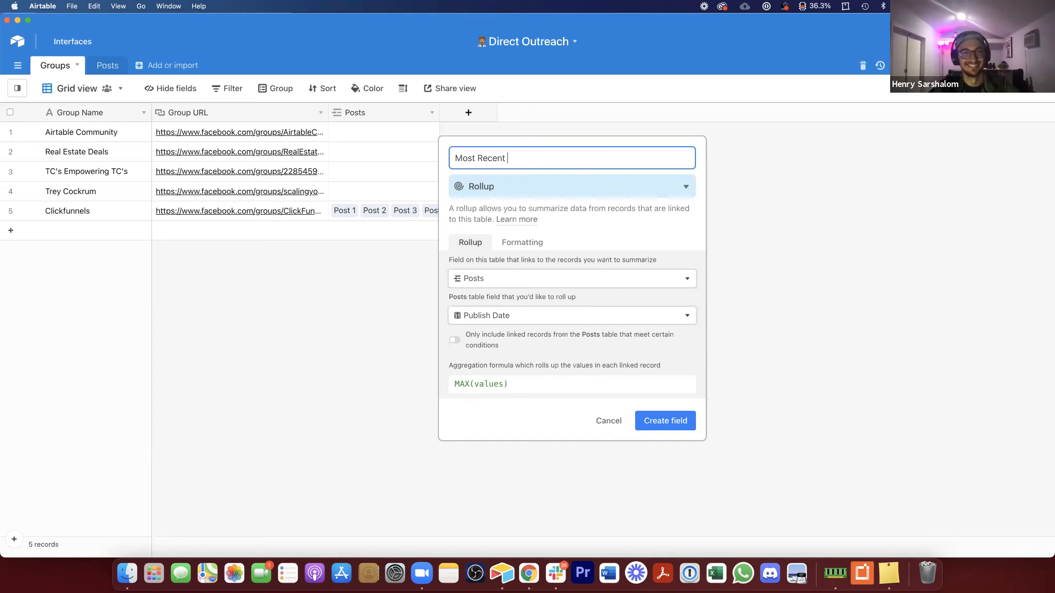
pyautogui.write('Post')
pyautogui.click(694, 421)
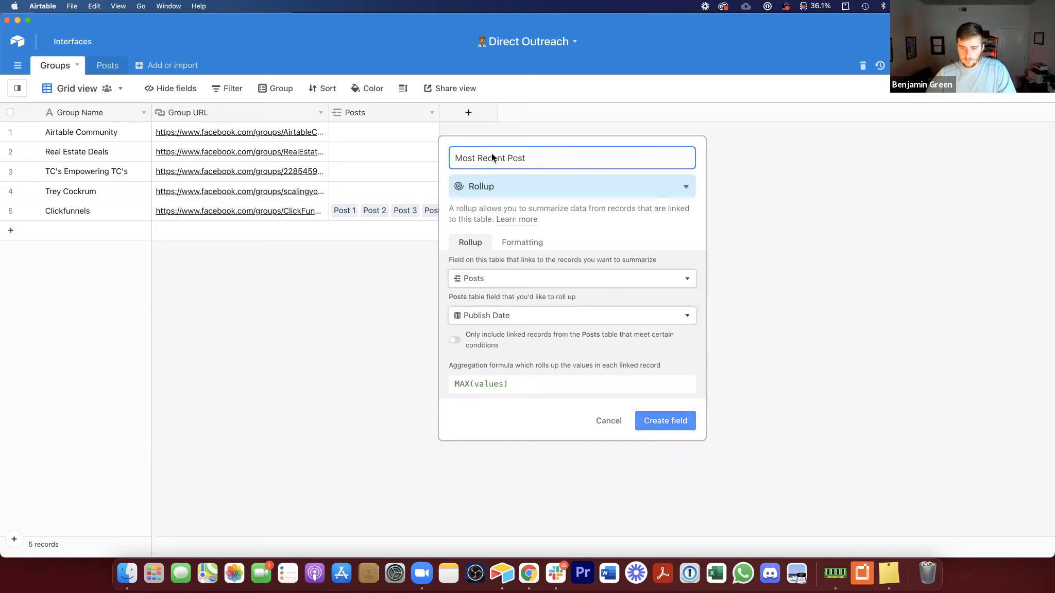
# Step: Switch to the Posts table and add a record titled Post 5 linked to the Airtable Community group
pyautogui.click(510, 202)
pyautogui.click(105, 65)
pyautogui.click(403, 128)
pyautogui.moveTo(405, 189); pyautogui.dragTo(413, 137)
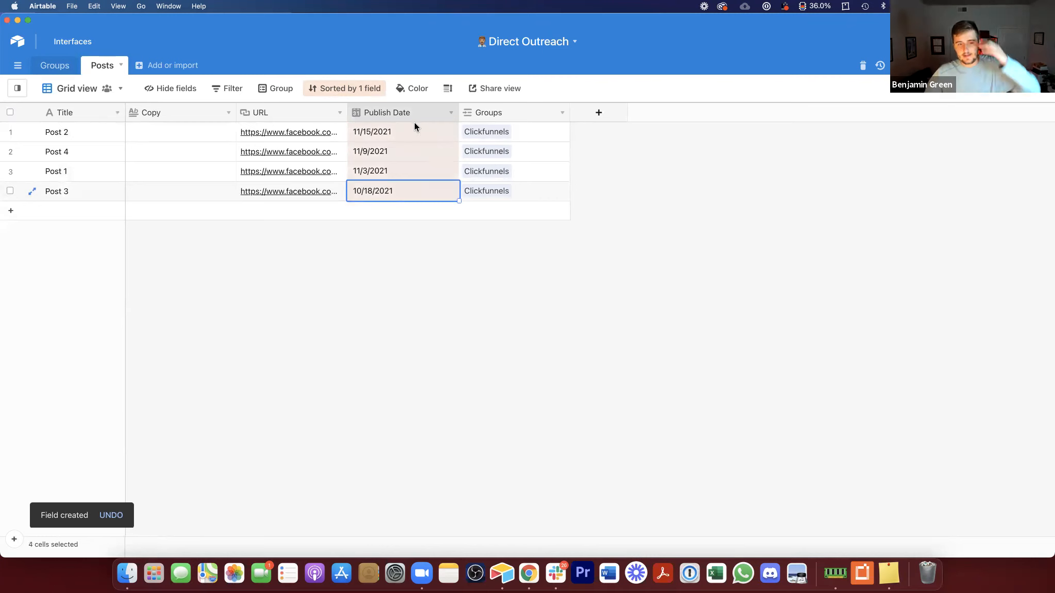
pyautogui.click(66, 217)
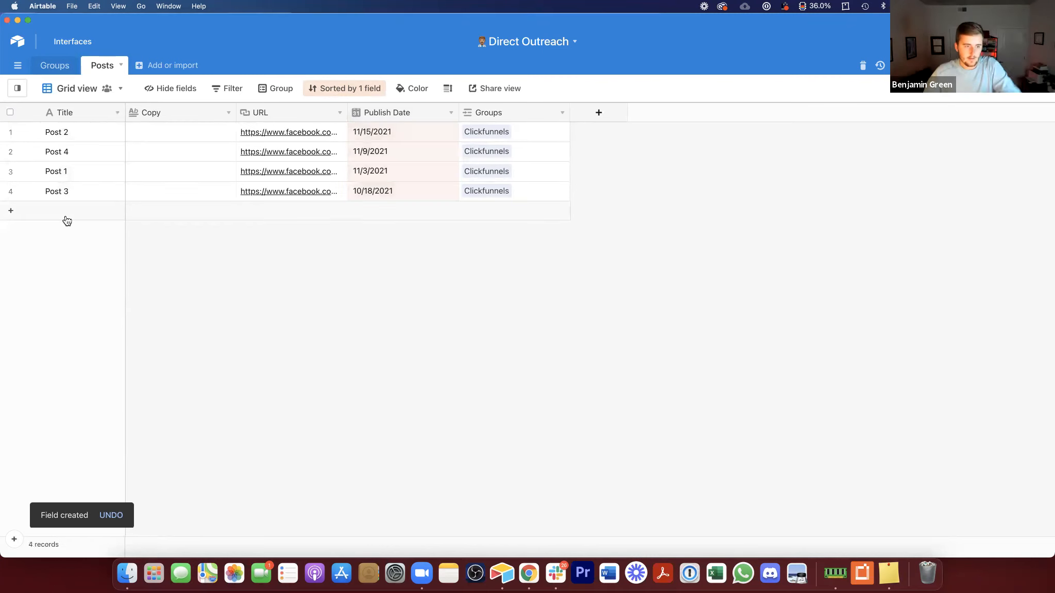
pyautogui.write('Post')
pyautogui.press('Tab')
pyautogui.press('Tab')
pyautogui.press('Tab')
pyautogui.press('Tab')
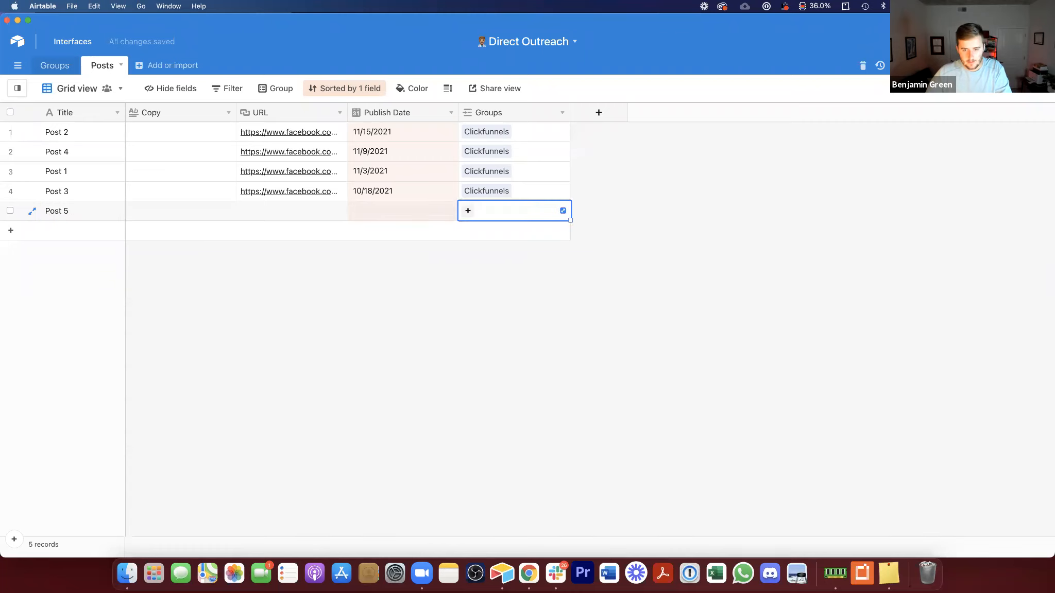
pyautogui.click(468, 211)
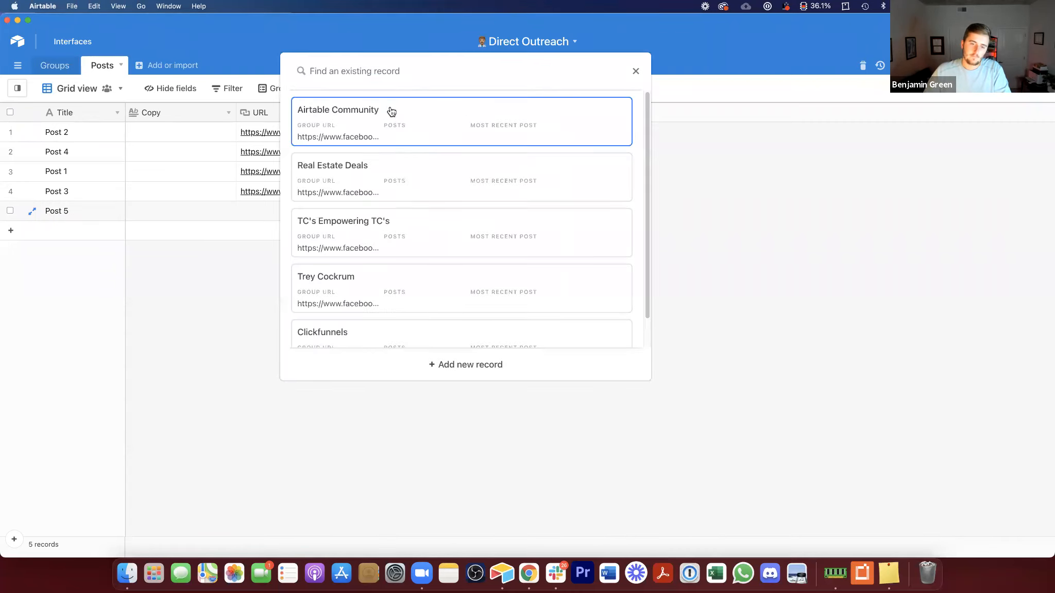
pyautogui.click(392, 114)
# Step: Add a new untitled record linked to Airtable Community with publish date 11/10/2021
pyautogui.click(444, 231)
pyautogui.click(469, 231)
pyautogui.click(467, 231)
pyautogui.click(381, 139)
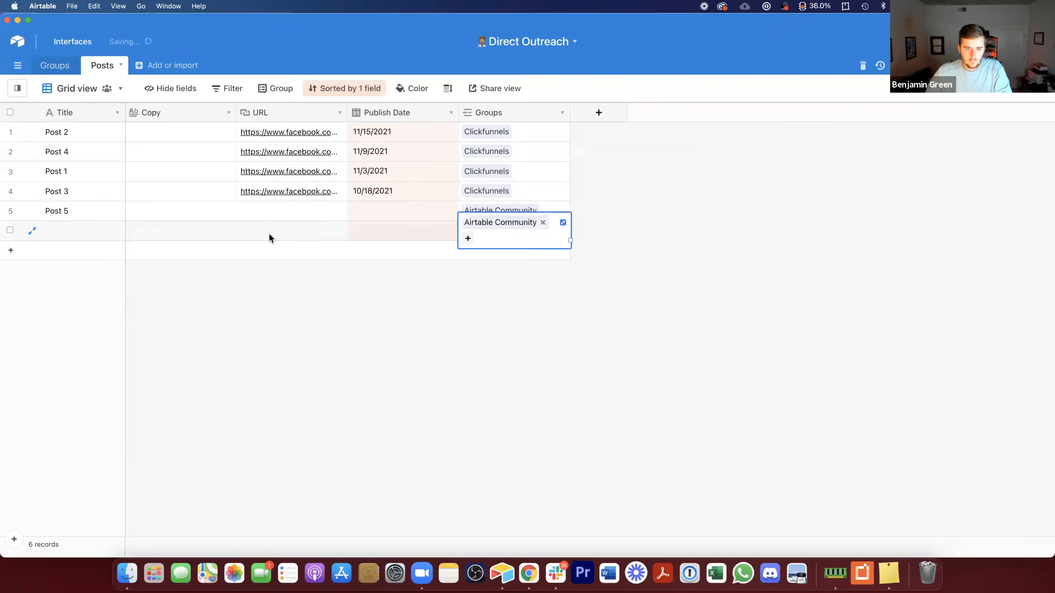
pyautogui.click(356, 229)
pyautogui.click(356, 230)
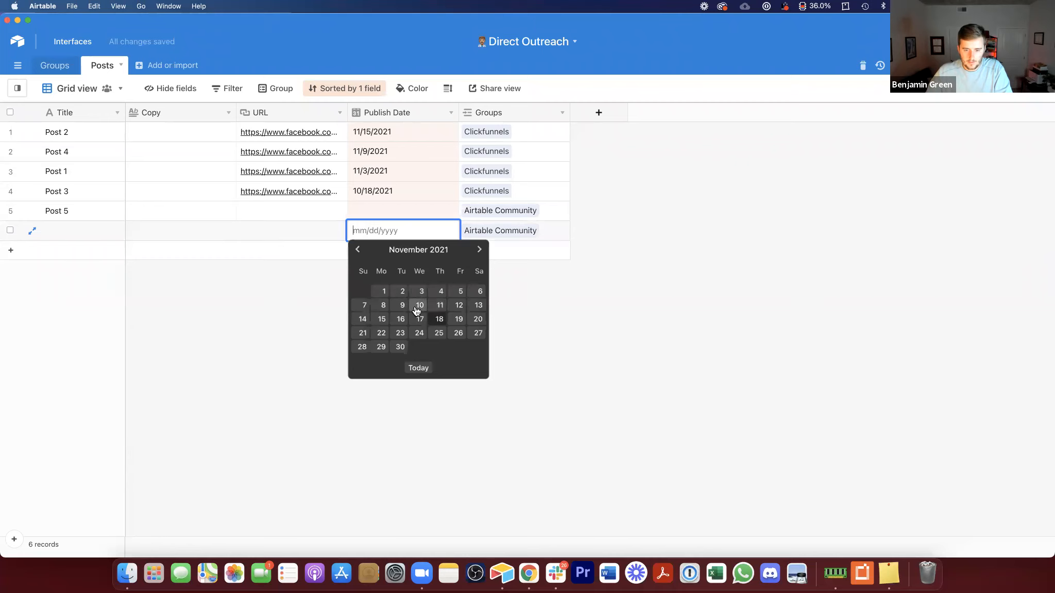
pyautogui.click(417, 305)
# Step: Set Post 5's publish date to 11/26/2021
pyautogui.click(378, 234)
pyautogui.click(376, 233)
pyautogui.click(456, 330)
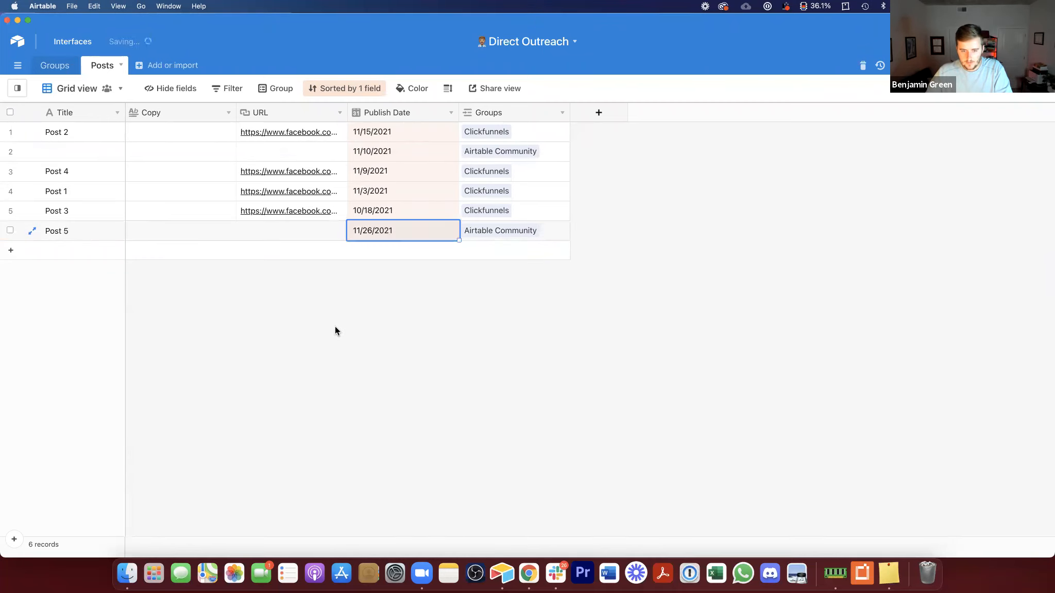
# Step: Check the Airtable Community group's Most Recent Post date and linked posts in the Groups table
pyautogui.click(62, 67)
pyautogui.click(509, 134)
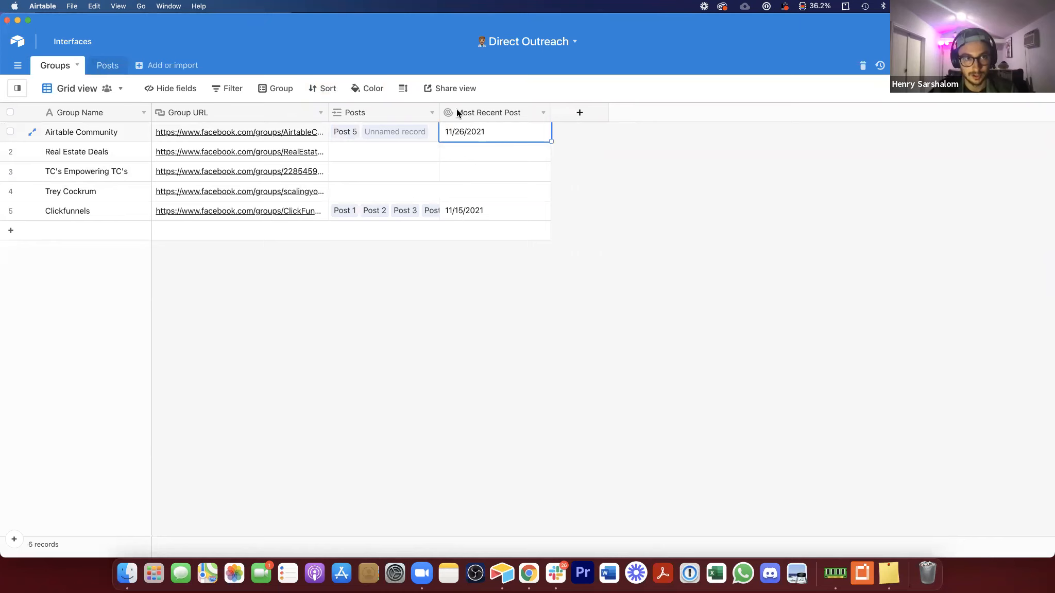
pyautogui.click(374, 132)
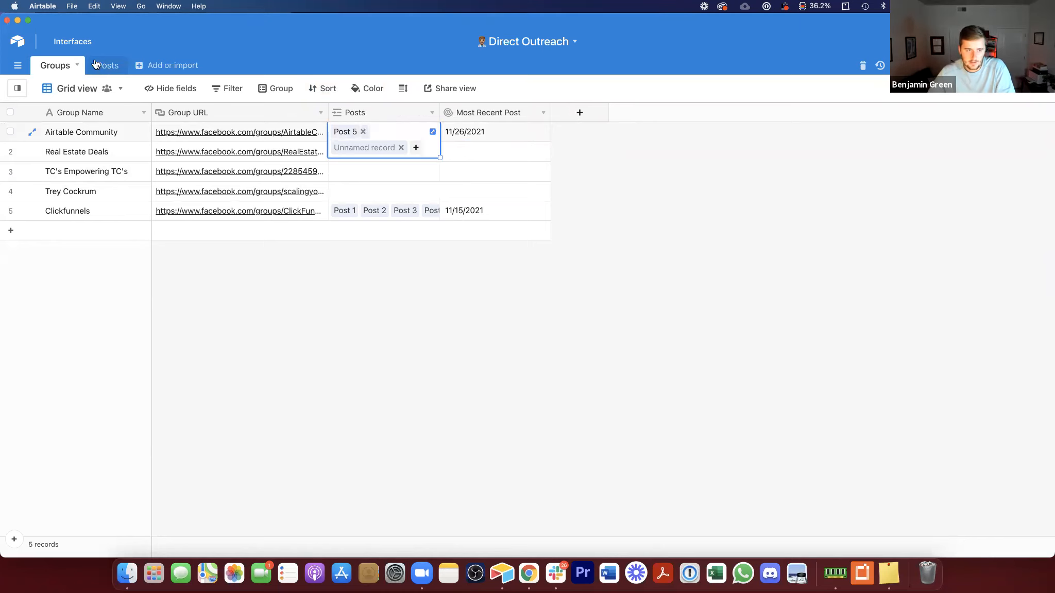
# Step: Back in Posts, title the untitled record Post 6
pyautogui.click(103, 65)
pyautogui.click(62, 172)
pyautogui.write('Post 6')
pyautogui.click(236, 419)
# Step: Review the Groups table's linked posts and Most Recent Post dates
pyautogui.click(66, 63)
pyautogui.click(369, 134)
pyautogui.click(504, 279)
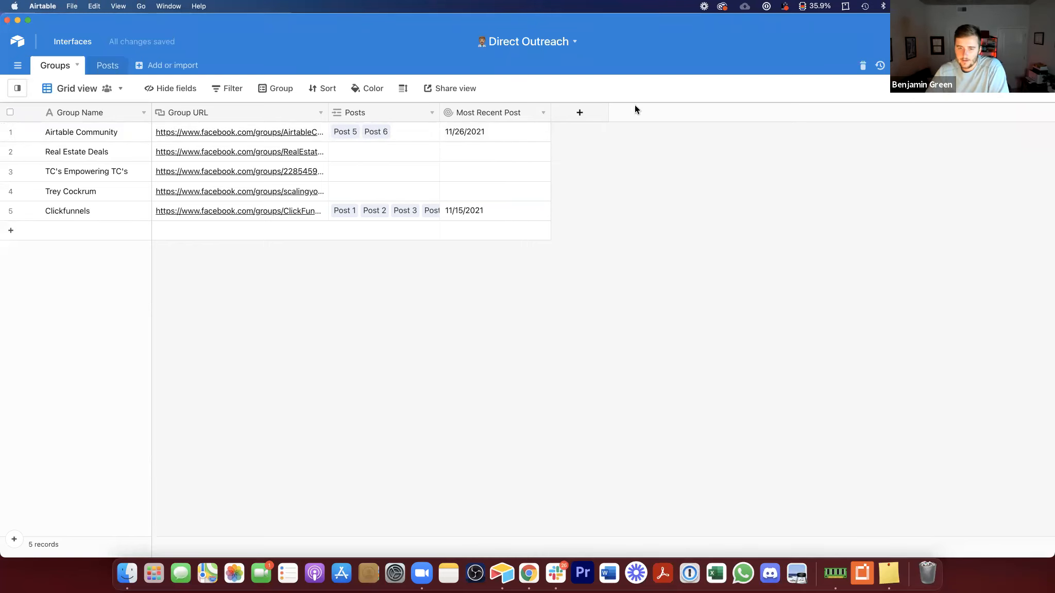
pyautogui.click(592, 112)
pyautogui.click(432, 338)
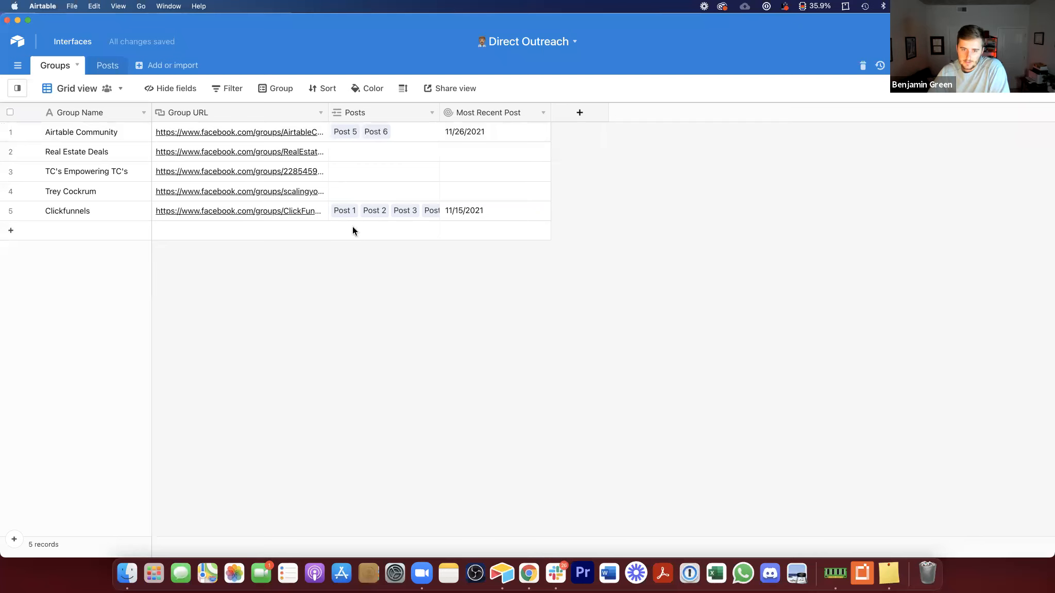
# Step: Replace the Publish Date sort on Posts with an A to Z sort on Title
pyautogui.click(108, 65)
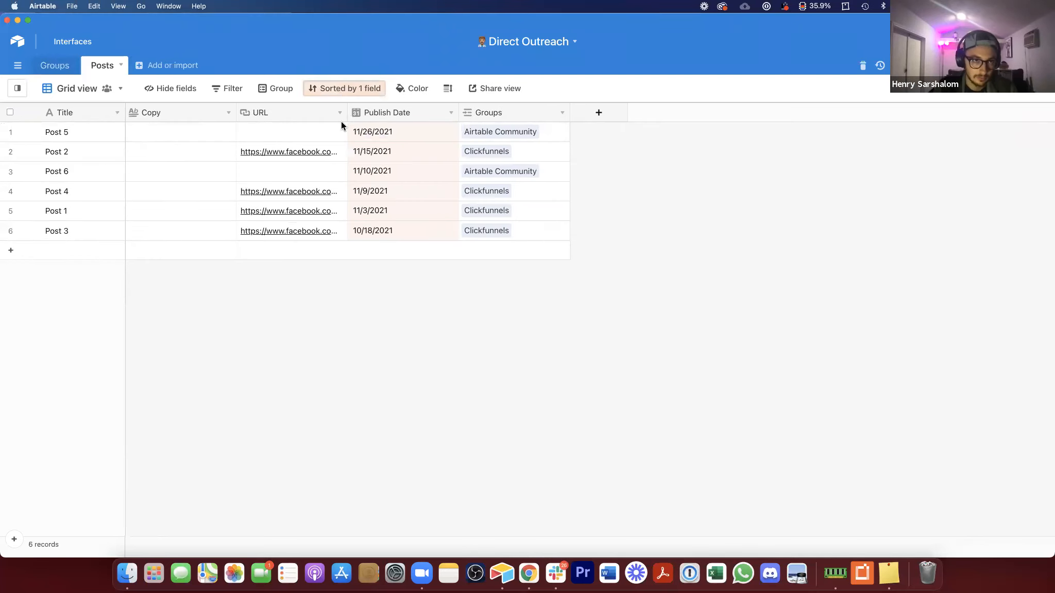
pyautogui.click(344, 88)
pyautogui.click(313, 113)
pyautogui.click(380, 295)
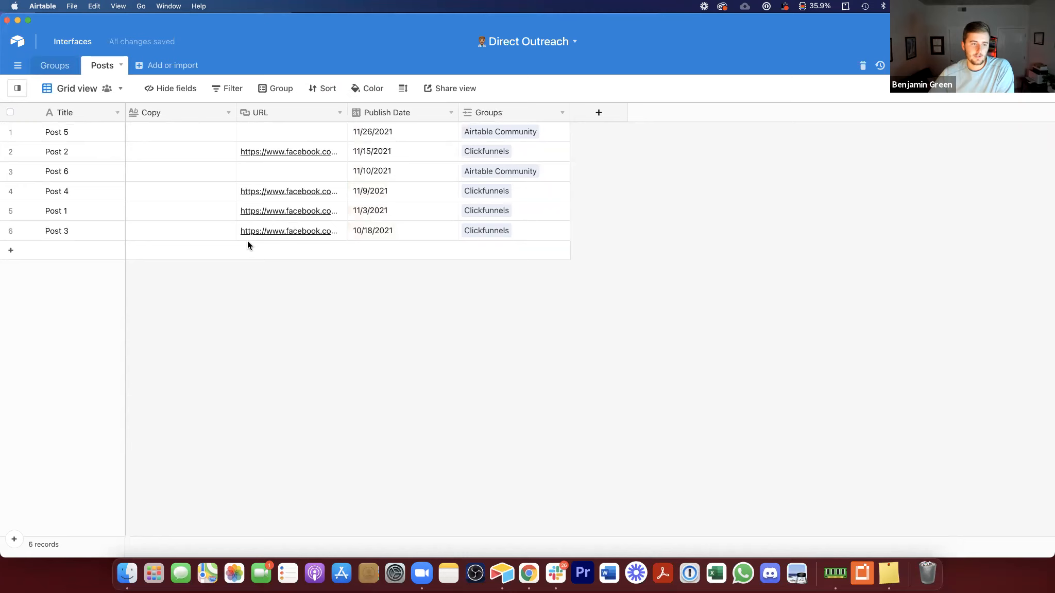
pyautogui.rightClick(73, 110)
pyautogui.click(93, 279)
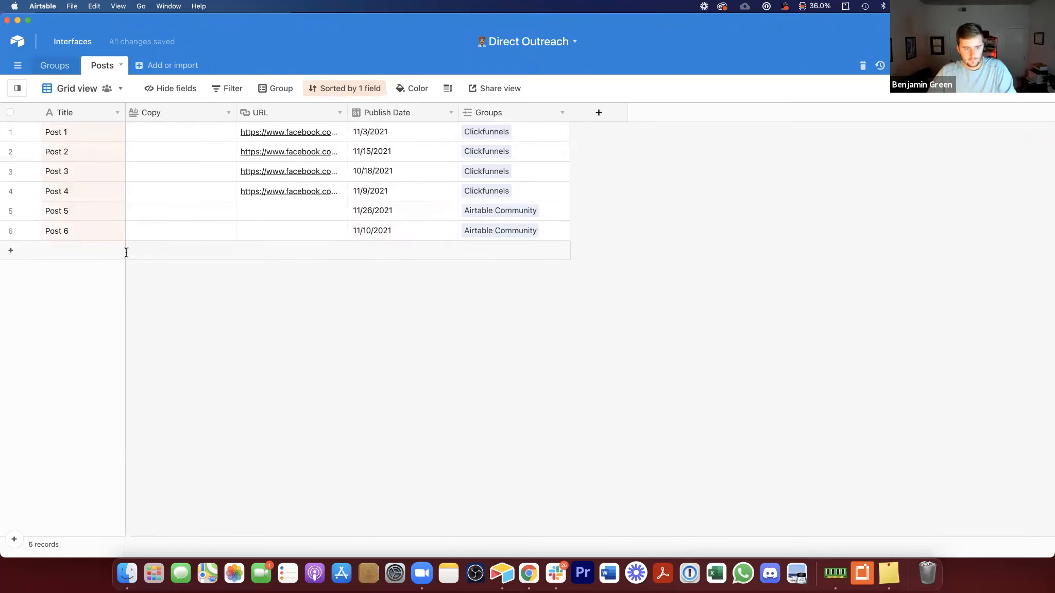
# Step: Add a record titled Post 7 and remove the Title sort from the view
pyautogui.click(126, 253)
pyautogui.write('Post 7')
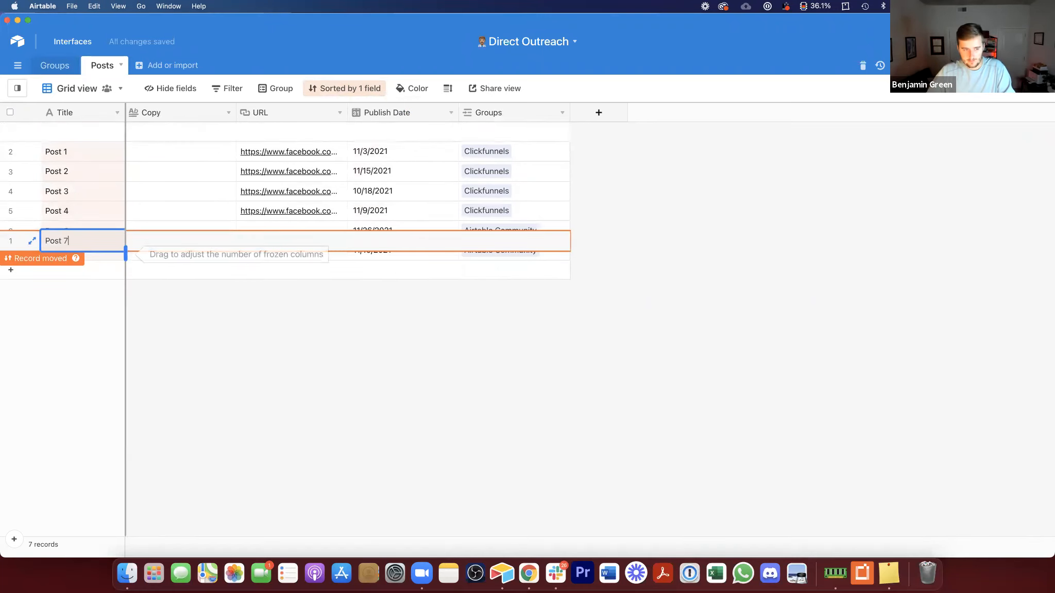
pyautogui.click(382, 90)
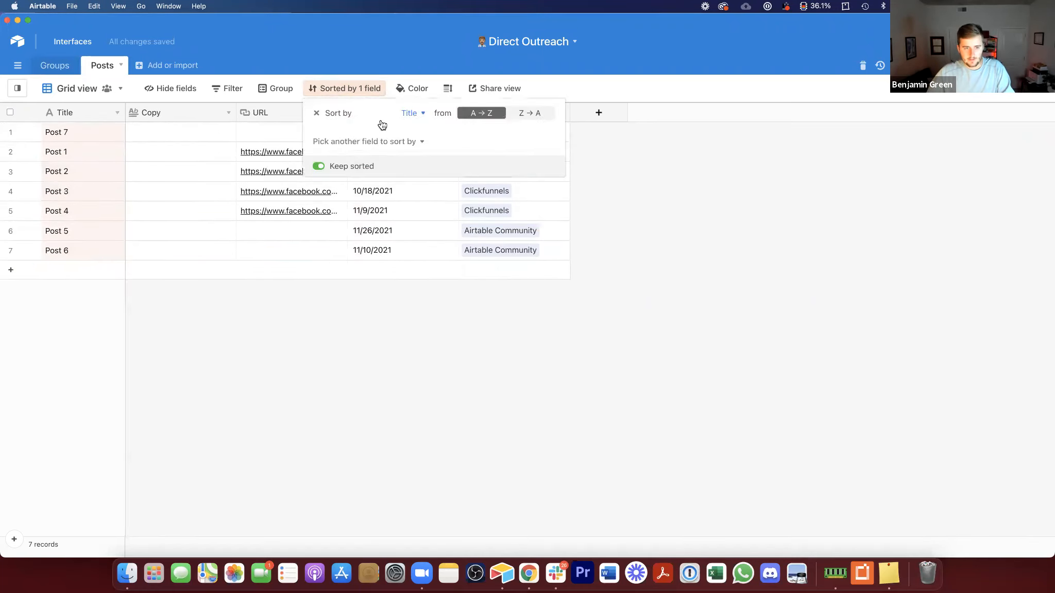
pyautogui.click(314, 115)
# Step: Add three more records titled Post 8, Post 9 and Post 10
pyautogui.click(58, 268)
pyautogui.click(59, 269)
pyautogui.write('Post 8')
pyautogui.press('Return')
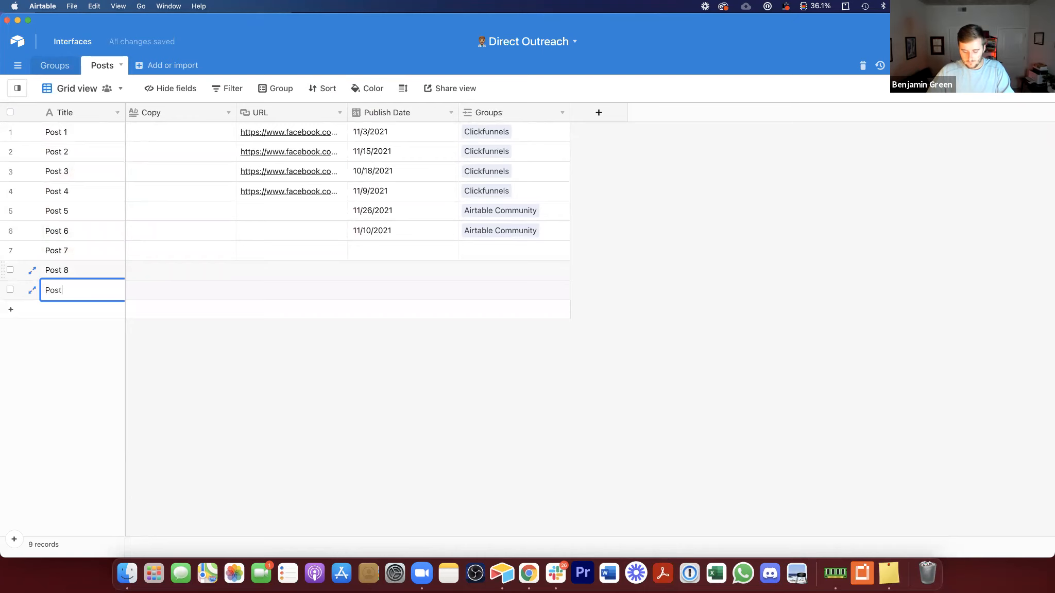
pyautogui.write('Post 9')
pyautogui.press('Return')
pyautogui.write('Post 10')
pyautogui.click(471, 250)
pyautogui.click(469, 250)
pyautogui.scroll(-2, 414, 191)
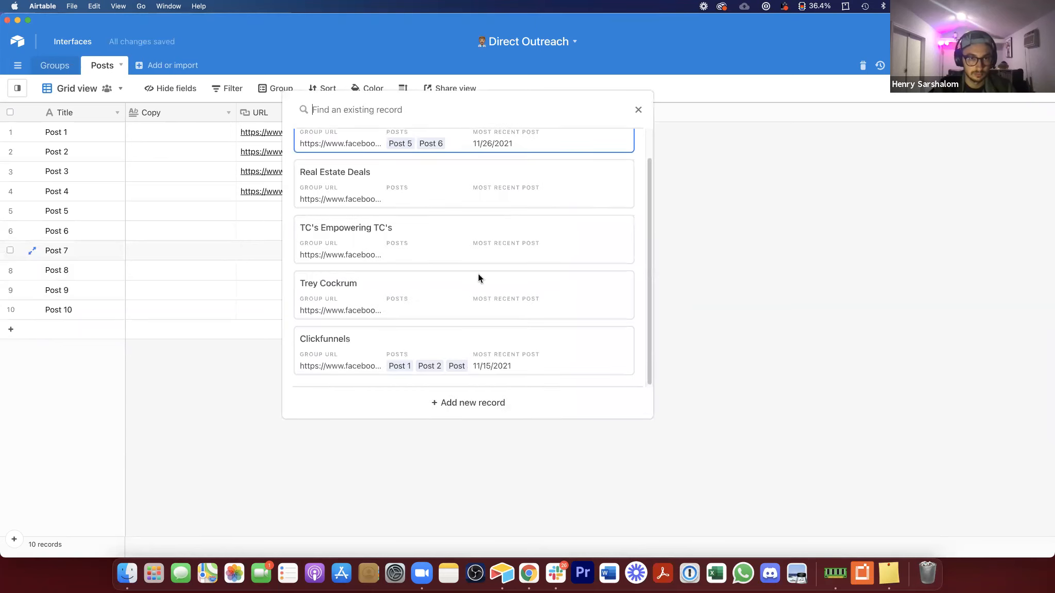
pyautogui.click(443, 294)
pyautogui.click(480, 272)
pyautogui.click(469, 271)
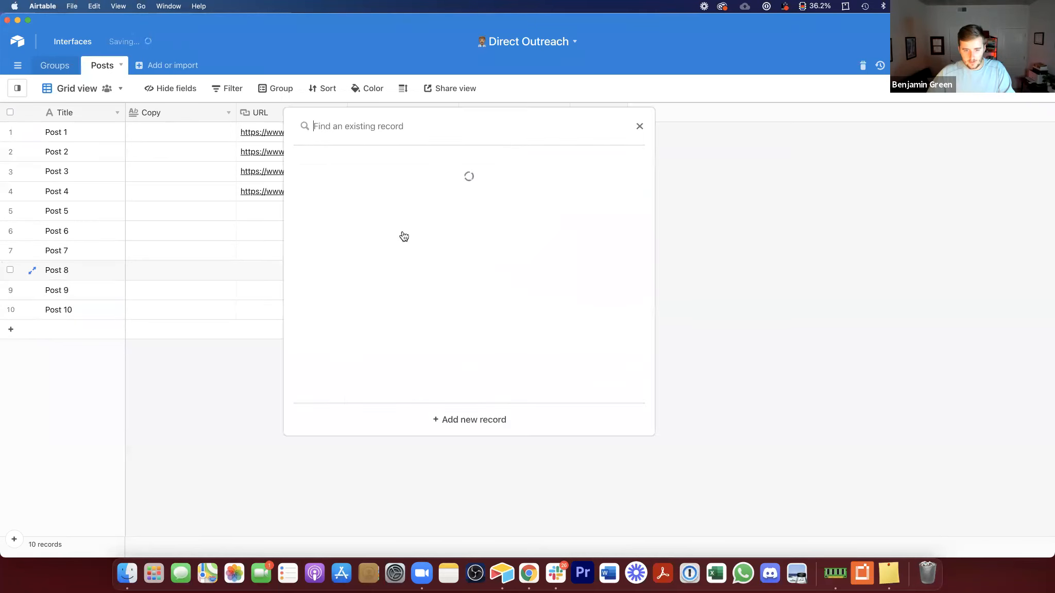
pyautogui.click(465, 288)
pyautogui.click(466, 290)
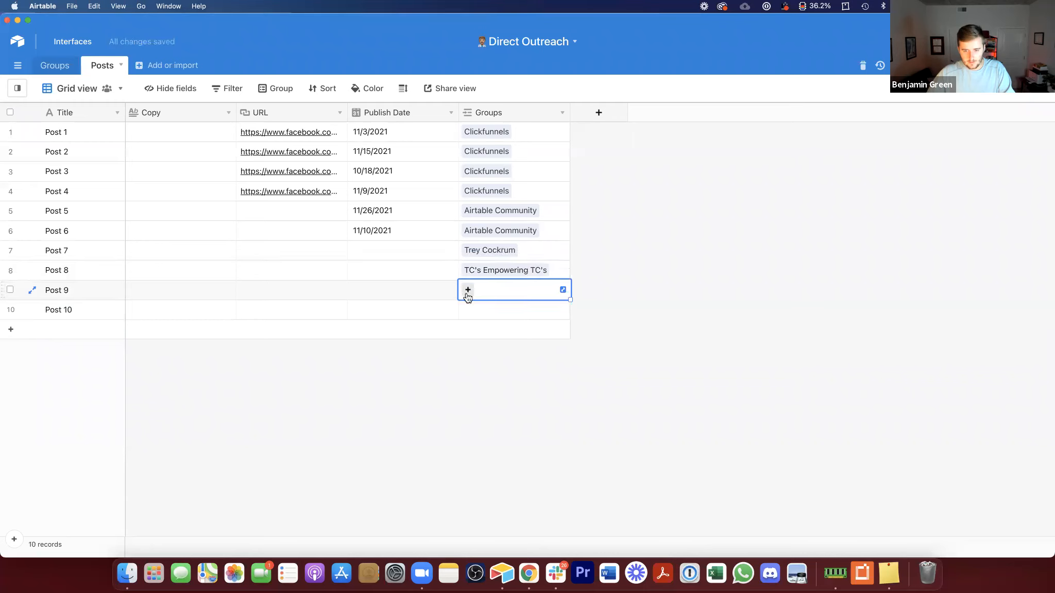
pyautogui.click(466, 290)
pyautogui.click(442, 265)
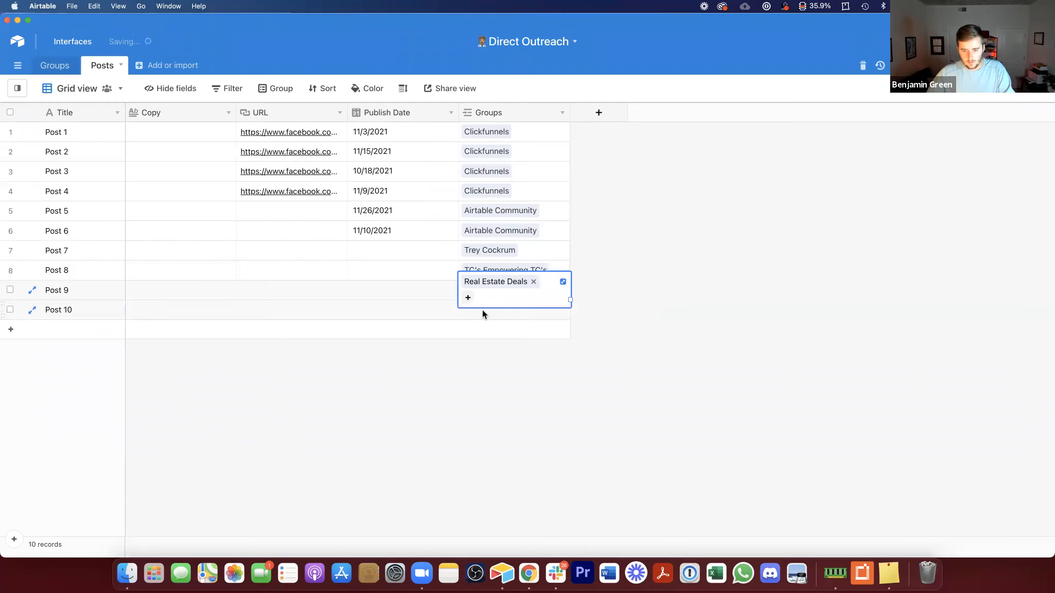
pyautogui.click(471, 311)
pyautogui.click(498, 312)
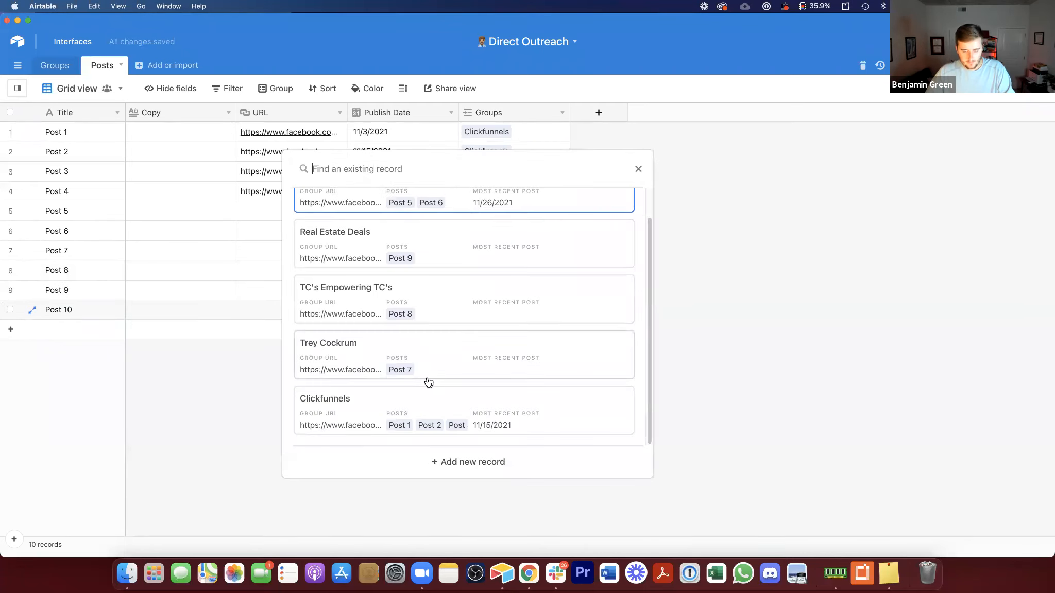
pyautogui.click(419, 360)
# Step: Set the publish dates of Post 7 to 12/16/2021 and Post 8 to 12/9/2021
pyautogui.click(376, 243)
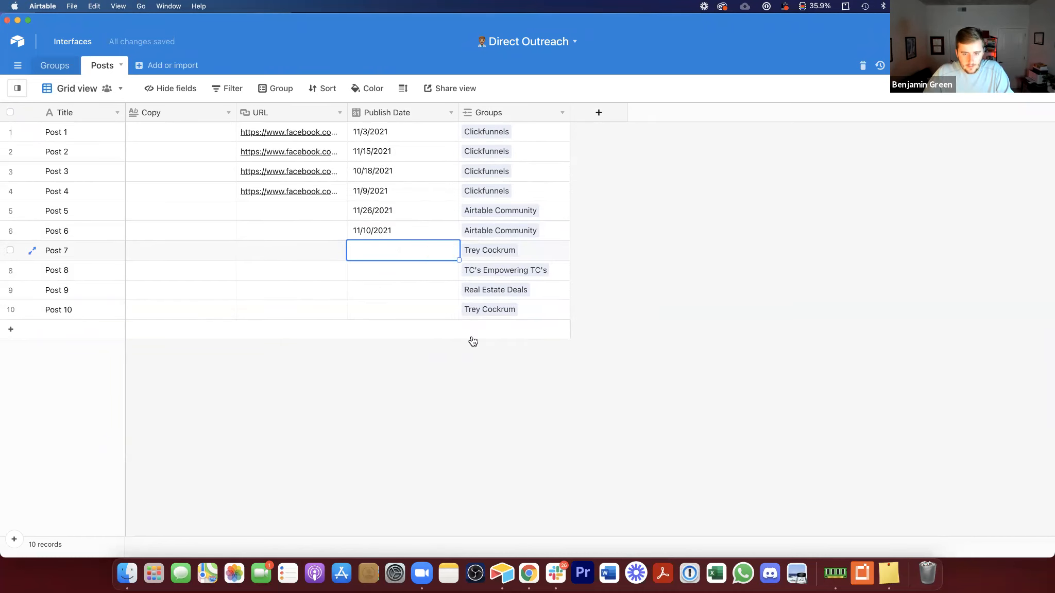
pyautogui.press('Return')
pyautogui.click(480, 269)
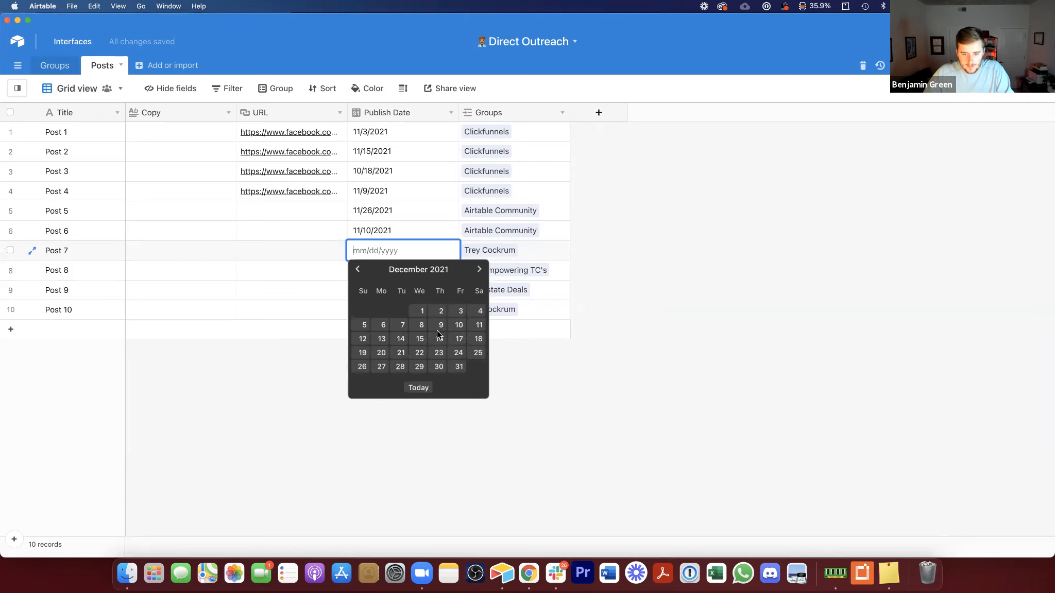
pyautogui.click(439, 336)
pyautogui.click(378, 269)
pyautogui.press('Return')
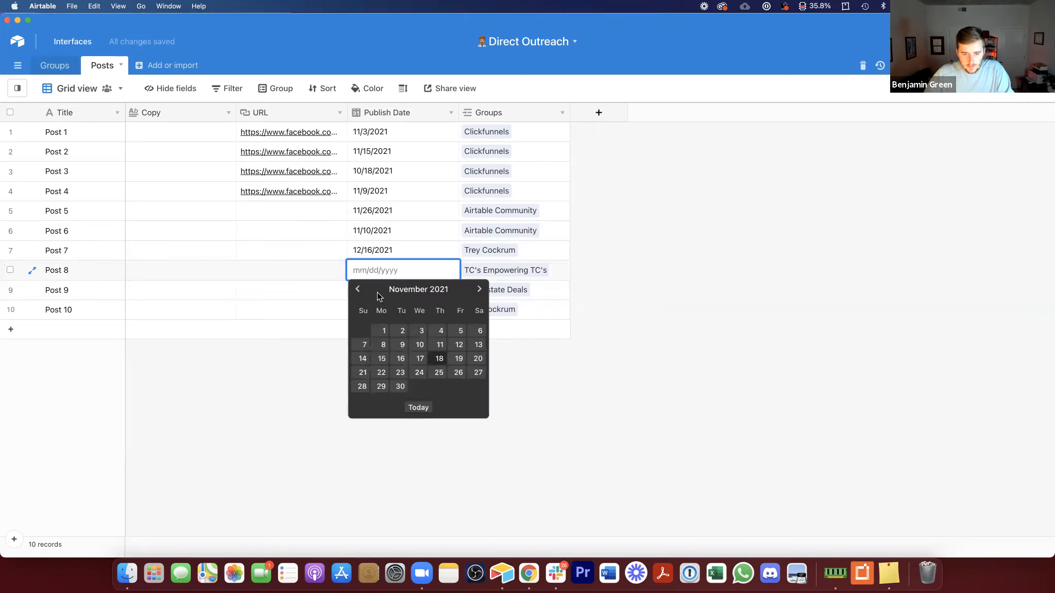
pyautogui.click(481, 291)
pyautogui.click(439, 344)
# Step: Set the publish dates of Post 9 to 12/2/2021 and Post 10 to 11/23/2021
pyautogui.click(404, 295)
pyautogui.press('Return')
pyautogui.click(478, 309)
pyautogui.click(439, 350)
pyautogui.click(381, 311)
pyautogui.press('Return')
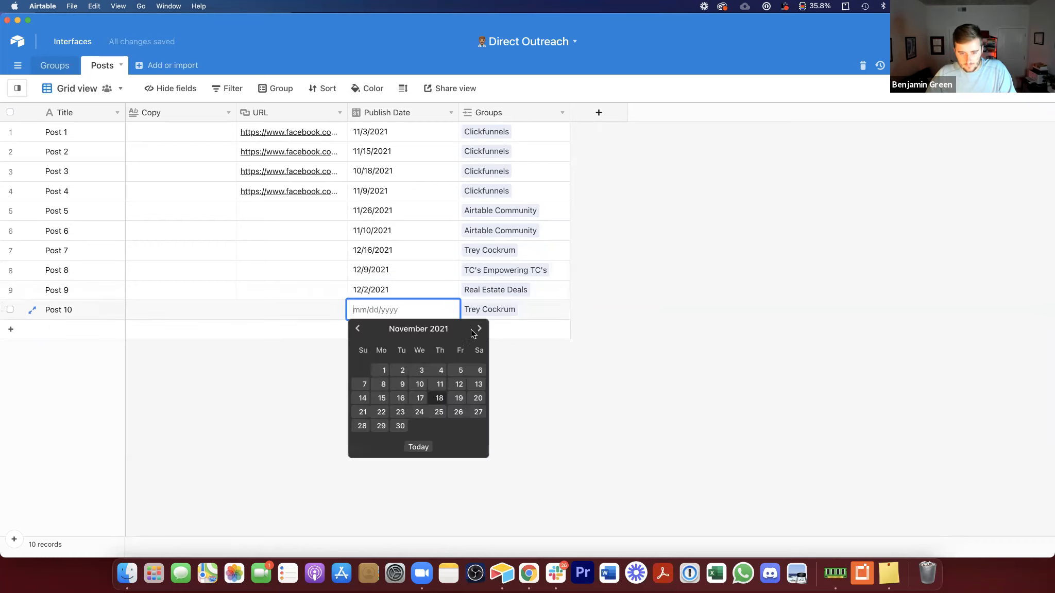
pyautogui.click(400, 412)
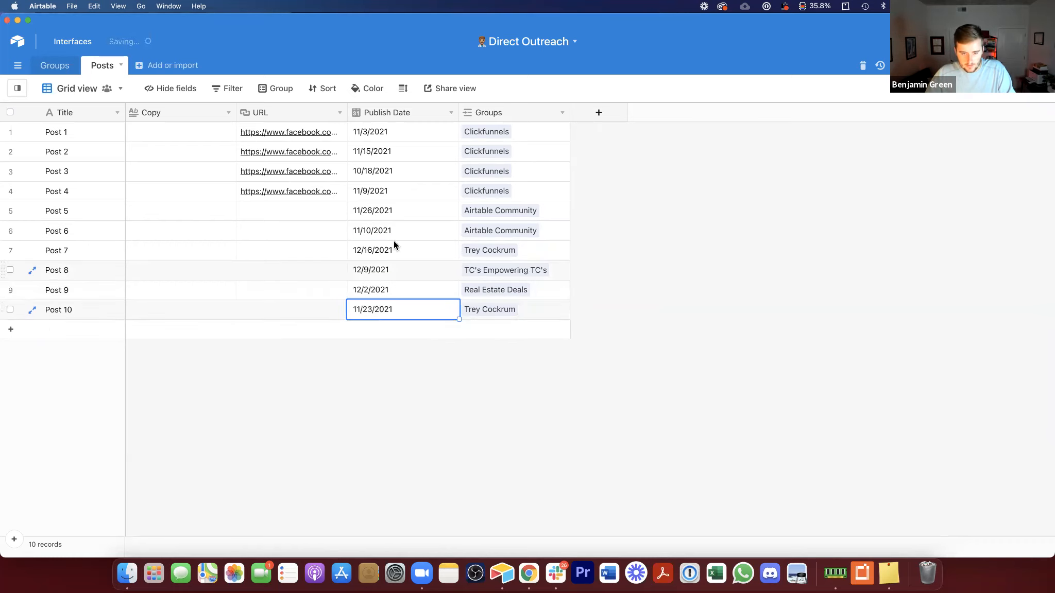
pyautogui.click(17, 88)
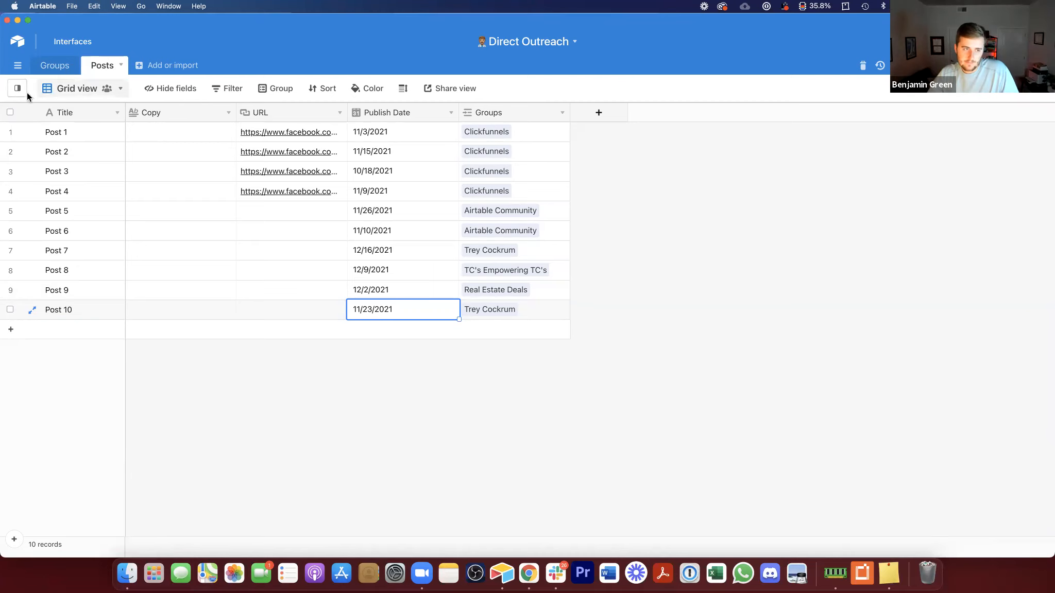
pyautogui.click(106, 91)
pyautogui.click(107, 90)
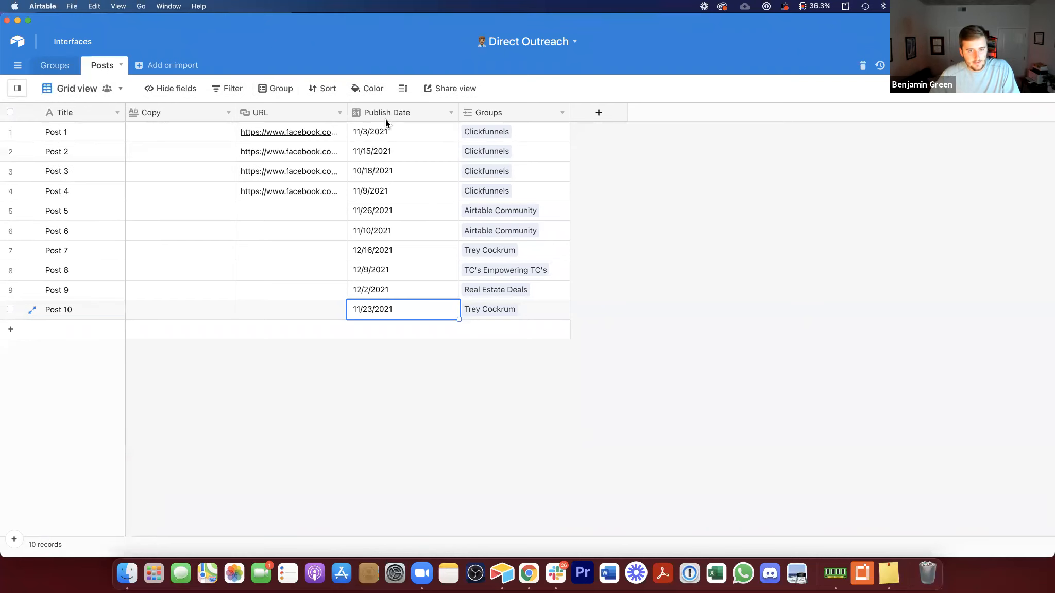
# Step: Filter the Posts view to show only records where URL is not empty
pyautogui.rightClick(287, 112)
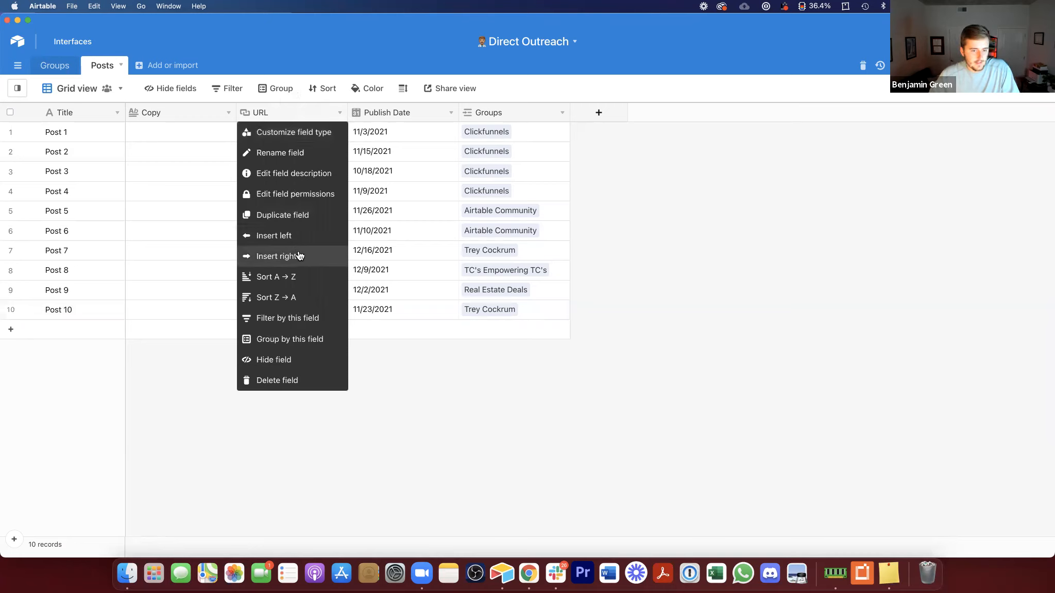
pyautogui.click(267, 317)
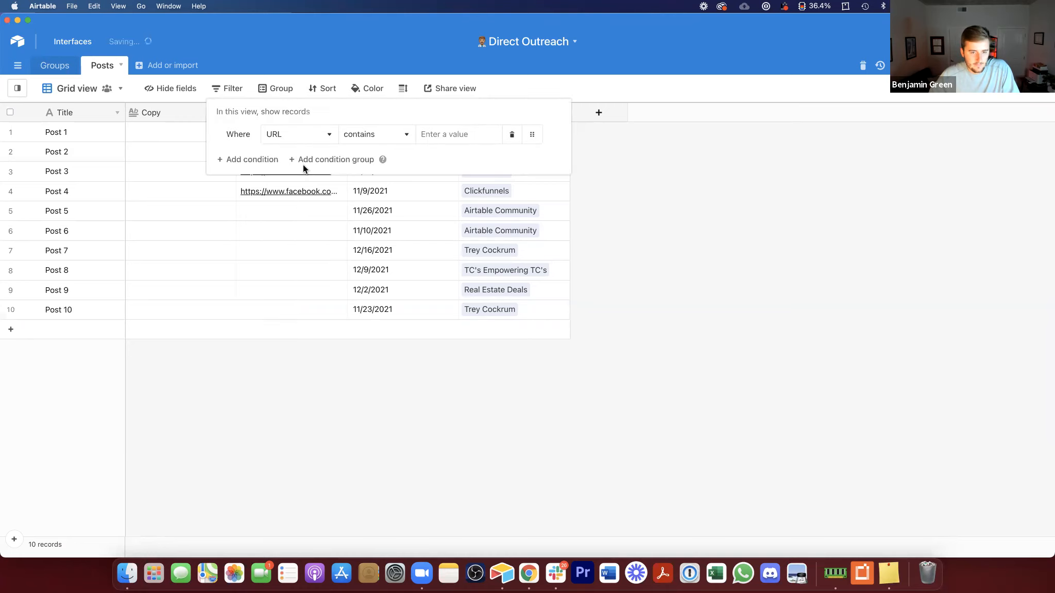
pyautogui.click(354, 135)
pyautogui.click(383, 276)
pyautogui.click(387, 398)
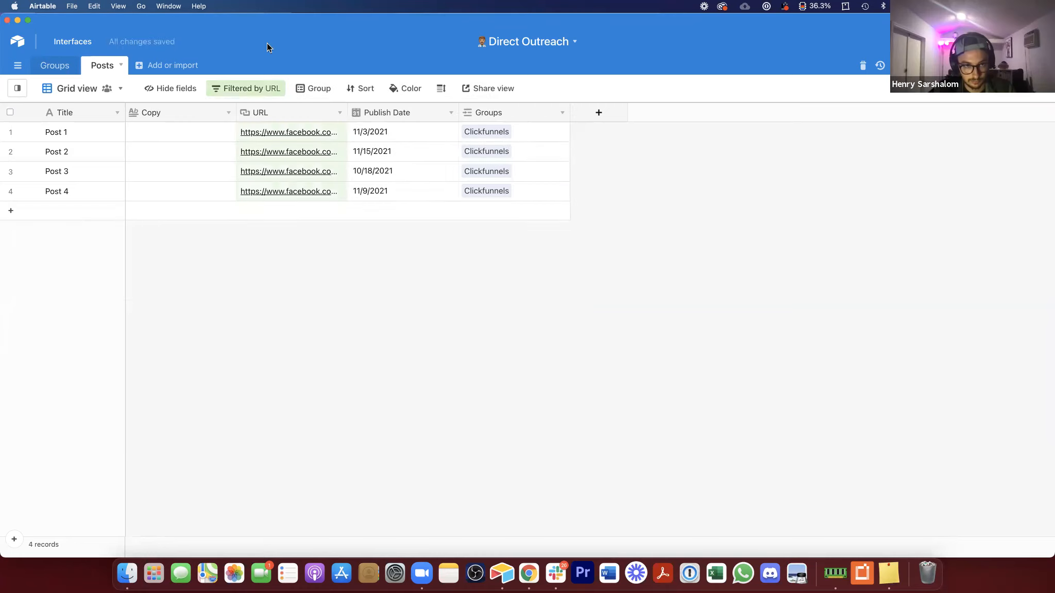
# Step: Delete the URL filter condition from the view
pyautogui.click(240, 89)
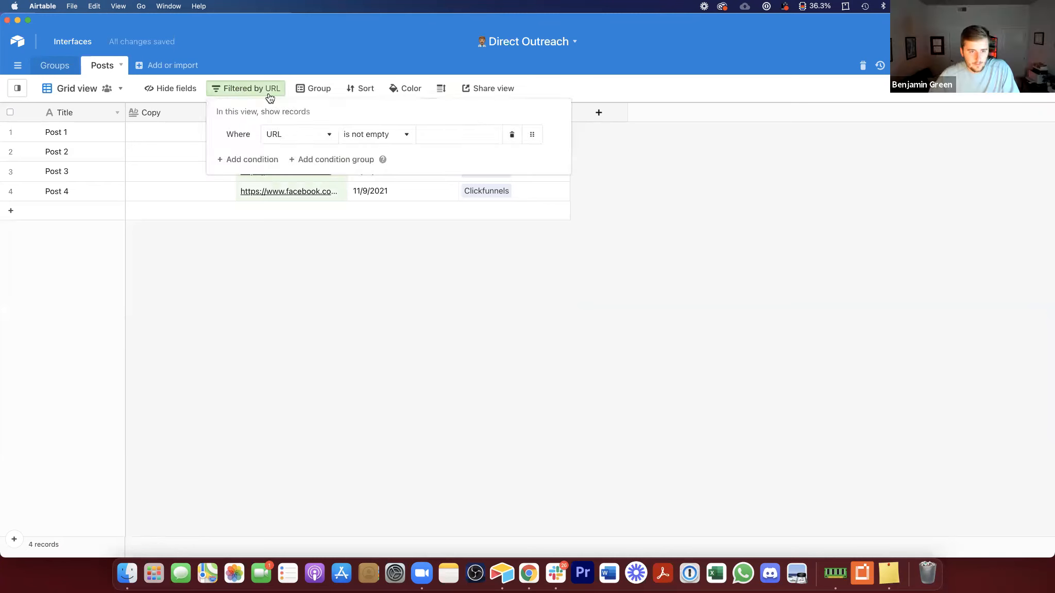
pyautogui.click(512, 135)
pyautogui.press('Escape')
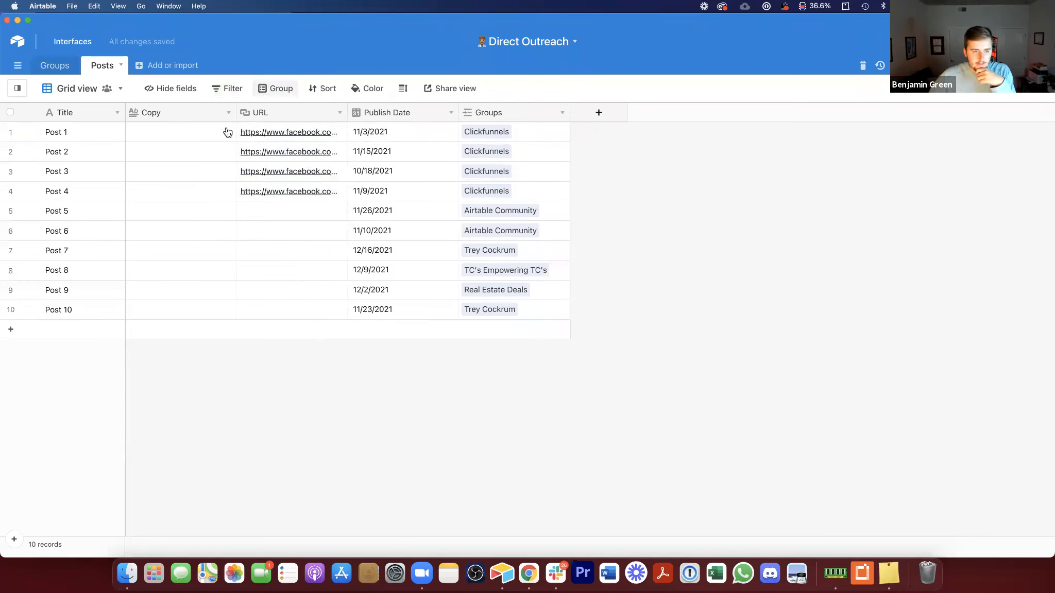
# Step: Group the Posts view's records by the Groups field
pyautogui.rightClick(512, 110)
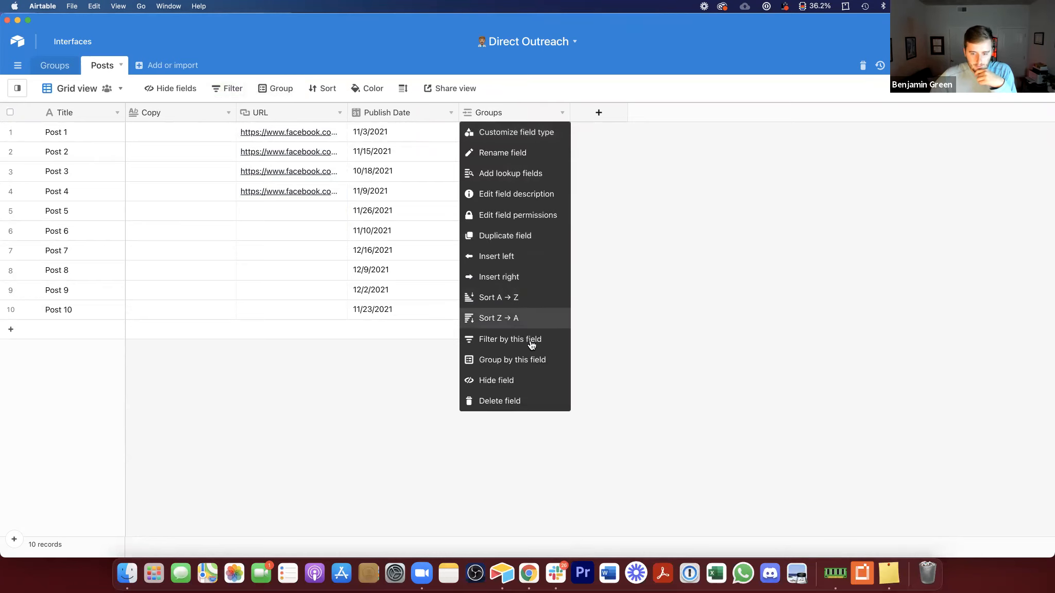
pyautogui.click(512, 360)
pyautogui.click(622, 247)
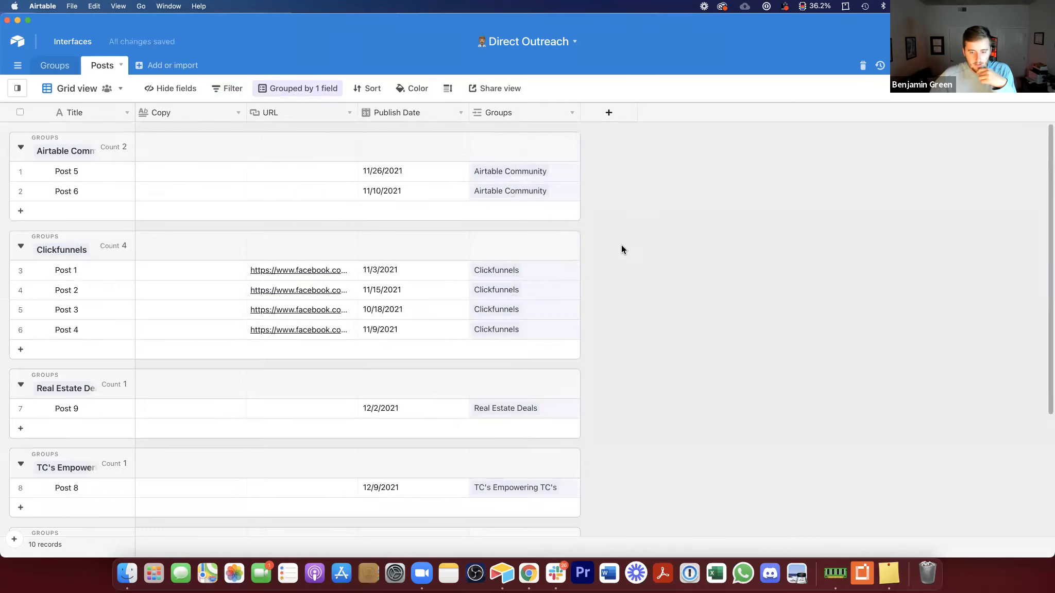
pyautogui.scroll(-4, 622, 247)
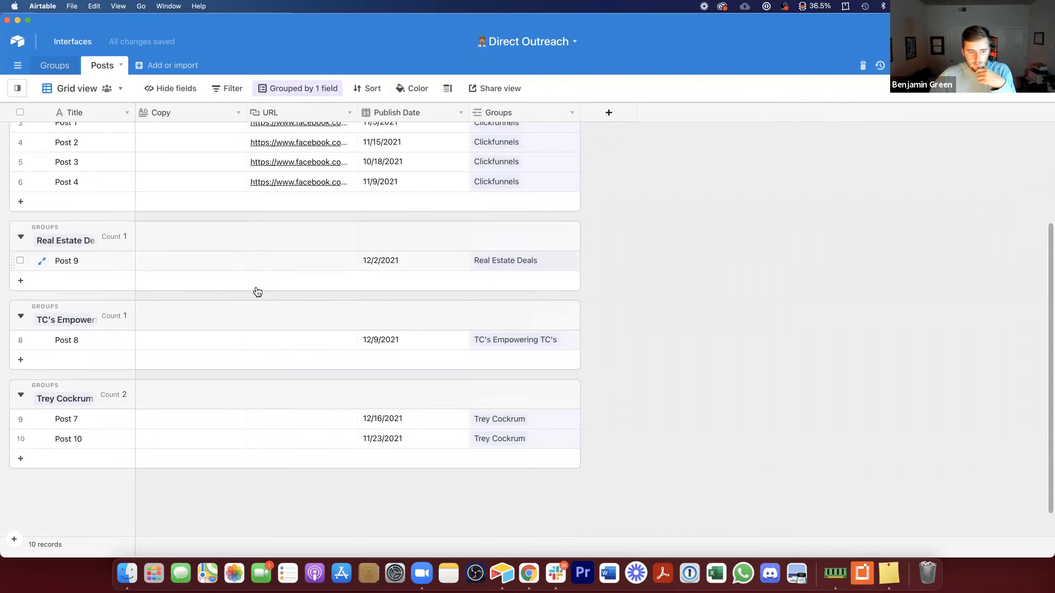
pyautogui.scroll(1, 256, 292)
# Step: Add three records in the Real Estate Deals group titled Post 13, Post 14 and Post 15
pyautogui.click(78, 316)
pyautogui.click(90, 336)
pyautogui.click(80, 355)
pyautogui.click(80, 313)
pyautogui.write('Po')
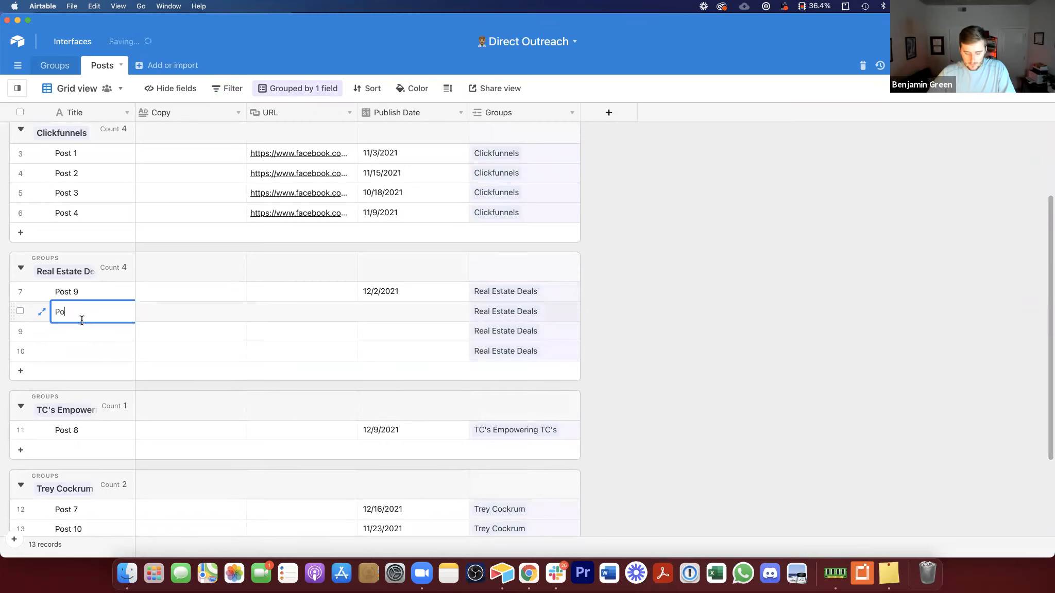
pyautogui.write('st 13')
pyautogui.click(111, 331)
pyautogui.write('Post 14')
pyautogui.press('Return')
pyautogui.write('Post 1')
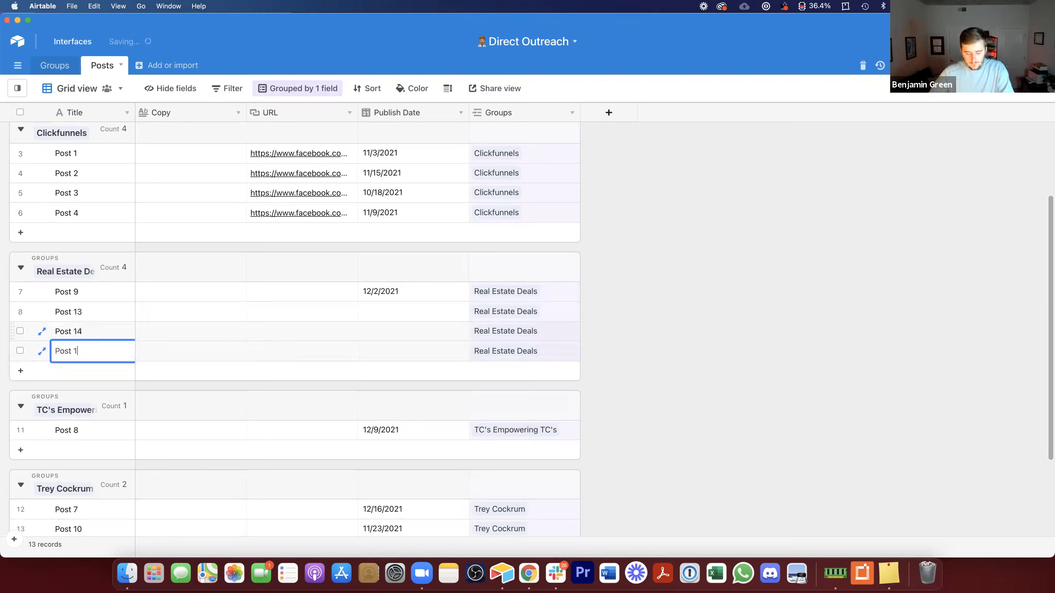
pyautogui.write('5')
# Step: Set publish dates for Post 13, Post 14 and Post 15 to 11/19/2021, 11/20/2021 and 11/21/2021
pyautogui.click(375, 337)
pyautogui.doubleClick(404, 304)
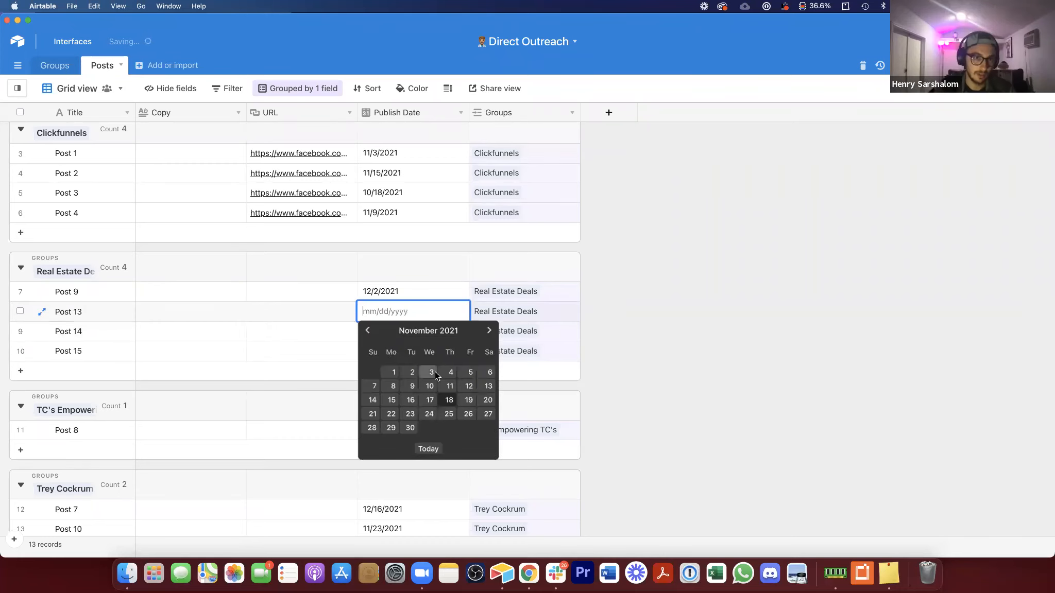
pyautogui.click(469, 400)
pyautogui.click(403, 331)
pyautogui.doubleClick(418, 333)
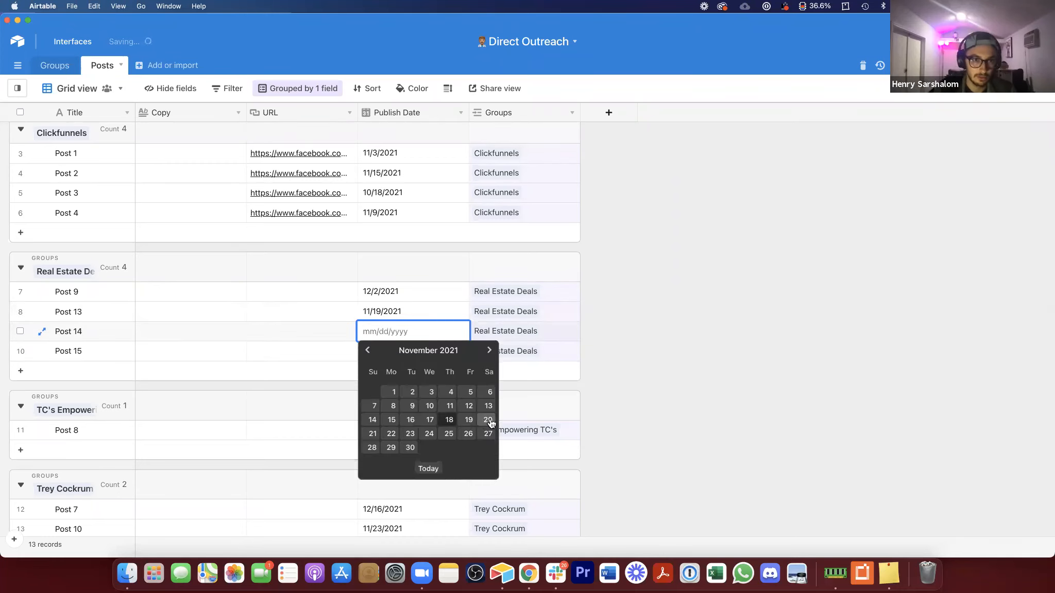
pyautogui.click(490, 420)
pyautogui.doubleClick(370, 345)
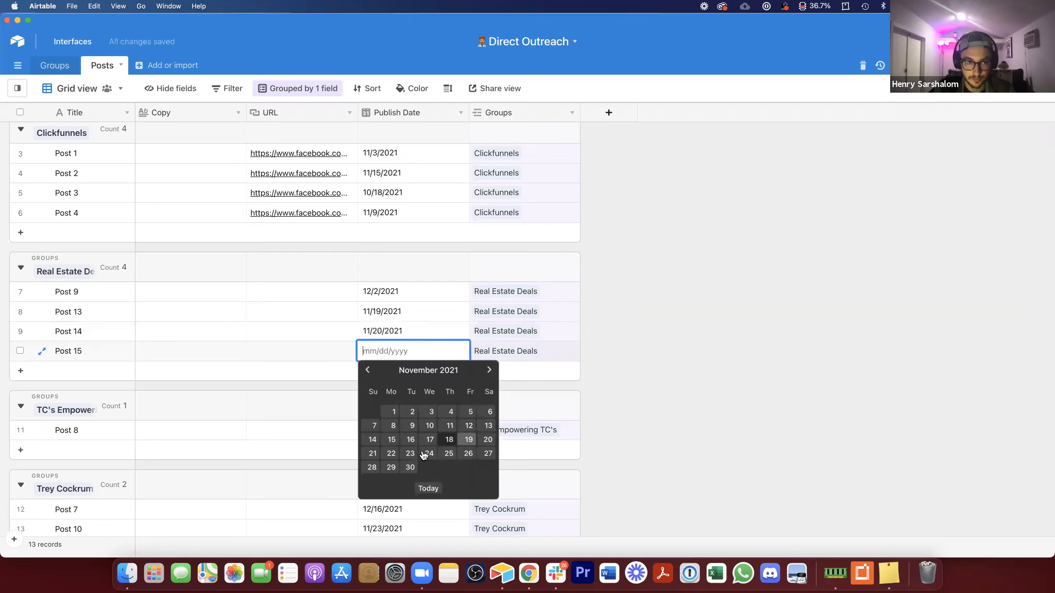
pyautogui.click(372, 453)
pyautogui.click(433, 307)
# Step: Widen the Title column so group names show in full
pyautogui.click(301, 296)
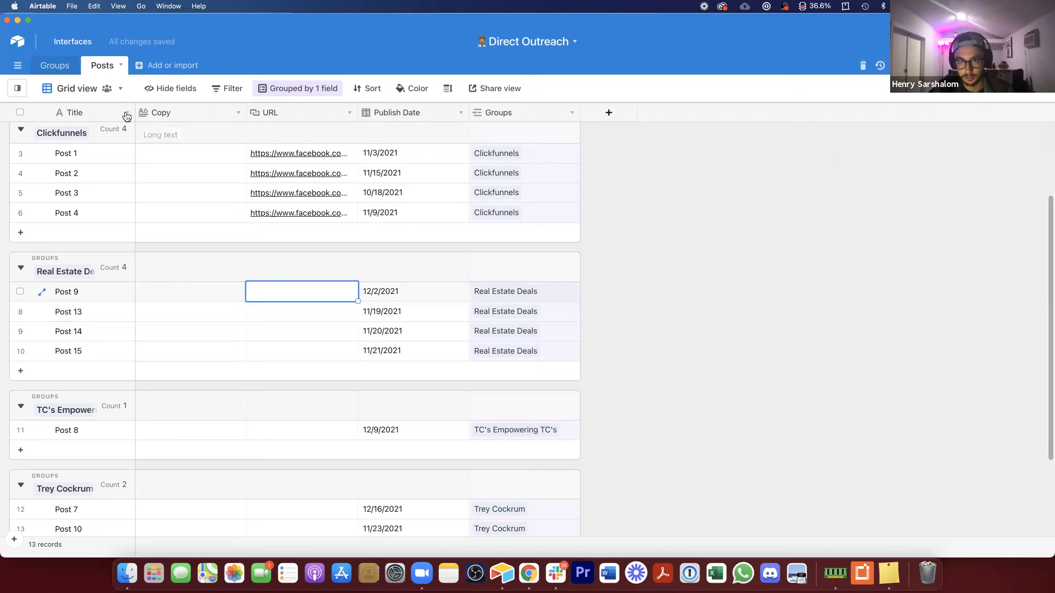
pyautogui.moveTo(135, 113); pyautogui.dragTo(166, 116)
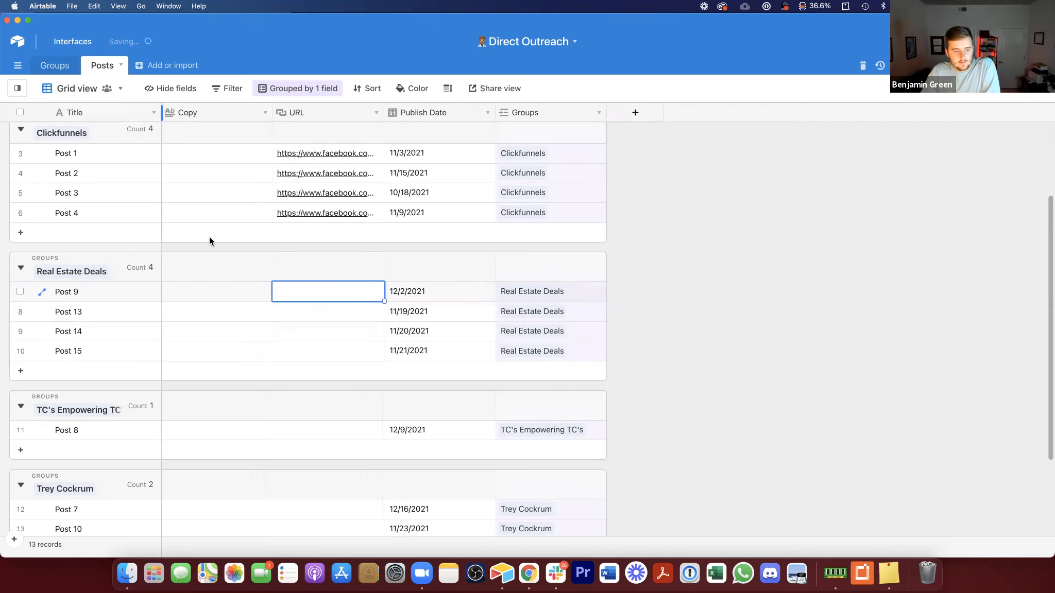
# Step: Review the grouped posts and their cells in the Real Estate Deals and Clickfunnels groups
pyautogui.click(309, 348)
pyautogui.keyDown('shift'); pyautogui.click(292, 290); pyautogui.keyUp('shift')
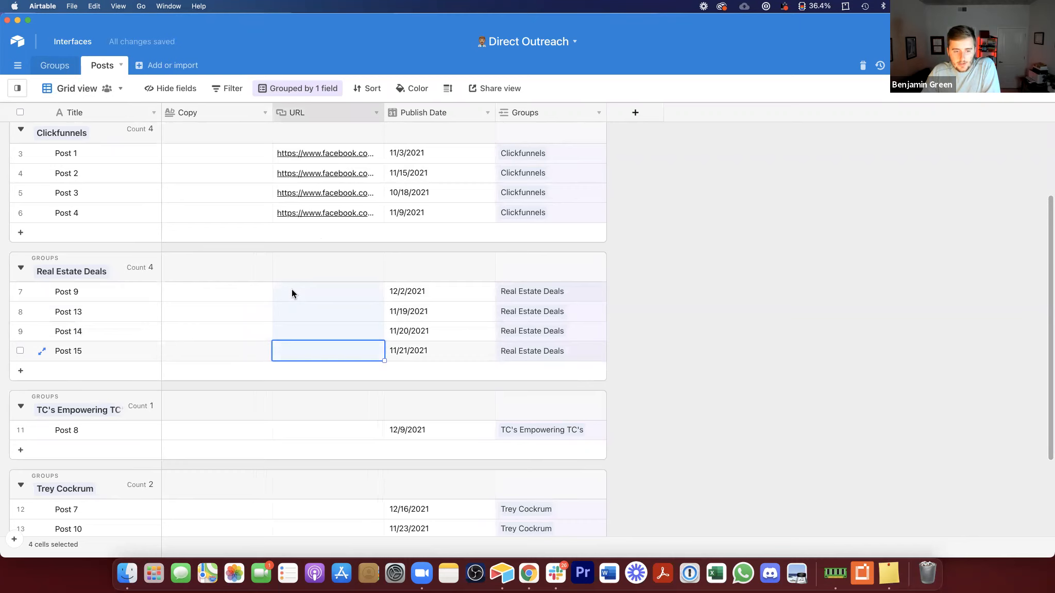
pyautogui.click(224, 291)
pyautogui.click(213, 332)
pyautogui.click(213, 351)
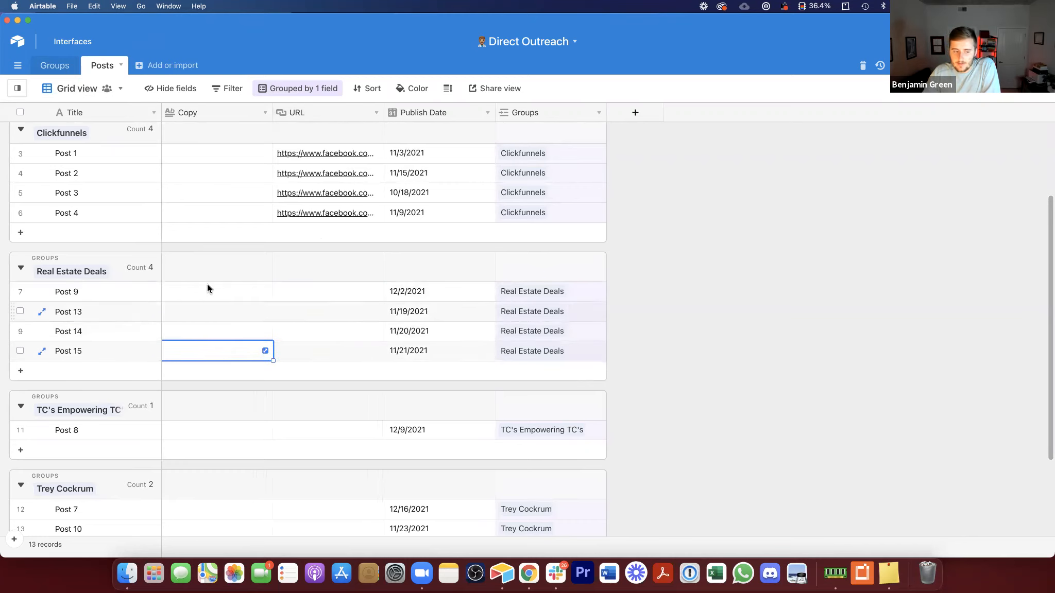
pyautogui.click(215, 296)
pyautogui.click(214, 312)
pyautogui.click(214, 339)
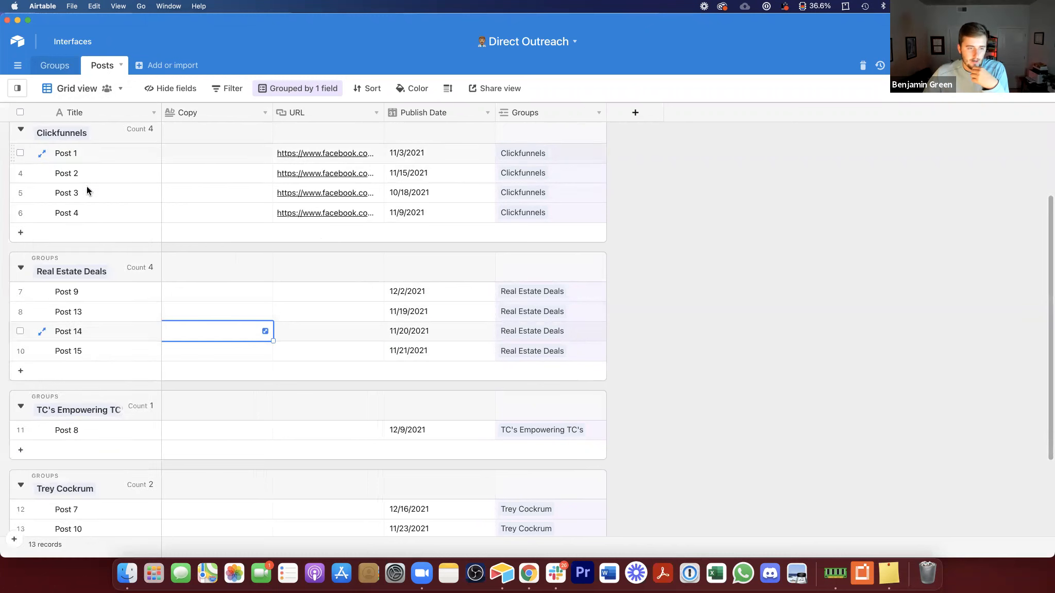
pyautogui.click(98, 303)
pyautogui.keyDown('shift'); pyautogui.click(99, 362); pyautogui.keyUp('shift')
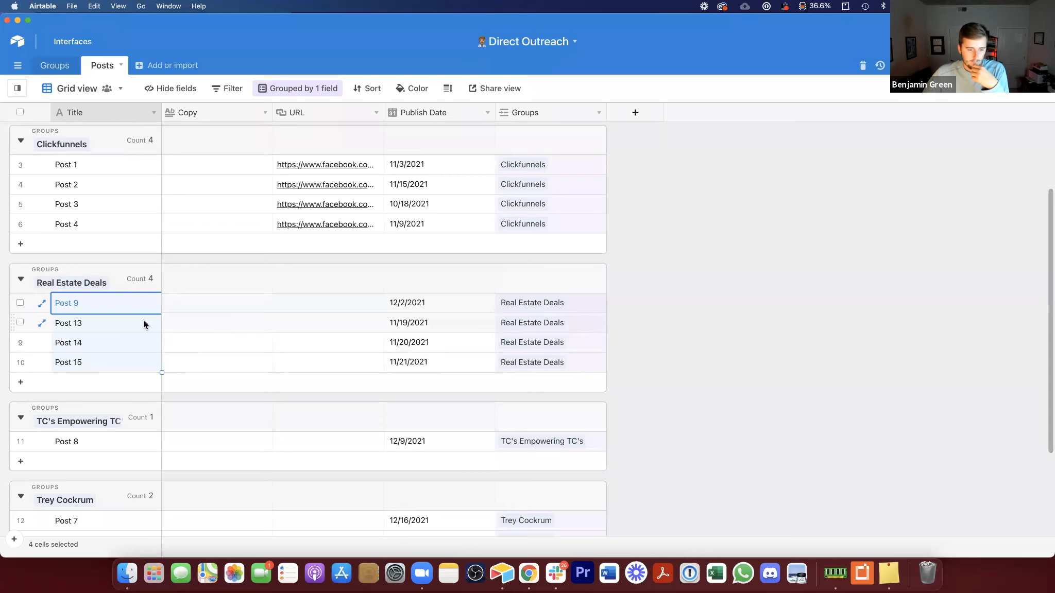
pyautogui.scroll(-3, 144, 323)
pyautogui.scroll(5, 143, 323)
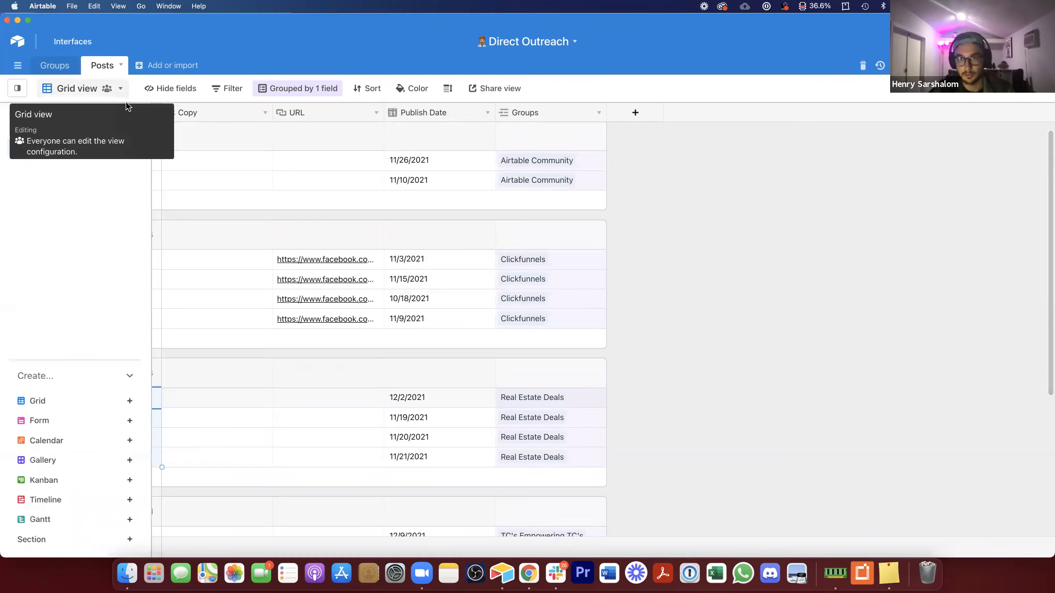
pyautogui.scroll(1, 850, 239)
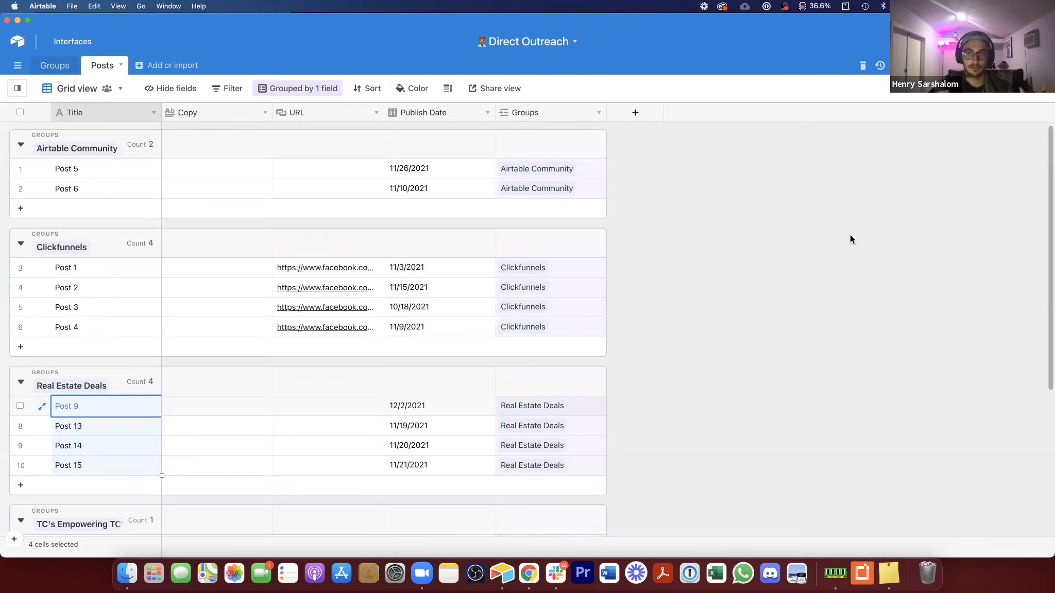
pyautogui.press('Escape')
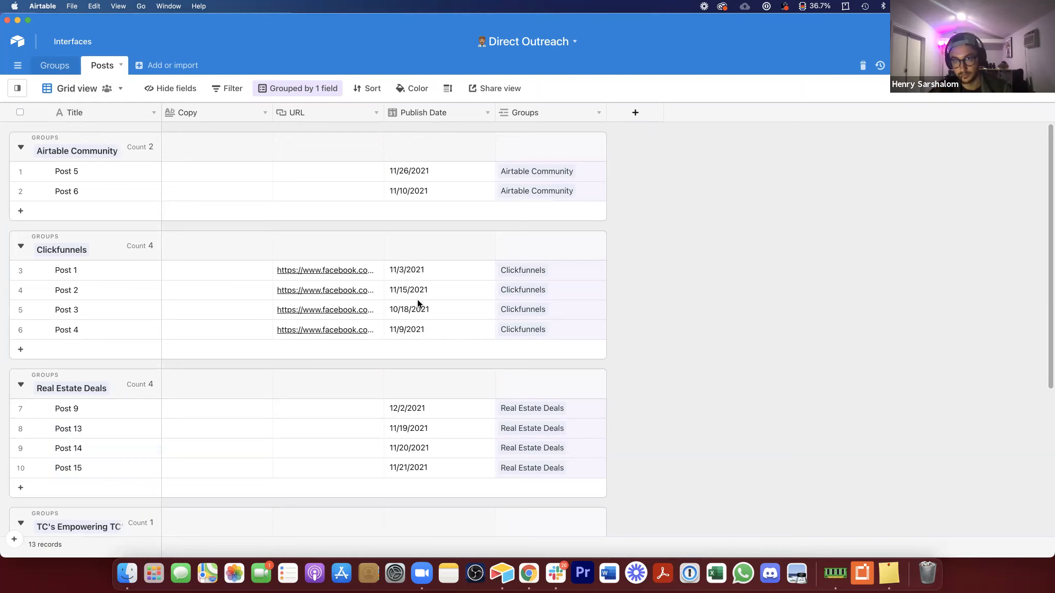
pyautogui.click(110, 268)
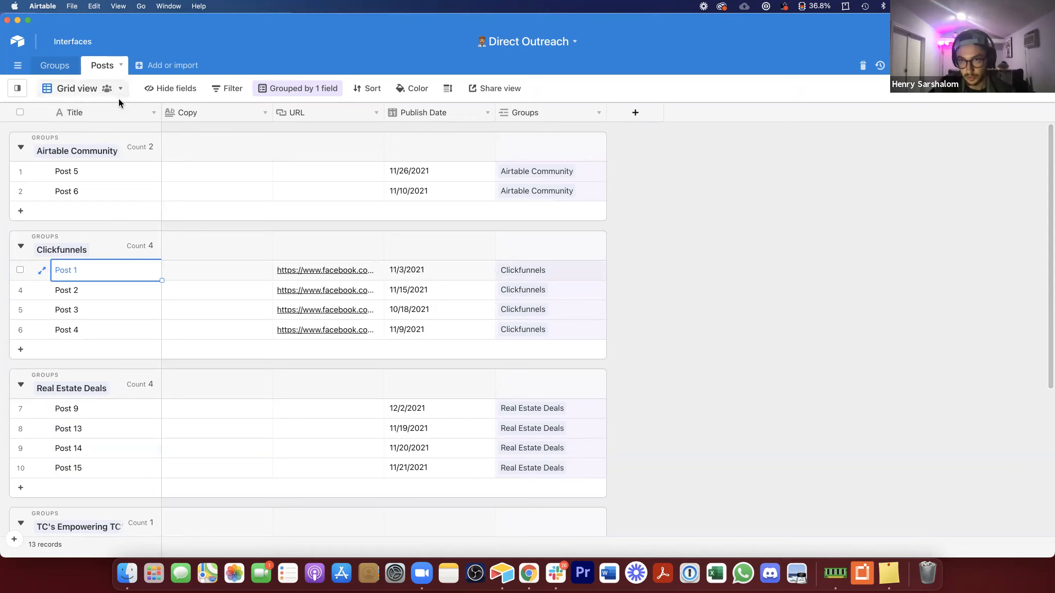
# Step: Duplicate the Title field in the Posts table, including its cells
pyautogui.rightClick(111, 109)
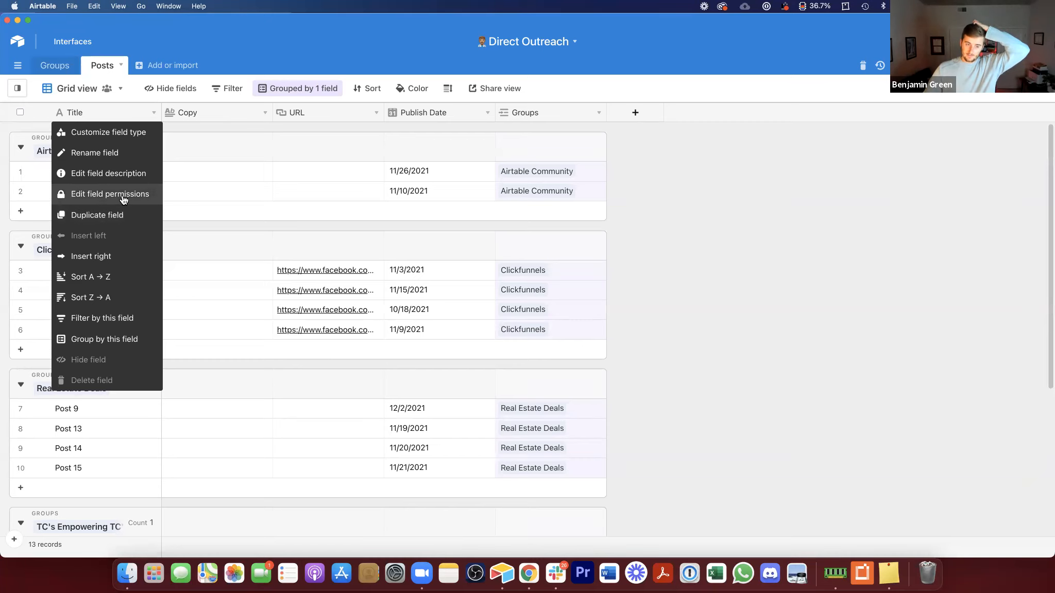
pyautogui.click(100, 215)
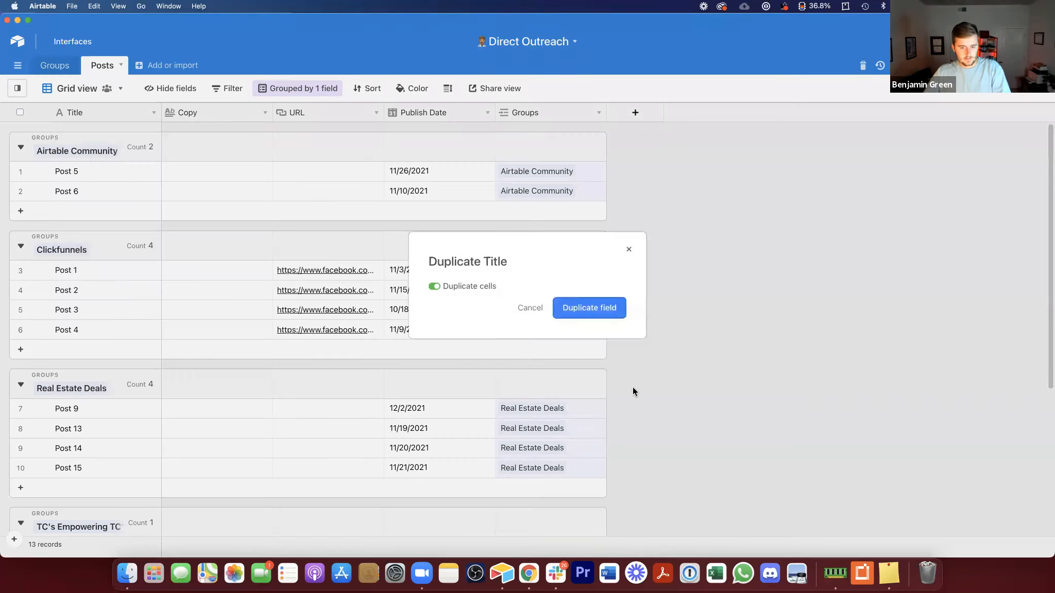
pyautogui.click(586, 310)
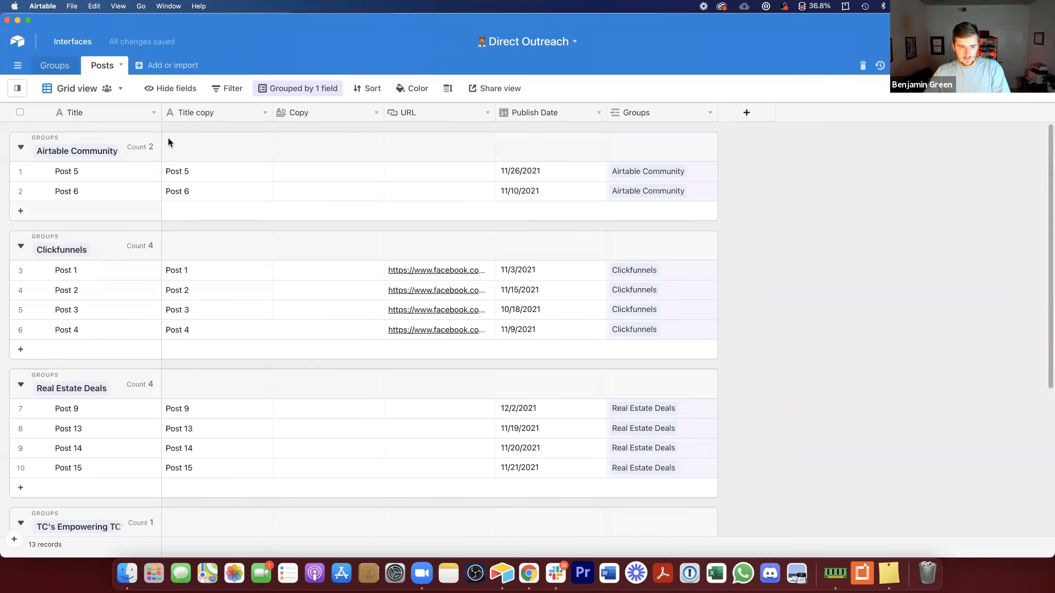
# Step: Rename the duplicated Title copy field to Post
pyautogui.doubleClick(219, 110)
pyautogui.write('Pps')
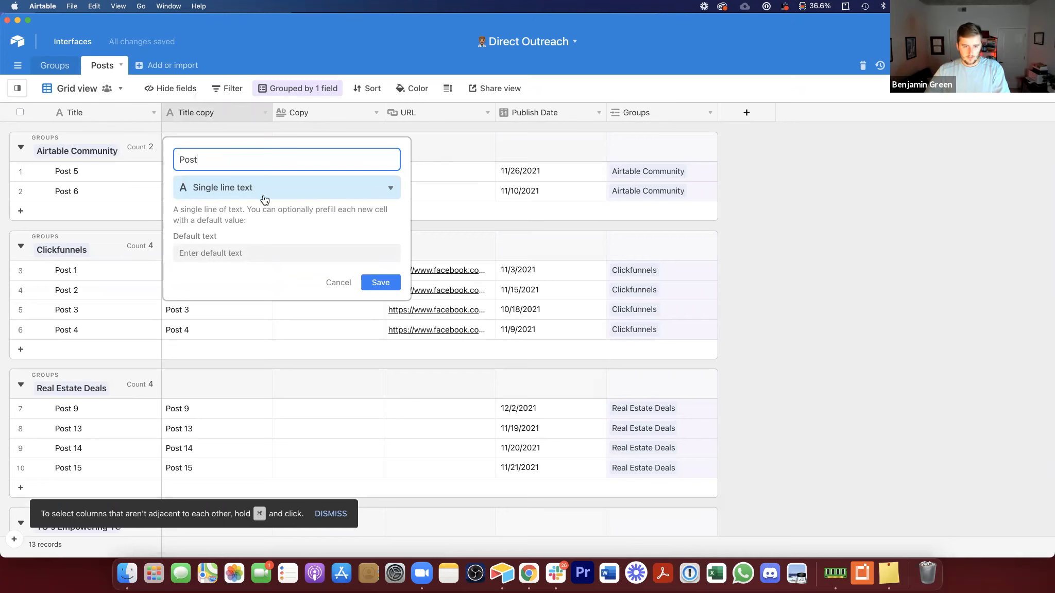
pyautogui.click(381, 283)
# Step: Delete the Copy field from the Posts table
pyautogui.rightClick(334, 114)
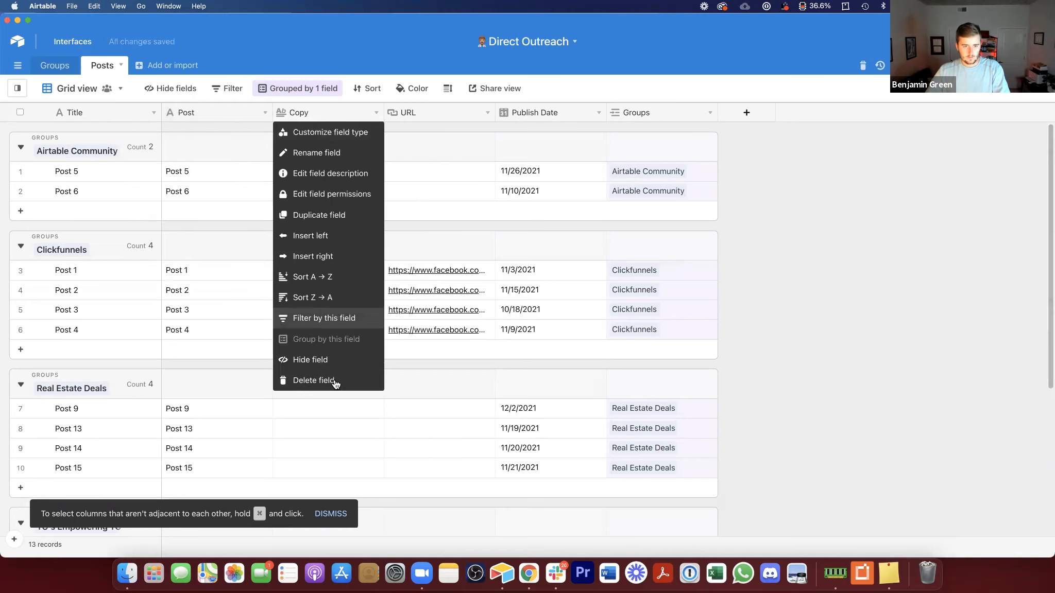
pyautogui.click(335, 380)
# Step: Remove the grouping by Groups from the Posts grid view
pyautogui.rightClick(183, 110)
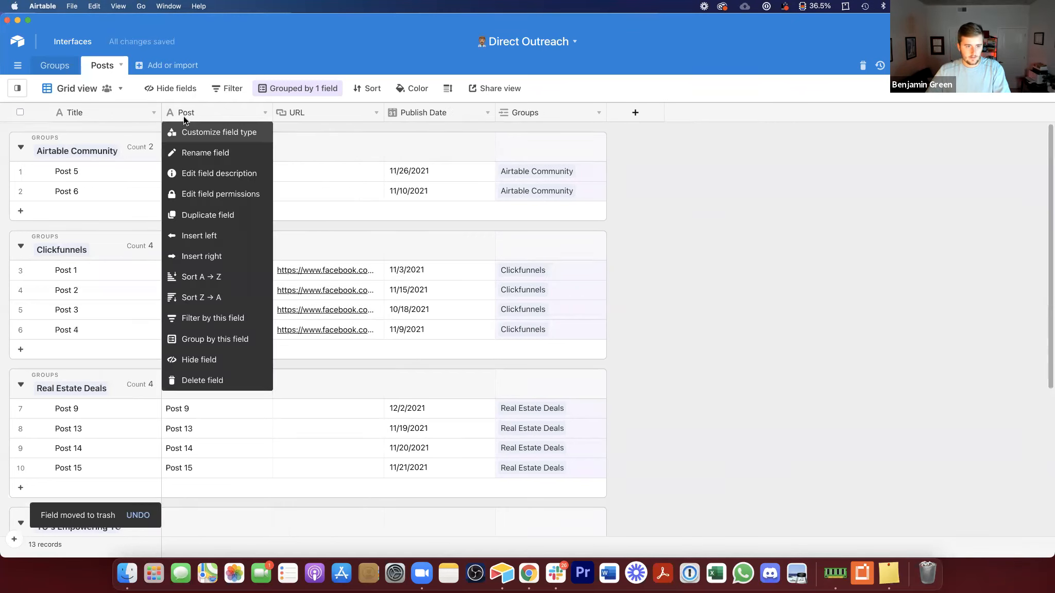
pyautogui.click(207, 274)
pyautogui.moveTo(208, 273); pyautogui.dragTo(210, 323)
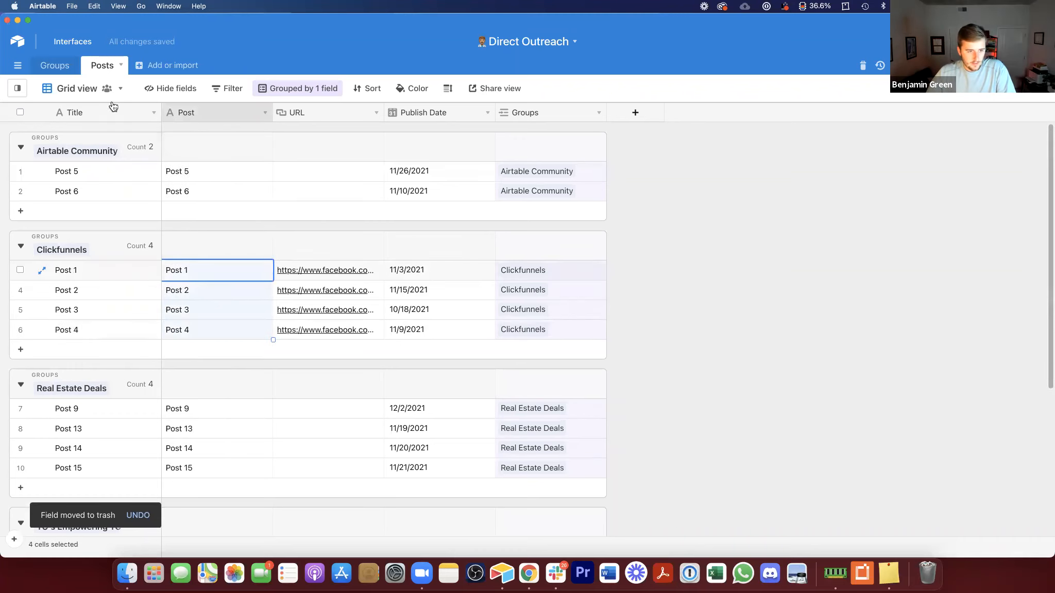
pyautogui.click(268, 91)
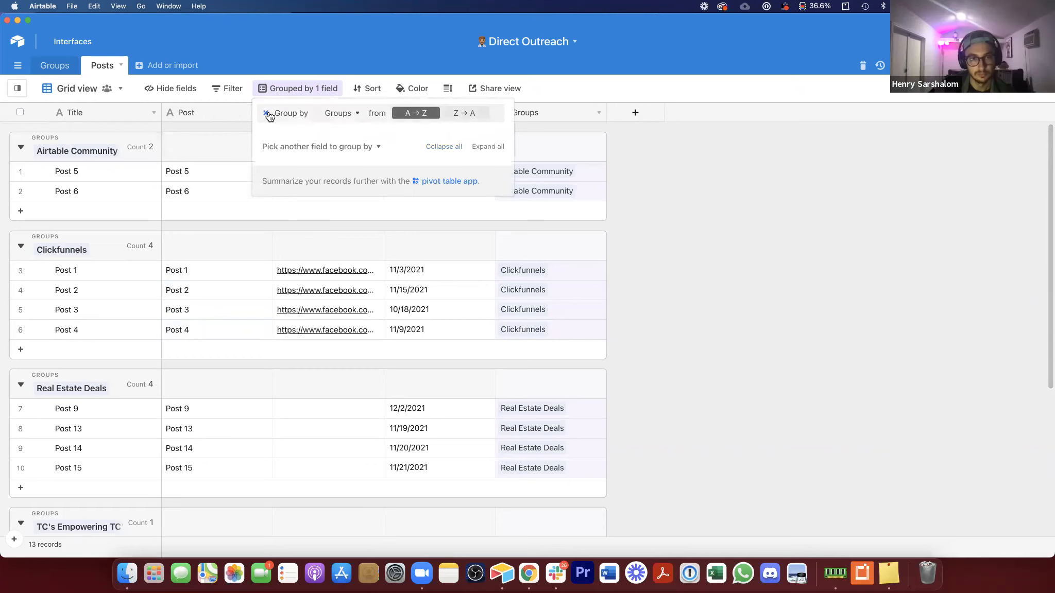
pyautogui.click(266, 113)
pyautogui.click(678, 226)
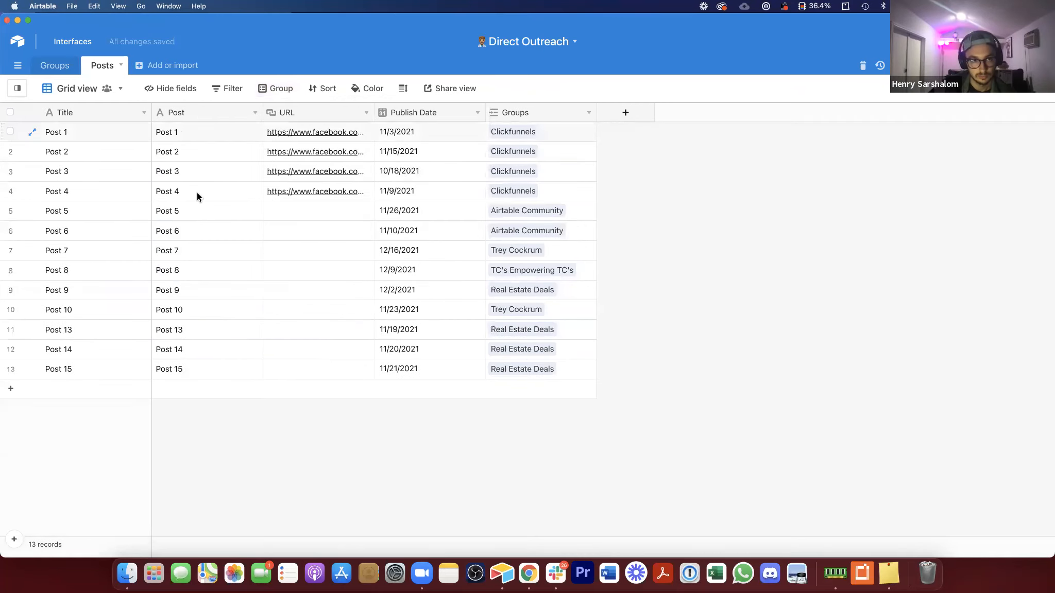
# Step: Enter Post 11, Post 12 and Post 13 in the Post cells of the last three records and narrow that column
pyautogui.moveTo(210, 293); pyautogui.dragTo(261, 368)
pyautogui.click(229, 332)
pyautogui.write('Post 11')
pyautogui.press('Return')
pyautogui.write('Post 12')
pyautogui.press('Return')
pyautogui.write('Post 13')
pyautogui.click(257, 438)
pyautogui.moveTo(259, 107); pyautogui.dragTo(210, 115)
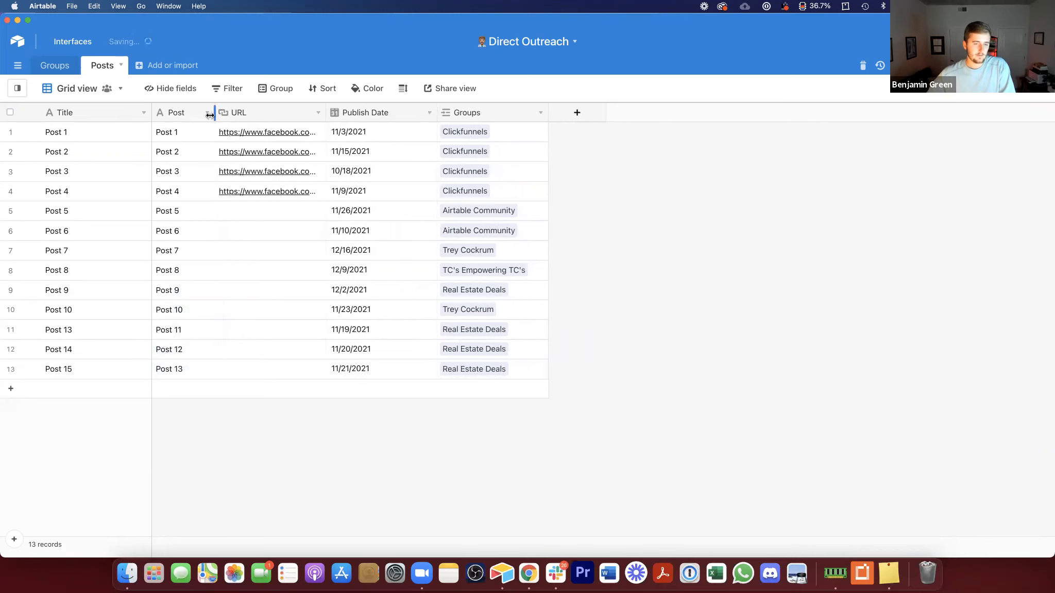
# Step: Convert the Post field into a link to a new table named Post Templates, skipping the lookup fields
pyautogui.rightClick(180, 109)
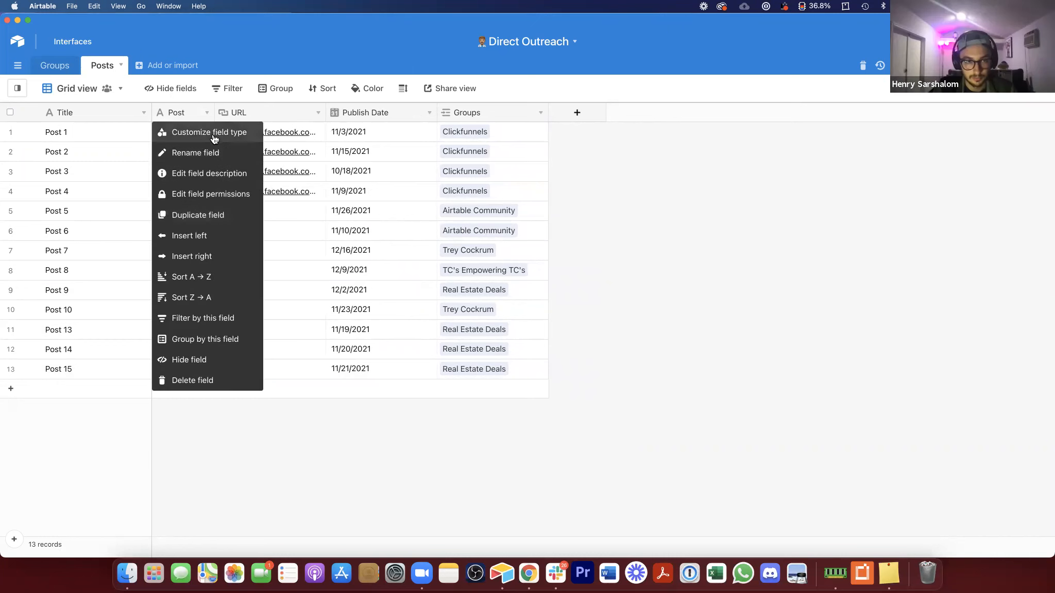
pyautogui.click(166, 134)
pyautogui.click(217, 186)
pyautogui.click(206, 218)
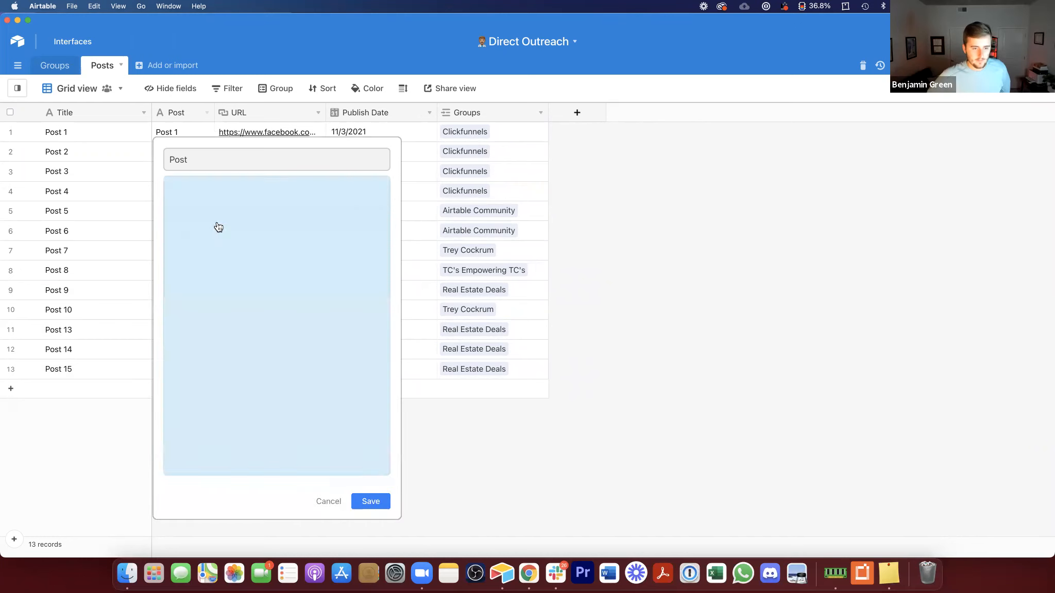
pyautogui.click(224, 252)
pyautogui.click(232, 159)
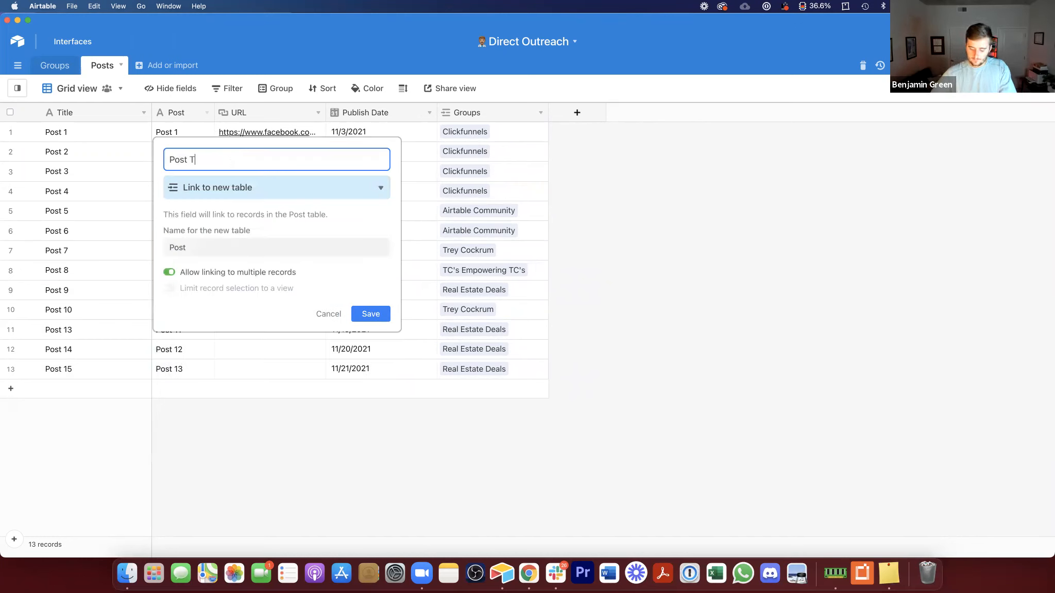
pyautogui.click(275, 246)
pyautogui.write('Templates')
pyautogui.click(371, 313)
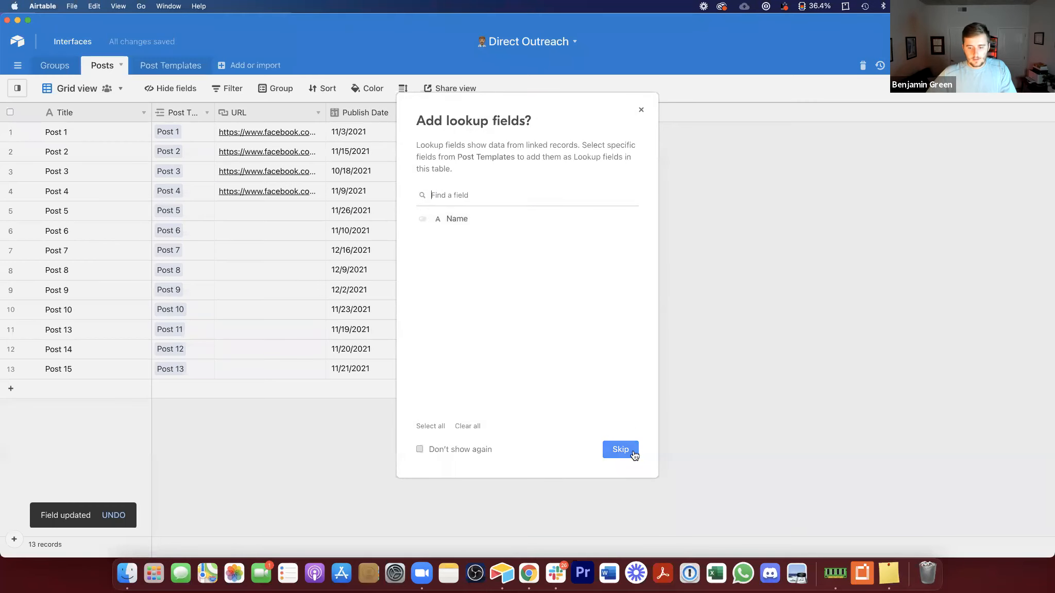
pyautogui.click(621, 450)
# Step: Open the Post Templates table and hide its Posts link field
pyautogui.click(171, 65)
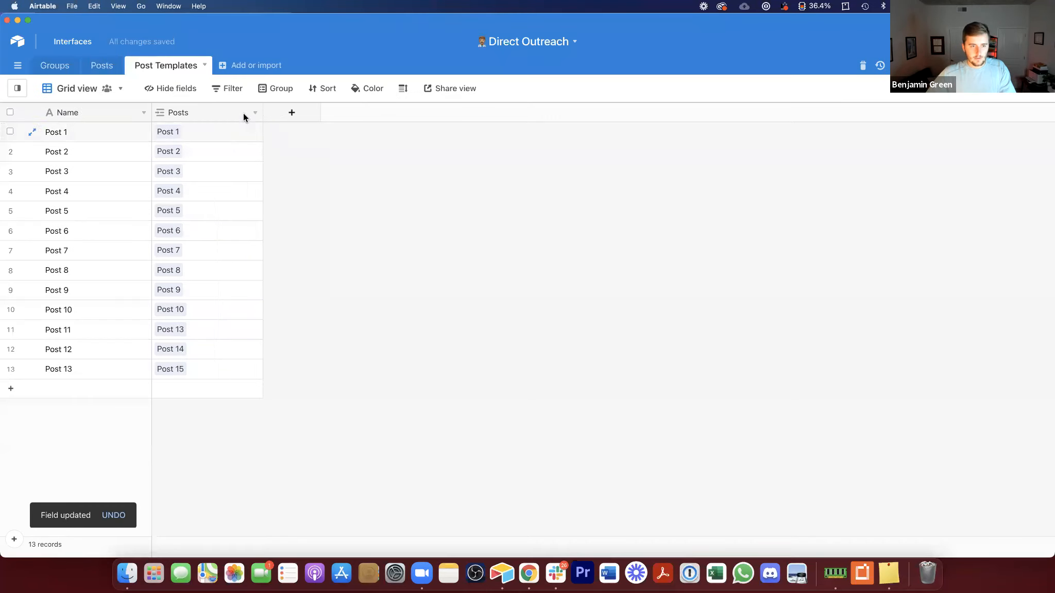
pyautogui.rightClick(193, 110)
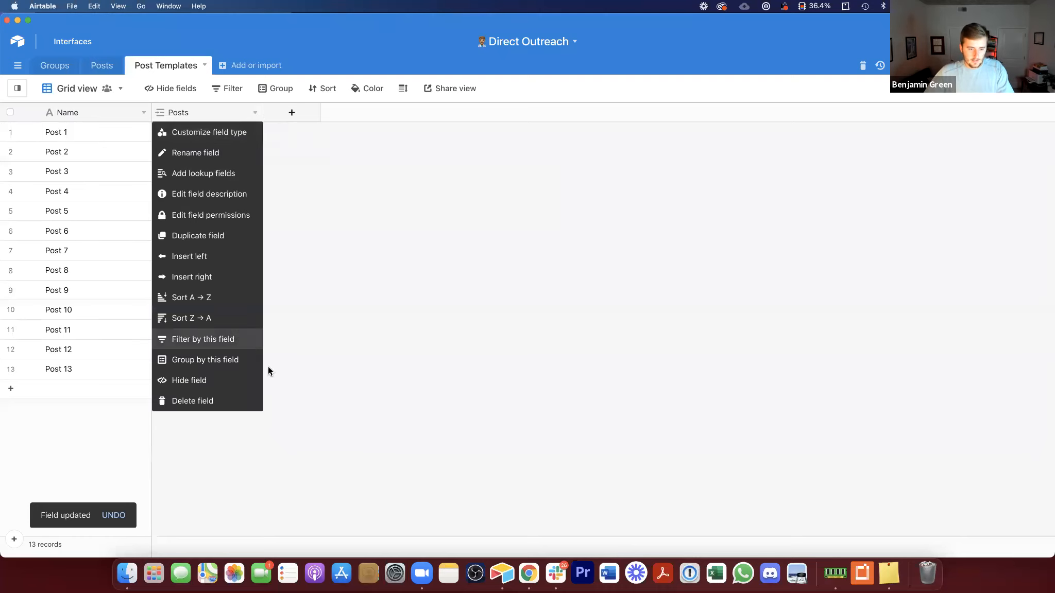
pyautogui.click(246, 382)
# Step: Add a Long text field to the Post Templates table
pyautogui.click(179, 113)
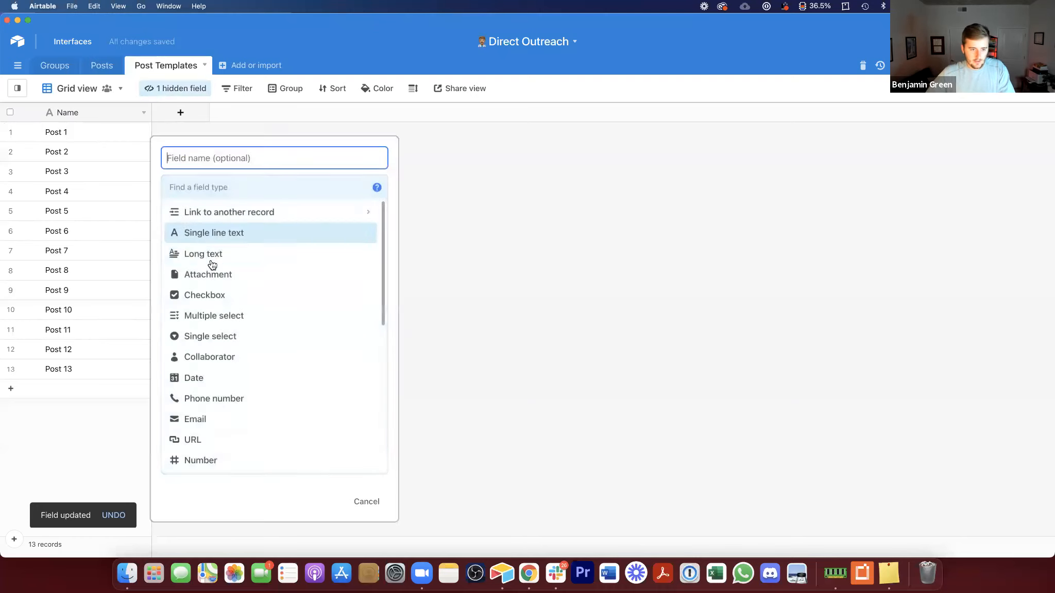
pyautogui.click(210, 253)
pyautogui.click(356, 282)
# Step: Enter notes 'copy for post 1' and 'copy for post 2' for the first two templates
pyautogui.click(207, 130)
pyautogui.click(219, 129)
pyautogui.write('copy for post 1')
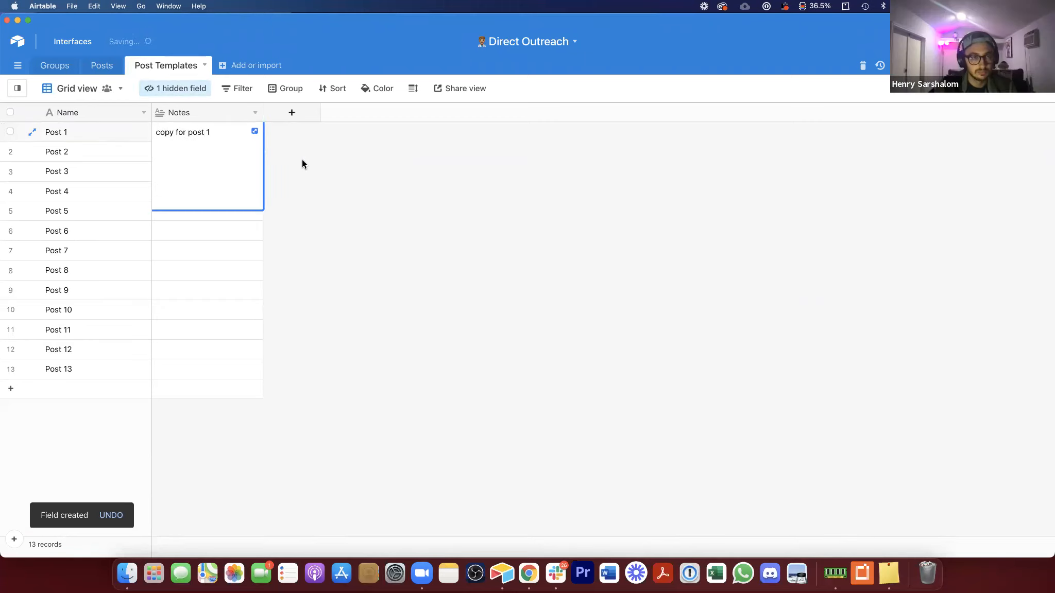
pyautogui.click(234, 150)
pyautogui.write('copy for')
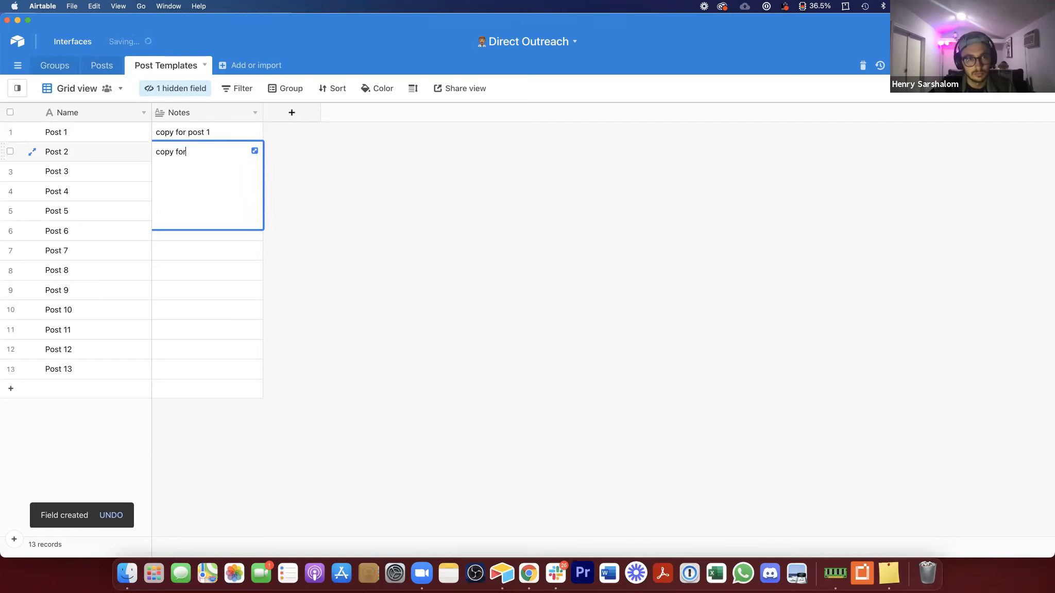
pyautogui.write(' post 2')
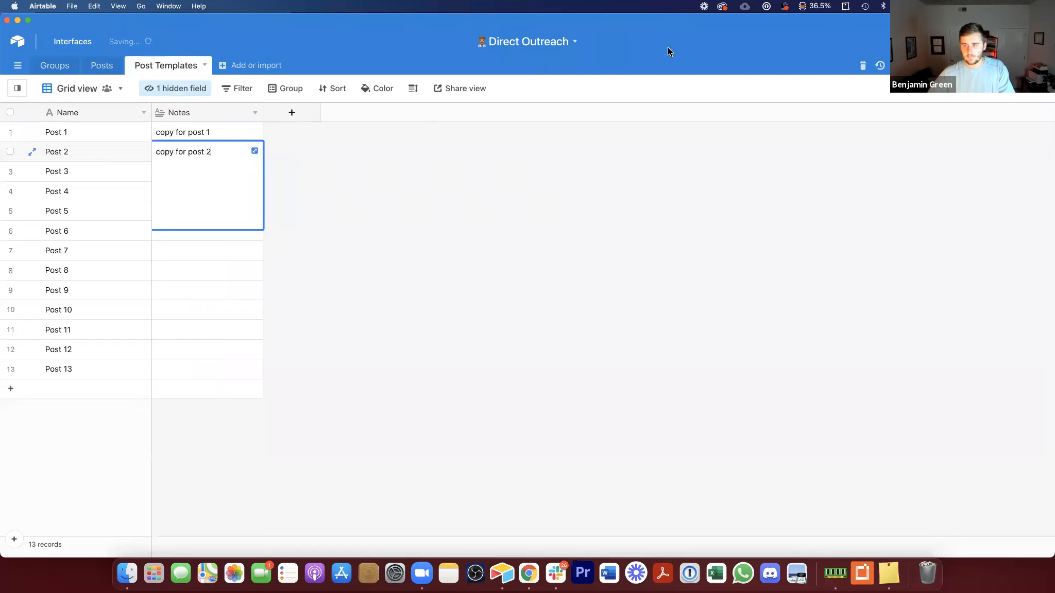
pyautogui.click(288, 146)
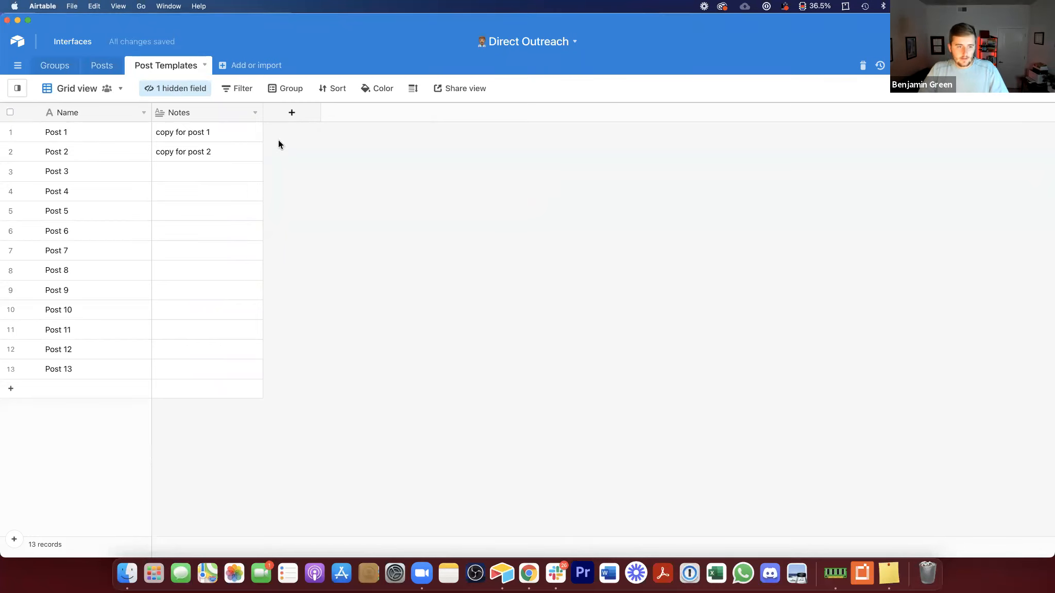
pyautogui.moveTo(151, 112); pyautogui.dragTo(113, 112)
pyautogui.click(109, 62)
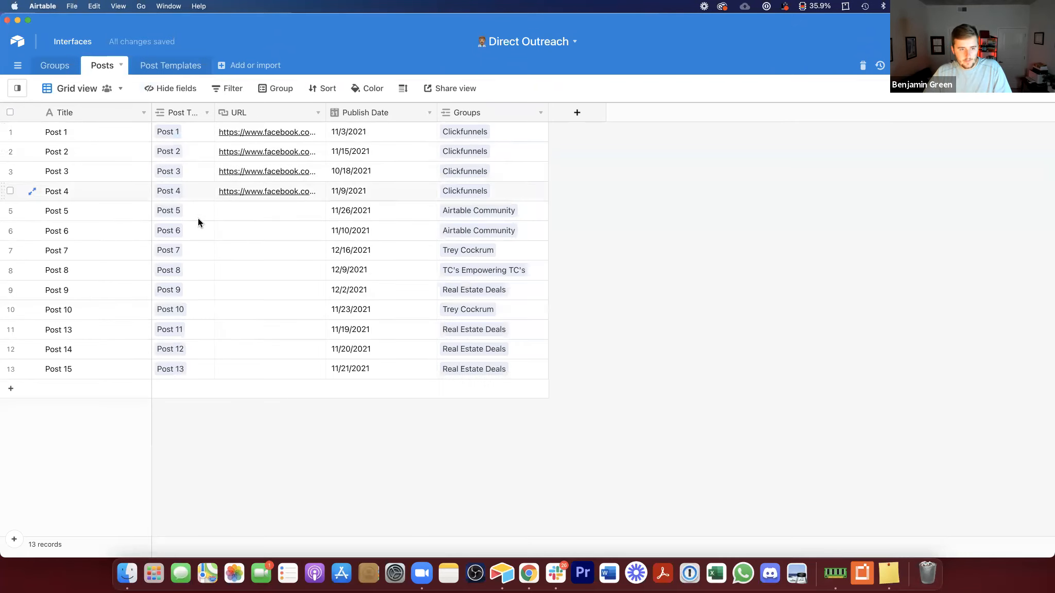
pyautogui.rightClick(183, 112)
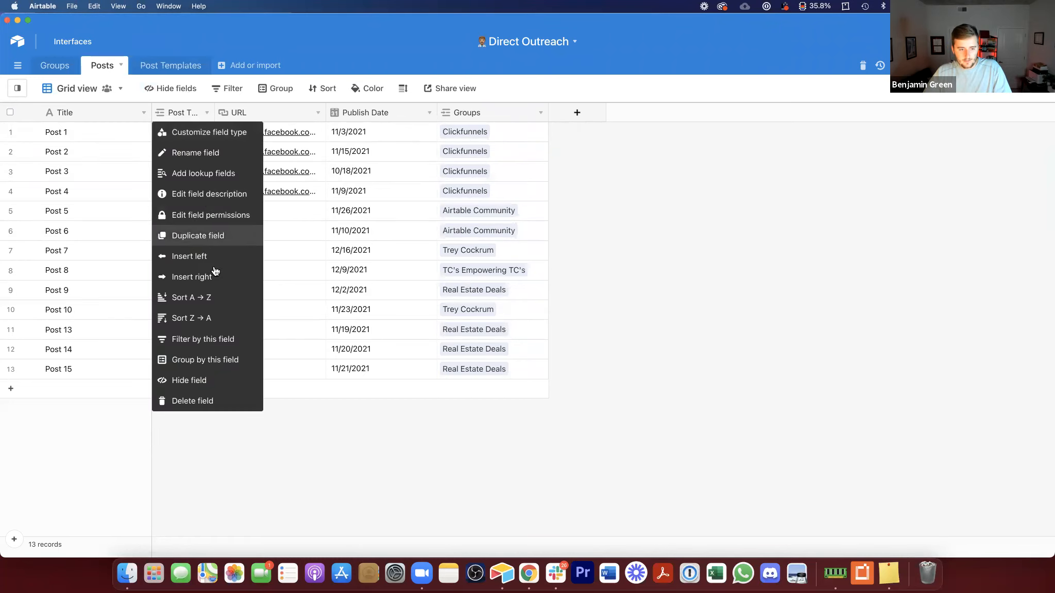
pyautogui.click(122, 182)
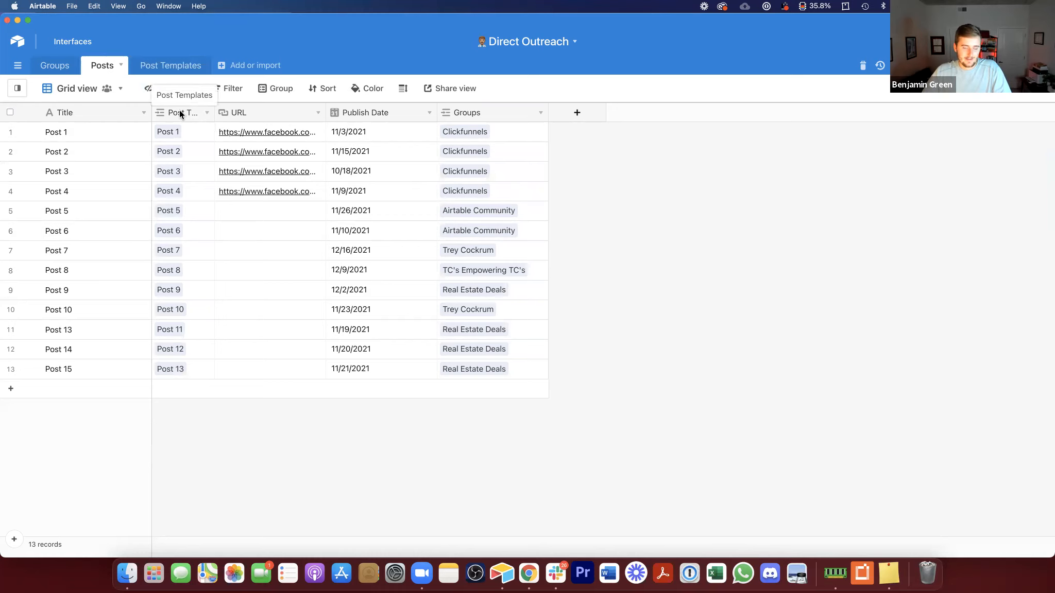
pyautogui.rightClick(179, 112)
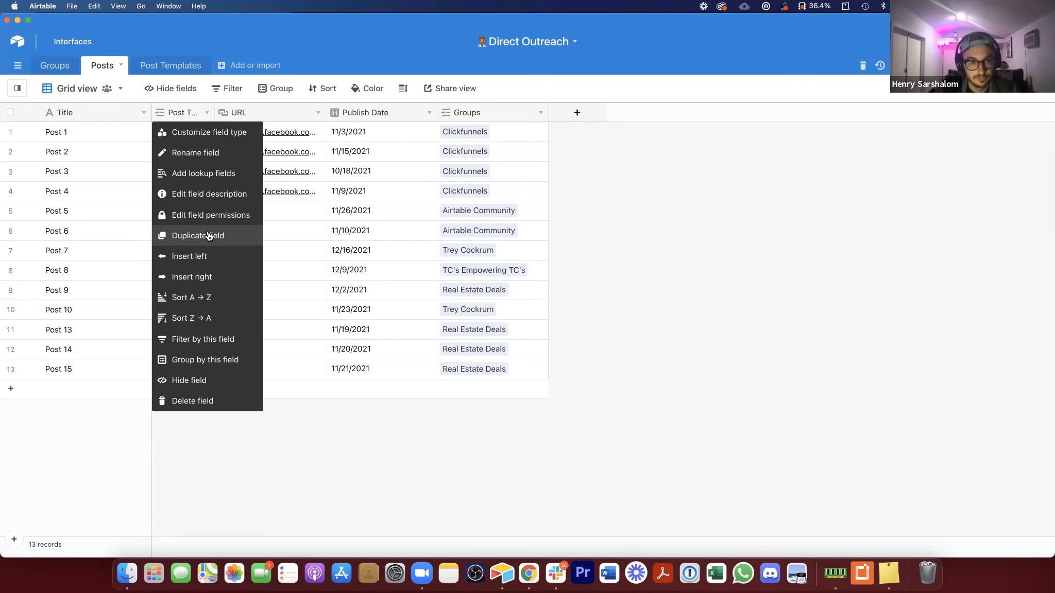
pyautogui.click(209, 236)
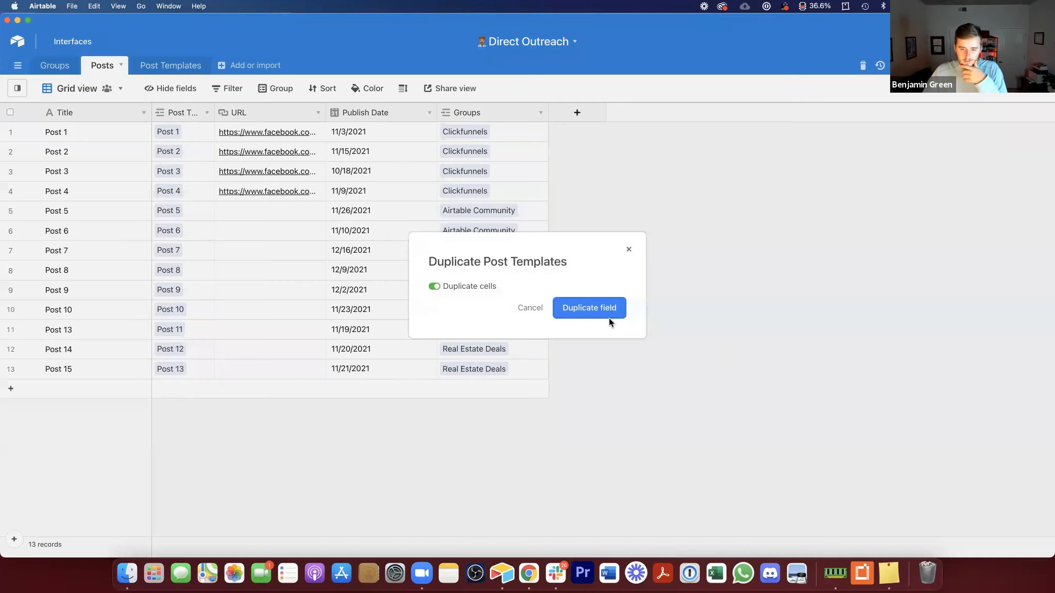
pyautogui.click(542, 307)
# Step: Group the Posts grid view by the Post Templates field
pyautogui.rightClick(186, 114)
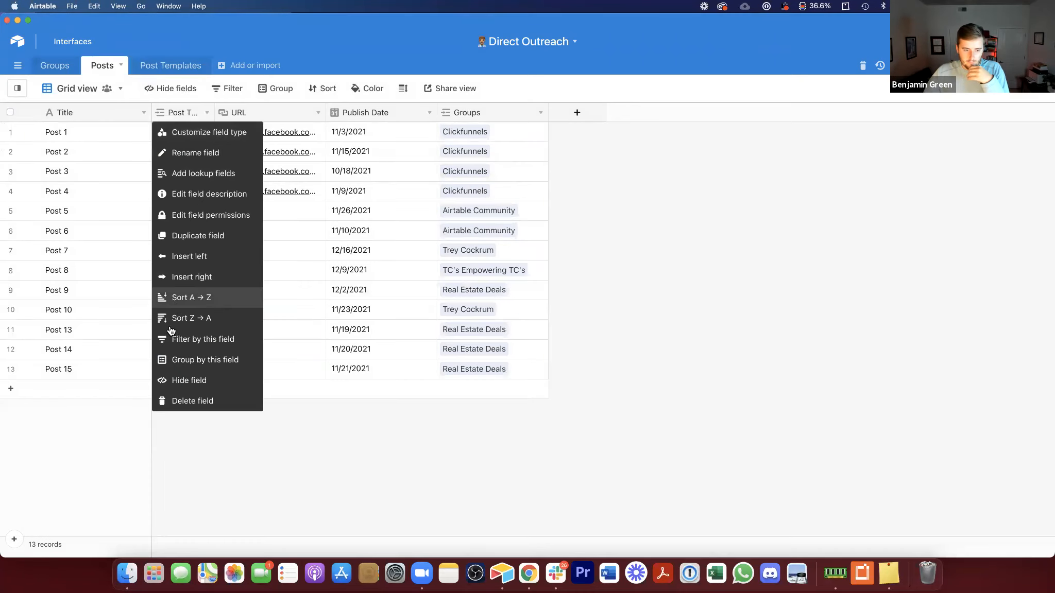
pyautogui.click(189, 359)
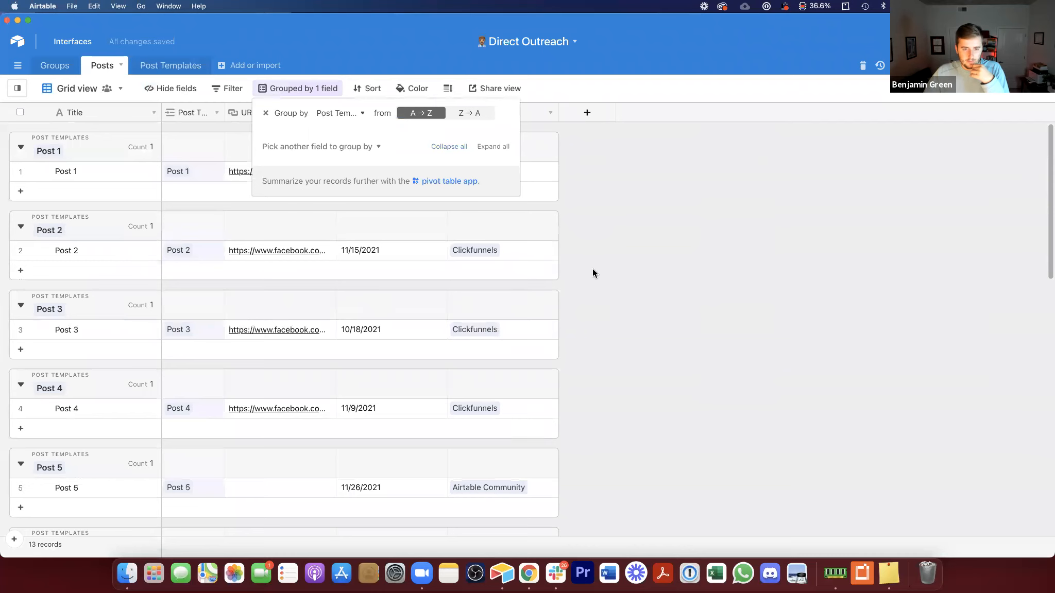
pyautogui.click(592, 269)
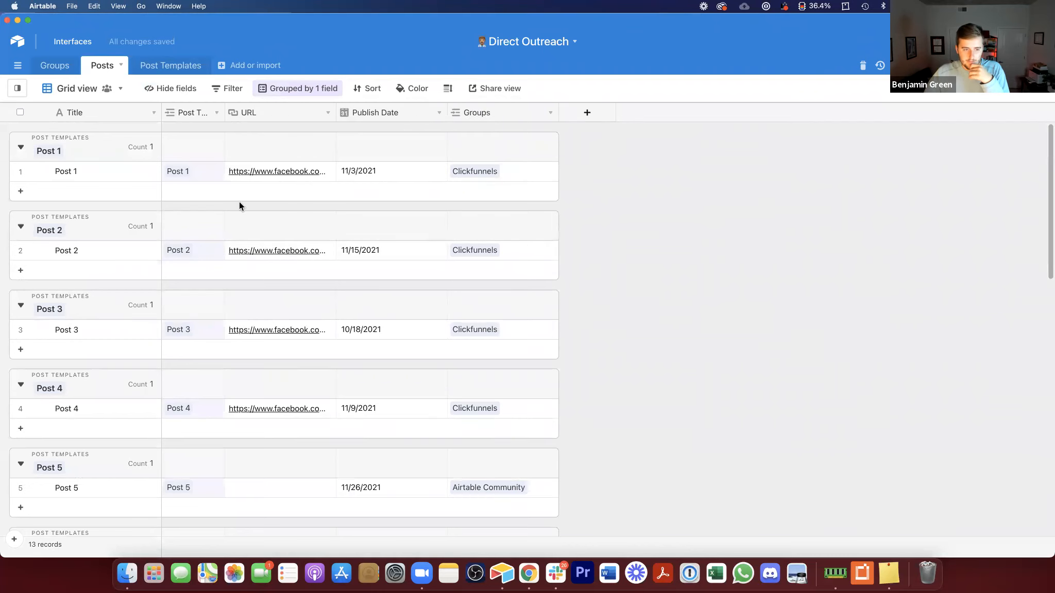
# Step: Add two records in the Post 1 group linked to the Airtable Community and Real Estate Deals groups
pyautogui.click(154, 198)
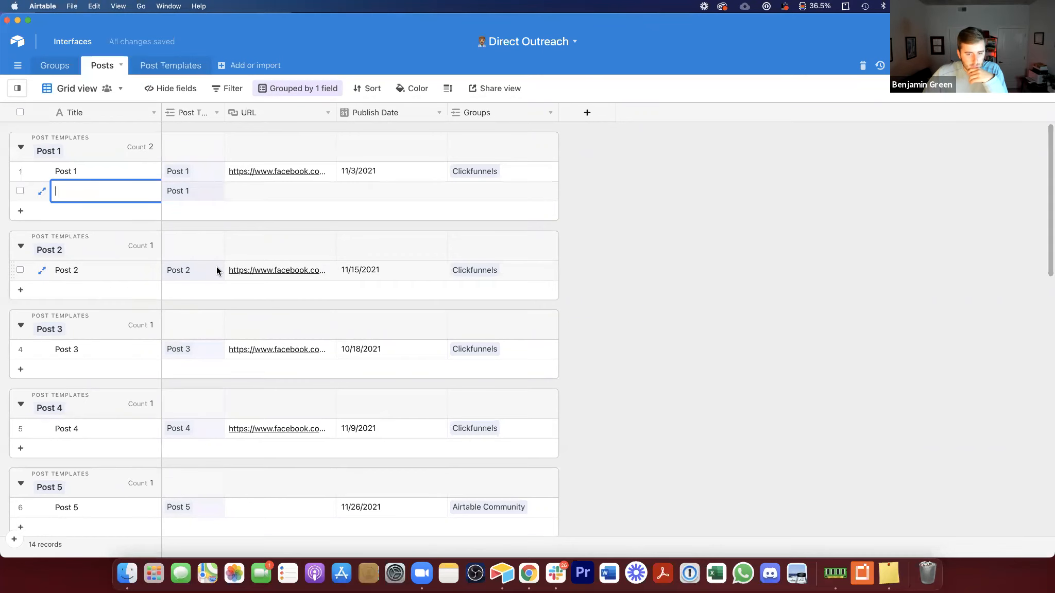
pyautogui.click(452, 198)
pyautogui.click(452, 197)
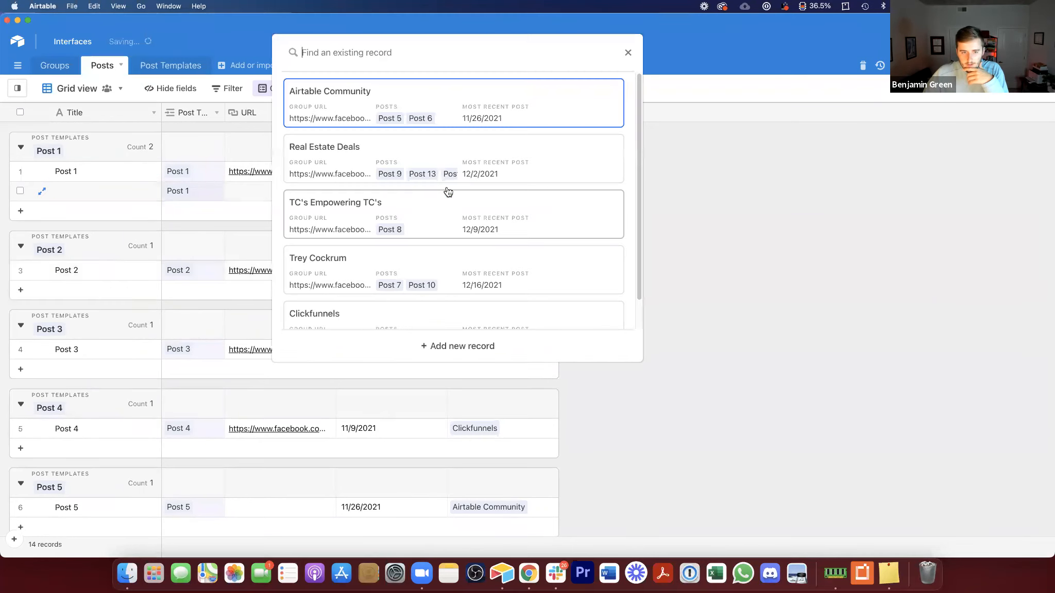
pyautogui.click(439, 98)
pyautogui.click(174, 214)
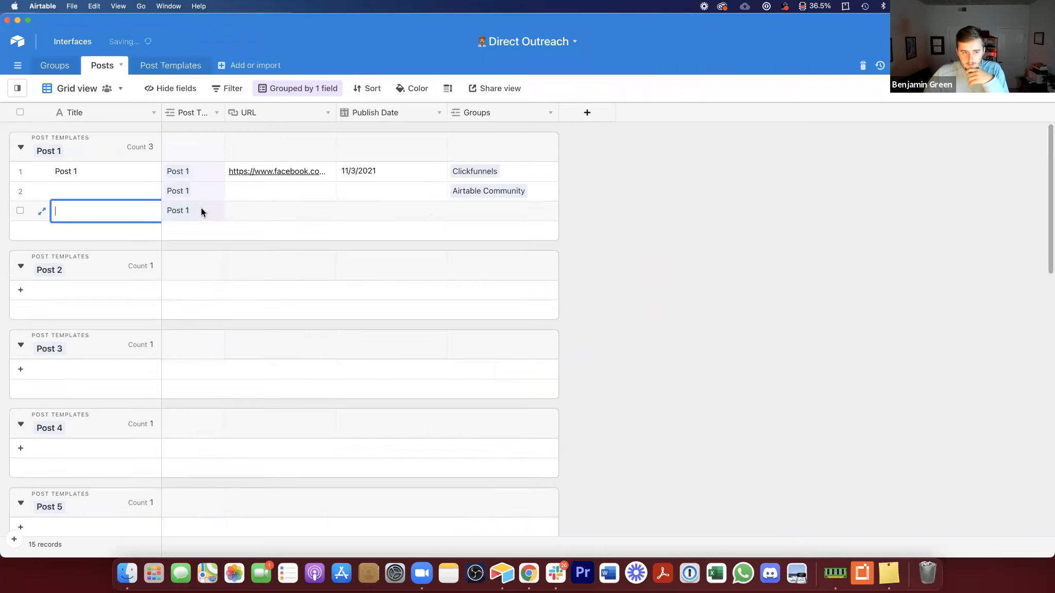
pyautogui.click(458, 213)
pyautogui.click(458, 213)
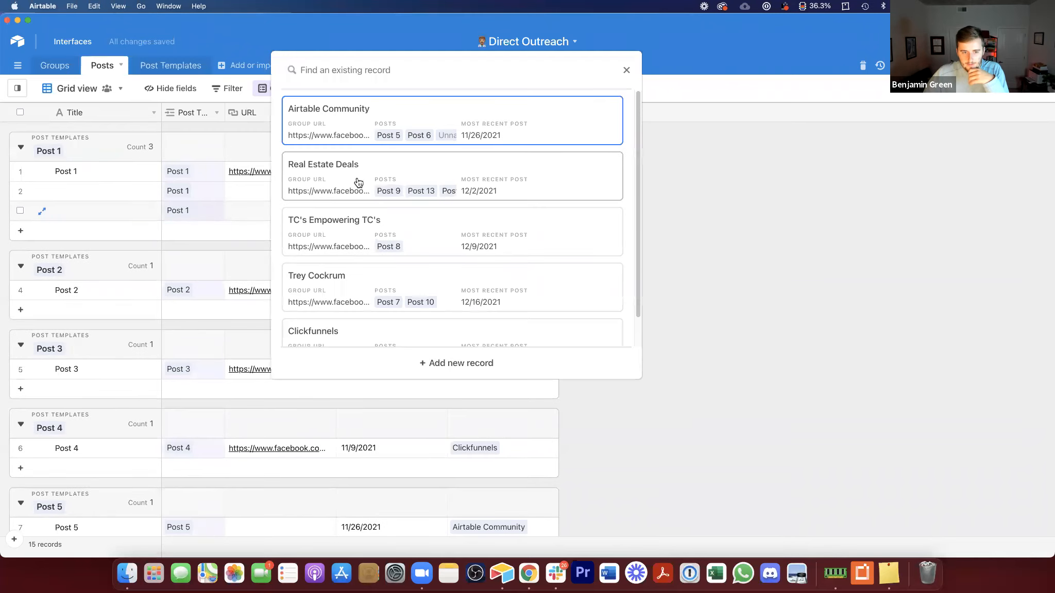
pyautogui.click(365, 181)
# Step: Add another Post 1 record linked to the TC's Empowering TC's group
pyautogui.click(170, 233)
pyautogui.click(214, 235)
pyautogui.click(458, 232)
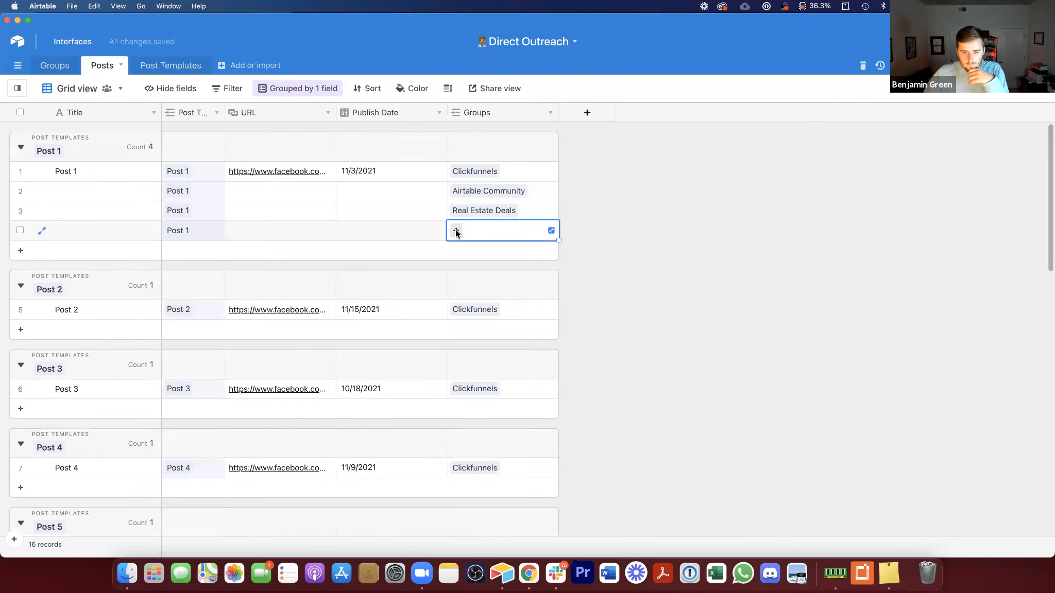
pyautogui.click(459, 232)
pyautogui.click(344, 265)
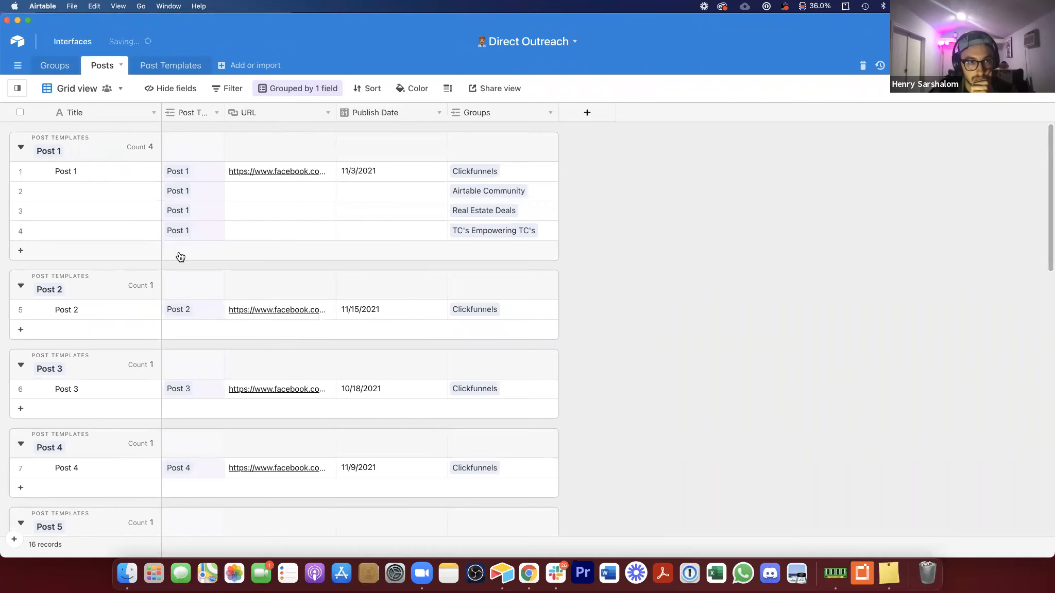
pyautogui.click(180, 252)
pyautogui.click(459, 252)
pyautogui.click(457, 251)
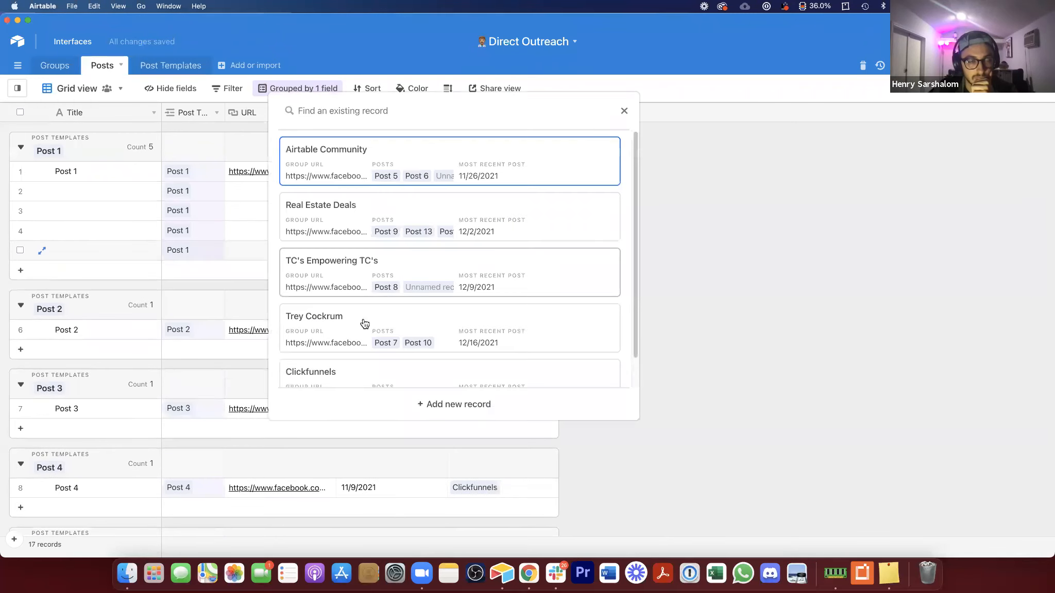
pyautogui.click(362, 322)
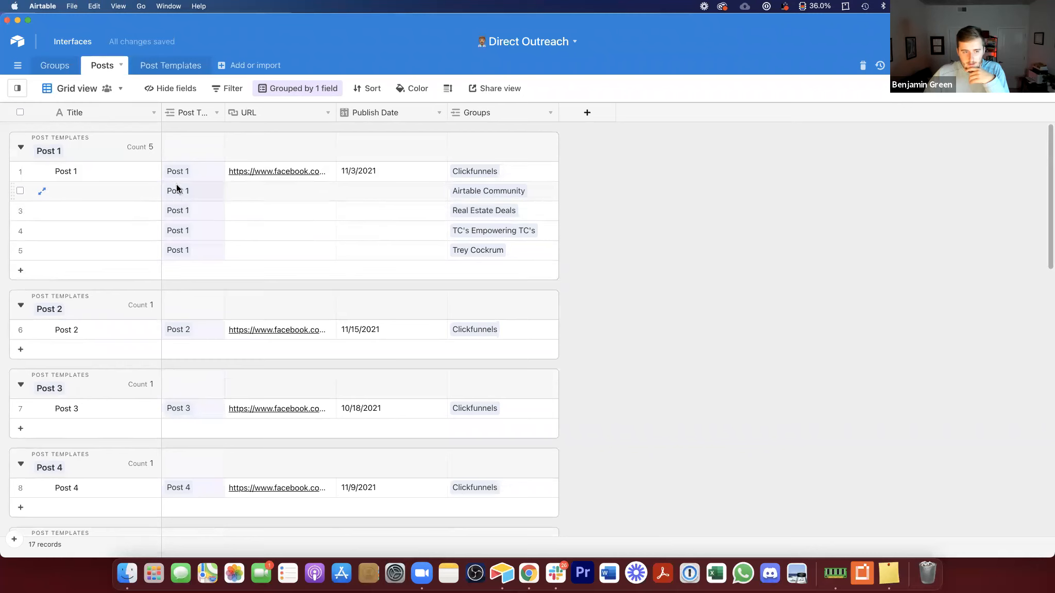
# Step: Add a lookup field in Posts pulling the Notes field from the linked Post Templates
pyautogui.moveTo(195, 171); pyautogui.dragTo(196, 250)
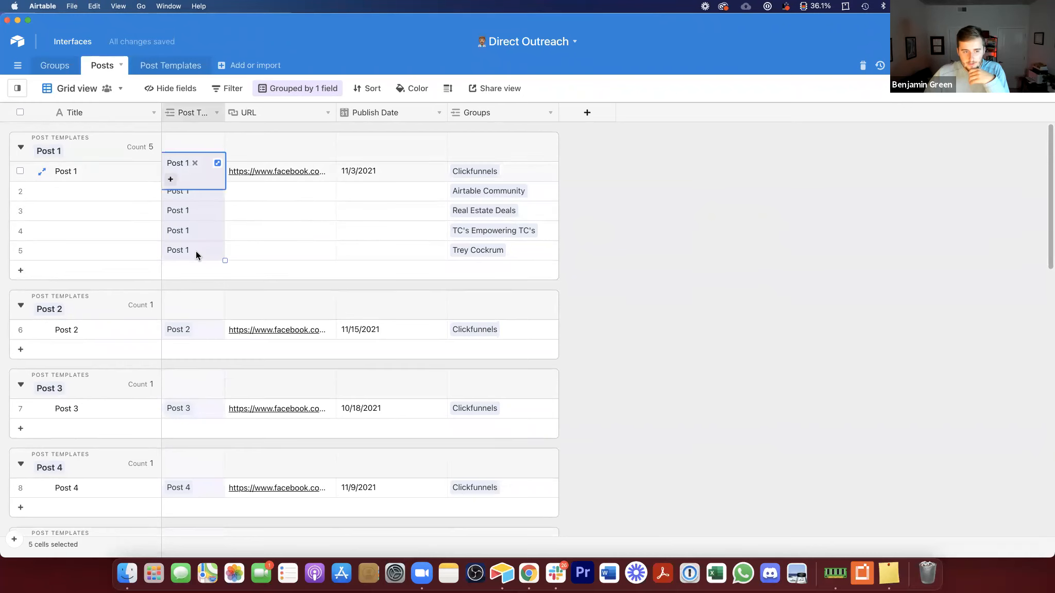
pyautogui.rightClick(195, 110)
pyautogui.click(213, 174)
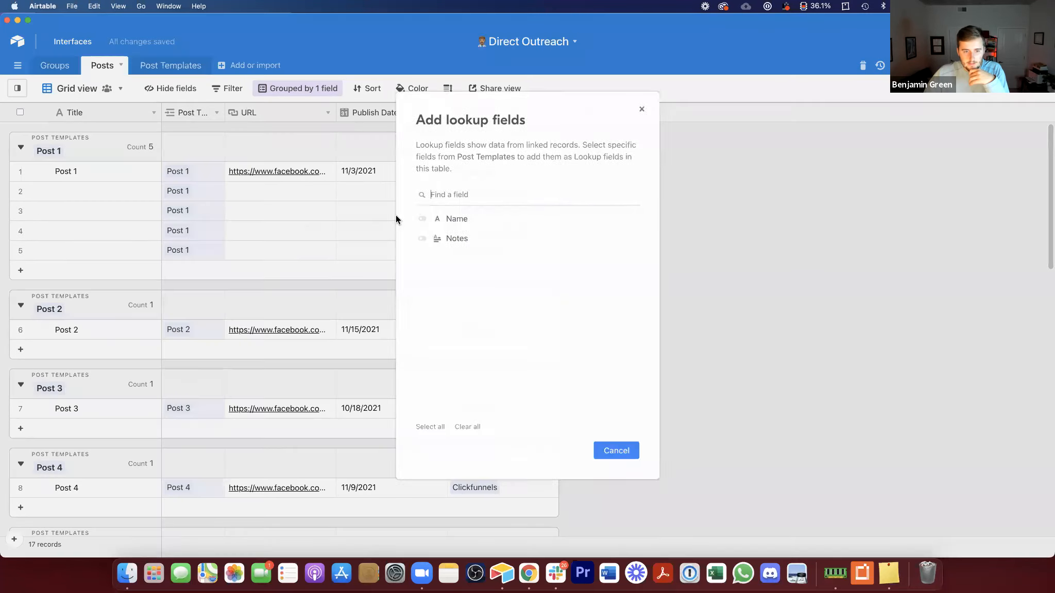
pyautogui.click(436, 239)
pyautogui.press('Return')
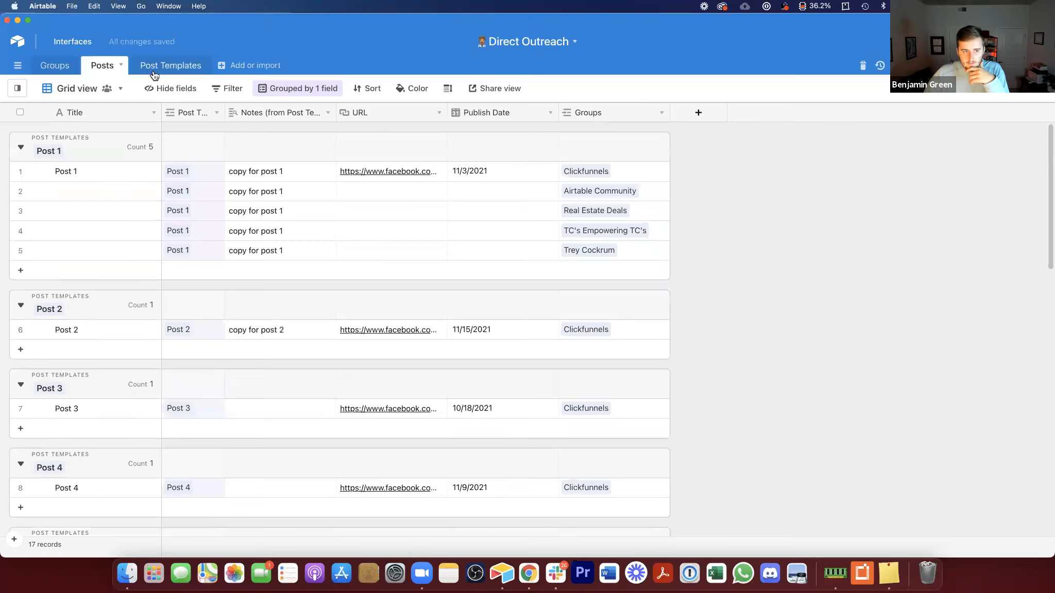
# Step: Rename the Notes field in the Post Templates table to Copy
pyautogui.click(154, 66)
pyautogui.click(173, 109)
pyautogui.doubleClick(173, 106)
pyautogui.write('Copy')
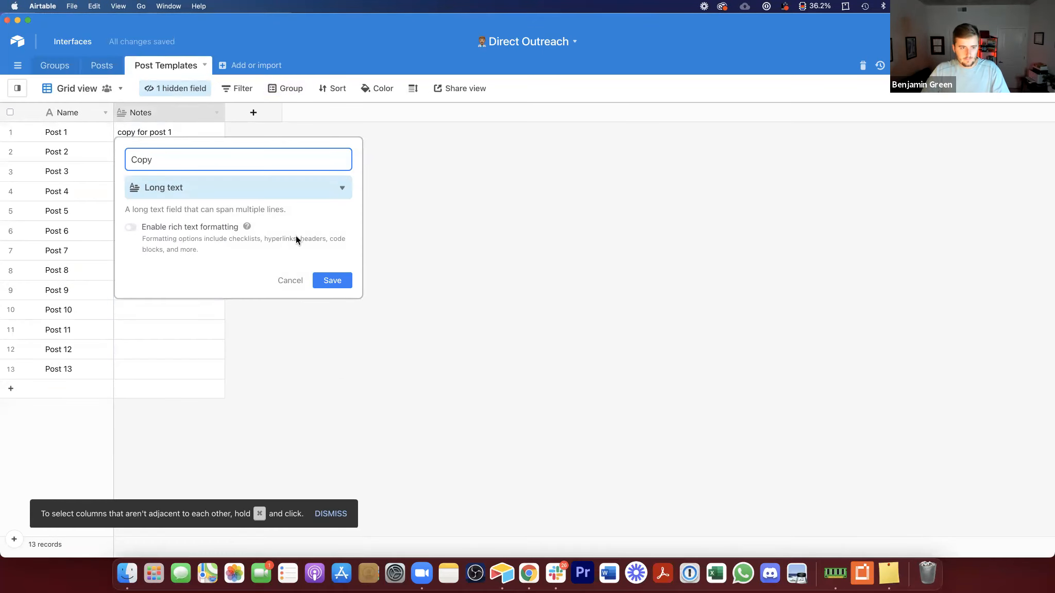
pyautogui.click(346, 277)
# Step: Rename the Posts lookup field to Copy (from Post Templates)
pyautogui.click(110, 65)
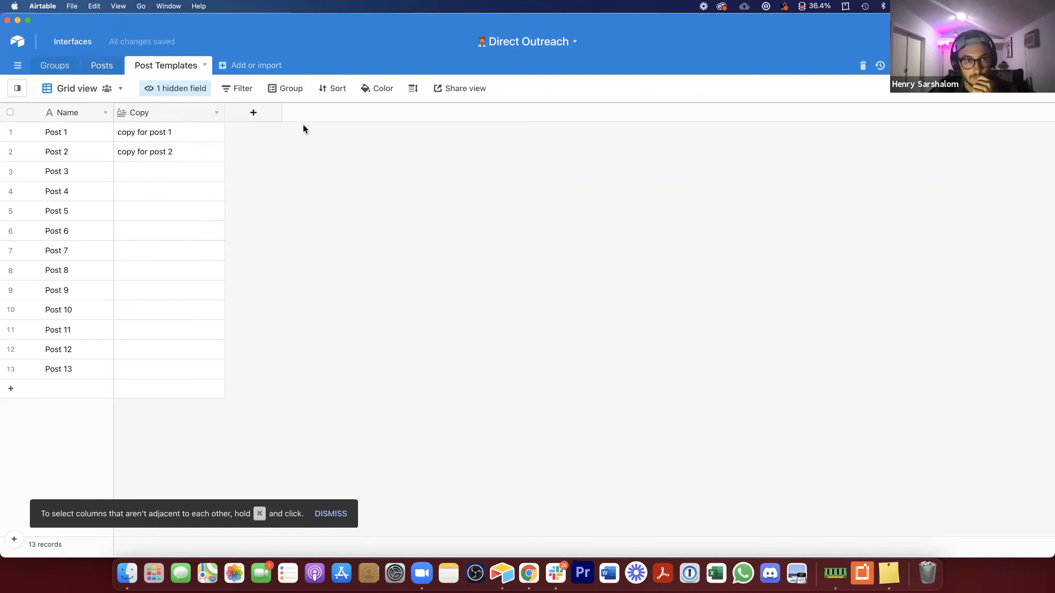
pyautogui.doubleClick(304, 112)
pyautogui.doubleClick(251, 160)
pyautogui.write('Copy (from Post Templates')
pyautogui.click(472, 380)
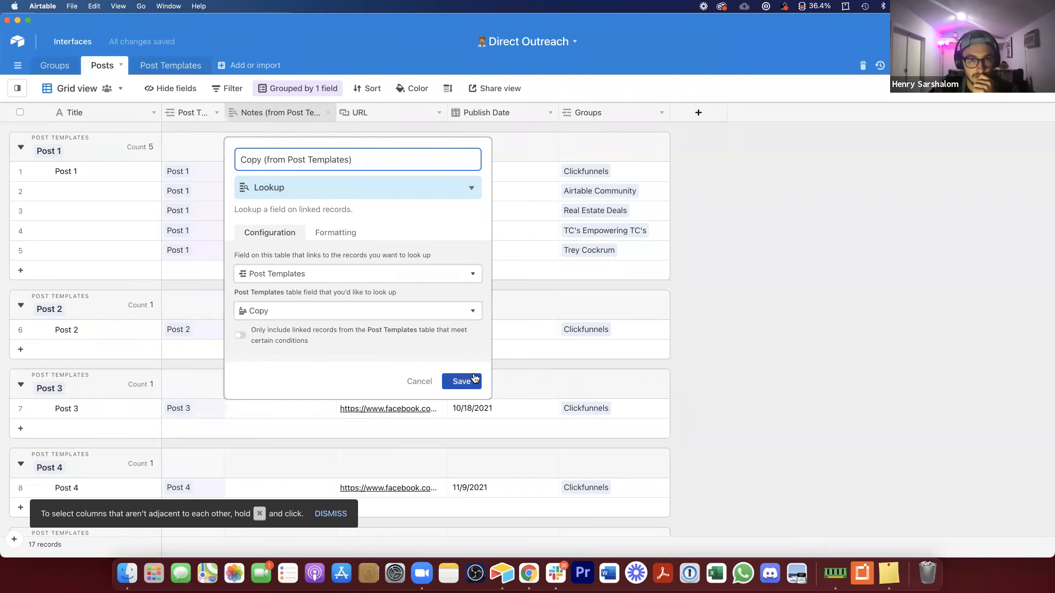
pyautogui.click(279, 172)
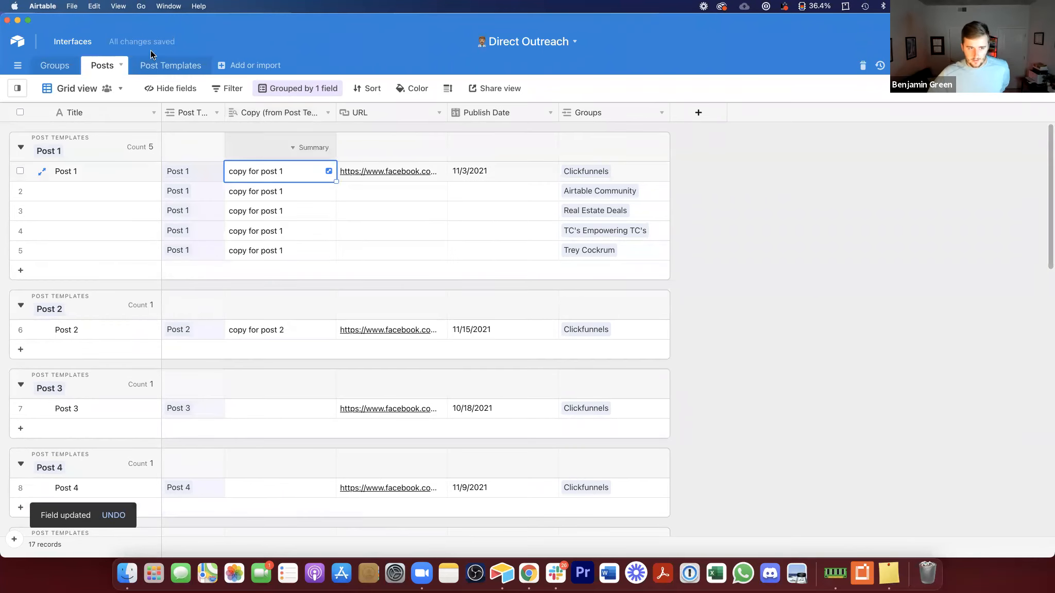
# Step: Compare the Copy values in the Post Templates table with the Posts grid
pyautogui.click(160, 65)
pyautogui.click(129, 130)
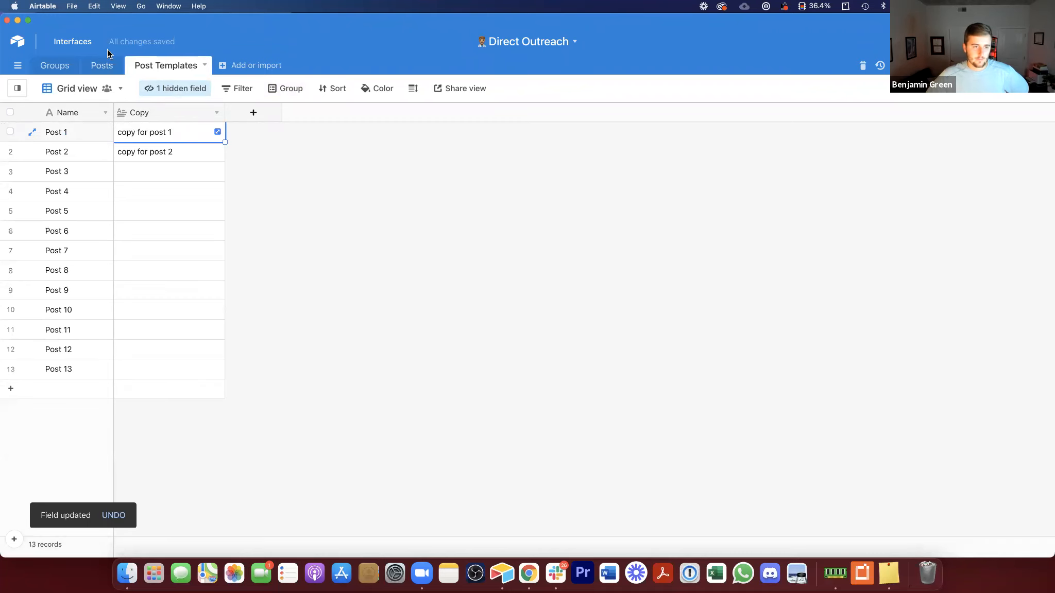
pyautogui.click(104, 65)
pyautogui.click(272, 179)
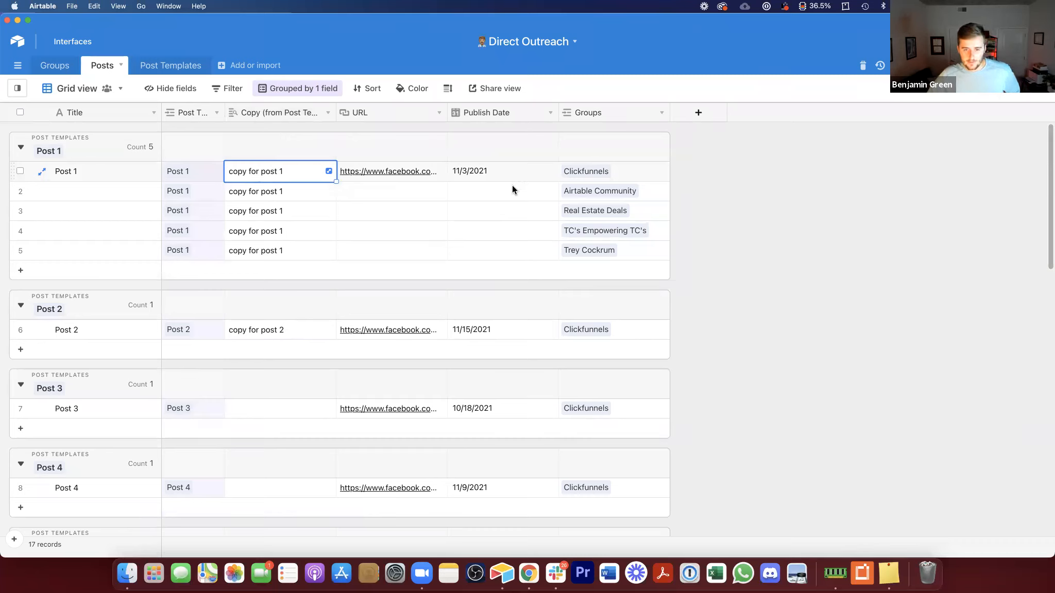
pyautogui.moveTo(617, 171); pyautogui.dragTo(615, 245)
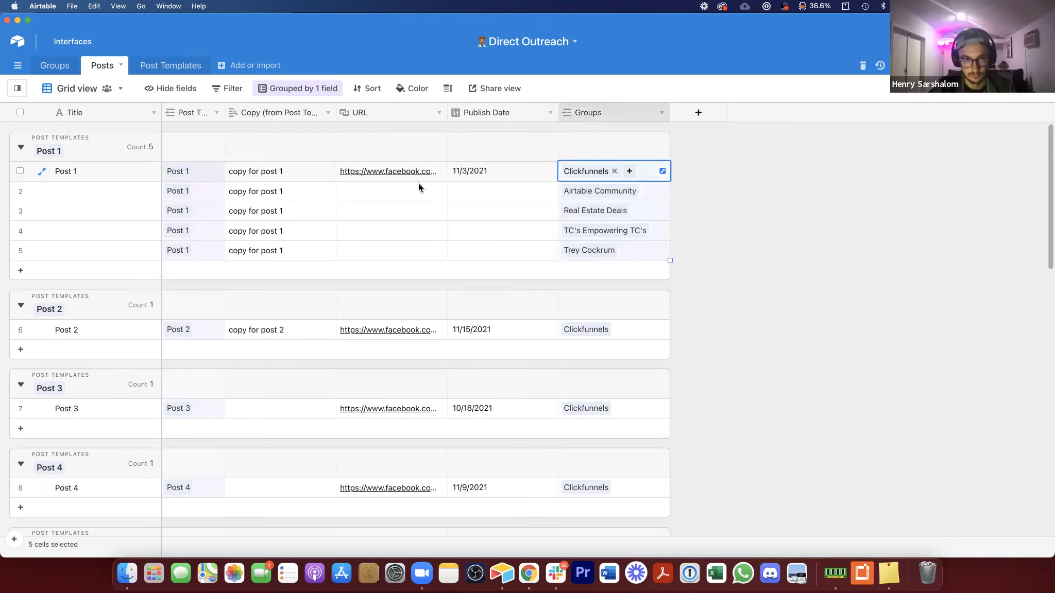
pyautogui.doubleClick(90, 104)
pyautogui.click(159, 219)
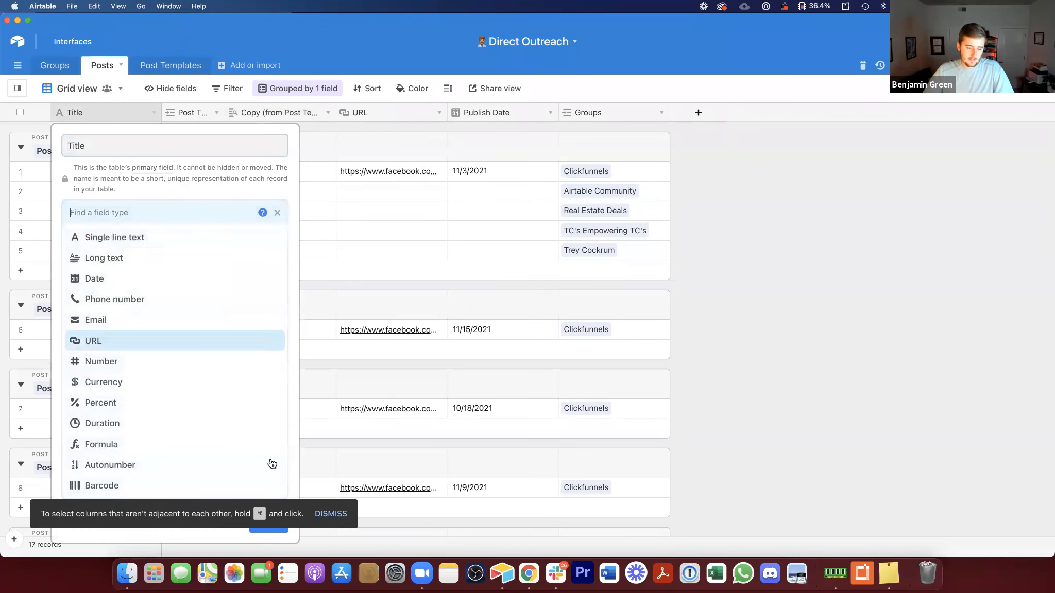
pyautogui.click(782, 382)
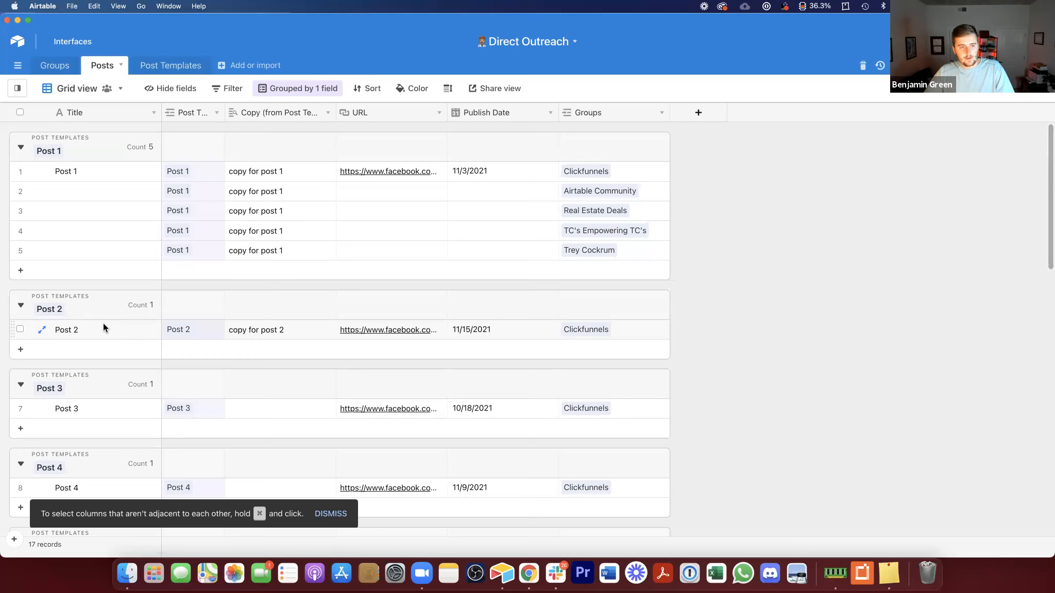
# Step: Review the Groups table's linked posts and most recent post dates
pyautogui.click(58, 68)
pyautogui.click(79, 109)
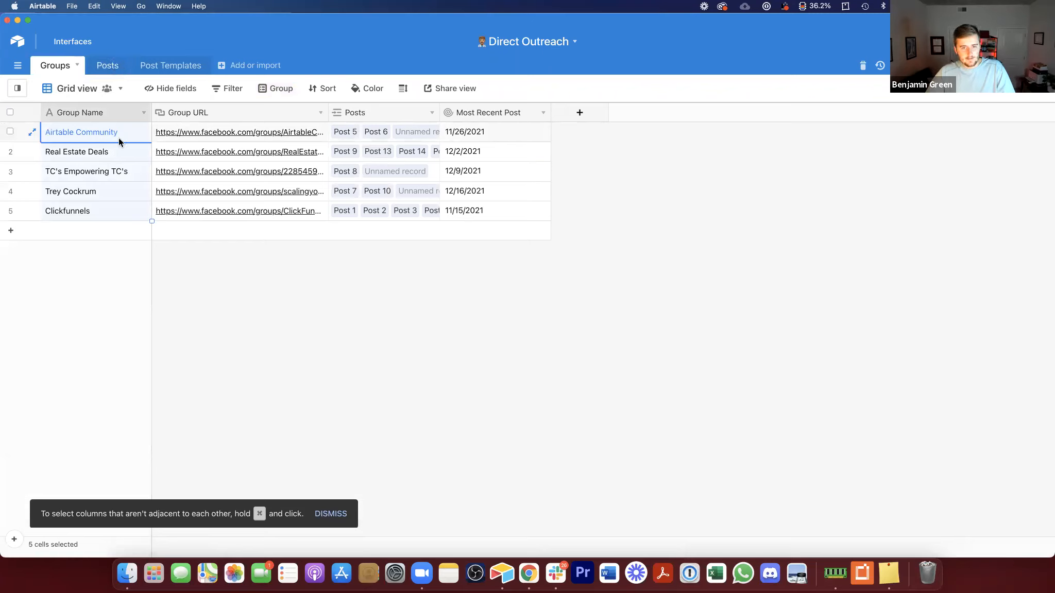
pyautogui.click(178, 66)
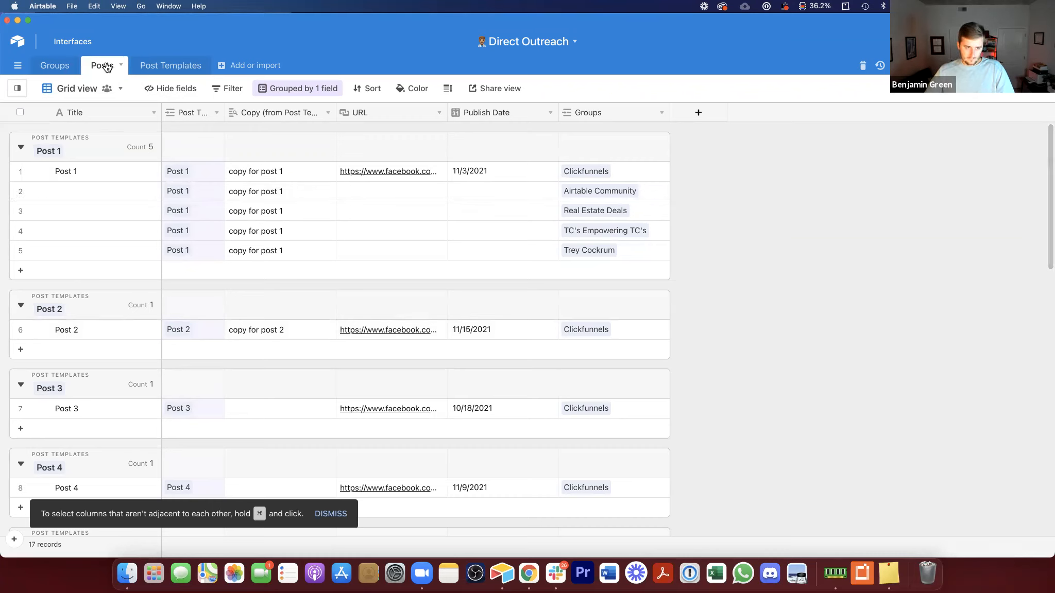
# Step: Rename the primary Title field in Posts to Post ID
pyautogui.doubleClick(121, 110)
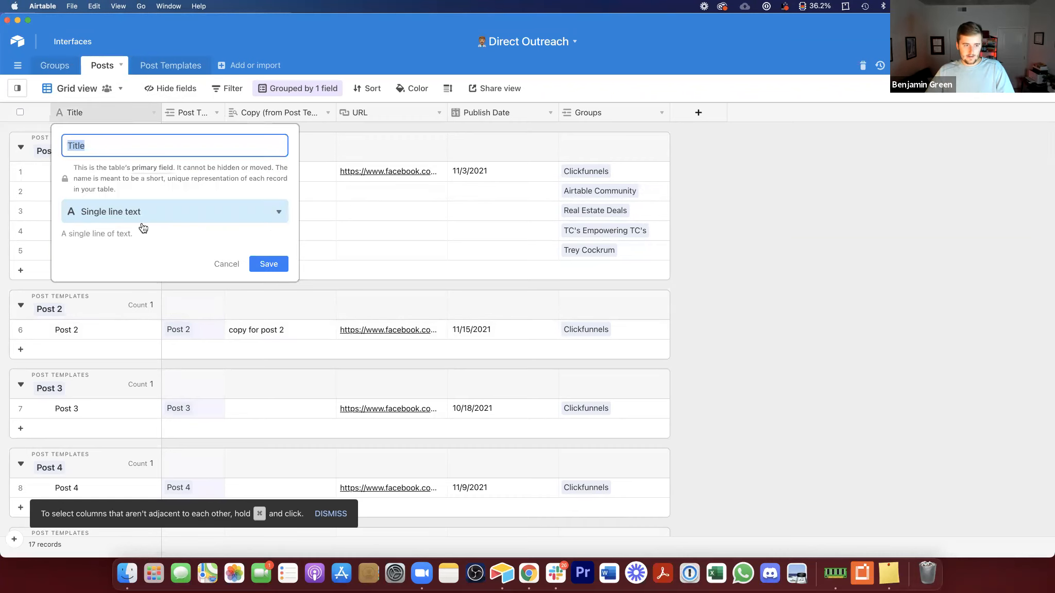
pyautogui.write('Post ID')
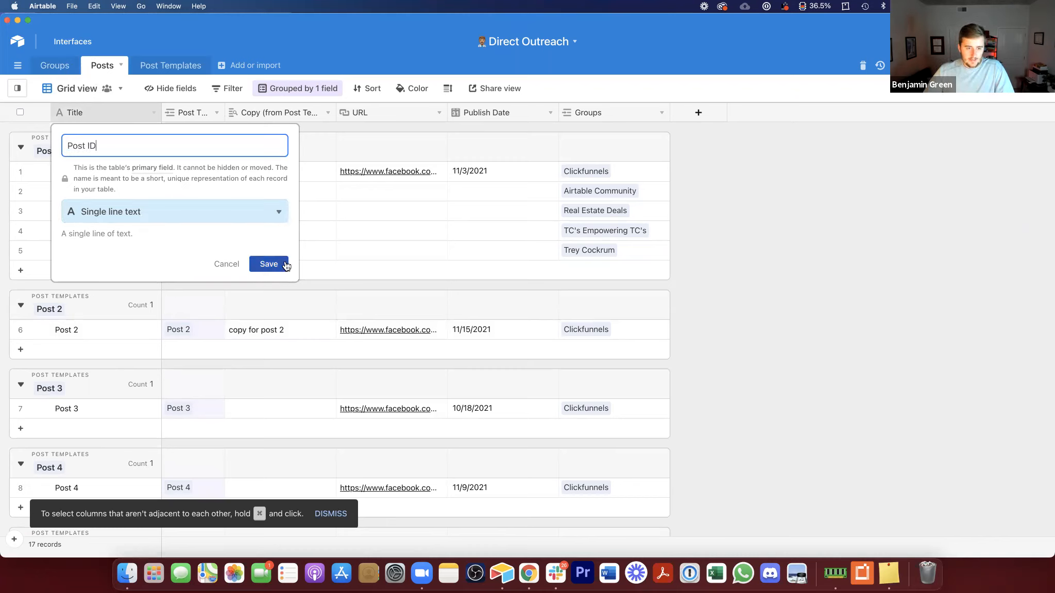
pyautogui.click(269, 264)
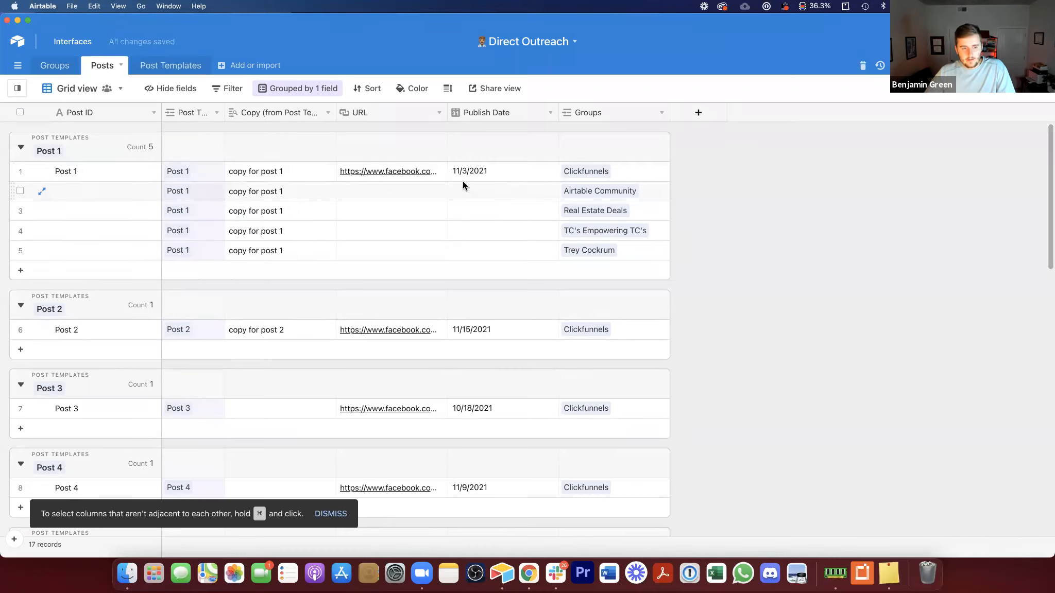
pyautogui.click(199, 171)
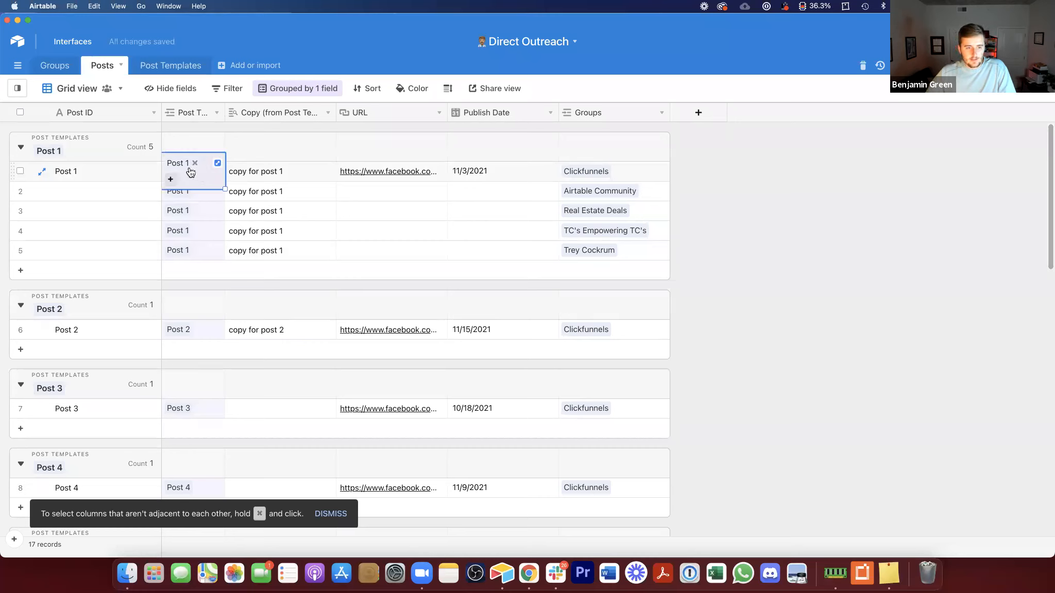
pyautogui.click(627, 171)
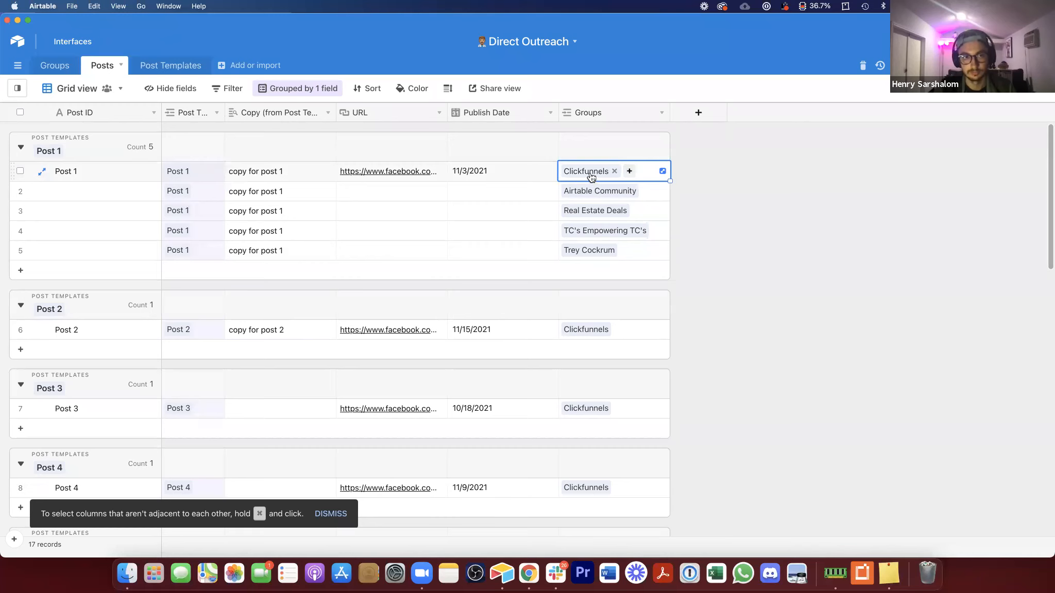
pyautogui.click(107, 111)
pyautogui.doubleClick(107, 111)
pyautogui.click(111, 210)
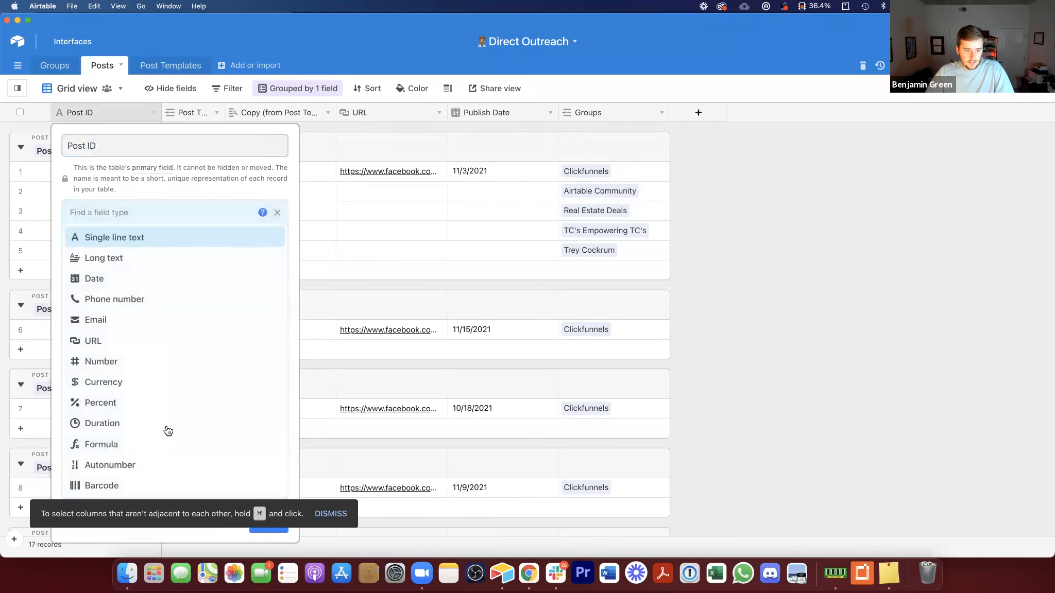
pyautogui.click(335, 514)
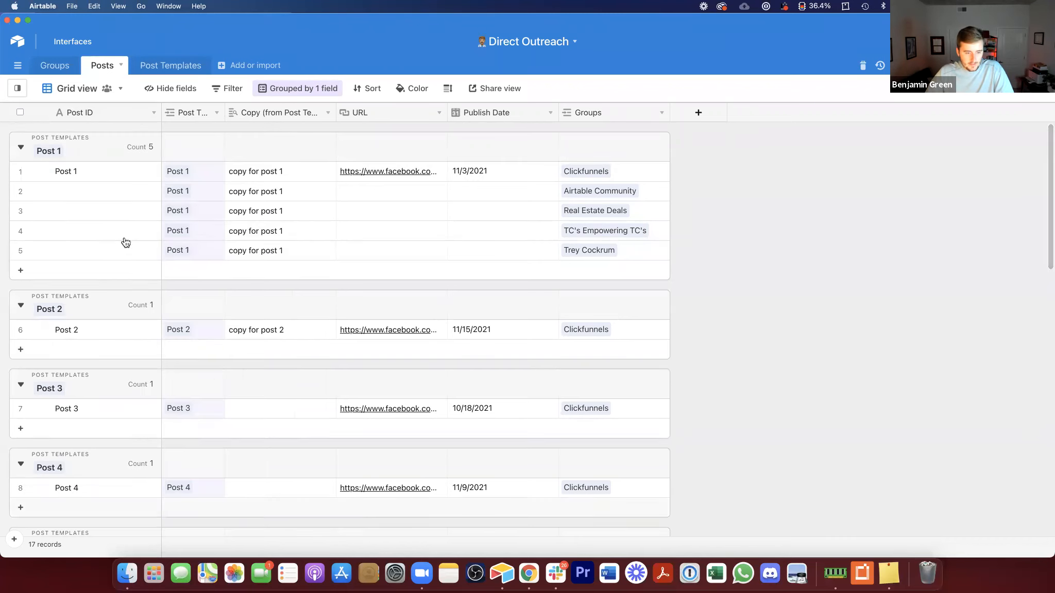
pyautogui.click(98, 105)
pyautogui.doubleClick(98, 105)
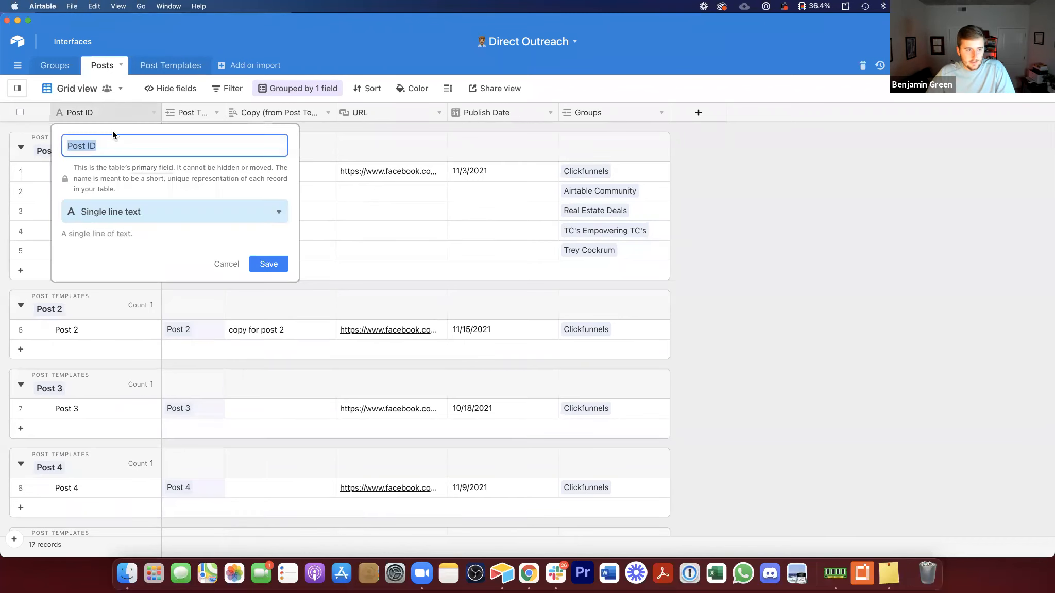
pyautogui.click(159, 211)
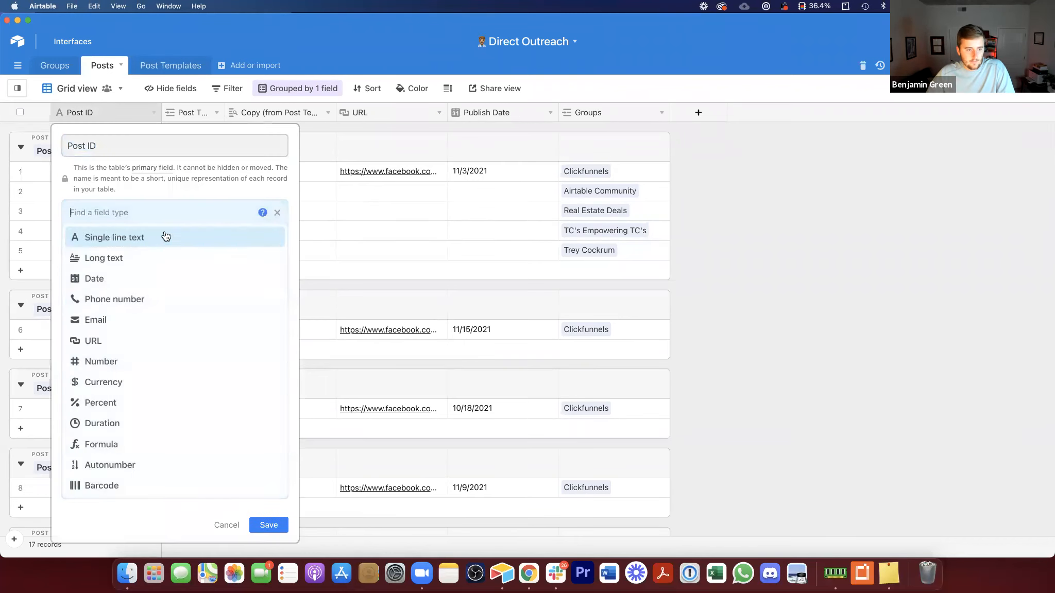
pyautogui.click(215, 524)
# Step: Inspect the settings of the Copy lookup and Post Templates link fields
pyautogui.doubleClick(253, 107)
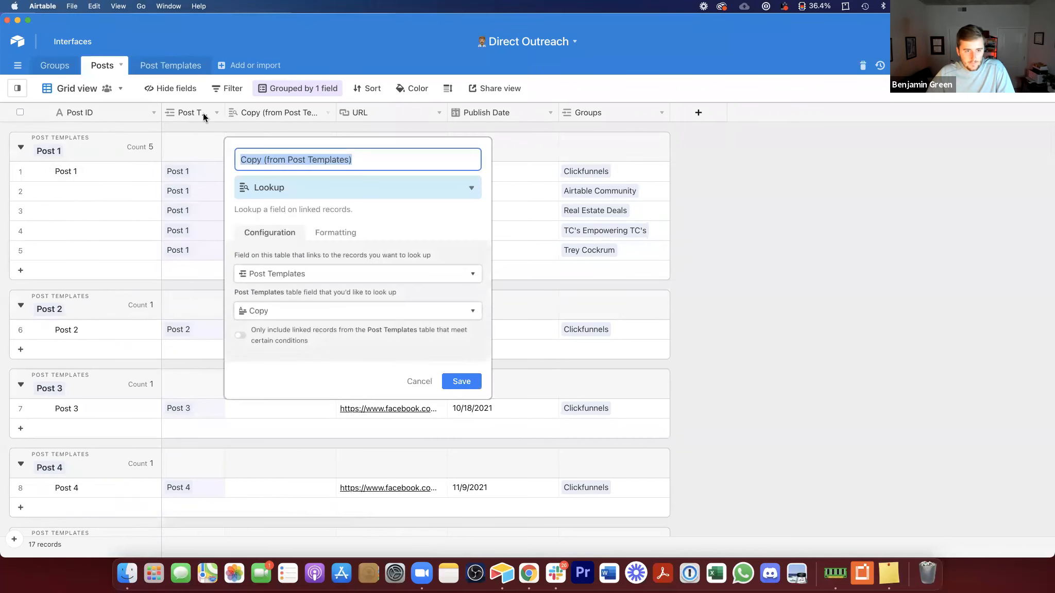
pyautogui.doubleClick(203, 112)
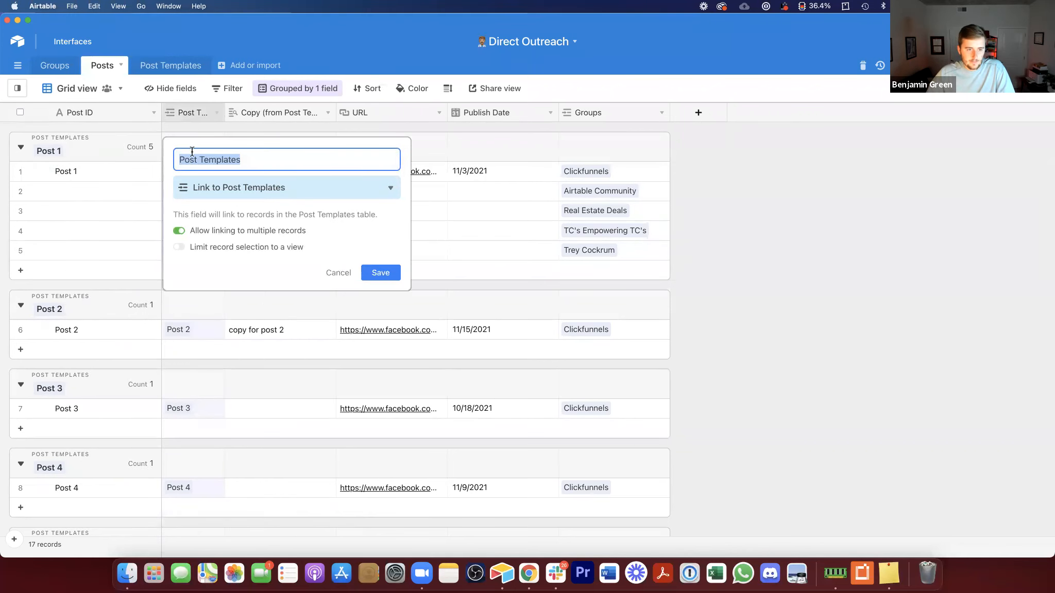
pyautogui.doubleClick(292, 110)
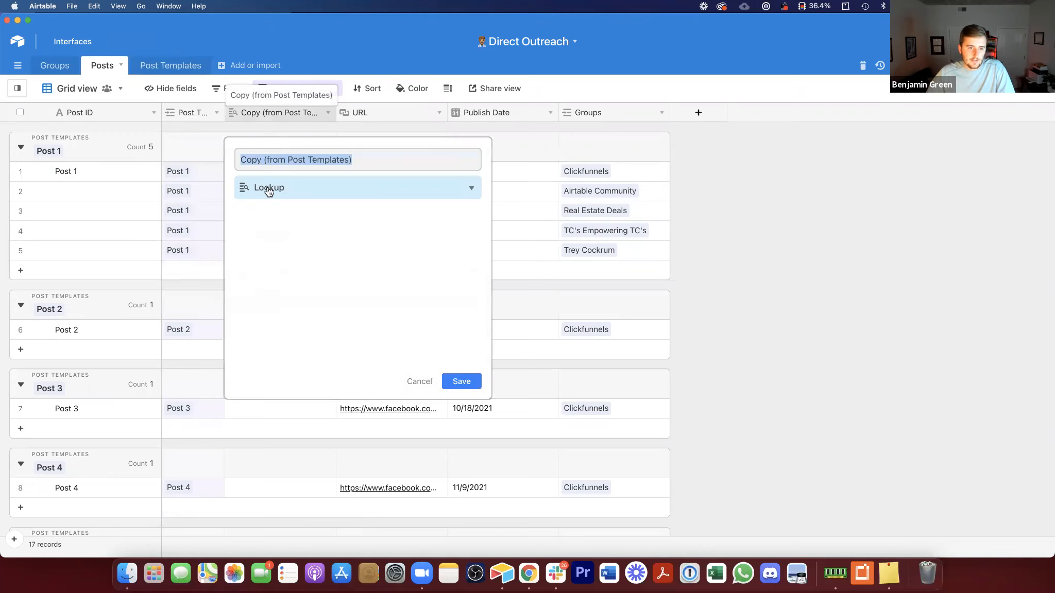
pyautogui.click(419, 110)
pyautogui.click(504, 112)
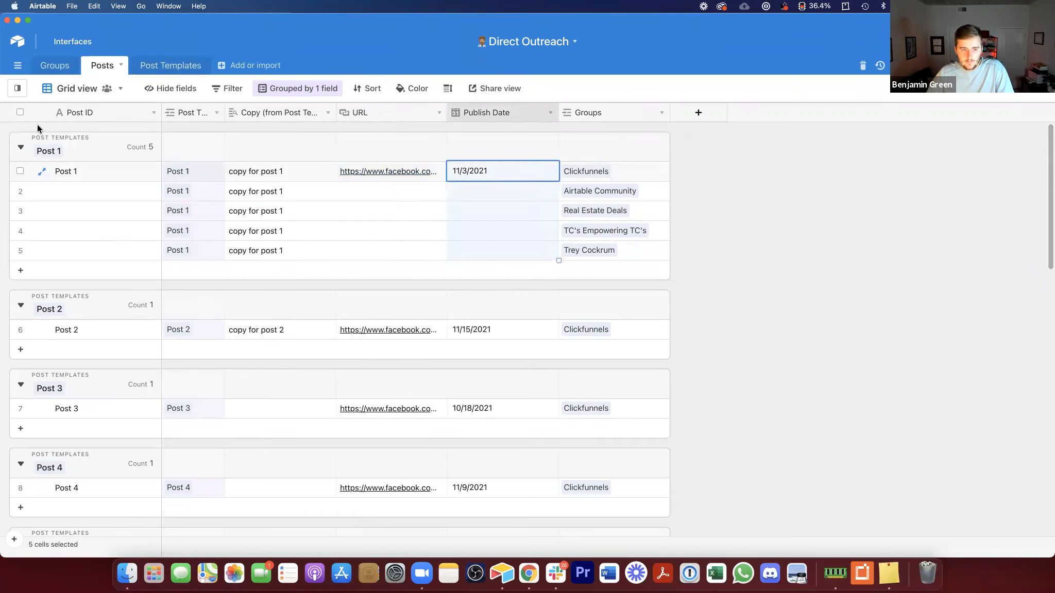
# Step: Change the Post ID field's type to Formula
pyautogui.click(120, 211)
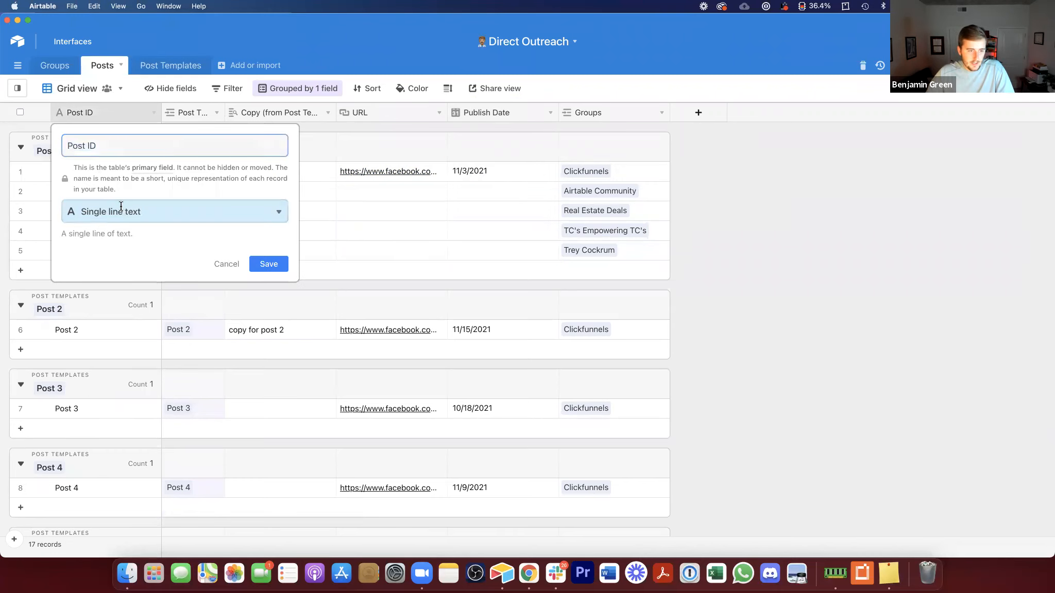
pyautogui.write('fo')
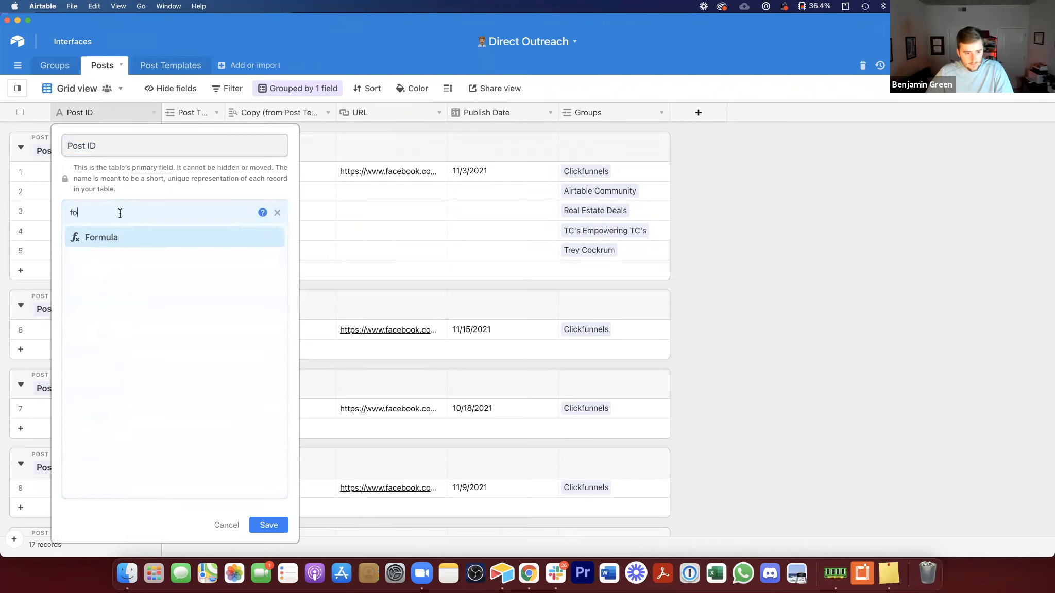
pyautogui.click(147, 243)
# Step: Enter the formula CONCATENATE({Post Templates}," | ",Groups) for Post ID and save the field
pyautogui.click(144, 286)
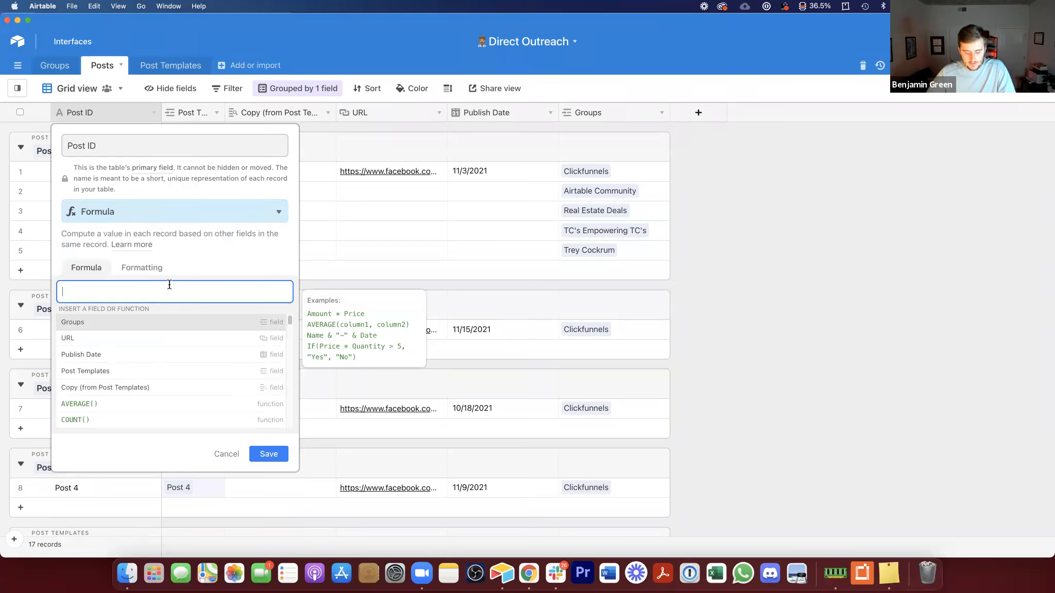
pyautogui.write('conca')
pyautogui.press('Return')
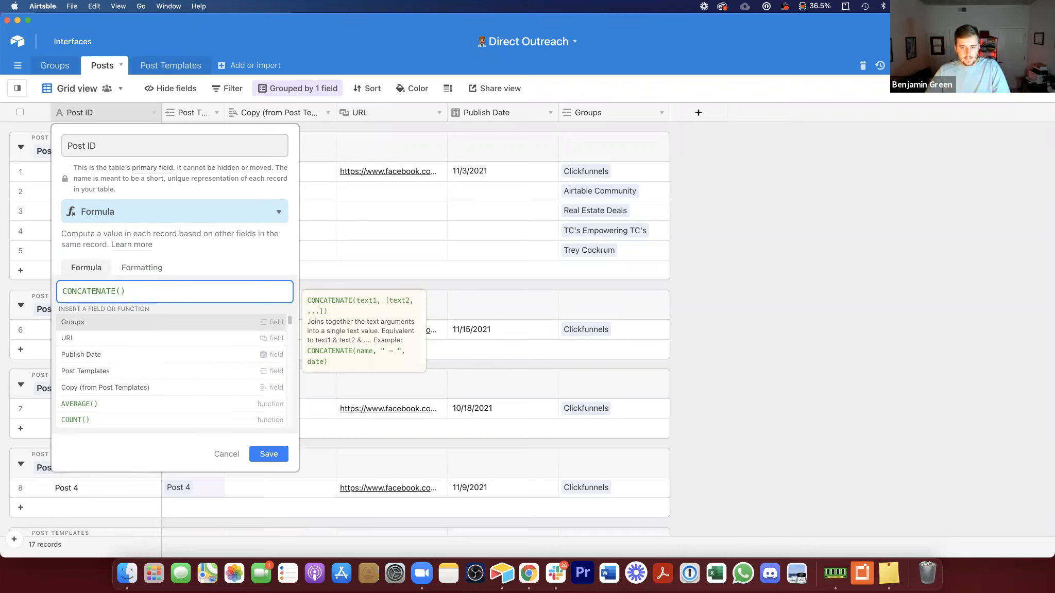
pyautogui.write('post')
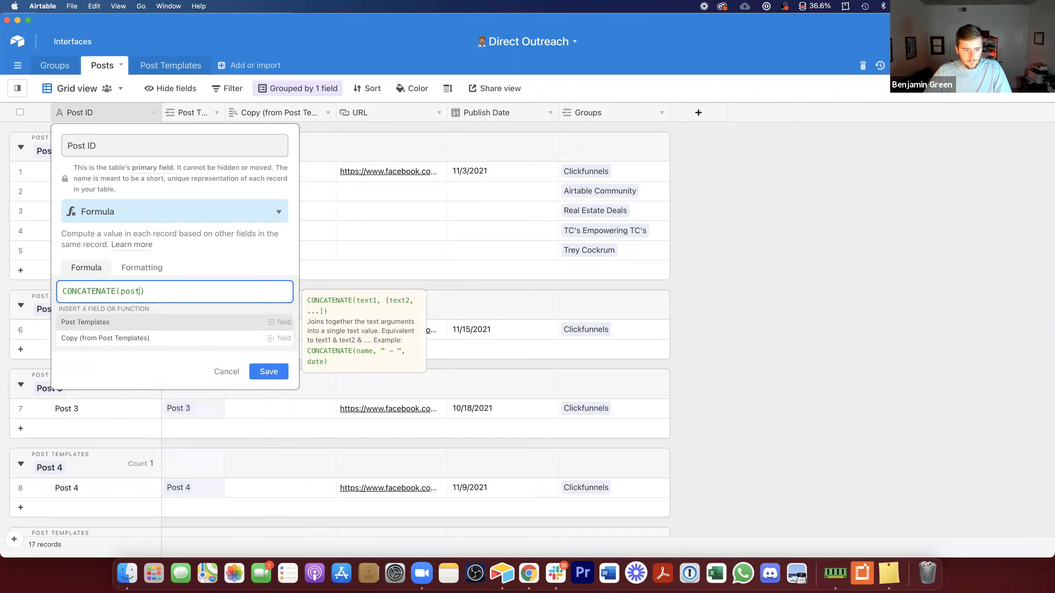
pyautogui.click(238, 323)
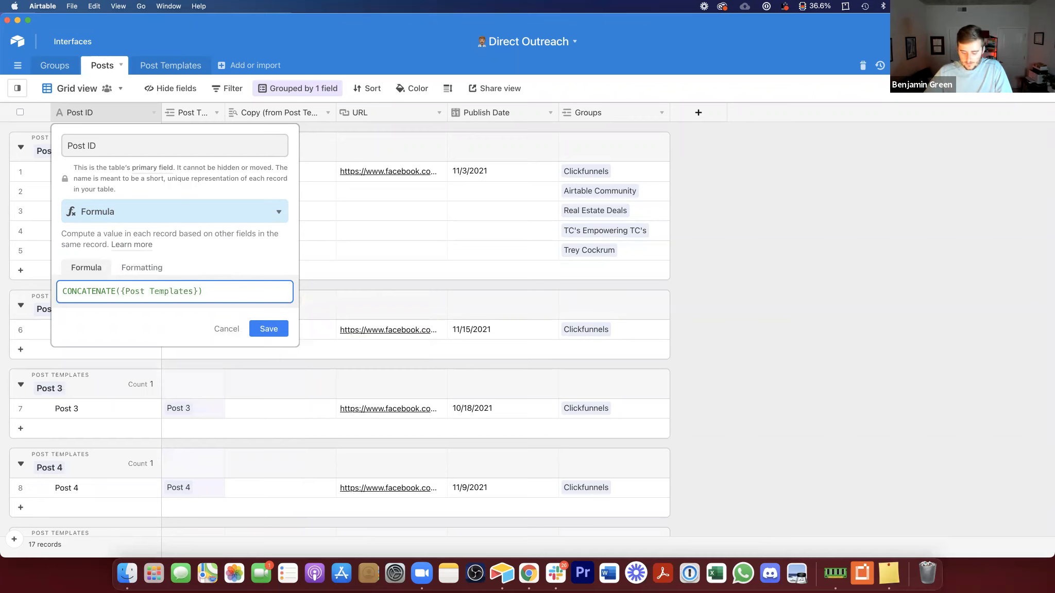
pyautogui.write('," ')
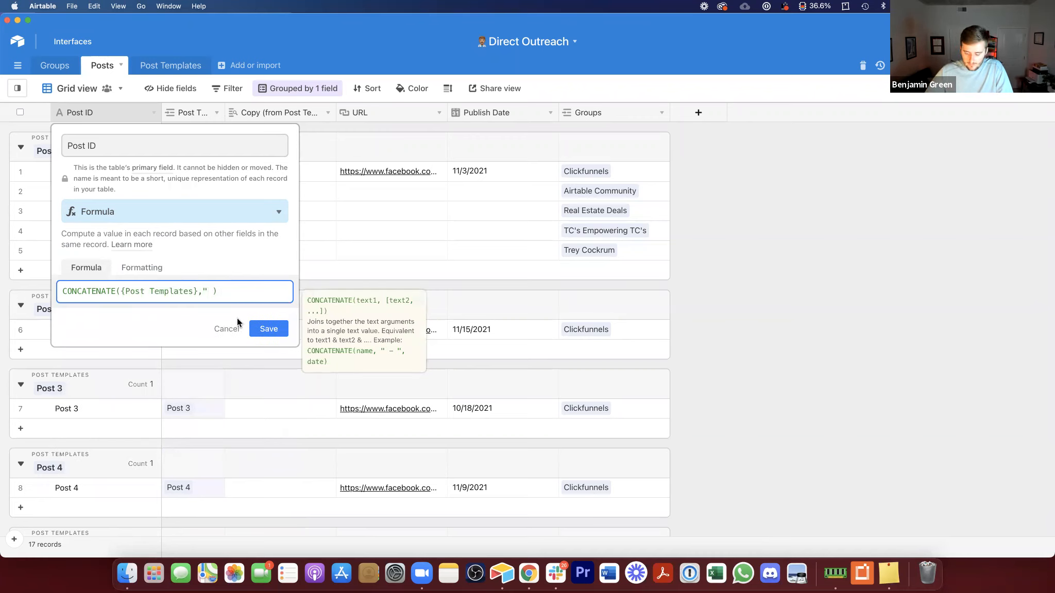
pyautogui.write('| ')
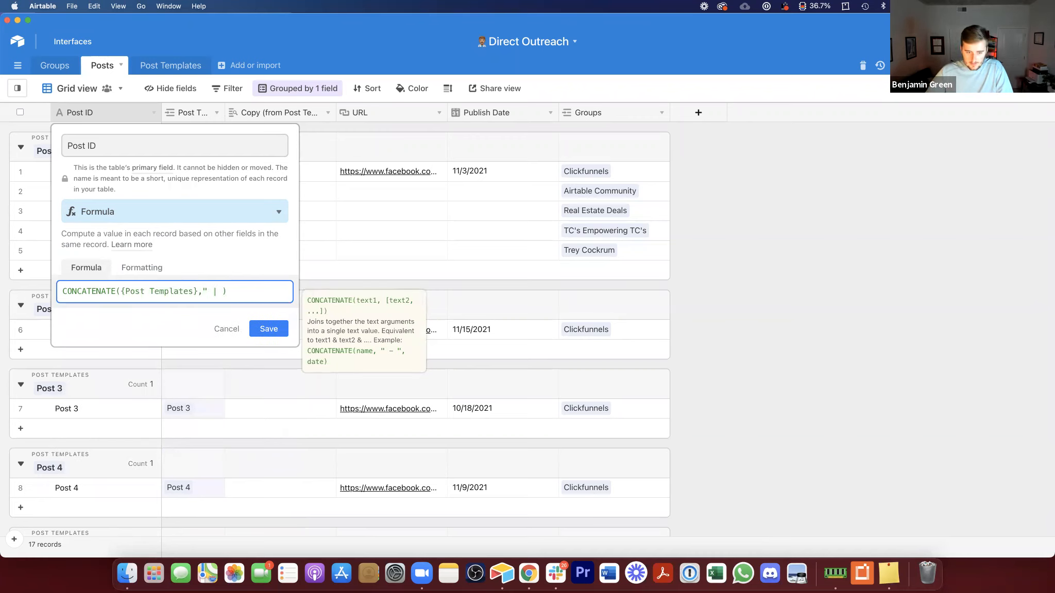
pyautogui.write('",gro')
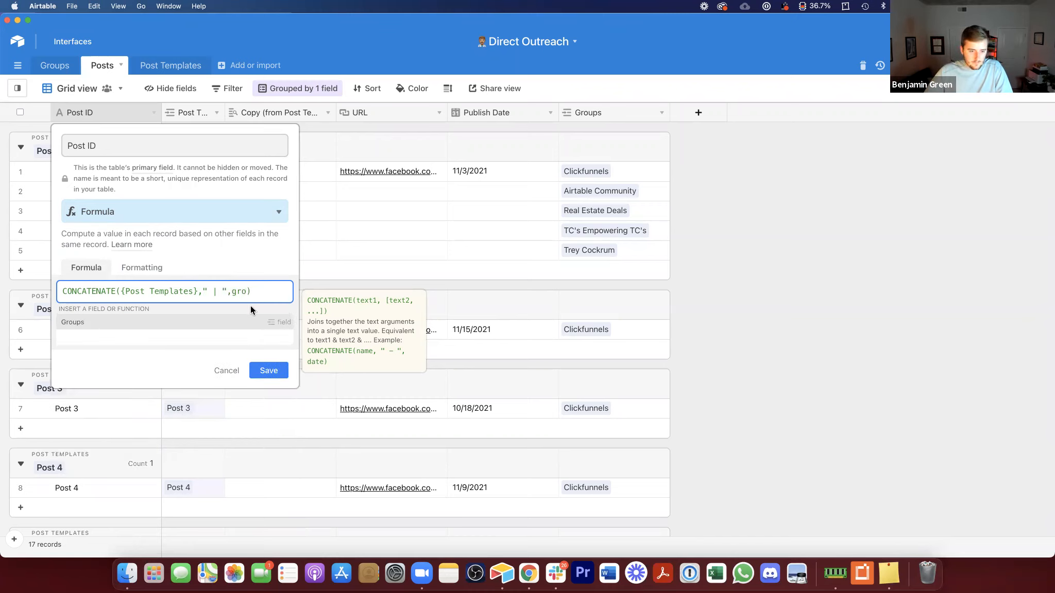
pyautogui.click(252, 322)
pyautogui.click(265, 335)
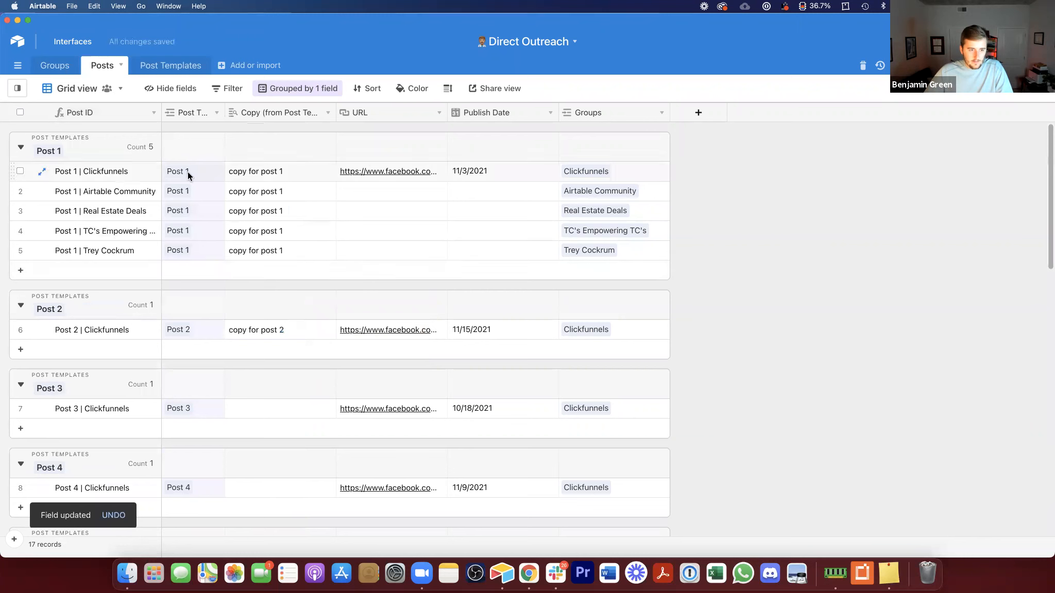
# Step: Widen the Post ID column so the full generated IDs show
pyautogui.moveTo(163, 110); pyautogui.dragTo(213, 110)
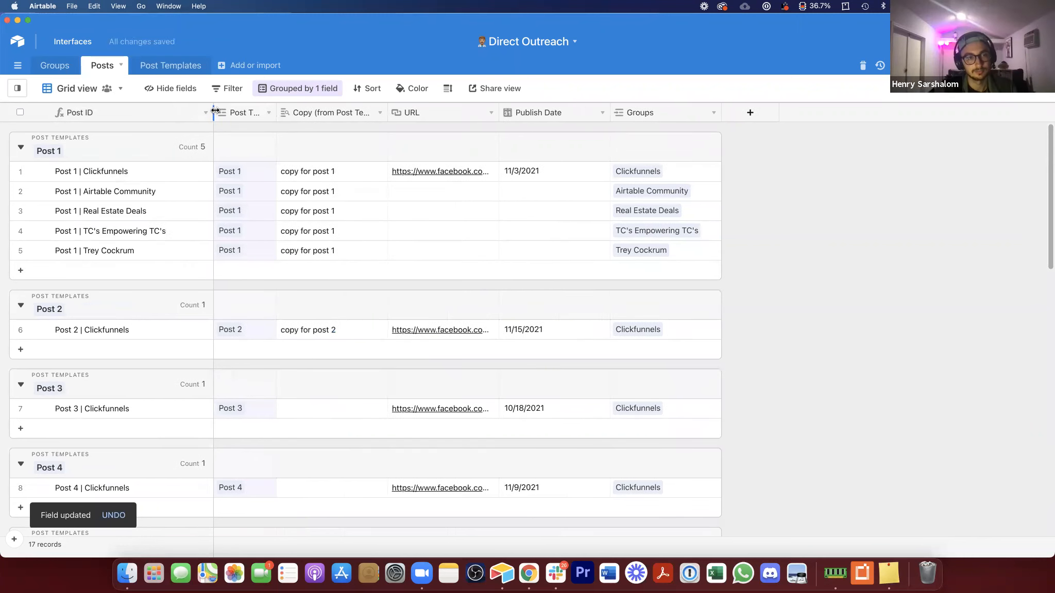
pyautogui.click(139, 179)
pyautogui.click(165, 195)
pyautogui.click(157, 227)
pyautogui.click(164, 175)
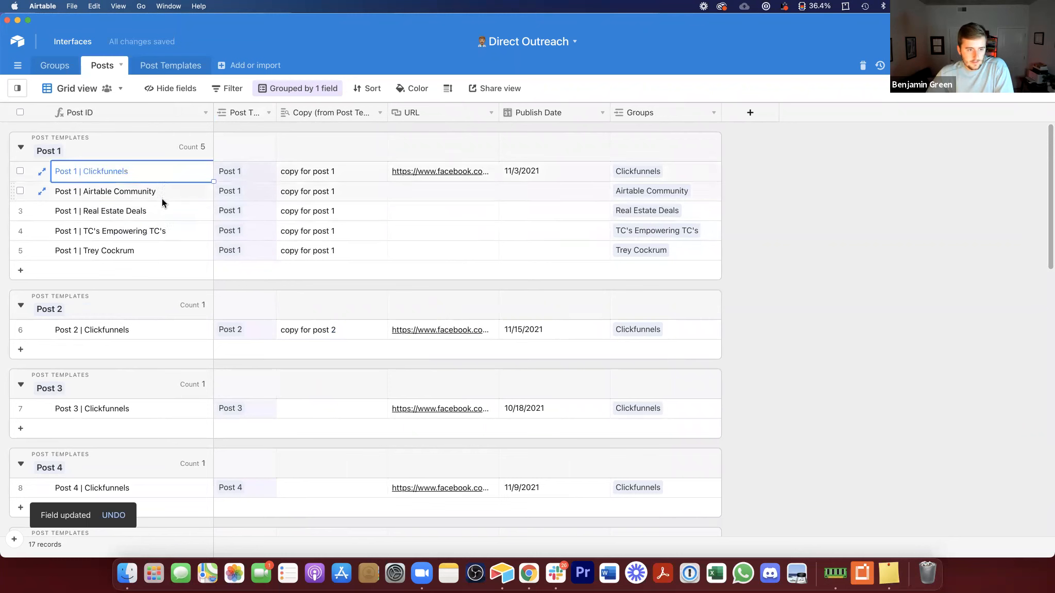
pyautogui.click(142, 196)
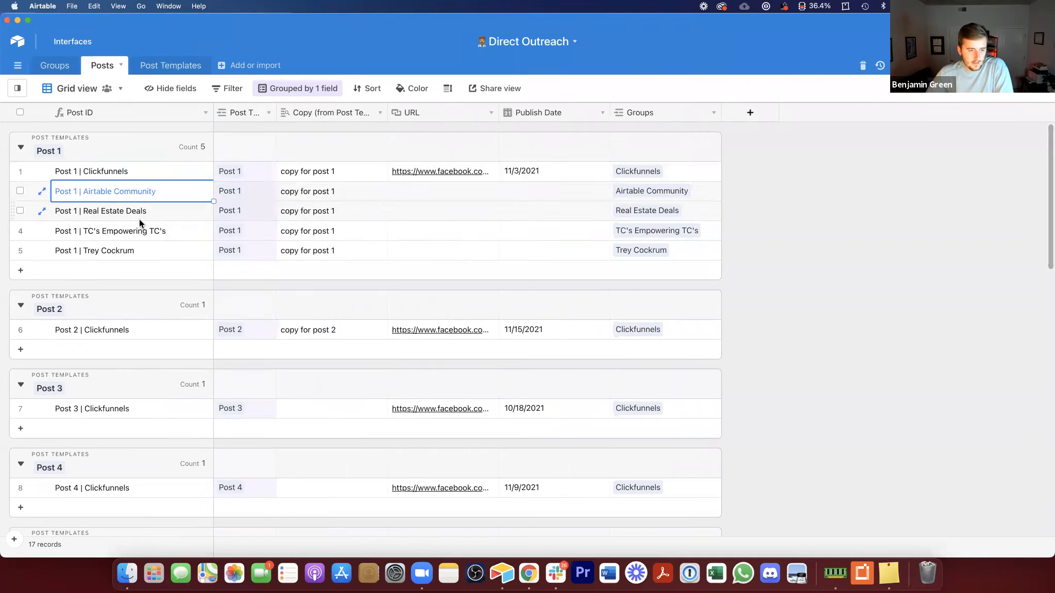
pyautogui.click(142, 213)
# Step: Set publish dates of 11/26/2021 for Post 1 | Airtable Community and 12/2/2021 for Post 1 | Real Estate Deals
pyautogui.click(567, 196)
pyautogui.click(567, 195)
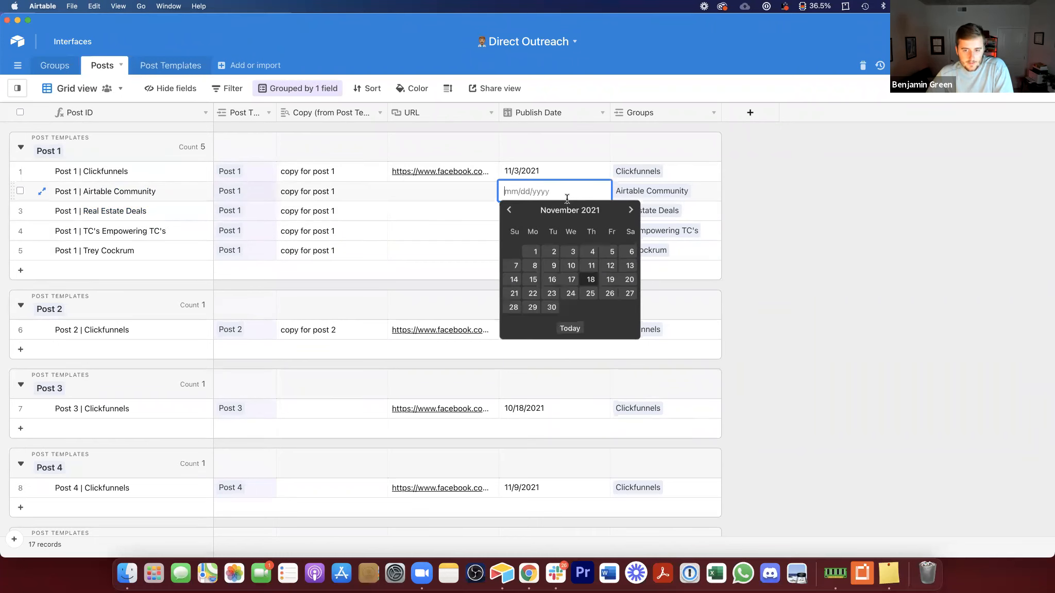
pyautogui.click(608, 296)
pyautogui.doubleClick(532, 210)
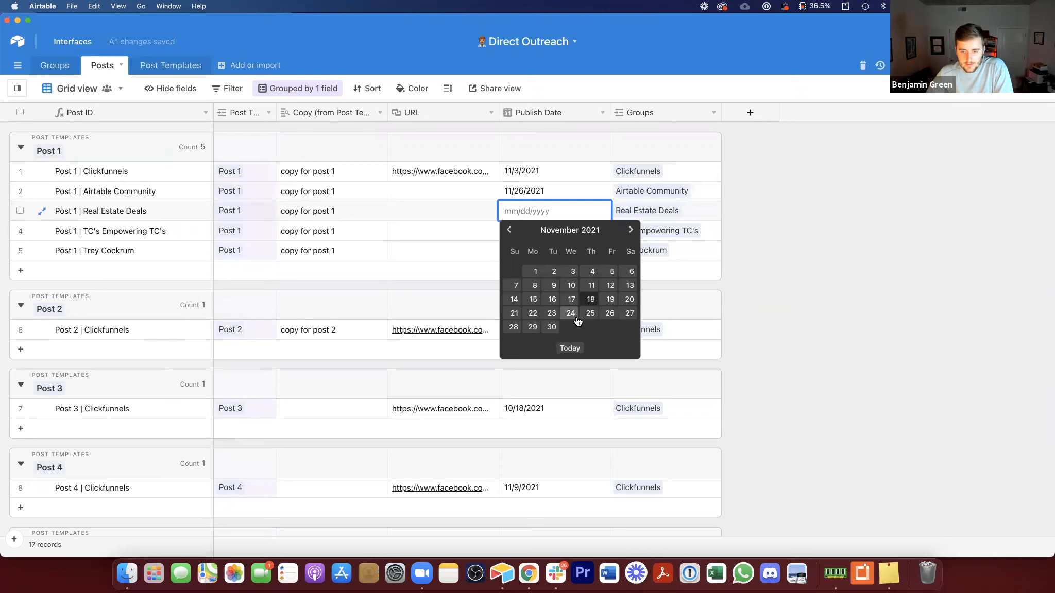
pyautogui.click(631, 230)
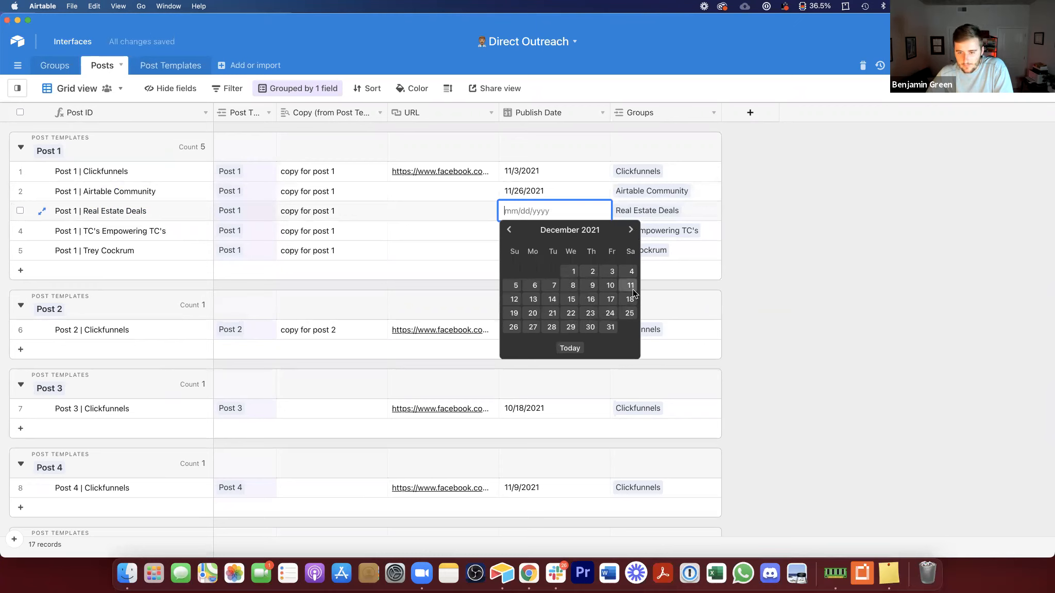
pyautogui.click(592, 272)
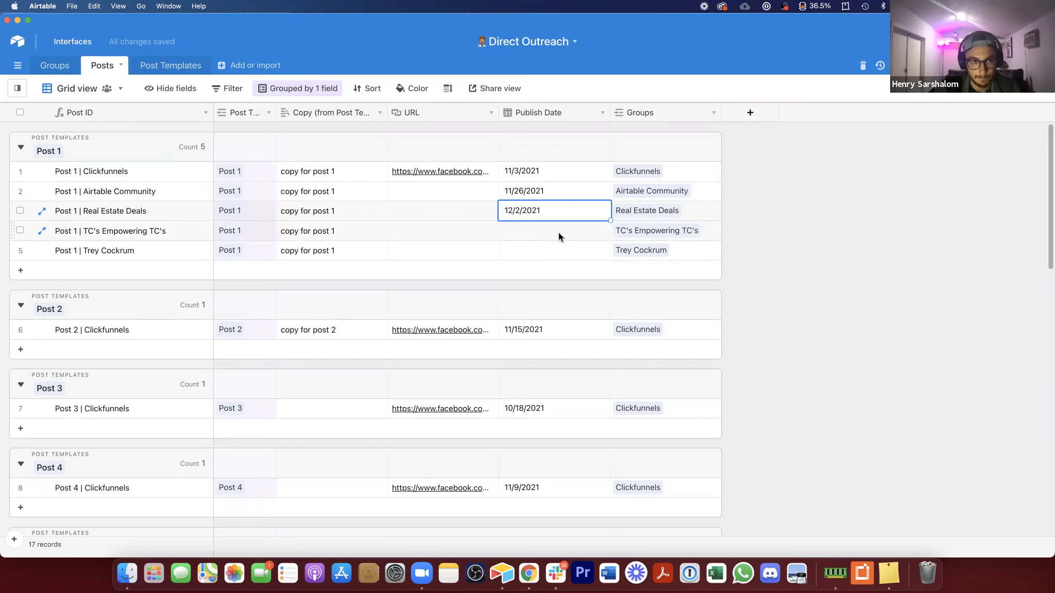
# Step: Copy the five Post 1 group links and paste them into the Post 2 group to create a post per group
pyautogui.click(421, 192)
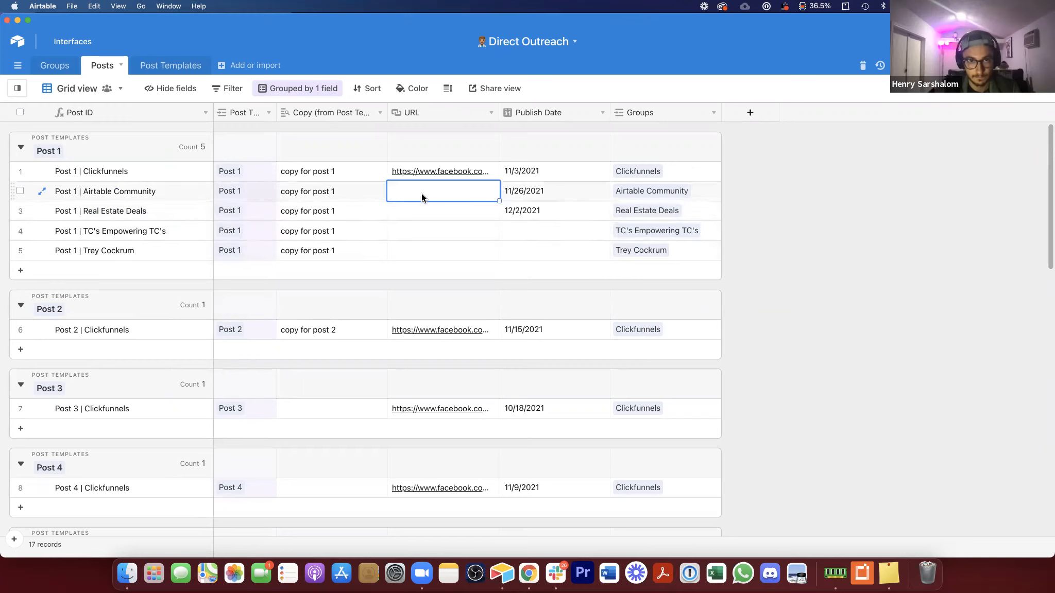
pyautogui.moveTo(409, 201); pyautogui.dragTo(418, 250)
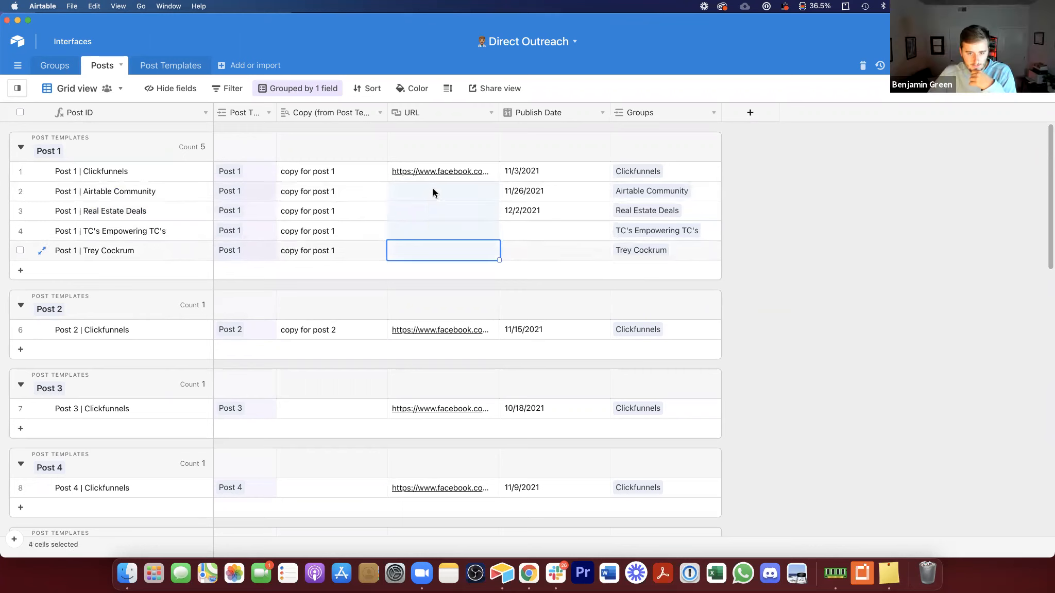
pyautogui.moveTo(551, 190); pyautogui.dragTo(553, 212)
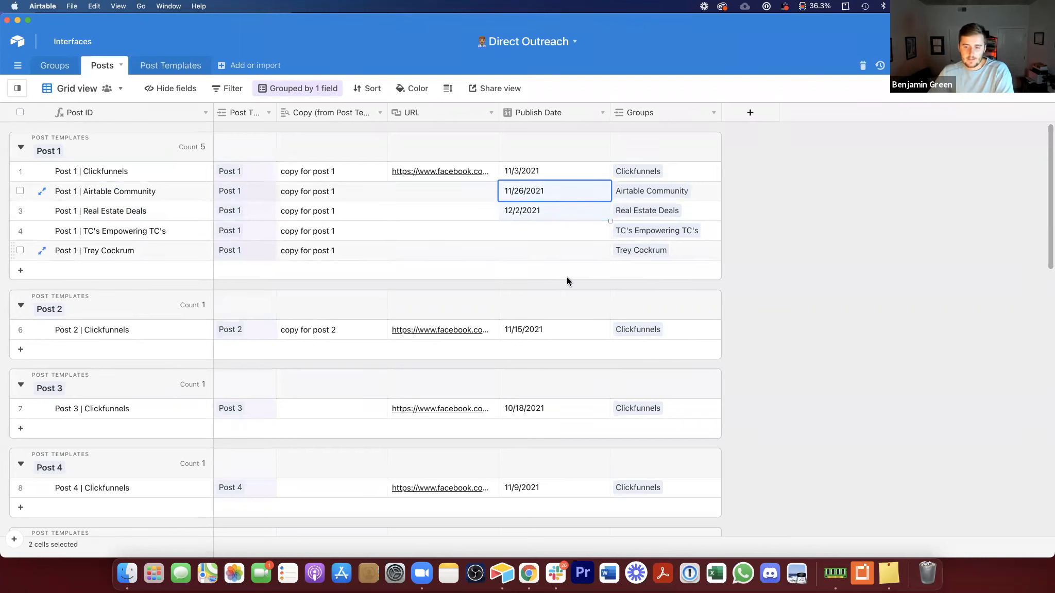
pyautogui.moveTo(643, 172); pyautogui.dragTo(651, 247)
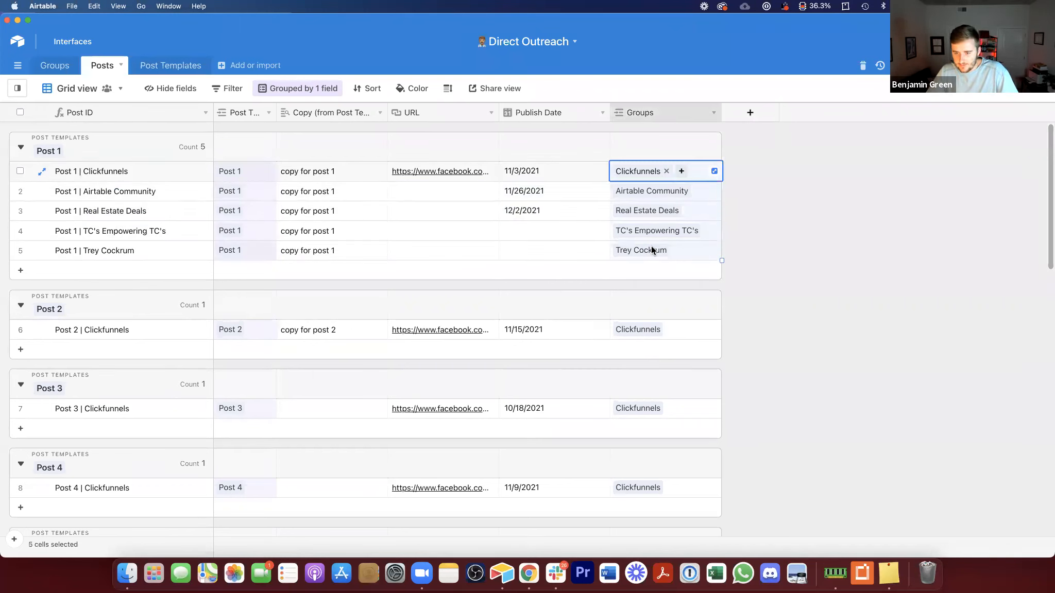
pyautogui.press('super+c')
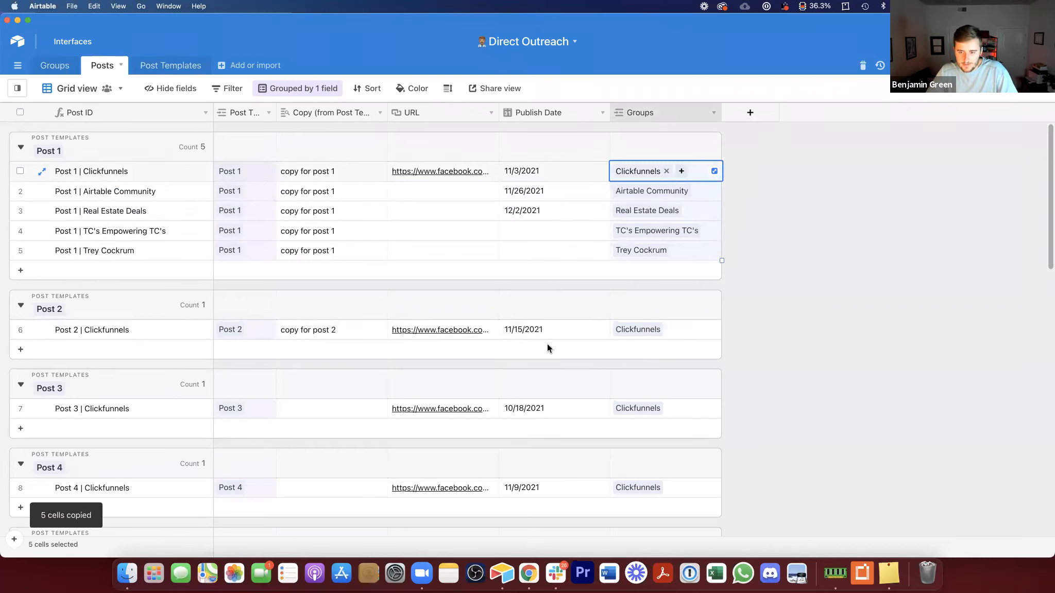
pyautogui.click(646, 331)
pyautogui.press('super+v')
pyautogui.click(640, 336)
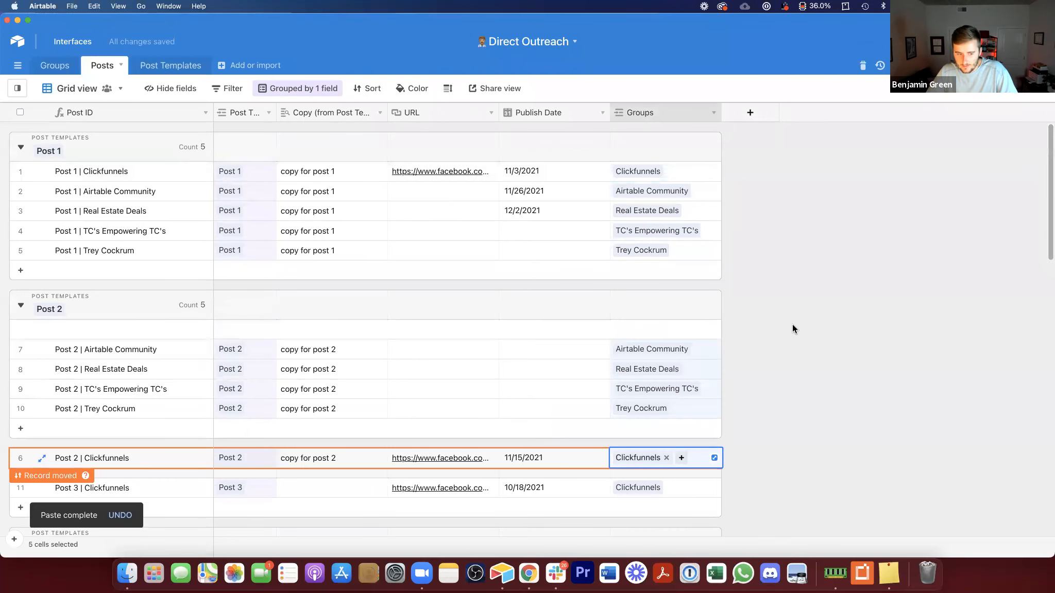
# Step: Paste the copied group links into the Post 3 group to create a post for each group
pyautogui.scroll(-1, 669, 319)
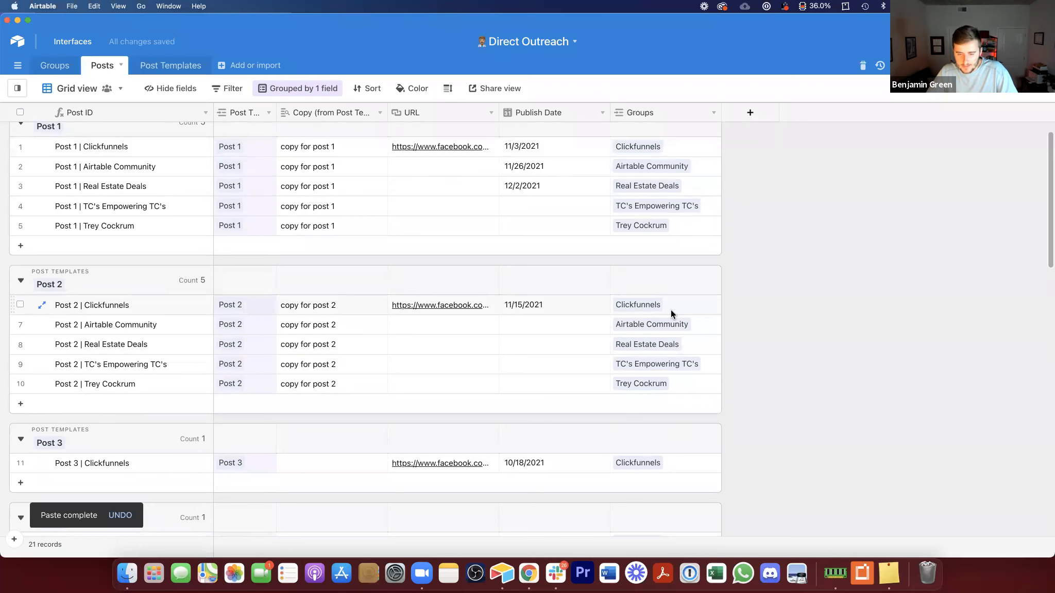
pyautogui.moveTo(149, 305); pyautogui.dragTo(145, 383)
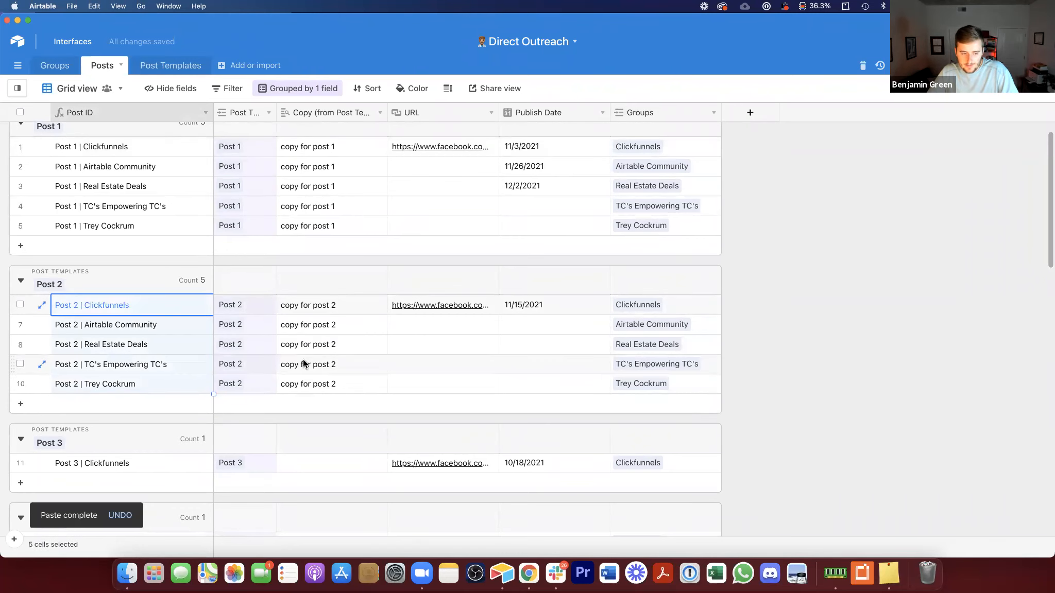
pyautogui.scroll(-4, 334, 361)
pyautogui.click(675, 359)
pyautogui.press('super+v')
pyautogui.click(624, 337)
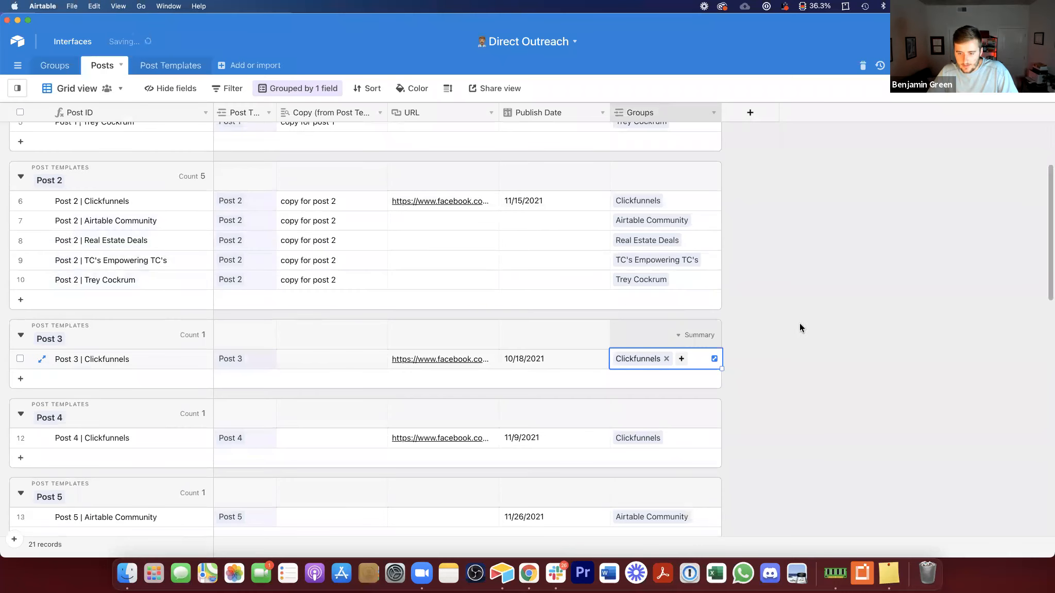
pyautogui.scroll(5, 798, 323)
pyautogui.moveTo(679, 175); pyautogui.dragTo(678, 253)
pyautogui.press('super+c')
pyautogui.scroll(-5, 822, 301)
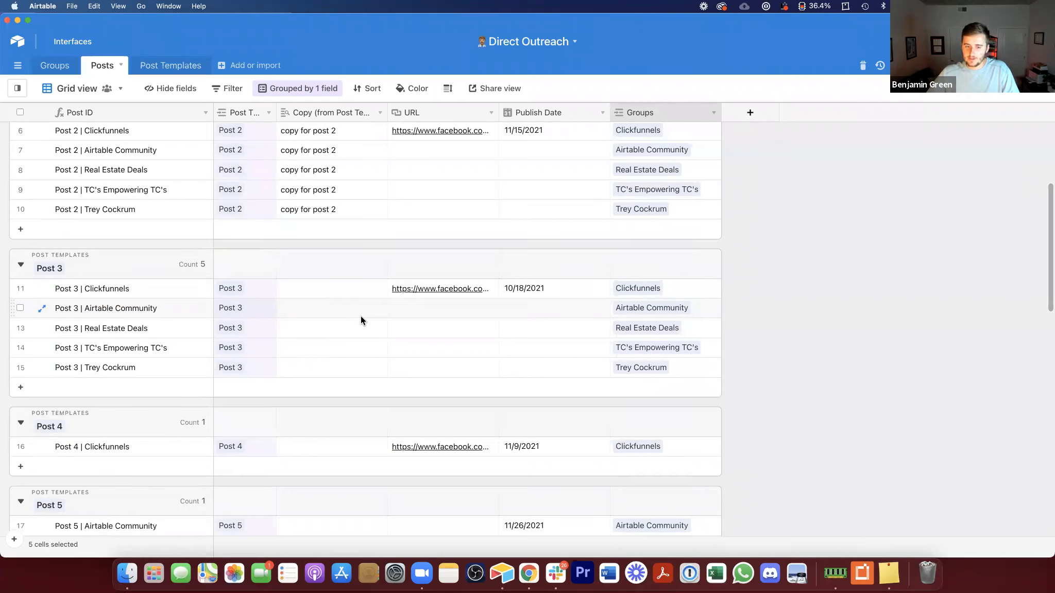
pyautogui.click(379, 297)
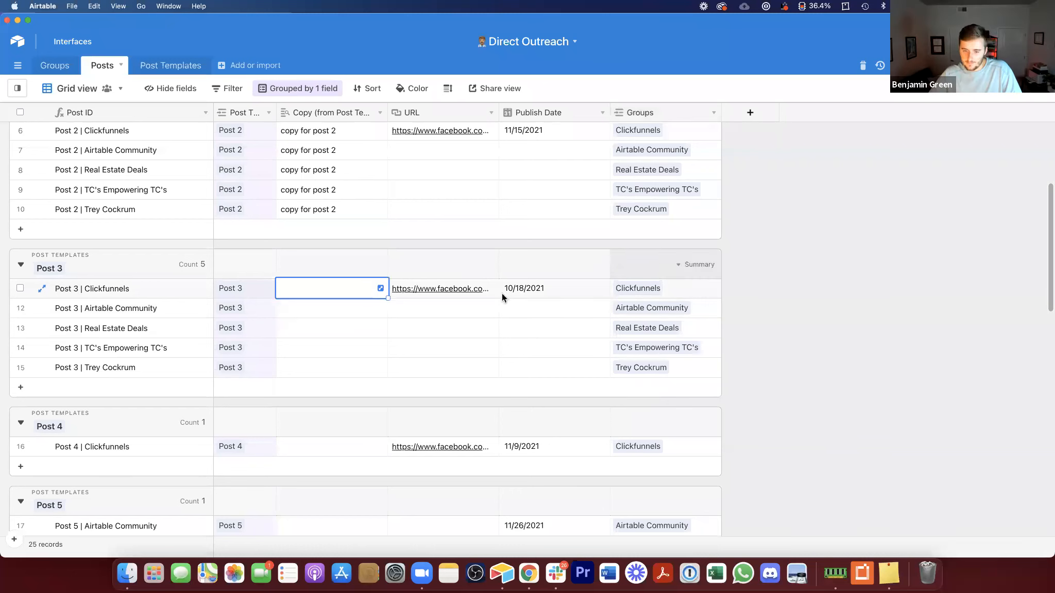
pyautogui.scroll(2, 562, 302)
pyautogui.scroll(2, 562, 294)
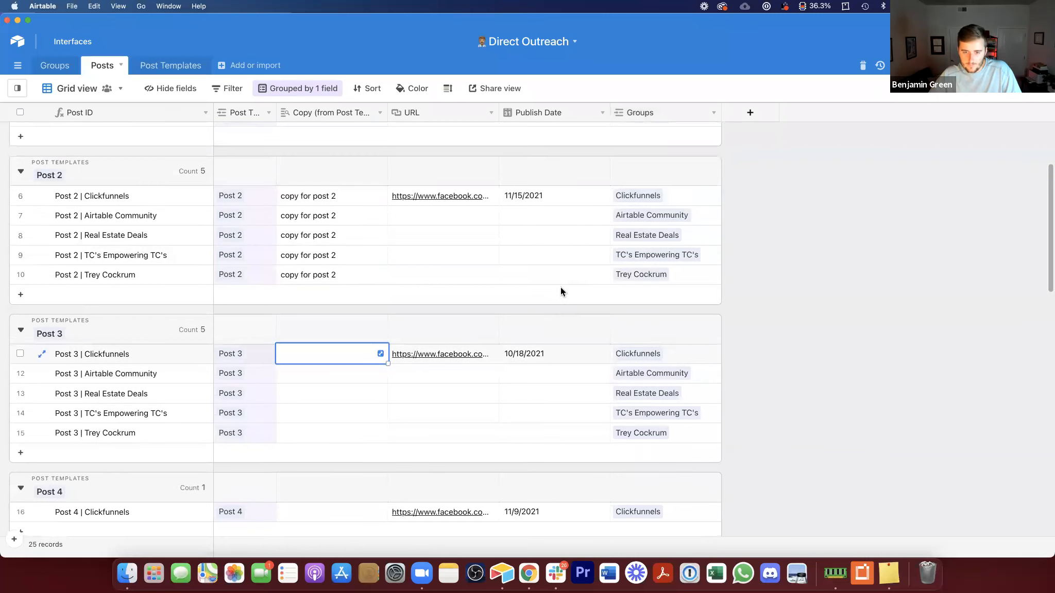
pyautogui.scroll(7, 545, 213)
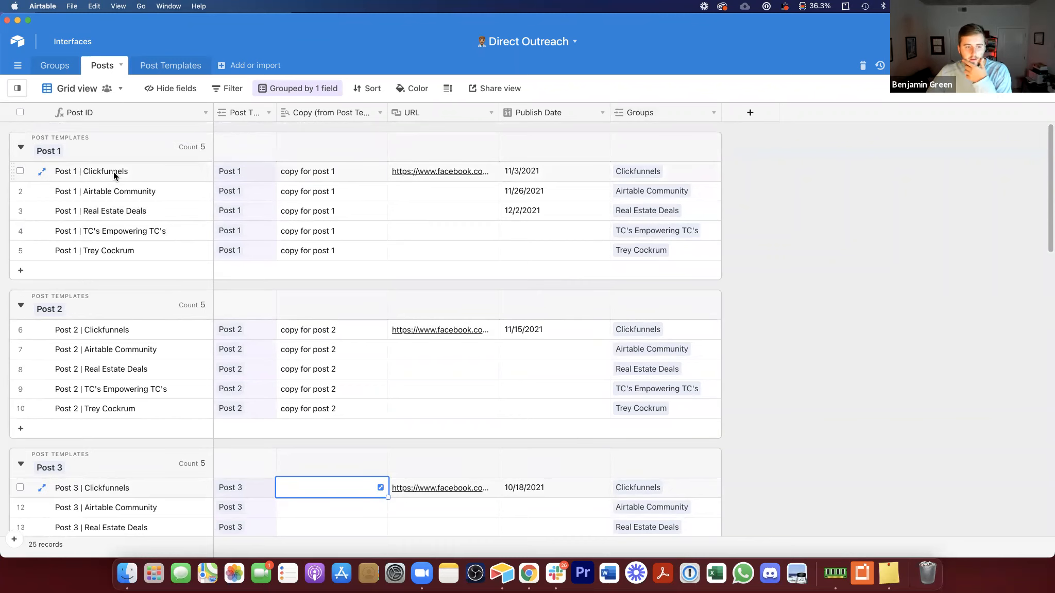
pyautogui.click(17, 88)
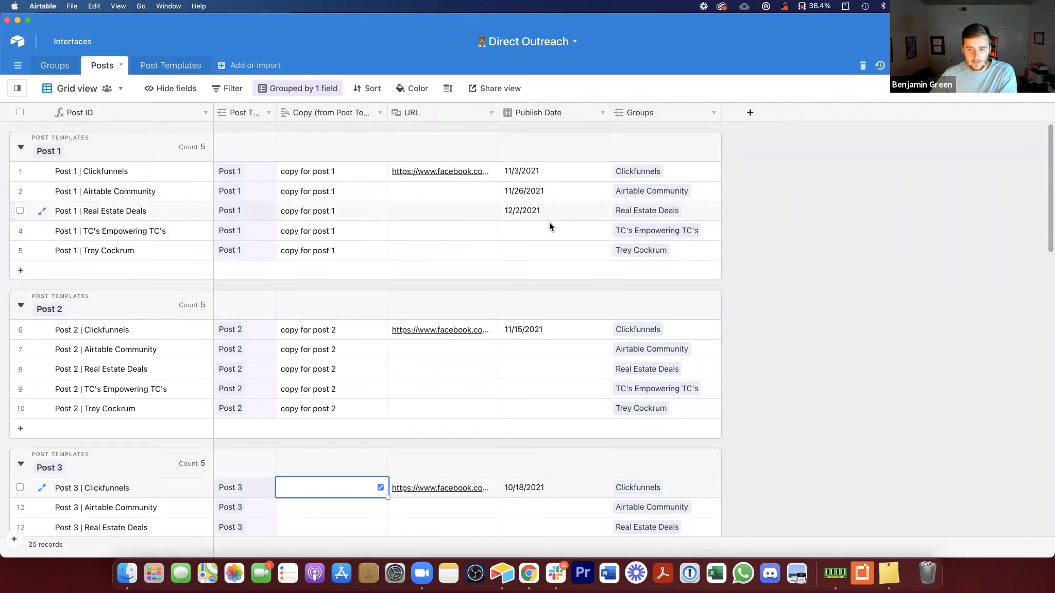
# Step: In the Groups table, restrict the Most Recent Post rollup to linked posts whose URL is not empty
pyautogui.click(61, 66)
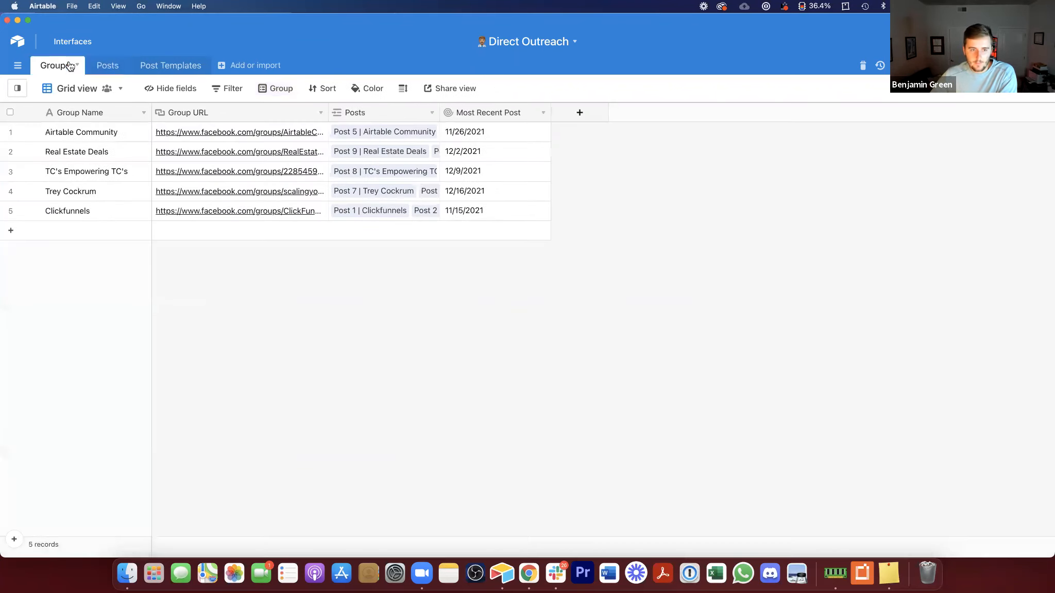
pyautogui.click(514, 135)
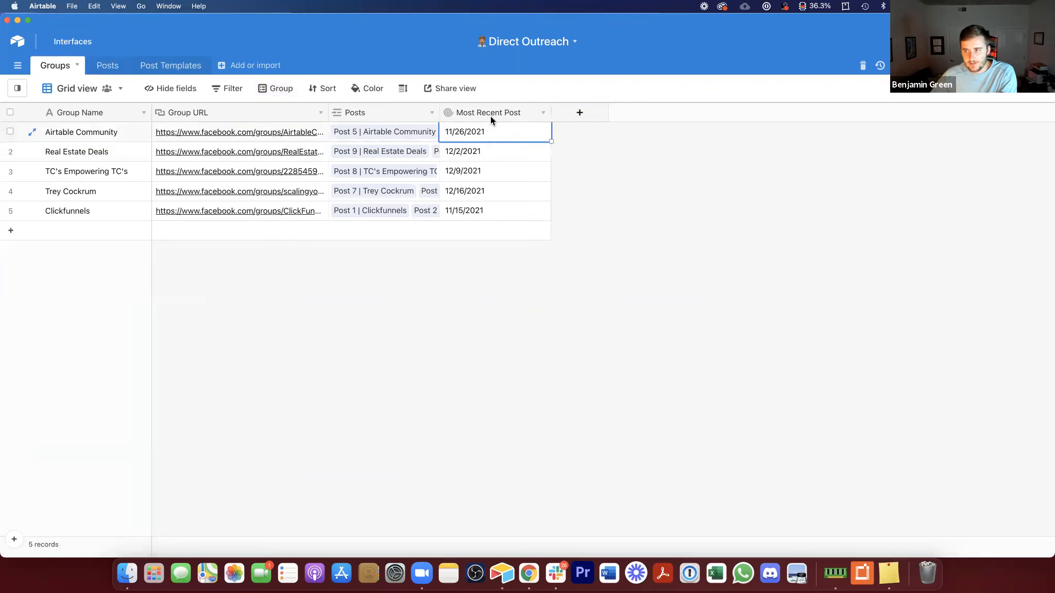
pyautogui.click(493, 187)
pyautogui.moveTo(493, 208); pyautogui.dragTo(494, 125)
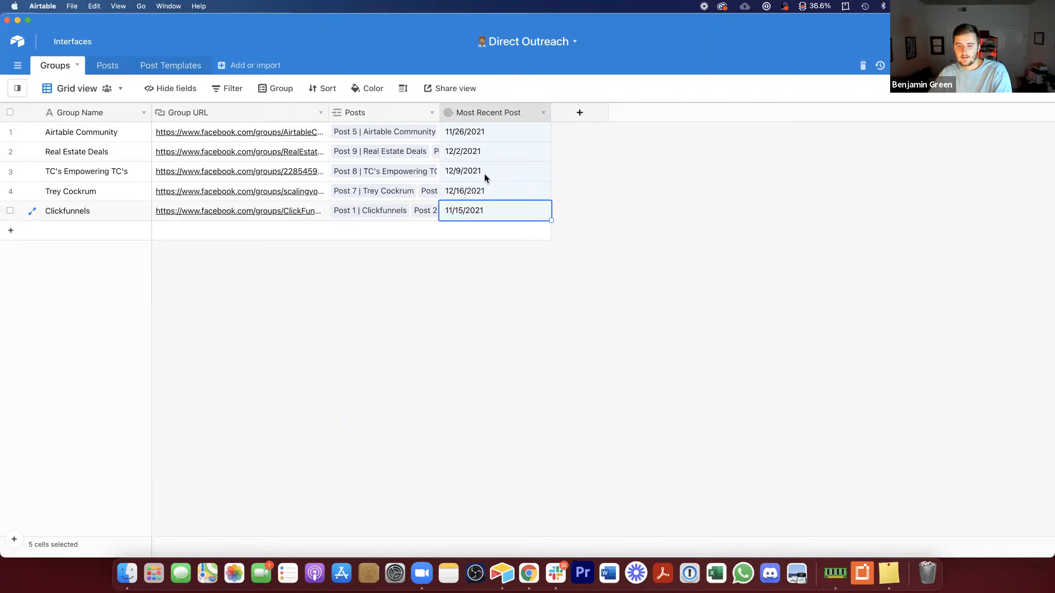
pyautogui.doubleClick(493, 112)
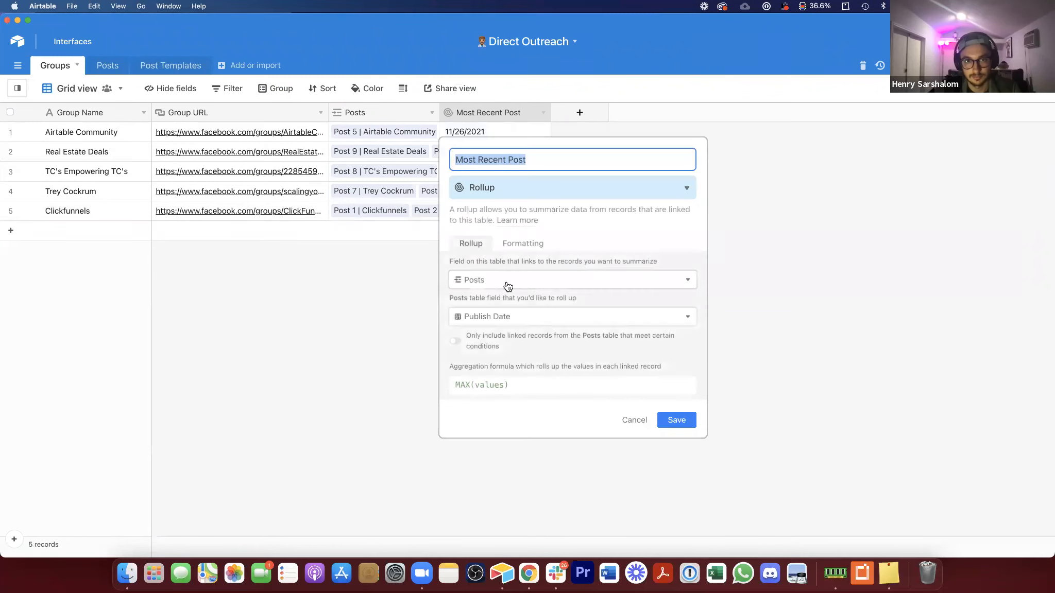
pyautogui.click(458, 341)
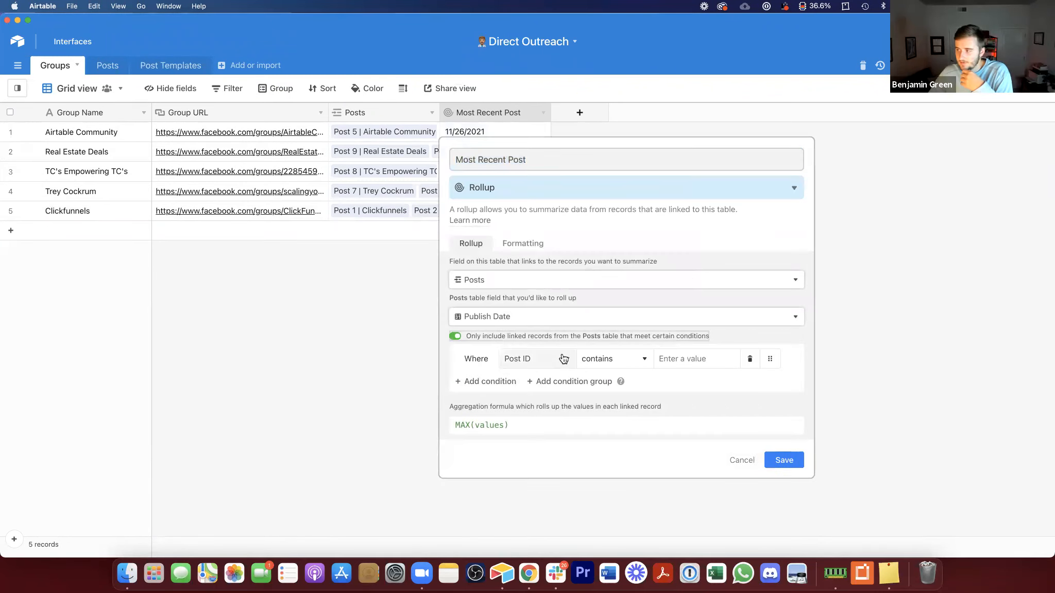
pyautogui.click(564, 358)
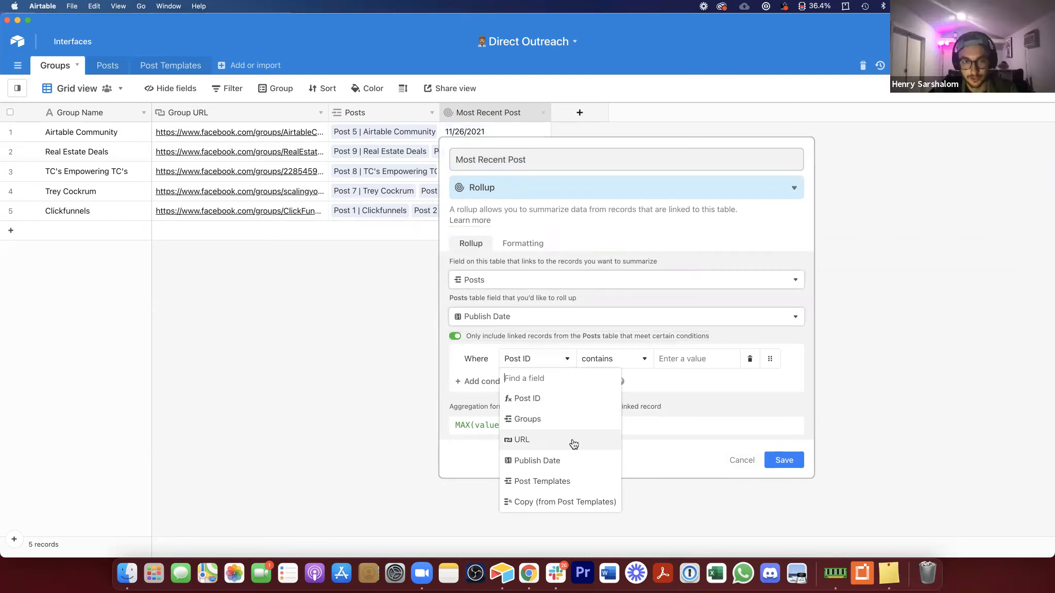
pyautogui.click(531, 440)
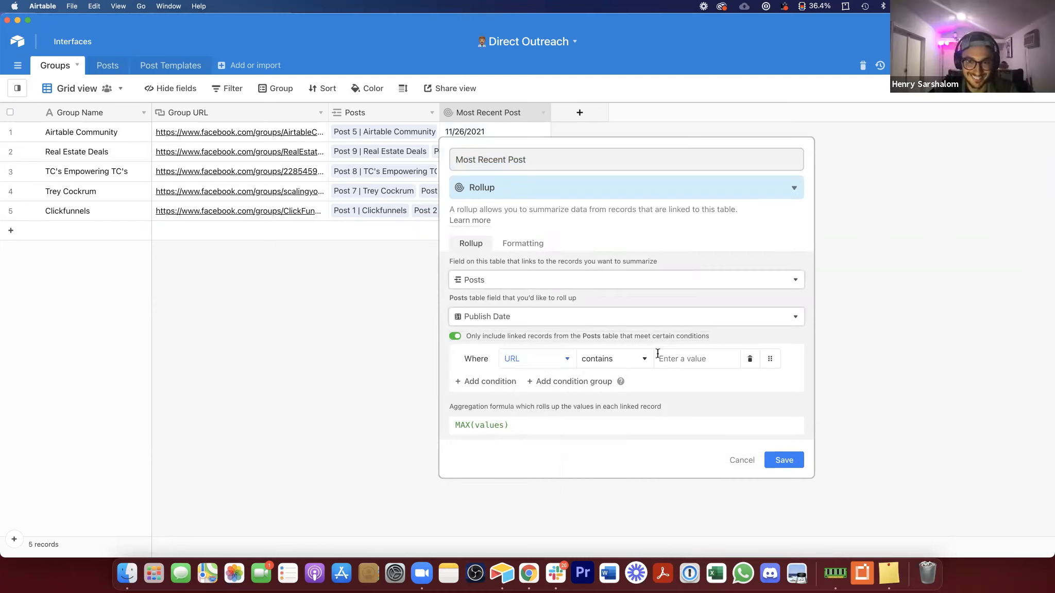
pyautogui.click(600, 365)
pyautogui.click(617, 501)
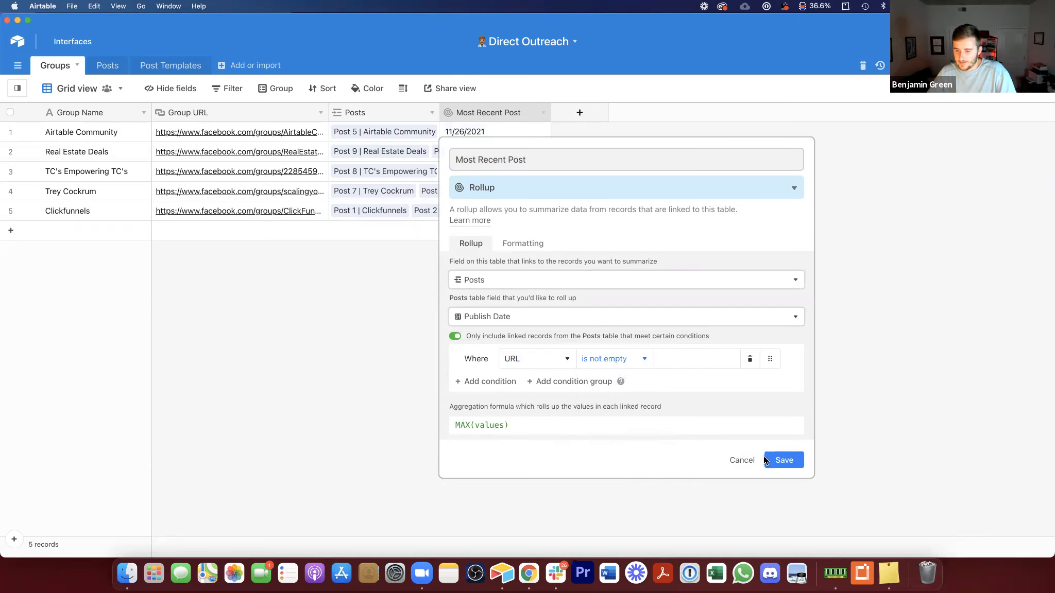
pyautogui.click(782, 461)
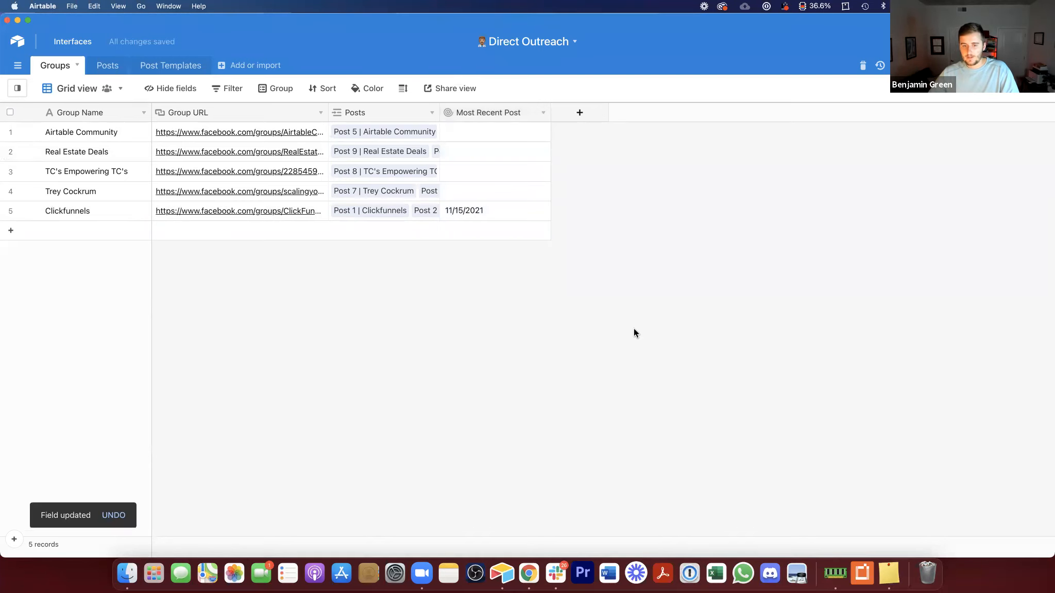
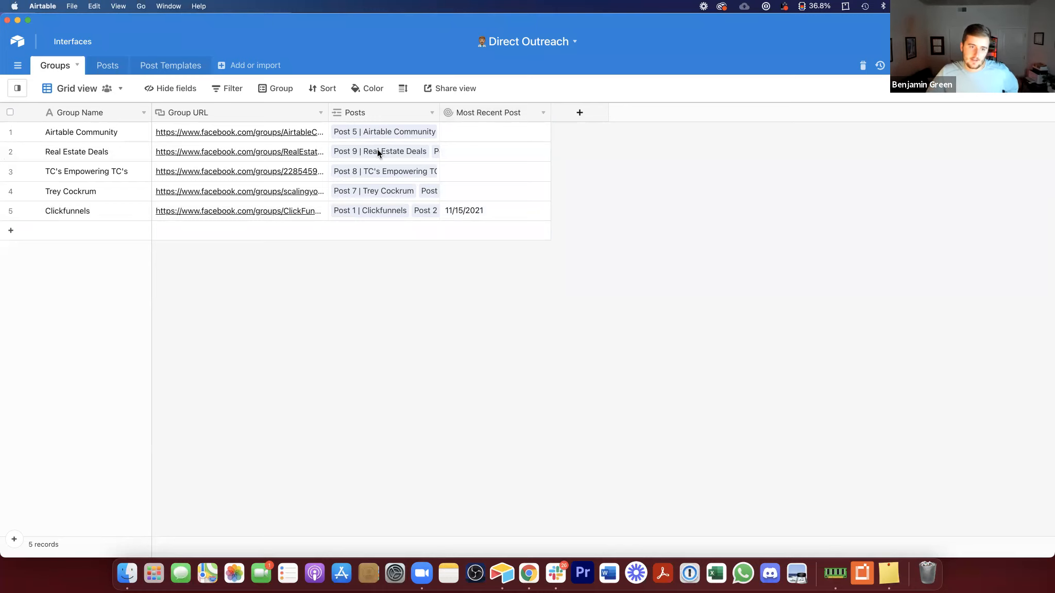
# Step: Change the Most Recent Post rollup's condition to include only posts whose Publish Date is before tomorrow, and save
pyautogui.click(117, 68)
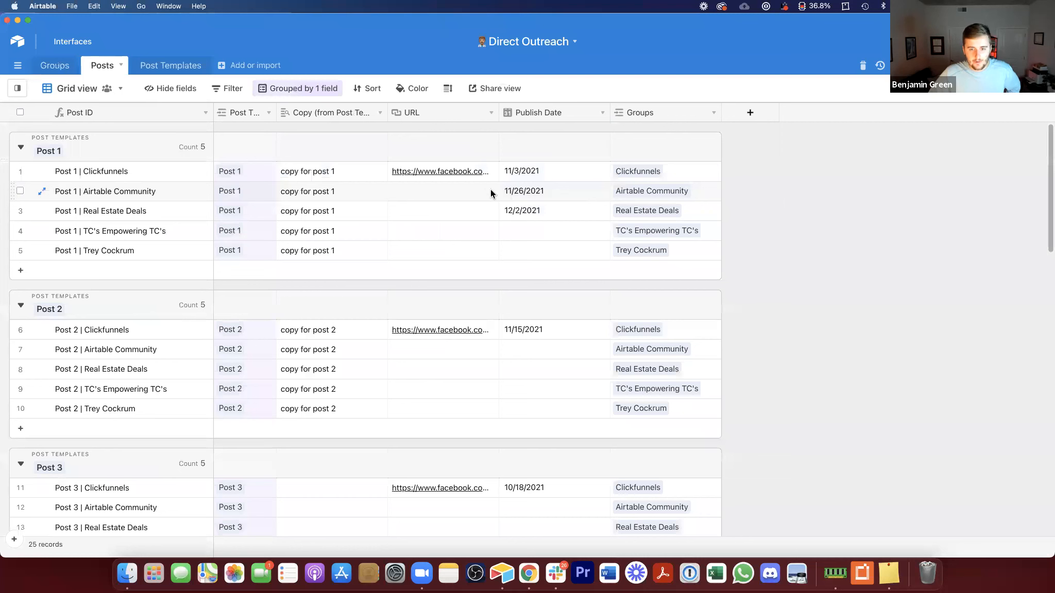
pyautogui.click(487, 189)
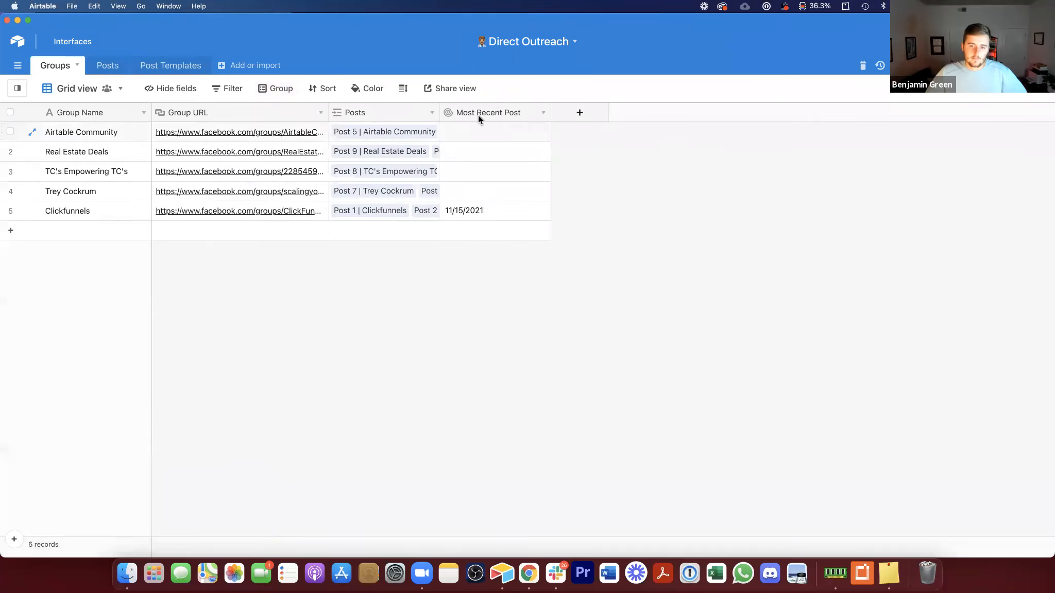
pyautogui.click(477, 113)
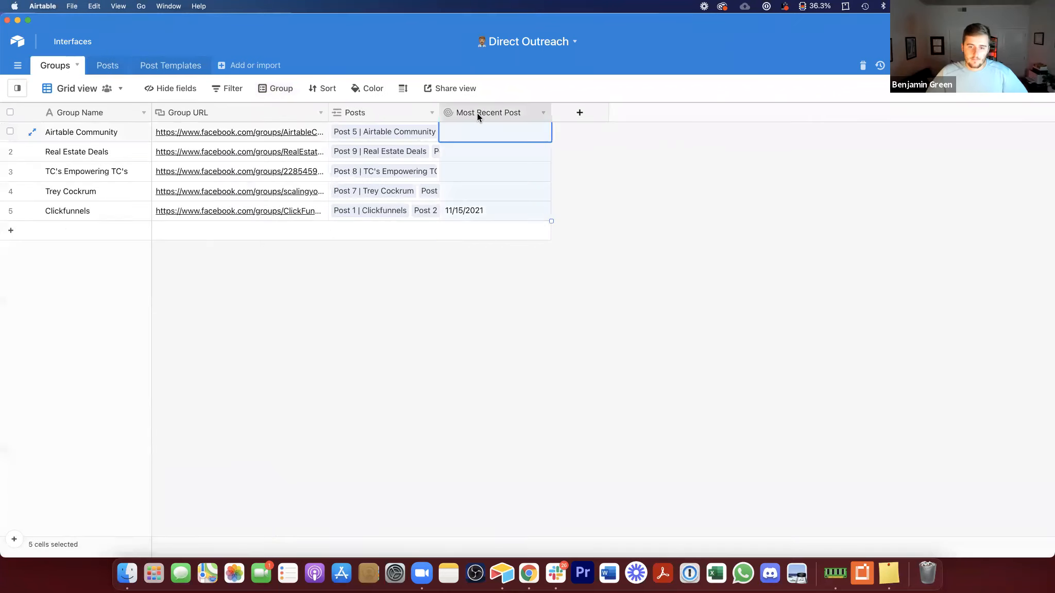
pyautogui.doubleClick(477, 113)
pyautogui.click(565, 359)
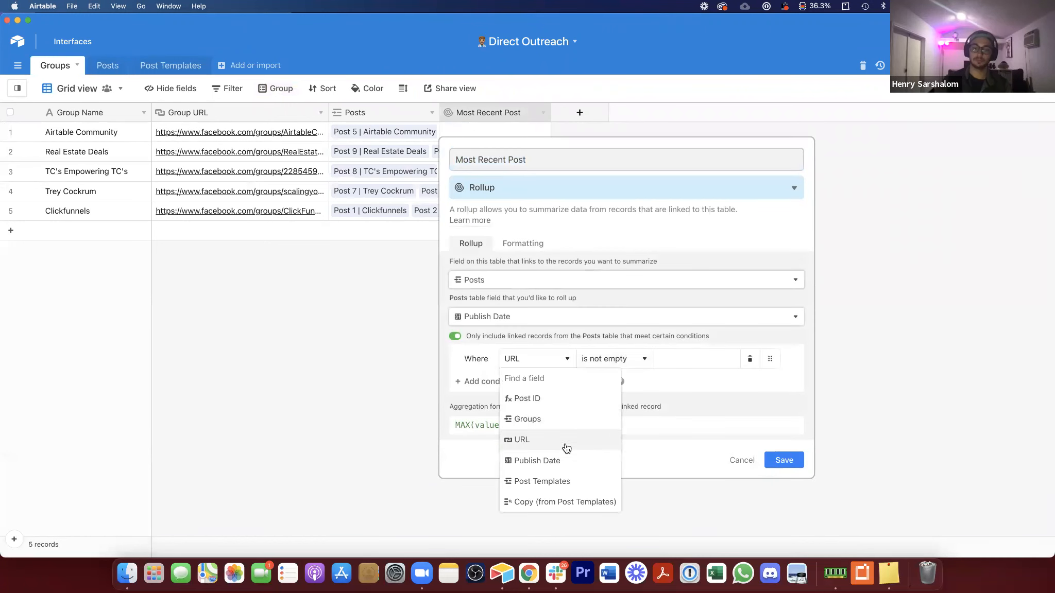
pyautogui.click(546, 460)
pyautogui.click(613, 359)
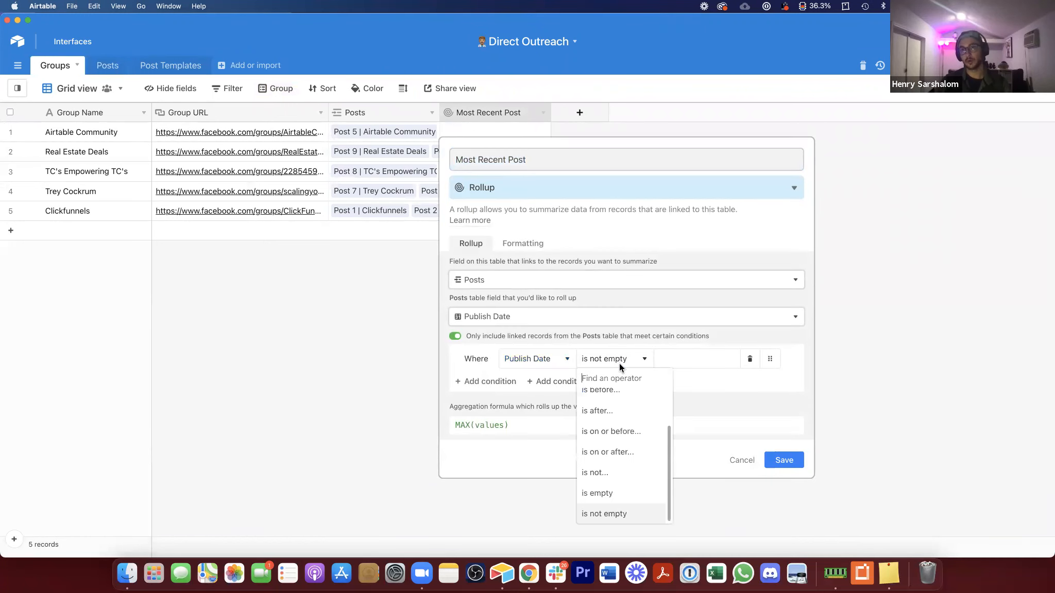
pyautogui.click(607, 399)
pyautogui.click(693, 359)
pyautogui.scroll(3, 679, 383)
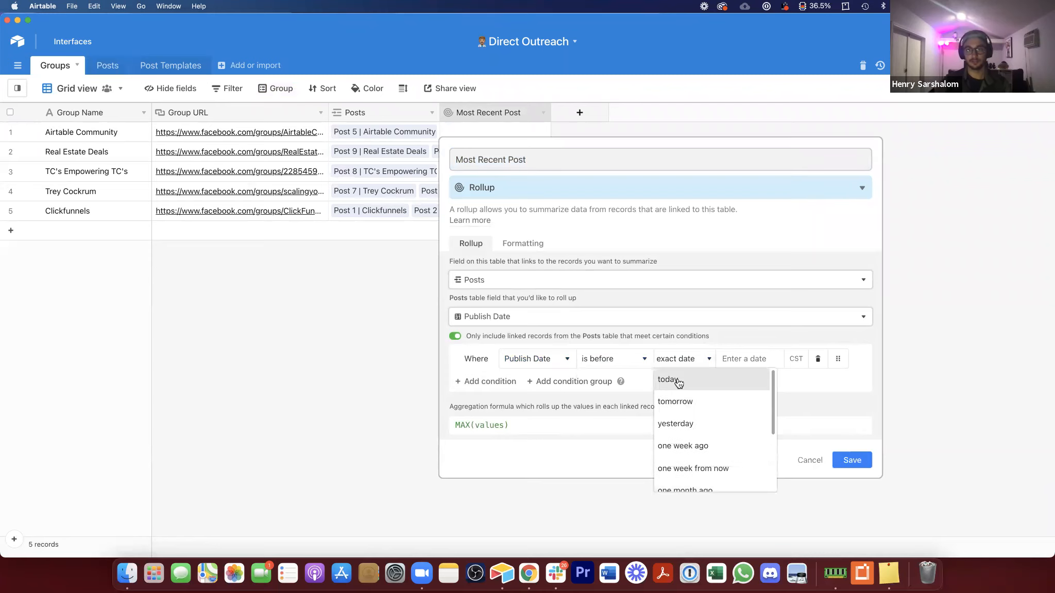
pyautogui.click(678, 380)
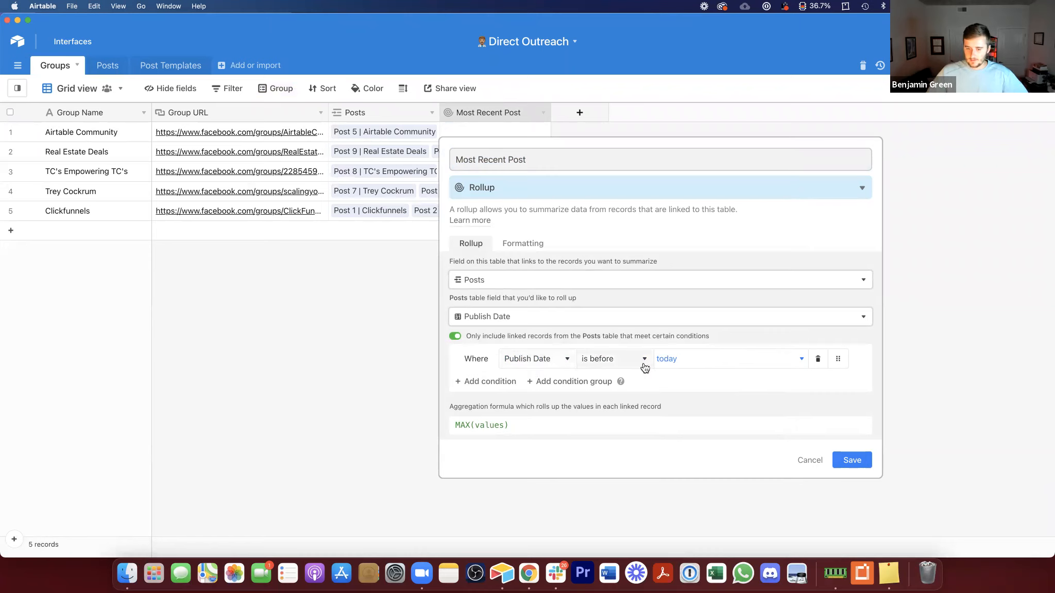
pyautogui.click(674, 369)
pyautogui.click(685, 401)
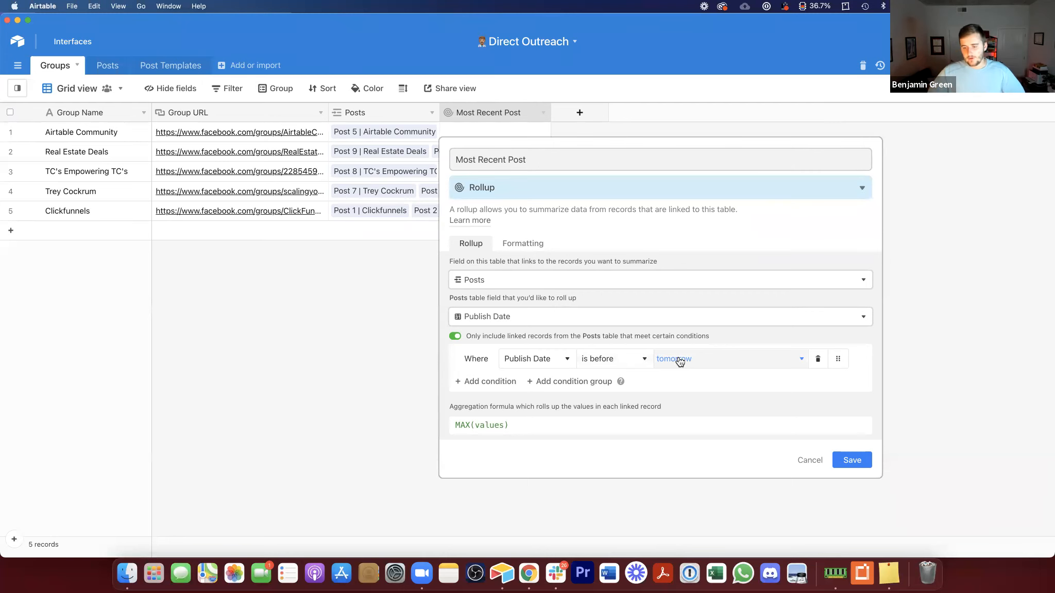
pyautogui.click(871, 466)
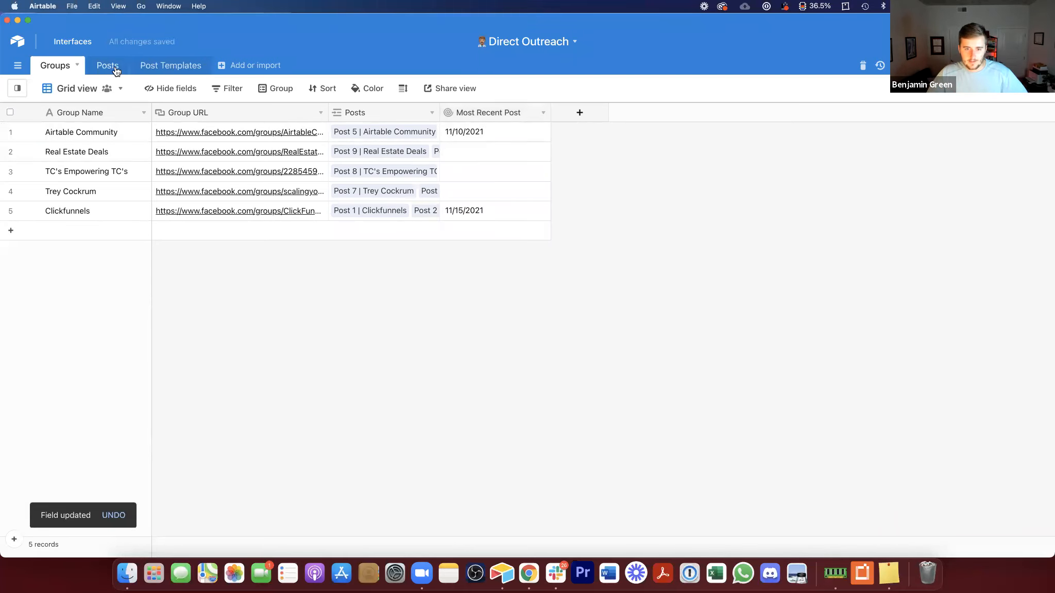
# Step: Set the publish date of Post 2 | Real Estate Deals to 11/9/2021
pyautogui.click(503, 155)
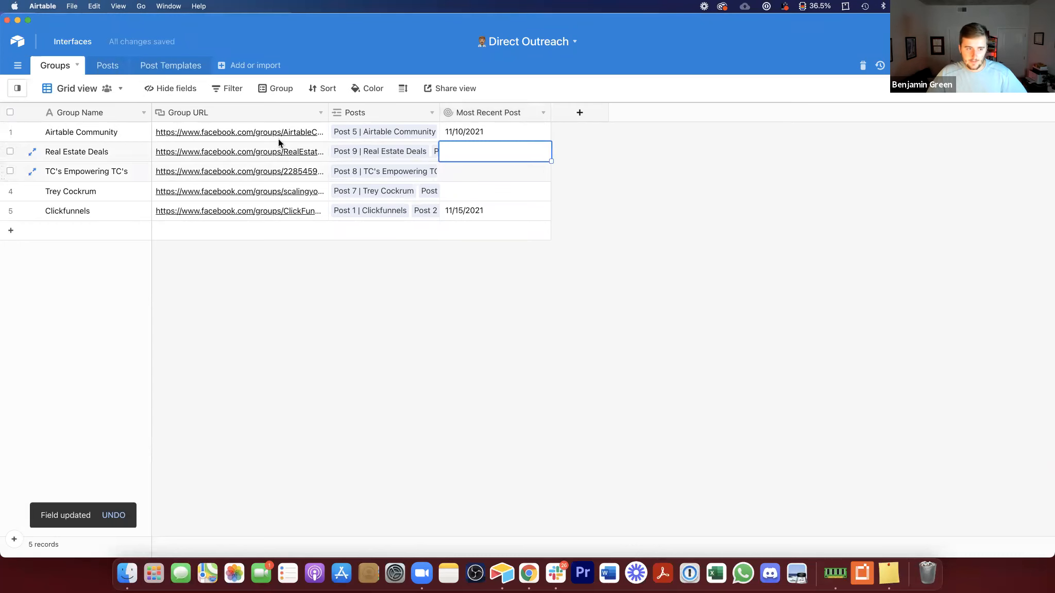
pyautogui.click(108, 70)
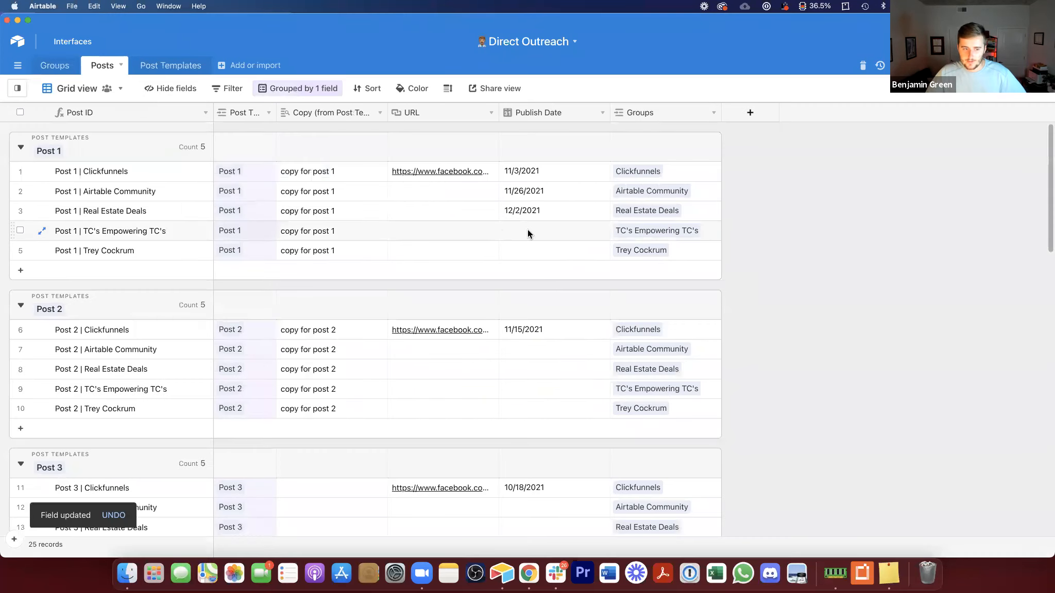
pyautogui.click(559, 369)
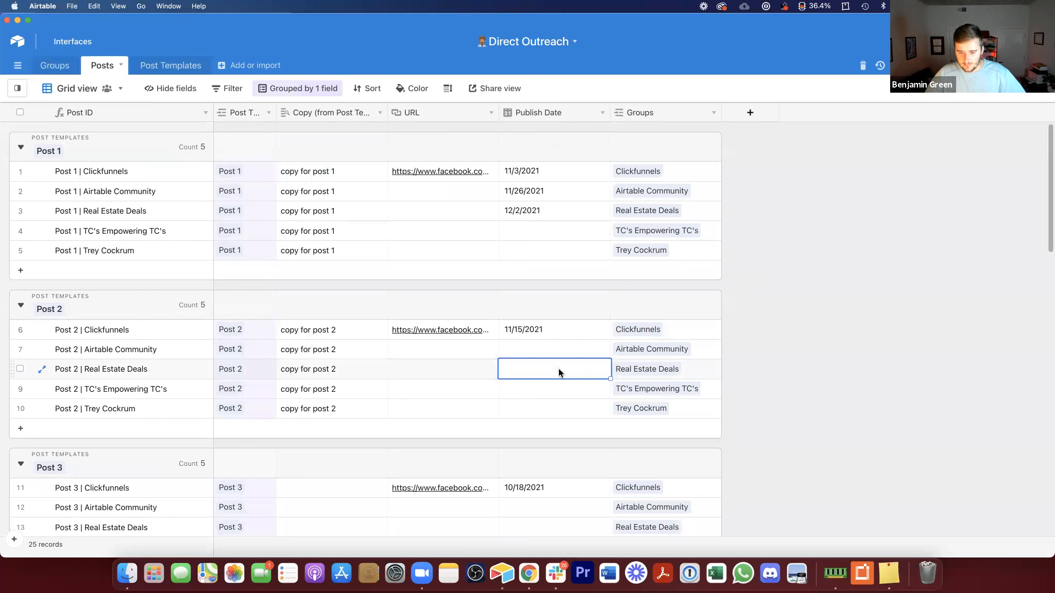
pyautogui.click(559, 369)
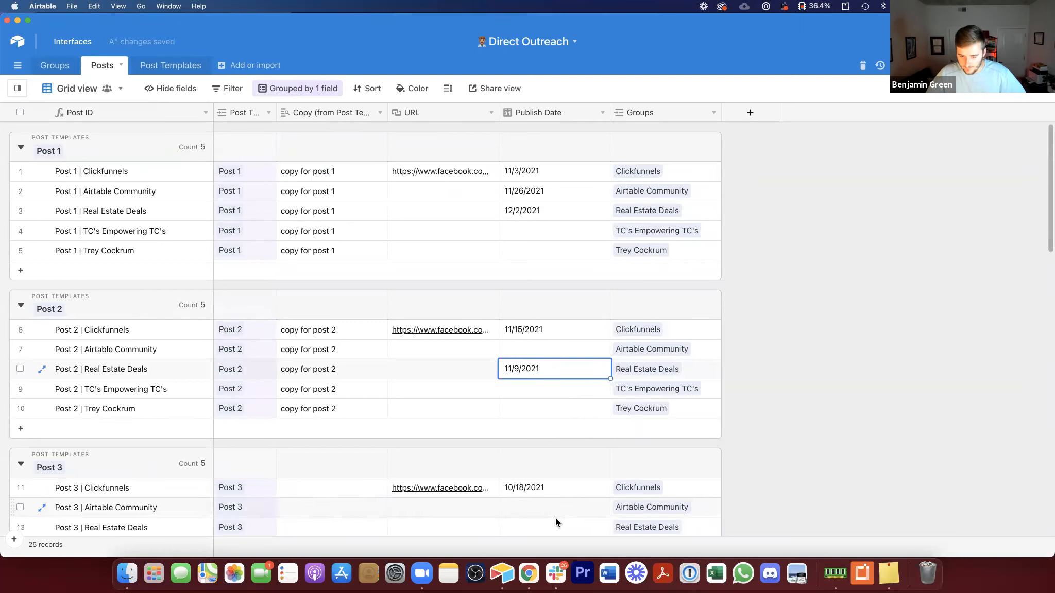
# Step: Set the publish date of Post 3 | Real Estate Deals to 11/12/2021
pyautogui.click(555, 520)
pyautogui.click(555, 498)
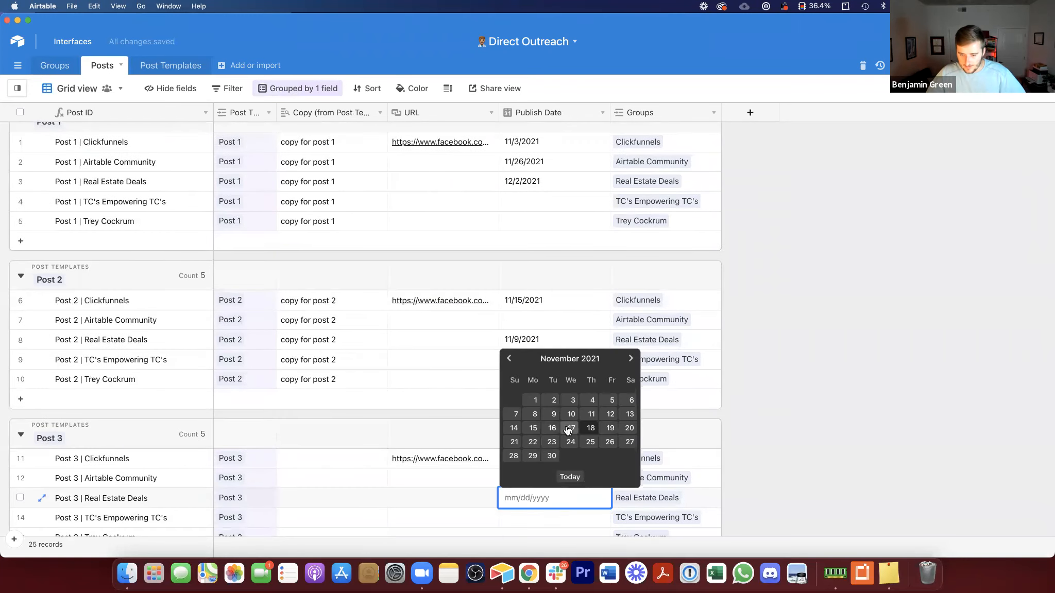
pyautogui.click(609, 414)
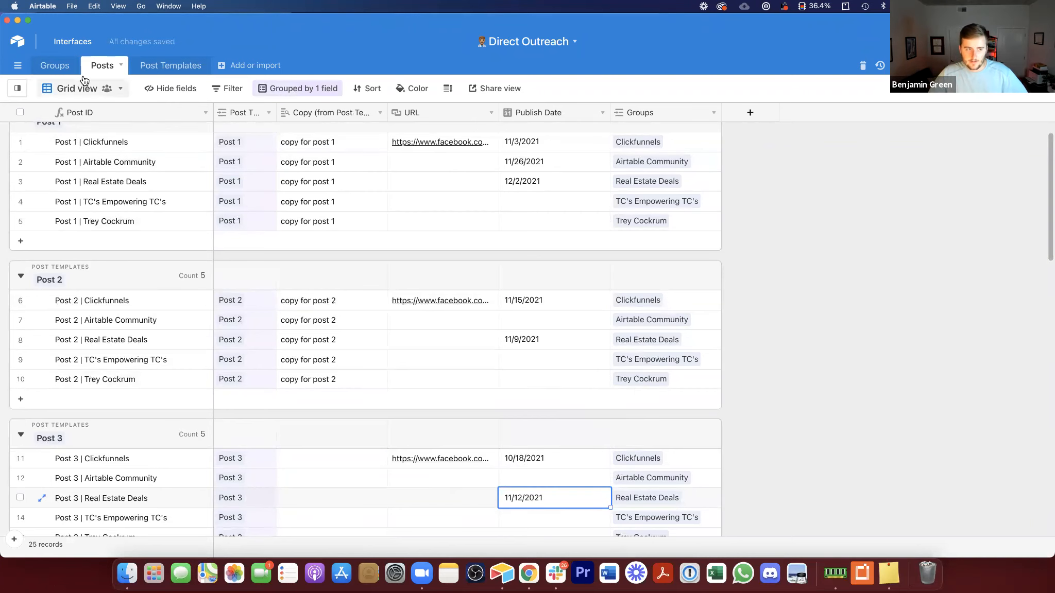
# Step: Review the Most Recent Post rollup values for each group in the Groups table
pyautogui.click(650, 498)
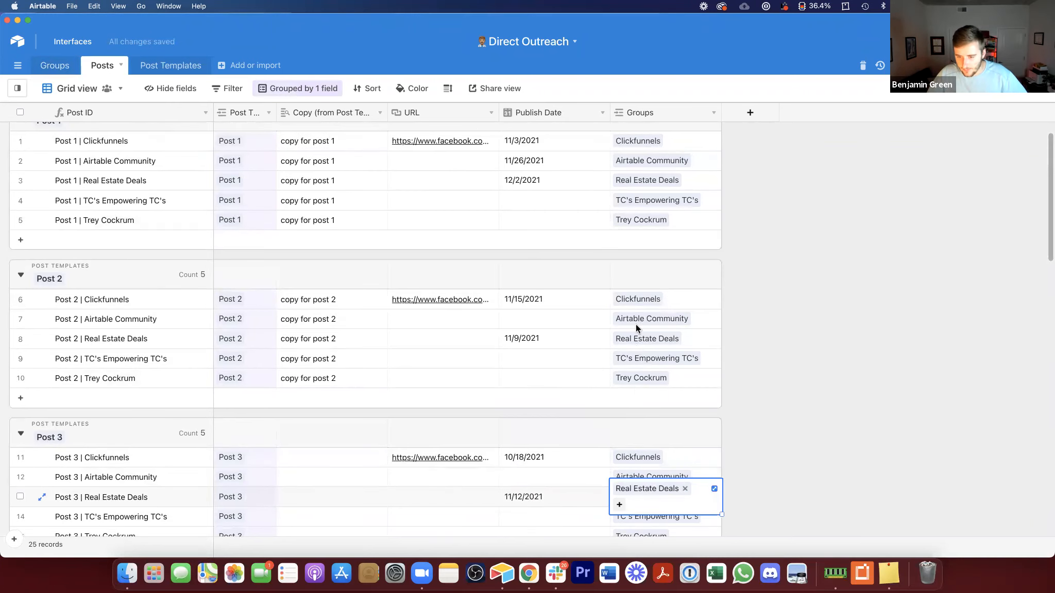
pyautogui.click(638, 335)
pyautogui.click(54, 65)
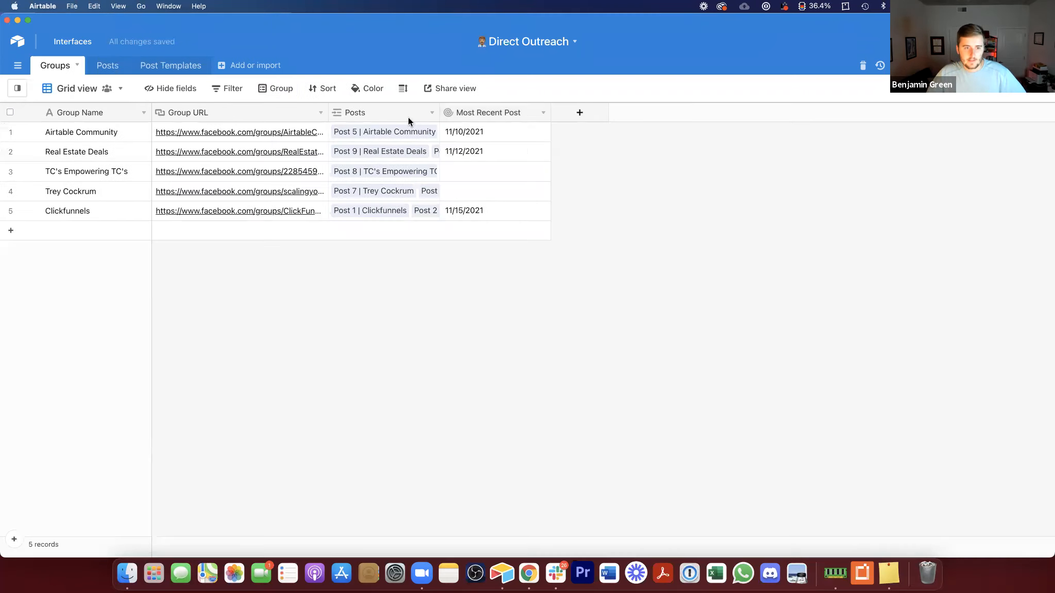
pyautogui.click(482, 152)
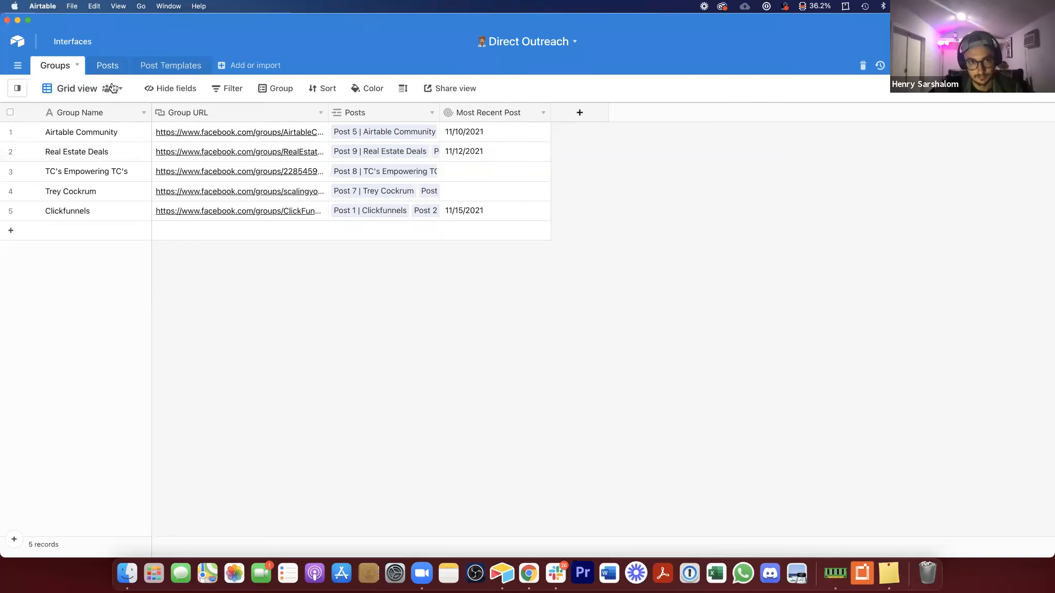
# Step: Create a calendar view named Posting Calendar on the Posts table based on the Publish Date field
pyautogui.click(107, 66)
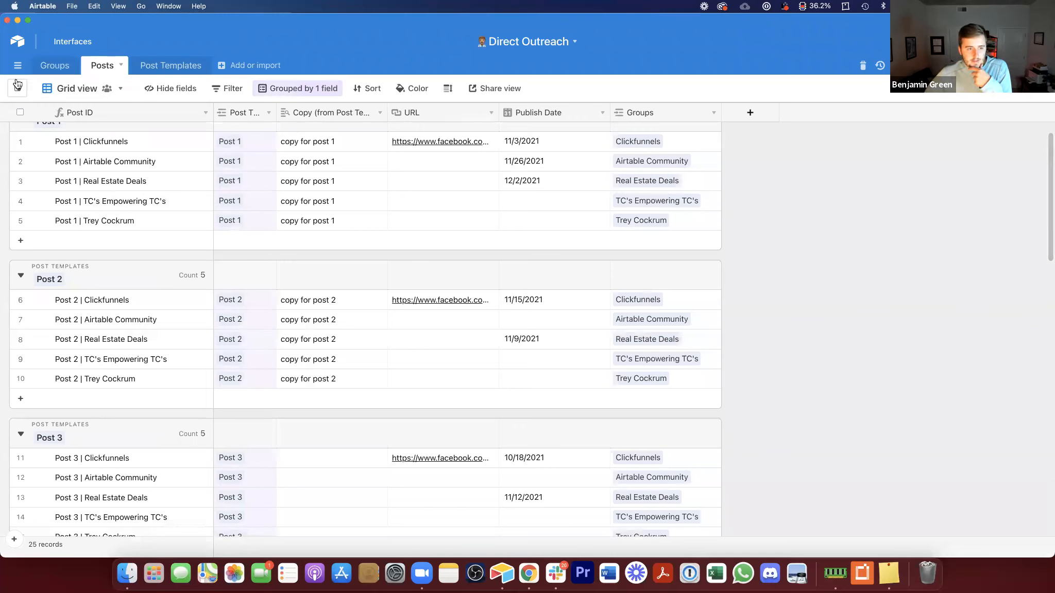
pyautogui.moveTo(18, 88)
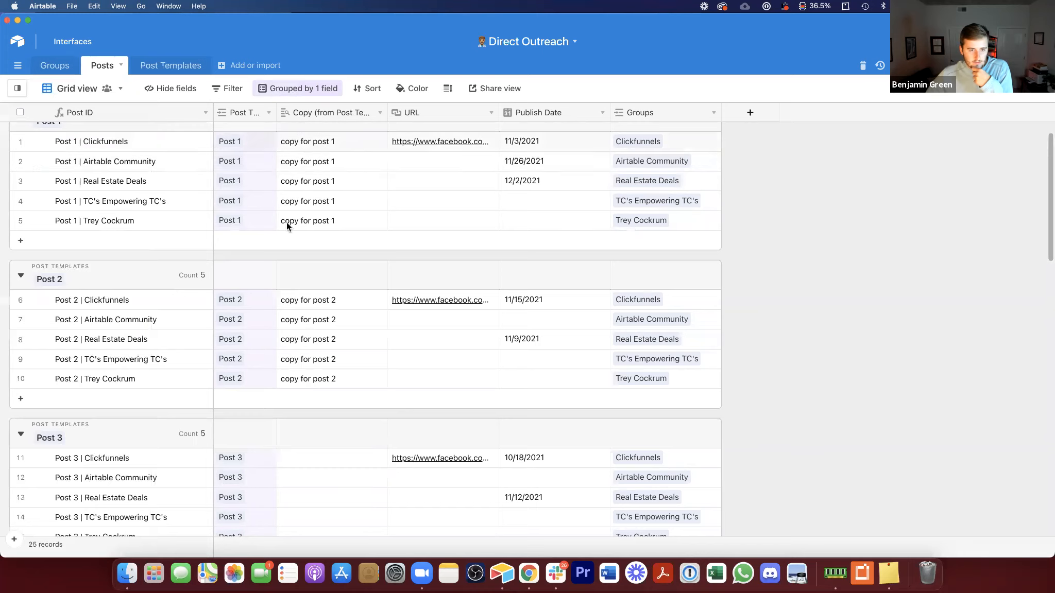
pyautogui.scroll(1, 234, 196)
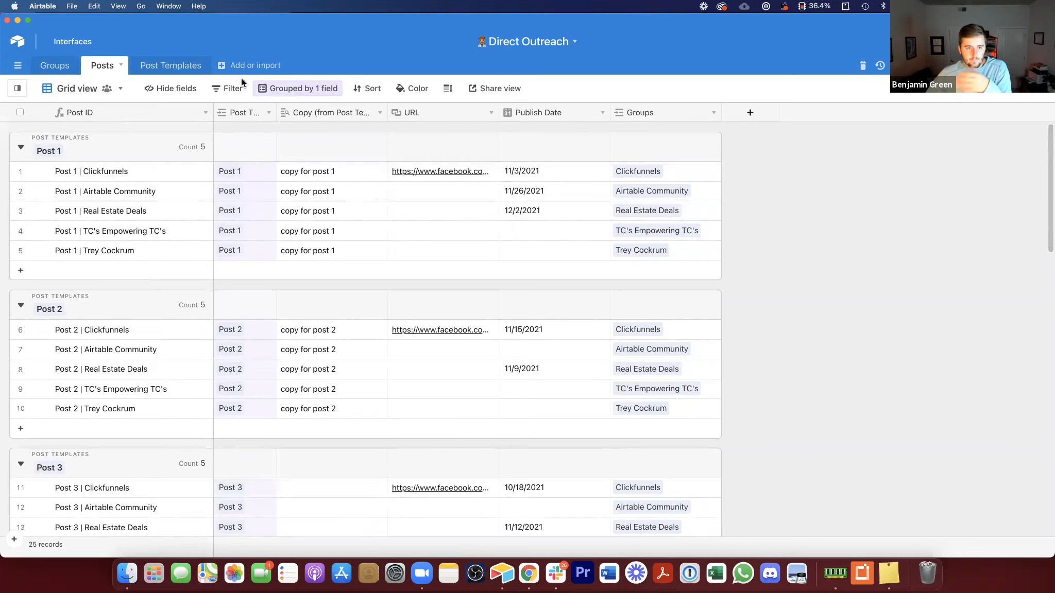
pyautogui.click(17, 88)
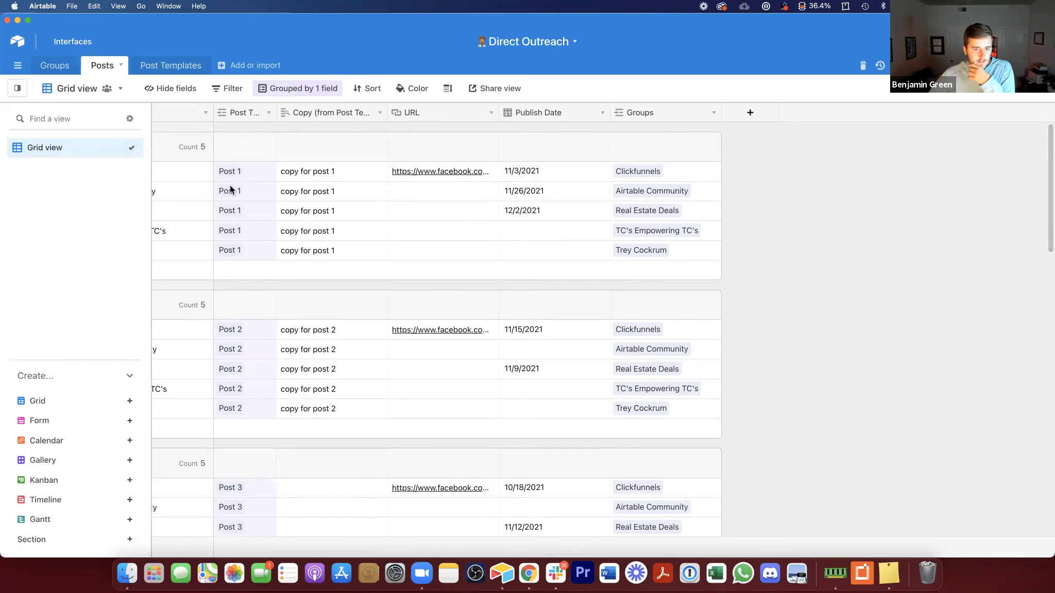
pyautogui.click(77, 441)
pyautogui.write('Posting Calendar')
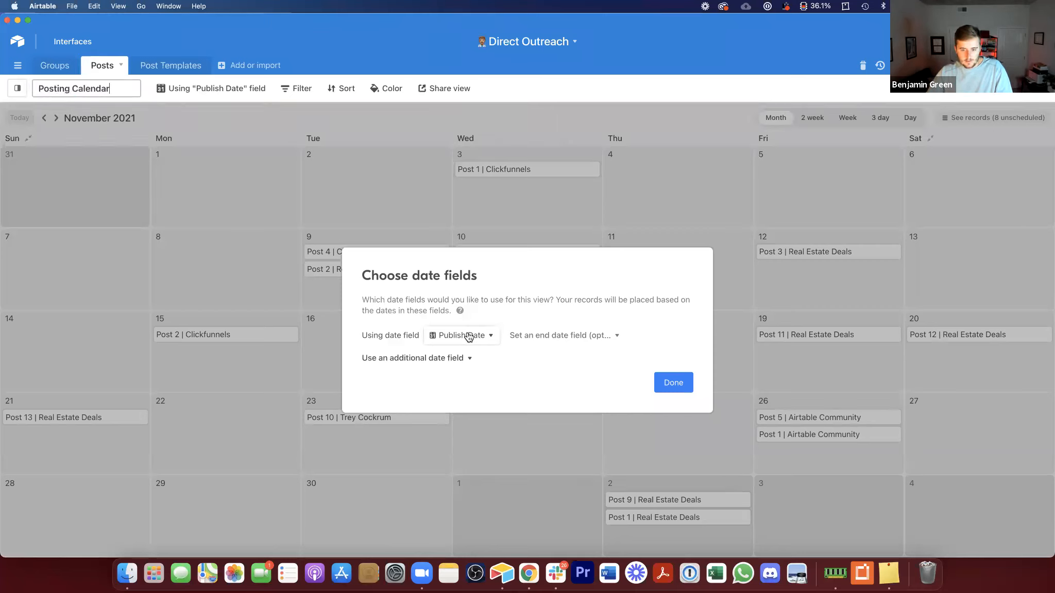
pyautogui.click(673, 383)
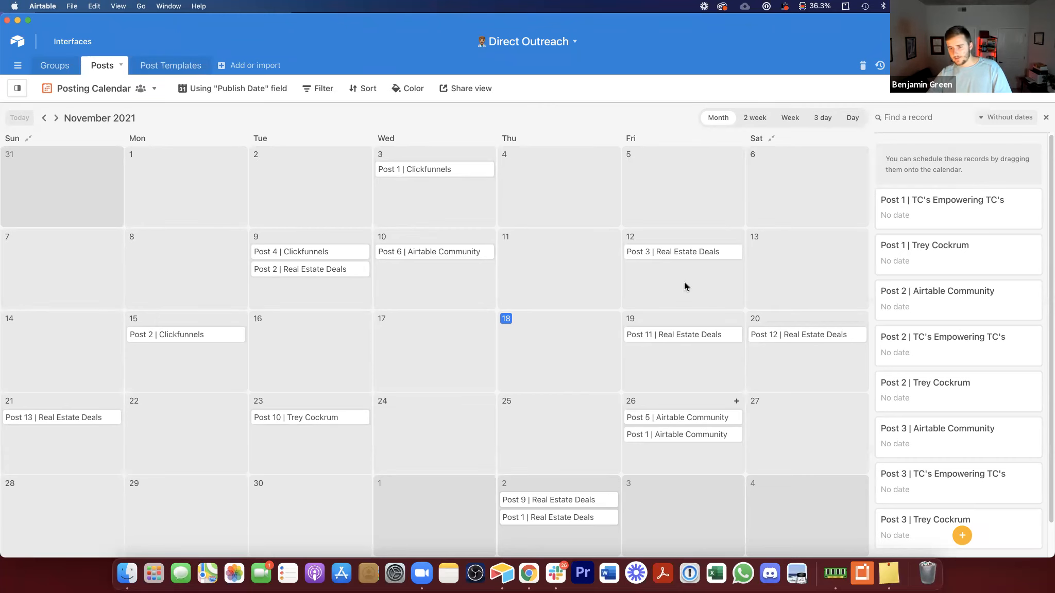
# Step: Schedule all undated posts by placing them on calendar days between November 16 and December 1
pyautogui.click(763, 118)
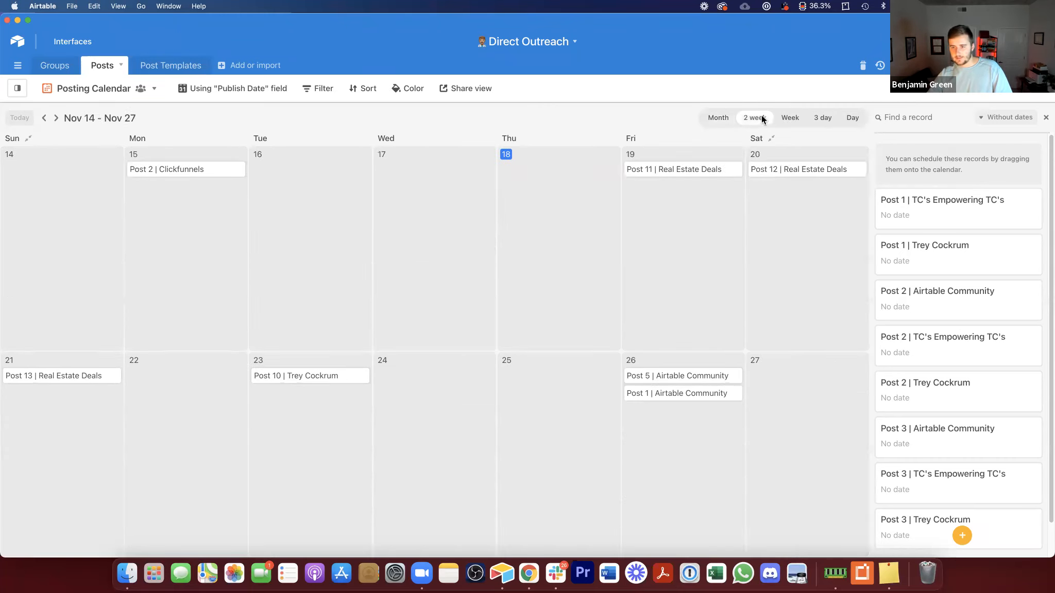
pyautogui.click(721, 117)
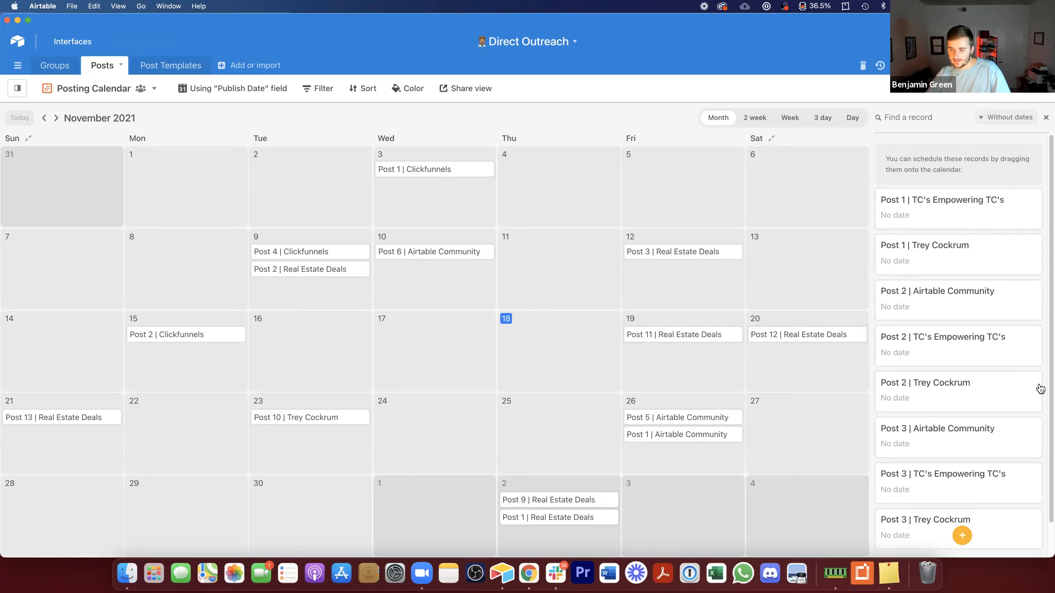
pyautogui.moveTo(875, 260); pyautogui.dragTo(485, 407)
pyautogui.moveTo(925, 218); pyautogui.dragTo(575, 414)
pyautogui.moveTo(923, 224); pyautogui.dragTo(170, 420)
pyautogui.moveTo(926, 209); pyautogui.dragTo(783, 414)
pyautogui.moveTo(947, 207); pyautogui.dragTo(150, 508)
pyautogui.moveTo(912, 226); pyautogui.dragTo(315, 520)
pyautogui.moveTo(923, 203); pyautogui.dragTo(471, 492)
pyautogui.moveTo(930, 207); pyautogui.dragTo(309, 320)
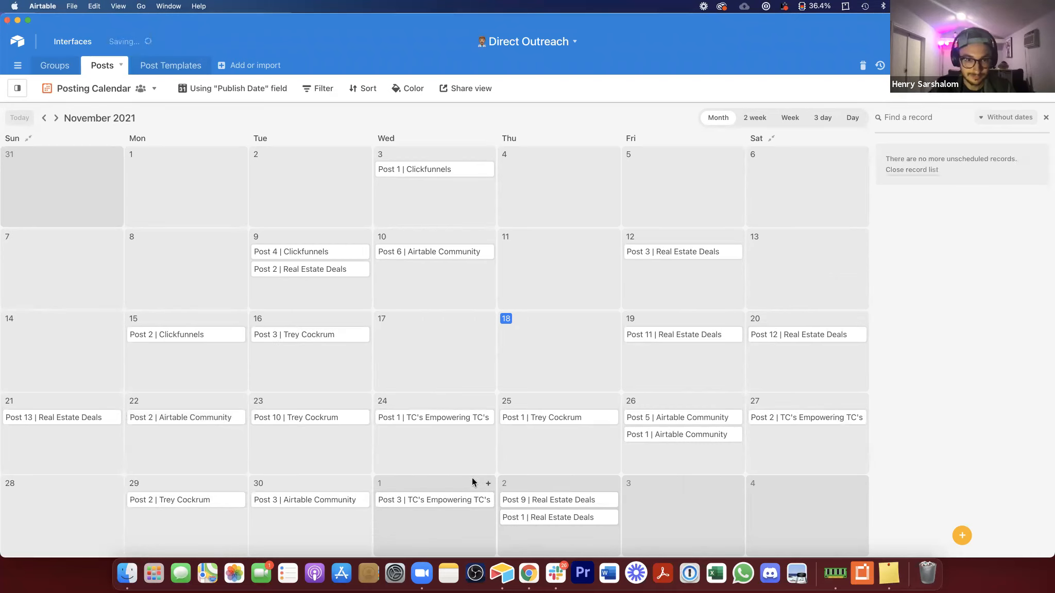
# Step: Move Post 1 | Airtable Community to December 3 and Post 1 | Real Estate Deals to December 4
pyautogui.moveTo(670, 436); pyautogui.dragTo(670, 505)
pyautogui.moveTo(577, 517); pyautogui.dragTo(828, 504)
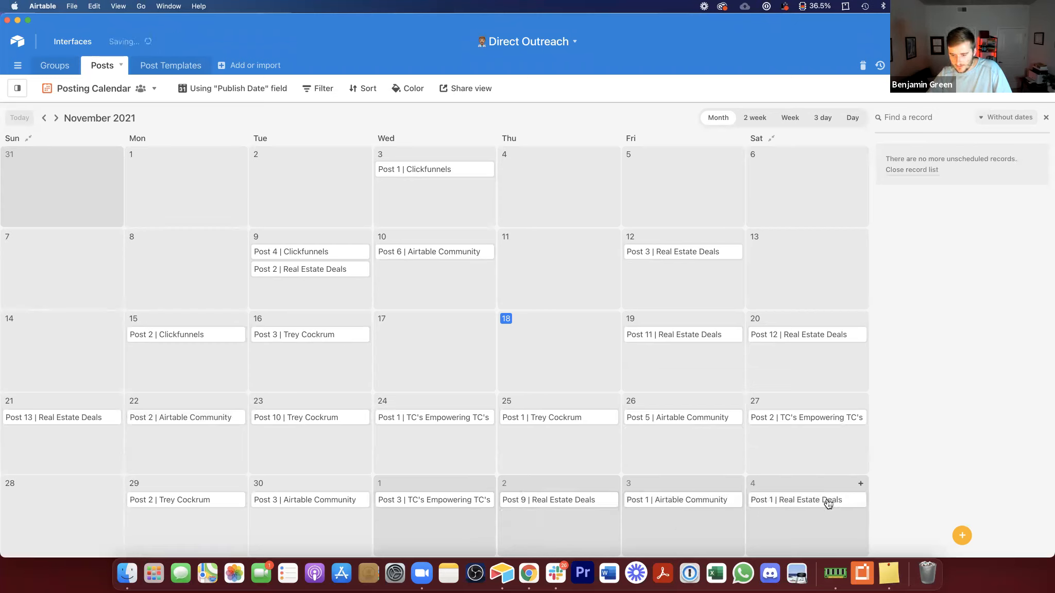
pyautogui.moveTo(670, 335); pyautogui.dragTo(914, 273)
pyautogui.moveTo(935, 212); pyautogui.dragTo(664, 356)
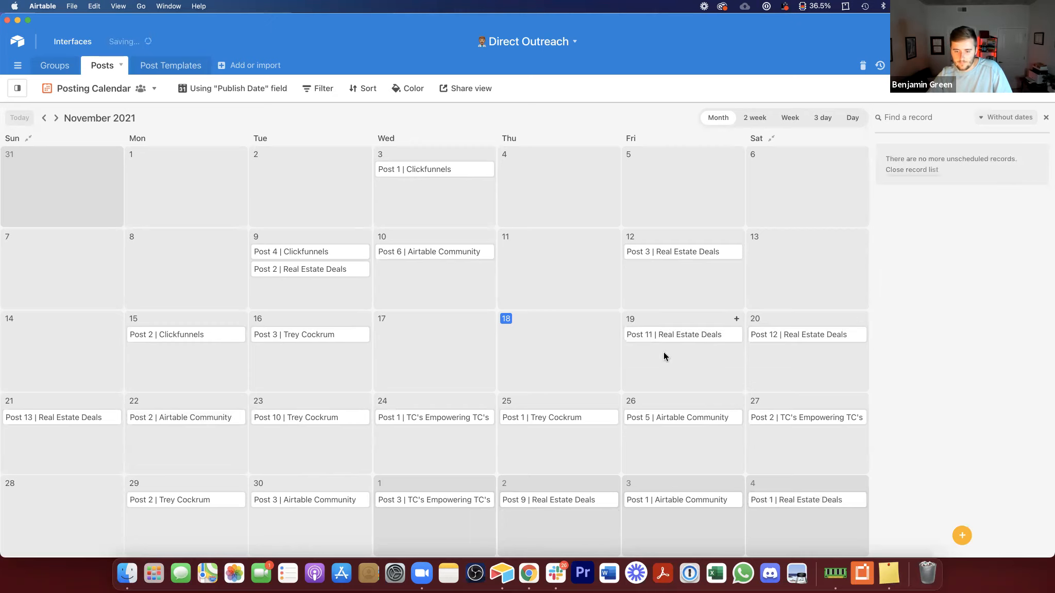
pyautogui.moveTo(541, 424); pyautogui.dragTo(956, 224)
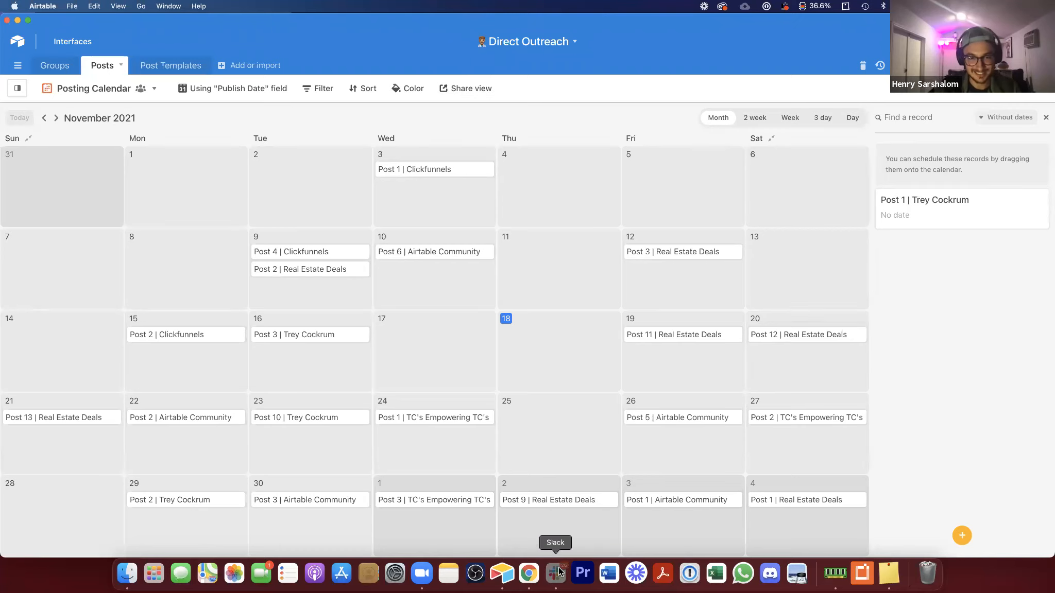
# Step: Create a shareable link for the calendar view and reveal its link for syncing to an external calendar
pyautogui.click(637, 574)
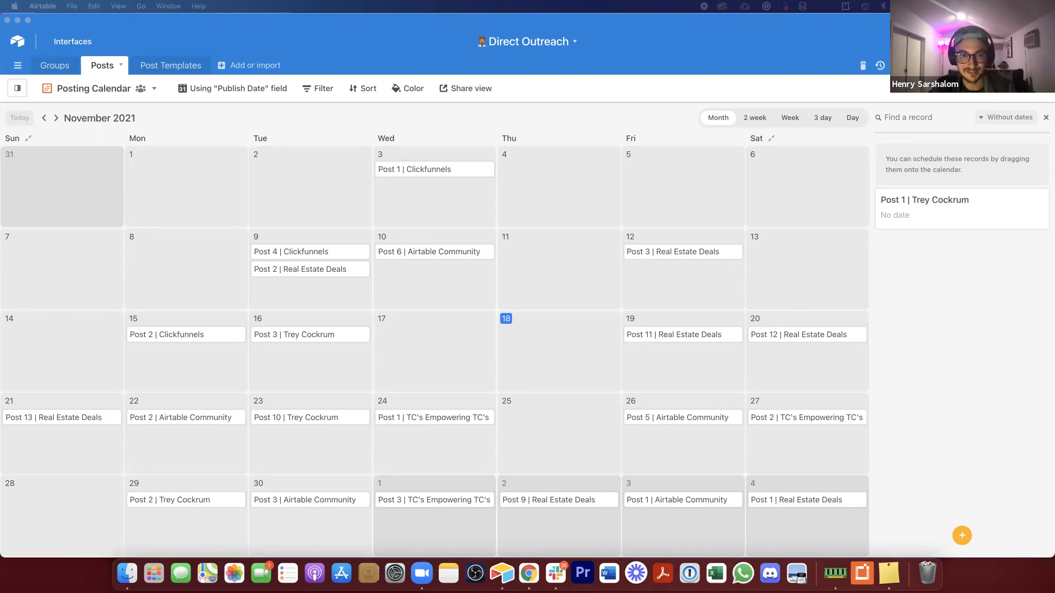
pyautogui.click(469, 89)
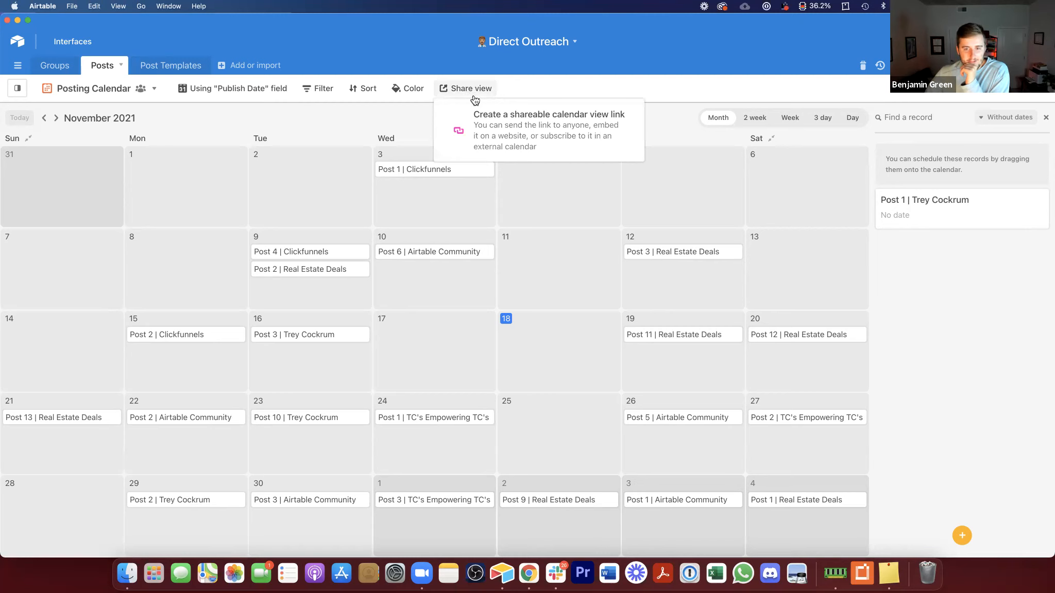
pyautogui.click(483, 127)
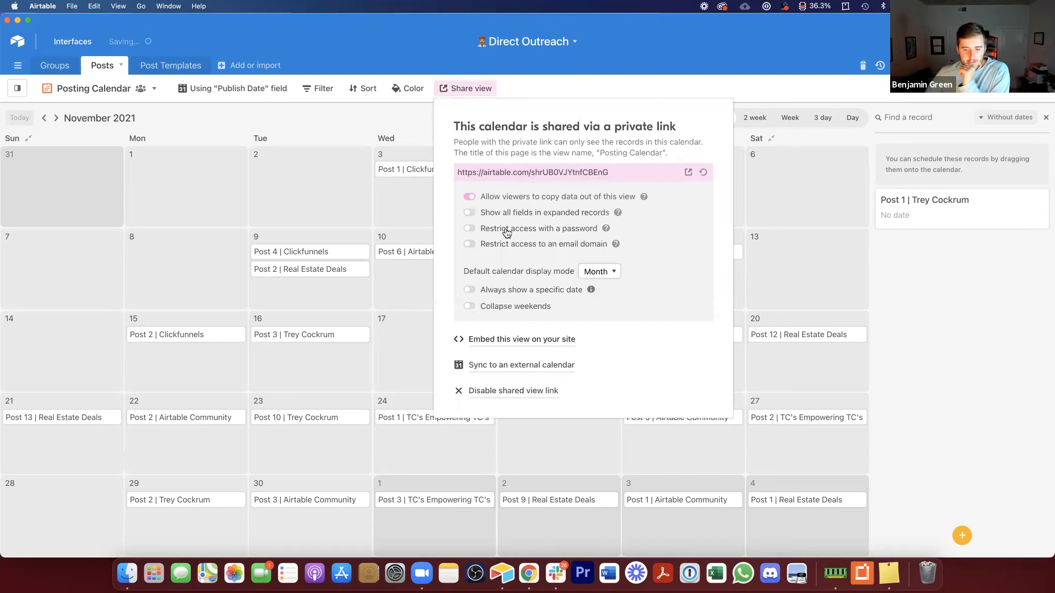
pyautogui.click(506, 369)
pyautogui.click(567, 381)
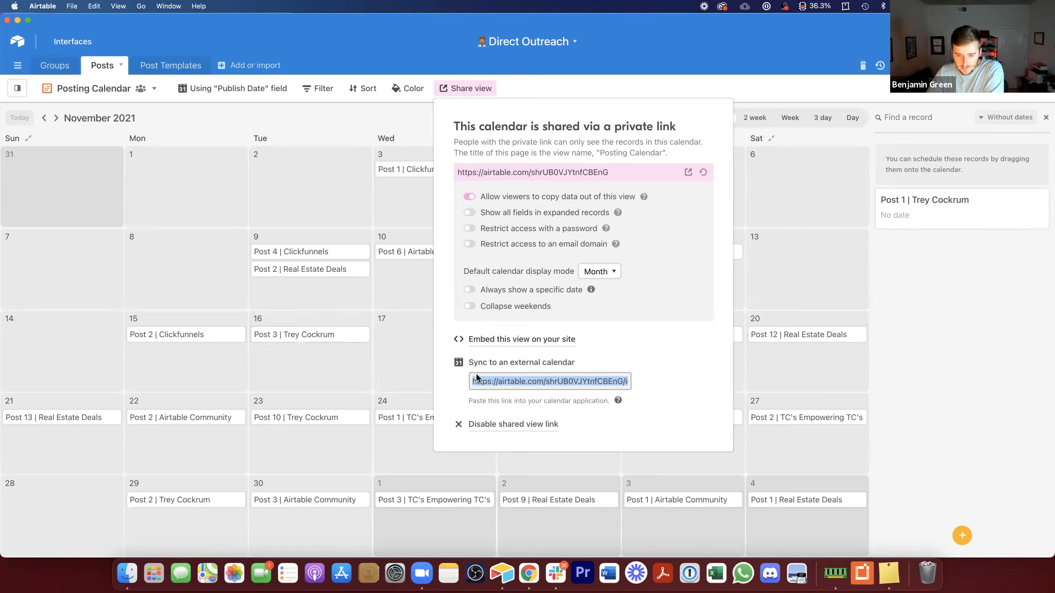
pyautogui.click(516, 385)
pyautogui.moveTo(516, 385); pyautogui.dragTo(528, 390)
pyautogui.click(527, 385)
pyautogui.click(324, 127)
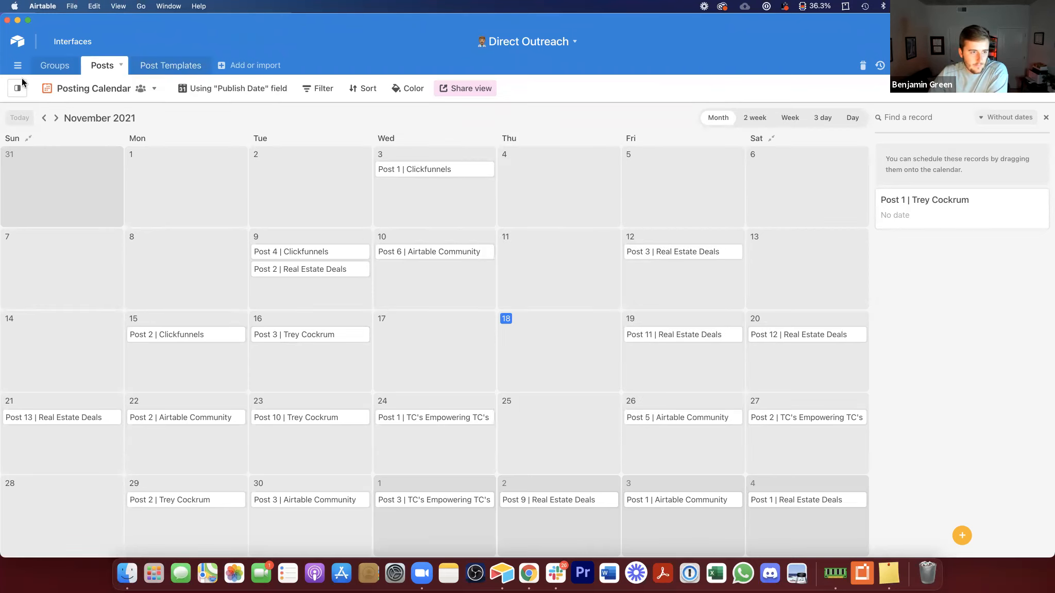
# Step: Open the Posts grid view and reorder the tables so Post Templates sits between Groups and Posts
pyautogui.click(45, 147)
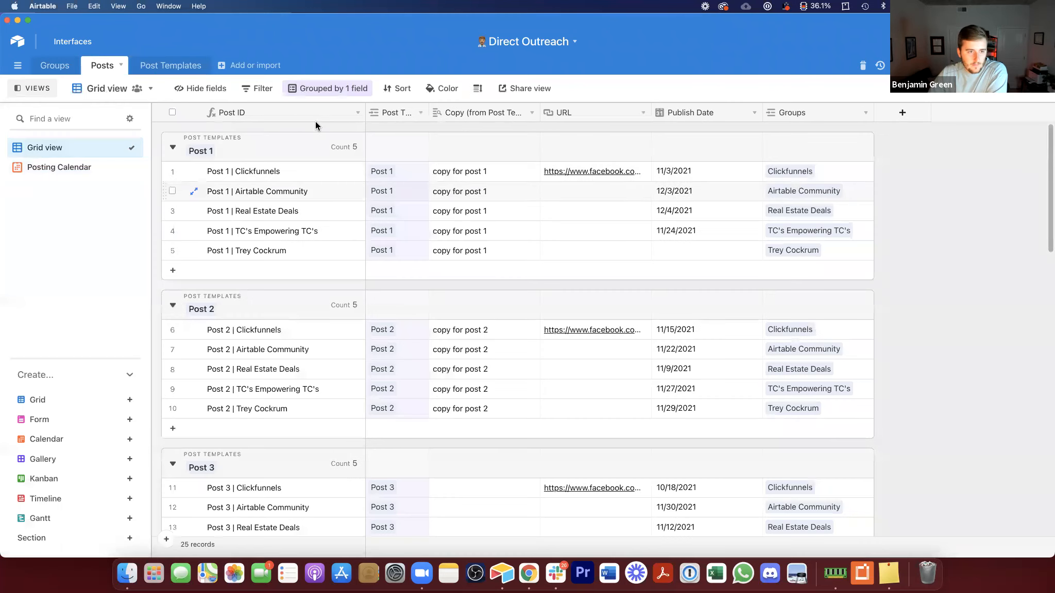
pyautogui.moveTo(101, 66); pyautogui.dragTo(180, 66)
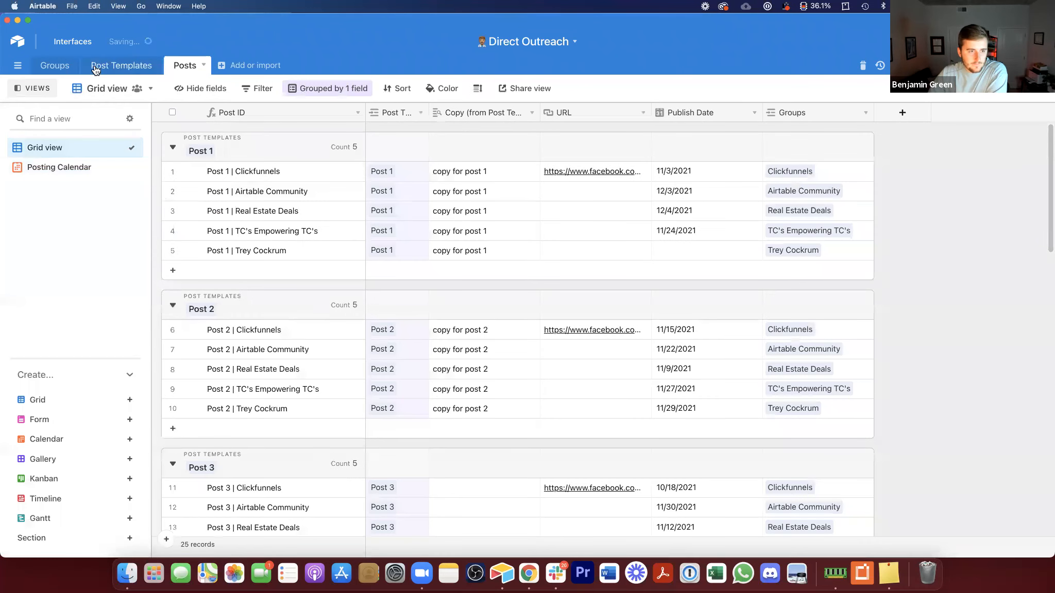
pyautogui.scroll(-1, 603, 179)
pyautogui.scroll(1, 603, 180)
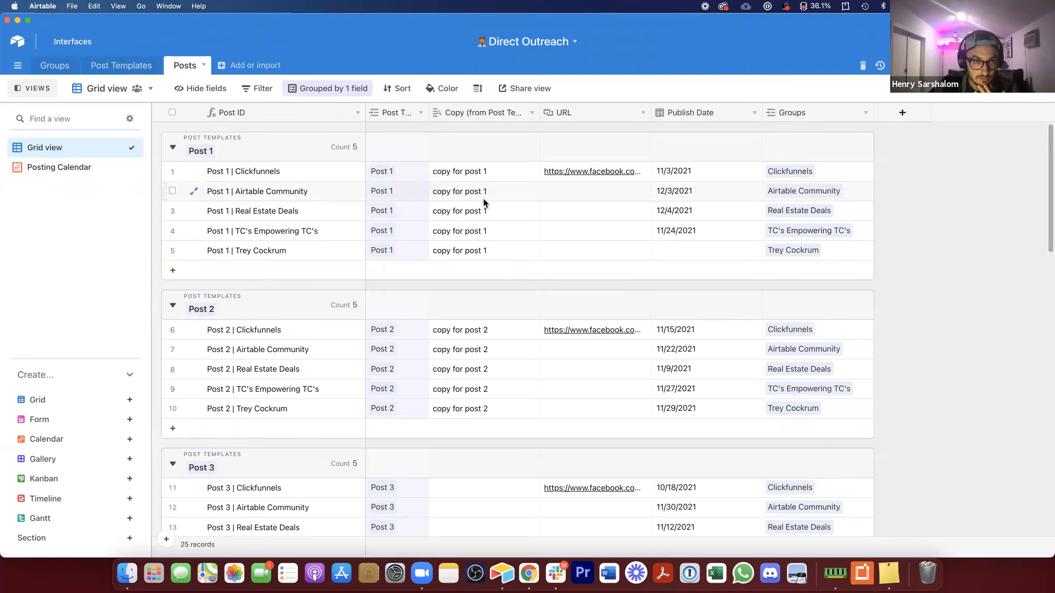
pyautogui.doubleClick(717, 250)
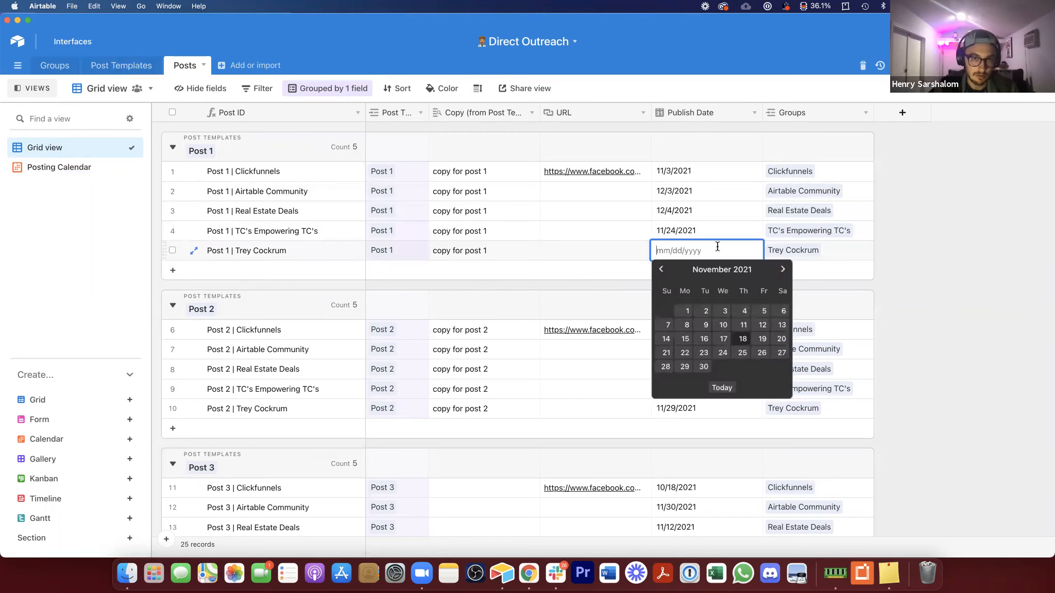
pyautogui.click(742, 330)
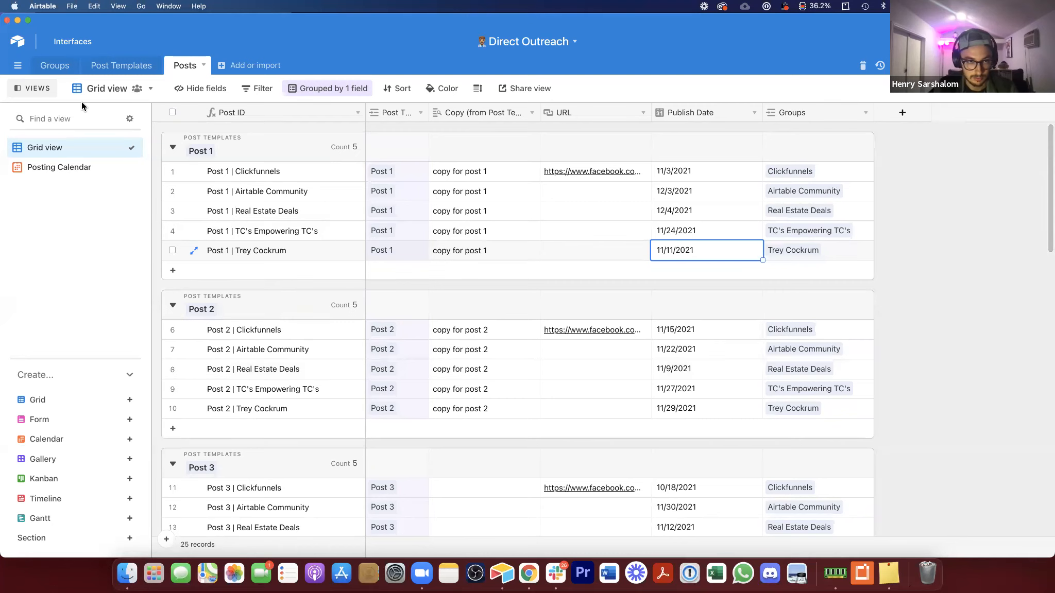
pyautogui.moveTo(365, 113); pyautogui.dragTo(336, 114)
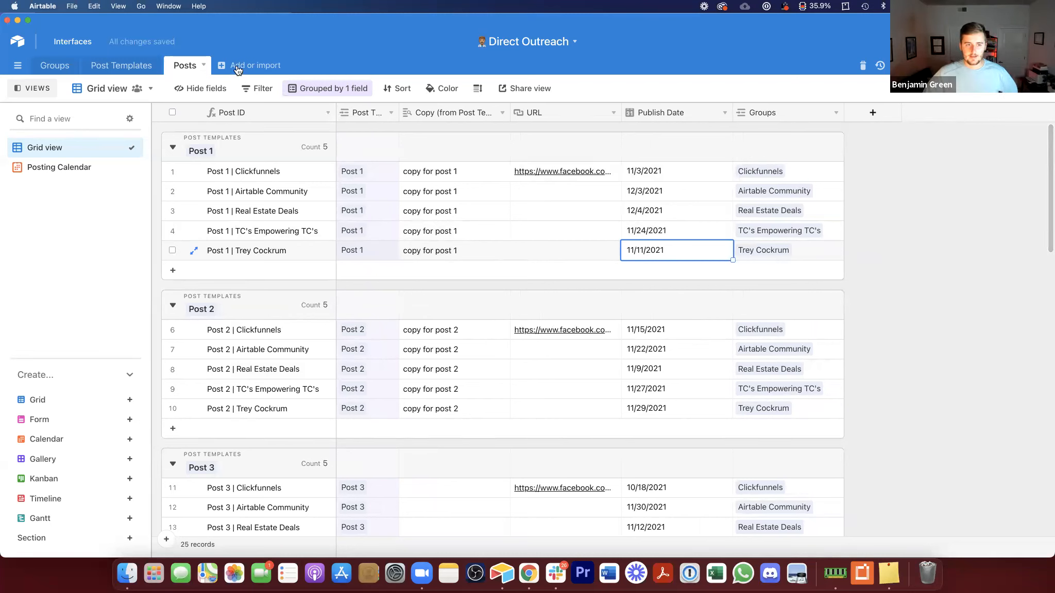
# Step: Review the Groups' Most Recent Post values, the Post Templates table and the Posting Calendar before returning to the Posts grid
pyautogui.click(75, 167)
pyautogui.click(61, 64)
pyautogui.moveTo(619, 132); pyautogui.dragTo(617, 211)
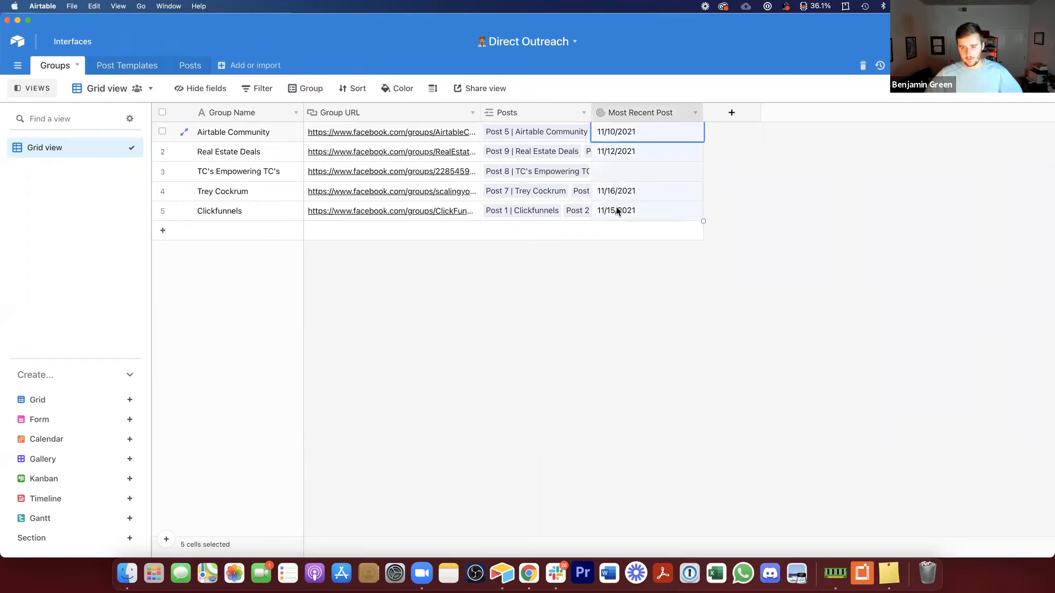
pyautogui.click(633, 278)
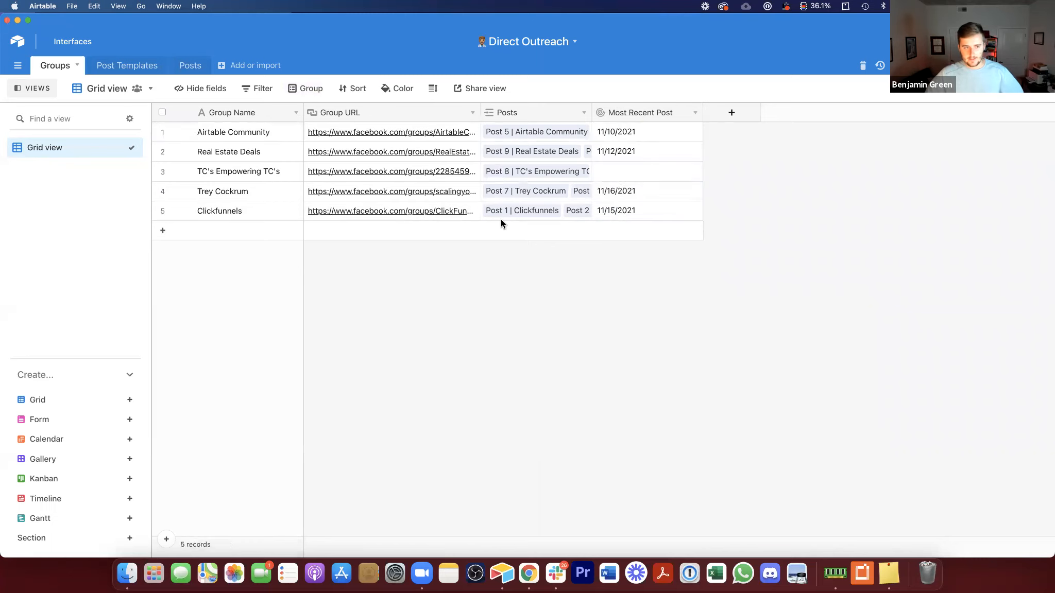
pyautogui.click(122, 66)
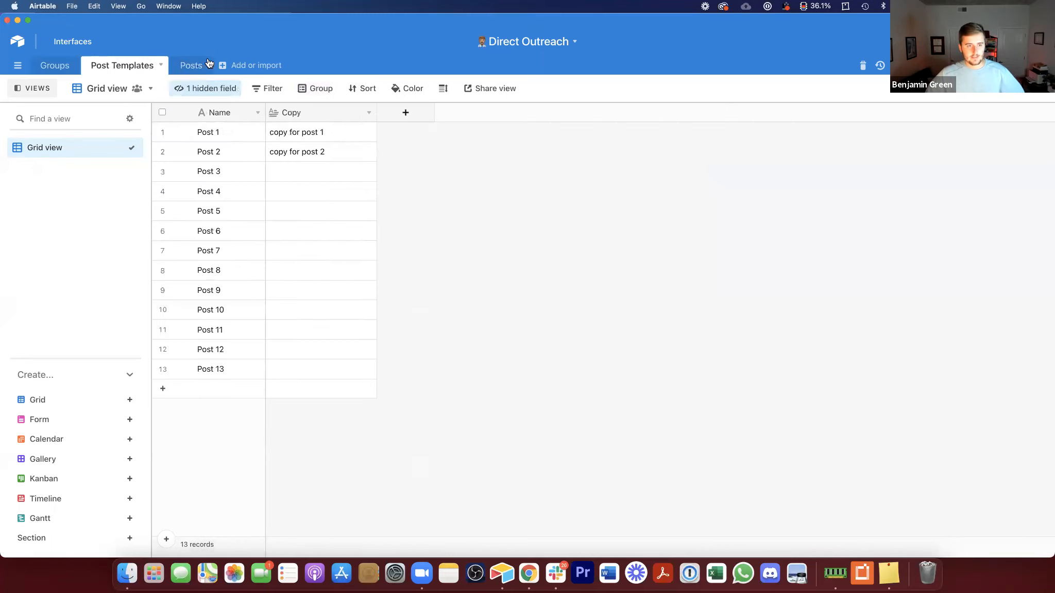
pyautogui.click(195, 65)
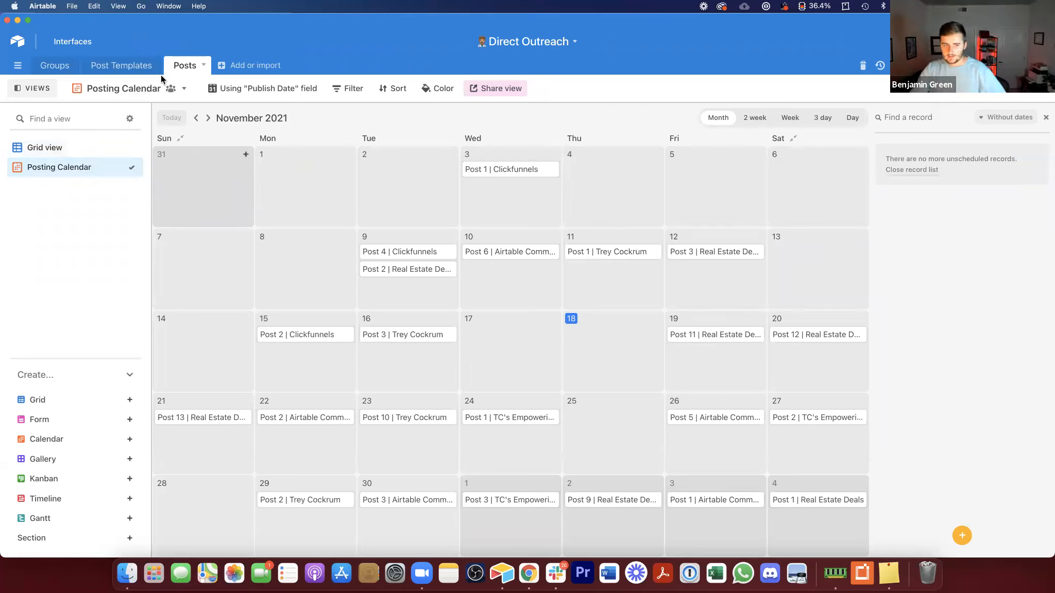
pyautogui.click(68, 148)
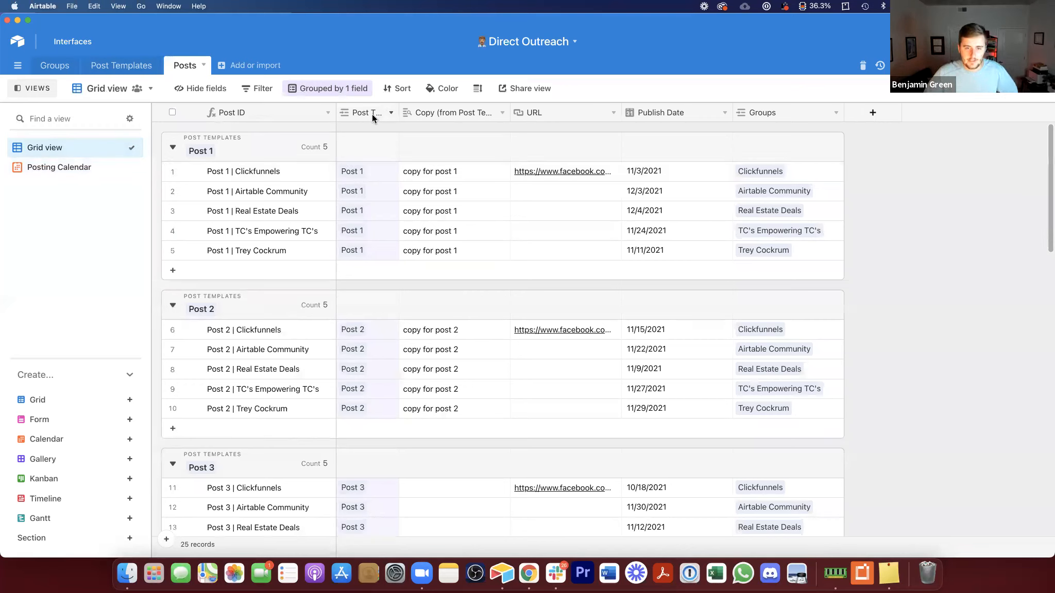
pyautogui.rightClick(813, 109)
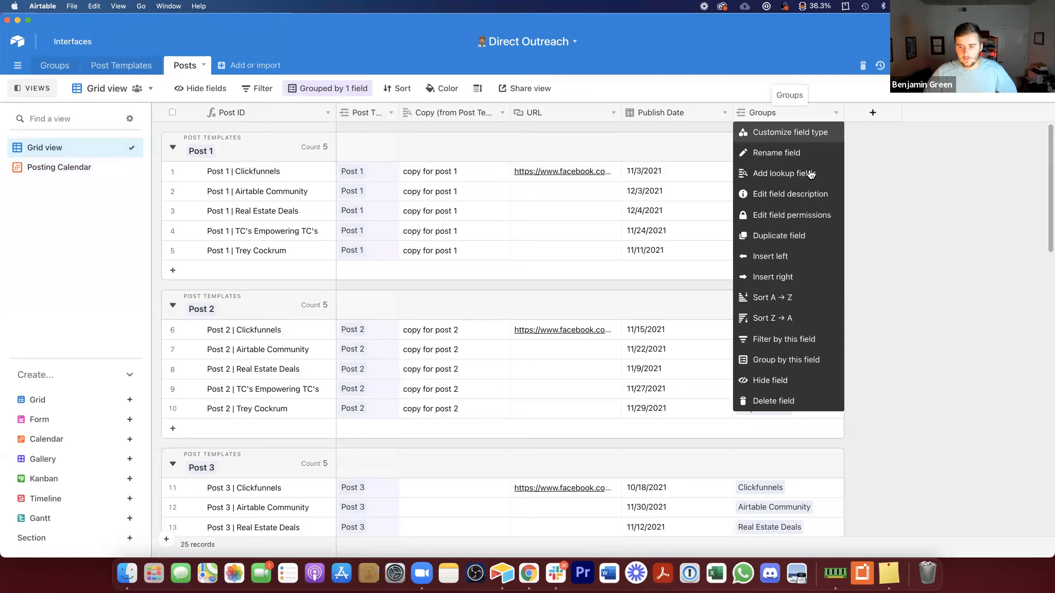
pyautogui.click(938, 154)
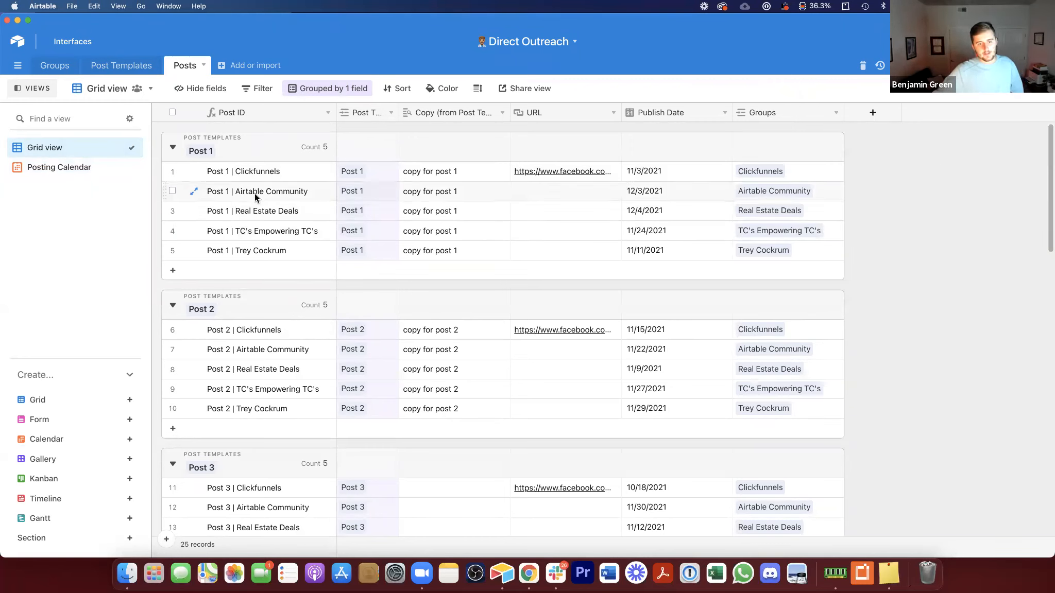
pyautogui.click(280, 174)
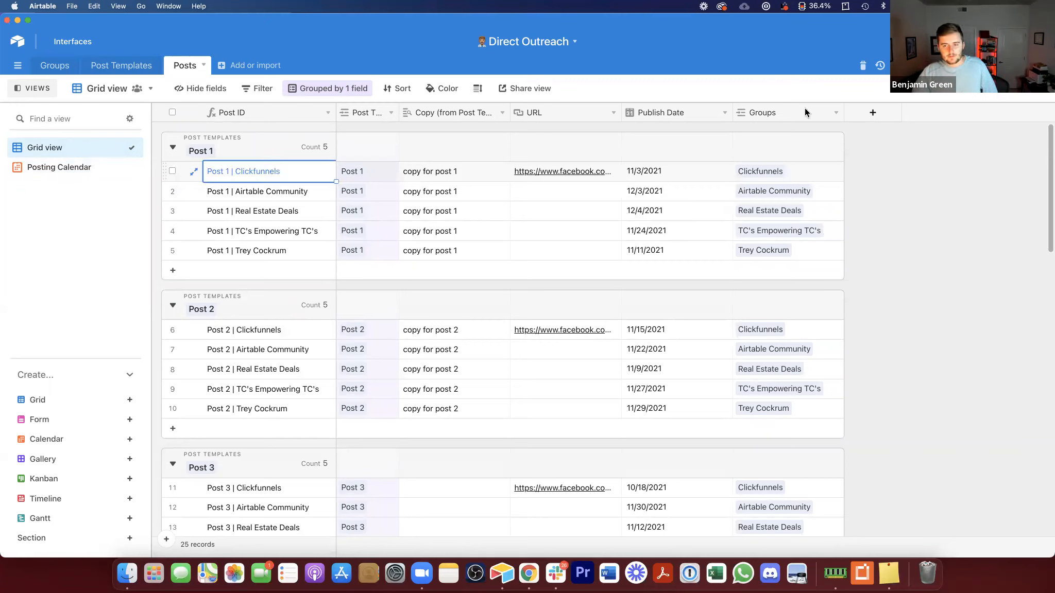
# Step: Add a Number field named Likes to the Posts table
pyautogui.click(855, 112)
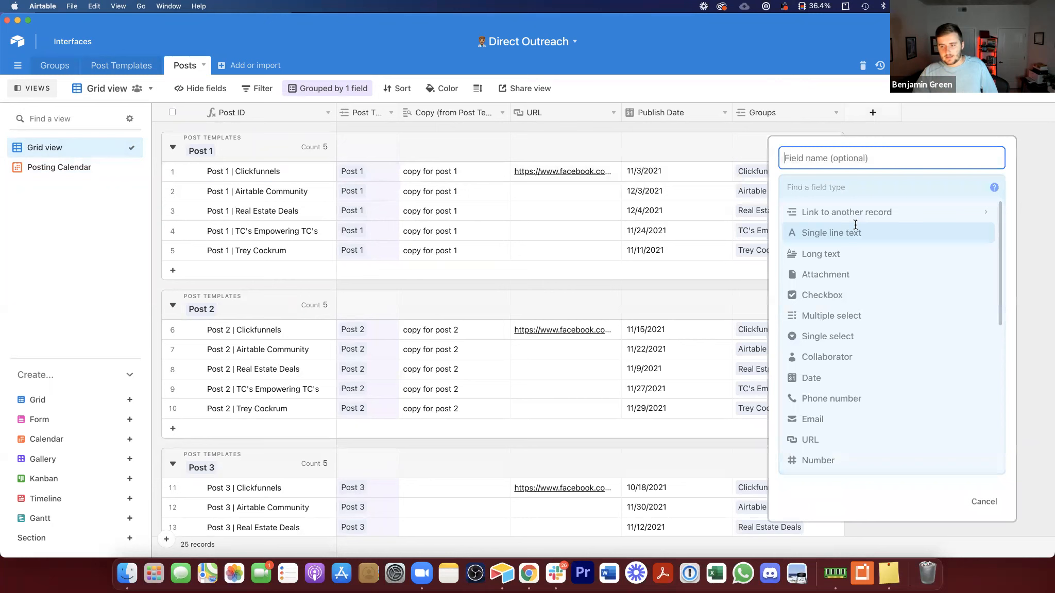
pyautogui.click(842, 455)
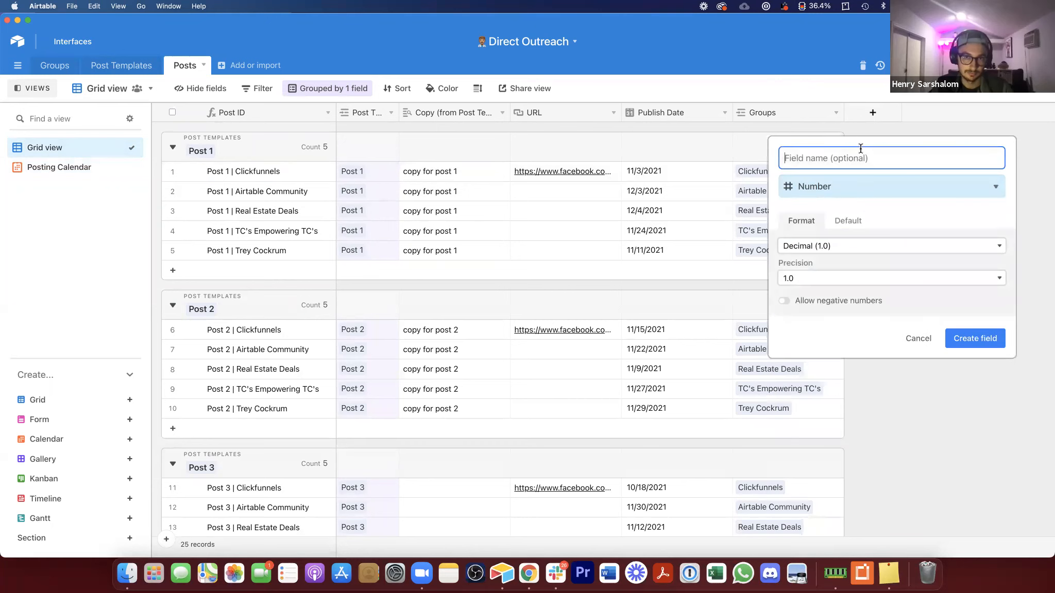
pyautogui.write('Likes')
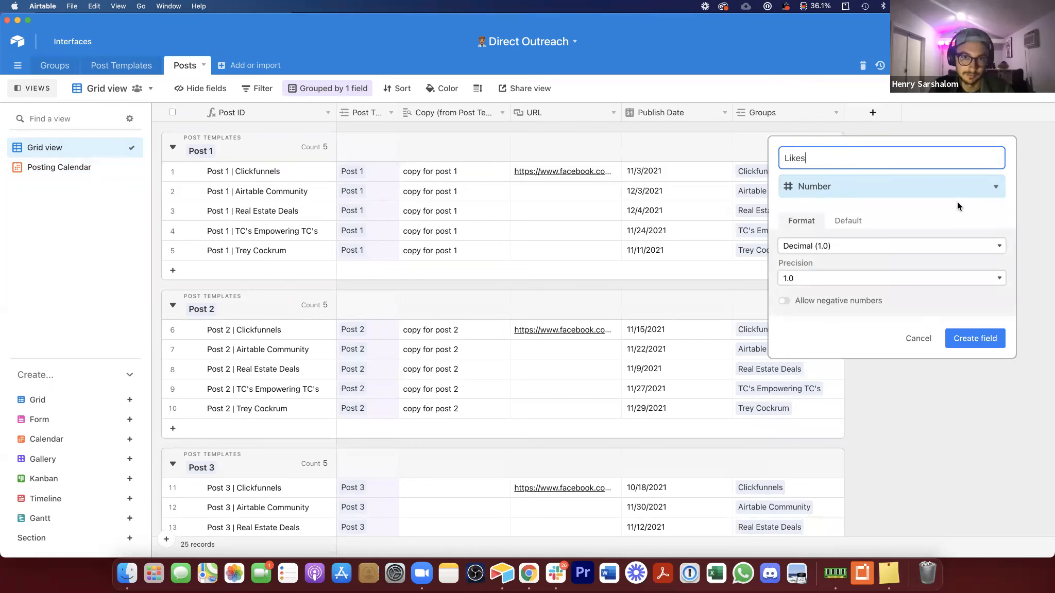
pyautogui.click(989, 339)
# Step: Add a second Number field named Comments to the Posts table
pyautogui.click(984, 112)
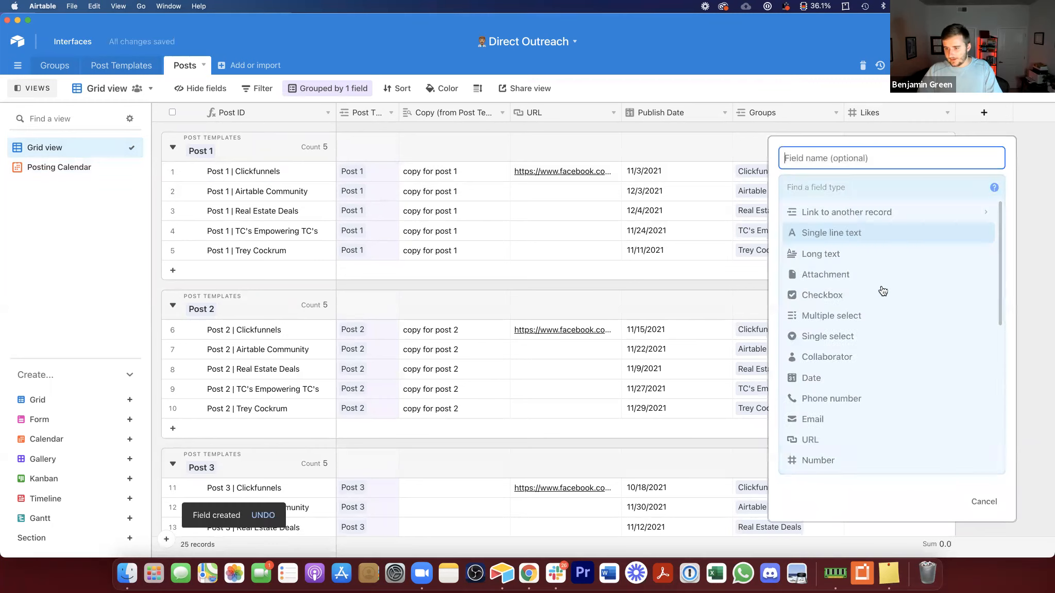
pyautogui.scroll(-1, 867, 397)
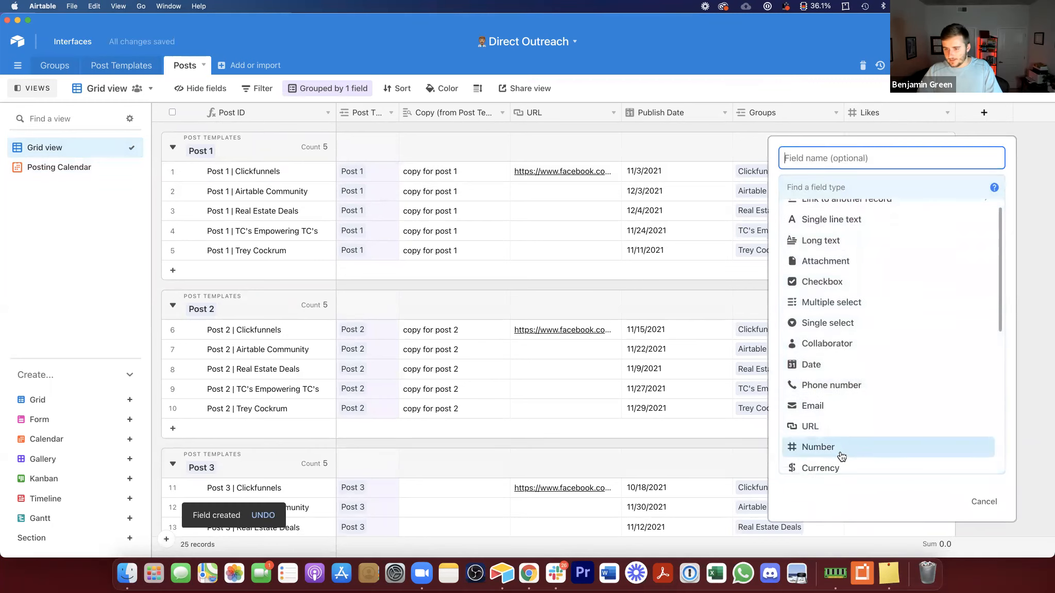
pyautogui.click(822, 193)
pyautogui.click(818, 150)
pyautogui.write('Co')
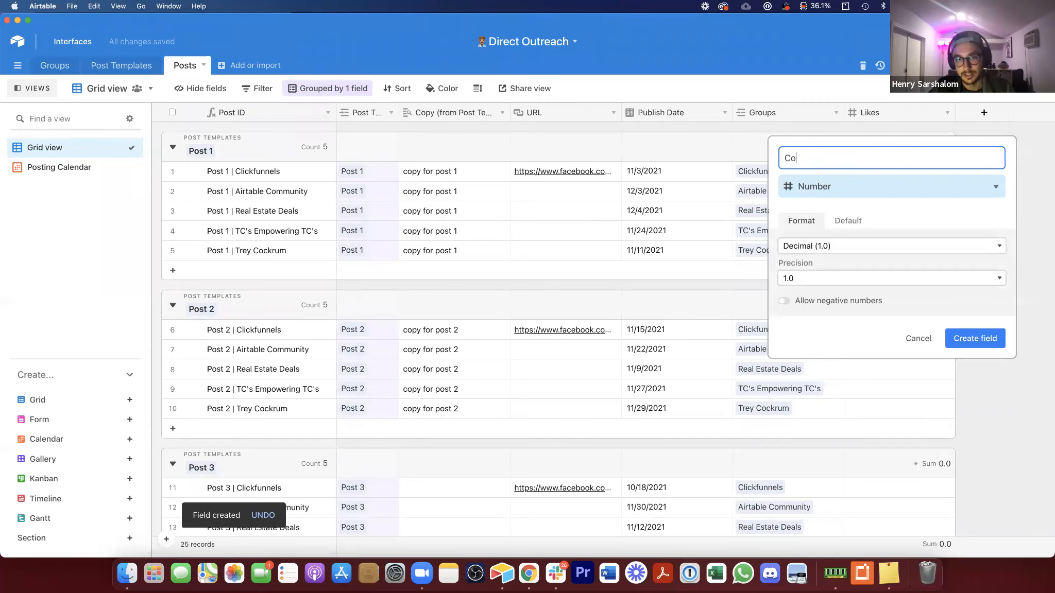
pyautogui.write('mments')
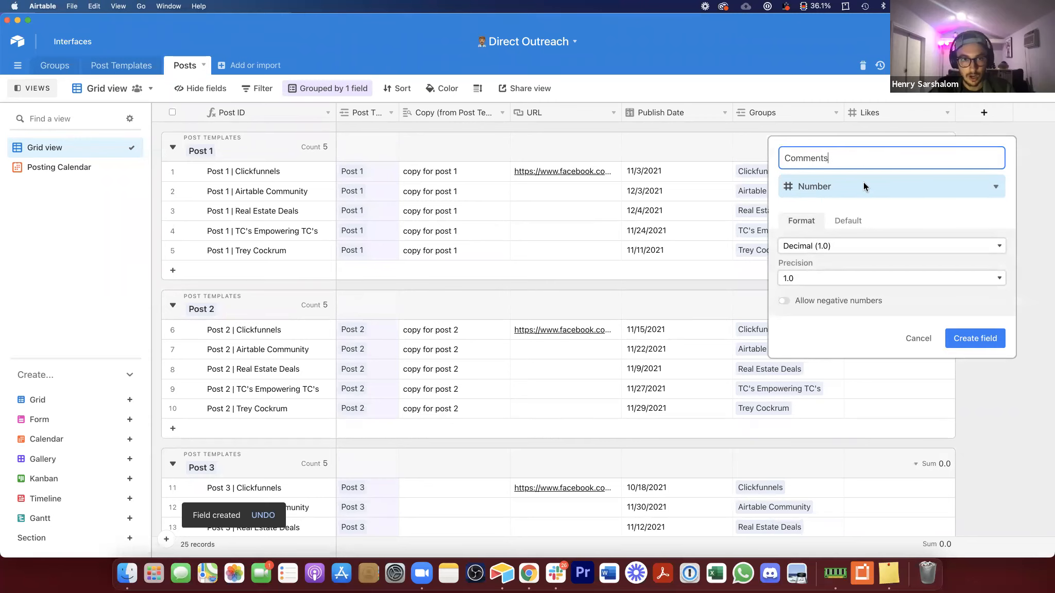
pyautogui.click(955, 335)
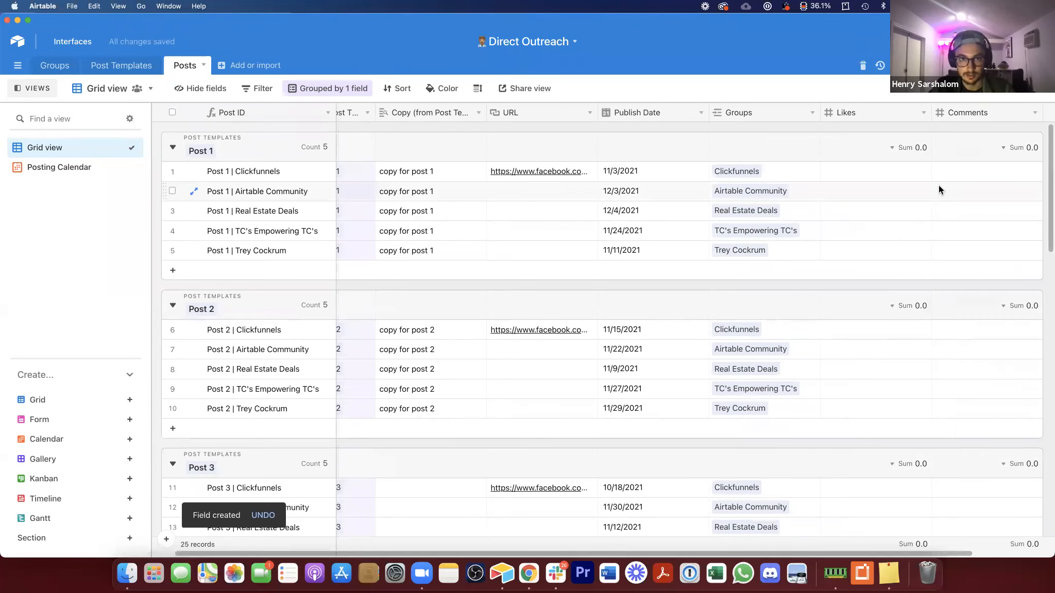
pyautogui.click(902, 175)
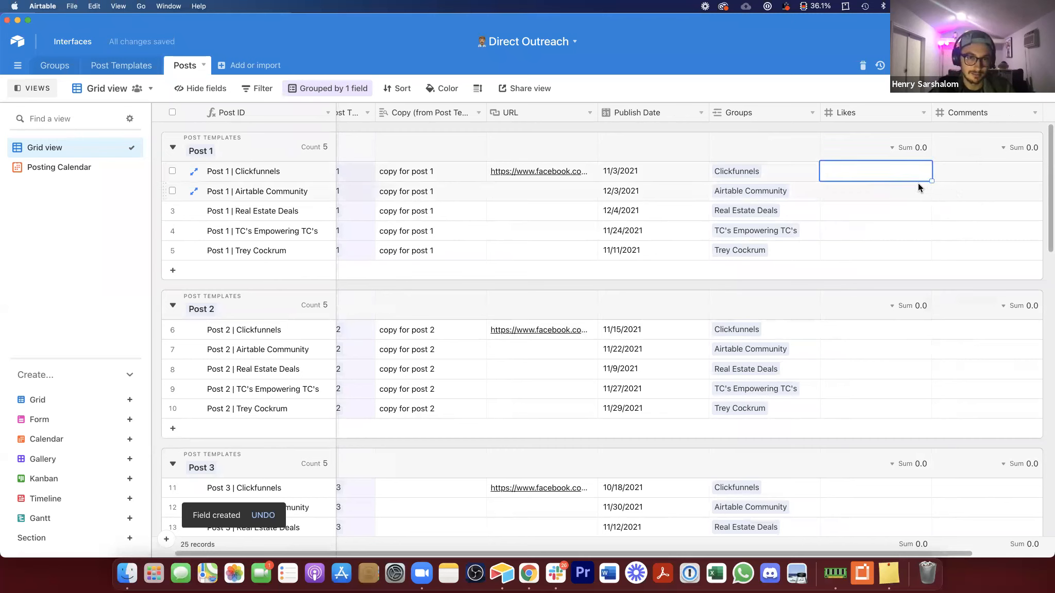
pyautogui.press('Right')
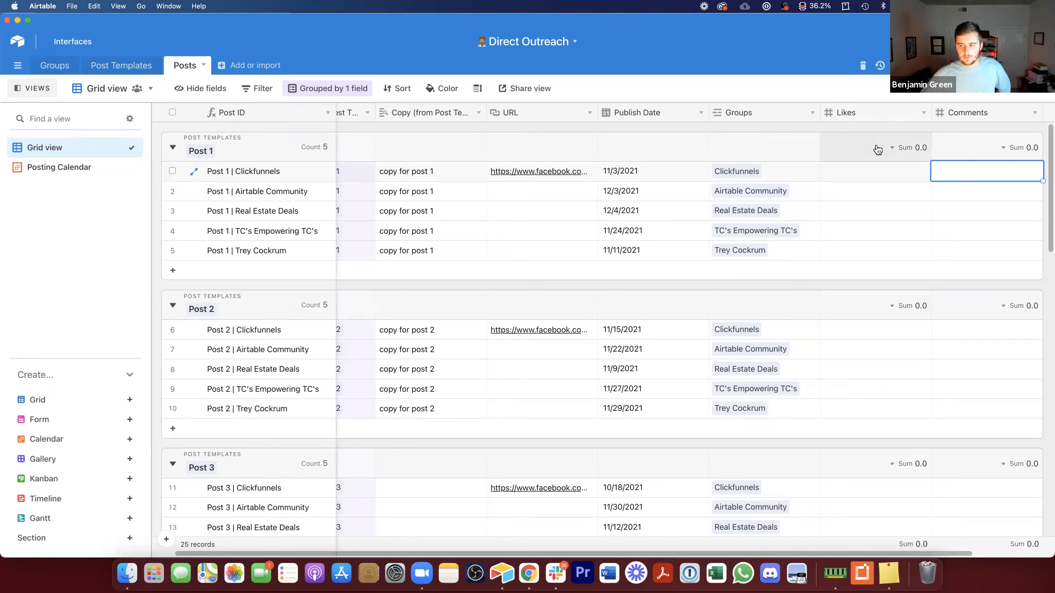
pyautogui.moveTo(886, 164); pyautogui.dragTo(944, 248)
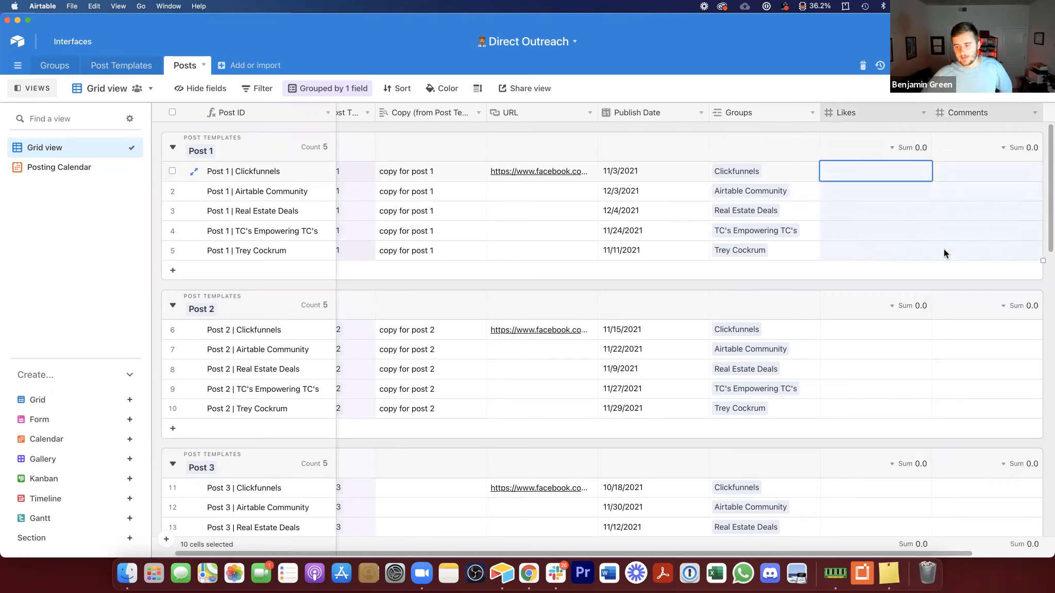
pyautogui.click(894, 190)
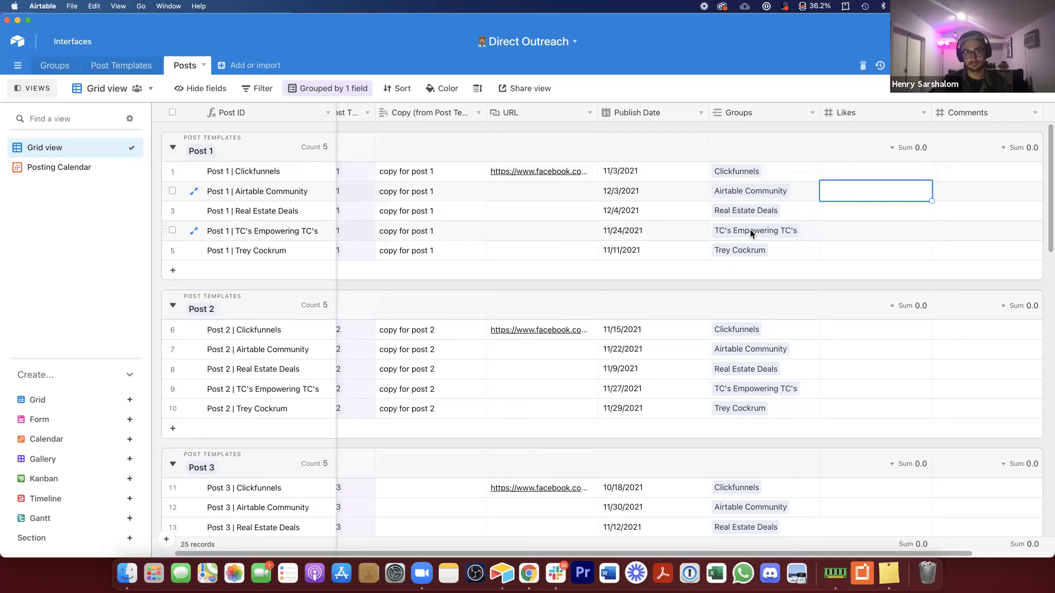
pyautogui.press('Right')
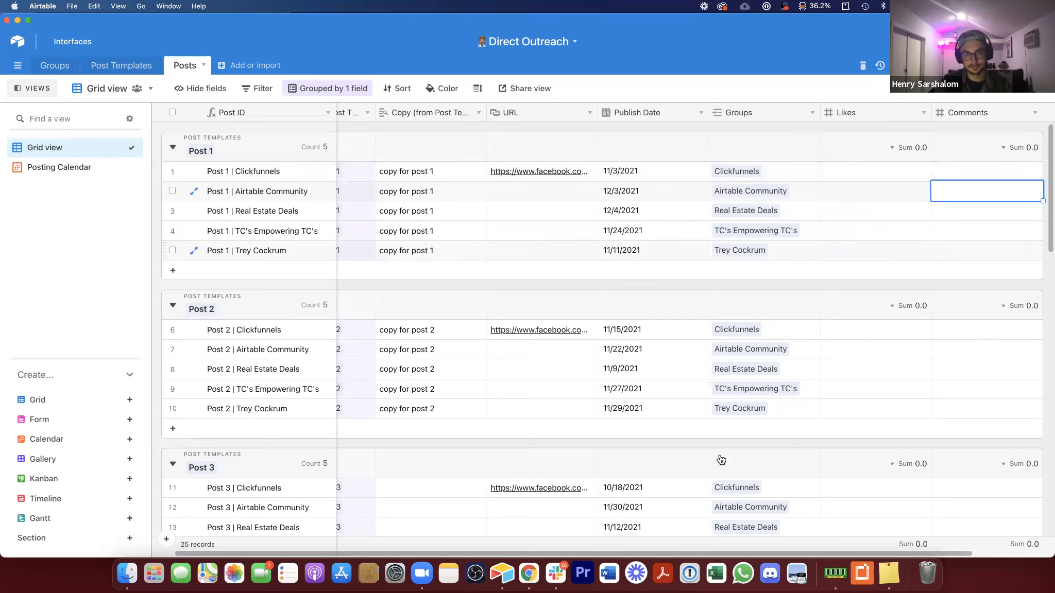
pyautogui.hscroll(-2, 623, 530)
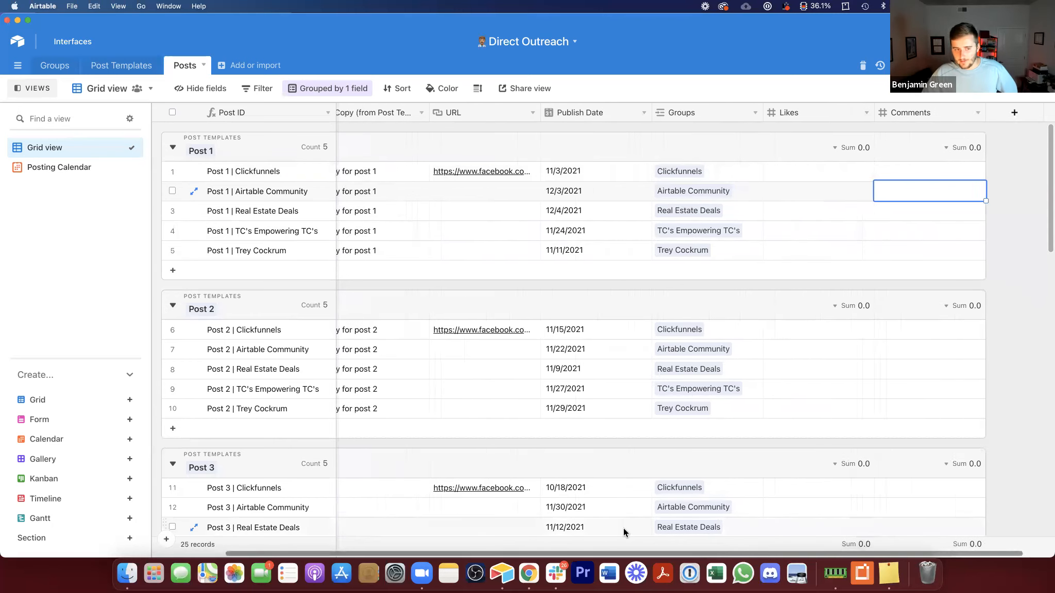
pyautogui.click(20, 87)
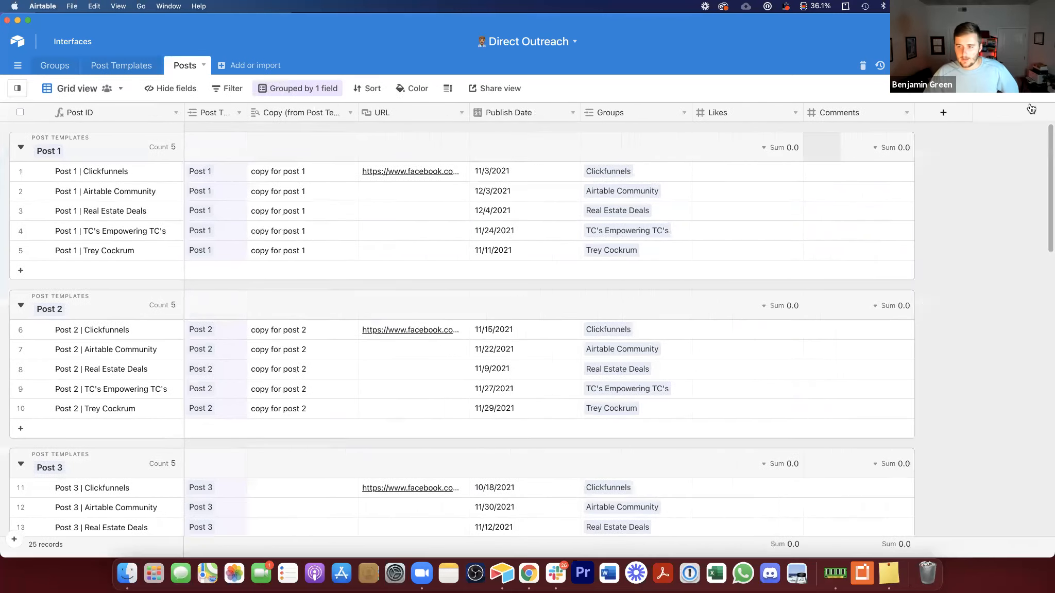
# Step: Add a link-to-another-record field in Posts that creates a new linked table named Conversations
pyautogui.click(923, 113)
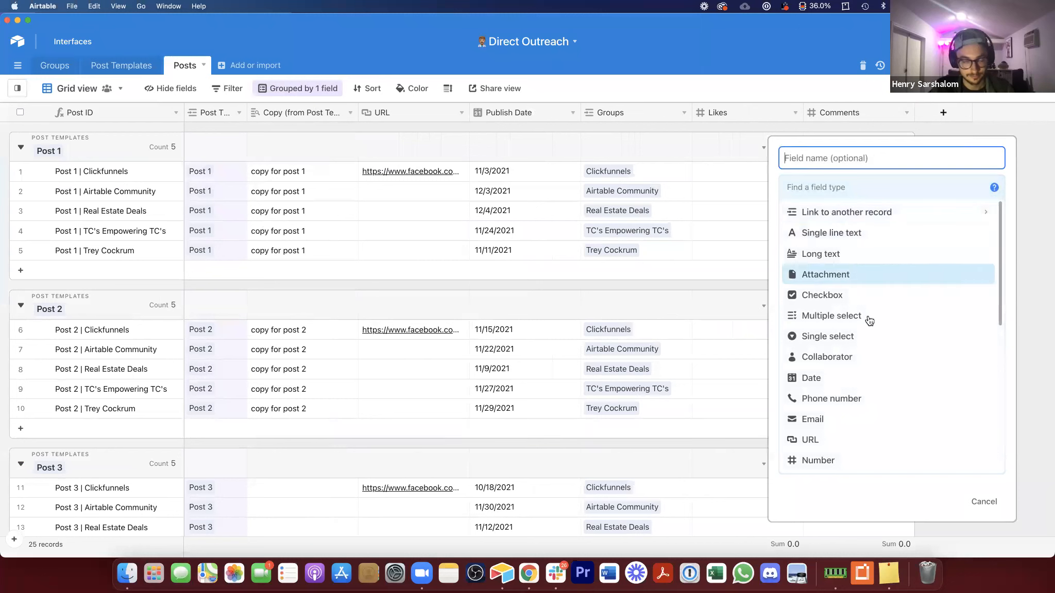
pyautogui.click(838, 213)
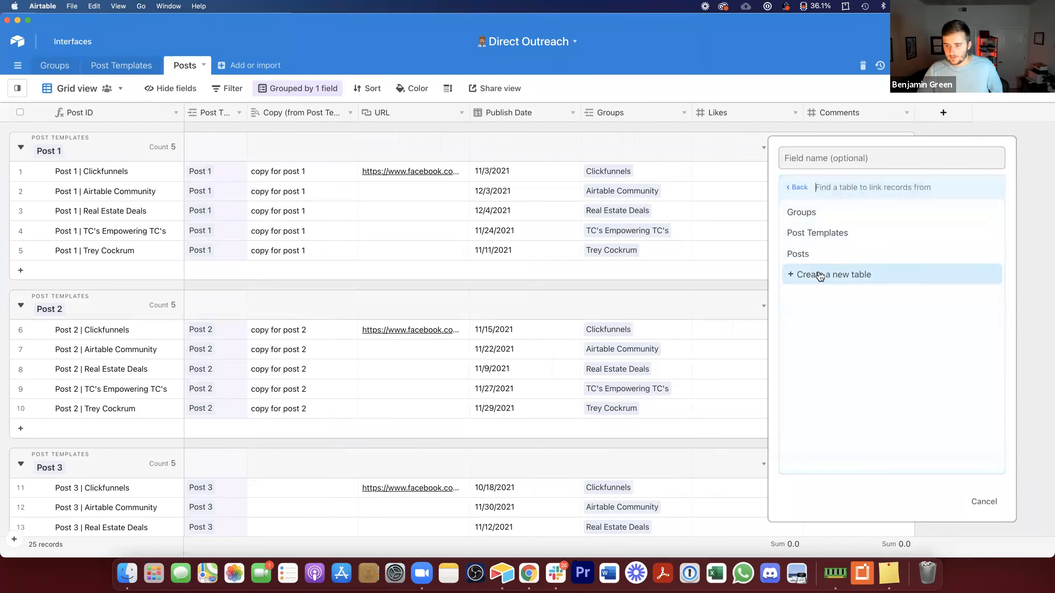
pyautogui.click(816, 275)
pyautogui.tripleClick(831, 248)
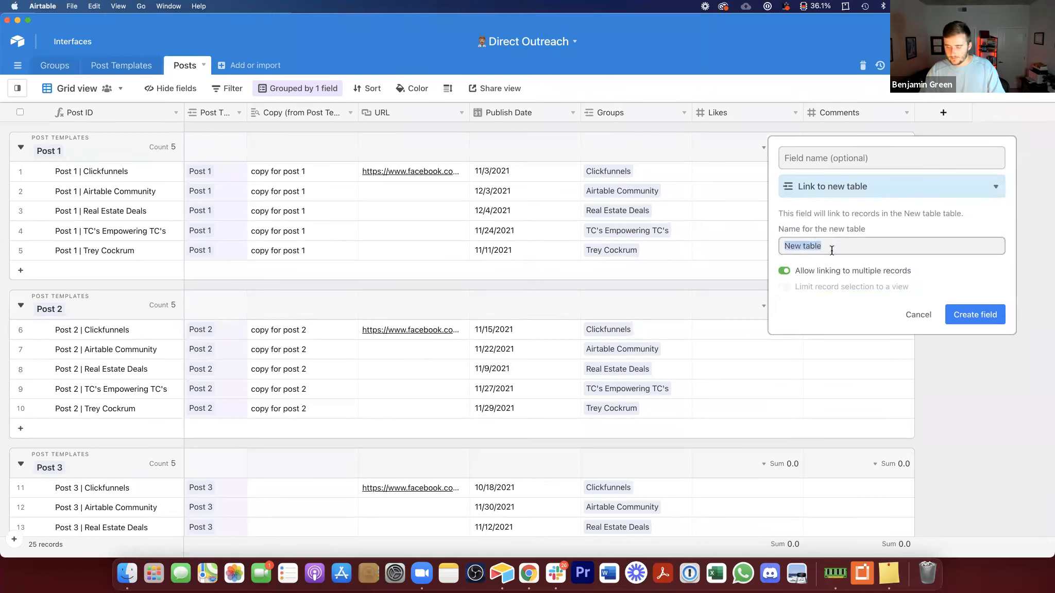
pyautogui.write('Conv')
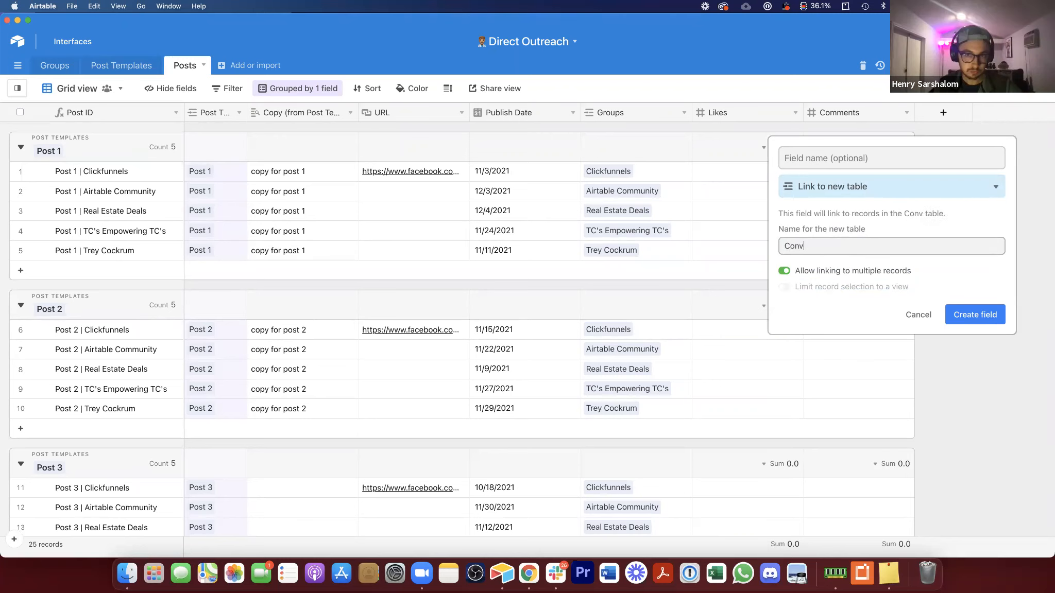
pyautogui.write('ersations')
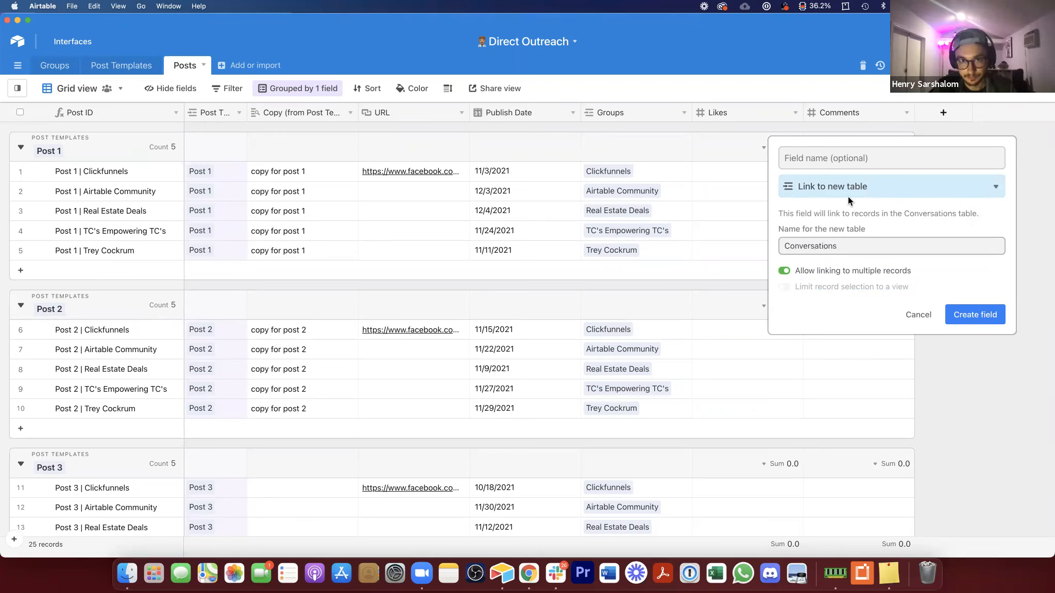
pyautogui.click(860, 161)
pyautogui.write('Conve')
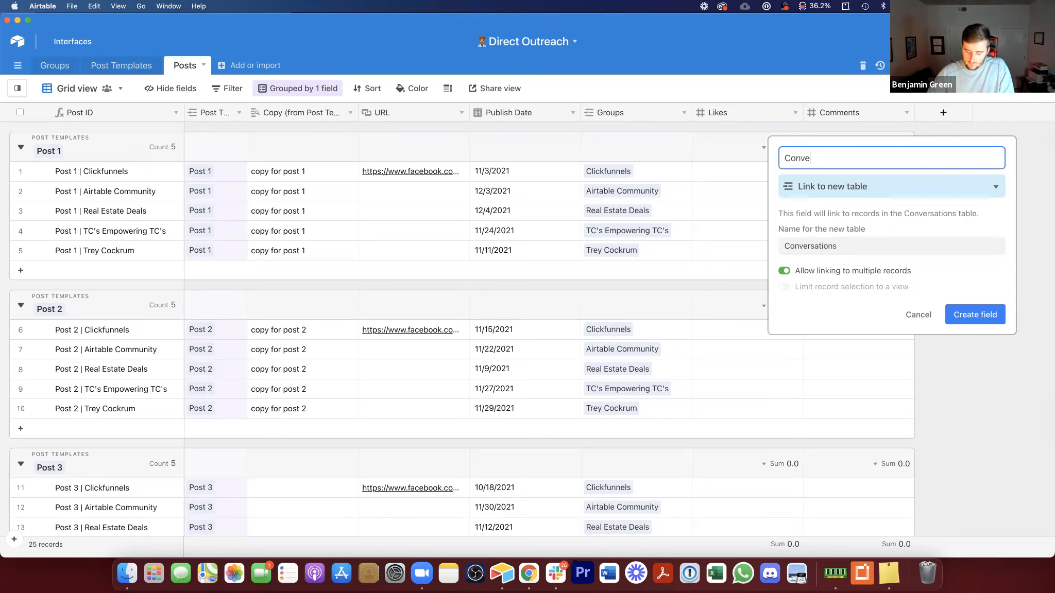
pyautogui.press('BackSpace')
pyautogui.press('BackSpace')
pyautogui.press('BackSpace')
pyautogui.press('BackSpace')
pyautogui.press('BackSpace')
pyautogui.click(981, 315)
pyautogui.click(963, 172)
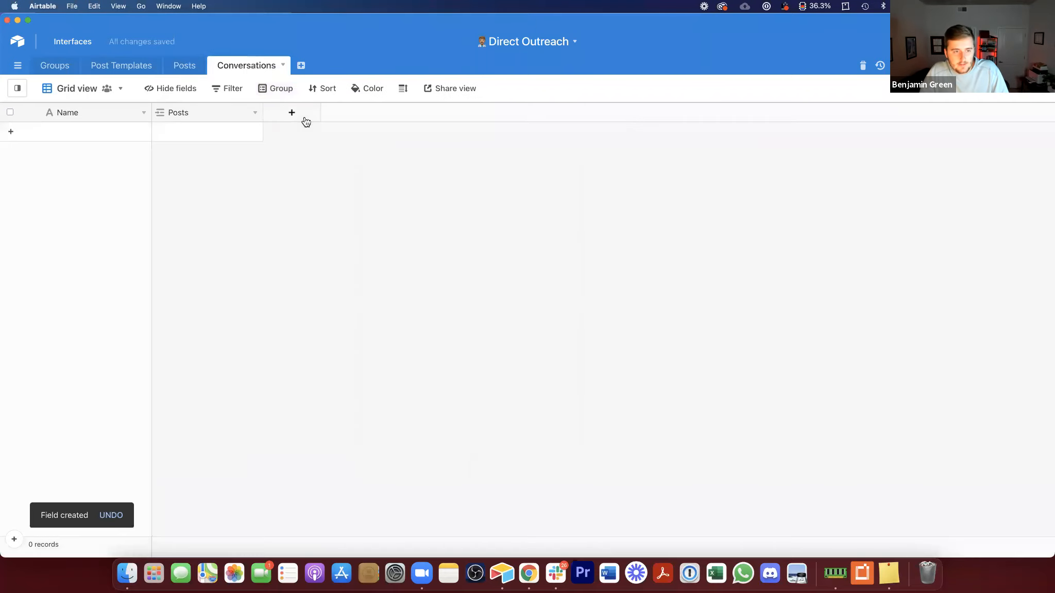
# Step: Open the Conversations table and rename its primary field to Full Name
pyautogui.click(251, 65)
pyautogui.doubleClick(118, 114)
pyautogui.write('Full nam')
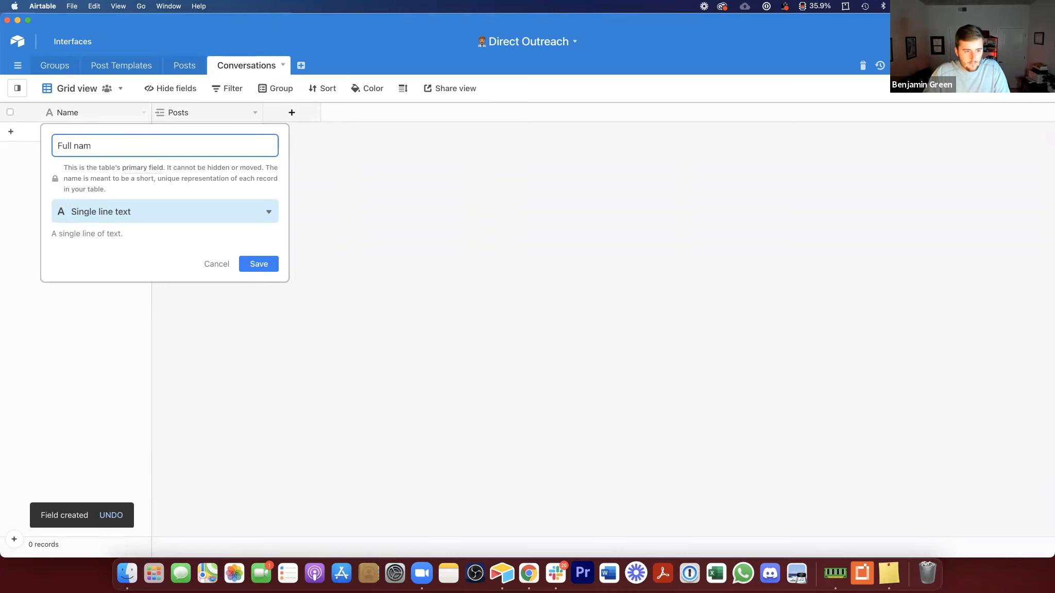
pyautogui.press('BackSpace')
pyautogui.press('BackSpace')
pyautogui.press('BackSpace')
pyautogui.write('Name')
pyautogui.press('Return')
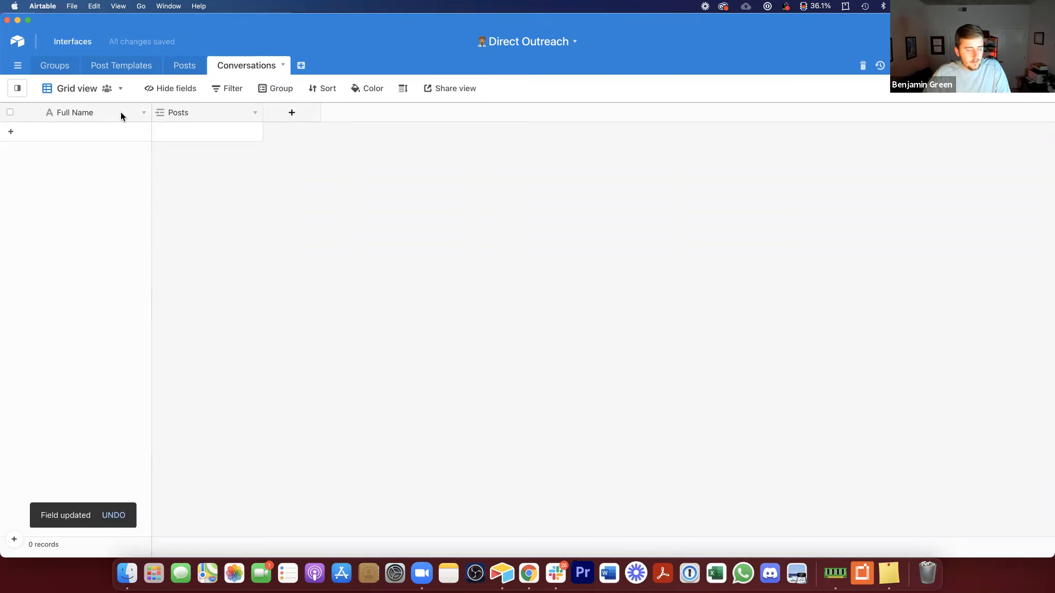
# Step: Insert a URL field named Profile Link to the right of Full Name
pyautogui.rightClick(100, 112)
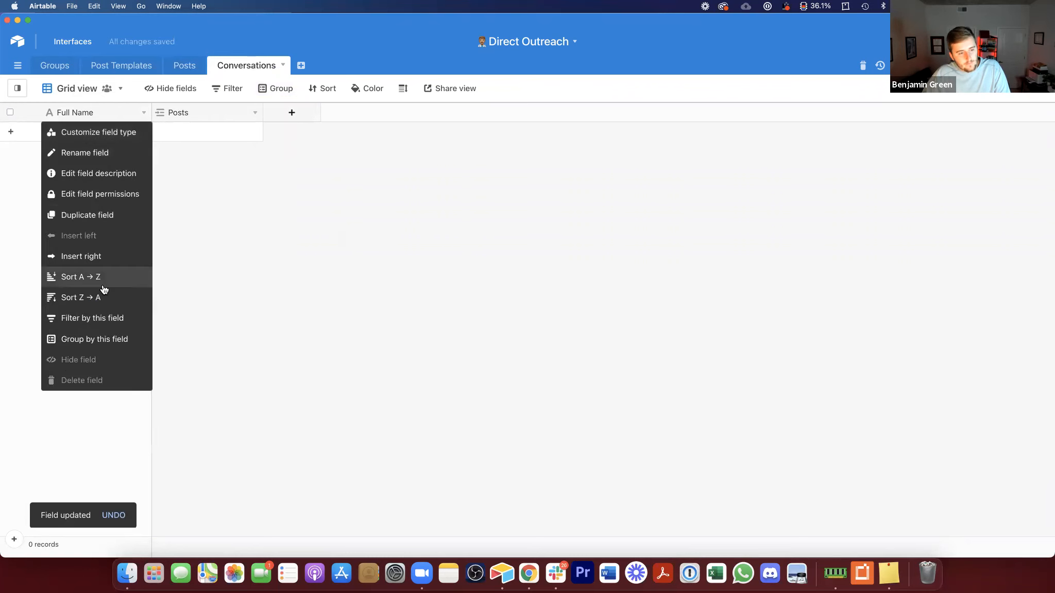
pyautogui.click(98, 252)
pyautogui.write('Profile Link')
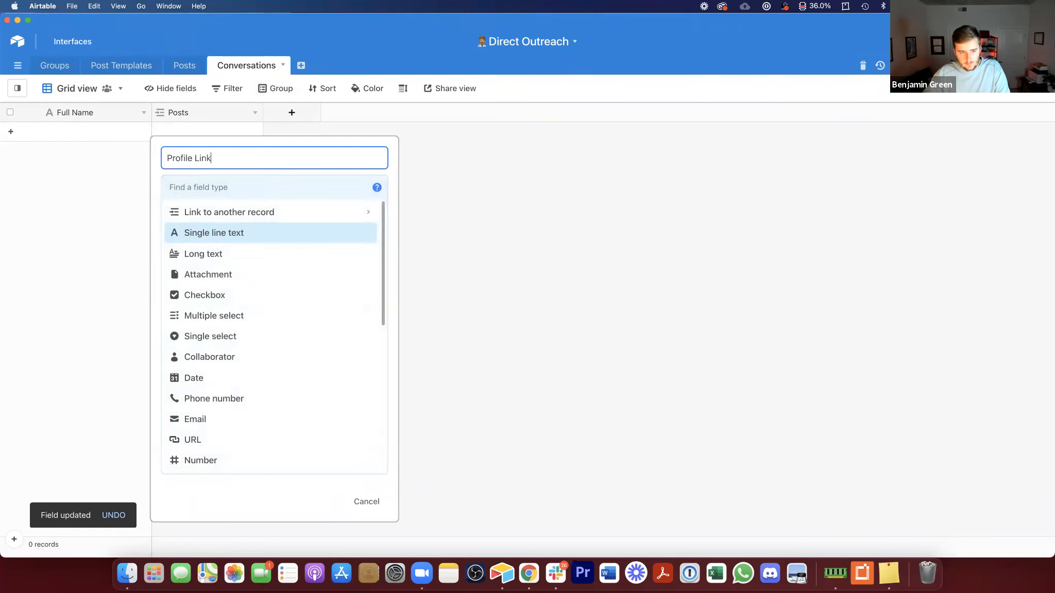
pyautogui.scroll(-1, 221, 356)
pyautogui.click(198, 421)
pyautogui.click(368, 254)
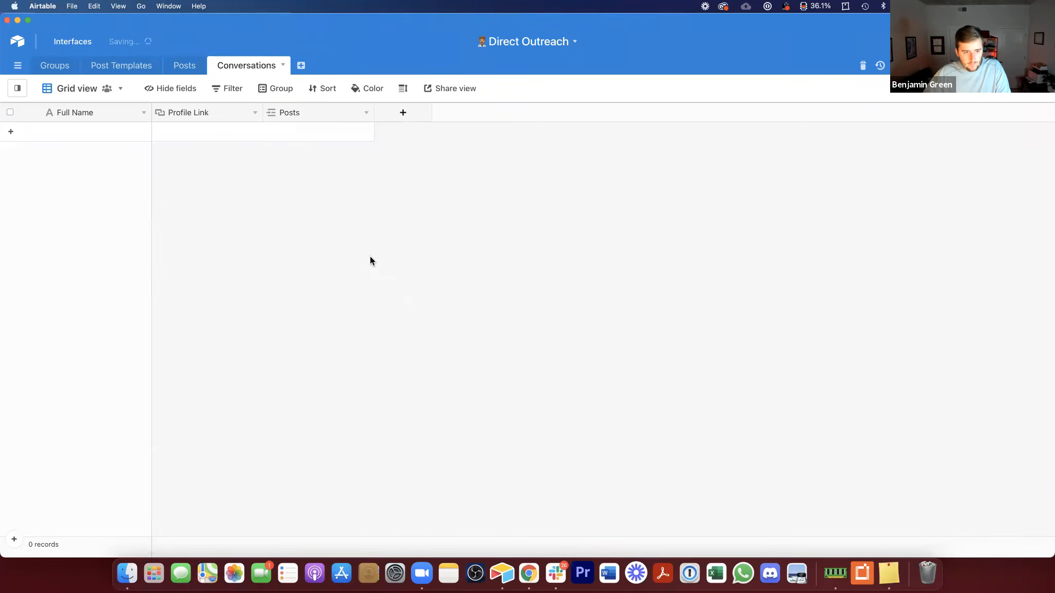
# Step: Insert a Single select field to the right of Profile Link
pyautogui.rightClick(224, 110)
pyautogui.click(230, 255)
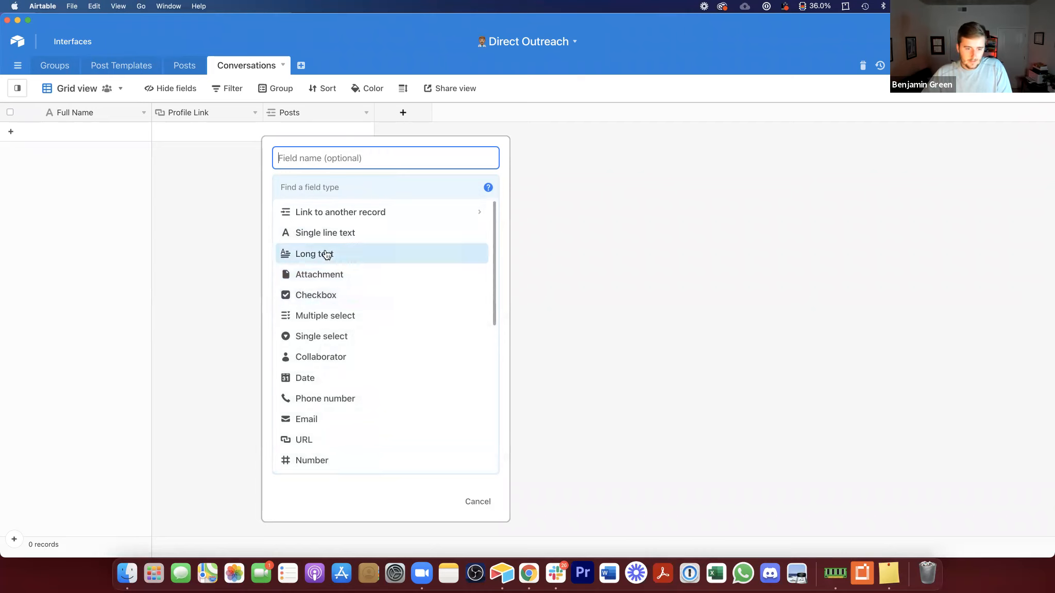
pyautogui.click(356, 336)
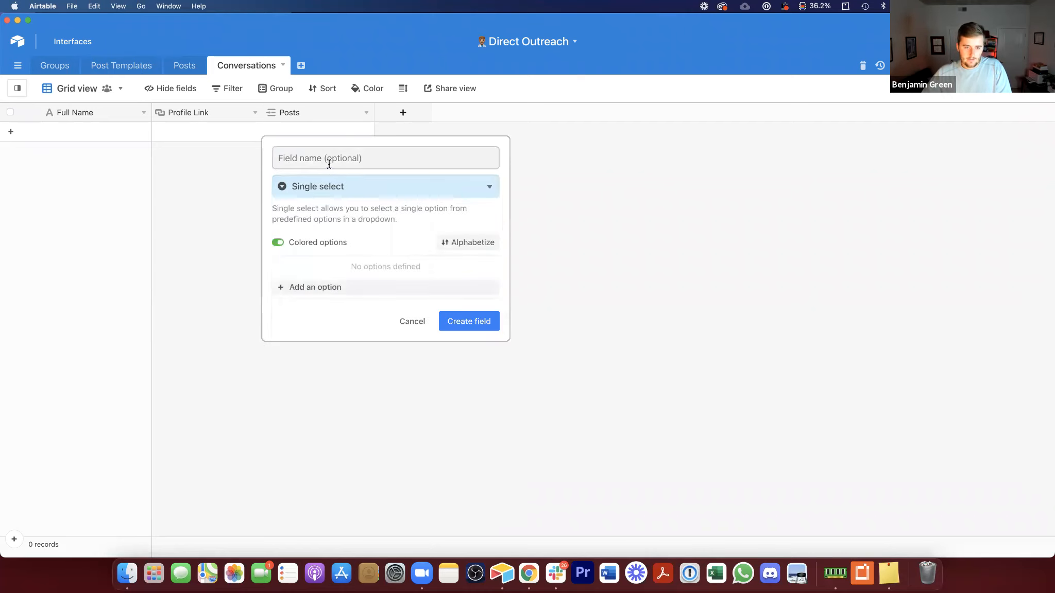
pyautogui.click(462, 326)
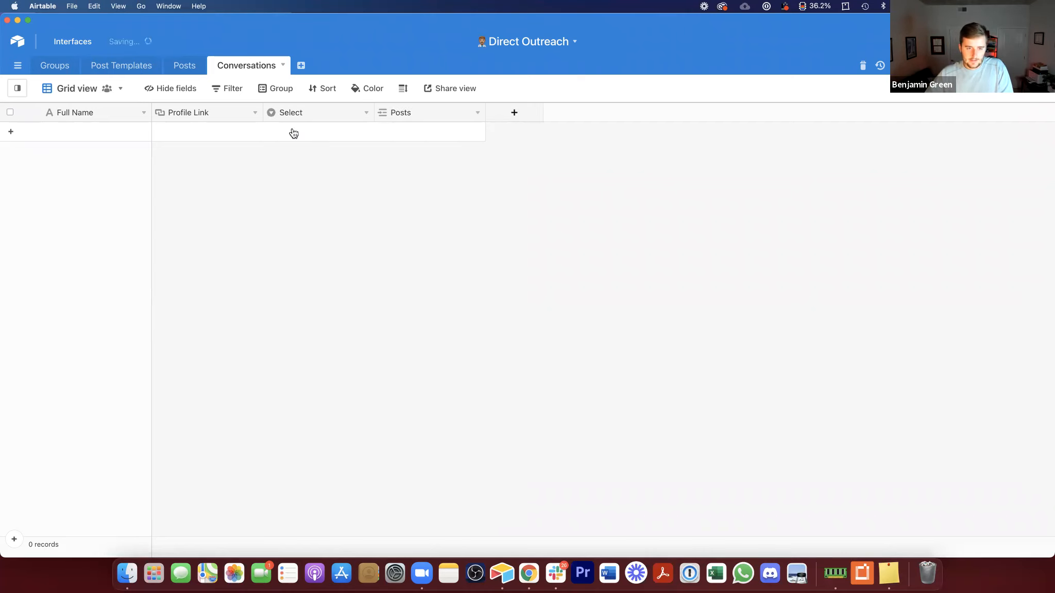
# Step: Insert a Long text field named Notes to the right of the Select field
pyautogui.rightClick(292, 114)
pyautogui.click(320, 257)
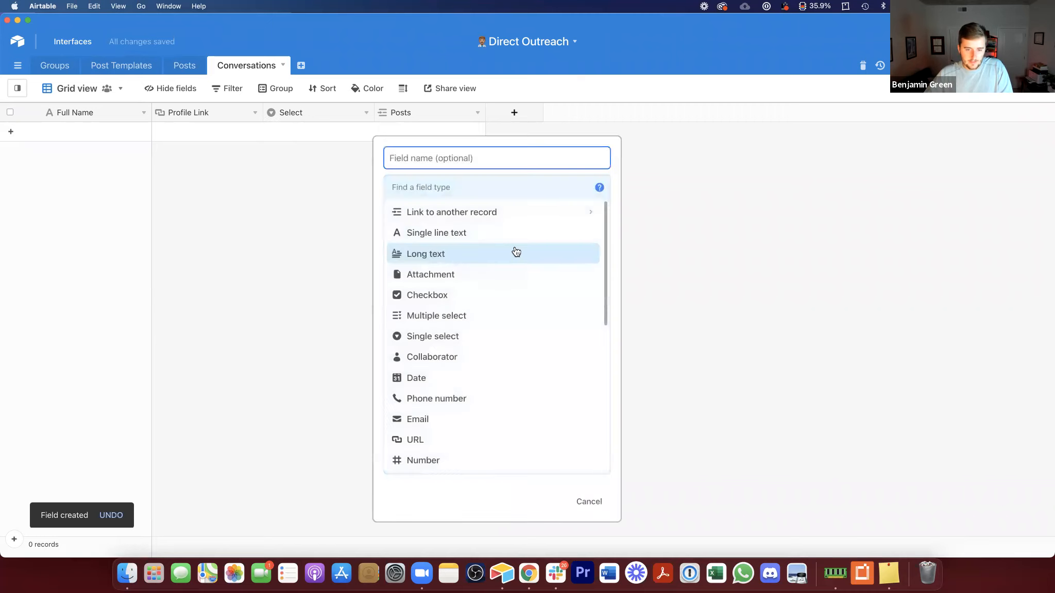
pyautogui.click(486, 258)
pyautogui.click(463, 156)
pyautogui.write('Notes')
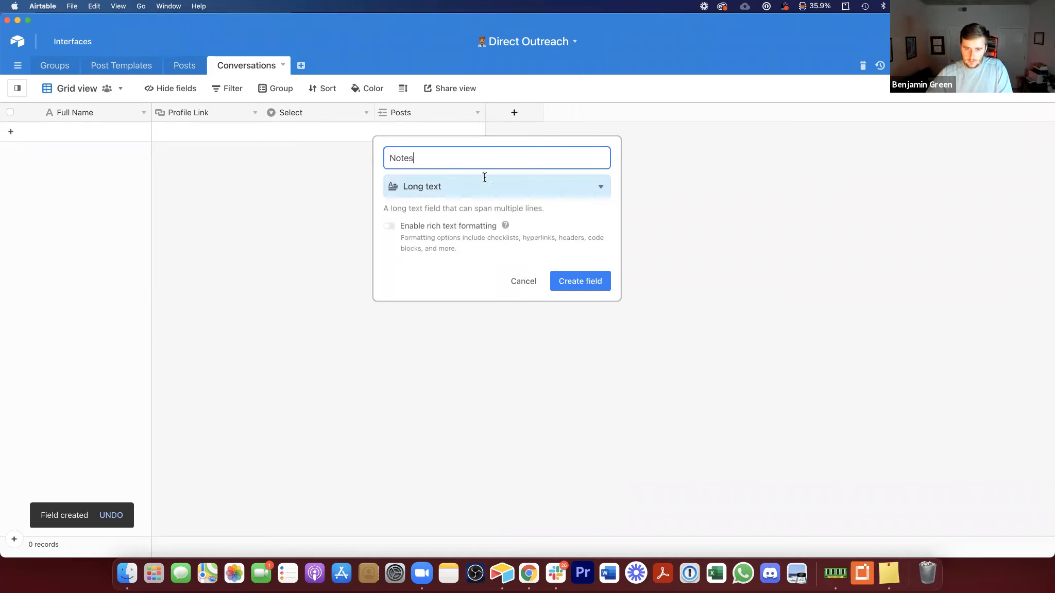
pyautogui.click(577, 281)
# Step: Add the options Messaged, Nurturing and Link Sent to the Select field
pyautogui.doubleClick(331, 107)
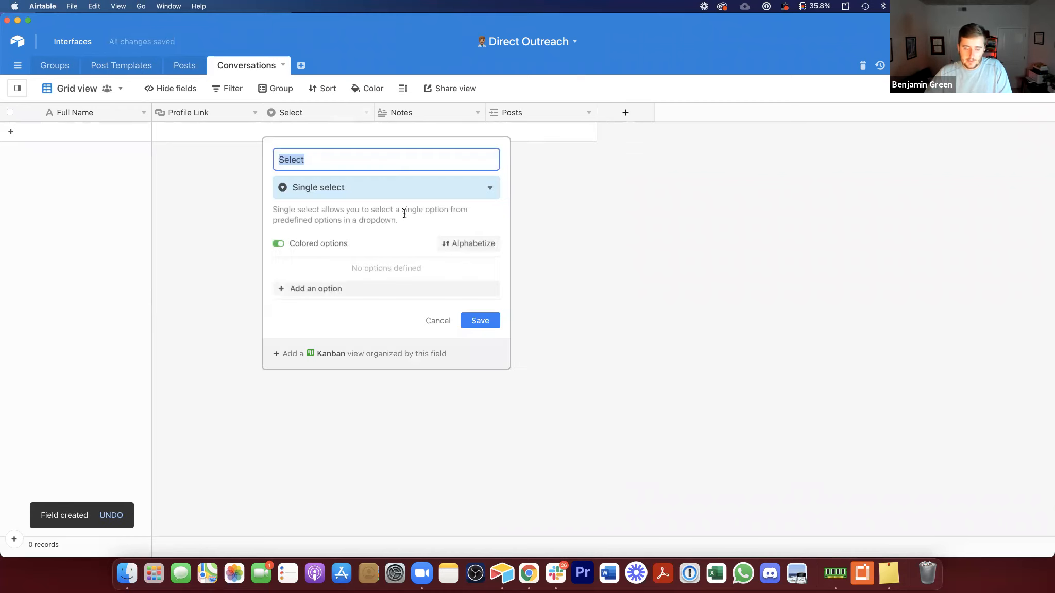
pyautogui.click(369, 286)
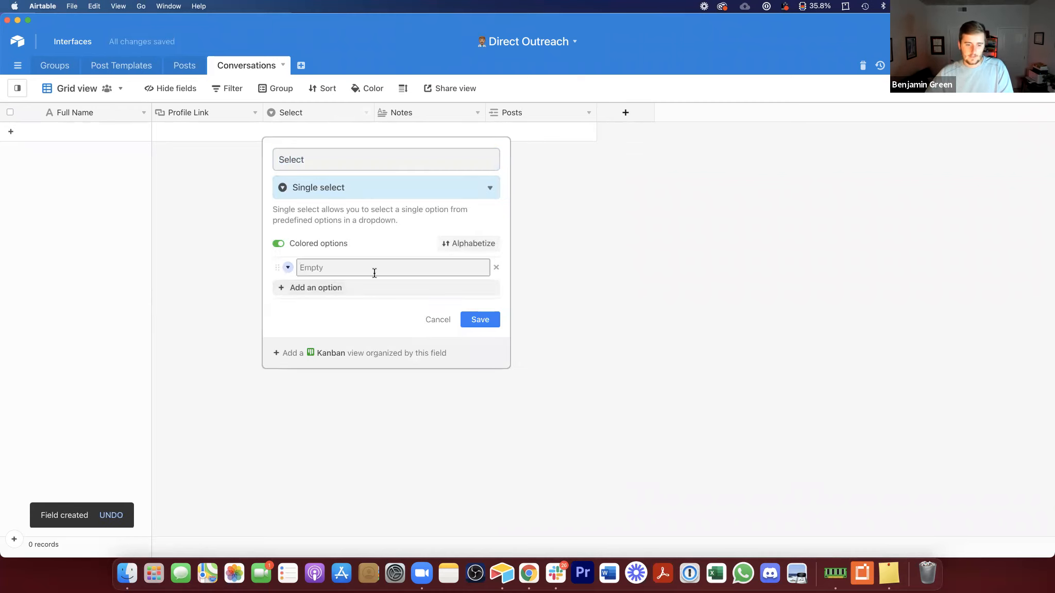
pyautogui.write('Messaged')
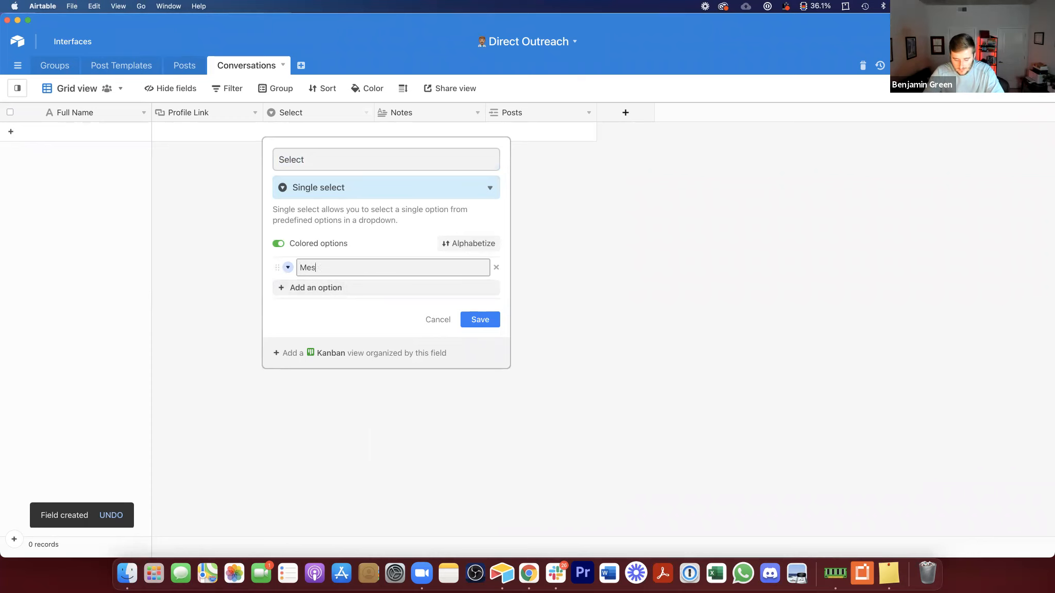
pyautogui.click(342, 287)
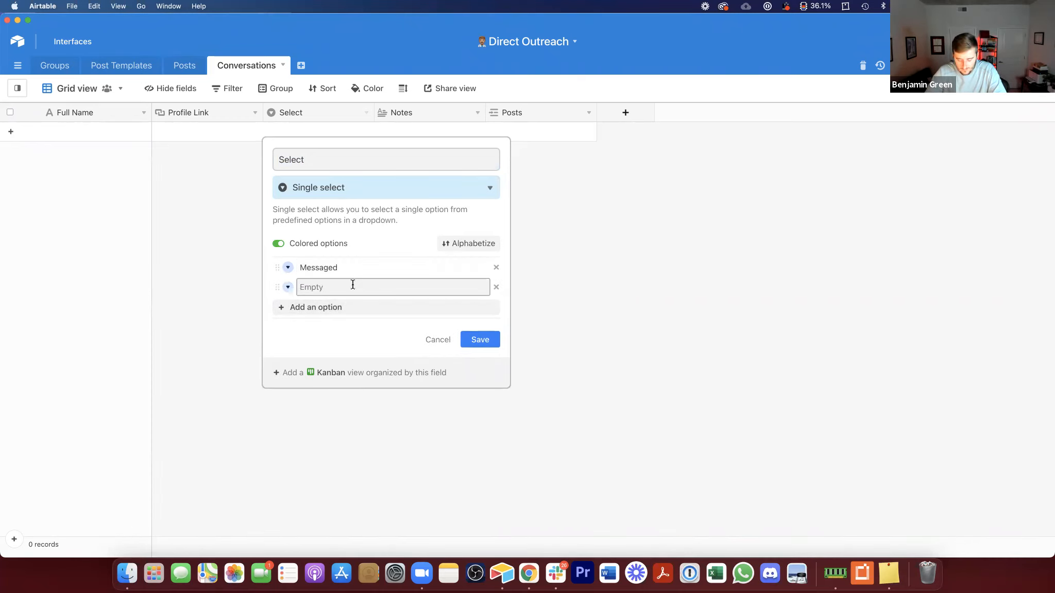
pyautogui.write('Nurt')
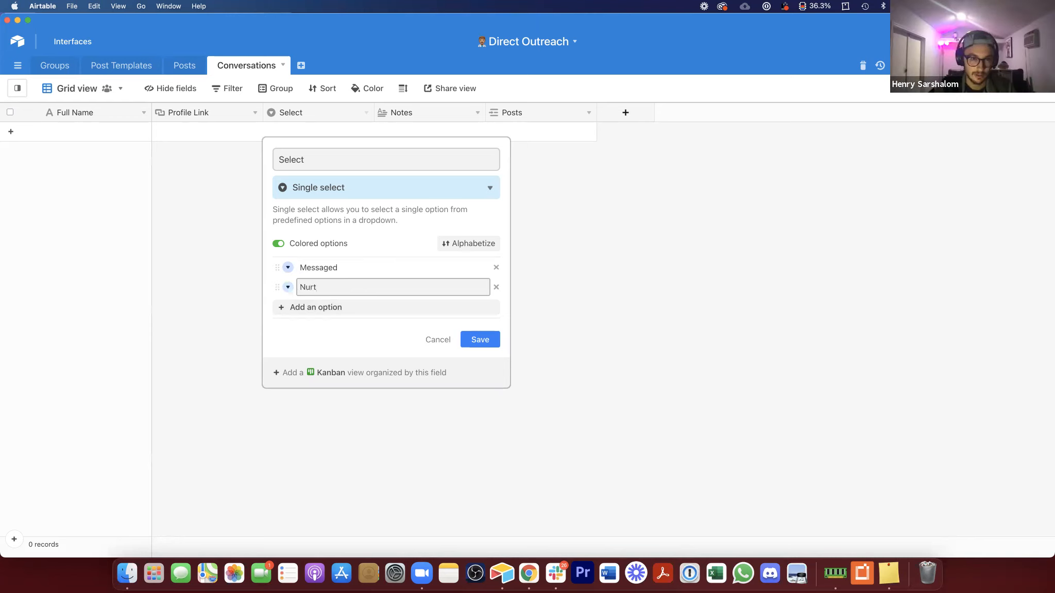
pyautogui.write('uring')
pyautogui.press('Return')
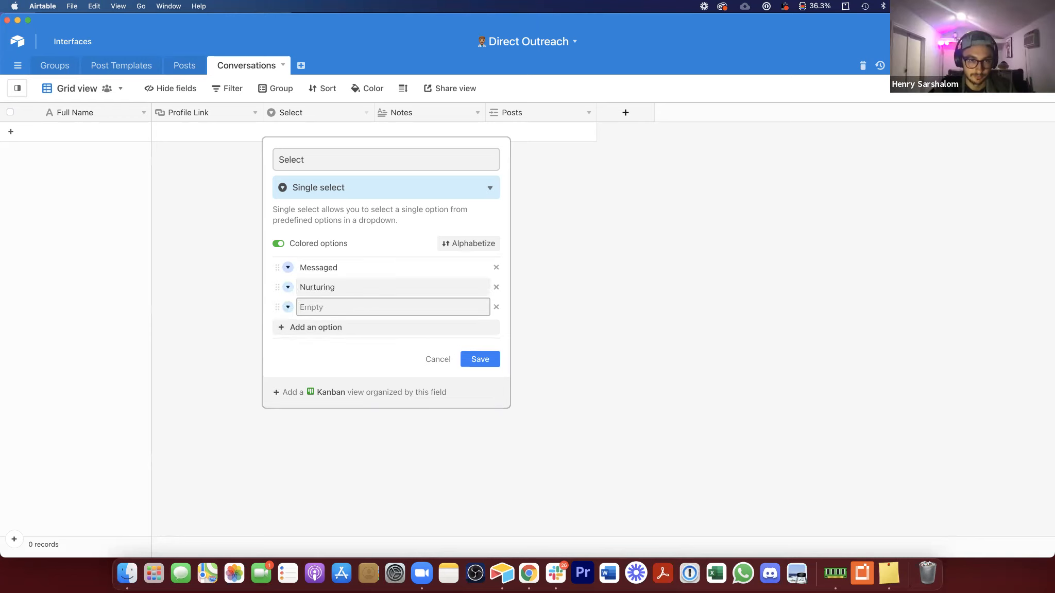
pyautogui.write('Link Sent')
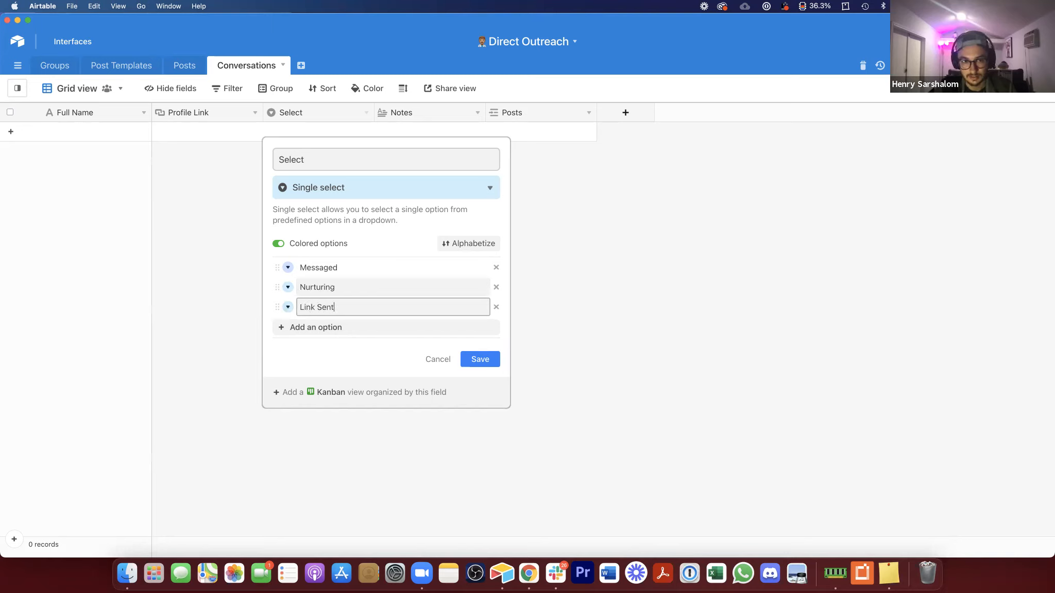
pyautogui.press('Return')
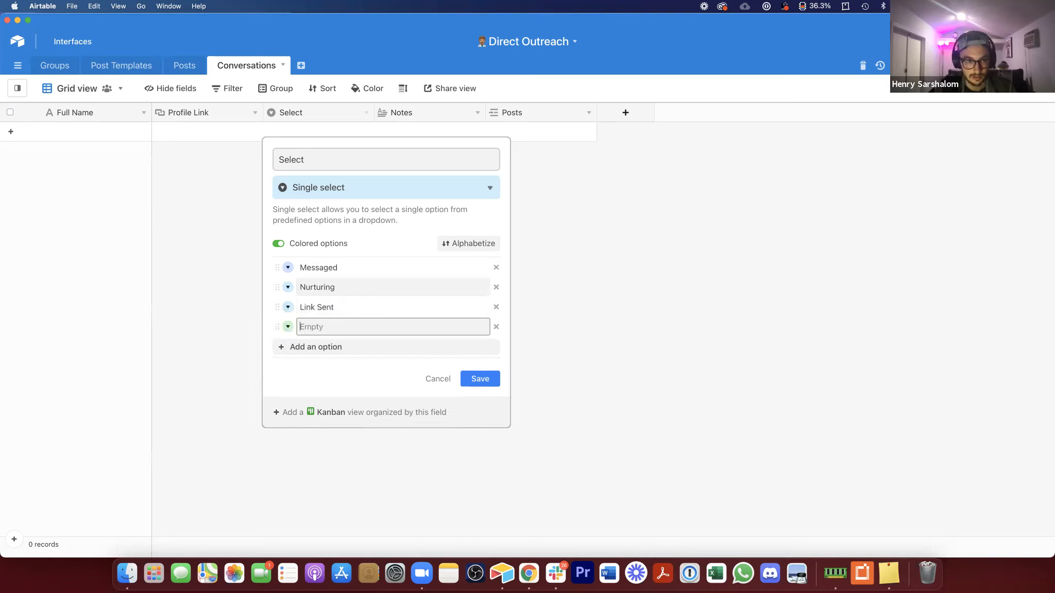
# Step: Add the options Appt Booked, Closed - Won and Not Interested - Lost to the Select field and save it
pyautogui.write('Appt Booked')
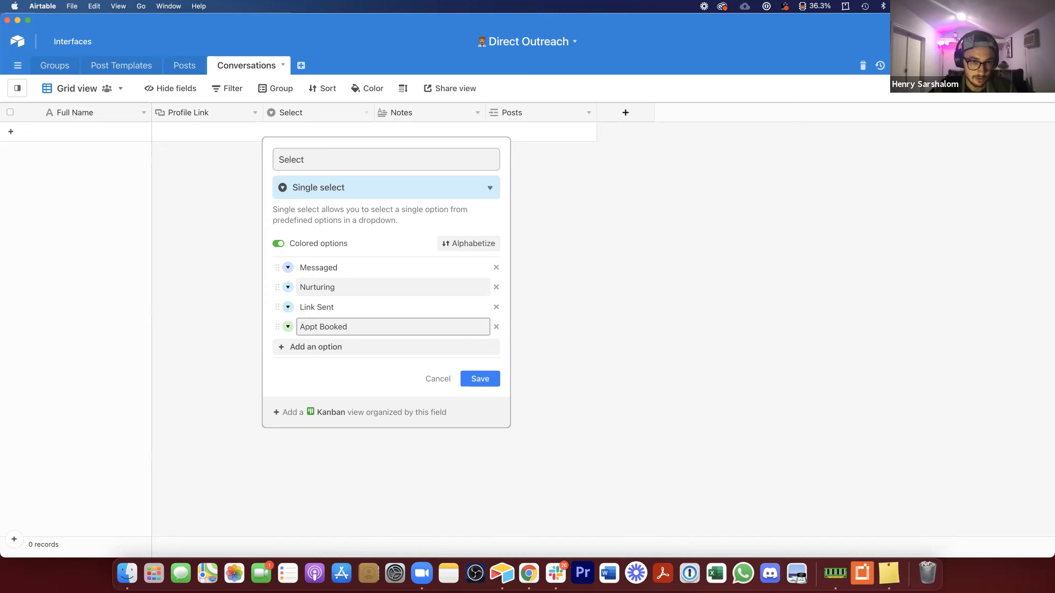
pyautogui.press('Return')
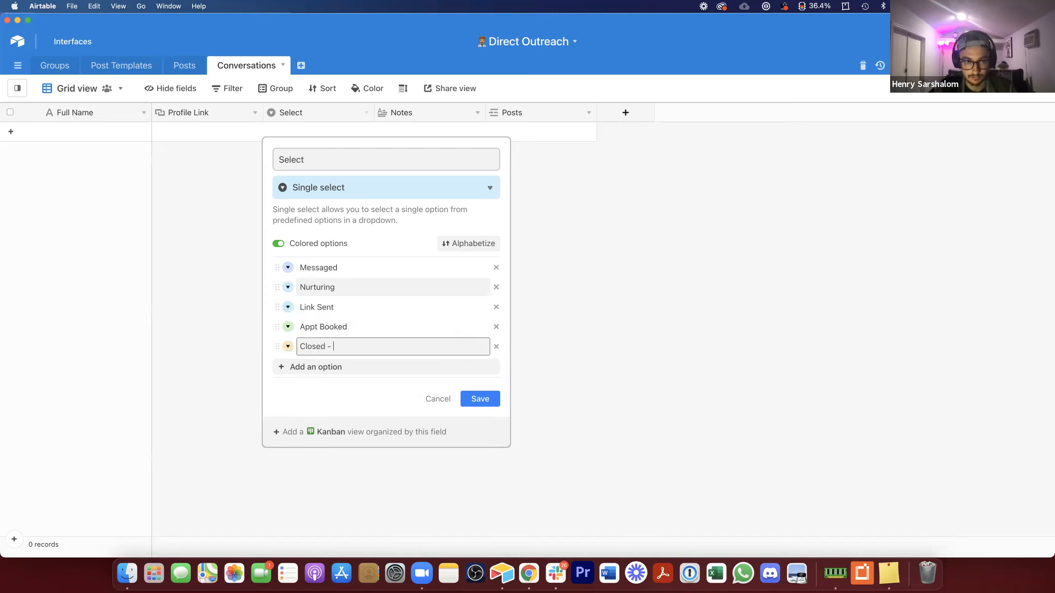
pyautogui.press('Return')
pyautogui.write('Not Interested / Lost')
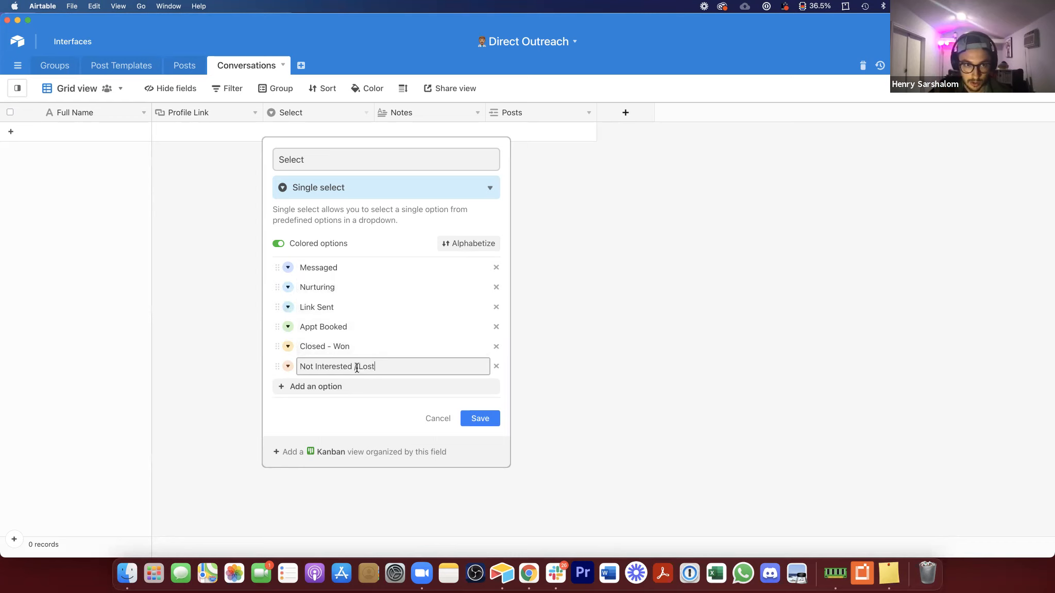
pyautogui.click(330, 341)
pyautogui.press('BackSpace')
pyautogui.write('/')
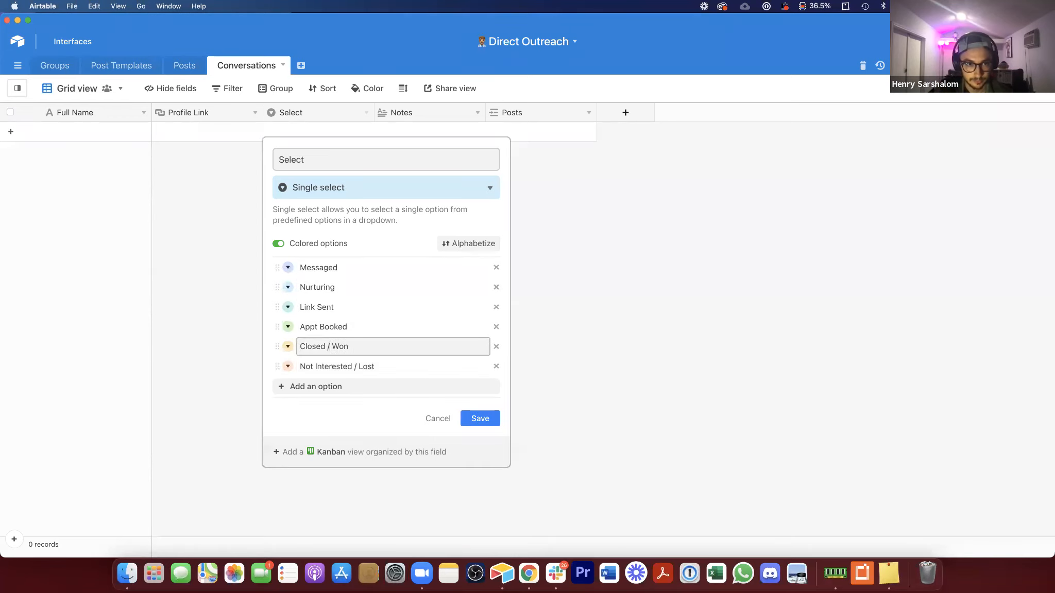
pyautogui.press('BackSpace')
pyautogui.write('-')
pyautogui.click(355, 366)
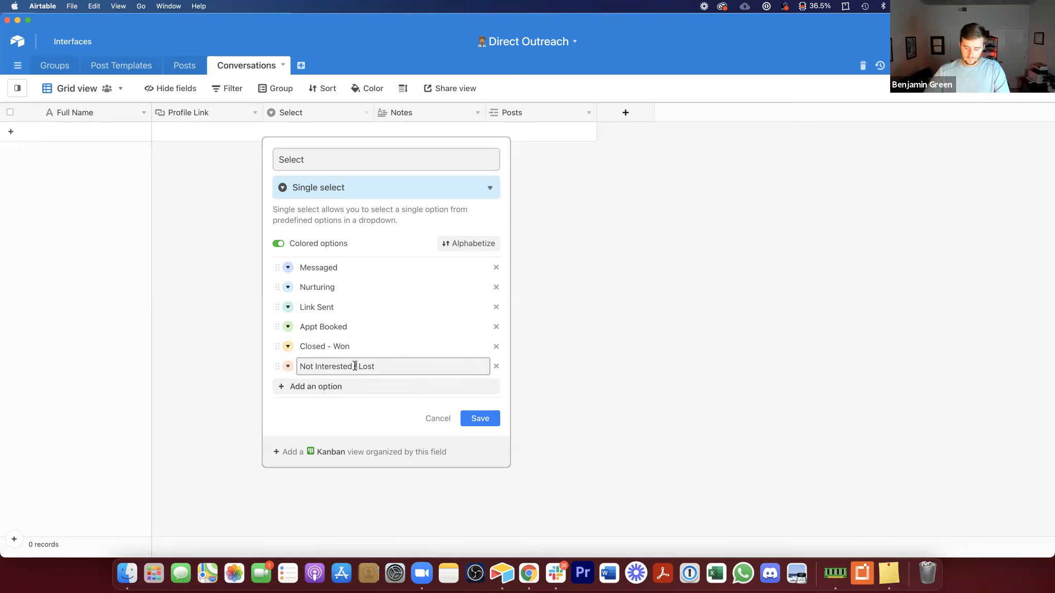
pyautogui.press('BackSpace')
pyautogui.write('-')
pyautogui.click(480, 418)
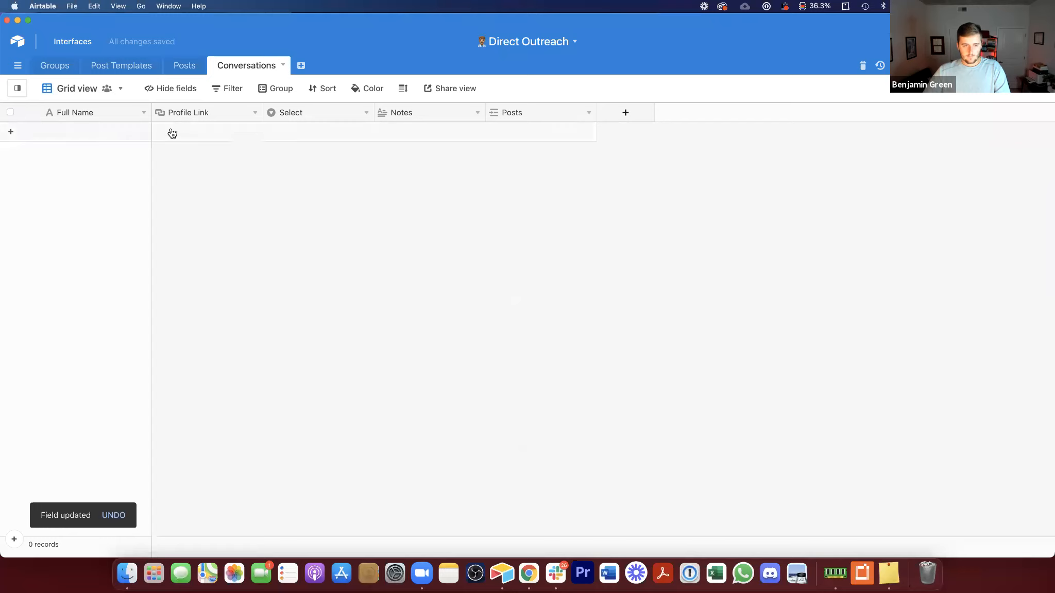
# Step: Create a new Conversations record by entering a contact's full name
pyautogui.click(97, 133)
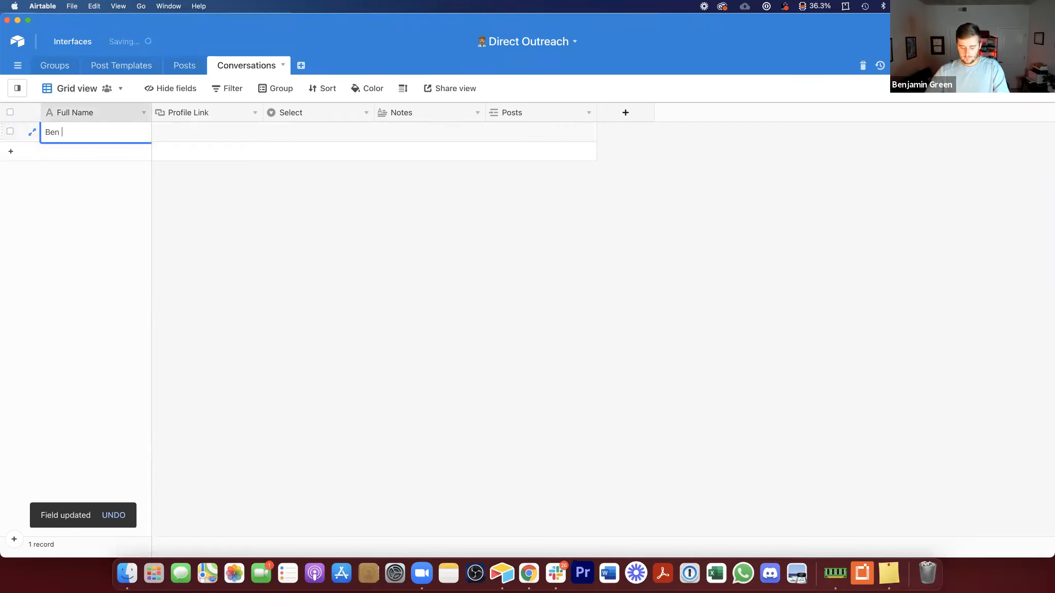
pyautogui.press('Tab')
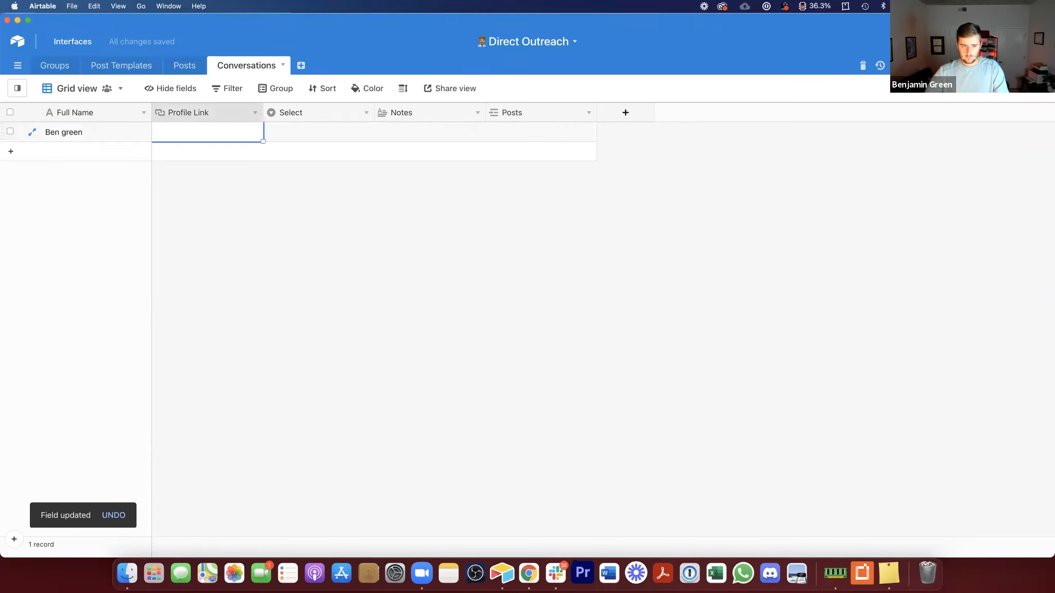
# Step: Set the record's Select value to Messaged and link it to the post Post 1 | Clickfunnels
pyautogui.doubleClick(335, 135)
pyautogui.click(342, 186)
pyautogui.click(420, 131)
pyautogui.click(421, 128)
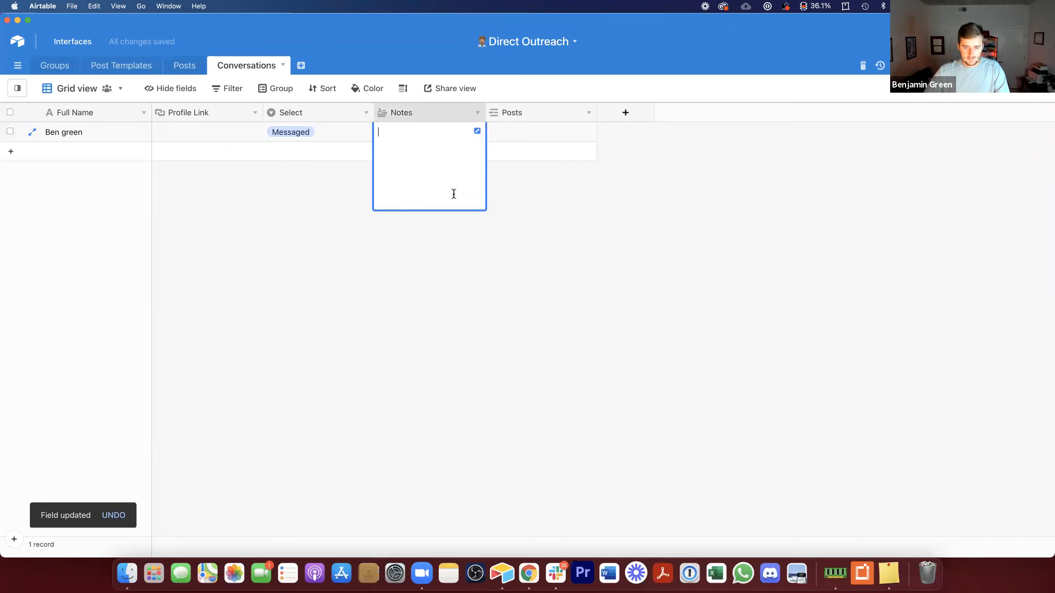
pyautogui.click(446, 209)
pyautogui.click(500, 131)
pyautogui.click(494, 132)
pyautogui.click(421, 92)
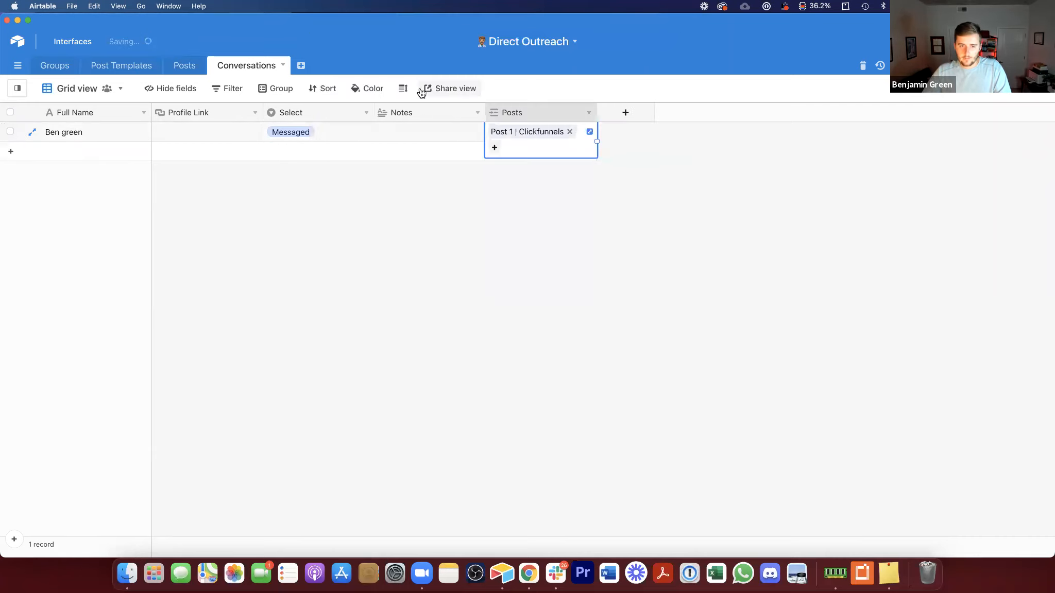
# Step: Replace the first conversation's linked post with Post 2 | Real Estate Deals
pyautogui.click(590, 260)
pyautogui.click(564, 132)
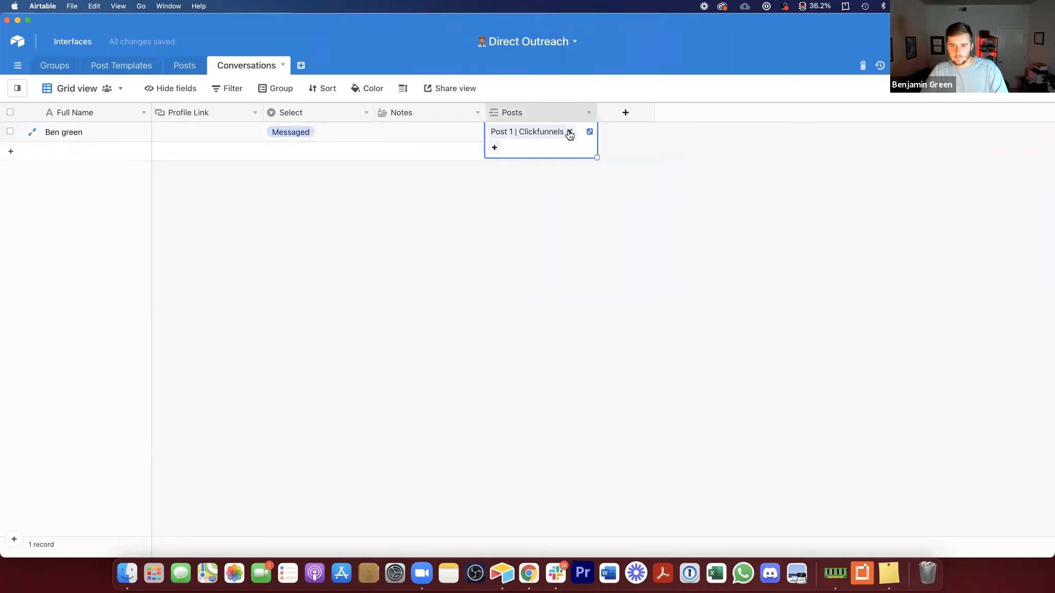
pyautogui.click(570, 132)
pyautogui.click(493, 132)
pyautogui.scroll(-5, 507, 209)
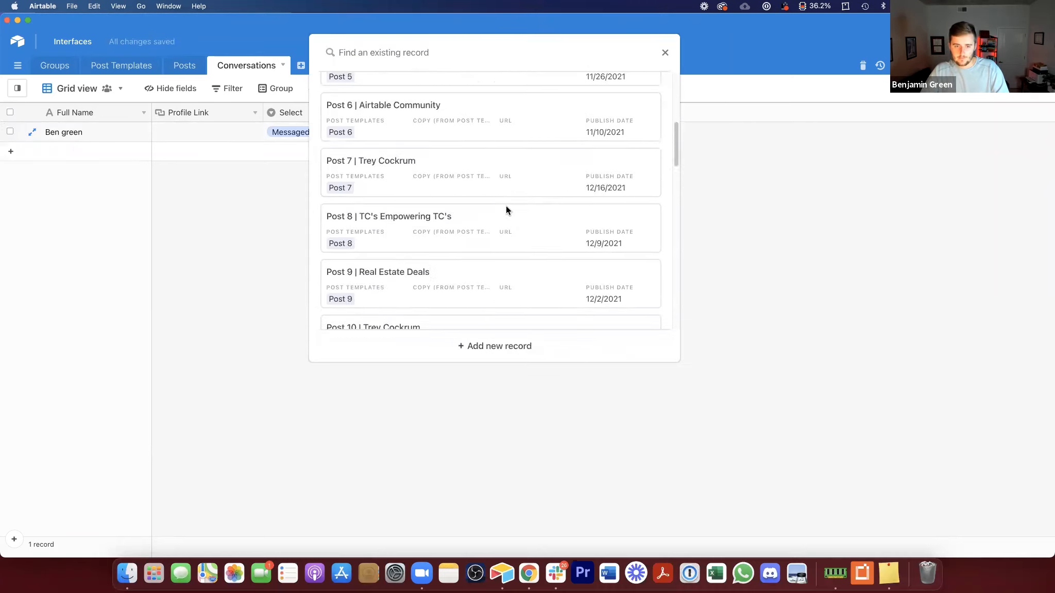
pyautogui.scroll(-5, 506, 210)
pyautogui.click(402, 202)
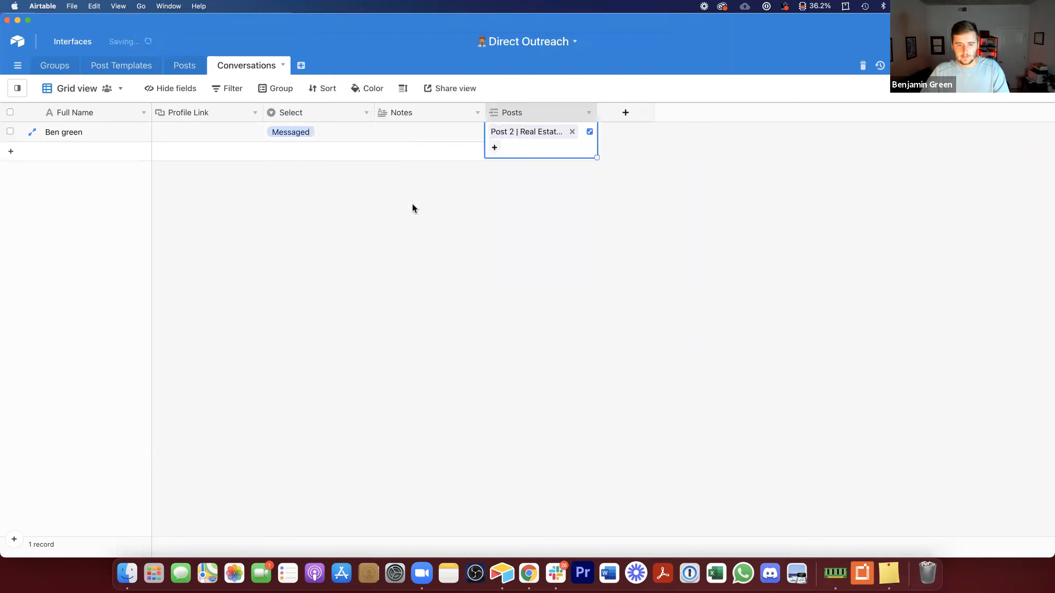
pyautogui.click(464, 243)
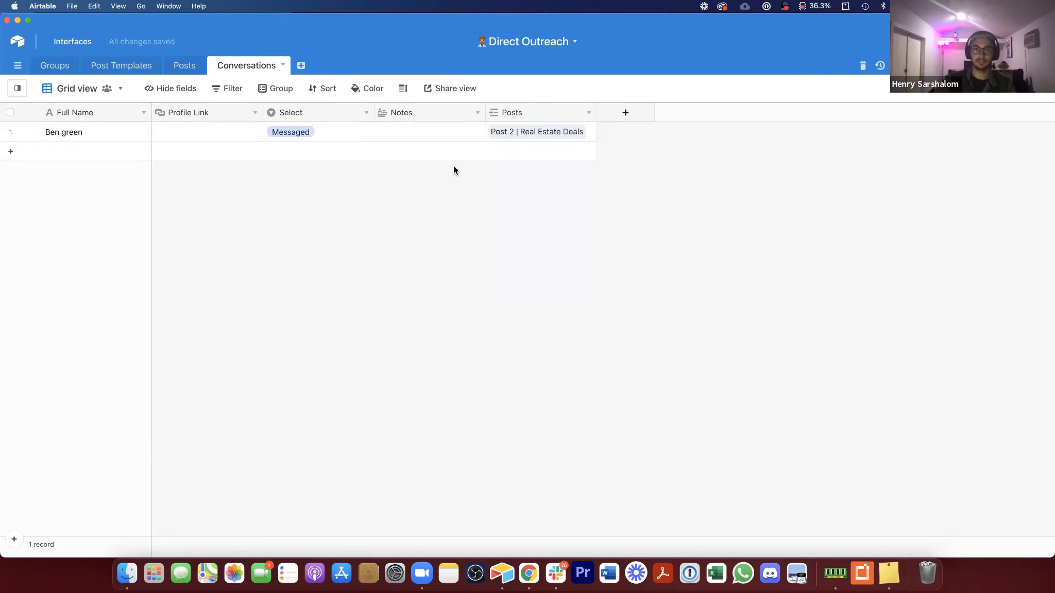
# Step: Add six new empty records to the Conversations table
pyautogui.click(66, 153)
pyautogui.click(64, 171)
pyautogui.click(61, 191)
pyautogui.click(62, 211)
pyautogui.click(63, 232)
pyautogui.click(64, 248)
pyautogui.click(95, 155)
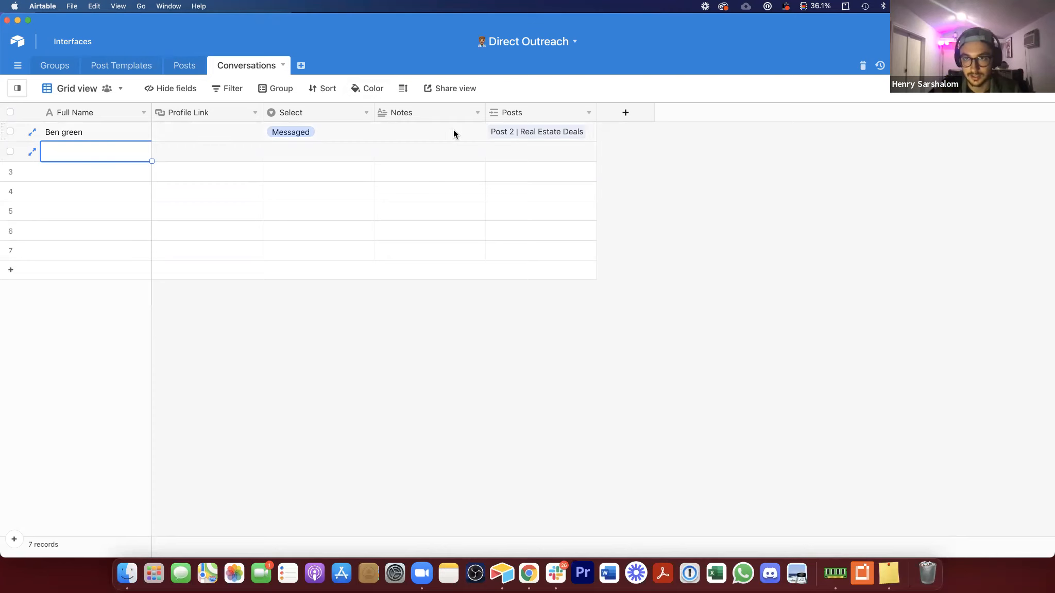
# Step: Fill the Select value Messaged down from the first record to all seven records
pyautogui.click(318, 151)
pyautogui.click(318, 151)
pyautogui.click(328, 210)
pyautogui.click(369, 138)
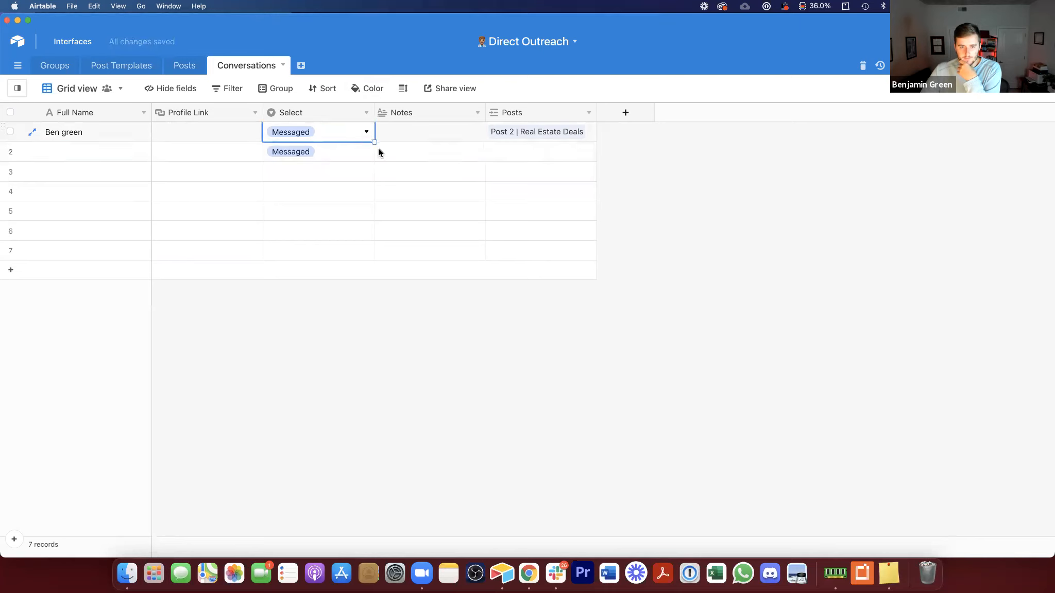
pyautogui.moveTo(373, 205); pyautogui.dragTo(373, 259)
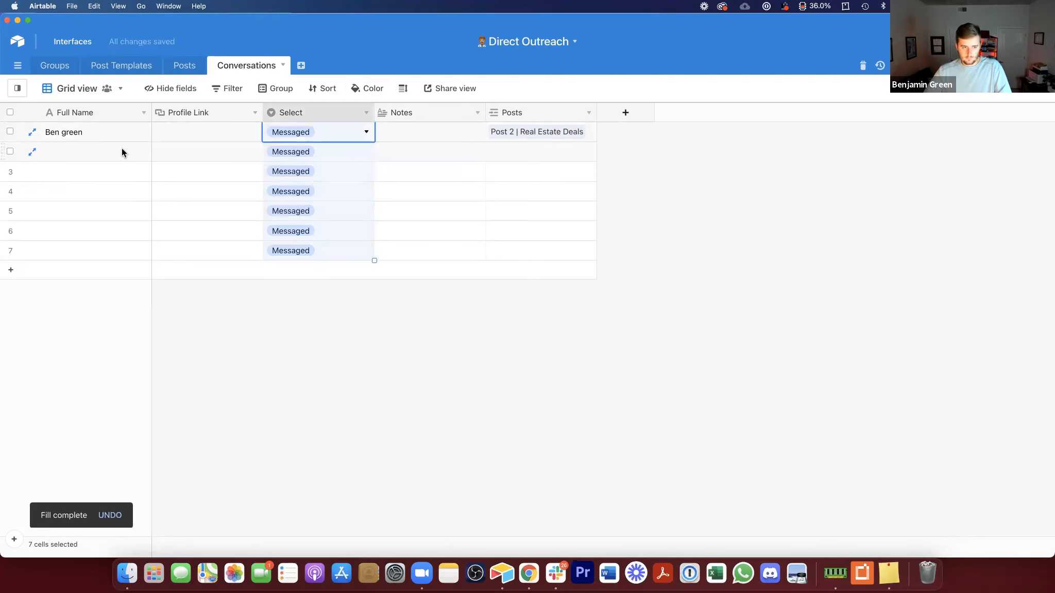
# Step: Enter contacts' full names for records two through seven
pyautogui.click(122, 148)
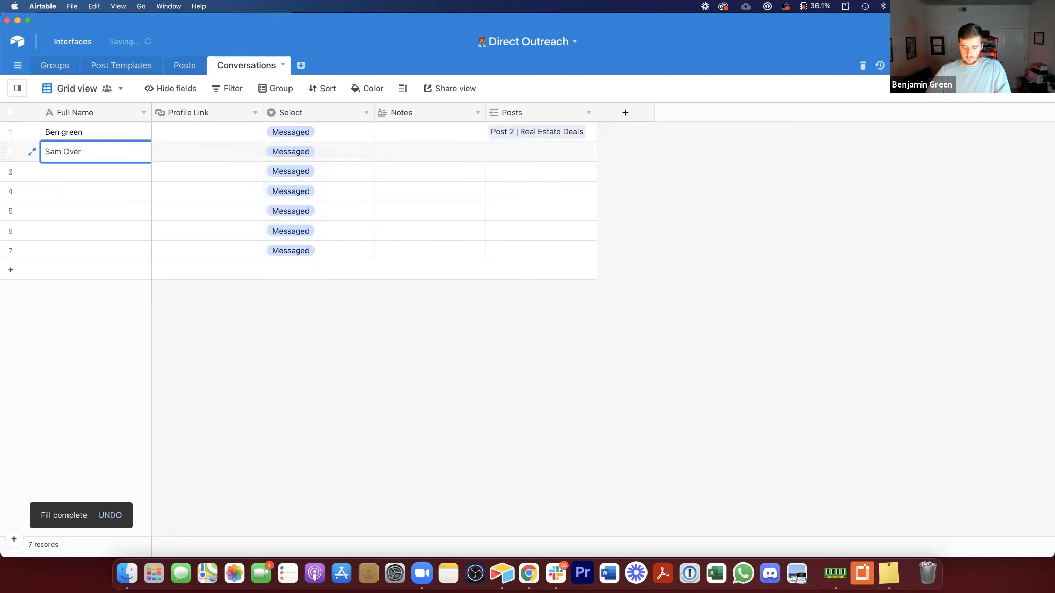
pyautogui.press('Return')
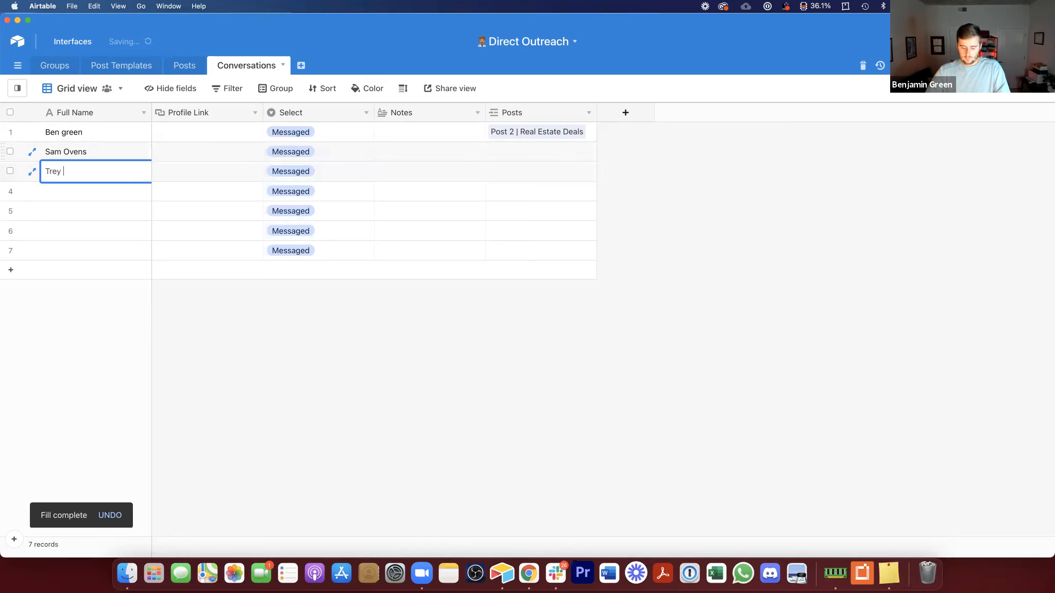
pyautogui.press('Return')
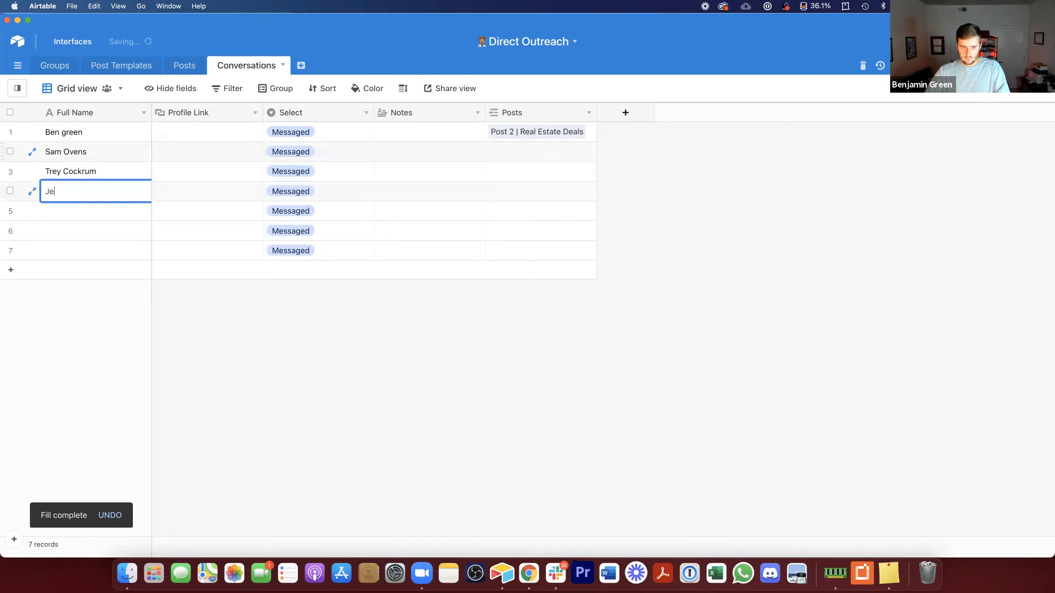
pyautogui.press('Return')
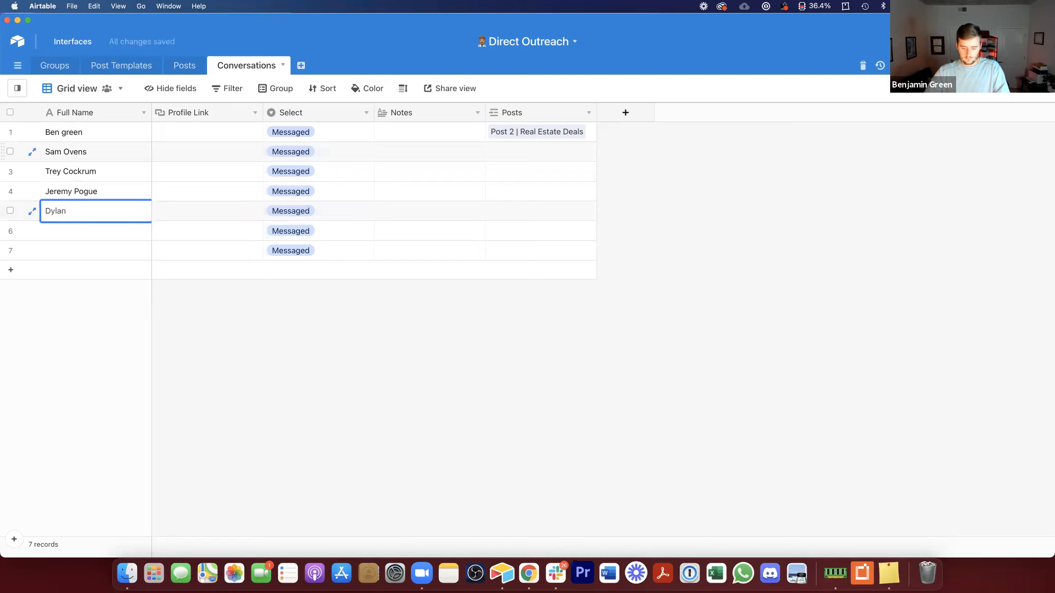
pyautogui.press('Return')
pyautogui.press('Return')
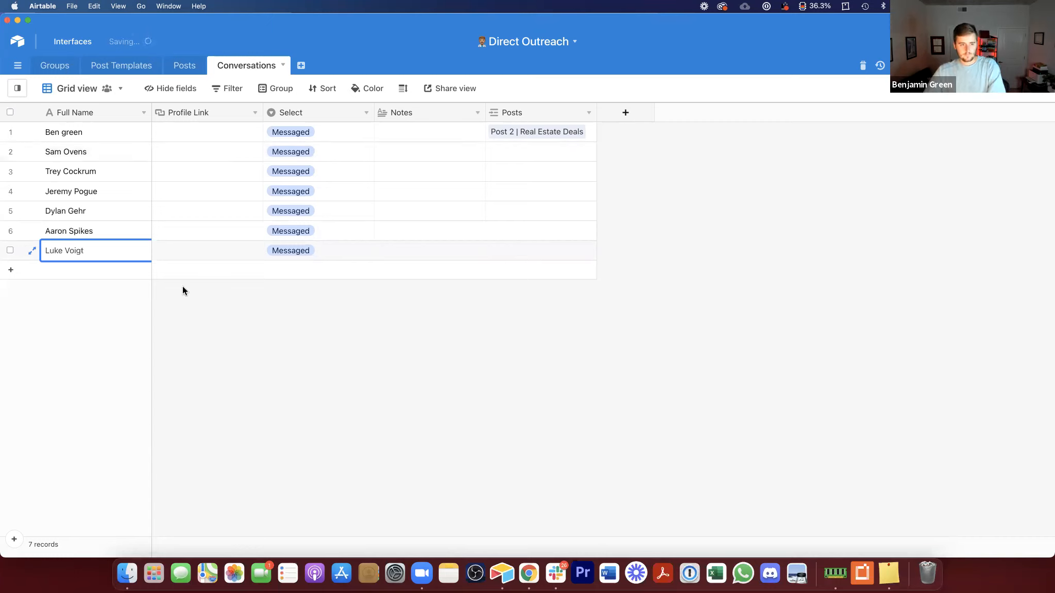
# Step: Link the second record to Post 3 | Clickfunnels and fill that link down to the third and fourth records
pyautogui.moveTo(206, 138); pyautogui.dragTo(212, 251)
pyautogui.click(506, 152)
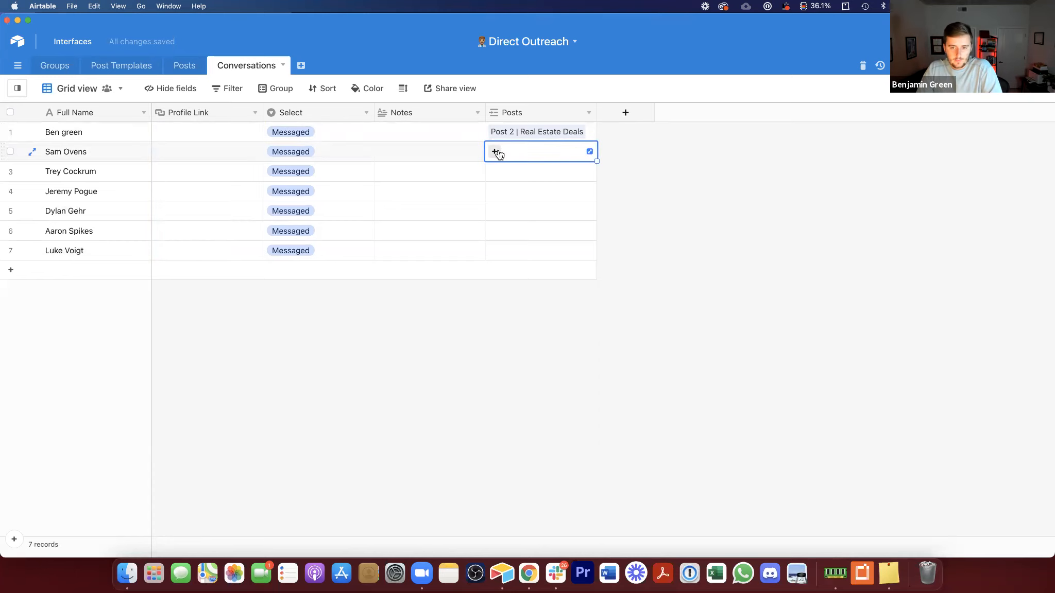
pyautogui.click(495, 152)
pyautogui.click(516, 162)
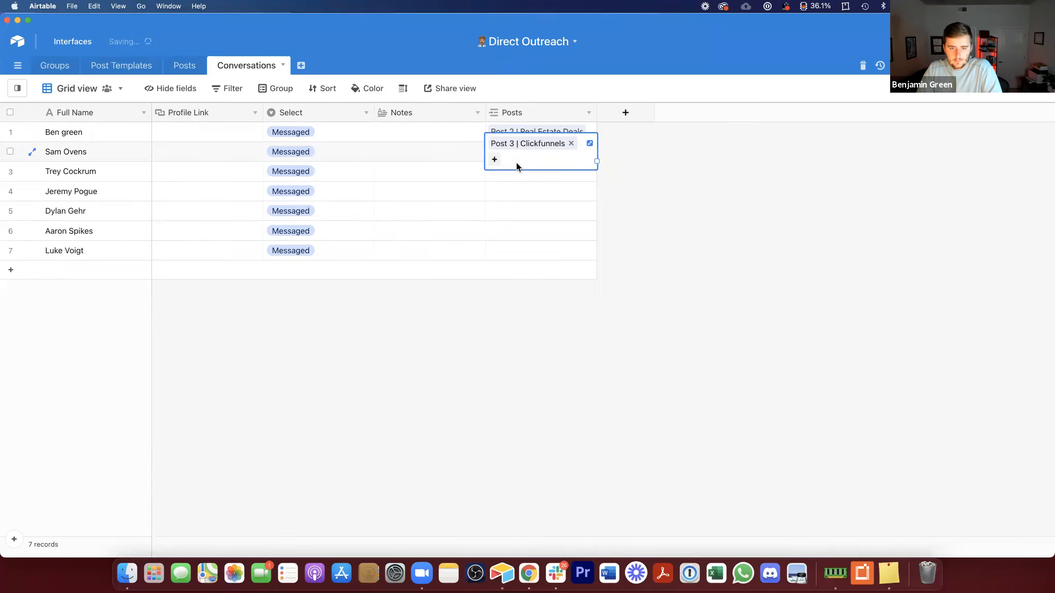
pyautogui.click(500, 192)
pyautogui.click(571, 152)
pyautogui.moveTo(596, 161); pyautogui.dragTo(594, 197)
pyautogui.click(493, 207)
pyautogui.click(495, 210)
pyautogui.scroll(-3, 510, 280)
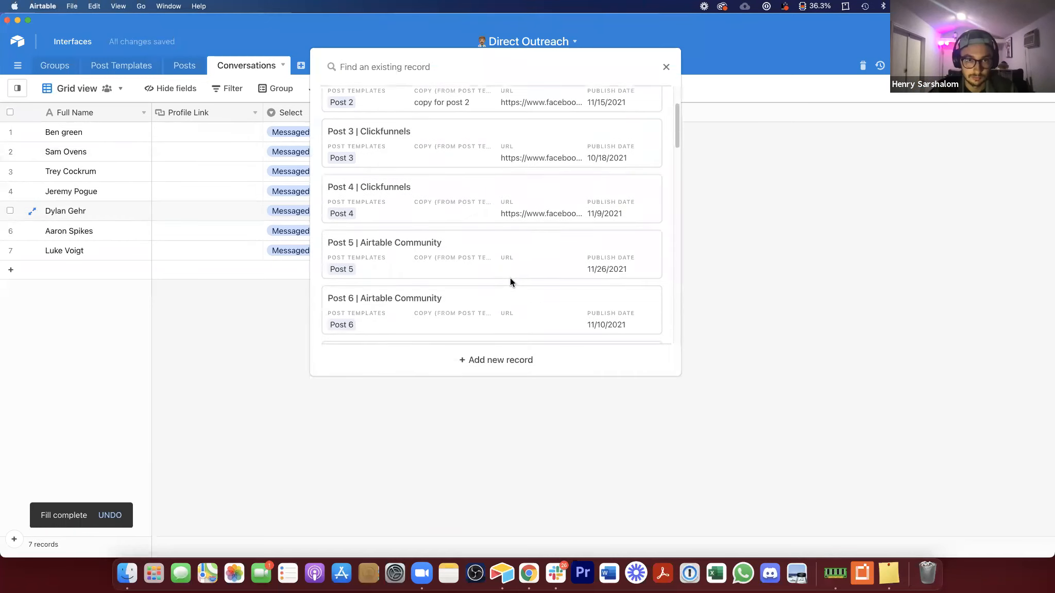
pyautogui.scroll(-3, 510, 281)
pyautogui.click(421, 194)
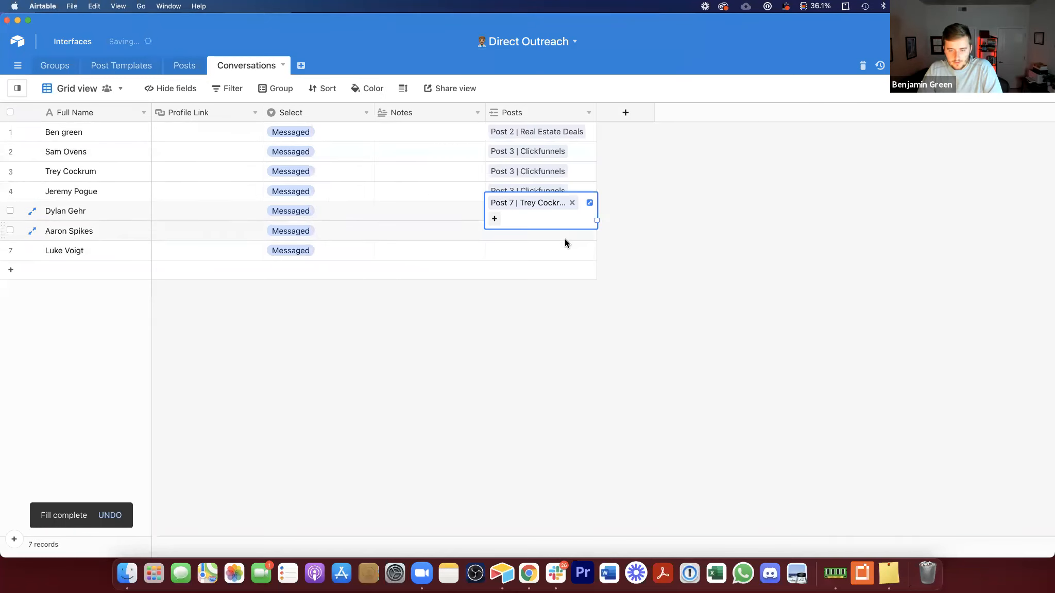
pyautogui.press('super+c')
pyautogui.moveTo(561, 245); pyautogui.dragTo(558, 226)
pyautogui.press('super+v')
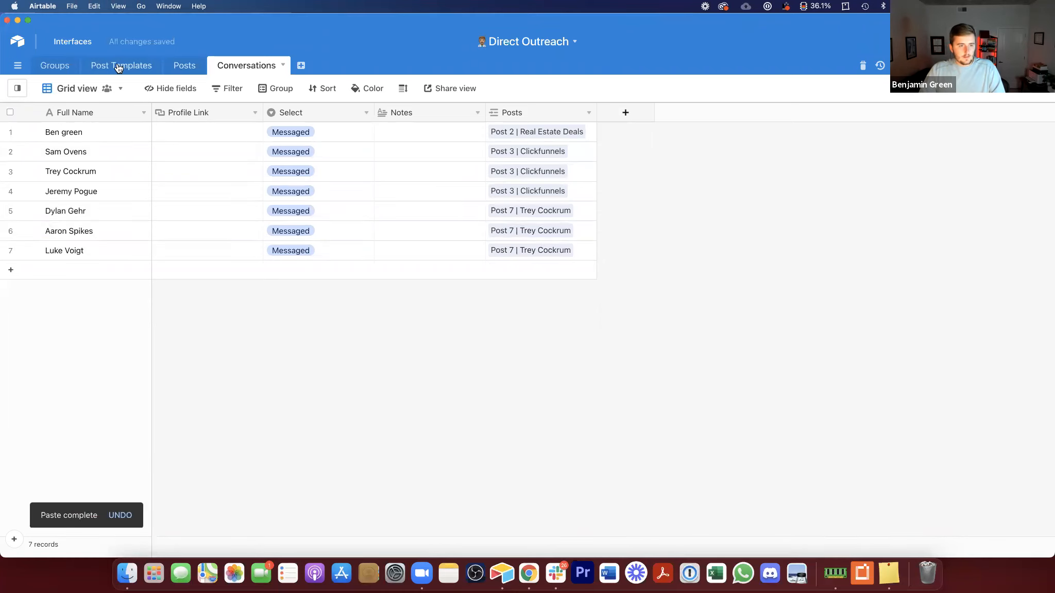
# Step: Examine the linked conversations shown for each post in the Posts table
pyautogui.click(144, 68)
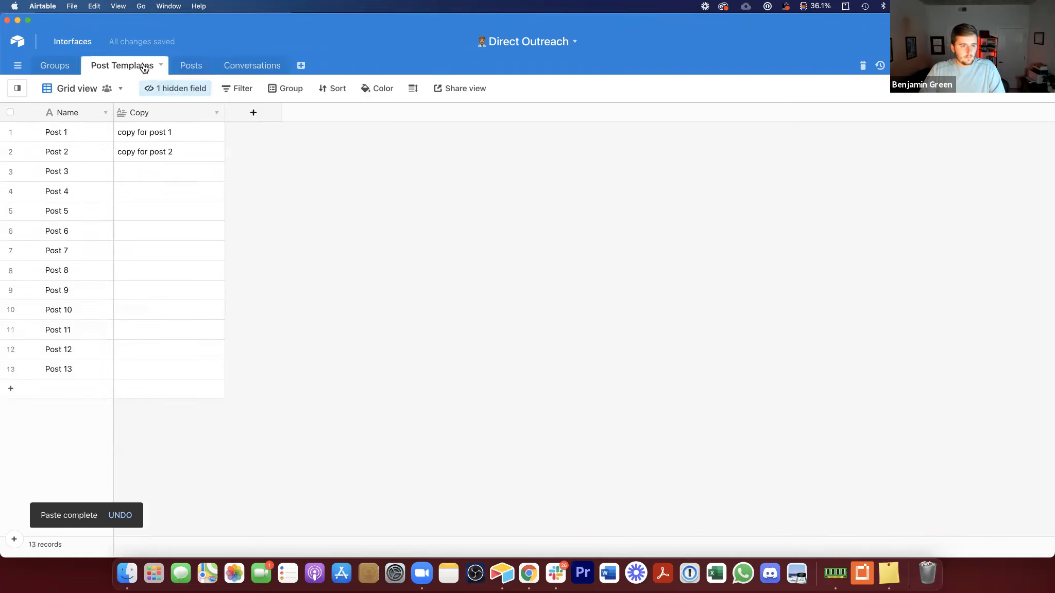
pyautogui.click(195, 70)
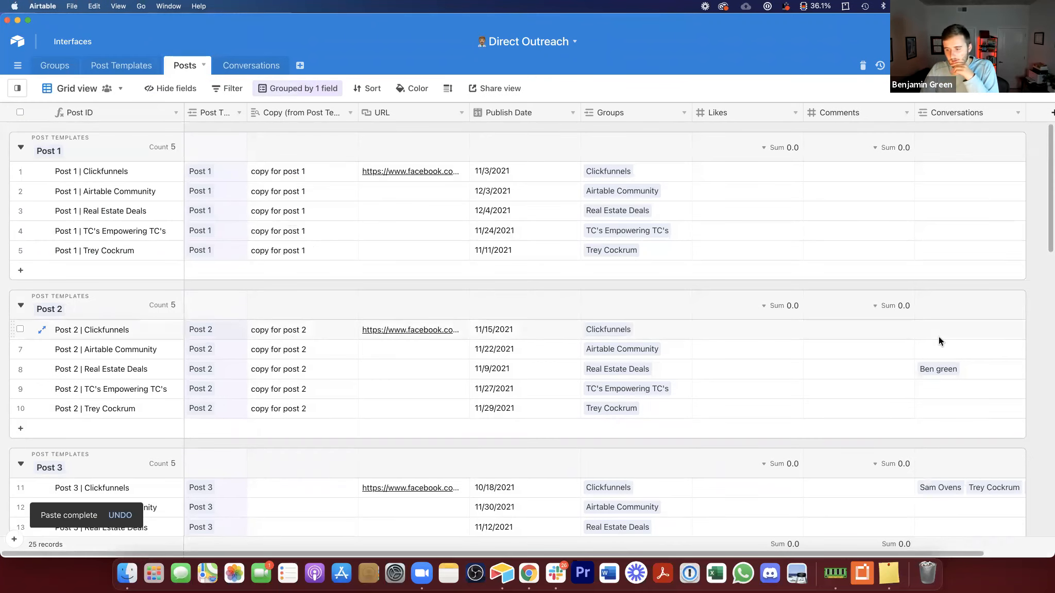
pyautogui.scroll(-3, 939, 336)
pyautogui.click(974, 291)
pyautogui.click(993, 410)
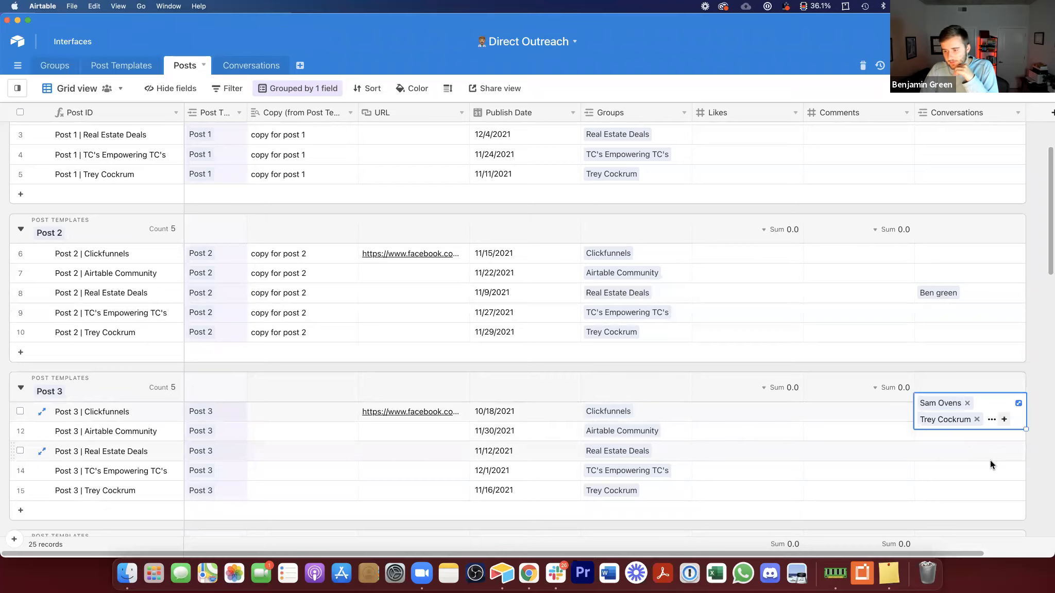
pyautogui.scroll(-5, 991, 460)
pyautogui.scroll(8, 990, 460)
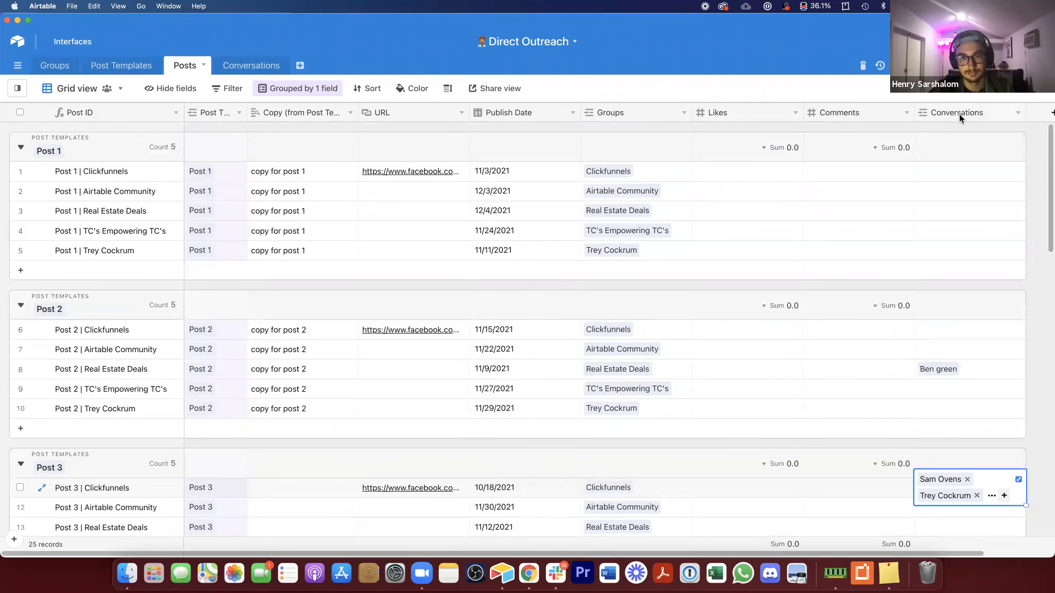
# Step: Add a Count field named Convos Started counting linked Conversations records, placed beside the Conversations field
pyautogui.rightClick(959, 114)
pyautogui.click(970, 277)
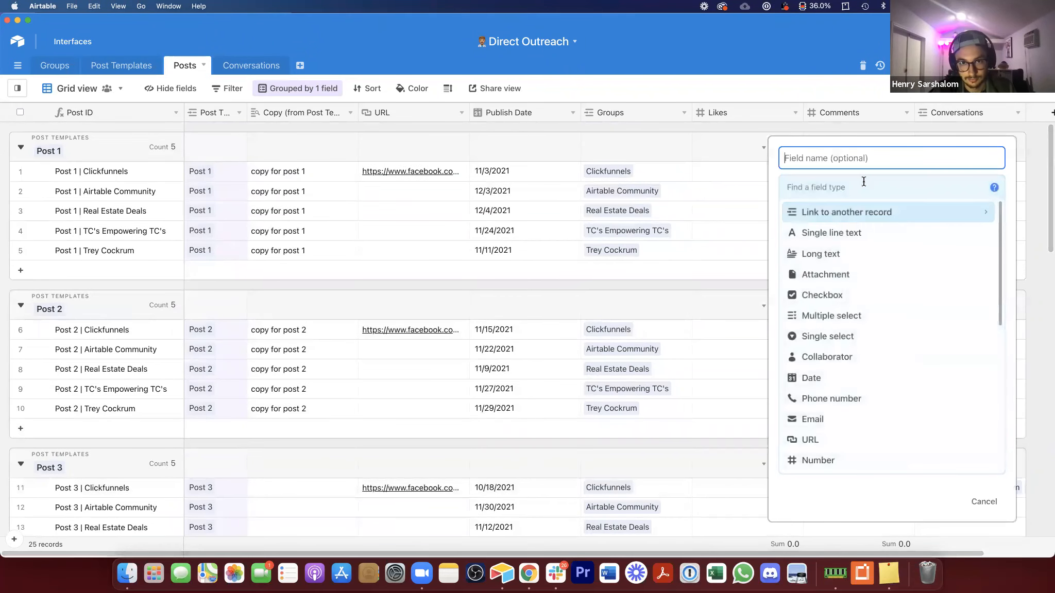
pyautogui.write('Convos Started')
pyautogui.scroll(-5, 847, 437)
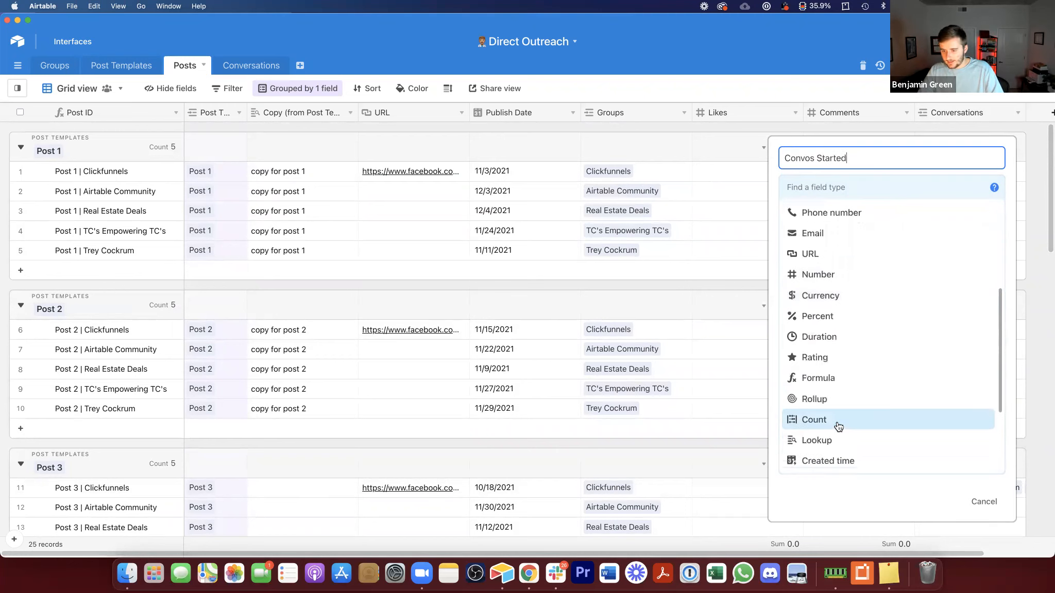
pyautogui.click(838, 426)
pyautogui.click(825, 250)
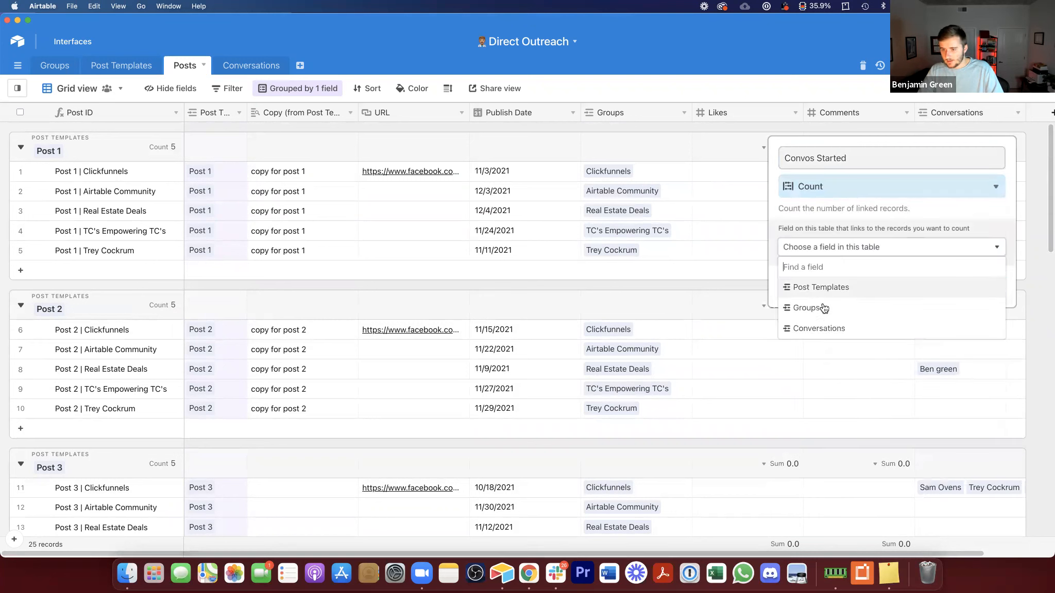
pyautogui.click(822, 328)
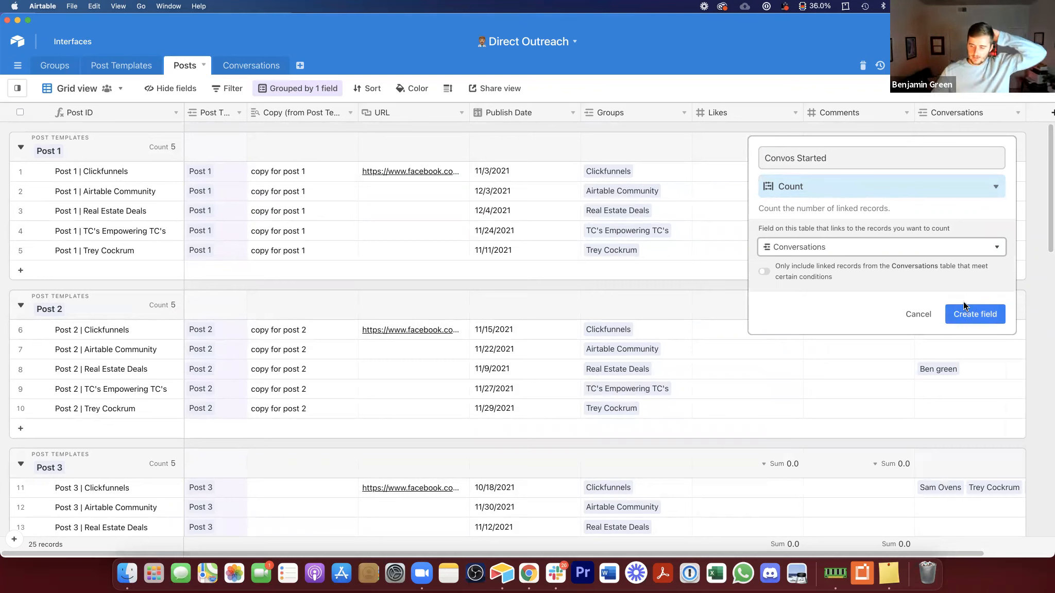
pyautogui.click(975, 315)
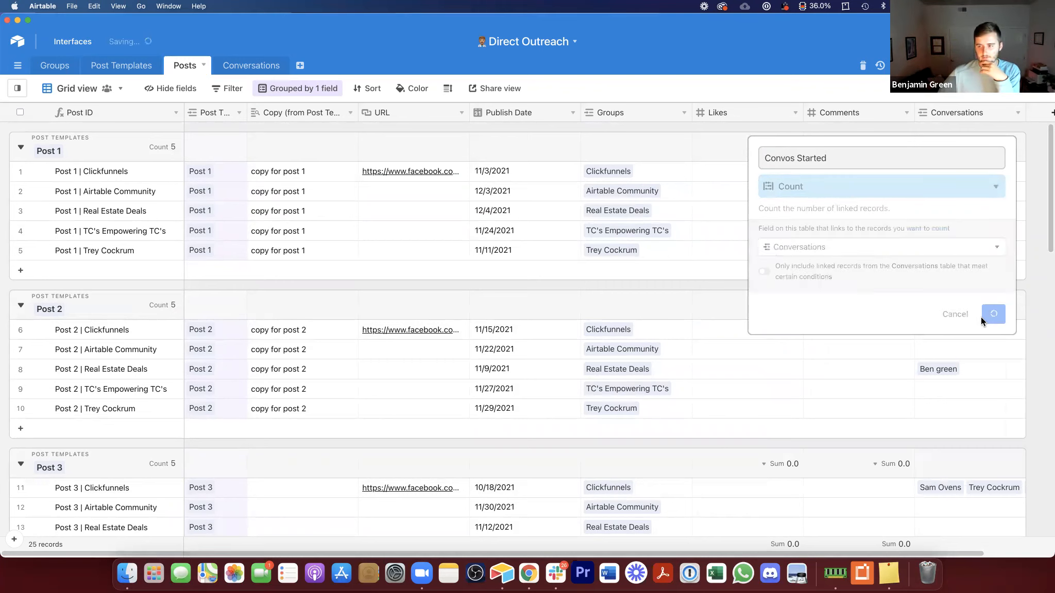
pyautogui.moveTo(1001, 110); pyautogui.dragTo(865, 109)
pyautogui.moveTo(931, 111); pyautogui.dragTo(920, 278)
# Step: Create a new linked Conversations record with a contact's first name from Post 3 | Clickfunnels' conversations cell
pyautogui.click(1019, 488)
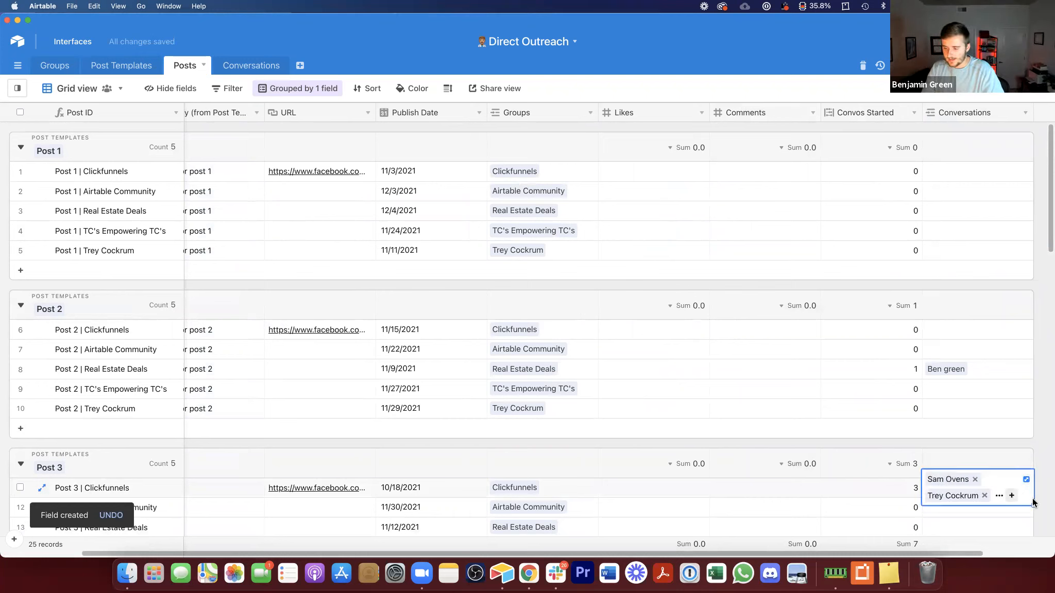
pyautogui.click(1001, 497)
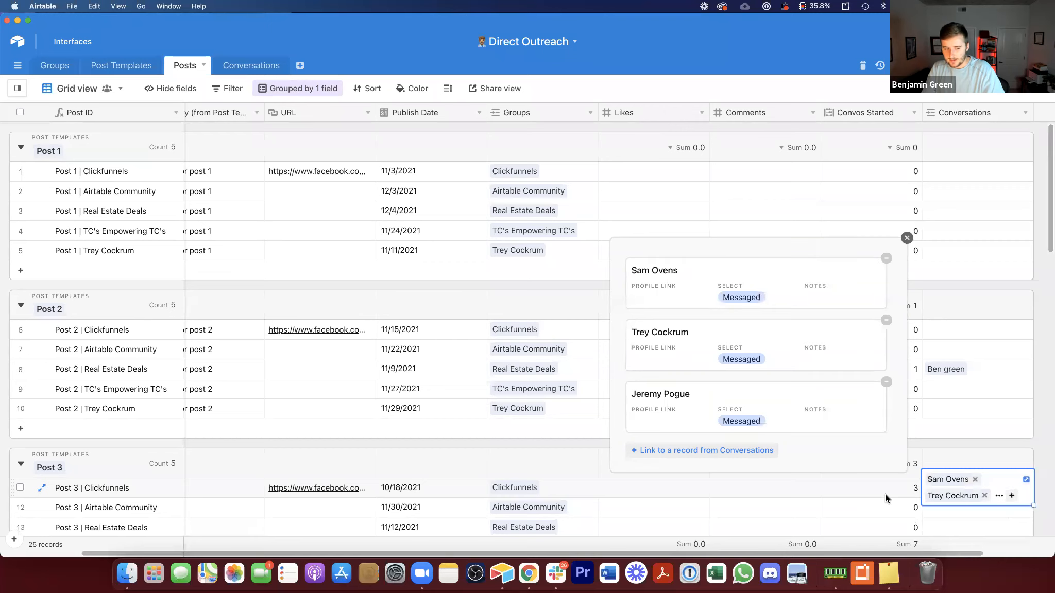
pyautogui.press('Escape')
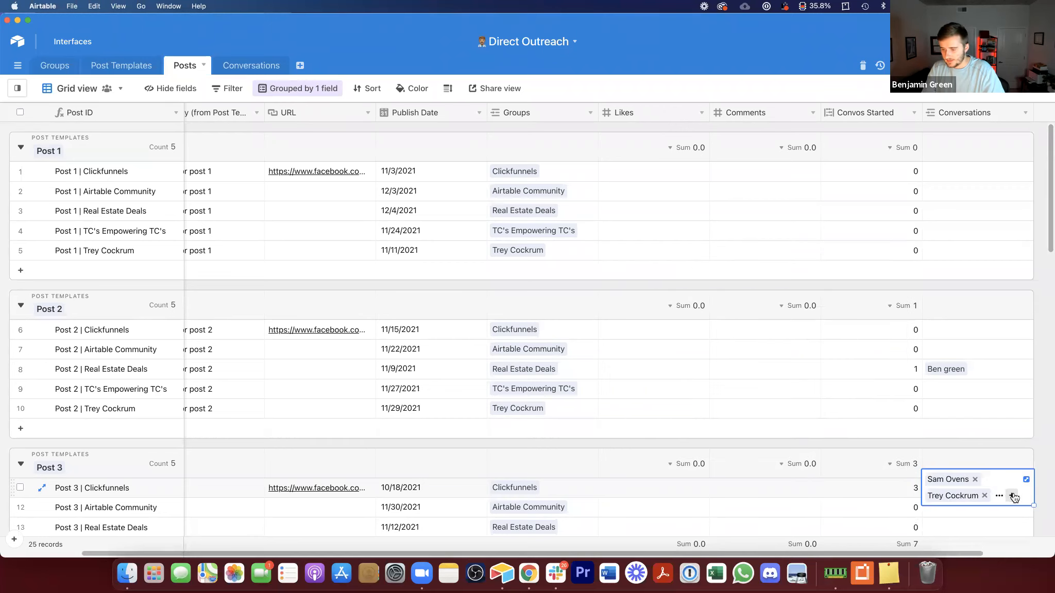
pyautogui.click(1012, 496)
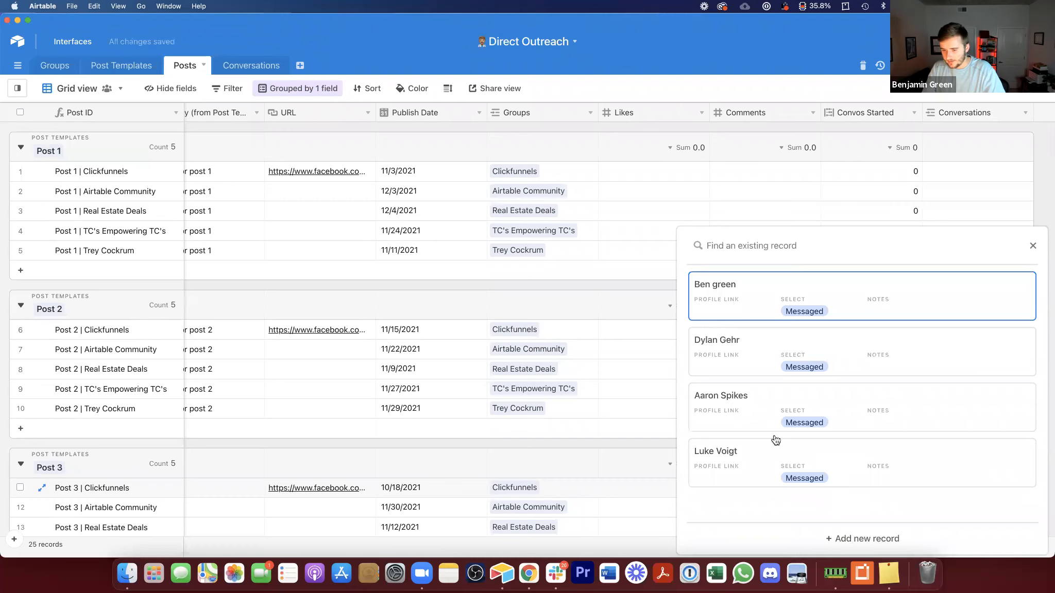
pyautogui.click(866, 538)
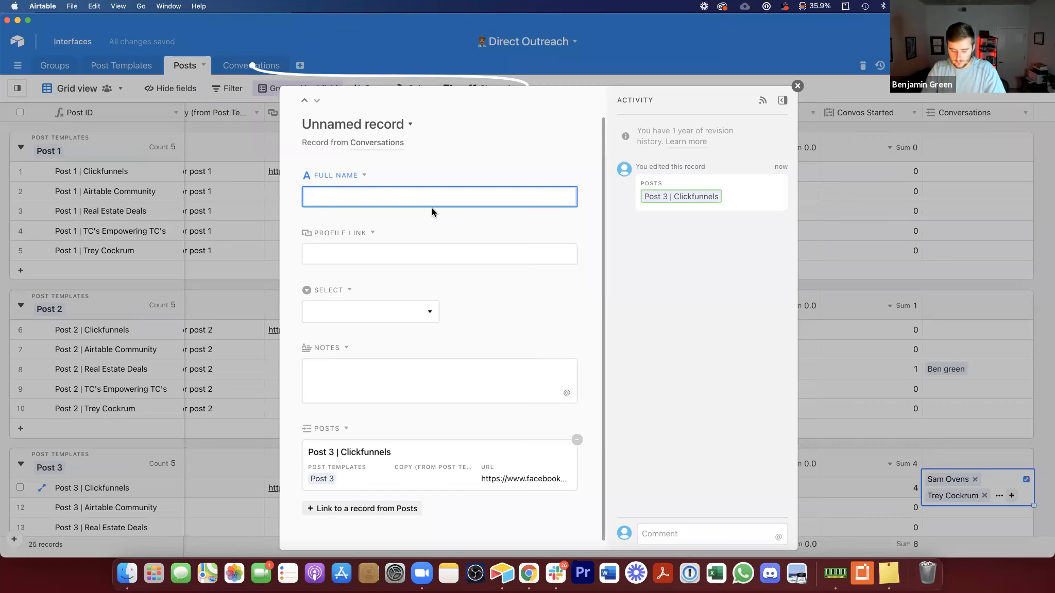
pyautogui.write('Henry')
pyautogui.click(433, 317)
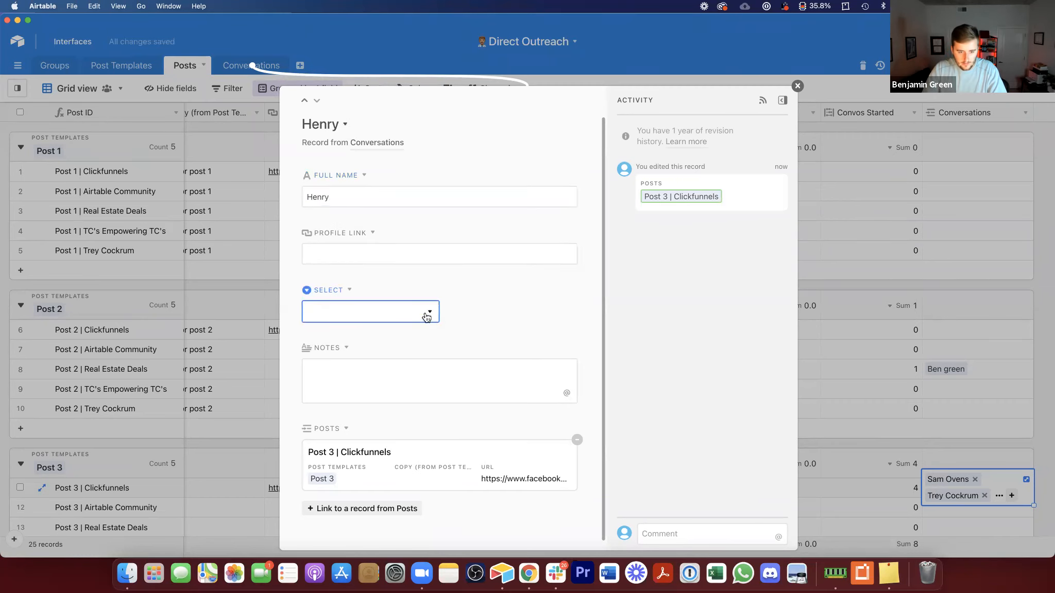
pyautogui.click(400, 367)
pyautogui.click(923, 319)
pyautogui.click(896, 370)
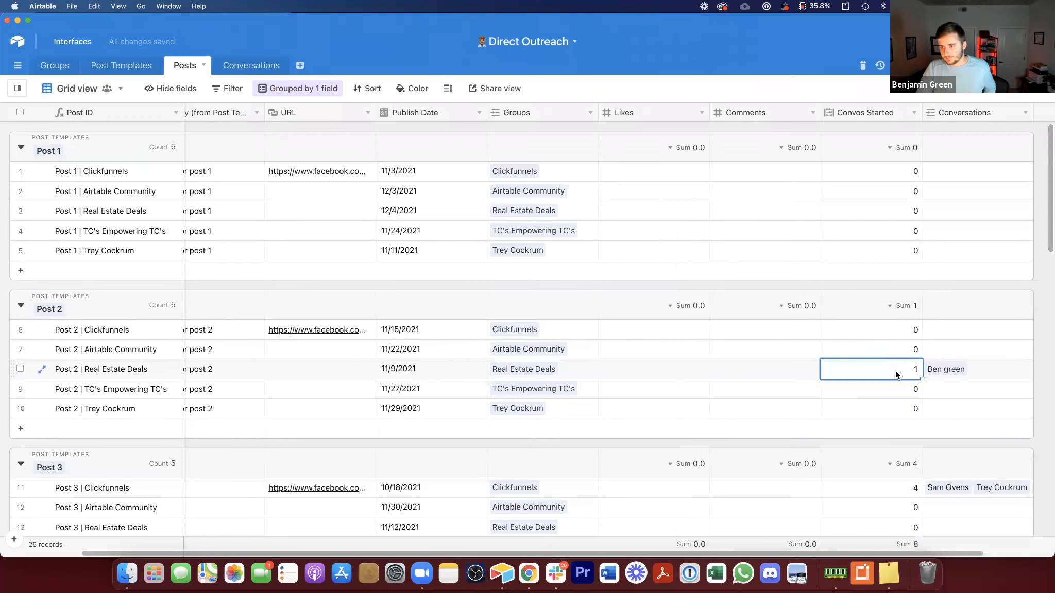
pyautogui.rightClick(872, 110)
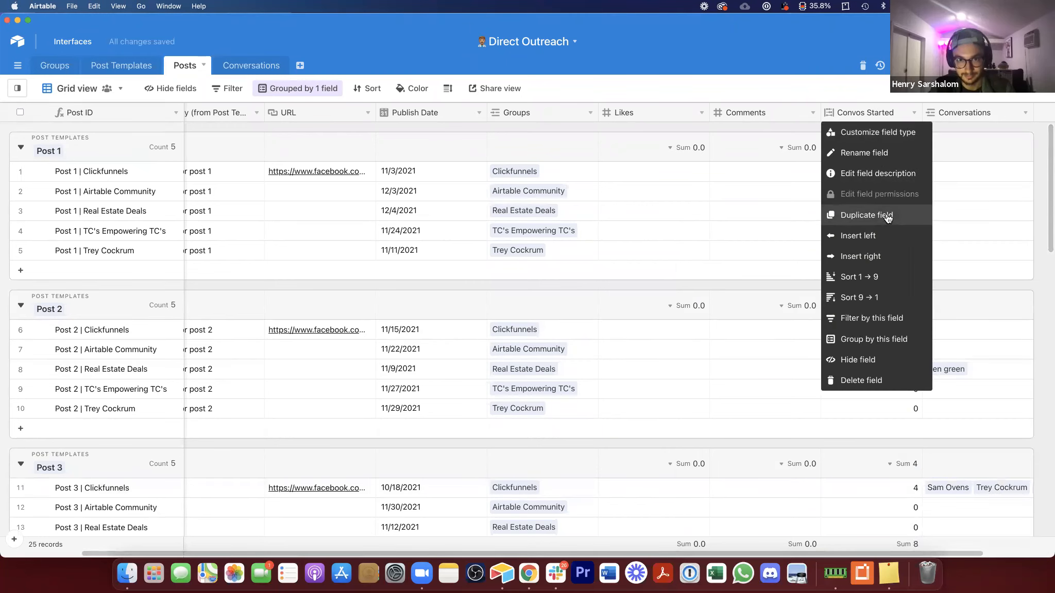
pyautogui.click(860, 109)
pyautogui.doubleClick(861, 110)
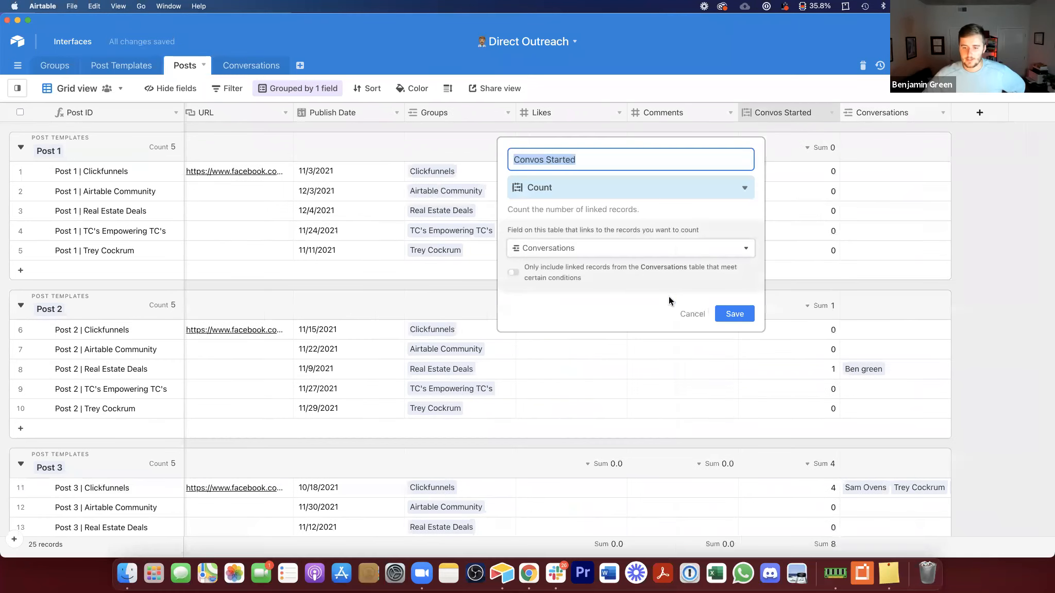
pyautogui.press('Escape')
# Step: Duplicate the Convos Started field and rename the copy Leads Nurtured
pyautogui.rightClick(768, 112)
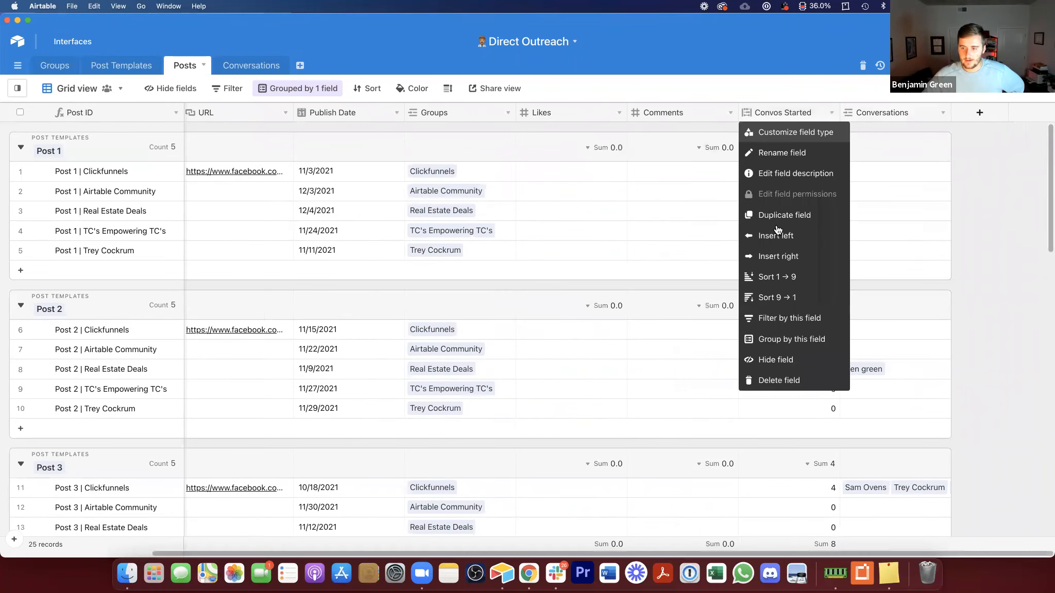
pyautogui.click(777, 216)
pyautogui.doubleClick(858, 108)
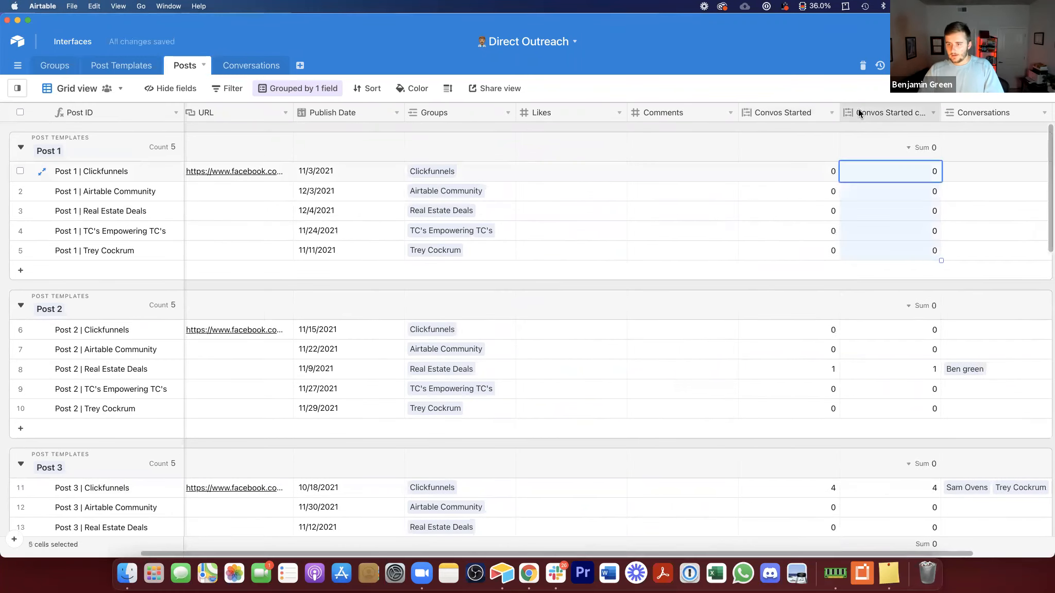
pyautogui.write('Leads N')
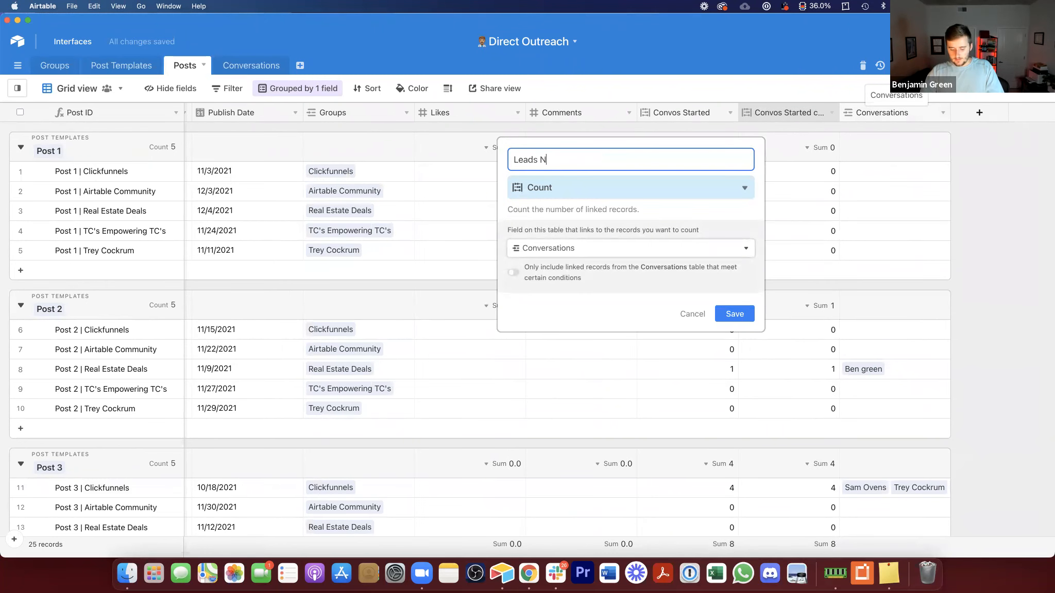
pyautogui.write('urtured')
# Step: Restrict Leads Nurtured to Conversations whose Select is any of Nurturing, Link Sent, Appt Booked or Closed - Won, and save
pyautogui.click(596, 272)
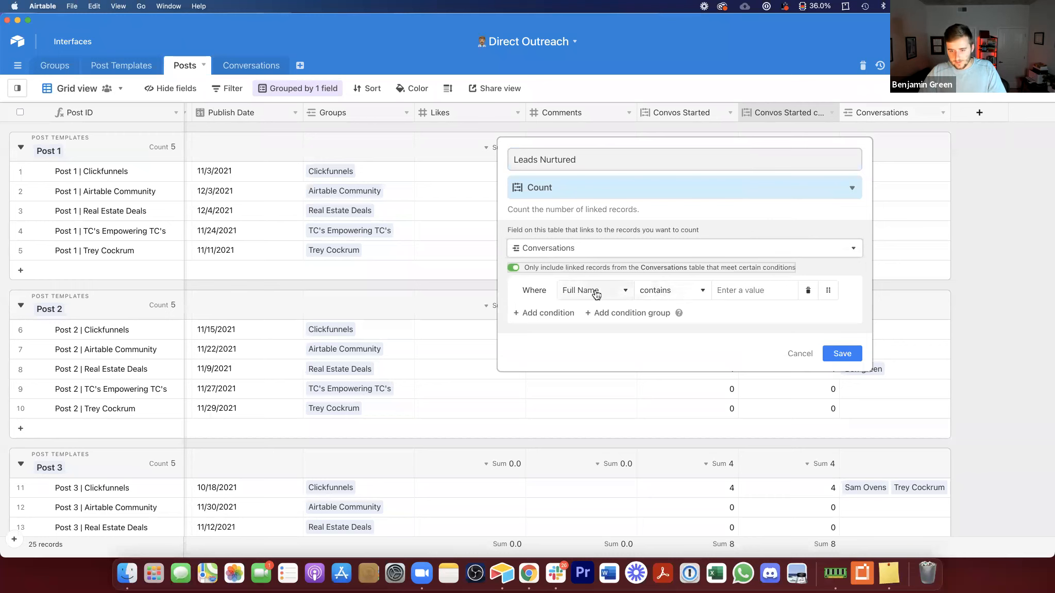
pyautogui.click(597, 293)
pyautogui.click(601, 388)
pyautogui.click(737, 291)
pyautogui.click(683, 289)
pyautogui.click(672, 371)
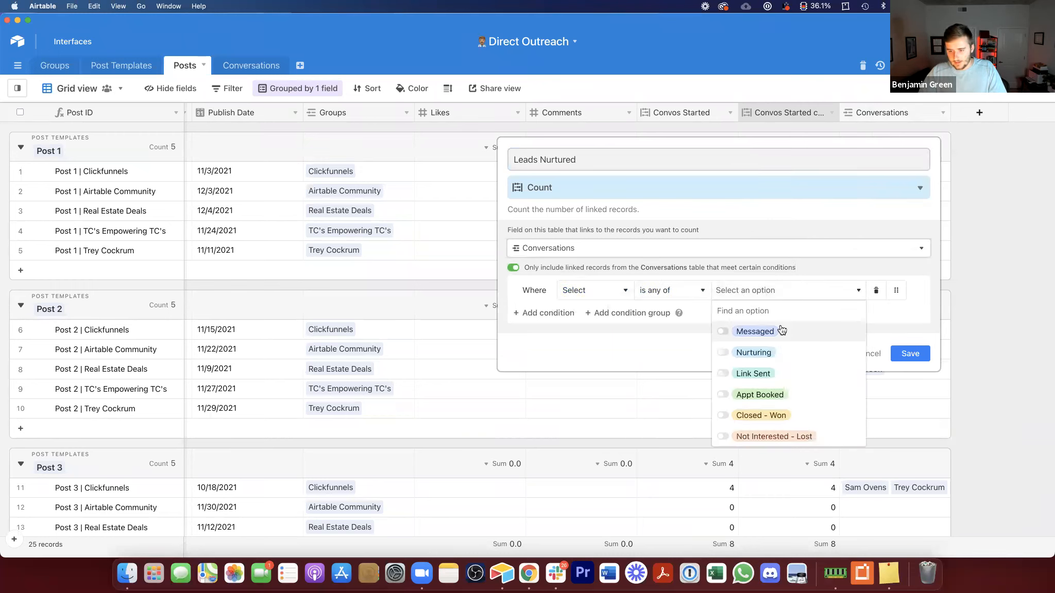
pyautogui.click(784, 355)
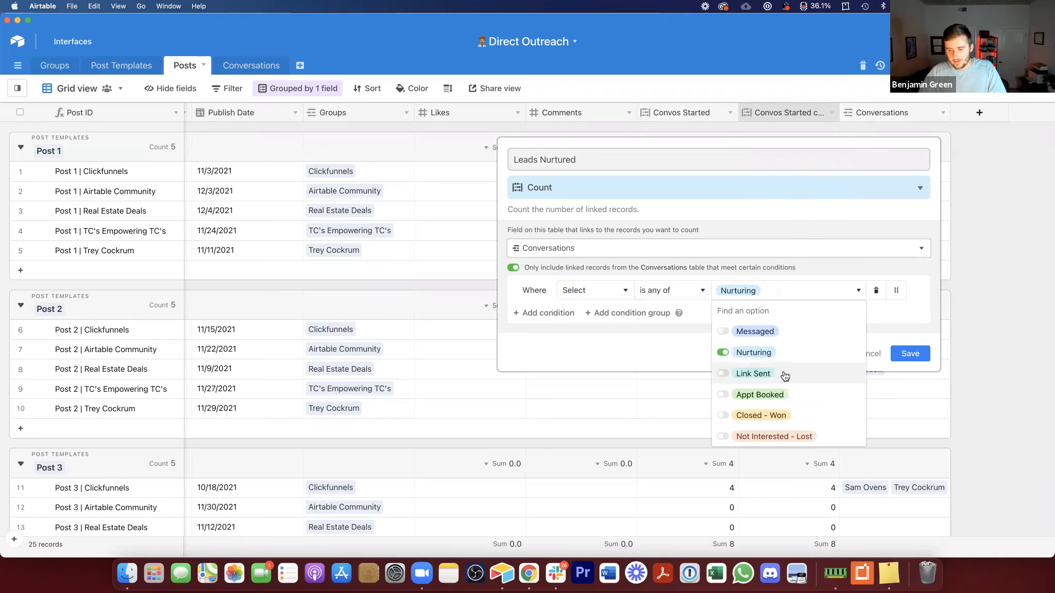
pyautogui.click(784, 377)
pyautogui.click(771, 401)
pyautogui.click(770, 417)
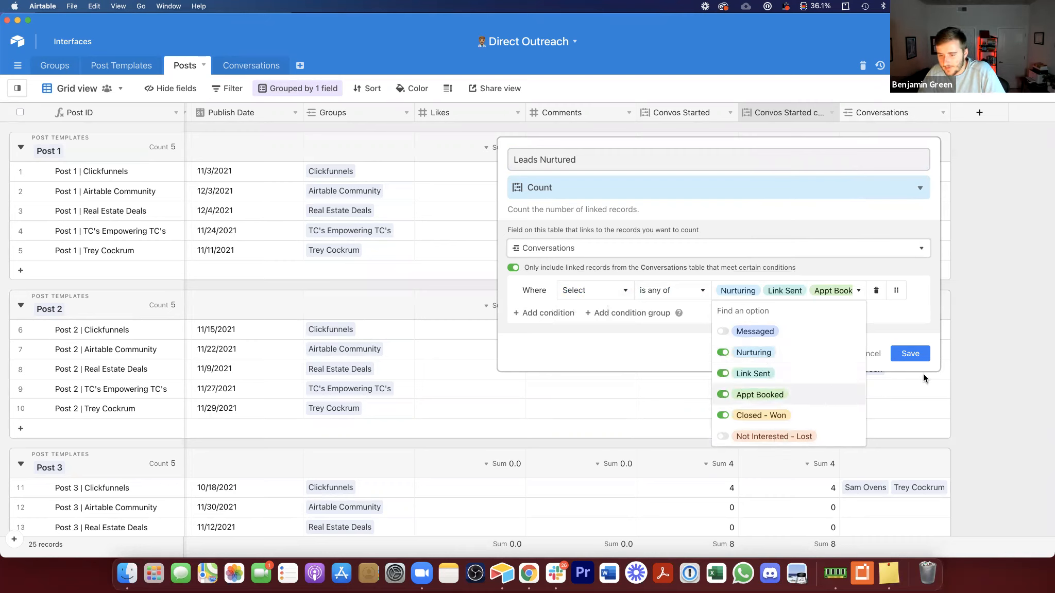
pyautogui.click(913, 353)
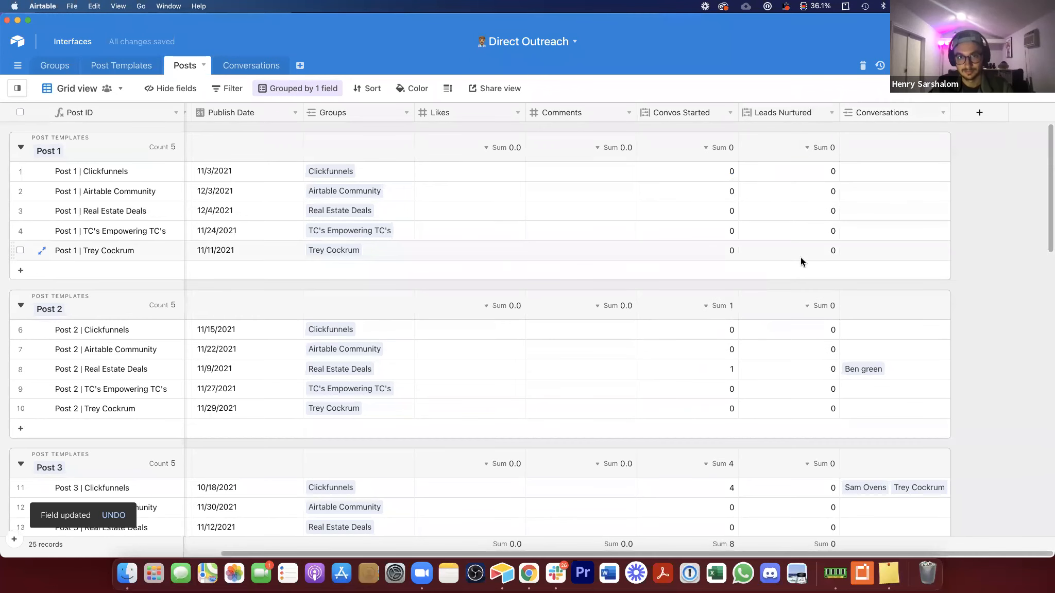
# Step: In Conversations, set the third record's status to Link Sent and the fourth record's status to Nurturing
pyautogui.scroll(-5, 801, 257)
pyautogui.scroll(5, 801, 261)
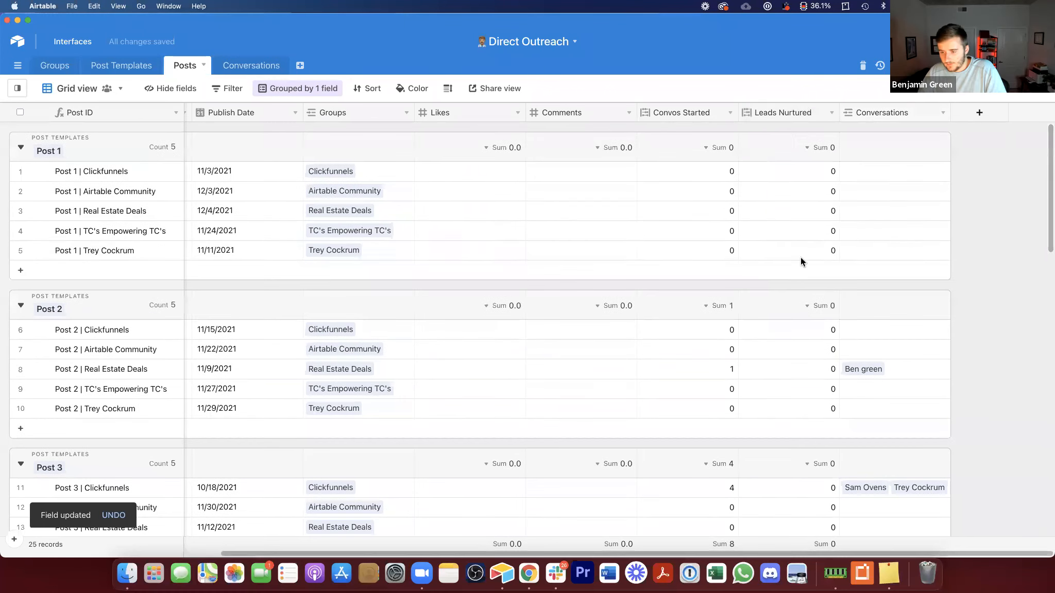
pyautogui.scroll(-6, 534, 298)
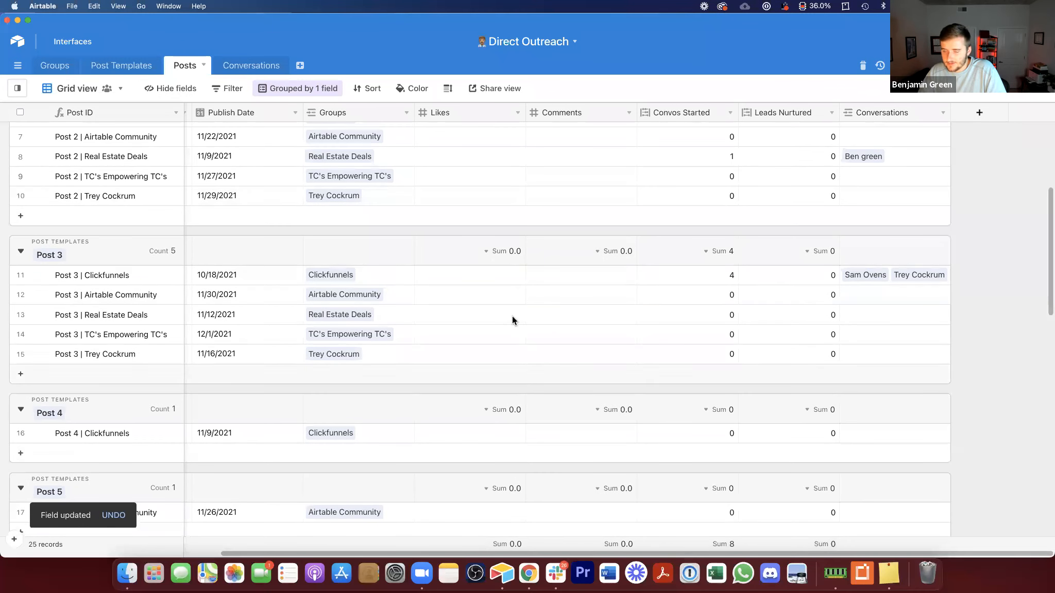
pyautogui.scroll(5, 613, 229)
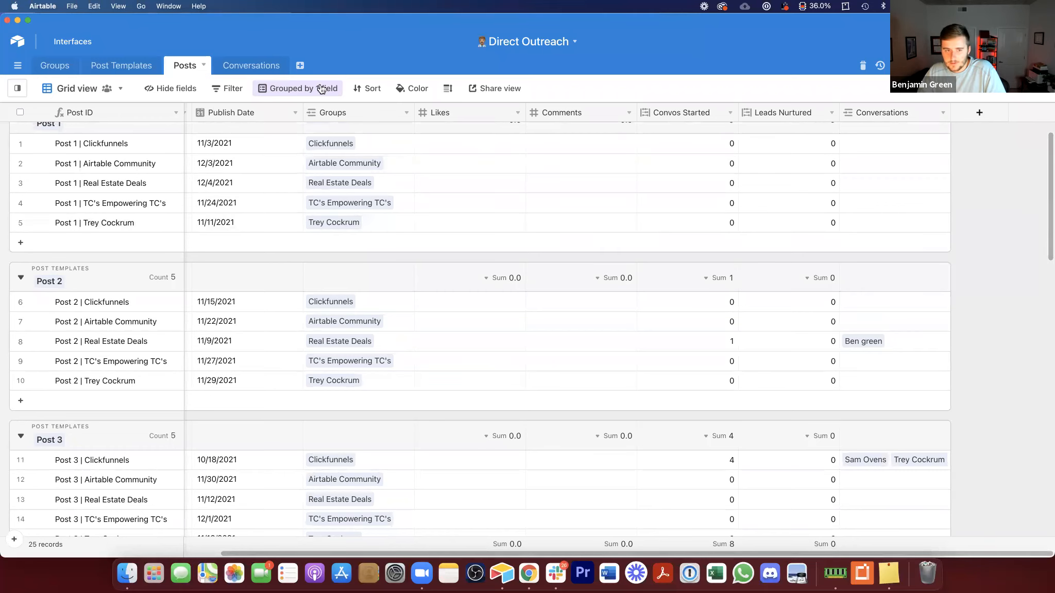
pyautogui.click(257, 70)
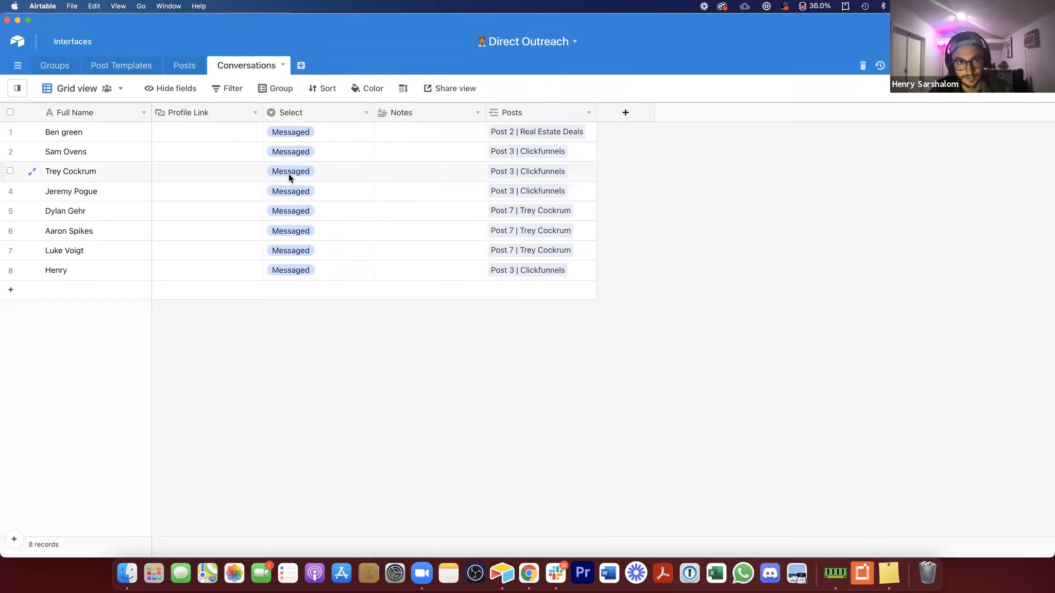
pyautogui.doubleClick(335, 168)
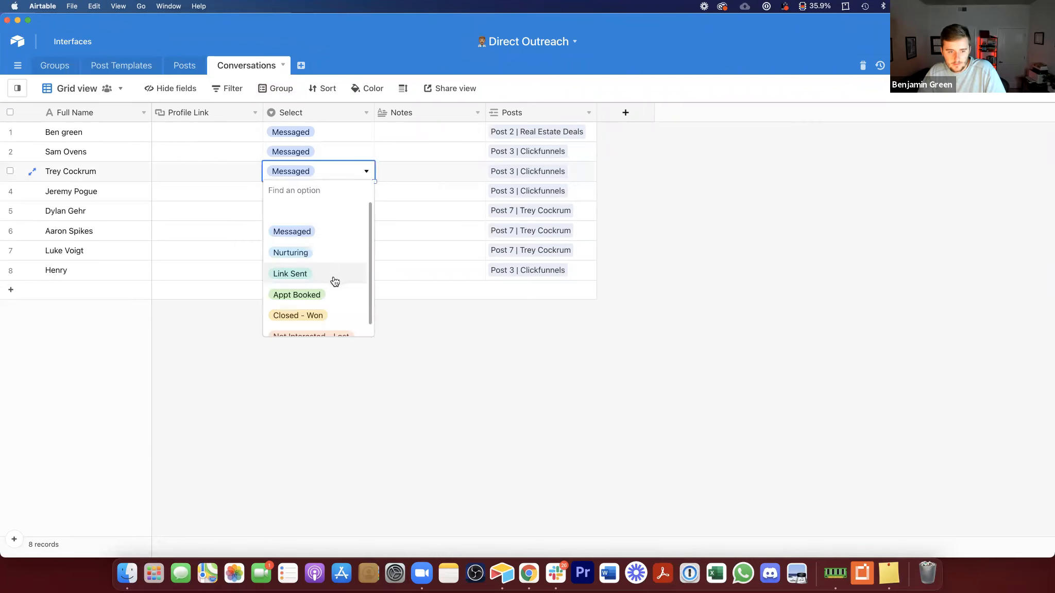
pyautogui.click(290, 273)
pyautogui.click(285, 191)
pyautogui.click(284, 192)
pyautogui.click(346, 273)
# Step: Duplicate Leads Nurtured as a Links Sent field, removing Nurturing from its status condition, and save
pyautogui.click(183, 68)
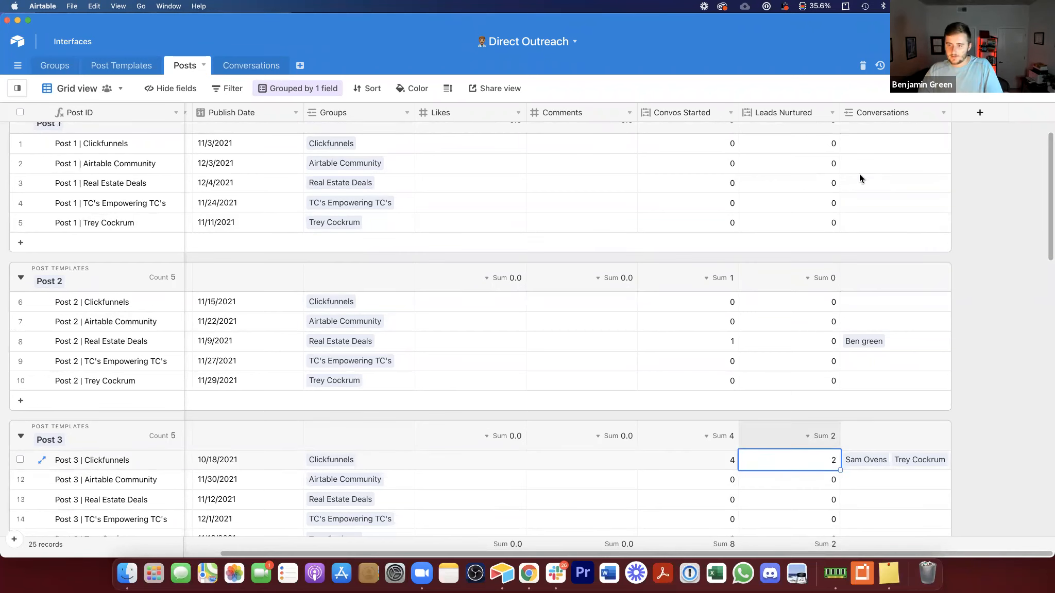
pyautogui.rightClick(788, 112)
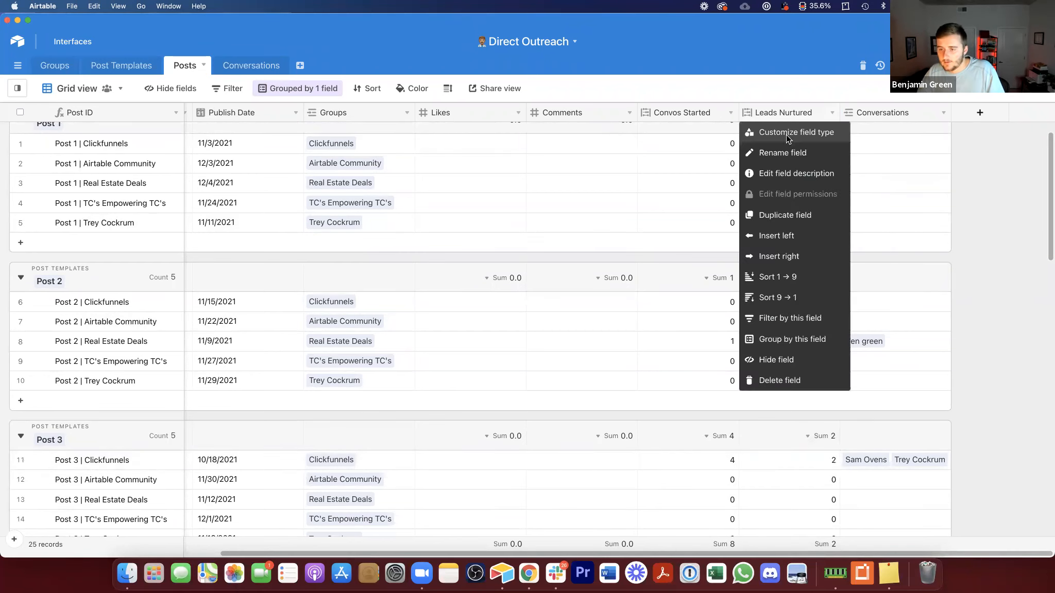
pyautogui.click(789, 206)
pyautogui.doubleClick(866, 112)
pyautogui.write('Li')
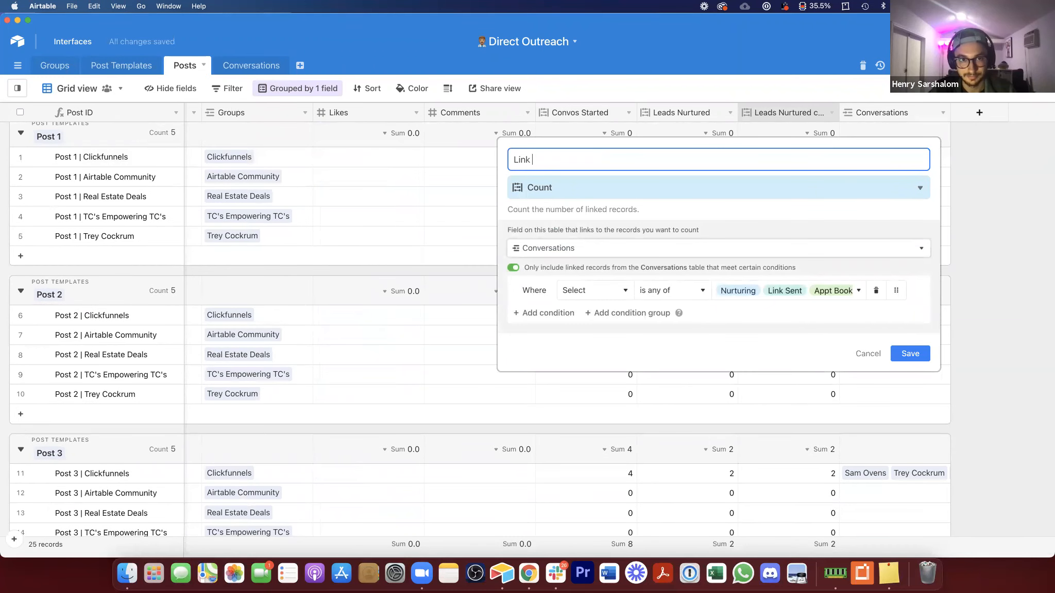
pyautogui.write('nks Sent')
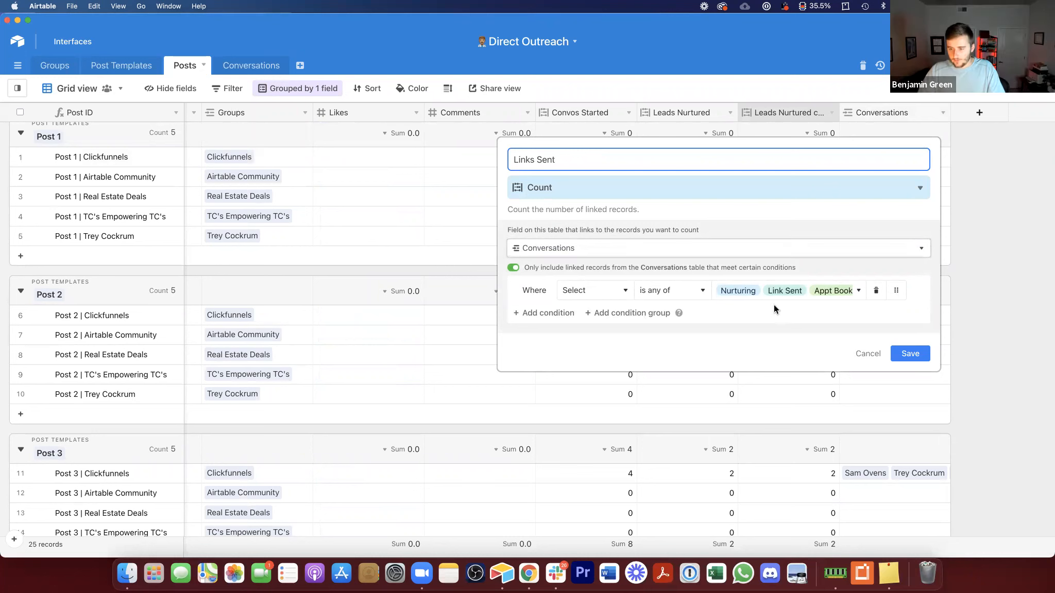
pyautogui.click(774, 294)
pyautogui.click(723, 352)
pyautogui.click(910, 353)
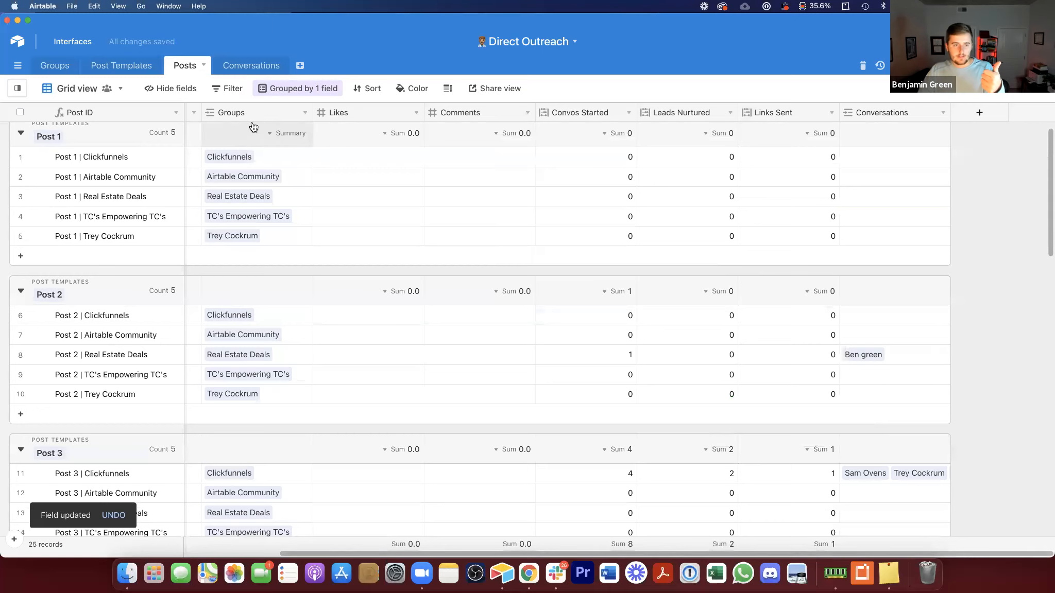
# Step: Set the fifth conversation record's status to Appt Booked
pyautogui.click(254, 72)
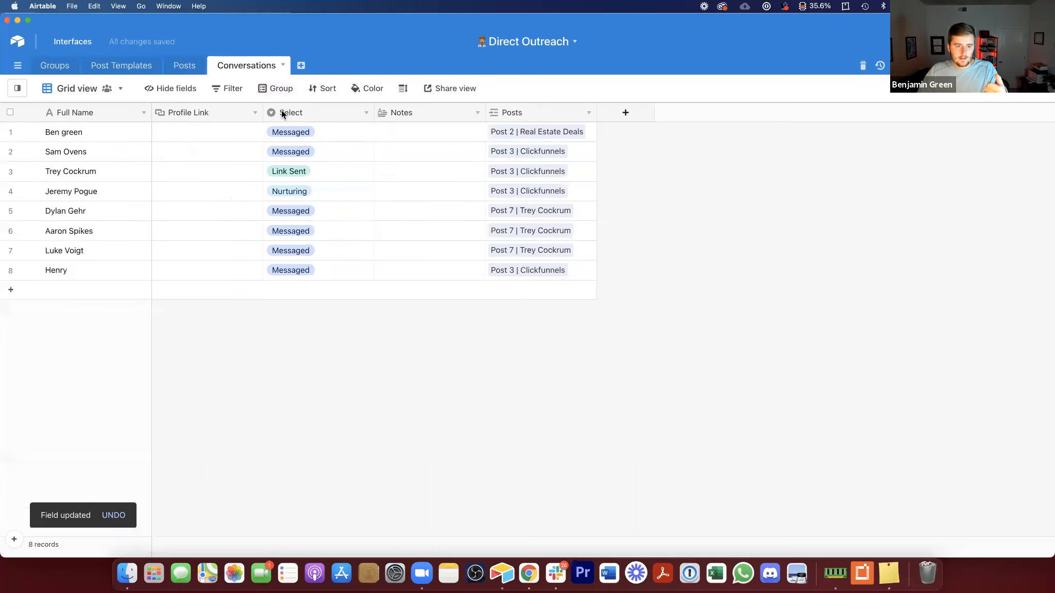
pyautogui.click(304, 209)
pyautogui.click(304, 210)
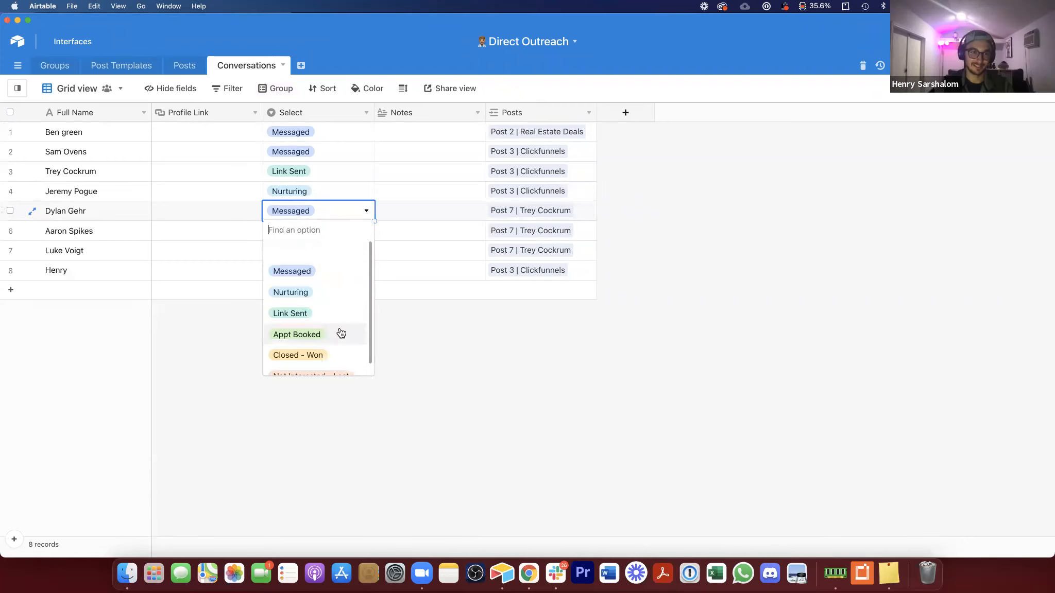
pyautogui.click(340, 333)
pyautogui.click(301, 388)
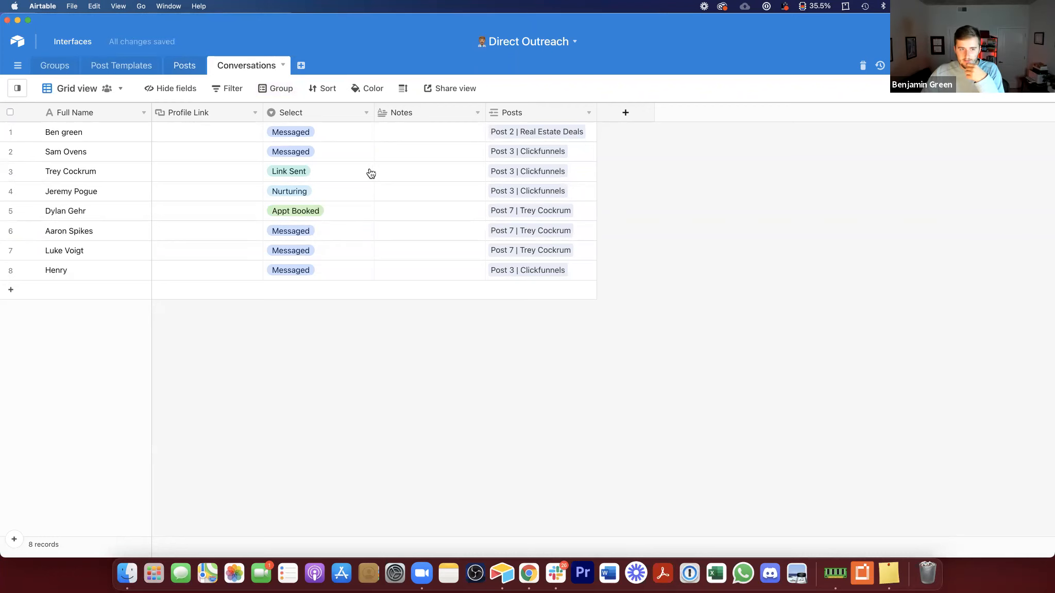
# Step: Duplicate Links Sent as an Appointment Booked field counting only Appt Booked and Closed - Won conversations
pyautogui.scroll(-1, 685, 312)
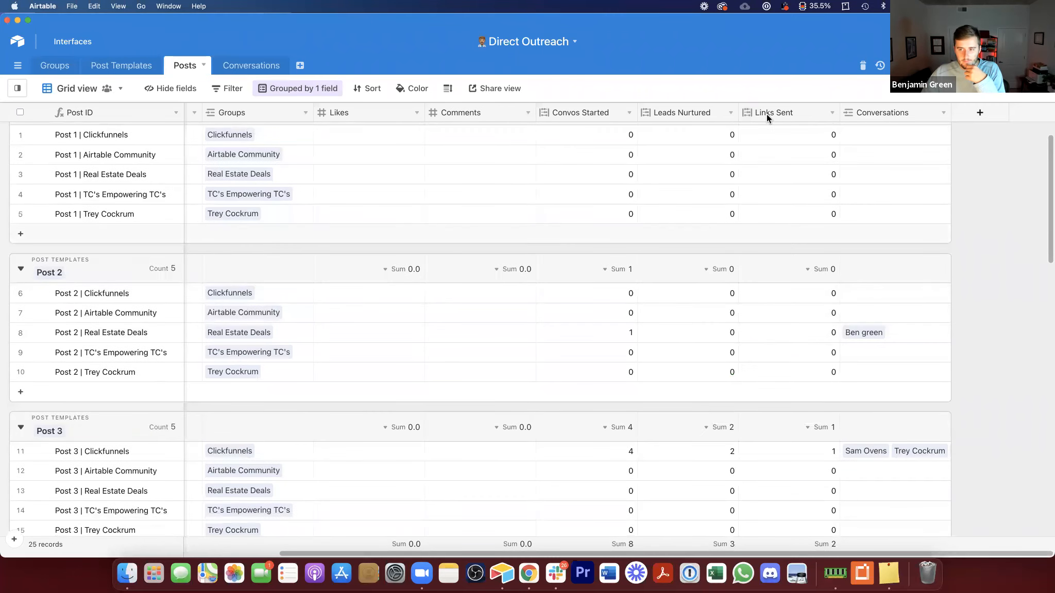
pyautogui.rightClick(767, 113)
pyautogui.click(794, 217)
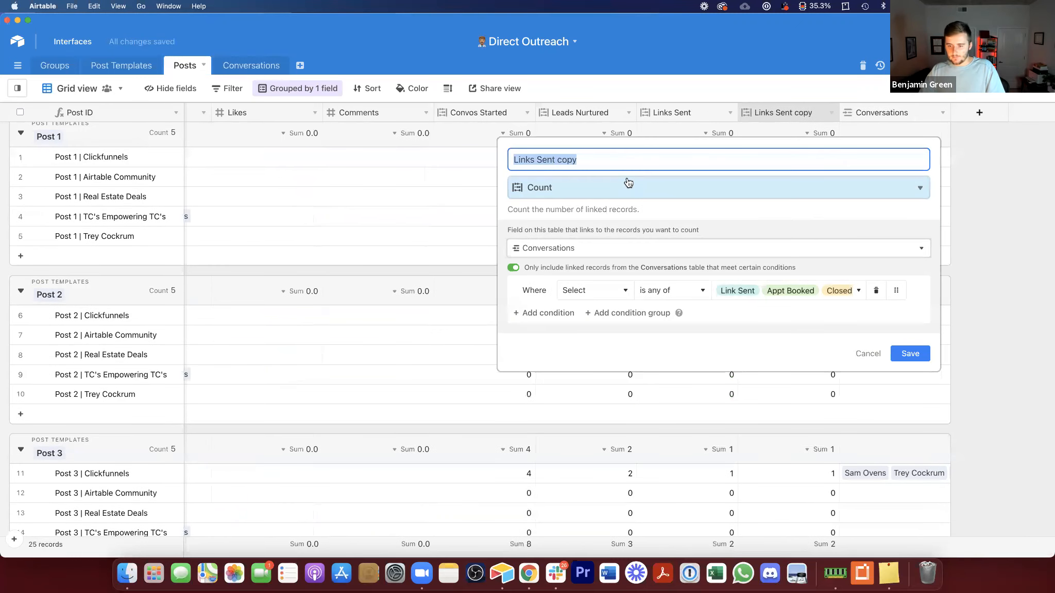
pyautogui.click(741, 291)
pyautogui.click(734, 373)
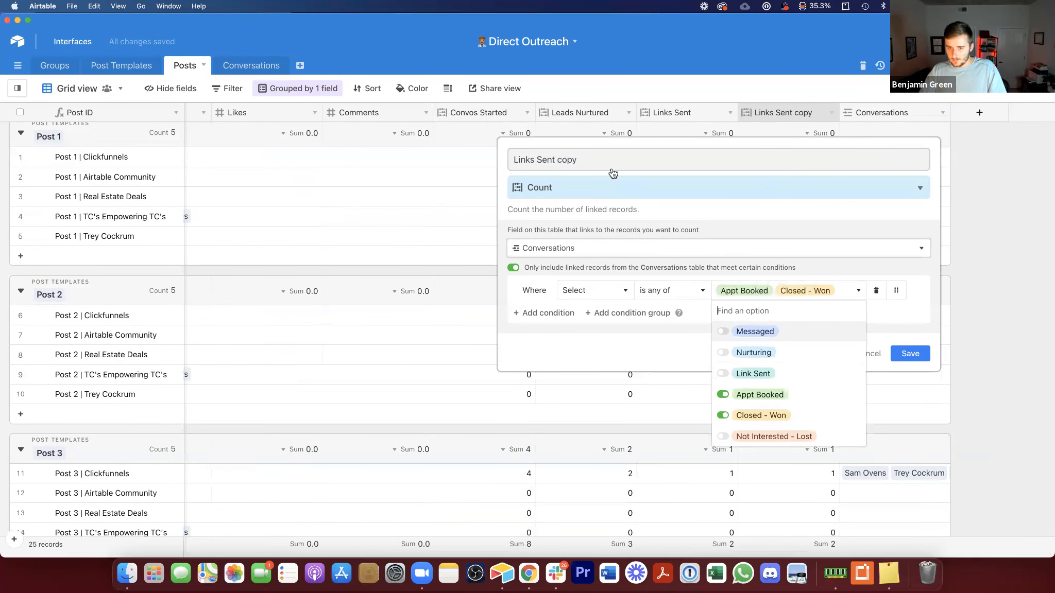
pyautogui.click(607, 152)
pyautogui.press('super+a')
pyautogui.write('A')
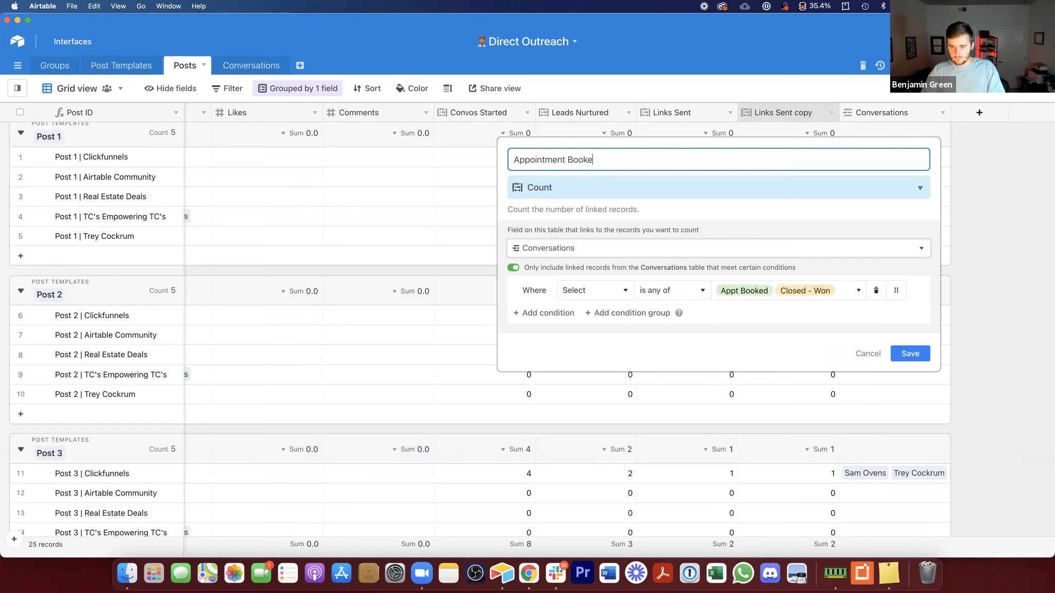
pyautogui.click(911, 354)
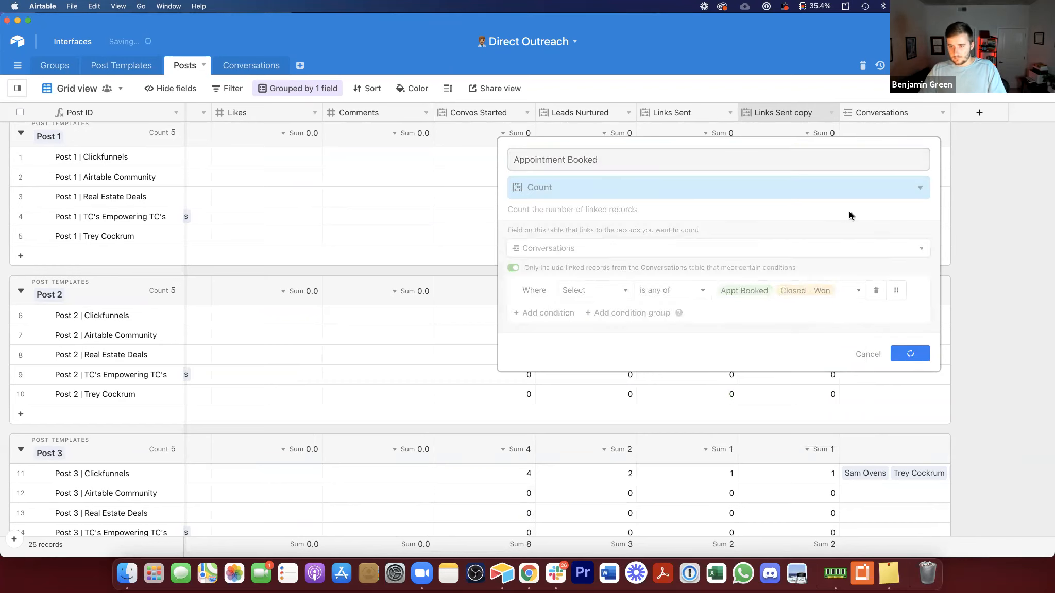
# Step: Review the Appointment Booked field's status condition options
pyautogui.click(805, 110)
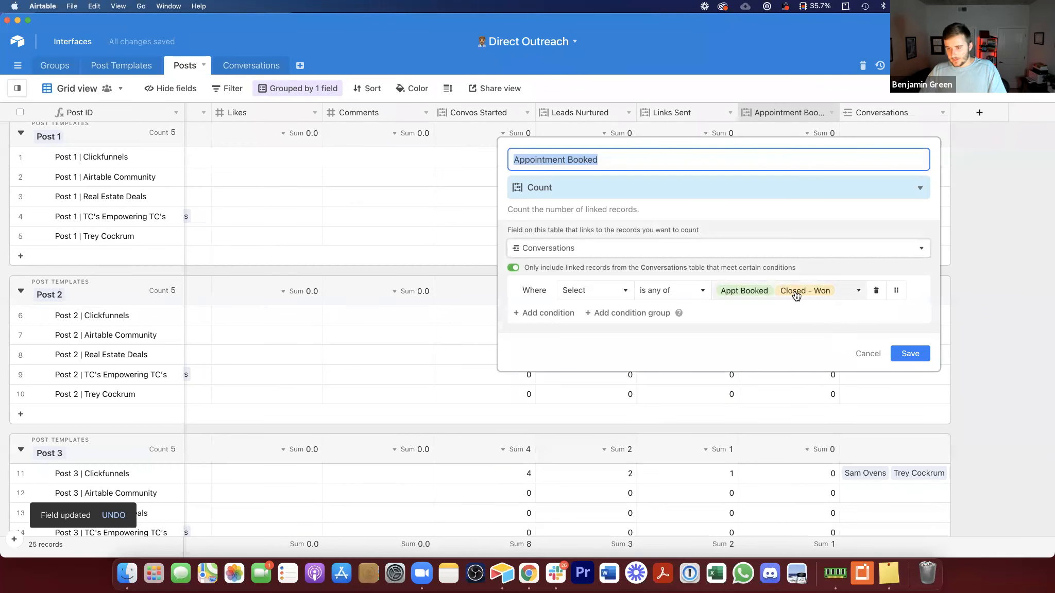
pyautogui.click(796, 294)
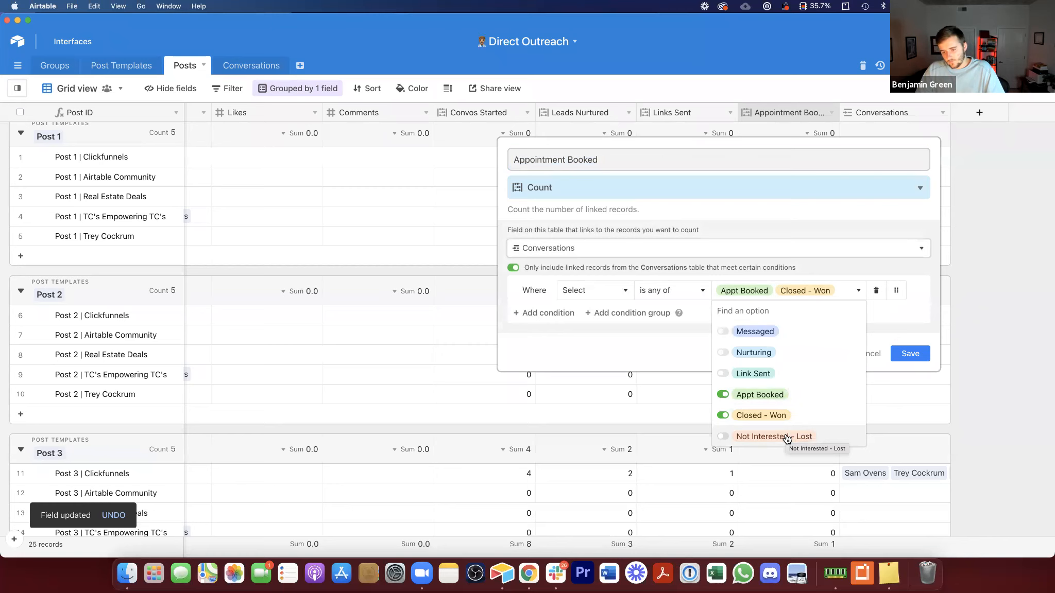
pyautogui.click(666, 352)
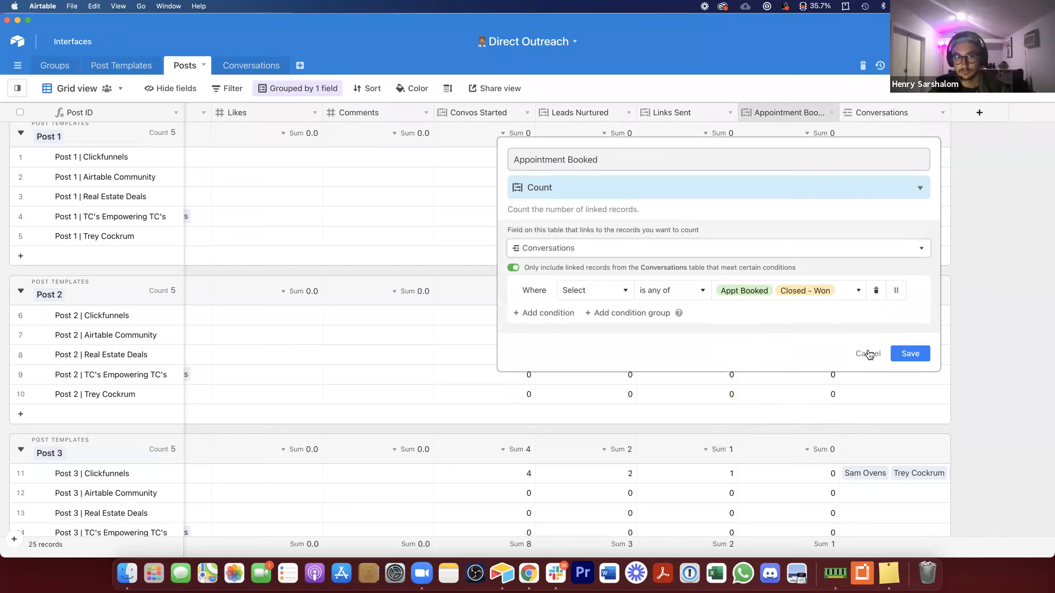
pyautogui.click(910, 354)
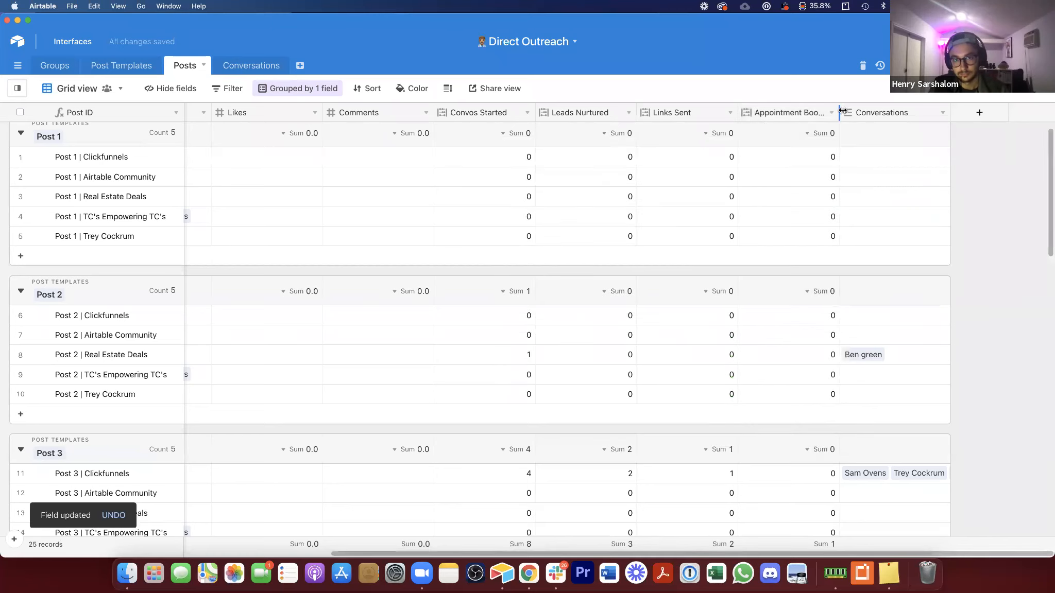
# Step: Widen the Appointment Booked column so its full name shows, rechecking its condition settings
pyautogui.moveTo(842, 108); pyautogui.dragTo(853, 108)
pyautogui.doubleClick(820, 109)
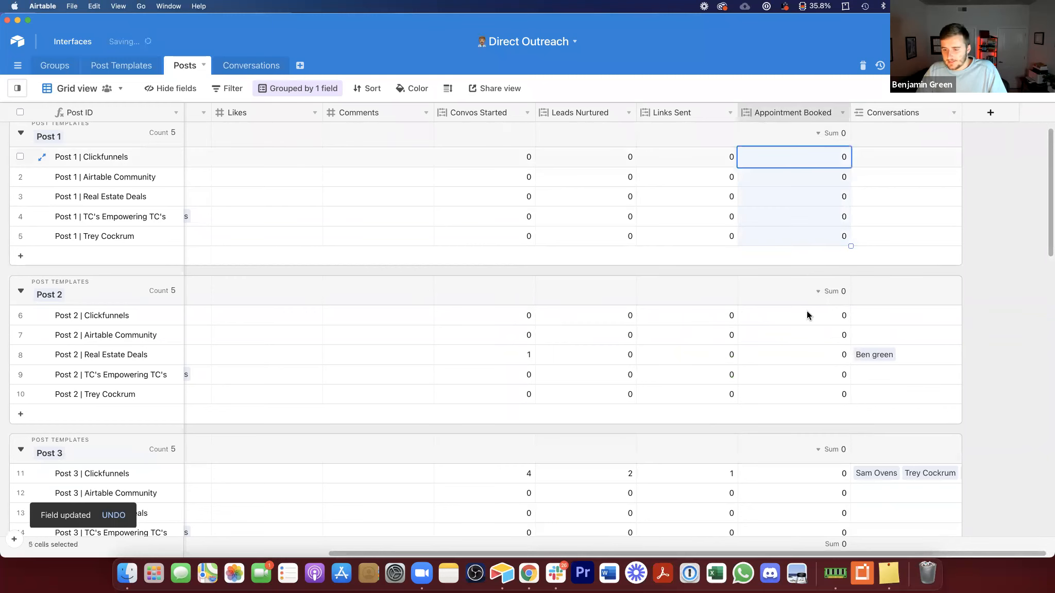
pyautogui.click(765, 292)
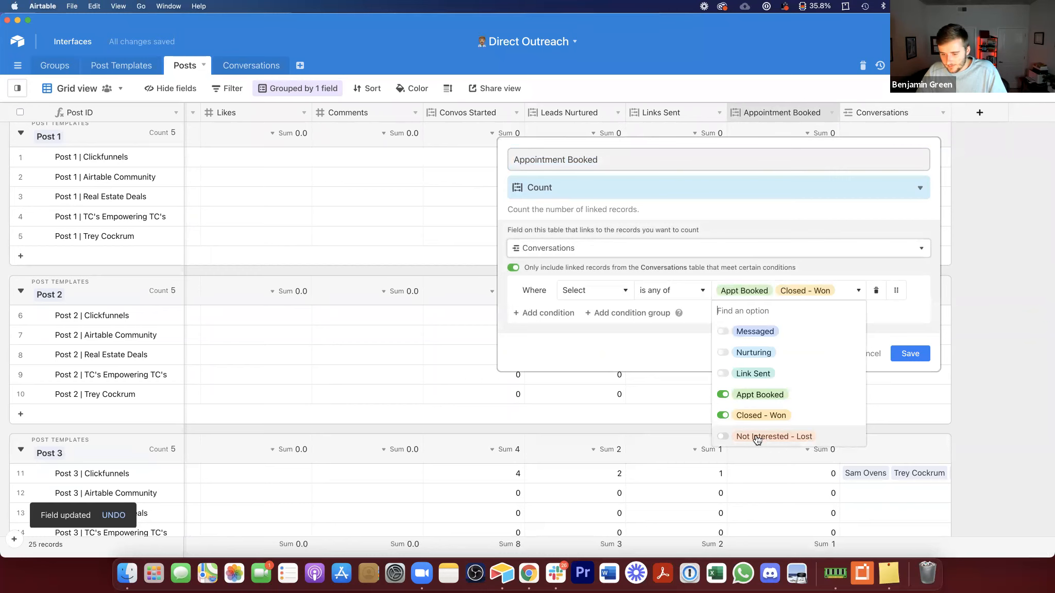
pyautogui.click(878, 356)
pyautogui.click(878, 356)
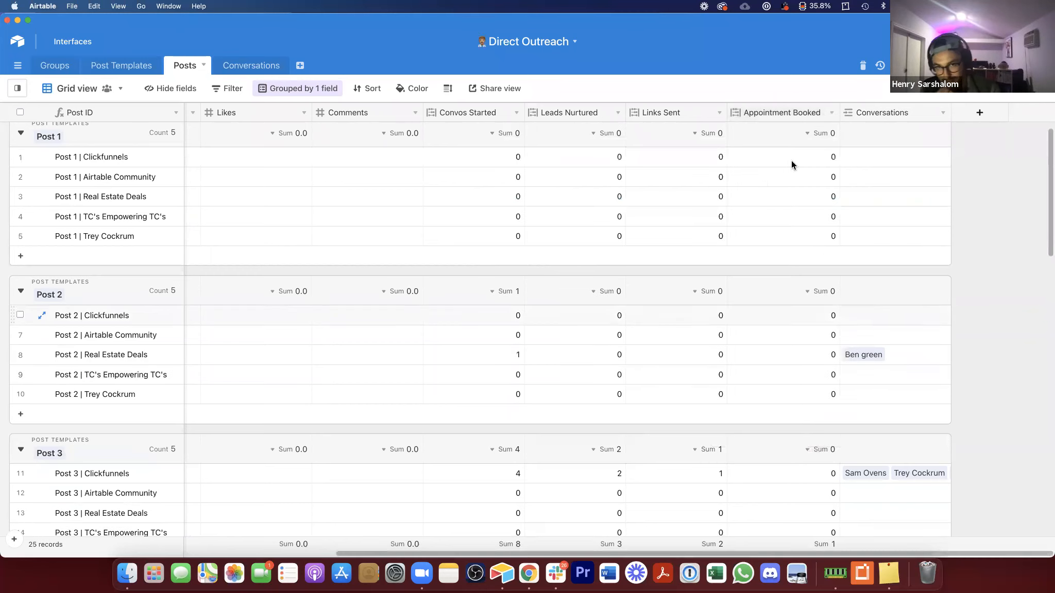
# Step: In the Conversations Select field, add a Closed - Lost (Call) option and rename Not Interested - Lost to Closed - Lost (Messenger)
pyautogui.doubleClick(775, 106)
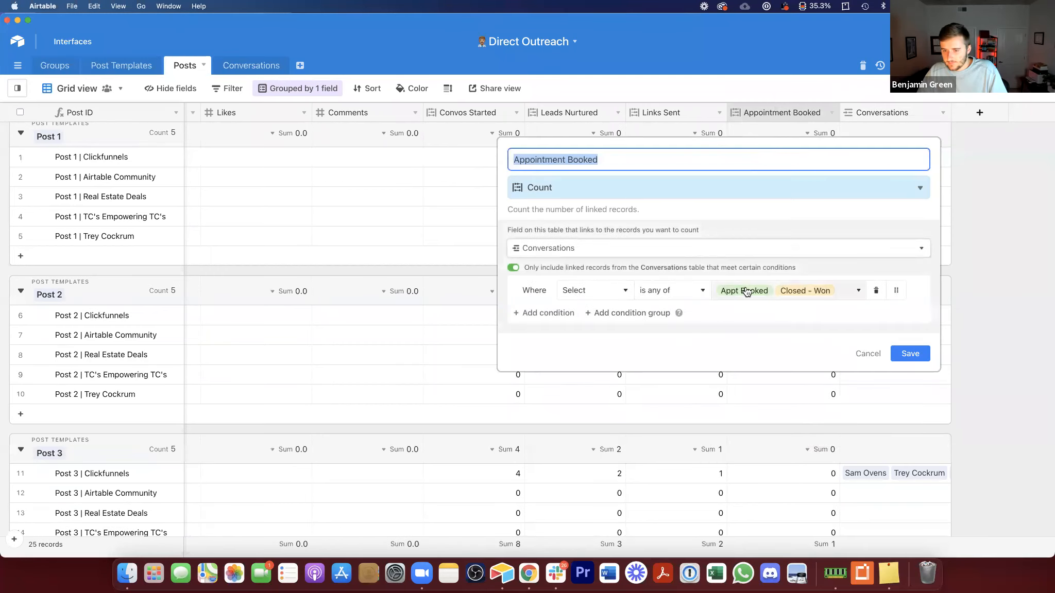
pyautogui.click(855, 352)
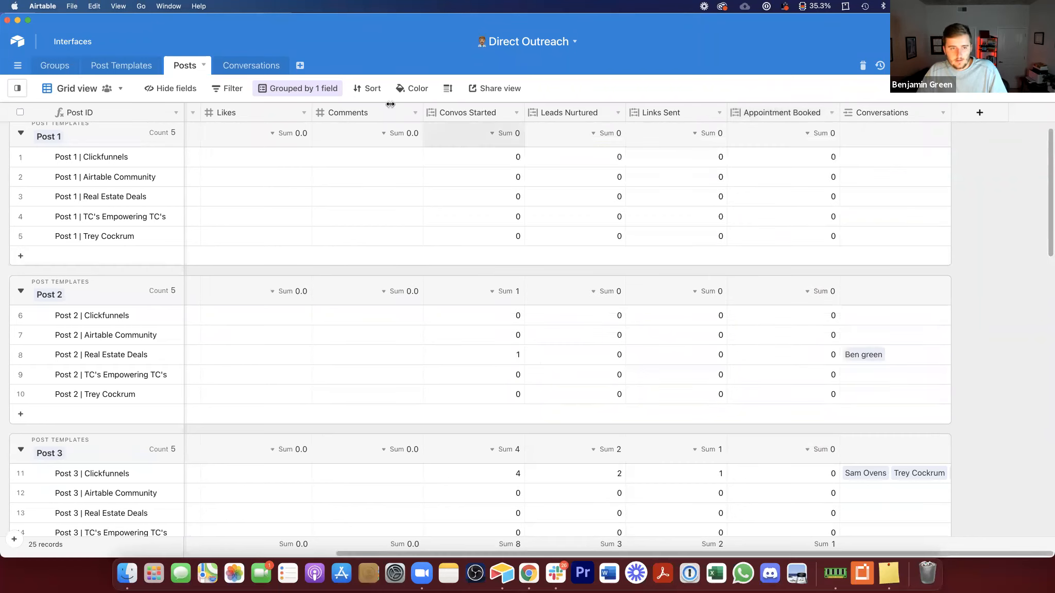
pyautogui.click(251, 65)
pyautogui.doubleClick(325, 106)
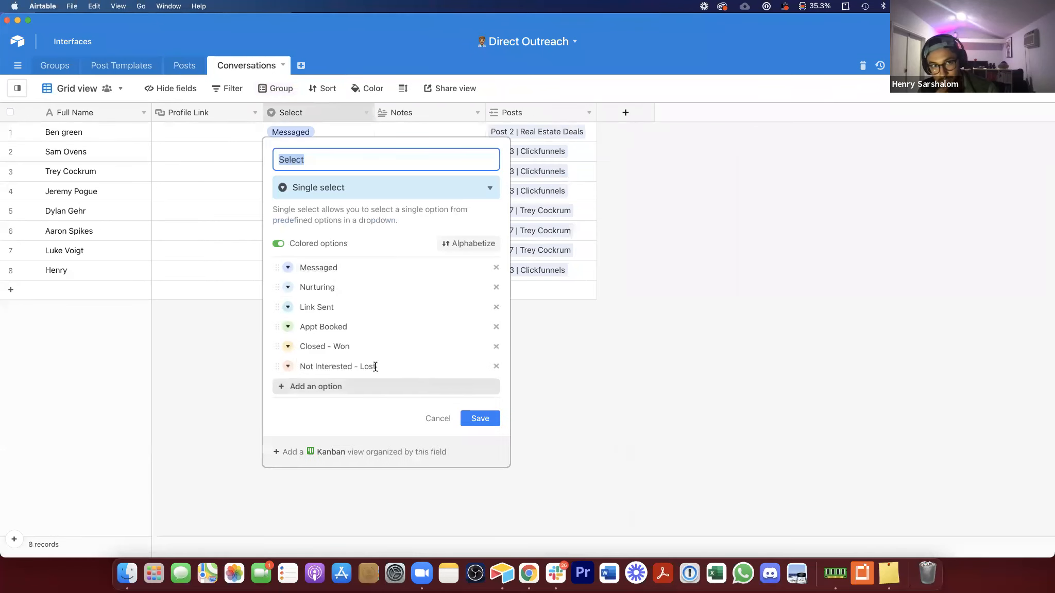
pyautogui.click(353, 386)
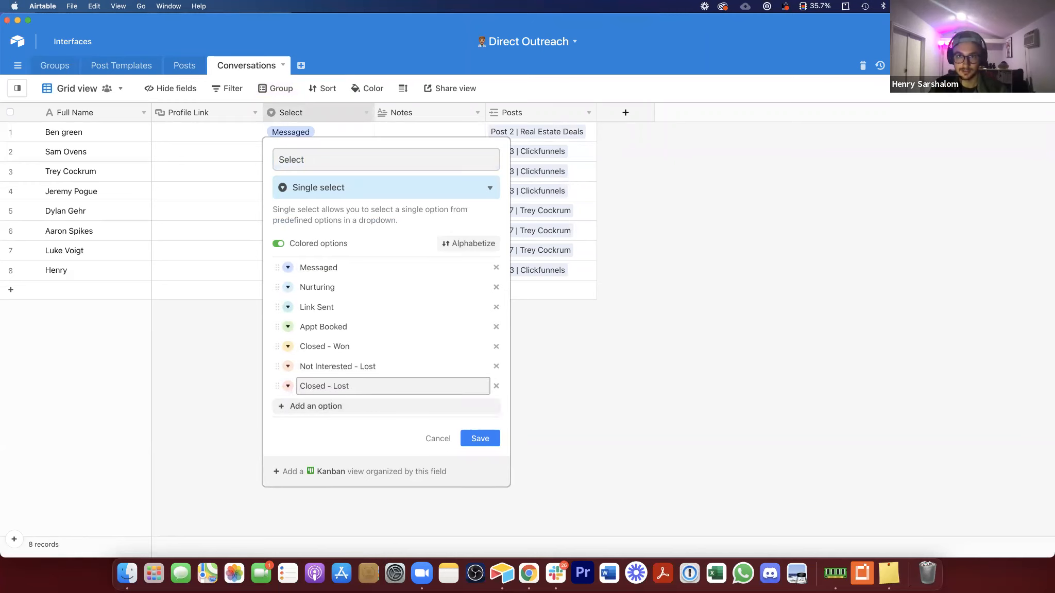
pyautogui.write('Closed - Lost (Call')
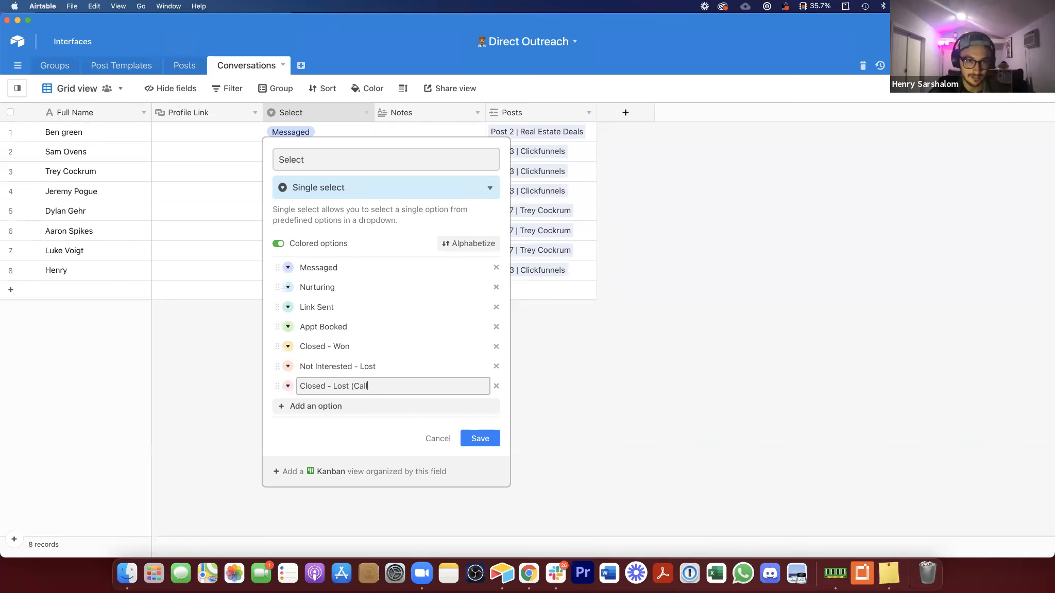
pyautogui.click(373, 367)
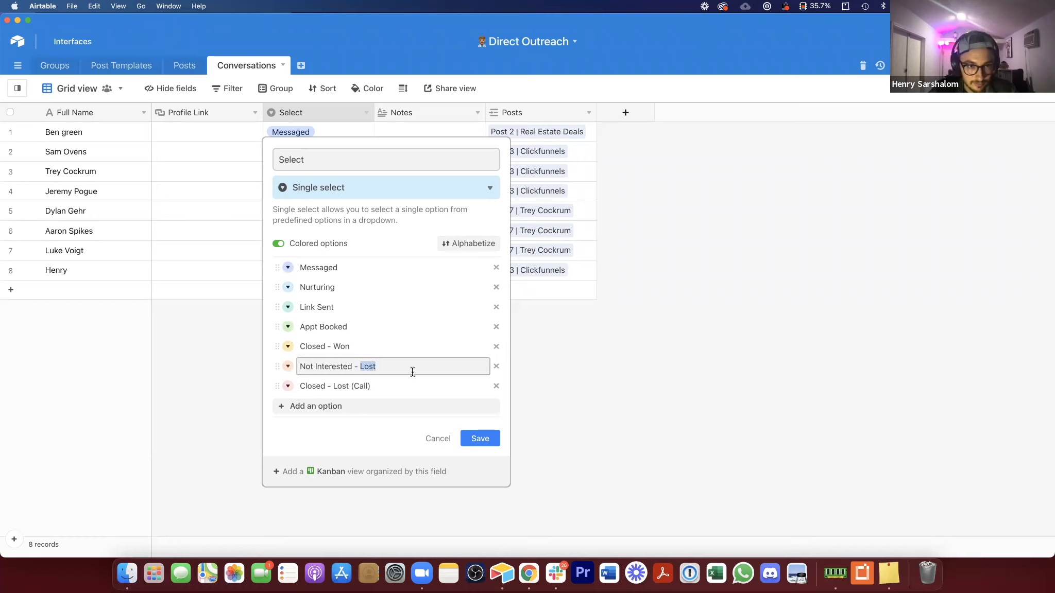
pyautogui.press('super+a')
pyautogui.write('C')
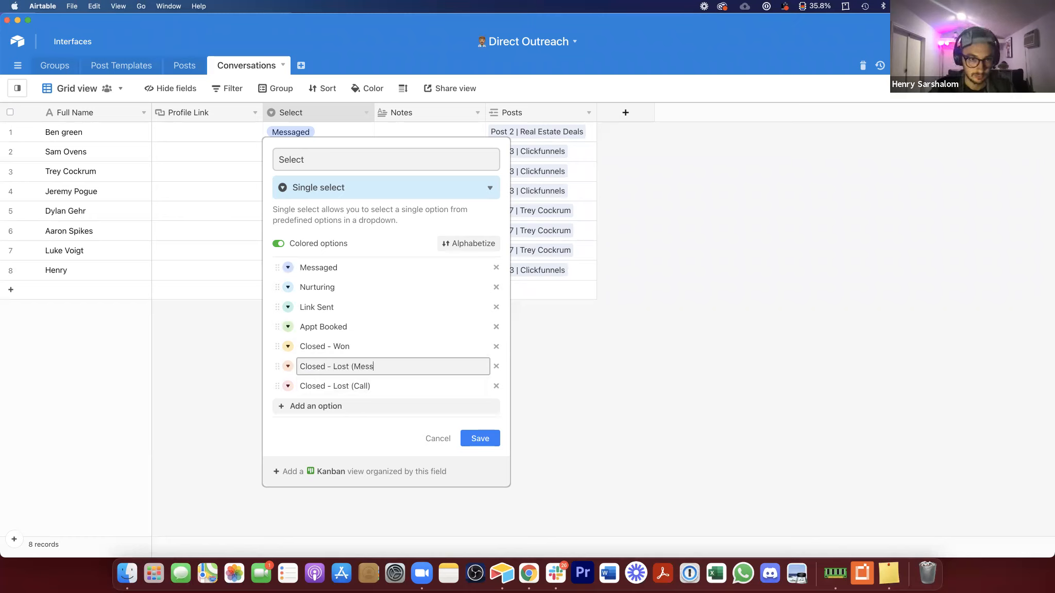
pyautogui.click(492, 439)
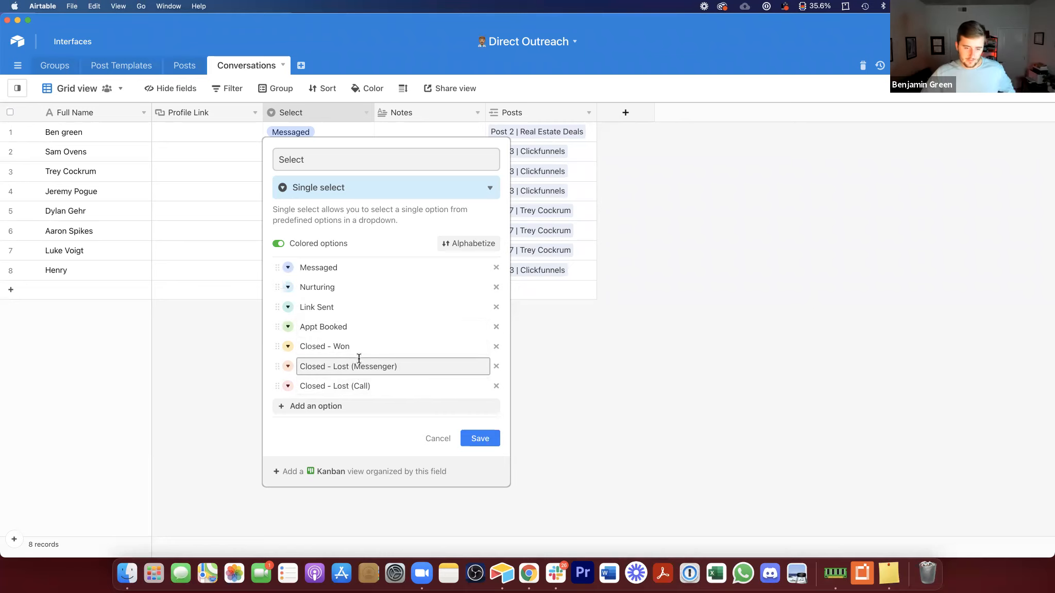
pyautogui.click(479, 438)
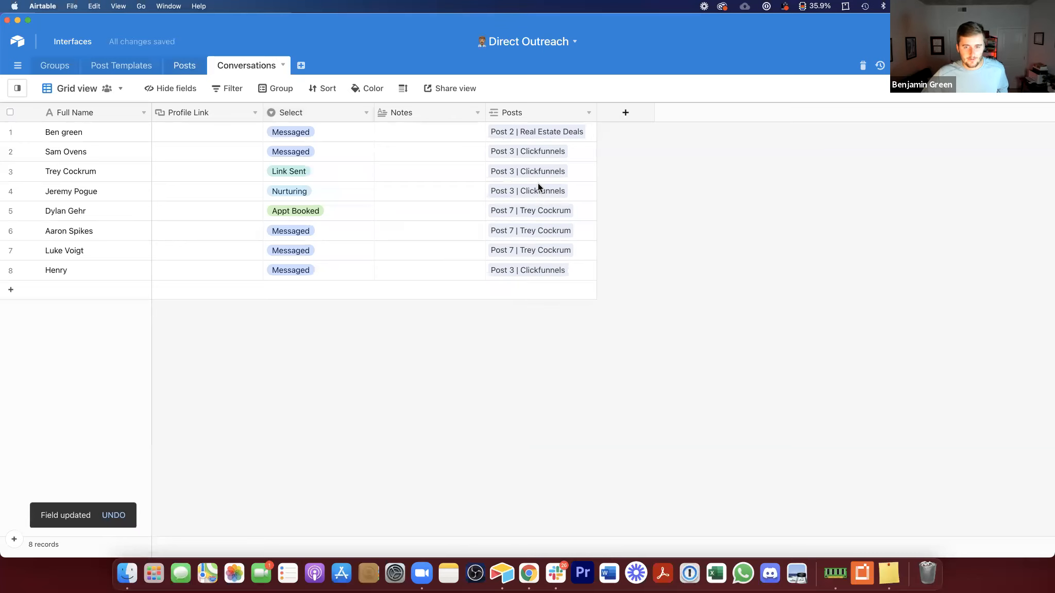
# Step: Add Closed - Lost (Call) to the statuses counted by the Links Sent field's condition
pyautogui.doubleClick(800, 113)
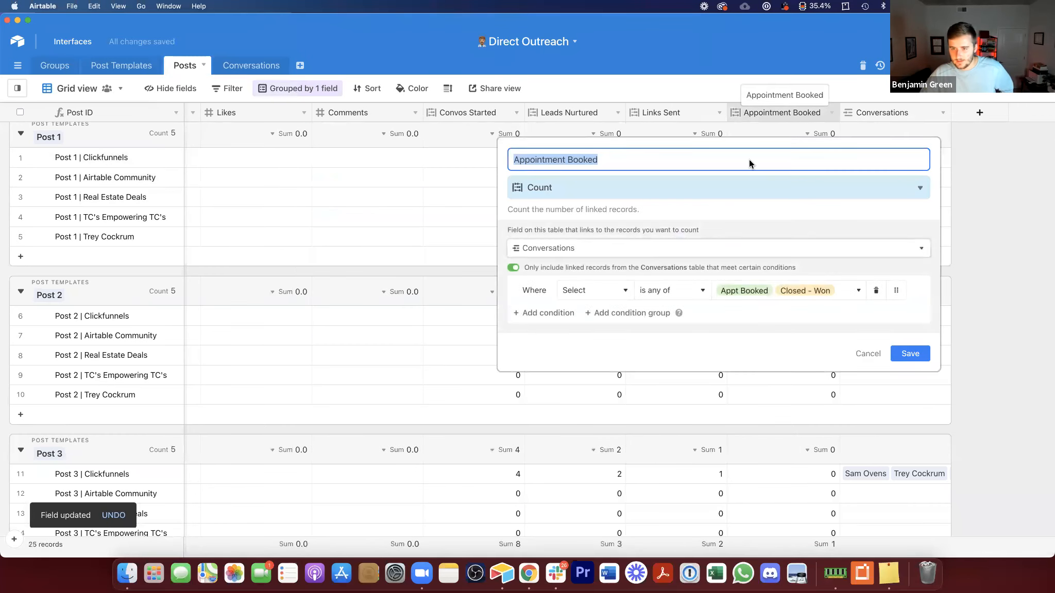
pyautogui.doubleClick(667, 112)
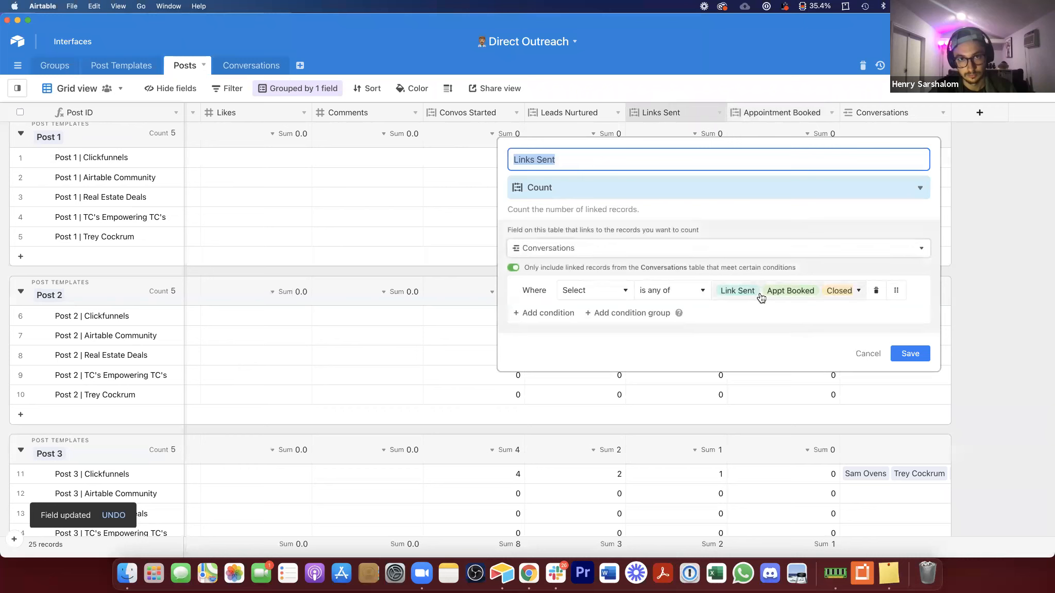
pyautogui.click(737, 292)
pyautogui.click(775, 446)
pyautogui.click(910, 354)
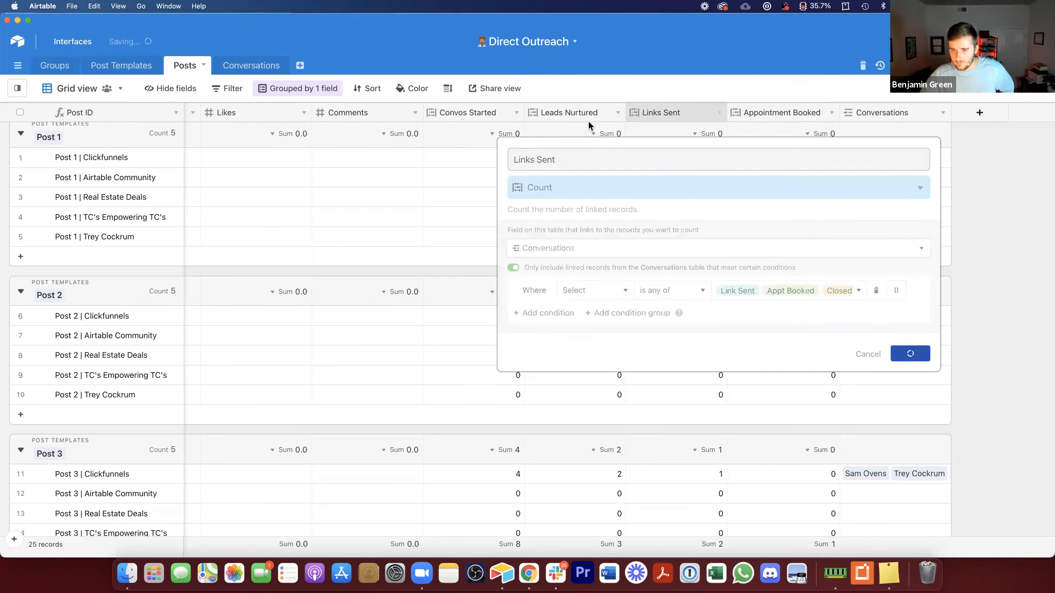
# Step: Review the Leads Nurtured field's status condition options and save it
pyautogui.doubleClick(562, 108)
pyautogui.click(717, 292)
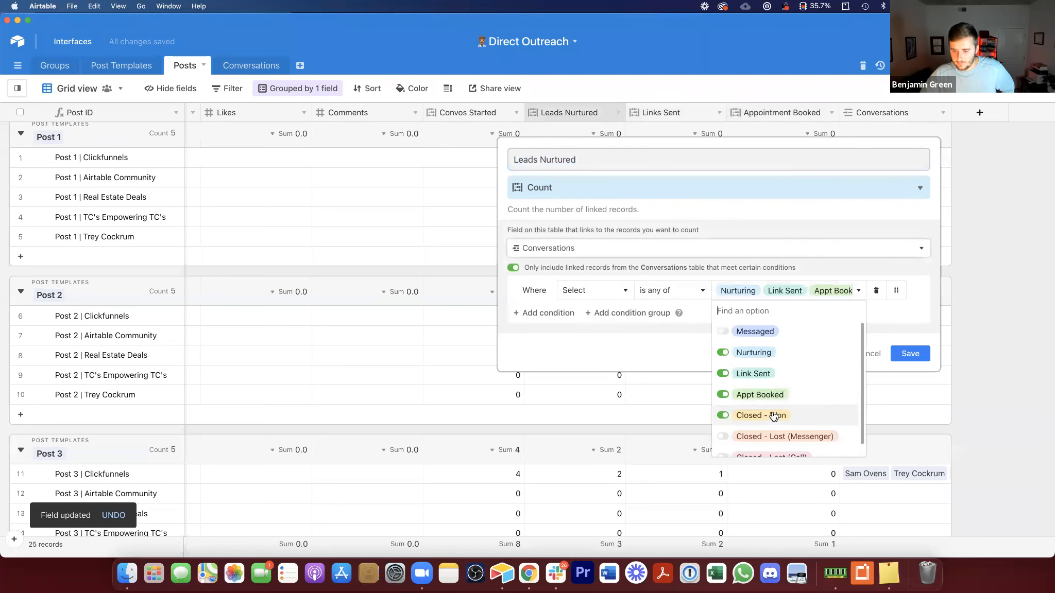
pyautogui.scroll(-1, 773, 413)
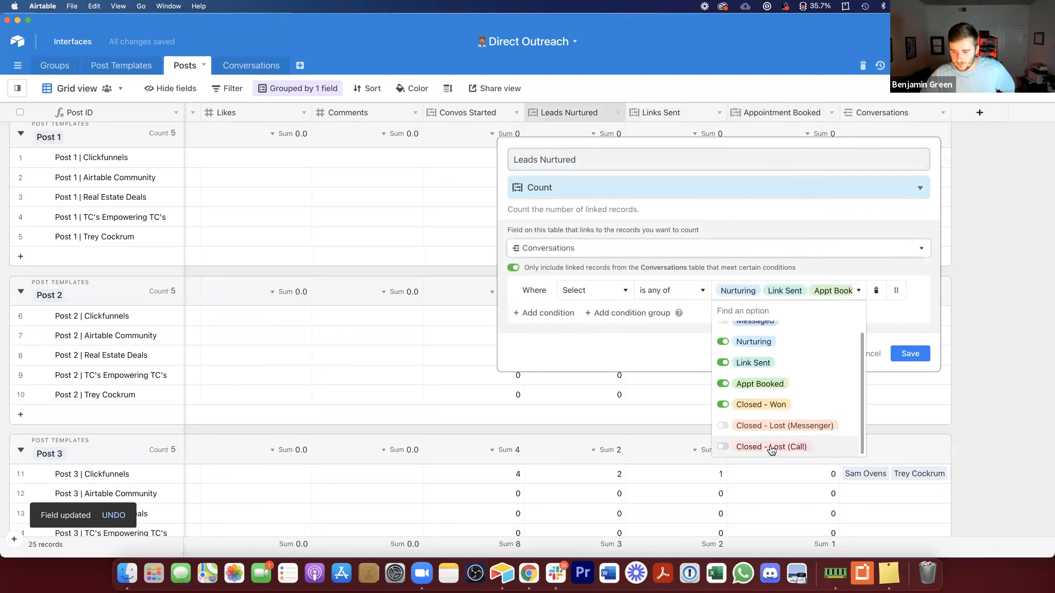
pyautogui.click(909, 354)
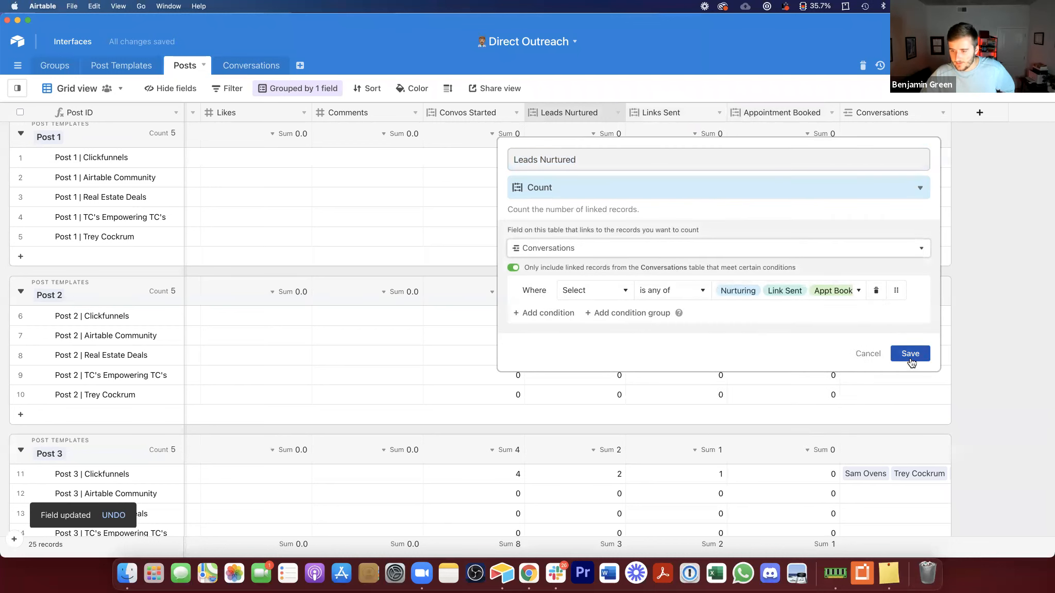
# Step: Add Closed - Lost (Call) to the statuses counted by the Appointment Booked field's condition
pyautogui.doubleClick(793, 112)
pyautogui.click(804, 291)
pyautogui.scroll(-1, 765, 422)
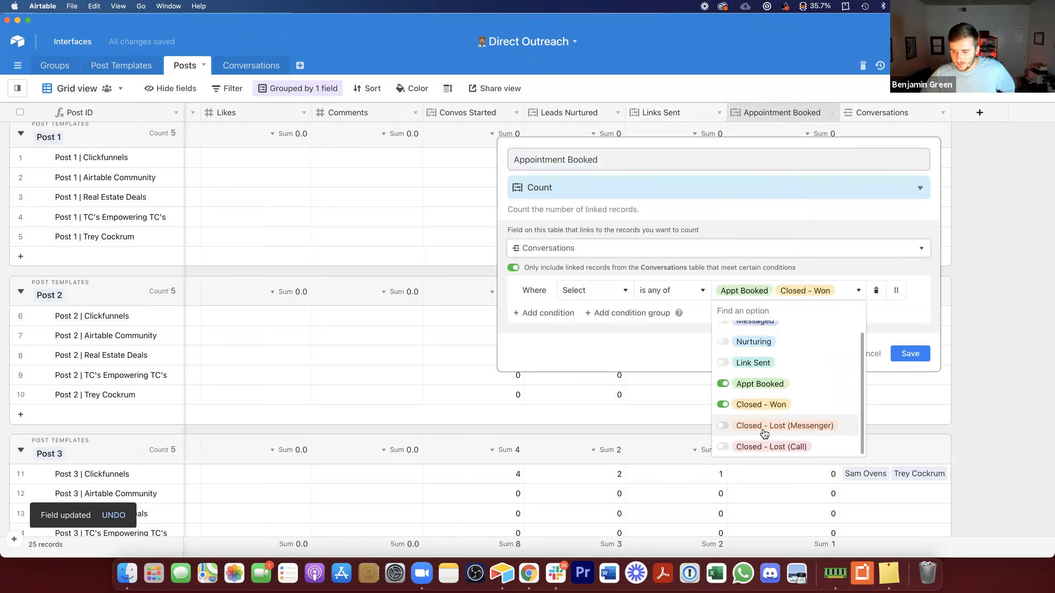
pyautogui.click(768, 447)
pyautogui.click(917, 353)
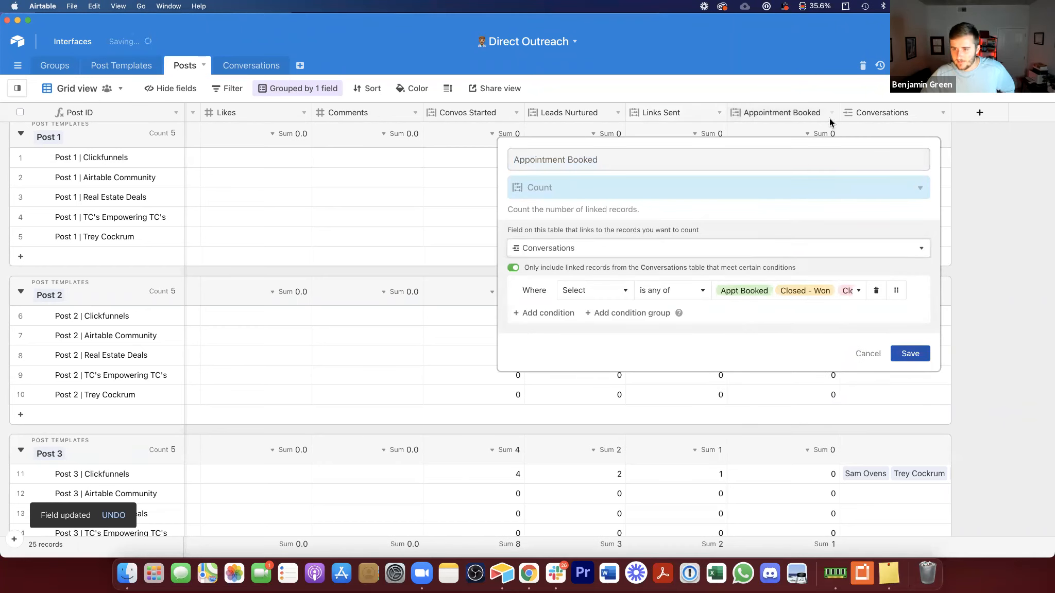
# Step: Duplicate Appointment Booked as a New Clients field counting only Closed - Won conversations
pyautogui.rightClick(792, 112)
pyautogui.click(791, 213)
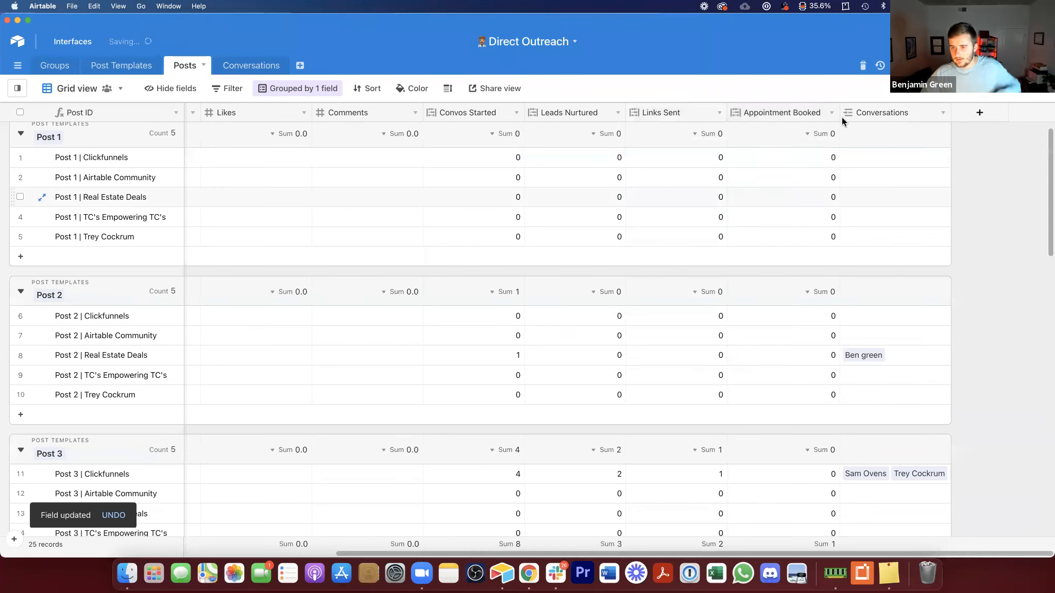
pyautogui.doubleClick(845, 113)
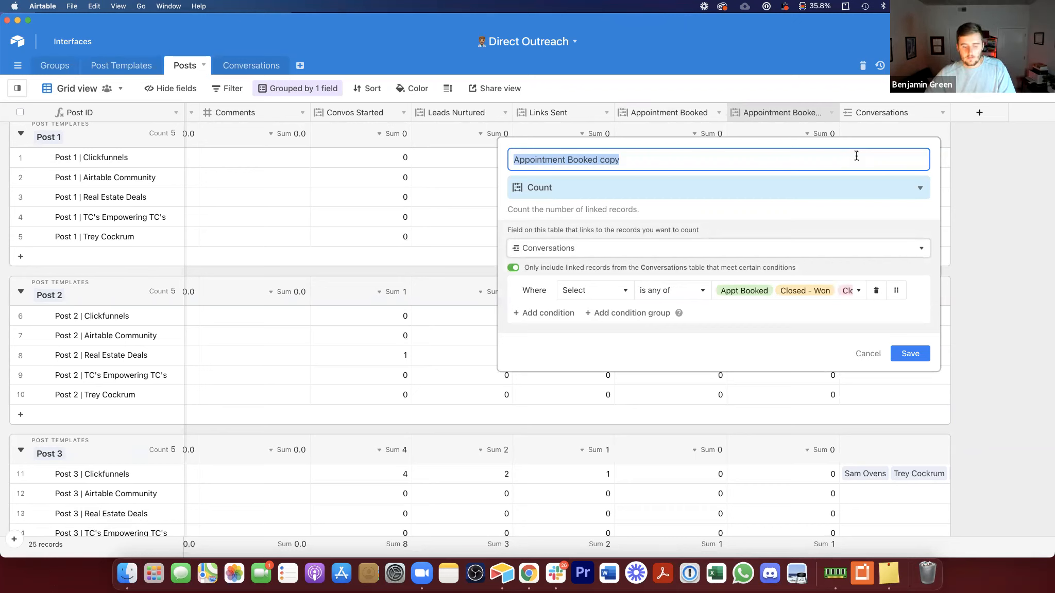
pyautogui.write('New Clients')
pyautogui.click(761, 292)
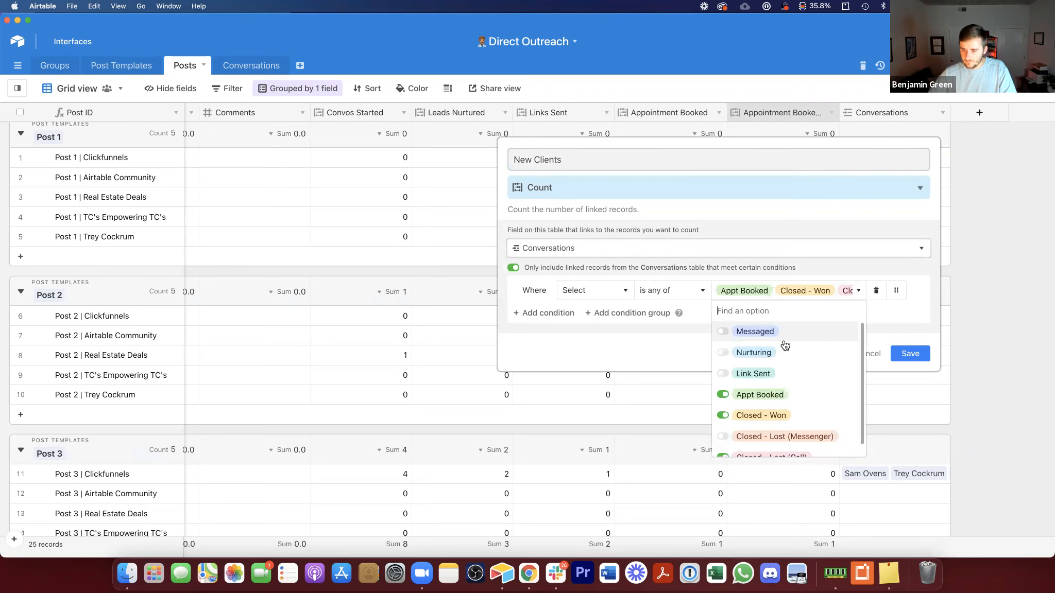
pyautogui.click(769, 398)
pyautogui.click(769, 416)
pyautogui.scroll(-1, 773, 424)
pyautogui.click(777, 445)
pyautogui.click(770, 403)
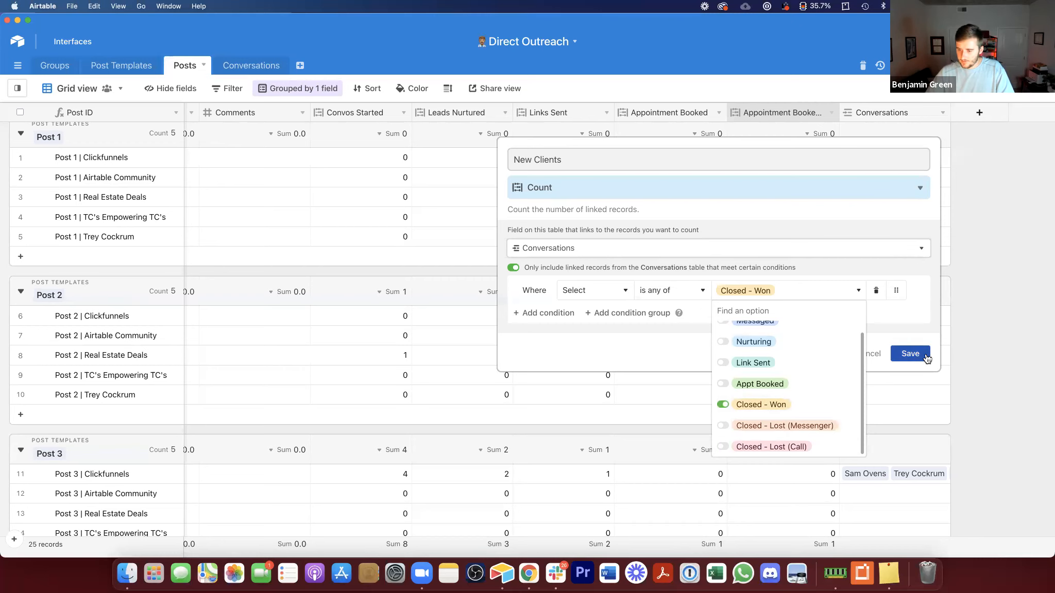
pyautogui.click(910, 354)
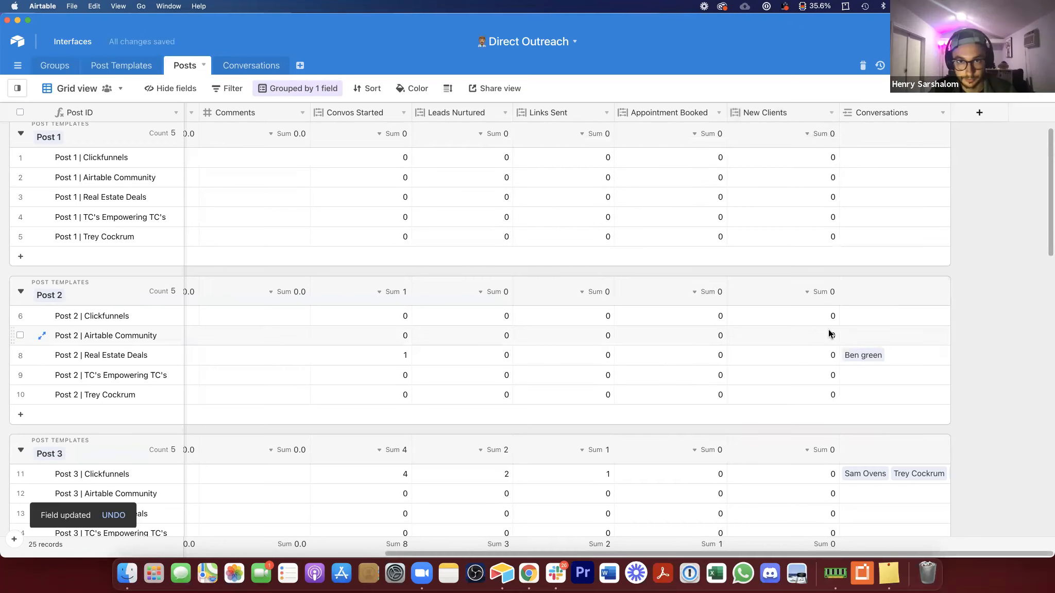
# Step: Add a new formula field named Convos to Call to the Posts table
pyautogui.scroll(-1, 829, 331)
pyautogui.scroll(1, 829, 331)
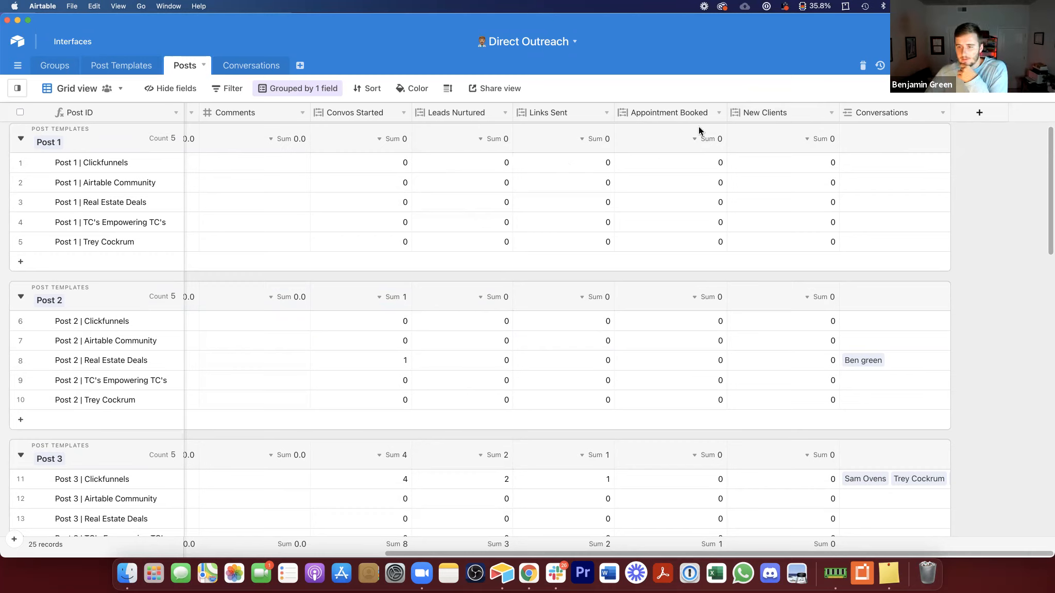
pyautogui.click(973, 108)
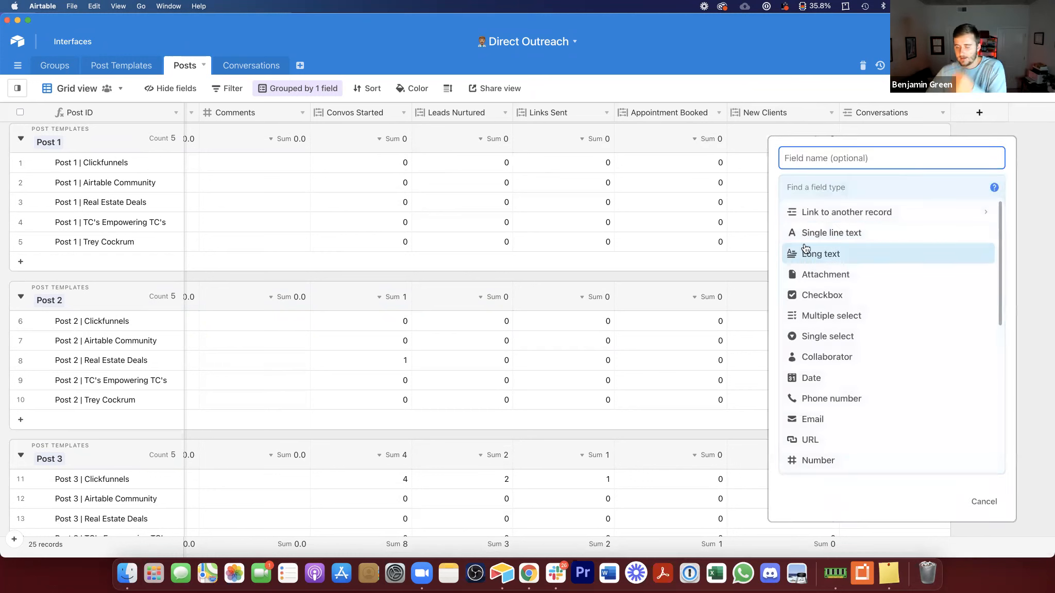
pyautogui.click(828, 186)
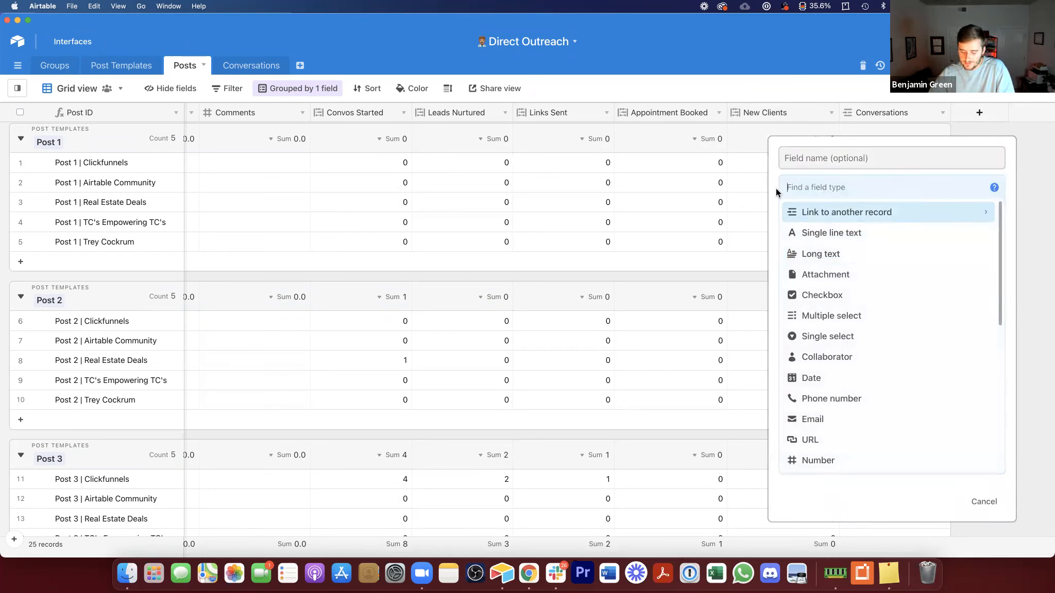
pyautogui.write('for')
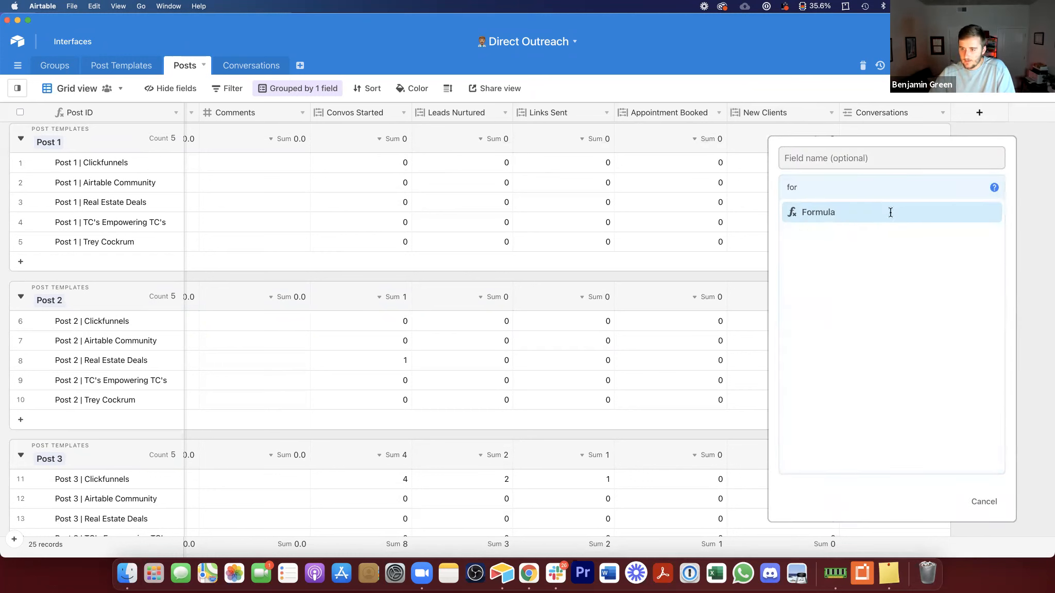
pyautogui.click(891, 213)
pyautogui.click(851, 162)
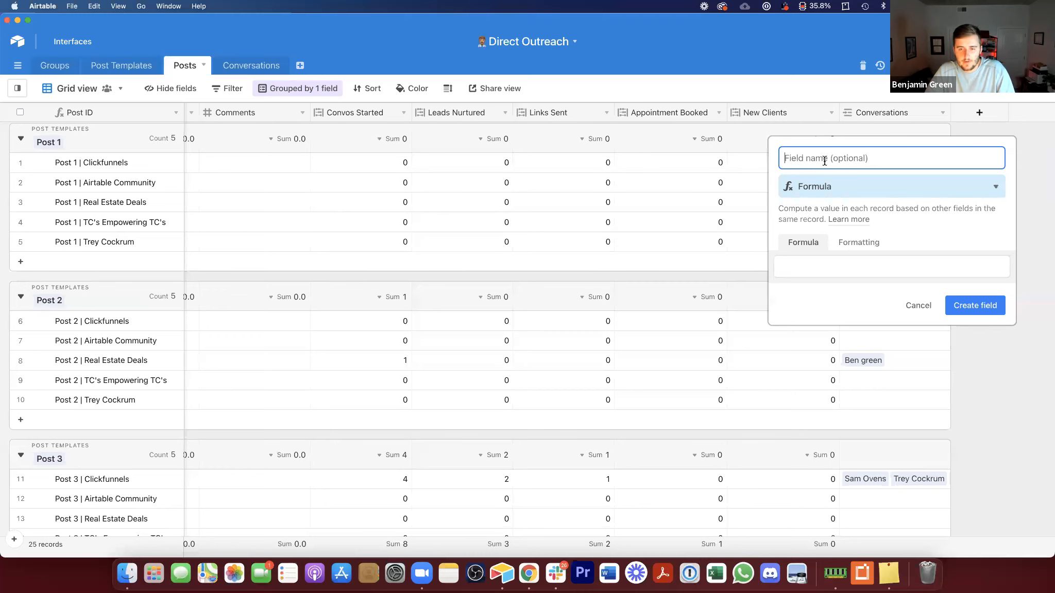
pyautogui.write('Convos to')
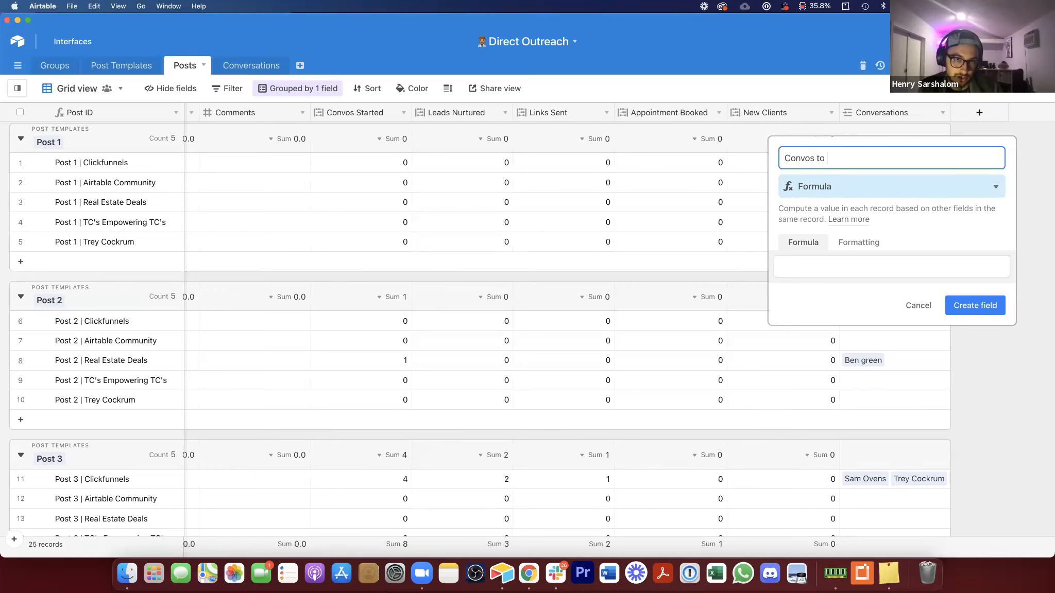
pyautogui.press('super+a')
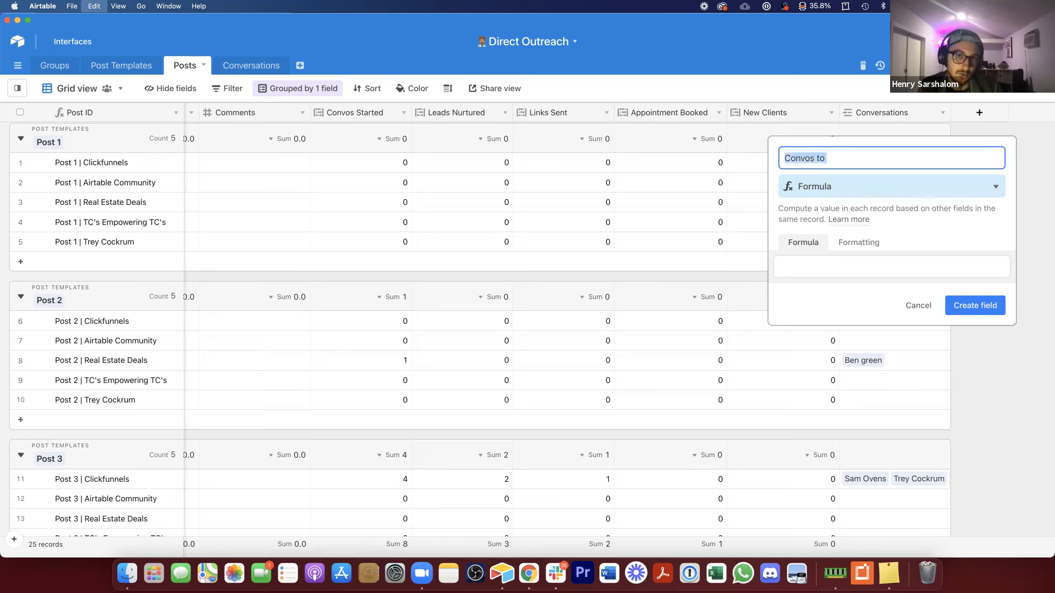
pyautogui.write('Co')
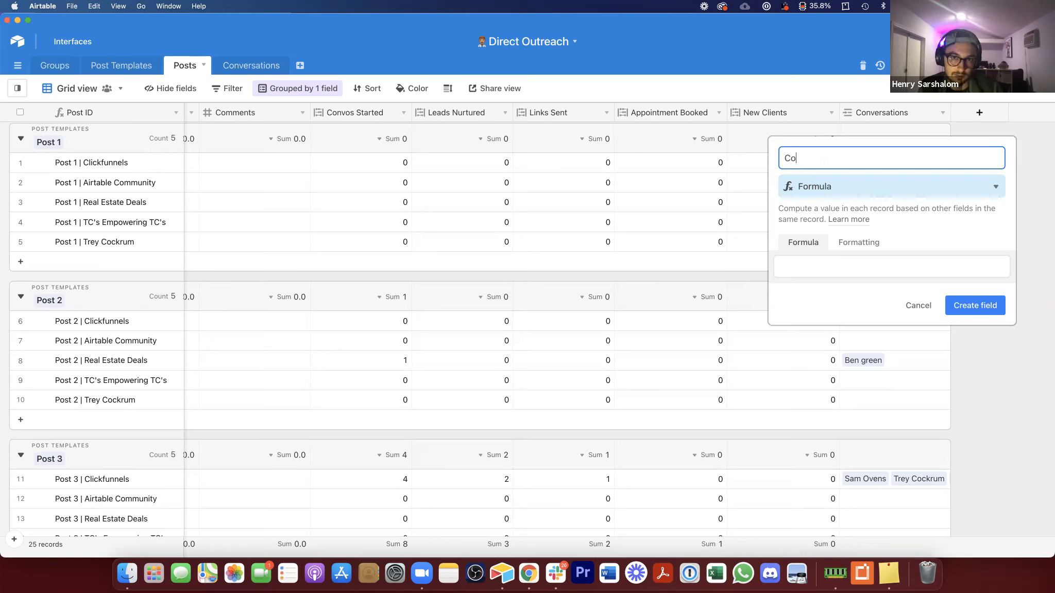
pyautogui.write('nvos to Call')
# Step: Enter the formula {Appointment Booked}/{Convos Started} for Convos to Call, format it as a percentage, and create the field
pyautogui.click(865, 261)
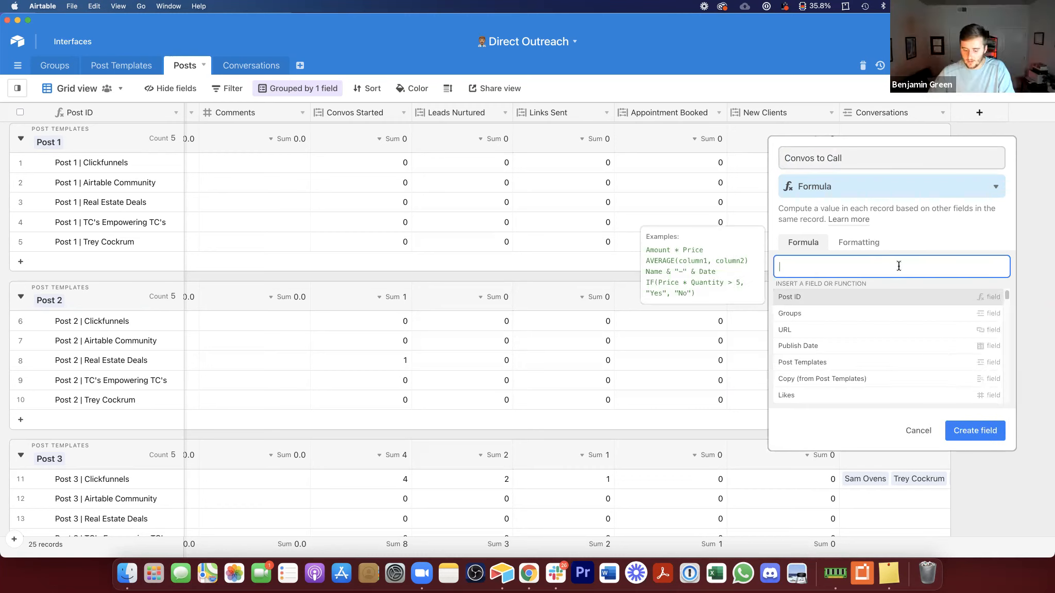
pyautogui.write('appo')
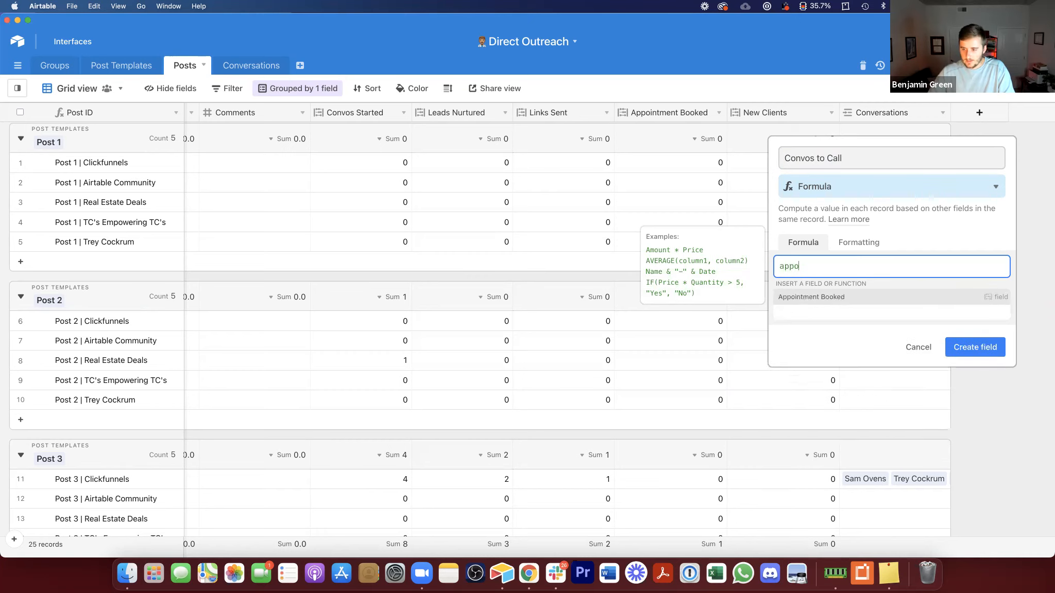
pyautogui.click(910, 301)
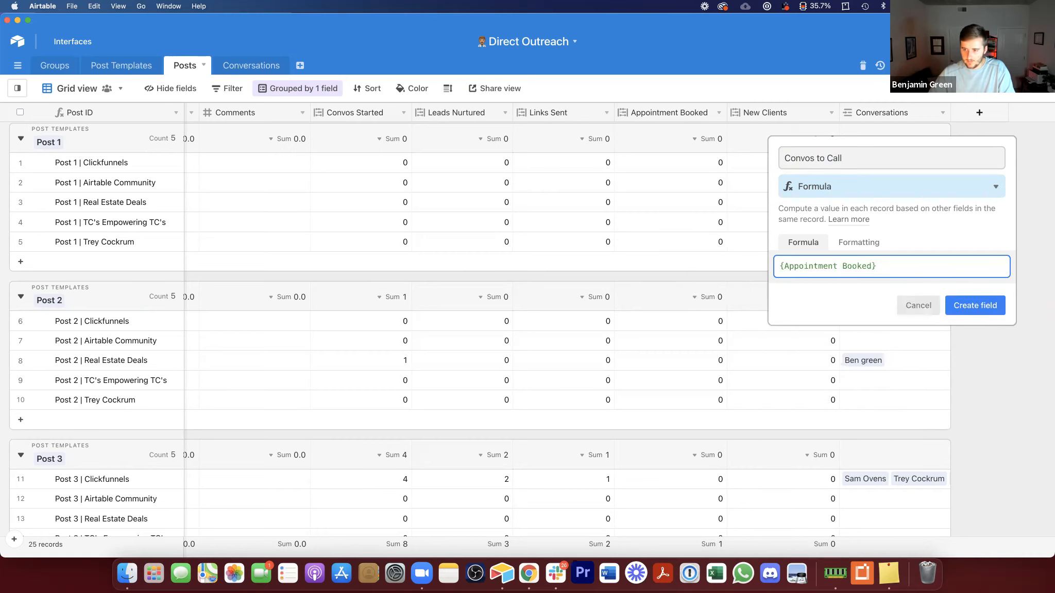
pyautogui.write('/conv')
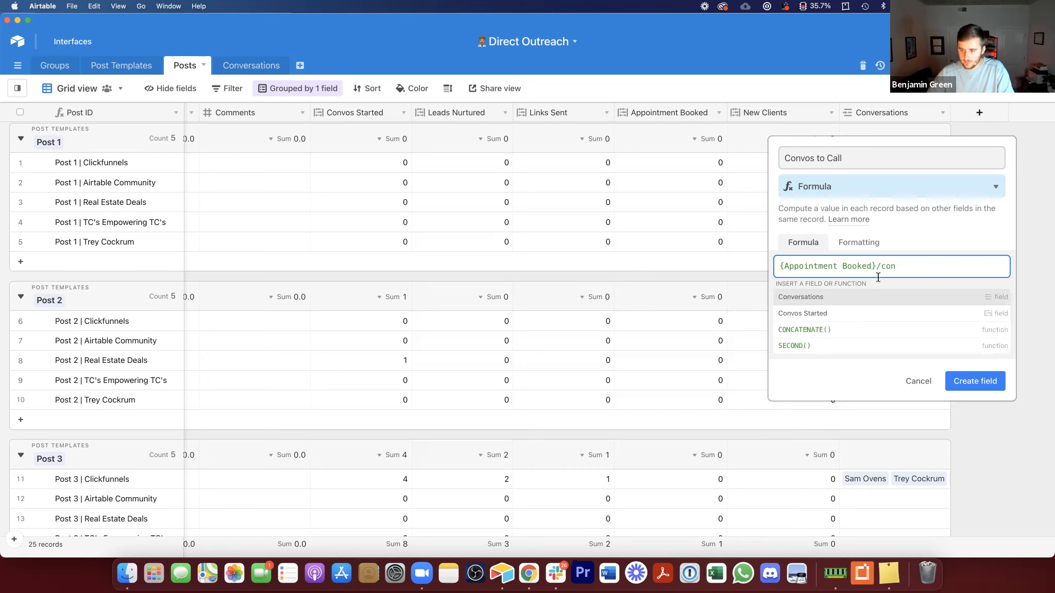
pyautogui.click(868, 309)
pyautogui.click(866, 247)
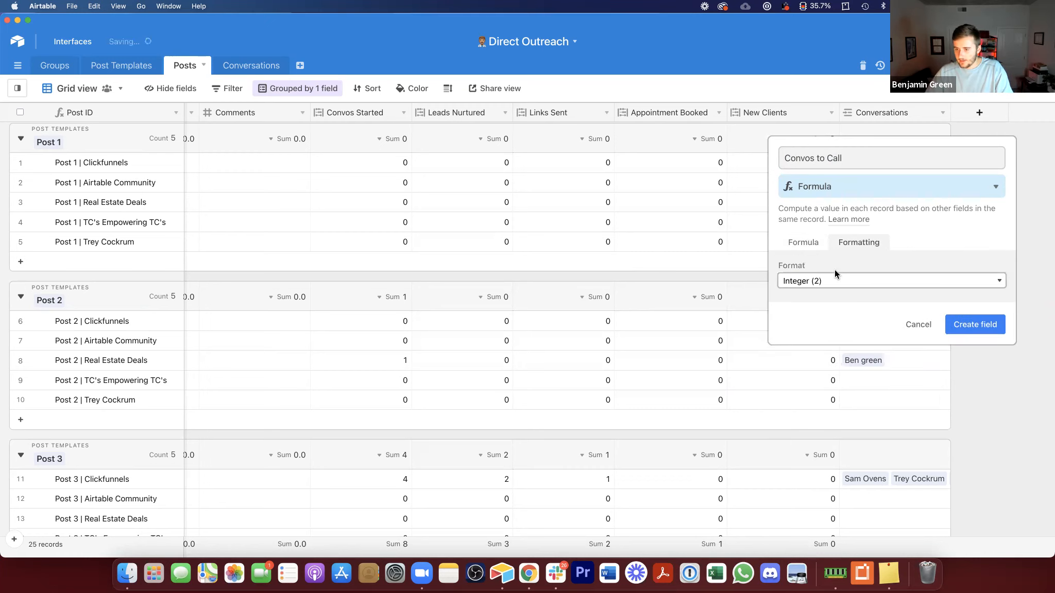
pyautogui.click(836, 278)
pyautogui.click(812, 307)
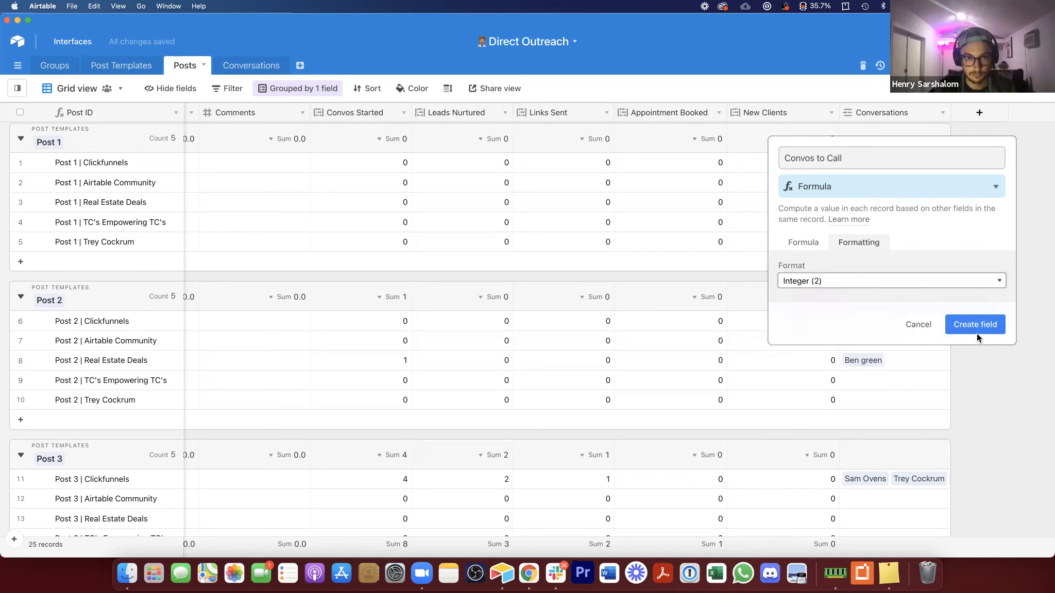
pyautogui.click(980, 357)
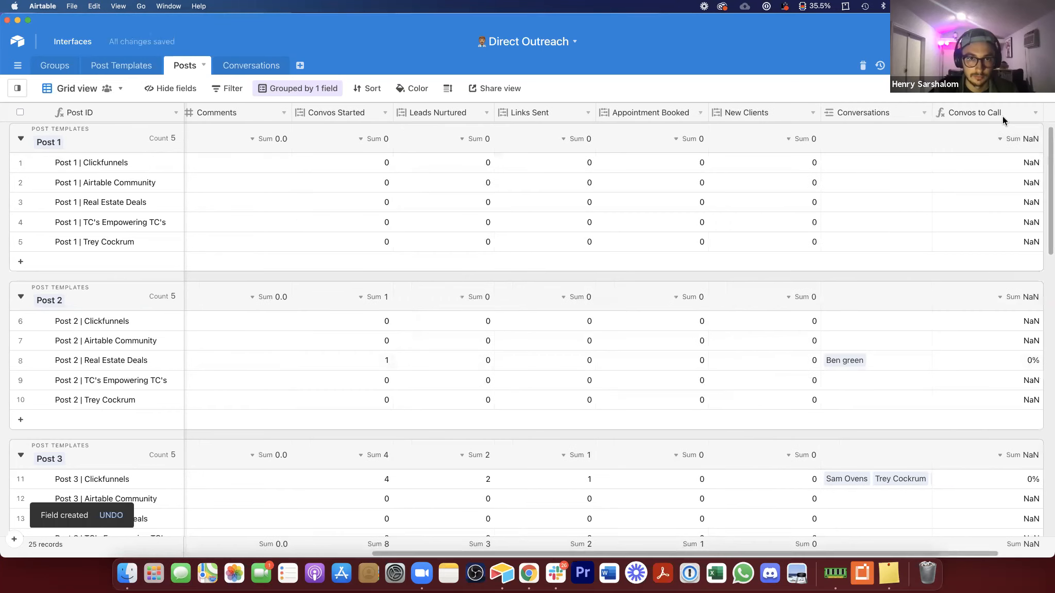
# Step: In the Conversations table, change the fourth conversation's status to Appt Booked
pyautogui.scroll(-1, 966, 331)
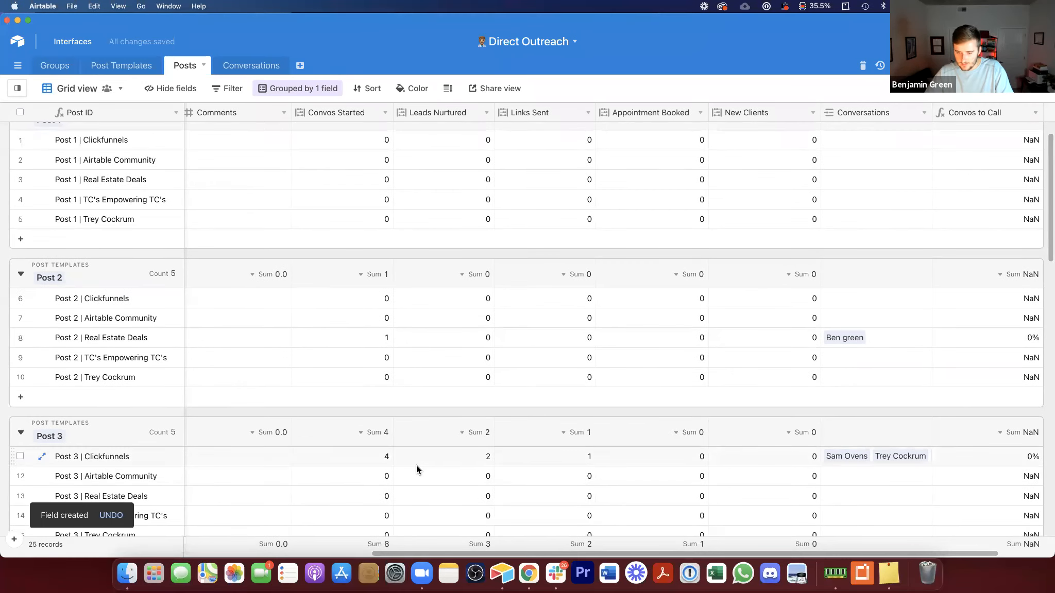
pyautogui.click(380, 458)
pyautogui.click(251, 65)
pyautogui.click(329, 191)
pyautogui.click(329, 191)
pyautogui.scroll(-1, 335, 329)
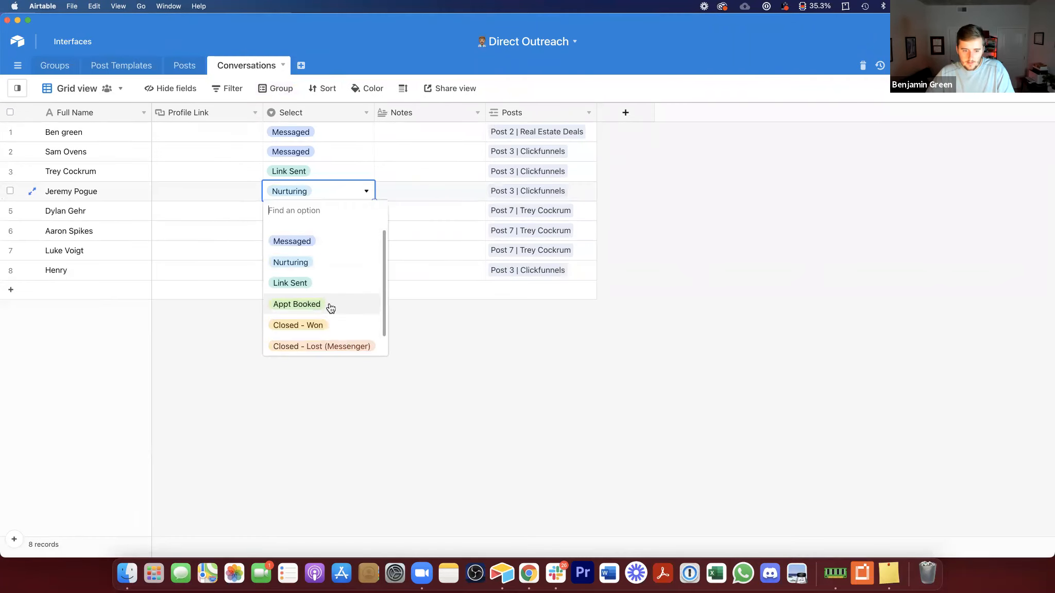
pyautogui.click(330, 305)
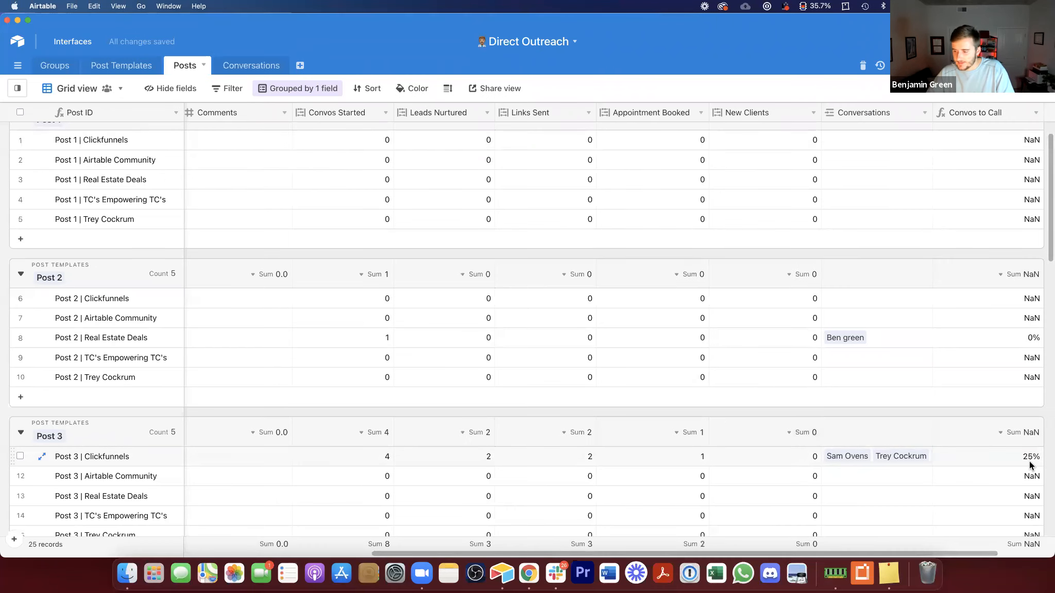
# Step: Back in Posts, add a formula field with the formula {New Clients}/{Convos Started}
pyautogui.click(1029, 460)
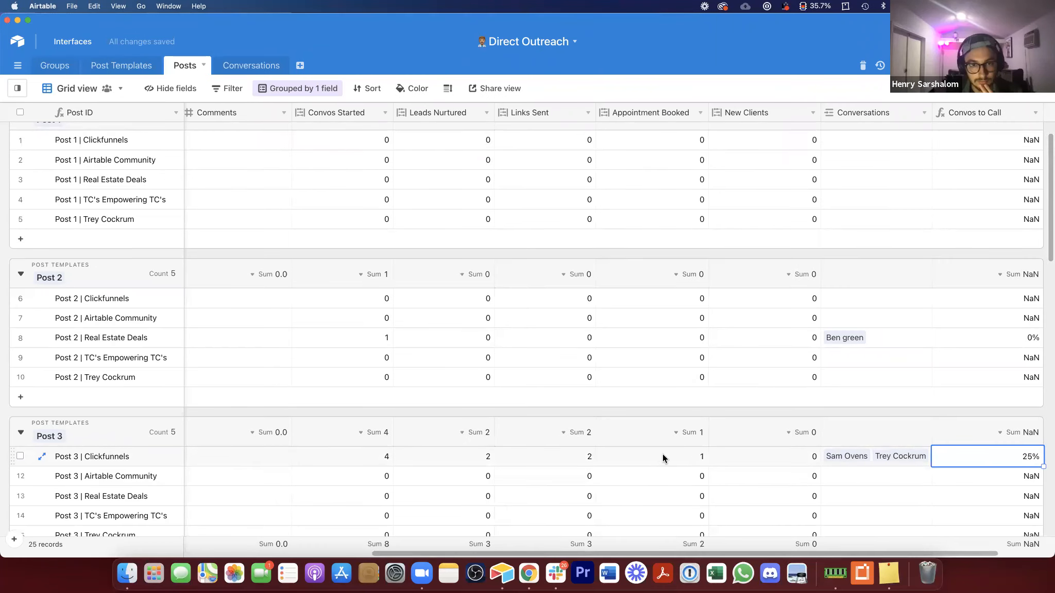
pyautogui.click(366, 463)
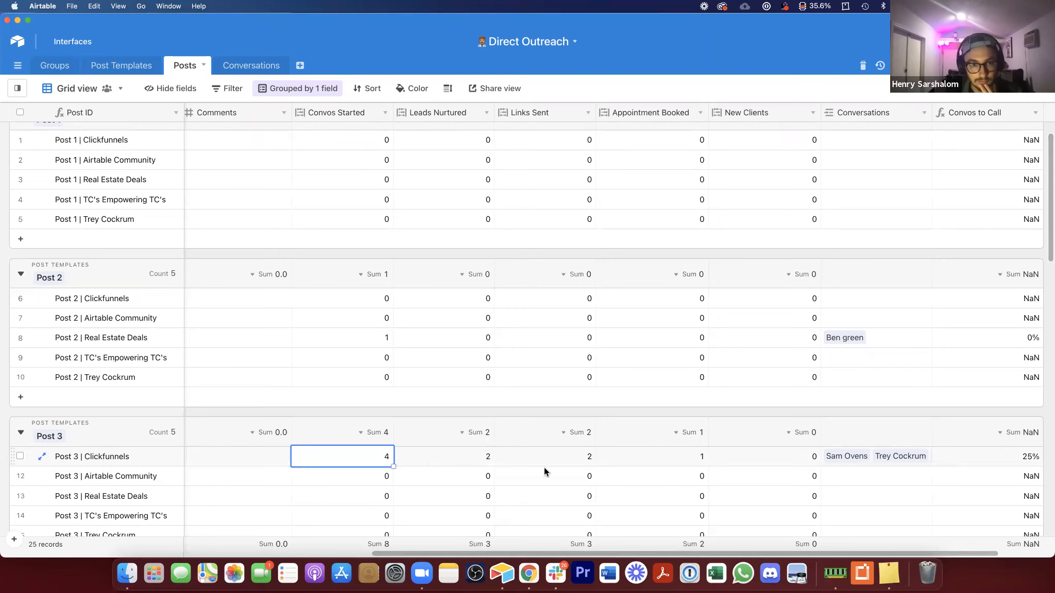
pyautogui.moveTo(780, 555); pyautogui.dragTo(807, 554)
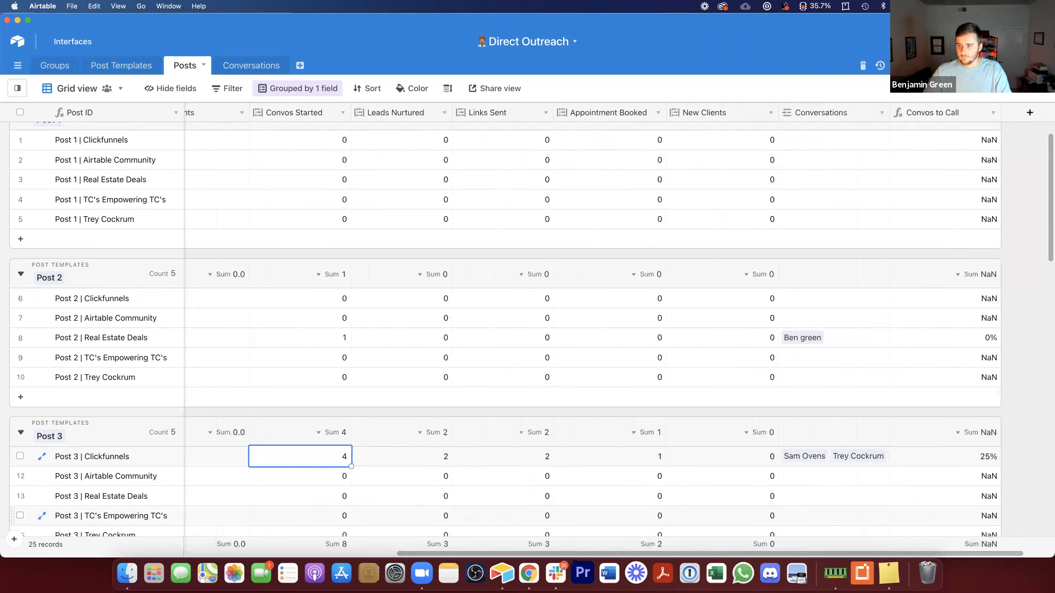
pyautogui.click(1030, 112)
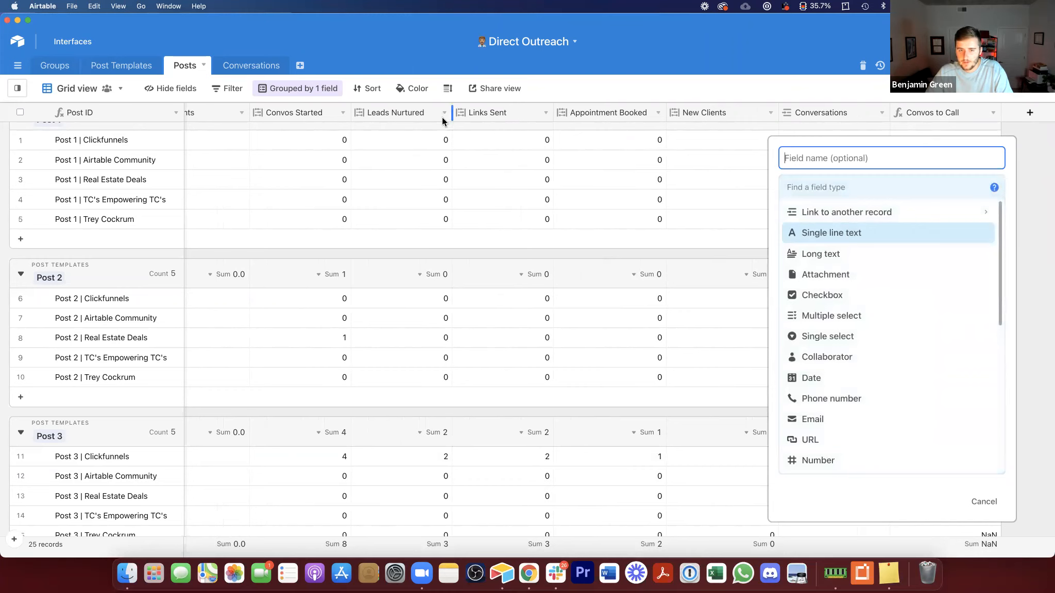
pyautogui.click(871, 184)
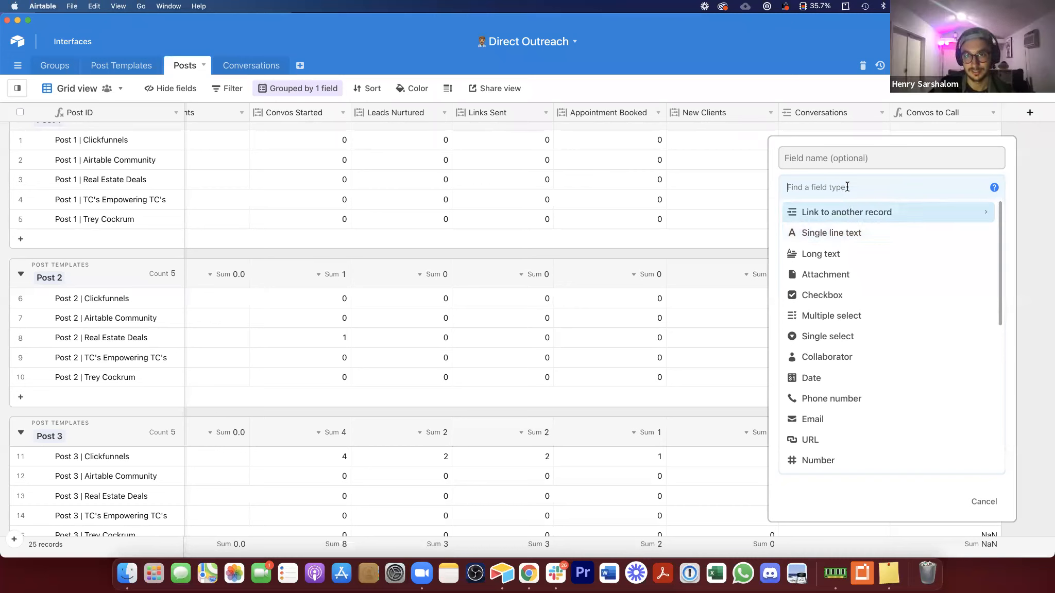
pyautogui.write('fo')
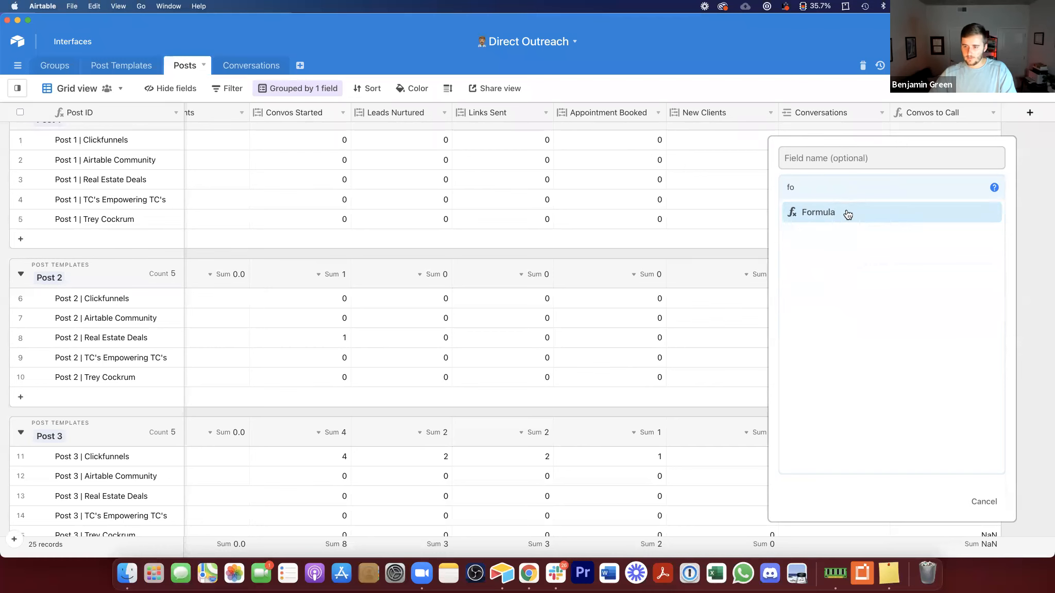
pyautogui.click(847, 214)
pyautogui.click(837, 264)
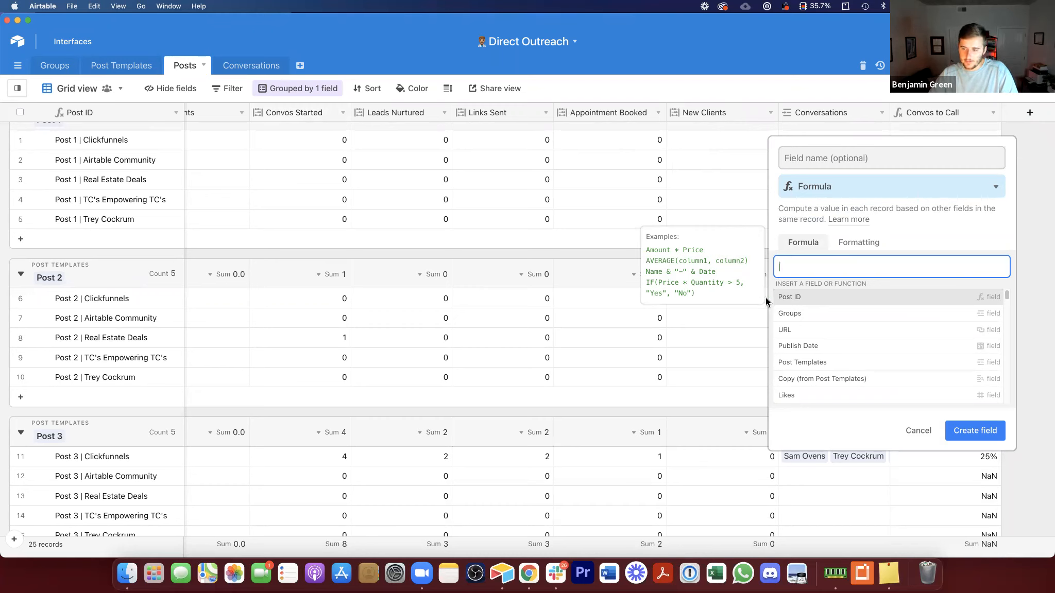
pyautogui.write('con')
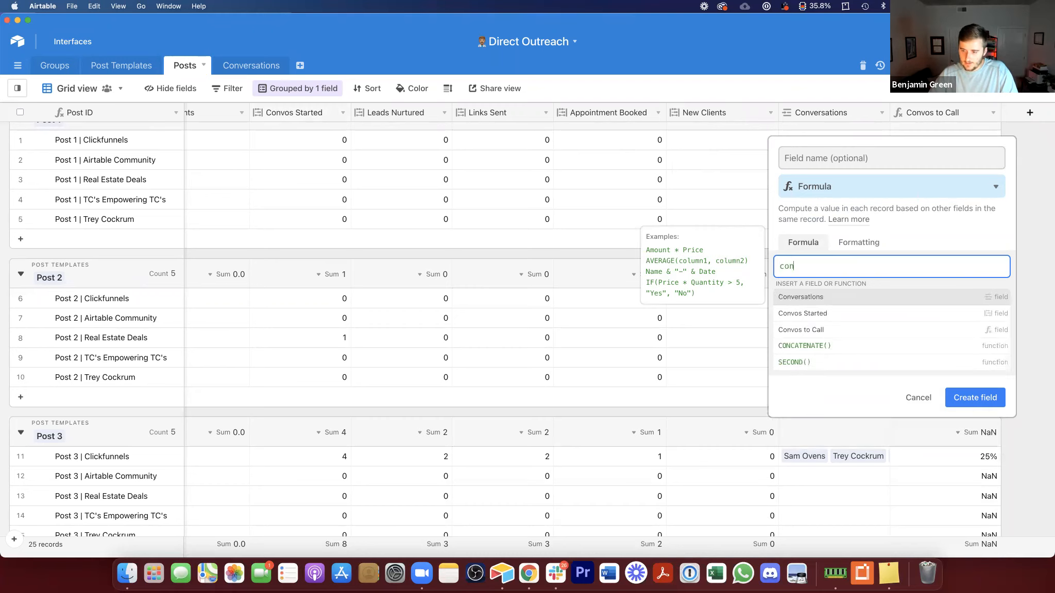
pyautogui.click(824, 314)
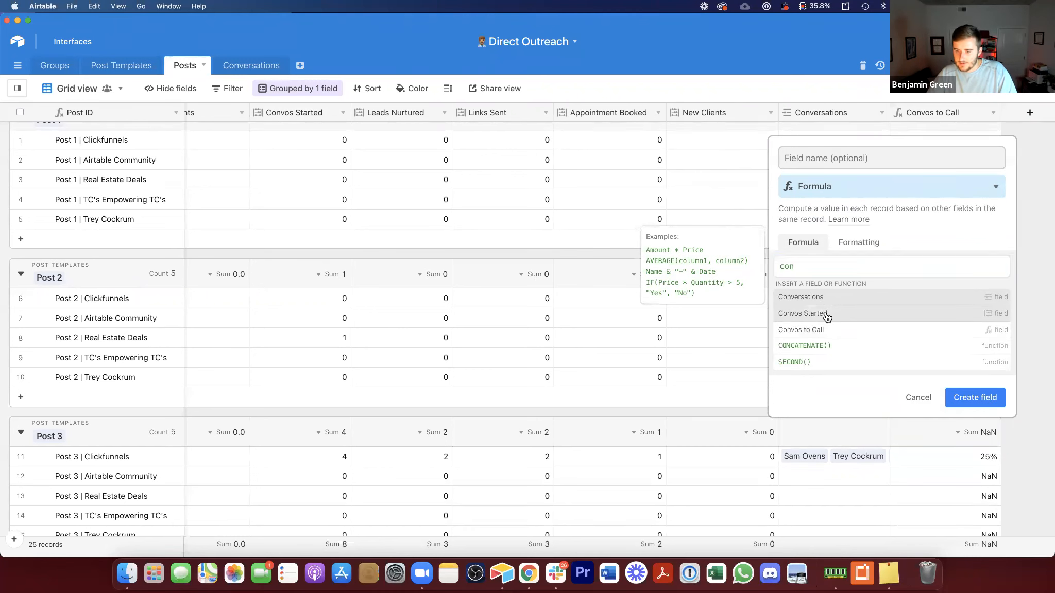
pyautogui.press('super+a')
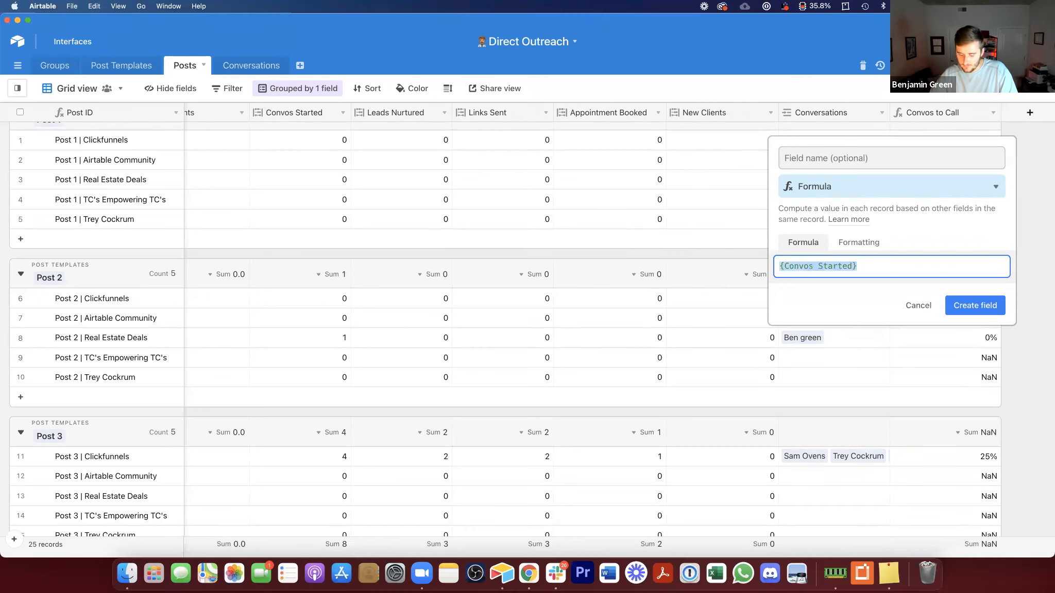
pyautogui.write('new')
pyautogui.click(849, 301)
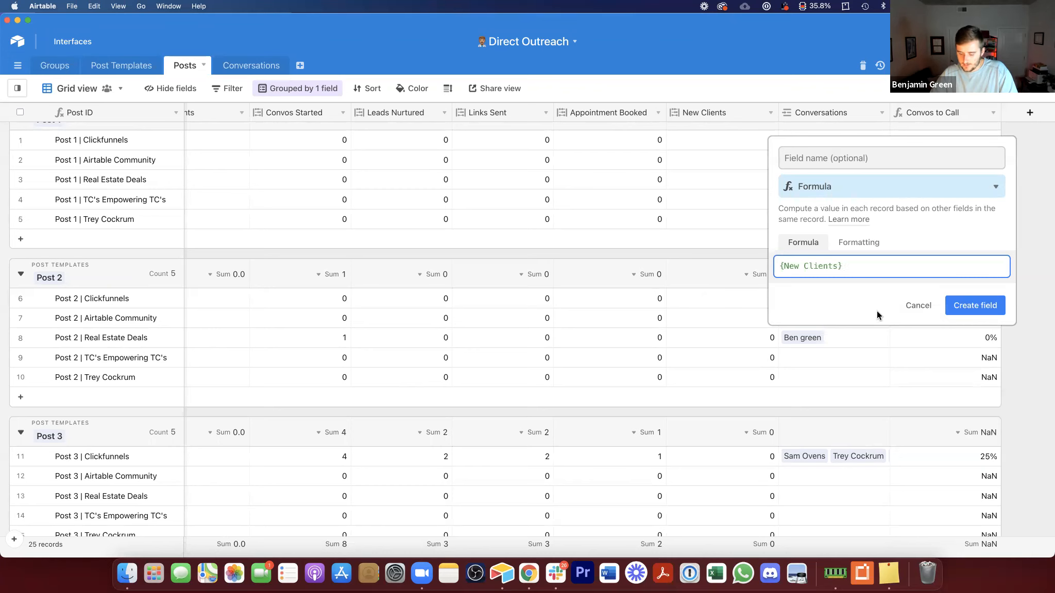
pyautogui.write('/con')
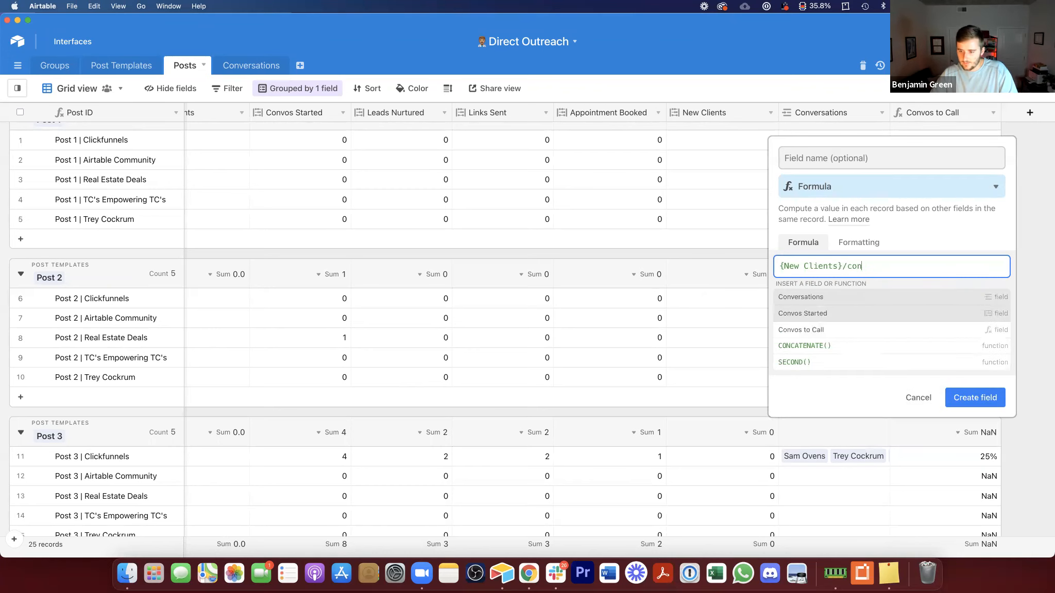
pyautogui.click(852, 315)
# Step: Format the new formula as a percentage, name it Convos to Clients, and create the field
pyautogui.click(857, 242)
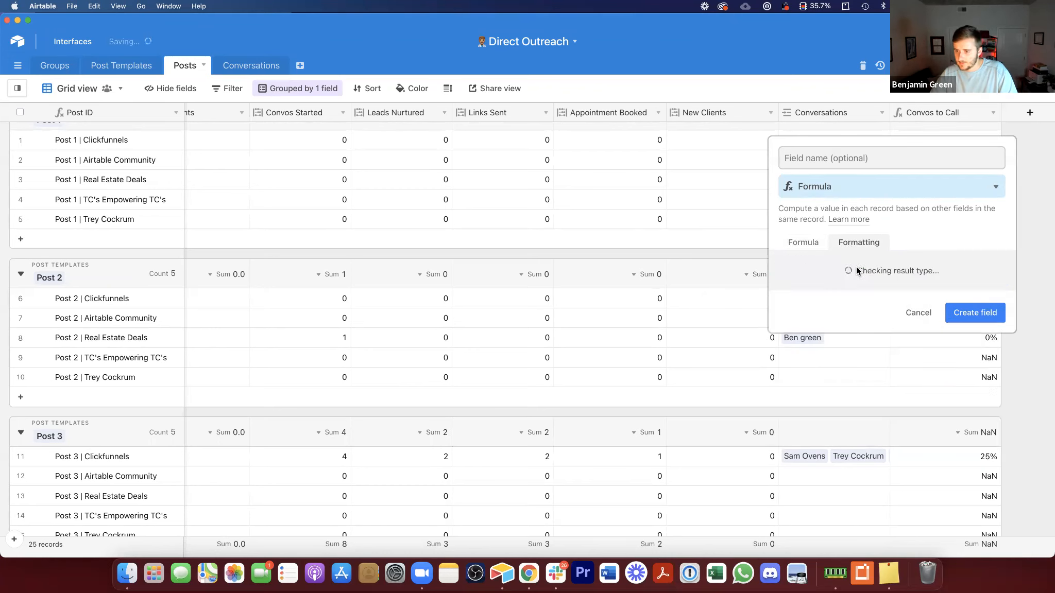
pyautogui.click(854, 284)
pyautogui.click(811, 307)
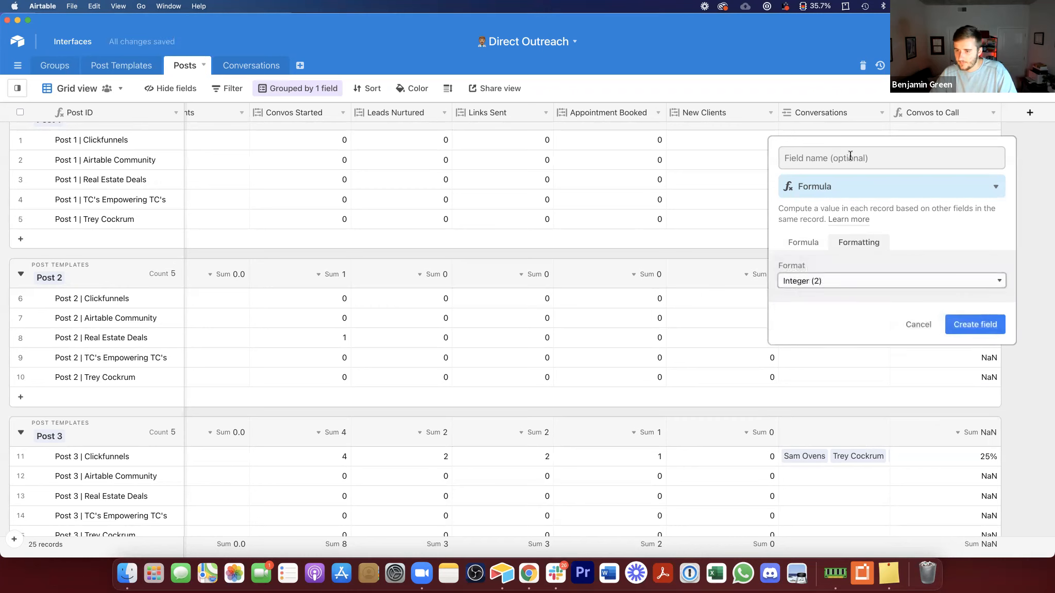
pyautogui.click(851, 158)
pyautogui.write('Convos to Clients')
pyautogui.press('Return')
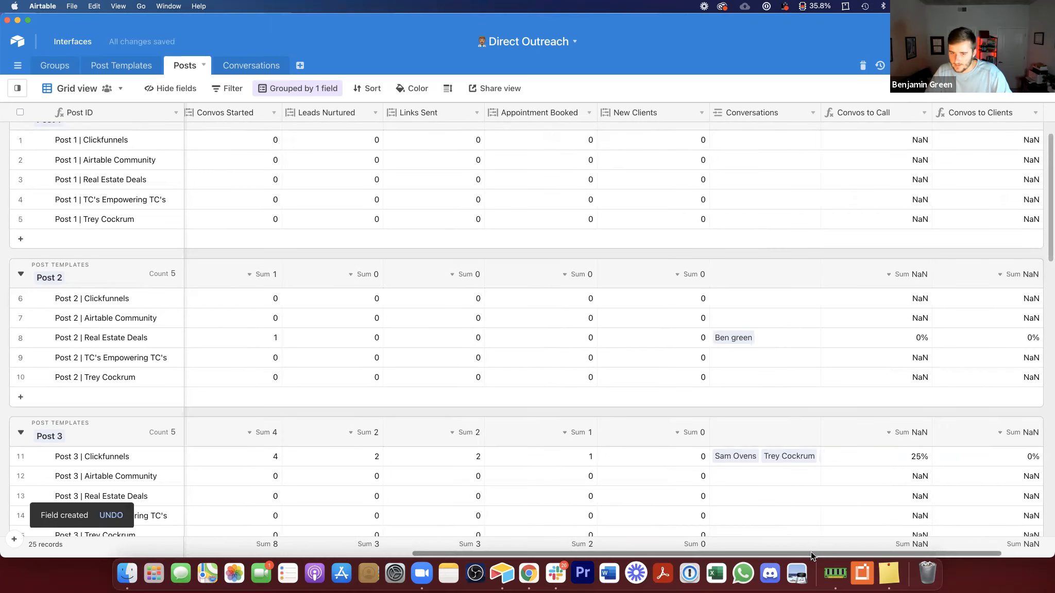
# Step: Rename the Posts grid view to Post Info
pyautogui.hscroll(-3, 603, 524)
pyautogui.hscroll(-15, 603, 521)
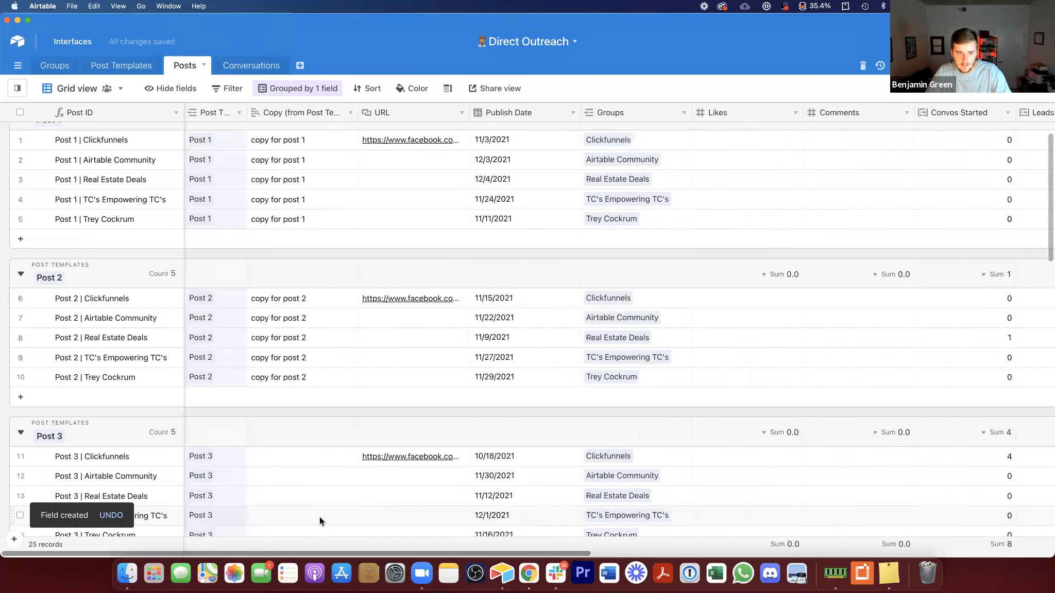
pyautogui.hscroll(8, 714, 477)
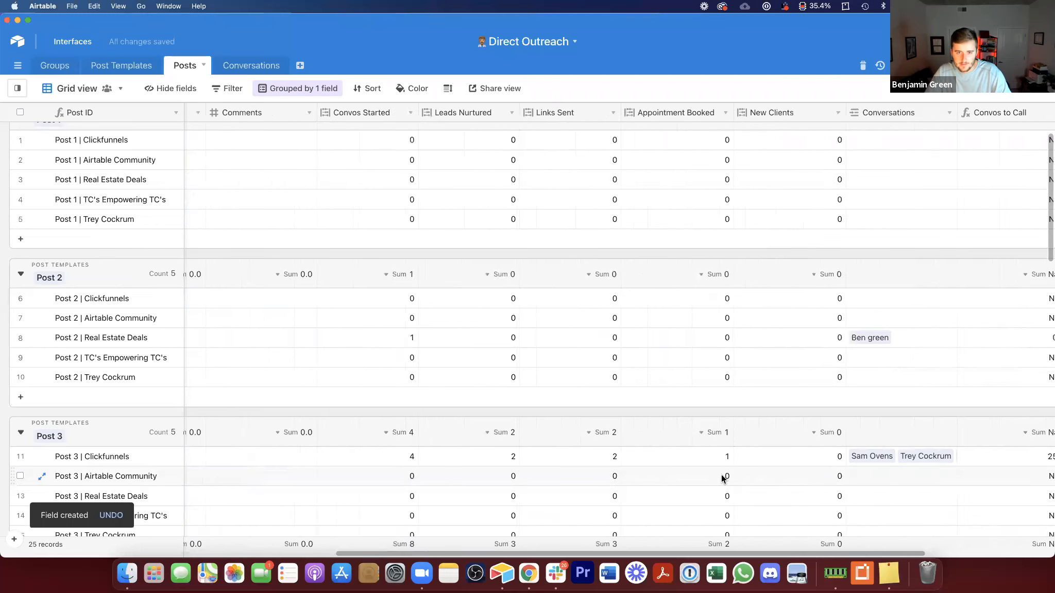
pyautogui.click(176, 88)
pyautogui.doubleClick(54, 90)
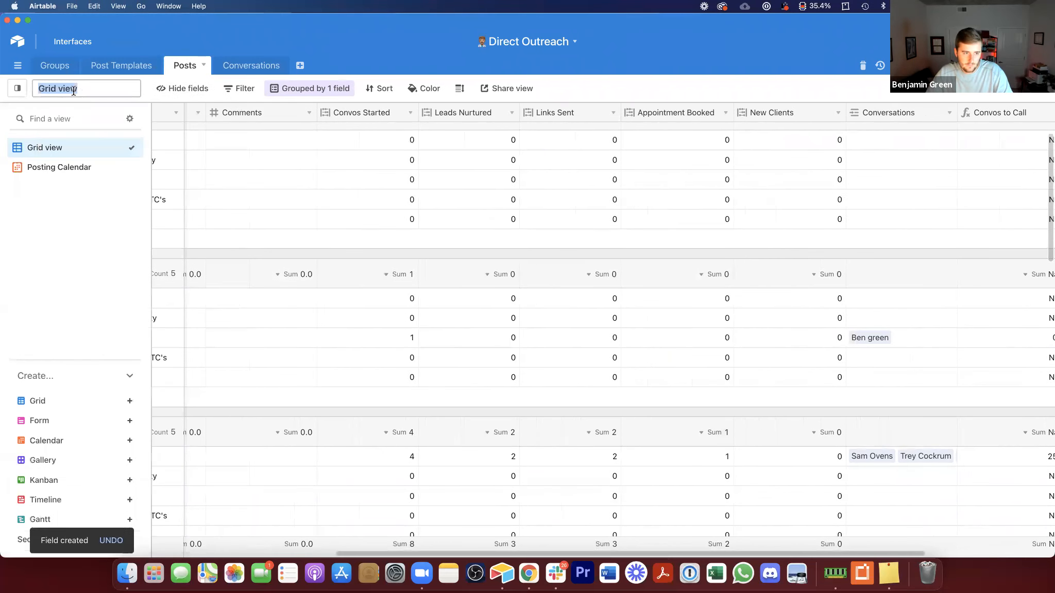
pyautogui.write('Post Info')
pyautogui.click(53, 238)
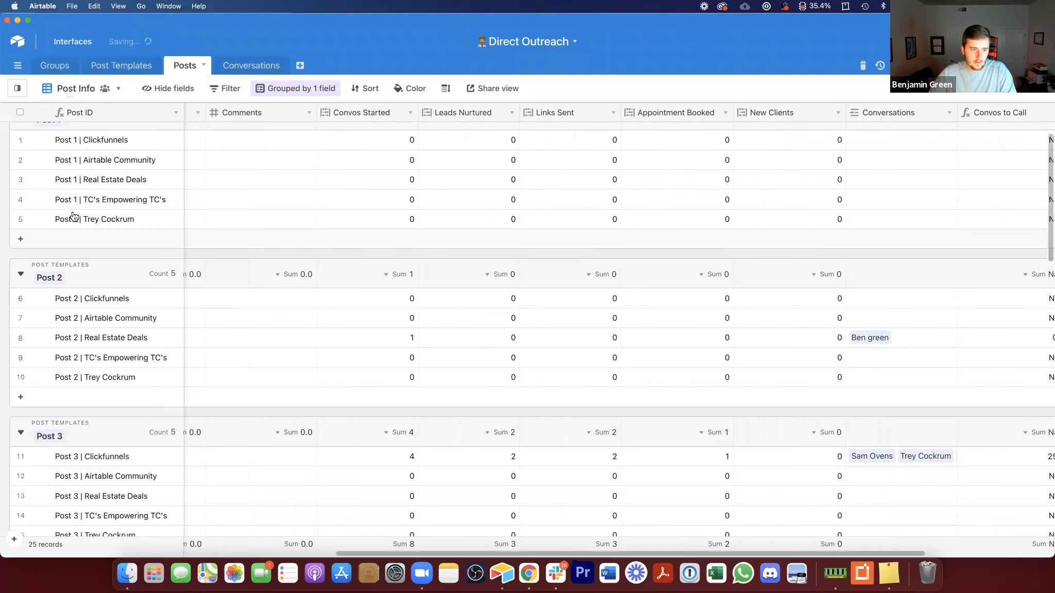
# Step: Hide Likes, Comments, the stage count fields, Convos to Call and Convos to Clients in the Post Info view
pyautogui.click(188, 92)
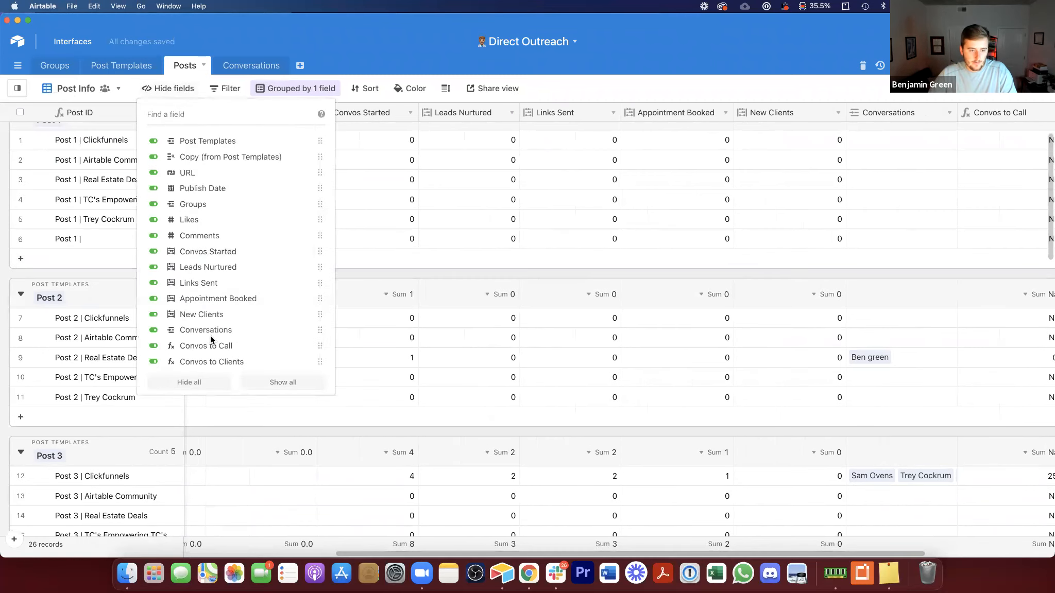
pyautogui.click(209, 315)
pyautogui.click(209, 282)
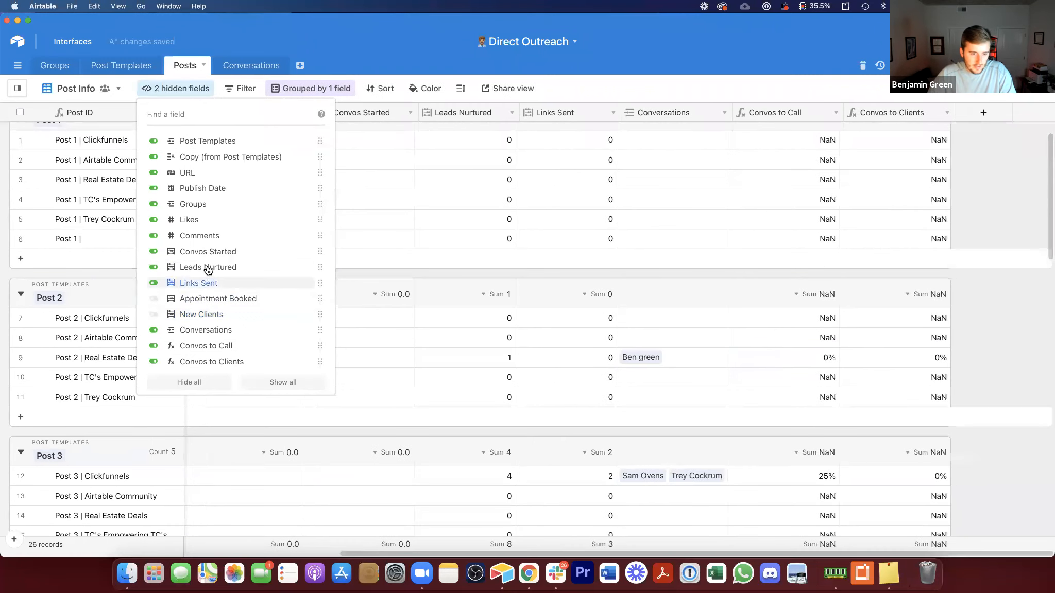
pyautogui.click(207, 267)
pyautogui.click(207, 252)
pyautogui.click(207, 236)
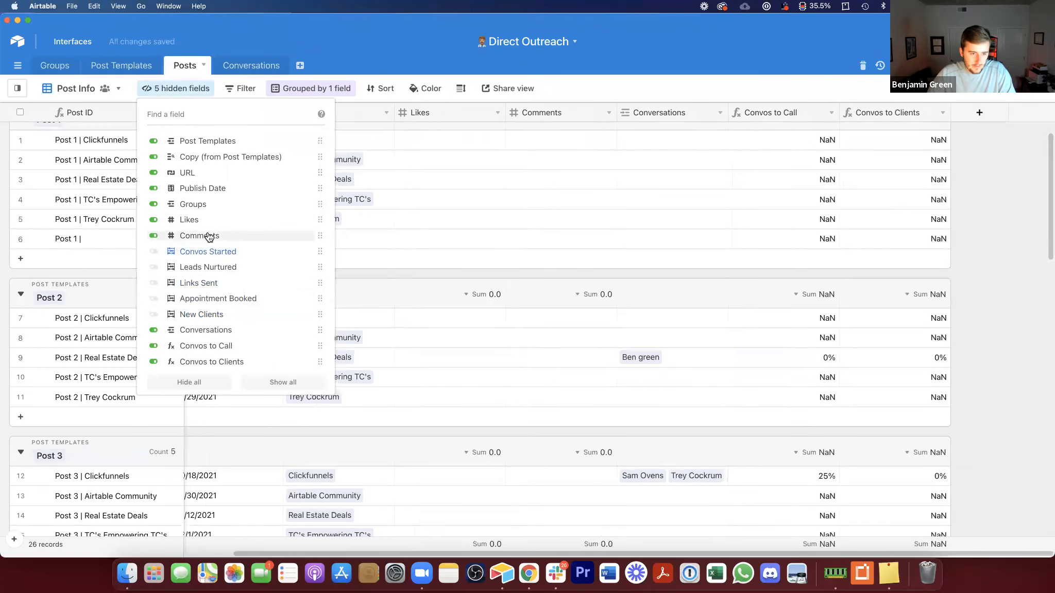
pyautogui.click(209, 221)
pyautogui.click(238, 364)
pyautogui.click(232, 347)
pyautogui.click(444, 343)
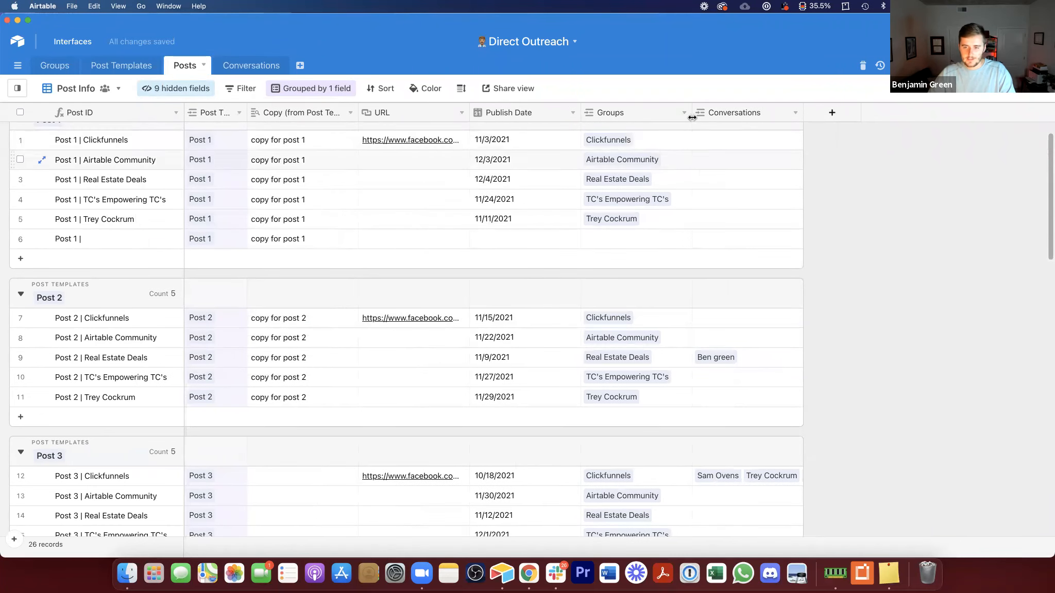
# Step: Hide the Conversations field from the Post Info view as well
pyautogui.rightClick(726, 112)
pyautogui.click(732, 381)
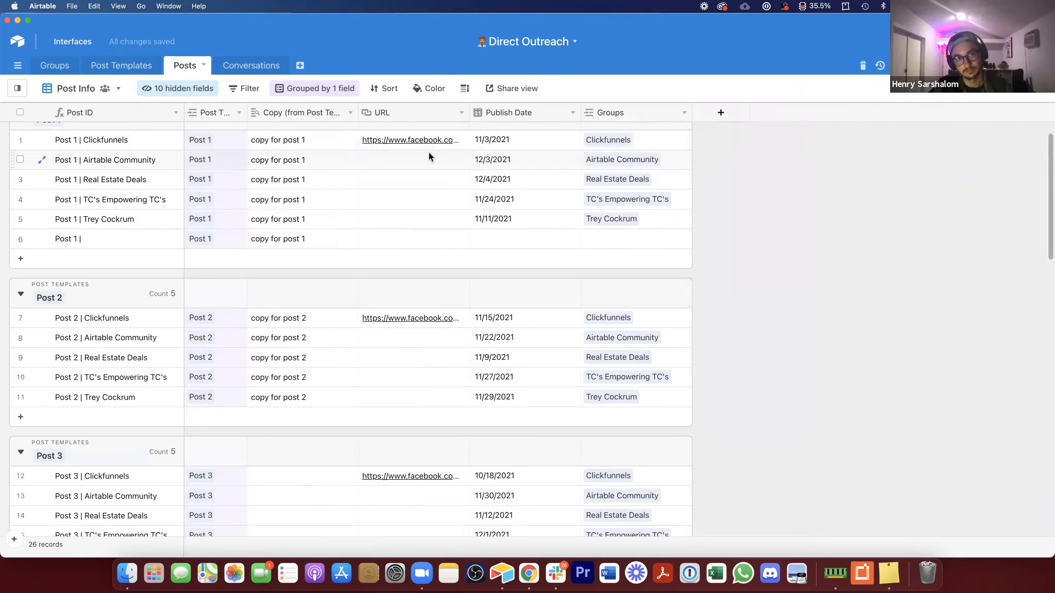
pyautogui.scroll(1, 428, 157)
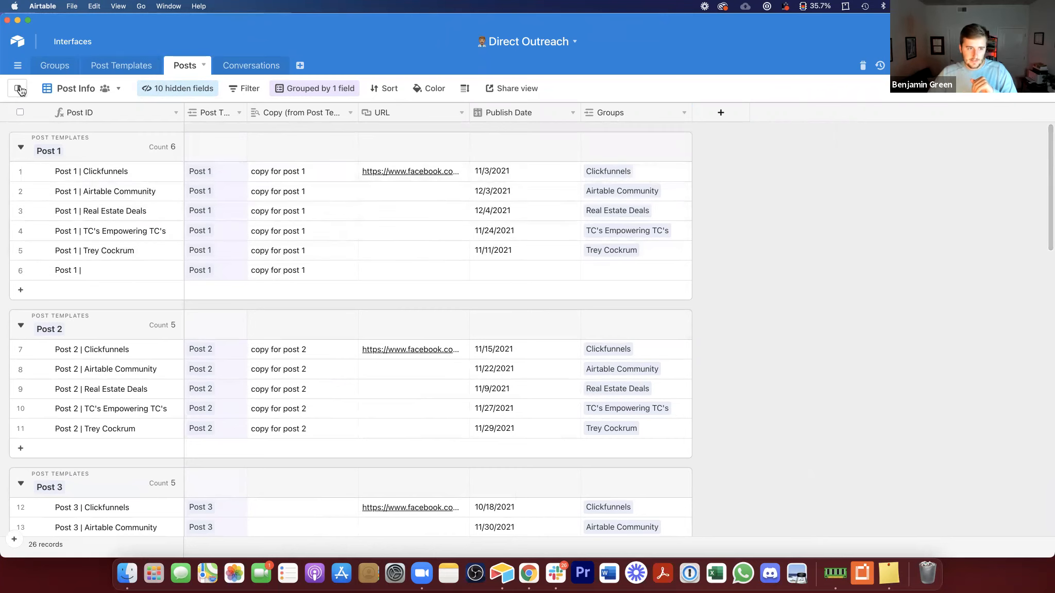
# Step: Create a new grid view in the Posts table named Post Metrics
pyautogui.moveTo(20, 90)
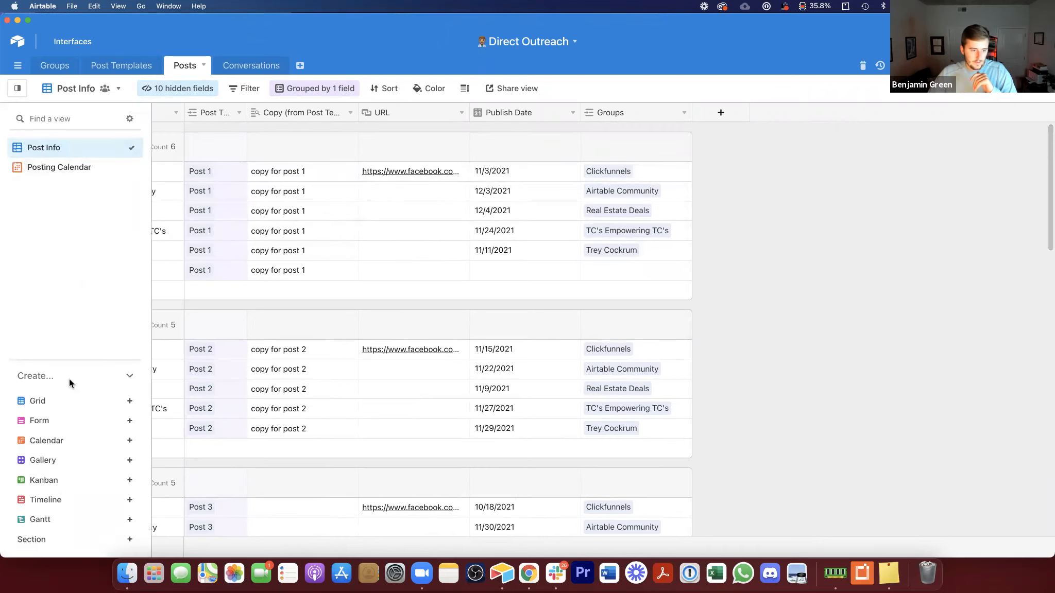
pyautogui.click(59, 406)
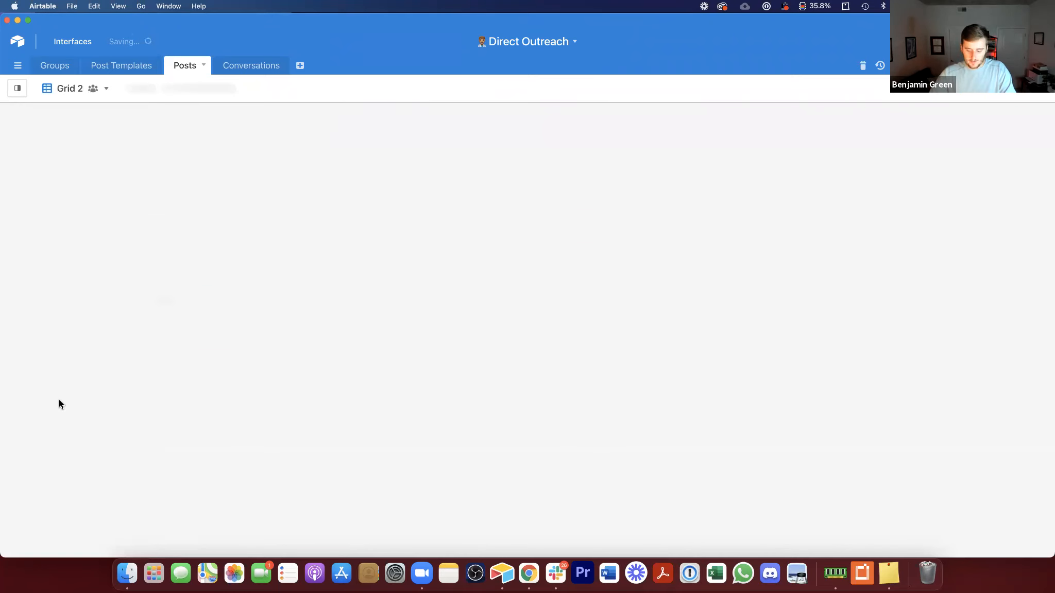
pyautogui.write('Mo')
pyautogui.write('st MEt')
pyautogui.press('BackSpace')
pyautogui.press('BackSpace')
pyautogui.press('BackSpace')
pyautogui.press('BackSpace')
pyautogui.press('BackSpace')
pyautogui.write('etrics')
pyautogui.click(59, 208)
# Step: Hide all fields in Post Metrics, then show Likes, Comments, the stage count fields, Conversations, Convos to Call and Convos to Clients
pyautogui.click(180, 88)
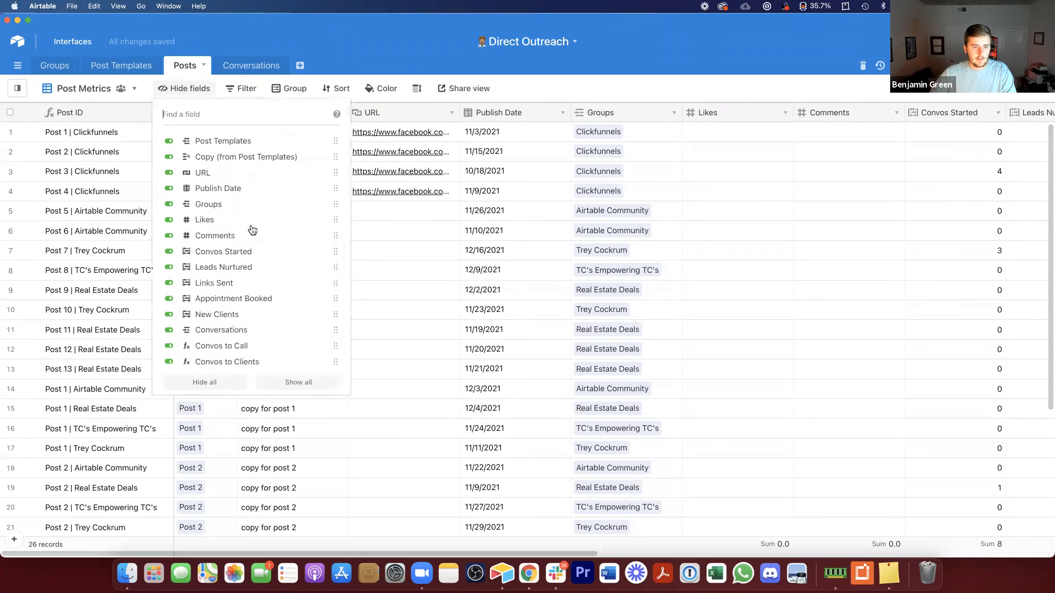
pyautogui.click(214, 383)
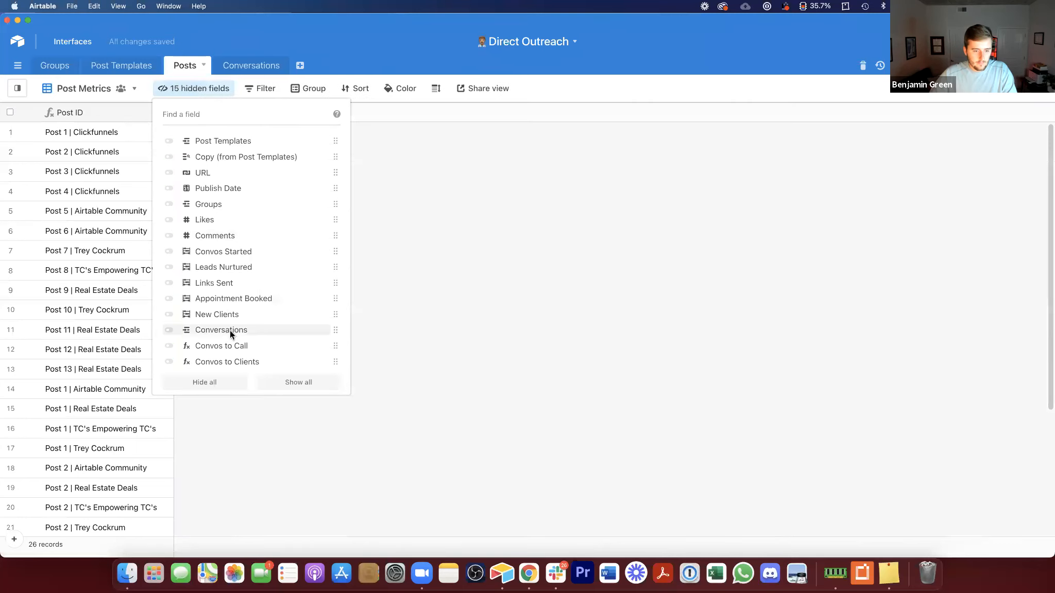
pyautogui.click(206, 269)
pyautogui.click(208, 222)
pyautogui.click(208, 237)
pyautogui.click(206, 252)
pyautogui.click(206, 283)
pyautogui.click(207, 300)
pyautogui.click(207, 315)
pyautogui.click(206, 330)
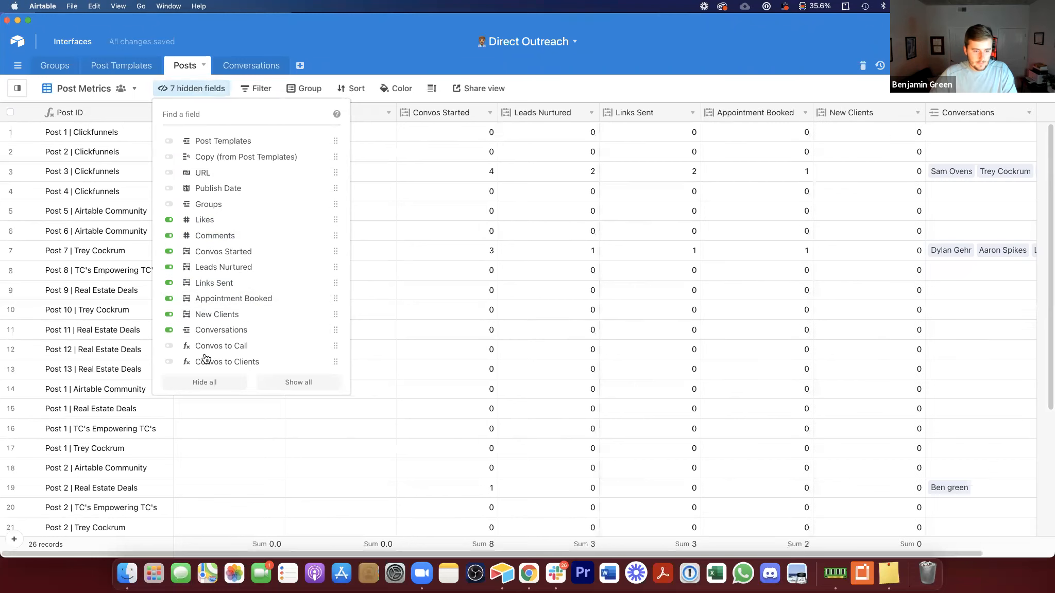
pyautogui.click(205, 350)
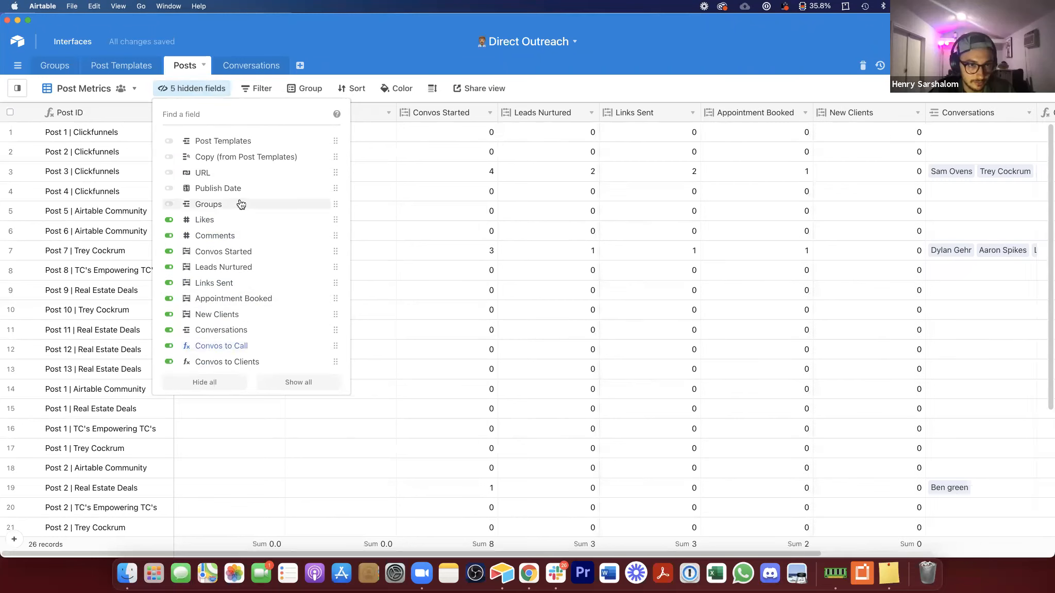
pyautogui.click(409, 185)
# Step: Group the Post Metrics view by the Groups field
pyautogui.click(305, 88)
pyautogui.click(348, 138)
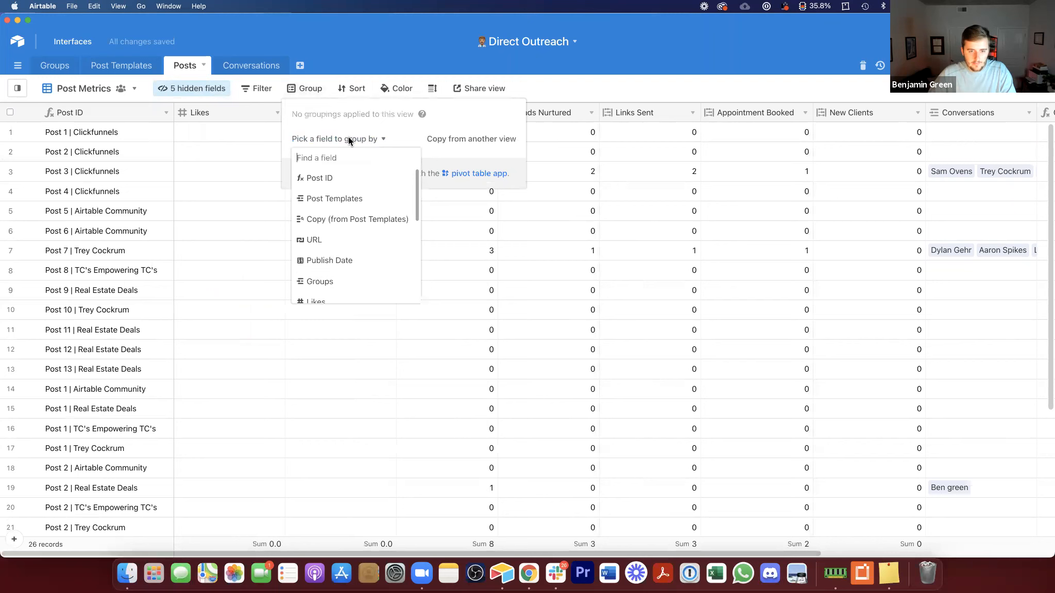
pyautogui.write('gro')
pyautogui.click(372, 177)
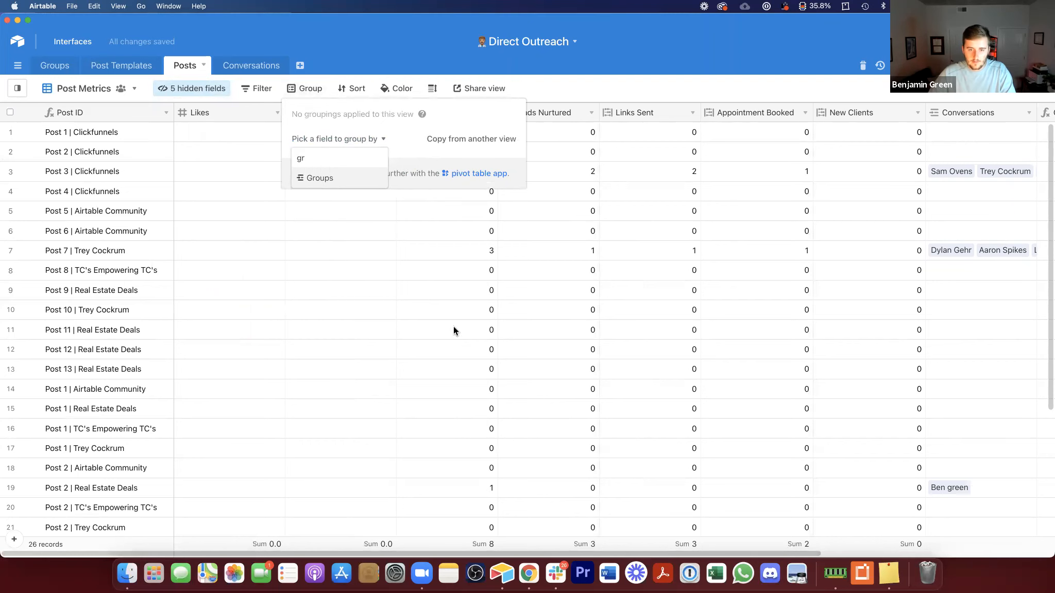
pyautogui.click(435, 296)
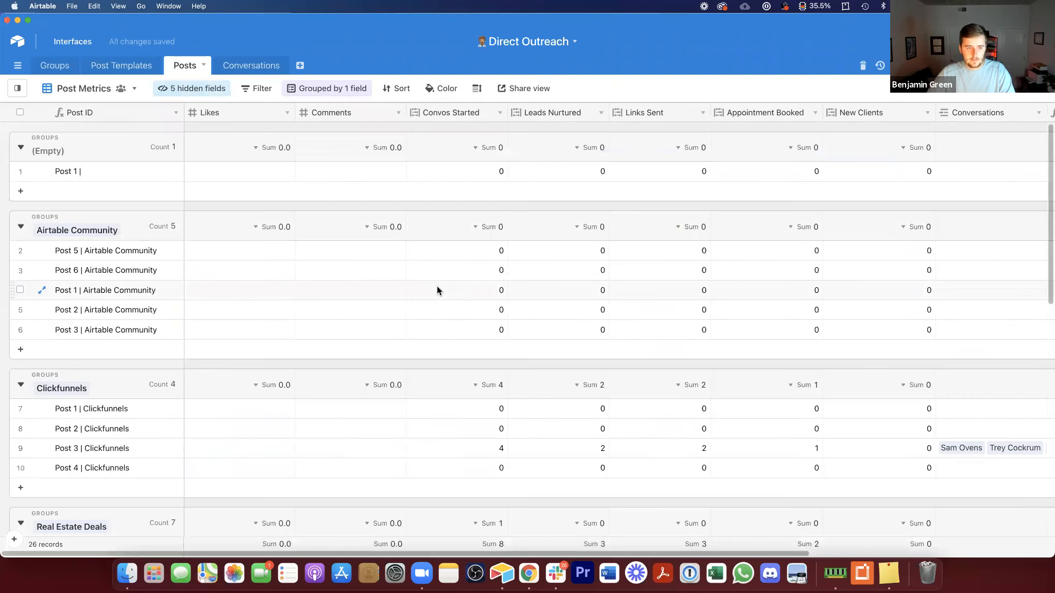
# Step: Delete the incomplete "Post 1 |" record in the empty group
pyautogui.rightClick(123, 169)
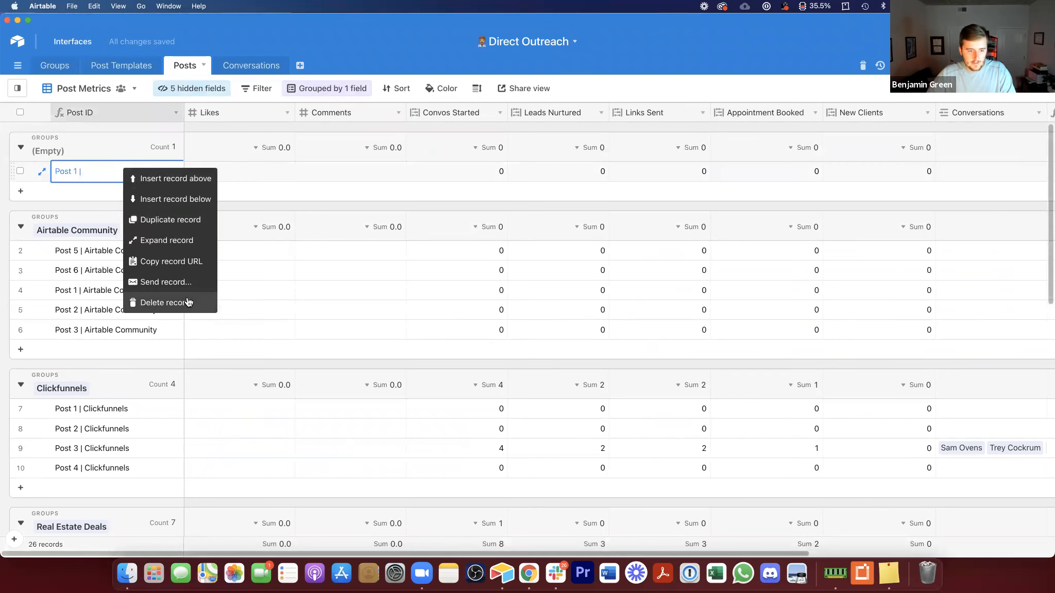
pyautogui.click(188, 302)
pyautogui.click(400, 234)
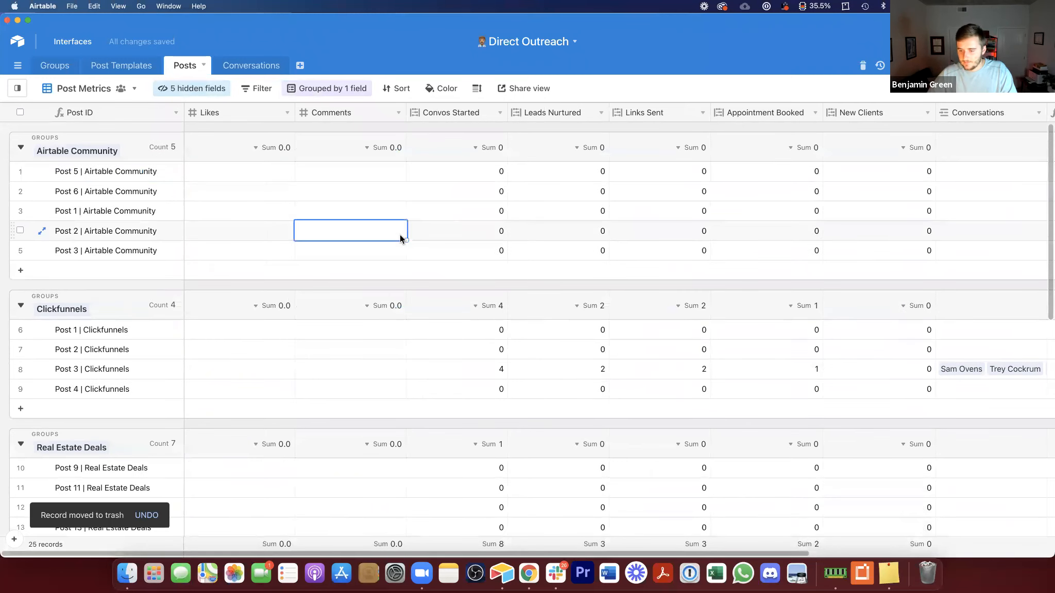
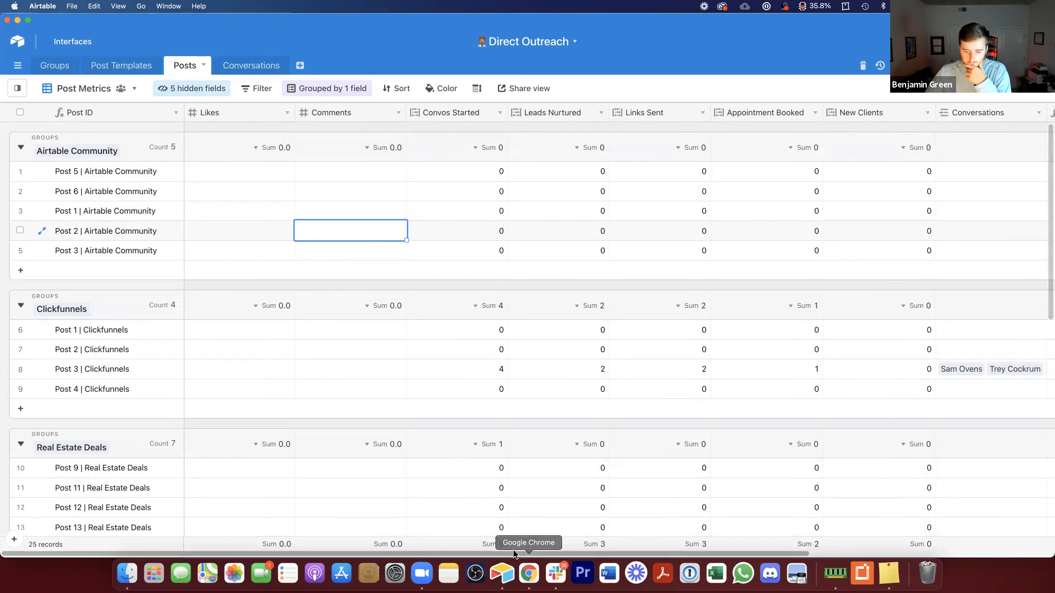
# Step: Move the Conversations field to the end of the Post Metrics view, after Convos to Clients
pyautogui.moveTo(529, 550); pyautogui.dragTo(705, 514)
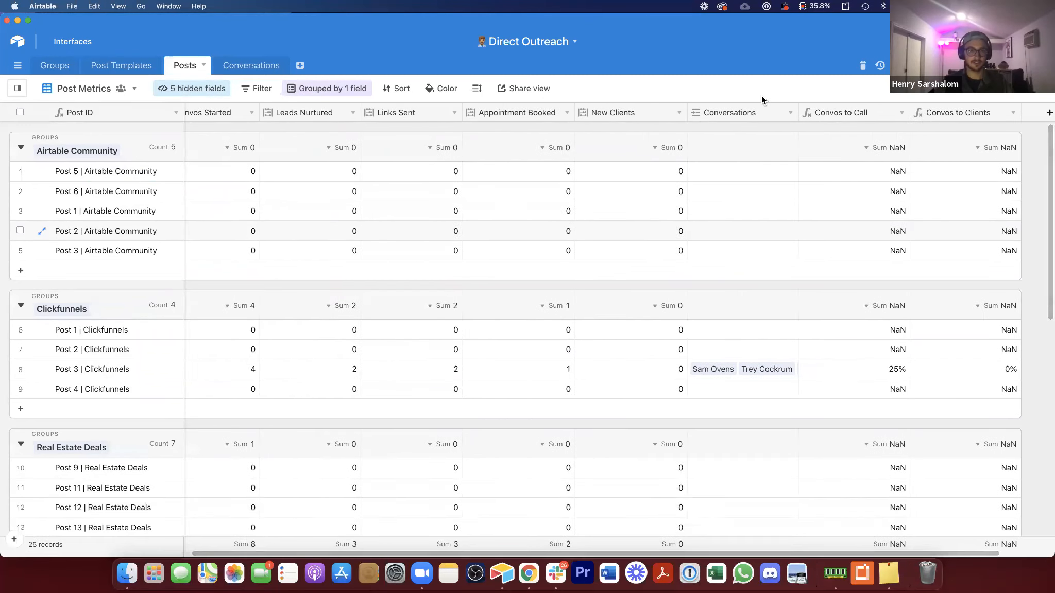
pyautogui.moveTo(790, 109); pyautogui.dragTo(956, 114)
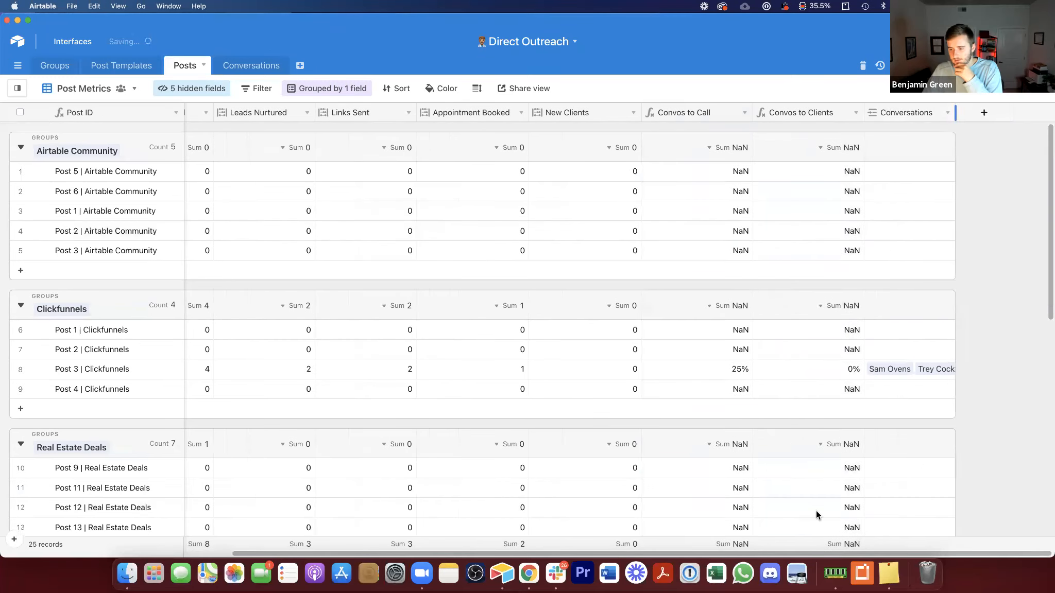
pyautogui.moveTo(837, 550); pyautogui.dragTo(451, 500)
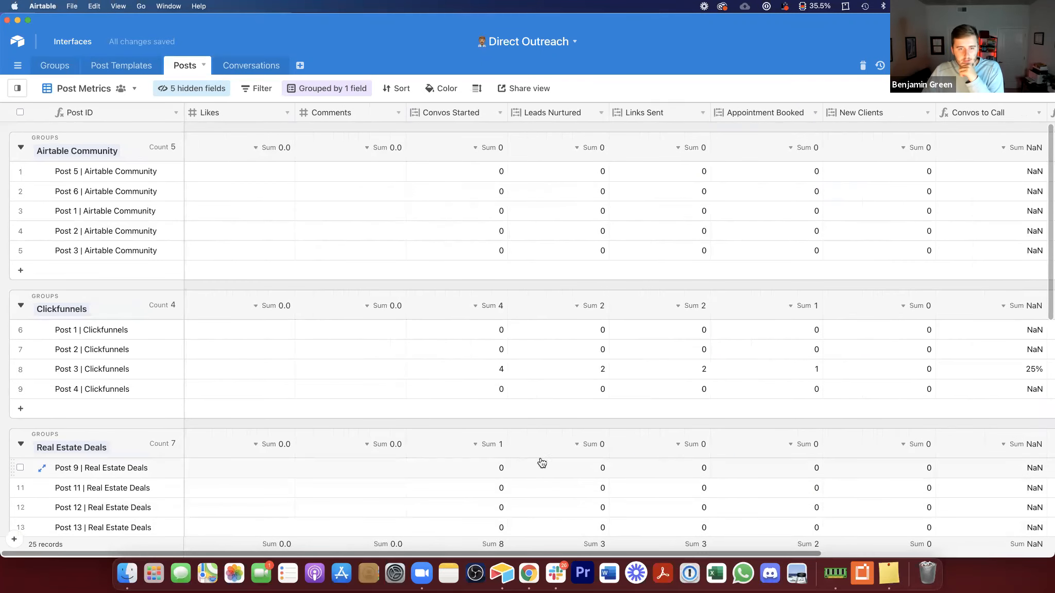
pyautogui.hscroll(2, 618, 456)
pyautogui.hscroll(10, 657, 450)
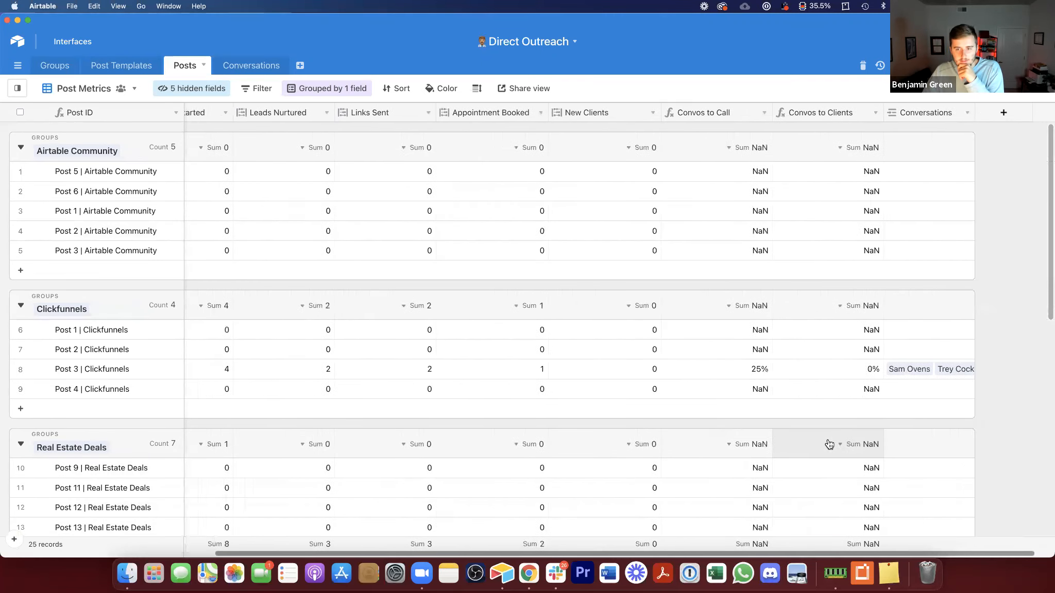
pyautogui.hscroll(-3, 830, 443)
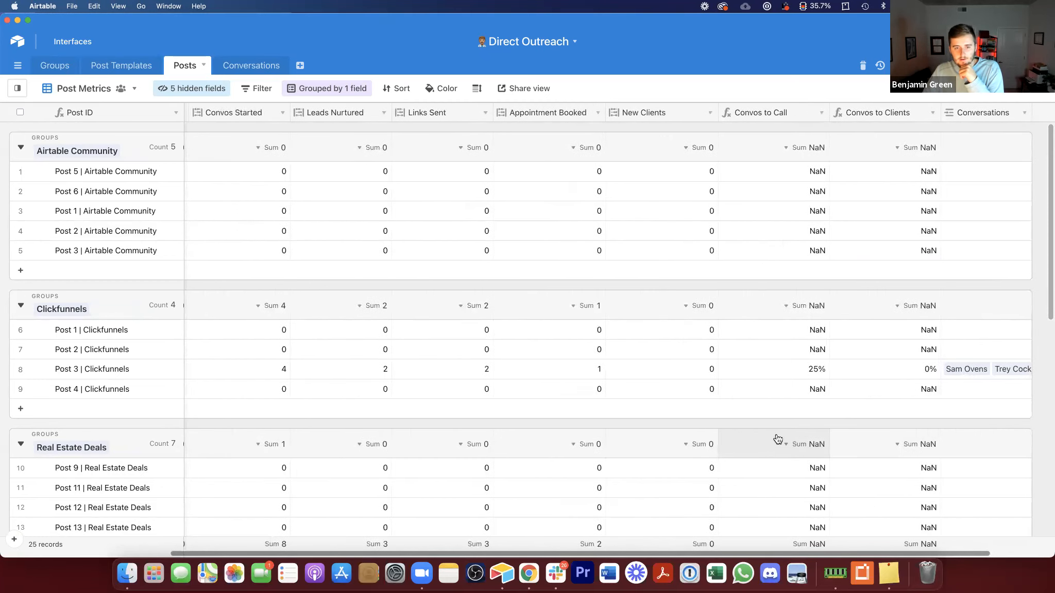
# Step: Open the Post Templates table and briefly show, then re-hide, its Posts field
pyautogui.click(114, 66)
pyautogui.click(178, 89)
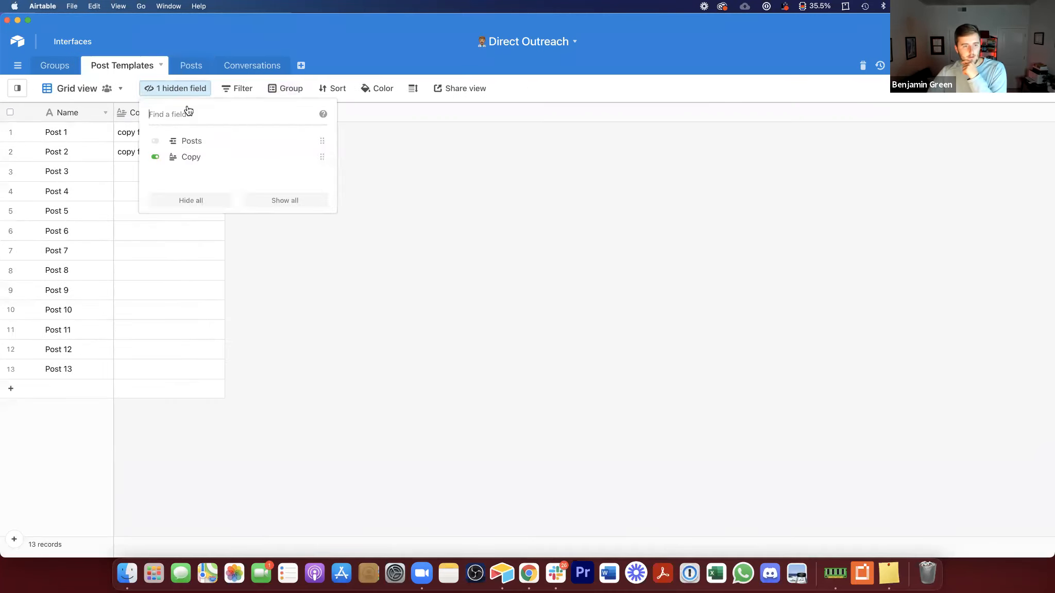
pyautogui.click(199, 141)
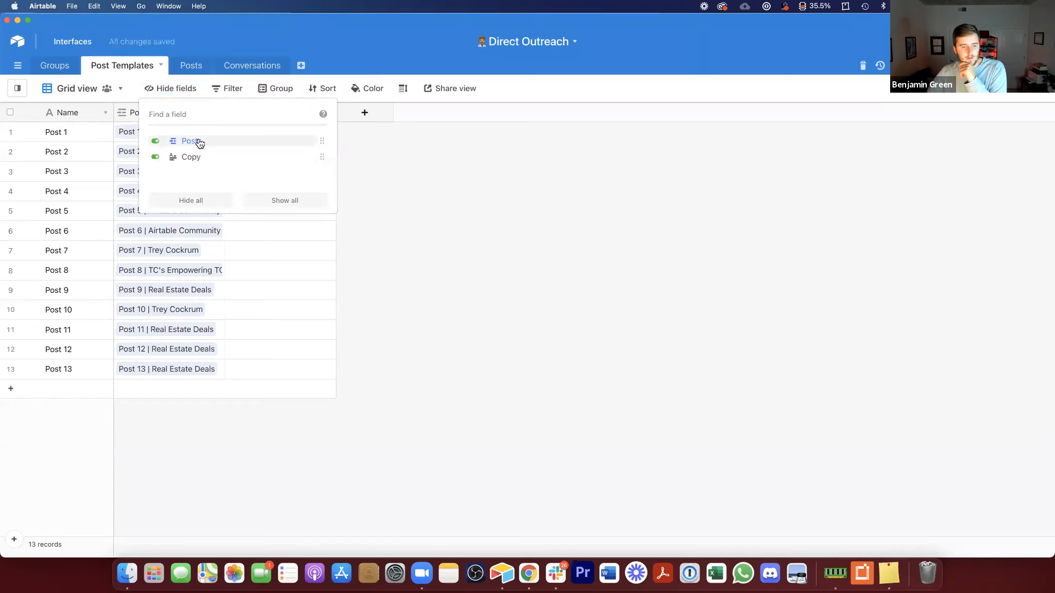
pyautogui.click(199, 143)
pyautogui.click(486, 278)
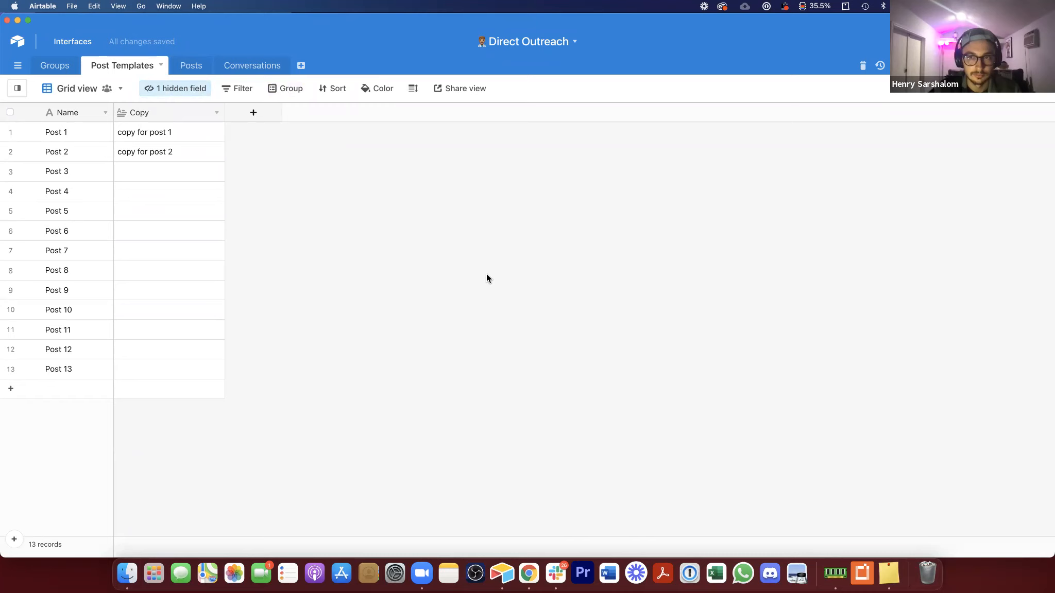
# Step: Add a new rollup field in Post Templates through the Posts link, rolling up the Convos Started field
pyautogui.click(184, 136)
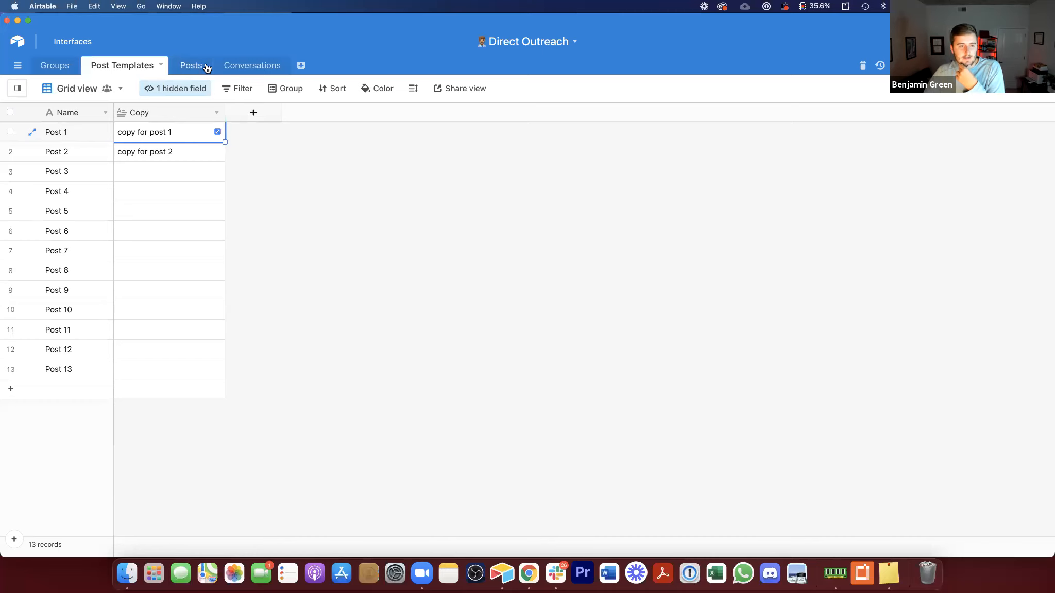
pyautogui.click(272, 117)
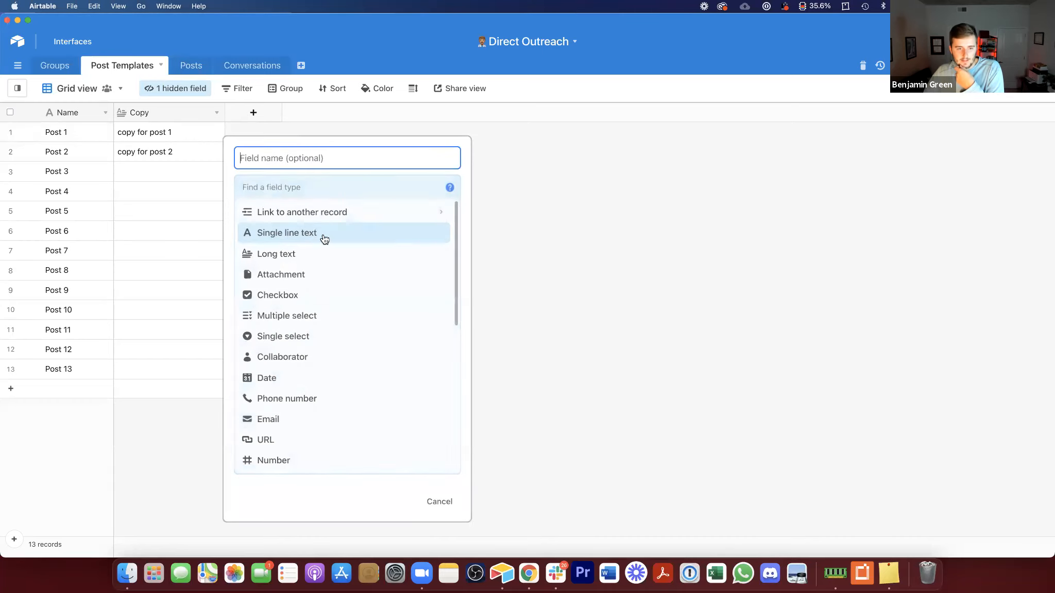
pyautogui.click(302, 184)
pyautogui.write('roll')
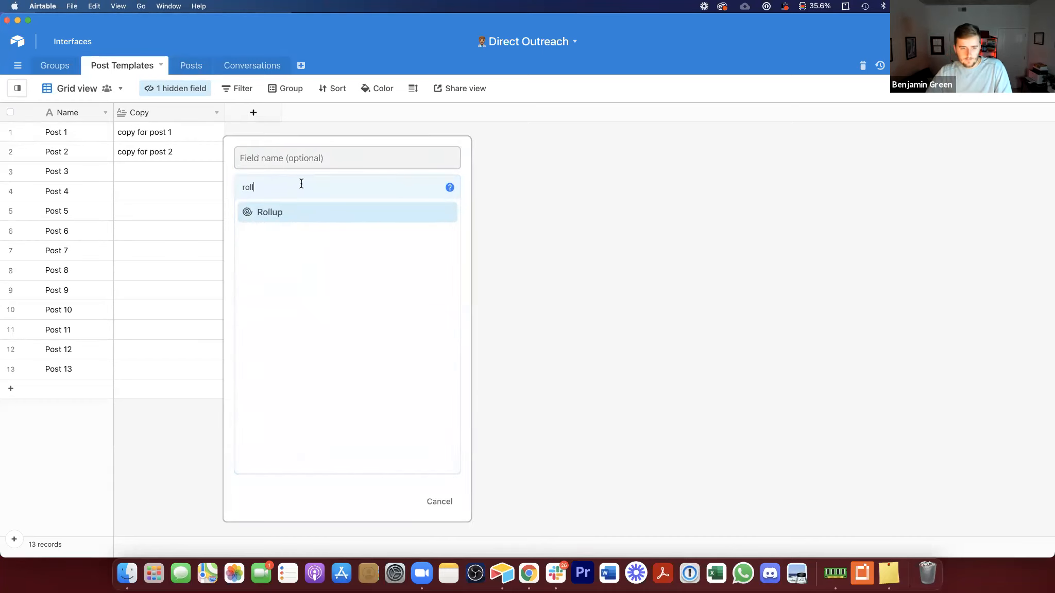
pyautogui.click(301, 215)
pyautogui.click(302, 153)
pyautogui.write('Total')
pyautogui.press('super+a')
pyautogui.write('N')
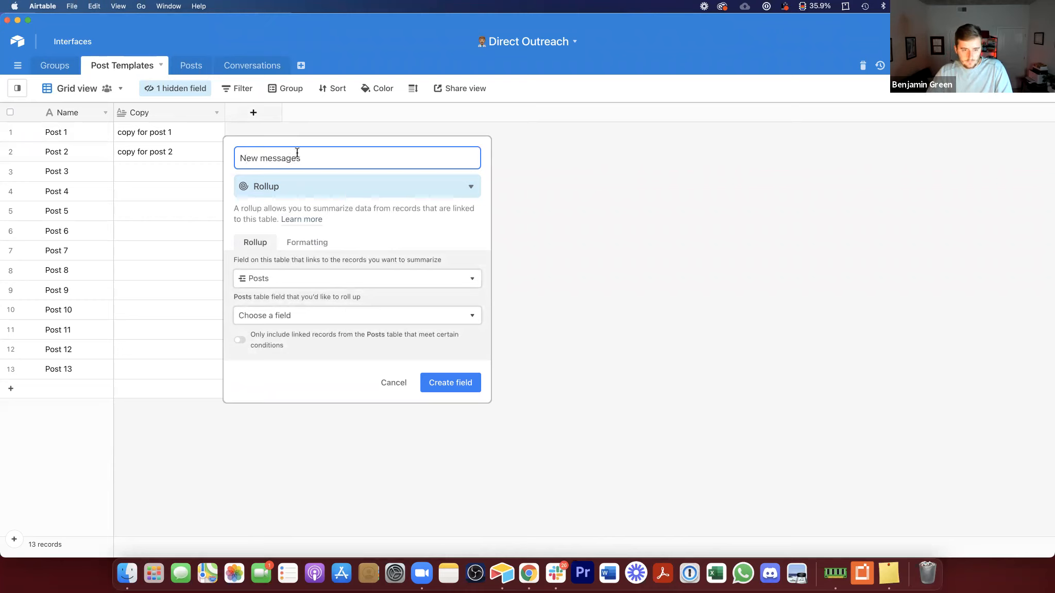
pyautogui.click(265, 157)
pyautogui.press('BackSpace')
pyautogui.write('M')
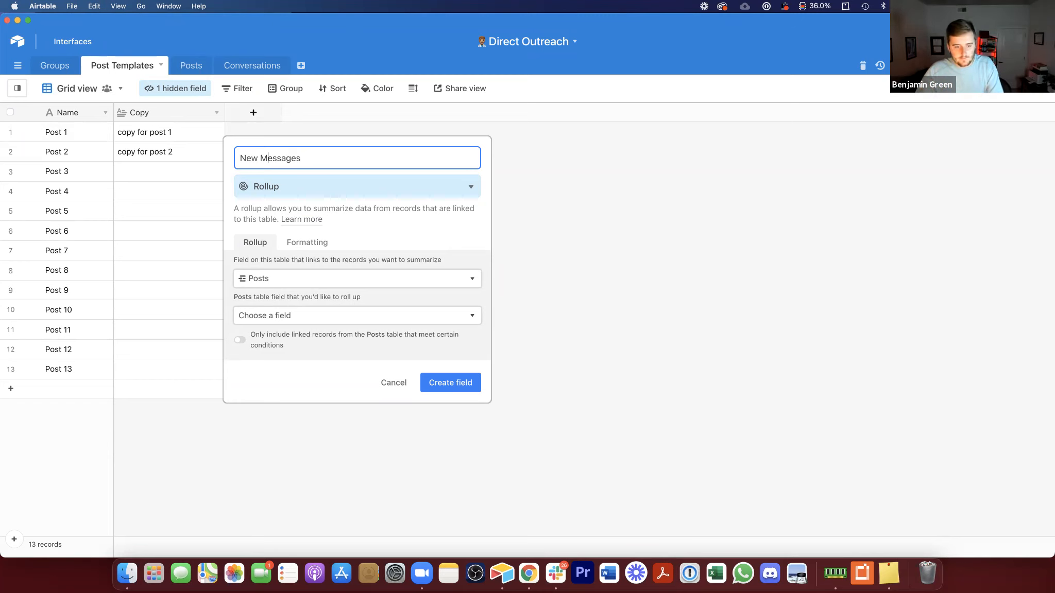
pyautogui.click(294, 316)
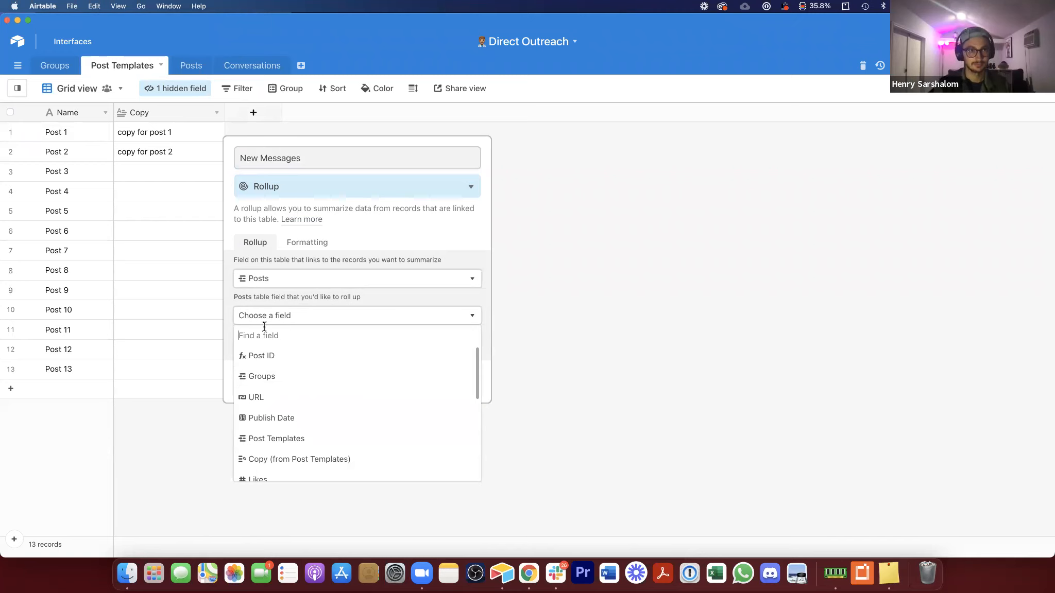
pyautogui.write('mess')
pyautogui.press('super+a')
pyautogui.press('BackSpace')
pyautogui.scroll(-5, 300, 408)
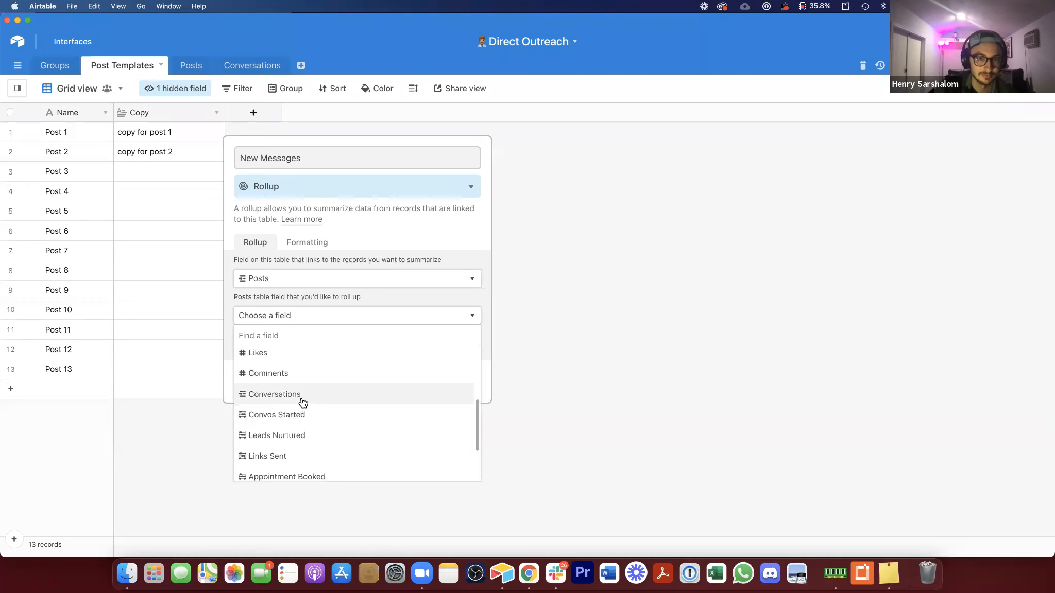
pyautogui.click(286, 417)
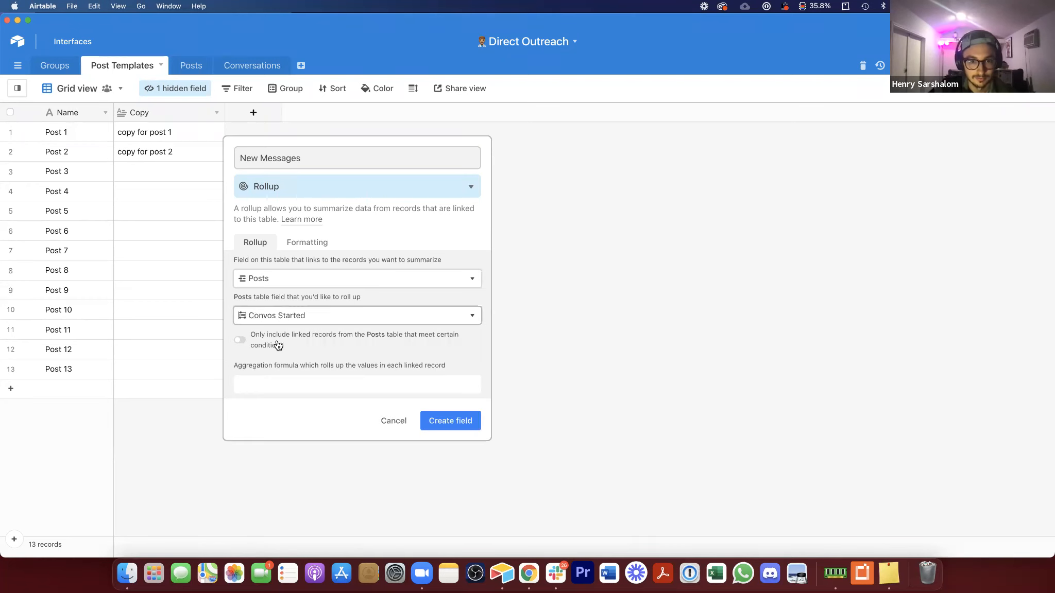
# Step: Name the rollup field Convos Started, set its aggregation to SUM(values), create it, and narrow its column
pyautogui.tripleClick(264, 159)
pyautogui.write('Convos')
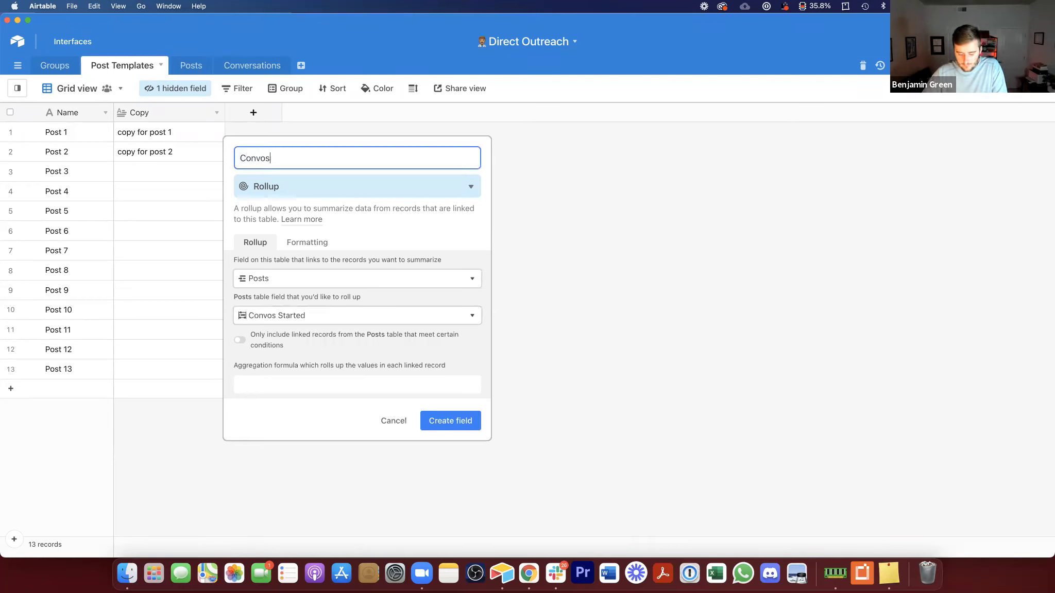
pyautogui.write(' Started')
pyautogui.click(288, 384)
pyautogui.write('S')
pyautogui.click(287, 412)
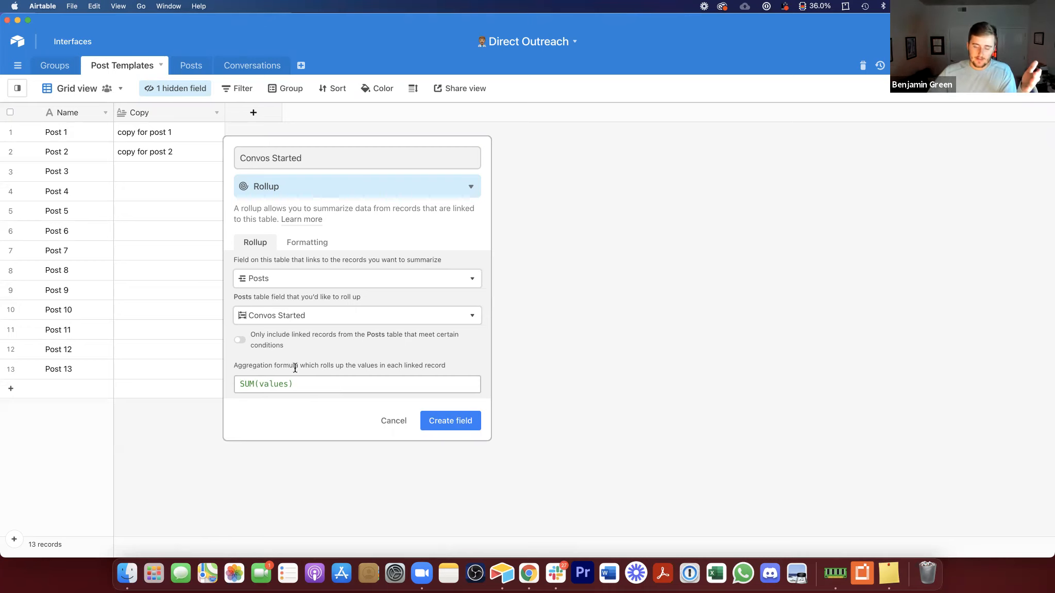
pyautogui.click(451, 422)
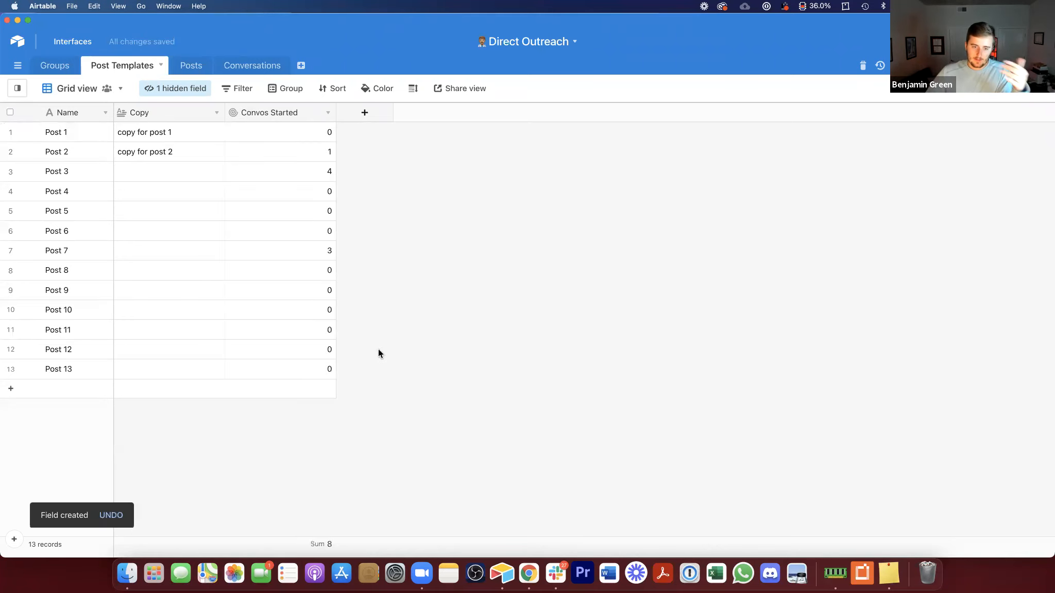
pyautogui.moveTo(334, 113); pyautogui.dragTo(321, 112)
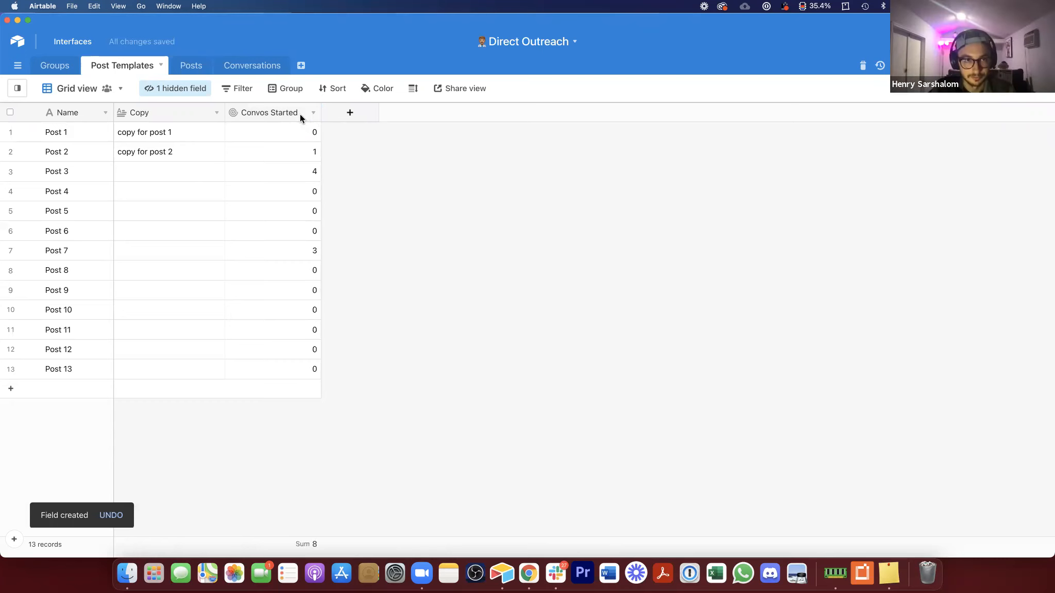
pyautogui.click(350, 113)
pyautogui.click(391, 160)
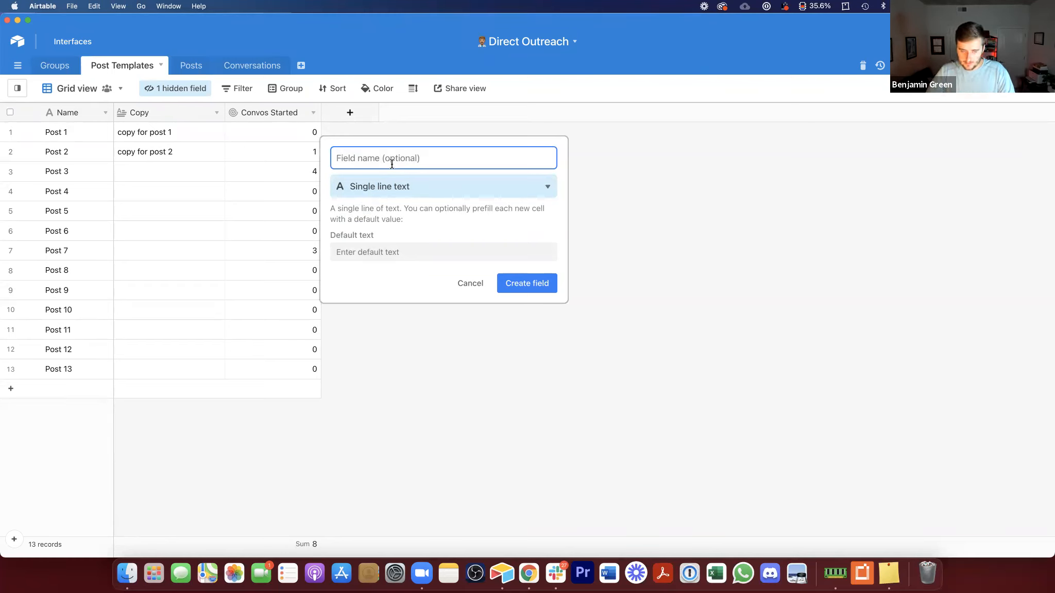
pyautogui.click(405, 185)
pyautogui.click(536, 502)
# Step: Duplicate the Convos Started rollup as Leads Nurtured, rolling up the Leads Nurtured field
pyautogui.rightClick(273, 108)
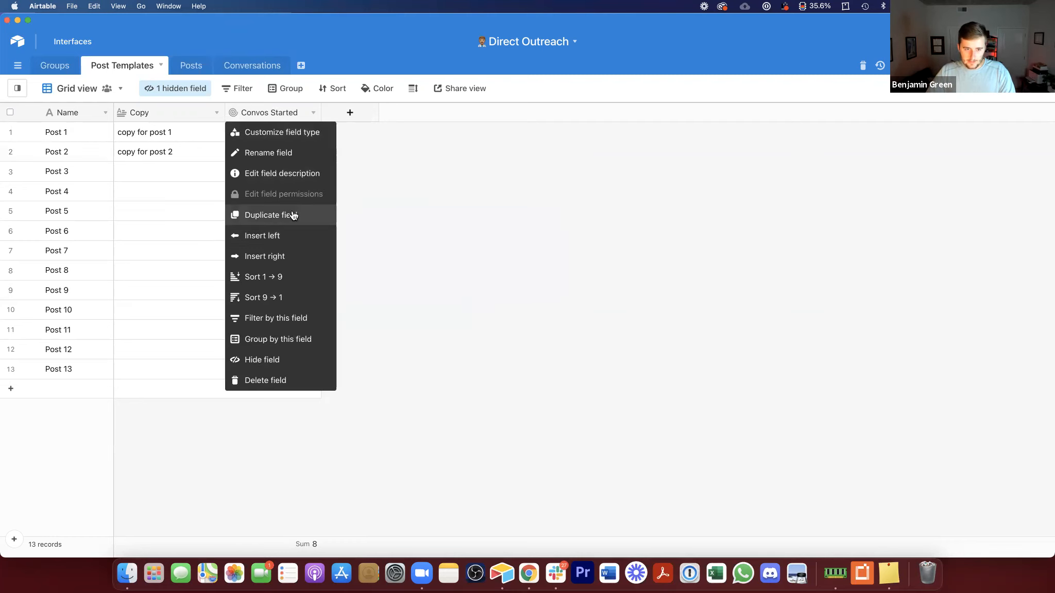
pyautogui.click(294, 215)
pyautogui.click(394, 315)
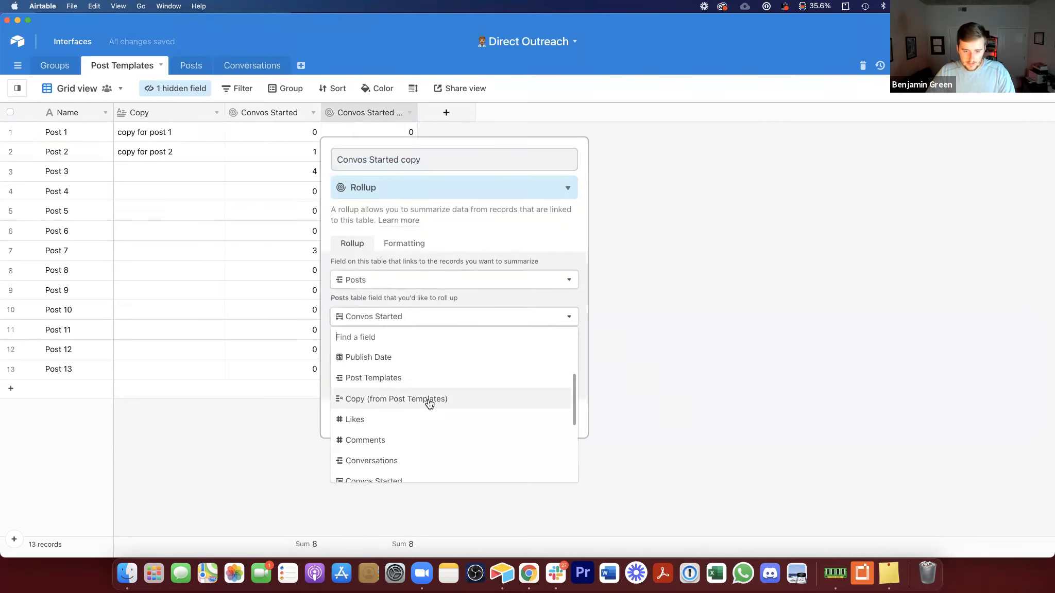
pyautogui.scroll(-2, 426, 403)
pyautogui.click(414, 477)
pyautogui.click(382, 163)
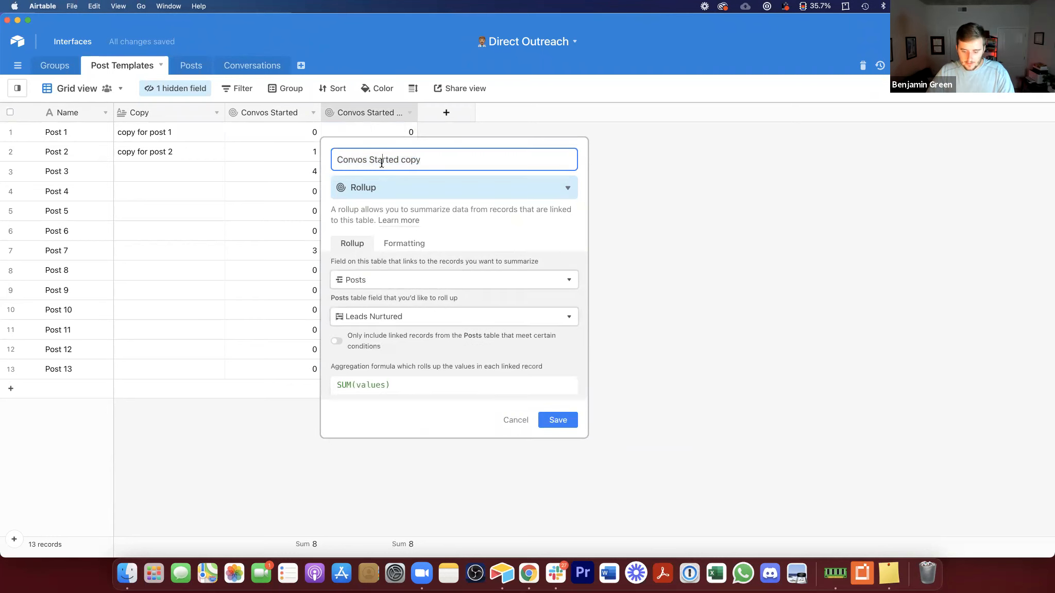
pyautogui.press('super+a')
pyautogui.write('Leads ')
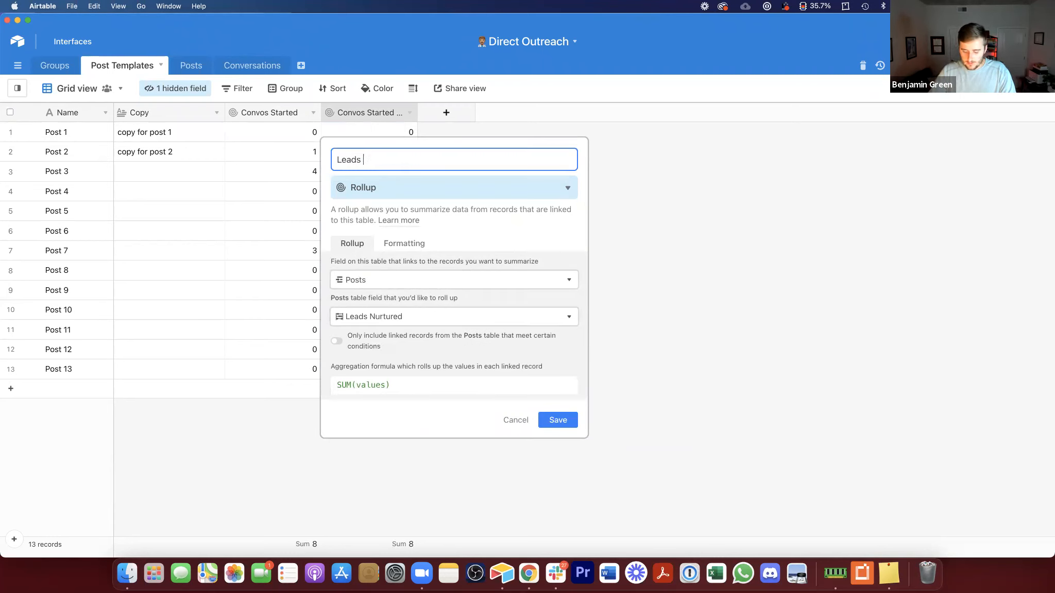
pyautogui.write('Nurtured')
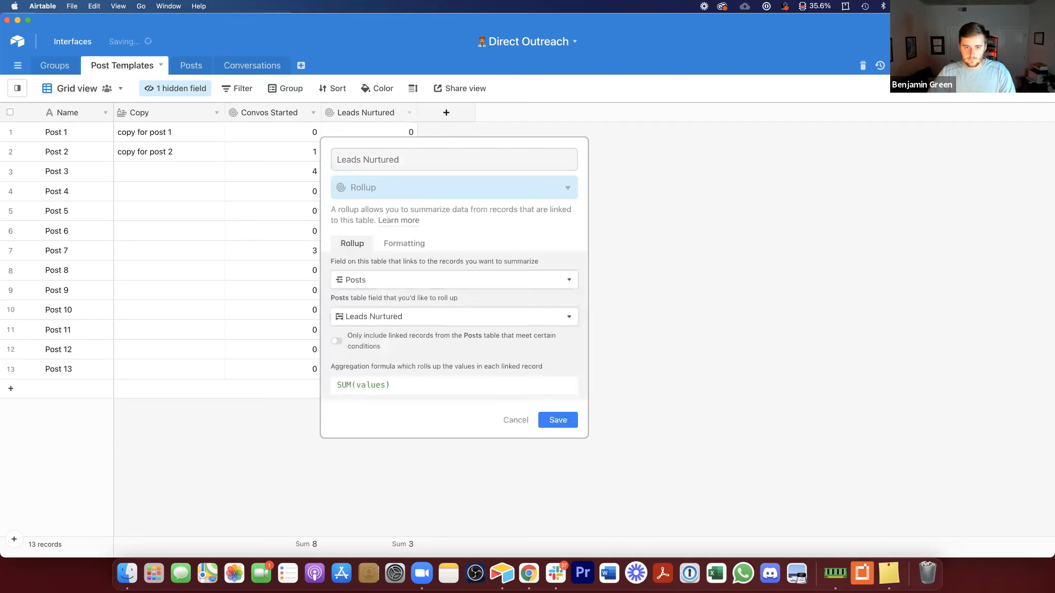
pyautogui.press('Return')
# Step: Duplicate the Leads Nurtured rollup as Links Sent, rolling up the Links Sent field
pyautogui.rightClick(376, 113)
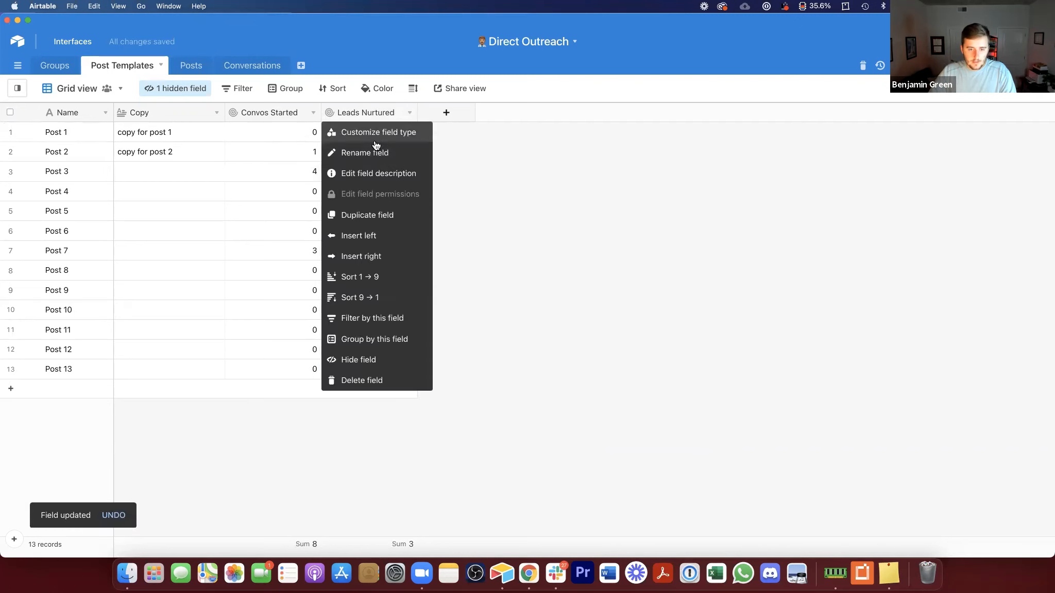
pyautogui.click(390, 216)
pyautogui.click(476, 113)
pyautogui.doubleClick(475, 112)
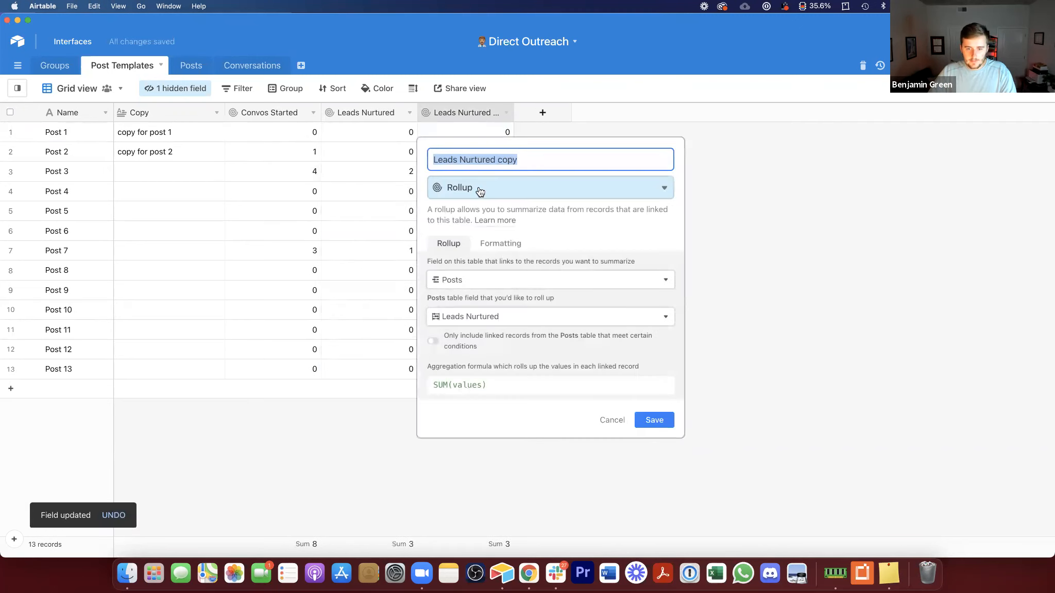
pyautogui.click(490, 316)
pyautogui.scroll(-1, 507, 373)
pyautogui.scroll(-3, 507, 373)
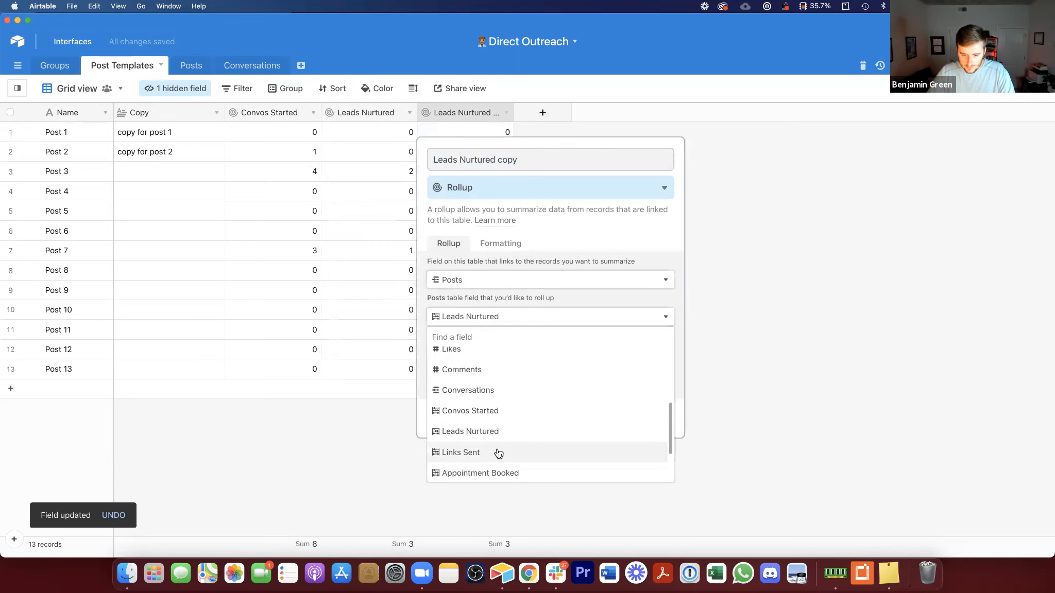
pyautogui.click(466, 450)
pyautogui.click(464, 160)
pyautogui.press('super+a')
pyautogui.write('Links Sent')
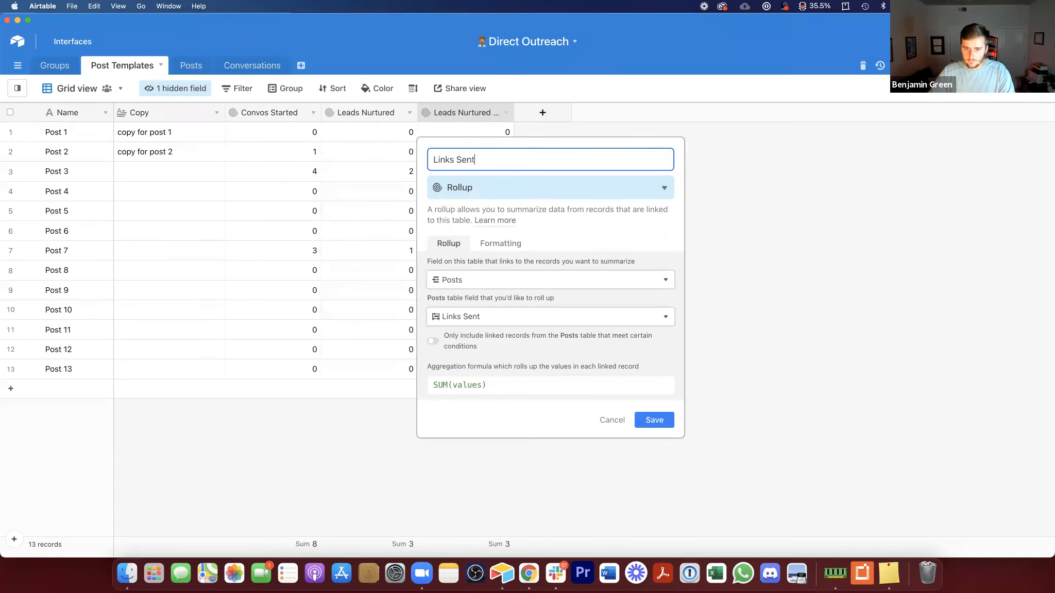
pyautogui.press('Return')
# Step: Duplicate the Links Sent rollup as Appointments Booked, rolling up the Appointment Booked field
pyautogui.rightClick(477, 111)
pyautogui.click(480, 223)
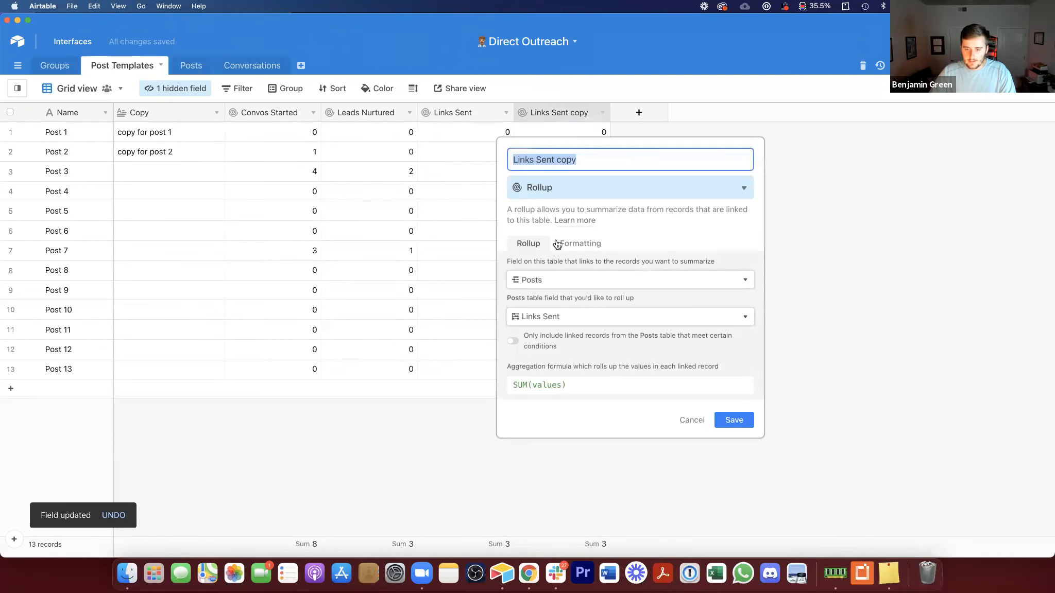
pyautogui.click(571, 318)
pyautogui.scroll(-5, 592, 391)
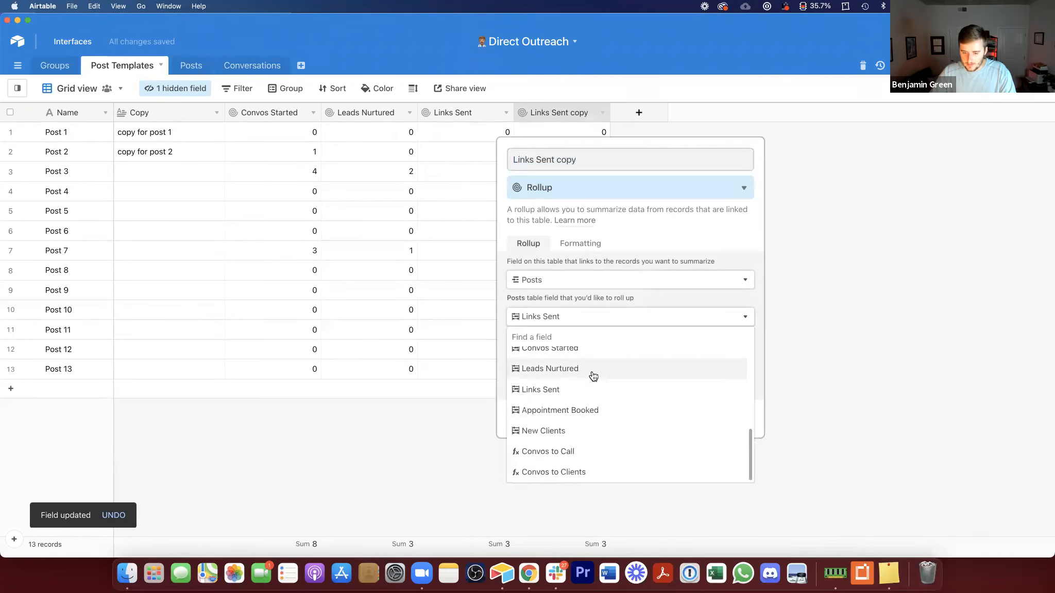
pyautogui.click(579, 410)
pyautogui.write('Ap')
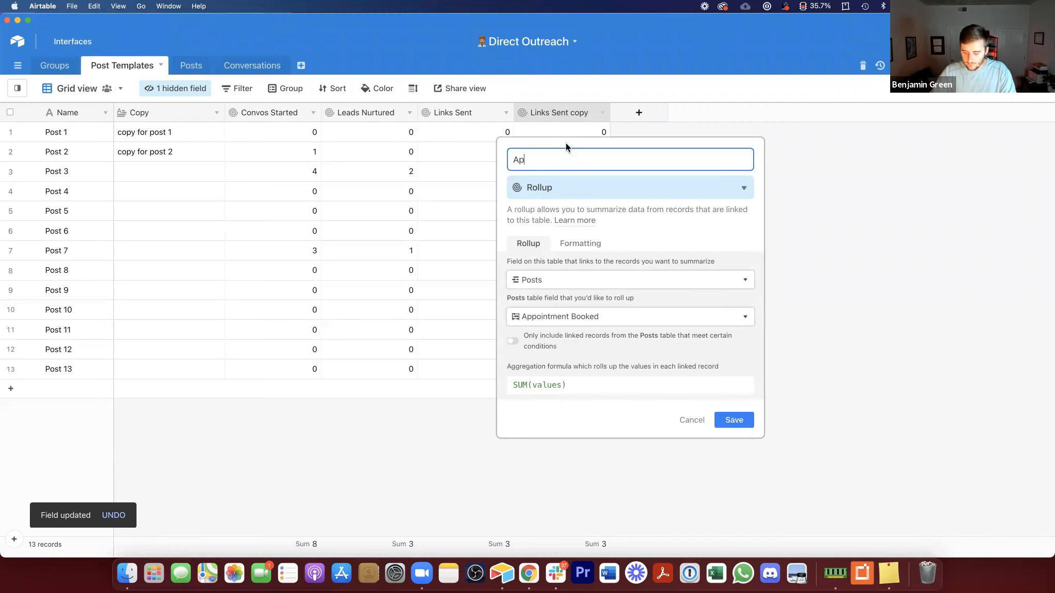
pyautogui.write('pointments Booked')
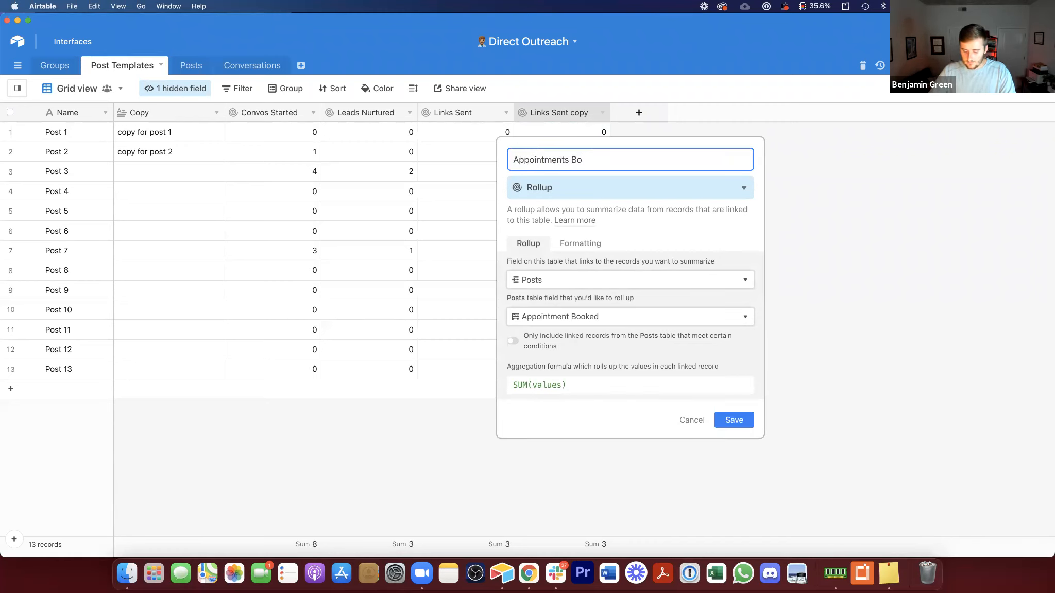
pyautogui.press('Return')
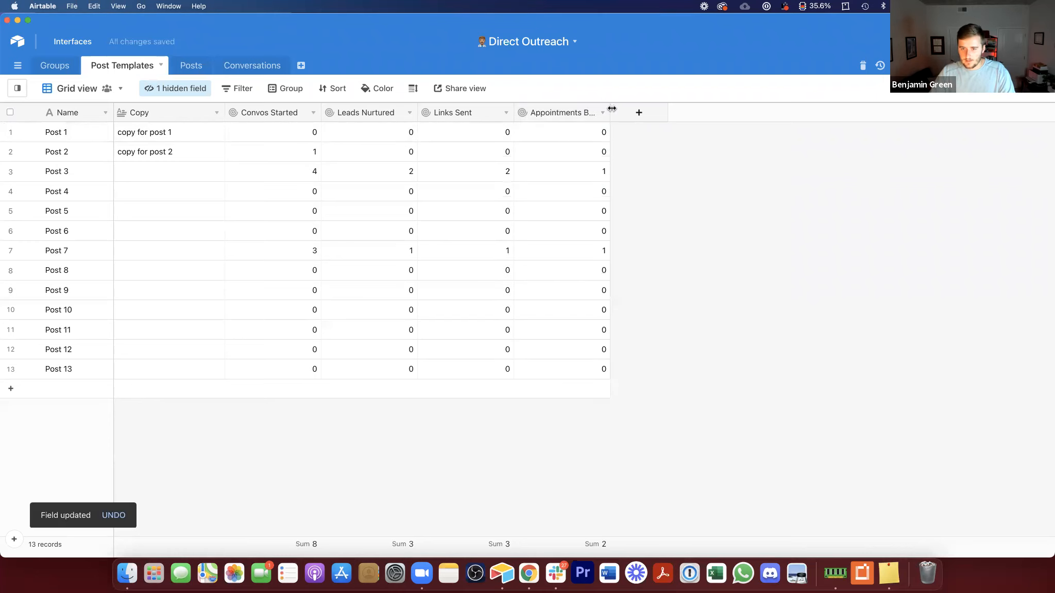
# Step: Widen the Appointments Booked column and duplicate it as a New Clients rollup, rolling up the New Clients field
pyautogui.moveTo(610, 112); pyautogui.dragTo(628, 113)
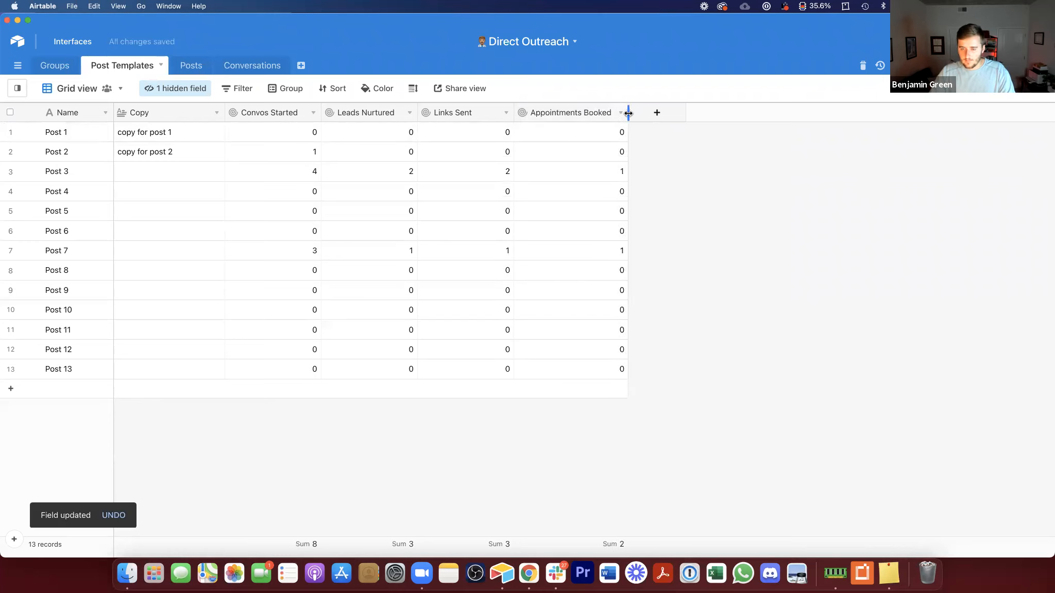
pyautogui.click(620, 112)
pyautogui.click(582, 214)
pyautogui.doubleClick(659, 113)
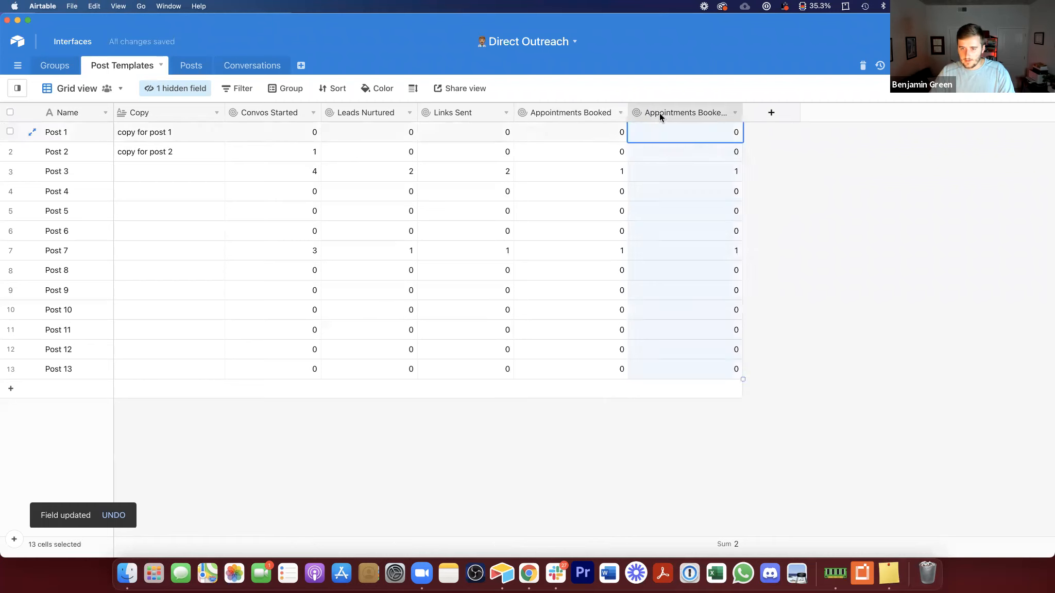
pyautogui.write('New Clients')
pyautogui.click(708, 312)
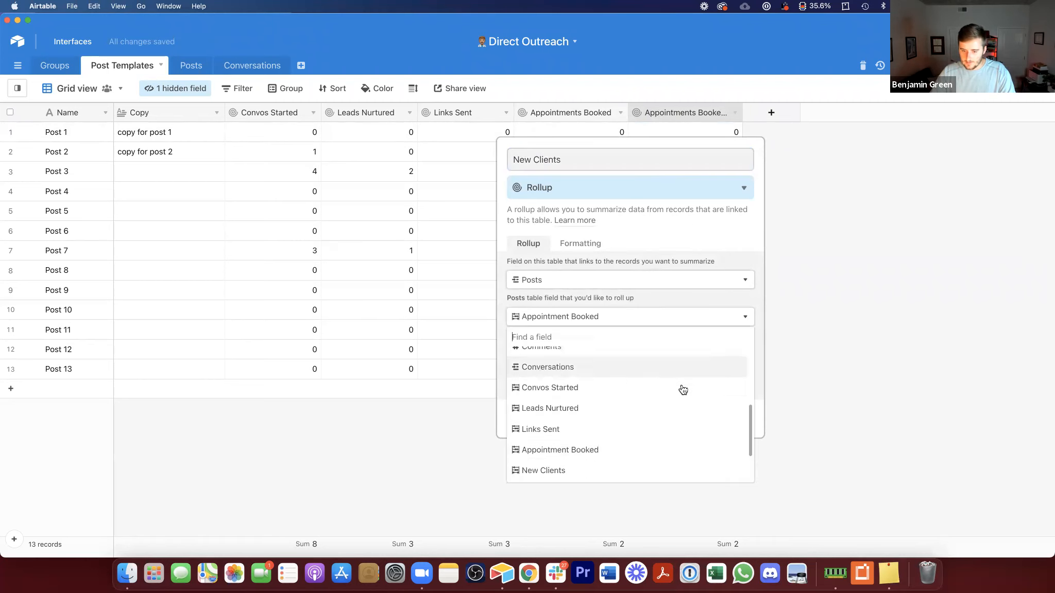
pyautogui.scroll(-1, 631, 464)
pyautogui.click(625, 453)
pyautogui.click(734, 420)
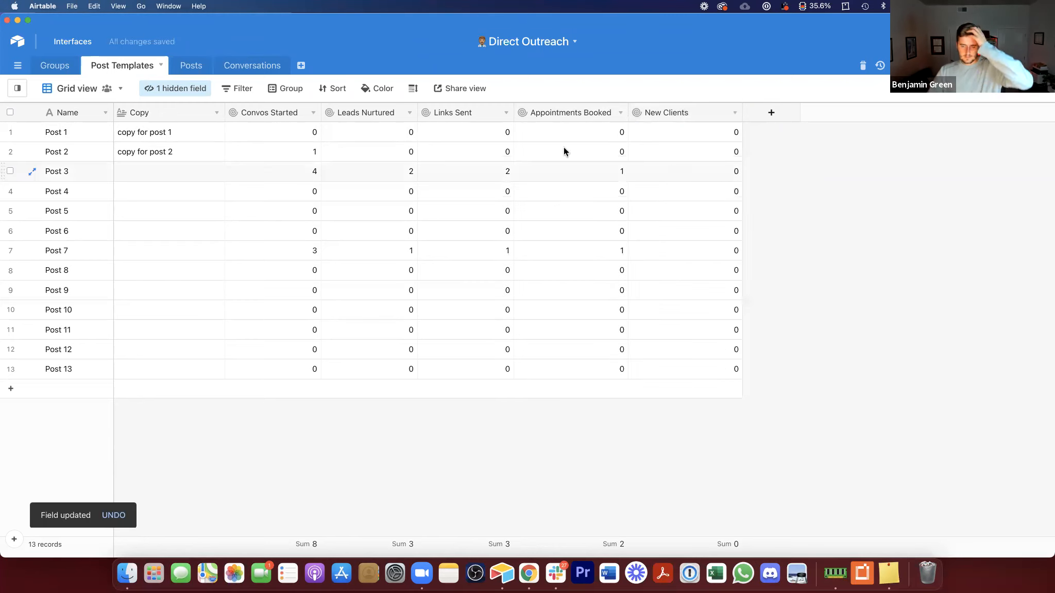
pyautogui.click(279, 69)
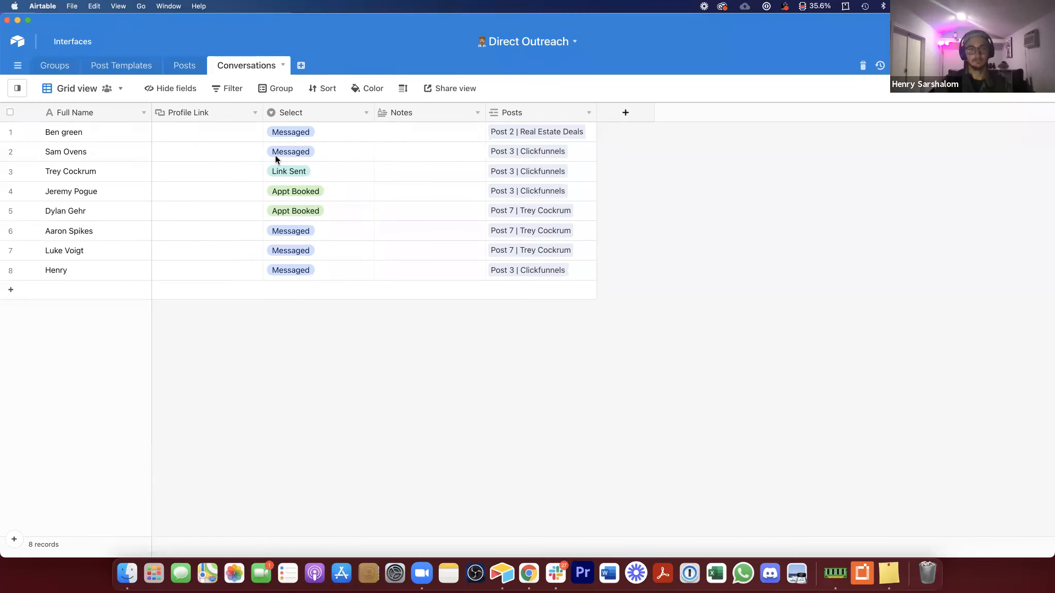
pyautogui.rightClick(515, 109)
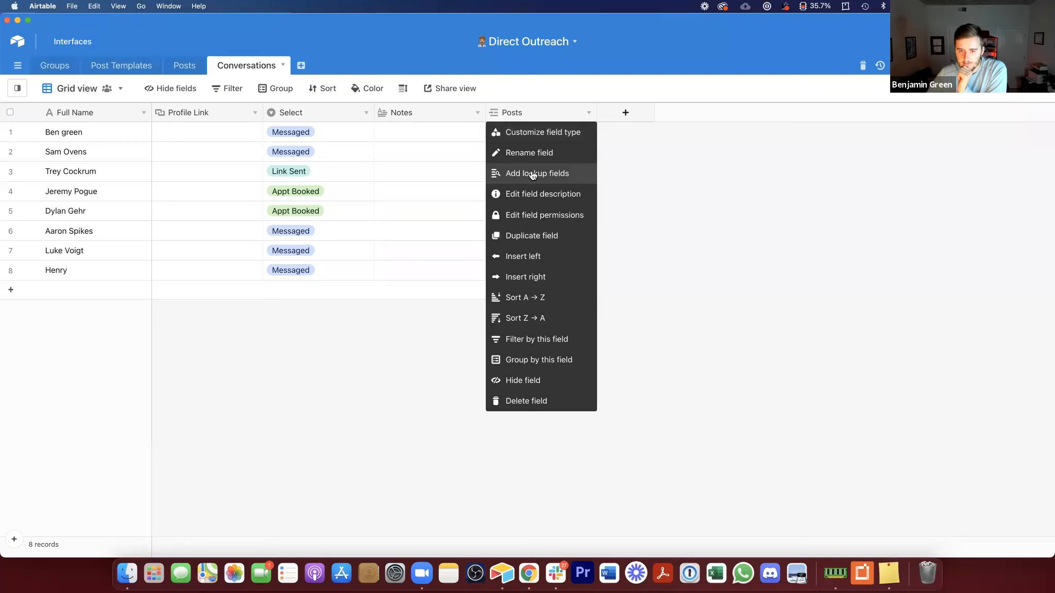
pyautogui.click(537, 361)
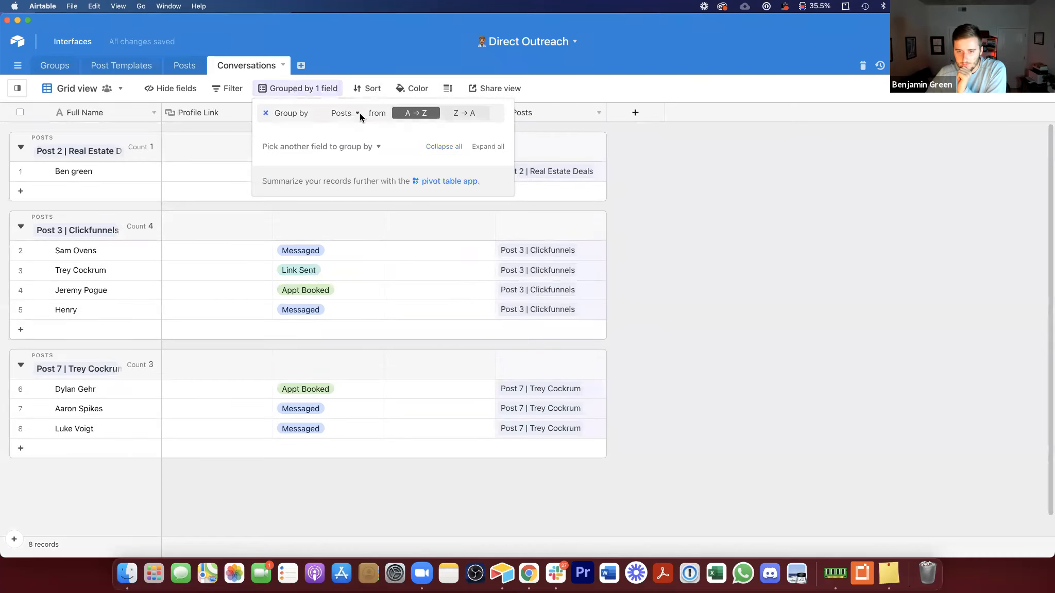
pyautogui.press('super+z')
# Step: Add a Post Templates lookup field from the linked Posts in the Conversations table
pyautogui.rightClick(529, 110)
pyautogui.click(546, 174)
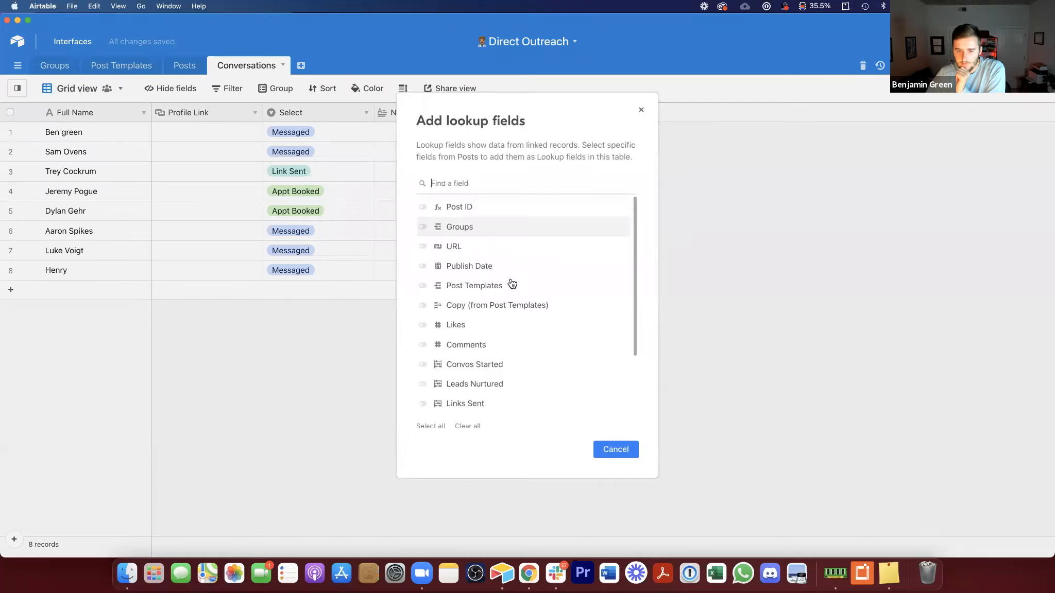
pyautogui.click(508, 286)
pyautogui.click(615, 449)
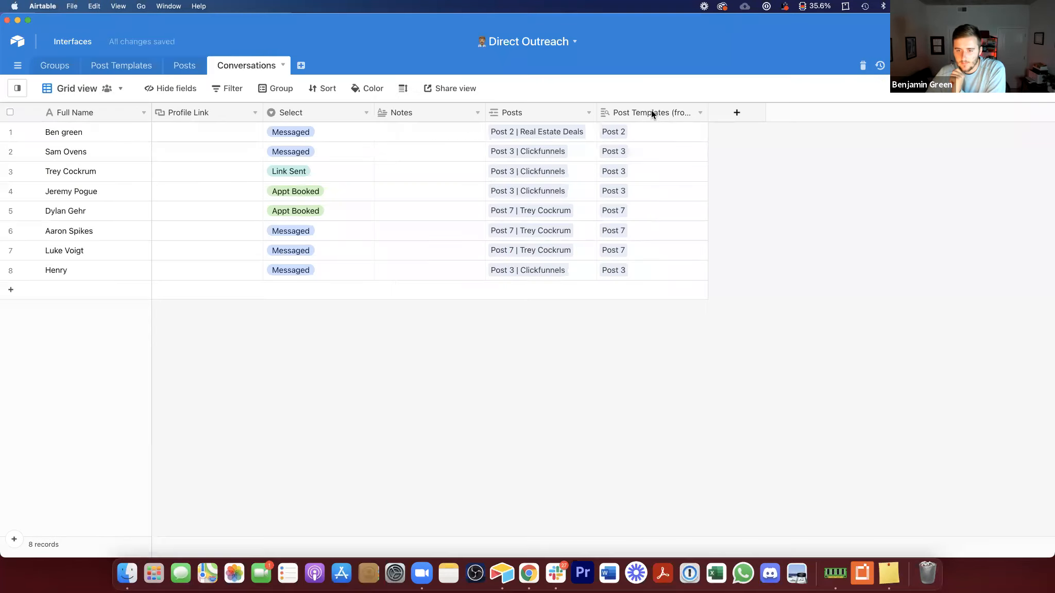
# Step: Group the conversations by the Post Templates lookup field
pyautogui.rightClick(651, 112)
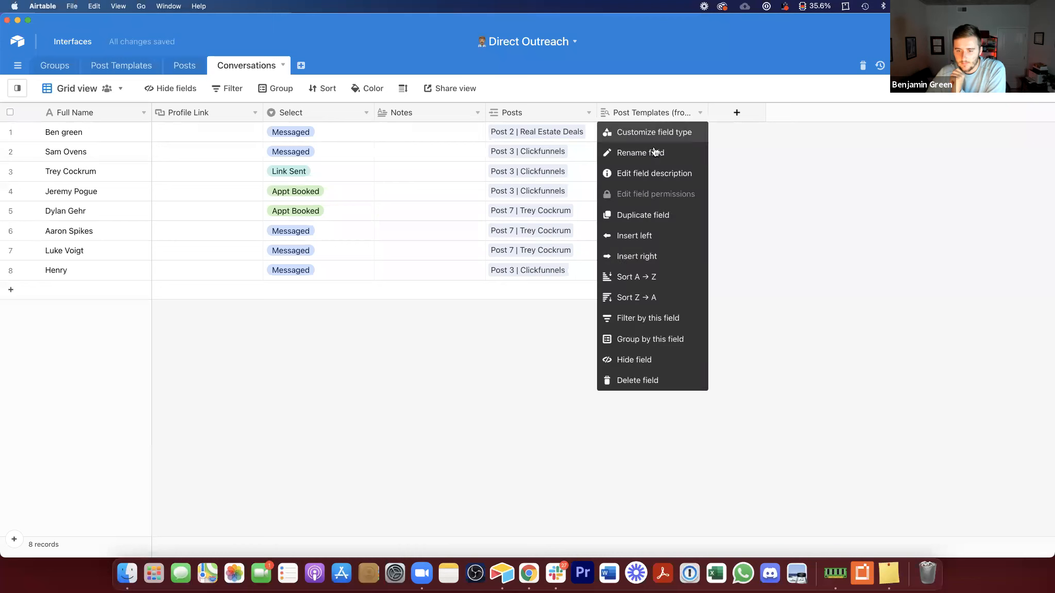
pyautogui.click(667, 338)
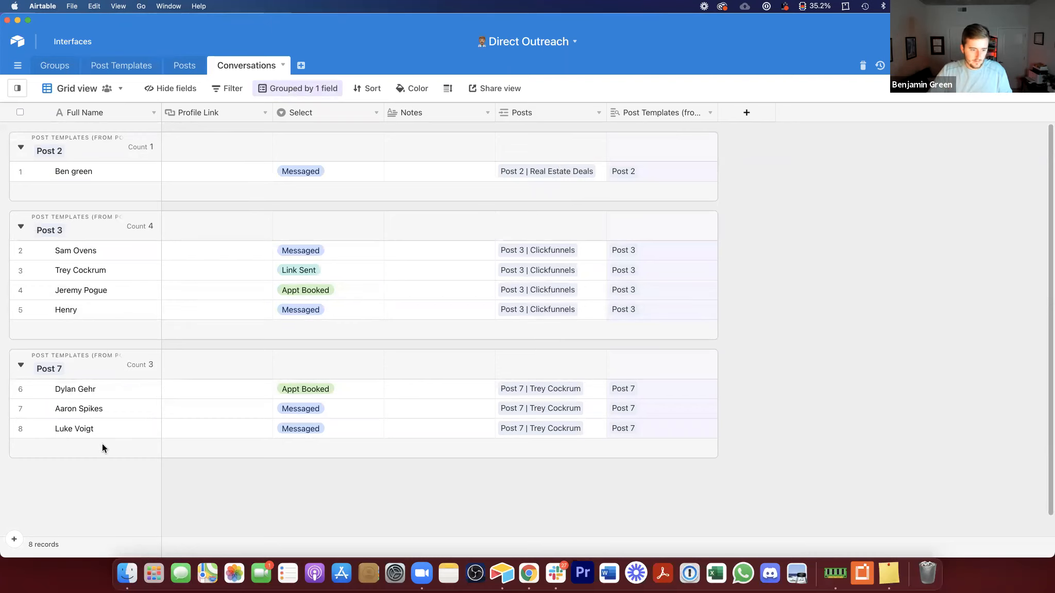
# Step: Add a new conversation record with a placeholder contact's full name and status Messaged
pyautogui.click(12, 540)
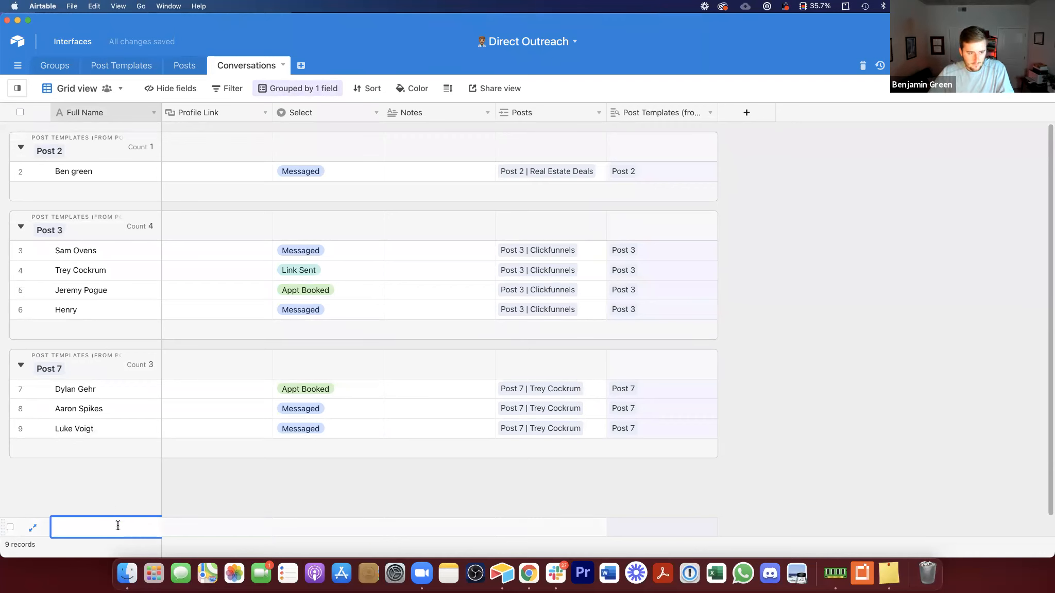
pyautogui.write('John Doe')
pyautogui.press('Tab')
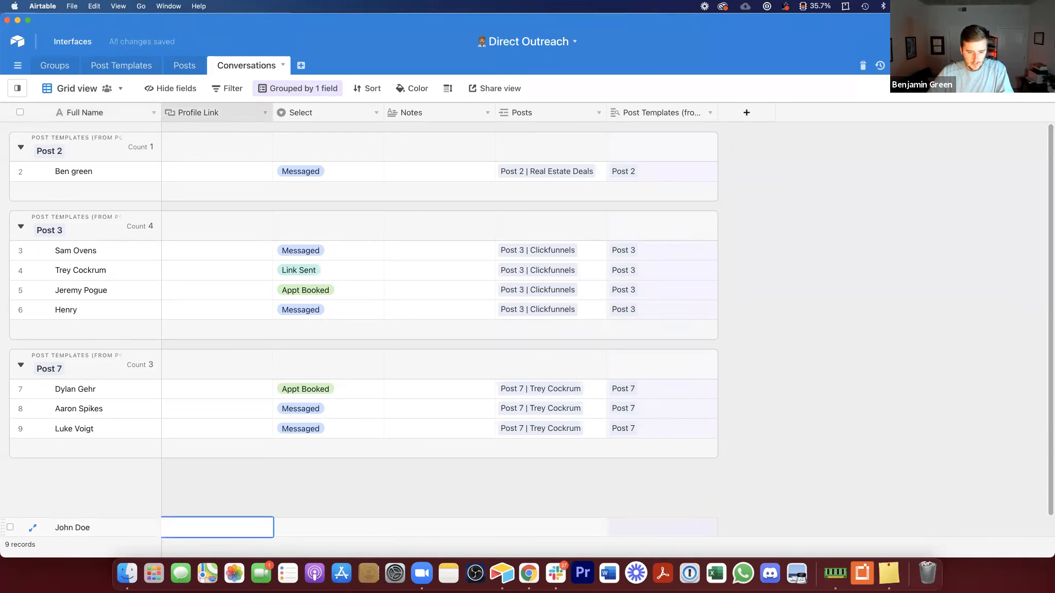
pyautogui.press('Tab')
pyautogui.write('me')
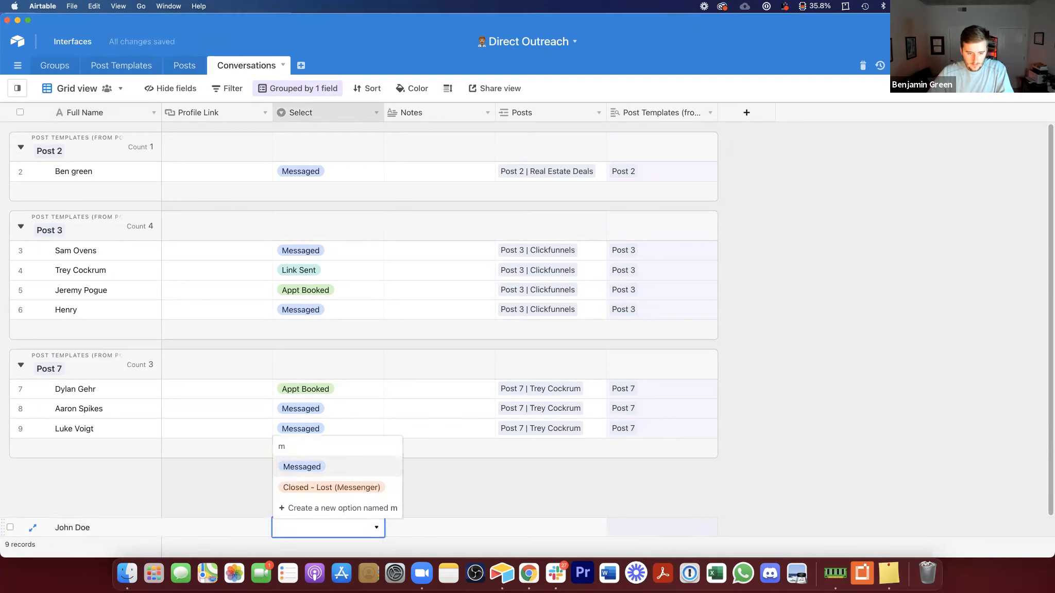
pyautogui.press('Return')
pyautogui.press('Tab')
pyautogui.press('Tab')
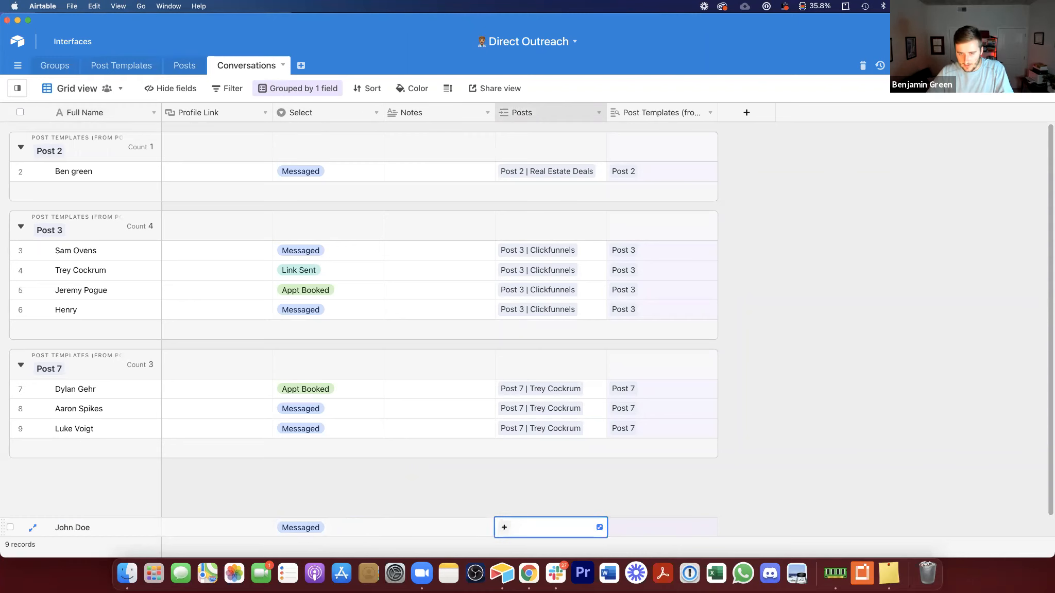
# Step: Link the new conversation to the post Post 2 | Airtable Community
pyautogui.click(503, 527)
pyautogui.write('post 7')
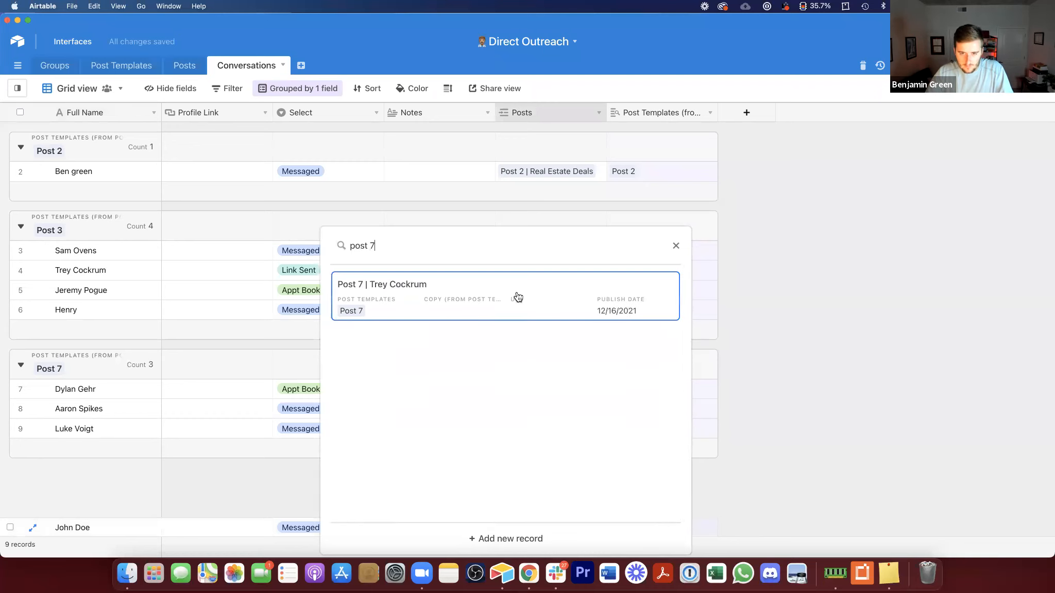
pyautogui.press('super+a')
pyautogui.press('BackSpace')
pyautogui.write('post ')
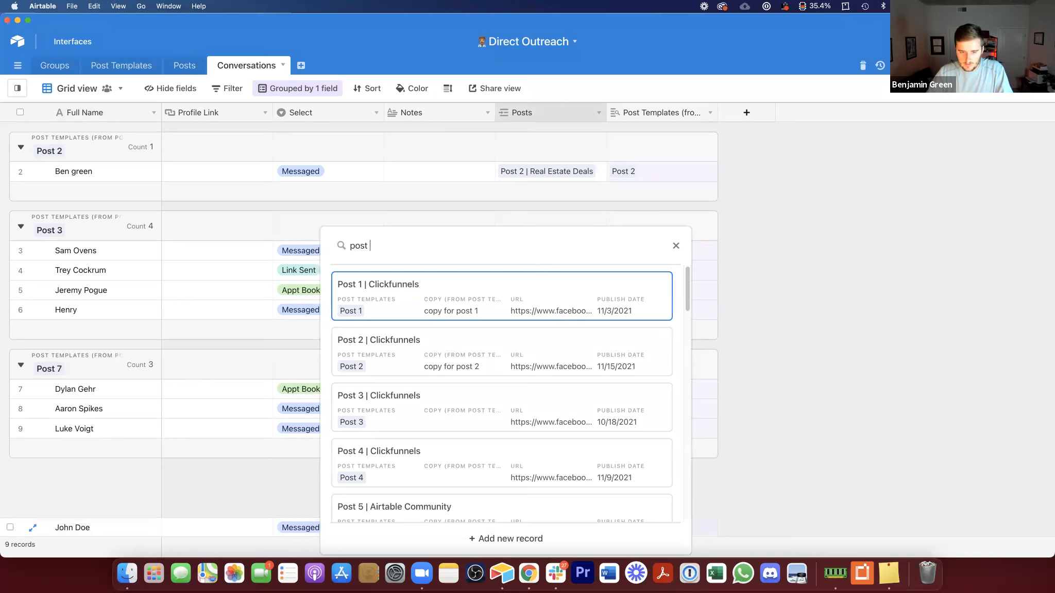
pyautogui.write('2')
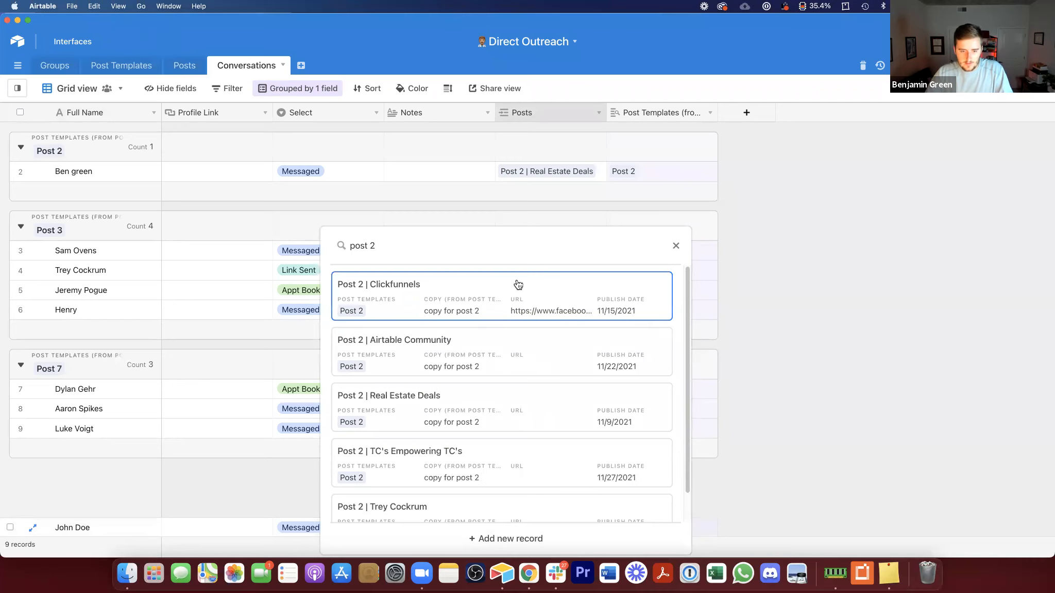
pyautogui.click(478, 345)
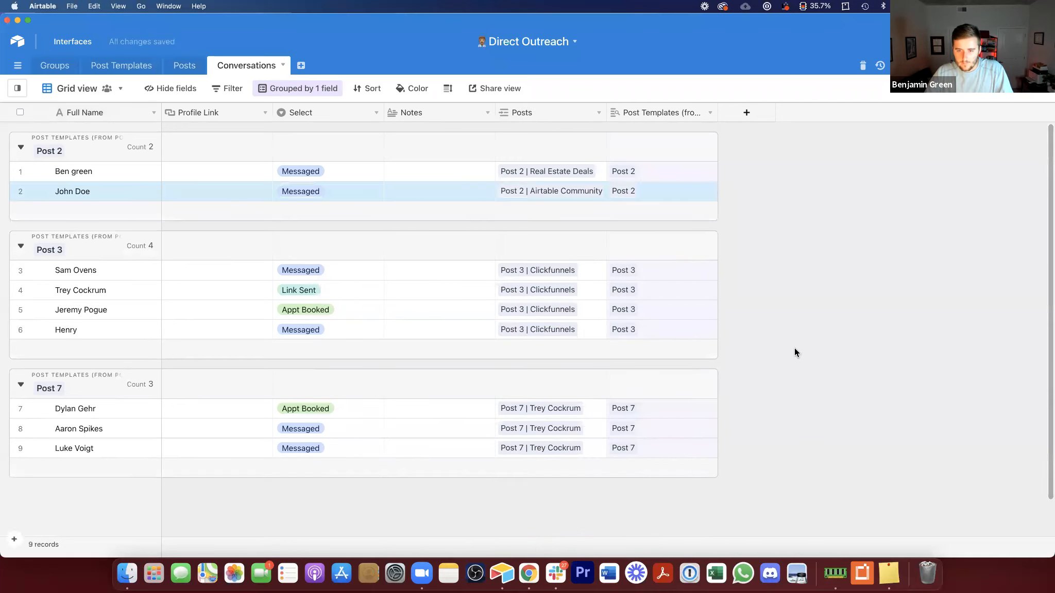
pyautogui.click(623, 192)
pyautogui.click(634, 172)
pyautogui.moveTo(557, 168); pyautogui.dragTo(562, 191)
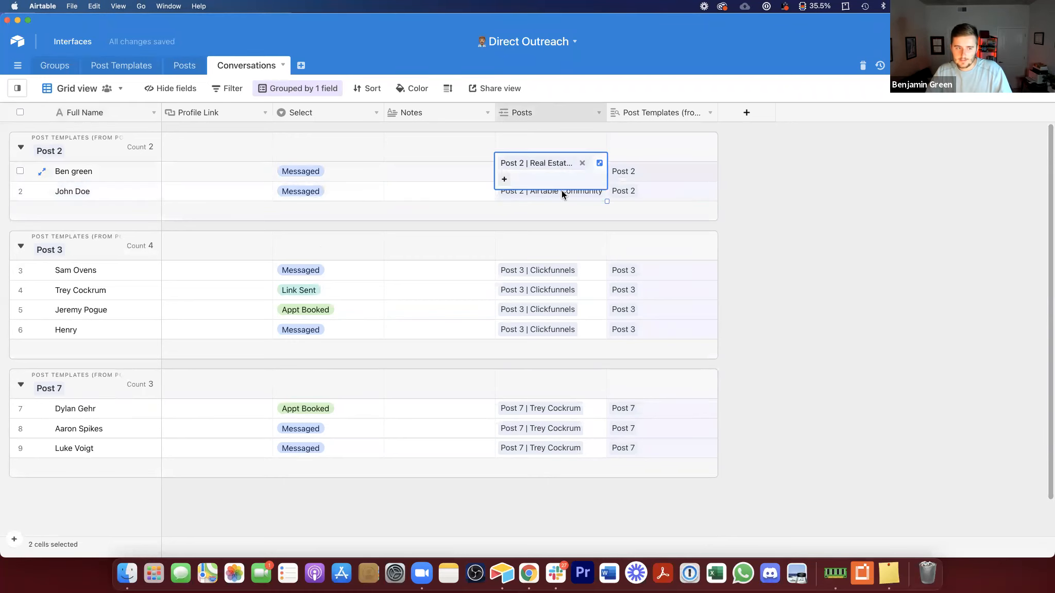
pyautogui.click(804, 203)
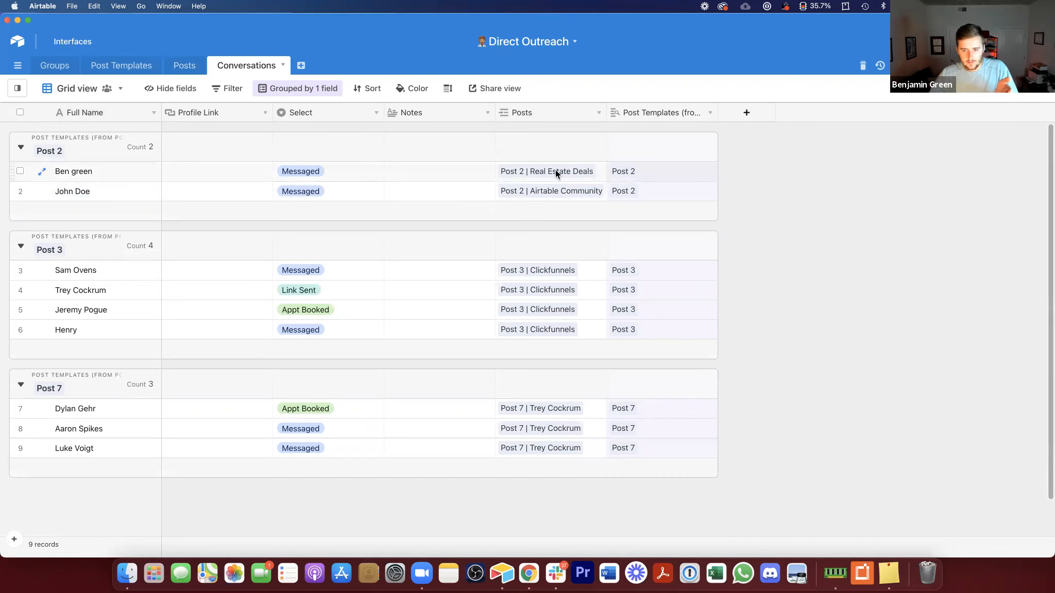
# Step: Regroup the Post Metrics view of Posts by Post Templates and check the per-template sums
pyautogui.click(199, 69)
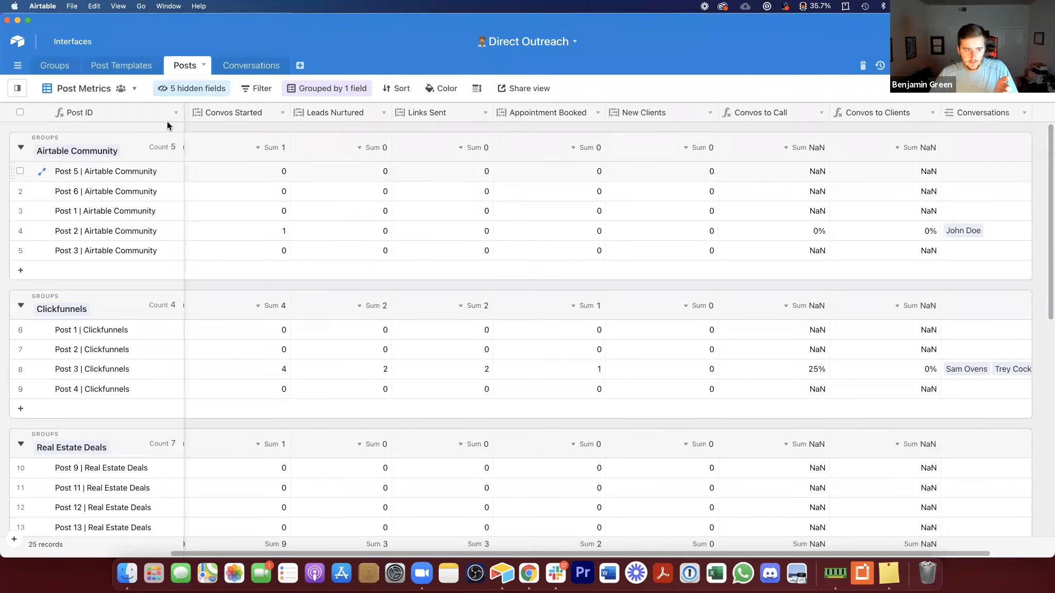
pyautogui.scroll(-1, 270, 120)
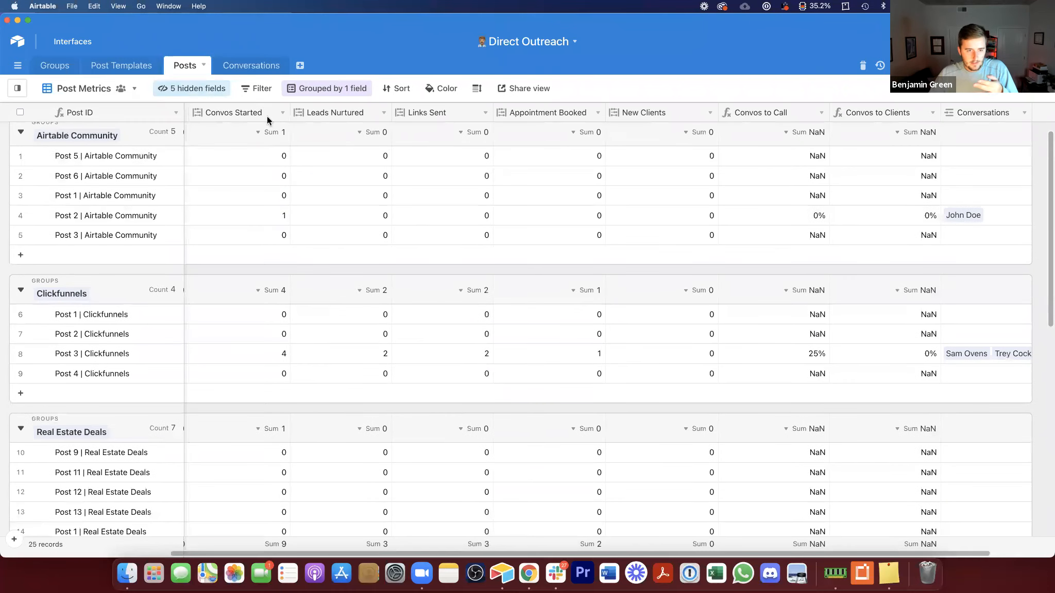
pyautogui.click(313, 91)
pyautogui.click(372, 112)
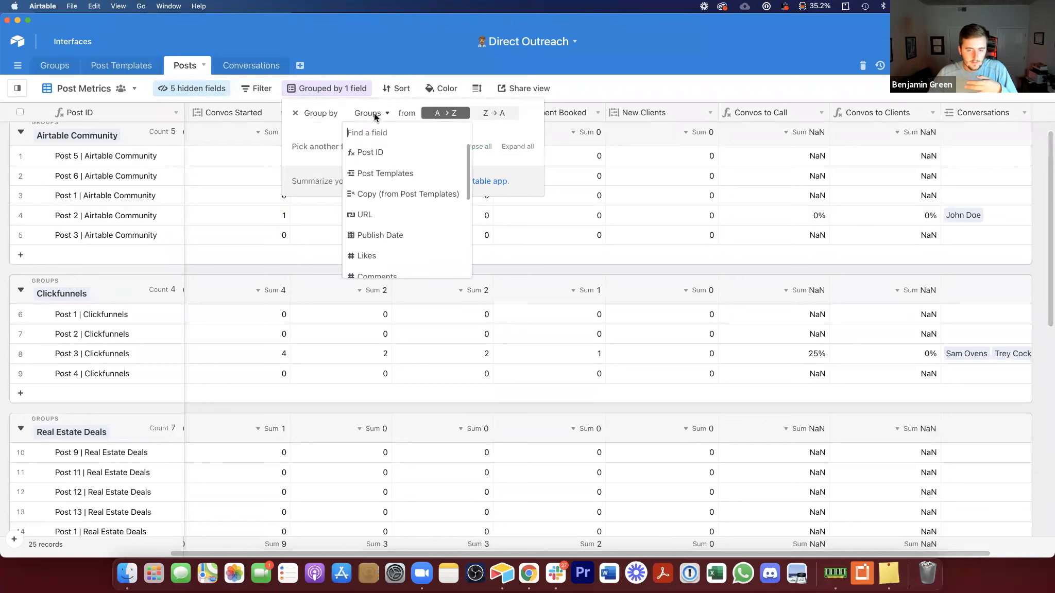
pyautogui.click(379, 175)
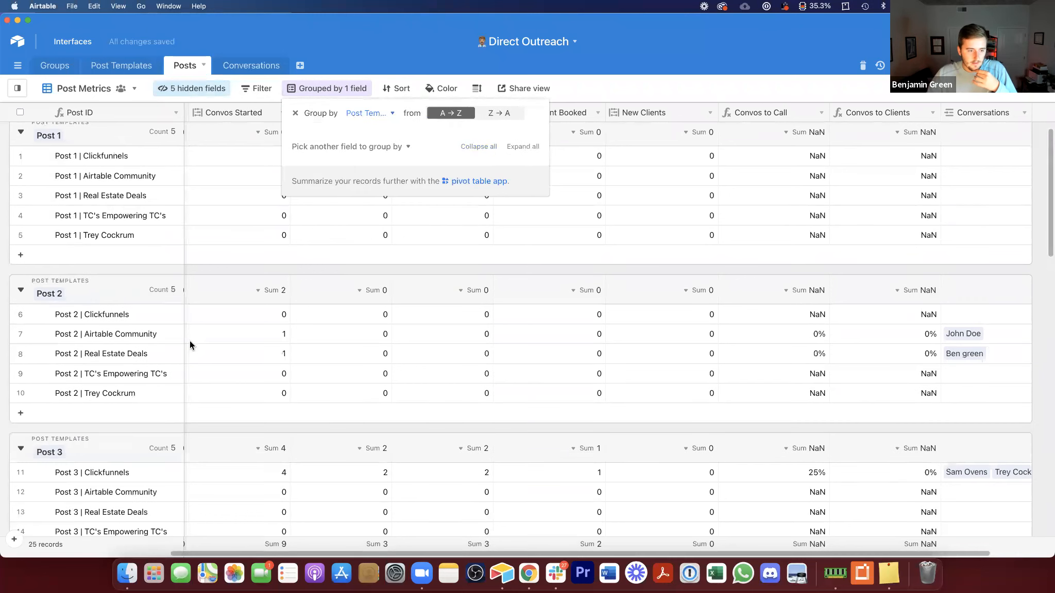
pyautogui.click(148, 339)
pyautogui.click(1012, 334)
pyautogui.click(900, 335)
pyautogui.moveTo(776, 335); pyautogui.dragTo(776, 349)
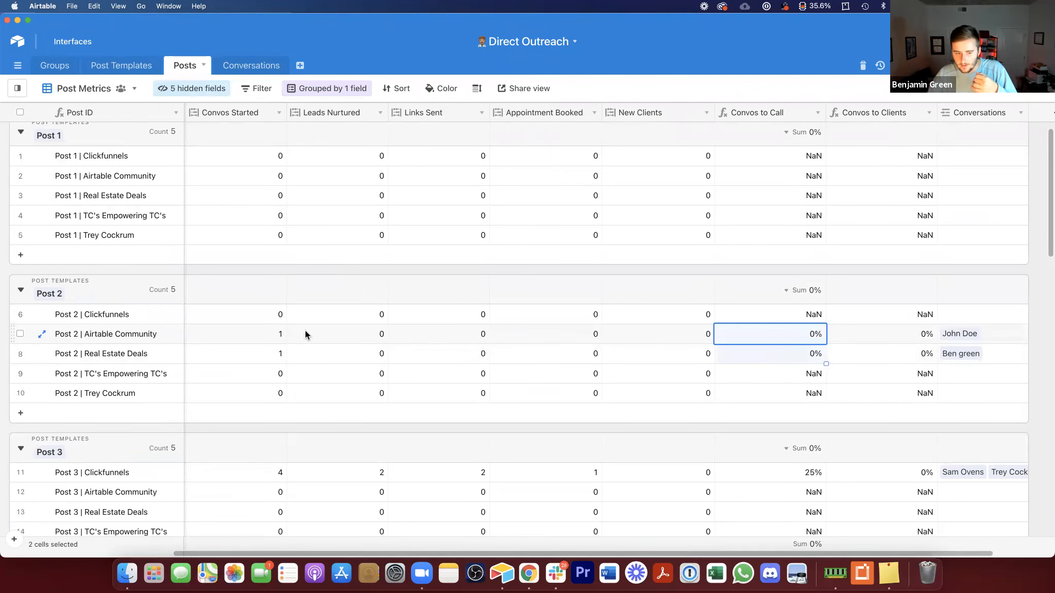
pyautogui.moveTo(285, 341); pyautogui.dragTo(287, 352)
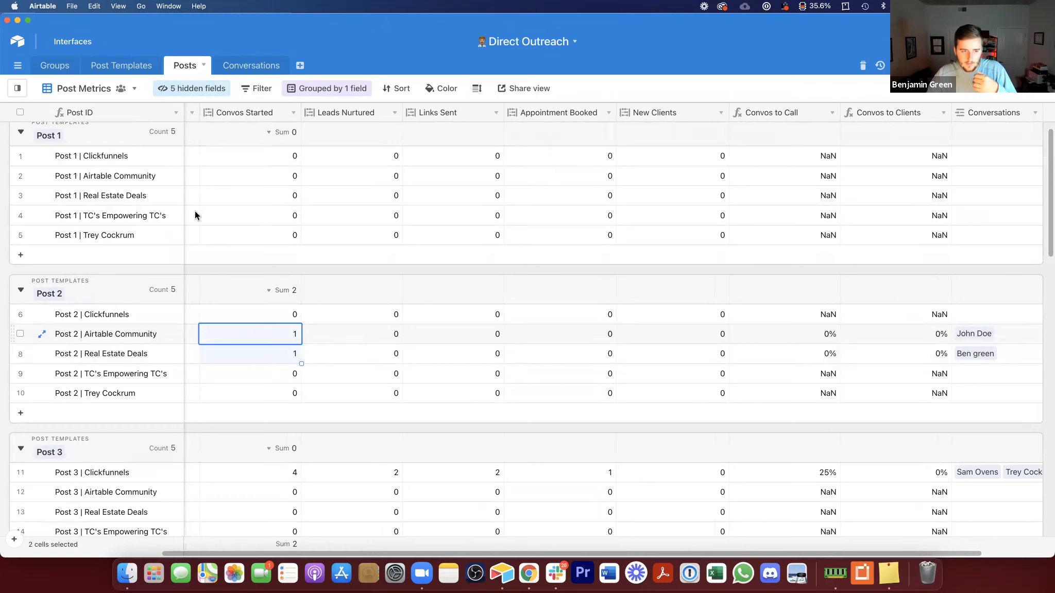
# Step: Review the Post Templates totals and the Convos Started rollup's aggregation formula without changing it
pyautogui.click(126, 67)
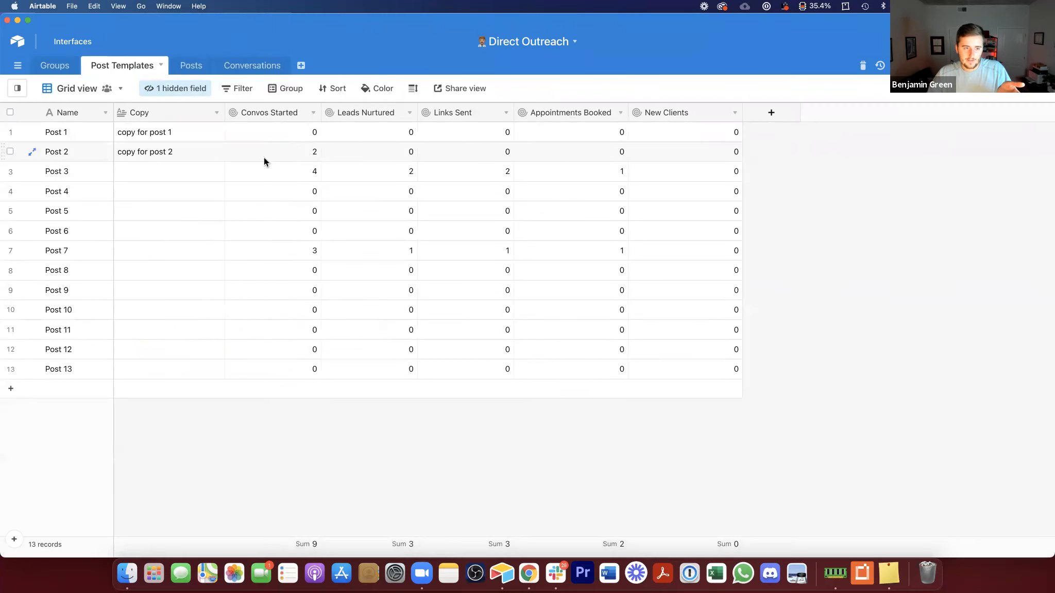
pyautogui.click(297, 150)
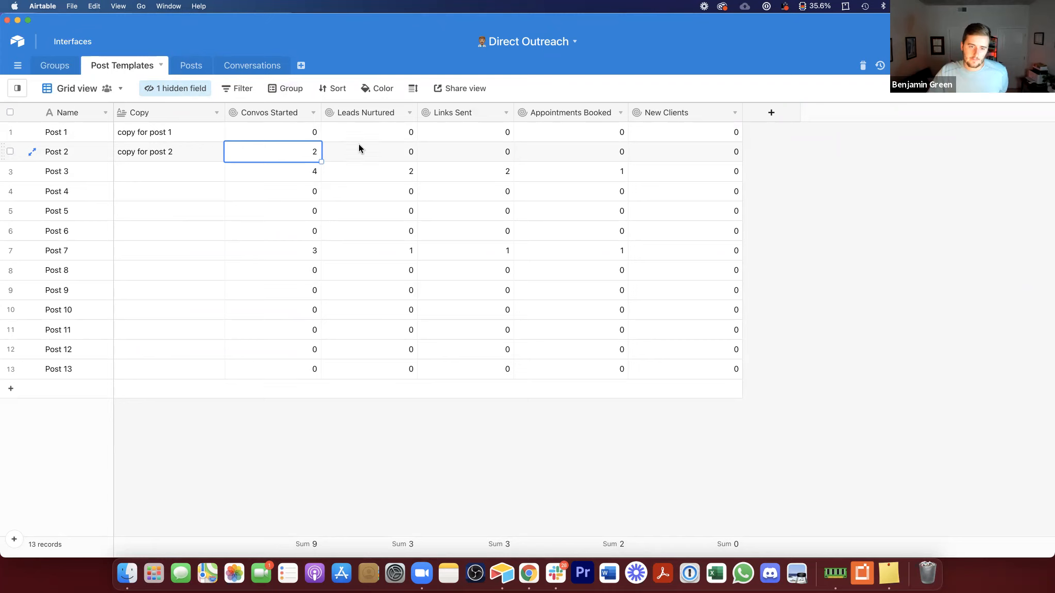
pyautogui.click(172, 159)
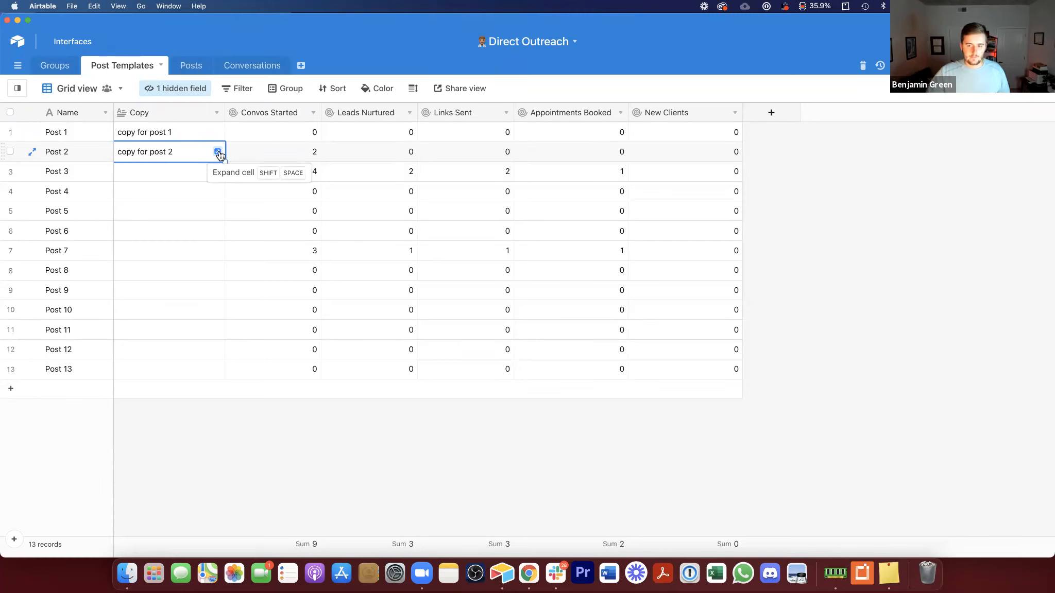
pyautogui.doubleClick(287, 112)
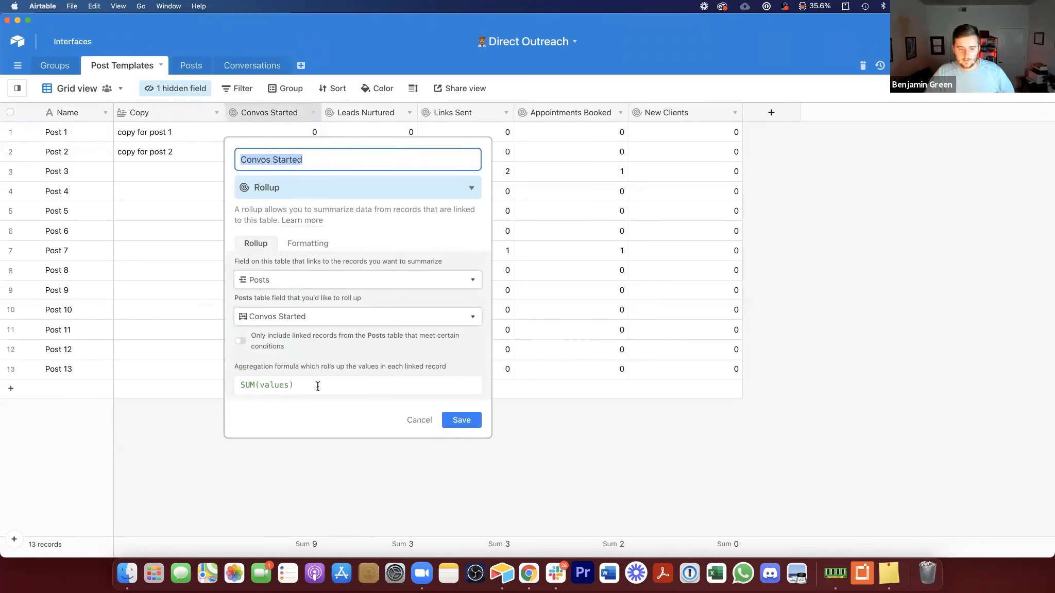
pyautogui.click(374, 395)
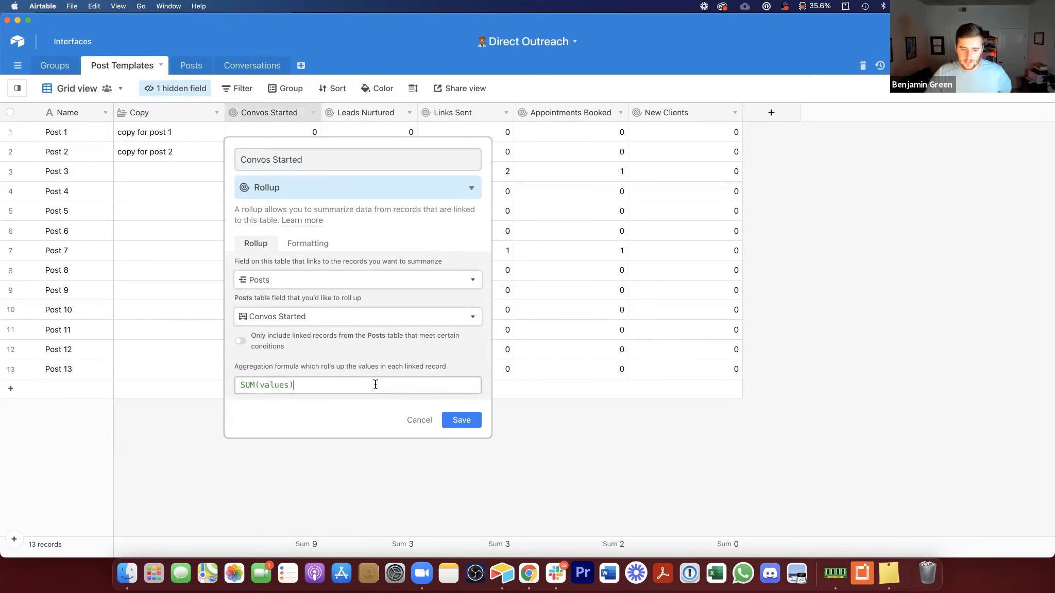
pyautogui.press('super+a')
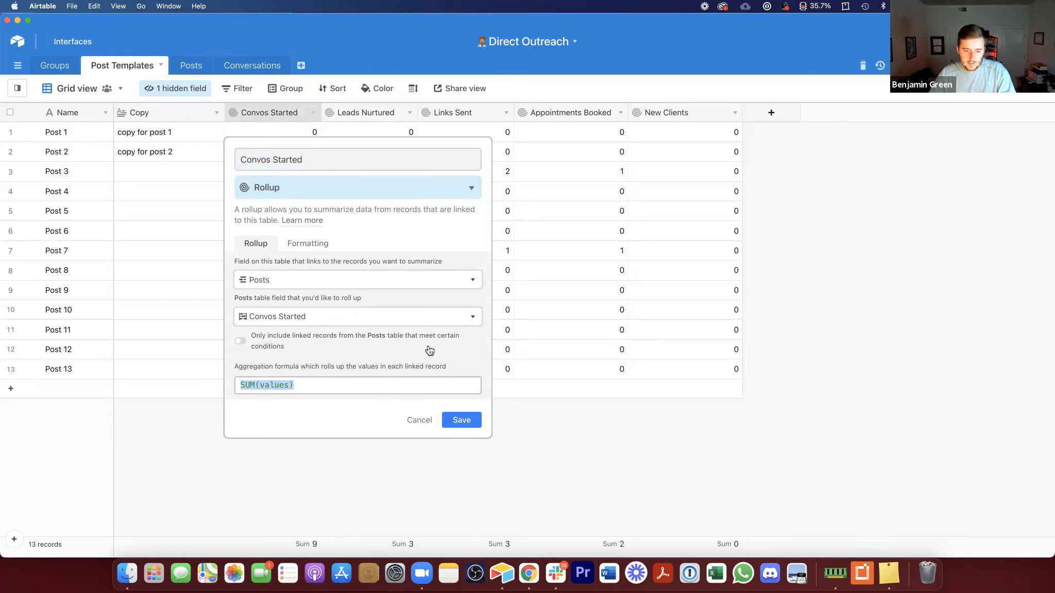
pyautogui.click(415, 420)
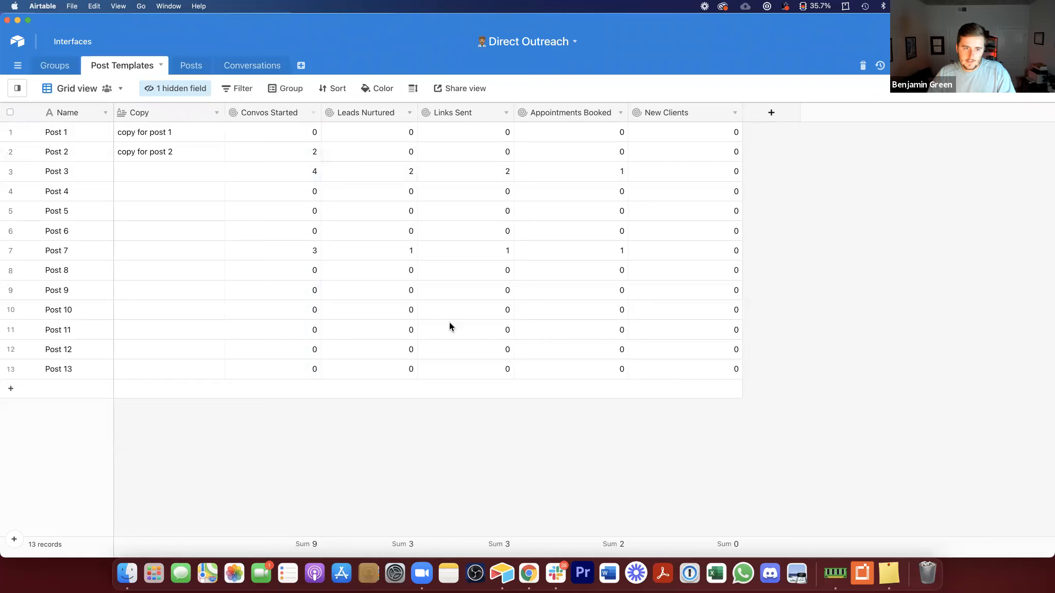
# Step: Change the Convos Started rollup's aggregation formula to AVERAGE(values) and save it
pyautogui.doubleClick(271, 110)
pyautogui.click(342, 384)
pyautogui.press('super+a')
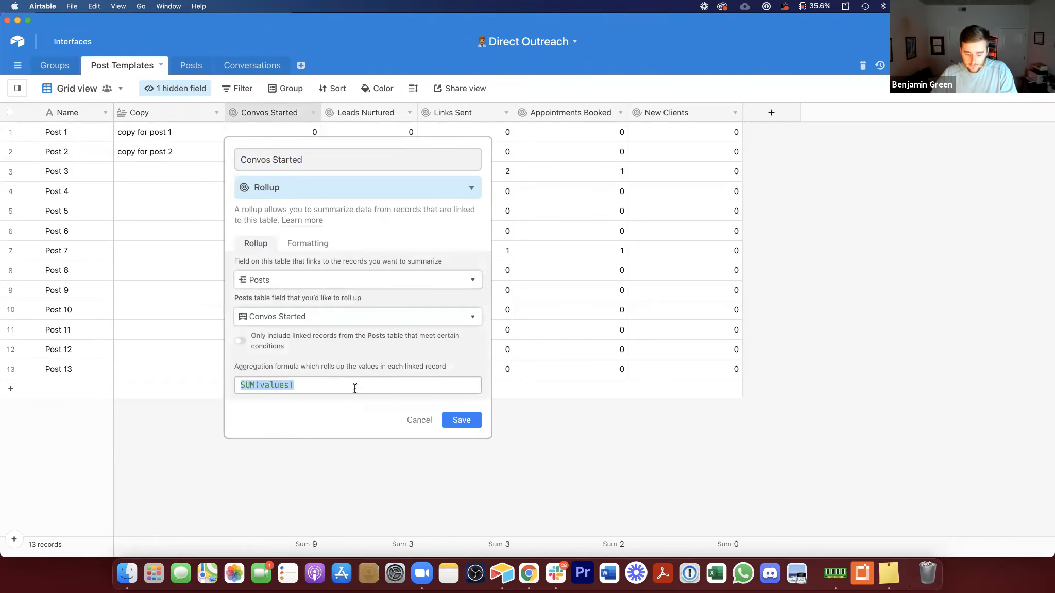
pyautogui.write('ave')
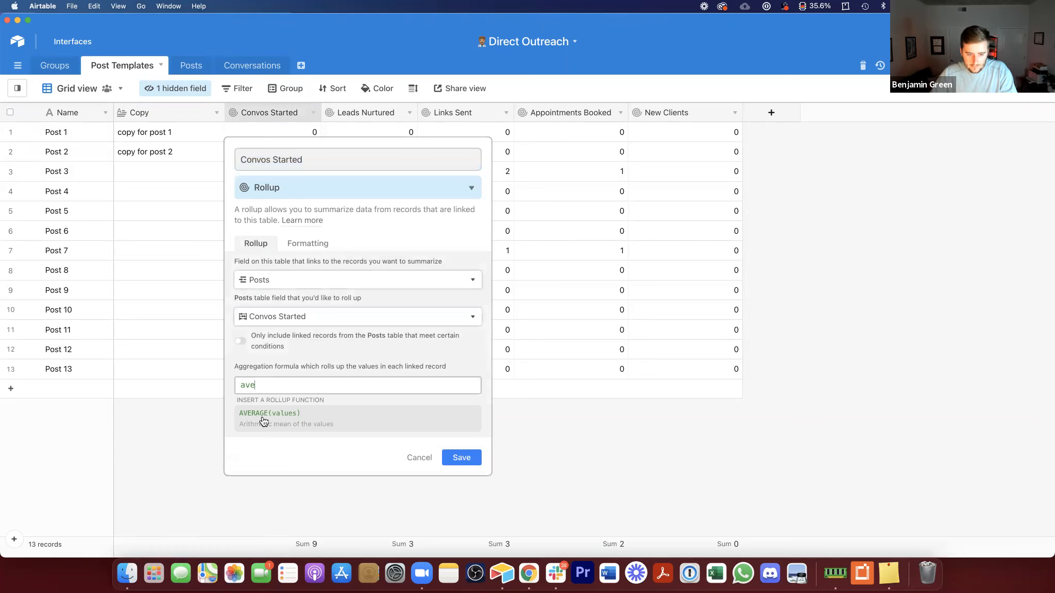
pyautogui.click(264, 415)
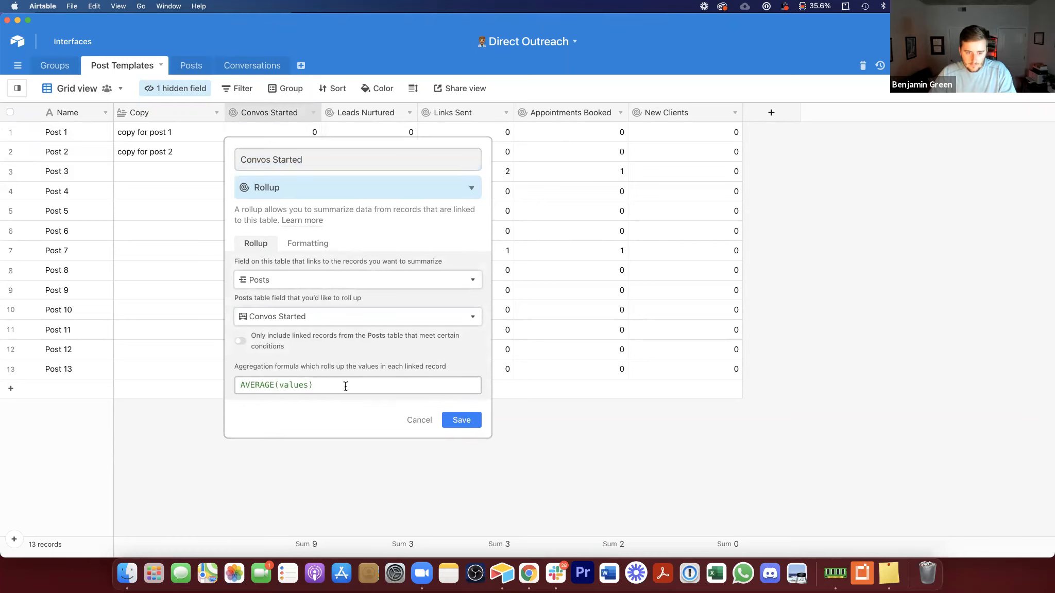
pyautogui.click(469, 422)
pyautogui.click(265, 151)
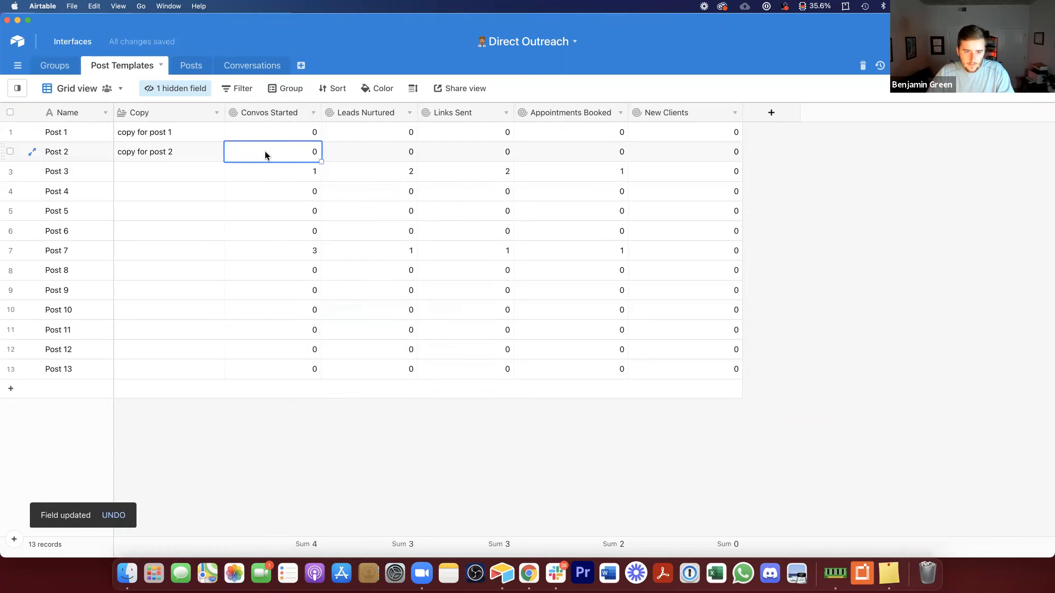
pyautogui.click(276, 171)
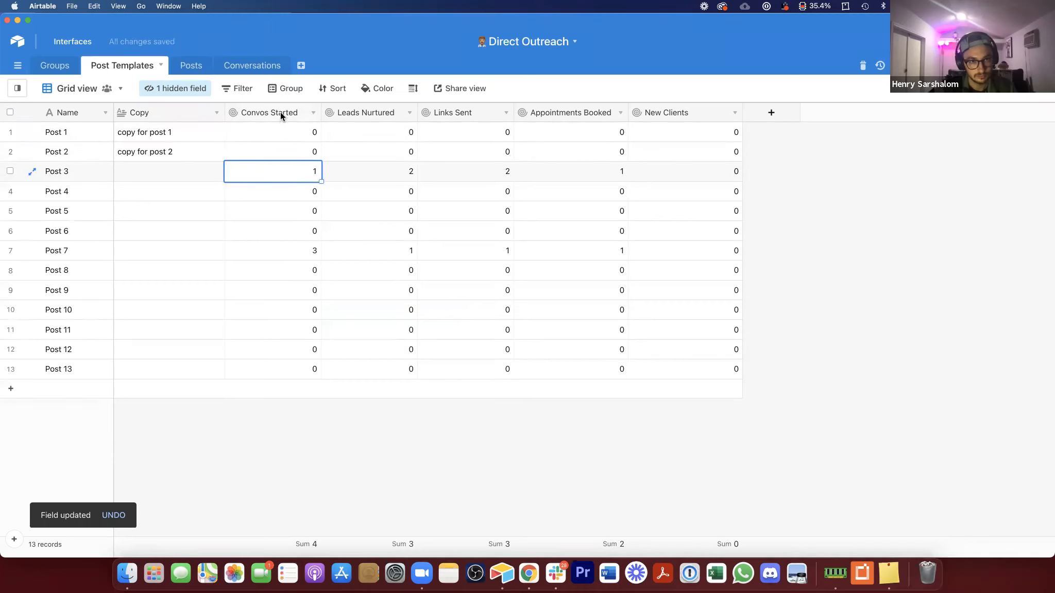
# Step: Set the Convos Started rollup's aggregation formula back to SUM(values) and save it
pyautogui.doubleClick(281, 113)
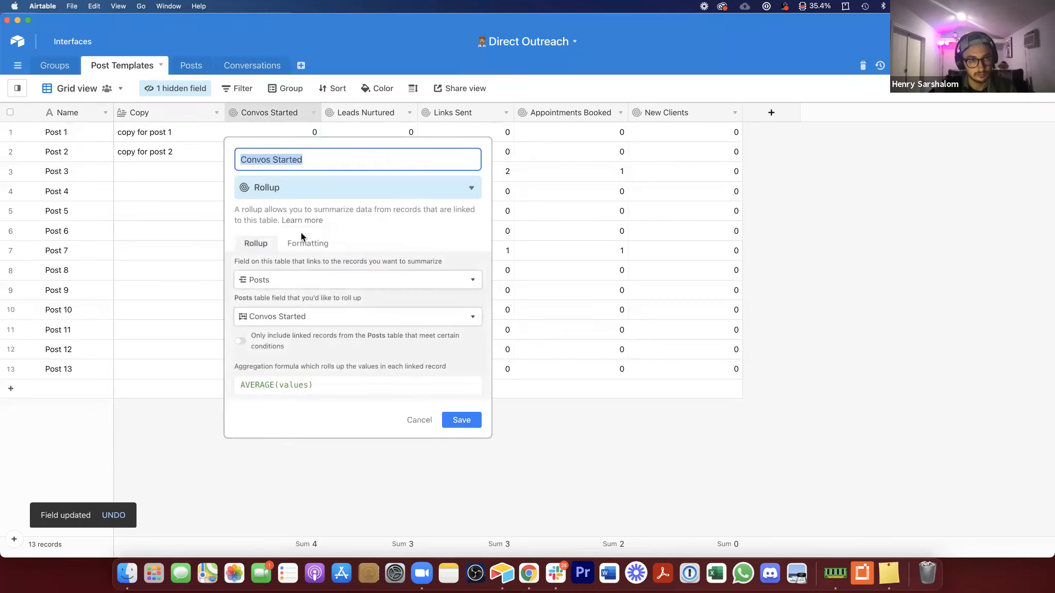
pyautogui.click(333, 384)
pyautogui.press('super+a')
pyautogui.write('sum')
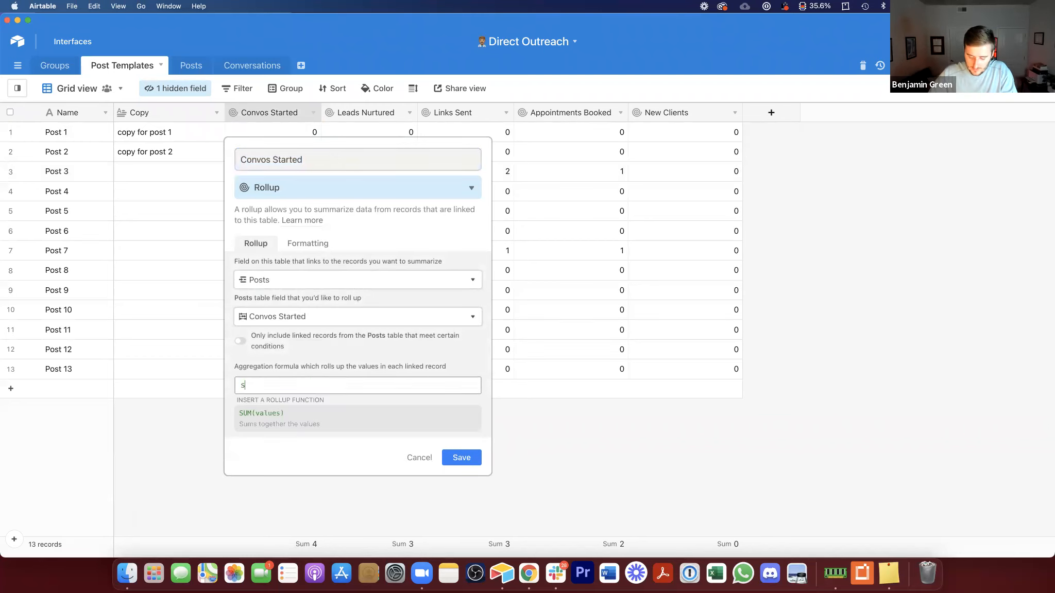
pyautogui.click(348, 420)
pyautogui.click(462, 457)
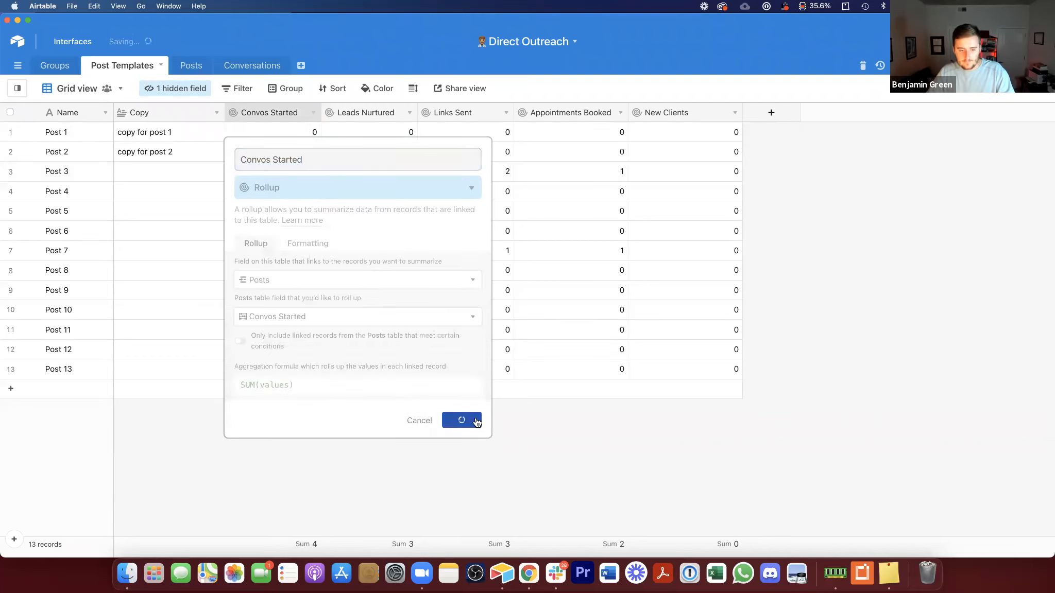
pyautogui.click(363, 216)
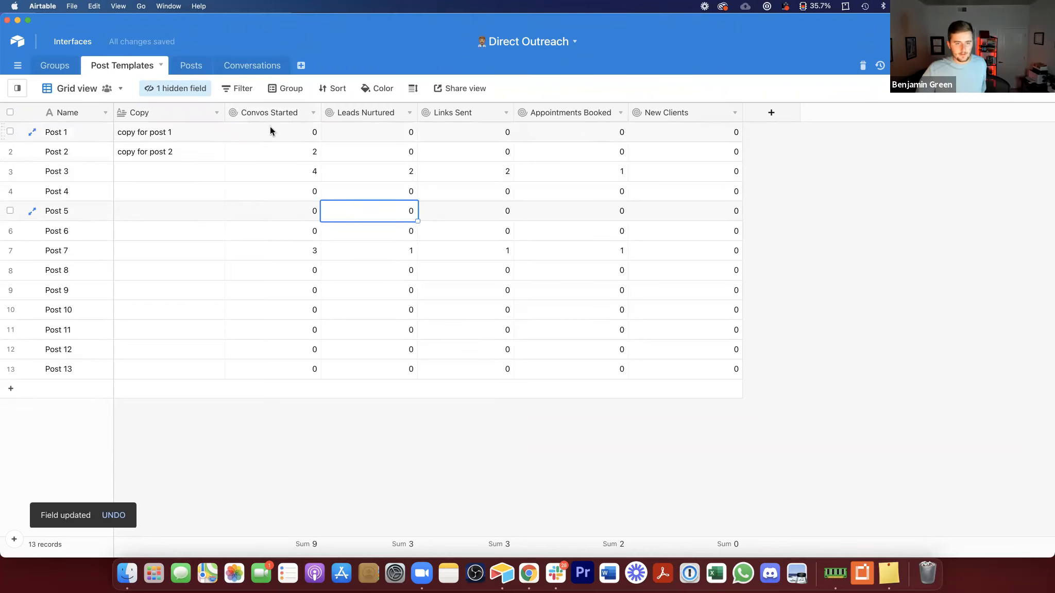
# Step: Hide the Posts field in the Groups grid view and narrow the Group URL column
pyautogui.click(207, 63)
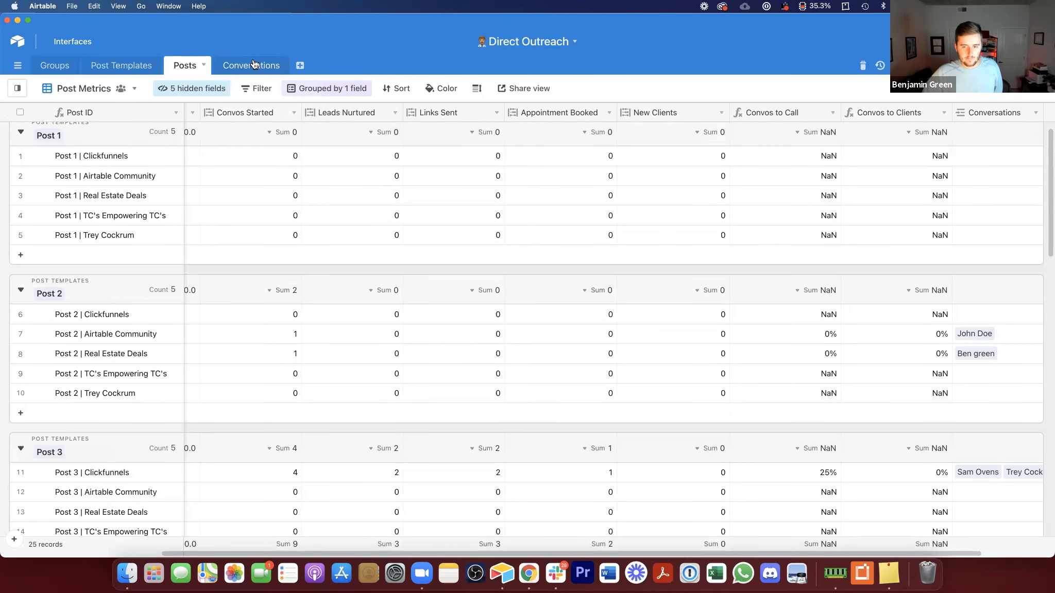
pyautogui.click(77, 67)
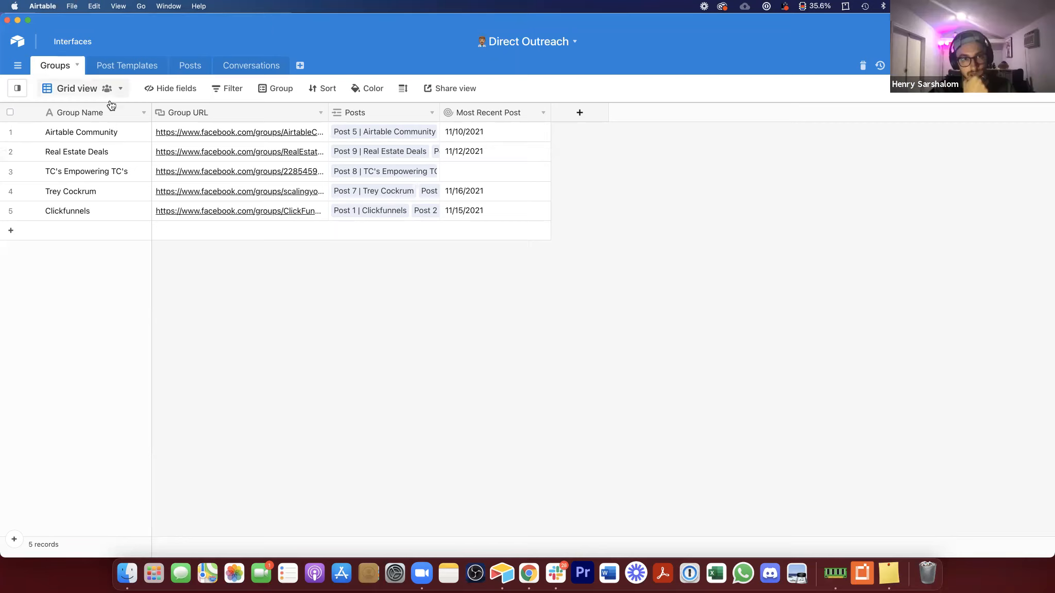
pyautogui.click(81, 91)
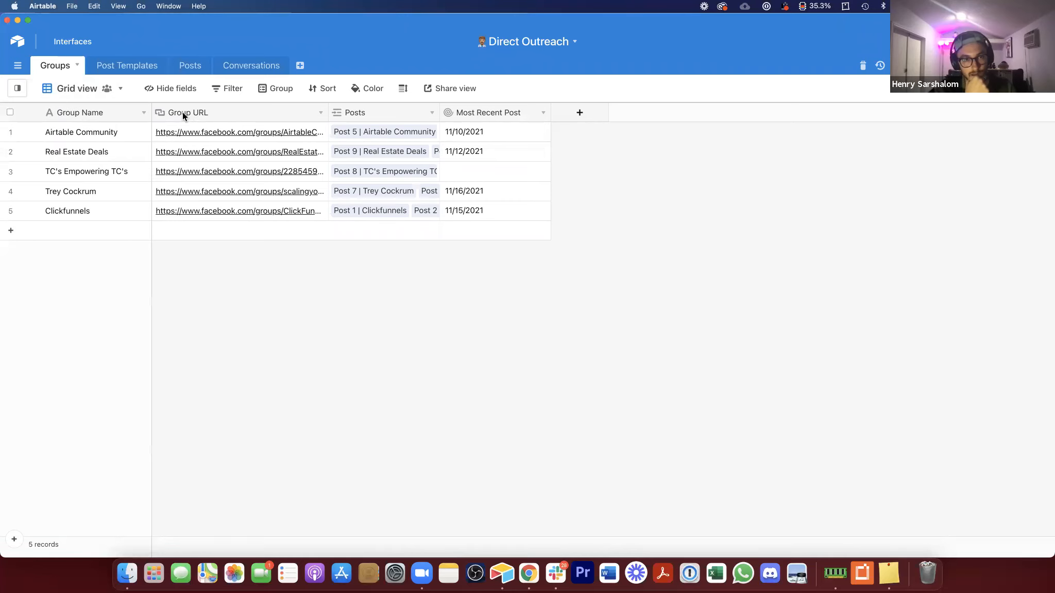
pyautogui.rightClick(371, 113)
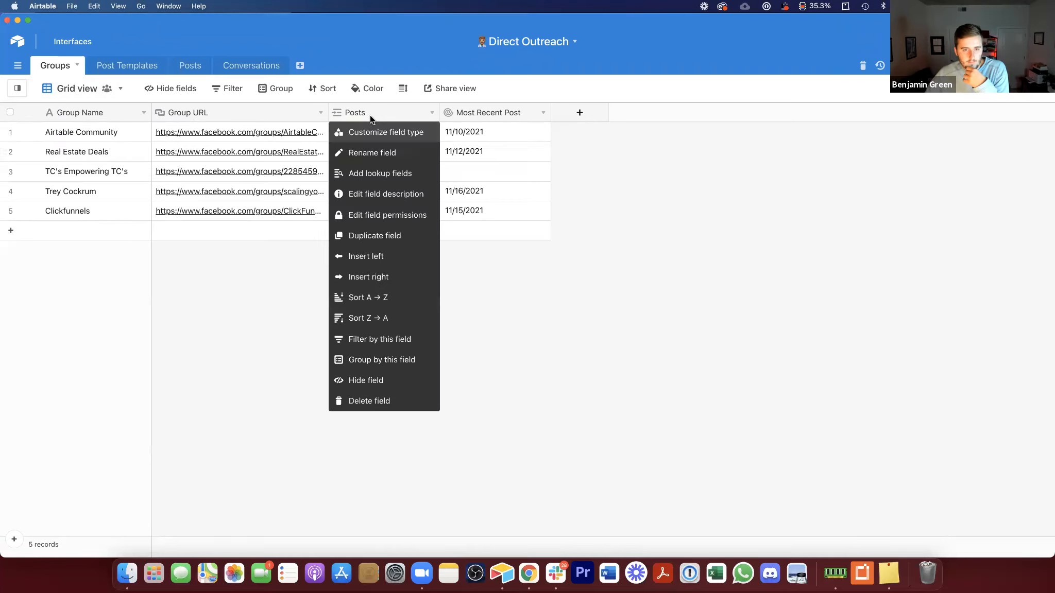
pyautogui.click(407, 380)
pyautogui.moveTo(326, 109); pyautogui.dragTo(264, 109)
# Step: Insert a button field left of Group URL labelled Open Group with the Solid green style
pyautogui.rightClick(207, 109)
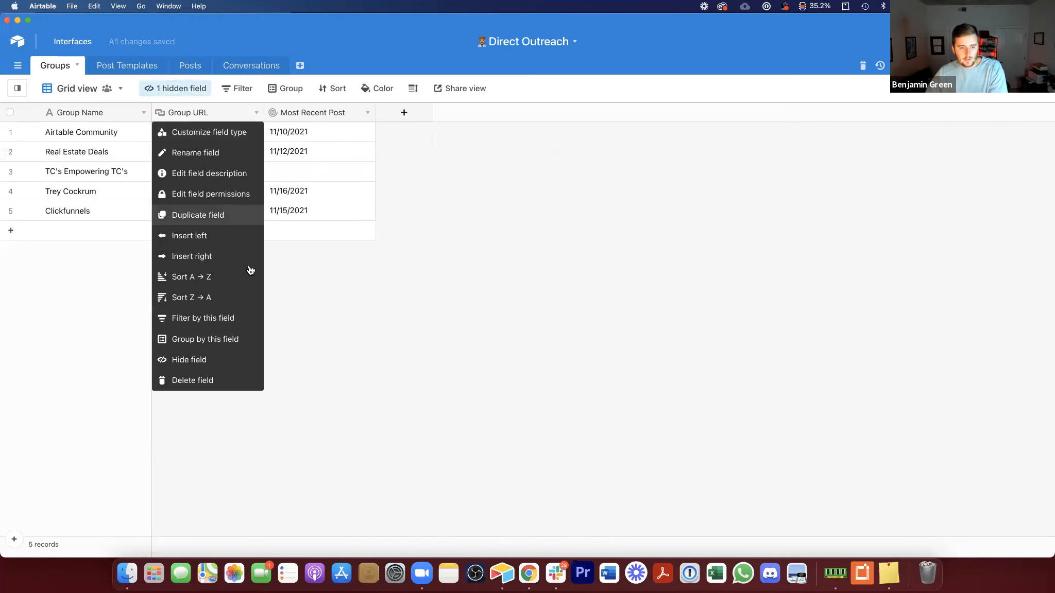
pyautogui.click(221, 235)
pyautogui.scroll(-10, 237, 454)
pyautogui.click(237, 466)
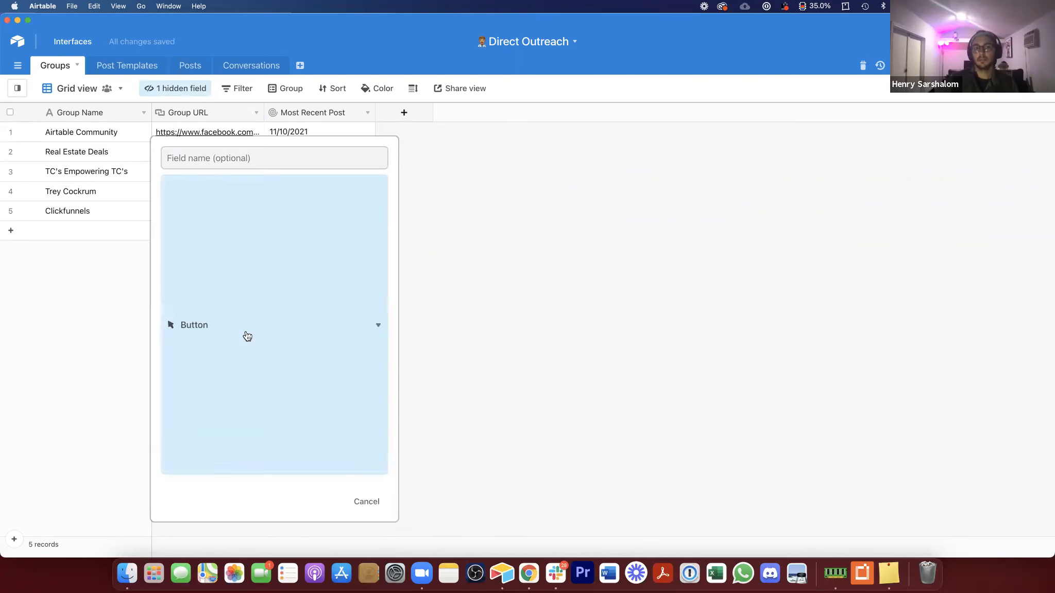
pyautogui.click(209, 254)
pyautogui.doubleClick(209, 254)
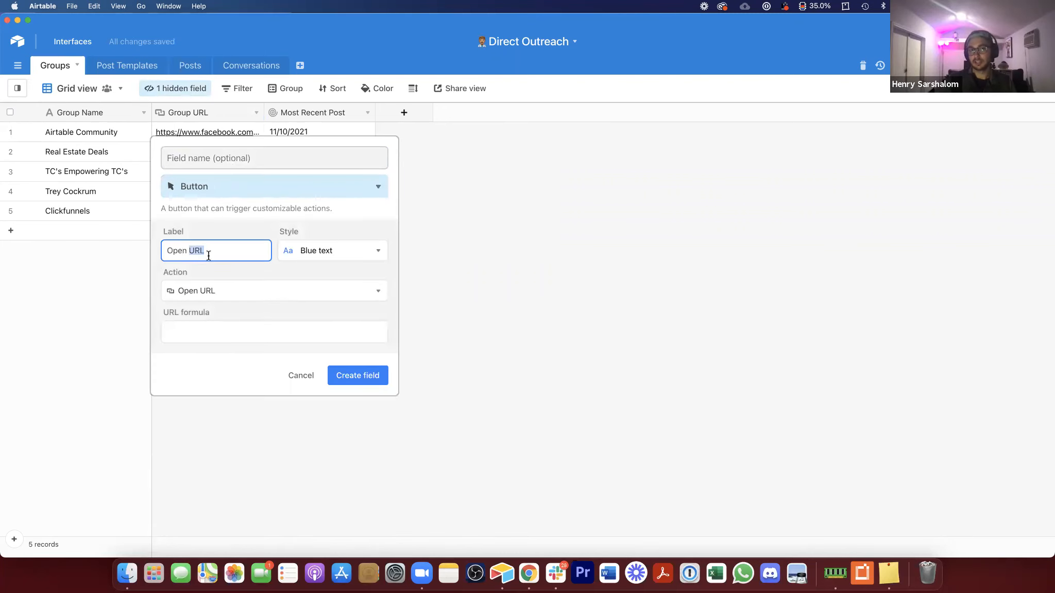
pyautogui.write('Group')
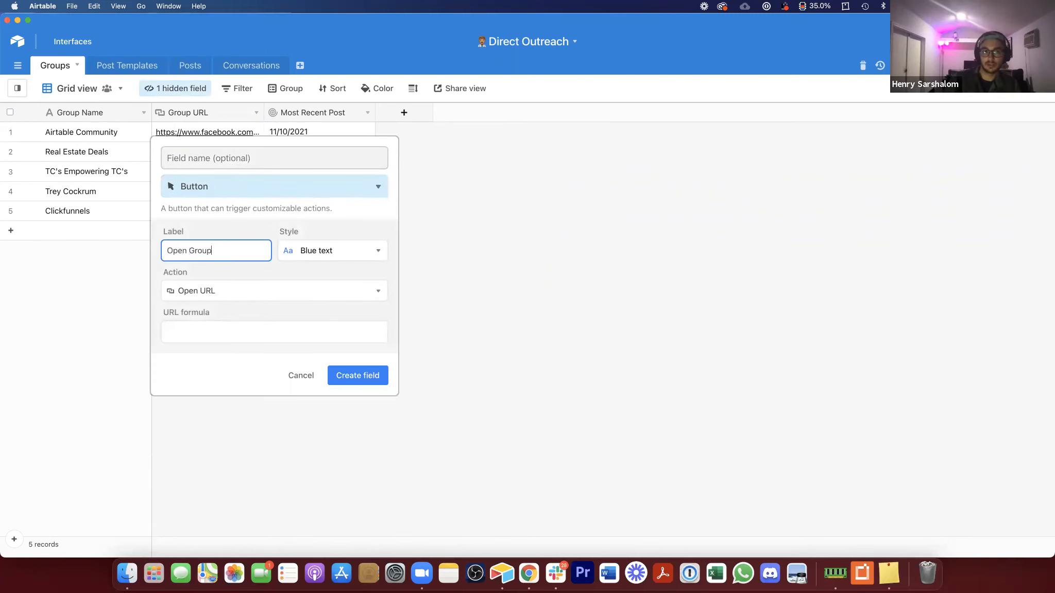
pyautogui.click(333, 251)
pyautogui.click(341, 325)
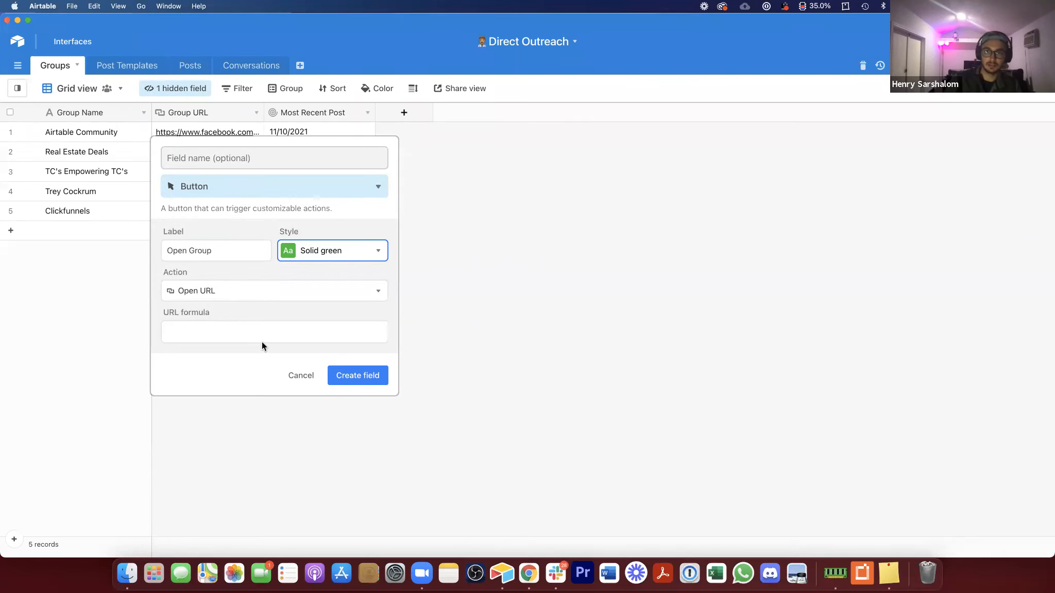
# Step: Set the button's URL formula to {Group URL} and create the field
pyautogui.click(256, 329)
pyautogui.write('gro')
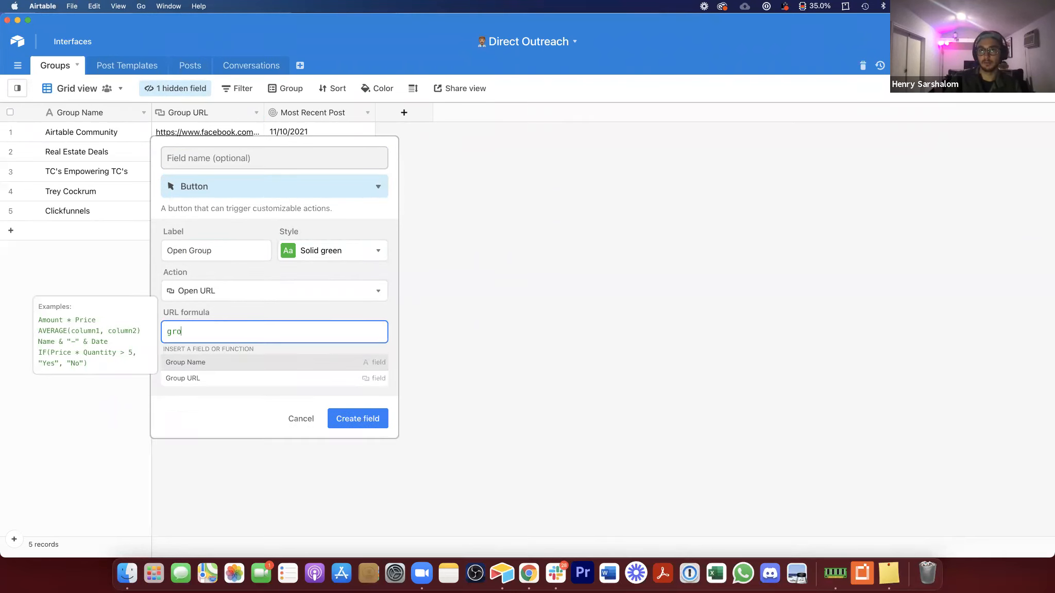
pyautogui.write('up URL}')
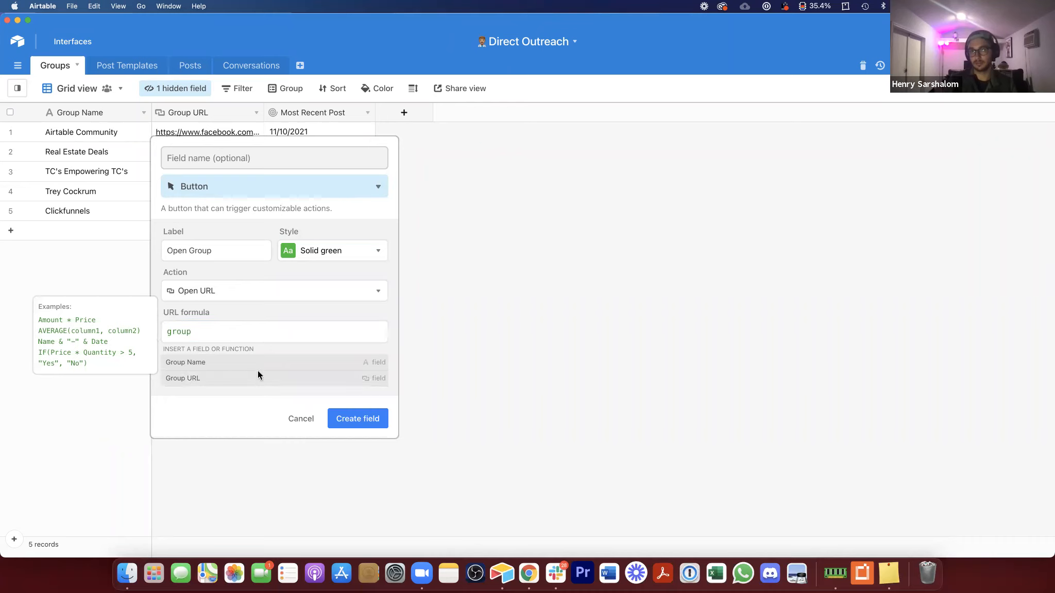
pyautogui.click(258, 379)
pyautogui.click(245, 164)
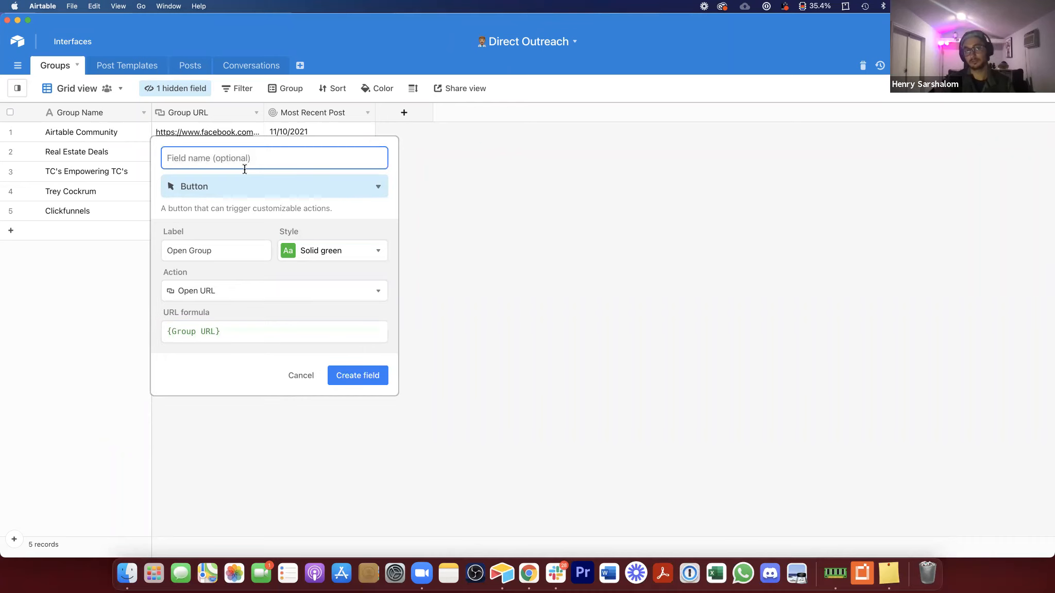
pyautogui.click(390, 375)
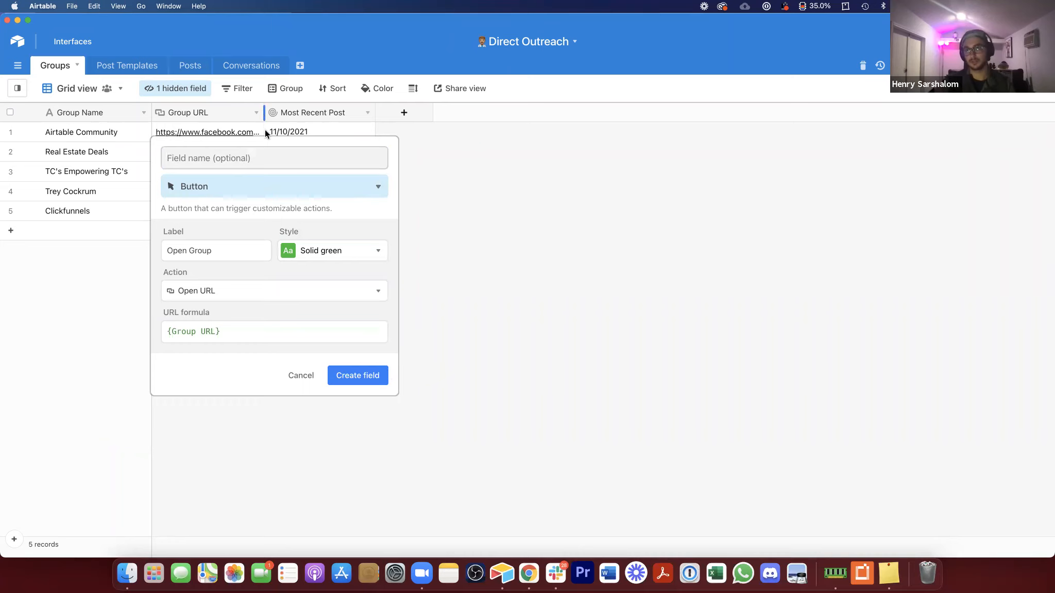
pyautogui.click(369, 375)
# Step: Narrow the Open Group column and hide the Group URL field
pyautogui.moveTo(269, 114); pyautogui.dragTo(235, 121)
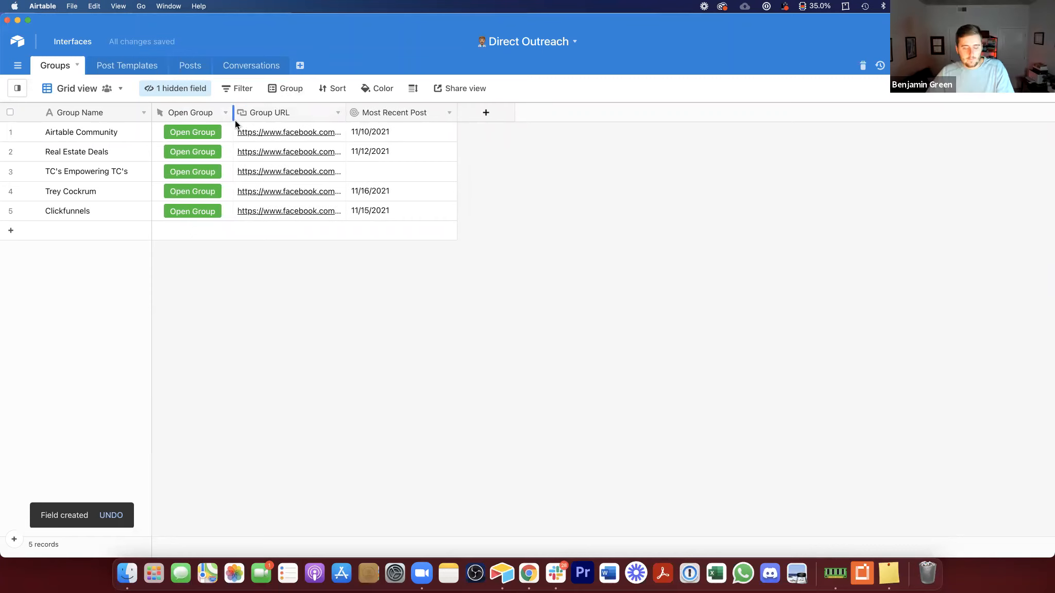
pyautogui.rightClick(256, 113)
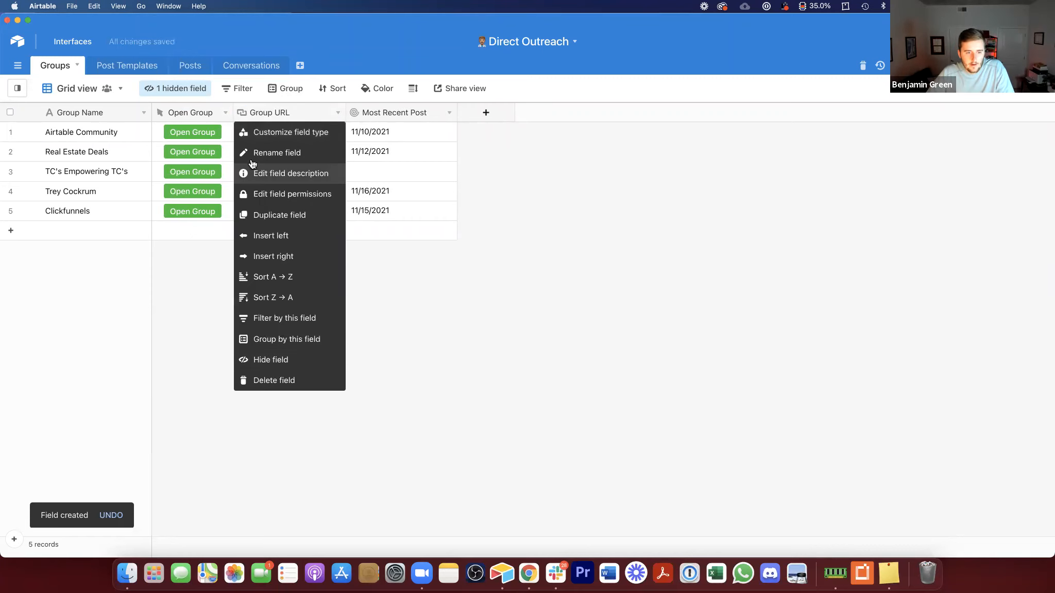
pyautogui.click(126, 135)
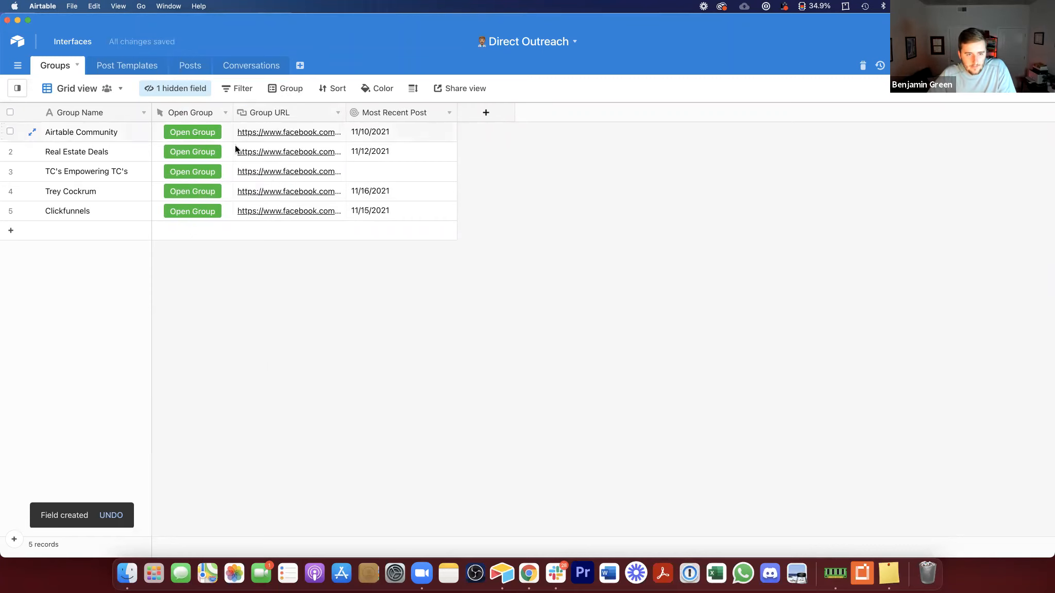
pyautogui.rightClick(298, 113)
pyautogui.click(312, 358)
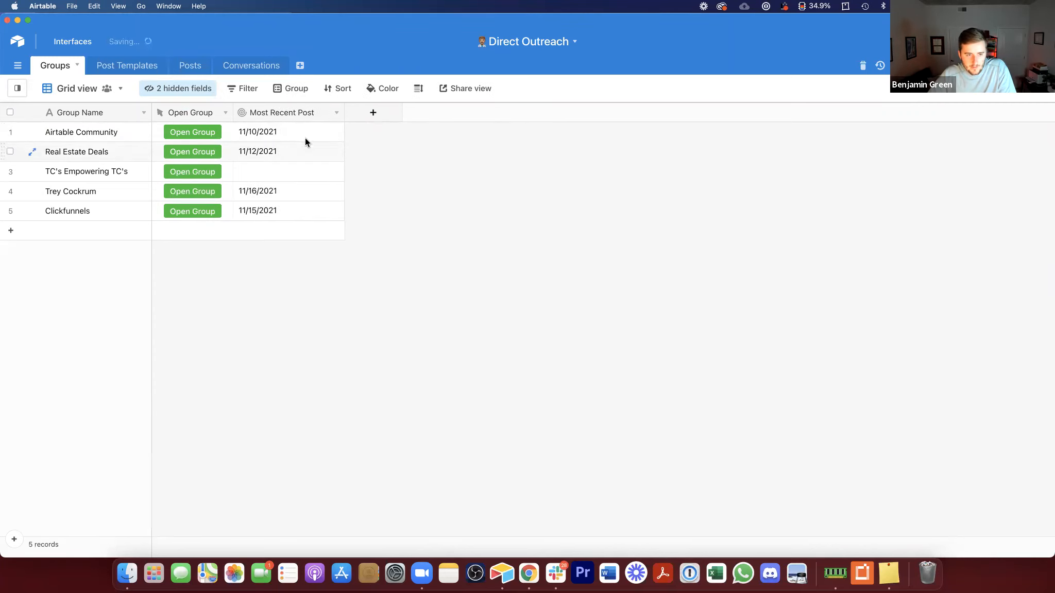
# Step: Add a rollup field named Total Likes that summarizes the linked Posts records
pyautogui.click(371, 113)
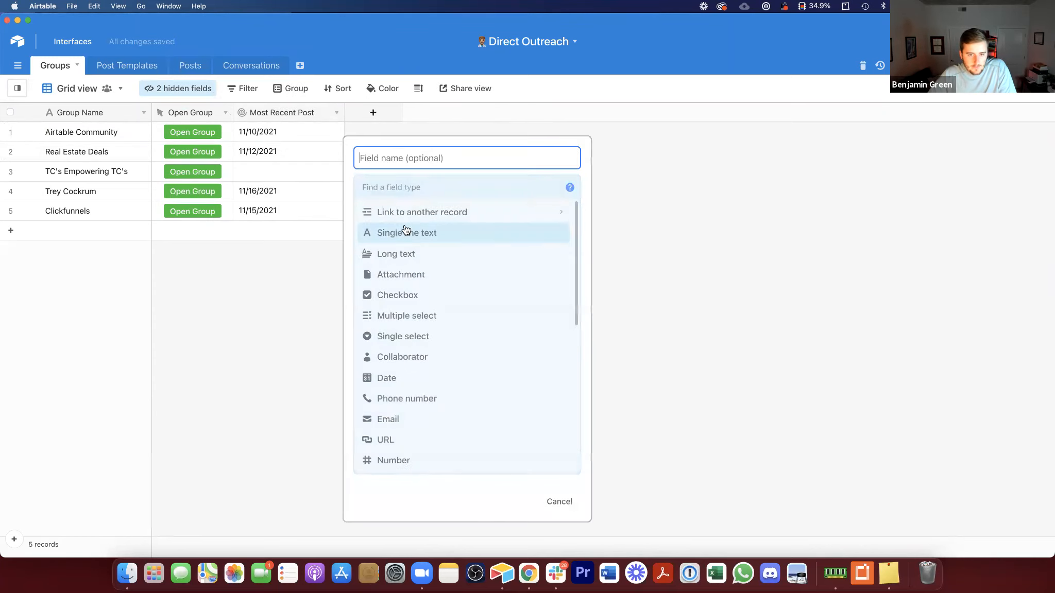
pyautogui.write('T')
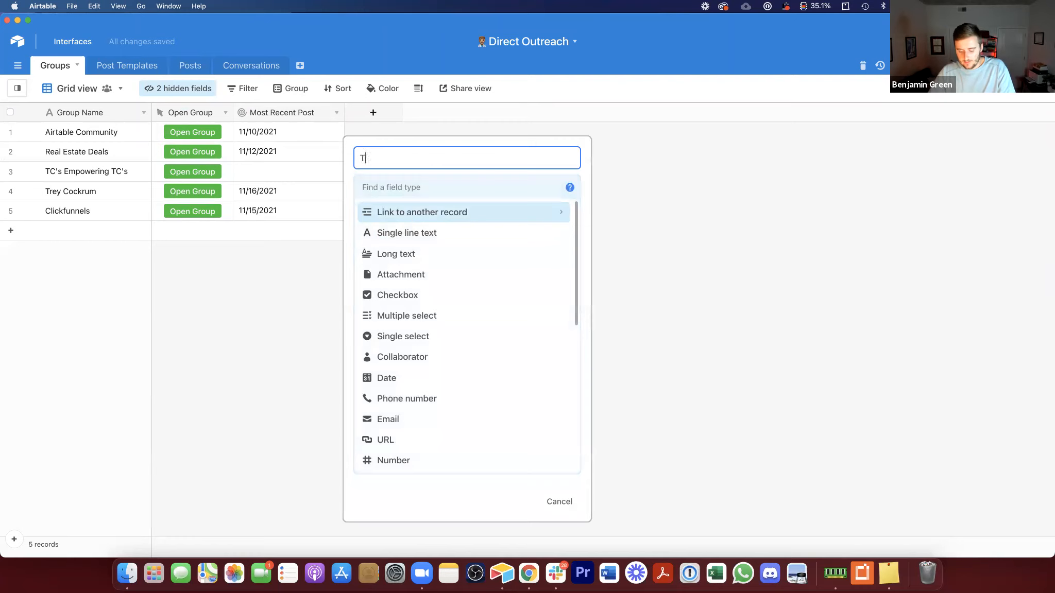
pyautogui.write('otal Likes')
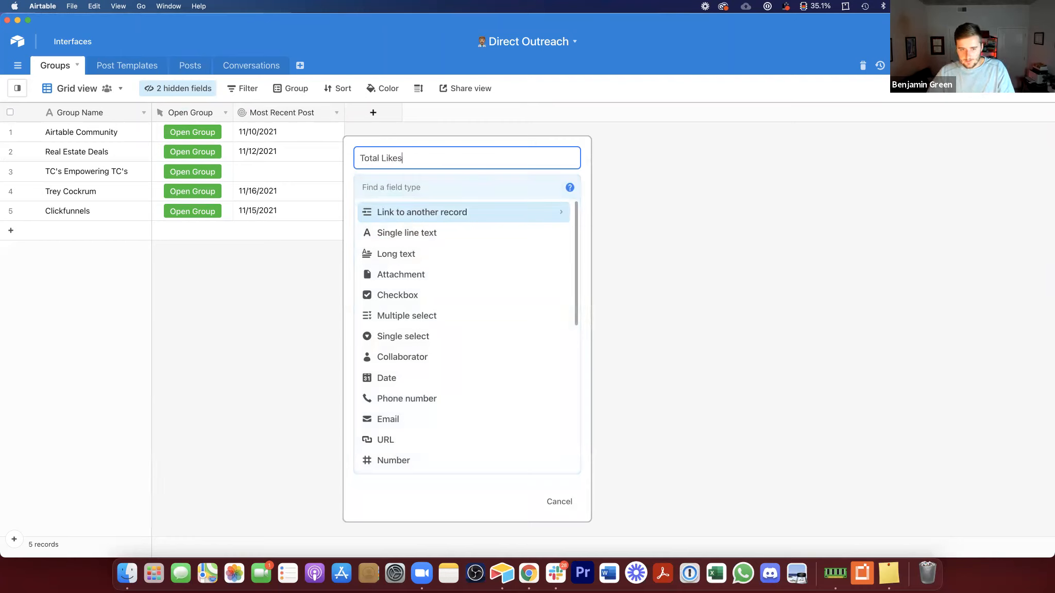
pyautogui.click(413, 183)
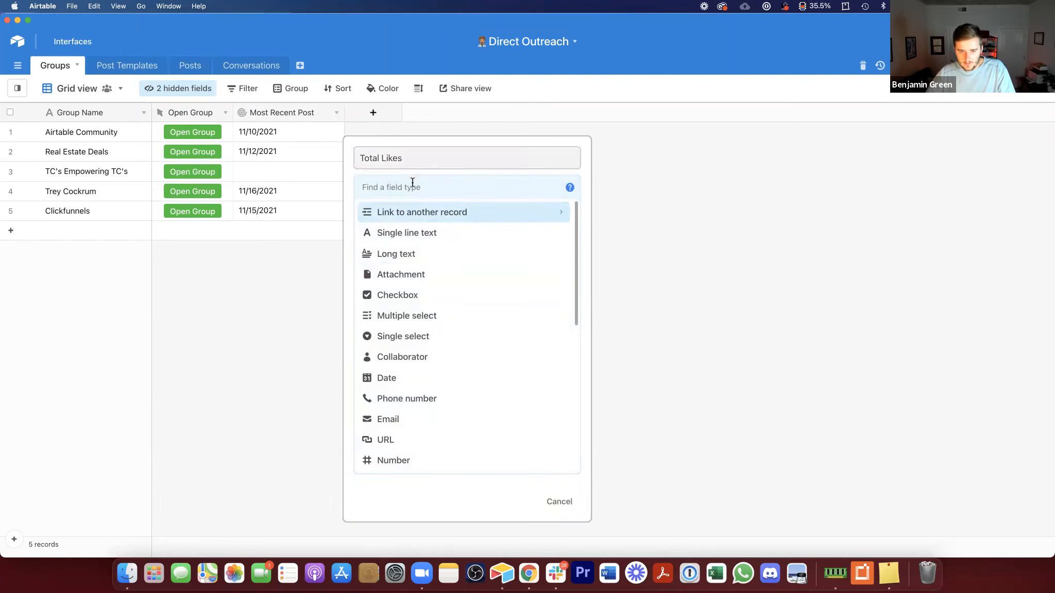
pyautogui.write('roll')
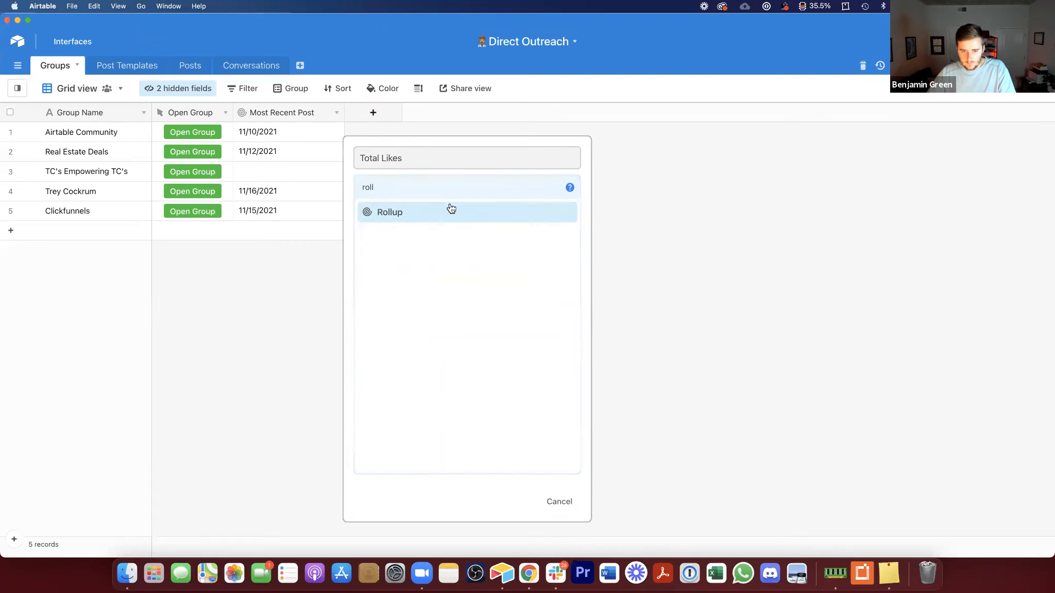
pyautogui.click(450, 210)
pyautogui.click(420, 312)
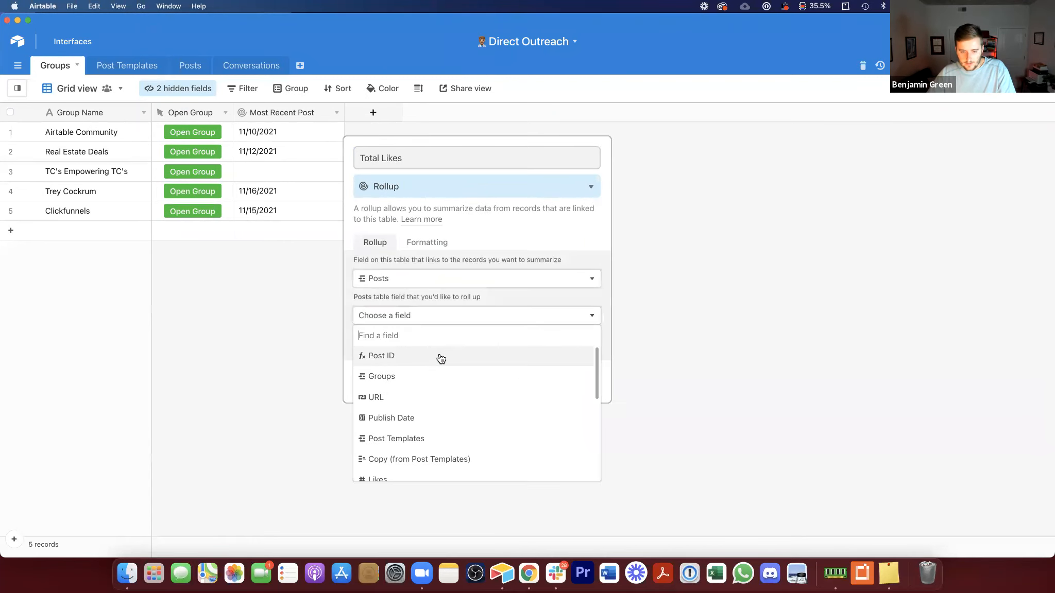
# Step: Roll up the Posts' Likes field with the SUM(values) aggregation and create the Total Likes field
pyautogui.write('lik')
pyautogui.click(426, 357)
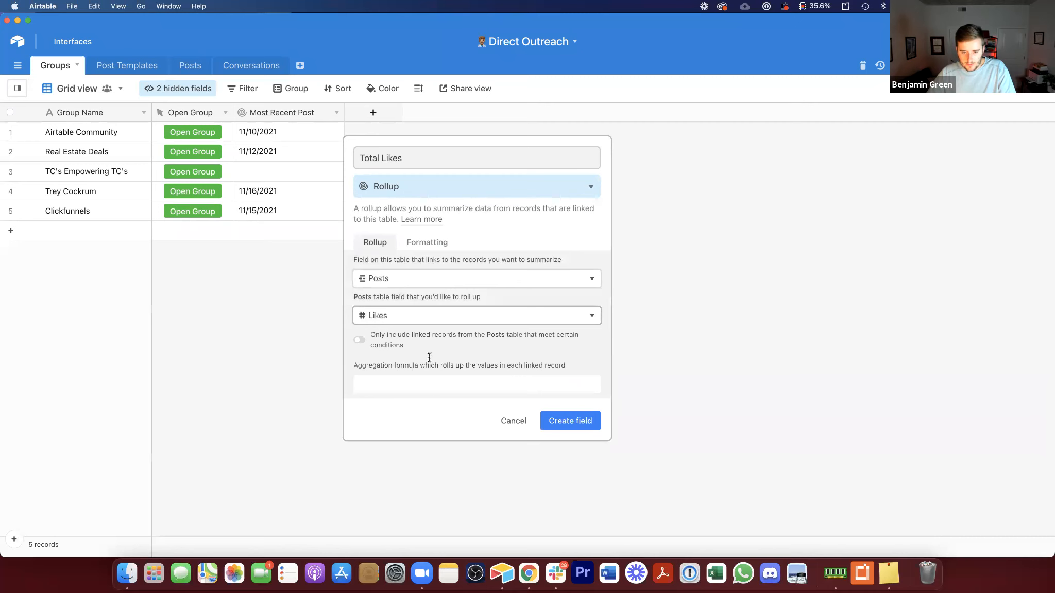
pyautogui.click(431, 379)
pyautogui.write('sum')
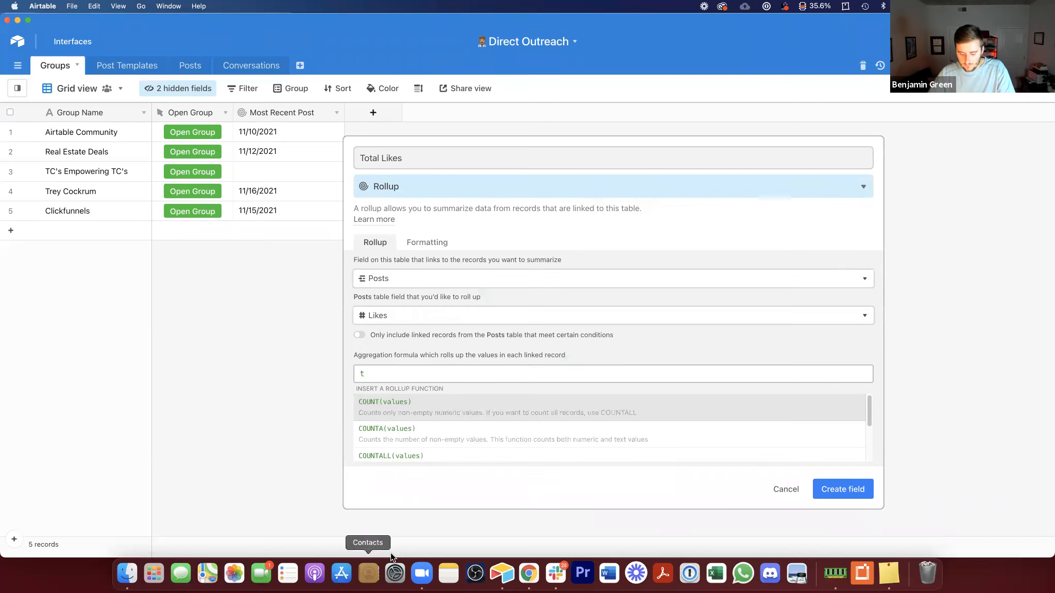
pyautogui.click(492, 418)
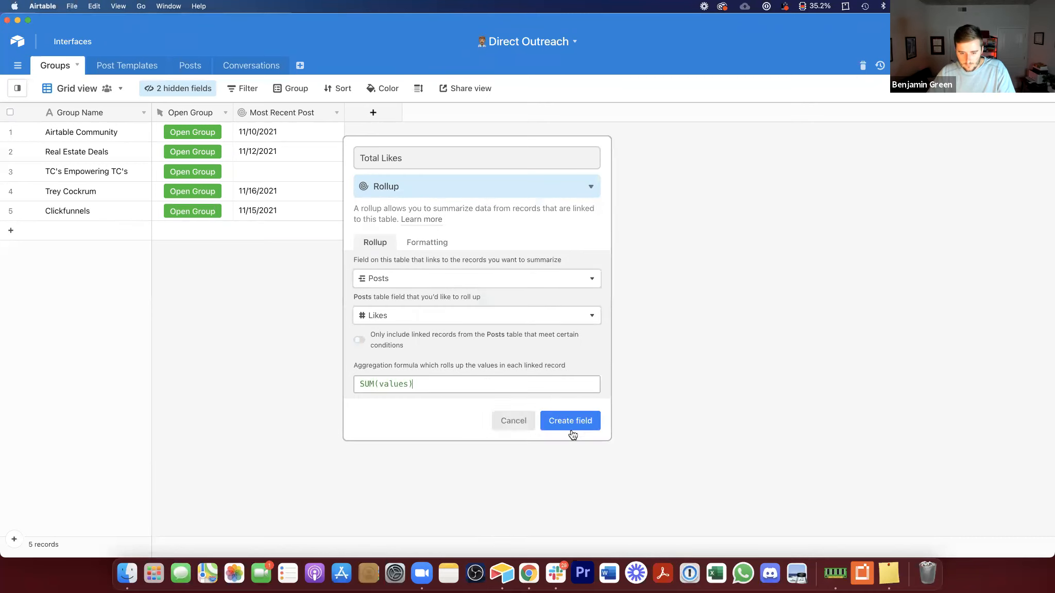
pyautogui.click(568, 428)
# Step: Narrow the Total Likes column, duplicate the field, and name the copy Avg Likes
pyautogui.moveTo(455, 112); pyautogui.dragTo(420, 112)
pyautogui.rightClick(399, 114)
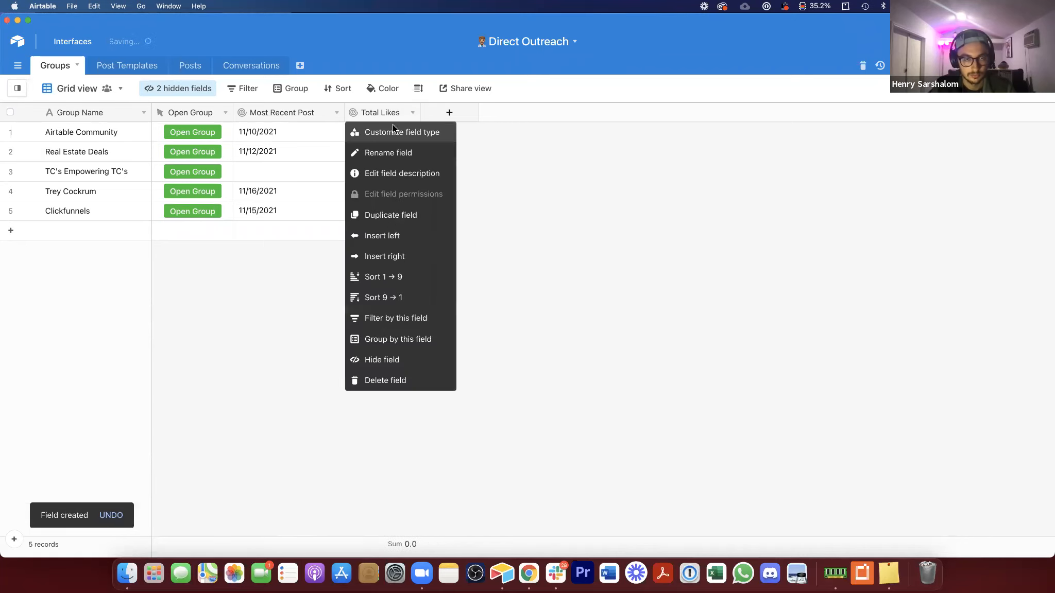
pyautogui.click(402, 215)
pyautogui.doubleClick(449, 111)
pyautogui.write('A')
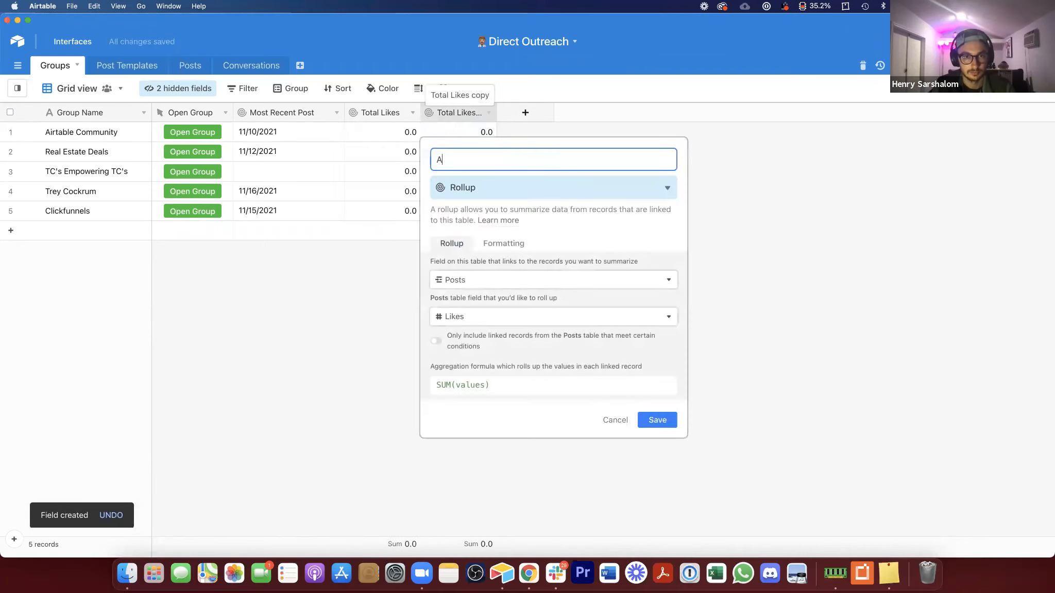
pyautogui.write('vg Likes')
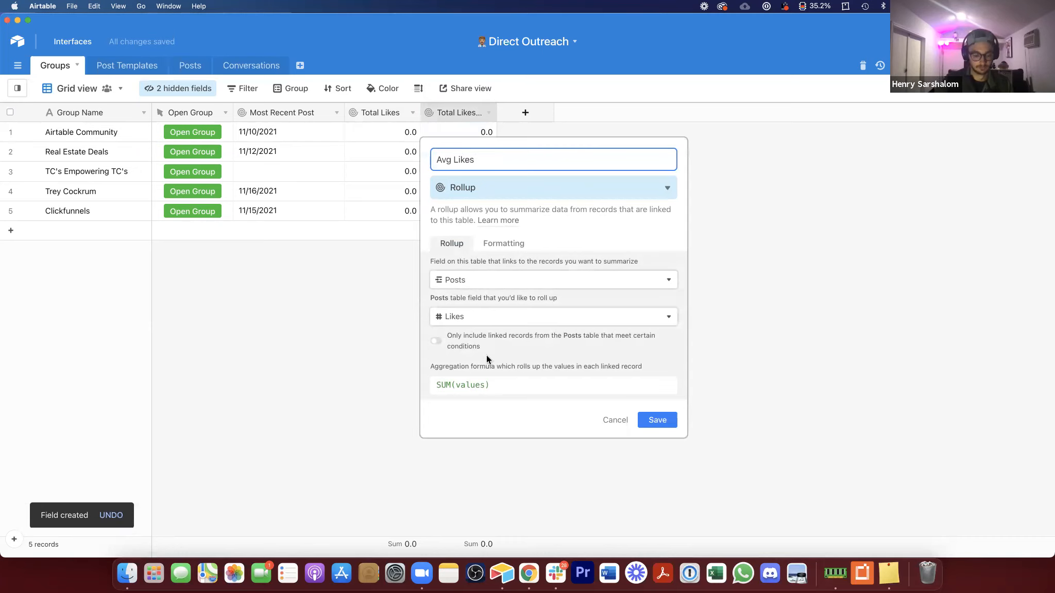
# Step: Set the Avg Likes aggregation formula to AVERAGE(values) and save the field
pyautogui.click(502, 381)
pyautogui.write('ave')
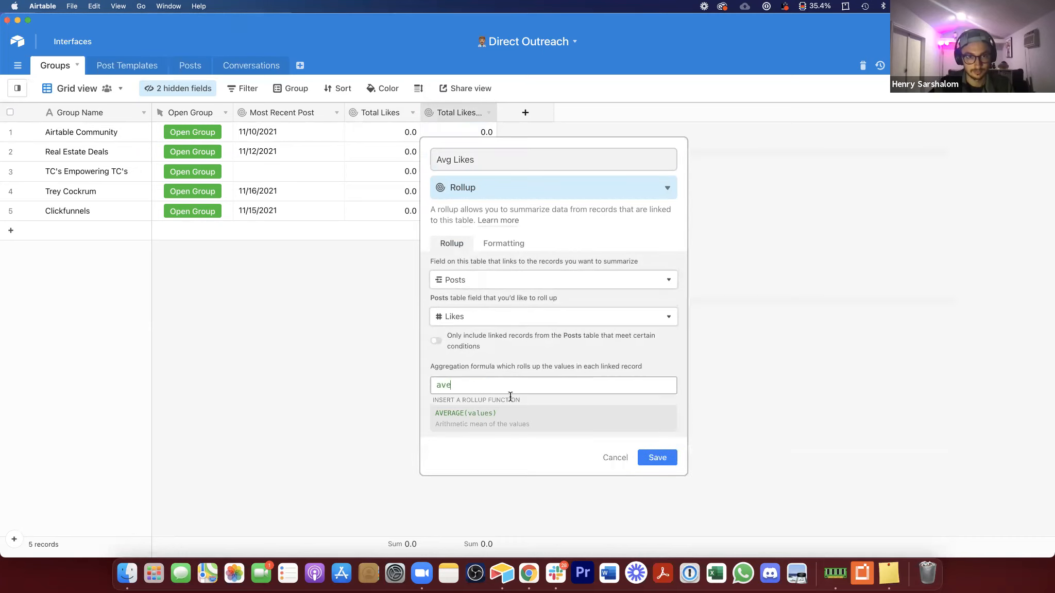
pyautogui.click(508, 413)
pyautogui.click(653, 423)
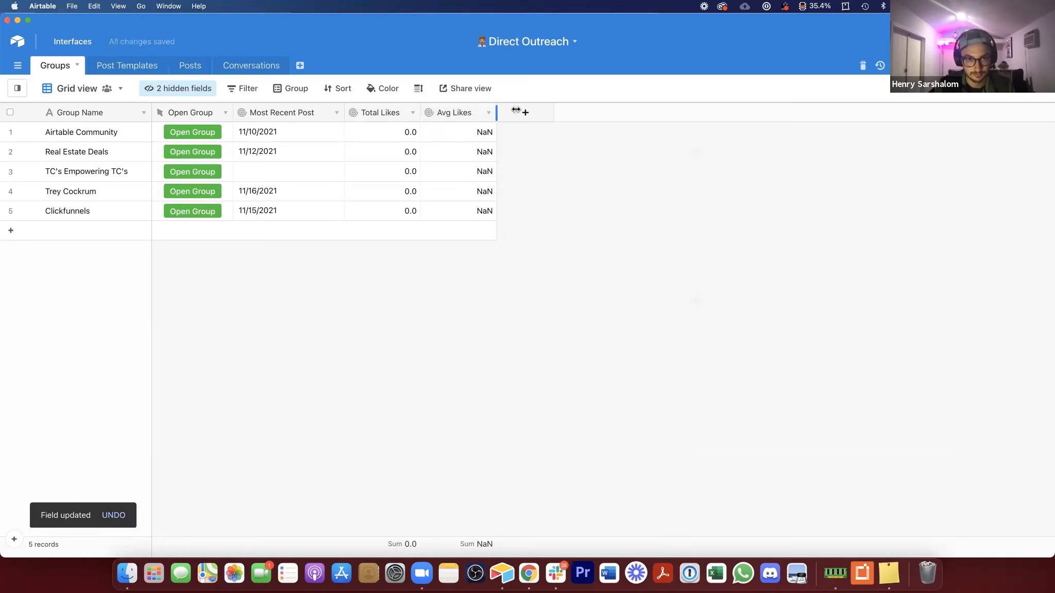
# Step: Duplicate the Total Likes field and move the copy to the end of the fields
pyautogui.rightClick(369, 108)
pyautogui.click(423, 216)
pyautogui.moveTo(461, 111); pyautogui.dragTo(554, 112)
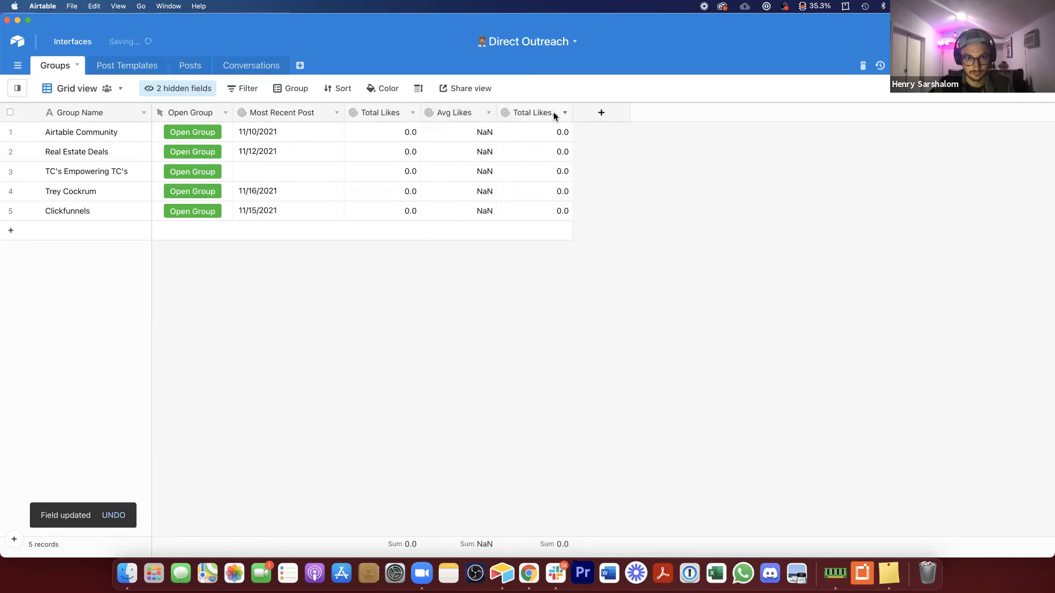
# Step: Change the copied rollup to summarize Posts' Comments with SUM(values) and rename it Total Comments
pyautogui.doubleClick(544, 112)
pyautogui.click(579, 385)
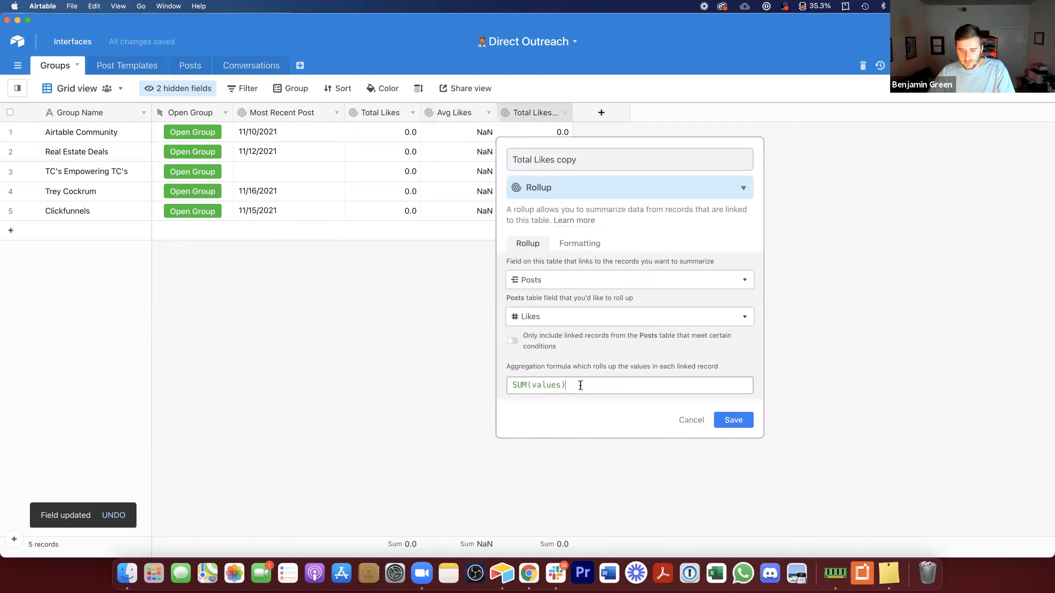
pyautogui.press('super+a')
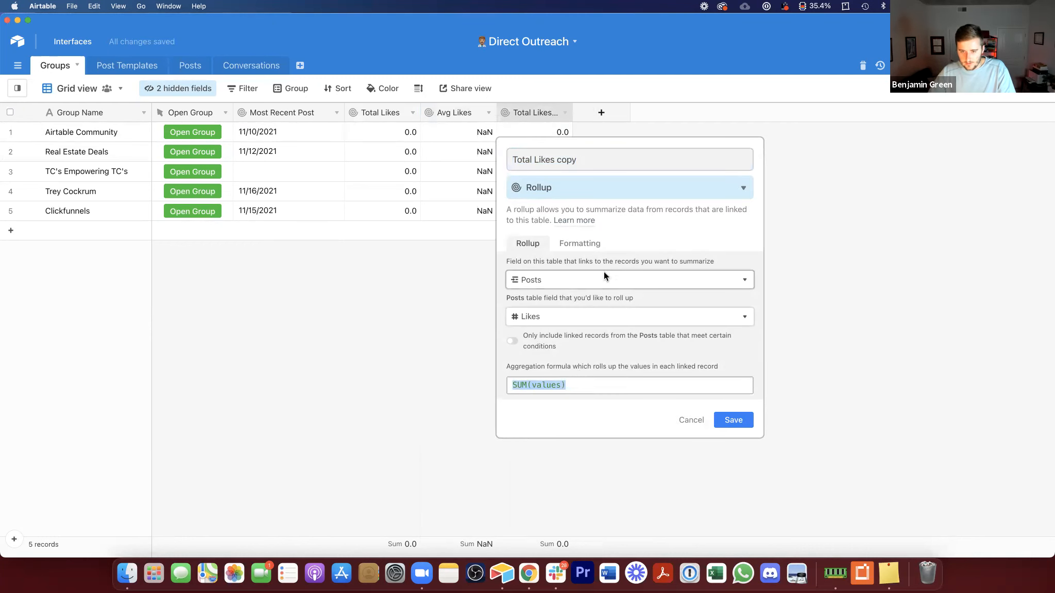
pyautogui.click(602, 316)
pyautogui.scroll(-3, 589, 392)
pyautogui.click(589, 359)
pyautogui.click(580, 385)
pyautogui.press('super+a')
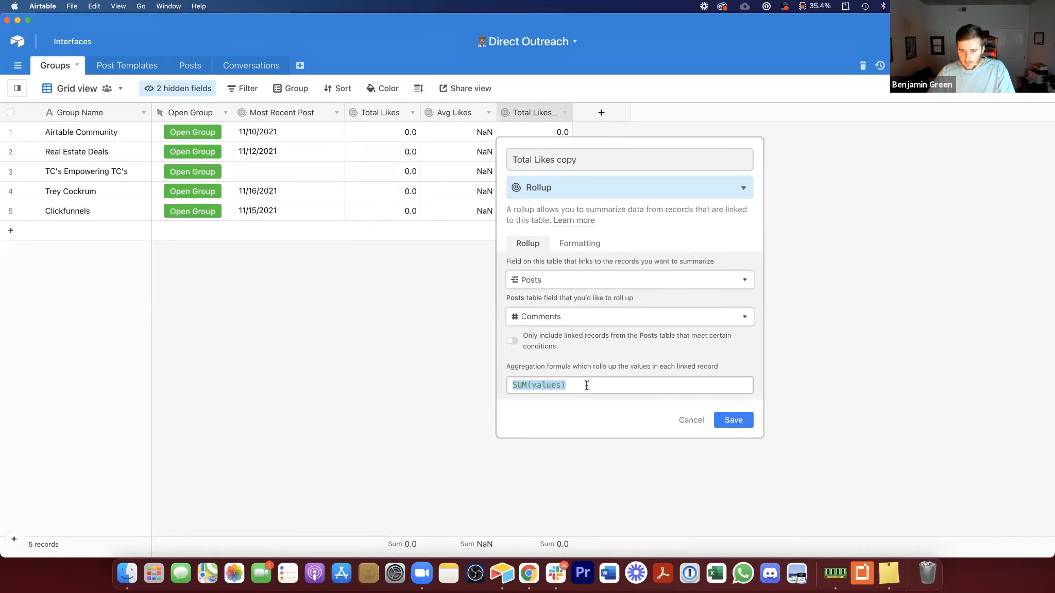
pyautogui.moveTo(535, 158); pyautogui.dragTo(600, 158)
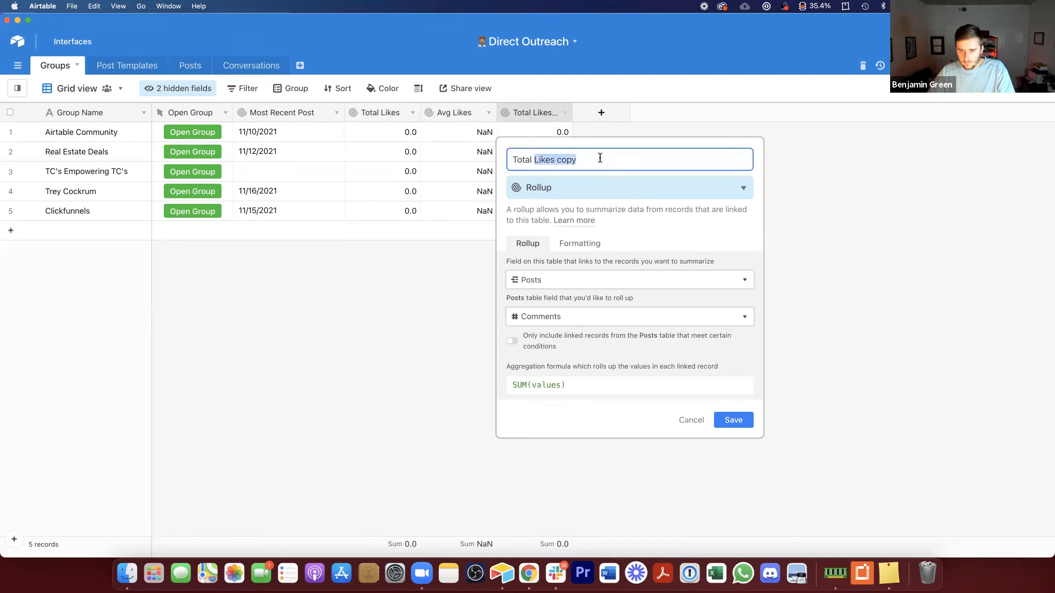
pyautogui.write('Comments')
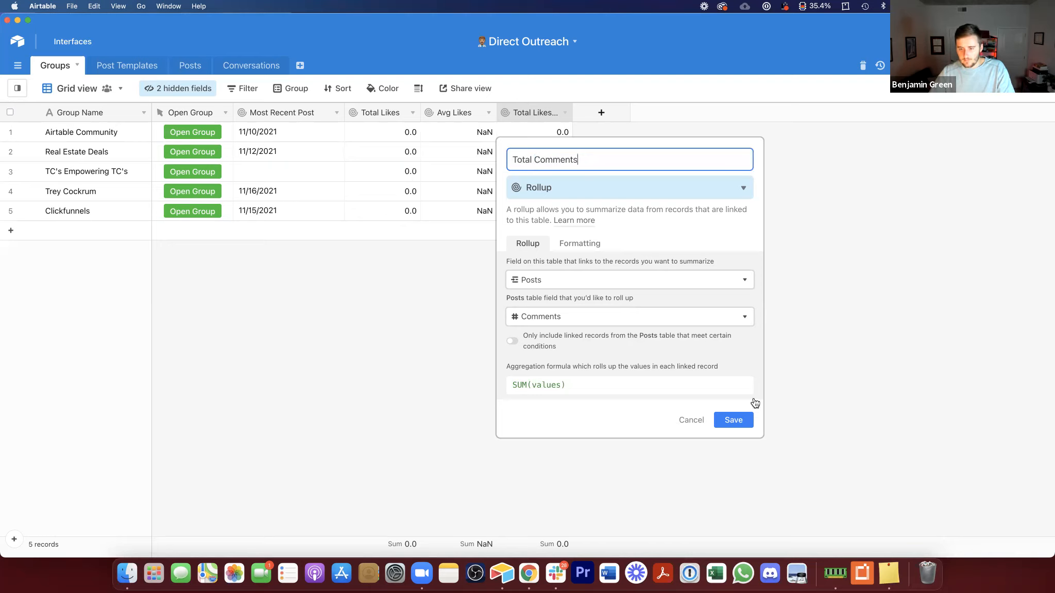
pyautogui.click(735, 421)
# Step: Widen the Total Comments column, duplicate the field, and name the copy Avg Comments
pyautogui.moveTo(572, 112); pyautogui.dragTo(583, 112)
pyautogui.rightClick(558, 115)
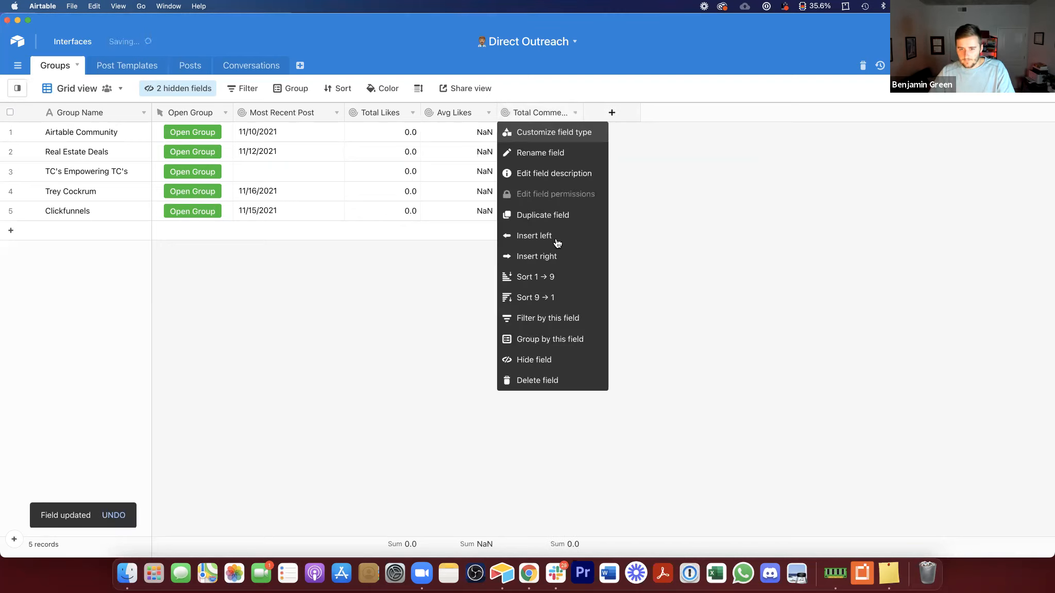
pyautogui.click(546, 215)
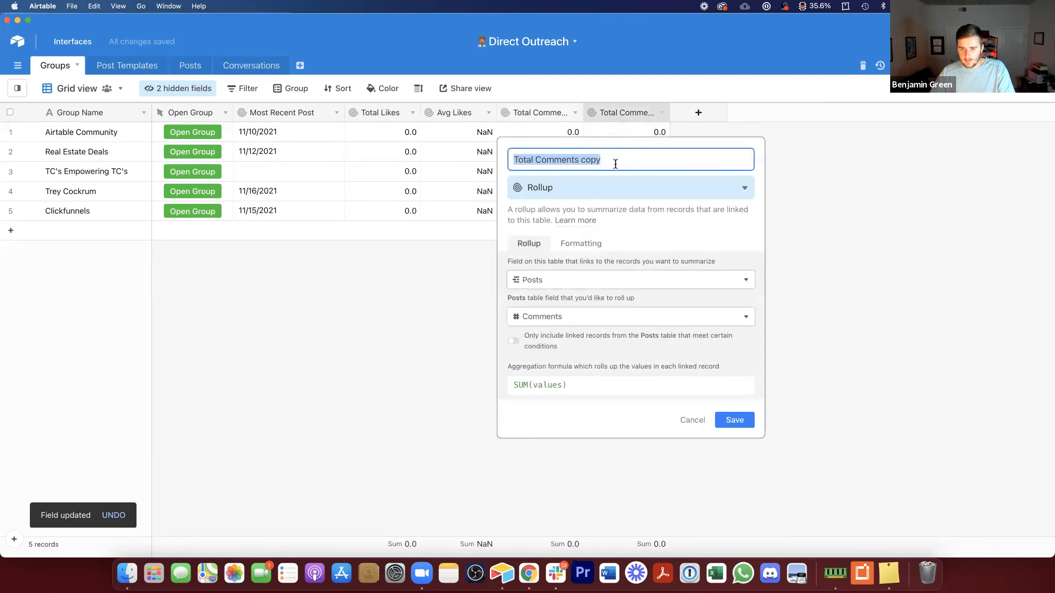
pyautogui.write('Total Li')
pyautogui.press('super+a')
pyautogui.write('Avg Comments')
# Step: Set the Avg Comments aggregation formula to AVERAGE(values)
pyautogui.click(628, 380)
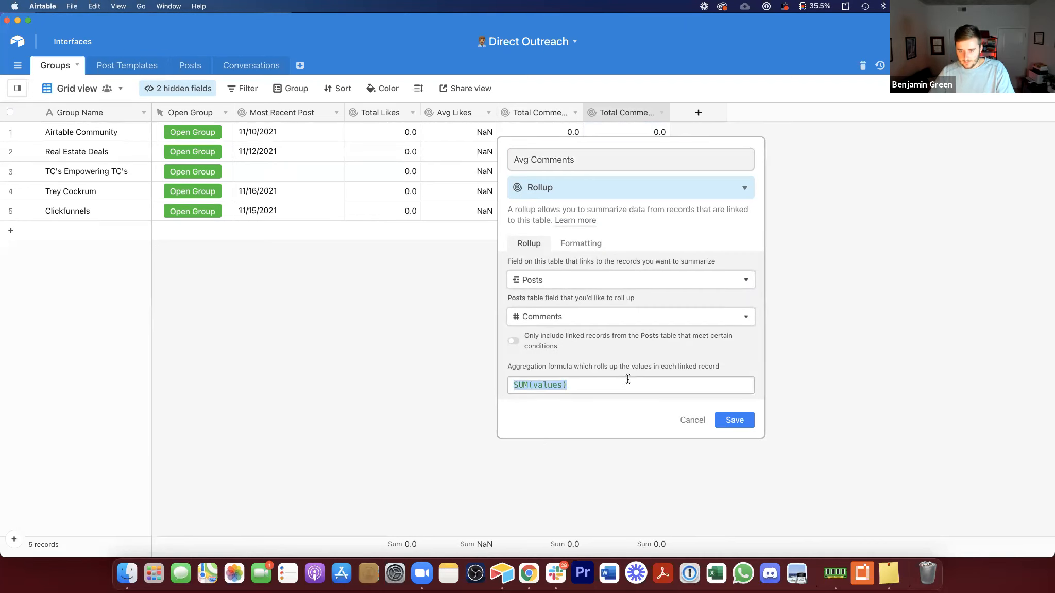
pyautogui.write('ave')
pyautogui.click(639, 421)
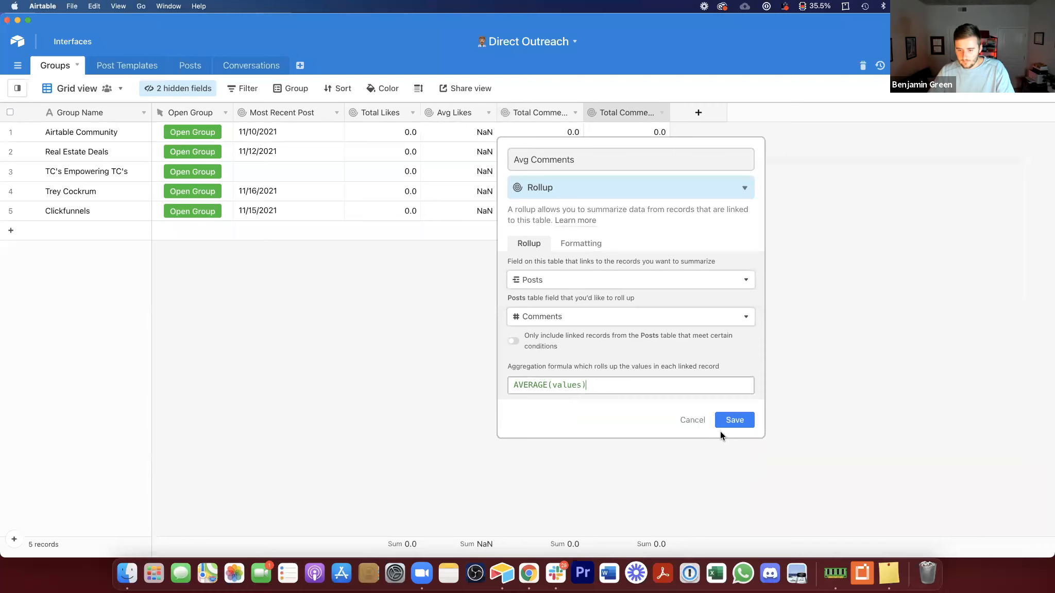
pyautogui.click(621, 343)
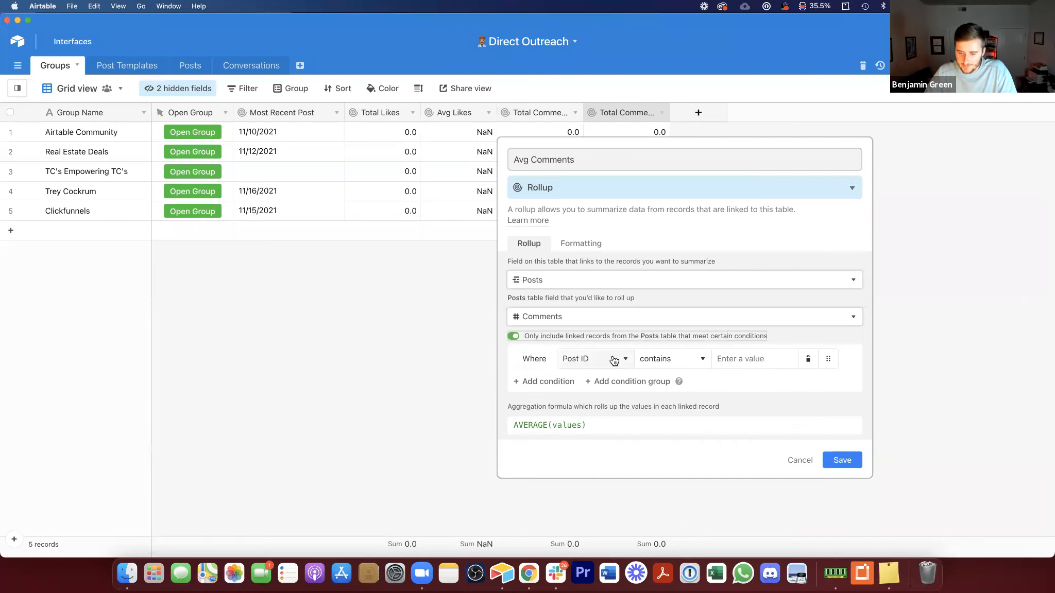
pyautogui.click(617, 360)
pyautogui.click(594, 461)
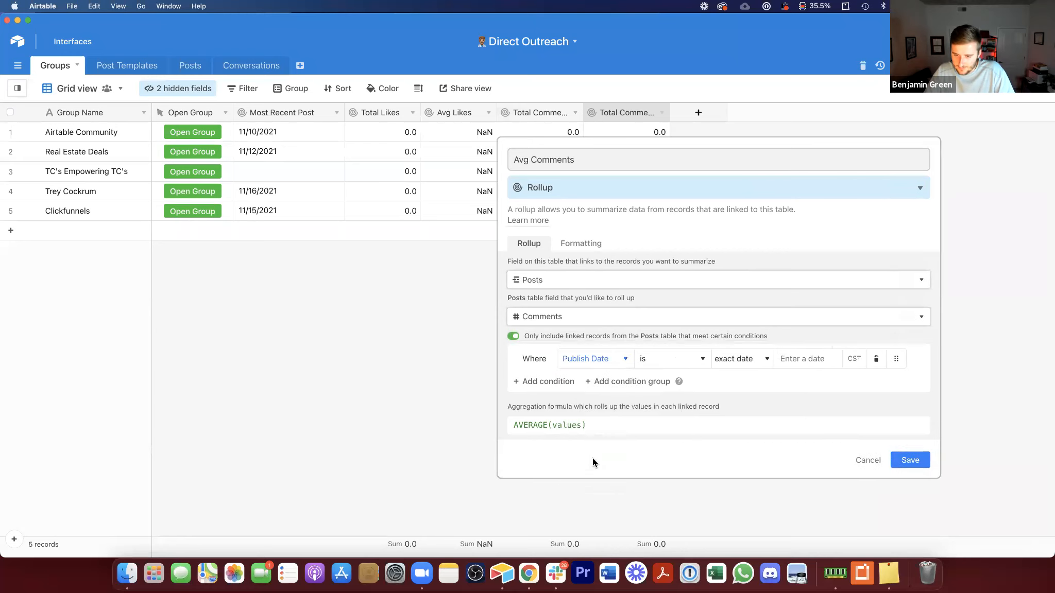
pyautogui.click(676, 361)
pyautogui.click(676, 439)
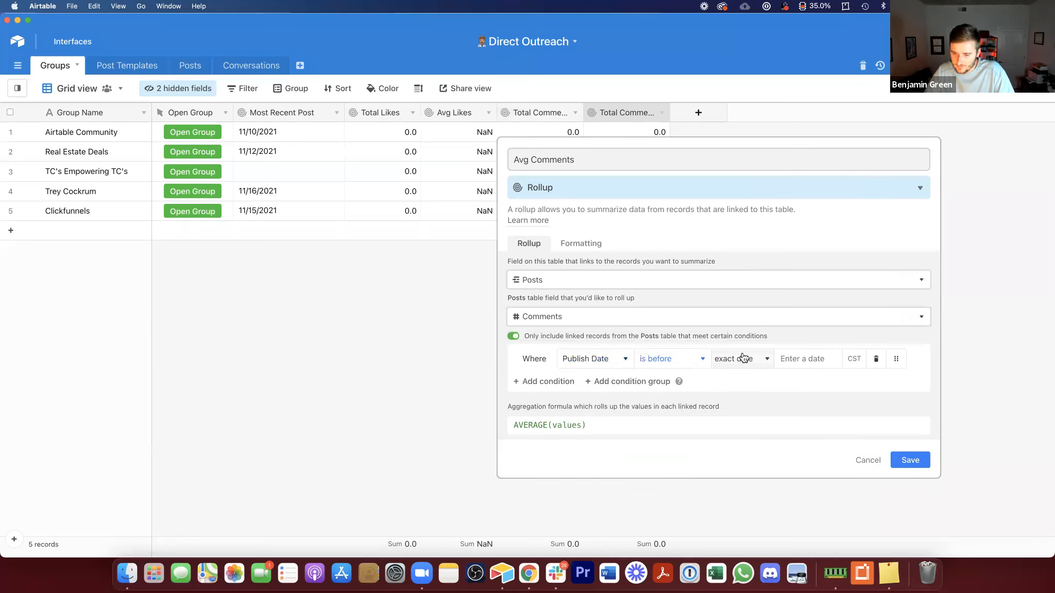
pyautogui.click(741, 359)
pyautogui.scroll(3, 762, 422)
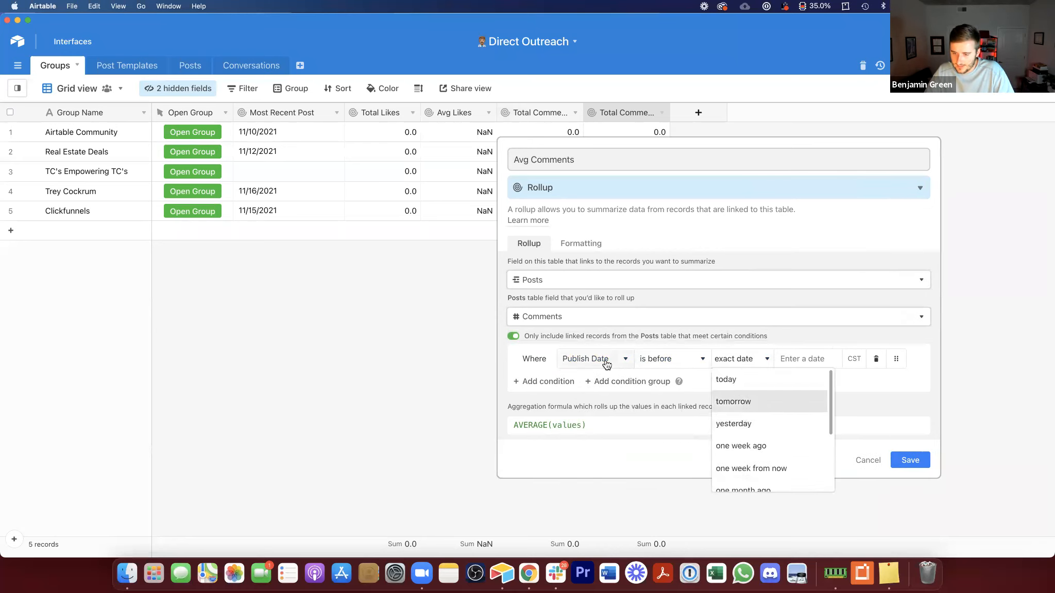
pyautogui.click(880, 356)
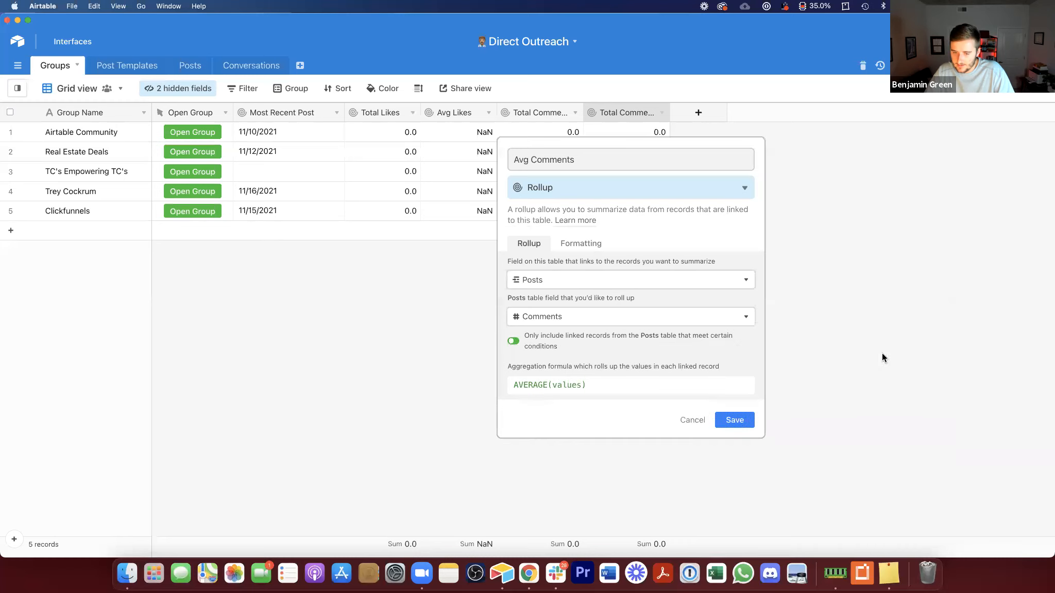
# Step: Limit Avg Comments to linked Posts where Comments is not empty and save the field
pyautogui.click(545, 340)
pyautogui.click(613, 359)
pyautogui.scroll(-5, 637, 433)
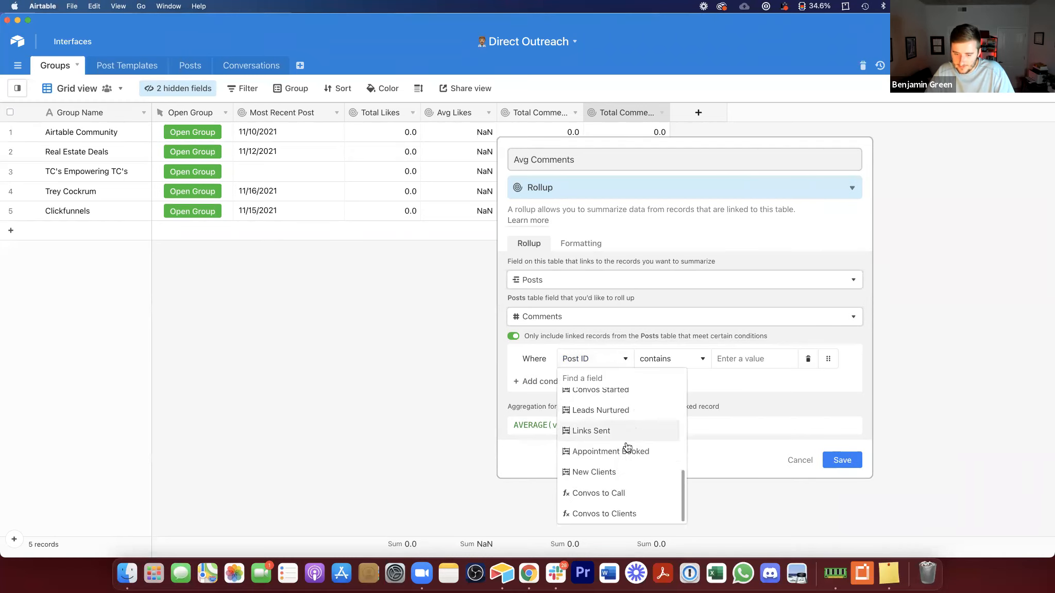
pyautogui.scroll(2, 640, 479)
pyautogui.click(626, 410)
pyautogui.click(678, 359)
pyautogui.scroll(-1, 669, 513)
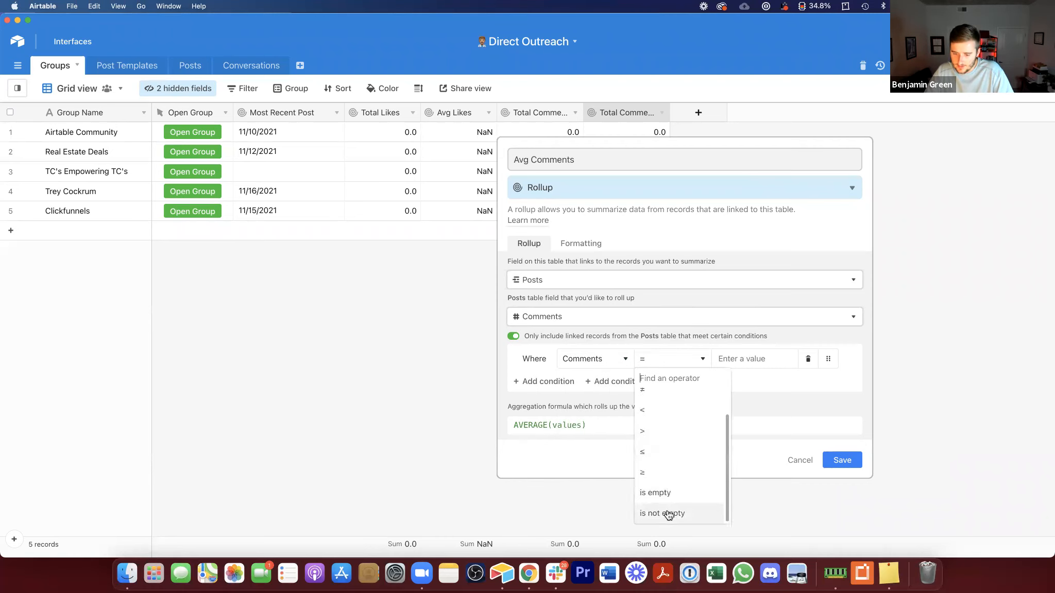
pyautogui.click(669, 513)
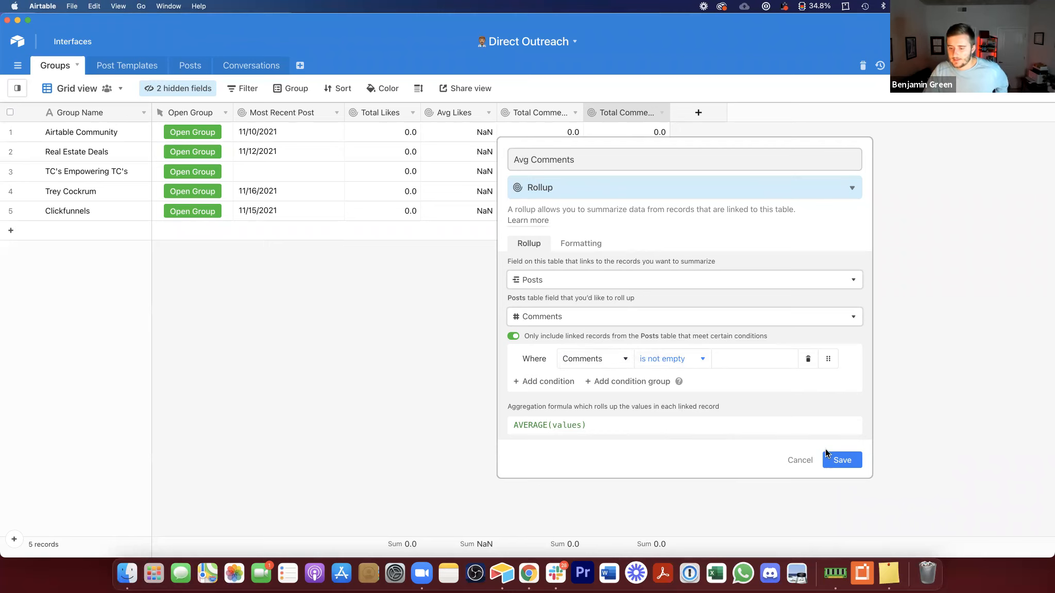
pyautogui.click(841, 462)
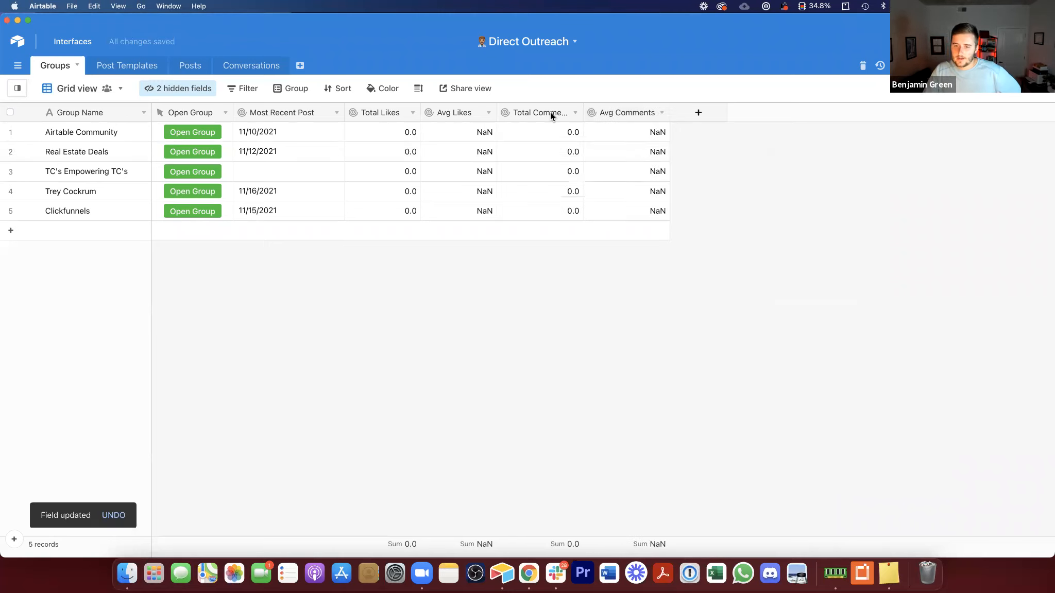
# Step: Edit Avg Likes to include only linked Posts where Likes is not empty and save
pyautogui.doubleClick(452, 112)
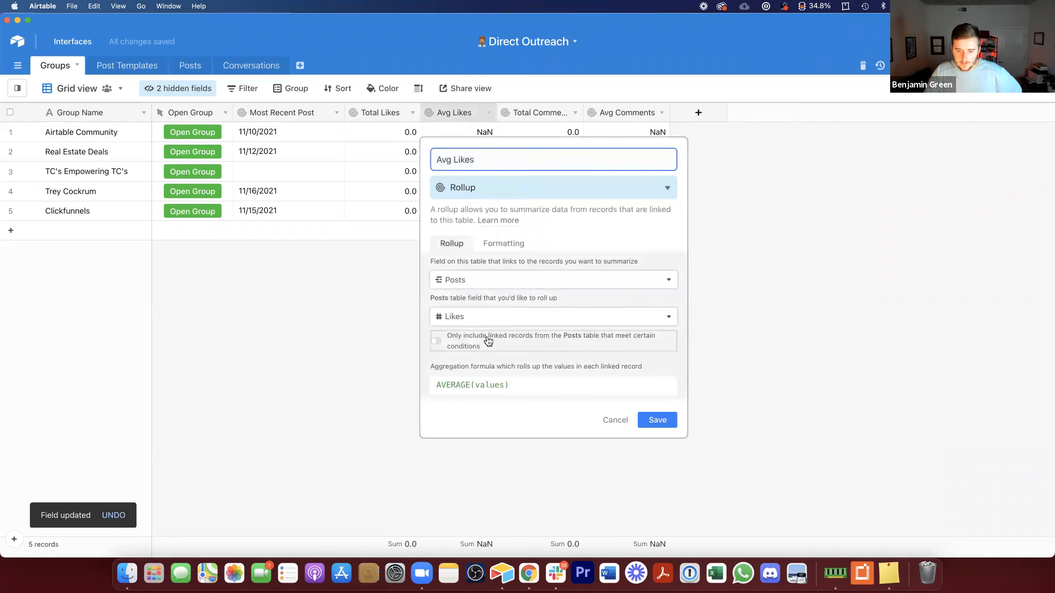
pyautogui.click(490, 337)
pyautogui.click(504, 359)
pyautogui.write('com')
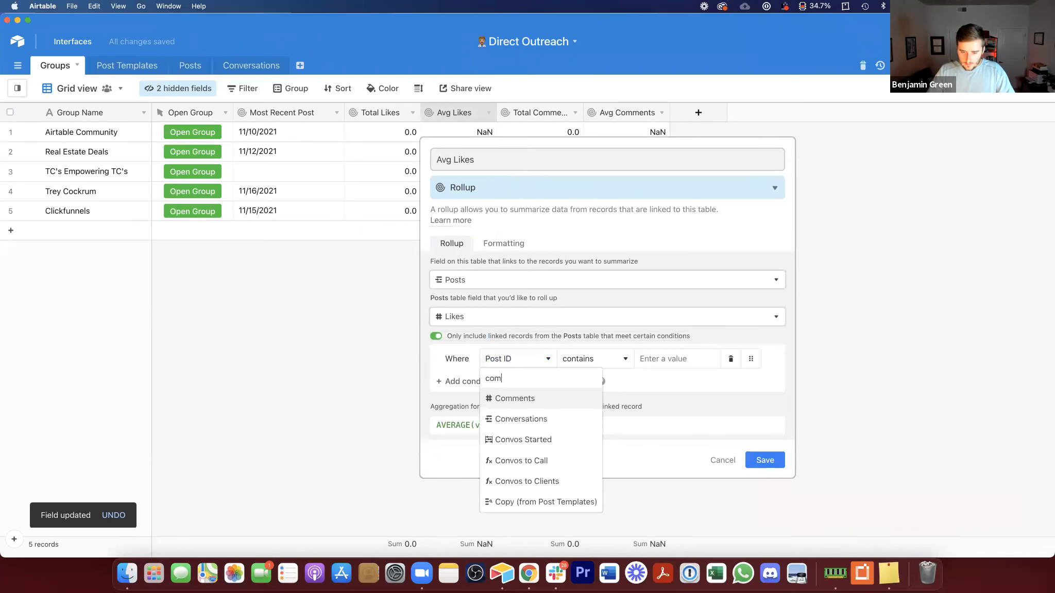
pyautogui.press('super+a')
pyautogui.write('like')
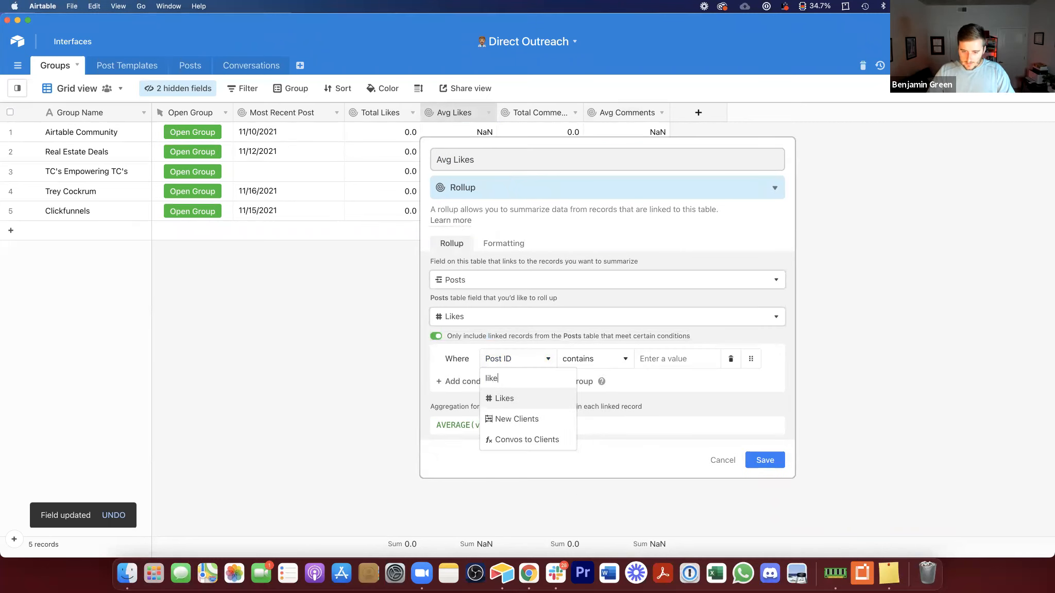
pyautogui.click(511, 397)
pyautogui.click(592, 359)
pyautogui.scroll(-2, 613, 502)
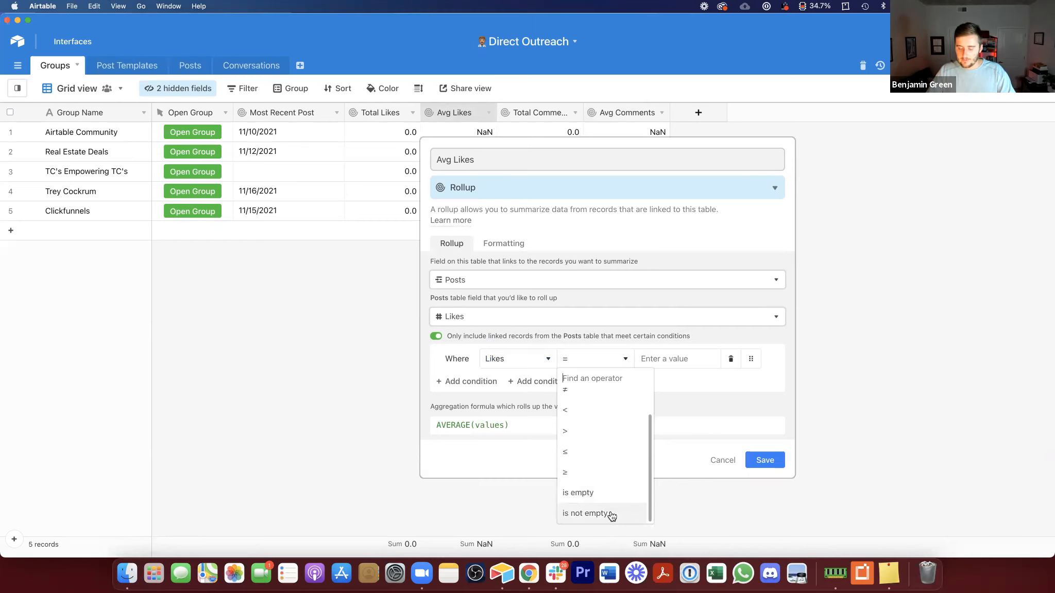
pyautogui.click(612, 515)
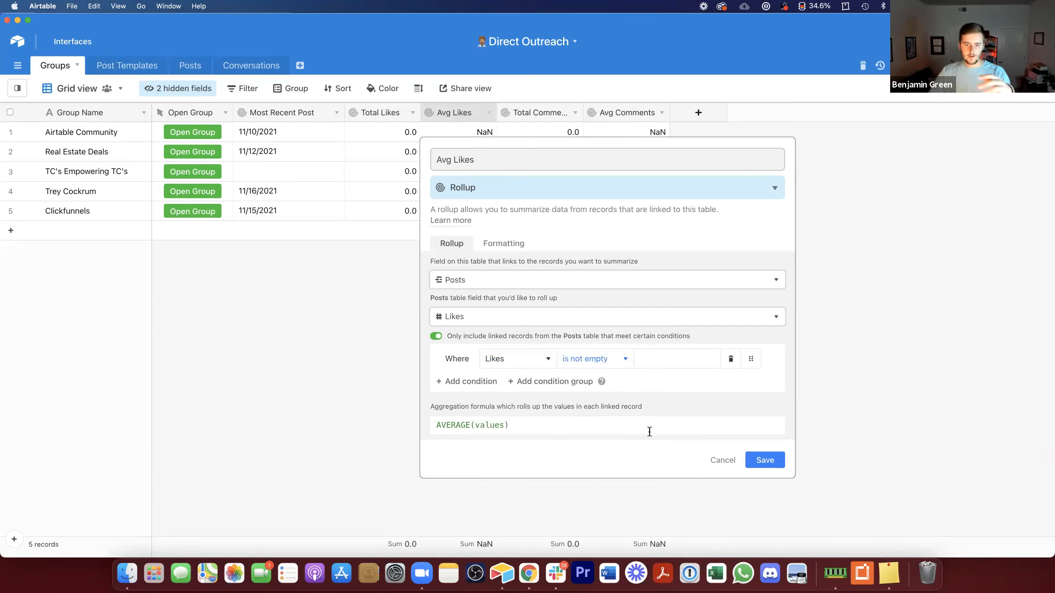
pyautogui.click(763, 458)
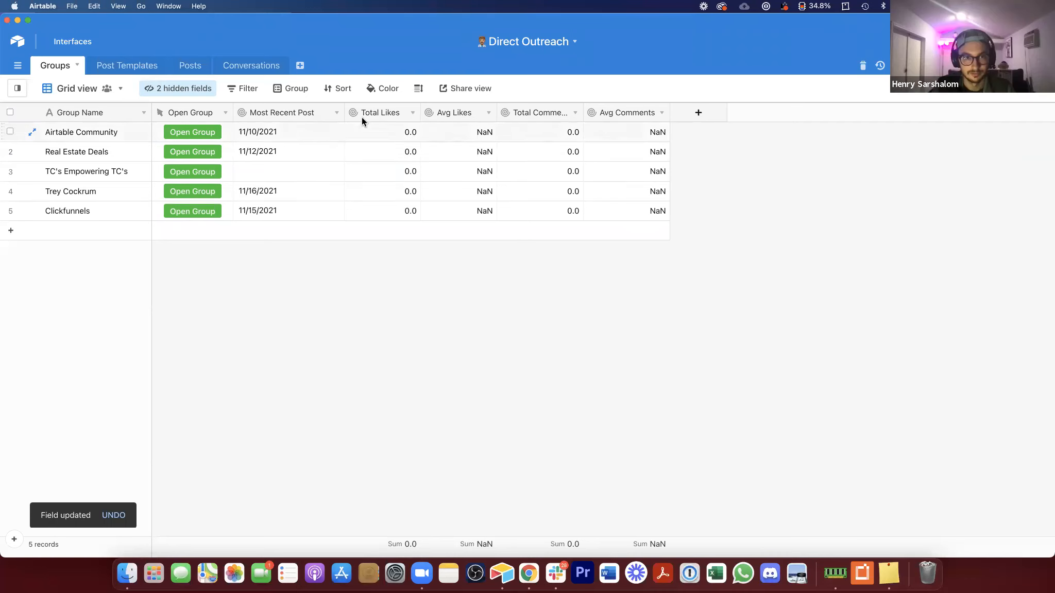
# Step: Narrow the Total Likes column and add a new Rollup field named Total Convos
pyautogui.moveTo(344, 112); pyautogui.dragTo(337, 113)
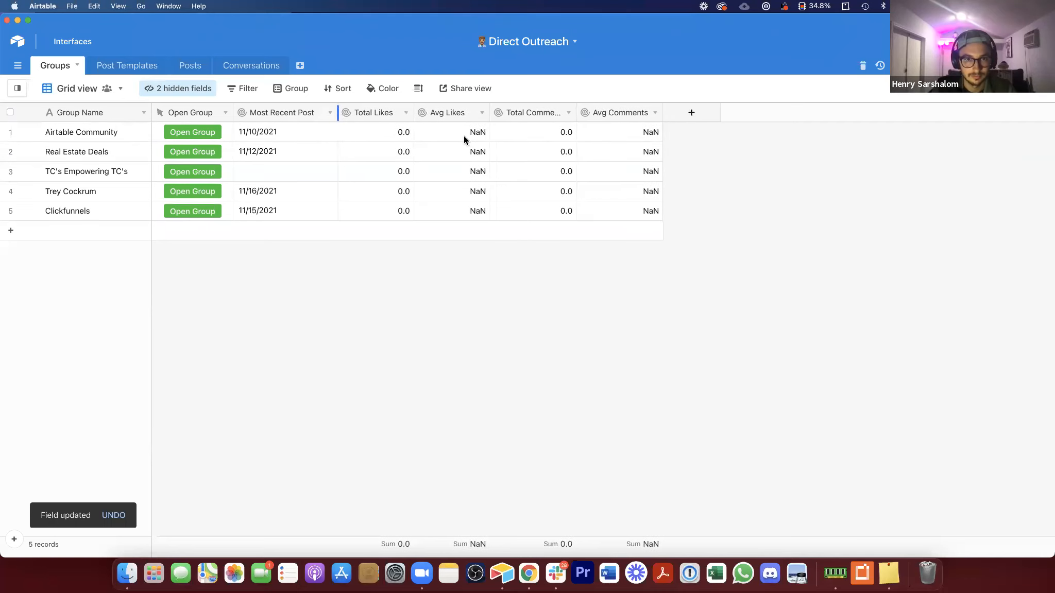
pyautogui.click(691, 113)
pyautogui.write('Total Convos')
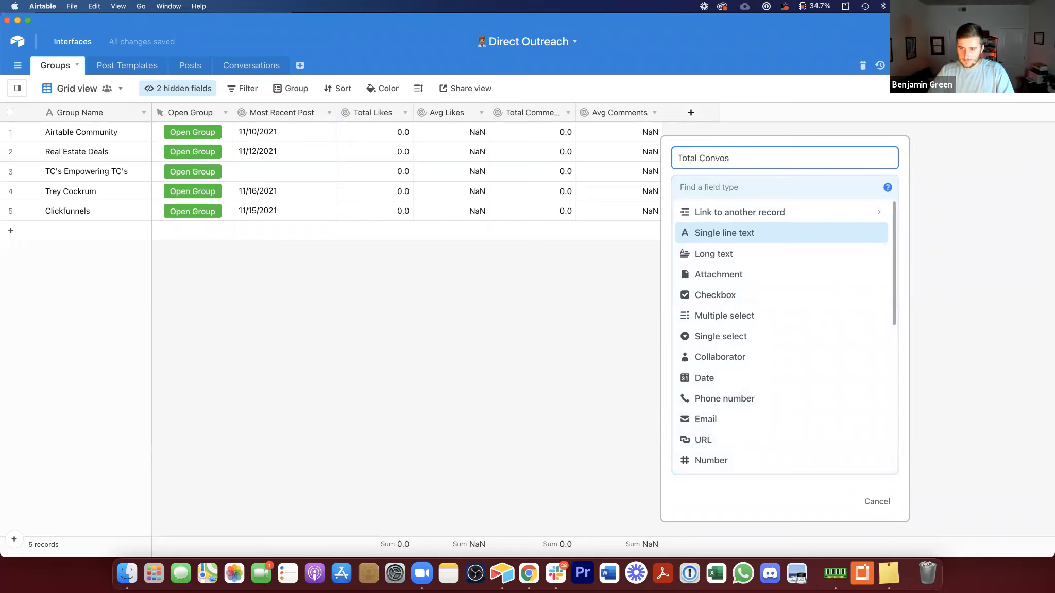
pyautogui.click(747, 191)
pyautogui.write('rol')
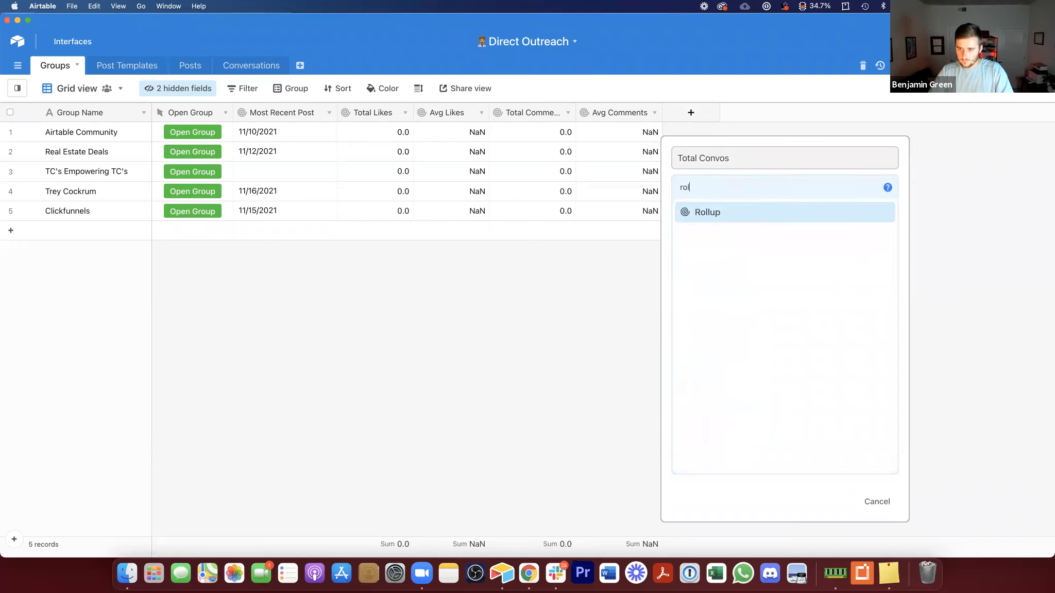
pyautogui.click(800, 220)
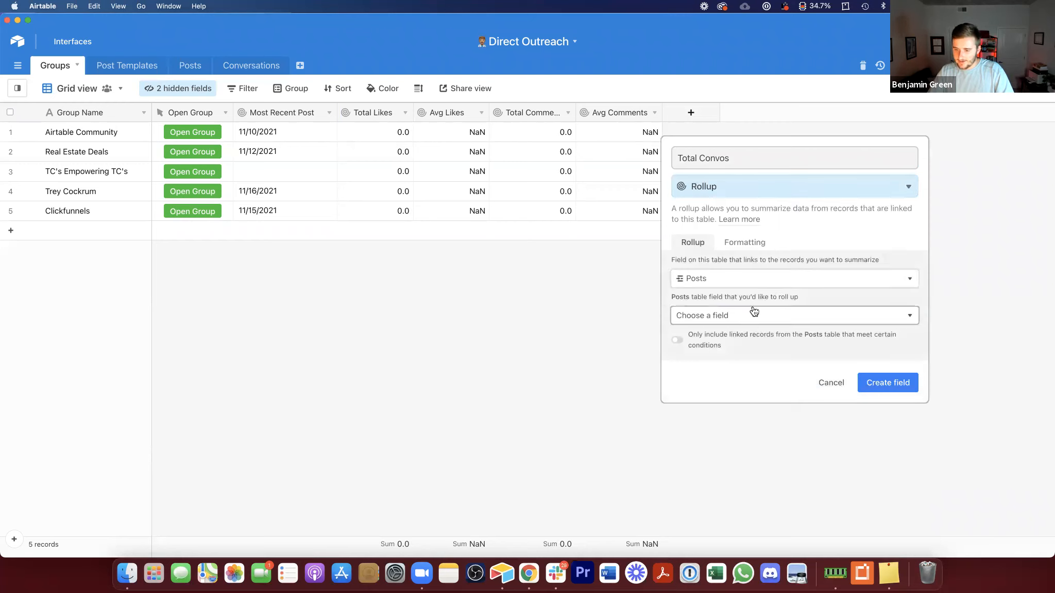
# Step: Roll up the linked Posts' Convos Started values with SUM(values) and create the field
pyautogui.click(753, 314)
pyautogui.scroll(-2, 705, 412)
pyautogui.scroll(-4, 704, 412)
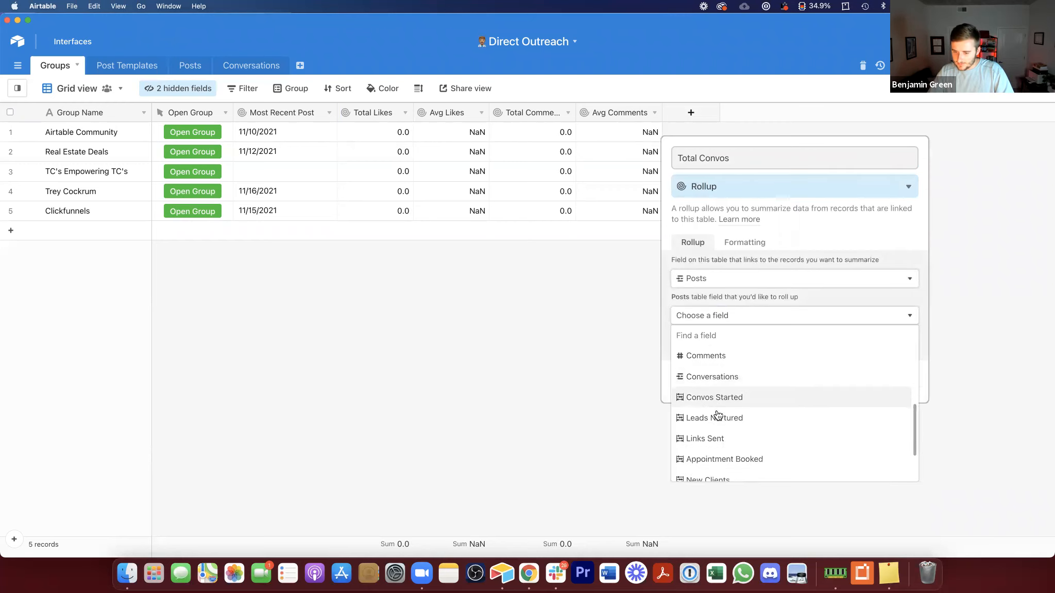
pyautogui.scroll(2, 716, 394)
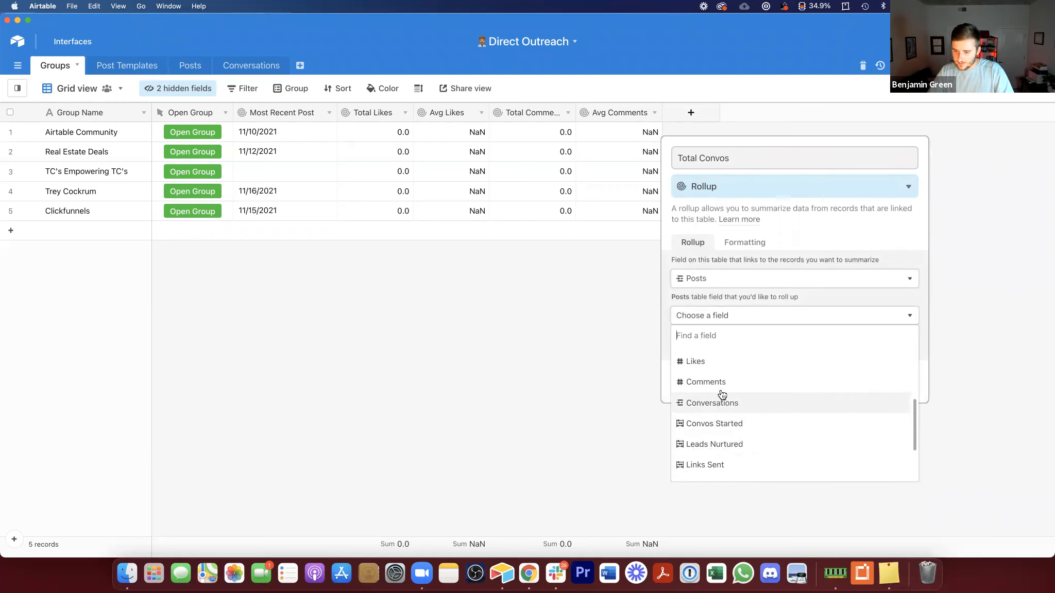
pyautogui.click(714, 424)
pyautogui.click(735, 384)
pyautogui.write('sum')
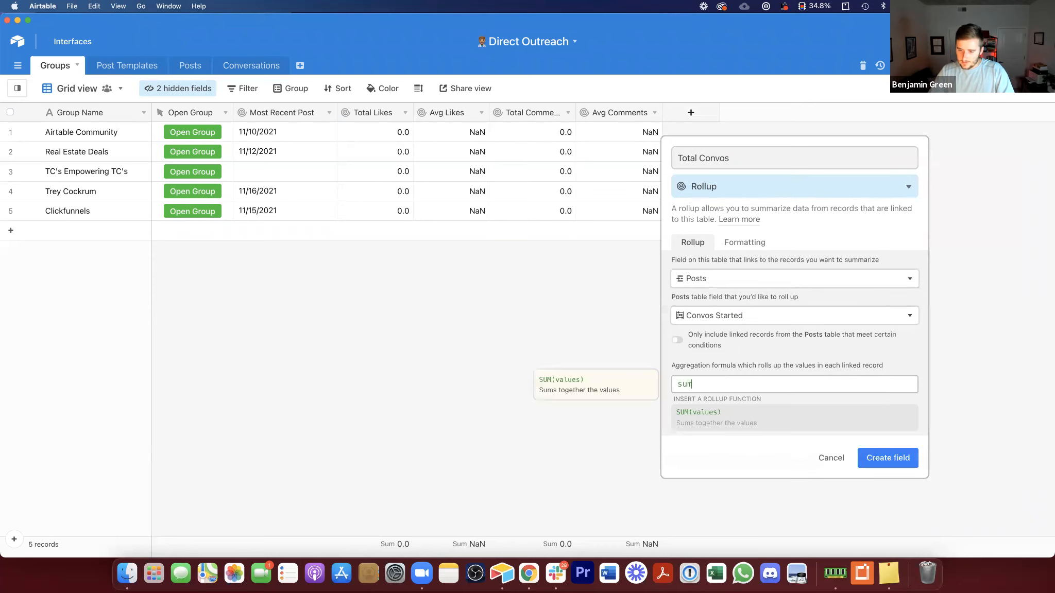
pyautogui.click(806, 425)
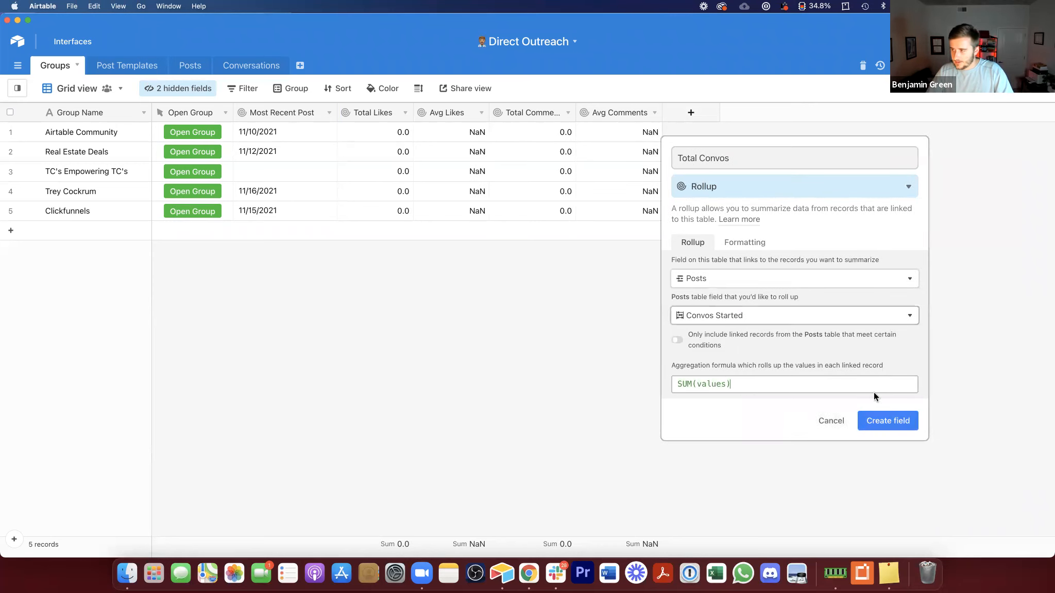
pyautogui.click(890, 423)
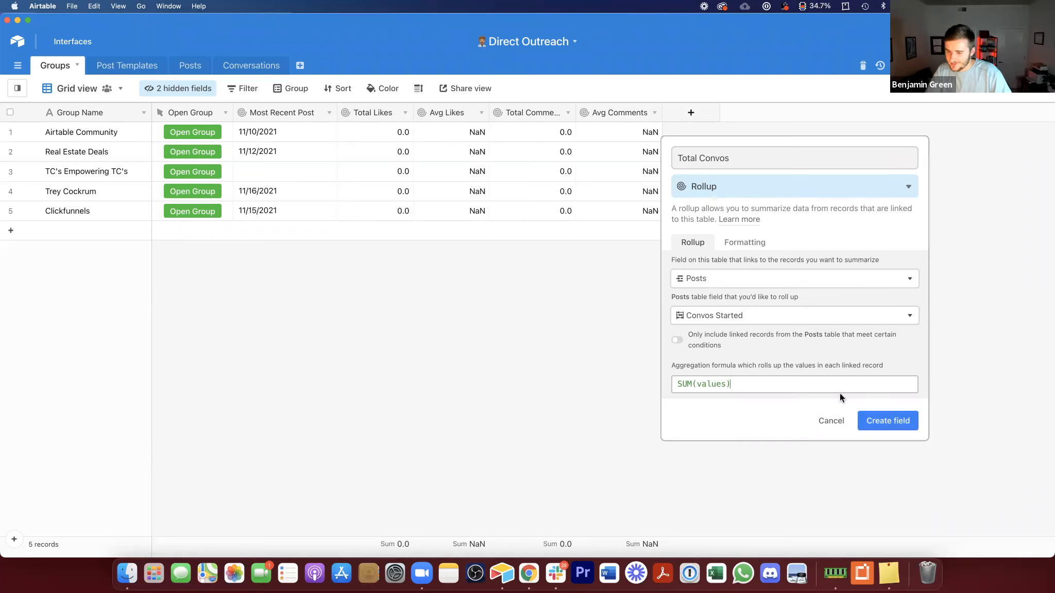
pyautogui.click(900, 419)
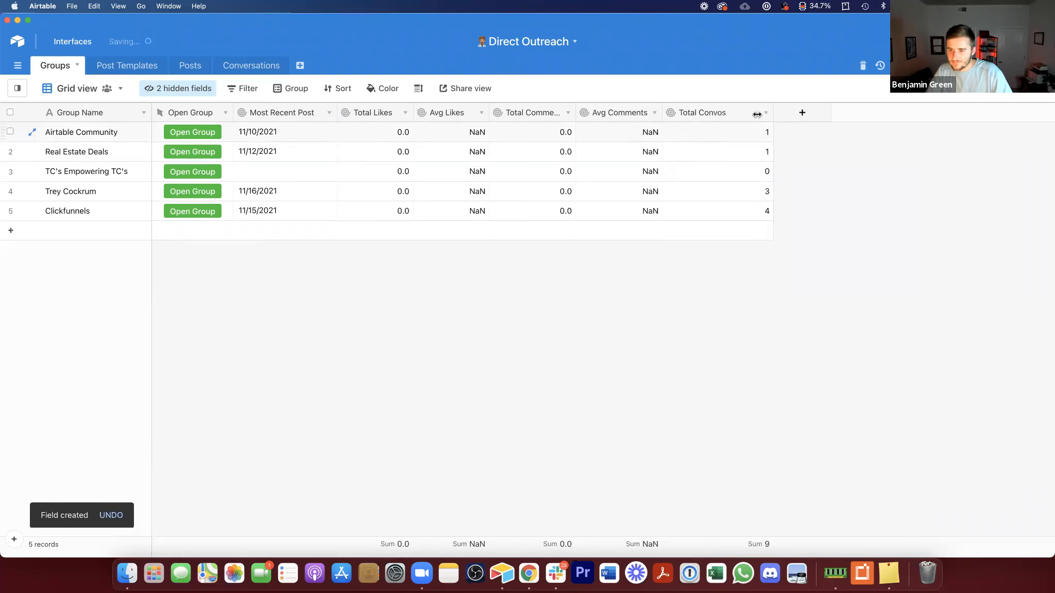
# Step: Duplicate the Total Convos field and name the copy Total Leads Nurtured
pyautogui.rightClick(706, 112)
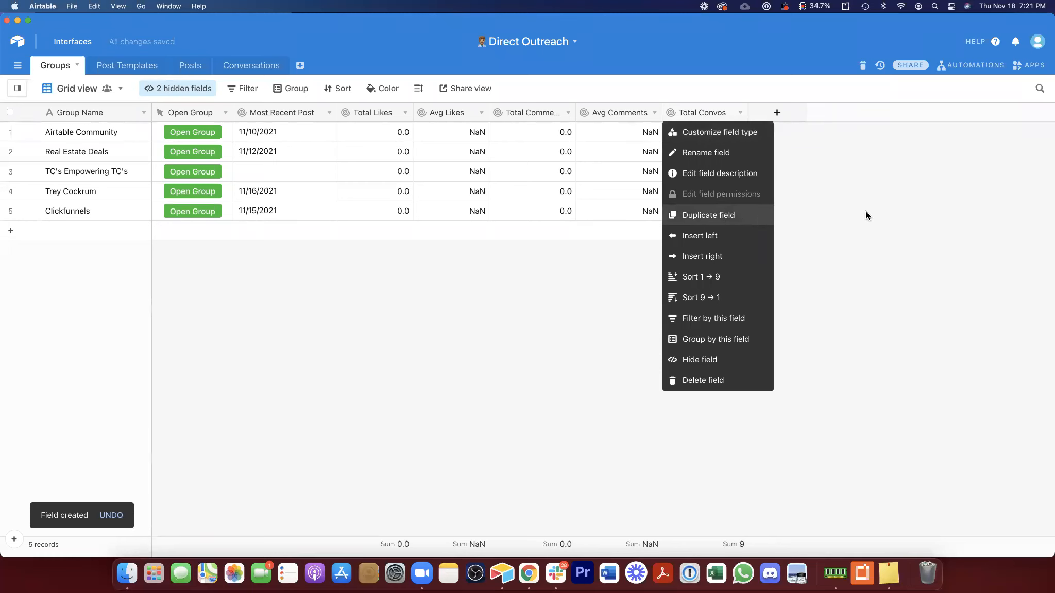
pyautogui.click(717, 215)
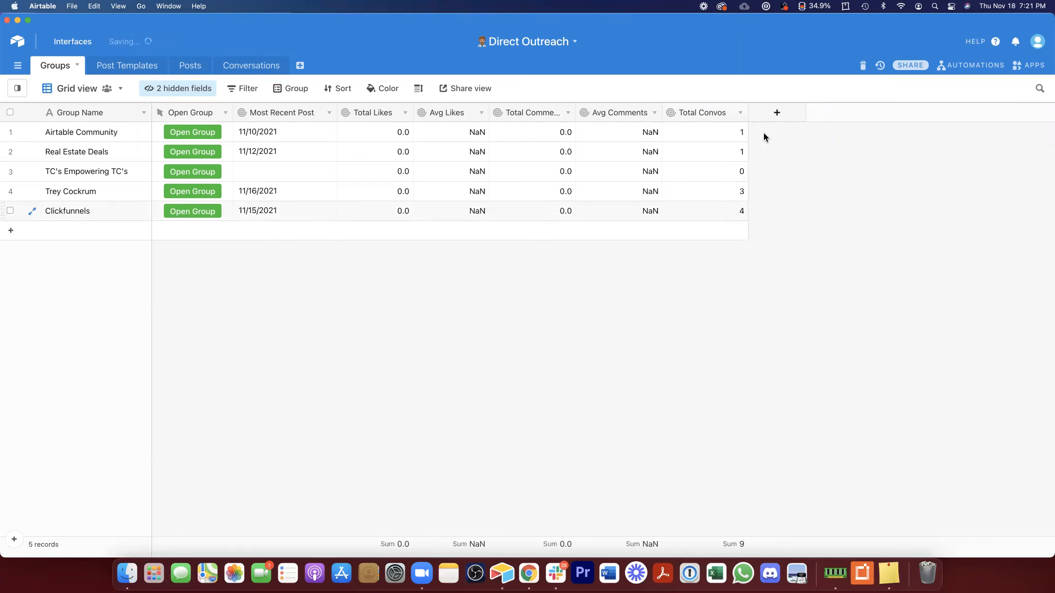
pyautogui.doubleClick(785, 113)
pyautogui.write('Total Leads nurt')
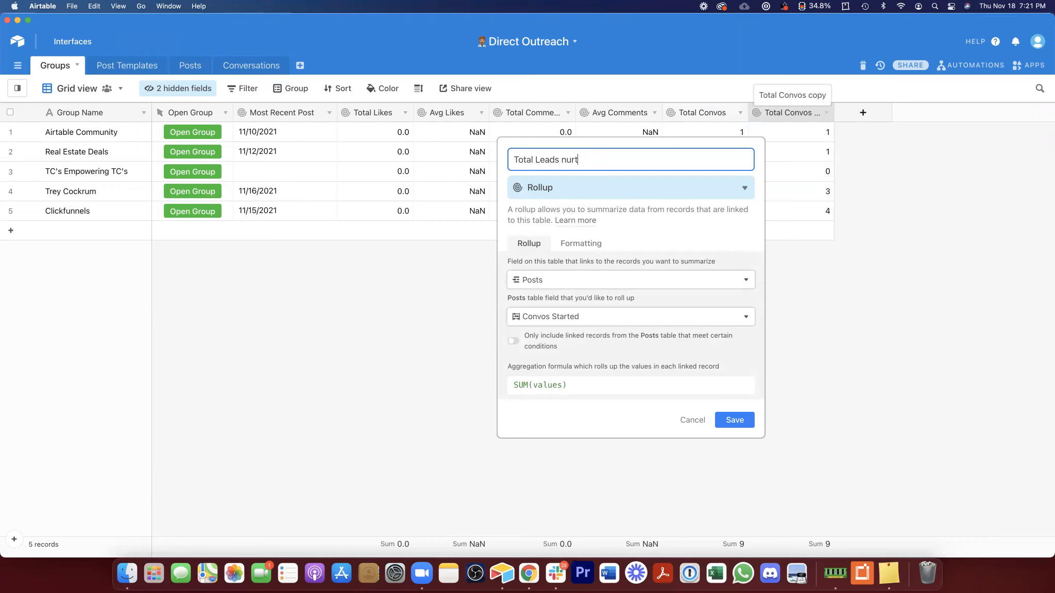
pyautogui.press('BackSpace')
pyautogui.press('BackSpace')
pyautogui.press('BackSpace')
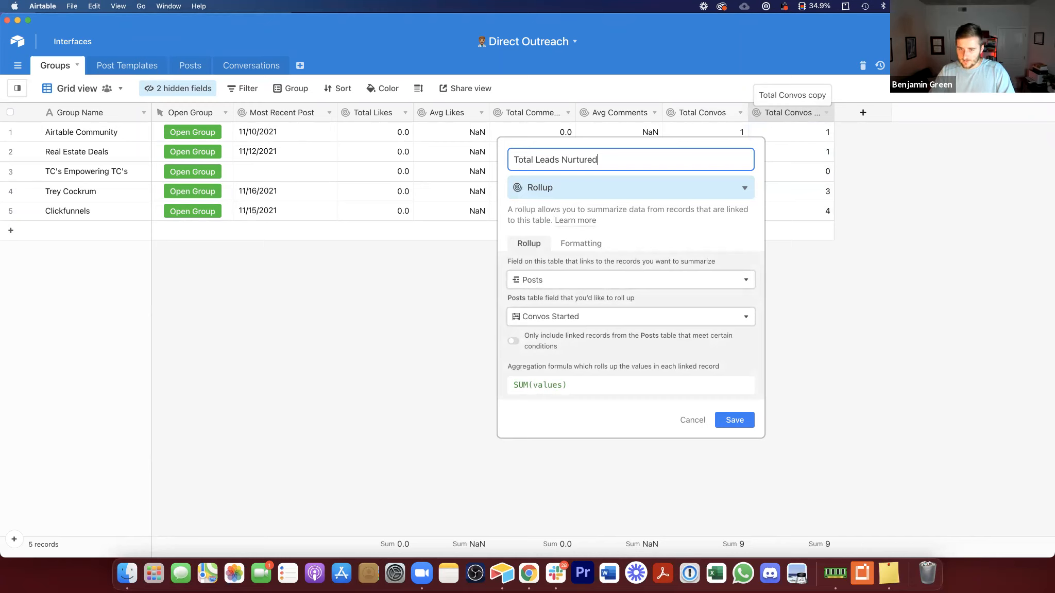
# Step: Switch the copy's rolled-up Posts field to Leads Nurtured and save
pyautogui.click(549, 320)
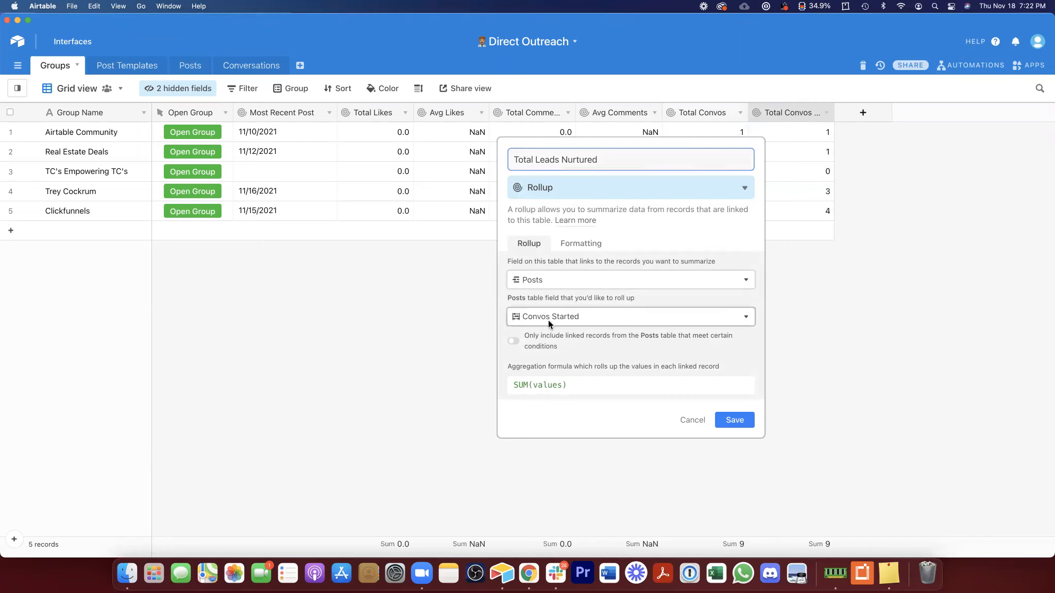
pyautogui.scroll(-1, 575, 435)
pyautogui.click(556, 469)
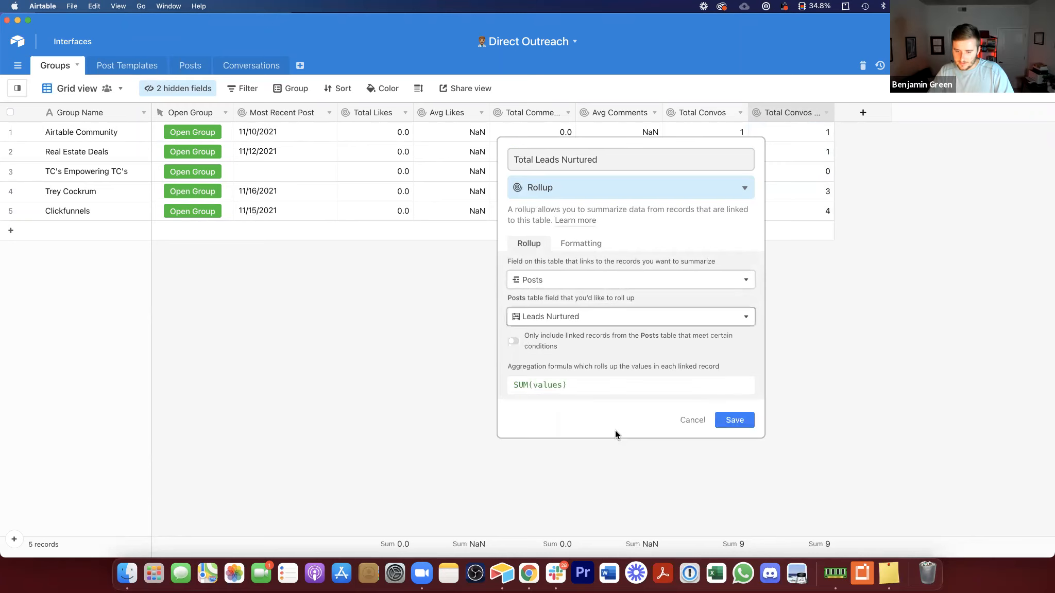
pyautogui.click(752, 421)
# Step: Widen the Total Leads Nurtured column, duplicate that field, and name the copy Links Sent
pyautogui.moveTo(828, 114); pyautogui.dragTo(857, 115)
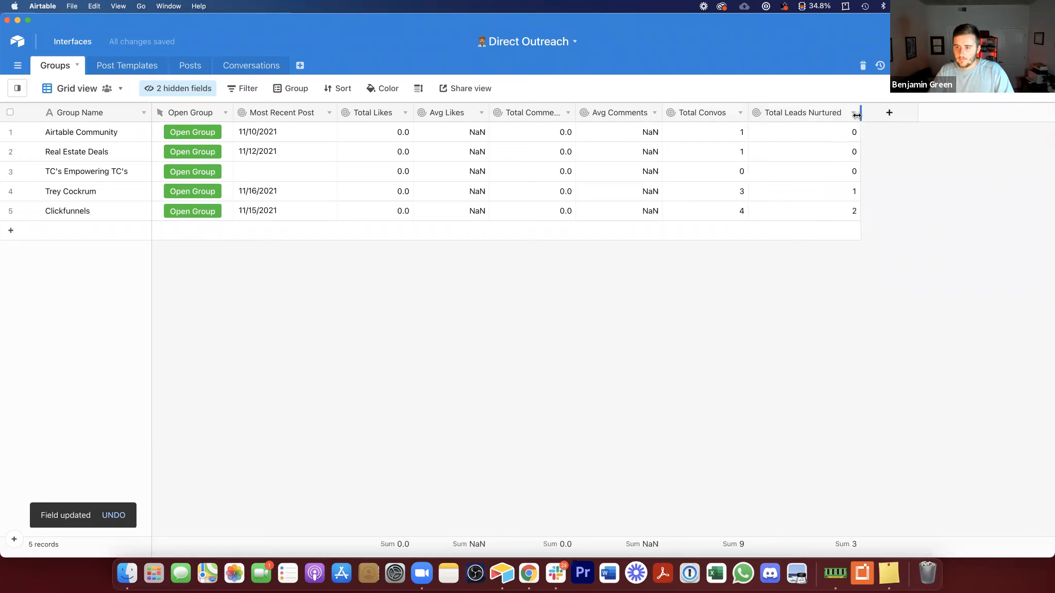
pyautogui.rightClick(813, 112)
pyautogui.click(793, 211)
pyautogui.click(895, 113)
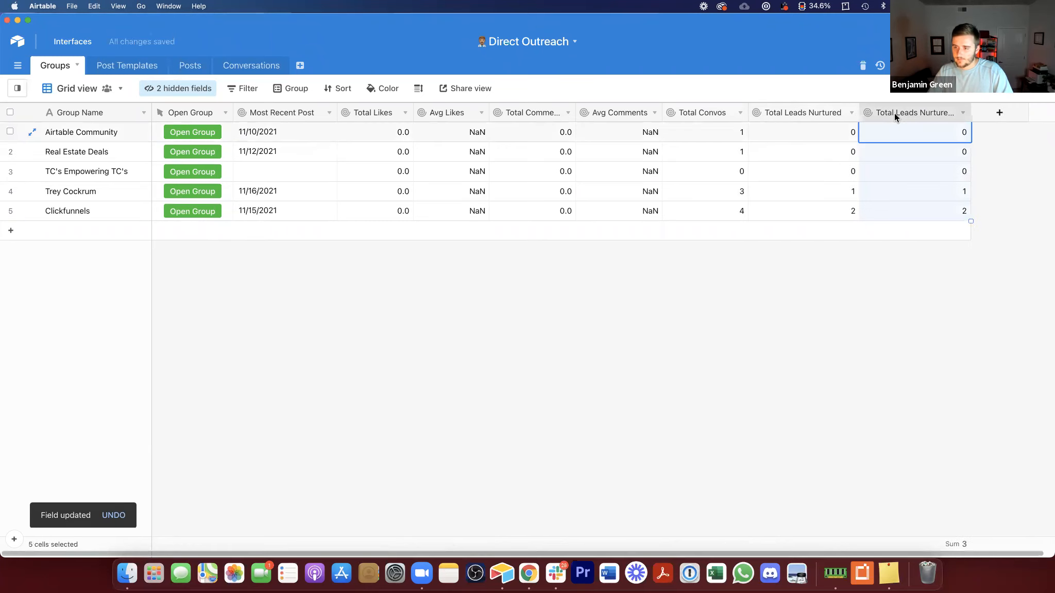
pyautogui.doubleClick(895, 113)
pyautogui.write('Li')
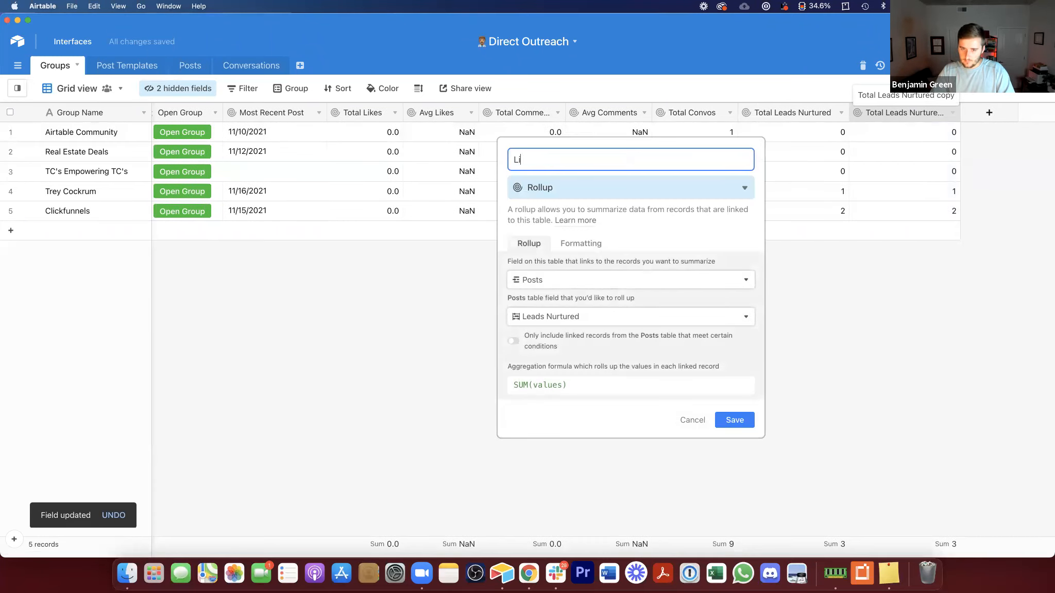
pyautogui.write('nks Sent')
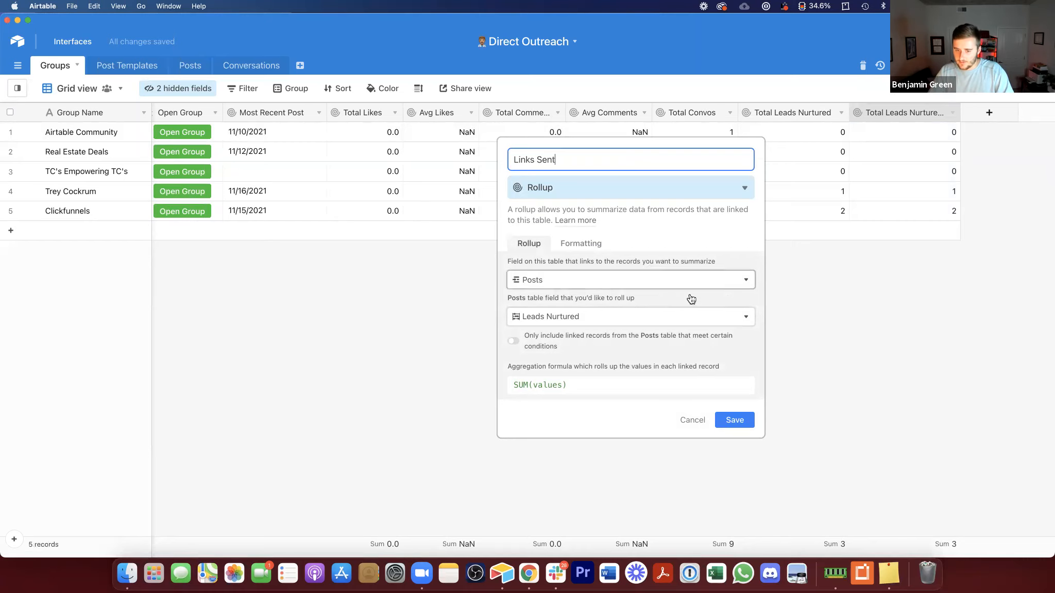
# Step: Set the Links Sent rollup to use the Posts' Links Sent field and save
pyautogui.click(620, 316)
pyautogui.scroll(-2, 587, 390)
pyautogui.click(572, 443)
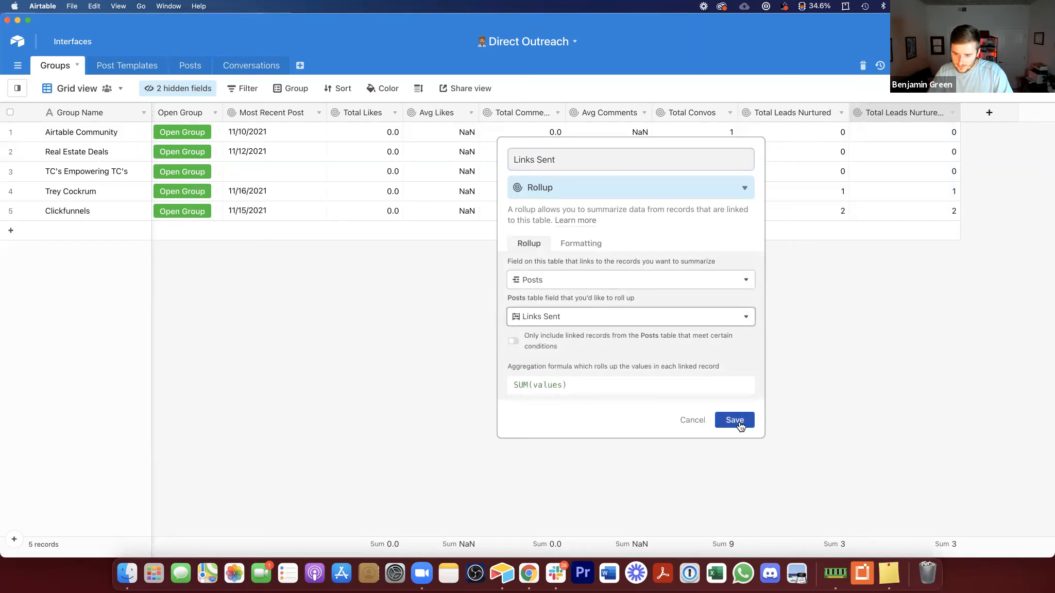
pyautogui.click(735, 421)
# Step: Rename the Total Leads Nurtured field to Leads Nurtured
pyautogui.doubleClick(784, 113)
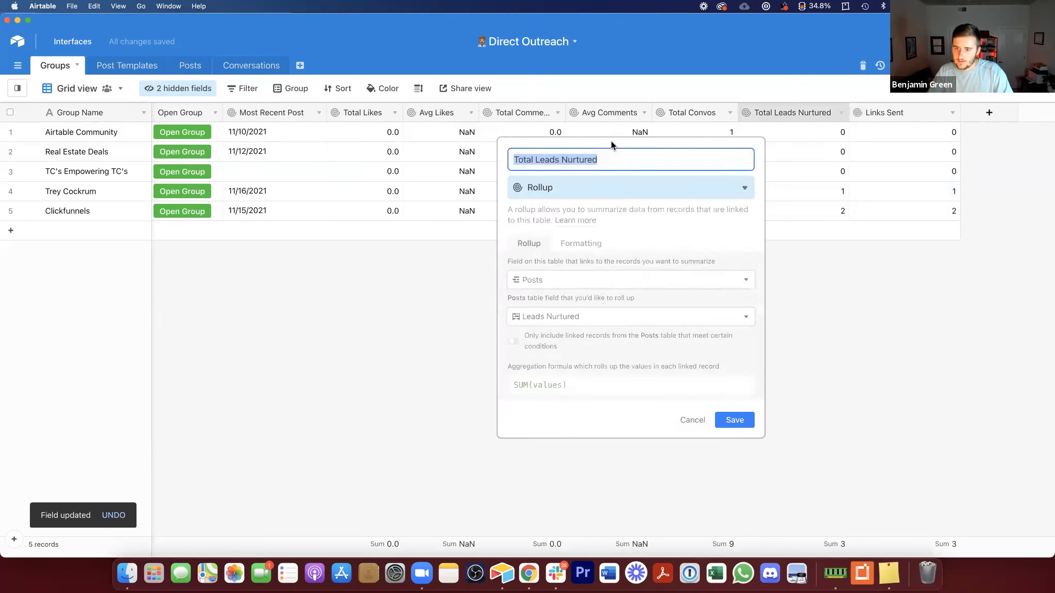
pyautogui.click(534, 160)
pyautogui.press('BackSpace')
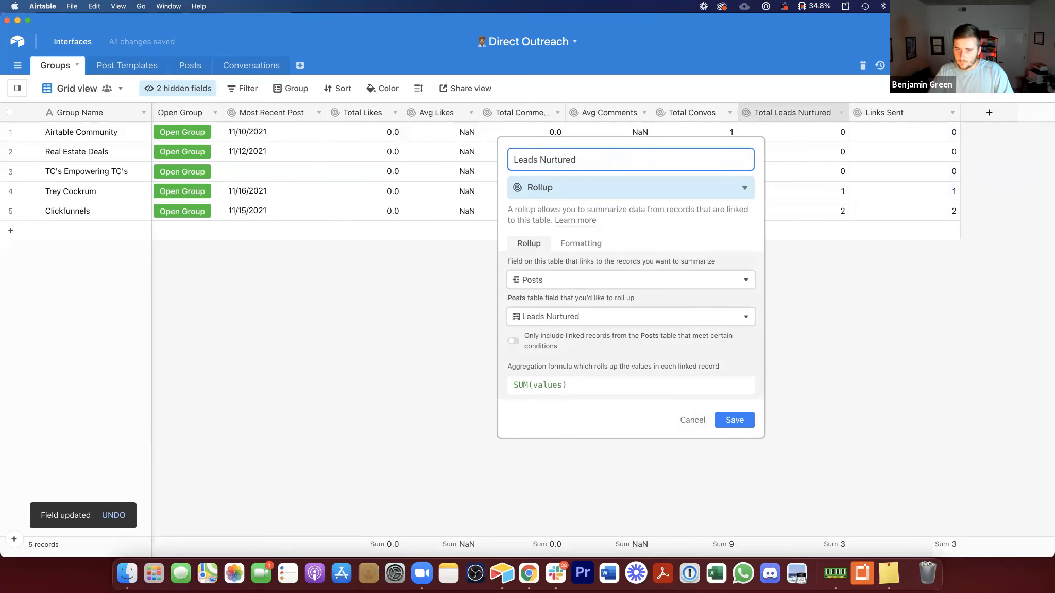
pyautogui.click(734, 420)
# Step: Rename the Total Convos field to Convos Started
pyautogui.doubleClick(669, 113)
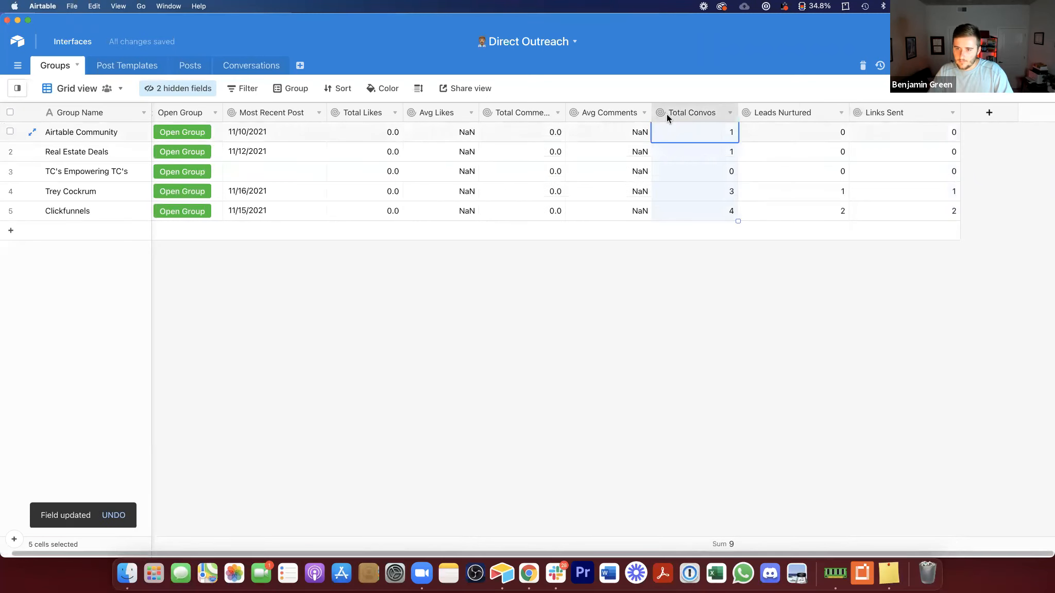
pyautogui.click(465, 153)
pyautogui.doubleClick(661, 115)
pyautogui.write('Convos Started')
pyautogui.press('Return')
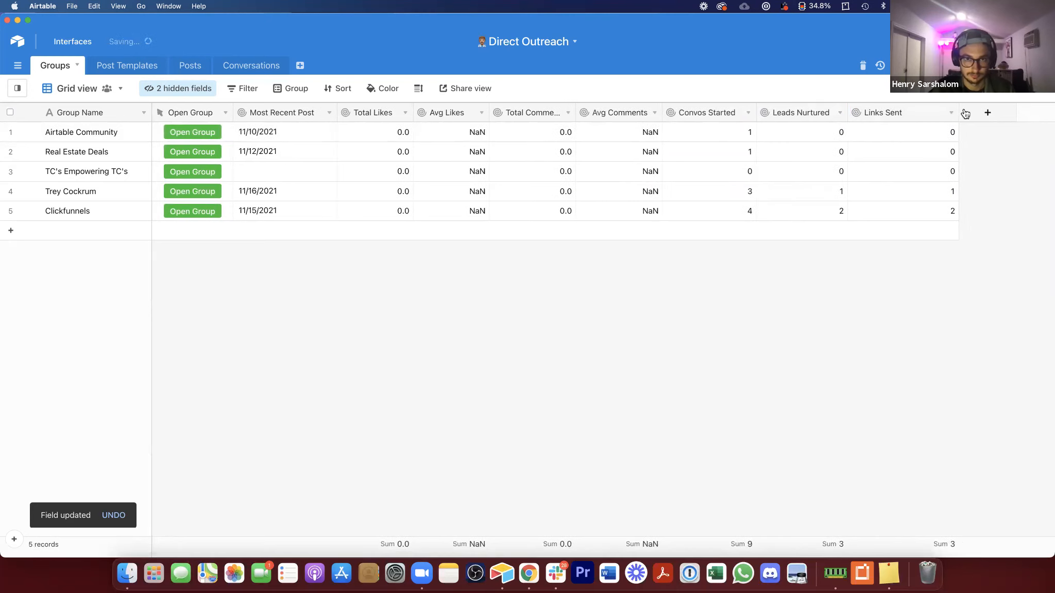
# Step: Narrow the Links Sent column, duplicate that field, and name the copy Appts Booked
pyautogui.moveTo(958, 113); pyautogui.dragTo(917, 114)
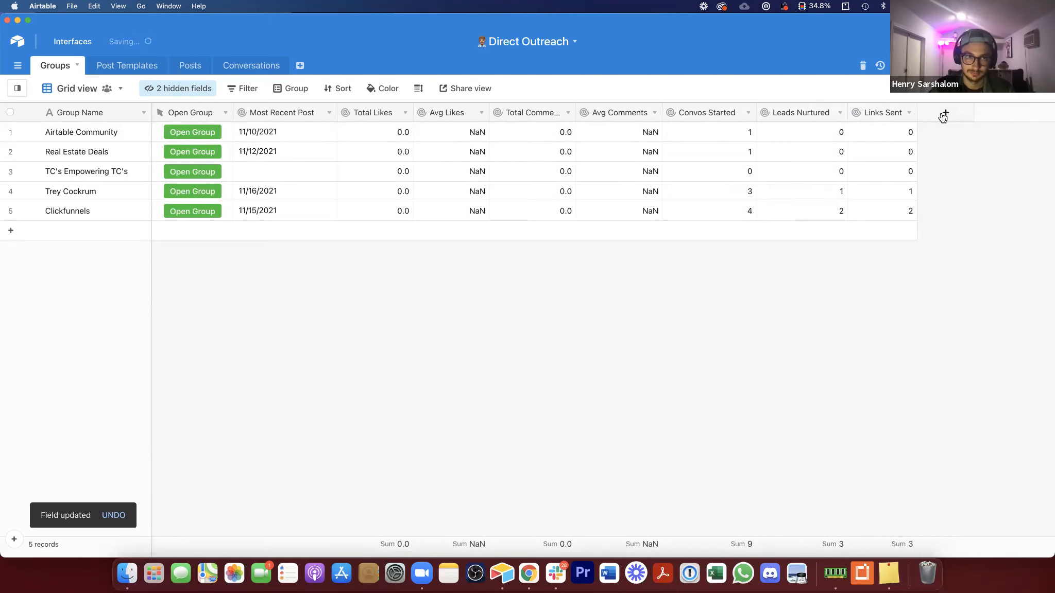
pyautogui.rightClick(874, 110)
pyautogui.click(886, 216)
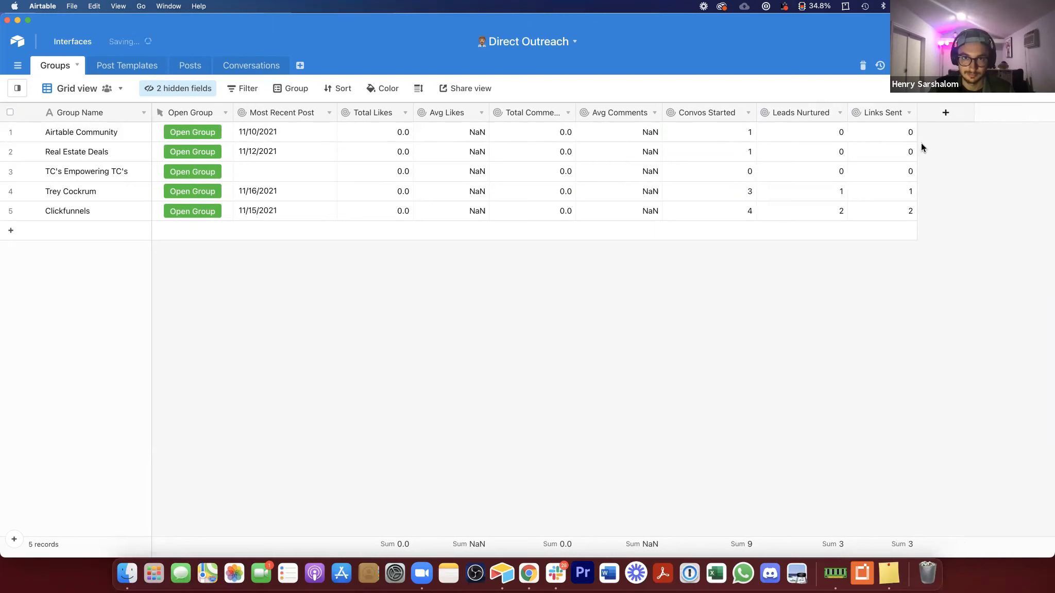
pyautogui.doubleClick(956, 107)
pyautogui.write('Ap')
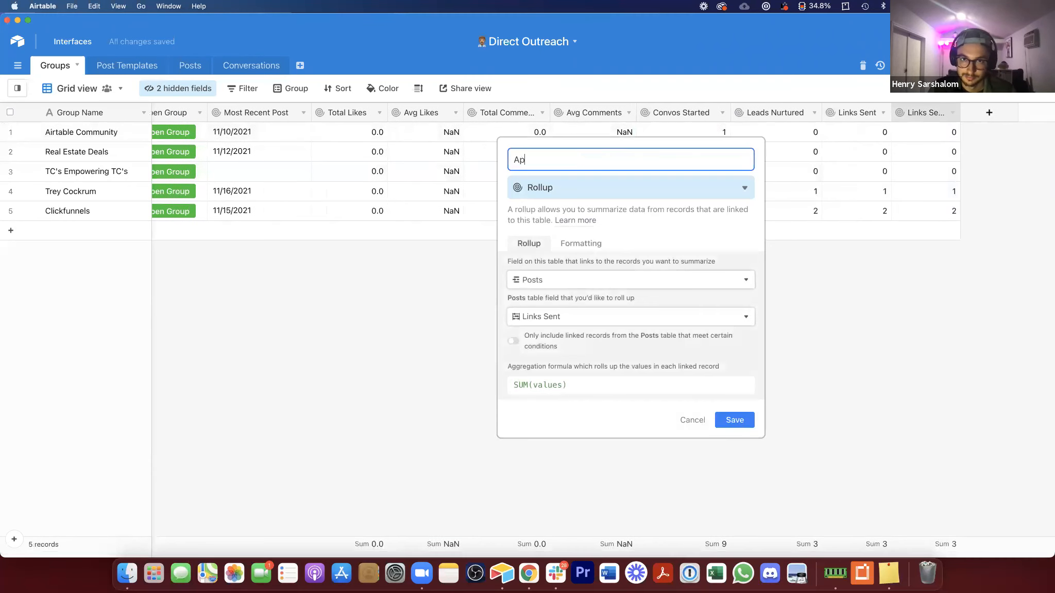
pyautogui.write('pts Booked')
# Step: Set the Appts Booked rollup to use the Posts' Appointment Booked field and save
pyautogui.click(731, 316)
pyautogui.scroll(-3, 597, 405)
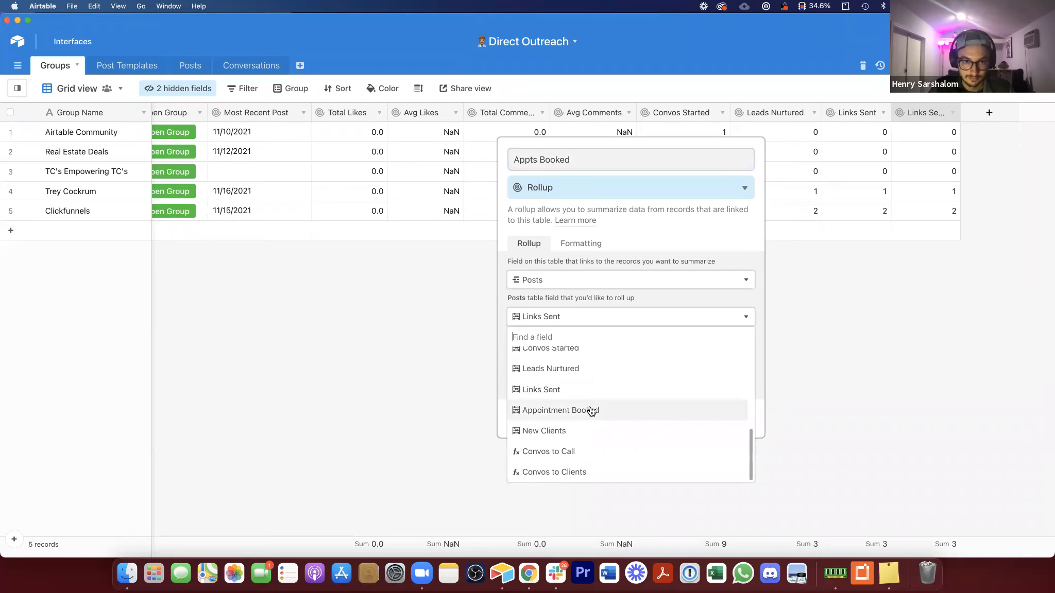
pyautogui.click(591, 411)
pyautogui.click(734, 420)
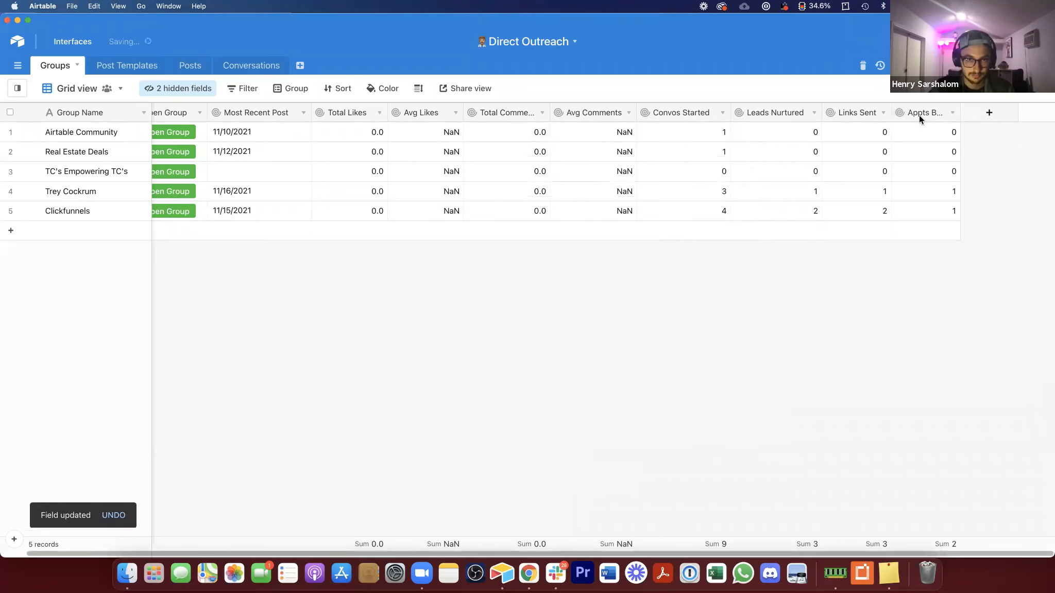
# Step: Duplicate Appts Booked as a New Clients field rolling up the Posts' New Clients field, and save
pyautogui.rightClick(935, 111)
pyautogui.click(906, 222)
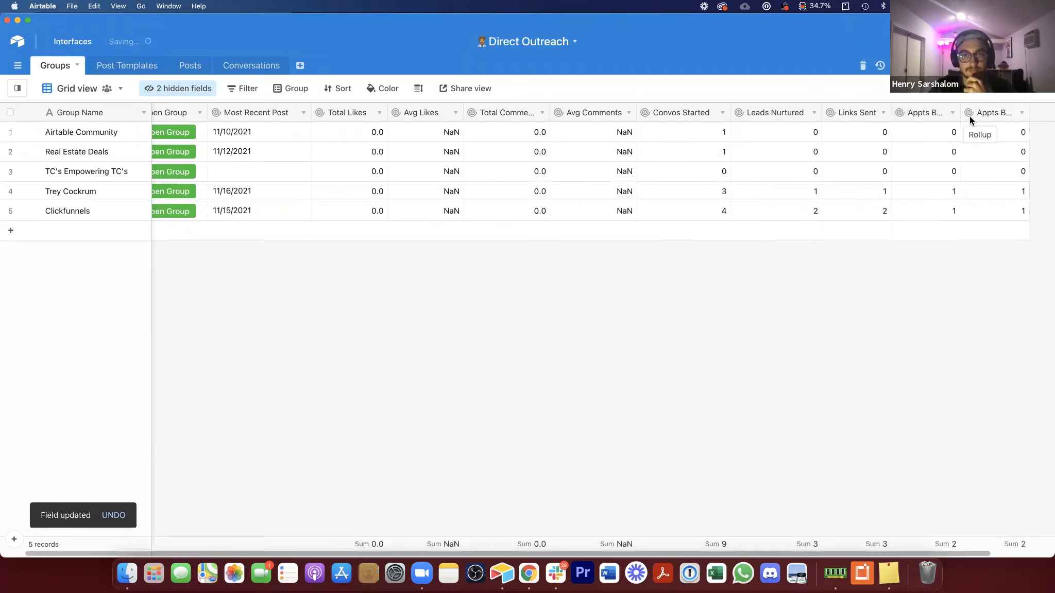
pyautogui.write('New Clients')
pyautogui.click(629, 316)
pyautogui.scroll(-1, 610, 383)
pyautogui.click(584, 467)
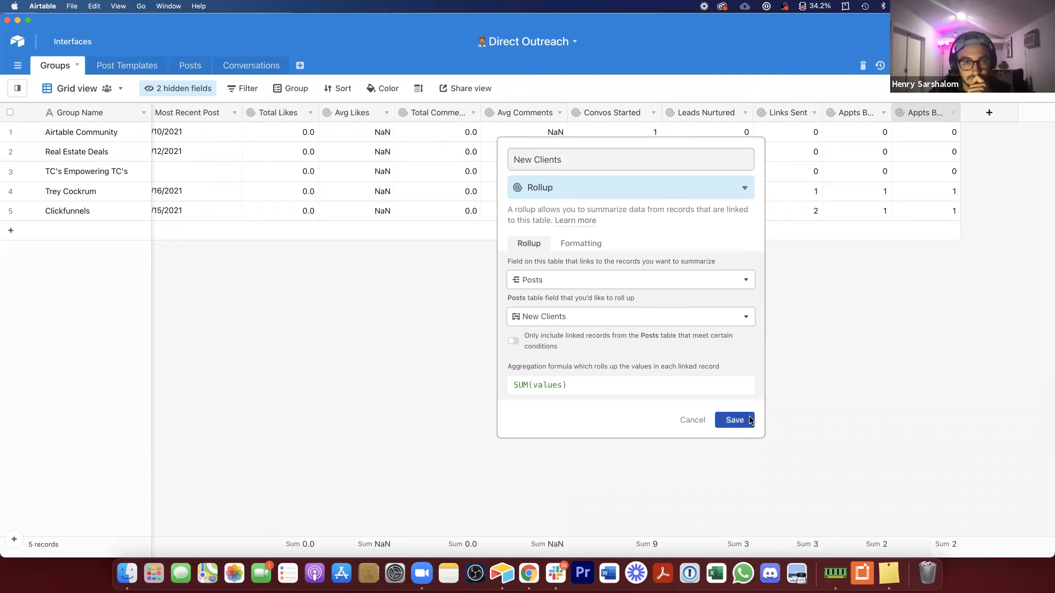
pyautogui.click(749, 418)
# Step: Widen the New Clients and Appts Booked columns
pyautogui.moveTo(965, 112); pyautogui.dragTo(972, 112)
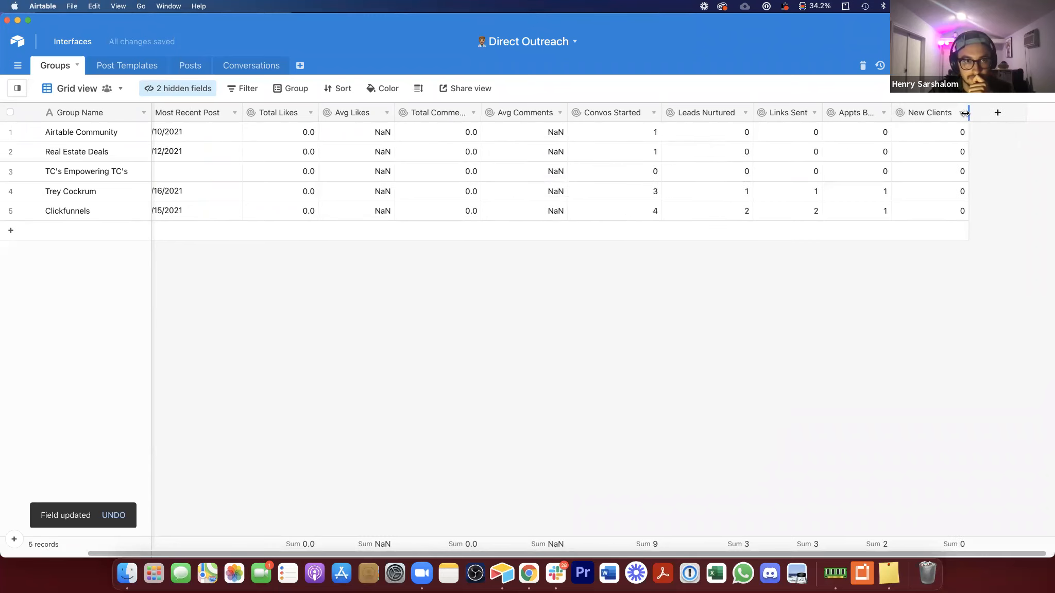
pyautogui.moveTo(894, 115); pyautogui.dragTo(912, 111)
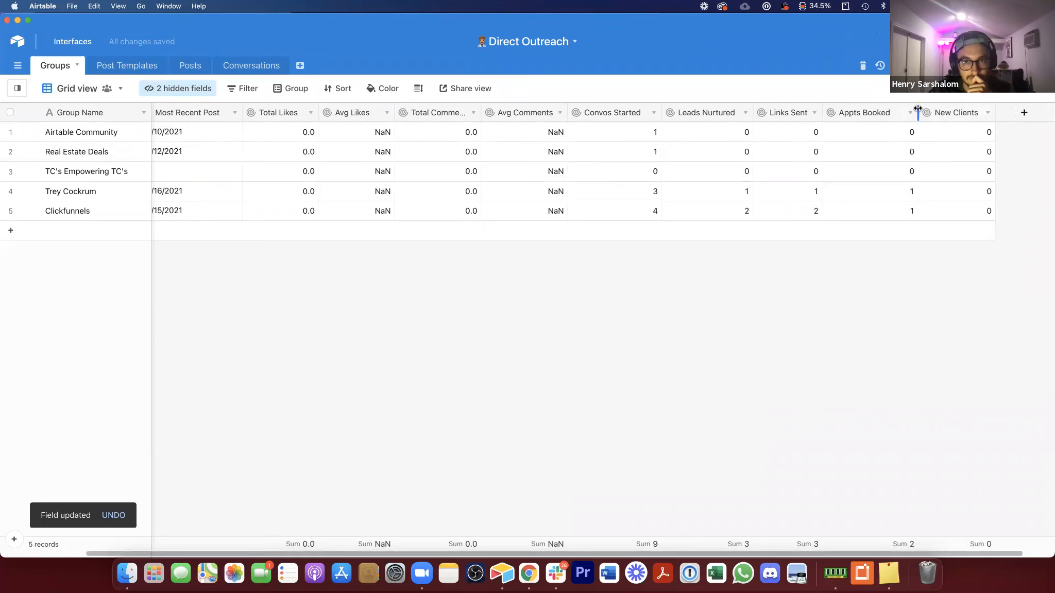
pyautogui.click(949, 190)
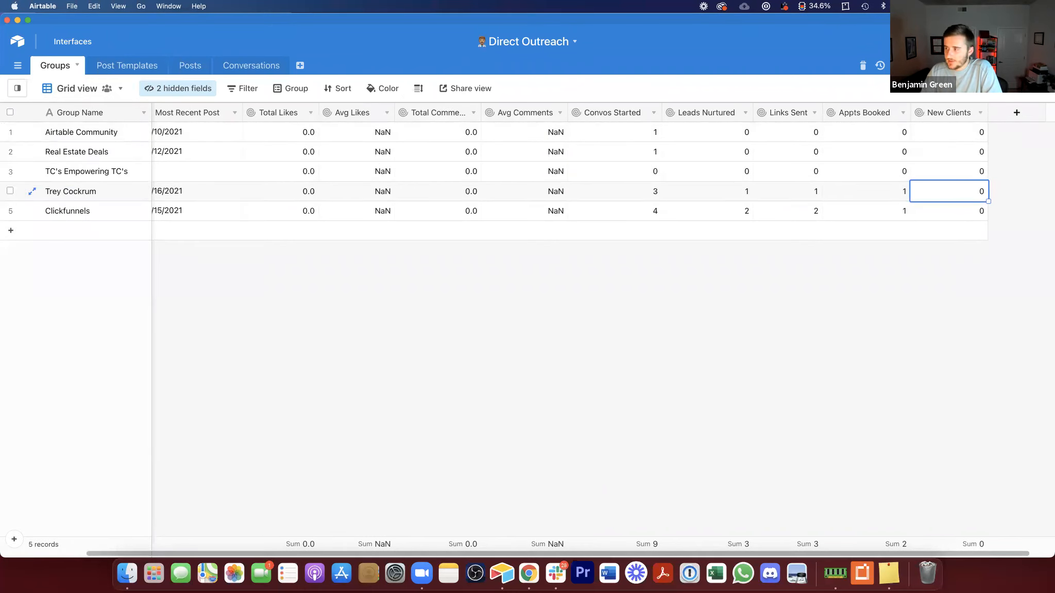
# Step: Reorder the Groups columns so Convos Started, Leads Nurtured, Links Sent, Appts Booked and New Clients follow Most Recent Post
pyautogui.moveTo(609, 110); pyautogui.dragTo(253, 110)
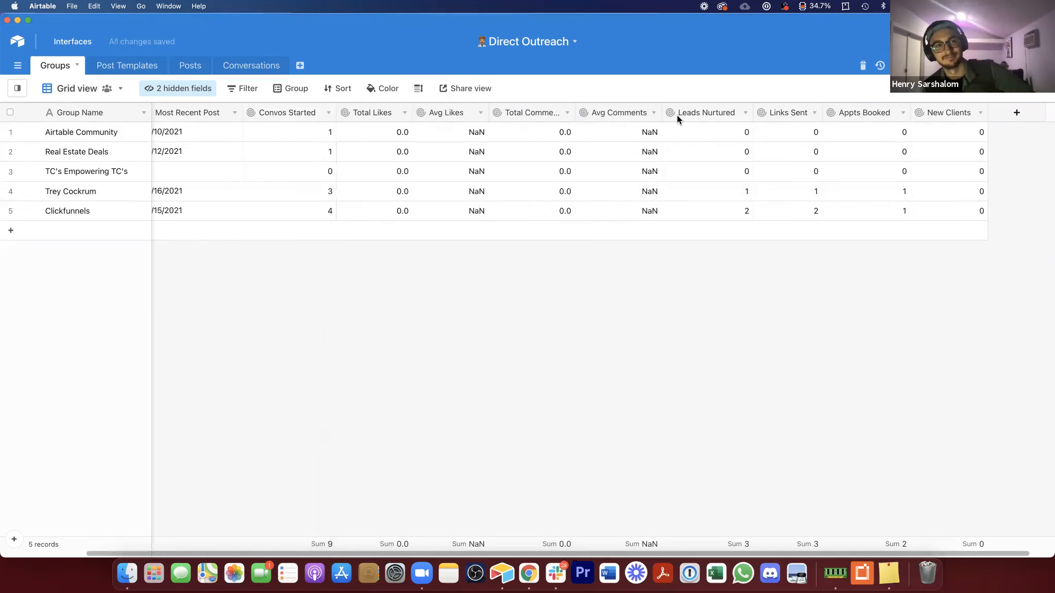
pyautogui.moveTo(403, 117); pyautogui.dragTo(348, 114)
pyautogui.moveTo(515, 103); pyautogui.dragTo(431, 109)
pyautogui.moveTo(865, 112); pyautogui.dragTo(510, 105)
pyautogui.moveTo(948, 113); pyautogui.dragTo(620, 112)
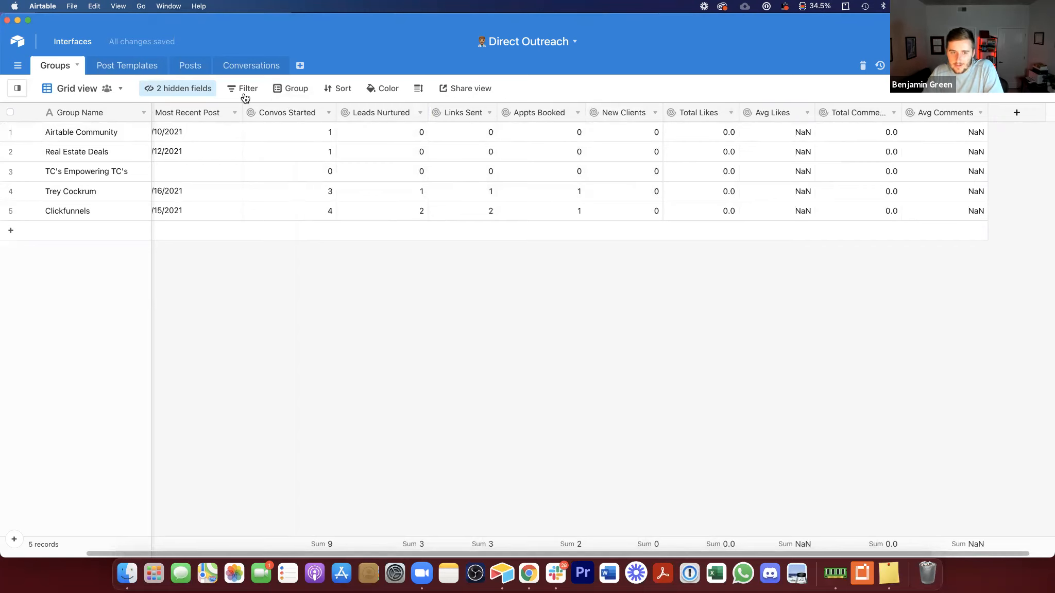
# Step: Check the Post Templates table, then return to the Groups table
pyautogui.click(128, 63)
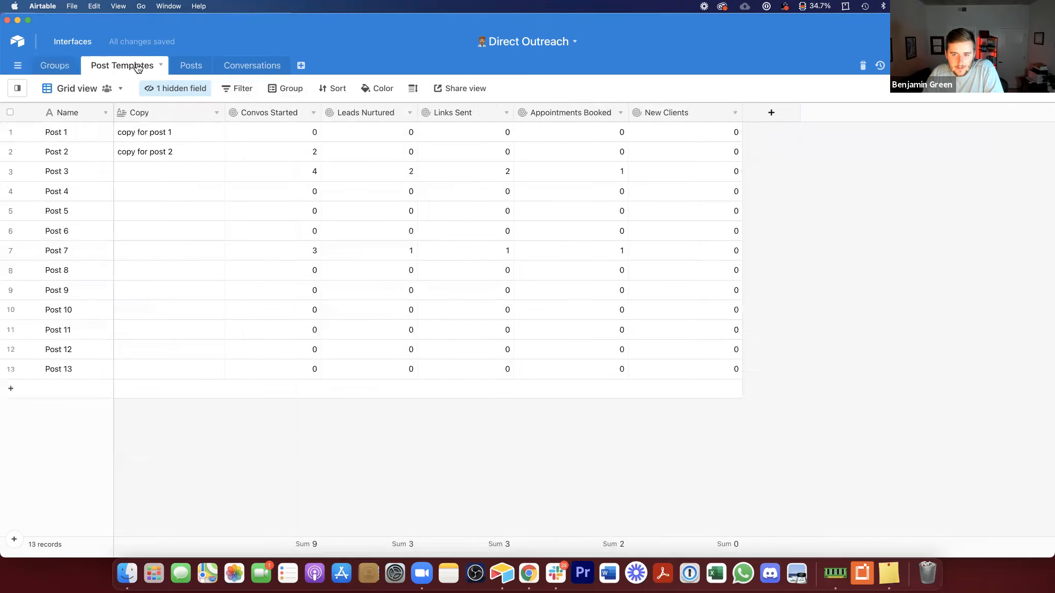
pyautogui.click(68, 66)
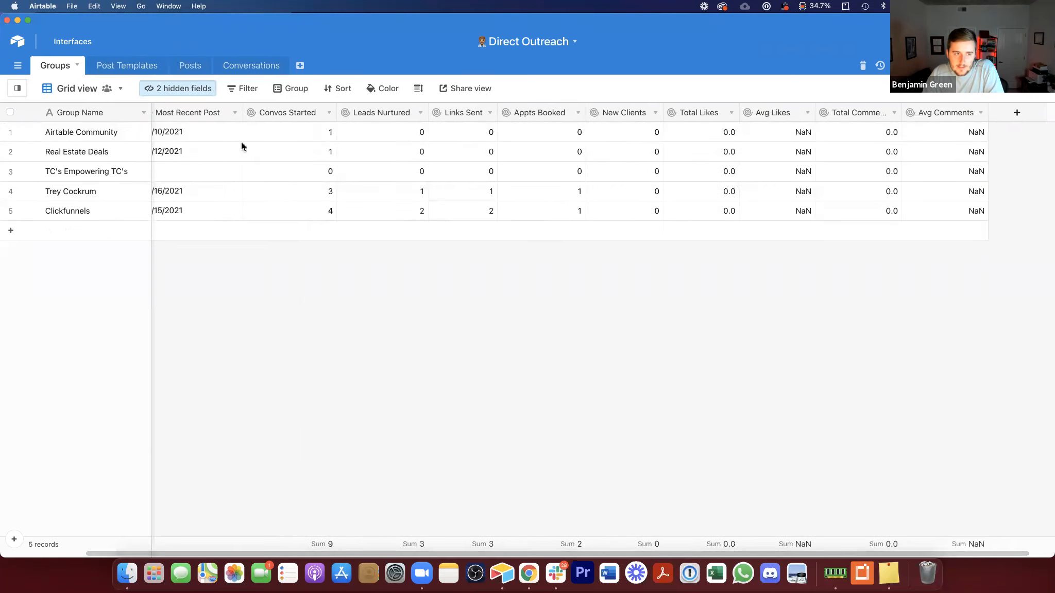
pyautogui.click(292, 134)
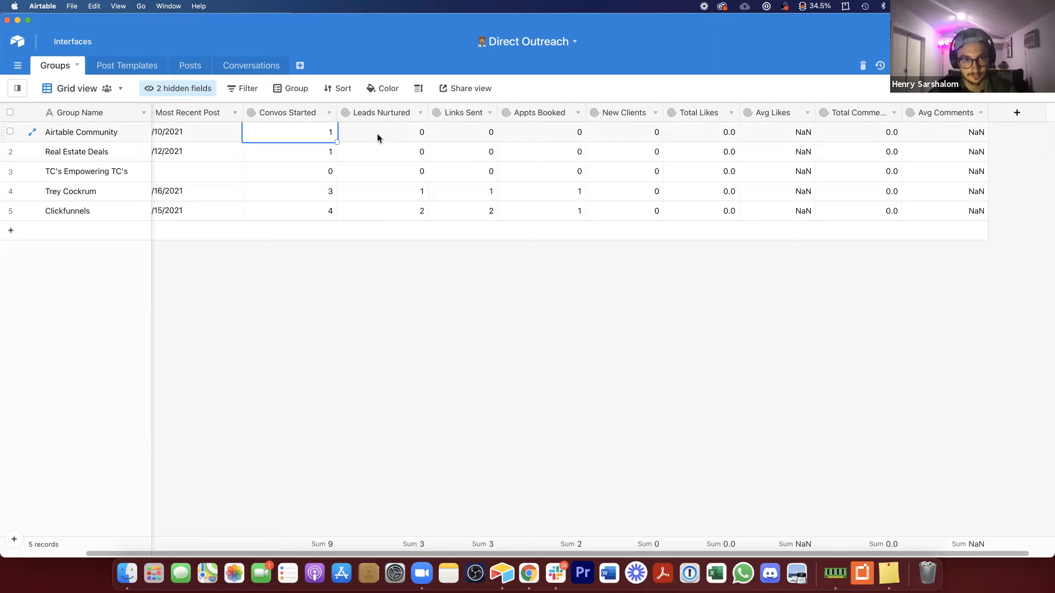
# Step: Insert a formula field named Convos to Calls after New Clients, computing {Appts Booked}/{Convos Started}
pyautogui.rightClick(622, 113)
pyautogui.click(639, 252)
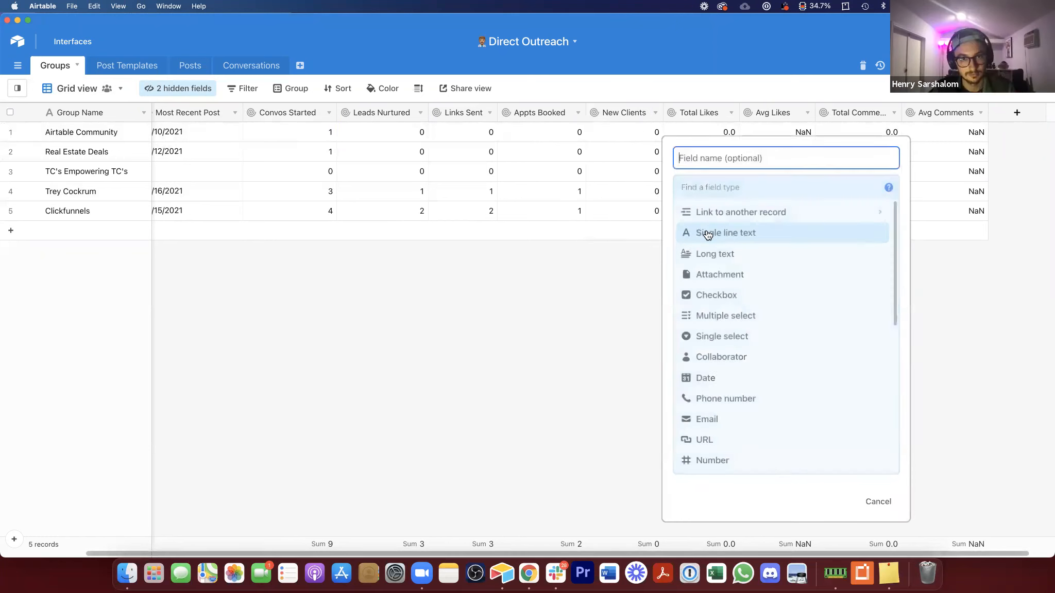
pyautogui.write('Con')
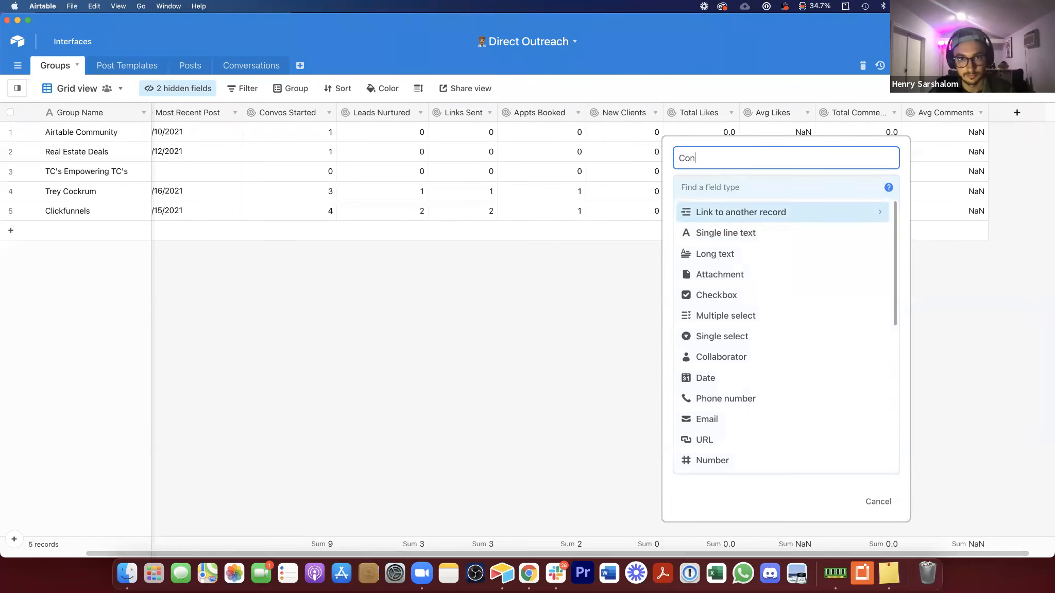
pyautogui.write('vos to Calls')
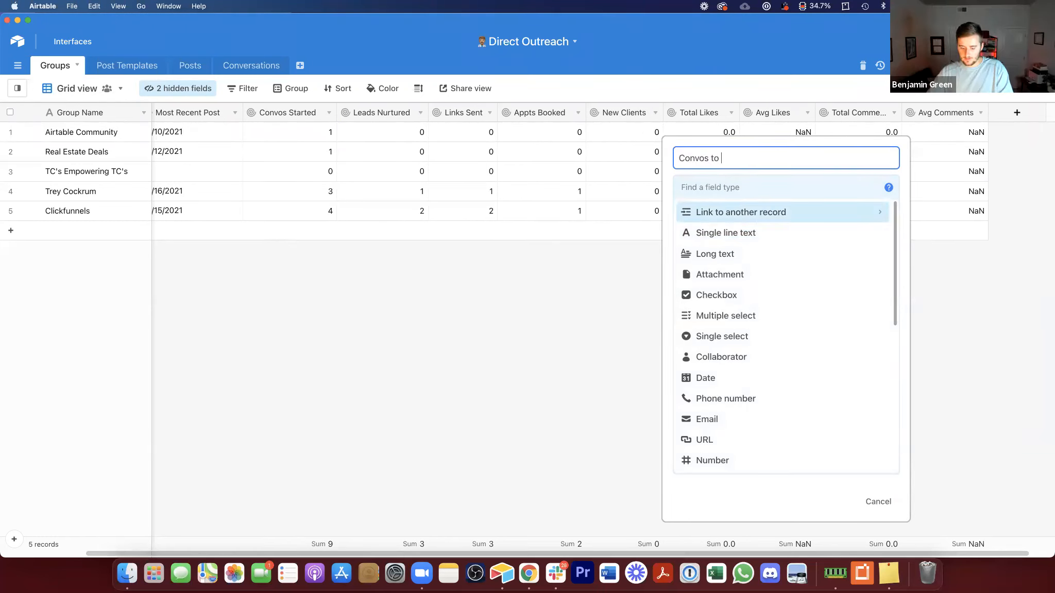
pyautogui.click(779, 188)
pyautogui.write('fo')
pyautogui.click(743, 220)
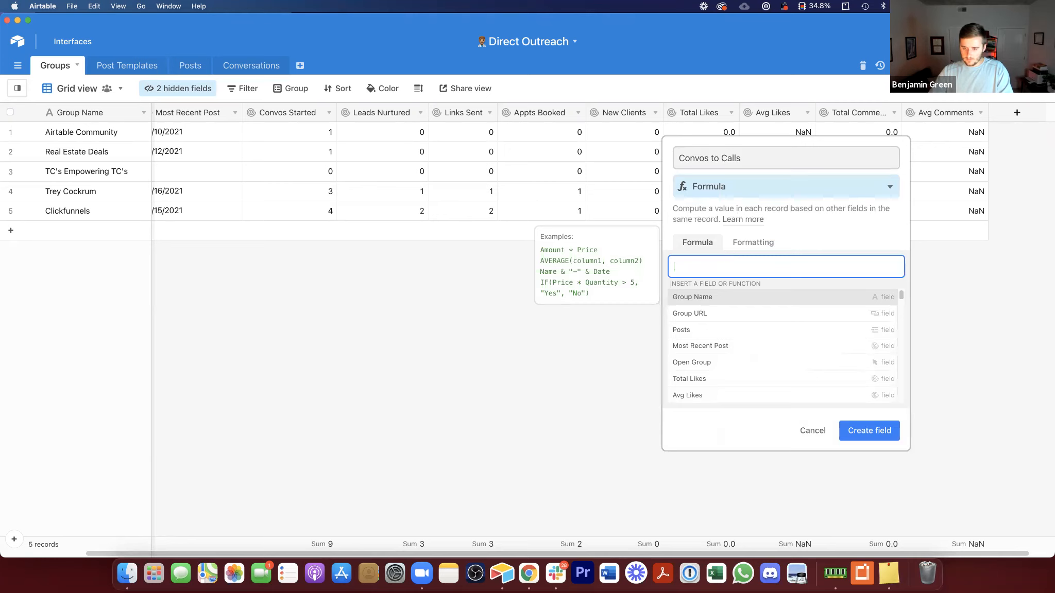
pyautogui.write('app')
pyautogui.click(780, 280)
pyautogui.write('/')
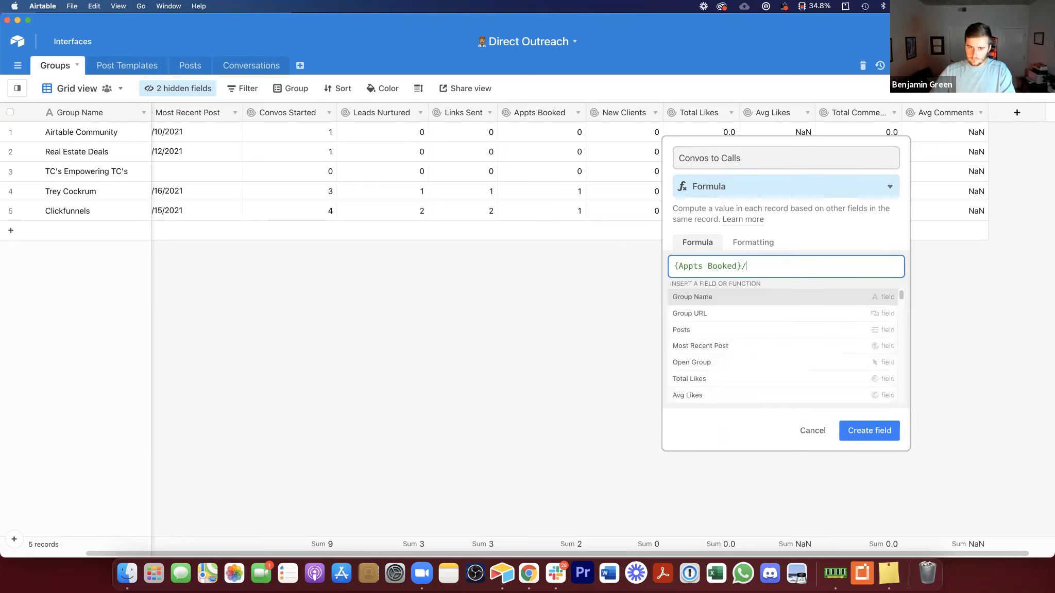
pyautogui.write('co')
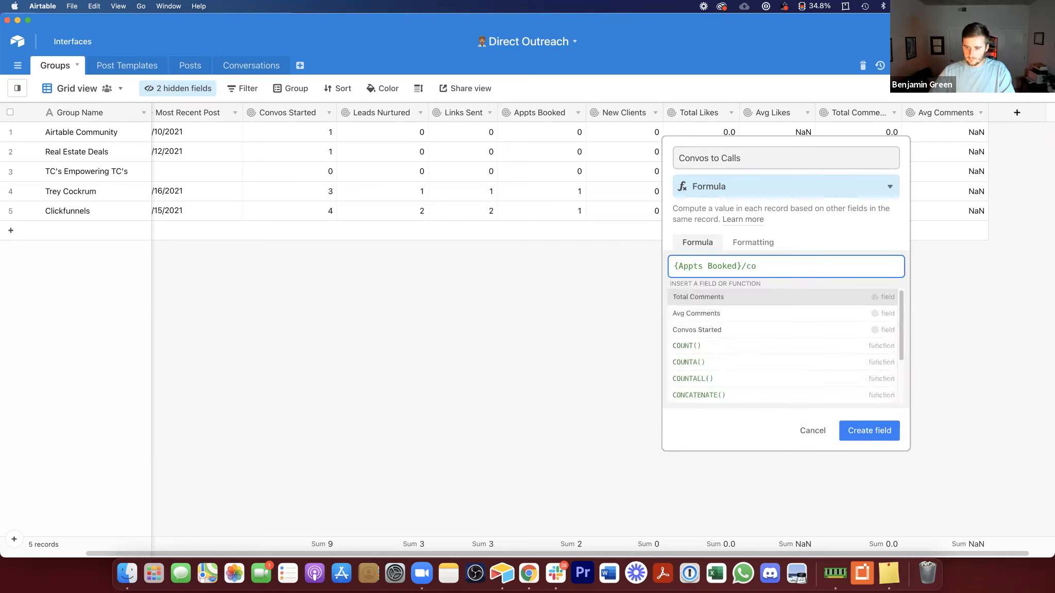
pyautogui.click(778, 330)
pyautogui.click(887, 306)
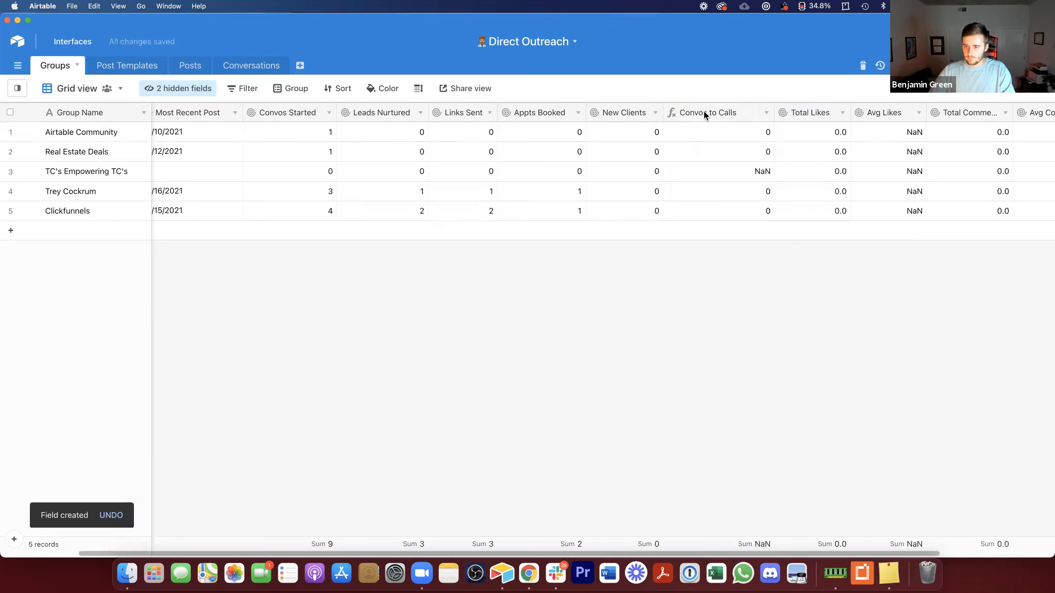
# Step: Format the Convos to Calls field as a percent and save it
pyautogui.doubleClick(703, 110)
pyautogui.click(589, 243)
pyautogui.click(585, 283)
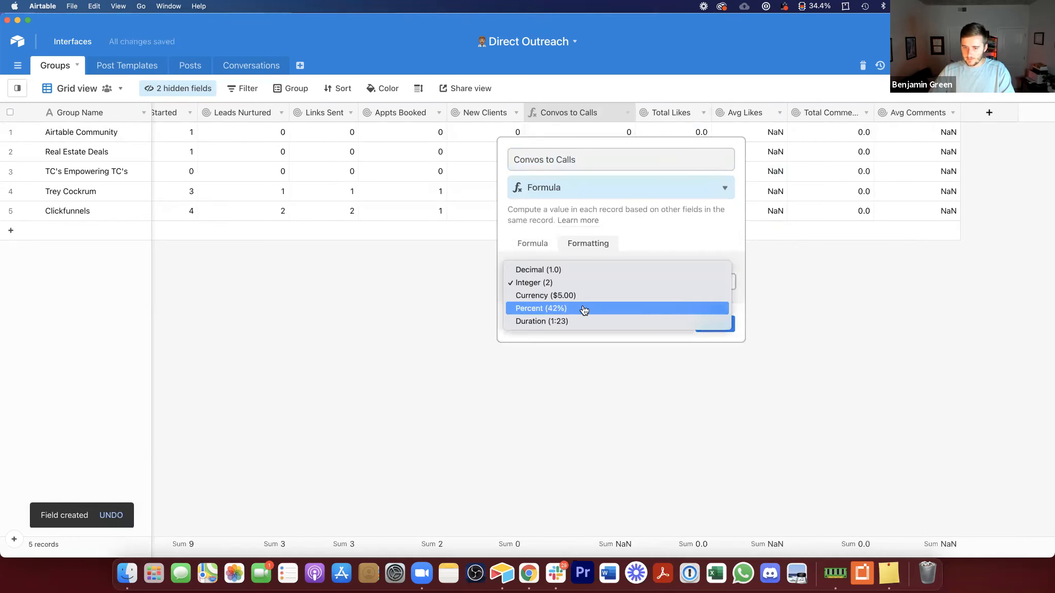
pyautogui.click(628, 312)
pyautogui.click(714, 355)
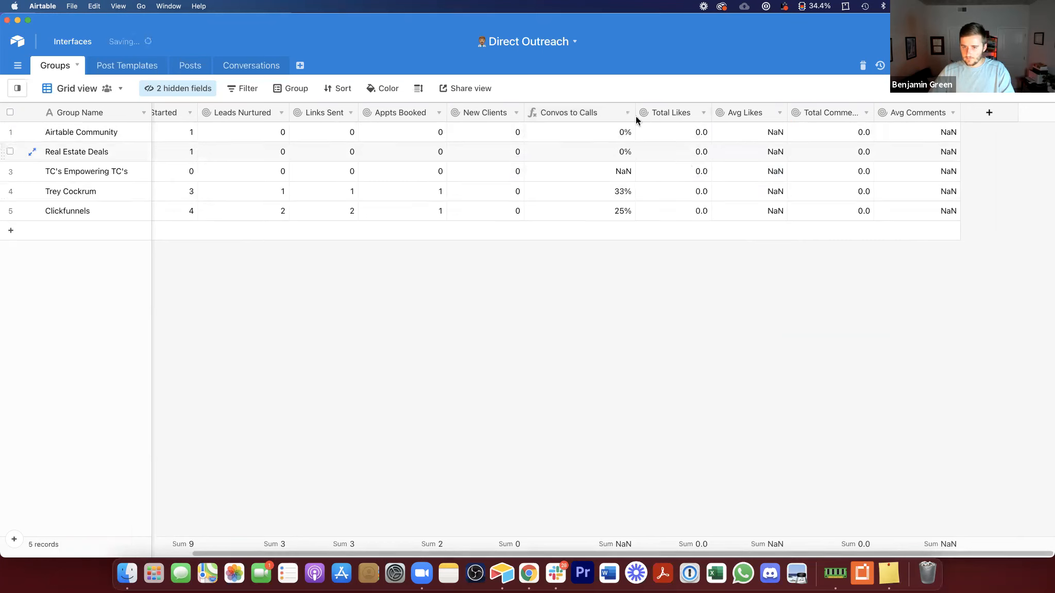
# Step: Insert a Convos to Clients formula field after Convos to Calls computing {New Clients}/{Convos Started}, formatted as percent with precision 1
pyautogui.moveTo(635, 113); pyautogui.dragTo(619, 113)
pyautogui.rightClick(589, 113)
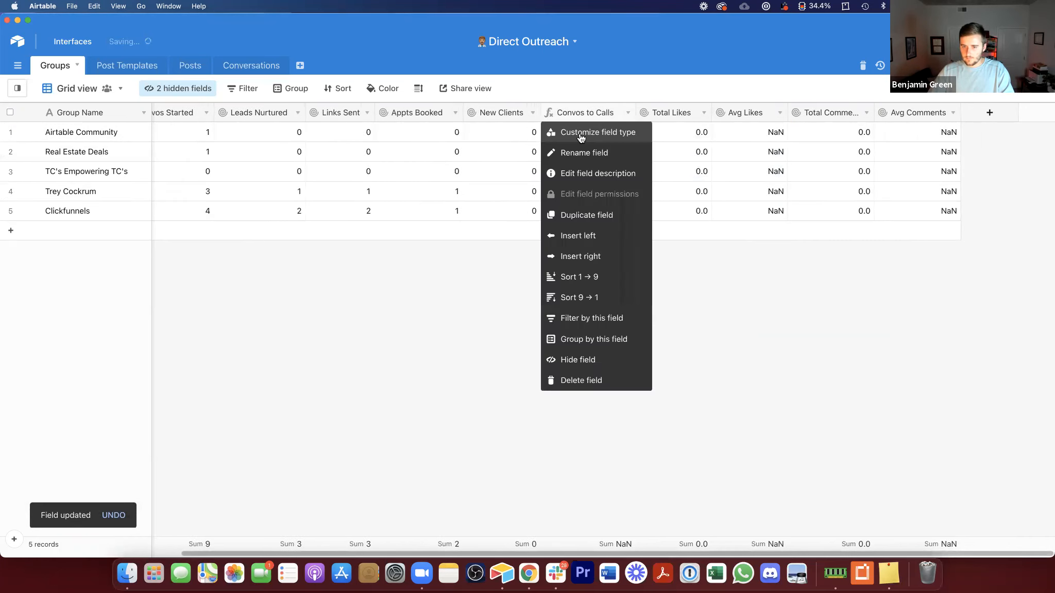
pyautogui.click(597, 257)
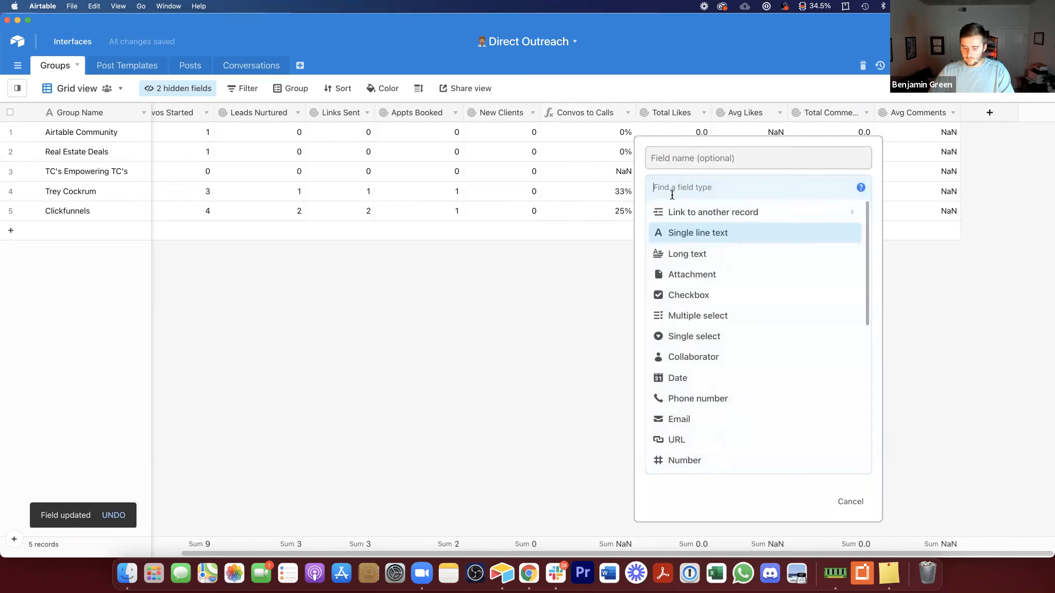
pyautogui.write('f')
pyautogui.click(679, 212)
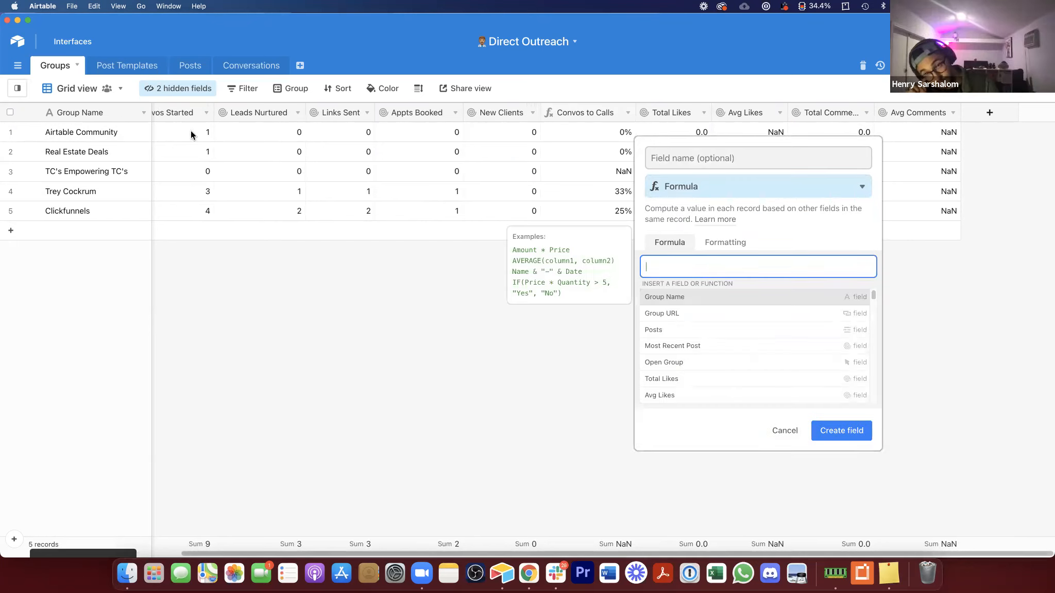
pyautogui.write('conc')
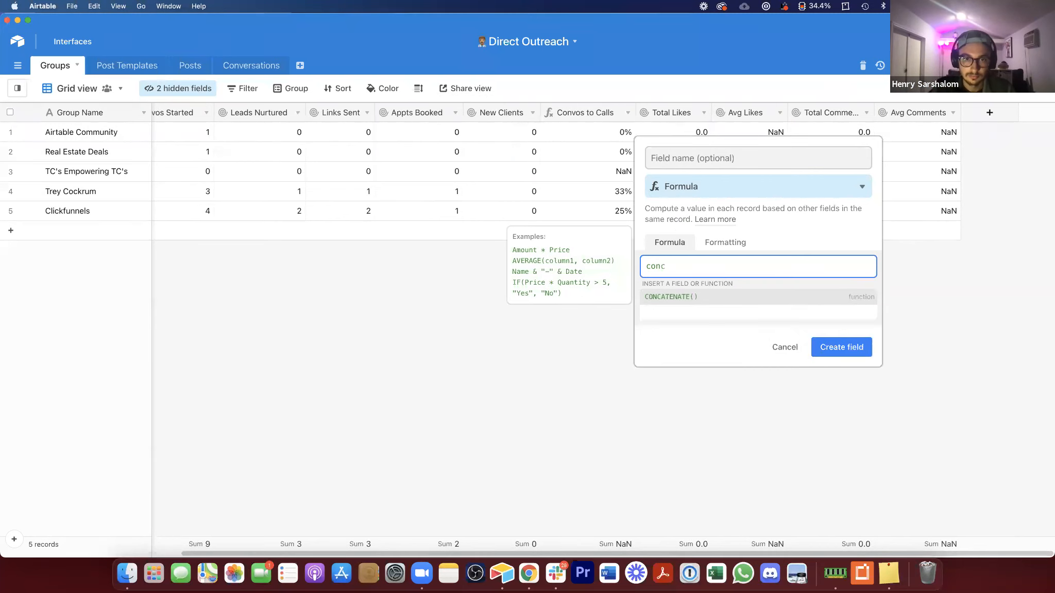
pyautogui.press('BackSpace')
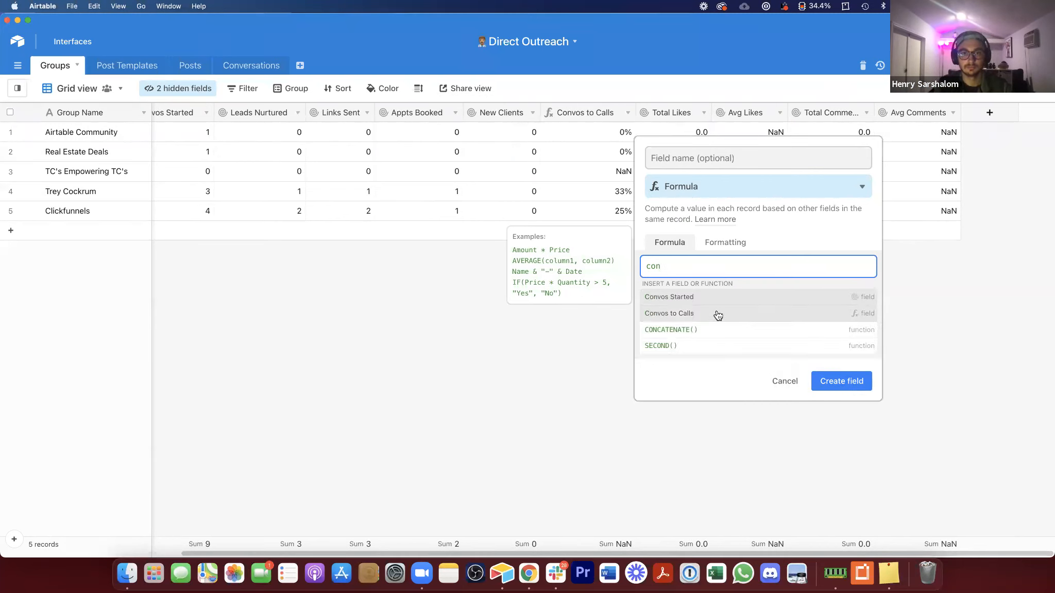
pyautogui.click(691, 299)
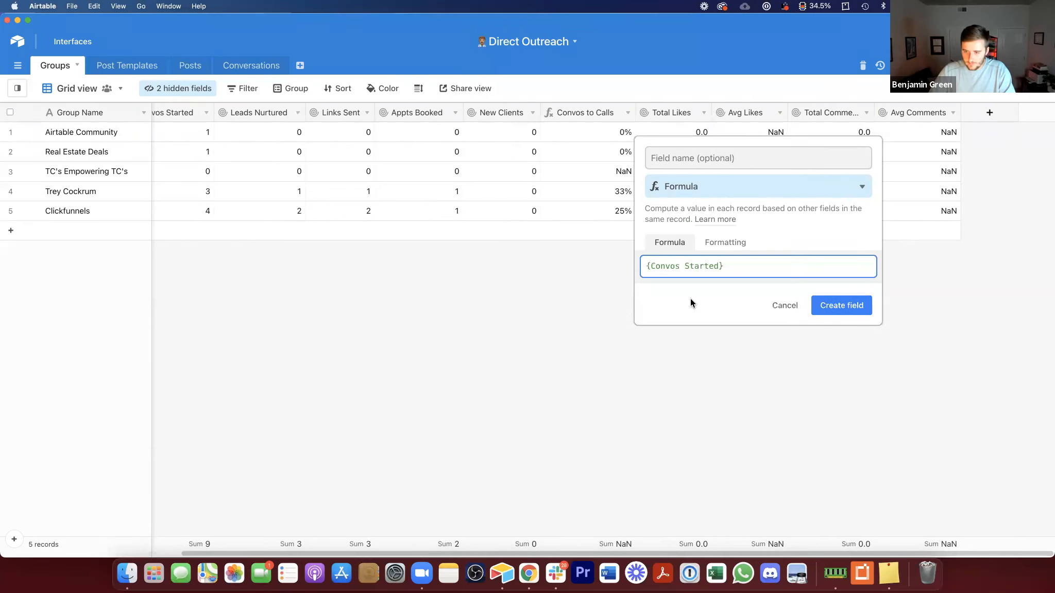
pyautogui.press('super+a')
pyautogui.write('new')
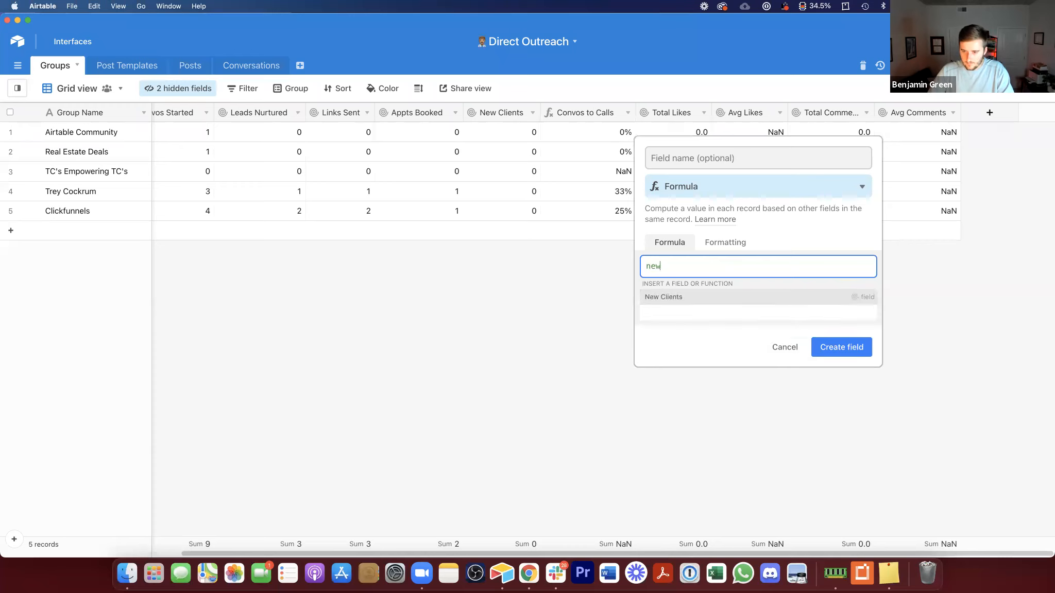
pyautogui.click(724, 300)
pyautogui.write('/con')
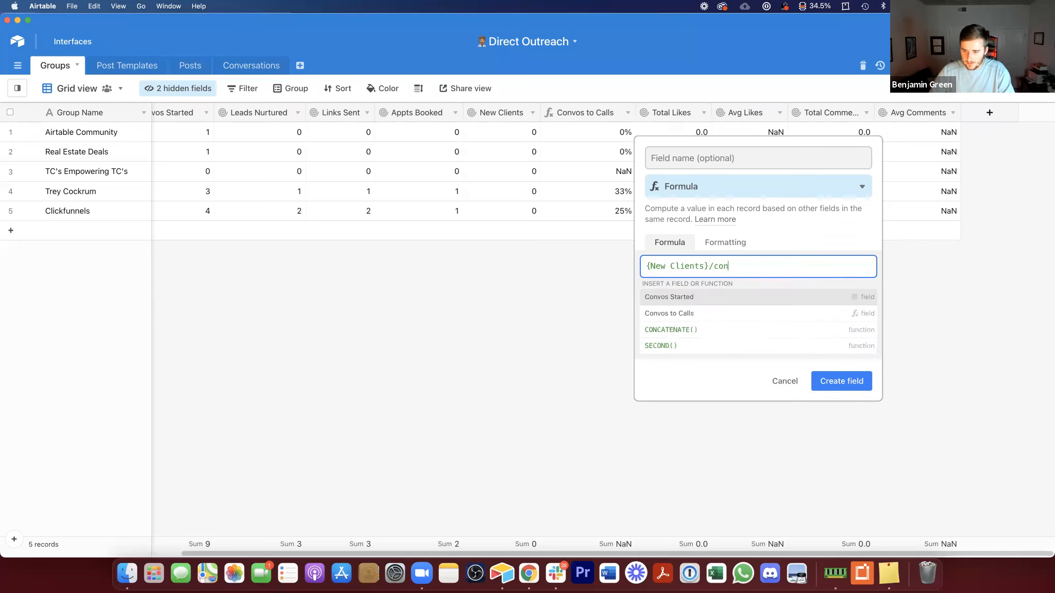
pyautogui.click(718, 298)
pyautogui.click(726, 242)
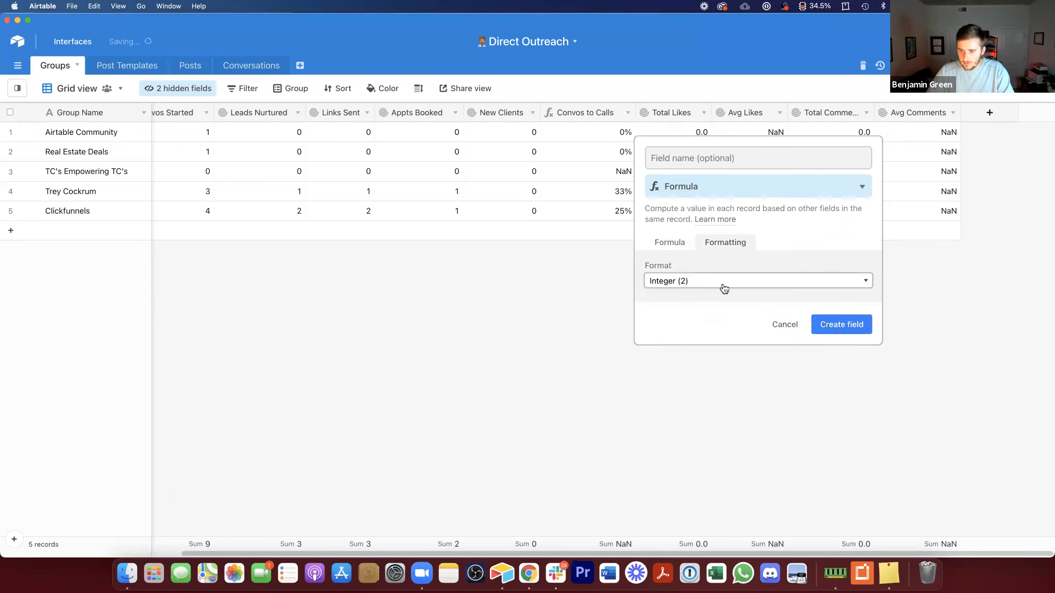
pyautogui.click(723, 282)
pyautogui.click(678, 307)
pyautogui.click(744, 157)
pyautogui.write('Convos to Clients')
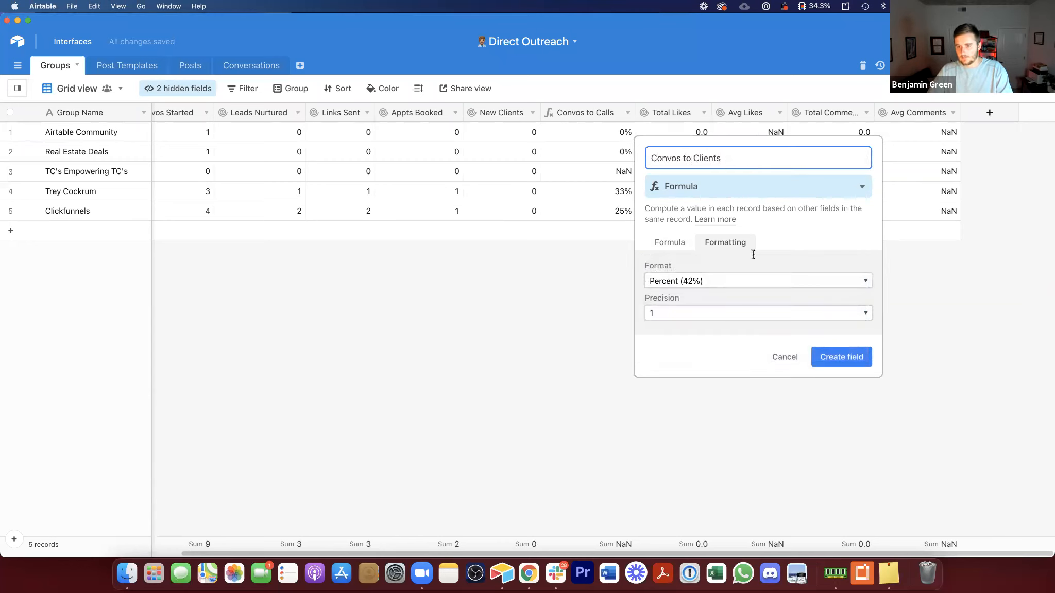
pyautogui.click(841, 357)
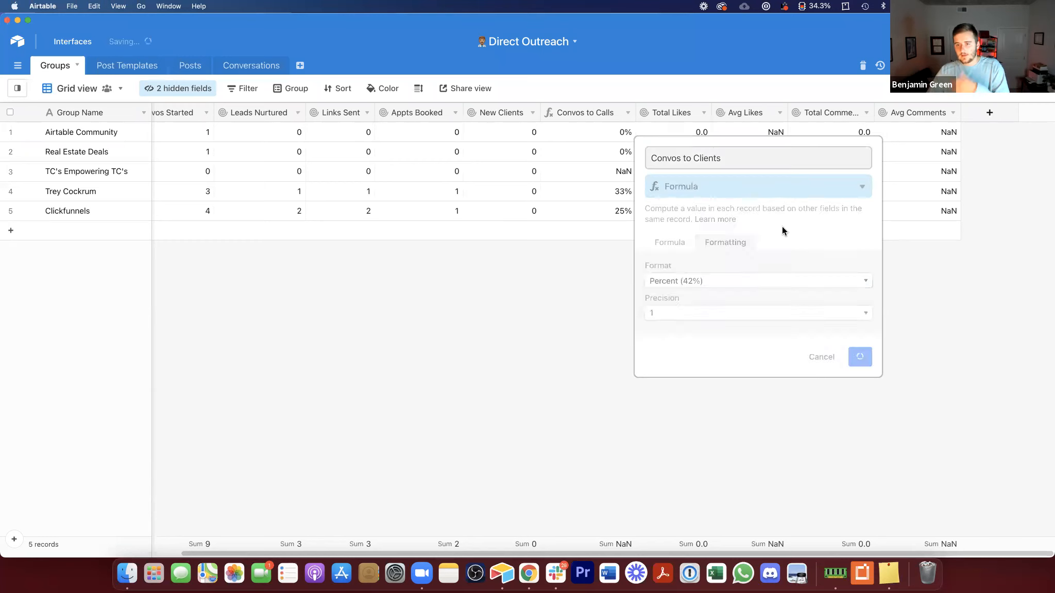
pyautogui.moveTo(747, 113); pyautogui.dragTo(740, 113)
pyautogui.click(141, 127)
pyautogui.press('Right')
pyautogui.press('Right')
pyautogui.press('Right')
pyautogui.press('Right')
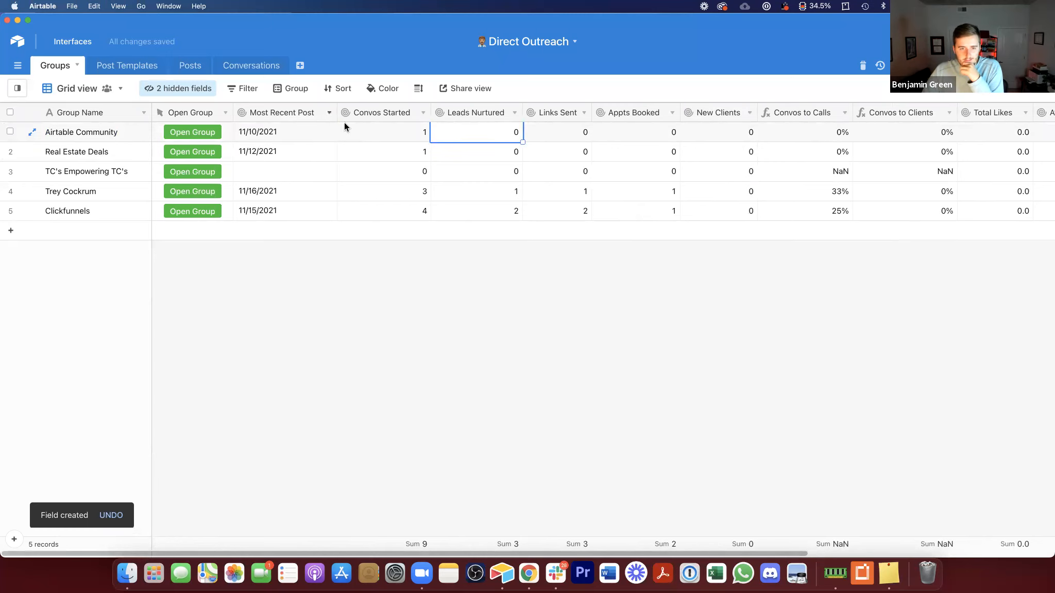
pyautogui.press('Right')
pyautogui.press('Right')
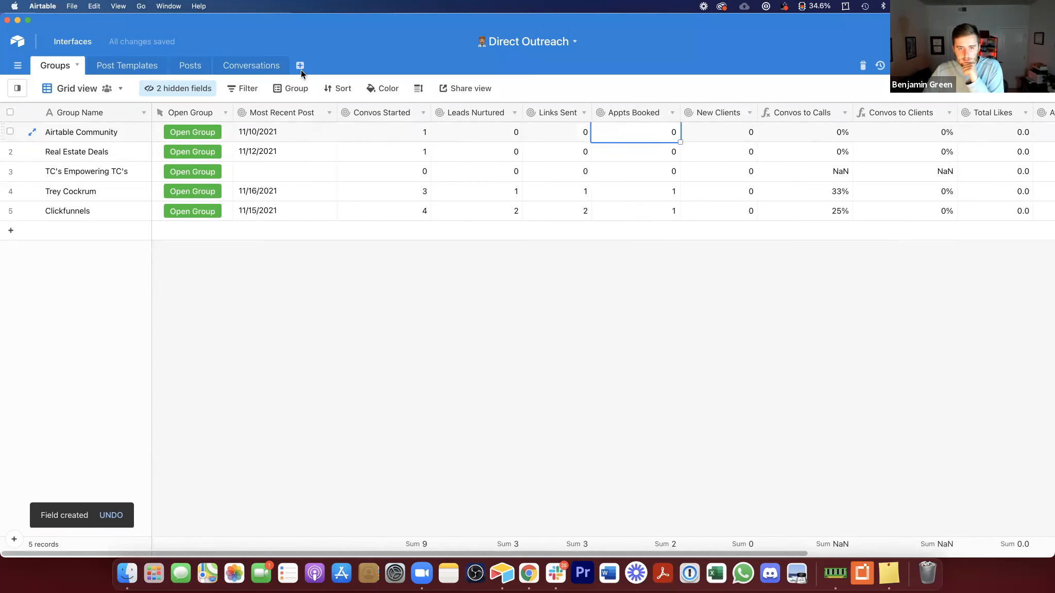
# Step: Remove the grouping from the Conversations grid view
pyautogui.click(253, 70)
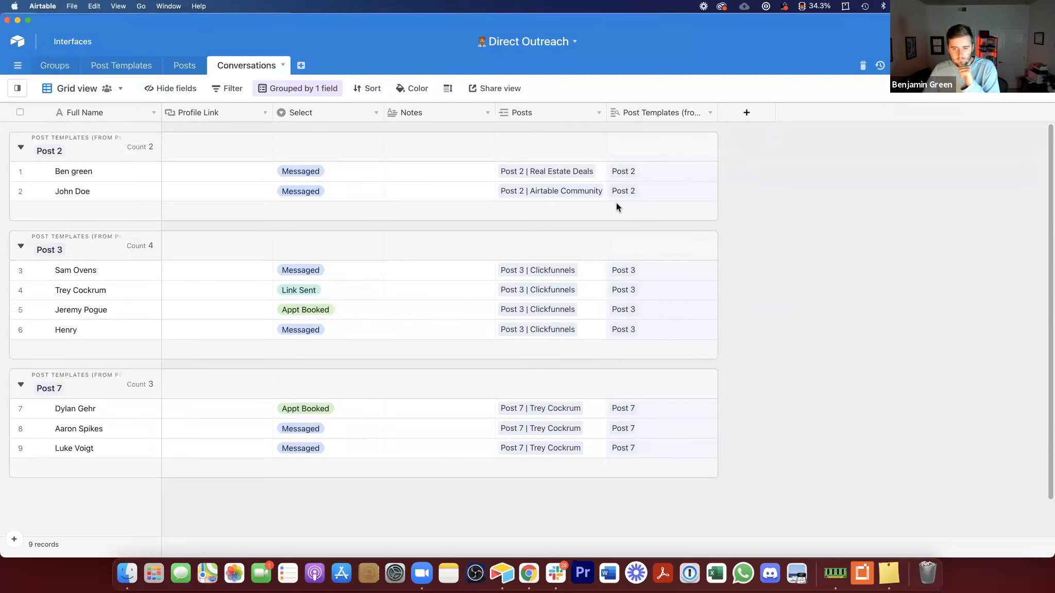
pyautogui.click(315, 87)
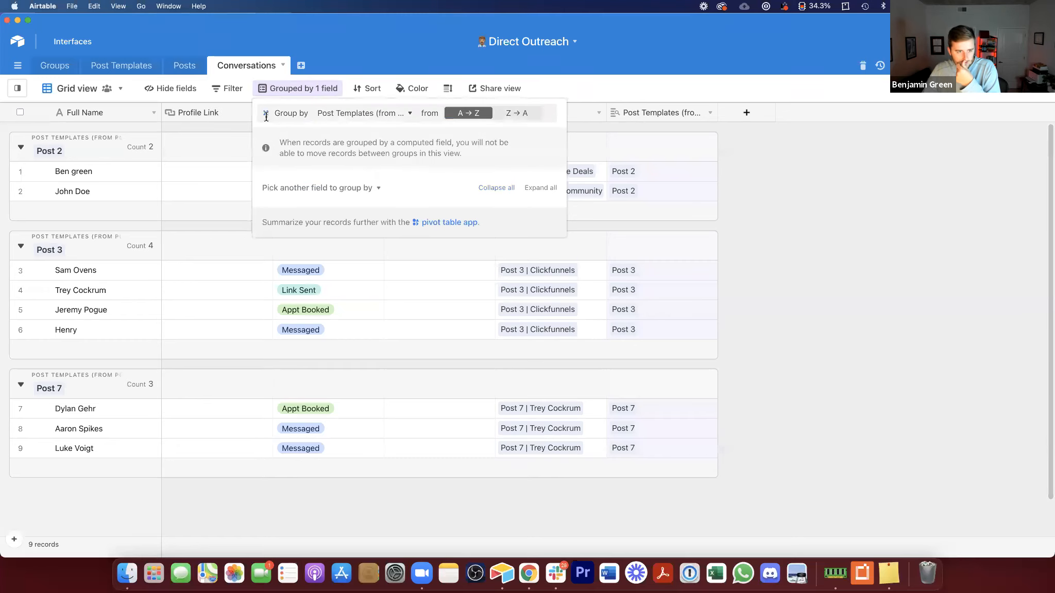
pyautogui.click(265, 114)
pyautogui.press('Escape')
# Step: Copy the nine Full Name entries and paste them three times into new Conversations records
pyautogui.moveTo(98, 132); pyautogui.dragTo(102, 291)
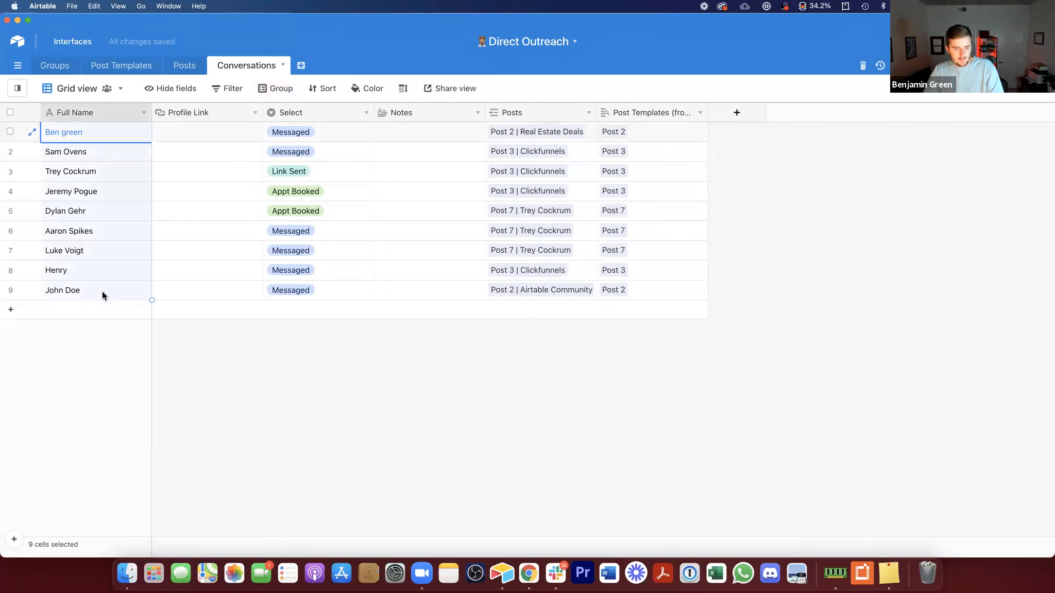
pyautogui.press('super+c')
pyautogui.click(67, 310)
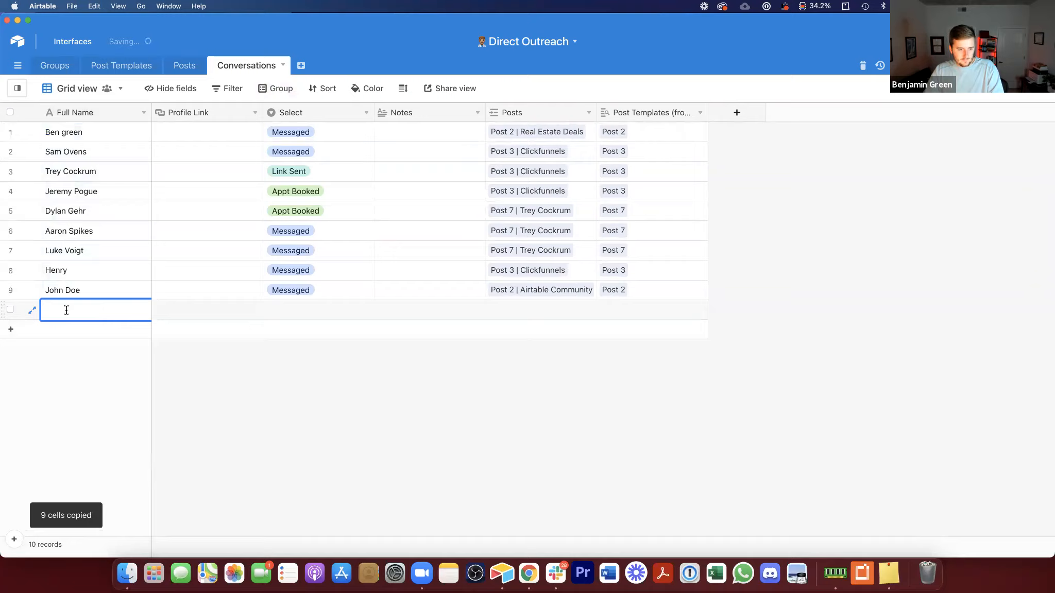
pyautogui.press('super+v')
pyautogui.click(640, 330)
pyautogui.click(86, 483)
pyautogui.press('super+v')
pyautogui.click(640, 333)
pyautogui.scroll(-4, 133, 401)
pyautogui.click(90, 455)
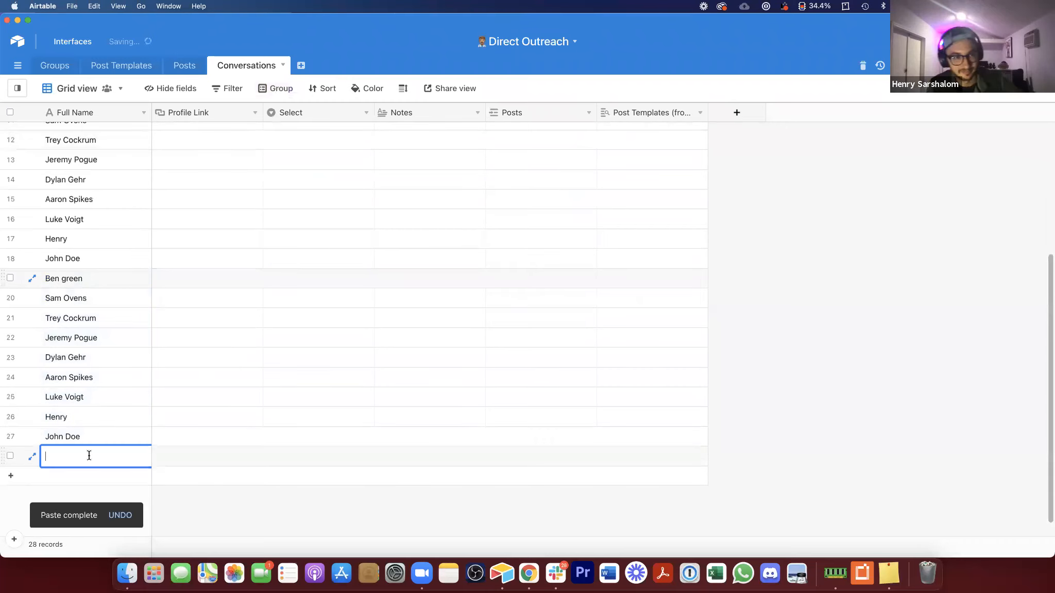
pyautogui.press('super+v')
pyautogui.click(657, 324)
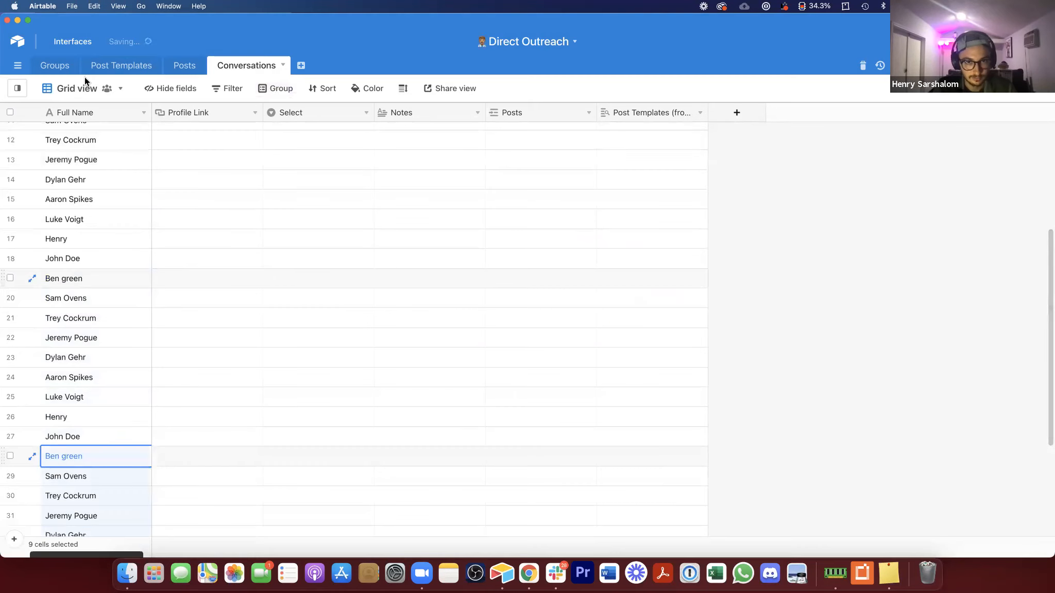
# Step: Check the Post Templates table and open the Posts table
pyautogui.click(147, 71)
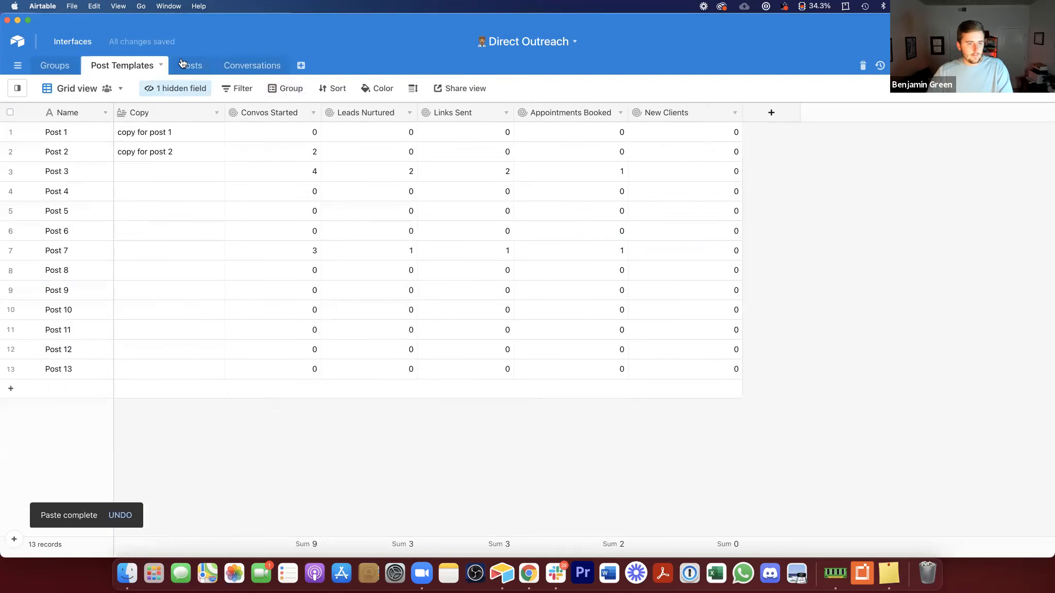
pyautogui.click(191, 65)
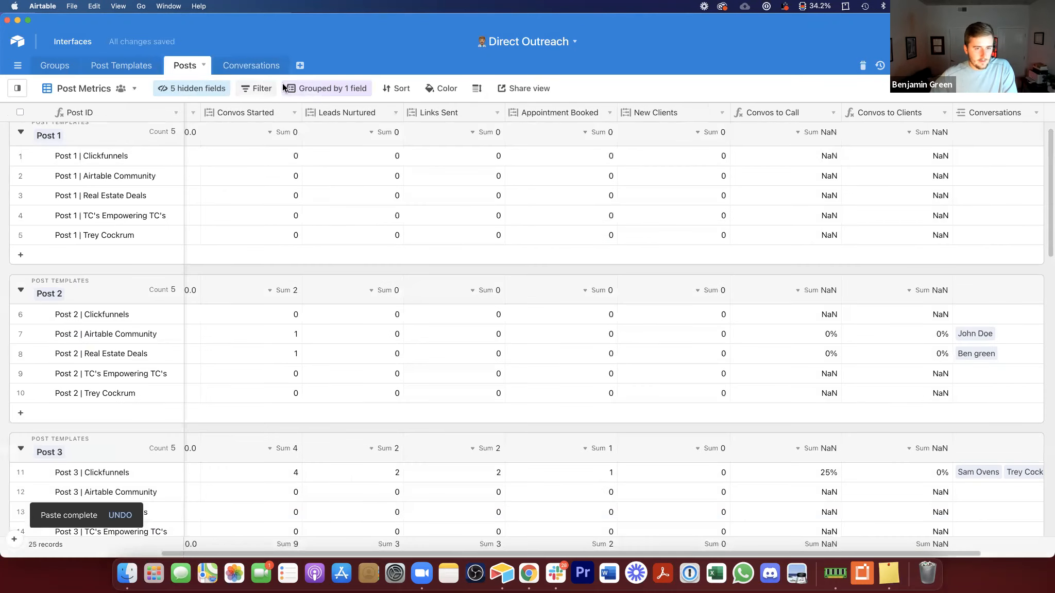
# Step: Remove the grouping from the Posts table's Post Metrics view and copy the entire Post ID column
pyautogui.click(327, 88)
pyautogui.click(296, 113)
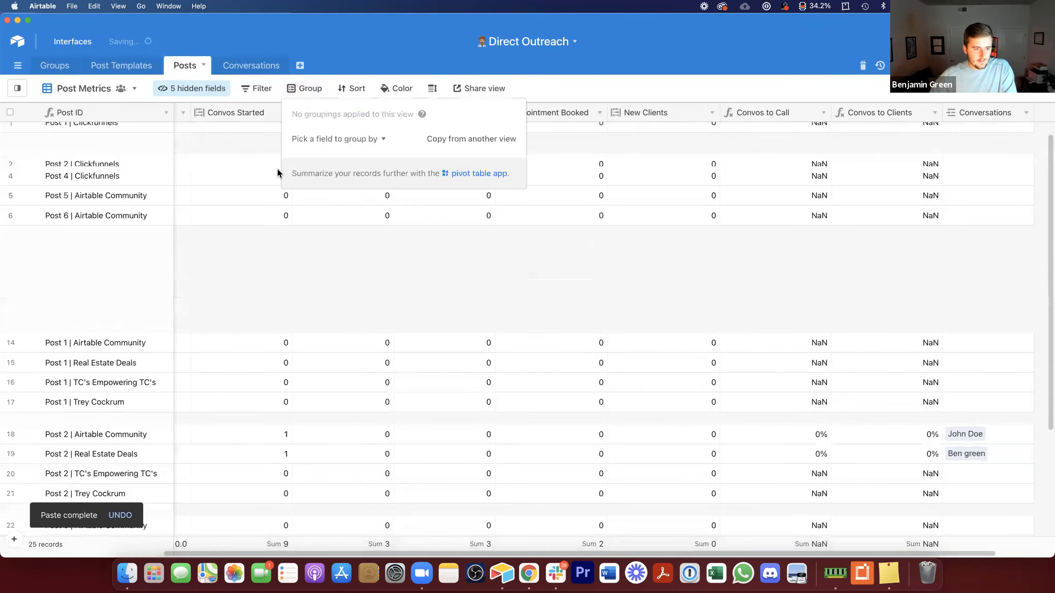
pyautogui.click(100, 108)
pyautogui.press('cmd+c')
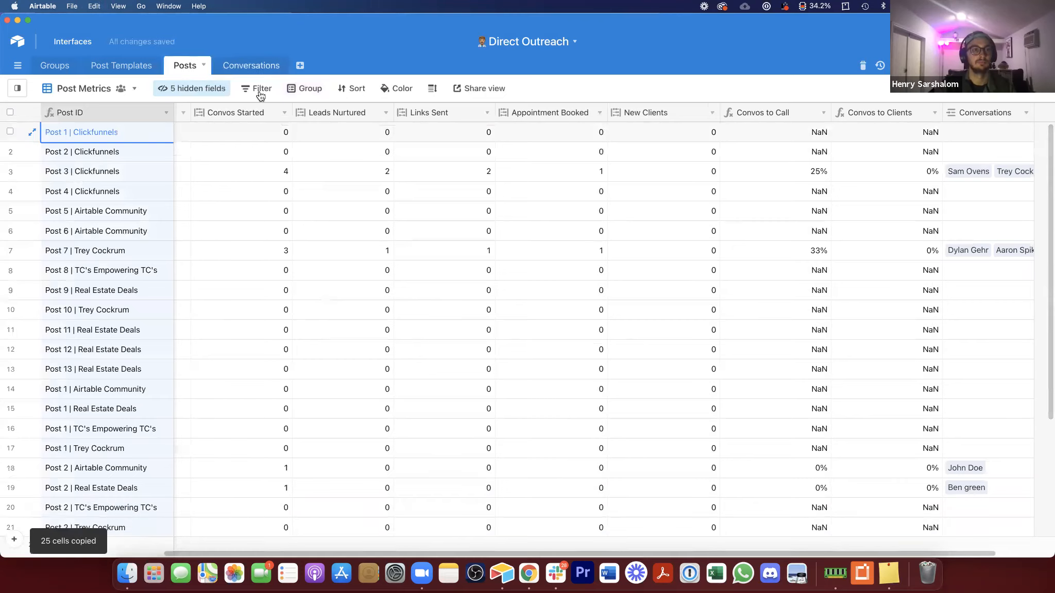
# Step: Paste the copied Post IDs into the Posts field of the Conversations records starting at row 10, then paste them again below
pyautogui.click(251, 71)
pyautogui.scroll(-1, 264, 266)
pyautogui.scroll(5, 264, 267)
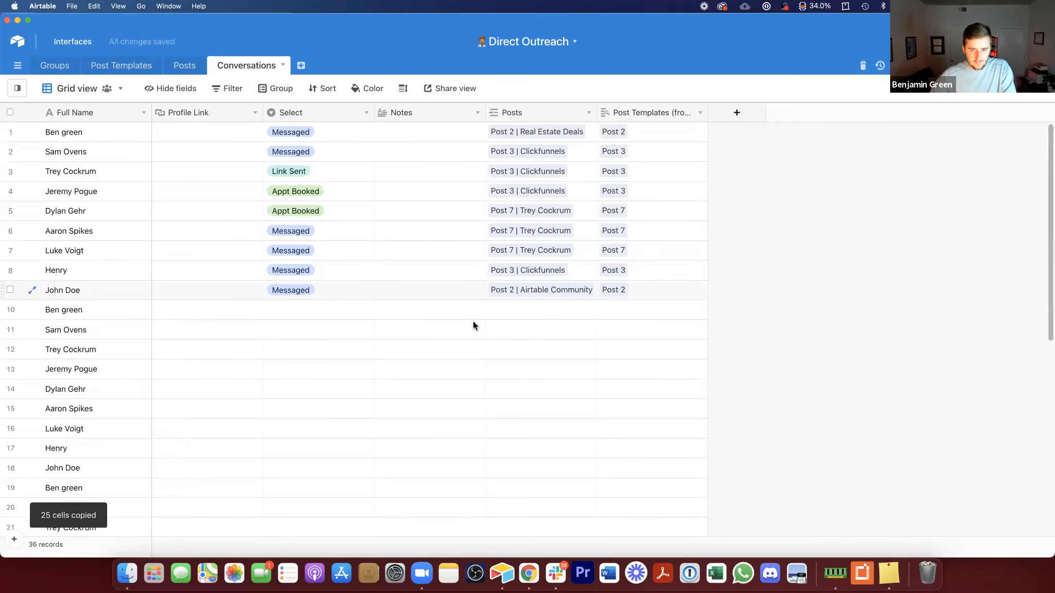
pyautogui.press('super+shift+Down')
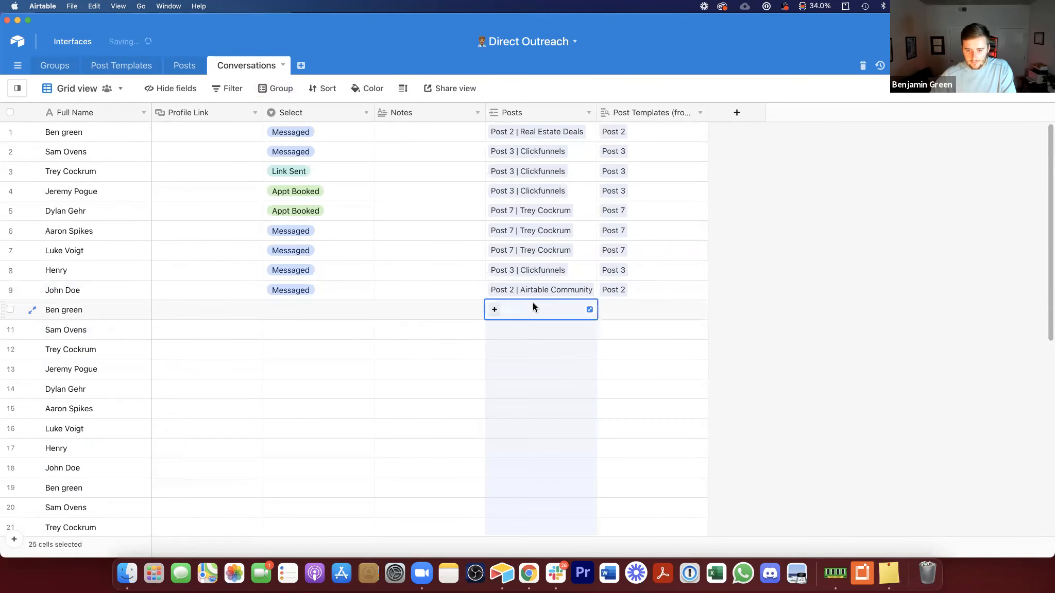
pyautogui.press('super+v')
pyautogui.scroll(-8, 523, 337)
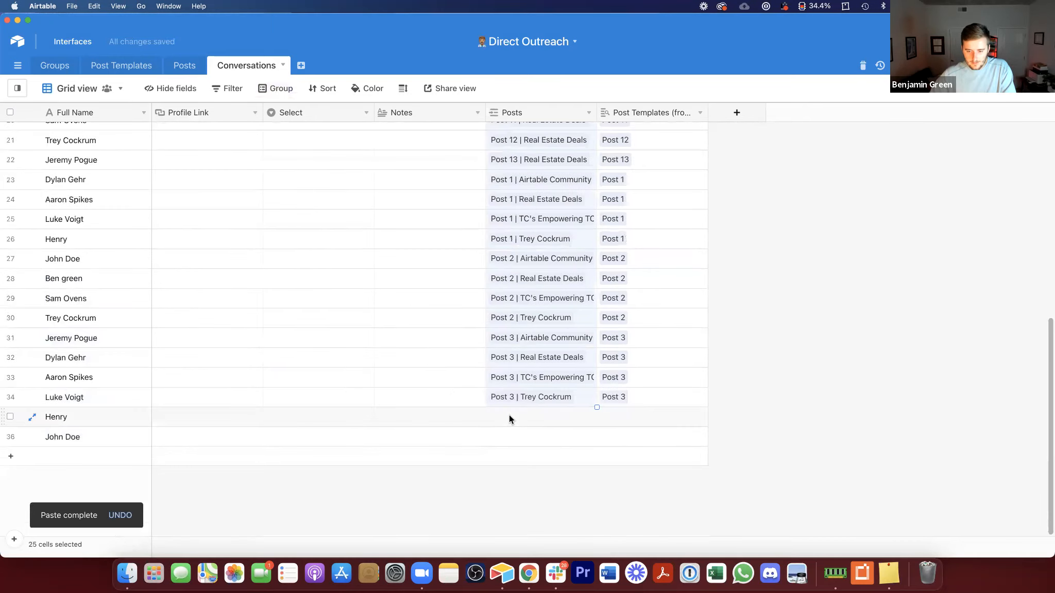
pyautogui.click(510, 415)
pyautogui.press('super+v')
pyautogui.click(640, 329)
# Step: Paste the Post IDs into the Posts field again further down, expanding the table with new records
pyautogui.scroll(-10, 641, 340)
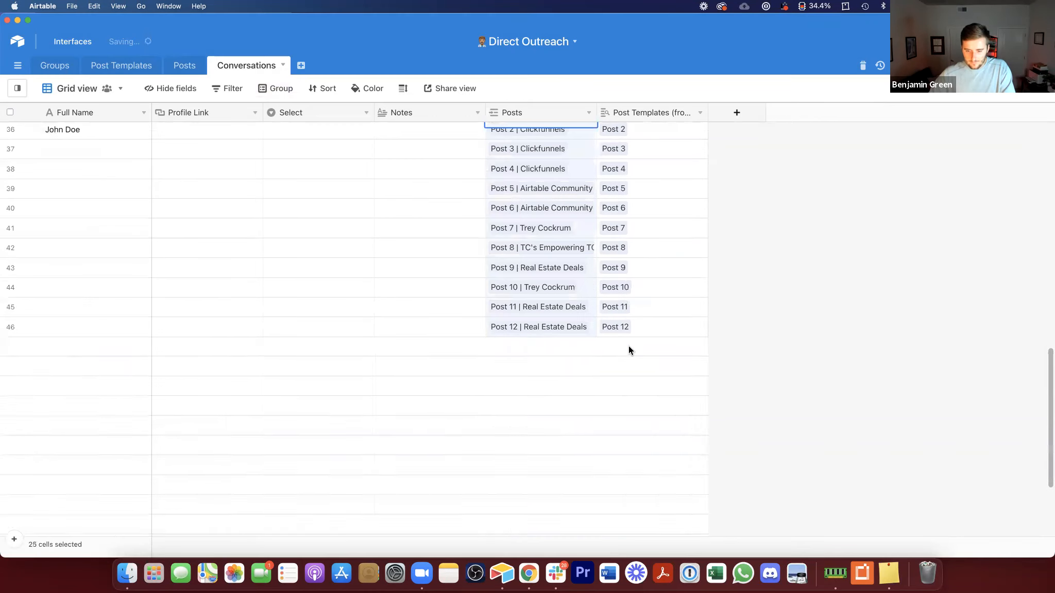
pyautogui.click(510, 464)
pyautogui.click(514, 454)
pyautogui.press('super+v')
pyautogui.click(639, 330)
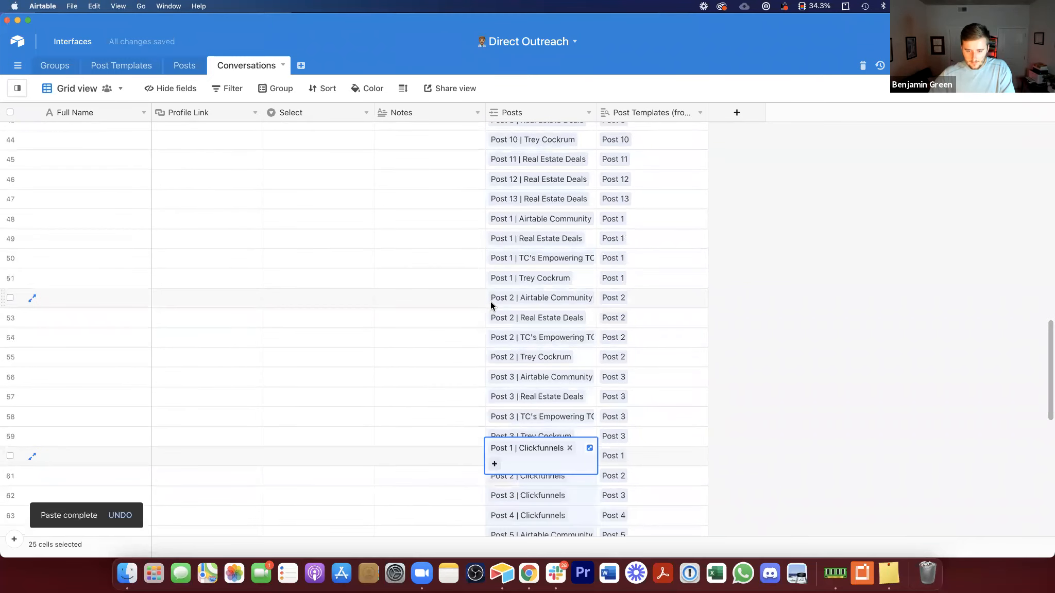
pyautogui.scroll(-6, 515, 293)
pyautogui.scroll(4, 408, 259)
pyautogui.moveTo(517, 194); pyautogui.dragTo(526, 429)
pyautogui.press('super+v')
pyautogui.click(643, 322)
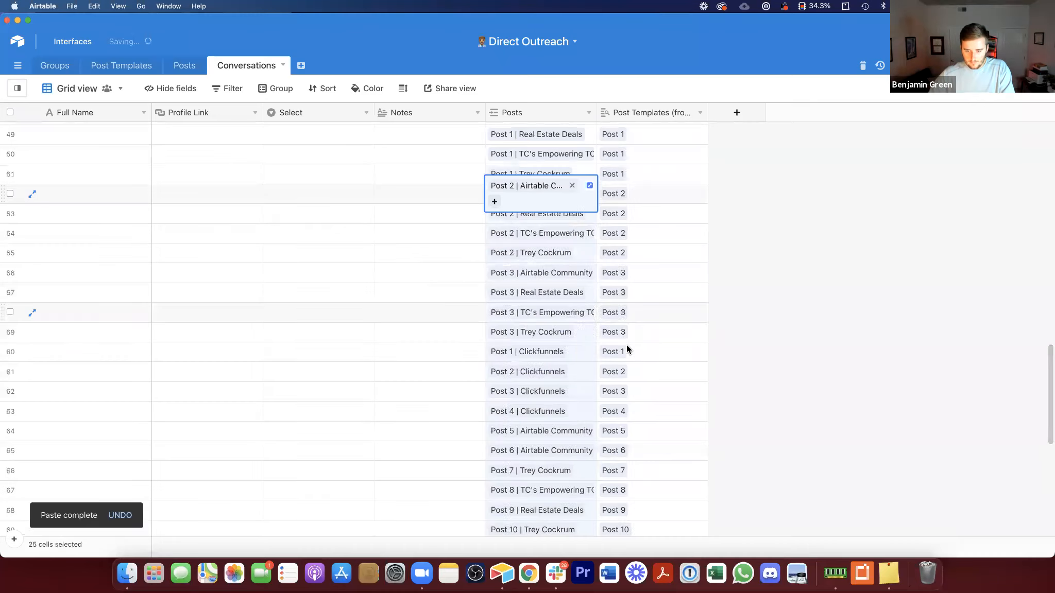
pyautogui.scroll(-3, 592, 345)
pyautogui.click(568, 344)
pyautogui.press('super+v')
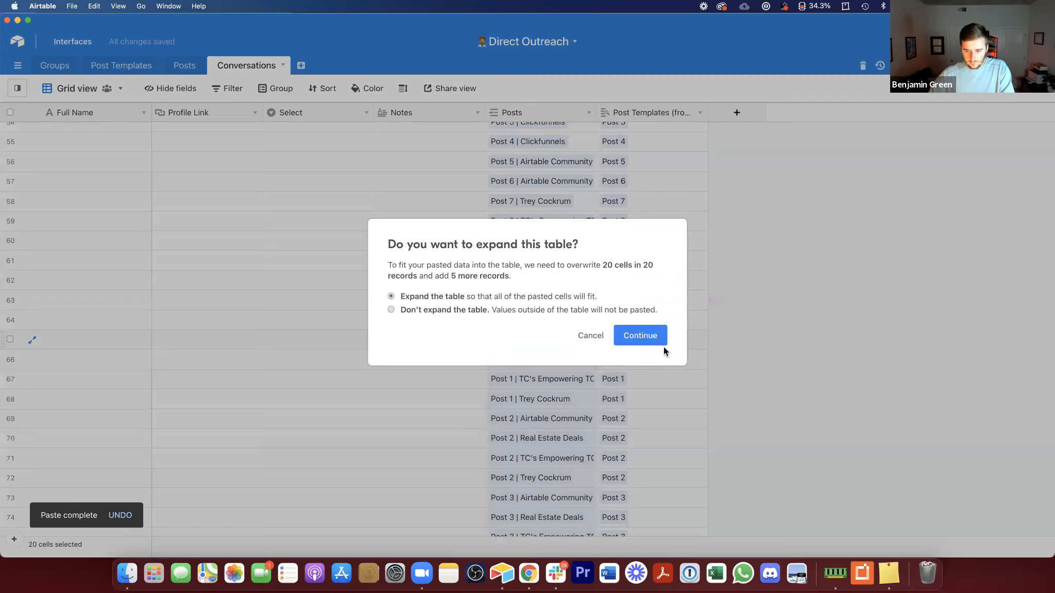
pyautogui.click(653, 337)
# Step: Copy sixteen Posts links and paste them at the end of the table, expanding it with new records
pyautogui.scroll(5, 530, 206)
pyautogui.moveTo(536, 155); pyautogui.dragTo(548, 454)
pyautogui.press('super+c')
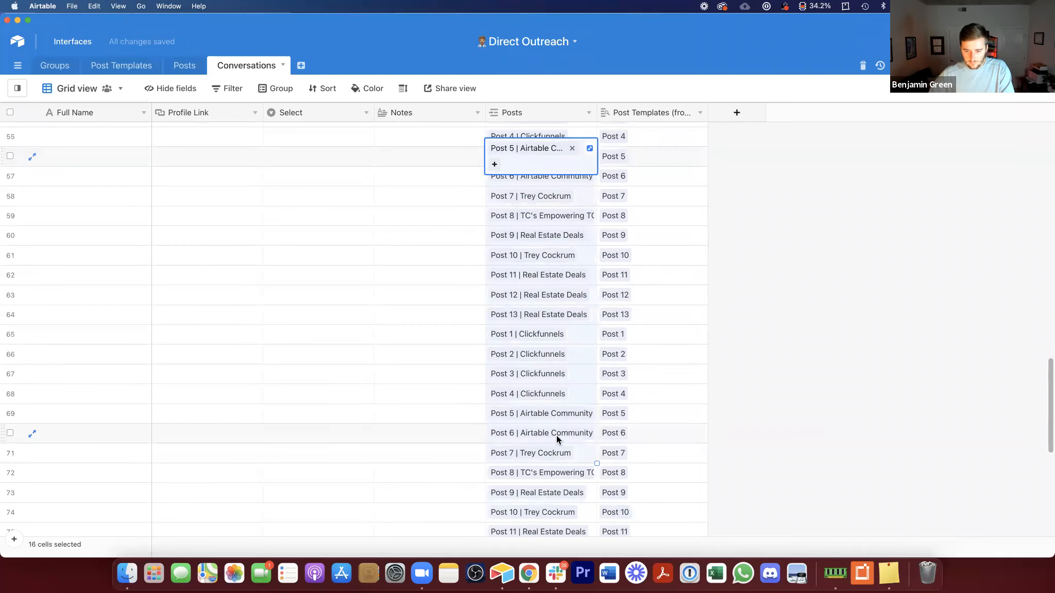
pyautogui.scroll(-10, 556, 435)
pyautogui.click(531, 456)
pyautogui.press('super+v')
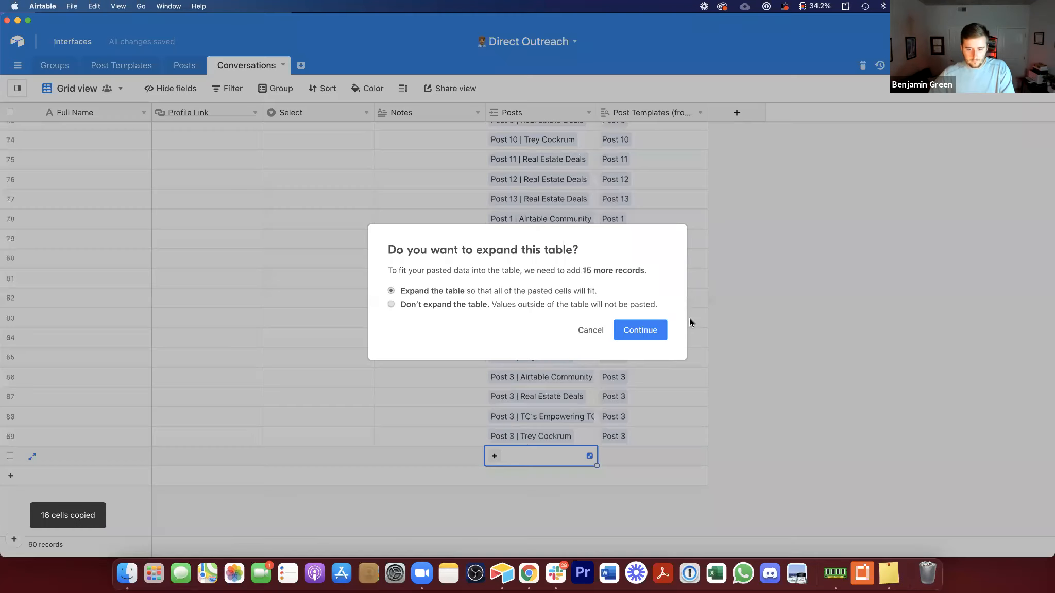
pyautogui.click(642, 331)
# Step: Fill the Full Name field of the new records by copying the names and pasting them repeatedly down to the last row
pyautogui.scroll(15, 116, 229)
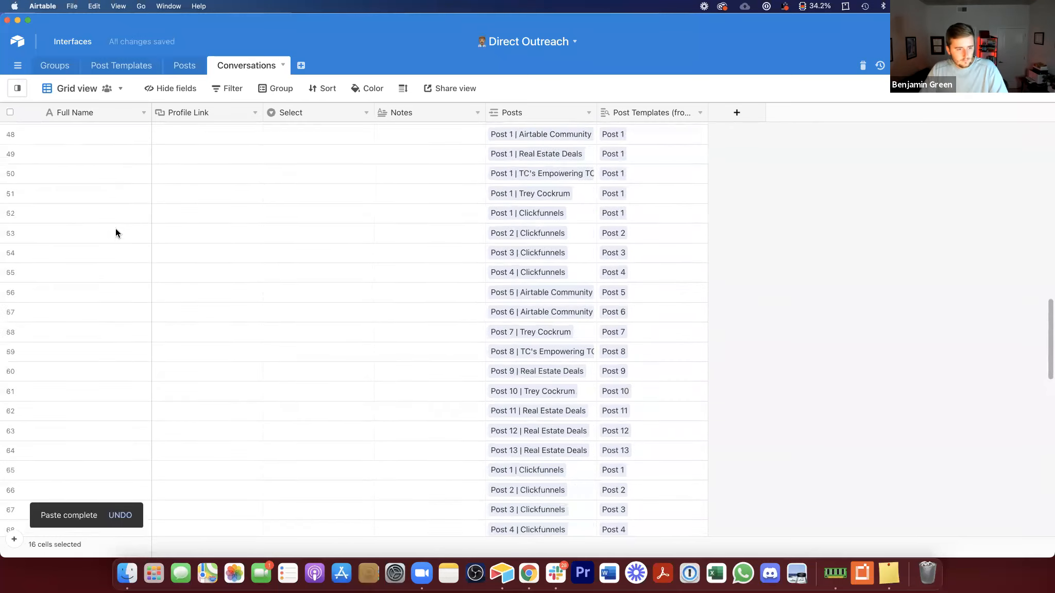
pyautogui.scroll(5, 108, 179)
pyautogui.click(96, 160)
pyautogui.keyDown('shift'); pyautogui.click(89, 455); pyautogui.keyUp('shift')
pyautogui.press('super+c')
pyautogui.click(89, 494)
pyautogui.press('super+v')
pyautogui.scroll(-10, 209, 369)
pyautogui.click(105, 163)
pyautogui.press('super+v')
pyautogui.scroll(-3, 133, 225)
pyautogui.scroll(-3, 133, 225)
pyautogui.click(111, 234)
pyautogui.press('super+v')
pyautogui.scroll(-8, 112, 235)
pyautogui.click(105, 160)
pyautogui.press('super+v')
pyautogui.scroll(-5, 135, 241)
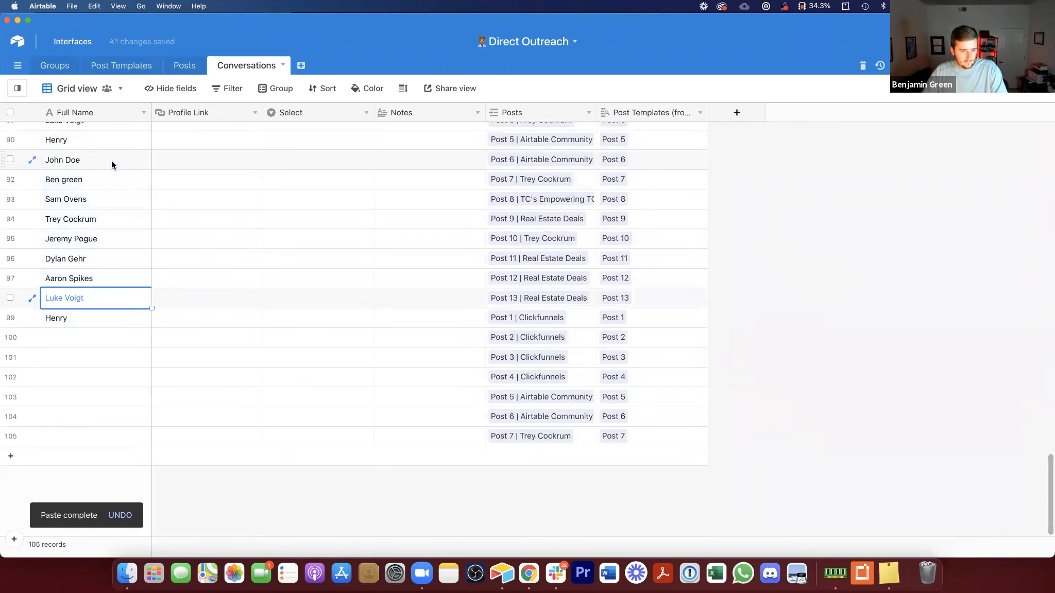
pyautogui.click(112, 159)
pyautogui.press('super+v')
pyautogui.click(640, 334)
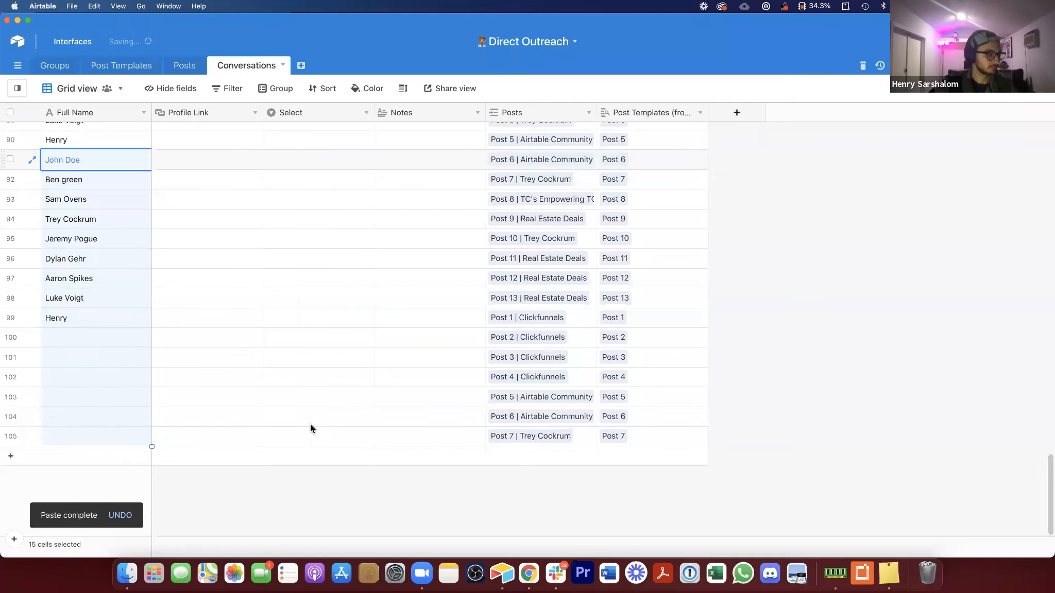
# Step: Delete the extra record at the end of the Conversations table
pyautogui.rightClick(303, 436)
pyautogui.click(361, 424)
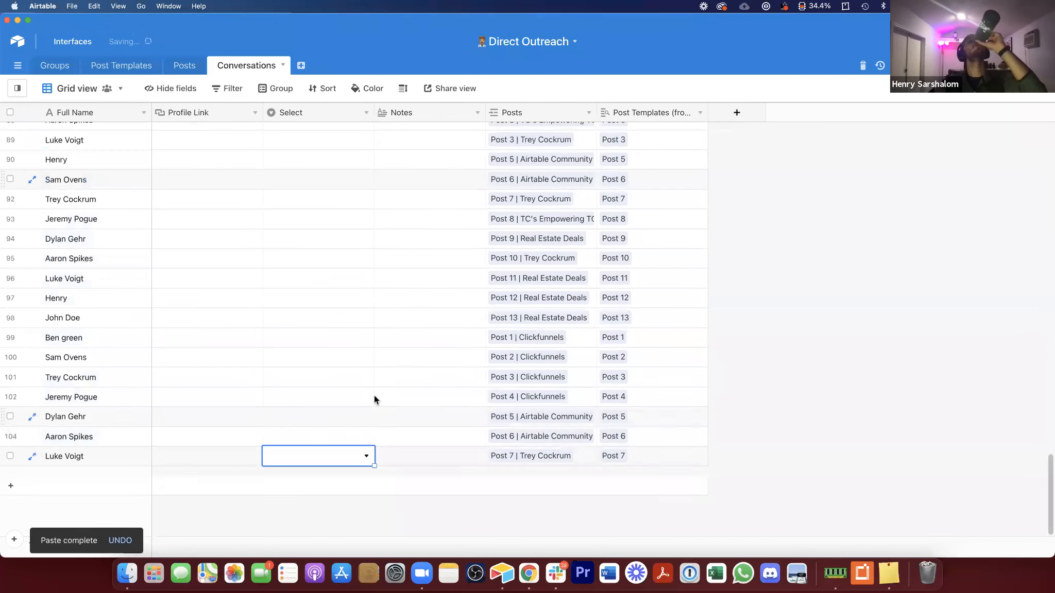
pyautogui.scroll(20, 373, 385)
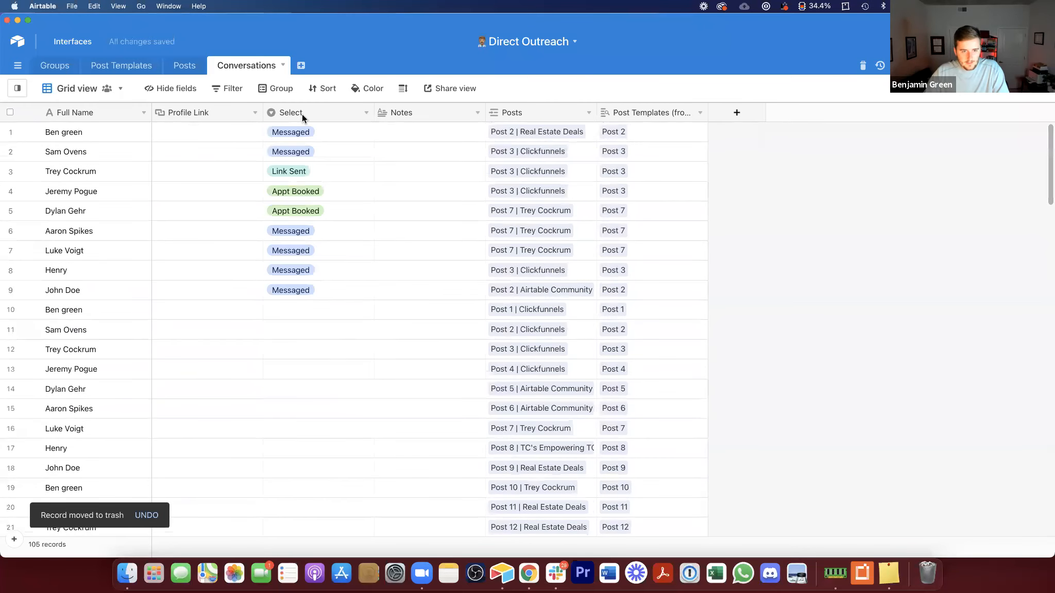
# Step: Rename the Select field to Status
pyautogui.doubleClick(303, 113)
pyautogui.write('Status')
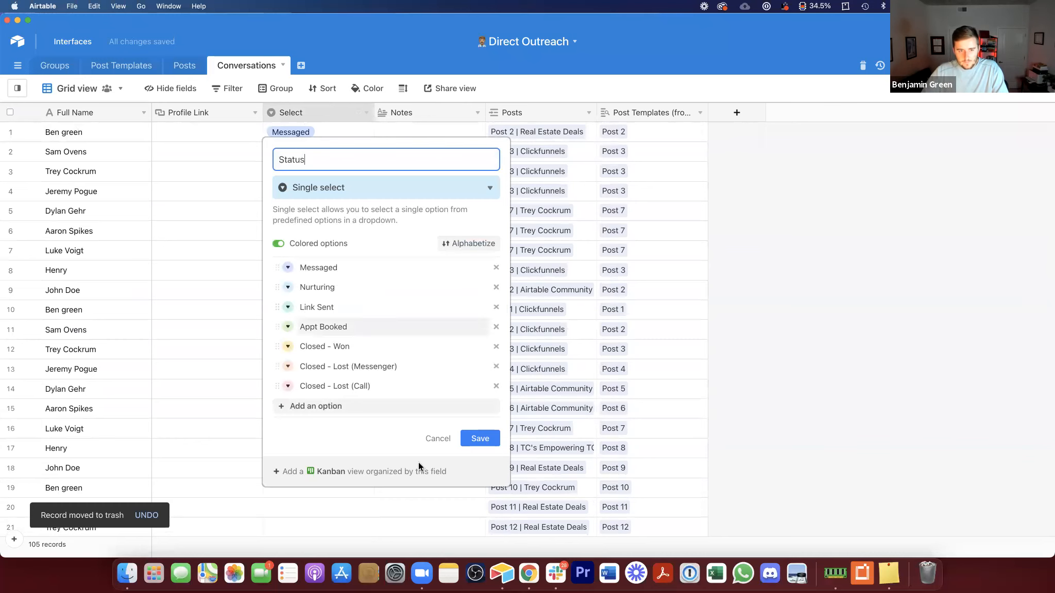
pyautogui.click(480, 438)
# Step: Copy the Messaged status and paste it into the Status field of all records down to the last row
pyautogui.click(318, 294)
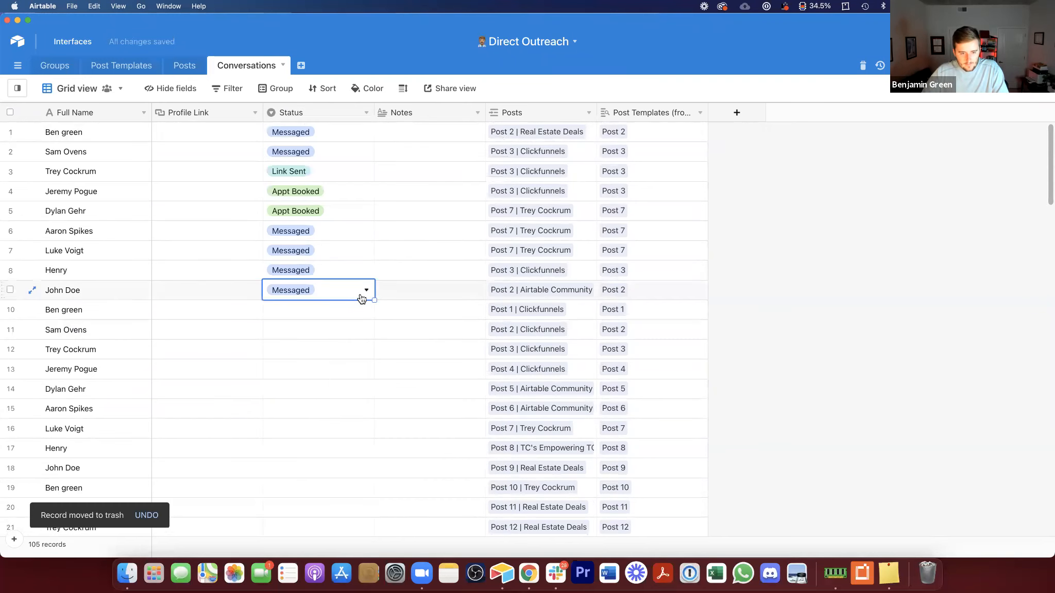
pyautogui.press('super+c')
pyautogui.press('super+shift+Down')
pyautogui.press('super+v')
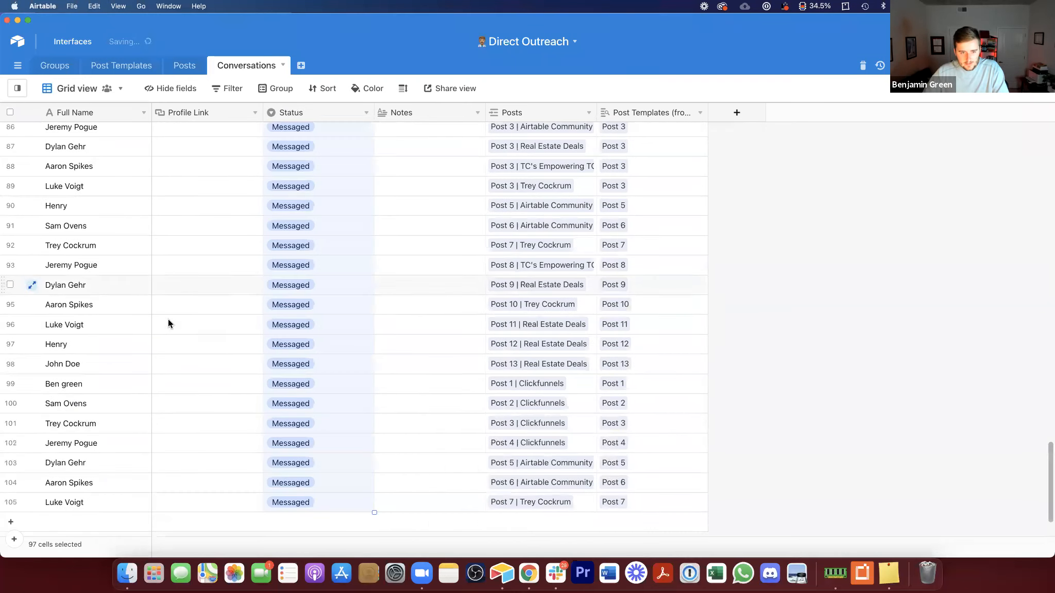
# Step: Set Henry's status in row 43 to Nurturing and paste Nurturing into several other records
pyautogui.scroll(15, 248, 248)
pyautogui.scroll(2, 313, 216)
pyautogui.click(313, 224)
pyautogui.click(315, 186)
pyautogui.click(315, 185)
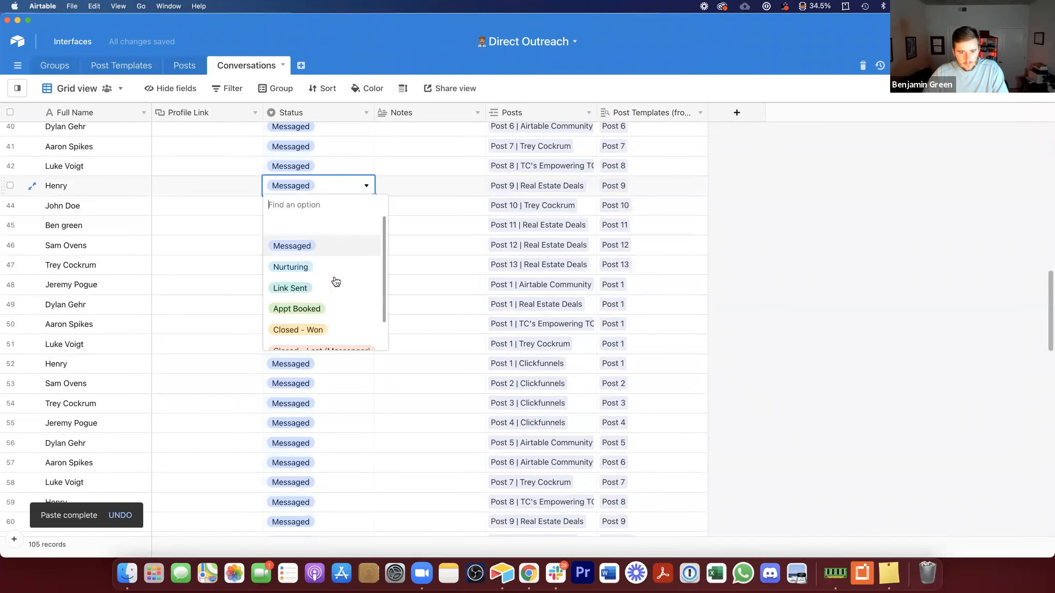
pyautogui.click(315, 263)
pyautogui.press('super+c')
pyautogui.click(326, 322)
pyautogui.press('super+v')
pyautogui.scroll(-6, 342, 350)
pyautogui.click(343, 352)
pyautogui.press('super+v')
pyautogui.scroll(-2, 329, 360)
pyautogui.click(333, 393)
pyautogui.press('super+v')
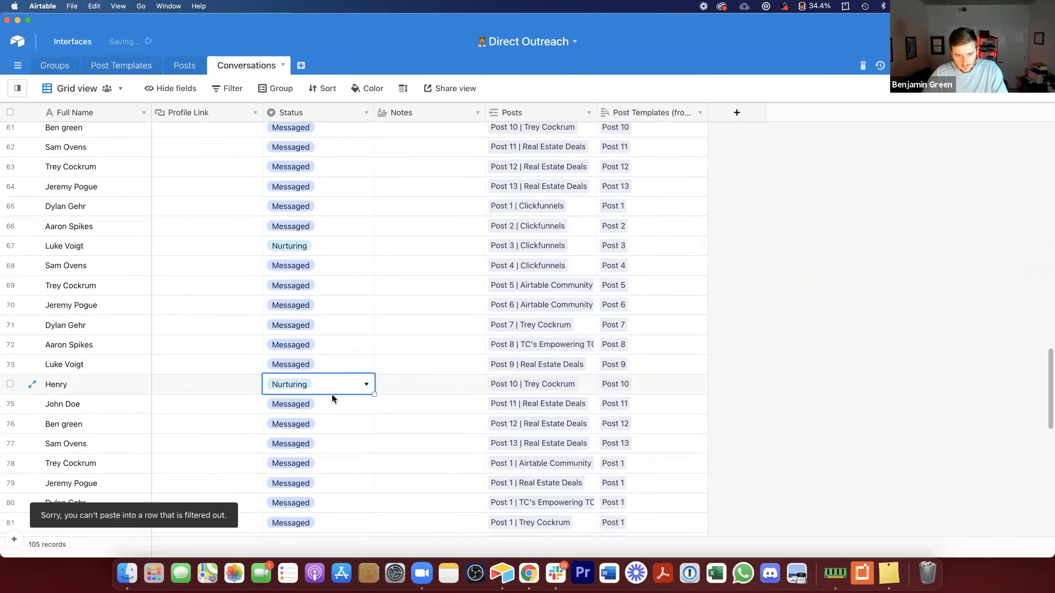
pyautogui.moveTo(314, 186); pyautogui.dragTo(330, 376)
pyautogui.press('super+v')
pyautogui.click(640, 323)
pyautogui.click(306, 318)
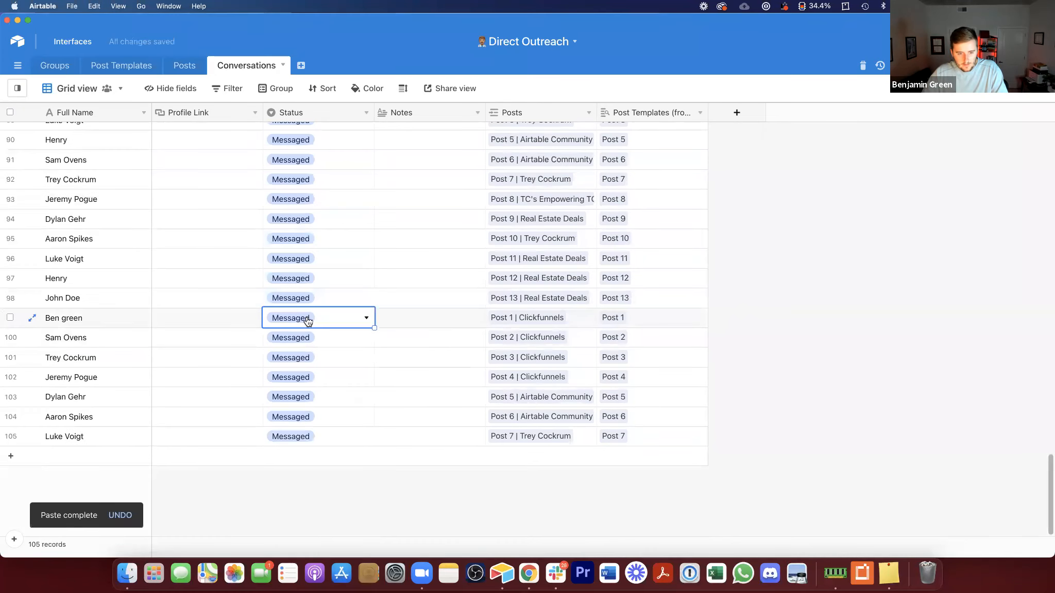
pyautogui.click(306, 318)
pyautogui.click(332, 436)
pyautogui.press('super+c')
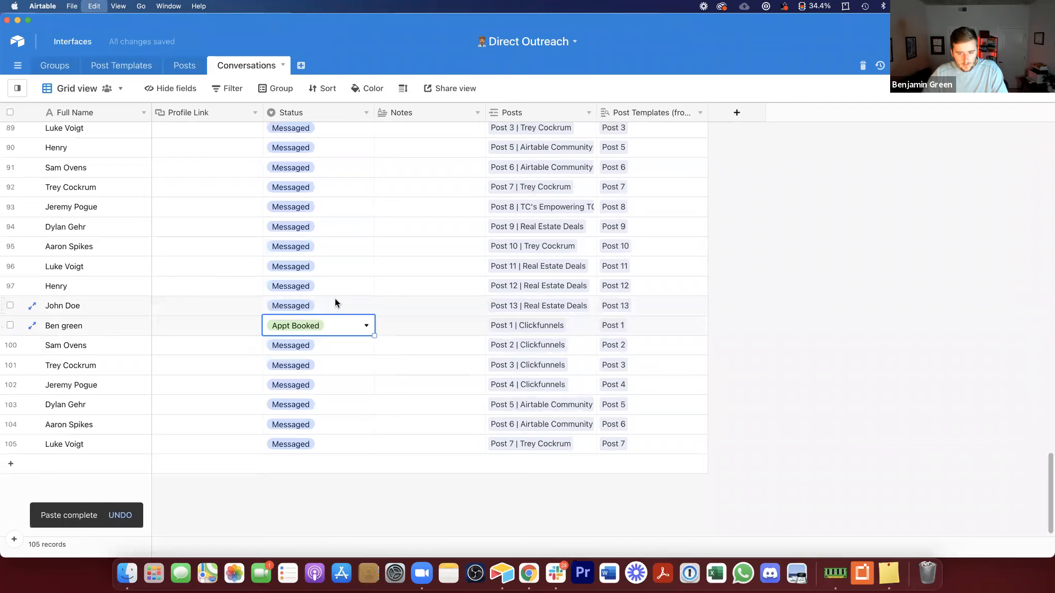
pyautogui.scroll(11, 336, 296)
pyautogui.moveTo(309, 187); pyautogui.dragTo(338, 186)
pyautogui.press('super+v')
# Step: Change the statuses of several more Conversations records to options such as Link Sent, Nurturing and Appt Booked
pyautogui.click(336, 283)
pyautogui.click(335, 306)
pyautogui.click(335, 306)
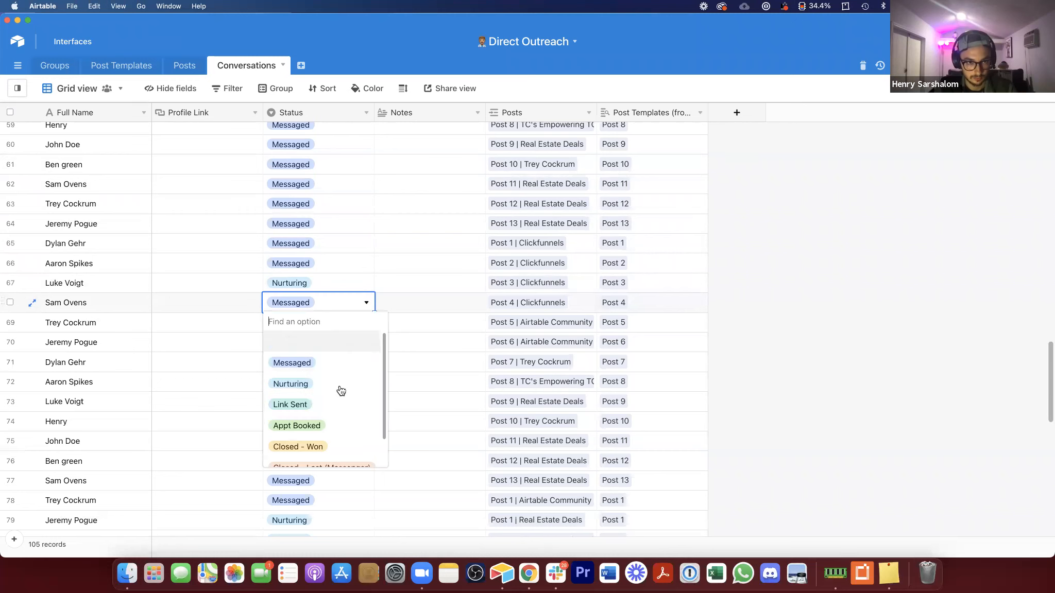
pyautogui.click(333, 407)
pyautogui.scroll(5, 343, 242)
pyautogui.click(343, 248)
pyautogui.click(346, 249)
pyautogui.click(353, 370)
pyautogui.scroll(4, 373, 284)
pyautogui.click(334, 261)
pyautogui.click(336, 261)
pyautogui.click(338, 378)
pyautogui.scroll(2, 319, 232)
pyautogui.scroll(3, 313, 201)
pyautogui.click(312, 203)
pyautogui.click(314, 206)
pyautogui.click(342, 324)
pyautogui.scroll(6, 312, 190)
pyautogui.click(314, 226)
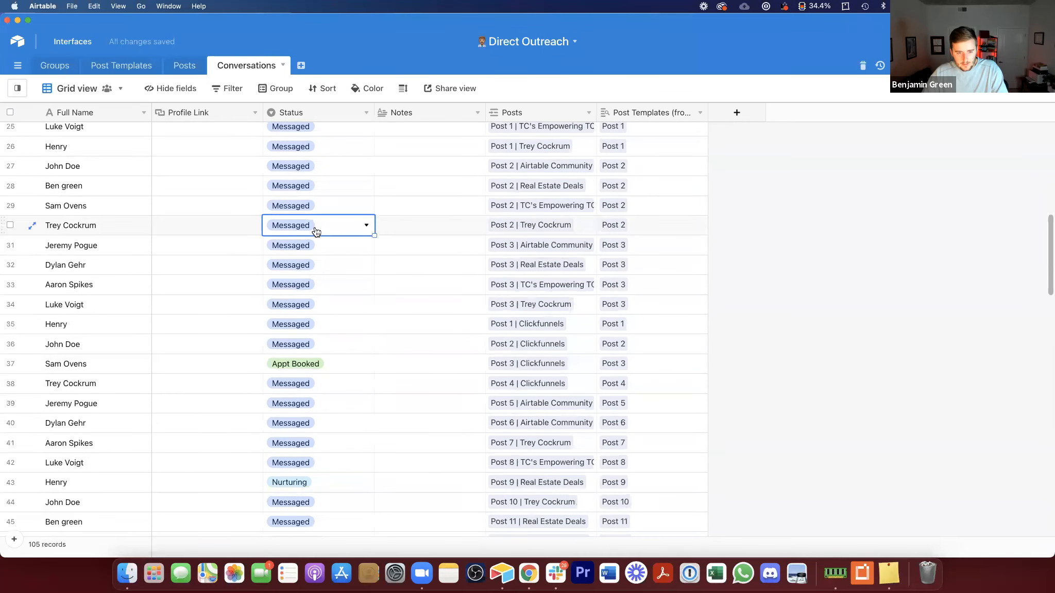
pyautogui.click(315, 226)
pyautogui.click(340, 345)
pyautogui.scroll(2, 323, 134)
pyautogui.click(332, 157)
pyautogui.click(332, 158)
pyautogui.click(335, 264)
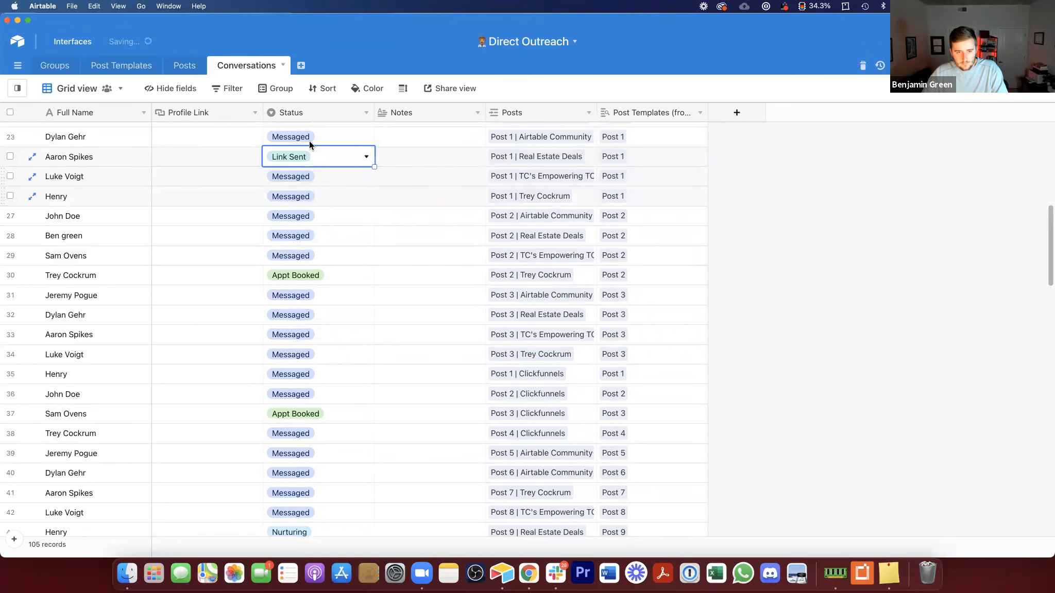
pyautogui.press('super+c')
pyautogui.click(340, 232)
pyautogui.press('super+v')
pyautogui.click(339, 343)
pyautogui.press('super+v')
pyautogui.click(307, 489)
pyautogui.press('super+v')
pyautogui.scroll(4, 310, 247)
pyautogui.scroll(3, 310, 245)
pyautogui.click(323, 173)
pyautogui.press('super+v')
pyautogui.scroll(5, 322, 184)
pyautogui.click(312, 226)
pyautogui.press('super+v')
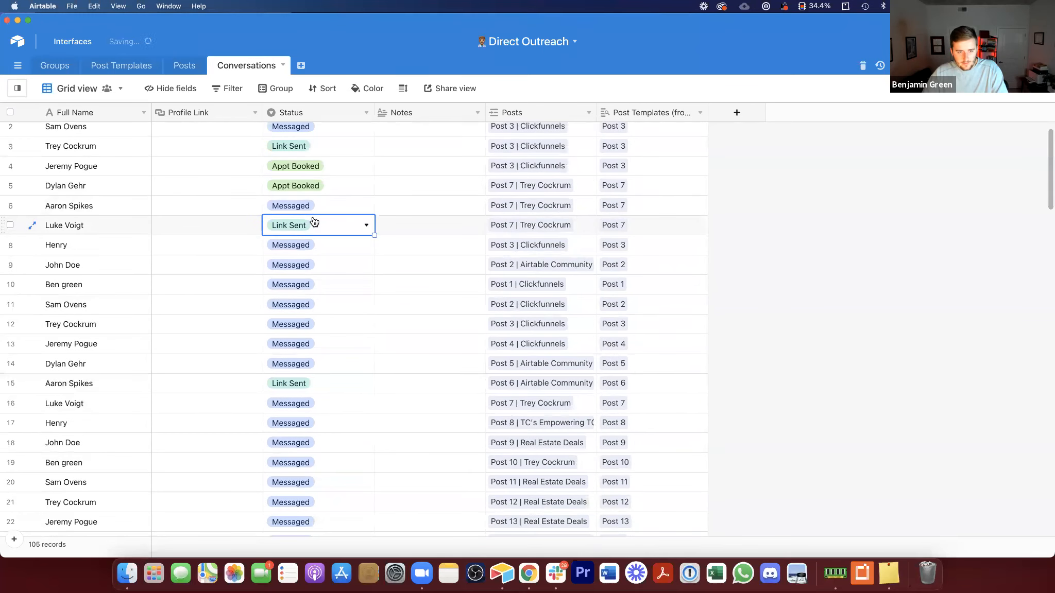
pyautogui.scroll(1, 312, 225)
pyautogui.scroll(-6, 318, 291)
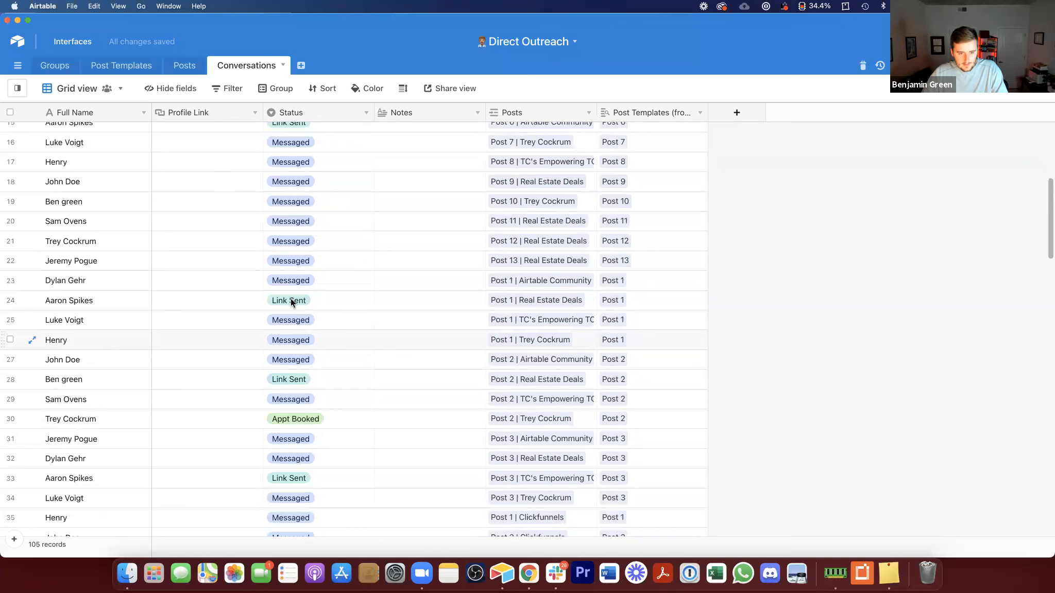
pyautogui.doubleClick(306, 201)
pyautogui.scroll(-2, 340, 342)
pyautogui.click(321, 312)
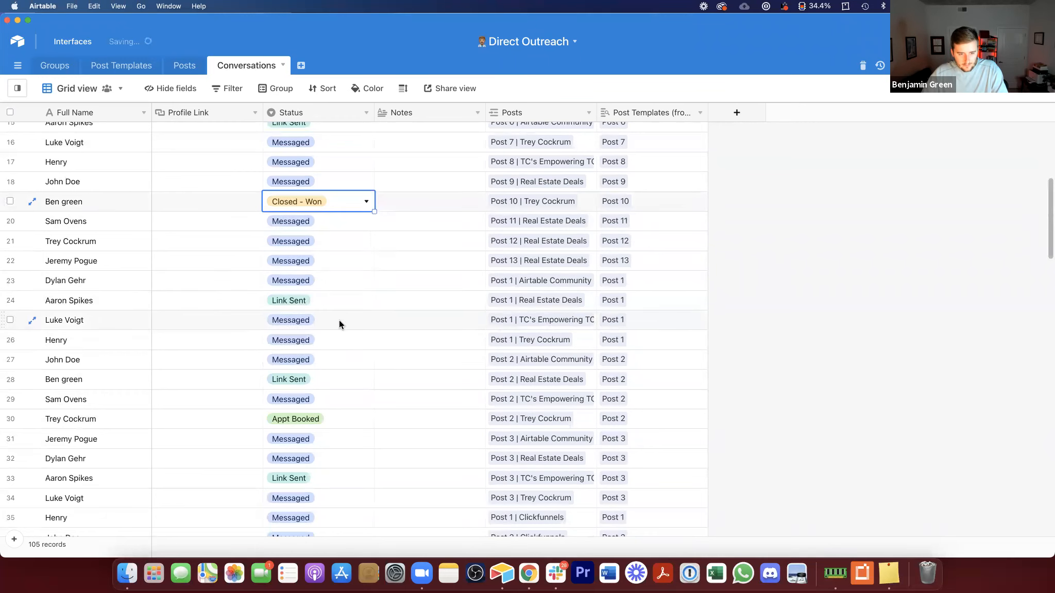
pyautogui.scroll(-5, 317, 379)
pyautogui.click(318, 378)
pyautogui.click(318, 376)
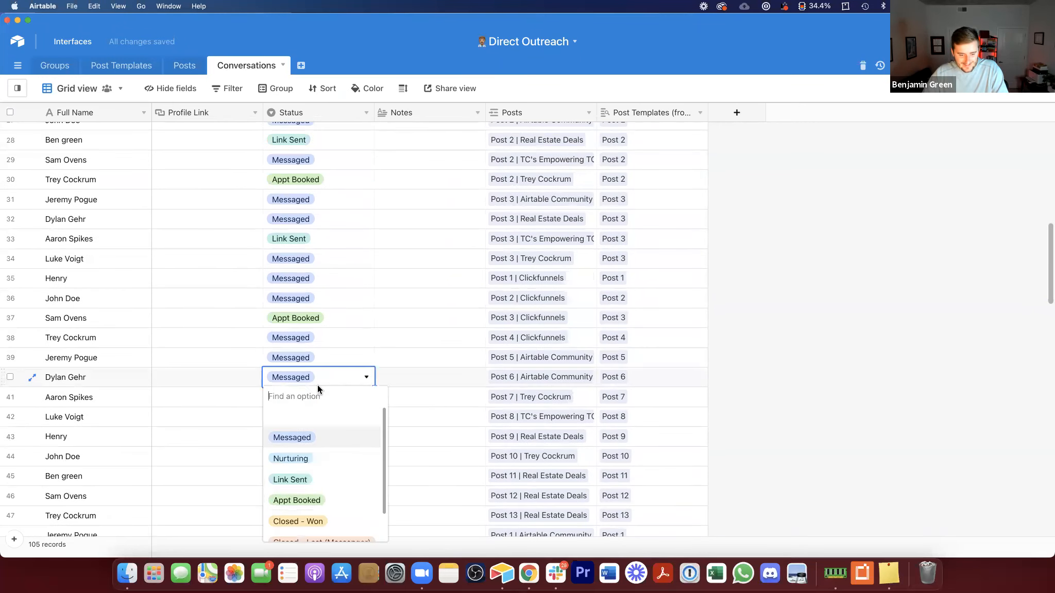
pyautogui.scroll(-2, 330, 495)
pyautogui.click(334, 508)
pyautogui.scroll(-5, 337, 494)
pyautogui.scroll(-10, 307, 361)
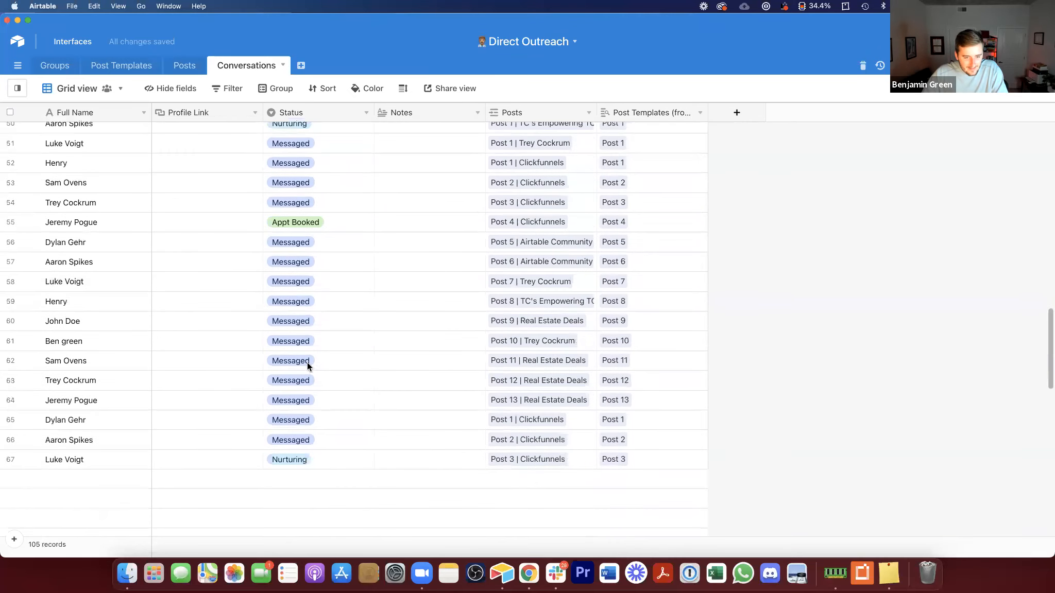
pyautogui.doubleClick(309, 333)
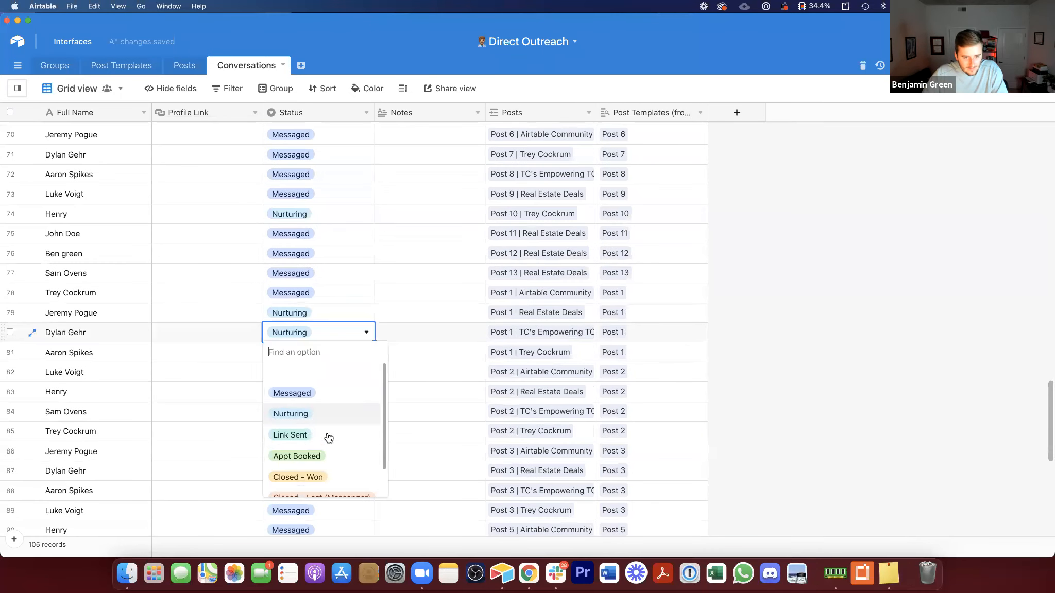
pyautogui.click(330, 475)
pyautogui.scroll(-5, 350, 443)
pyautogui.scroll(-5, 339, 411)
pyautogui.doubleClick(316, 360)
pyautogui.scroll(-2, 334, 463)
pyautogui.click(335, 467)
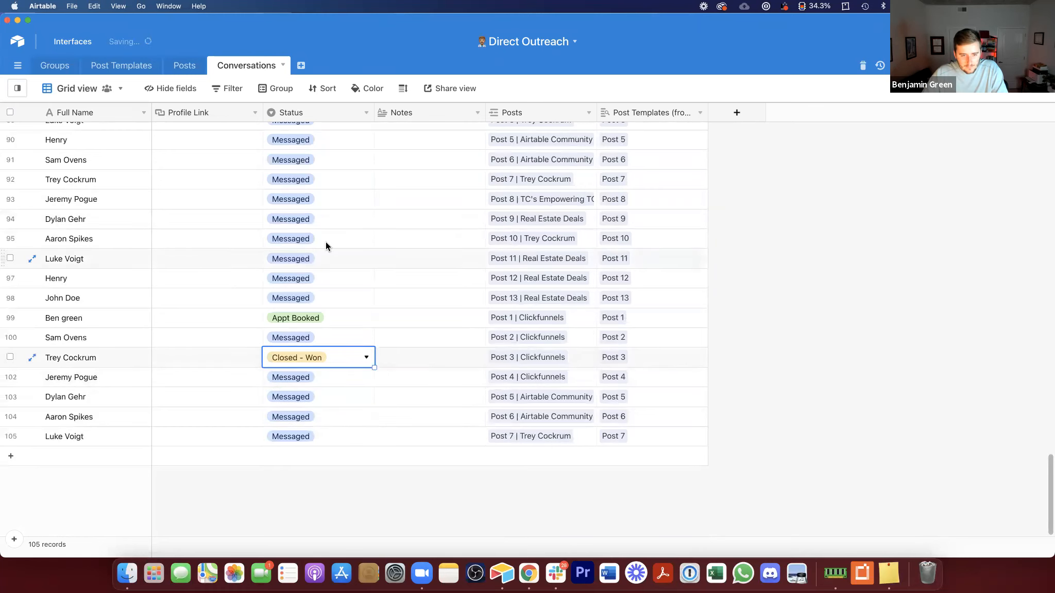
pyautogui.doubleClick(326, 242)
pyautogui.click(335, 344)
pyautogui.press('cmd+c')
pyautogui.scroll(5, 335, 329)
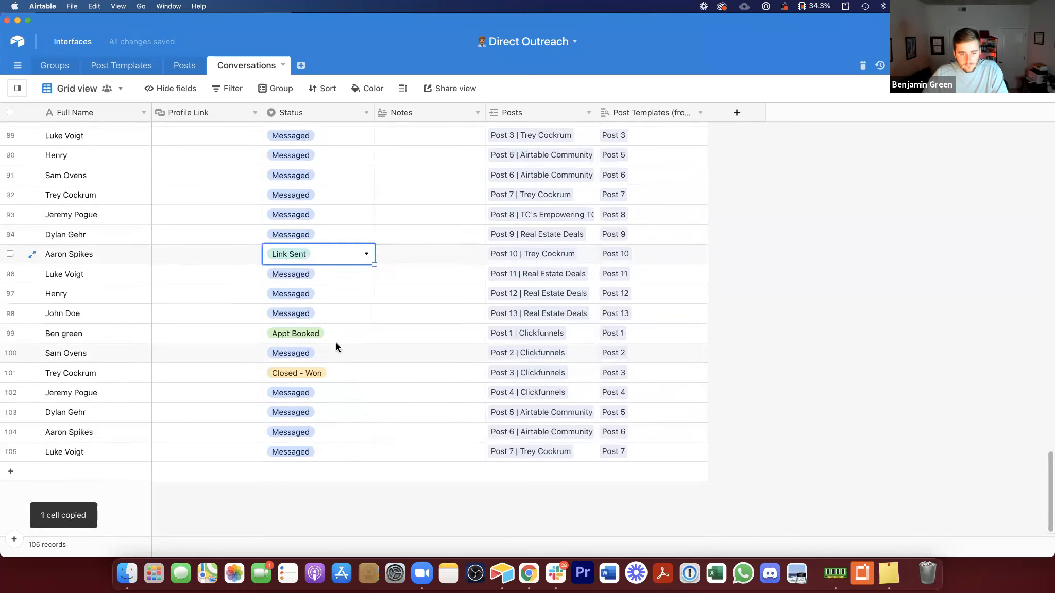
pyautogui.click(333, 304)
pyautogui.press('cmd+v')
pyautogui.click(340, 205)
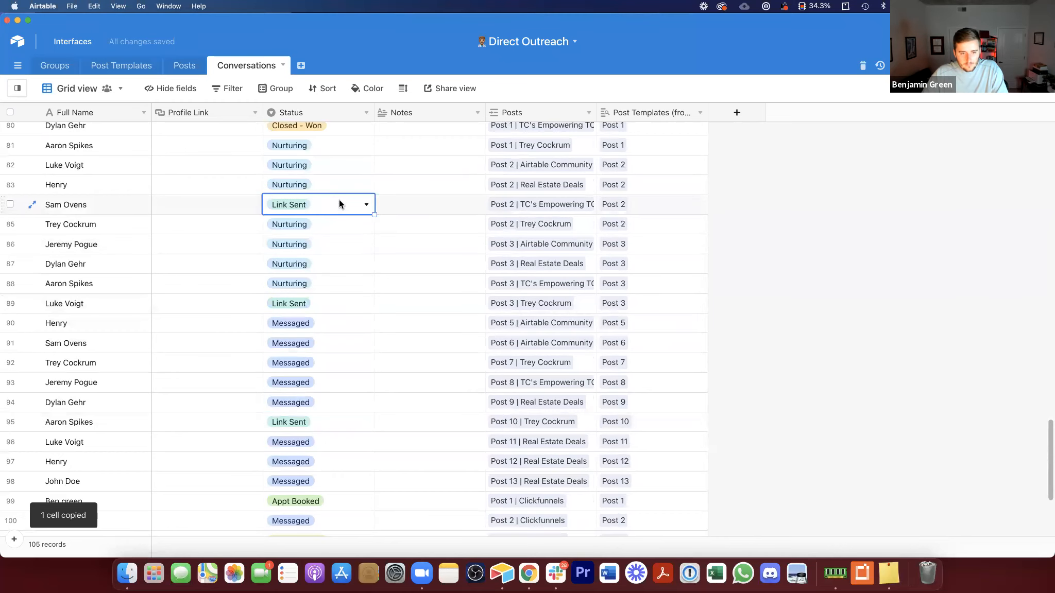
pyautogui.scroll(8, 339, 205)
pyautogui.click(323, 222)
pyautogui.press('cmd+v')
pyautogui.scroll(1, 322, 222)
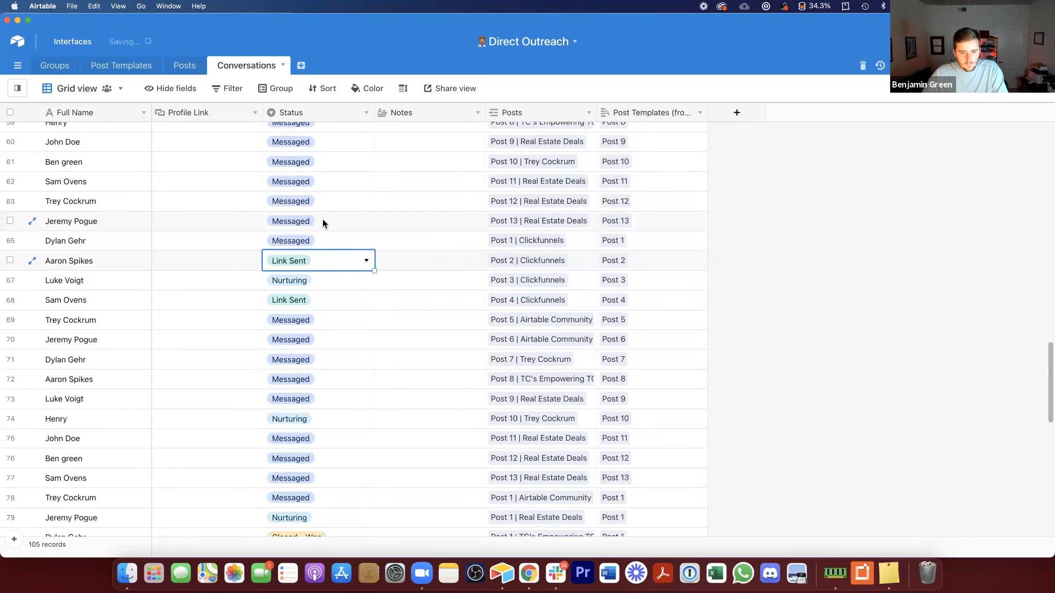
pyautogui.click(315, 144)
pyautogui.scroll(1, 315, 144)
pyautogui.press('cmd+v')
pyautogui.click(336, 243)
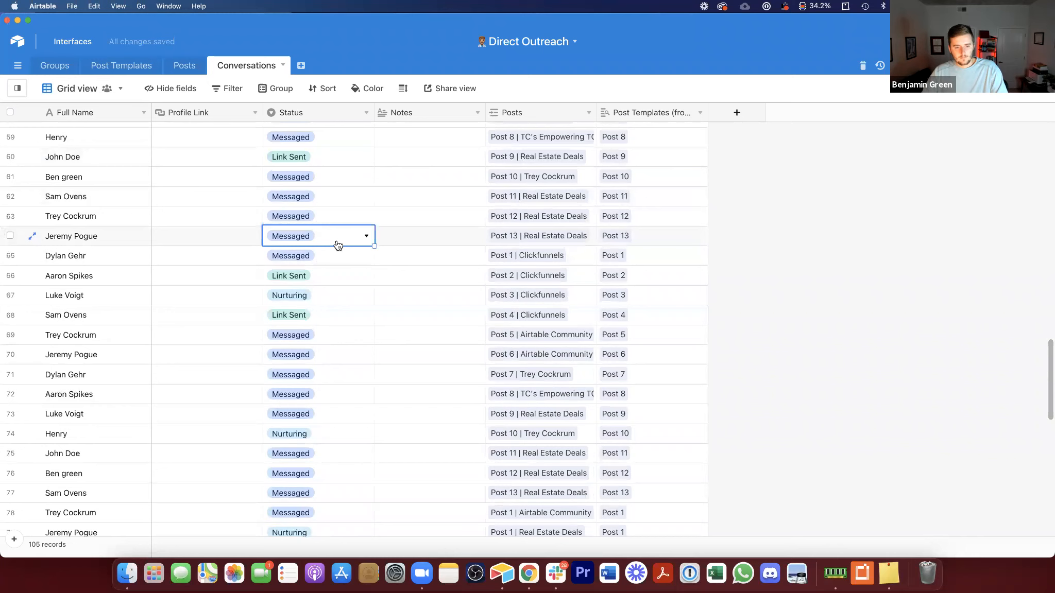
pyautogui.click(337, 242)
pyautogui.click(346, 363)
pyautogui.click(310, 375)
pyautogui.click(309, 375)
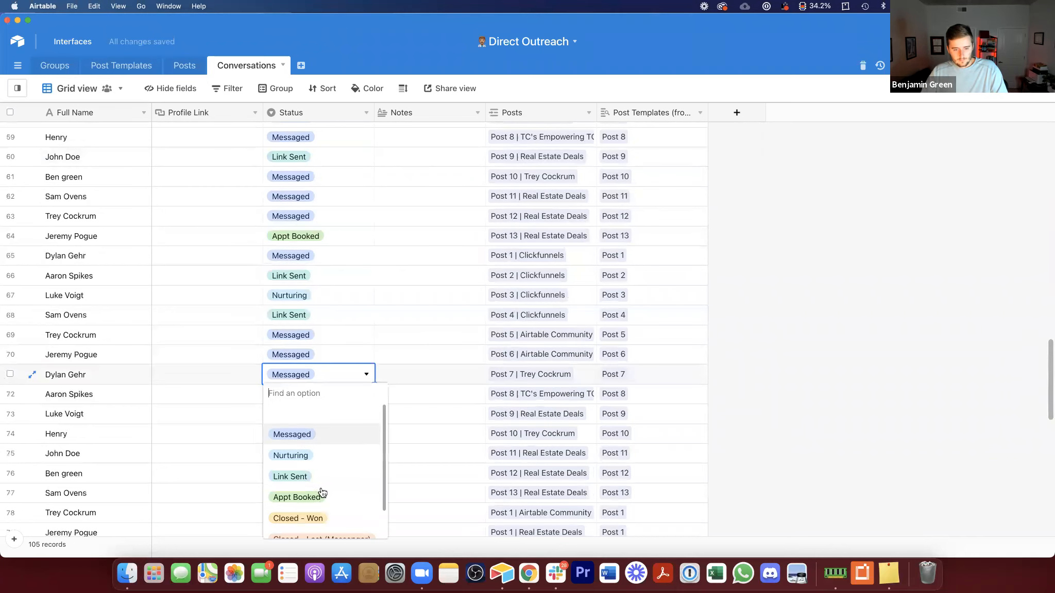
pyautogui.click(313, 517)
pyautogui.scroll(15, 333, 292)
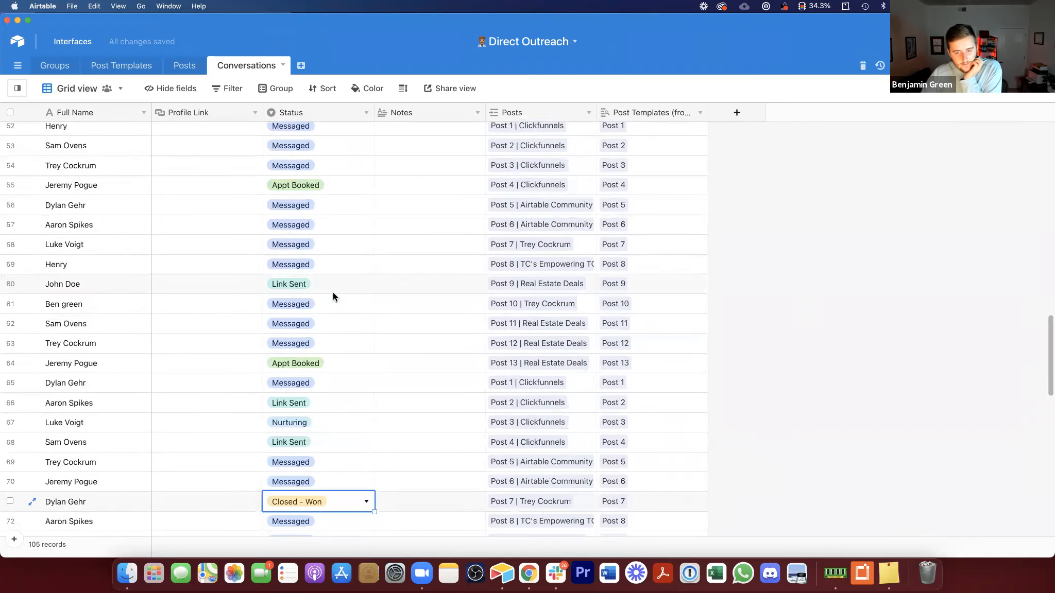
pyautogui.scroll(5, 333, 291)
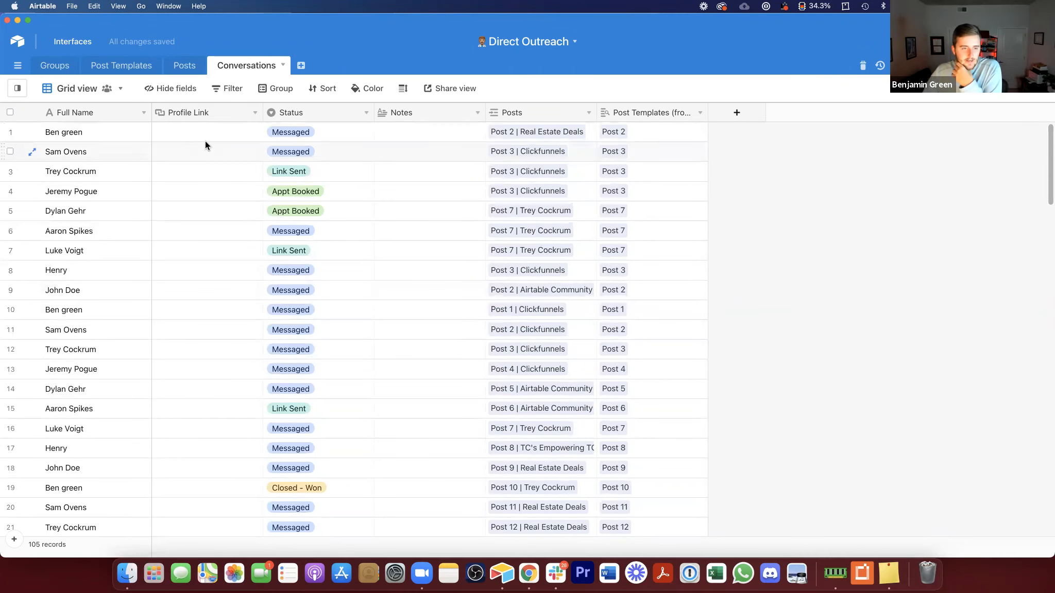
pyautogui.moveTo(213, 189); pyautogui.dragTo(221, 456)
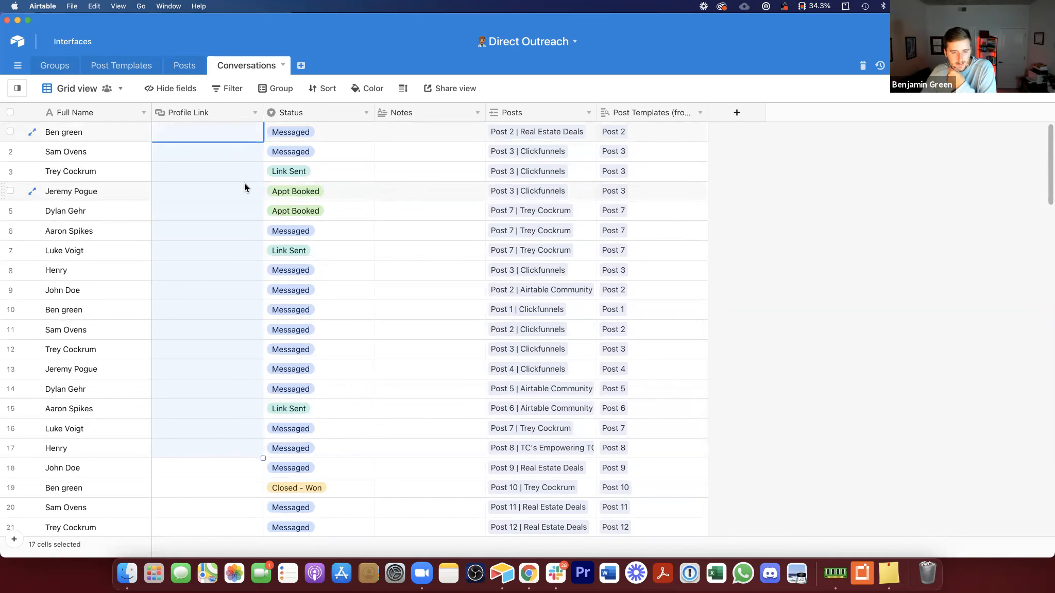
pyautogui.scroll(-15, 245, 185)
pyautogui.scroll(15, 244, 185)
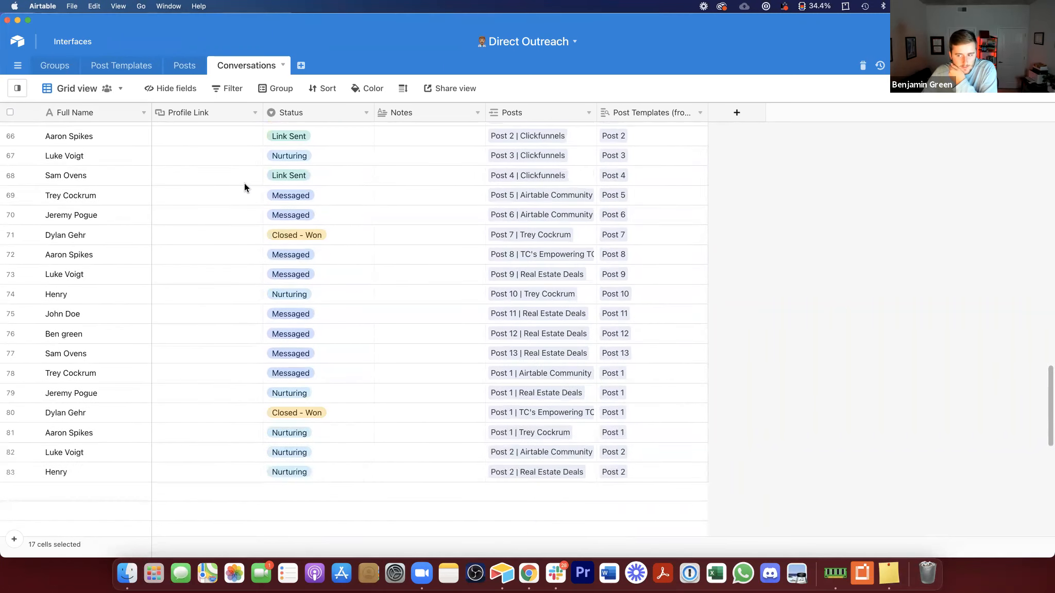
pyautogui.scroll(10, 244, 186)
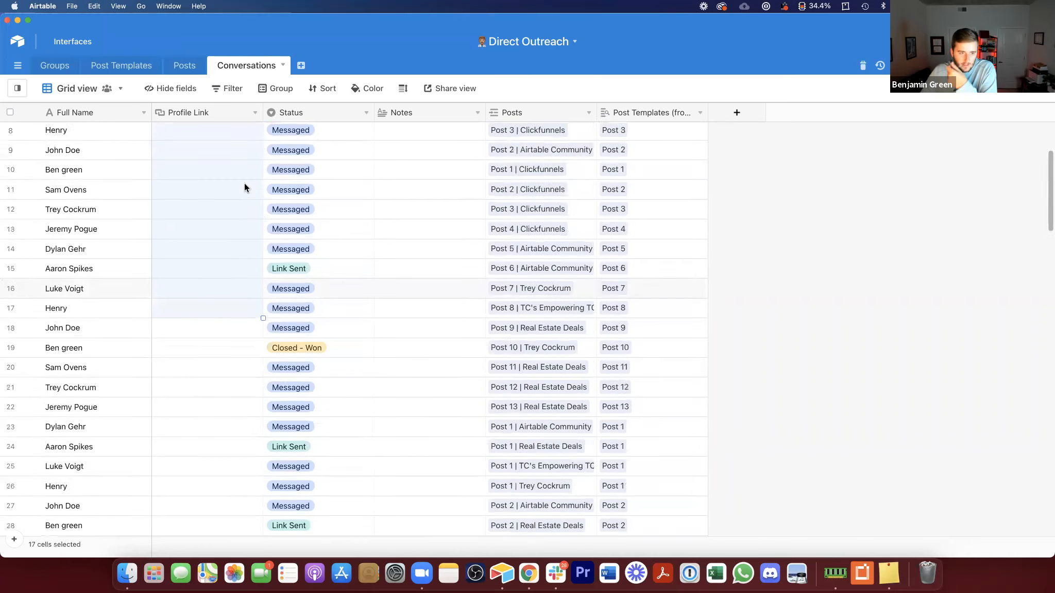
pyautogui.click(244, 186)
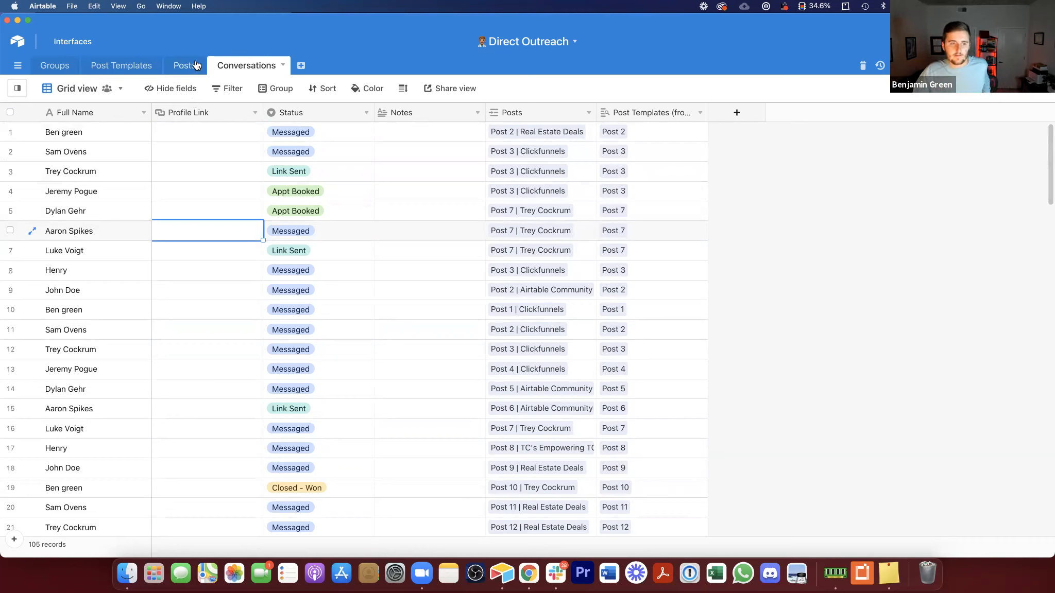
# Step: In the Posts table, change the Convos to Call column summary to an average
pyautogui.click(183, 73)
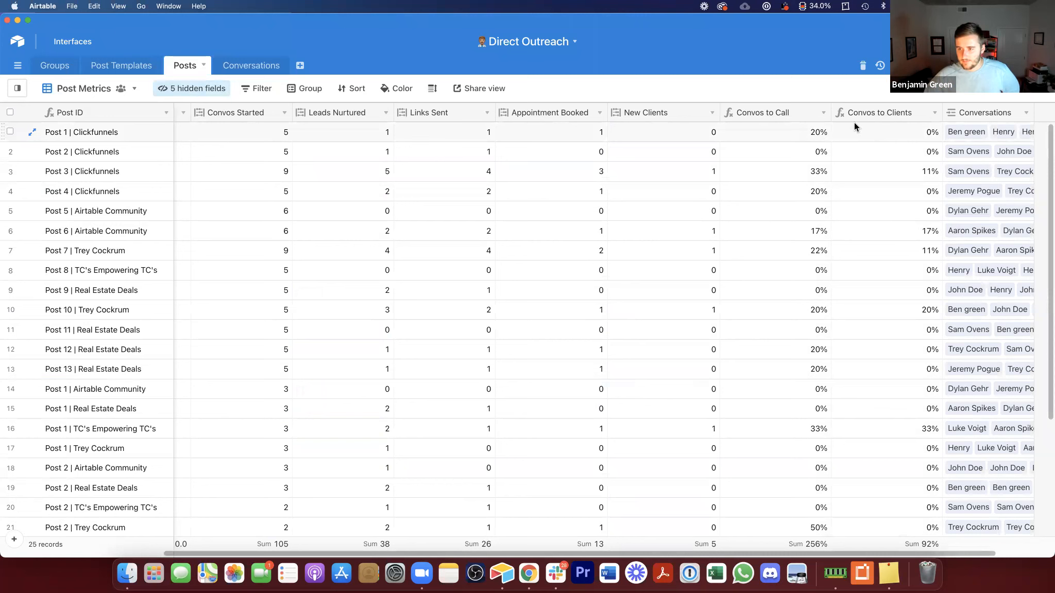
pyautogui.click(801, 110)
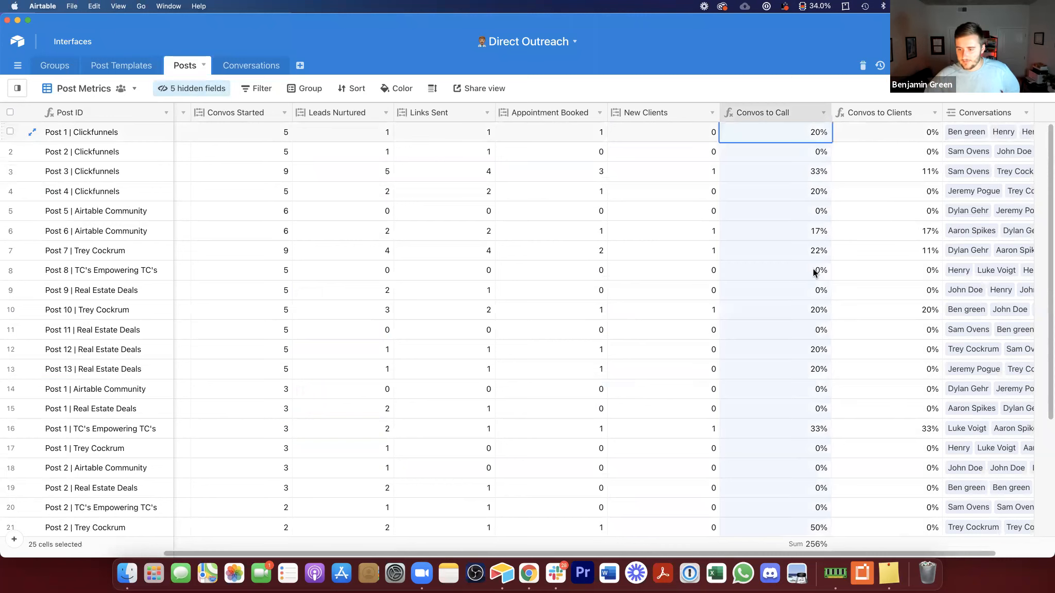
pyautogui.click(808, 544)
pyautogui.click(778, 342)
pyautogui.click(855, 343)
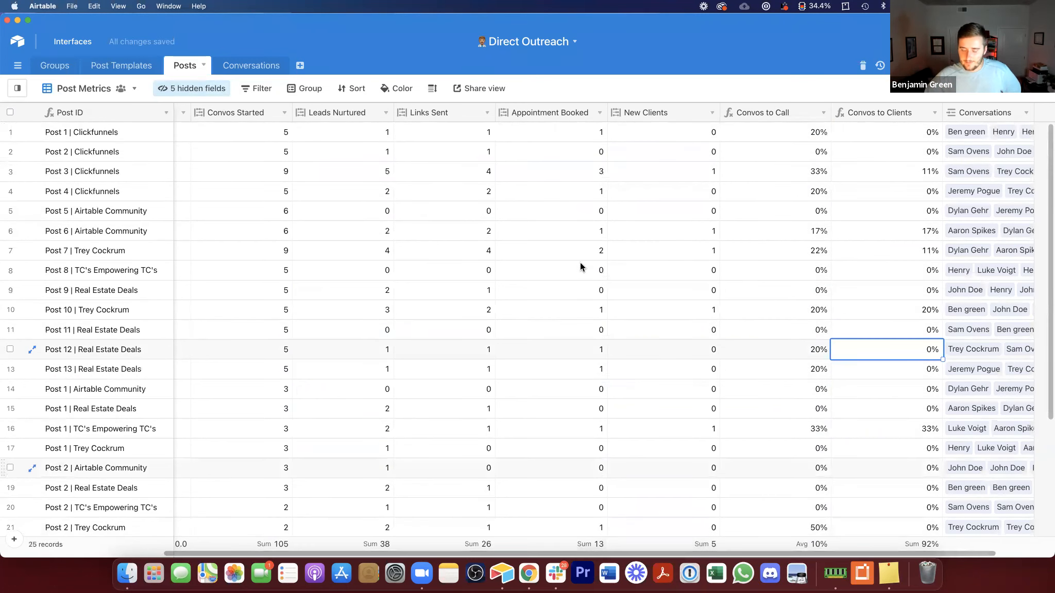
# Step: Group the Post Metrics view of Posts by the Post Templates field
pyautogui.click(303, 88)
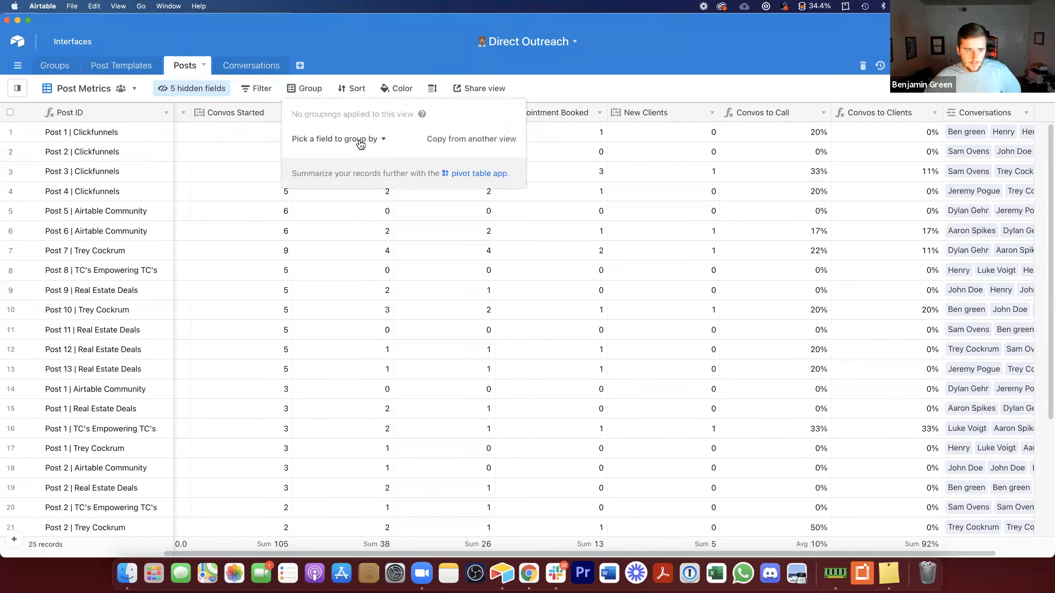
pyautogui.click(361, 145)
pyautogui.scroll(-2, 358, 241)
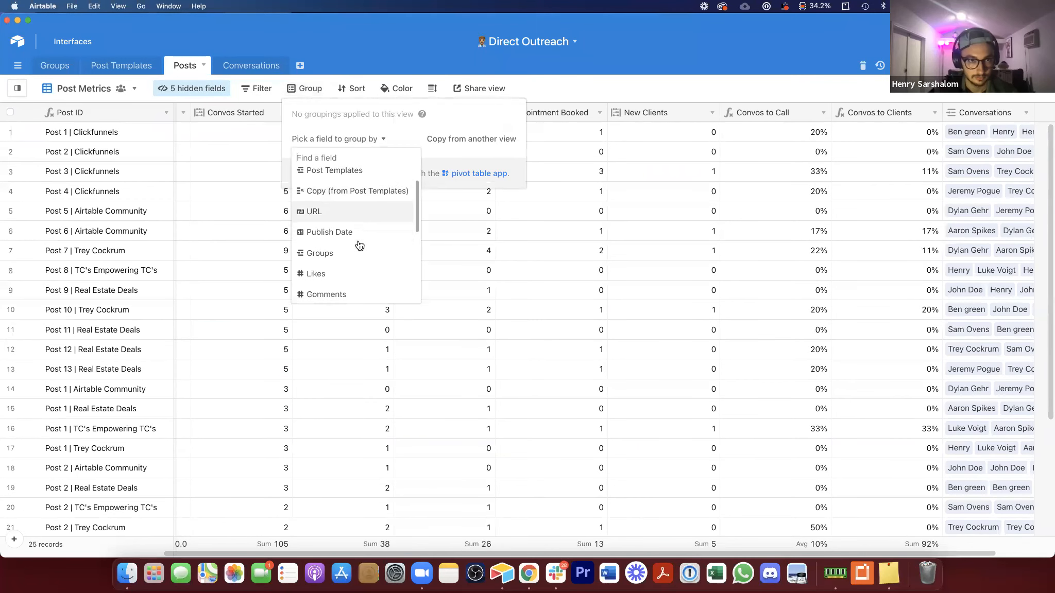
pyautogui.scroll(2, 356, 248)
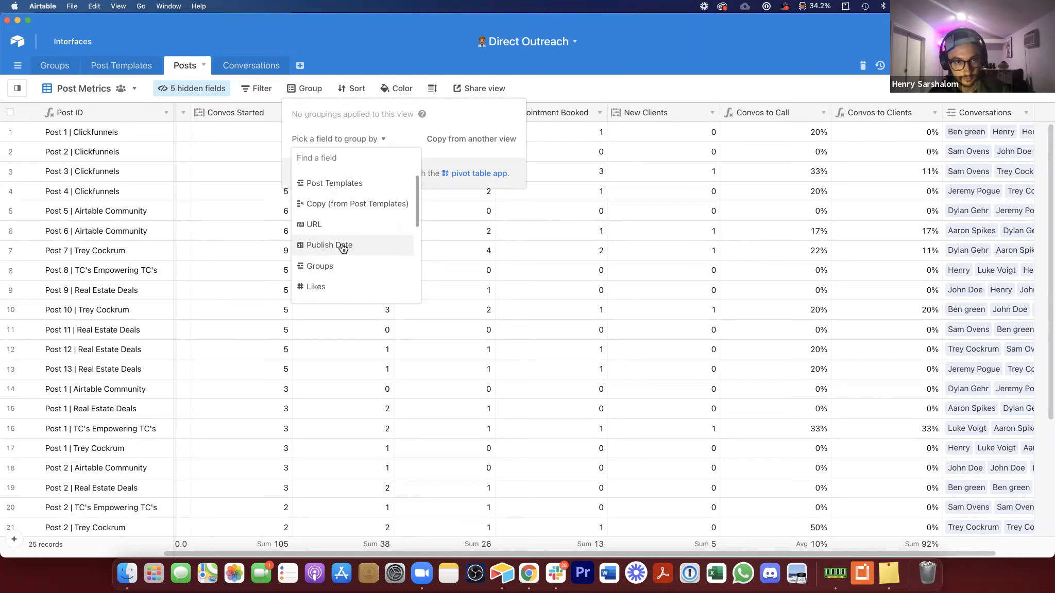
pyautogui.scroll(1, 330, 183)
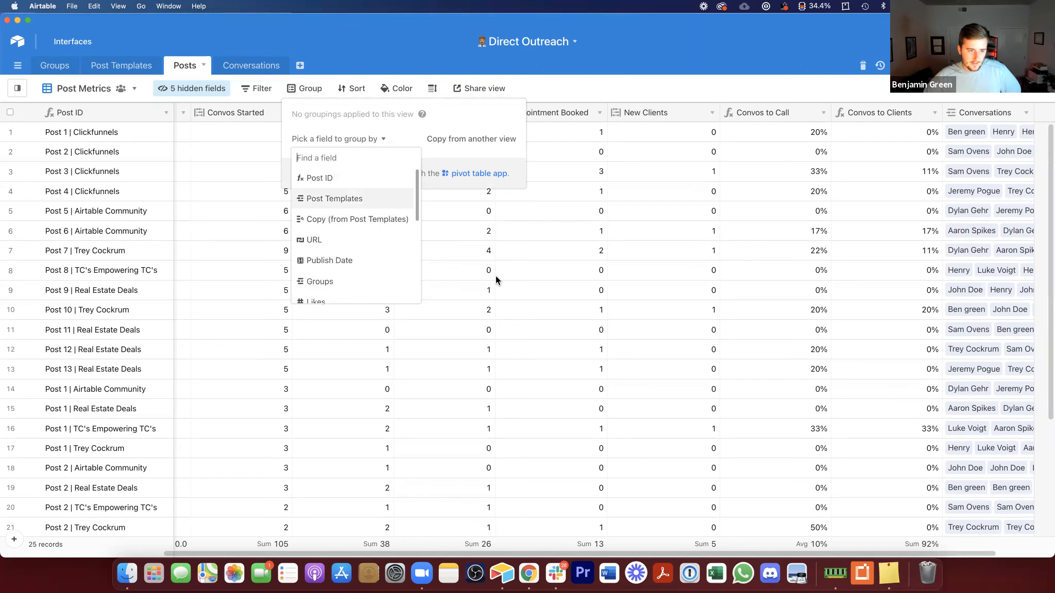
pyautogui.click(334, 199)
pyautogui.click(210, 229)
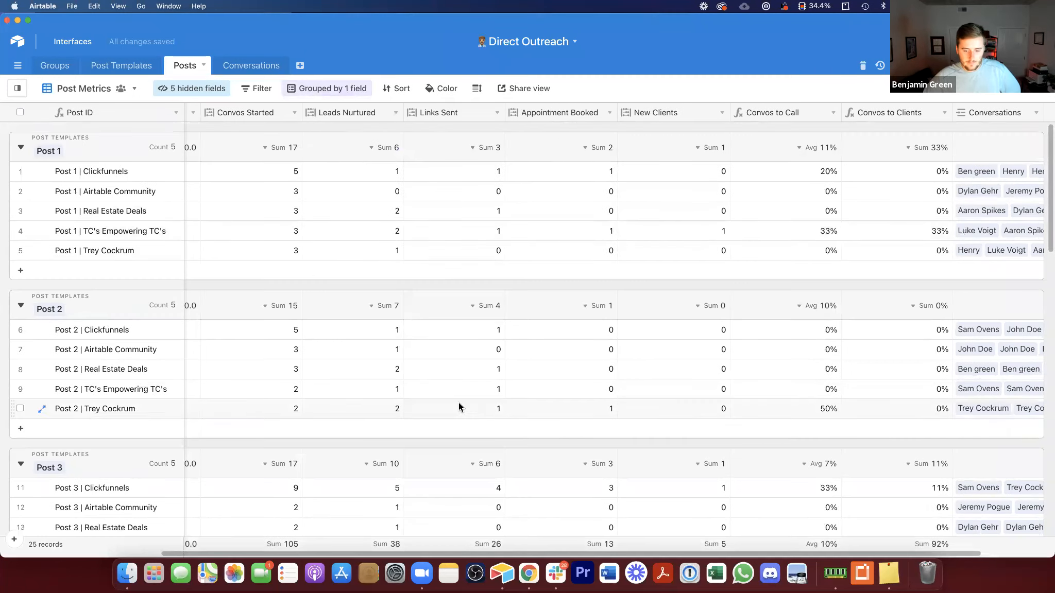
pyautogui.hscroll(-1, 287, 146)
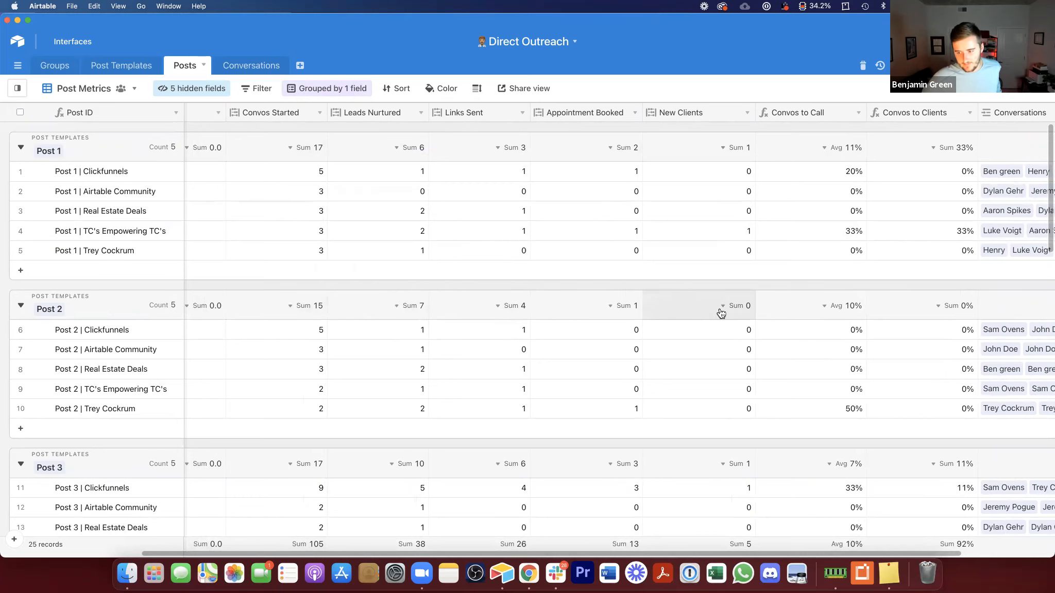
pyautogui.scroll(-1, 792, 358)
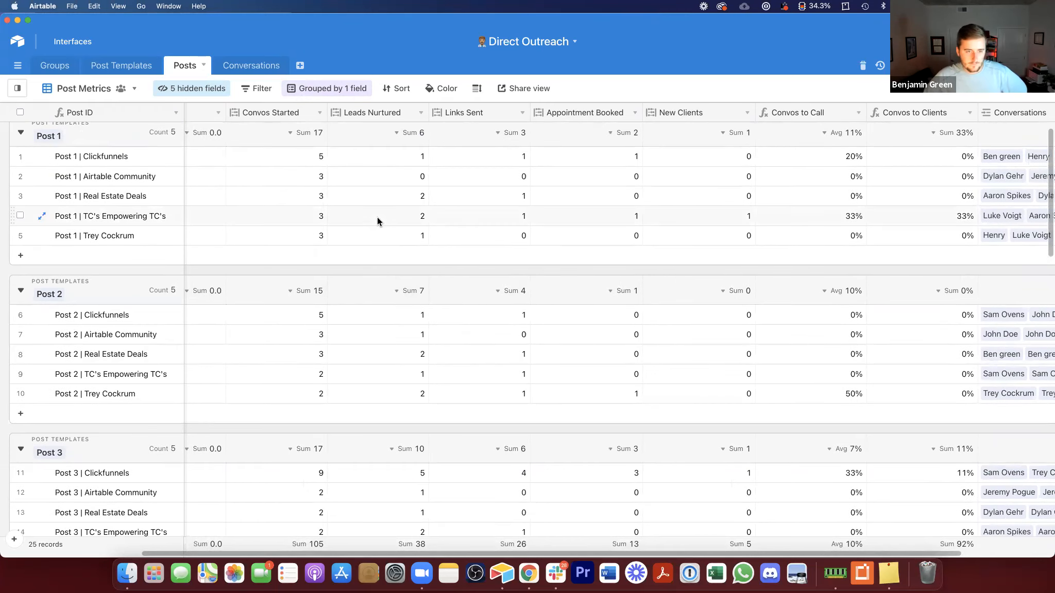
# Step: In Post Templates, add a formula field Convos to Call computing {Convos Started}/{Appointments Booked}
pyautogui.click(130, 70)
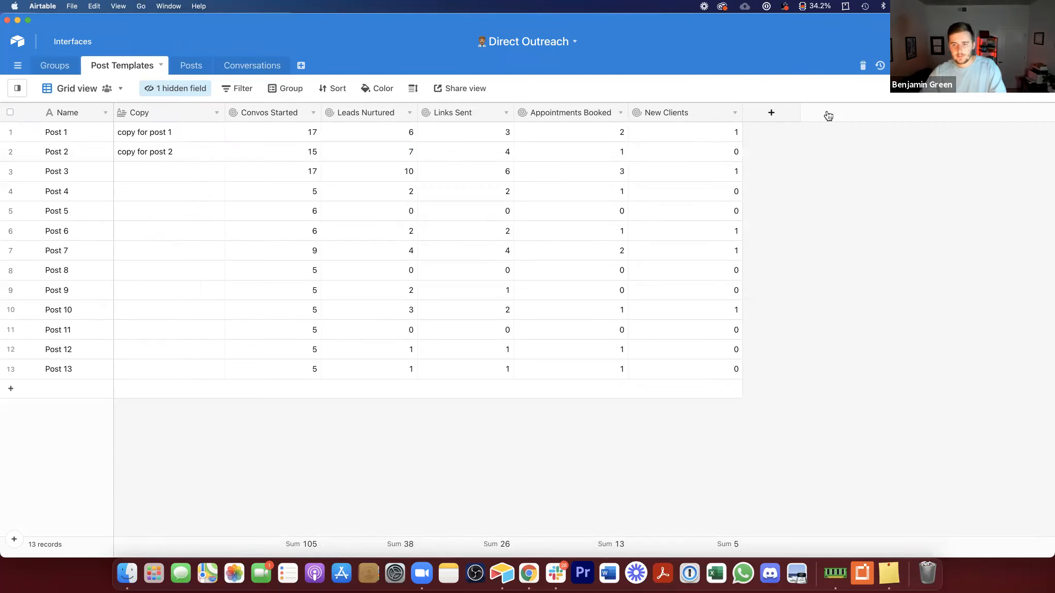
pyautogui.click(773, 115)
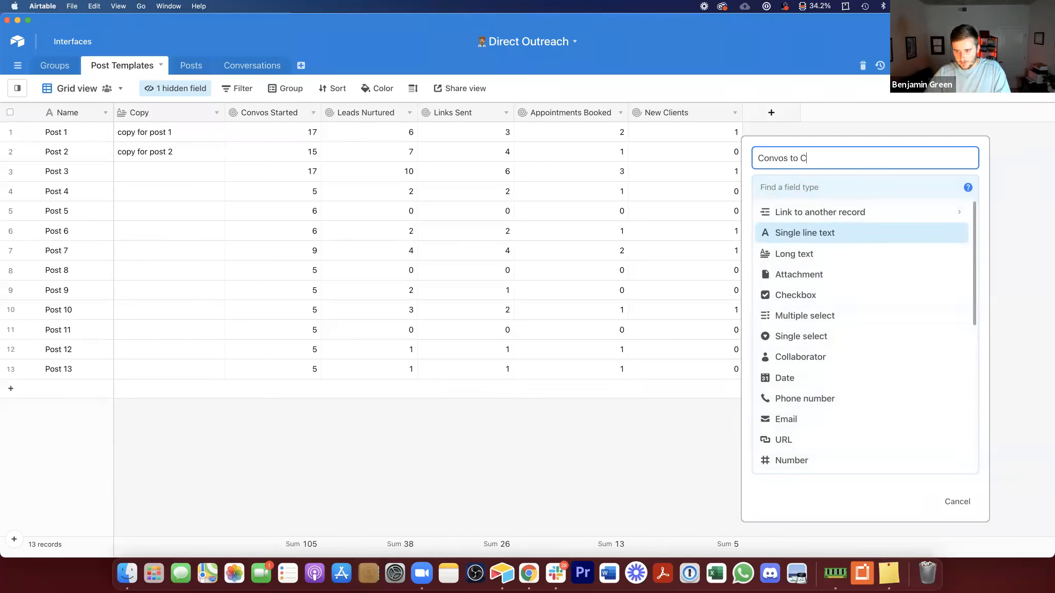
pyautogui.click(823, 187)
pyautogui.write('f')
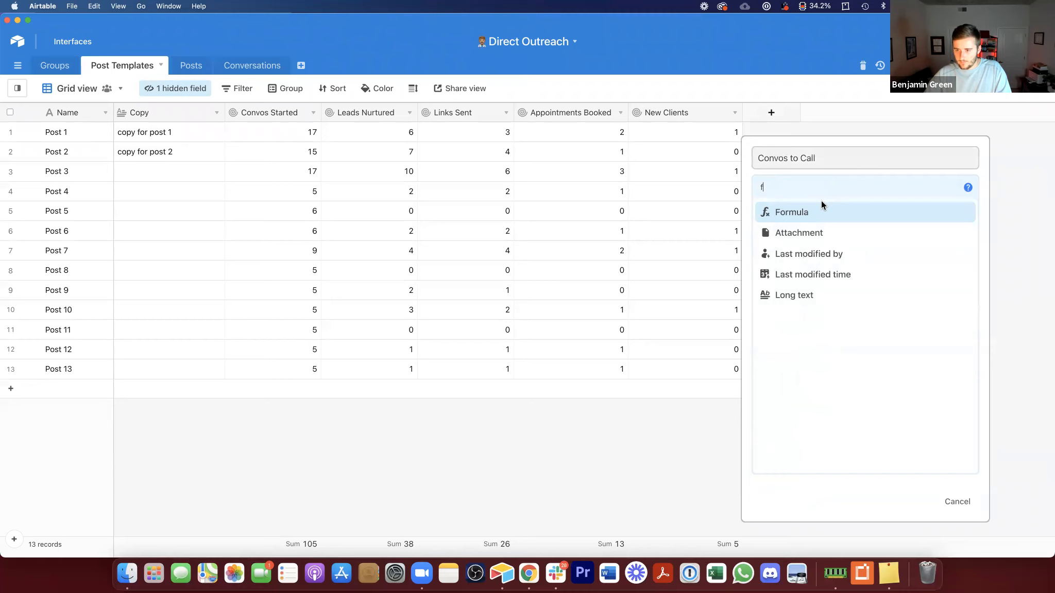
pyautogui.press('Return')
pyautogui.click(812, 260)
pyautogui.write('conc')
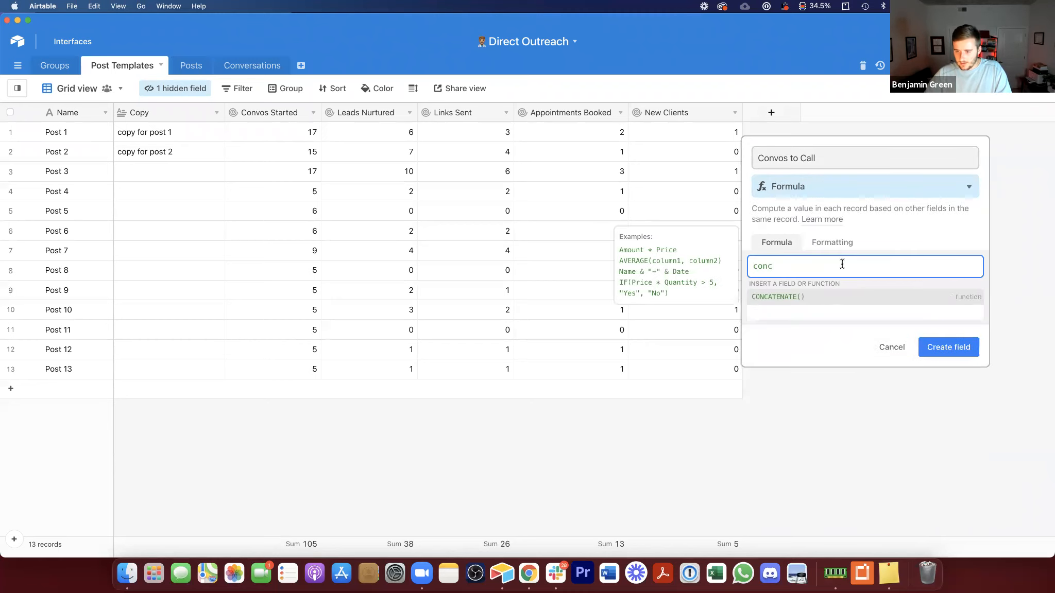
pyautogui.press('BackSpace')
pyautogui.write('v')
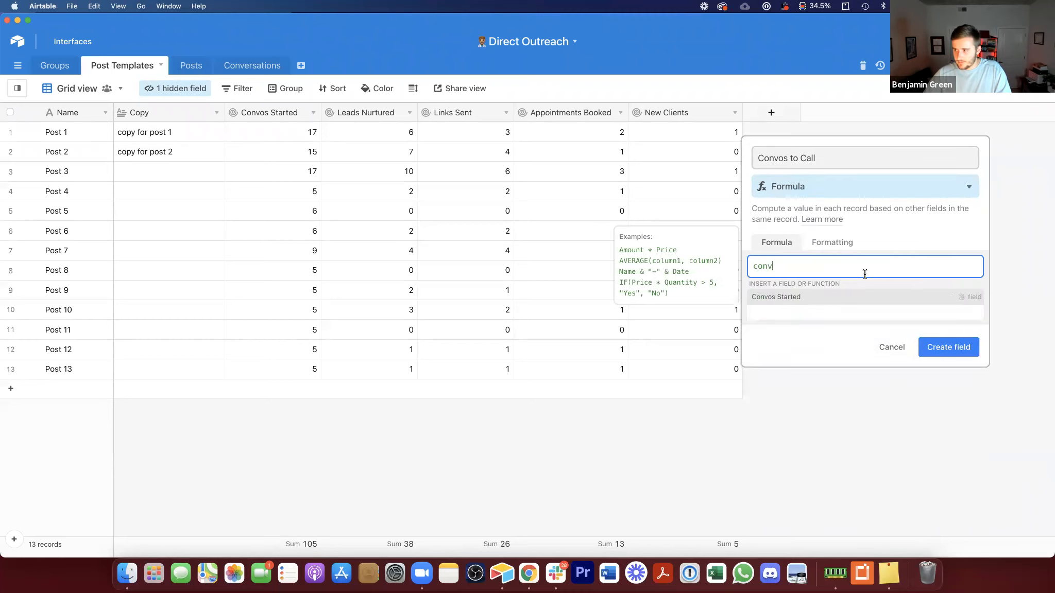
pyautogui.click(823, 301)
pyautogui.write('/')
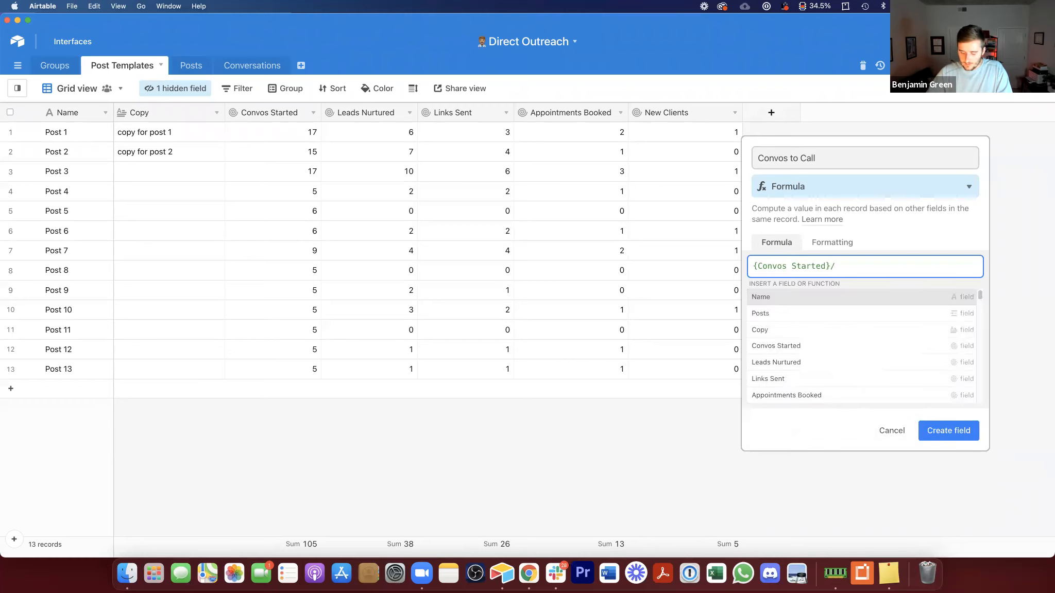
pyautogui.write('app')
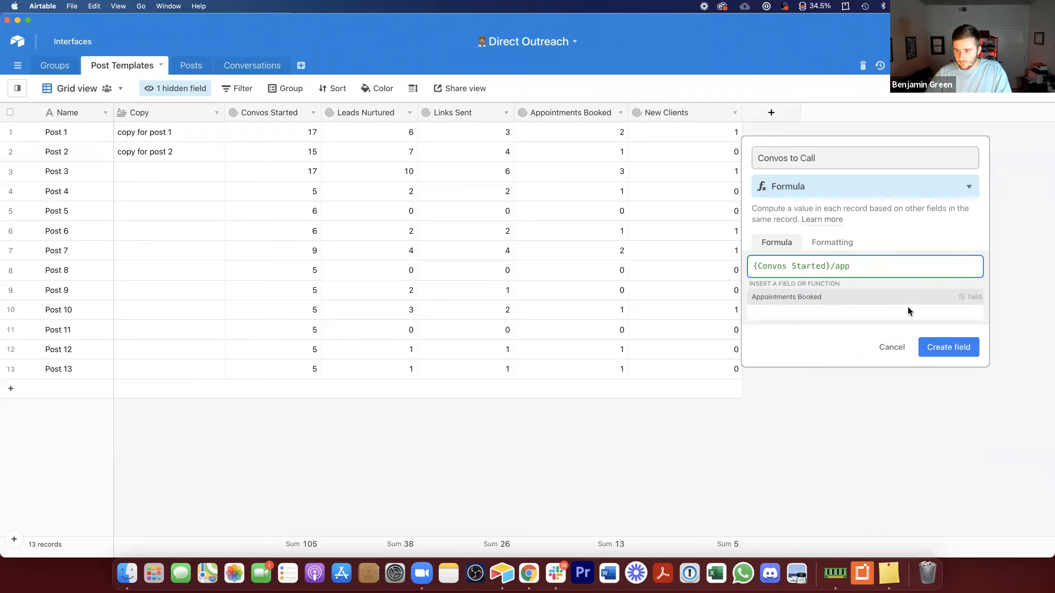
pyautogui.click(908, 303)
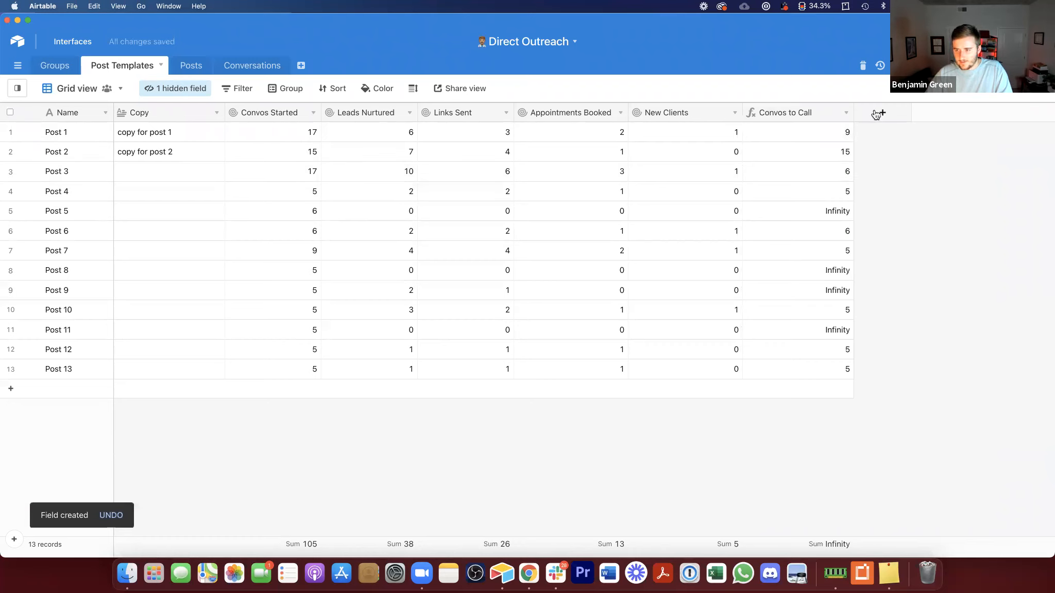
# Step: Format the Convos to Call formula field as a percentage
pyautogui.doubleClick(805, 113)
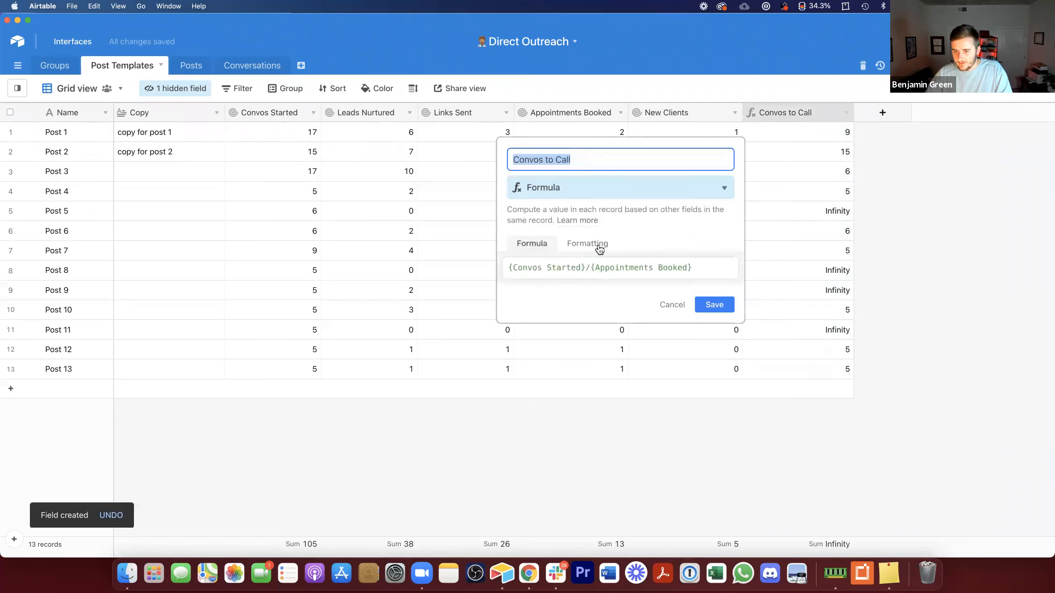
pyautogui.click(590, 244)
pyautogui.click(581, 279)
pyautogui.click(570, 308)
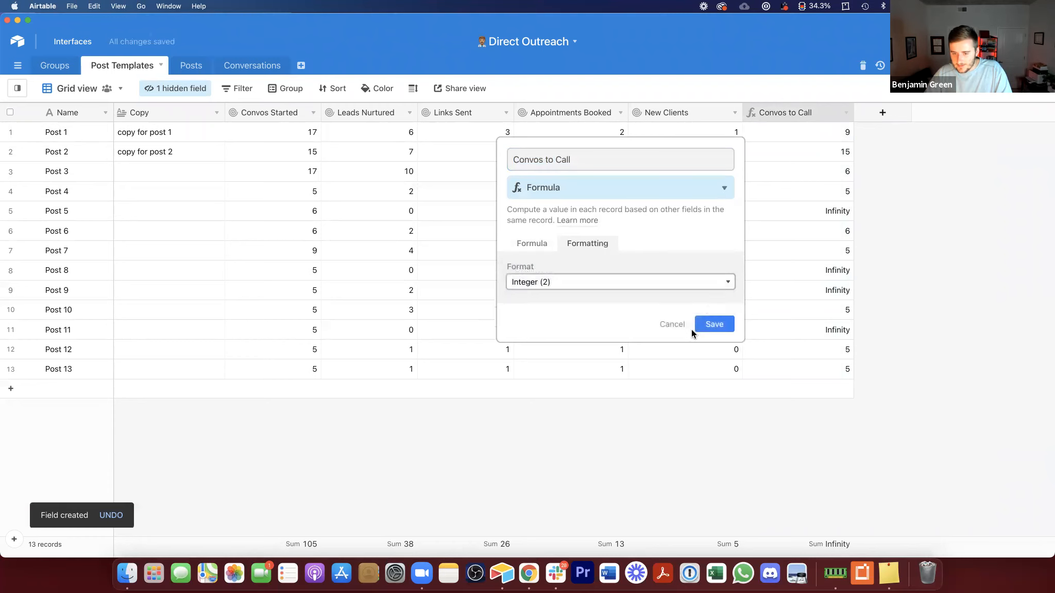
pyautogui.click(711, 356)
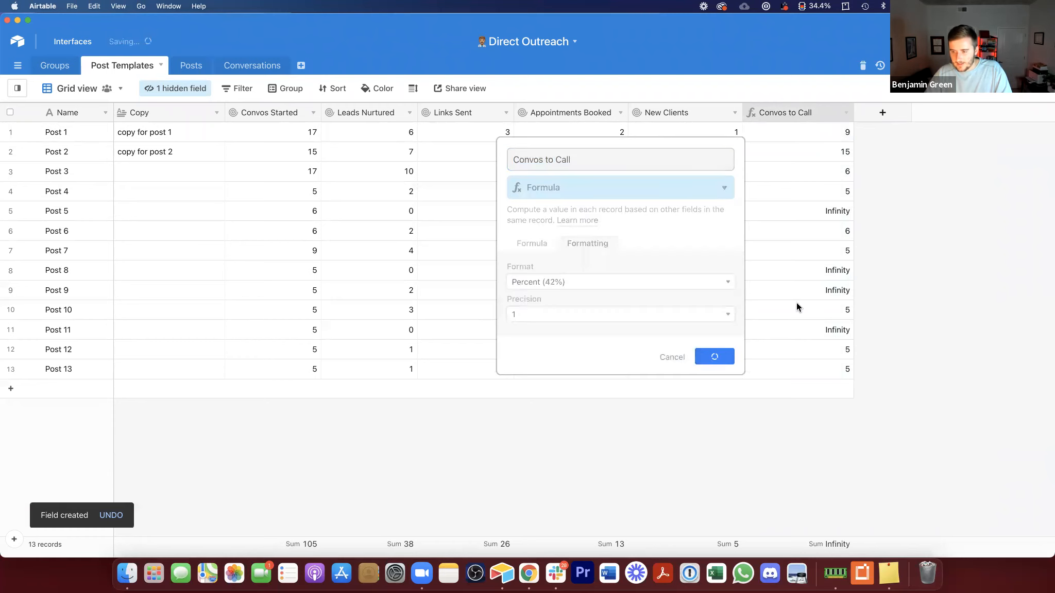
# Step: Rewrite the Convos to Call formula as {Appointments Booked}/{Convos Started} and save it
pyautogui.doubleClick(821, 109)
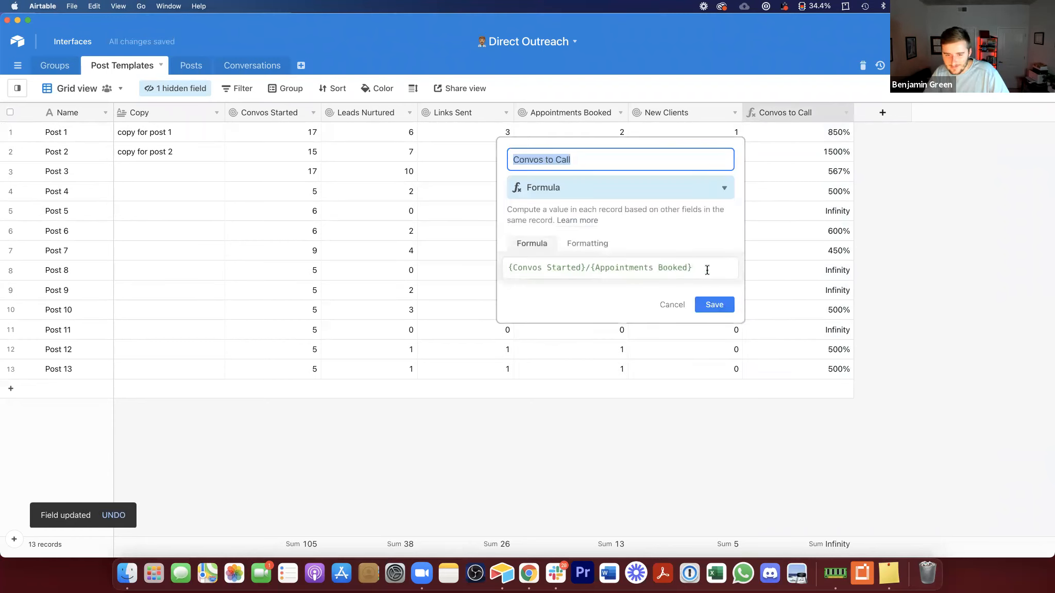
pyautogui.click(685, 269)
pyautogui.press('super+a')
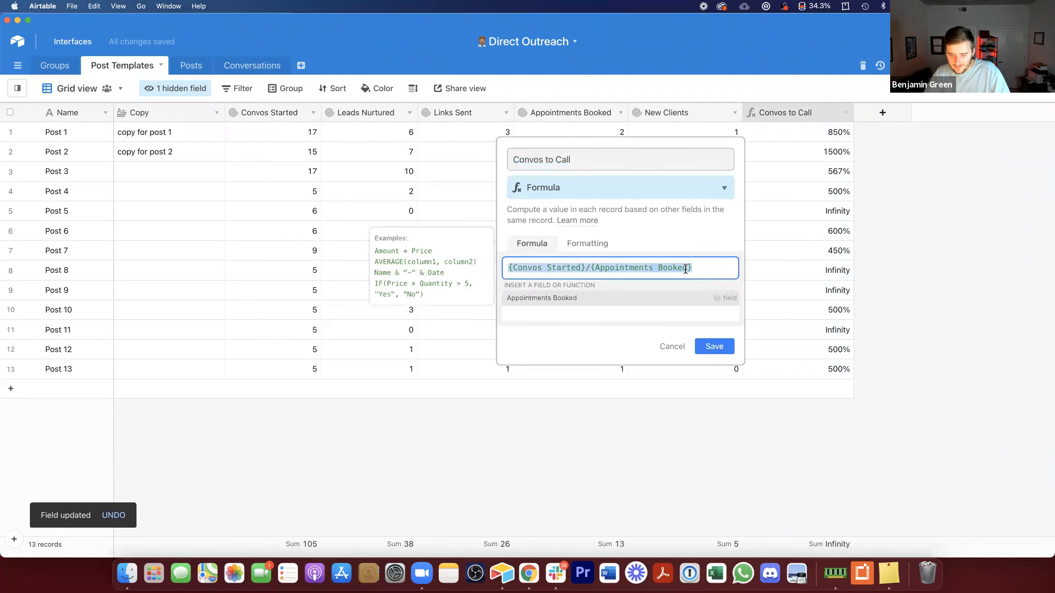
pyautogui.write('app')
pyautogui.click(664, 300)
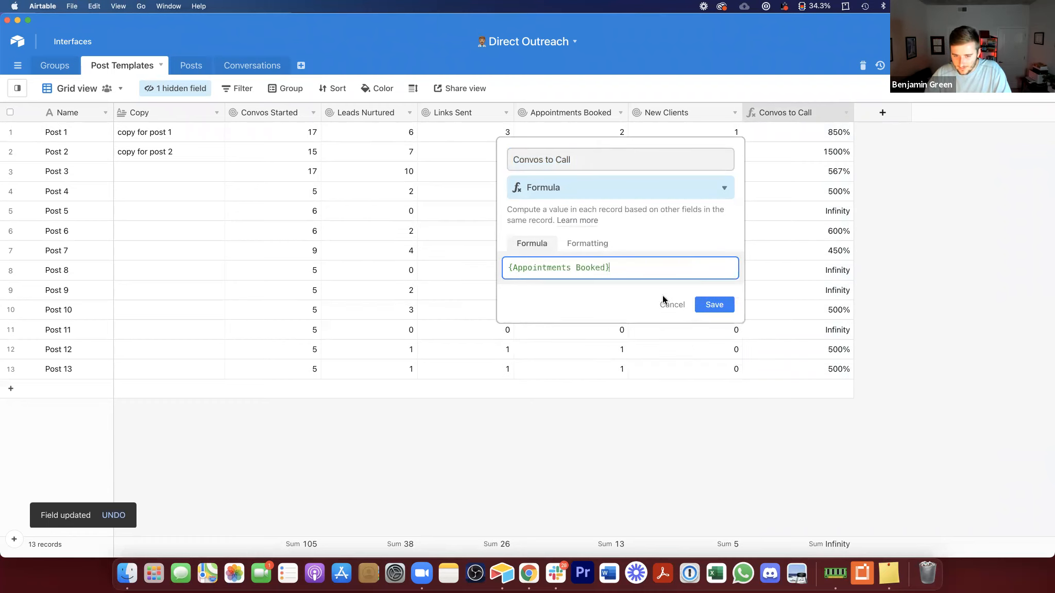
pyautogui.write('/con')
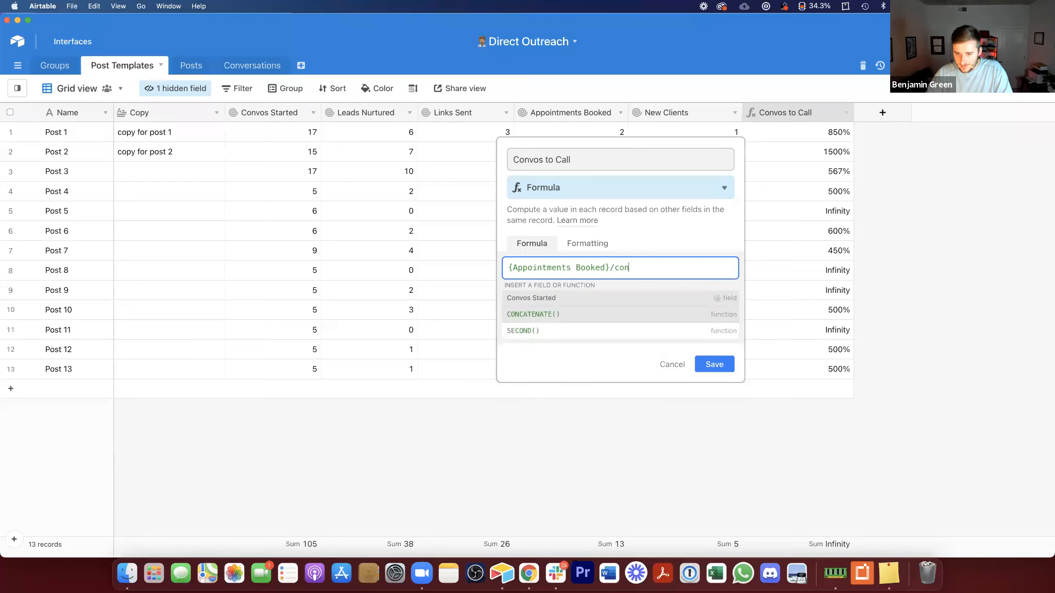
pyautogui.click(663, 300)
pyautogui.click(722, 308)
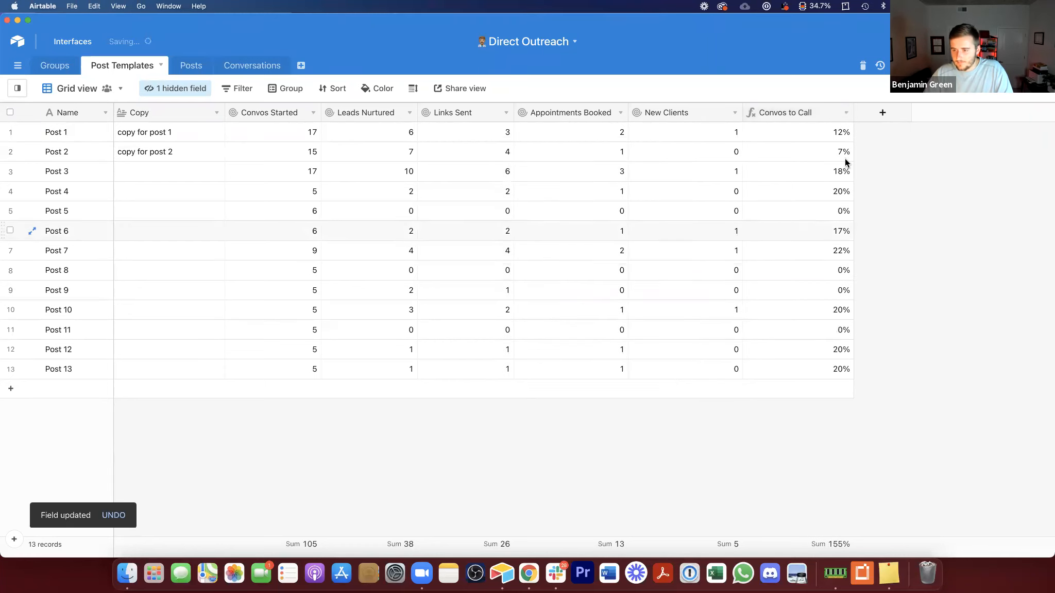
# Step: Add a formula field named Convos to Clients in Post Templates computing {New Clients}/{Appointments Booked}
pyautogui.moveTo(858, 106); pyautogui.dragTo(840, 105)
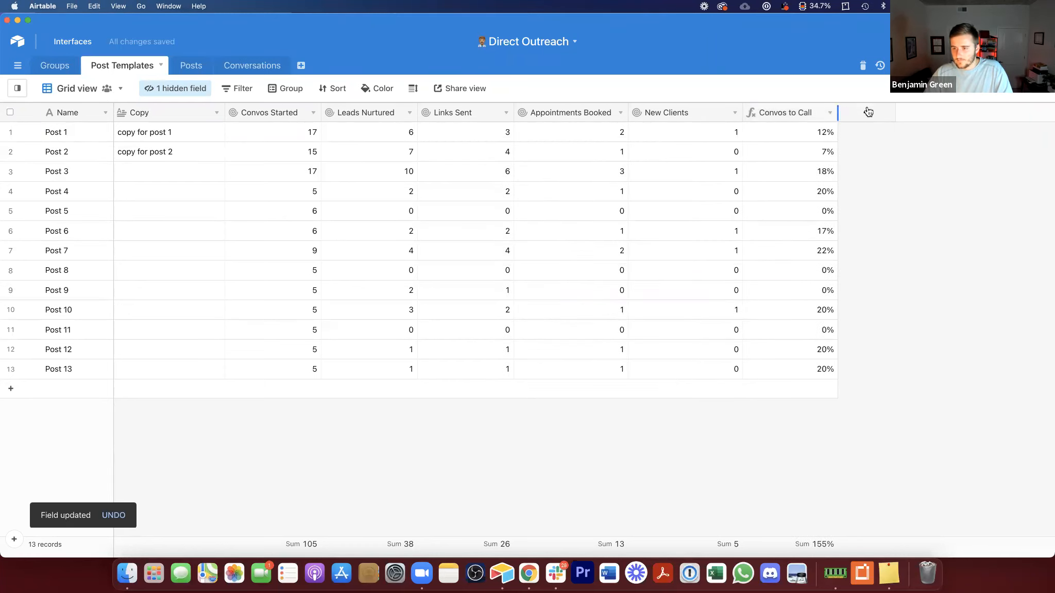
pyautogui.click(867, 112)
pyautogui.click(854, 189)
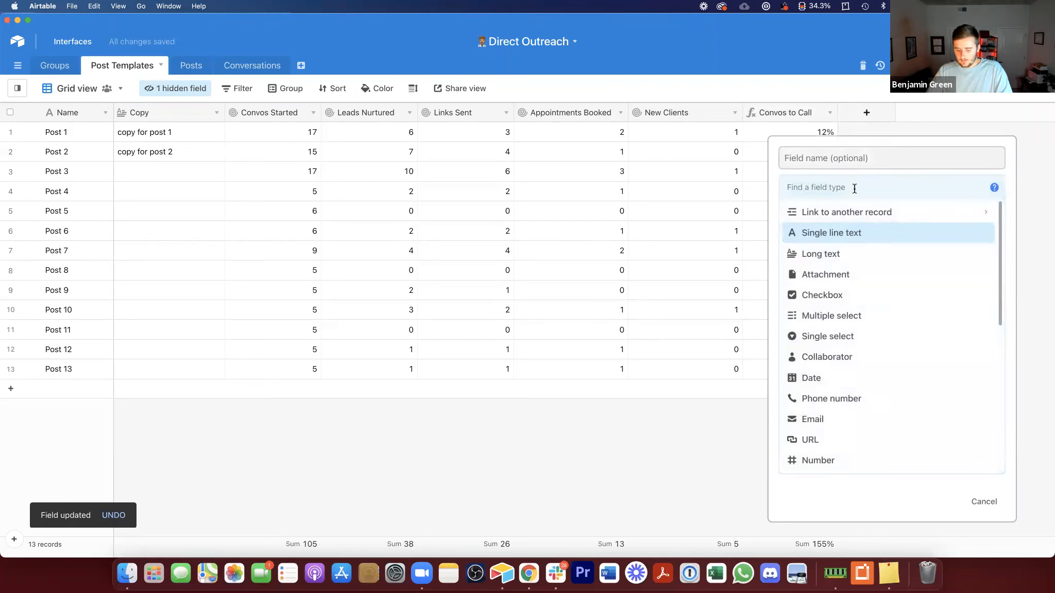
pyautogui.write('co')
pyautogui.press('BackSpace')
pyautogui.press('BackSpace')
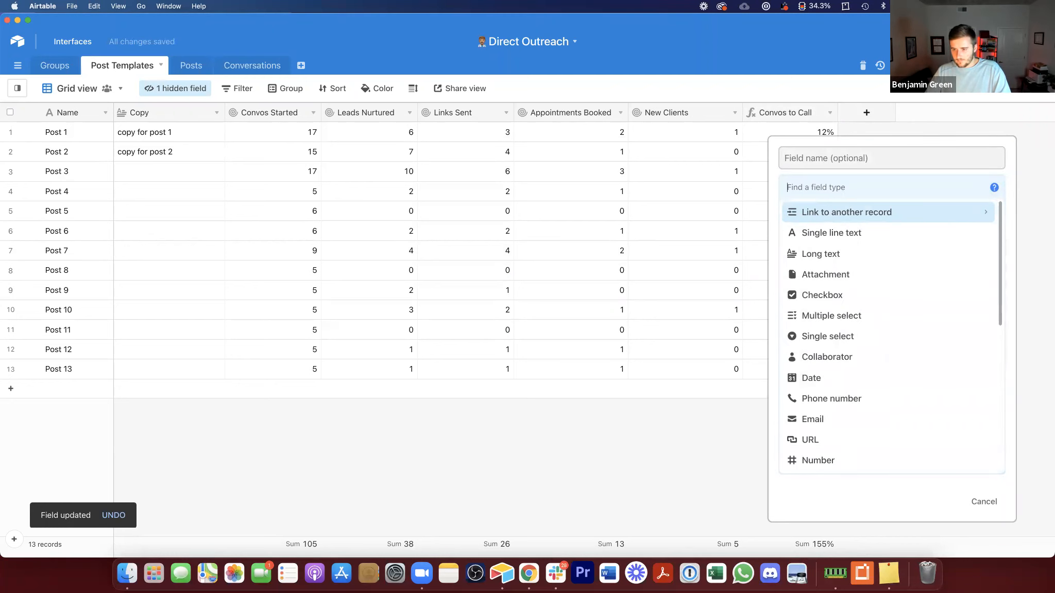
pyautogui.write('f')
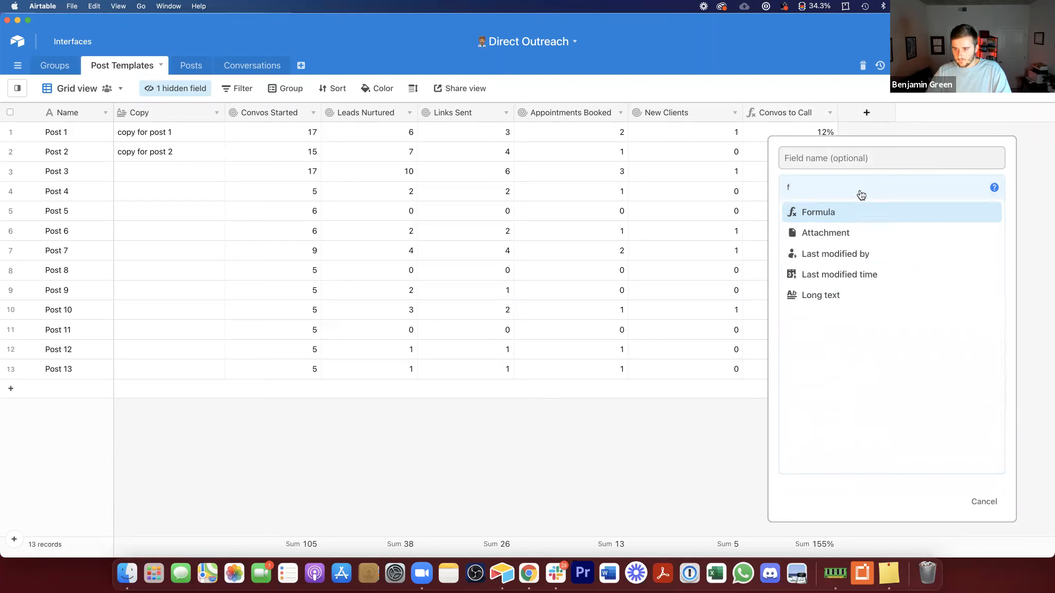
pyautogui.press('Return')
pyautogui.click(861, 157)
pyautogui.write('Convos to Clients')
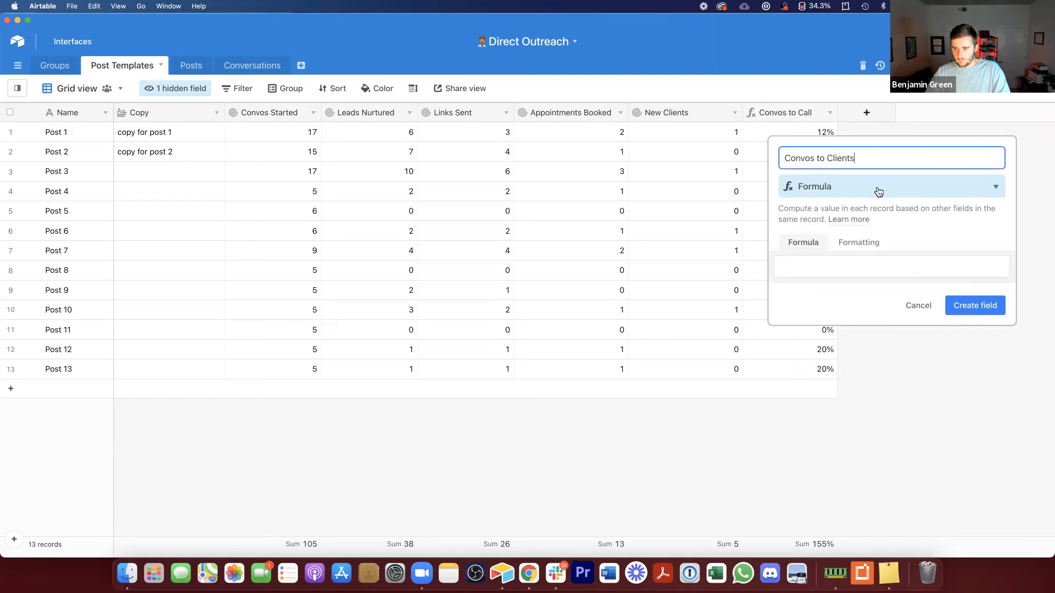
pyautogui.click(897, 277)
pyautogui.write('con')
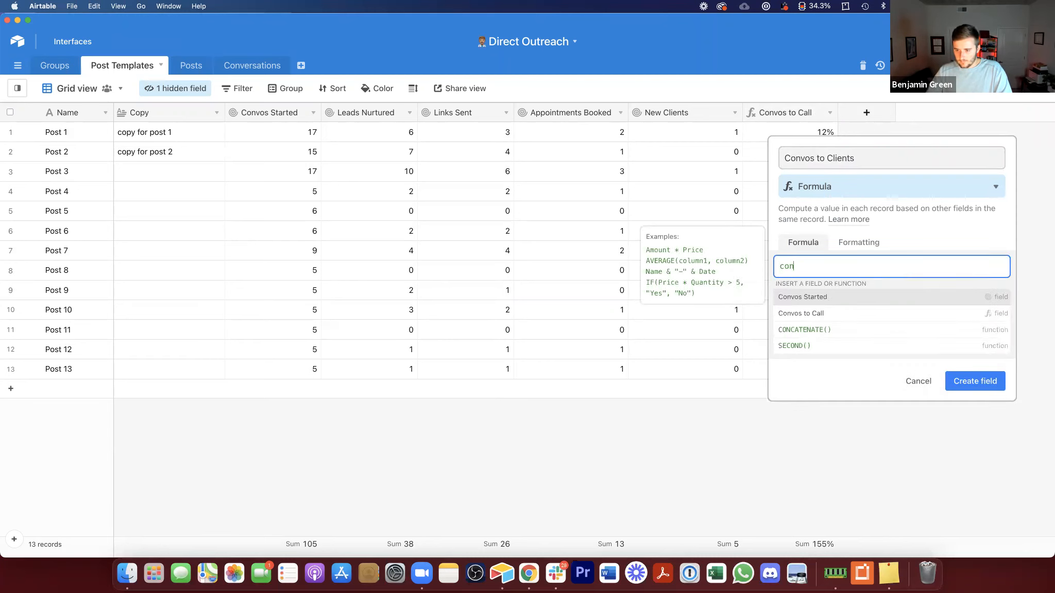
pyautogui.click(865, 297)
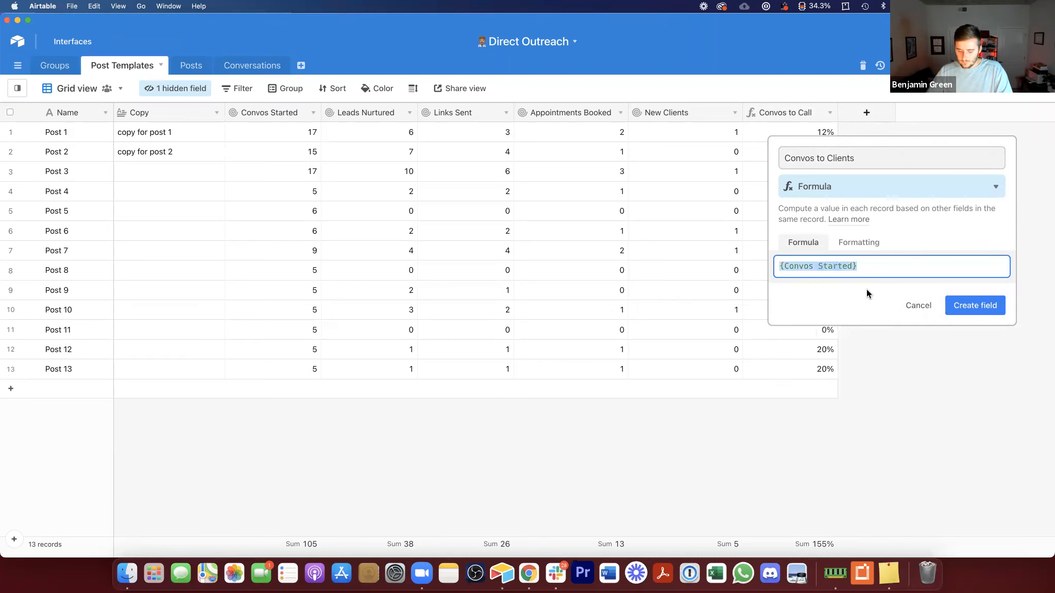
pyautogui.write('new')
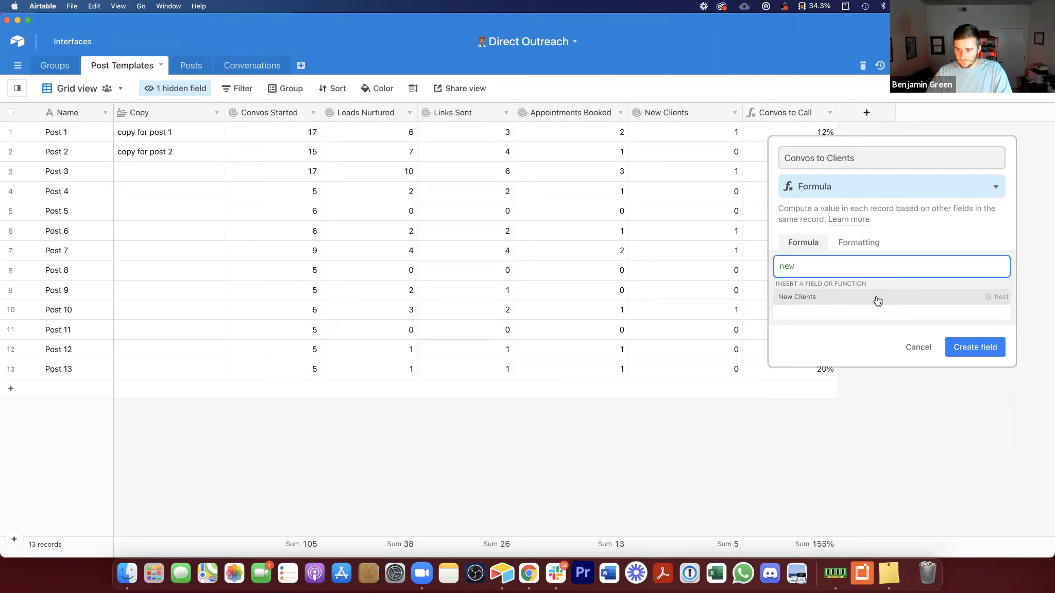
pyautogui.click(879, 298)
pyautogui.write('/app')
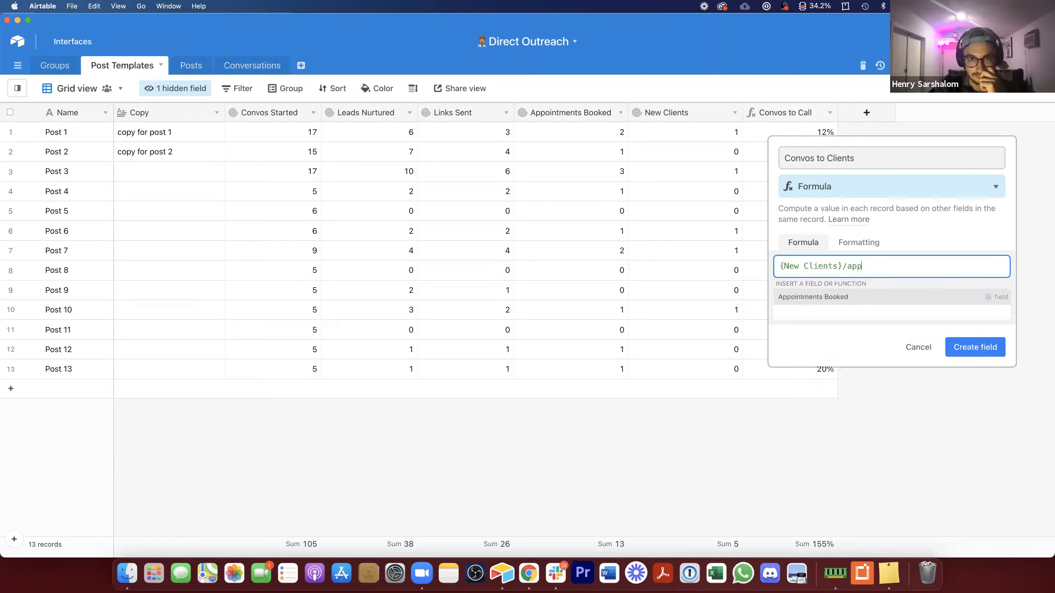
pyautogui.click(953, 297)
pyautogui.click(975, 306)
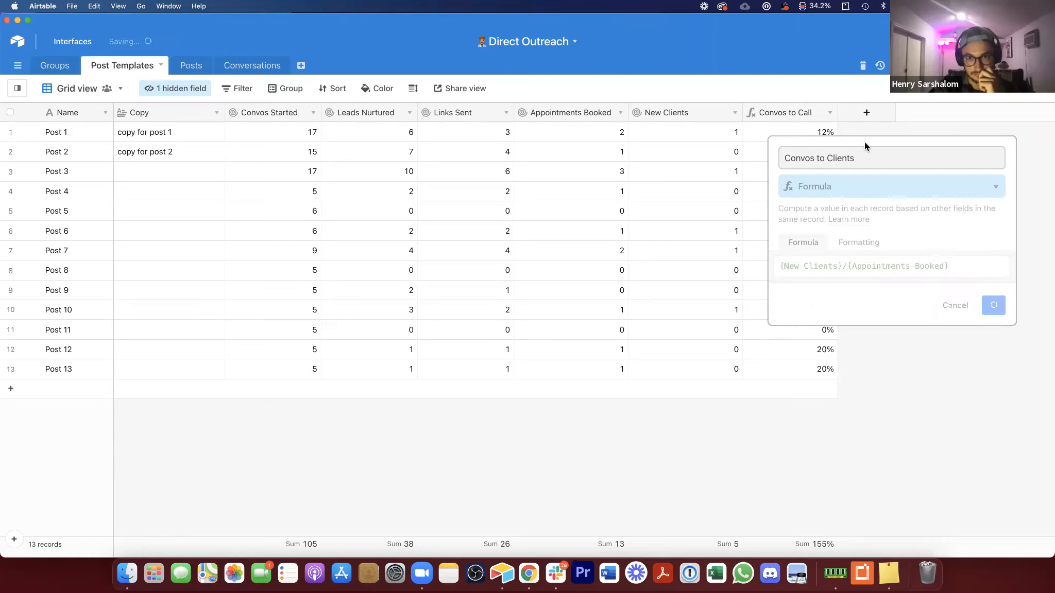
# Step: Format the Convos to Clients formula field as a percentage and save it
pyautogui.click(590, 246)
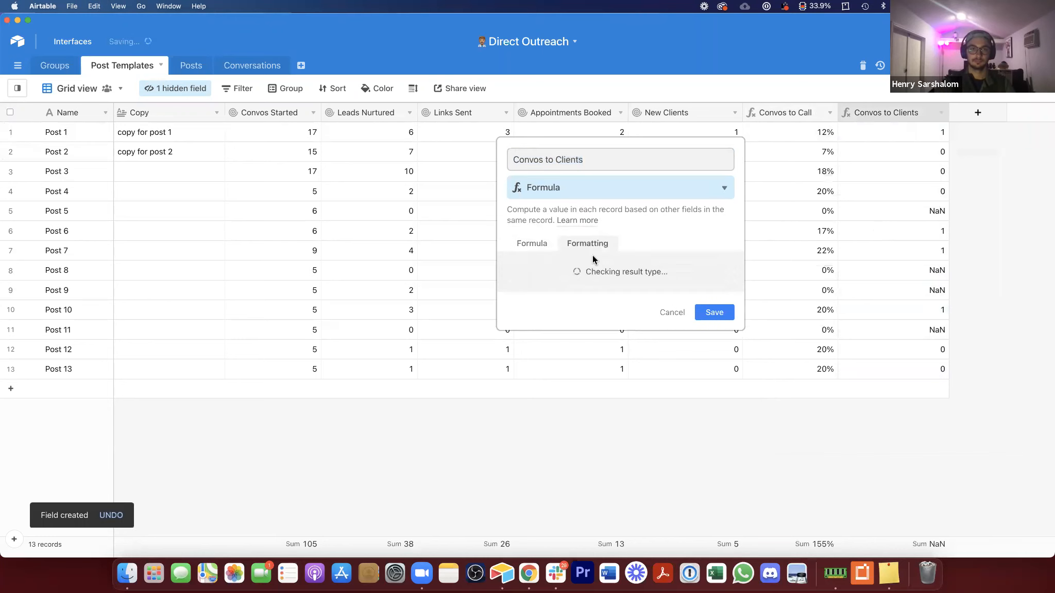
pyautogui.click(590, 285)
pyautogui.click(587, 310)
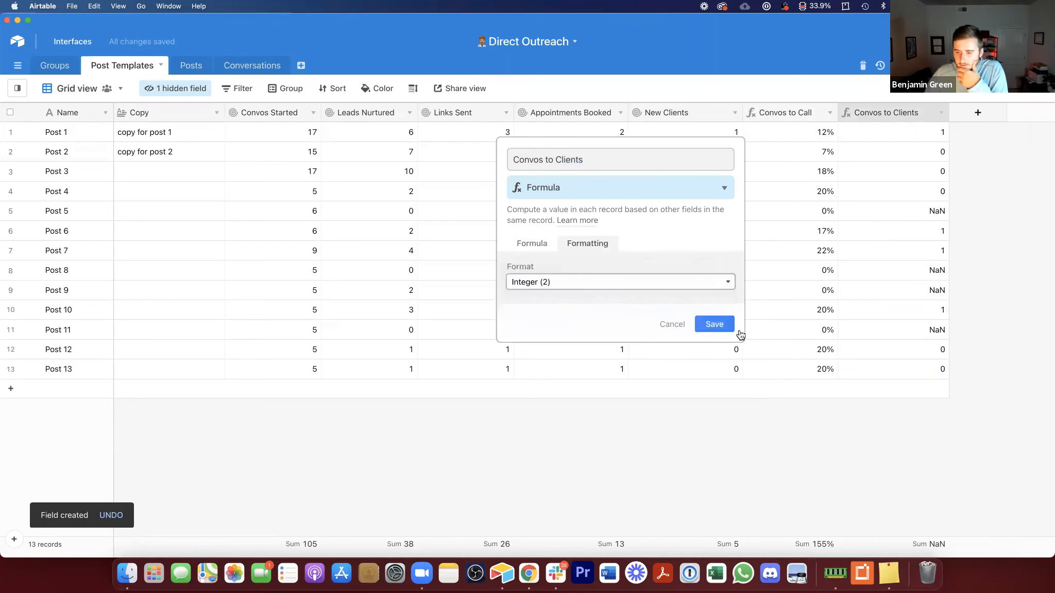
pyautogui.click(725, 357)
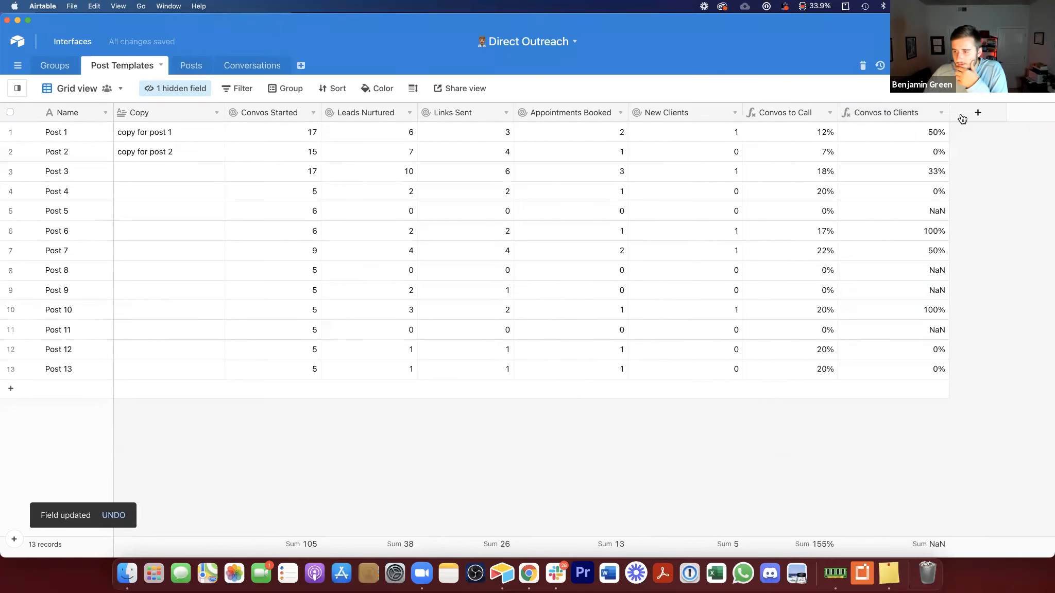
# Step: Sort the Post Templates records by Convos to Clients from highest to lowest
pyautogui.moveTo(950, 113); pyautogui.dragTo(944, 116)
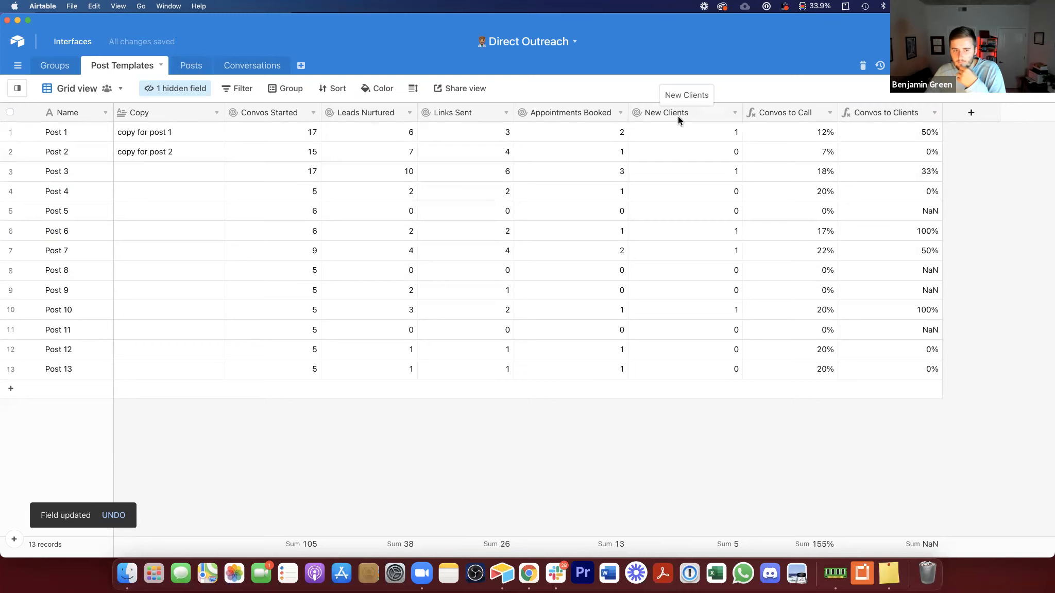
pyautogui.rightClick(895, 113)
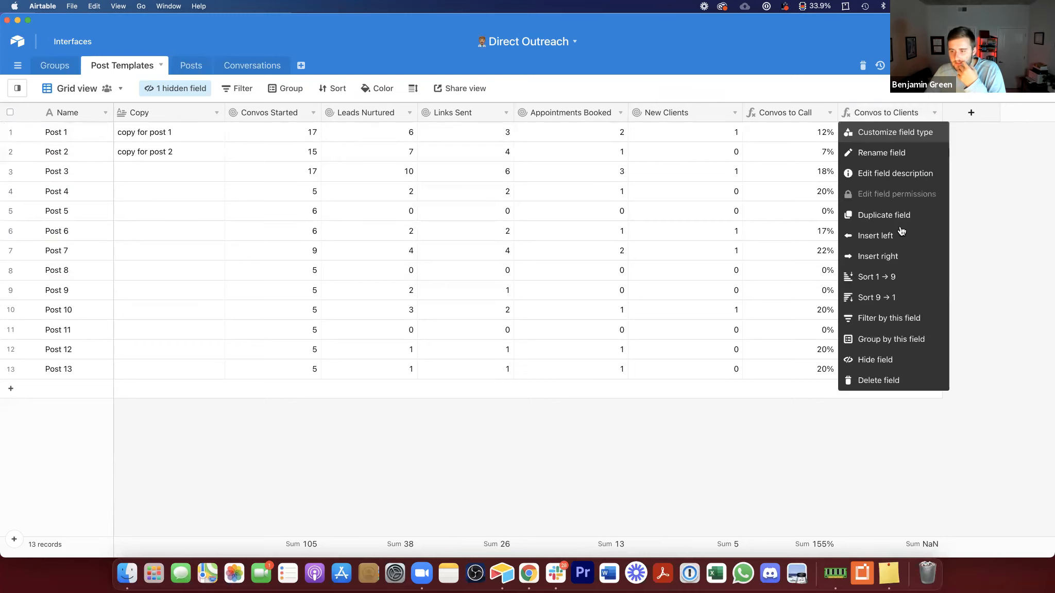
pyautogui.click(900, 299)
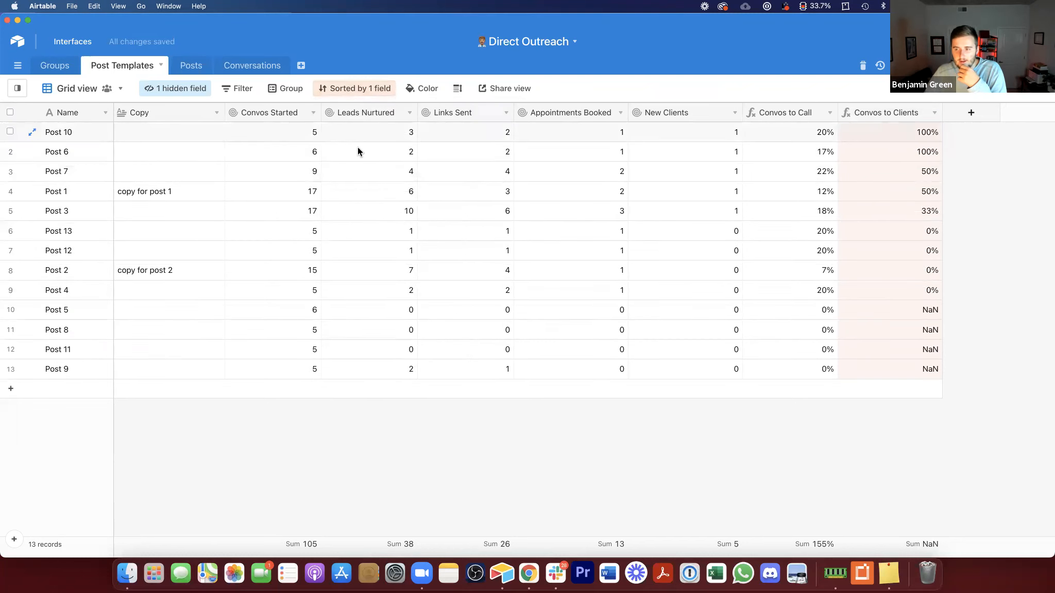
# Step: Rewrite the Convos to Clients formula as {New Clients}/{Convos Started} and save it
pyautogui.click(867, 129)
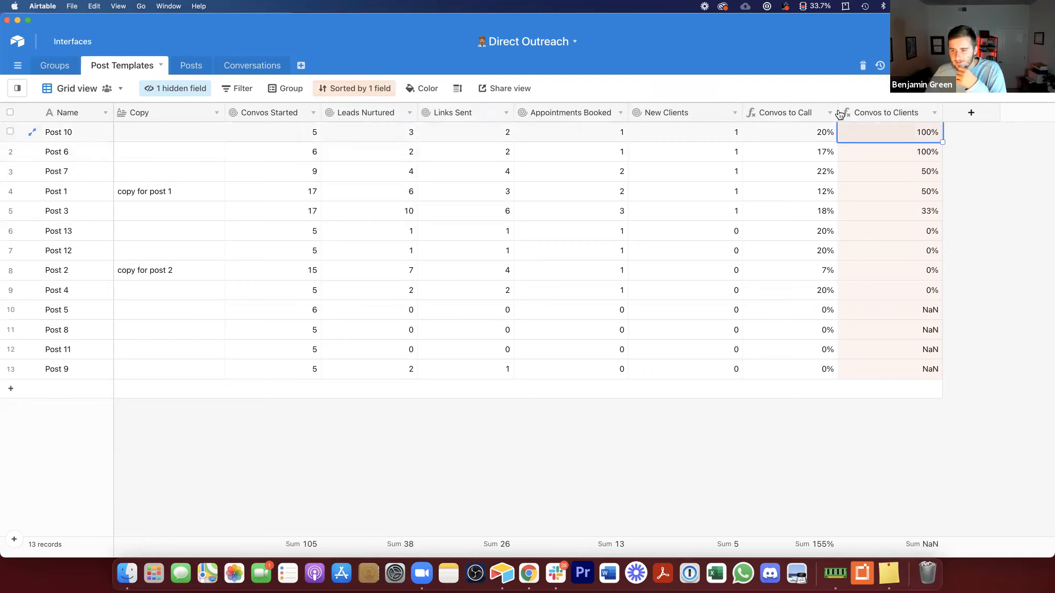
pyautogui.doubleClick(902, 109)
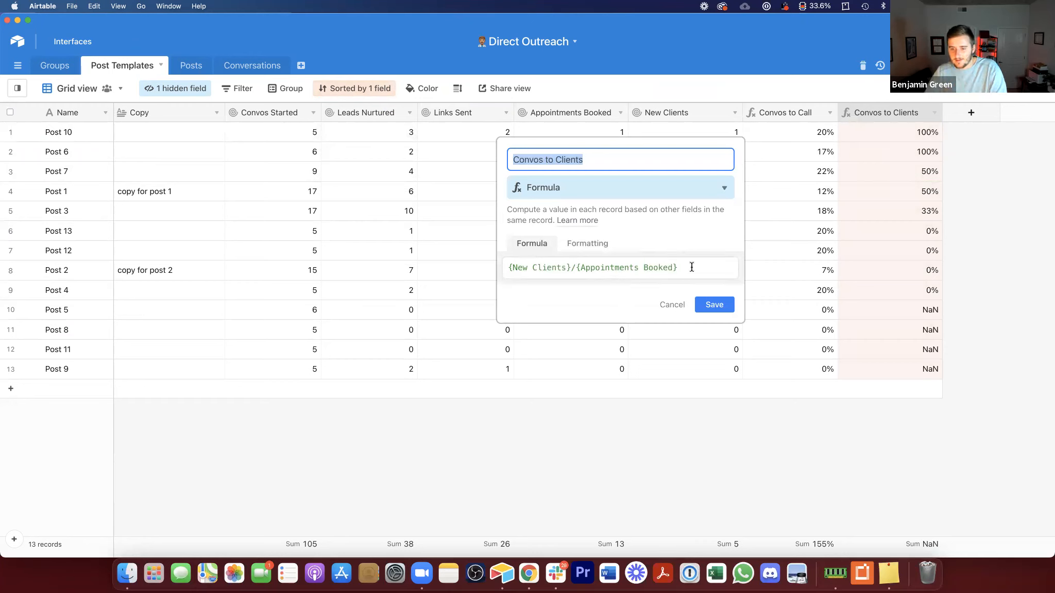
pyautogui.moveTo(686, 267); pyautogui.dragTo(576, 268)
pyautogui.write('{Convos')
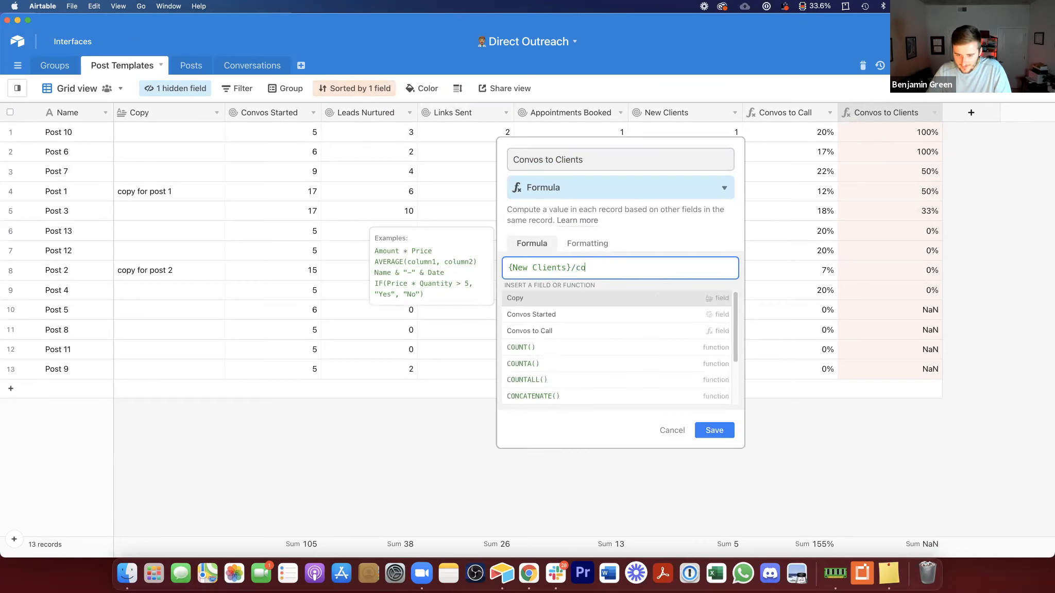
pyautogui.click(580, 300)
pyautogui.click(730, 310)
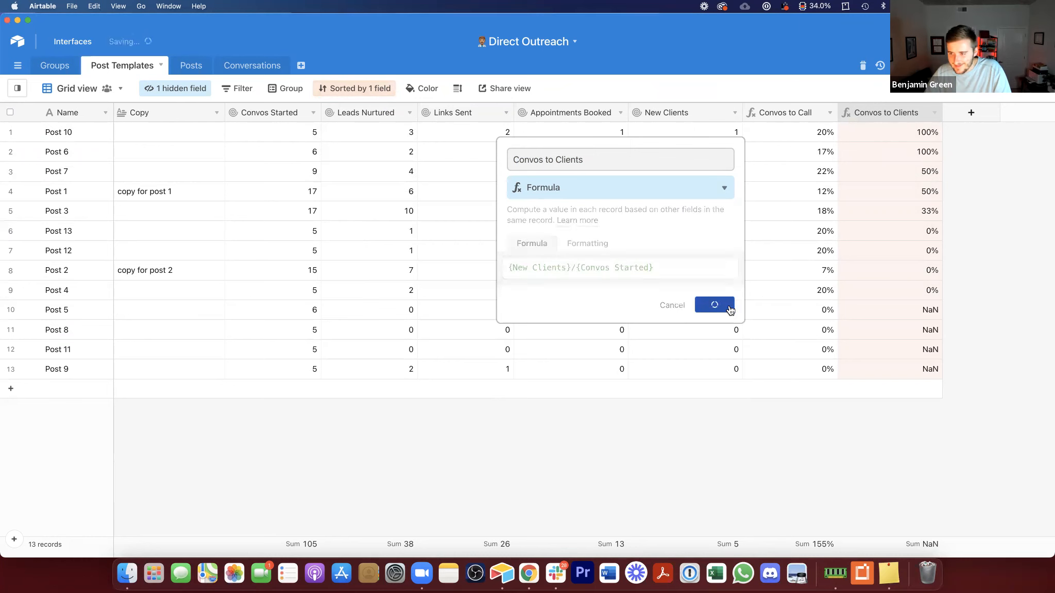
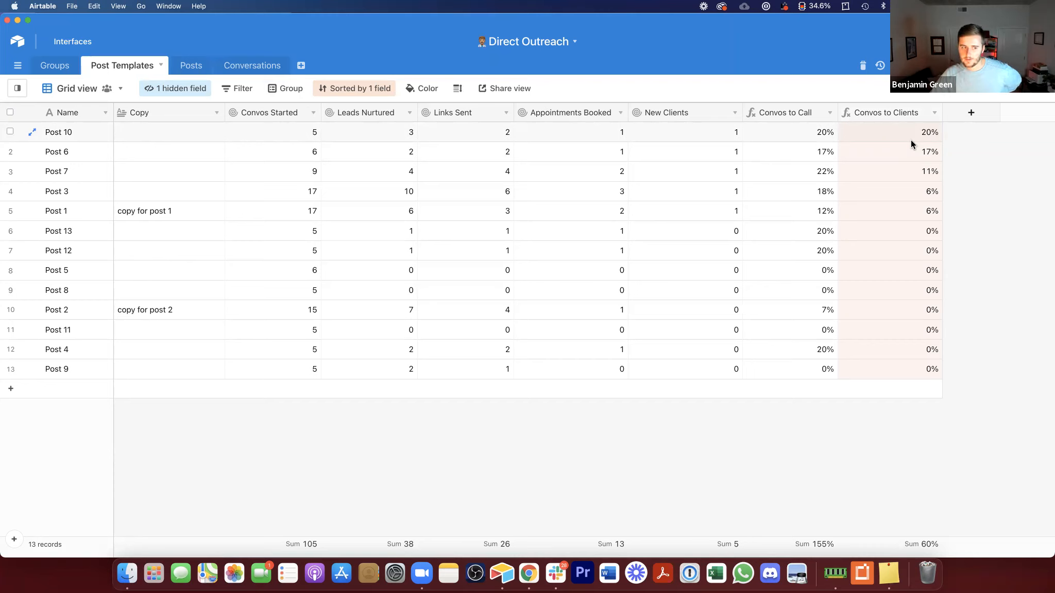
# Step: Sort the Groups table by Convos to Clients from highest to lowest
pyautogui.click(912, 141)
pyautogui.click(170, 133)
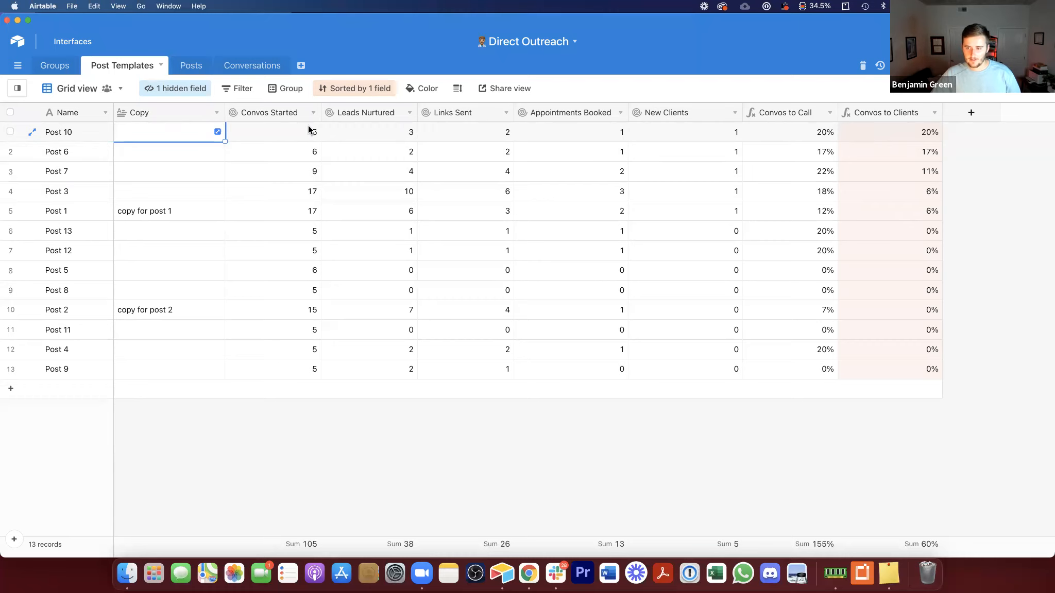
pyautogui.click(55, 65)
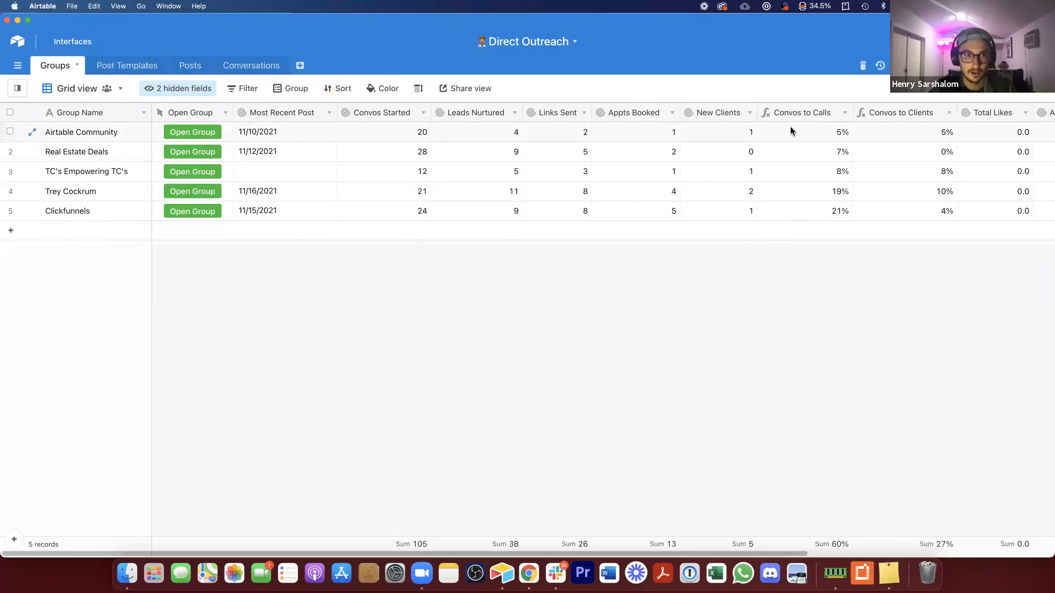
pyautogui.click(921, 139)
pyautogui.press('Right')
pyautogui.press('Right')
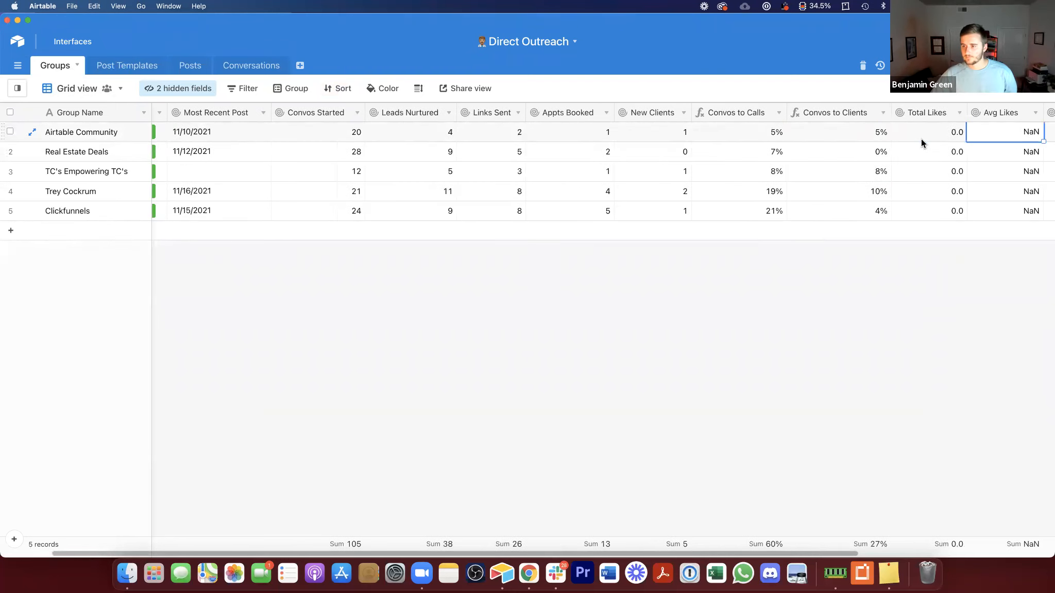
pyautogui.rightClick(847, 109)
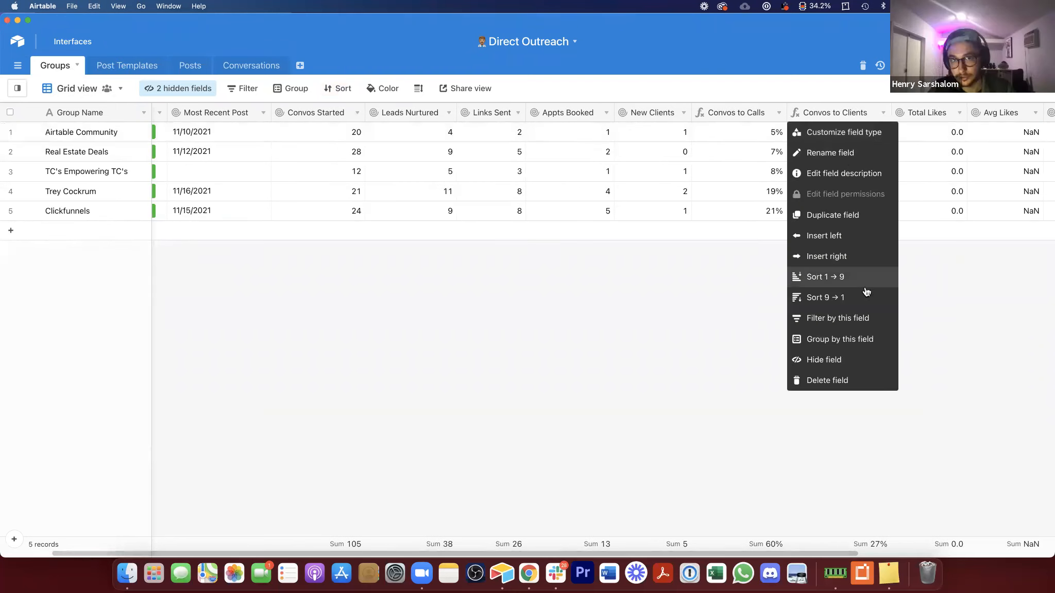
pyautogui.click(859, 297)
pyautogui.click(960, 298)
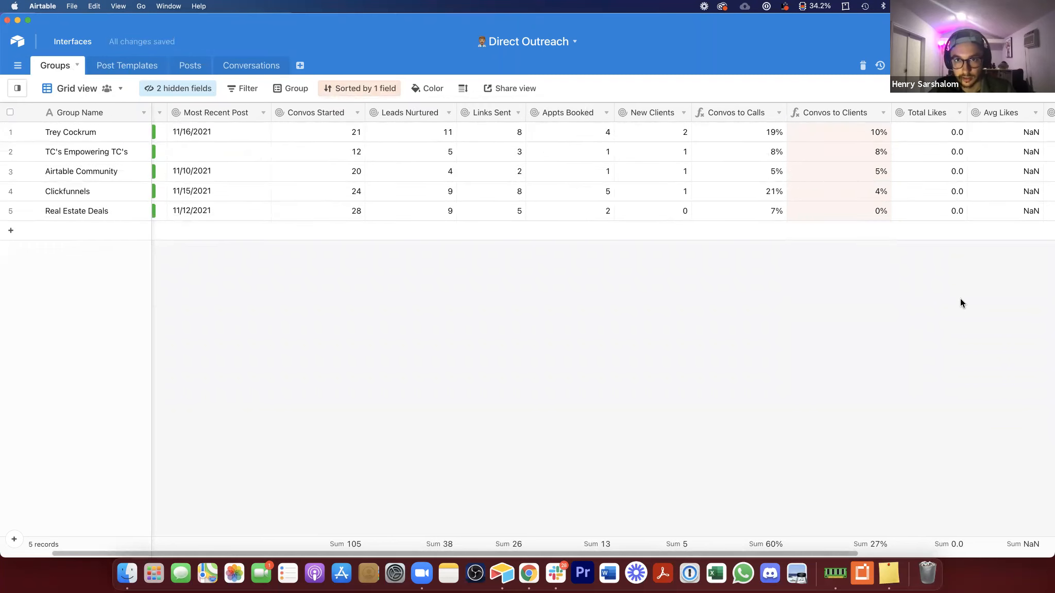
# Step: Insert a Formula field right of Convos to Clients named "Call to Client (Sales Closing Rate)"
pyautogui.rightClick(814, 109)
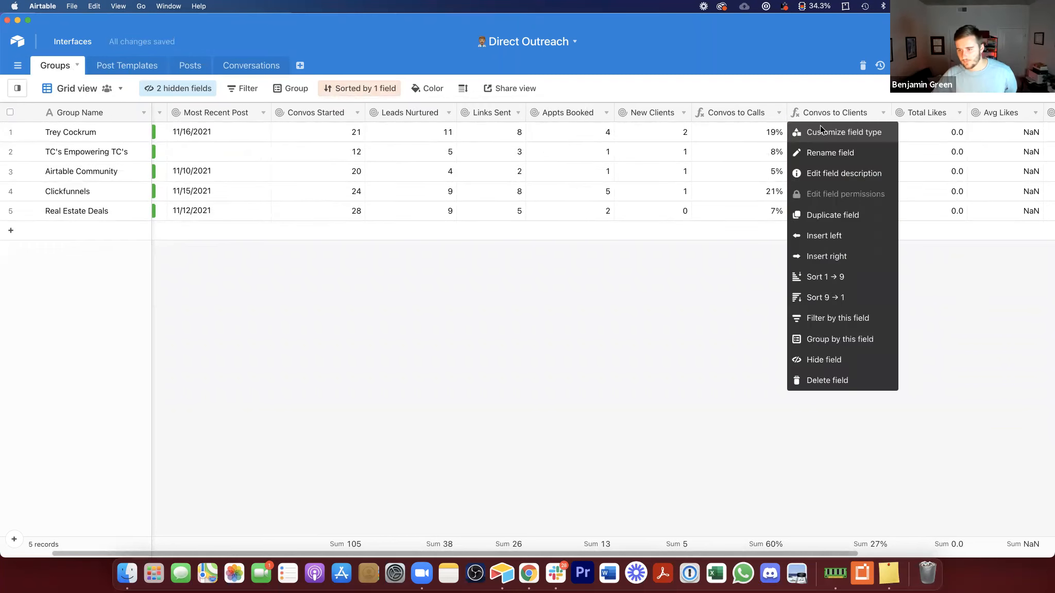
pyautogui.click(866, 257)
pyautogui.write('Call to Client (Closing')
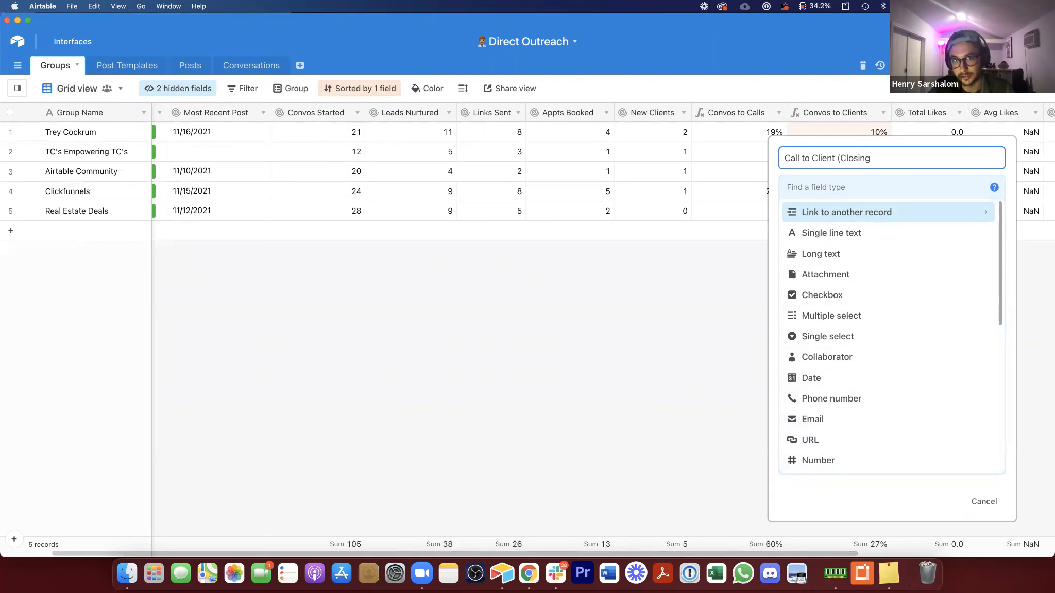
pyautogui.write(' Rate)')
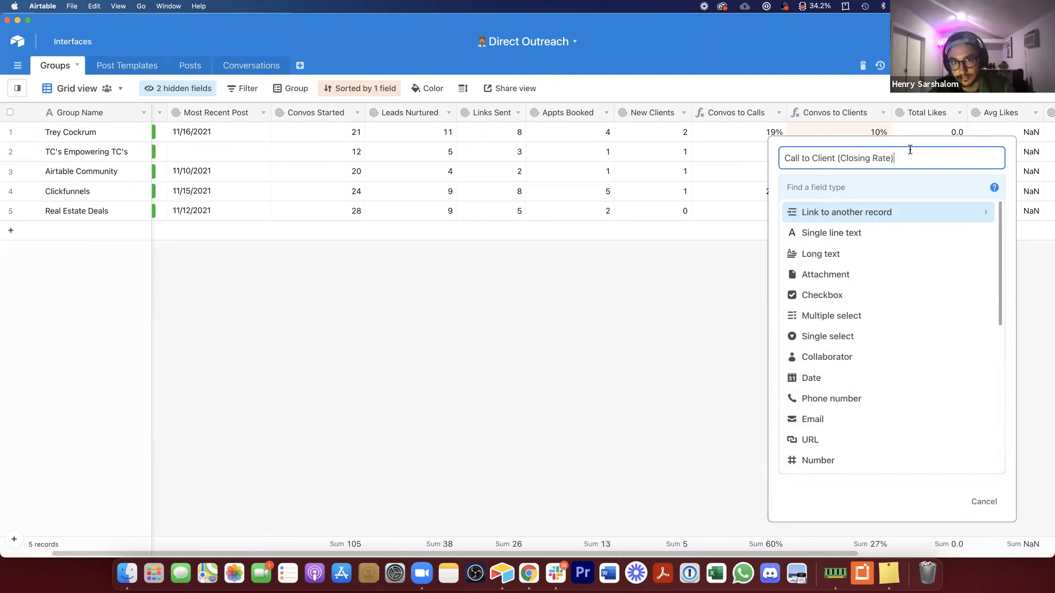
pyautogui.click(842, 160)
pyautogui.write('Sales')
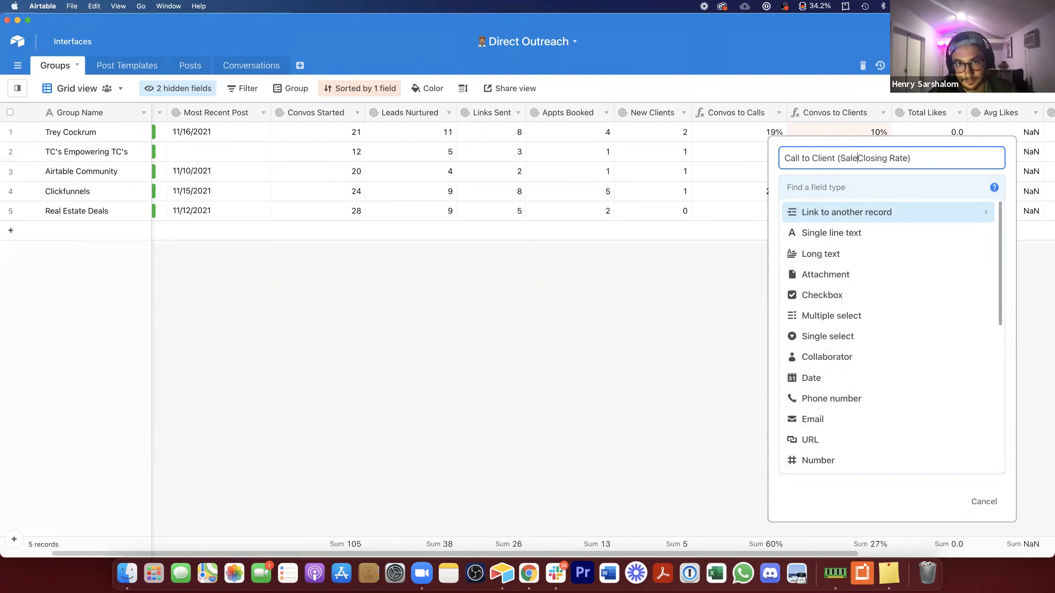
pyautogui.click(862, 186)
pyautogui.write('f')
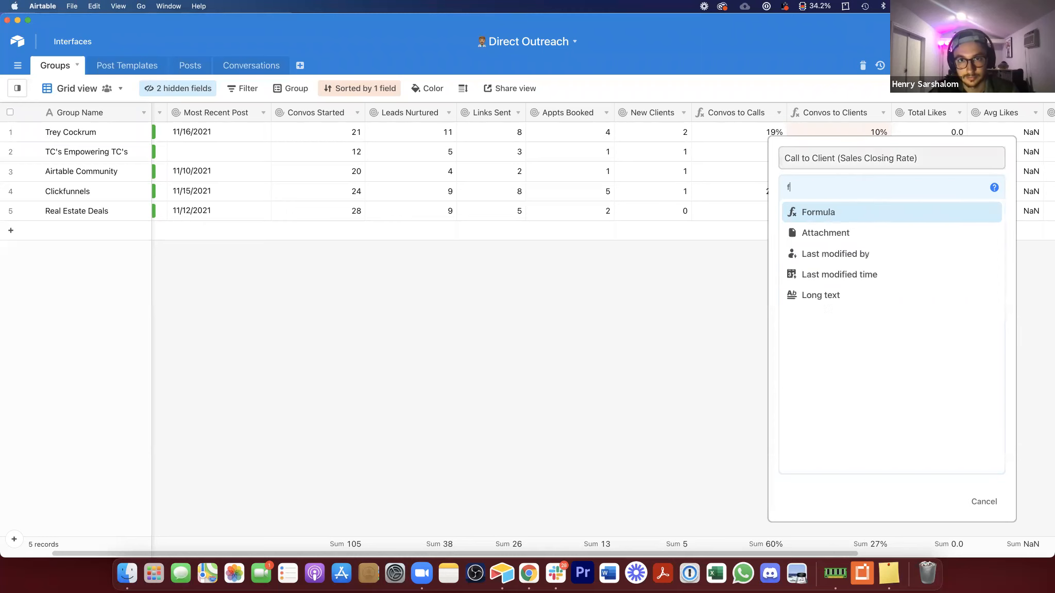
pyautogui.click(841, 215)
# Step: Enter the formula {New Clients}/{Appts Booked} and create the field
pyautogui.click(830, 260)
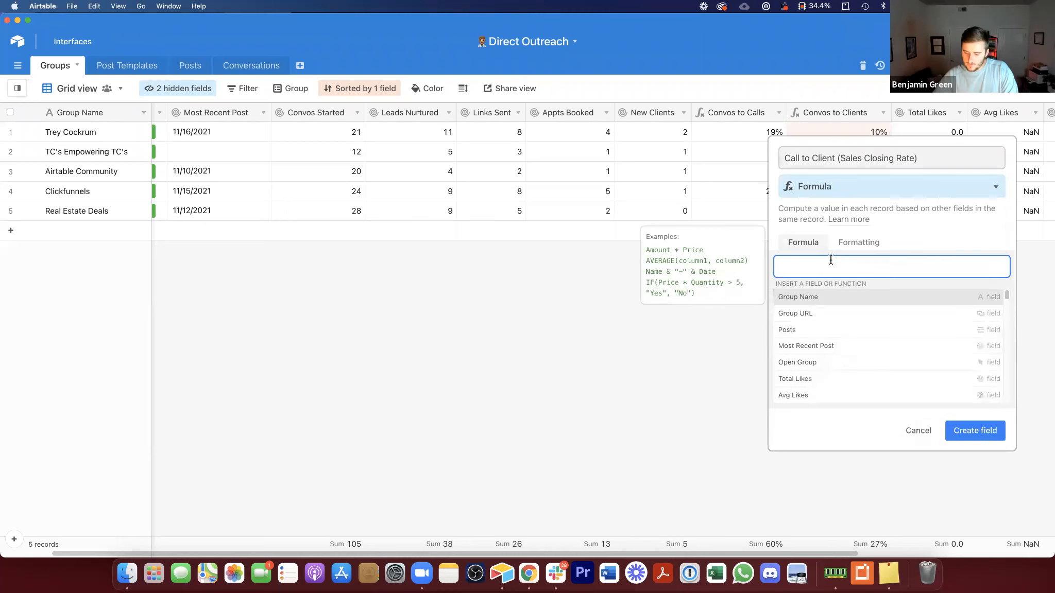
pyautogui.write('app')
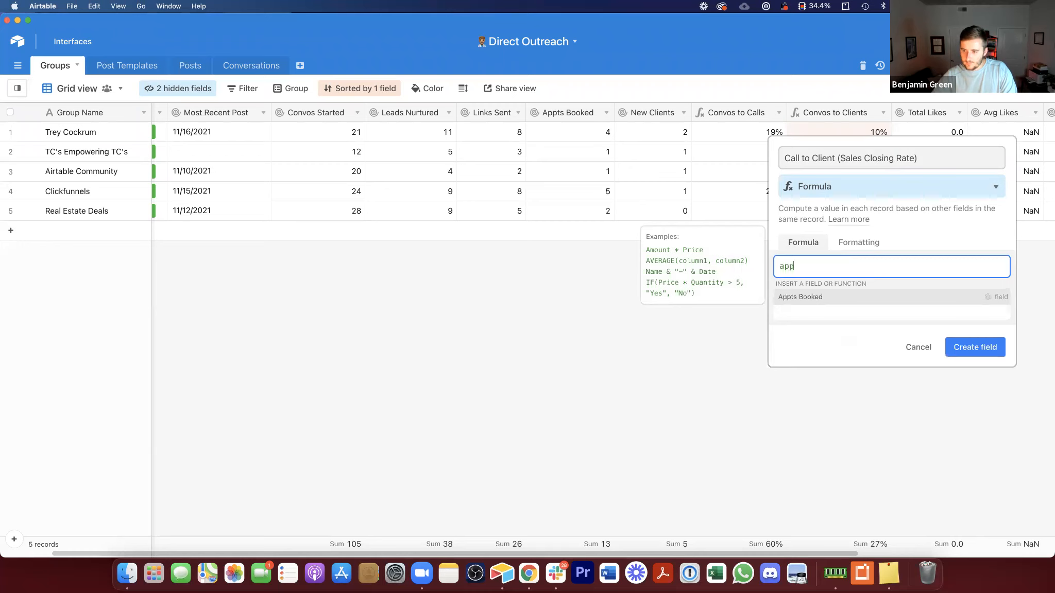
pyautogui.click(832, 297)
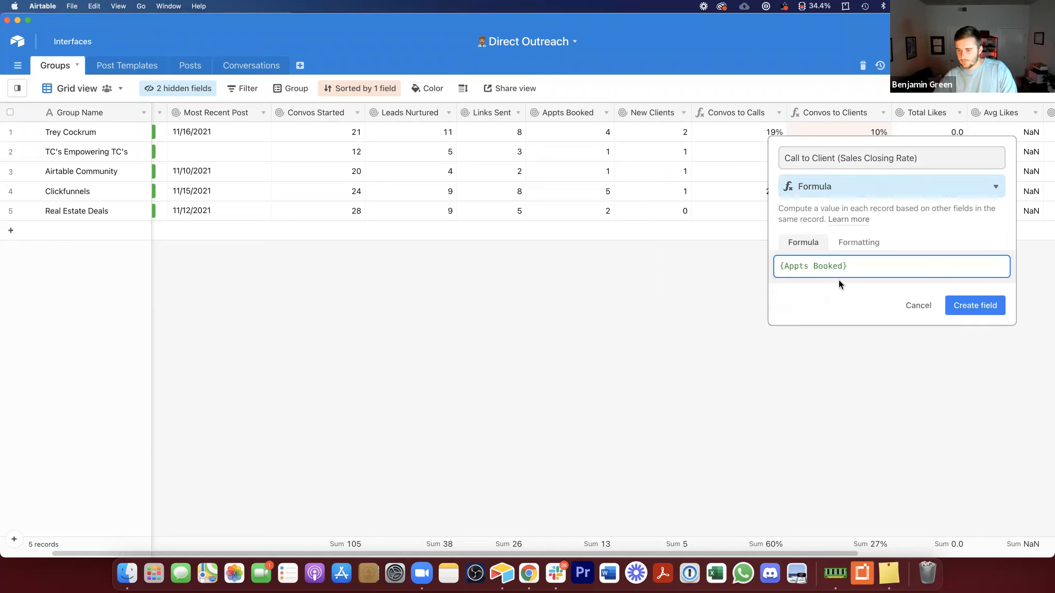
pyautogui.write('/')
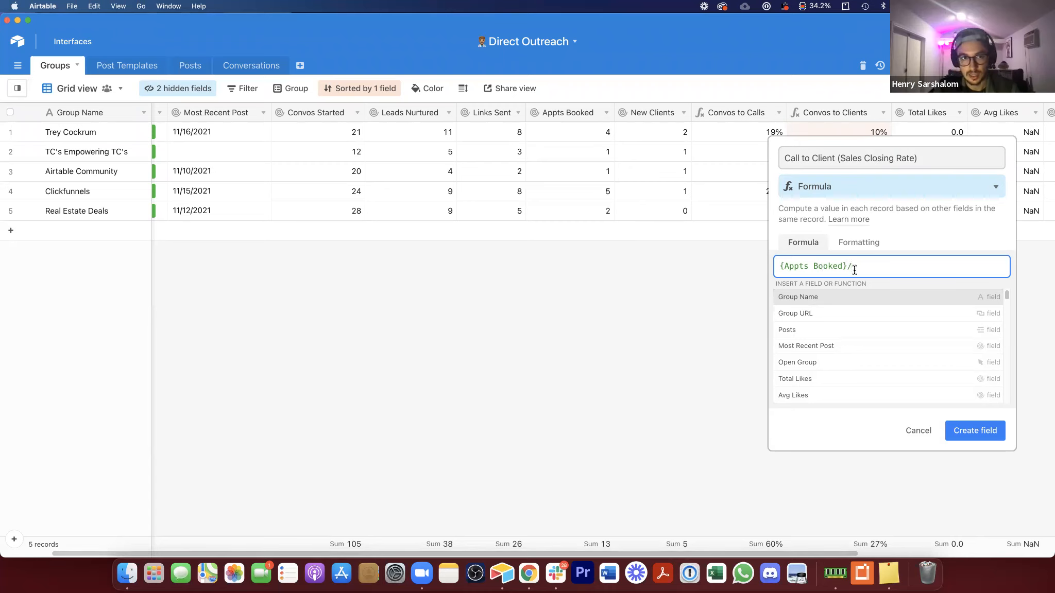
pyautogui.press('super+a')
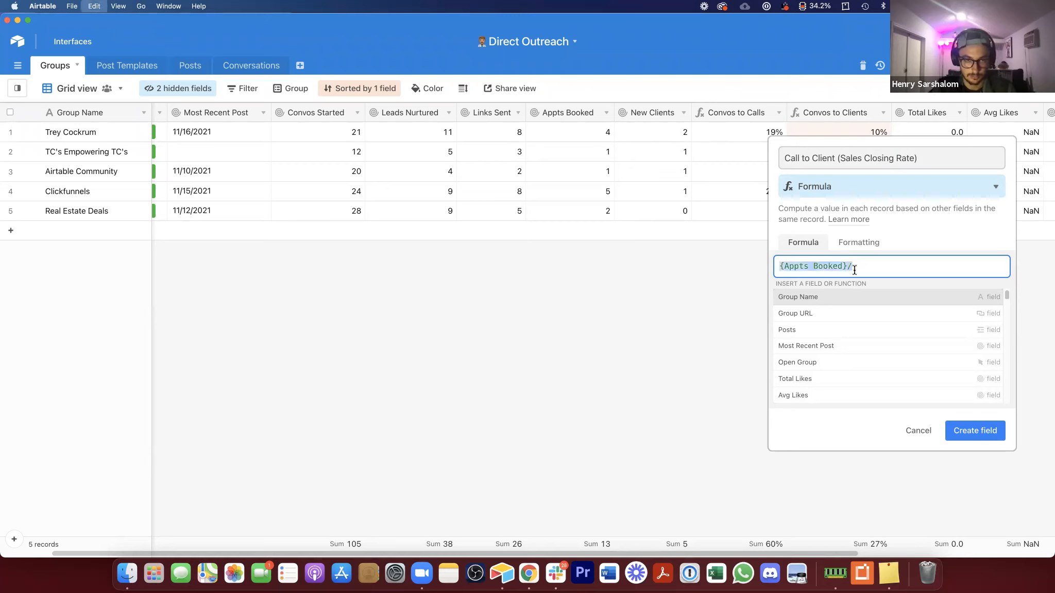
pyautogui.write('new')
pyautogui.click(862, 304)
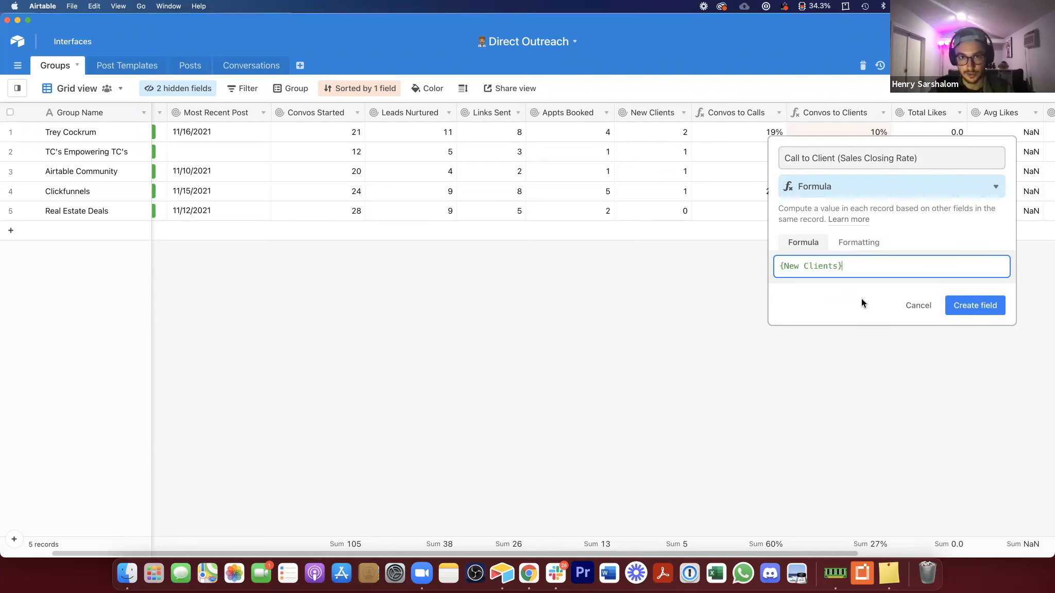
pyautogui.write('/')
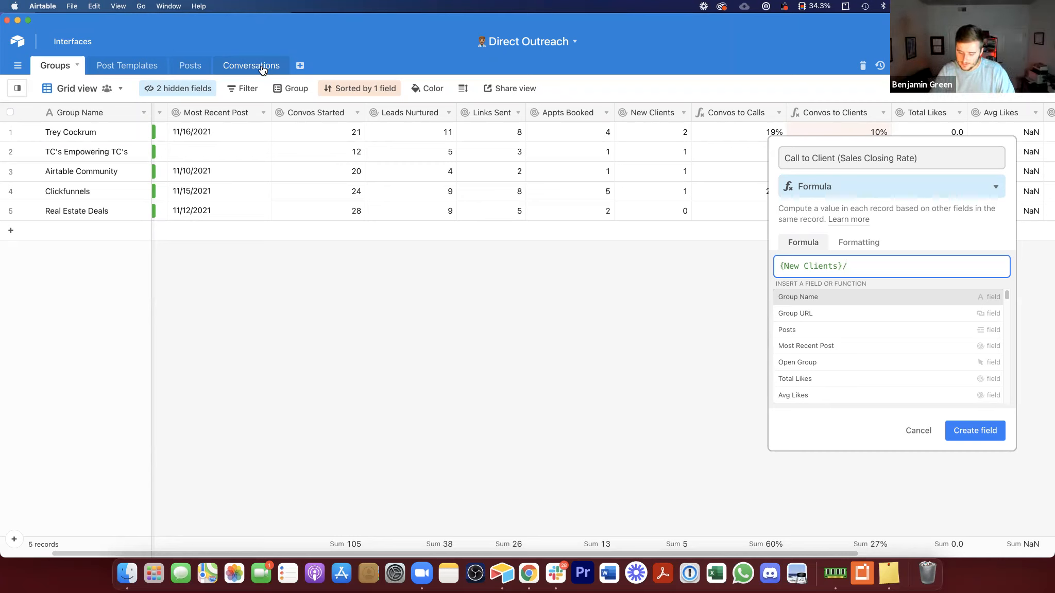
pyautogui.write('app')
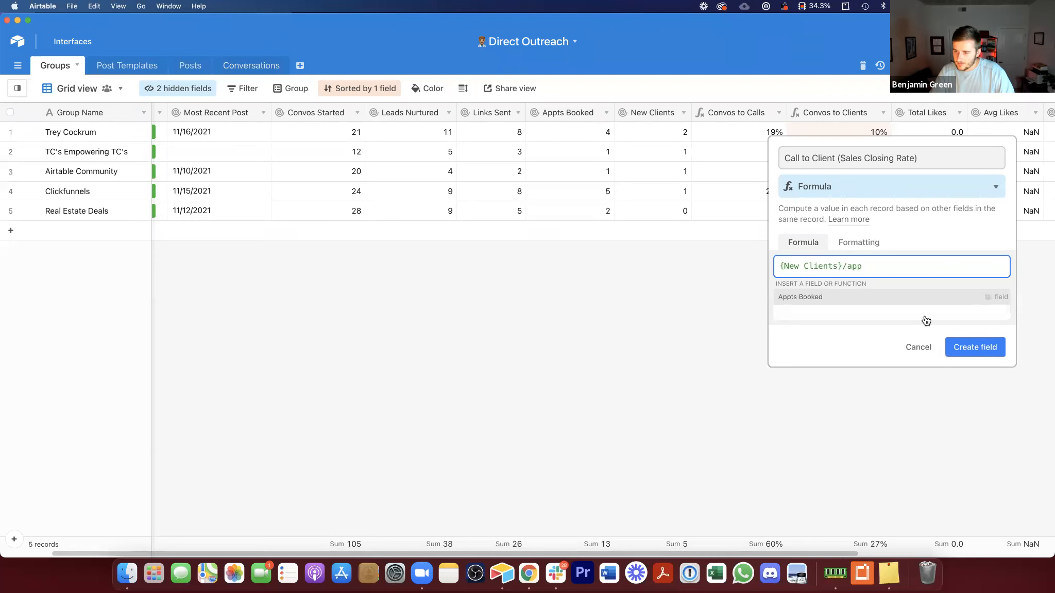
pyautogui.press('Return')
pyautogui.click(958, 304)
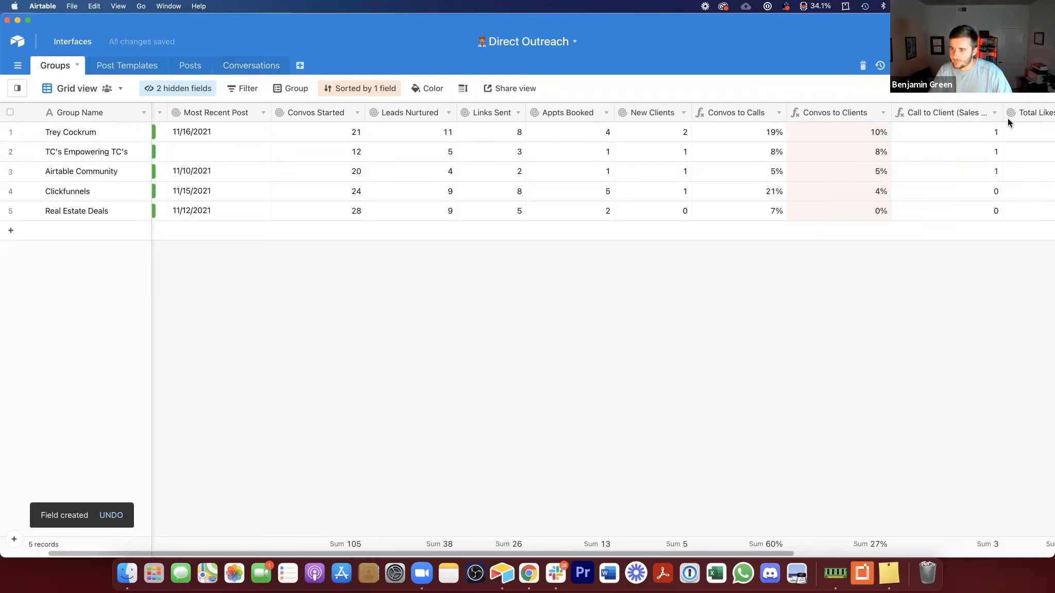
# Step: Format the Call to Client (Sales Closing Rate) field as a percent with precision 1
pyautogui.doubleClick(972, 114)
pyautogui.click(588, 244)
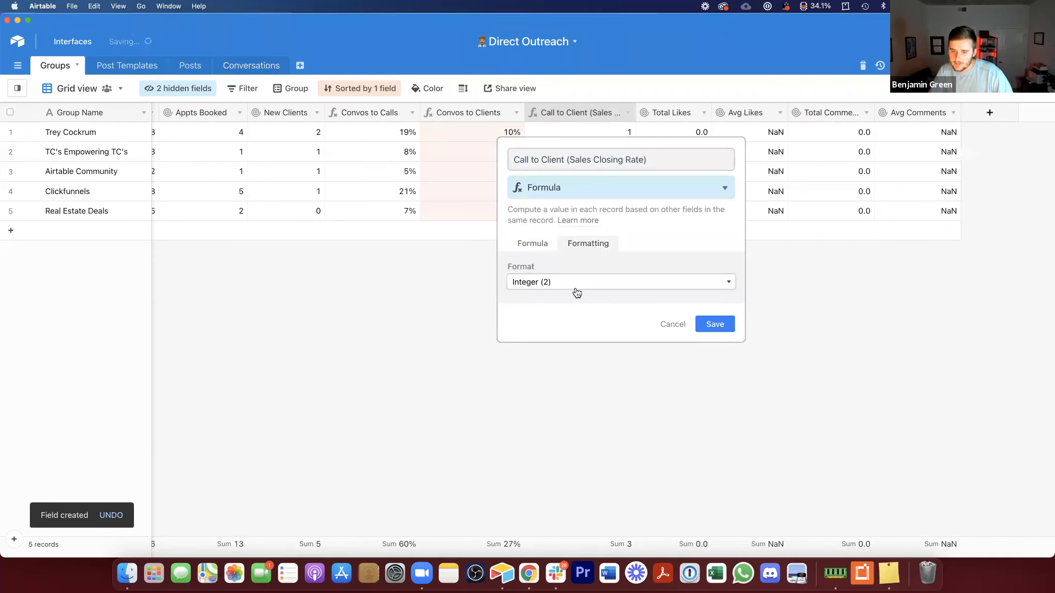
pyautogui.click(576, 282)
pyautogui.click(574, 308)
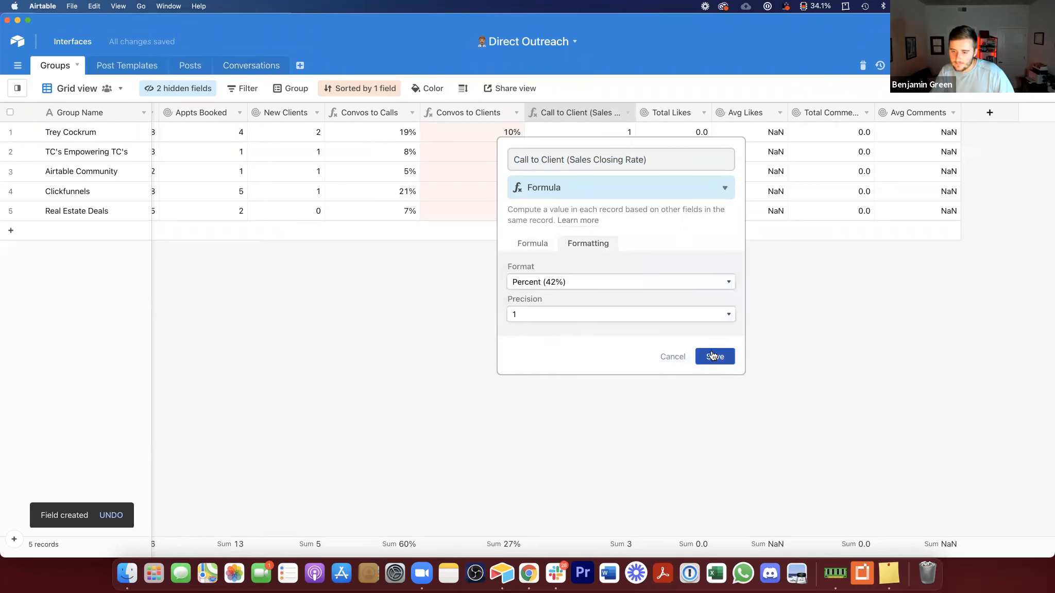
pyautogui.click(712, 356)
pyautogui.moveTo(635, 116); pyautogui.dragTo(633, 117)
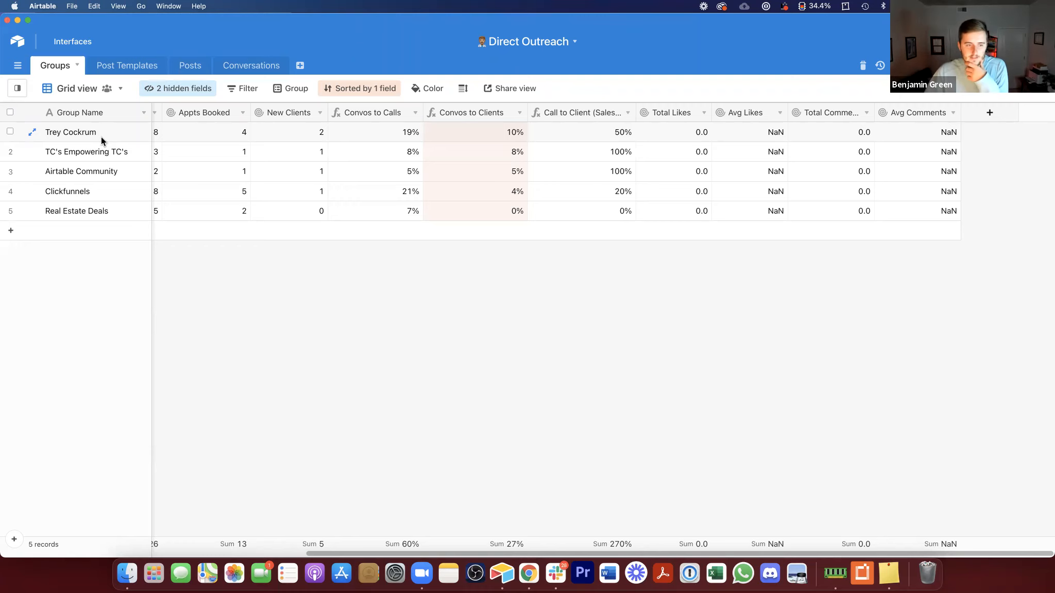
# Step: In the Post Templates table, add a new Formula field named "Calls to Clients"
pyautogui.click(138, 131)
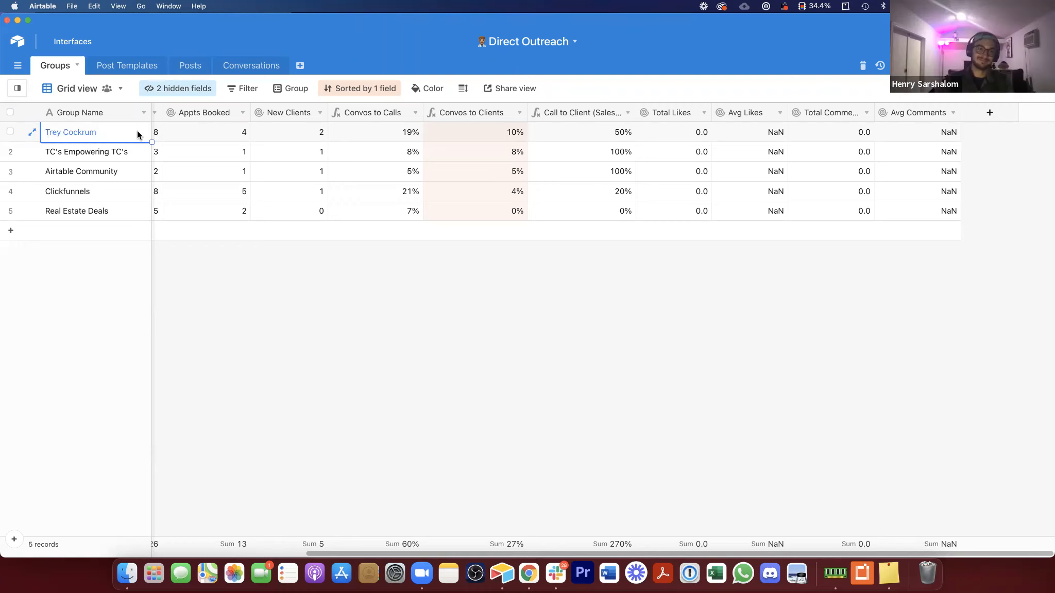
pyautogui.press('Right')
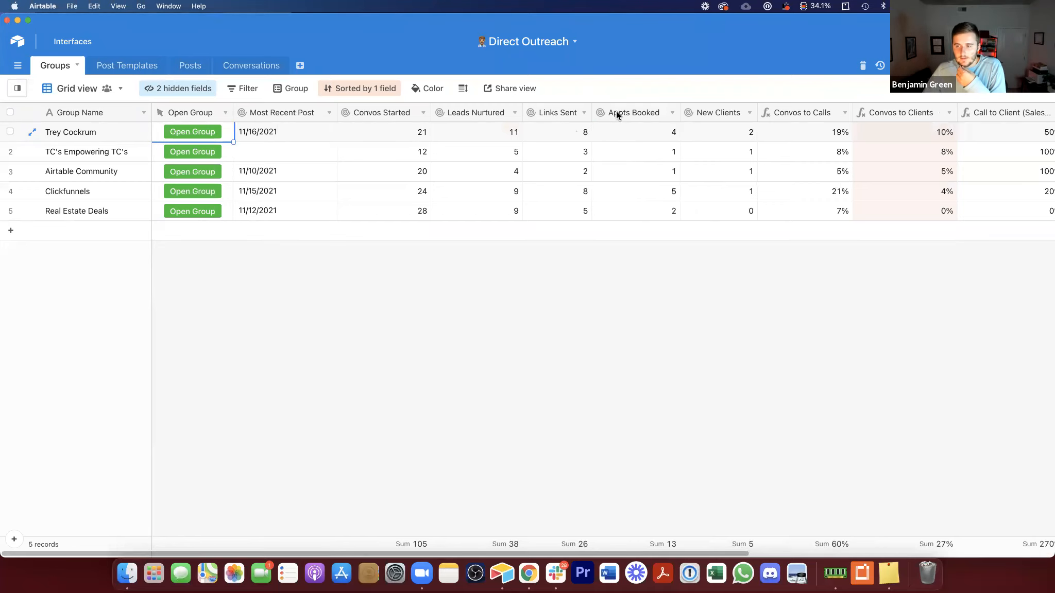
pyautogui.click(141, 71)
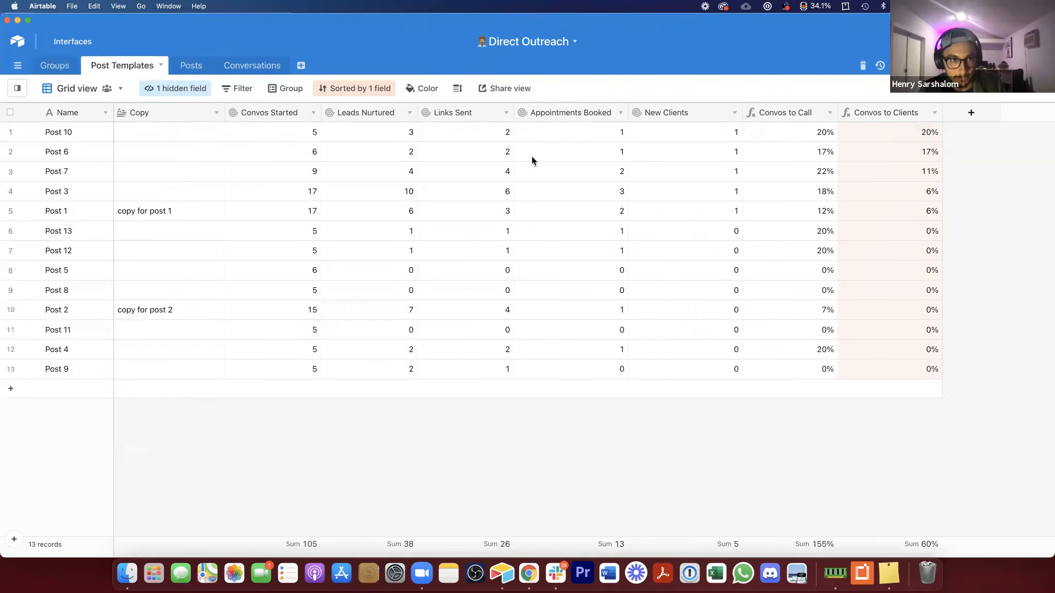
pyautogui.click(955, 118)
pyautogui.write('C')
pyautogui.press('BackSpace')
pyautogui.write('Calls to')
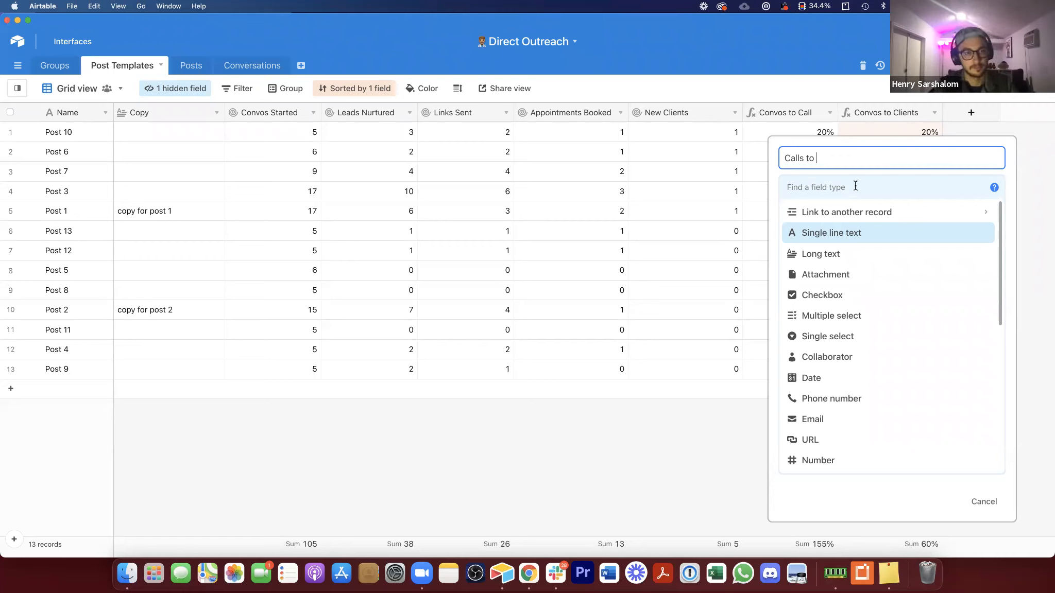
pyautogui.write('Clients')
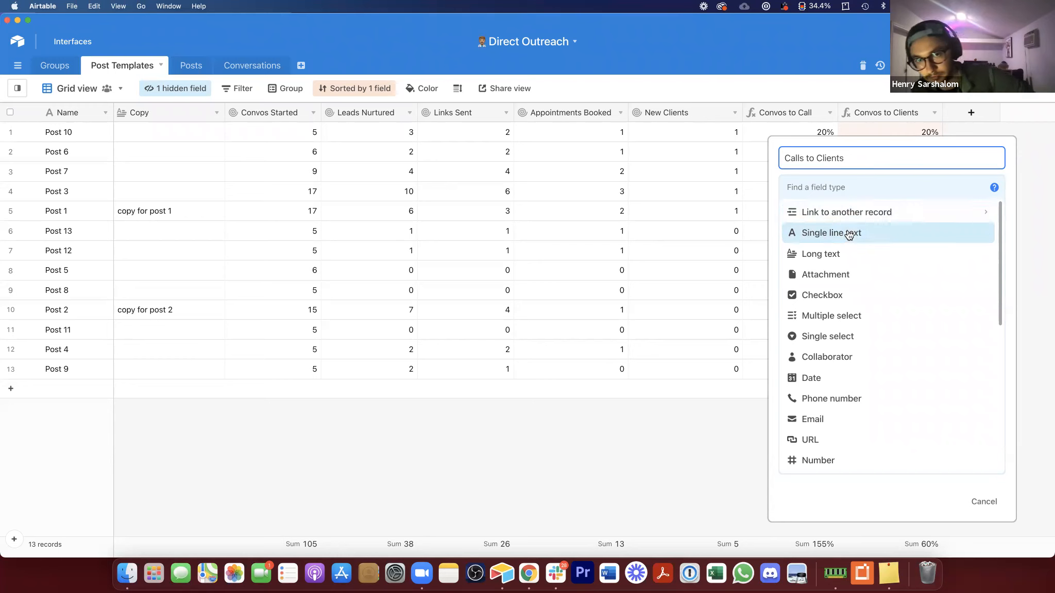
pyautogui.click(841, 180)
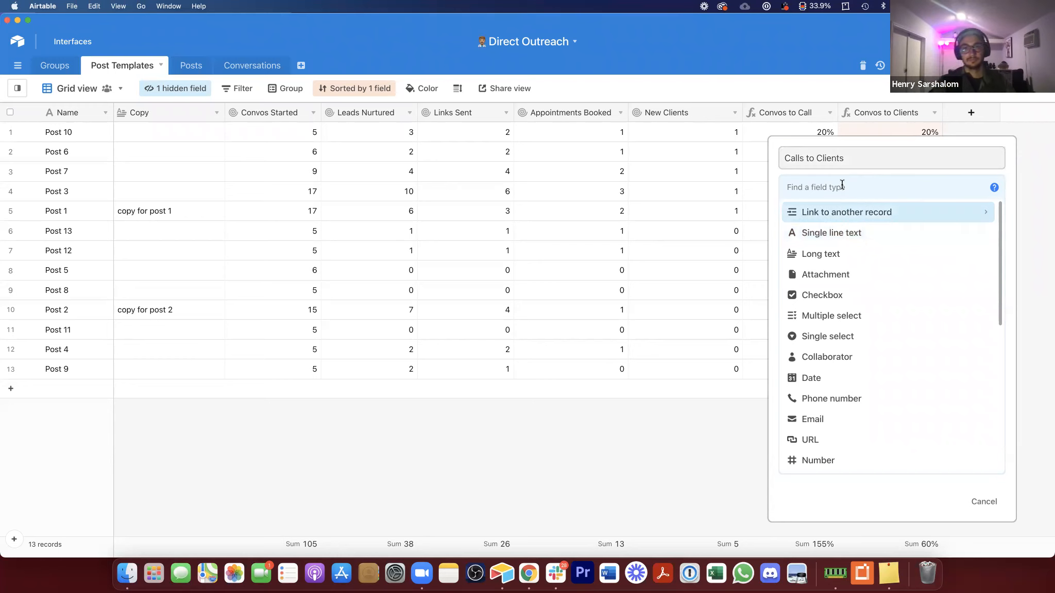
pyautogui.write('f')
pyautogui.click(840, 222)
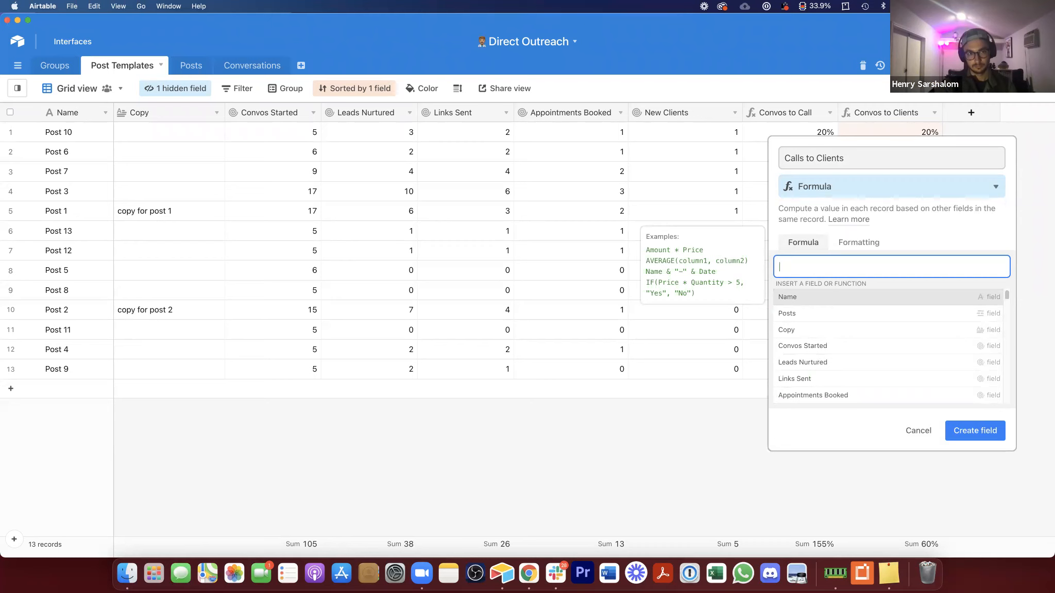
# Step: Enter the formula {New Clients}/{Appointments Booked} and create the Calls to Clients field
pyautogui.write('cli')
pyautogui.click(828, 299)
pyautogui.write('/app')
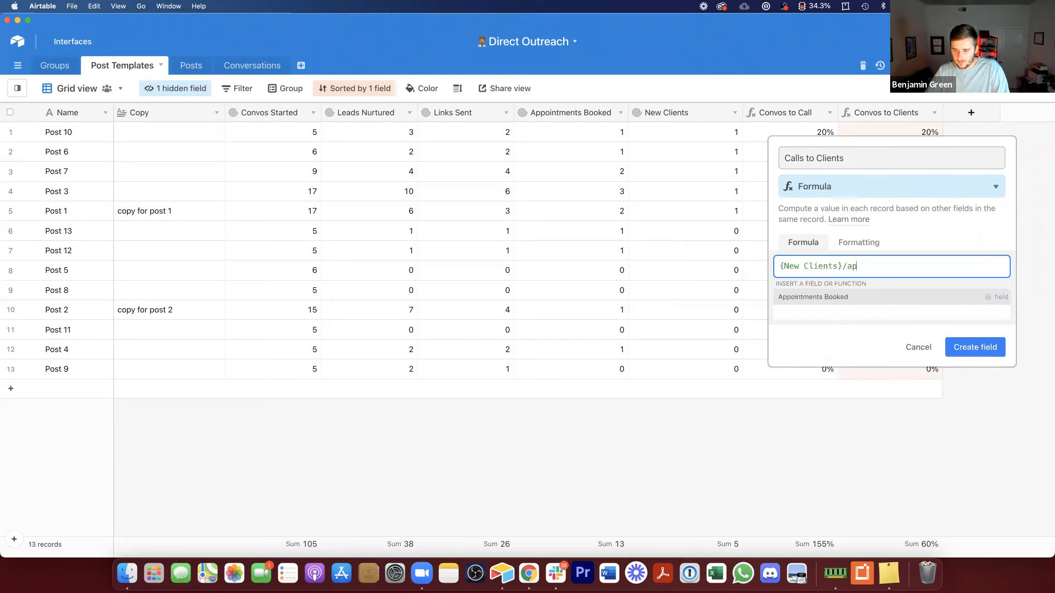
pyautogui.click(876, 298)
pyautogui.click(974, 304)
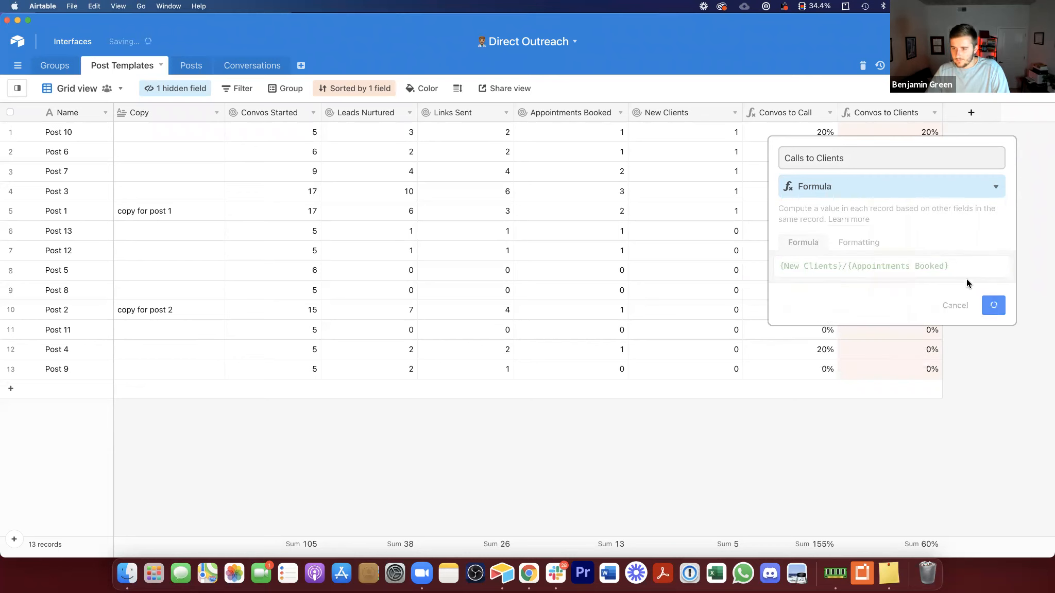
# Step: Format the Calls to Clients field as a percent
pyautogui.doubleClick(1011, 112)
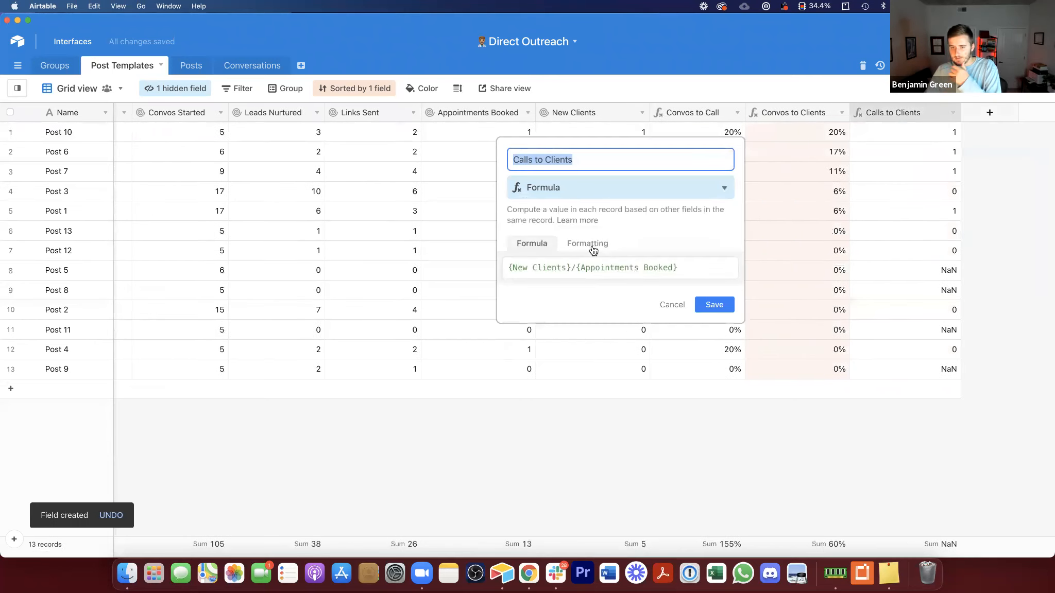
pyautogui.click(587, 243)
pyautogui.click(587, 281)
pyautogui.click(585, 309)
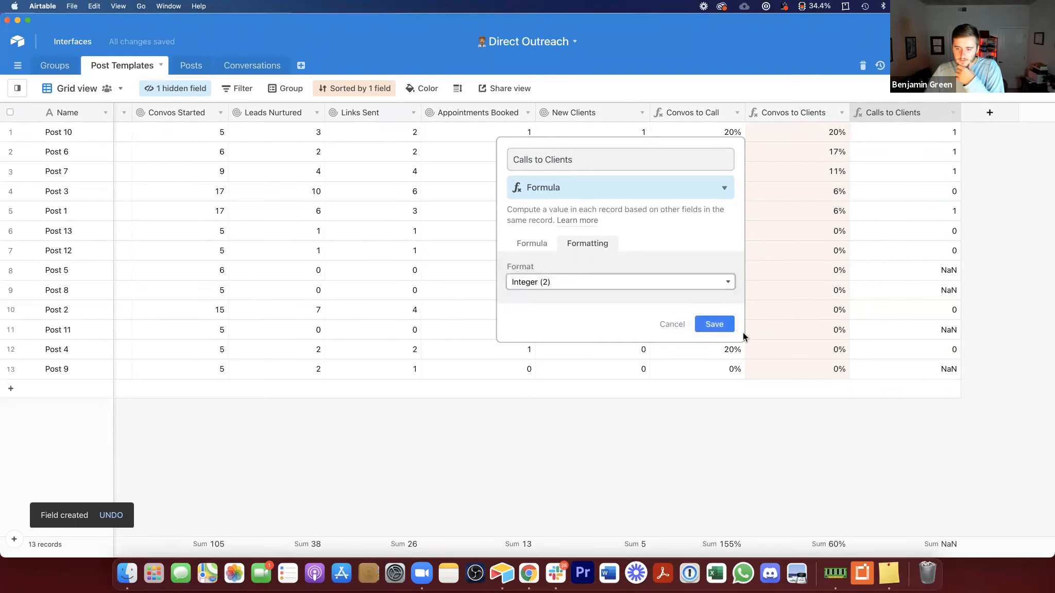
pyautogui.click(714, 357)
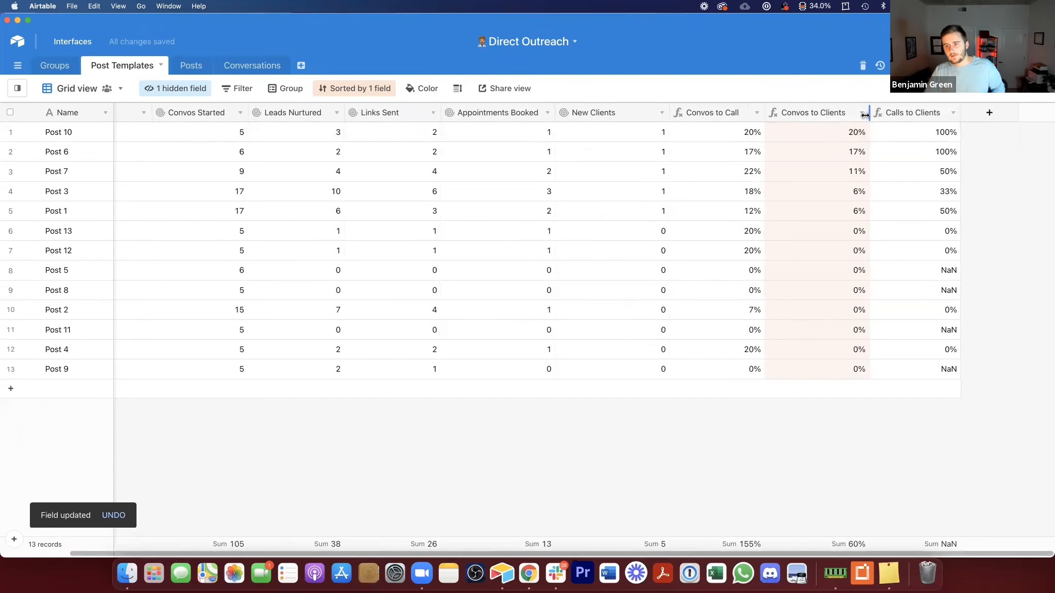
pyautogui.click(55, 193)
pyautogui.moveTo(99, 113); pyautogui.dragTo(98, 112)
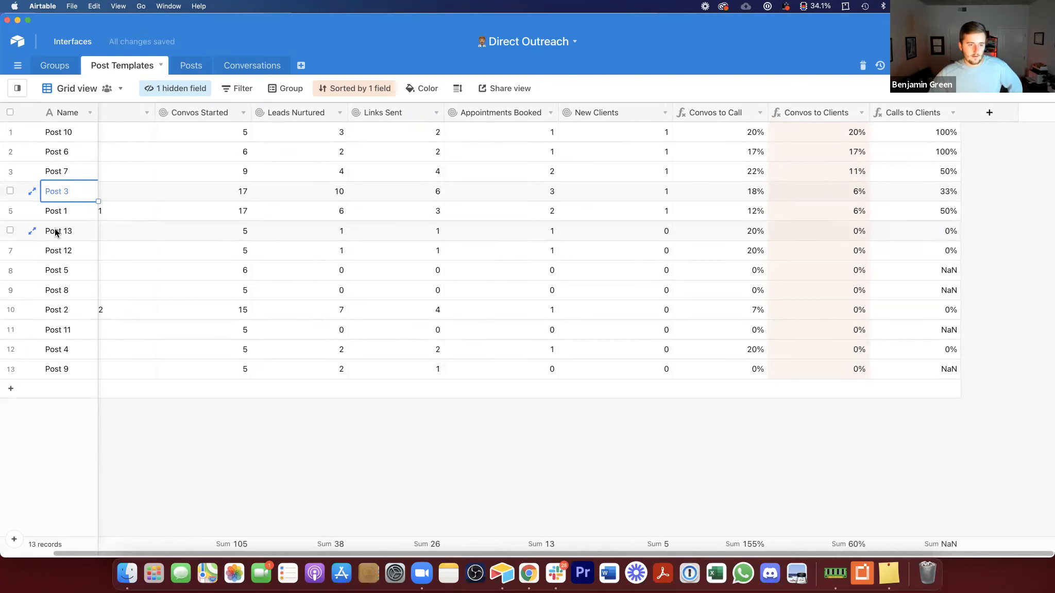
# Step: Insert a URL field named "Google Doc" next to the Copy field in the Post Templates table
pyautogui.press('Right')
pyautogui.press('Right')
pyautogui.press('Right')
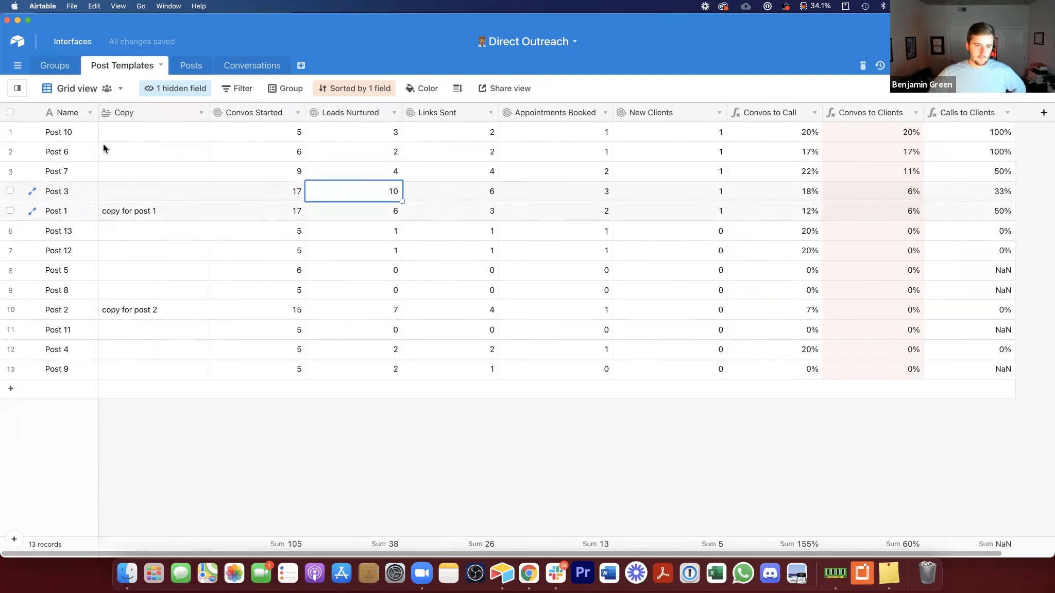
pyautogui.click(186, 132)
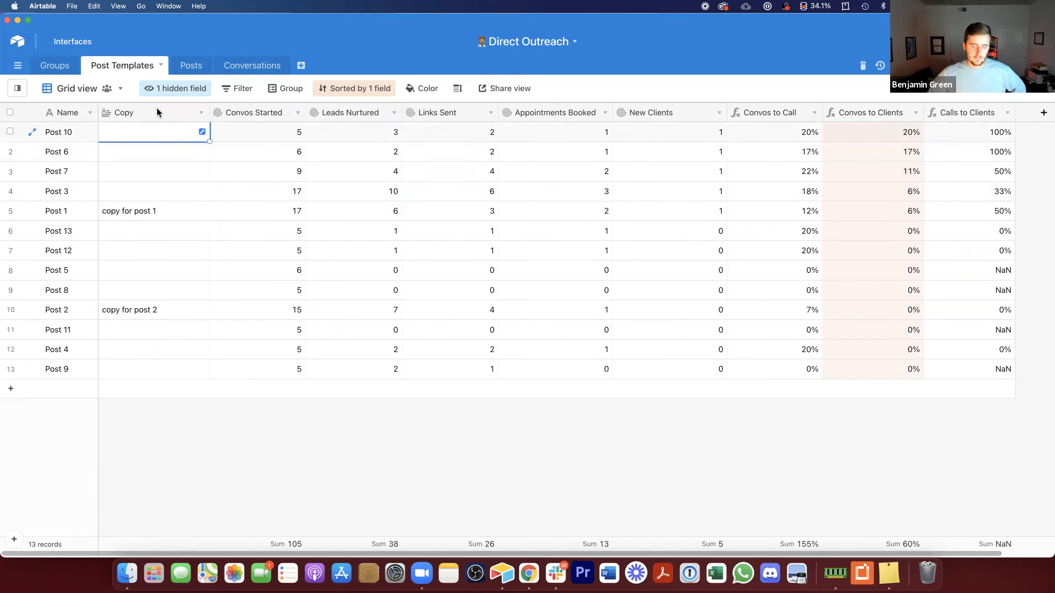
pyautogui.rightClick(157, 109)
pyautogui.click(159, 257)
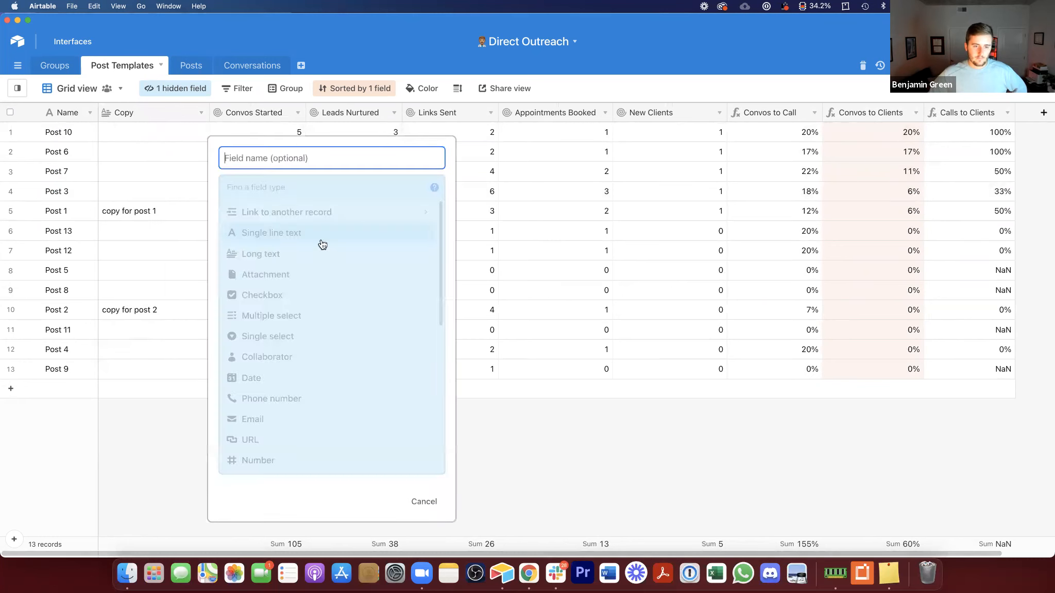
pyautogui.click(255, 440)
pyautogui.click(287, 171)
pyautogui.write('Google Doc')
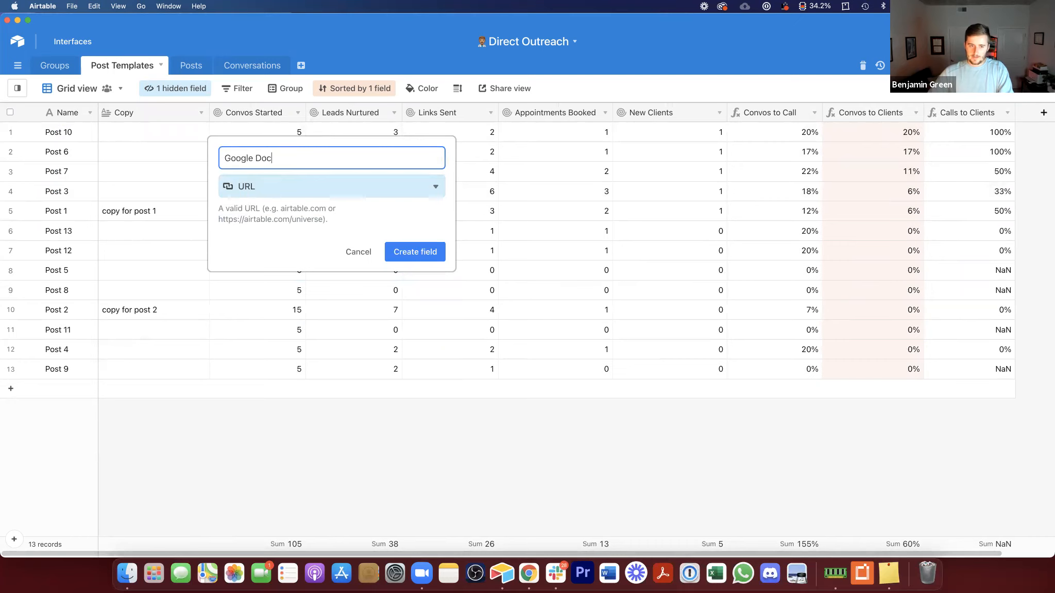
pyautogui.press('Return')
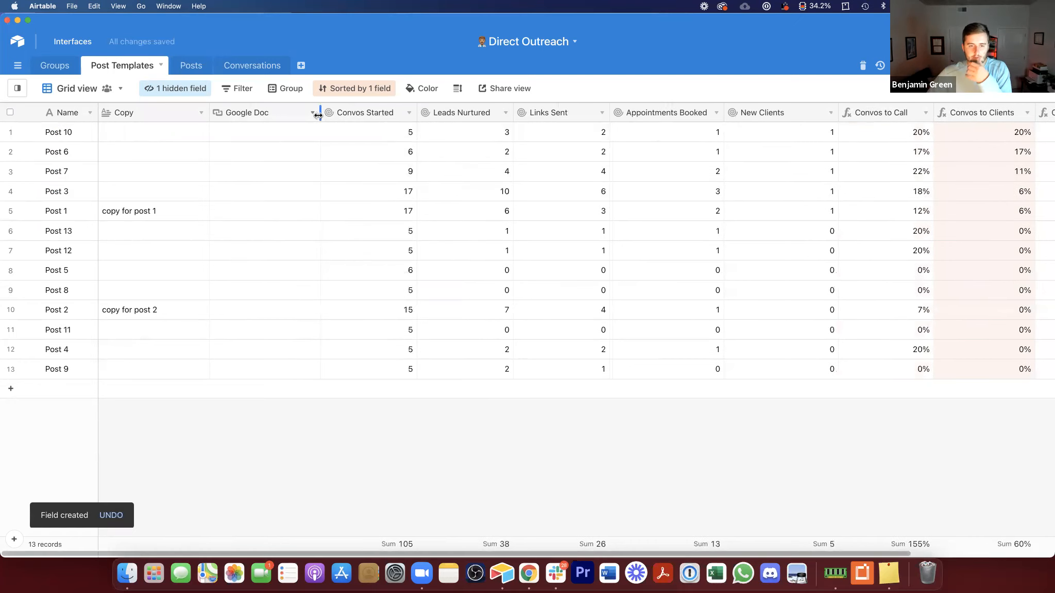
# Step: Narrow the Copy column and enable rich text formatting on the Copy long text field
pyautogui.moveTo(211, 111); pyautogui.dragTo(185, 111)
pyautogui.click(158, 130)
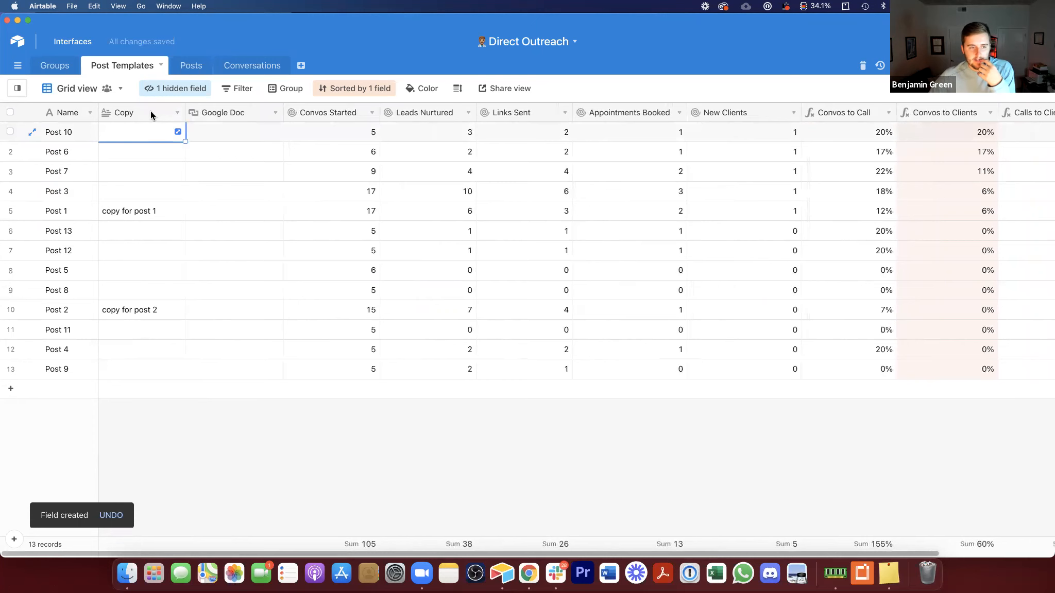
pyautogui.doubleClick(150, 112)
pyautogui.click(172, 227)
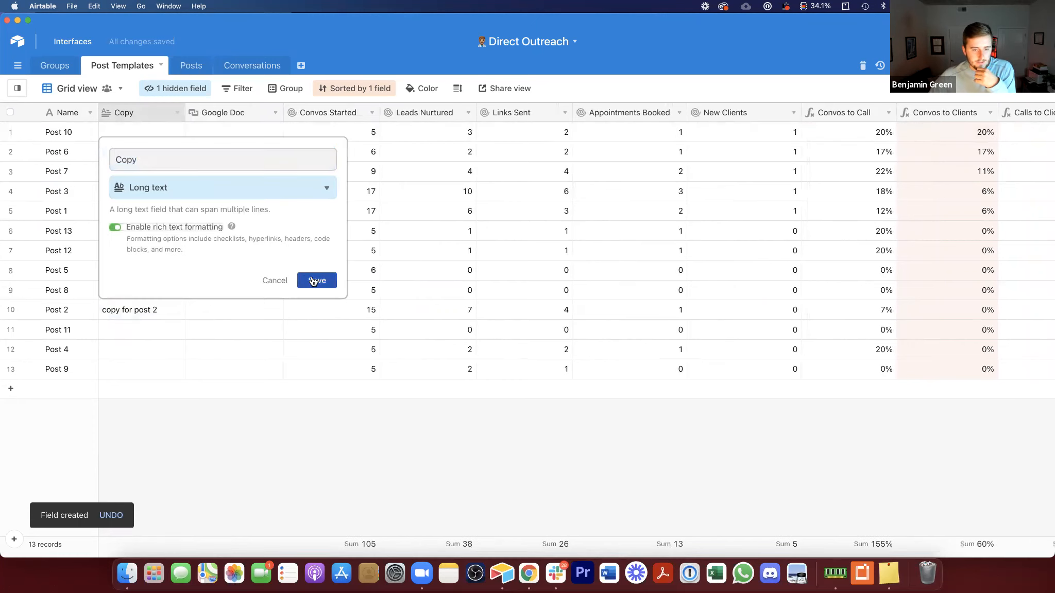
pyautogui.click(317, 280)
pyautogui.doubleClick(125, 129)
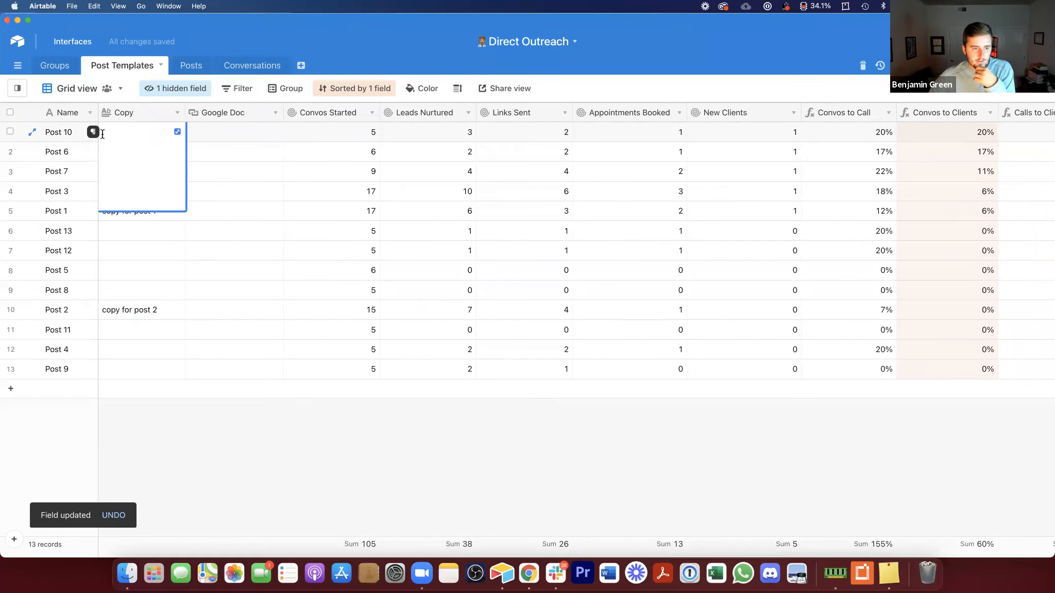
pyautogui.click(318, 183)
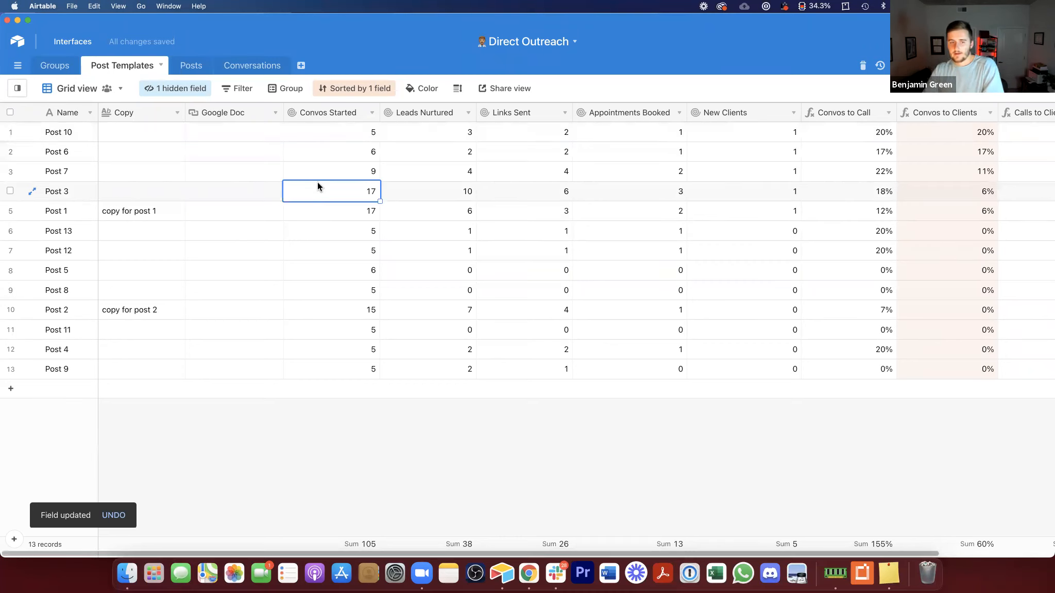
pyautogui.moveTo(144, 132); pyautogui.dragTo(234, 129)
pyautogui.click(187, 67)
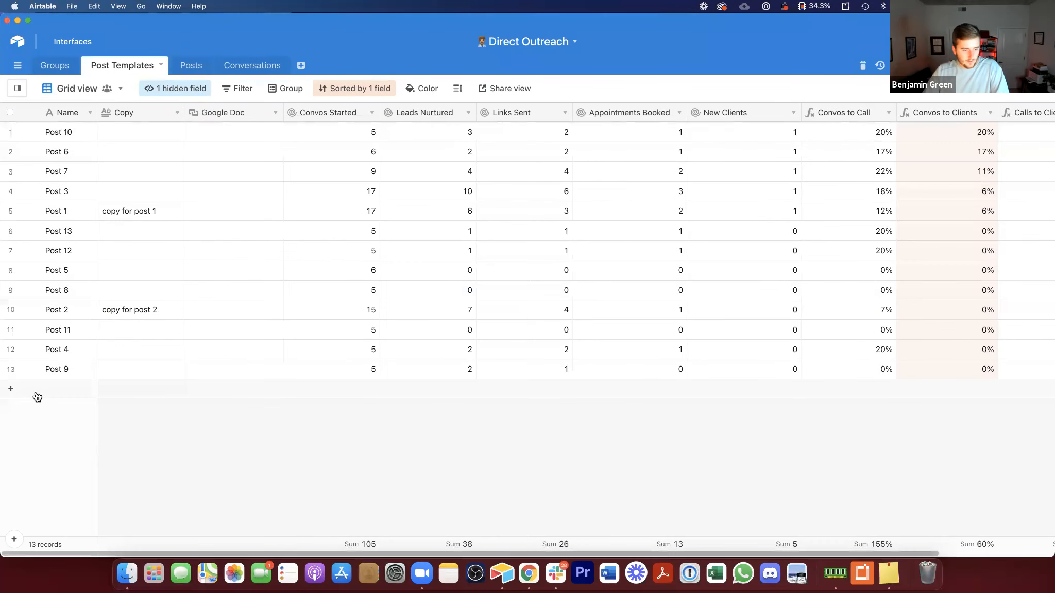
# Step: Add a new Post Templates record named Post 14
pyautogui.click(36, 395)
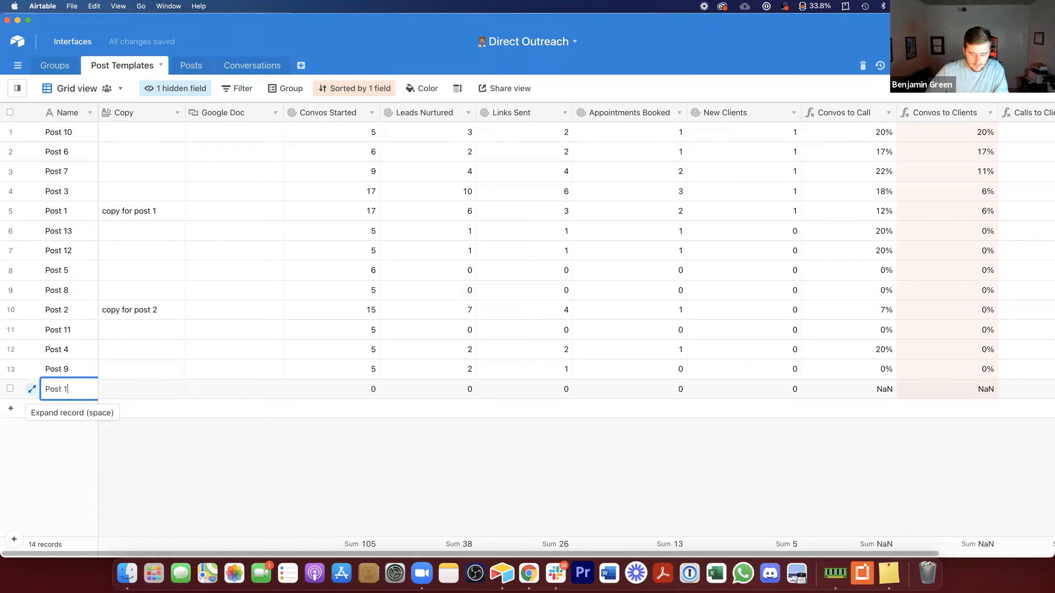
pyautogui.click(128, 392)
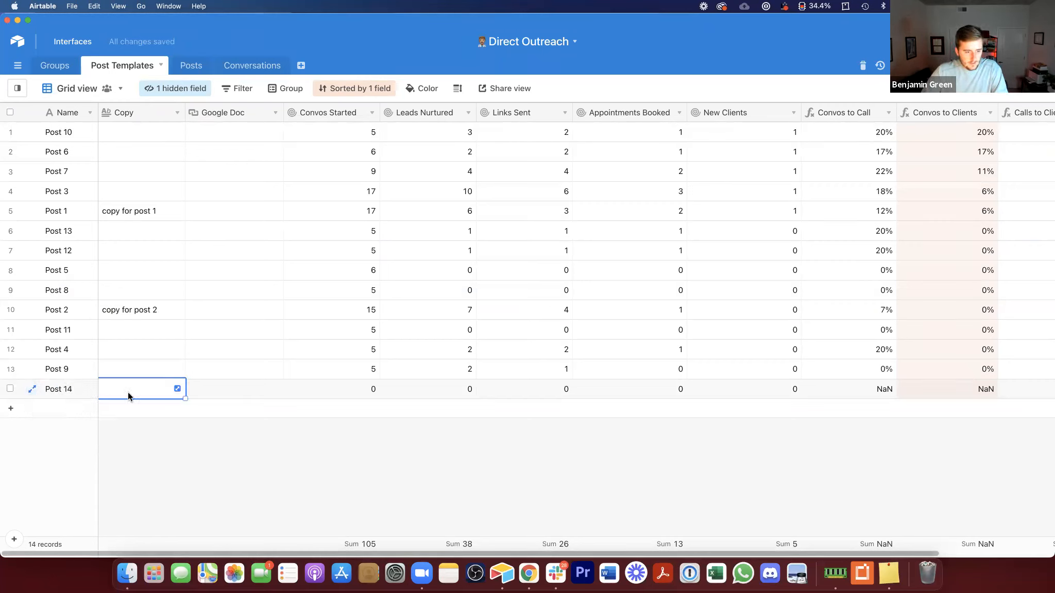
pyautogui.click(218, 390)
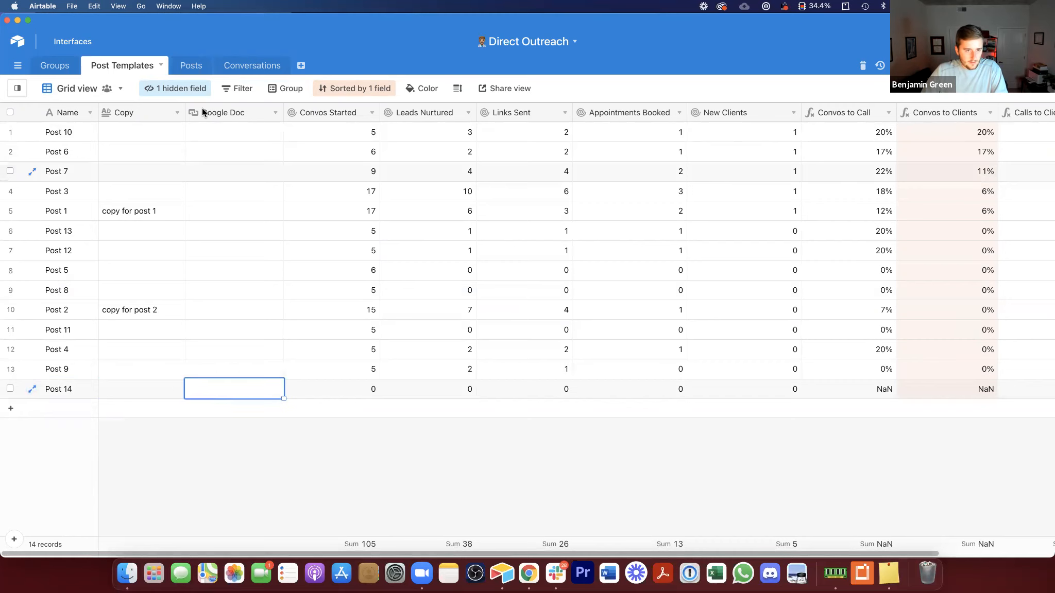
# Step: In the Posts table, add a new record and expand it
pyautogui.click(198, 66)
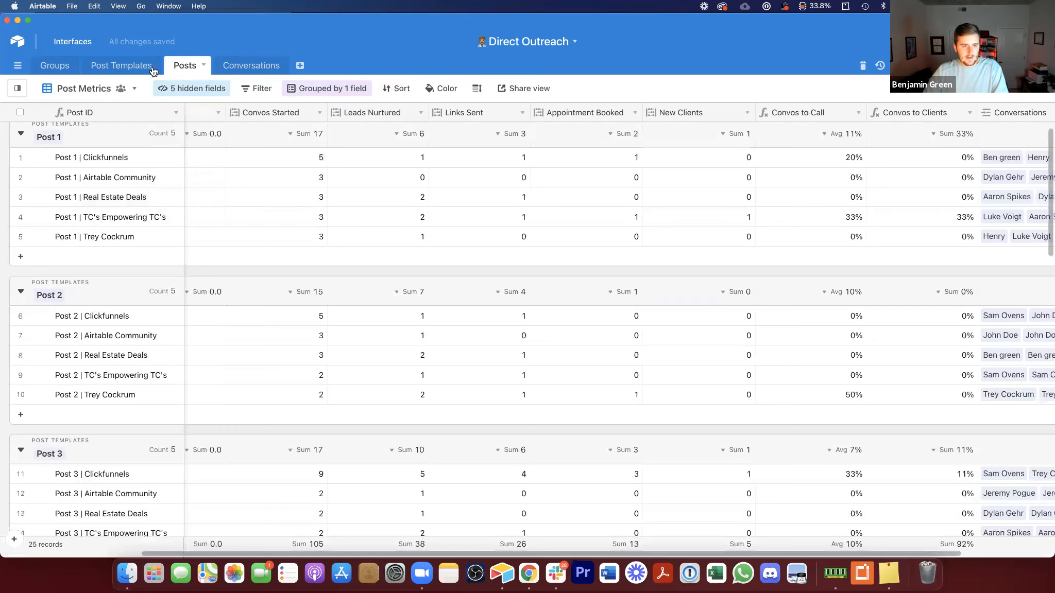
pyautogui.scroll(-20, 228, 192)
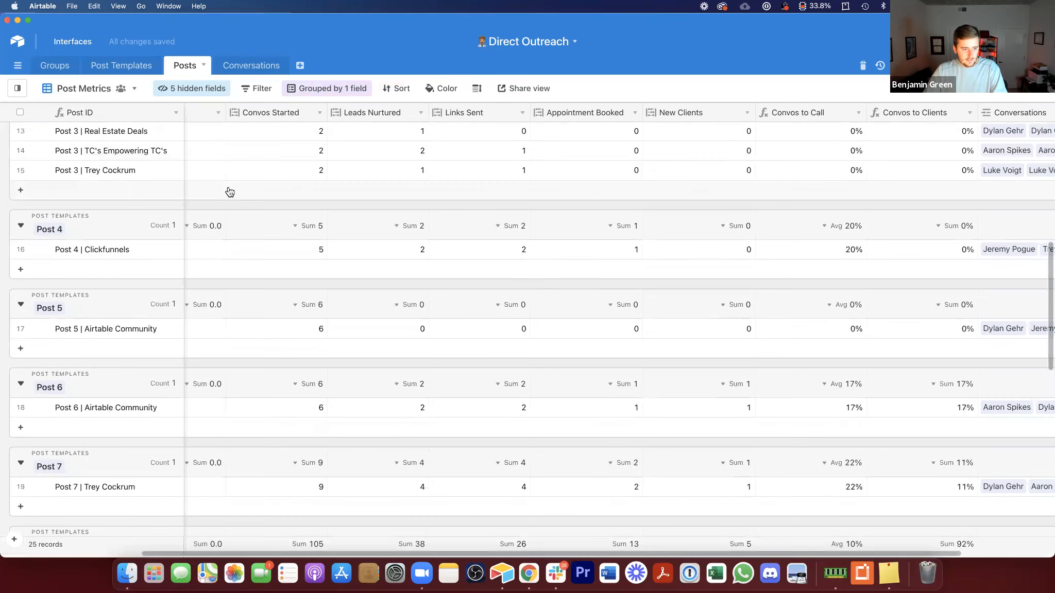
pyautogui.click(6, 538)
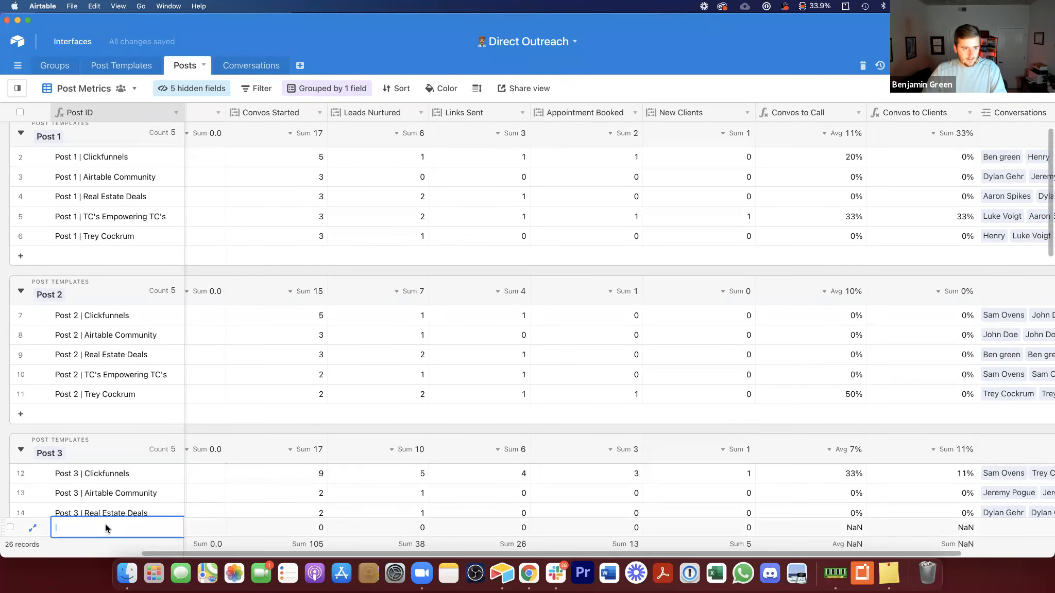
pyautogui.press('Tab')
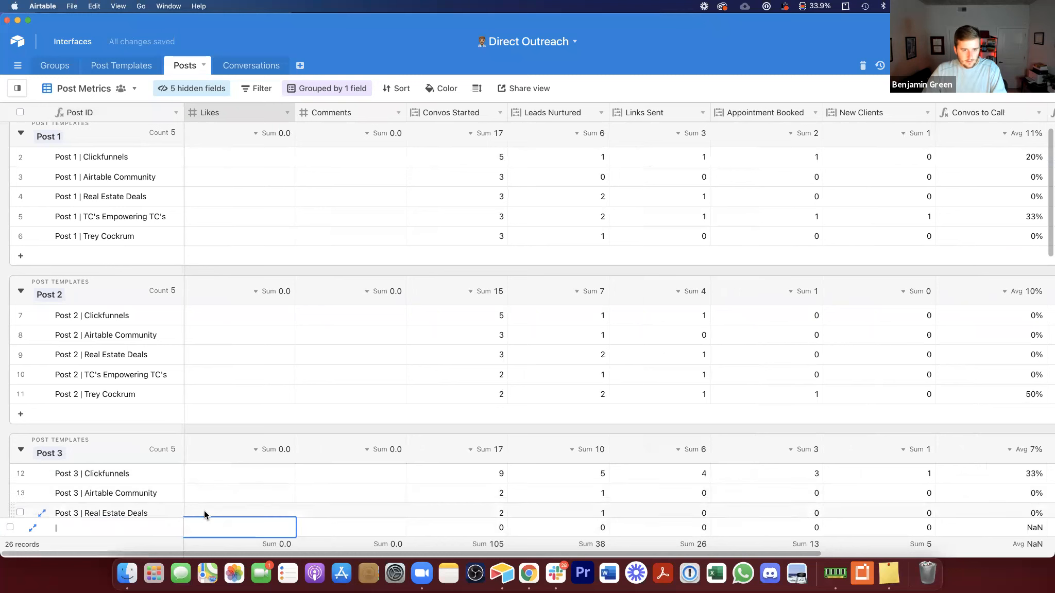
pyautogui.press('Tab')
pyautogui.press('Tab')
pyautogui.press('Tab')
pyautogui.press('Tab')
pyautogui.press('Tab')
pyautogui.press('Tab')
pyautogui.press('Tab')
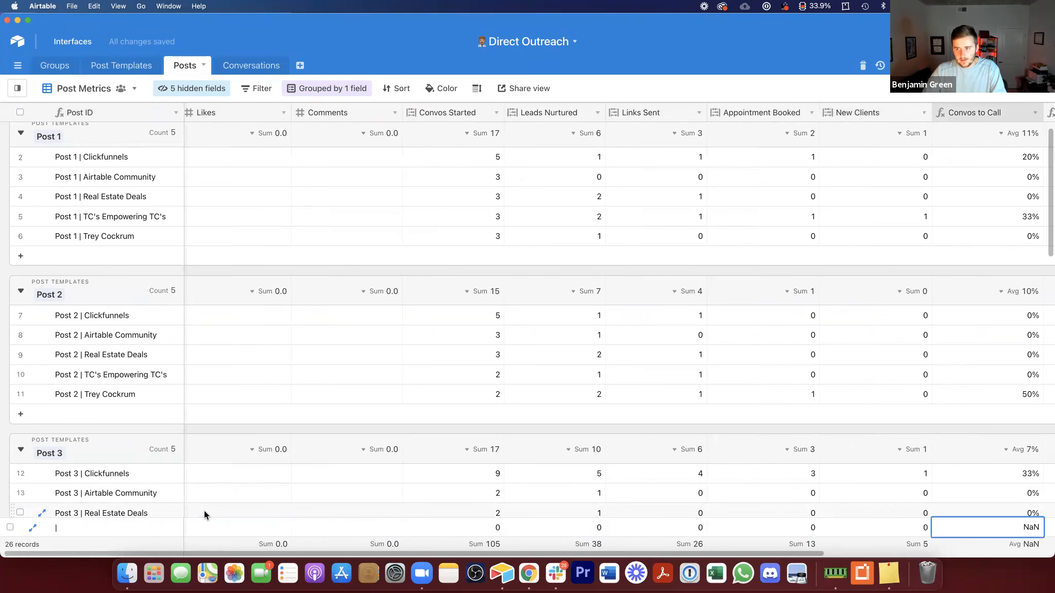
pyautogui.press('Tab')
pyautogui.press('Tab')
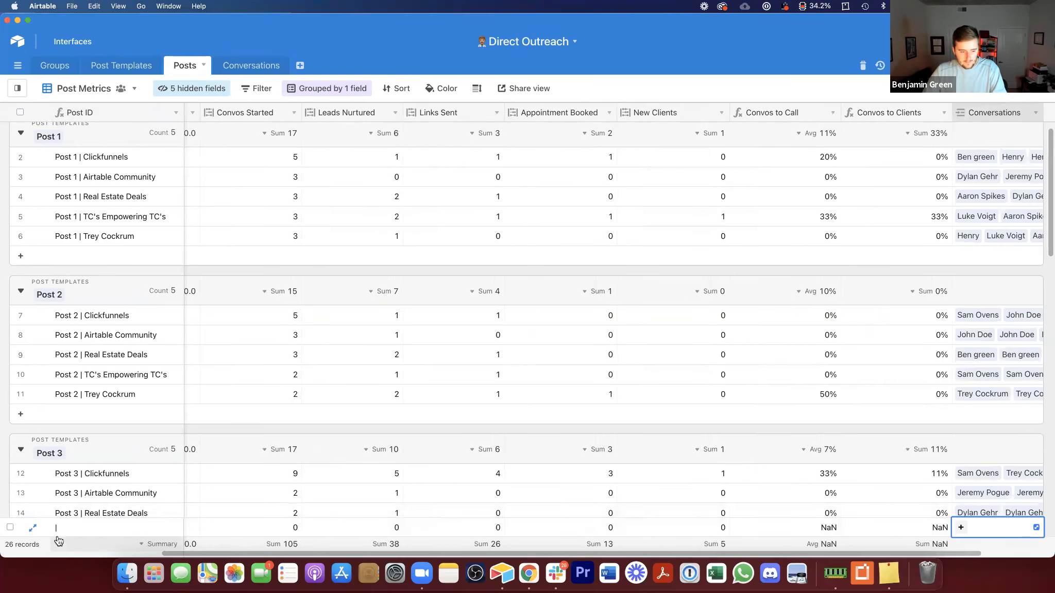
pyautogui.press('space')
# Step: Link the new post record to the Post 14 post template
pyautogui.scroll(-5, 438, 348)
pyautogui.scroll(-5, 462, 394)
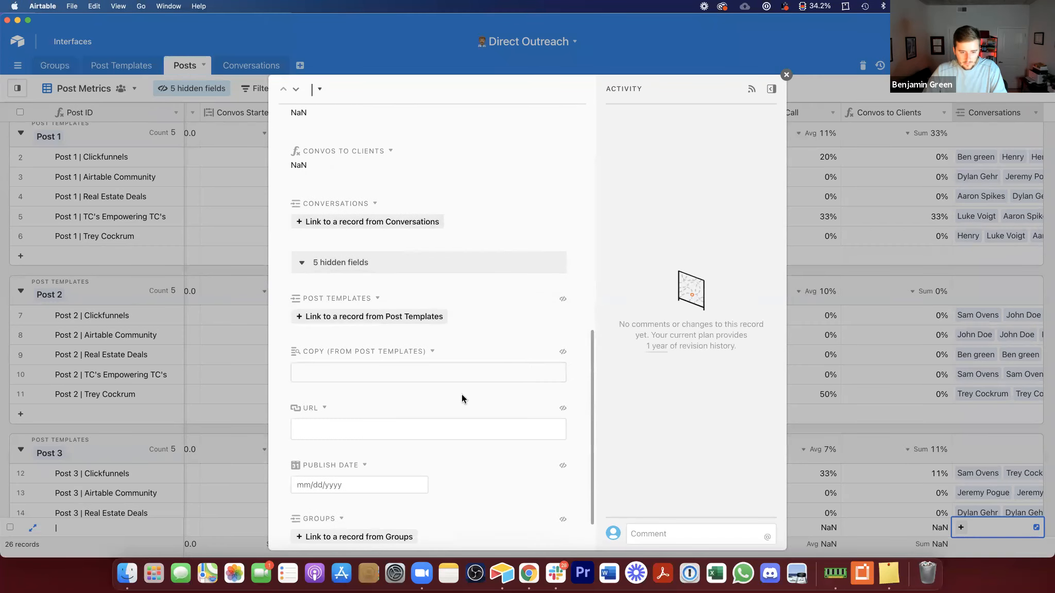
pyautogui.click(369, 304)
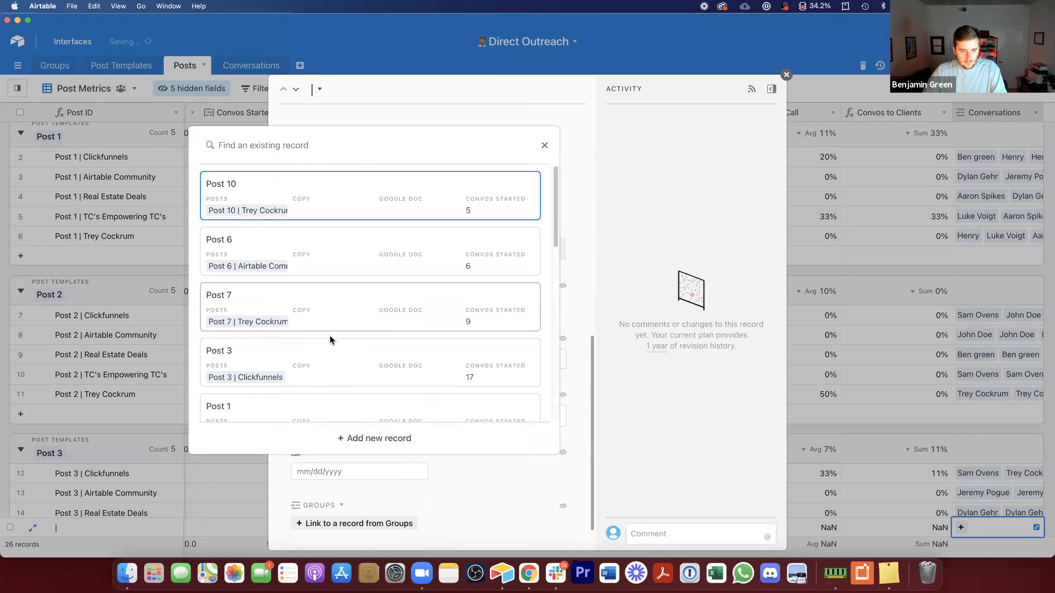
pyautogui.scroll(-5, 330, 337)
pyautogui.click(419, 399)
# Step: Link the new post record to the Clickfunnels group and close the expanded record
pyautogui.scroll(-3, 438, 403)
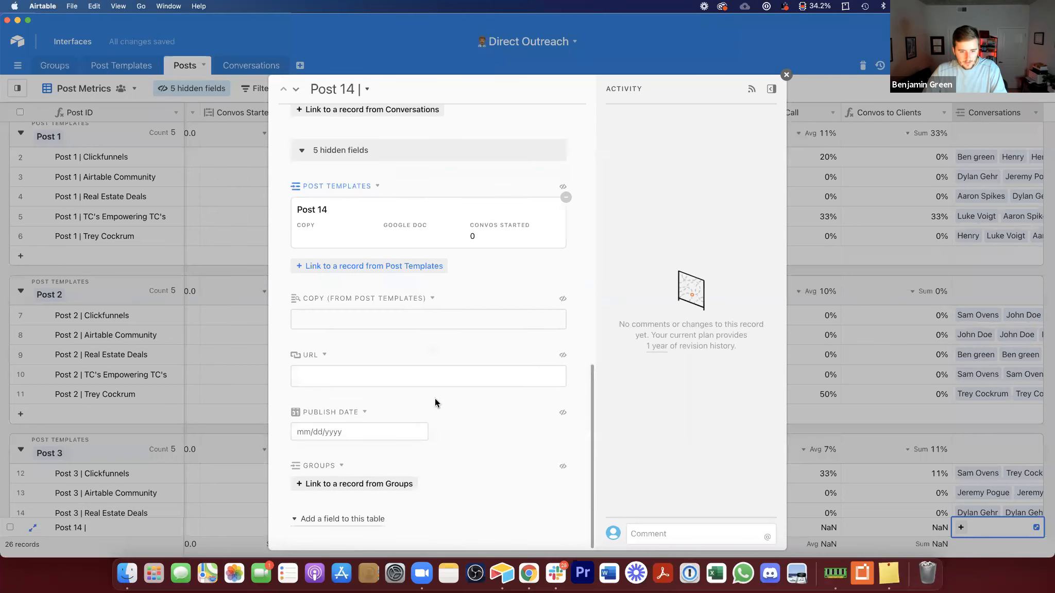
pyautogui.click(355, 484)
pyautogui.scroll(-1, 335, 424)
pyautogui.click(329, 439)
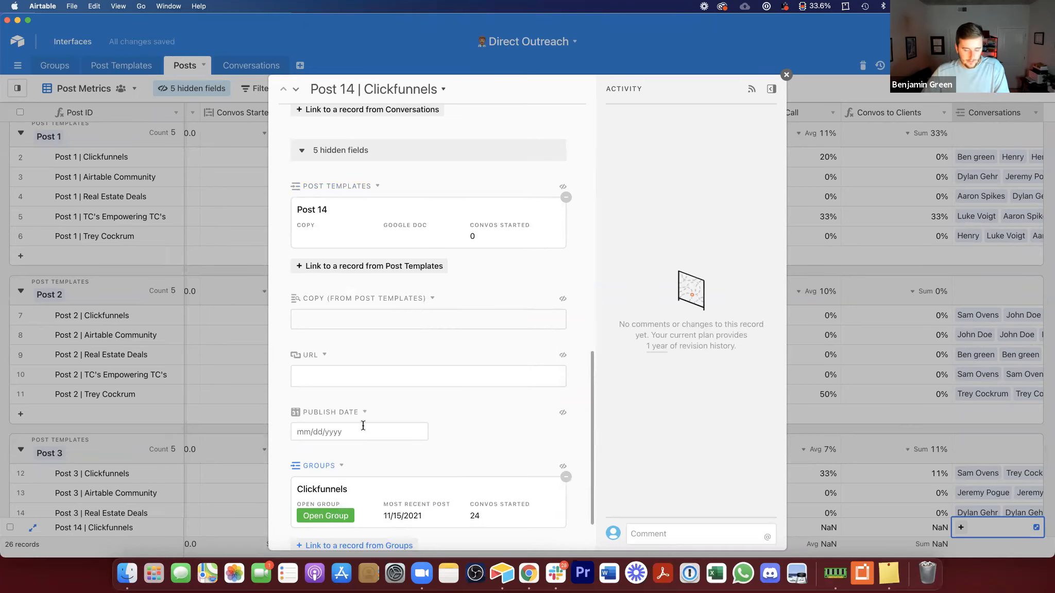
pyautogui.click(252, 372)
pyautogui.scroll(-20, 251, 332)
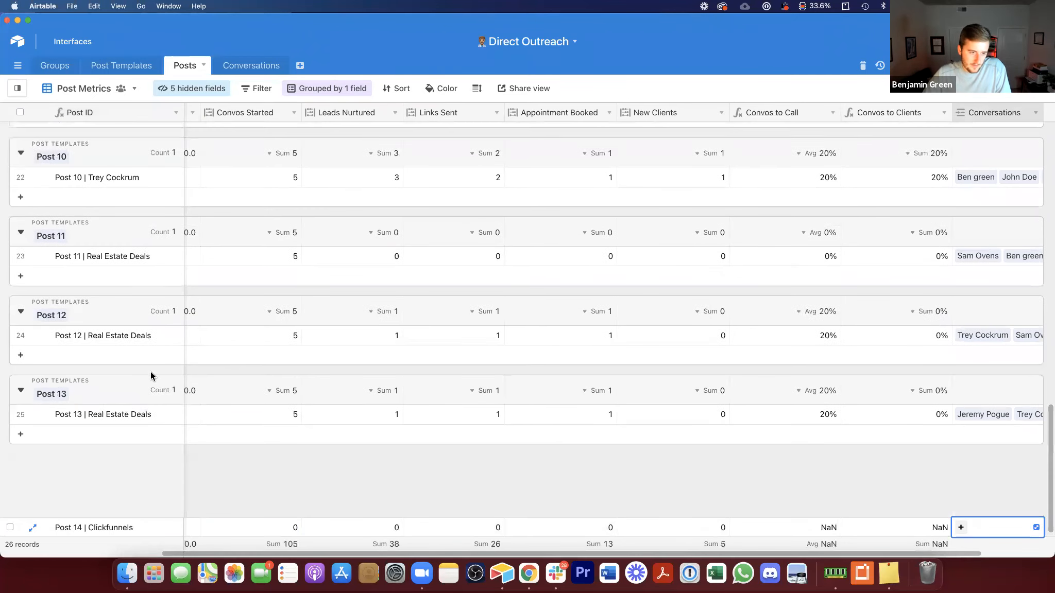
pyautogui.scroll(15, 150, 372)
pyautogui.scroll(3, 174, 372)
pyautogui.scroll(-20, 175, 372)
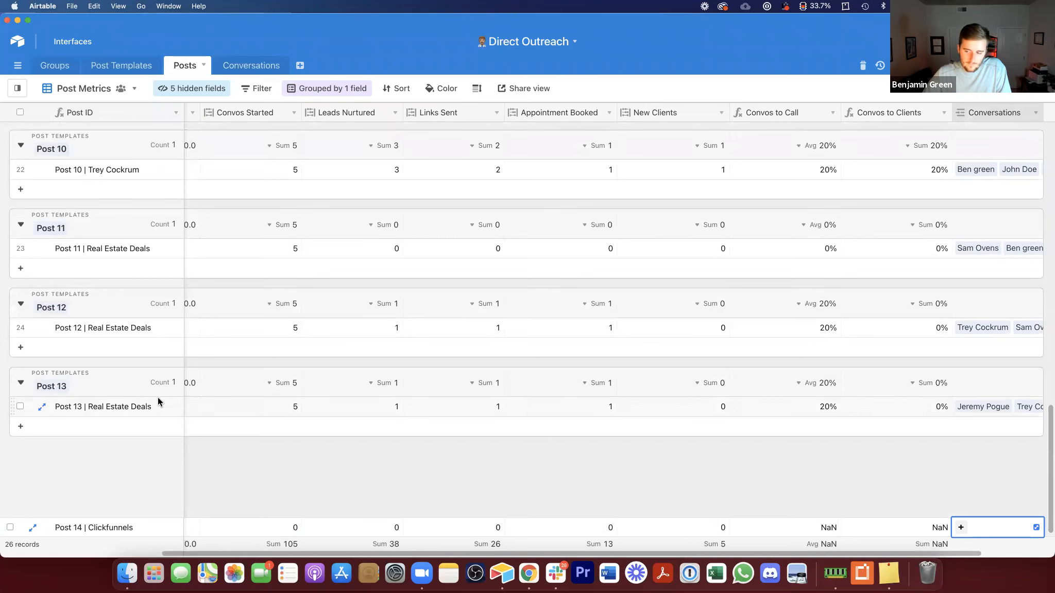
pyautogui.scroll(3, 153, 391)
pyautogui.scroll(15, 154, 389)
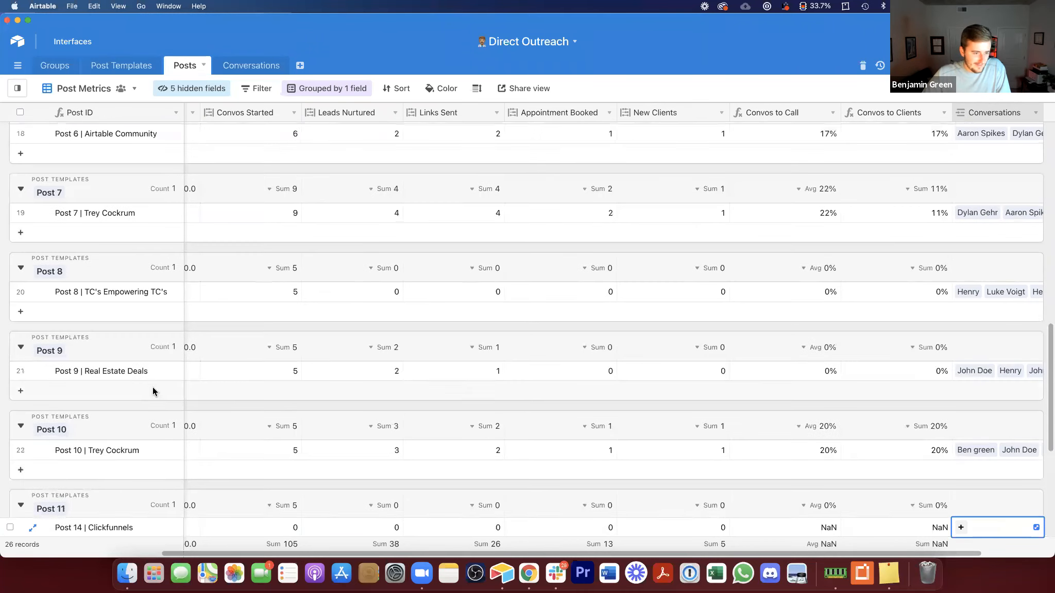
# Step: In the Posting Calendar view, schedule Post 14 | Clickfunnels on November 25, 2021
pyautogui.click(18, 88)
pyautogui.click(49, 148)
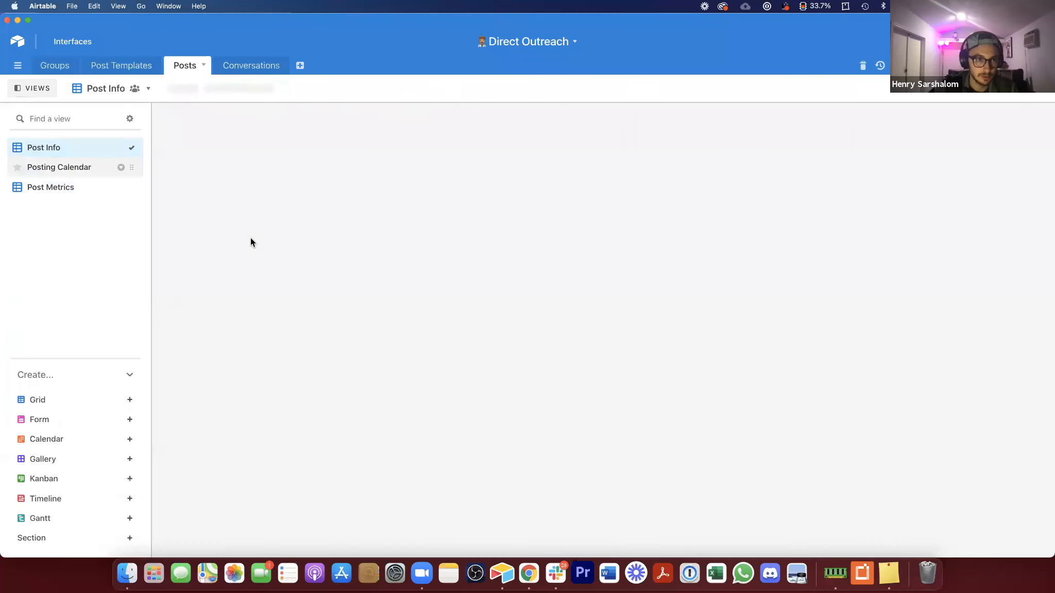
pyautogui.scroll(-15, 295, 270)
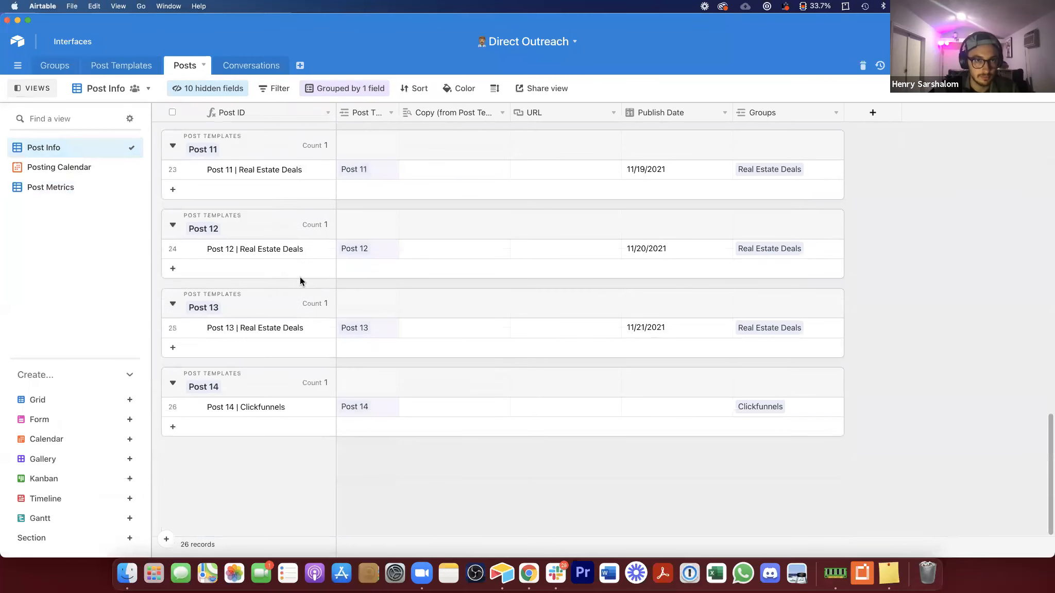
pyautogui.click(257, 406)
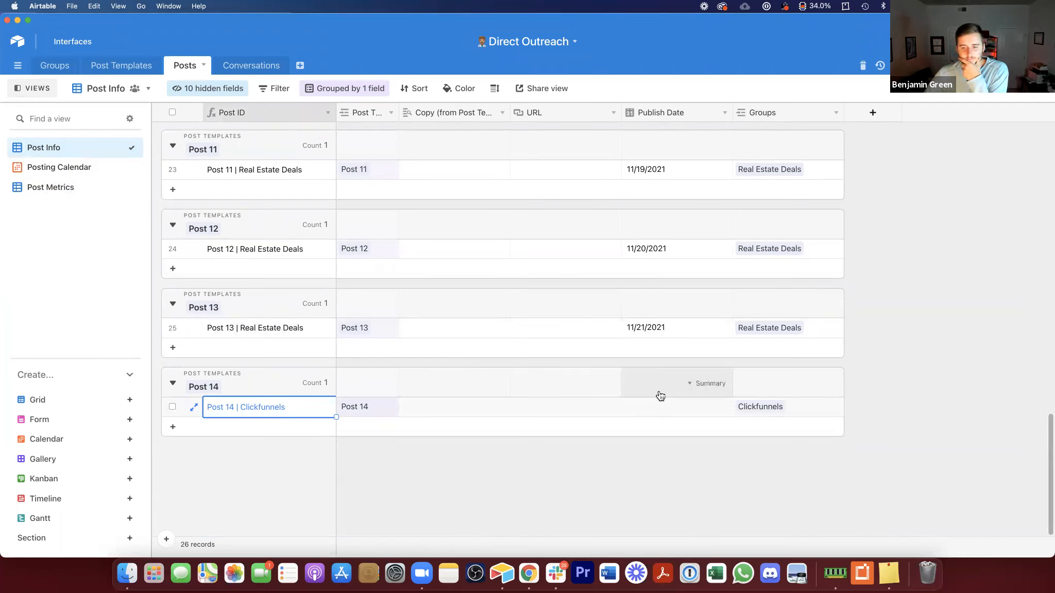
pyautogui.click(75, 167)
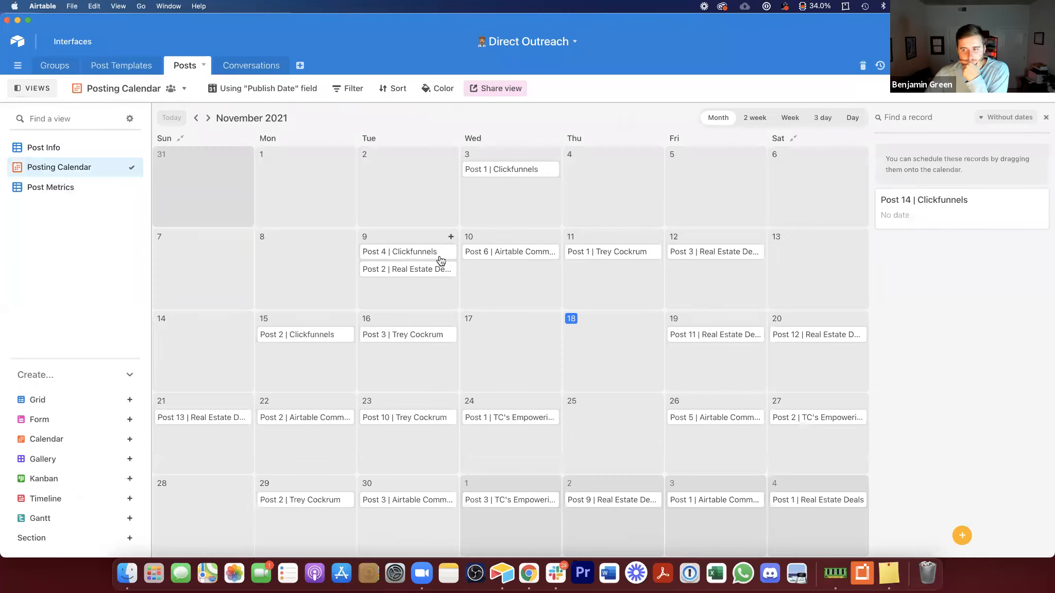
pyautogui.moveTo(943, 202); pyautogui.dragTo(613, 418)
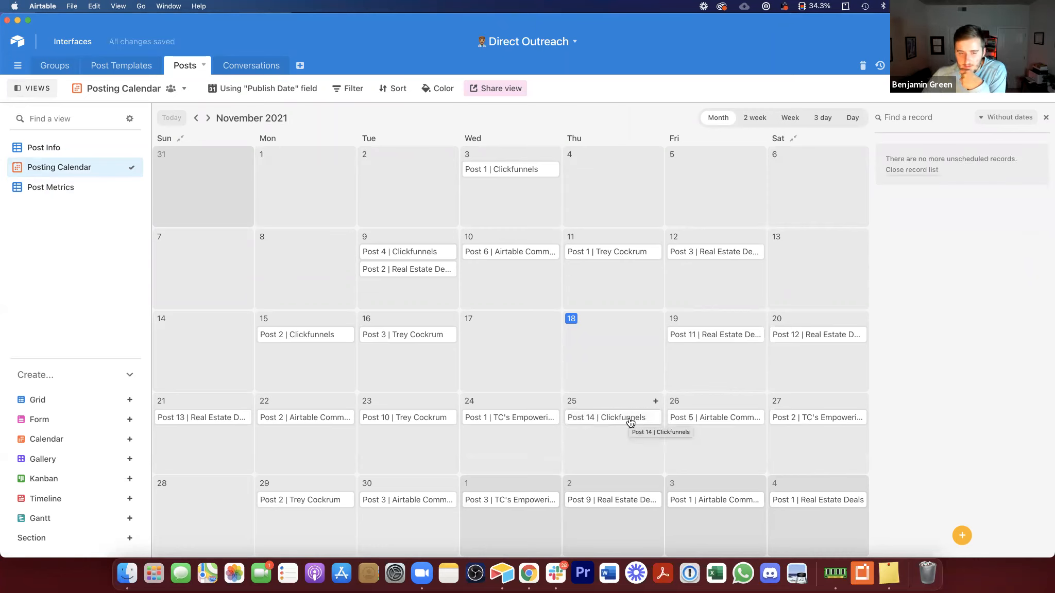
# Step: Open the Conversations table, hide the views sidebar and narrow the Status column
pyautogui.click(239, 67)
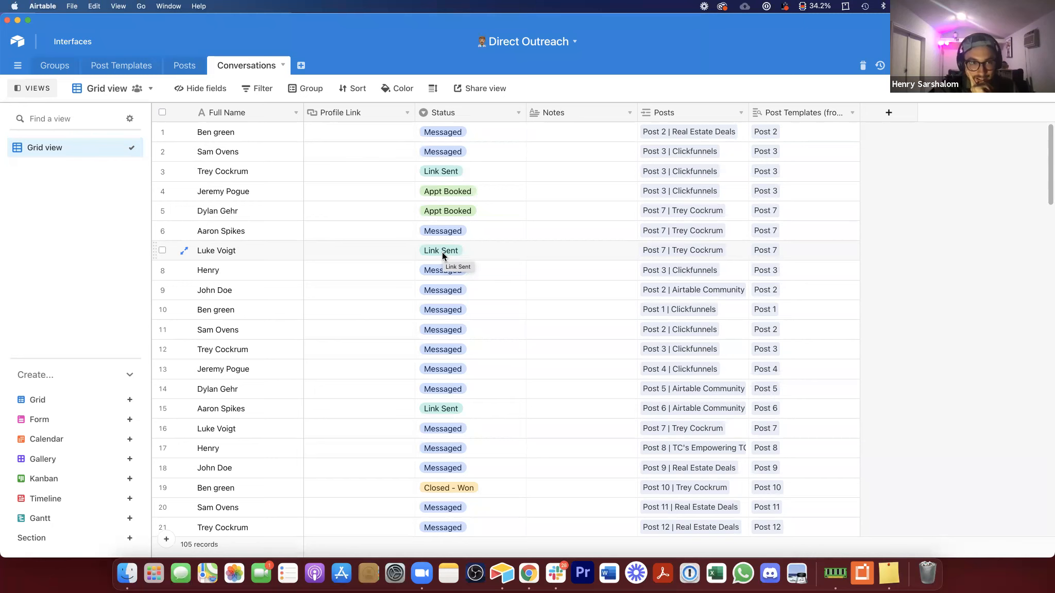
pyautogui.click(33, 88)
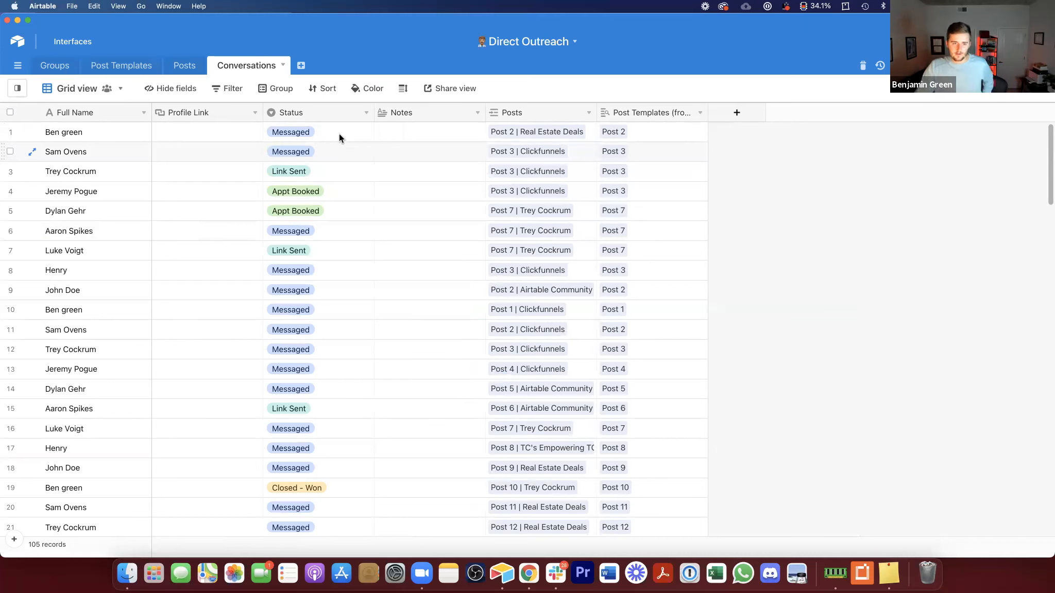
pyautogui.moveTo(276, 114); pyautogui.dragTo(334, 125)
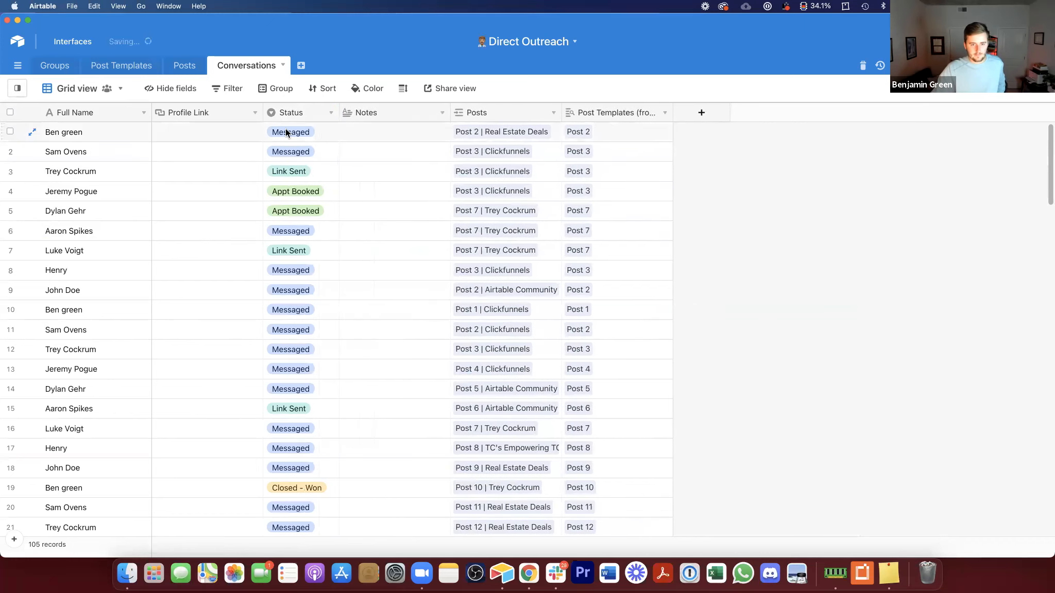
pyautogui.scroll(-5, 323, 458)
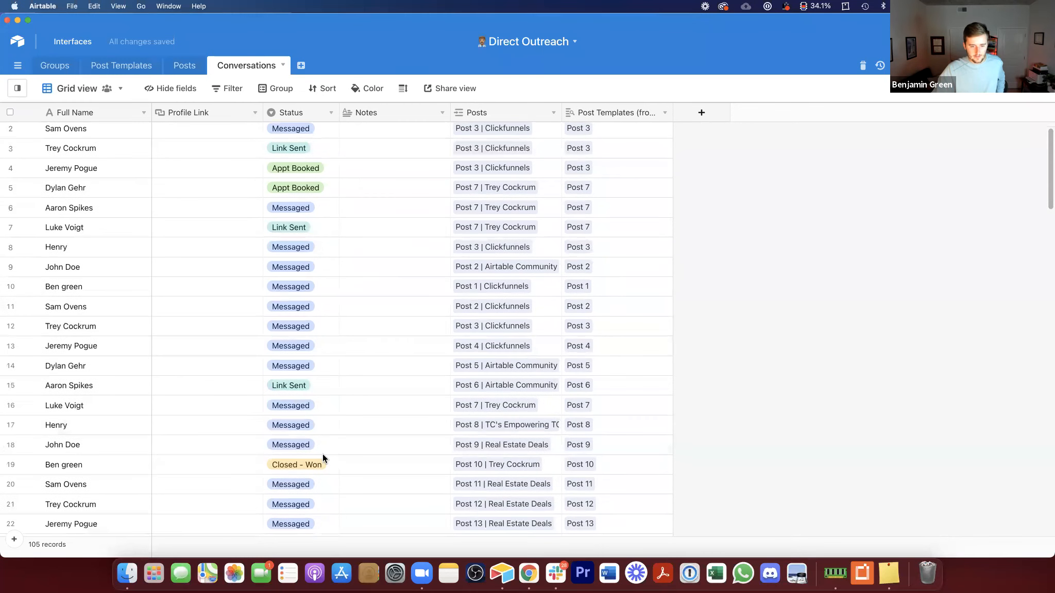
# Step: Set row 20's status to Closed - Lost (Messenger) and widen the Status column
pyautogui.click(299, 350)
pyautogui.doubleClick(299, 363)
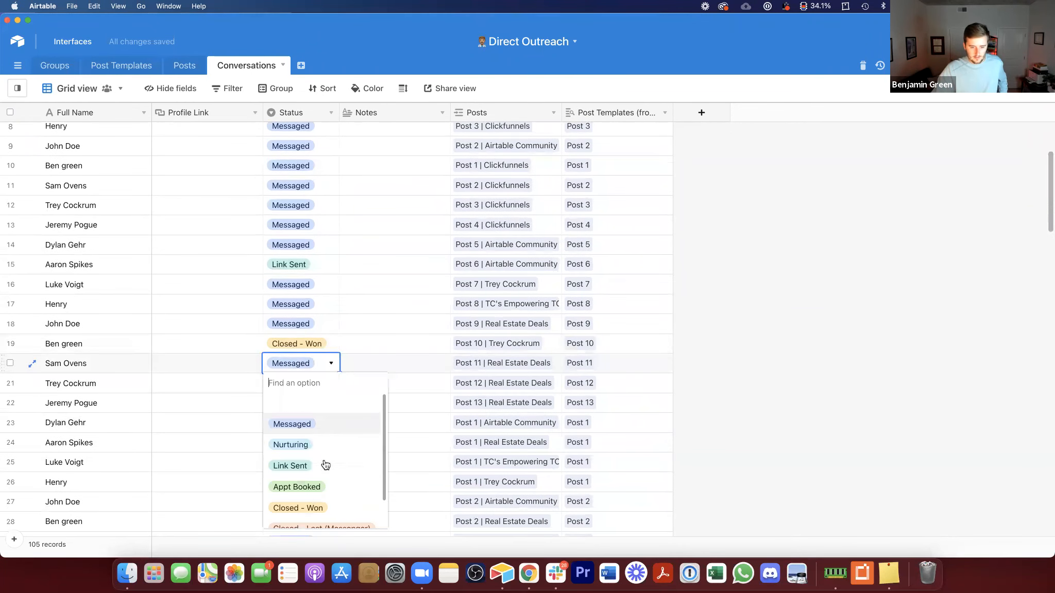
pyautogui.scroll(-2, 314, 494)
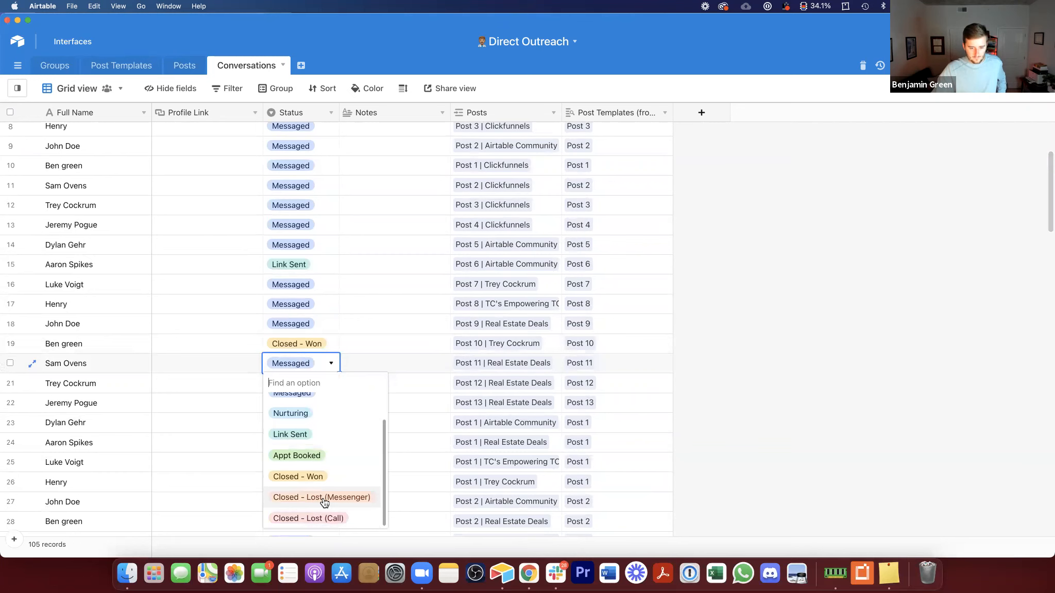
pyautogui.click(322, 498)
pyautogui.moveTo(346, 115); pyautogui.dragTo(389, 114)
pyautogui.scroll(5, 370, 224)
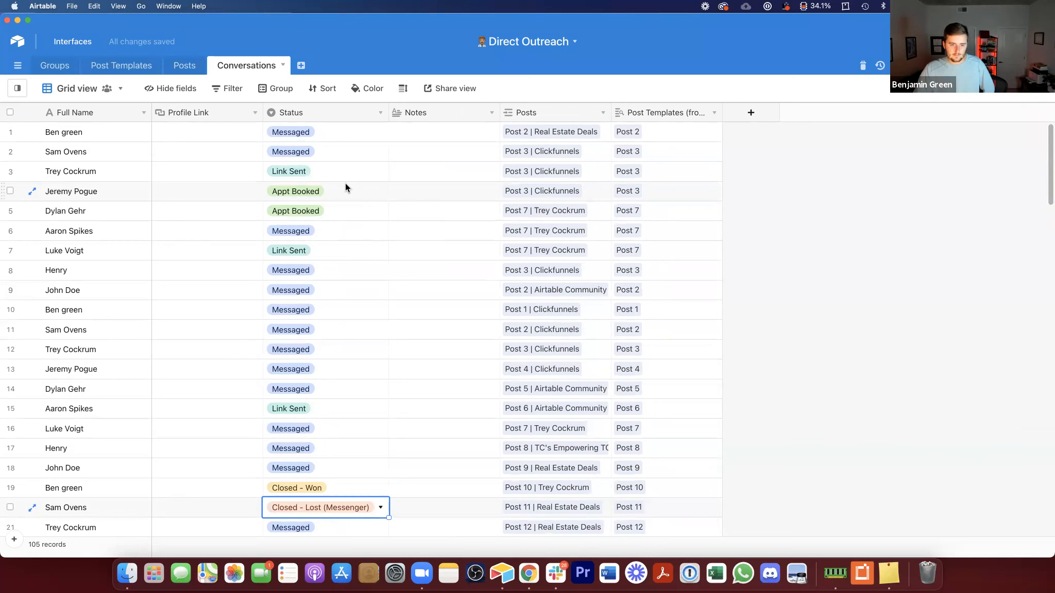
# Step: Set the status of John Doe in row 9 to Nurturing
pyautogui.click(316, 286)
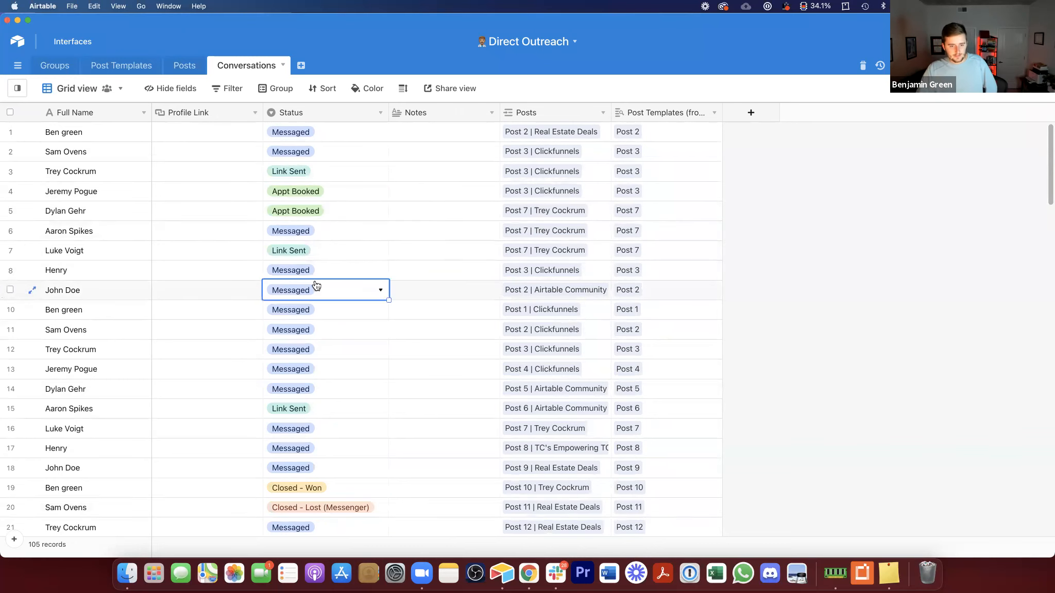
pyautogui.click(316, 287)
pyautogui.click(326, 370)
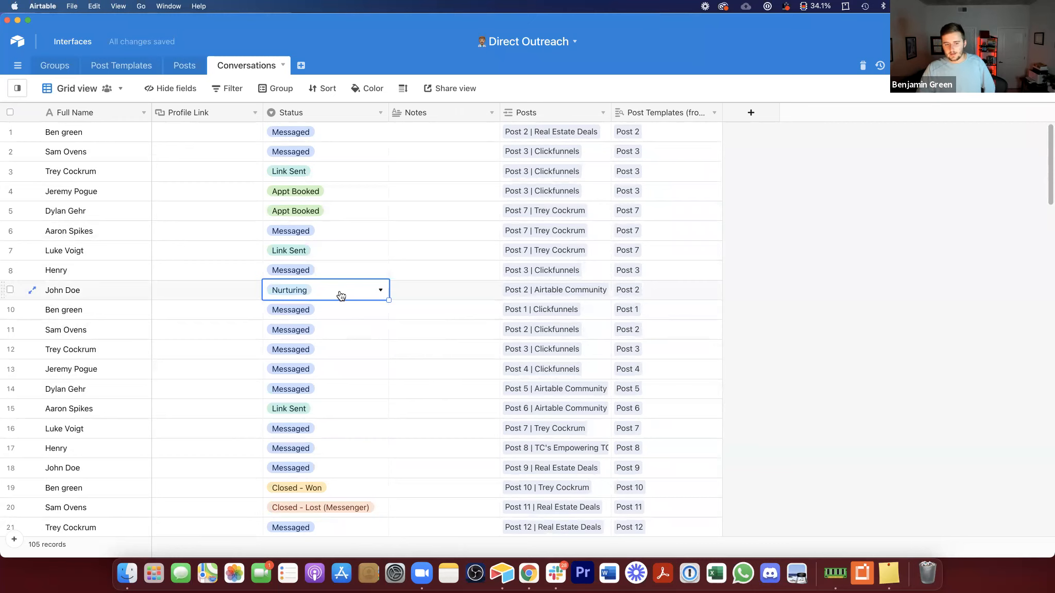
pyautogui.click(340, 295)
pyautogui.scroll(-2, 358, 415)
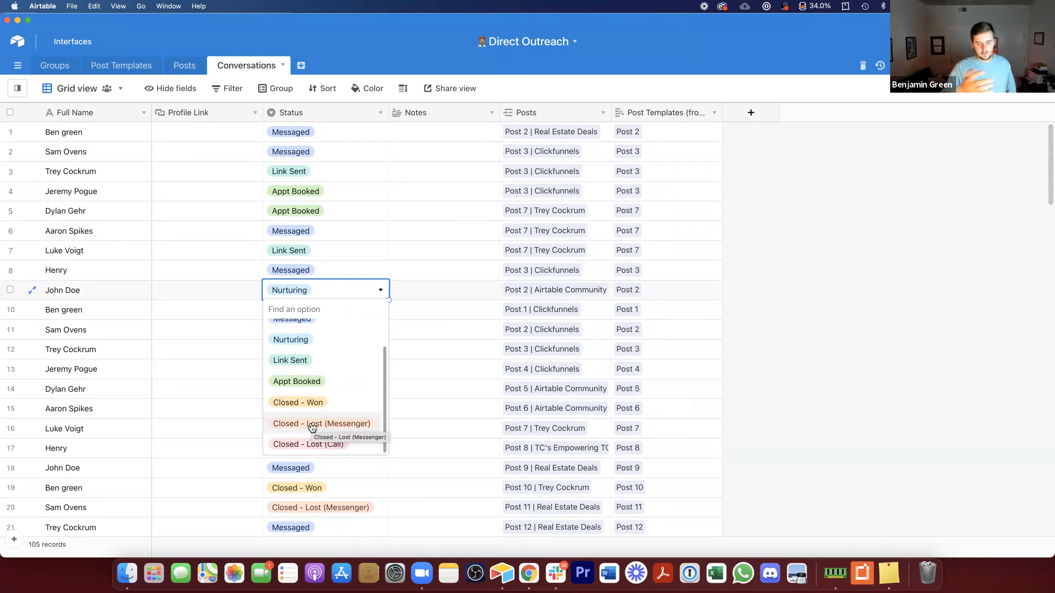
pyautogui.click(775, 267)
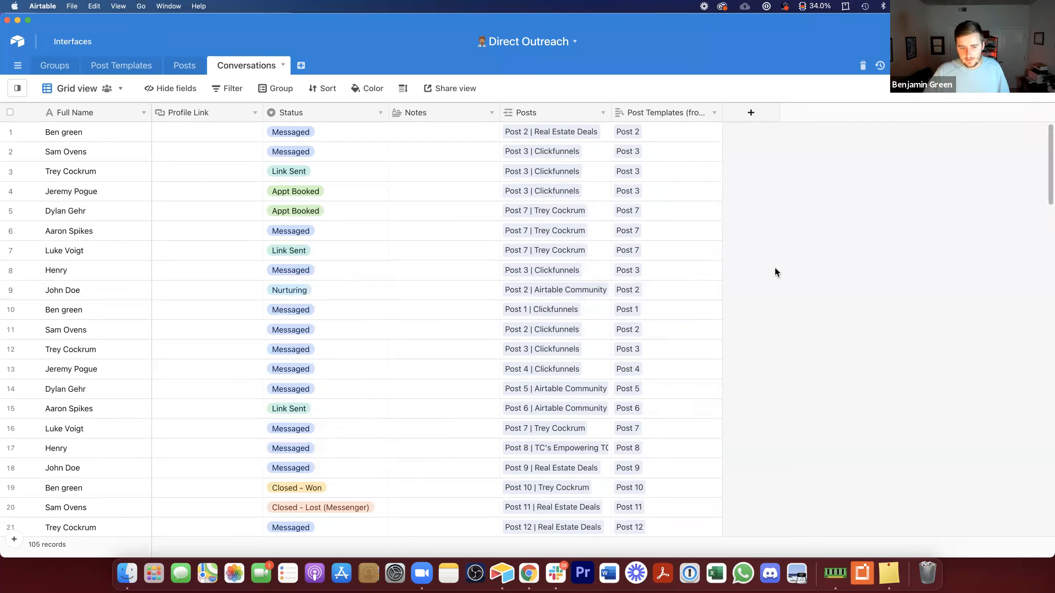
# Step: Add a new Created time field to the Conversations table
pyautogui.click(767, 125)
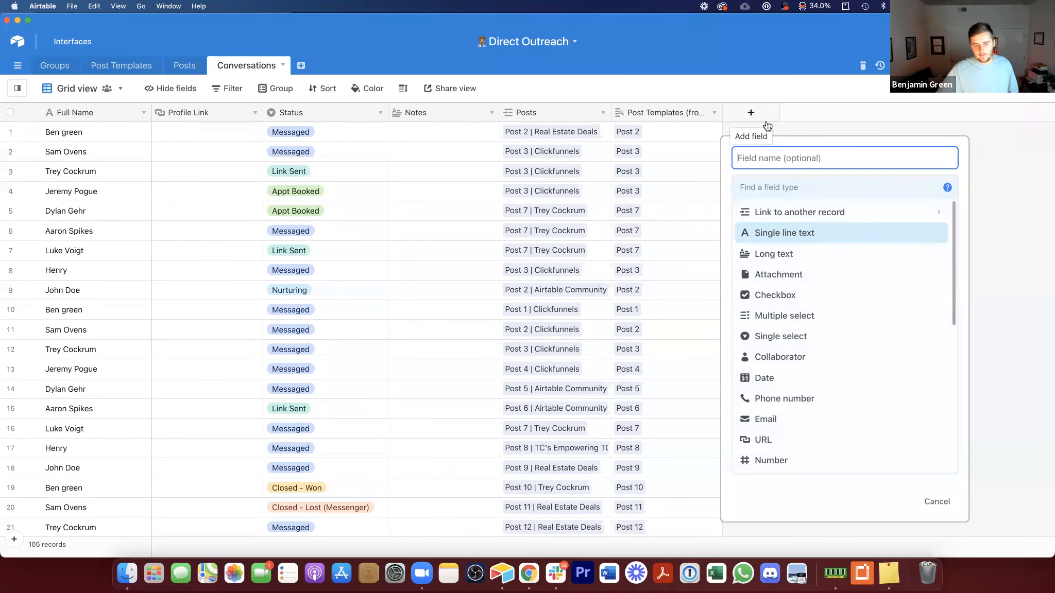
pyautogui.scroll(-5, 843, 353)
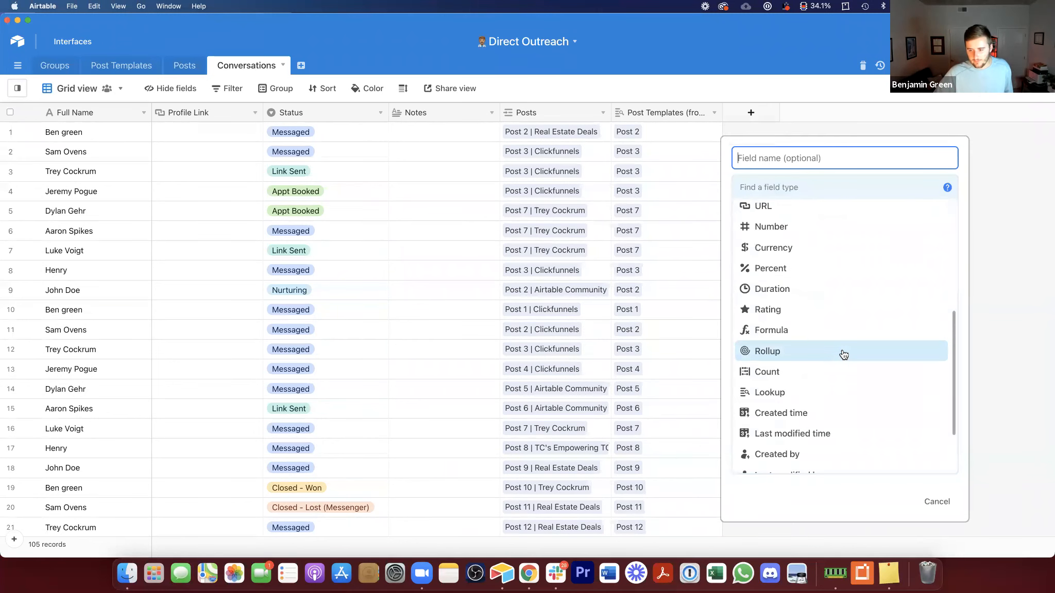
pyautogui.click(828, 387)
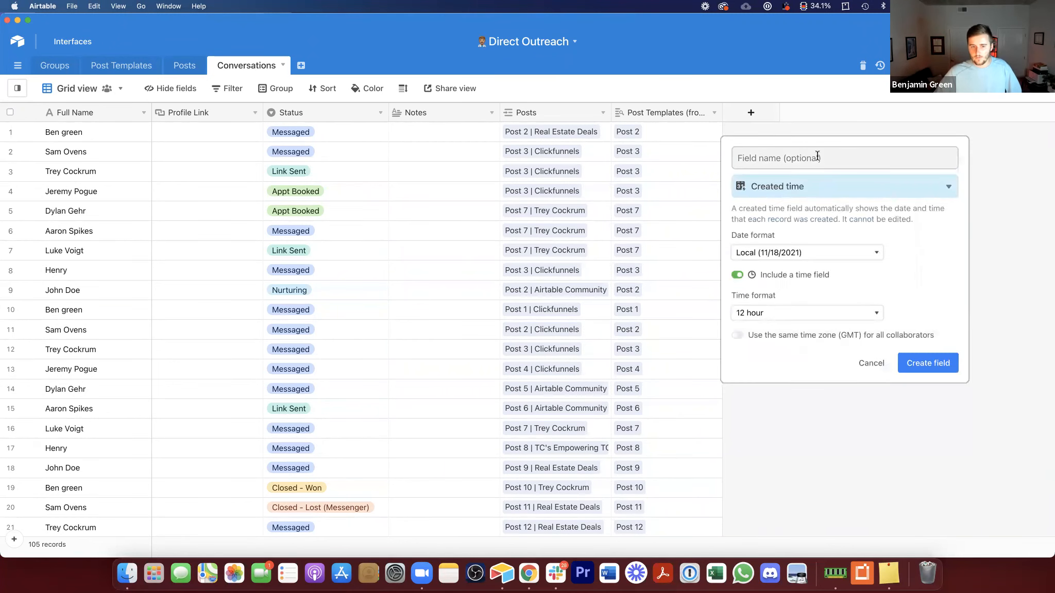
pyautogui.click(923, 368)
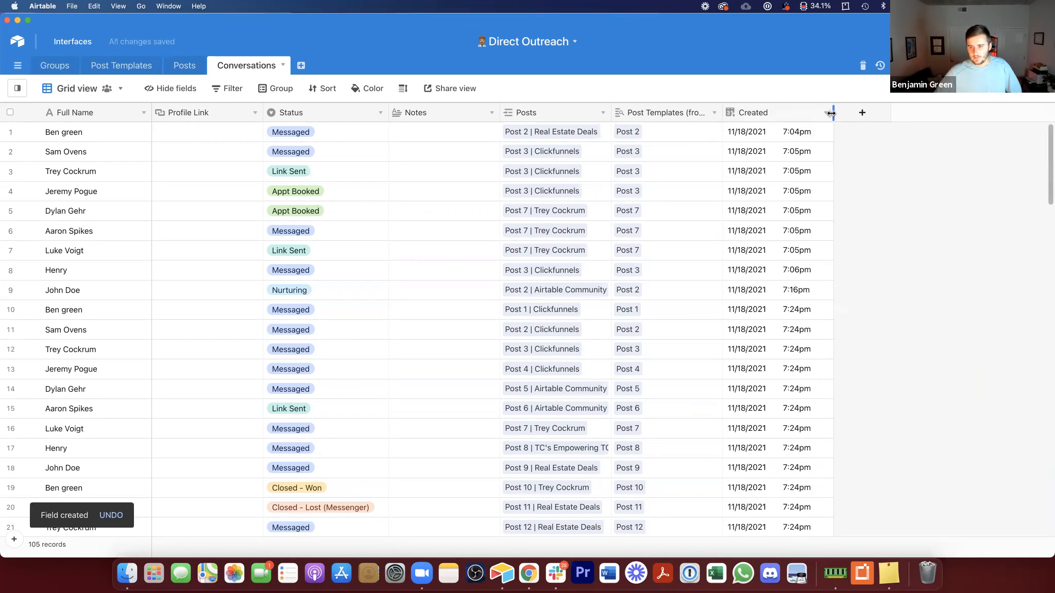
# Step: Turn off the time component in the Created field's format and narrow its column
pyautogui.doubleClick(798, 113)
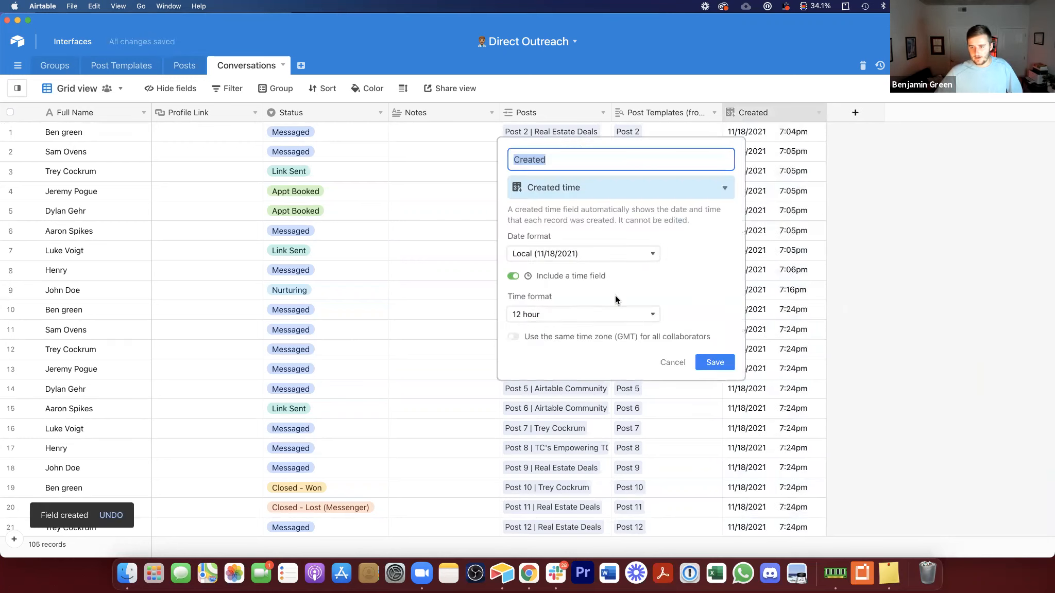
pyautogui.click(553, 275)
pyautogui.click(726, 322)
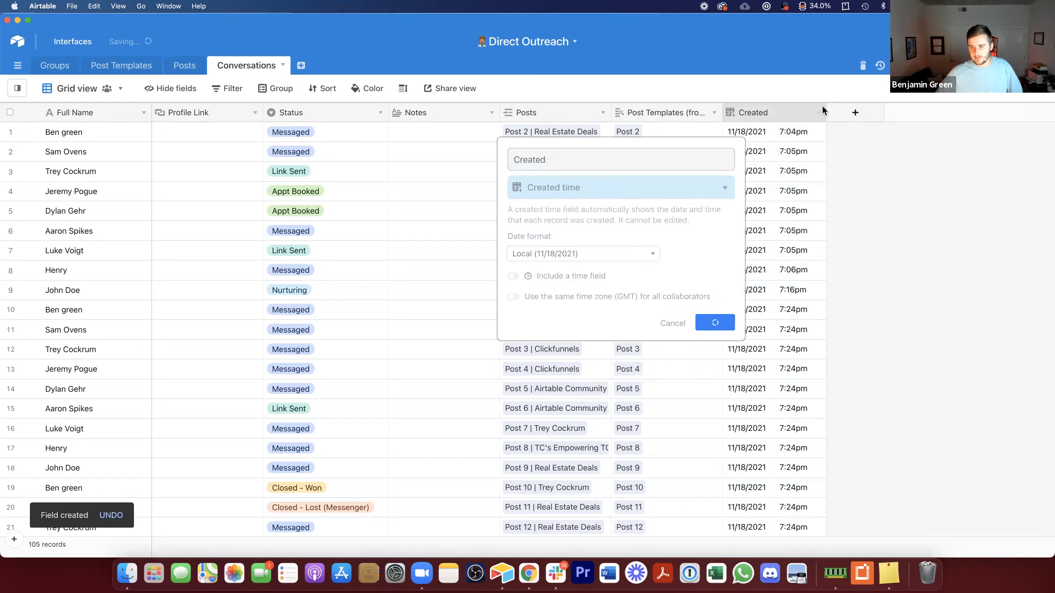
pyautogui.moveTo(796, 126); pyautogui.dragTo(791, 121)
# Step: Add a Last modified time field named Last Modified that tracks only changes to the Status field
pyautogui.click(823, 112)
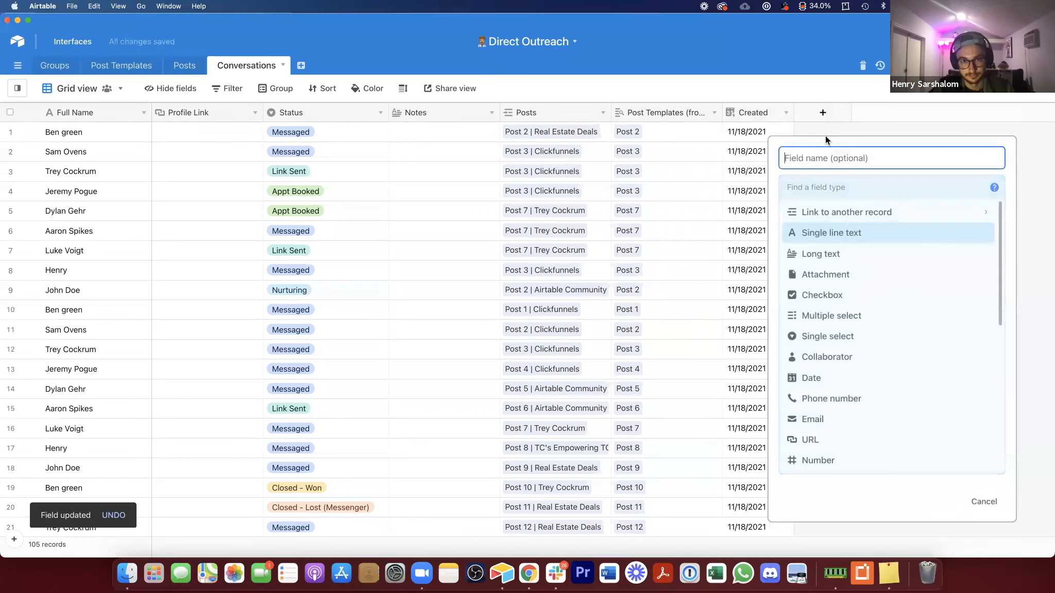
pyautogui.click(854, 186)
pyautogui.write('last')
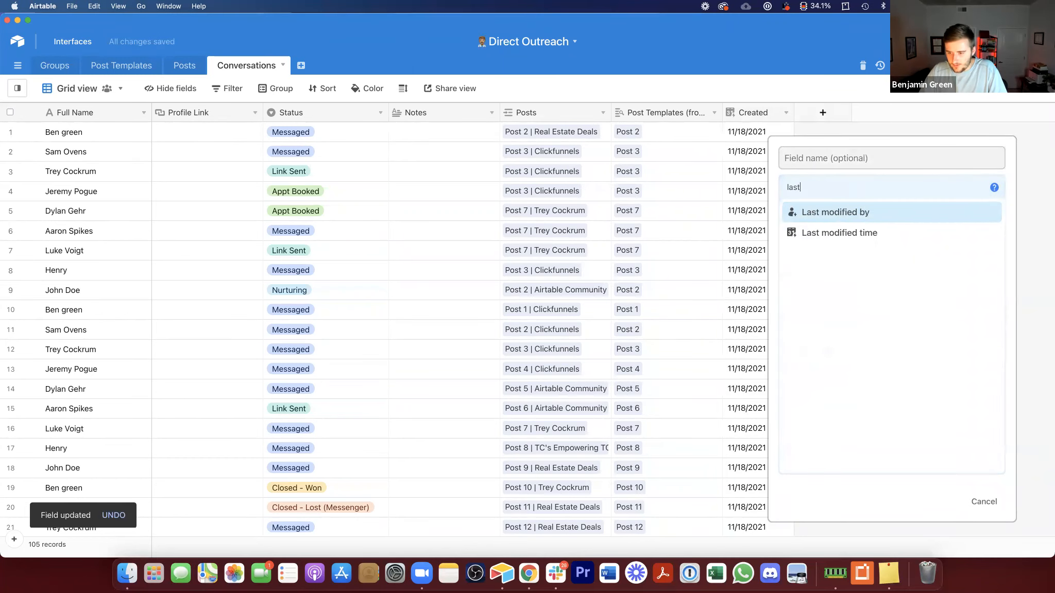
pyautogui.click(871, 235)
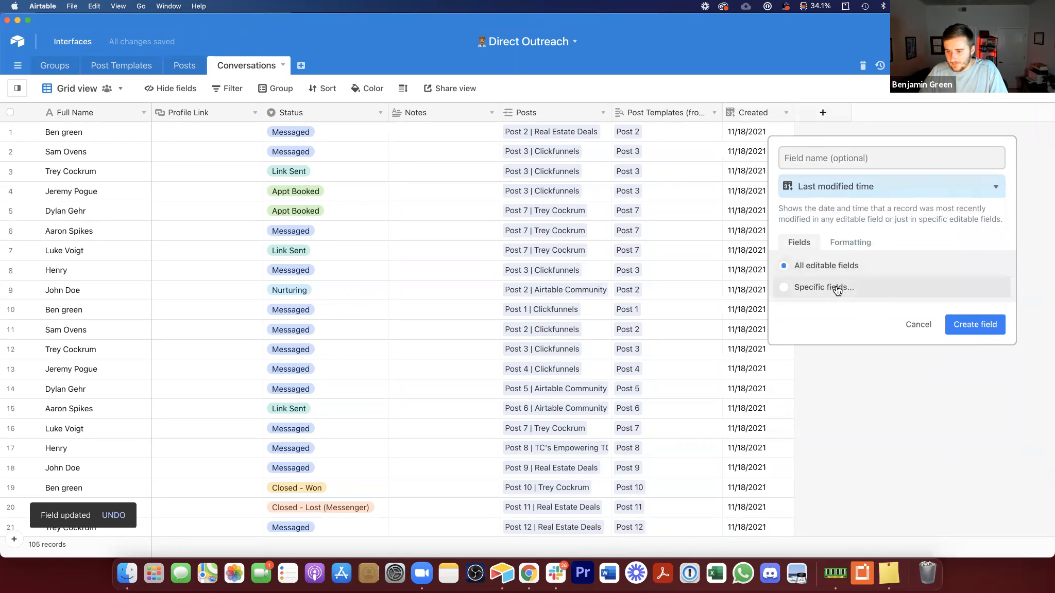
pyautogui.click(836, 286)
pyautogui.click(456, 271)
pyautogui.click(587, 415)
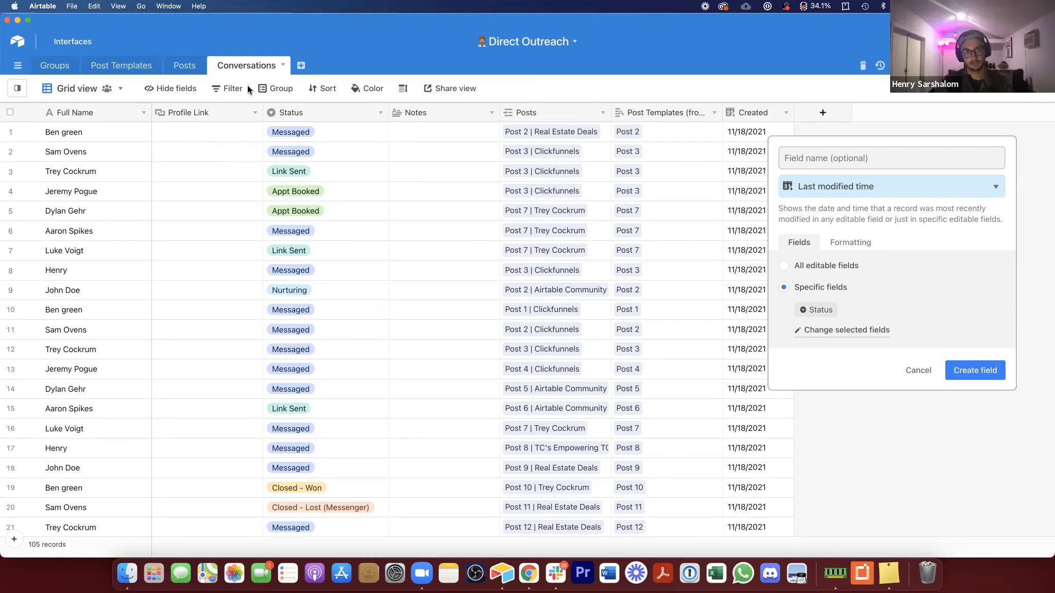
pyautogui.click(959, 164)
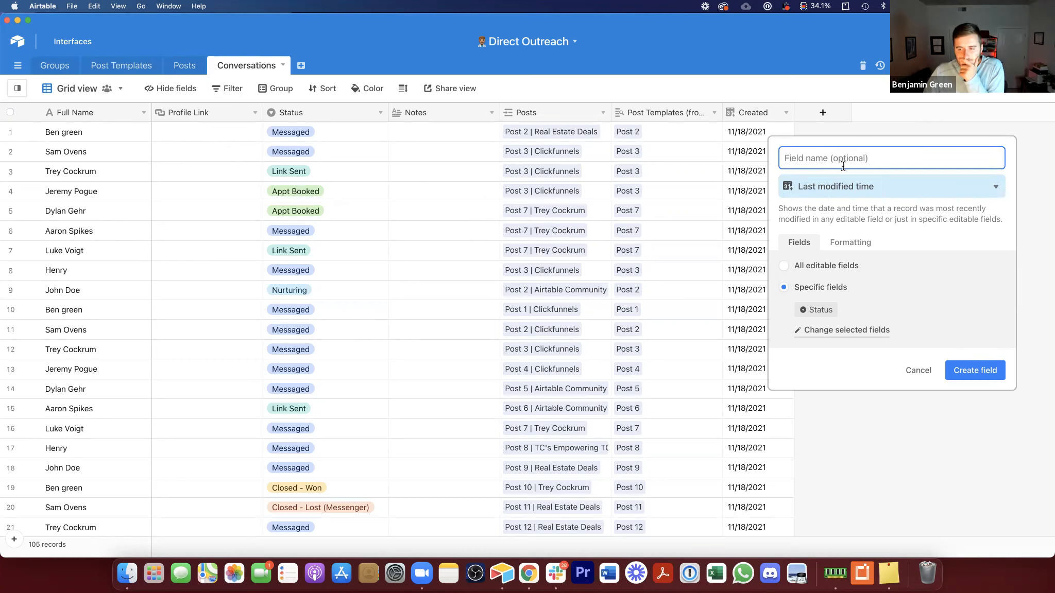
pyautogui.write('Last')
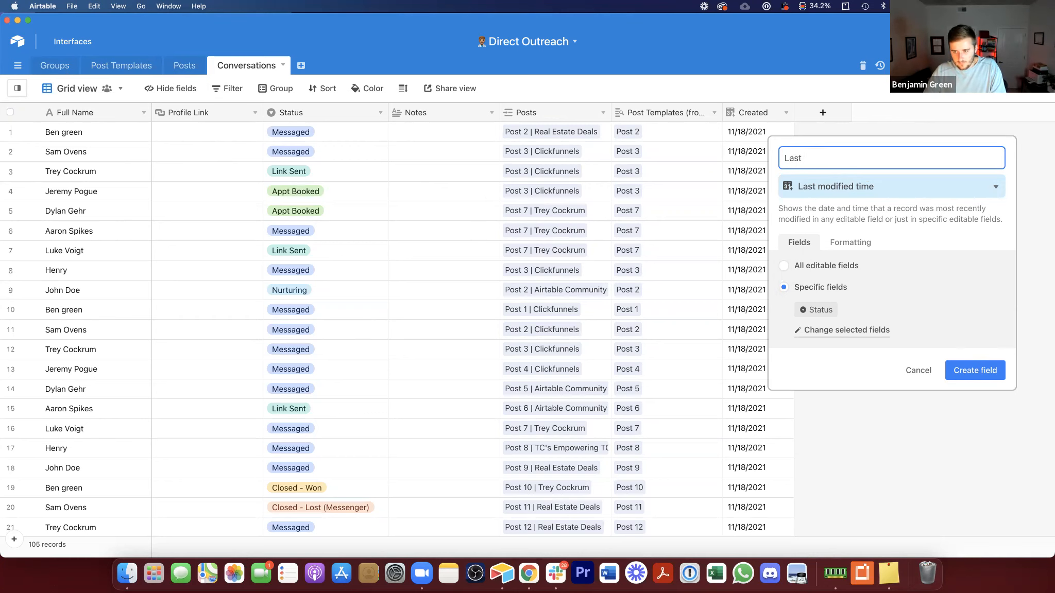
pyautogui.write(' Modified')
pyautogui.click(995, 370)
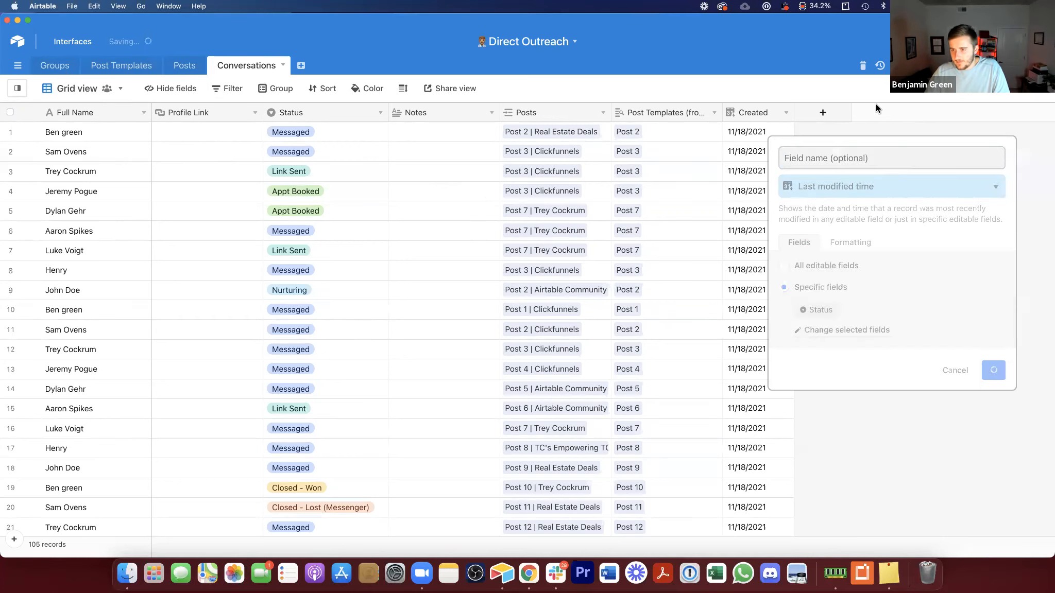
# Step: Inspect the Last Modified field's settings and timestamps across the records
pyautogui.moveTo(896, 111); pyautogui.dragTo(890, 111)
pyautogui.doubleClick(853, 108)
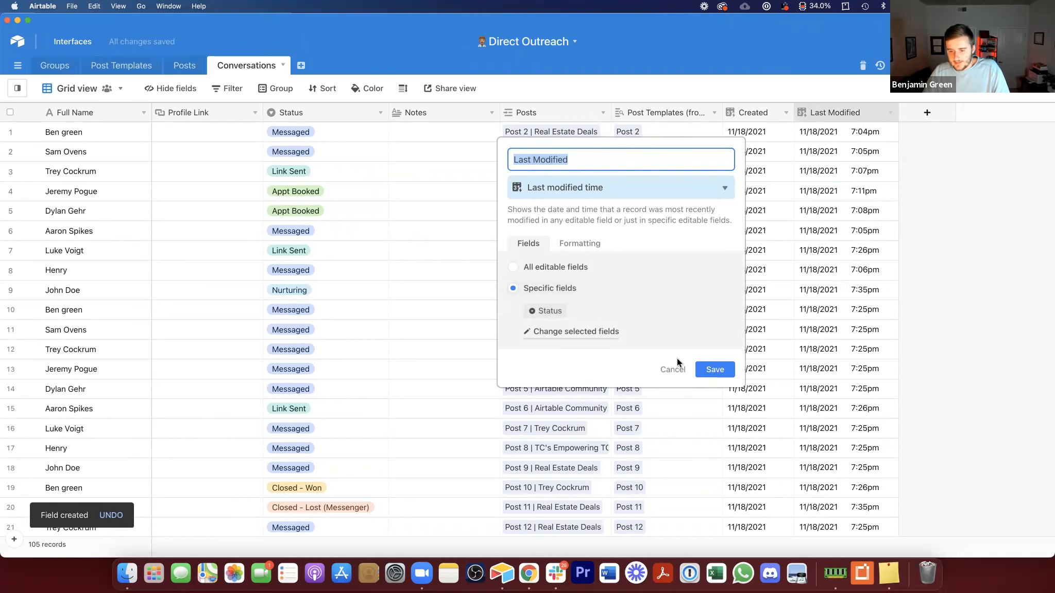
pyautogui.click(673, 369)
pyautogui.moveTo(846, 129); pyautogui.dragTo(856, 230)
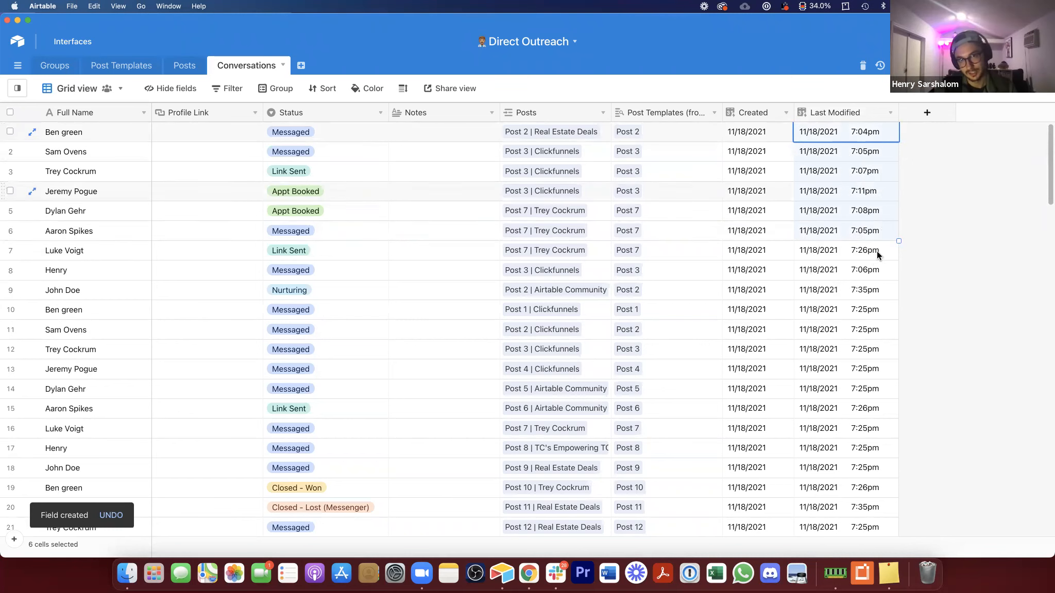
pyautogui.click(876, 250)
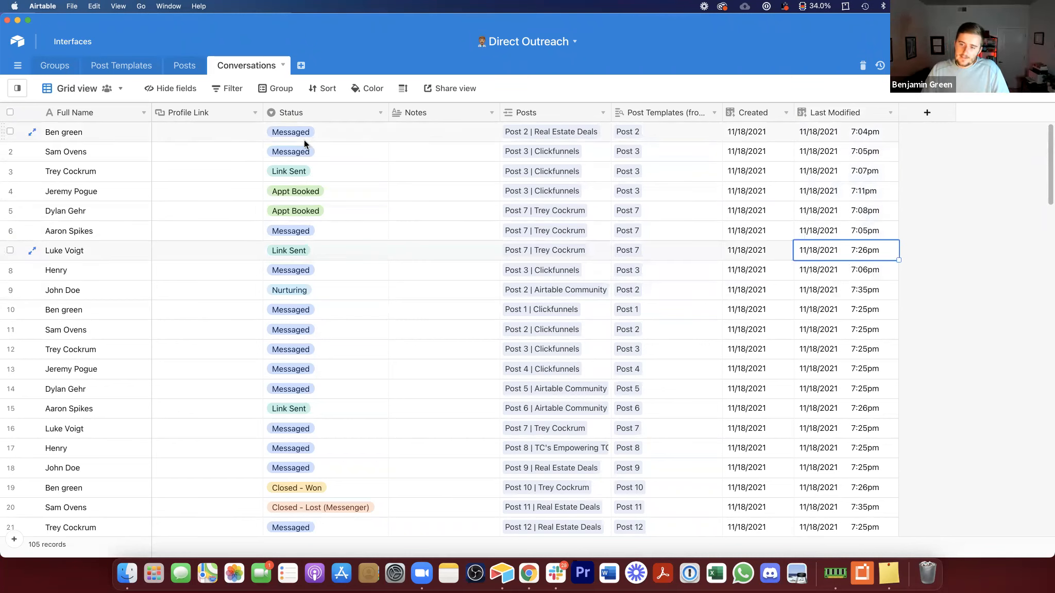
pyautogui.click(327, 166)
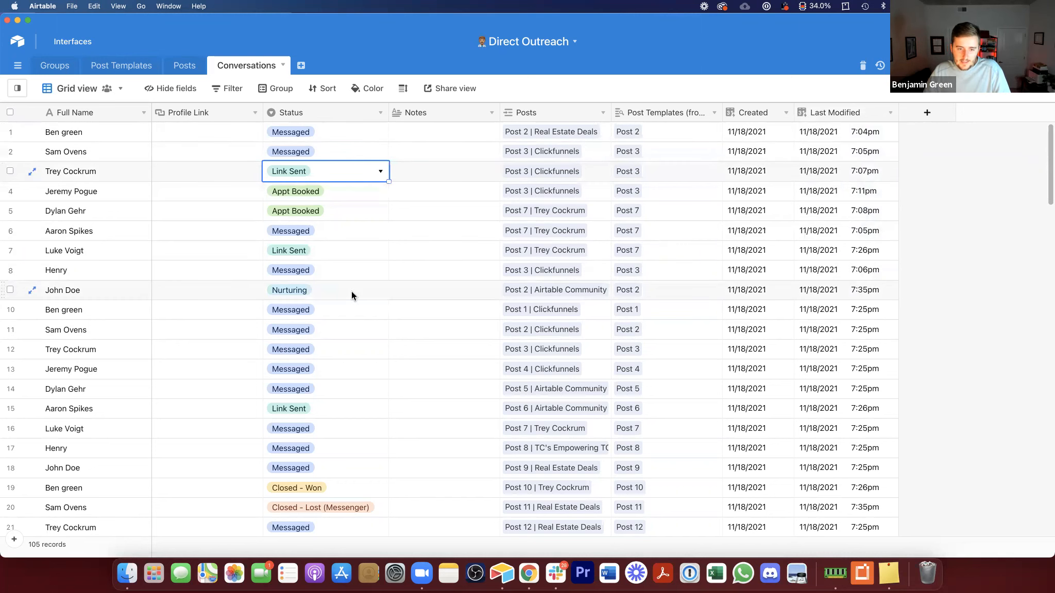
pyautogui.scroll(-1, 925, 261)
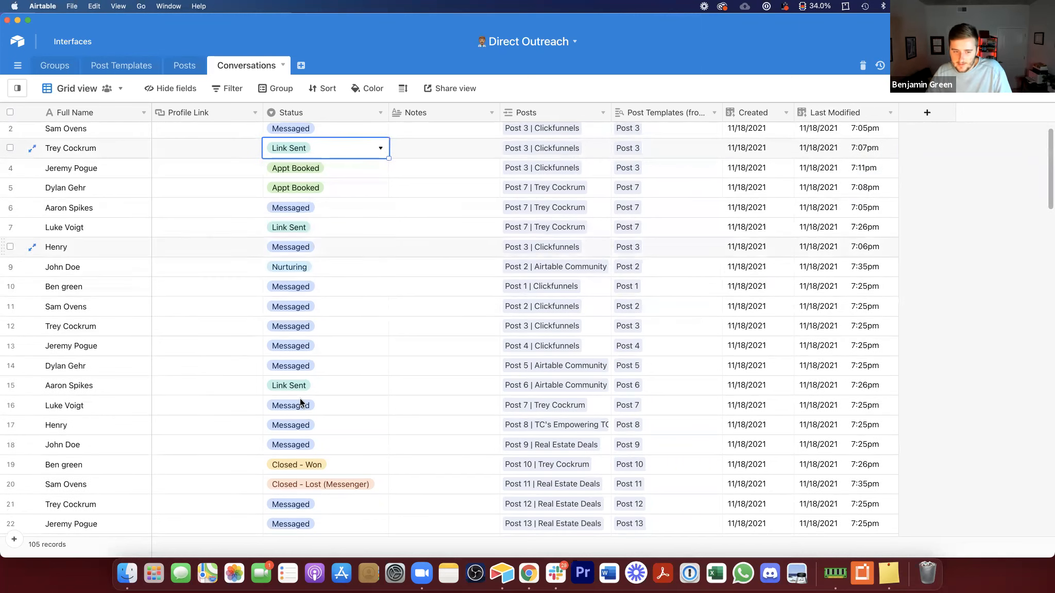
pyautogui.scroll(1, 753, 147)
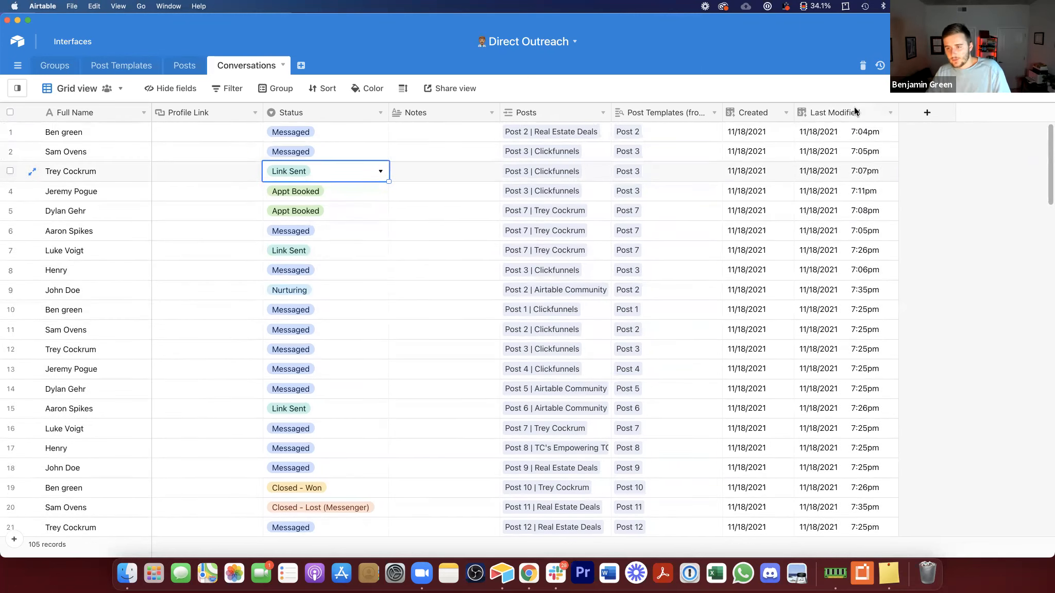
pyautogui.scroll(-4, 361, 320)
pyautogui.click(320, 269)
pyautogui.click(321, 272)
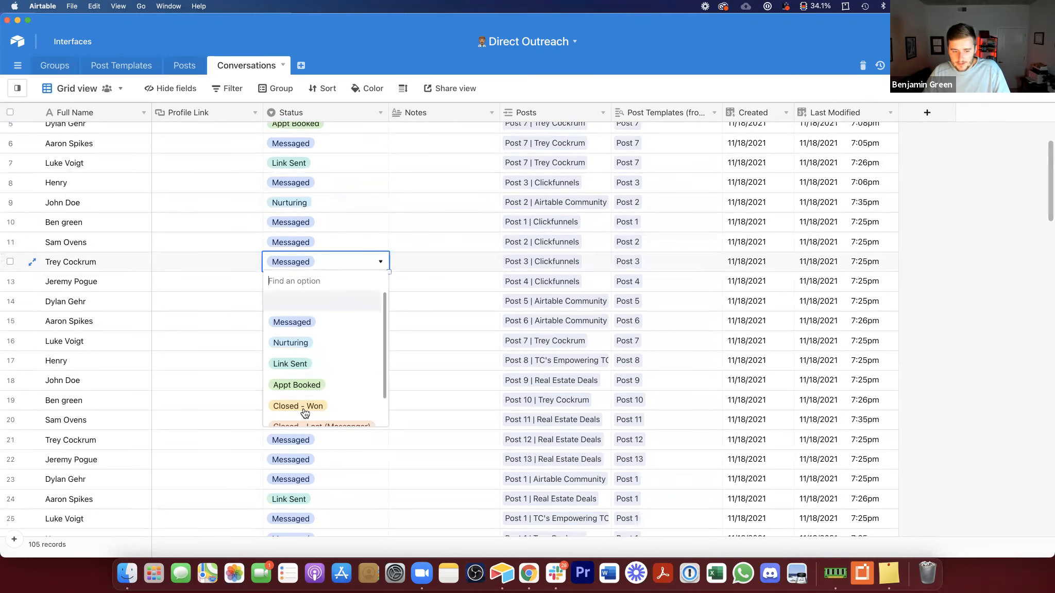
pyautogui.click(330, 371)
pyautogui.click(850, 262)
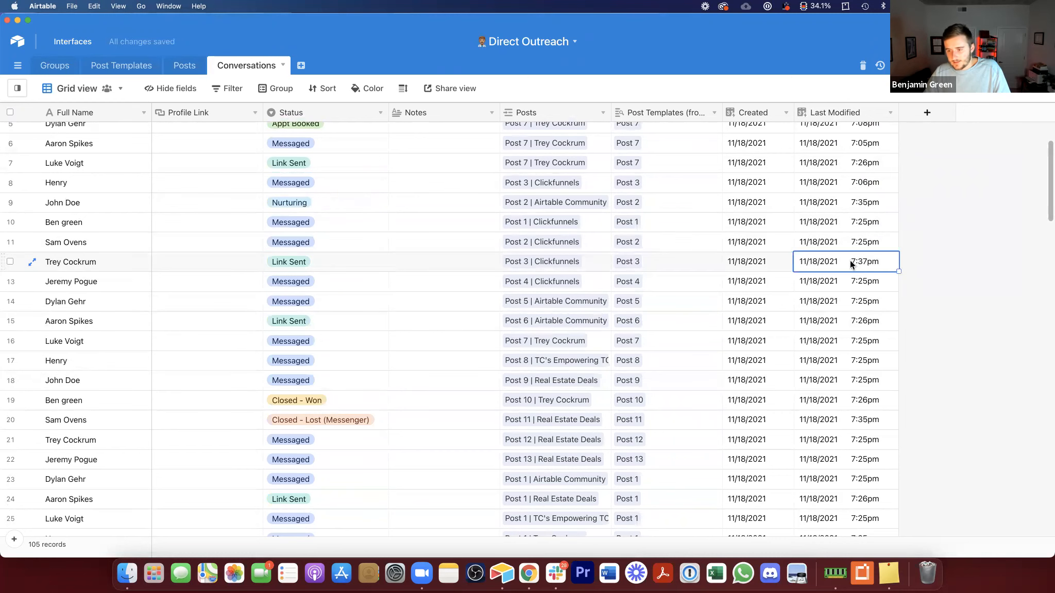
# Step: Turn off the time component in the Last Modified field's formatting
pyautogui.doubleClick(832, 110)
pyautogui.click(571, 245)
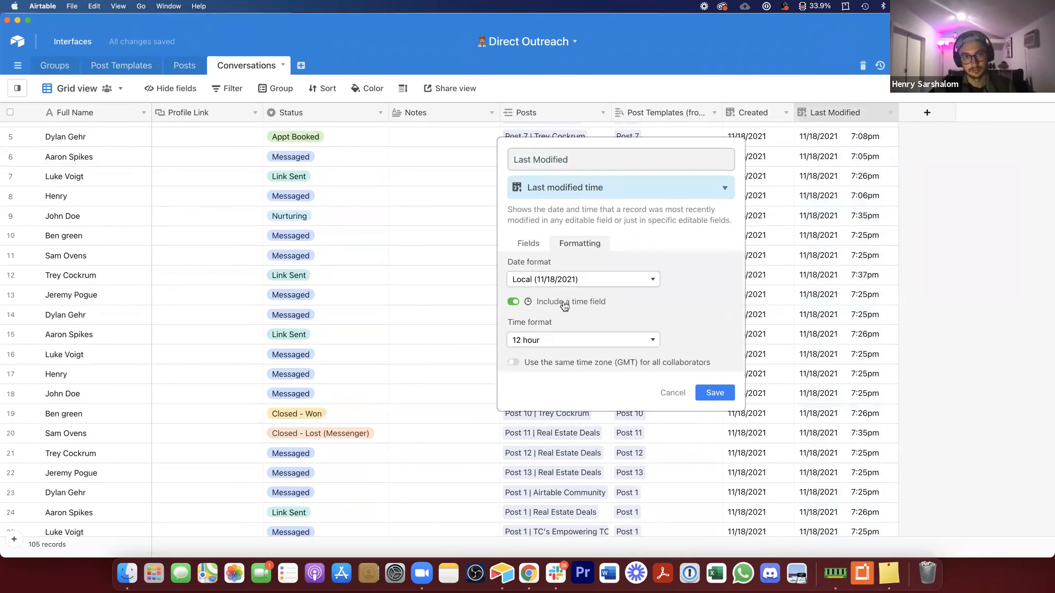
pyautogui.click(560, 302)
pyautogui.moveTo(896, 113); pyautogui.dragTo(877, 128)
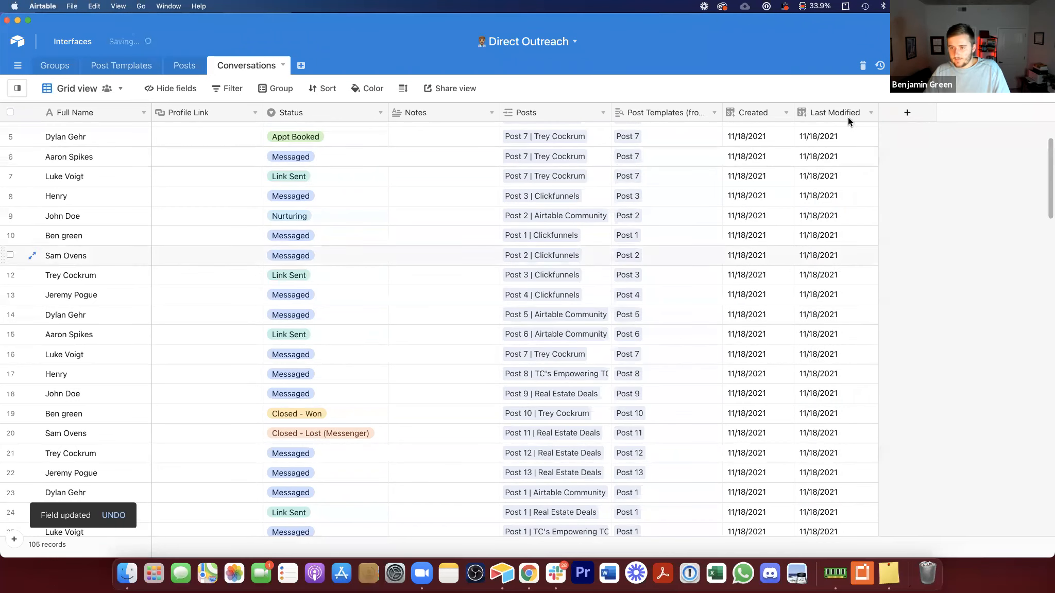
# Step: Add a formula field with the formula DATETIME_DIFF(TODAY(),{Last Modified},'days')
pyautogui.click(920, 112)
pyautogui.click(841, 188)
pyautogui.write('fo')
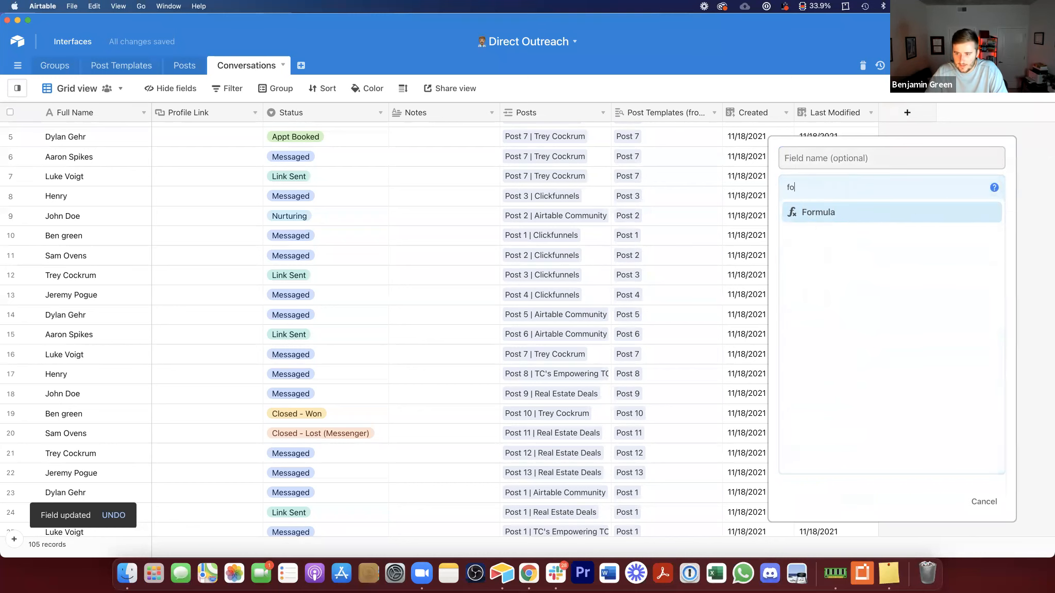
pyautogui.click(861, 208)
pyautogui.click(867, 261)
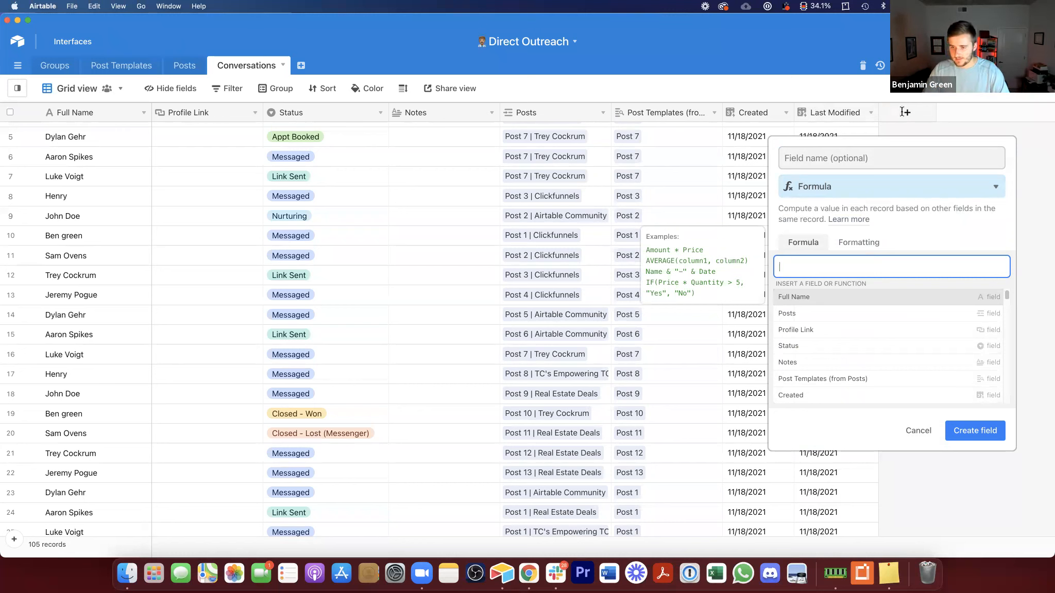
pyautogui.write('date')
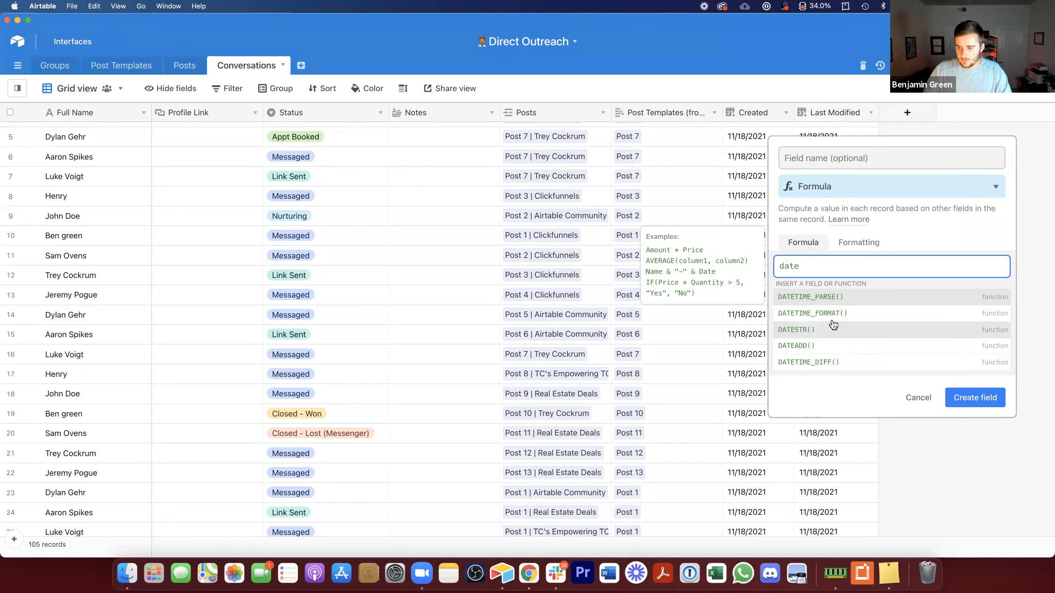
pyautogui.click(830, 361)
pyautogui.write('last')
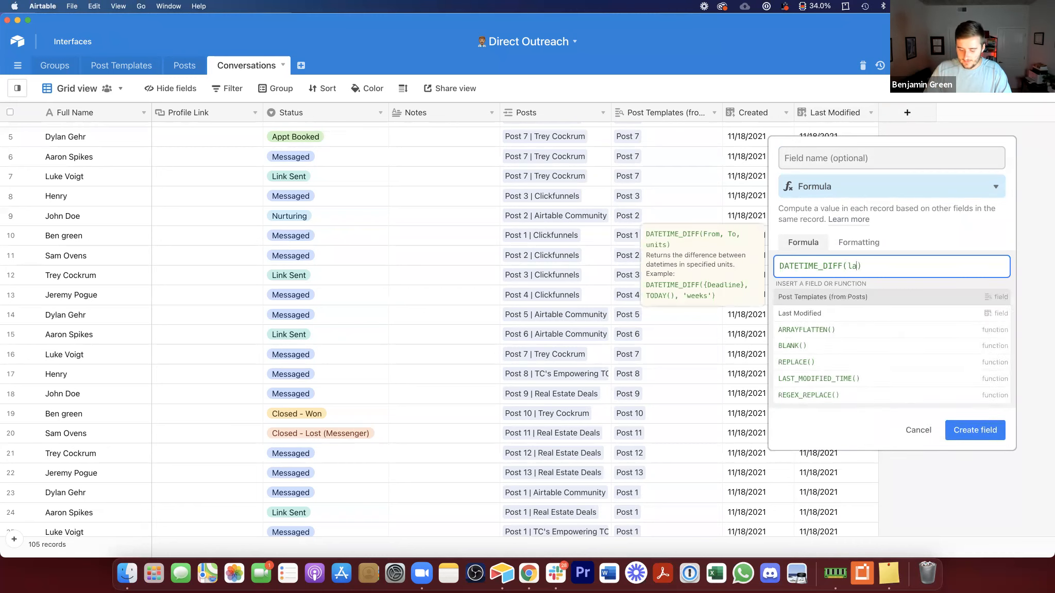
pyautogui.click(866, 295)
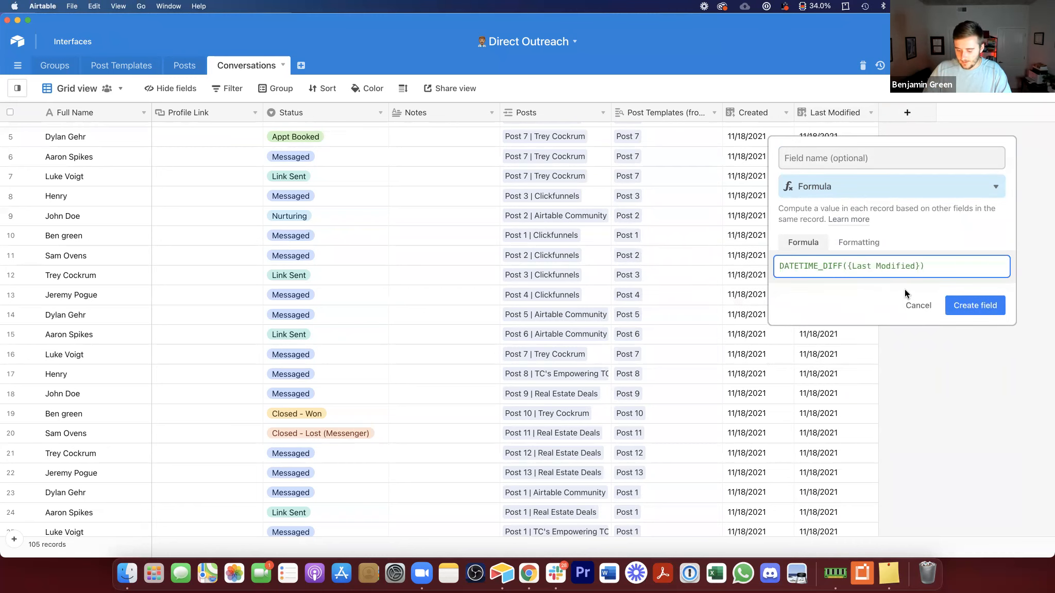
pyautogui.moveTo(847, 267); pyautogui.dragTo(896, 268)
pyautogui.write('tod')
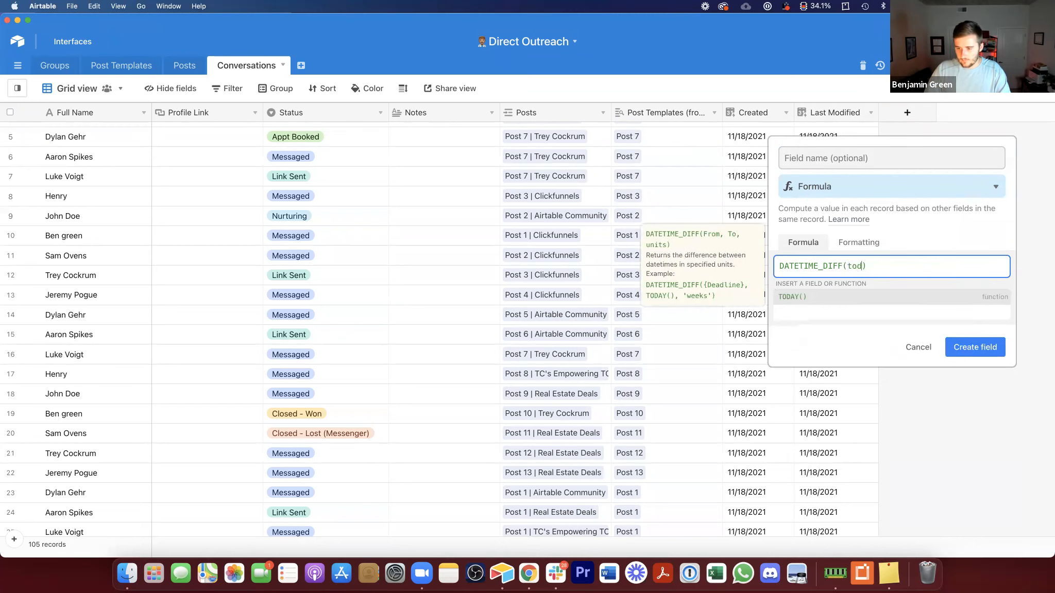
pyautogui.click(922, 298)
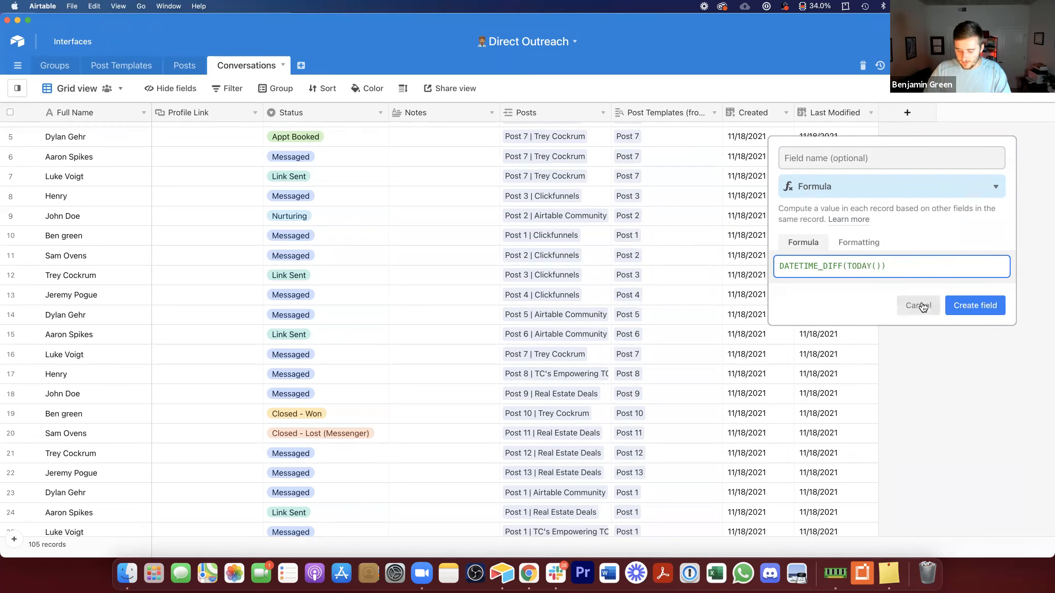
pyautogui.write(',last')
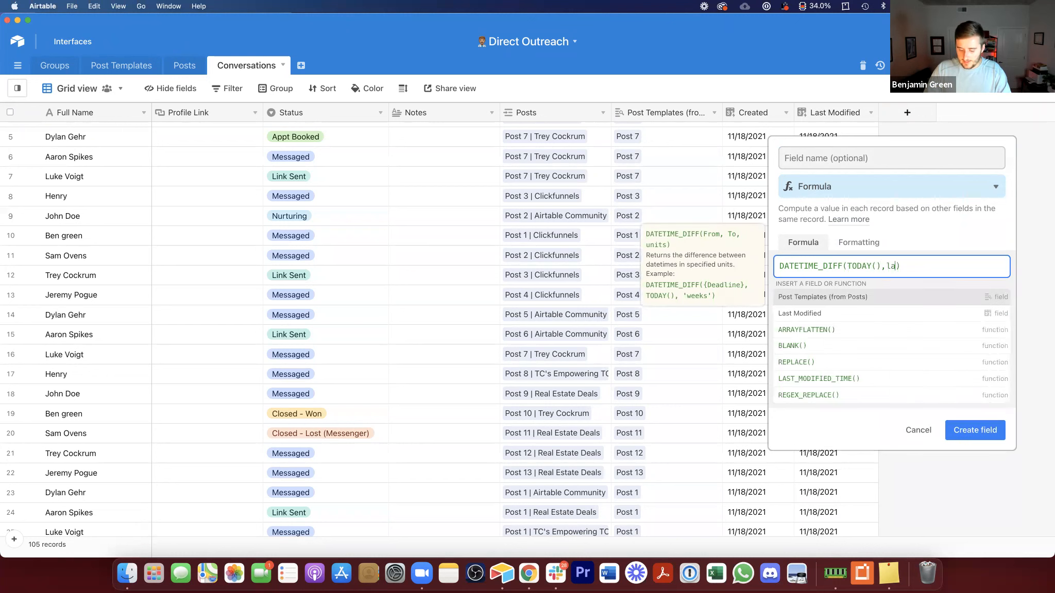
pyautogui.click(899, 297)
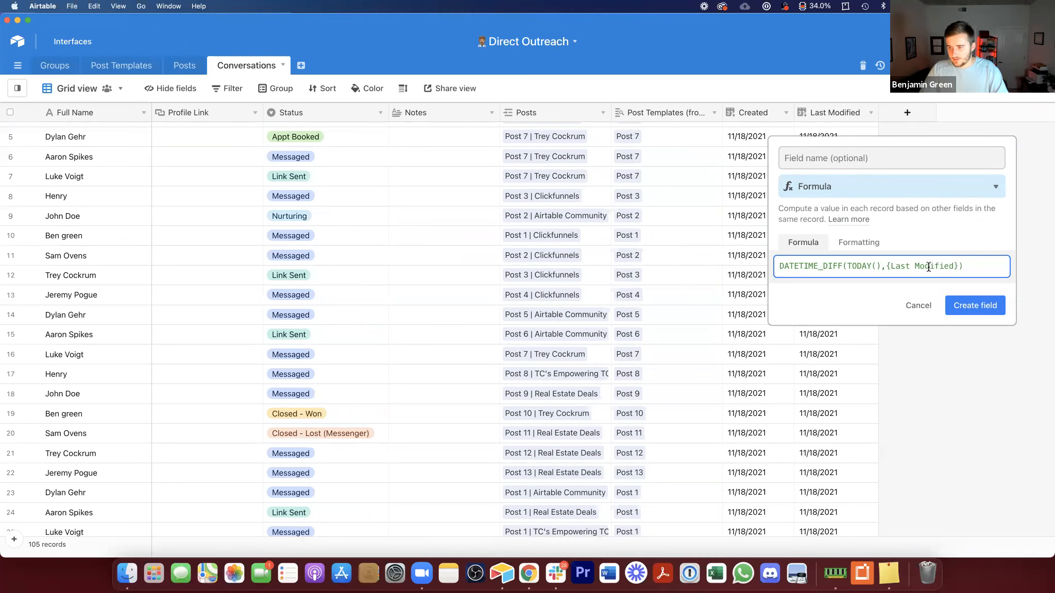
pyautogui.write(',')
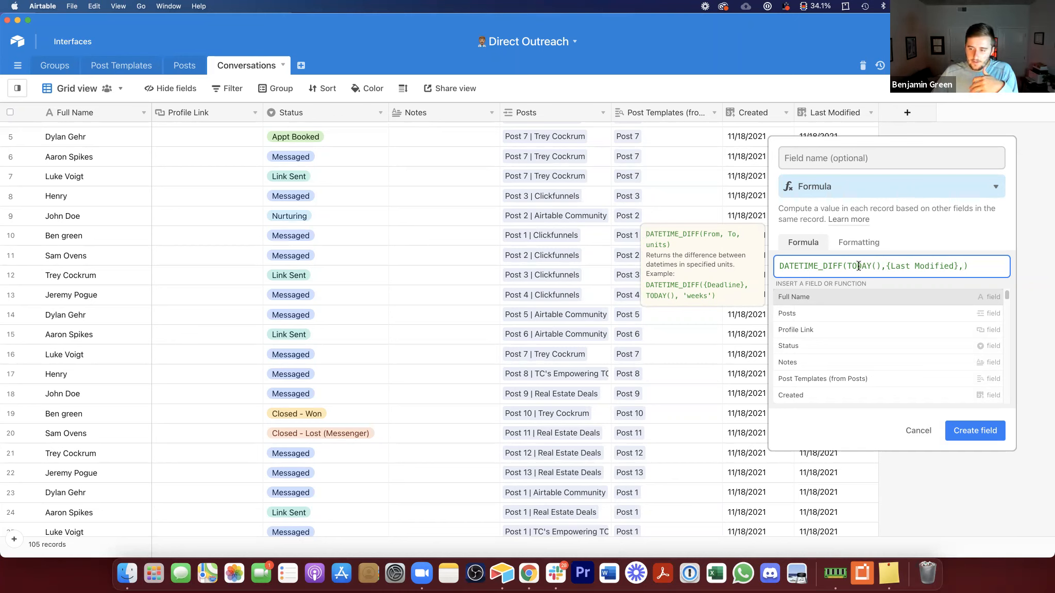
pyautogui.write("'days'")
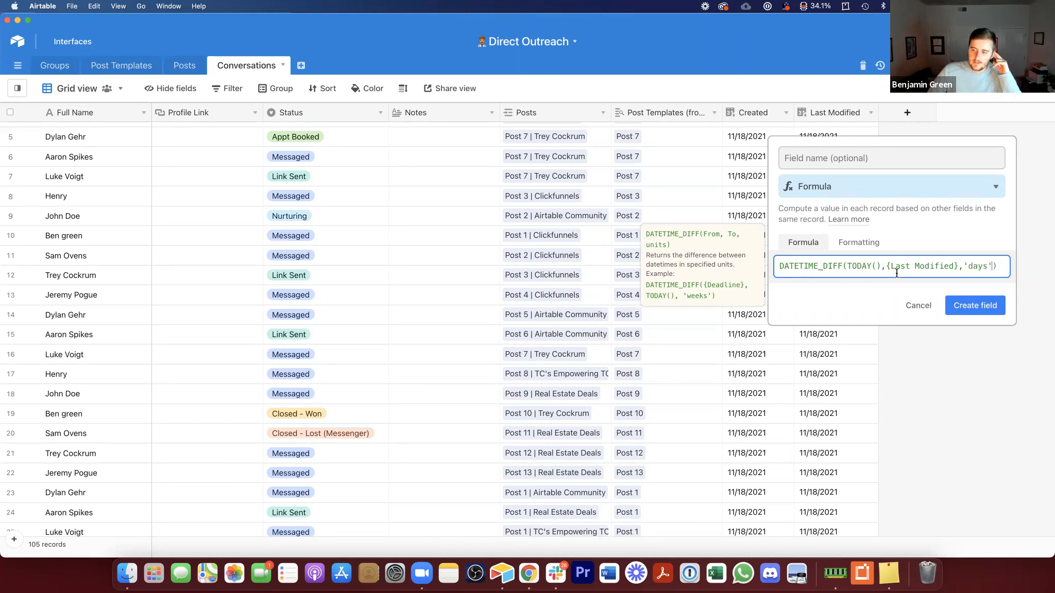
# Step: Name the formula field Days Since Status Update and create it
pyautogui.click(882, 160)
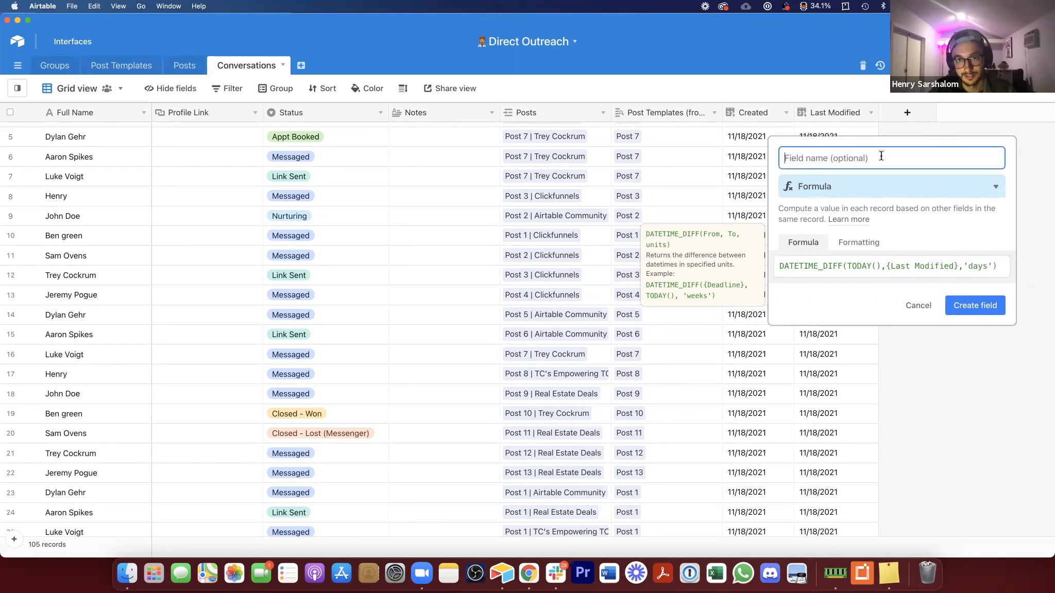
pyautogui.write('Days Si')
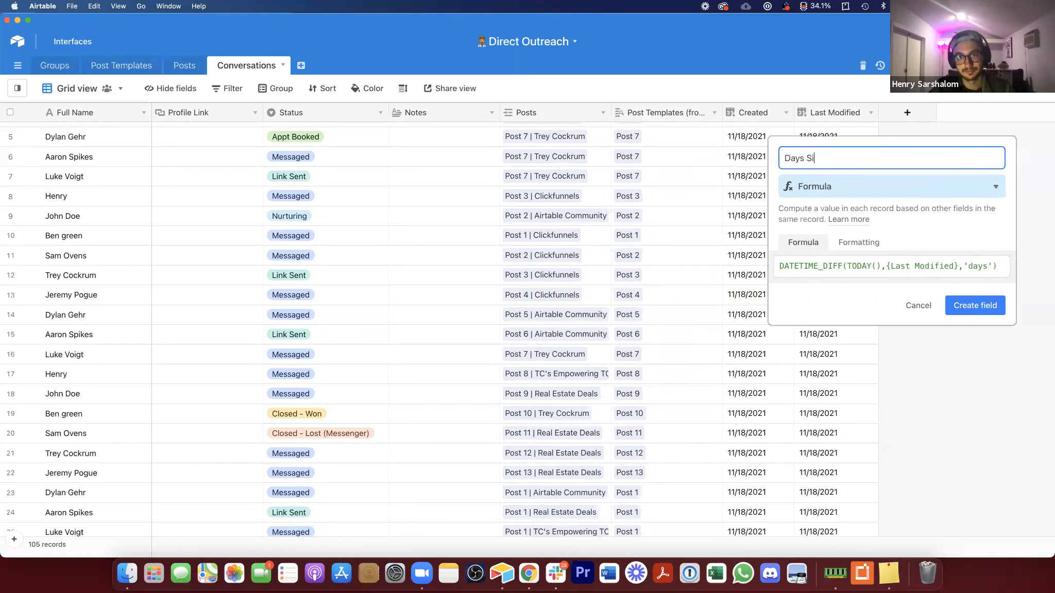
pyautogui.write('nce Status Update')
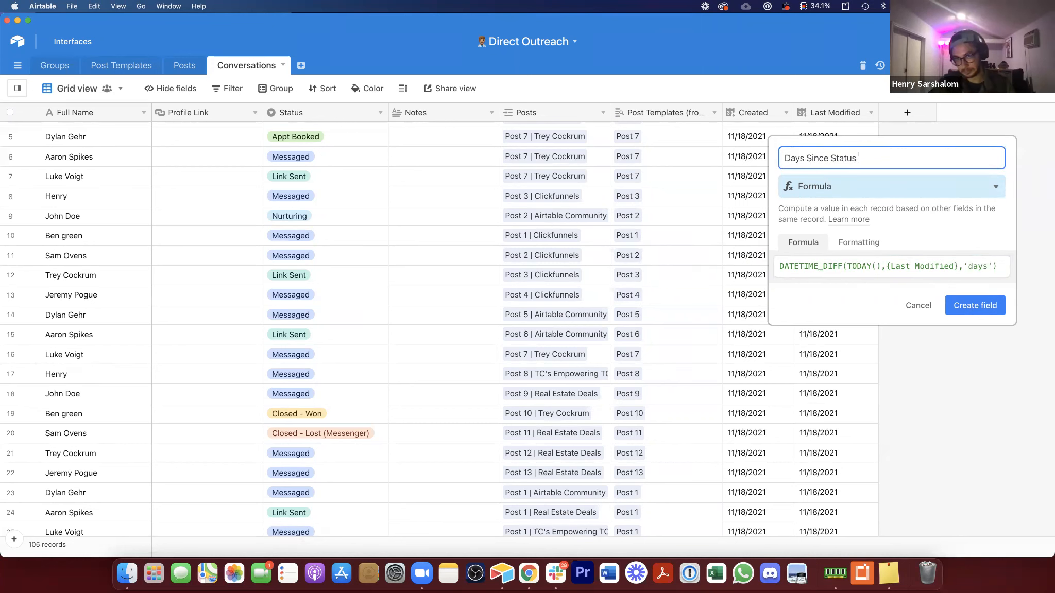
pyautogui.click(982, 300)
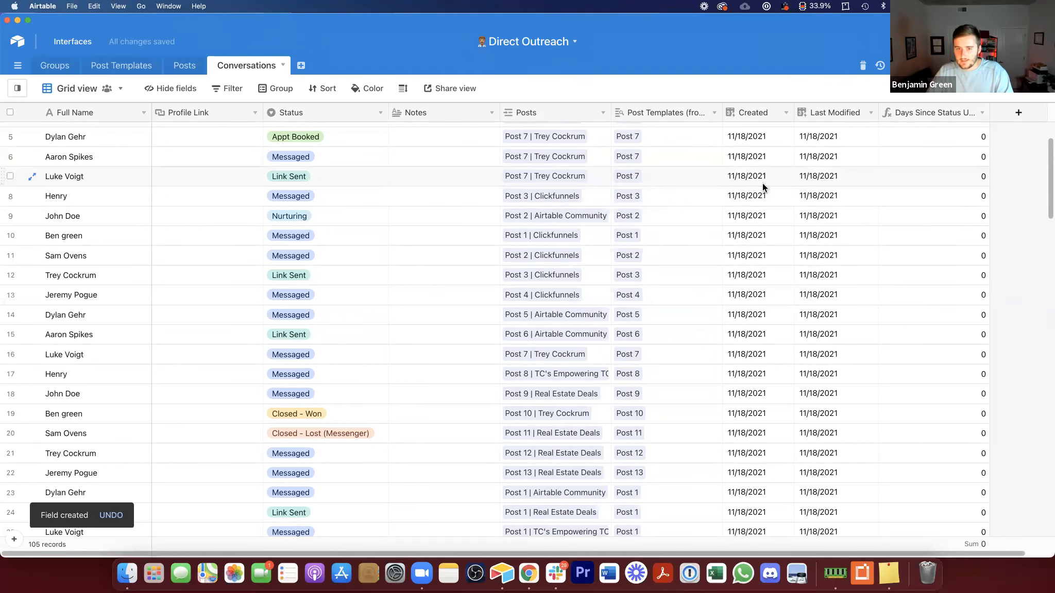
# Step: Temporarily change the Last Modified field's type to a Date field
pyautogui.doubleClick(826, 113)
pyautogui.click(610, 192)
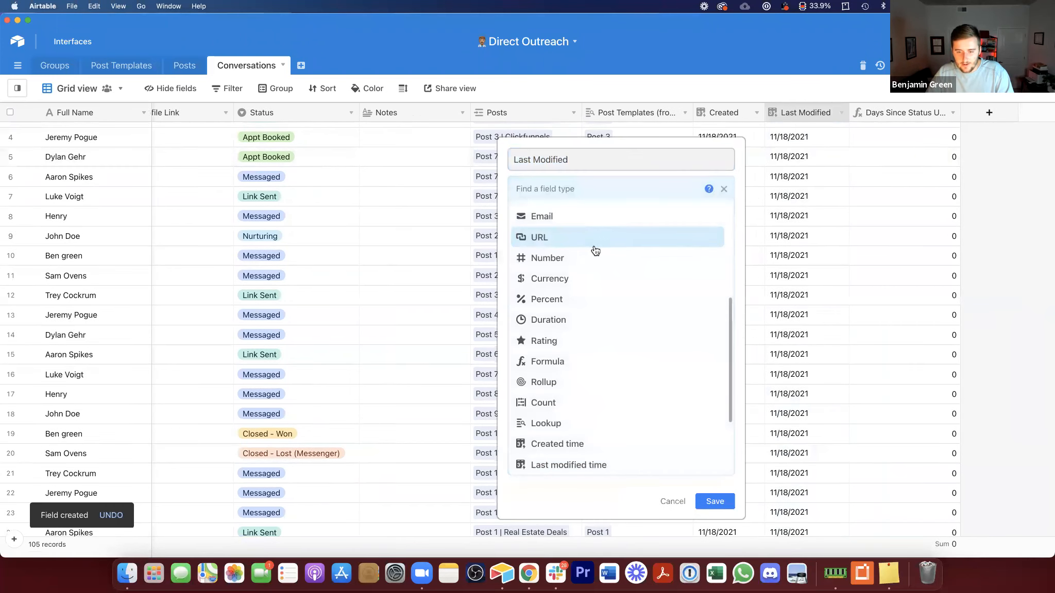
pyautogui.scroll(5, 595, 253)
pyautogui.click(557, 379)
pyautogui.click(726, 291)
pyautogui.click(798, 204)
pyautogui.click(799, 203)
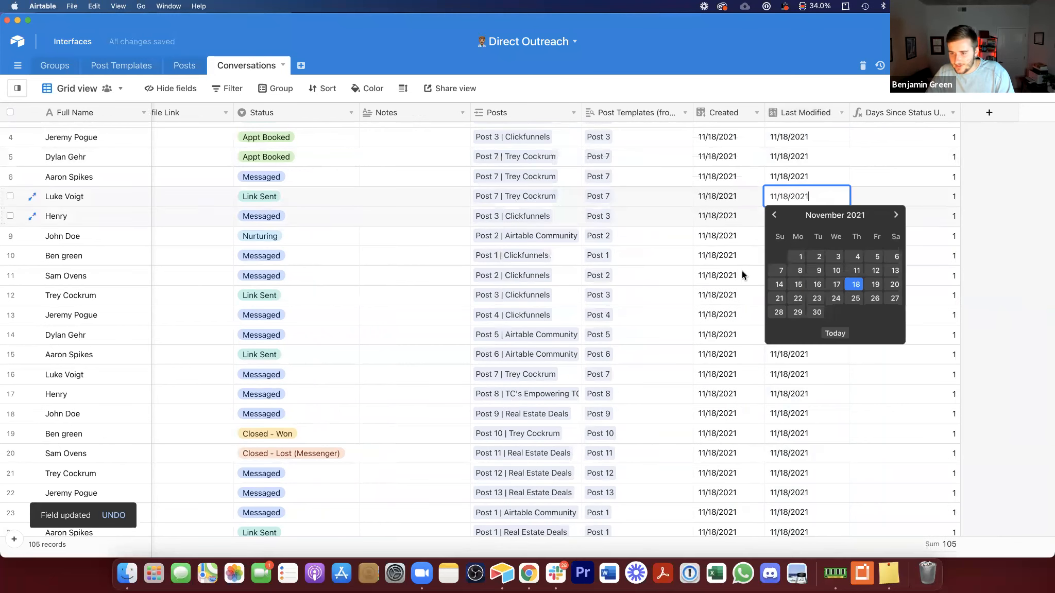
pyautogui.click(814, 273)
pyautogui.click(903, 200)
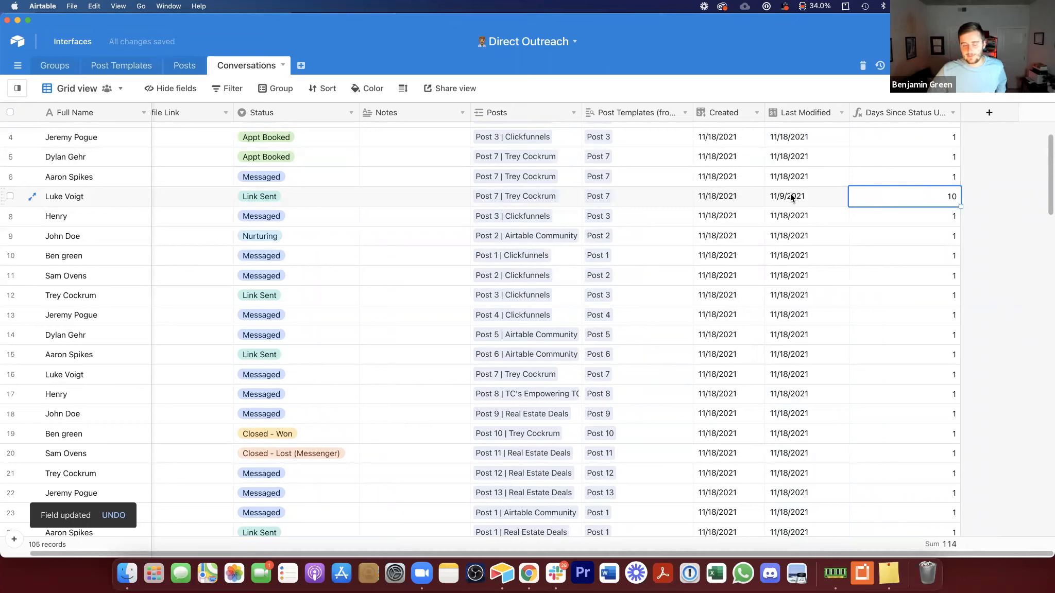
pyautogui.click(790, 193)
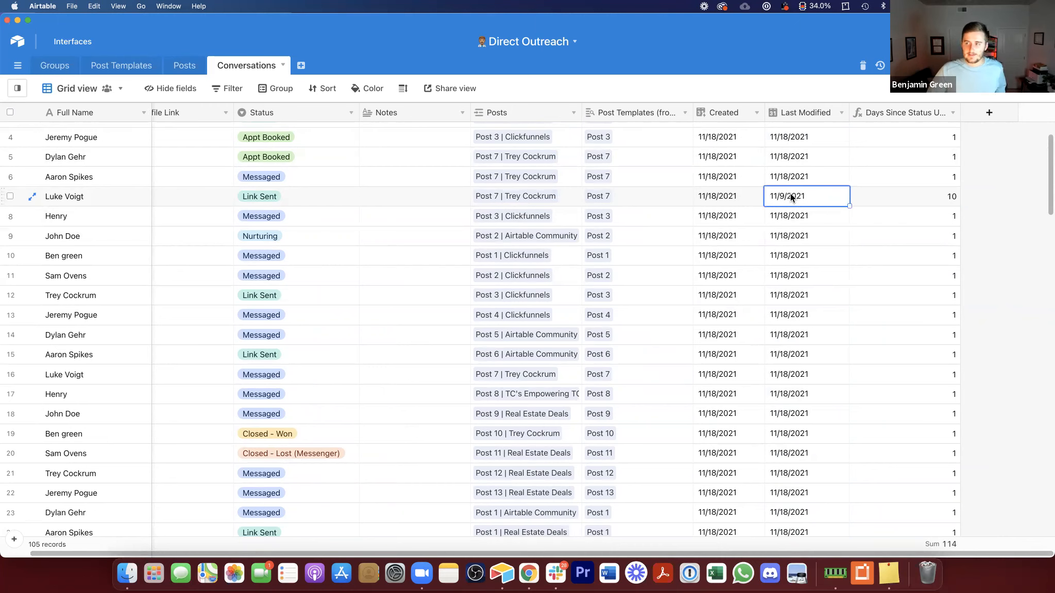
pyautogui.click(919, 189)
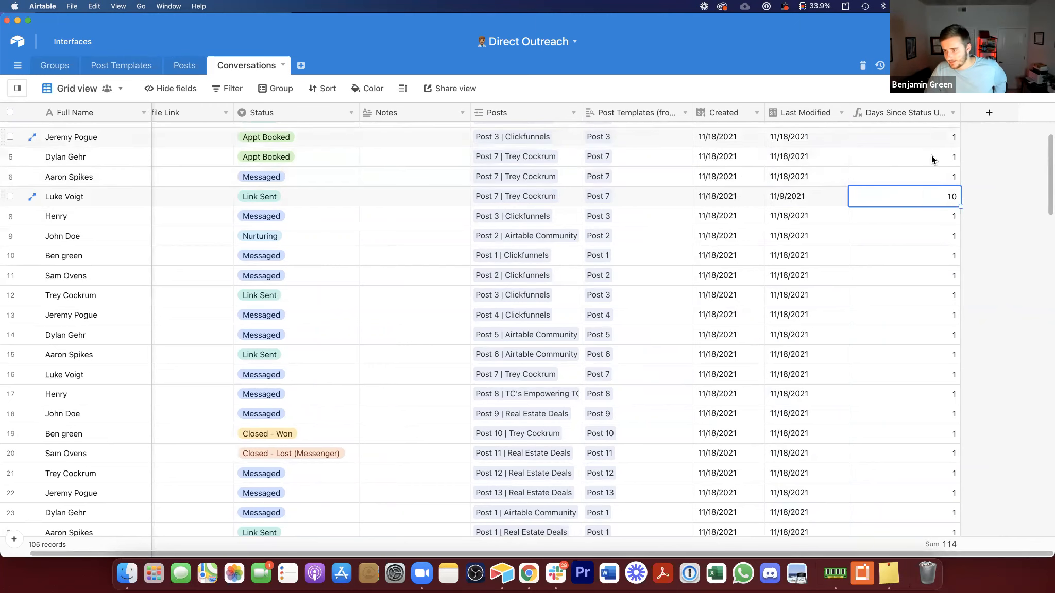
# Step: Change Last Modified back to a Last modified time field that tracks only the Status field
pyautogui.doubleClick(798, 105)
pyautogui.click(633, 192)
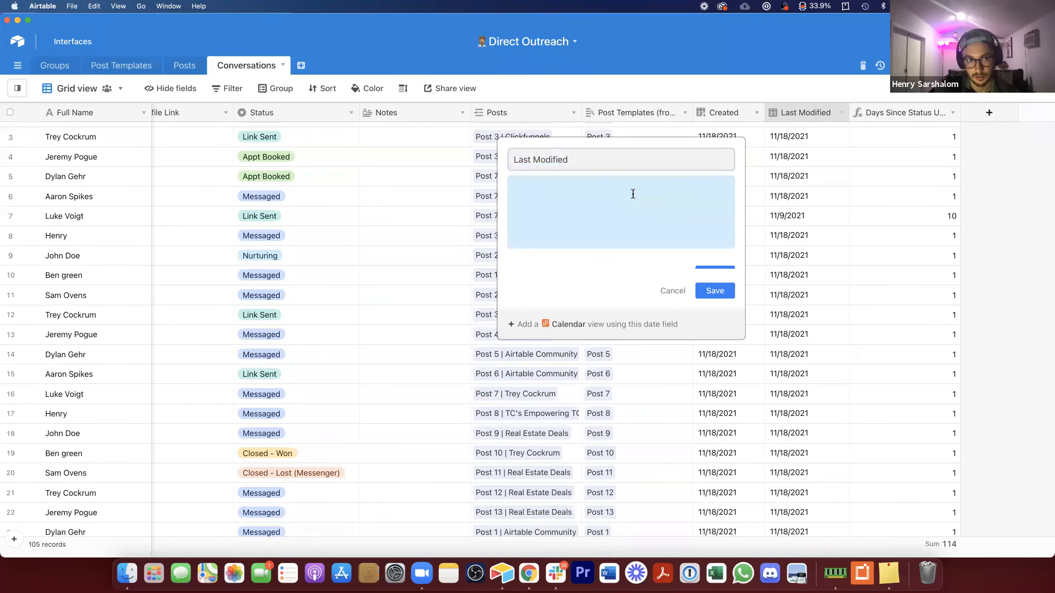
pyautogui.write('last')
pyautogui.click(608, 234)
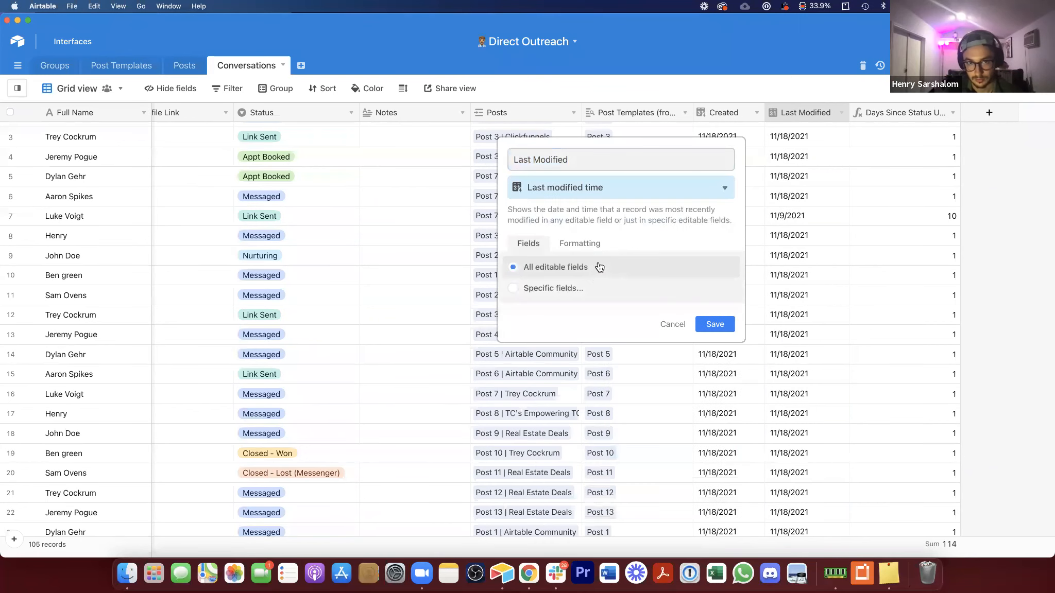
pyautogui.doubleClick(588, 288)
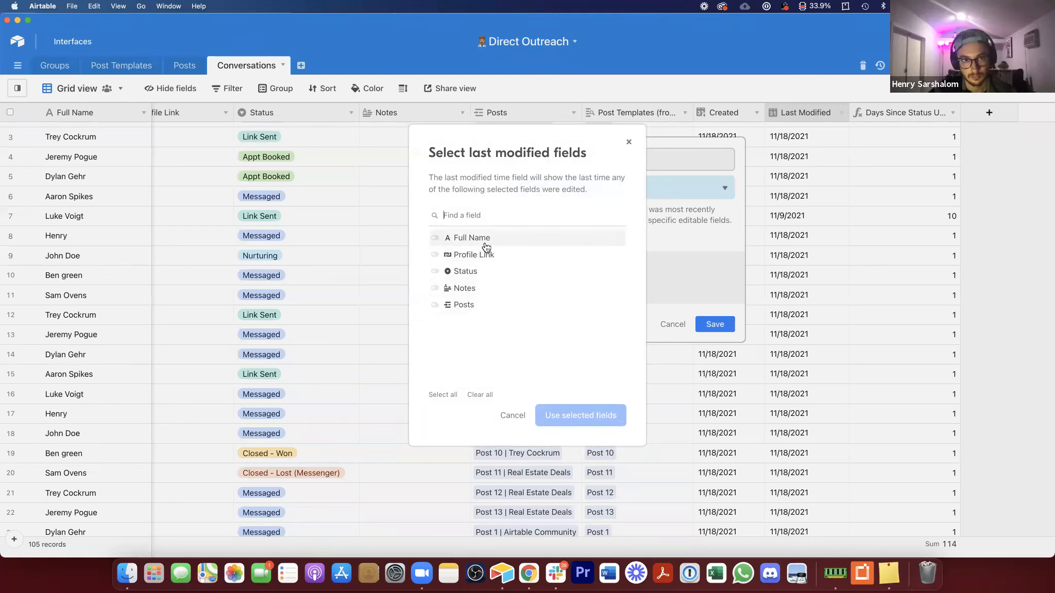
pyautogui.click(508, 271)
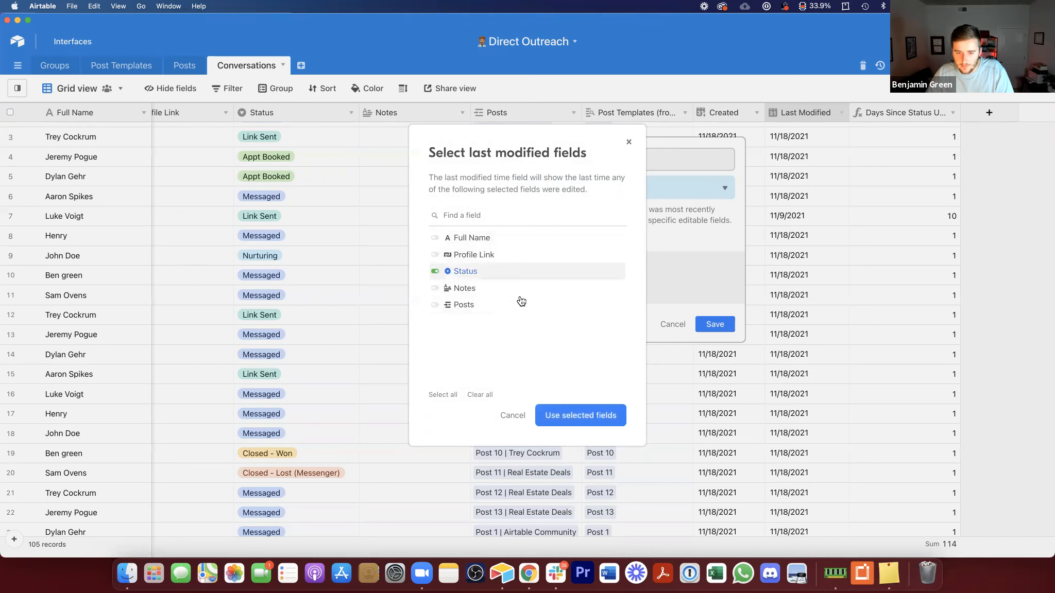
pyautogui.click(564, 408)
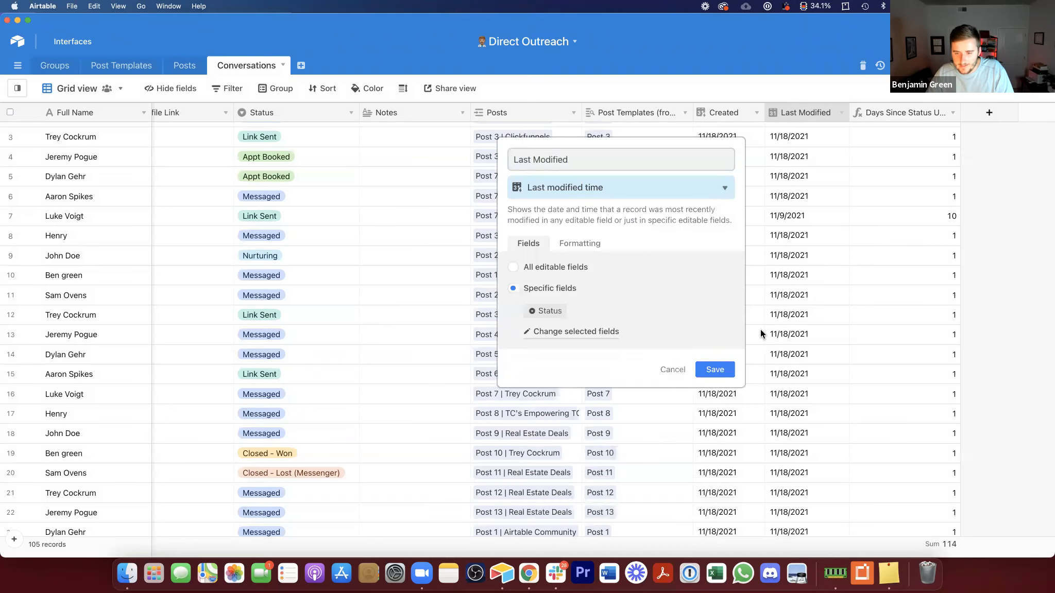
pyautogui.click(715, 369)
# Step: Save the Last Modified field's formatting as a date without a time field
pyautogui.click(809, 109)
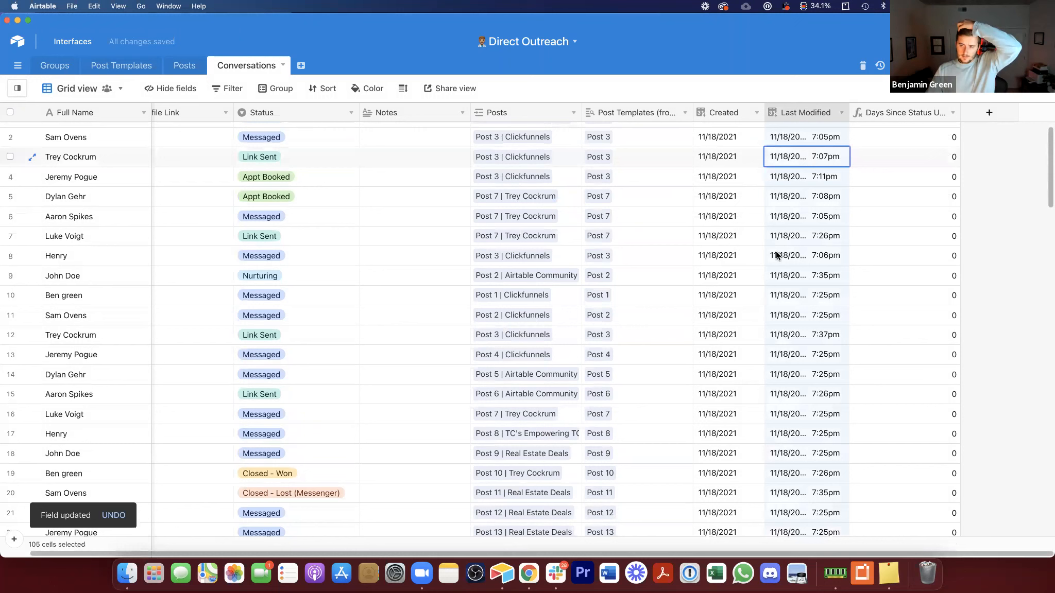
pyautogui.doubleClick(809, 109)
pyautogui.click(580, 243)
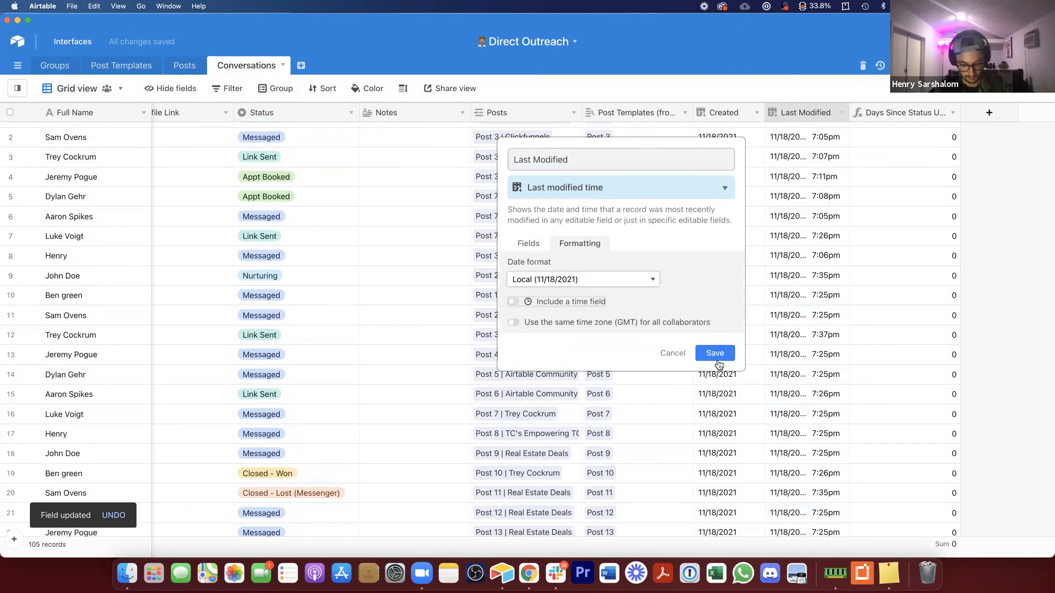
pyautogui.click(732, 354)
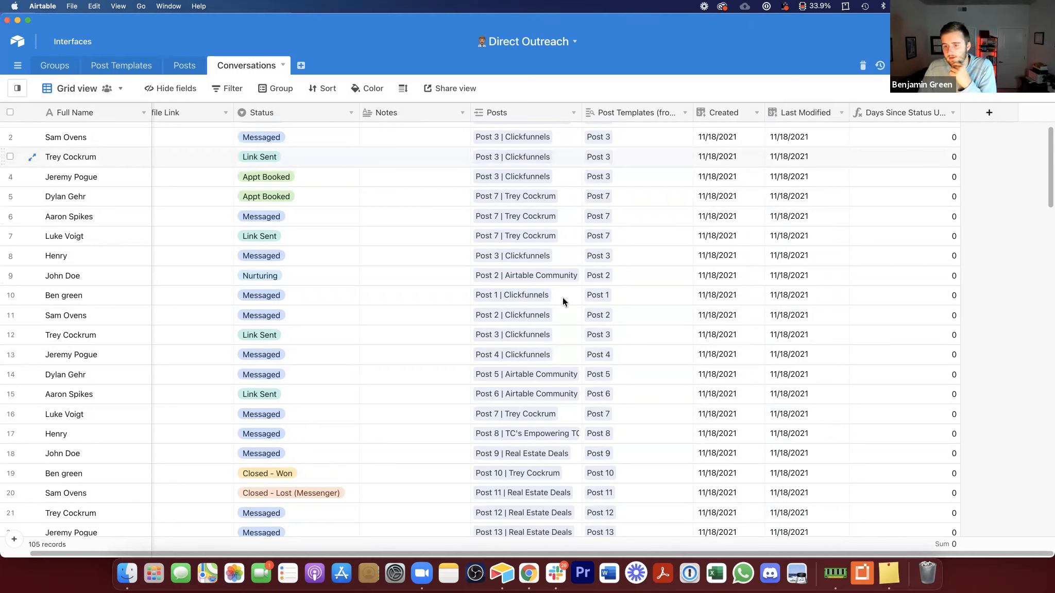
pyautogui.moveTo(632, 551); pyautogui.dragTo(600, 550)
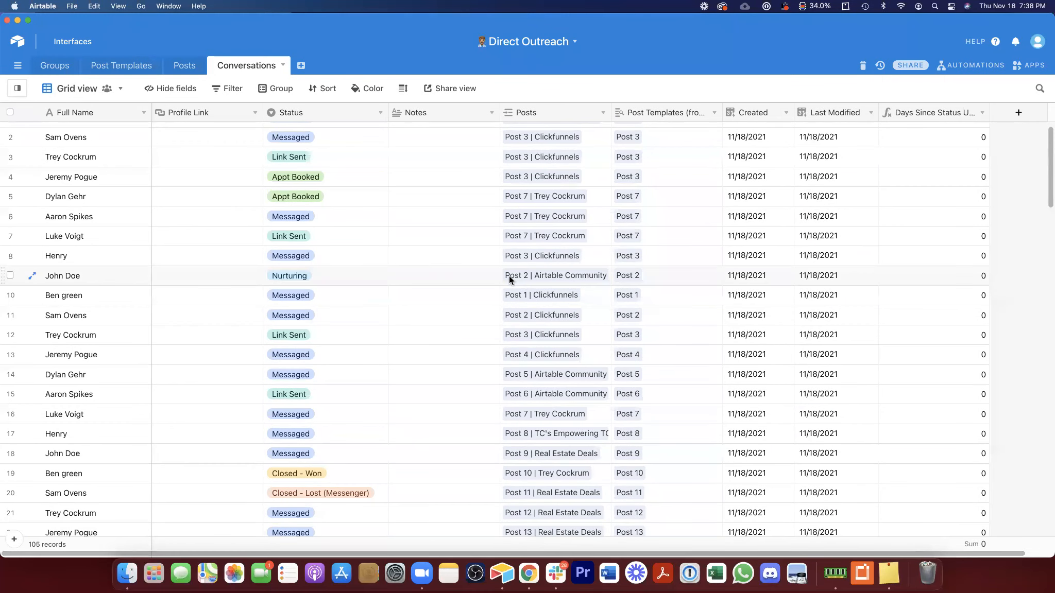
pyautogui.moveTo(388, 113); pyautogui.dragTo(382, 113)
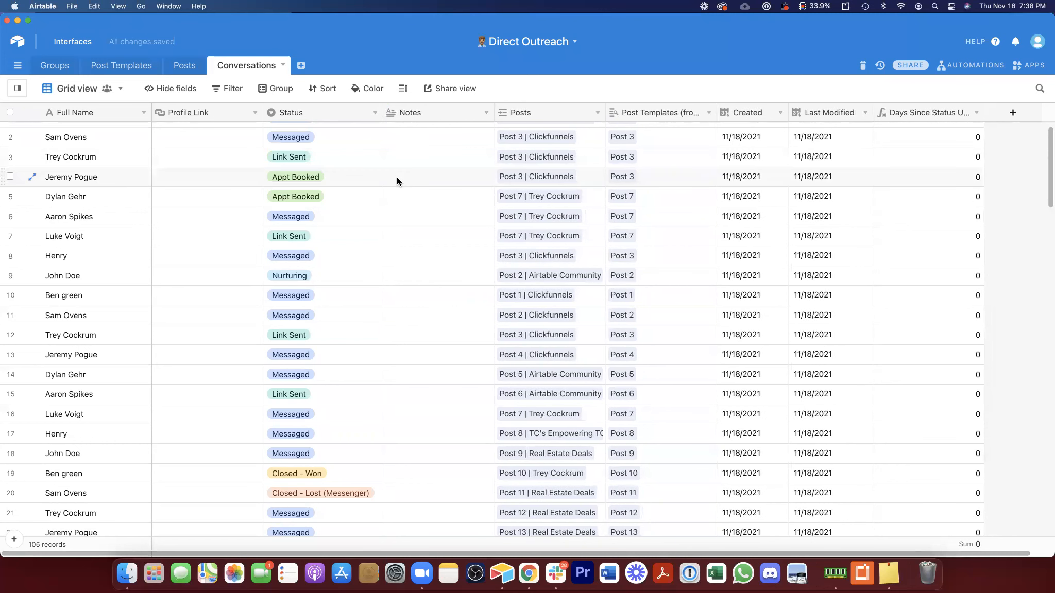
# Step: Hide the Created, Last Modified and Days Since Status Update fields in the grid view
pyautogui.rightClick(753, 113)
pyautogui.click(753, 360)
pyautogui.rightClick(753, 117)
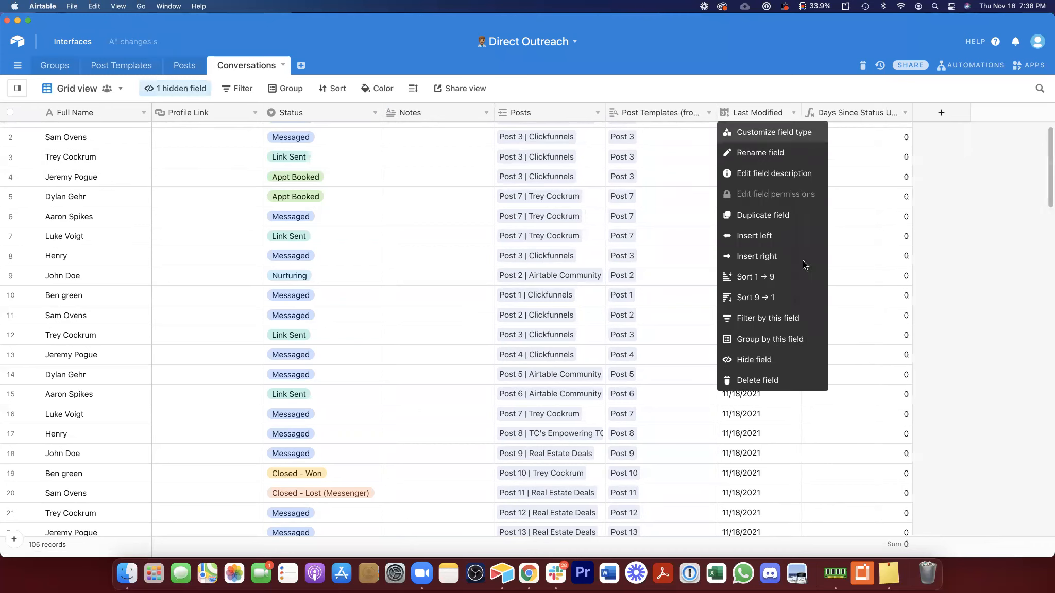
pyautogui.click(802, 351)
pyautogui.rightClick(762, 117)
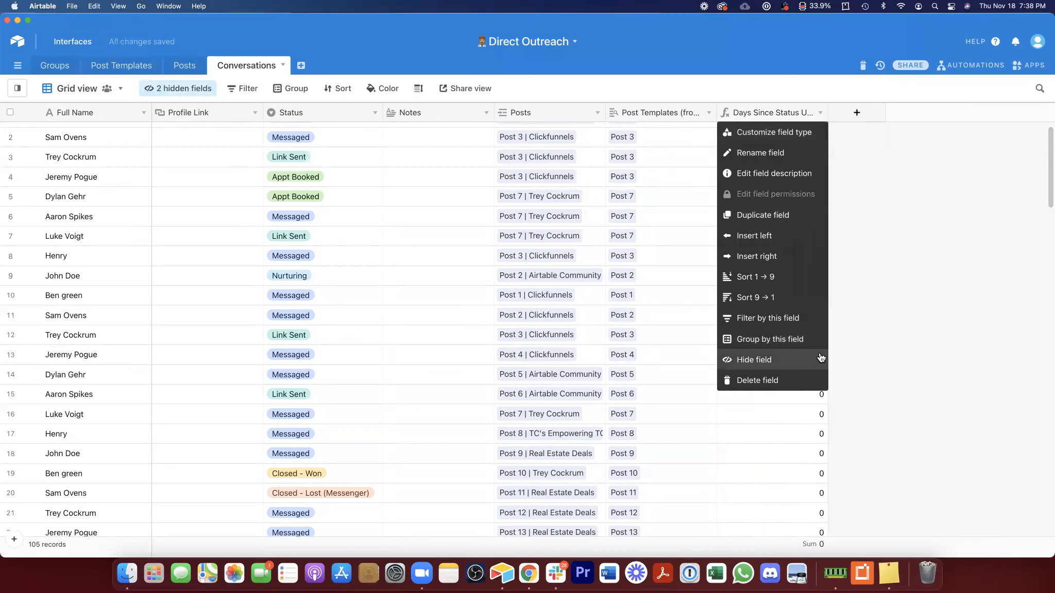
pyautogui.click(821, 358)
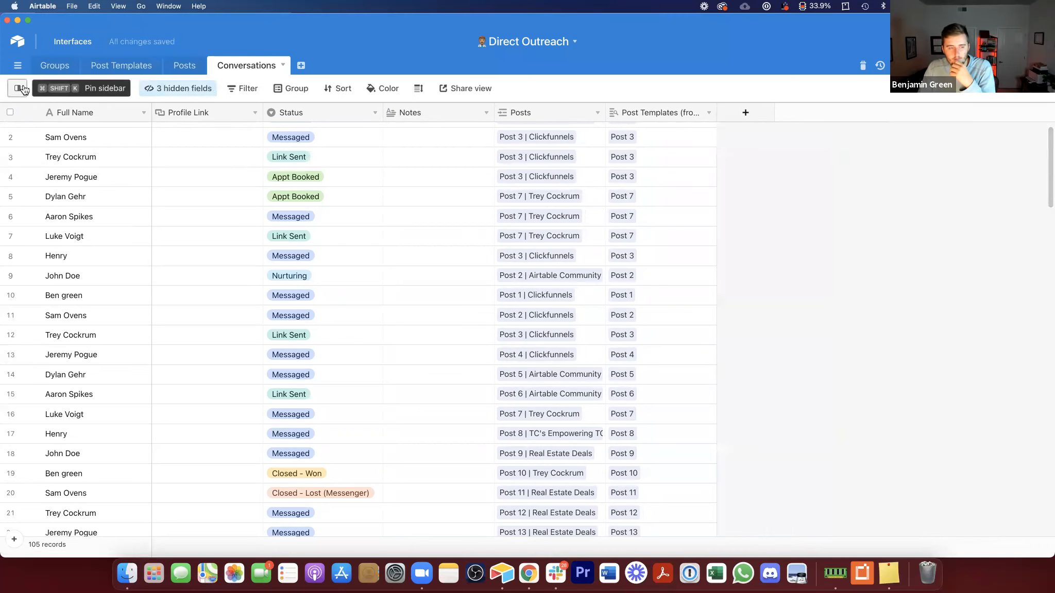
# Step: Create a new grid view named Leads That Need Nurtured in the Conversations table
pyautogui.moveTo(23, 90)
pyautogui.moveTo(101, 421)
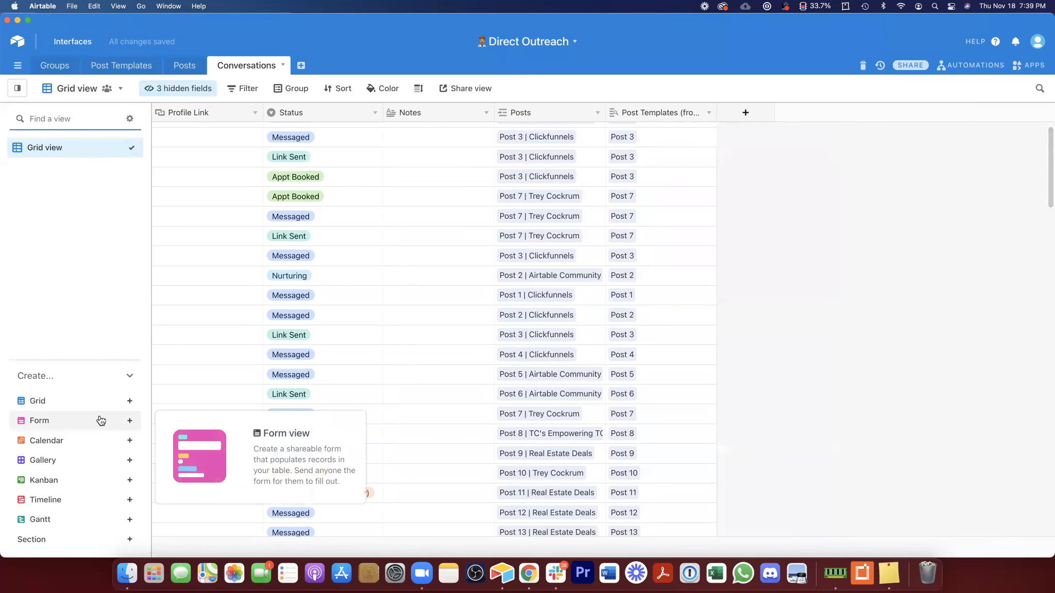
pyautogui.click(95, 402)
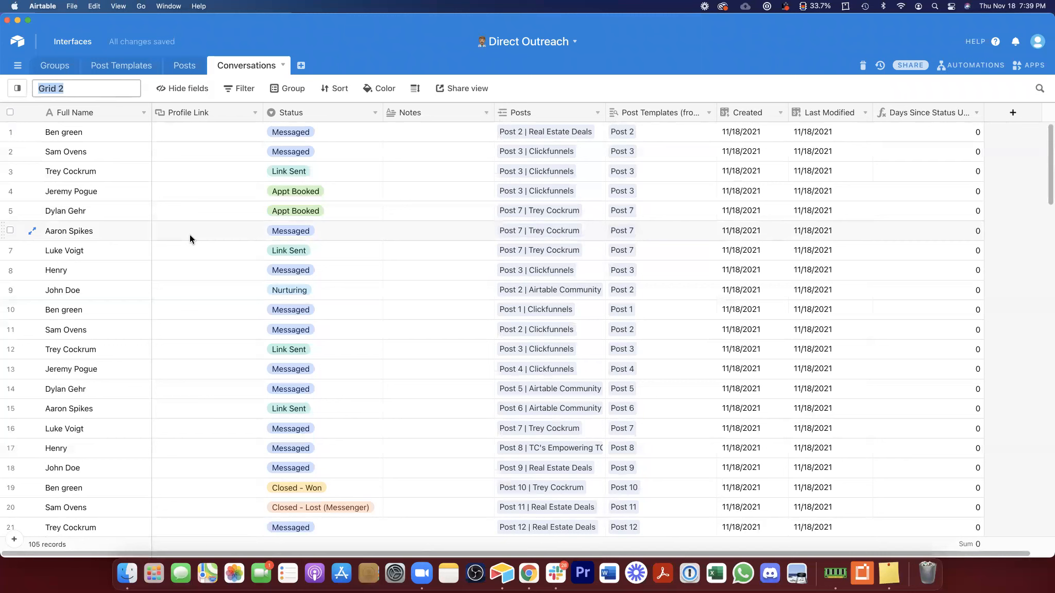
pyautogui.write('Leads That')
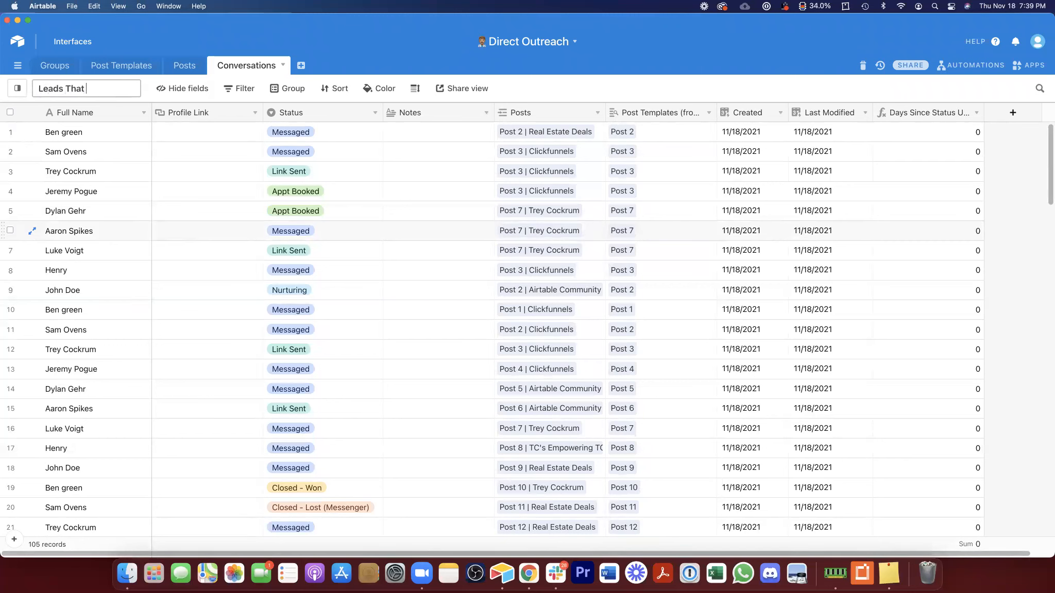
pyautogui.write(' Need Nurtured')
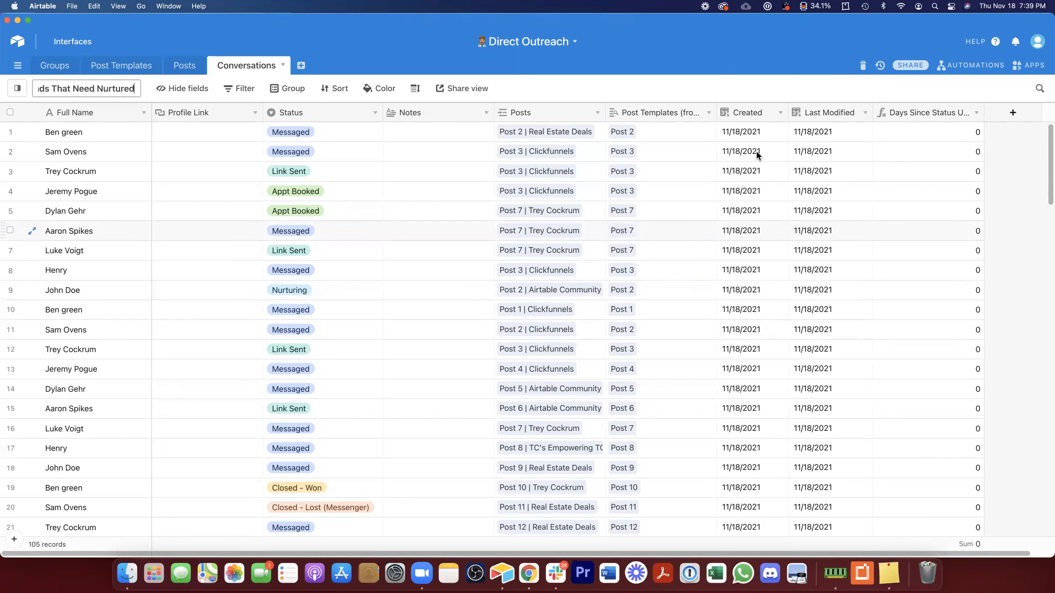
# Step: Filter the new view to show records where Days Since Status Update is greater than 10
pyautogui.rightClick(927, 112)
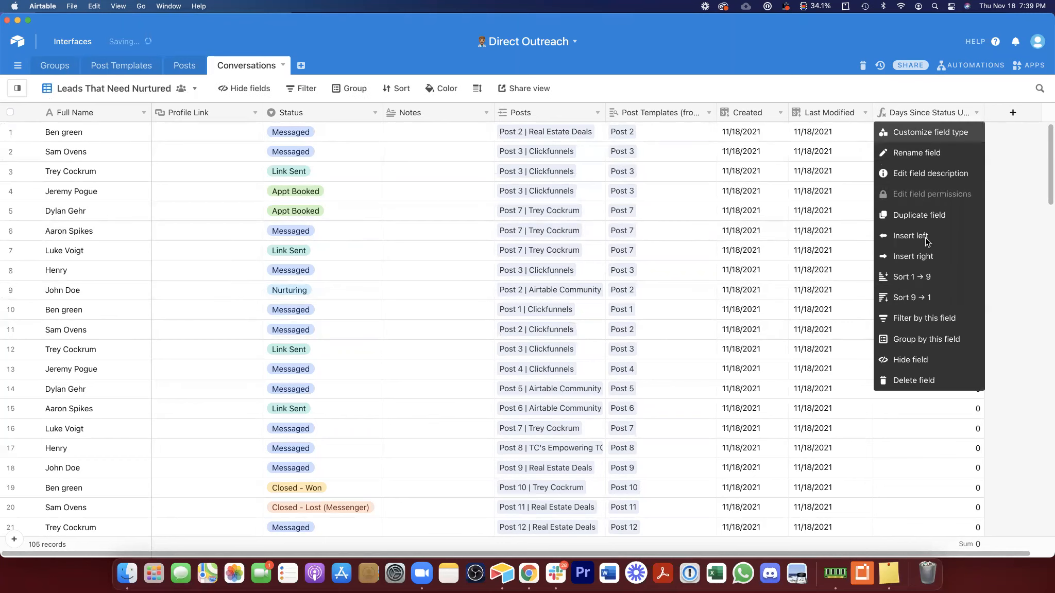
pyautogui.click(922, 323)
pyautogui.click(448, 135)
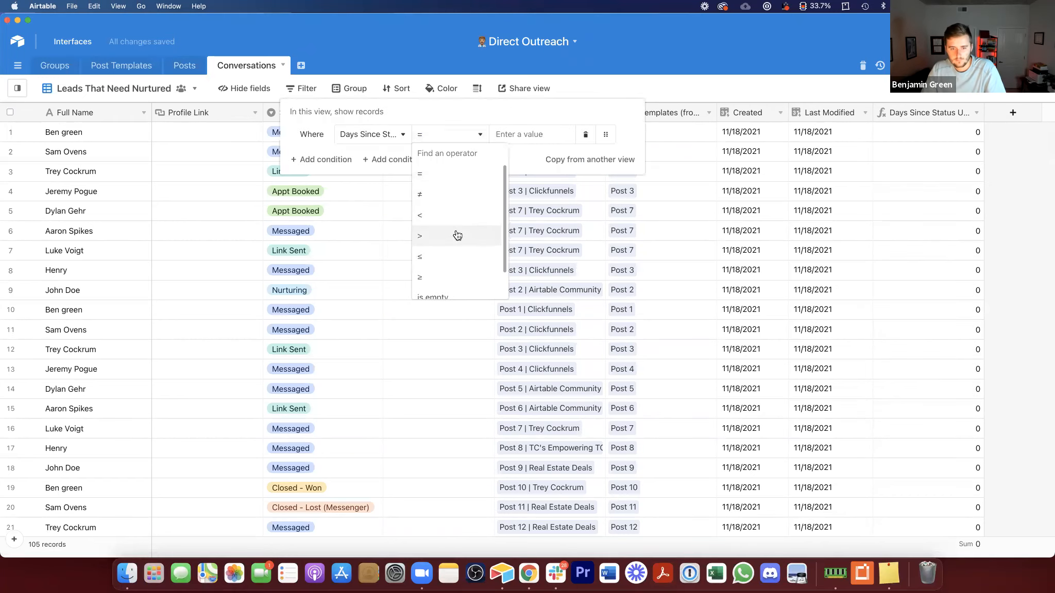
pyautogui.click(456, 236)
pyautogui.click(515, 134)
pyautogui.write('10')
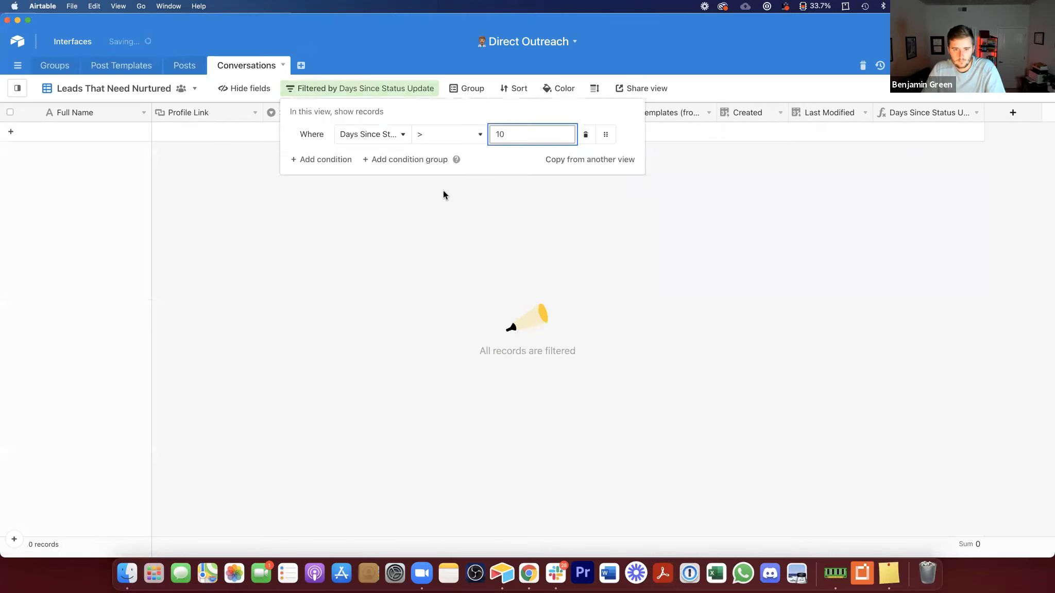
pyautogui.click(490, 209)
# Step: Rename the view to Leads That Need Updated
pyautogui.click(135, 89)
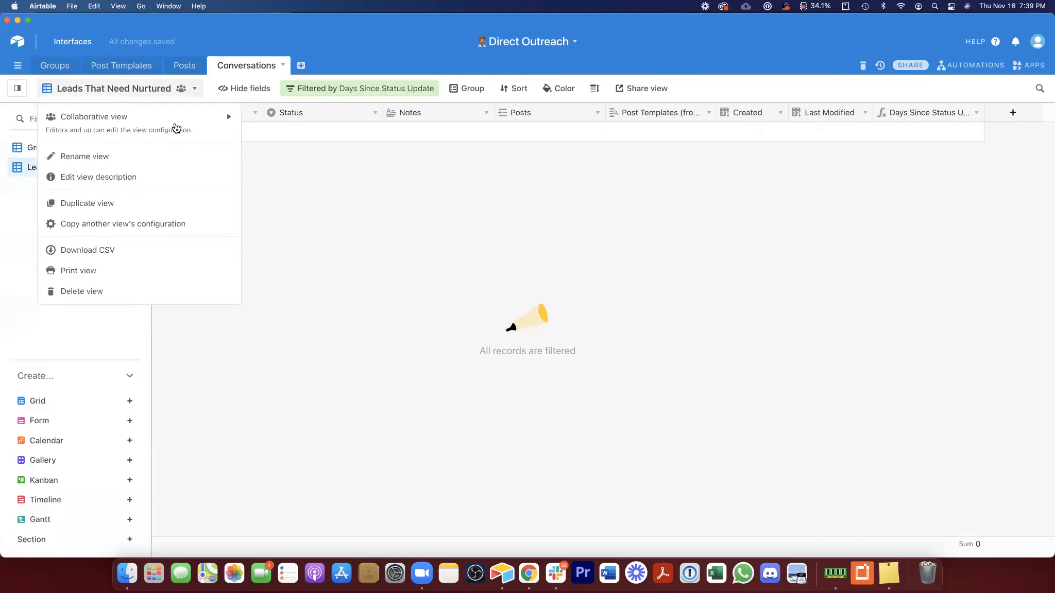
pyautogui.click(57, 164)
pyautogui.doubleClick(111, 89)
pyautogui.write('Updated')
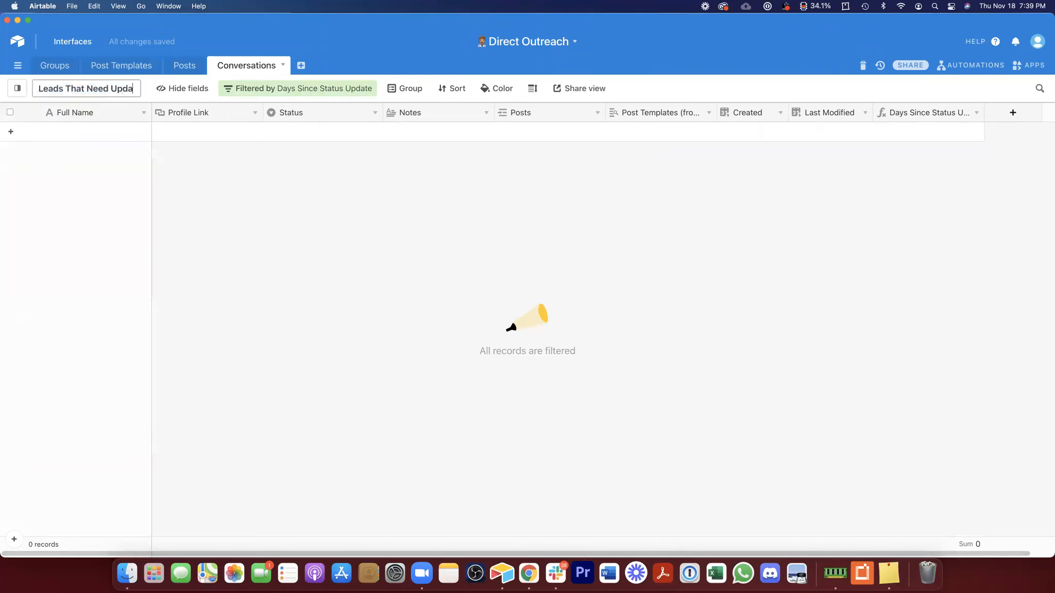
pyautogui.press('Return')
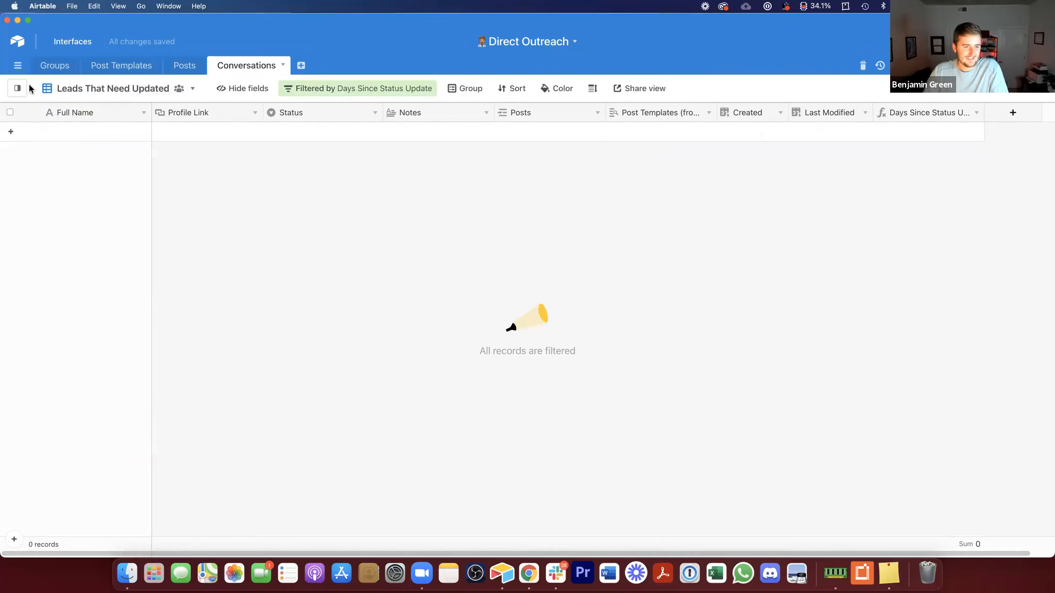
# Step: Review the view's filter condition and switch back to the Grid view
pyautogui.moveTo(23, 89)
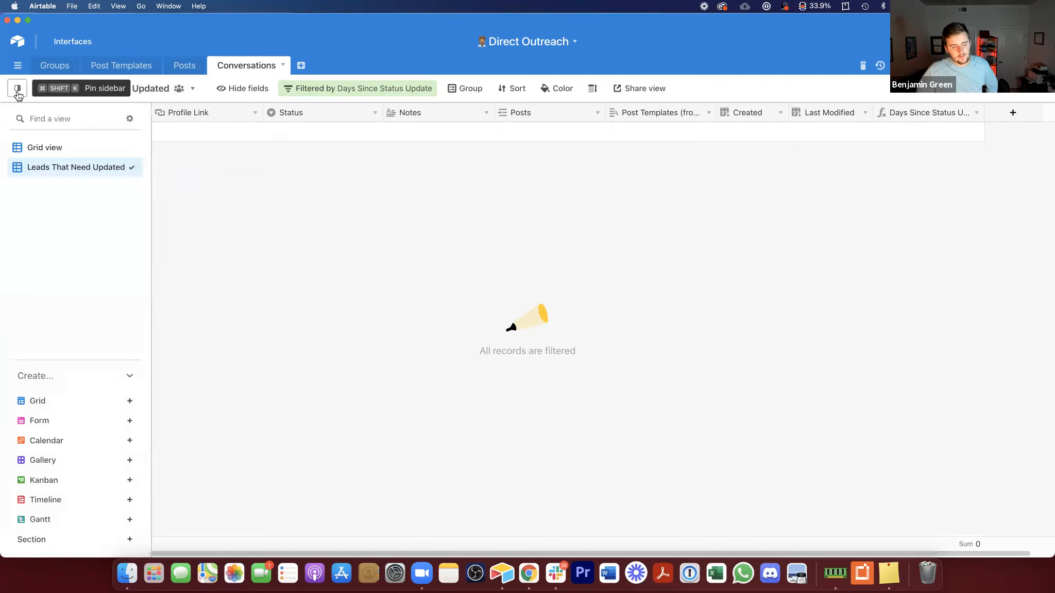
pyautogui.click(405, 90)
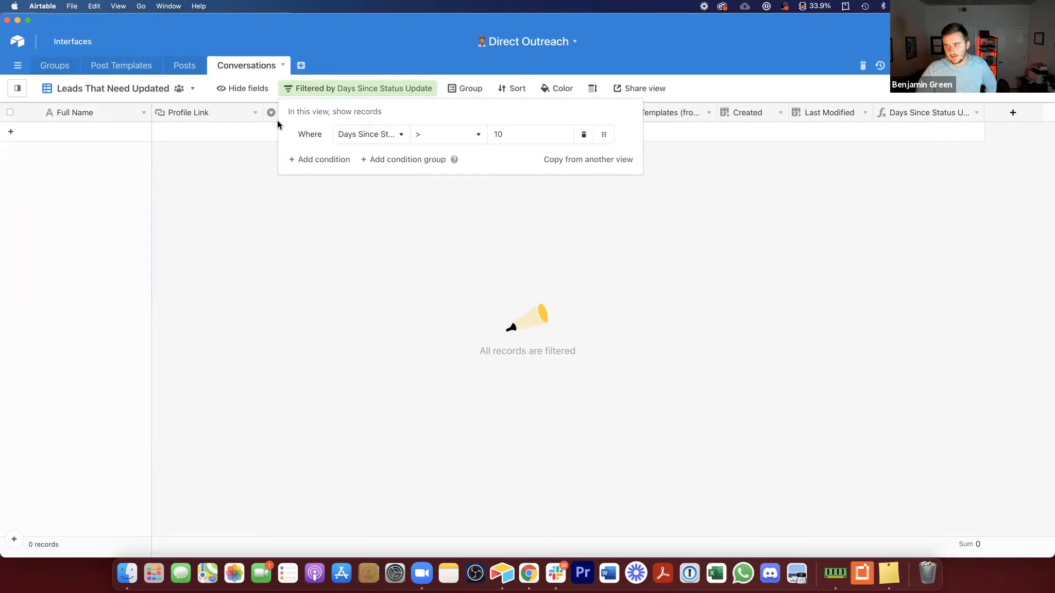
pyautogui.click(77, 163)
pyautogui.click(335, 92)
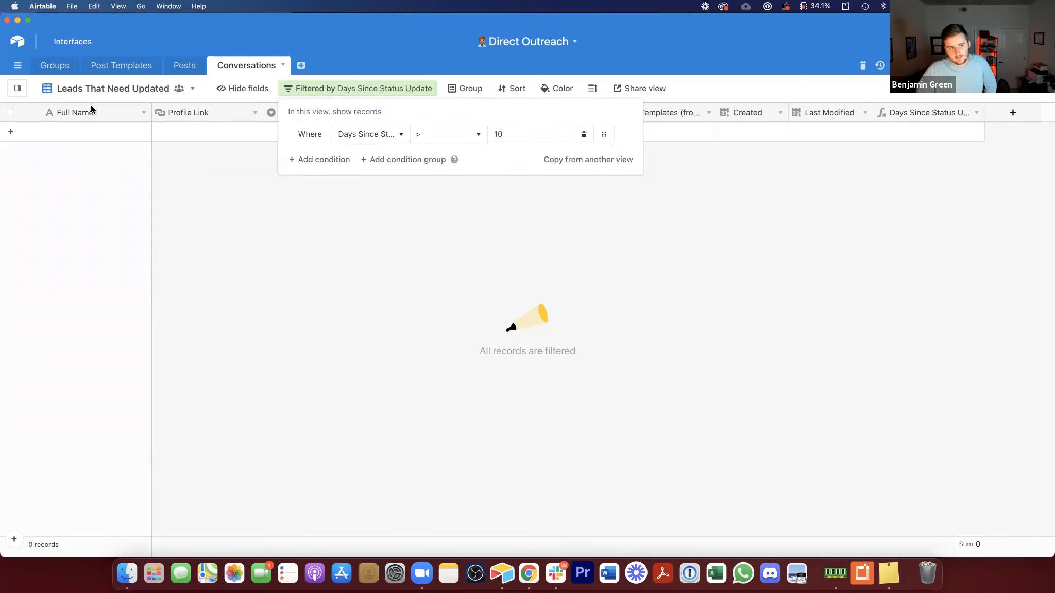
pyautogui.click(20, 88)
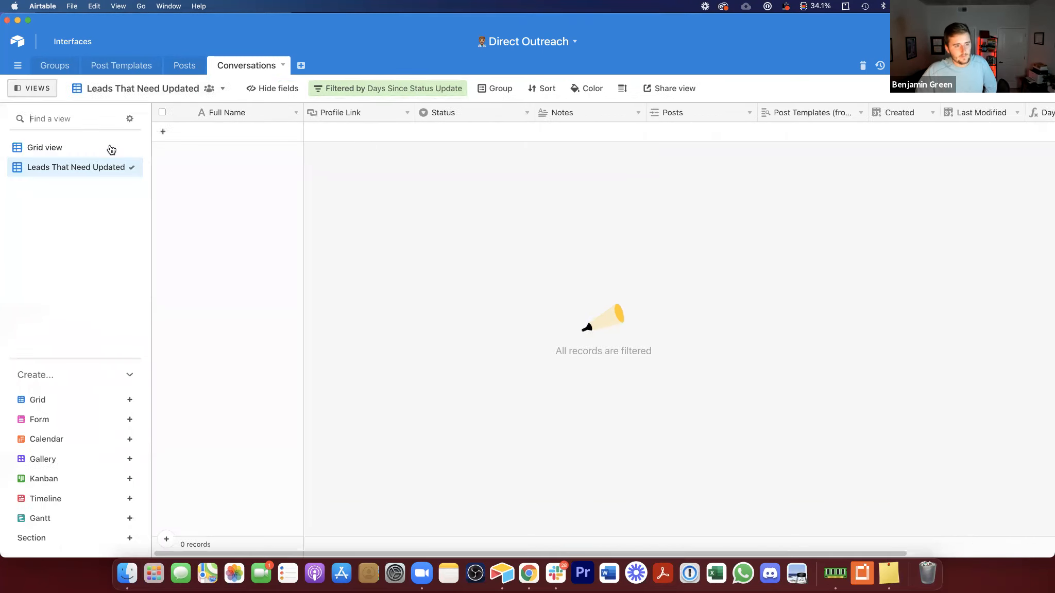
pyautogui.click(108, 146)
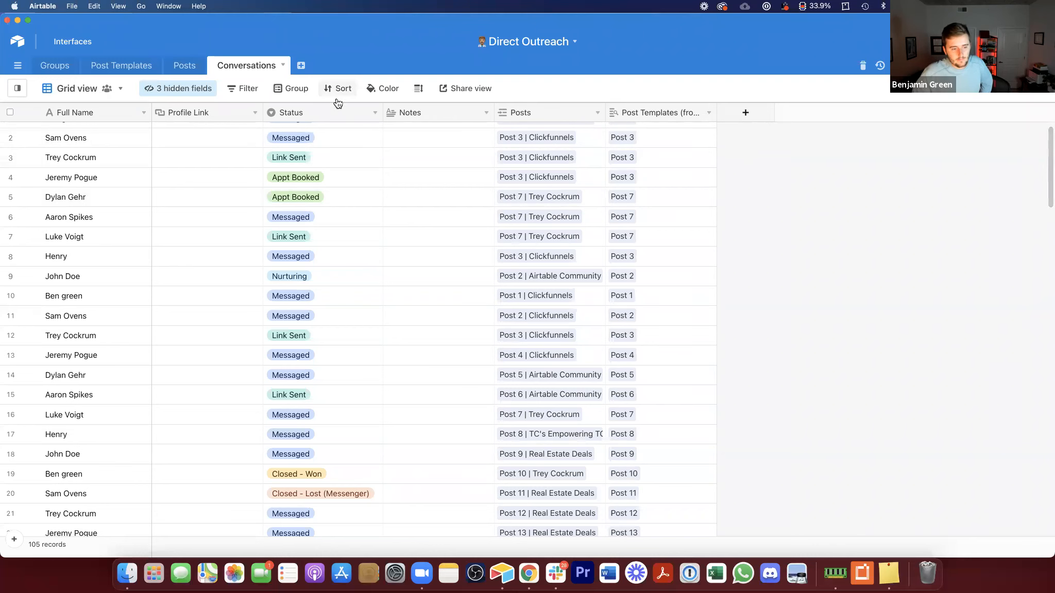
# Step: Switch to Chrome and scroll through the ClickFunnels group post, closing the open chat window
pyautogui.scroll(-5, 283, 279)
pyautogui.scroll(6, 283, 279)
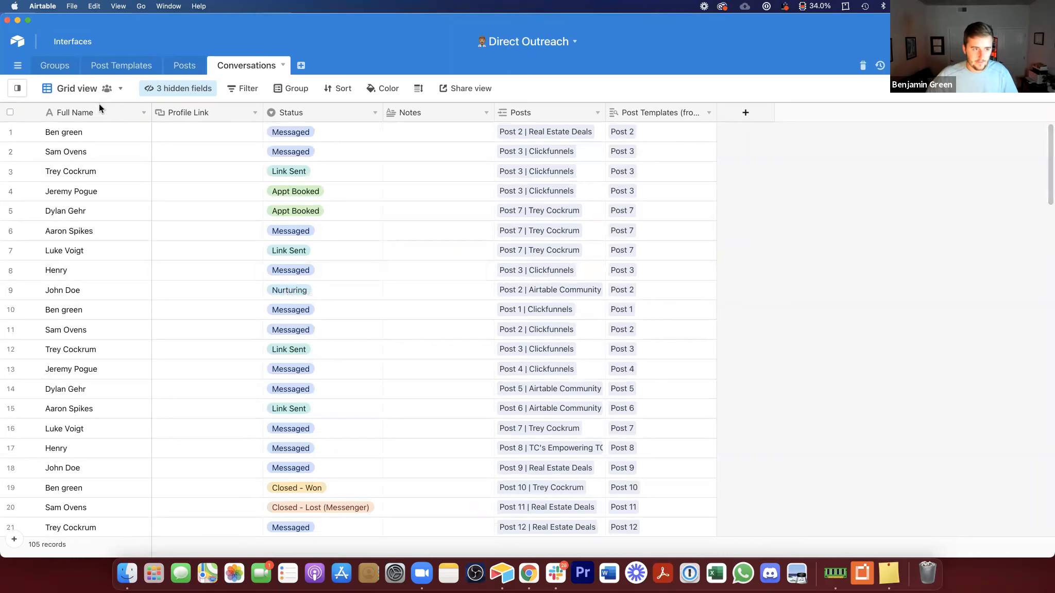
pyautogui.scroll(-20, 315, 242)
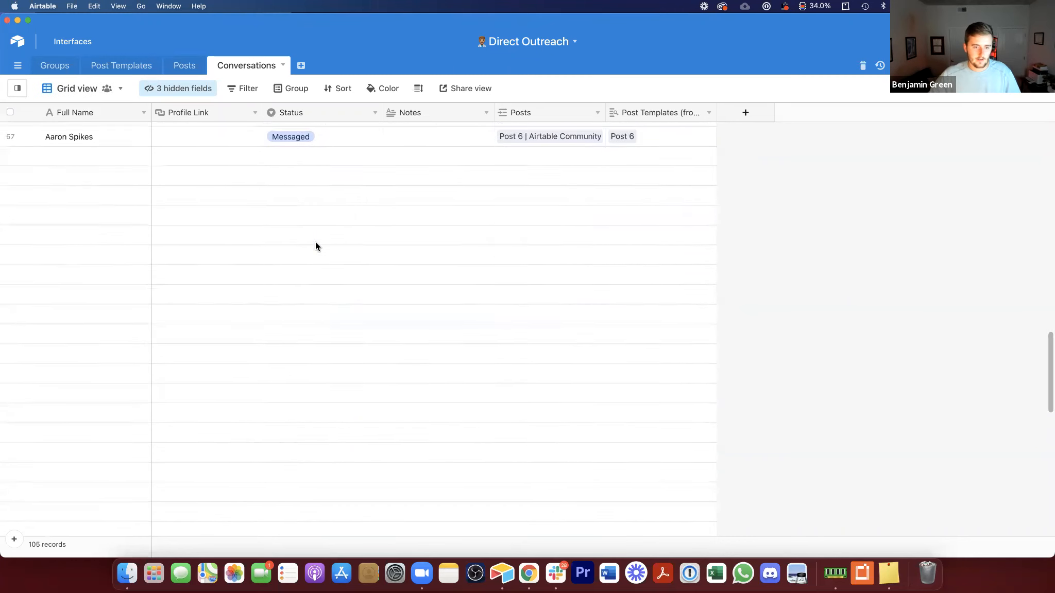
pyautogui.click(529, 574)
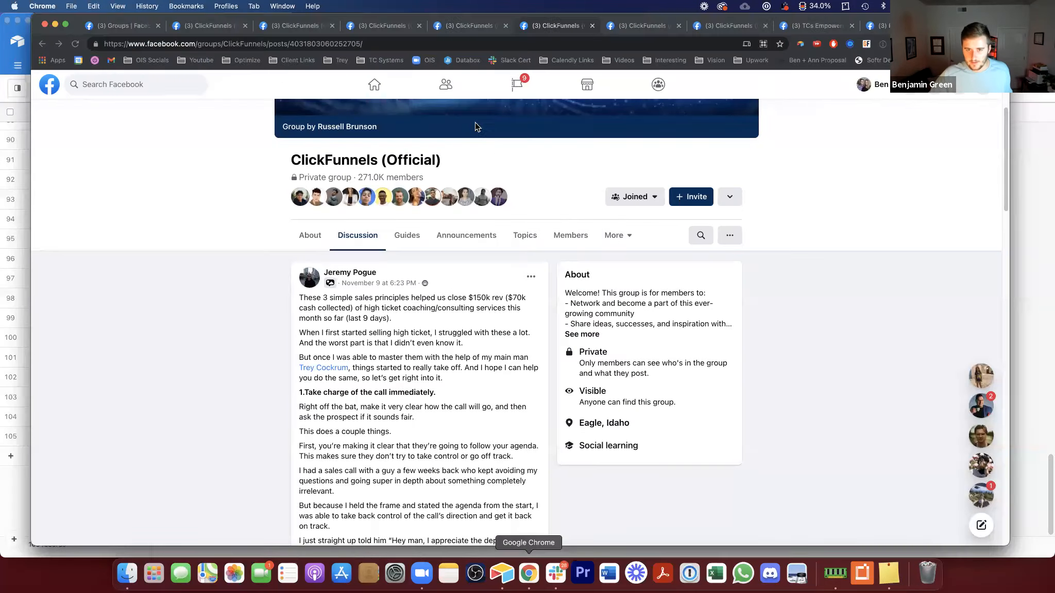
pyautogui.scroll(-5, 525, 213)
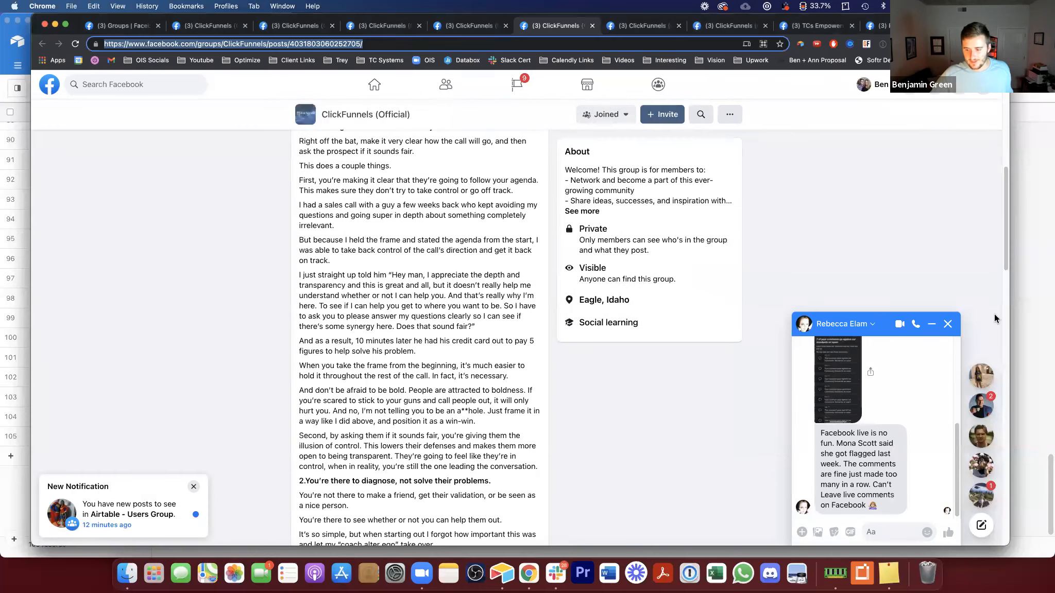
pyautogui.click(952, 324)
pyautogui.scroll(-15, 836, 365)
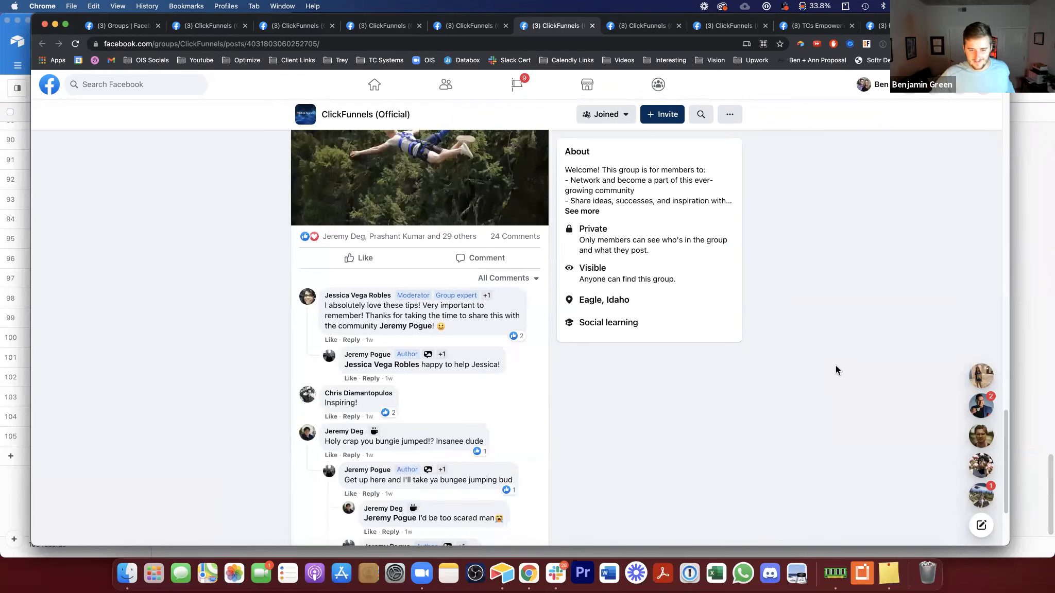
# Step: Open the post's reactions list and open several reacting members' profiles in new tabs
pyautogui.click(426, 241)
pyautogui.scroll(-1, 466, 294)
pyautogui.scroll(1, 460, 292)
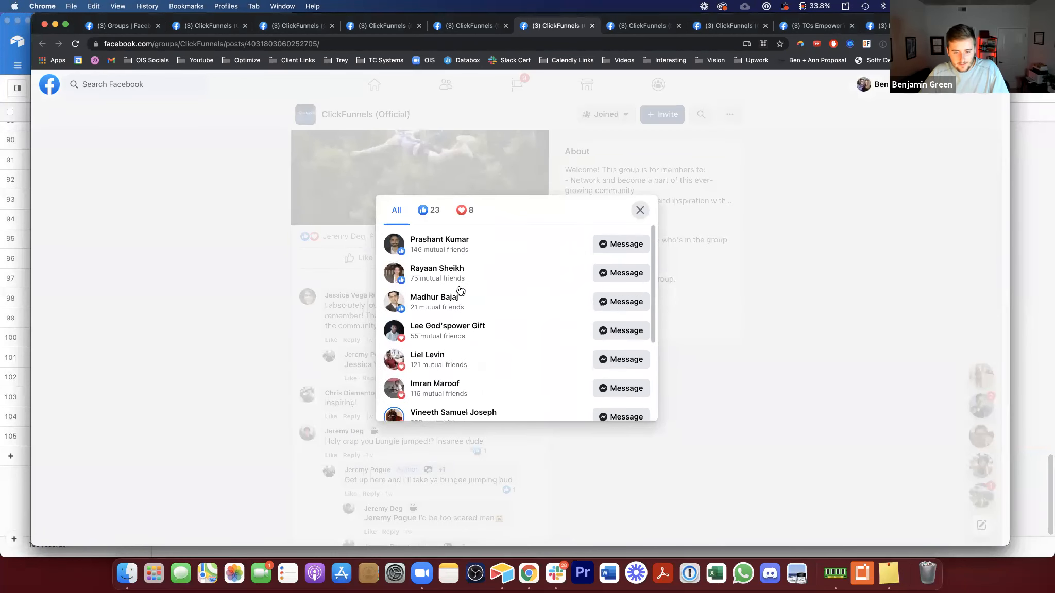
pyautogui.moveTo(437, 243)
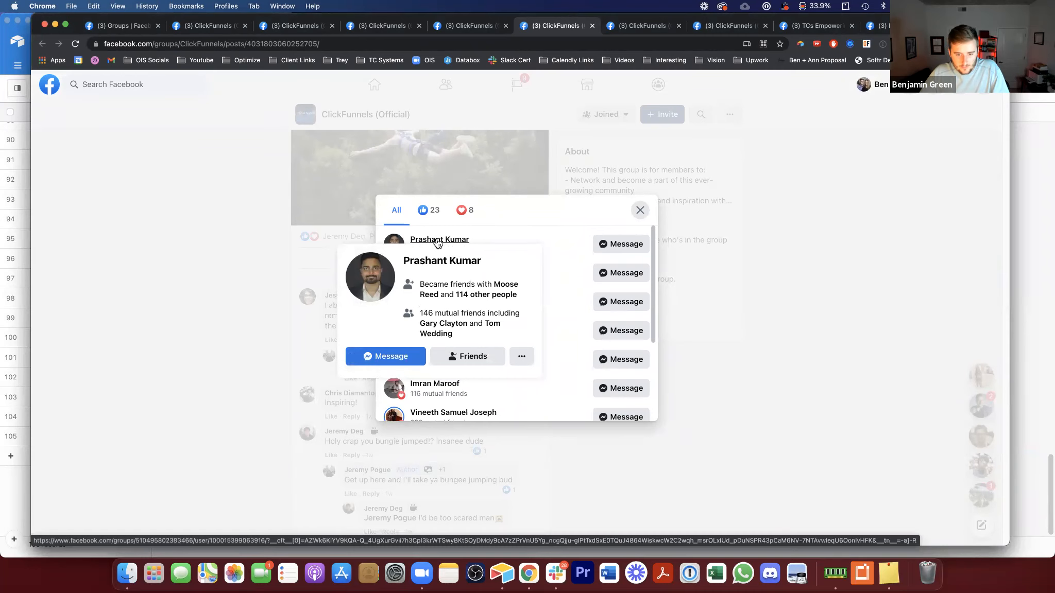
pyautogui.keyDown('super'); pyautogui.click(458, 241); pyautogui.keyUp('super')
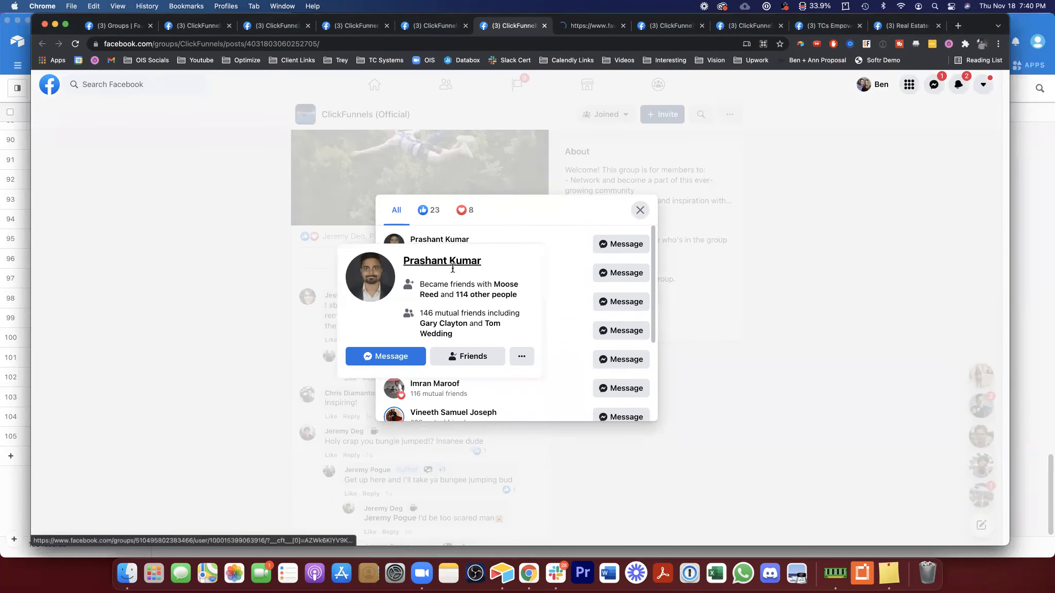
pyautogui.keyDown('super'); pyautogui.click(454, 270); pyautogui.keyUp('super')
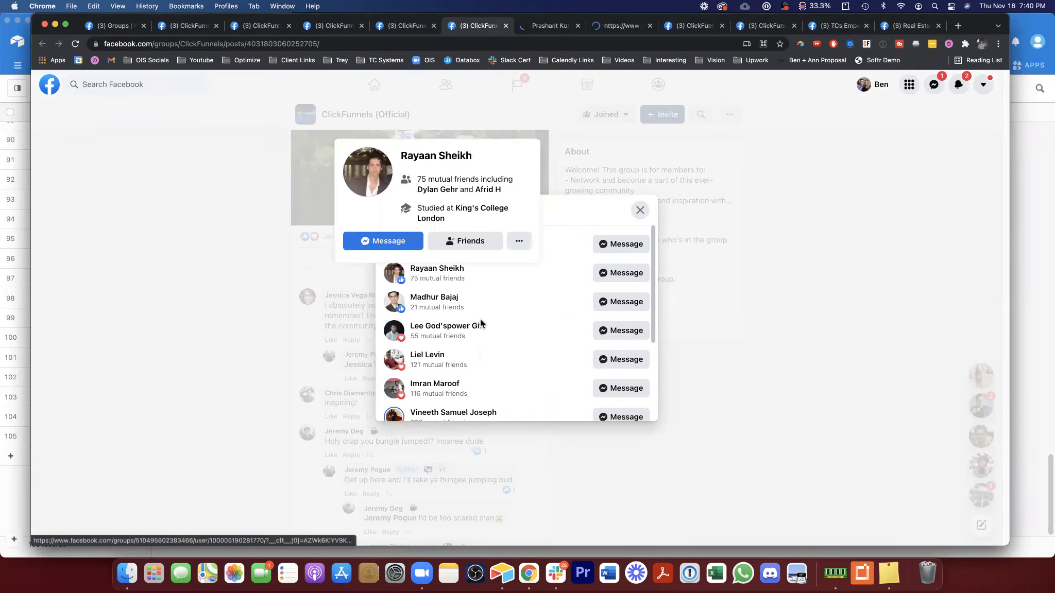
pyautogui.keyDown('super'); pyautogui.click(447, 299); pyautogui.keyUp('super')
pyautogui.keyDown('super'); pyautogui.click(443, 327); pyautogui.keyUp('super')
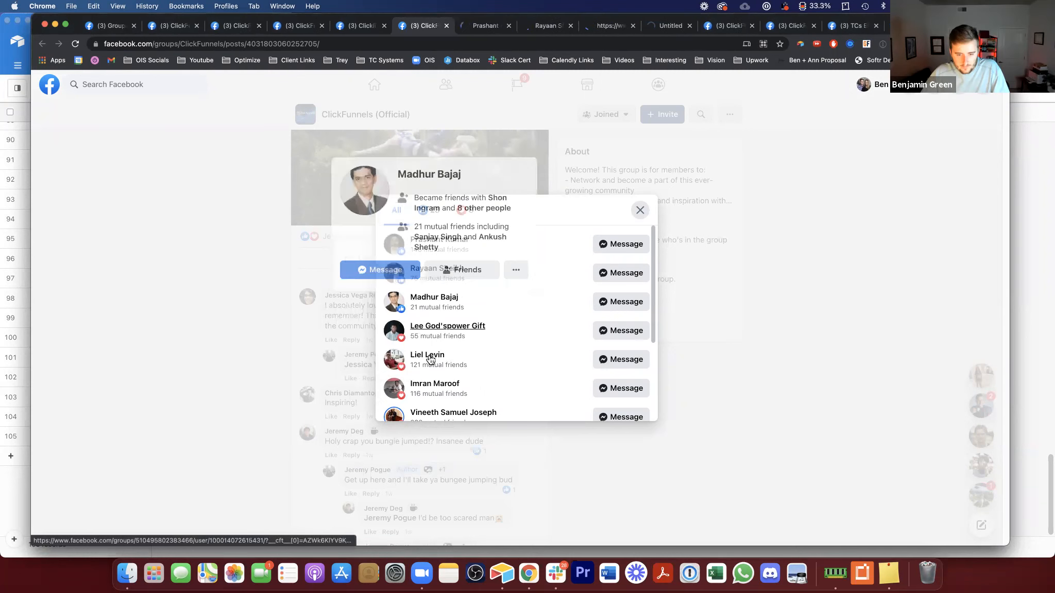
pyautogui.keyDown('super'); pyautogui.click(430, 359); pyautogui.keyUp('super')
pyautogui.keyDown('super'); pyautogui.click(432, 415); pyautogui.keyUp('super')
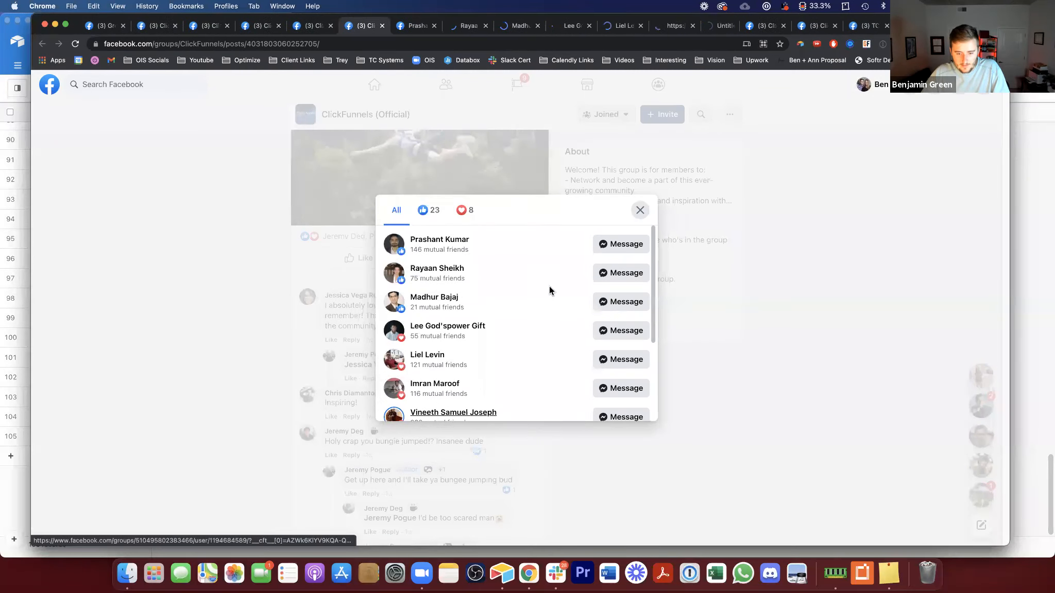
# Step: Go to the first opened profile tab, copy its URL, and switch back to Airtable
pyautogui.click(412, 28)
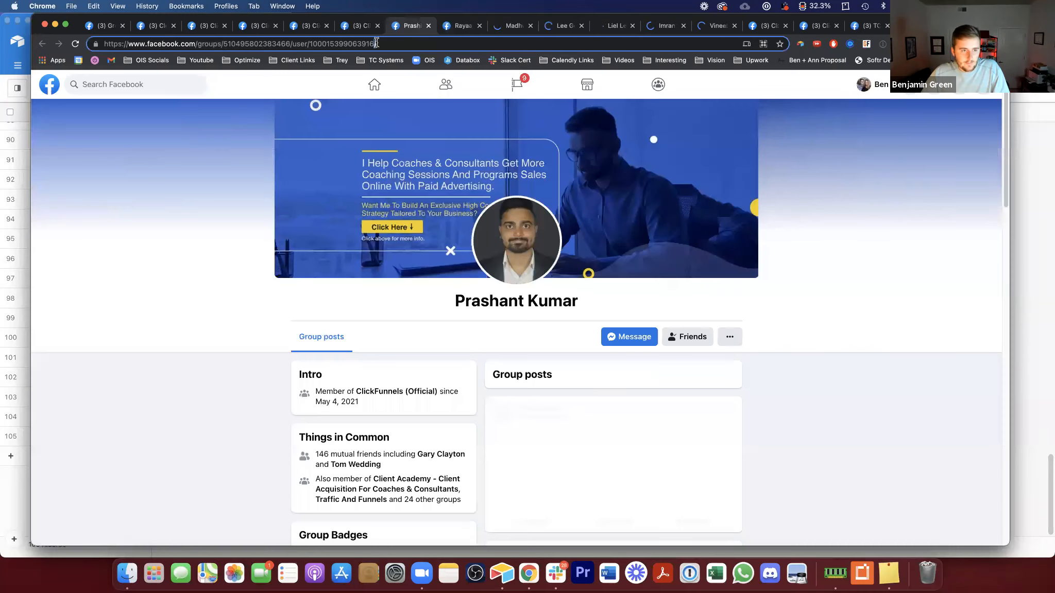
pyautogui.click(376, 43)
pyautogui.press('super+Tab')
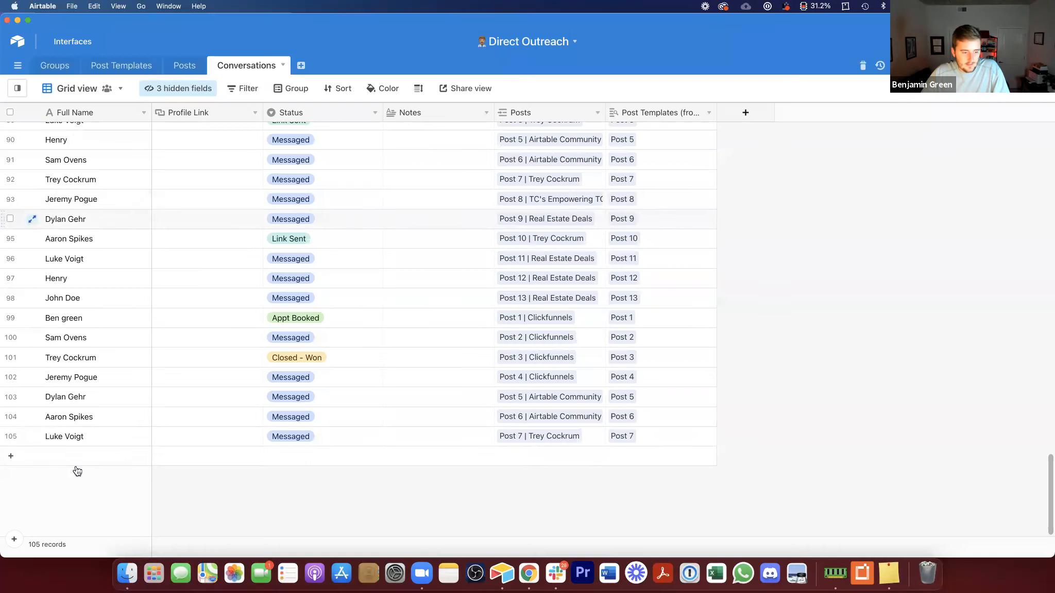
# Step: Add a new record at the bottom of the grid with the copied profile URL pasted into Profile Link
pyautogui.click(178, 456)
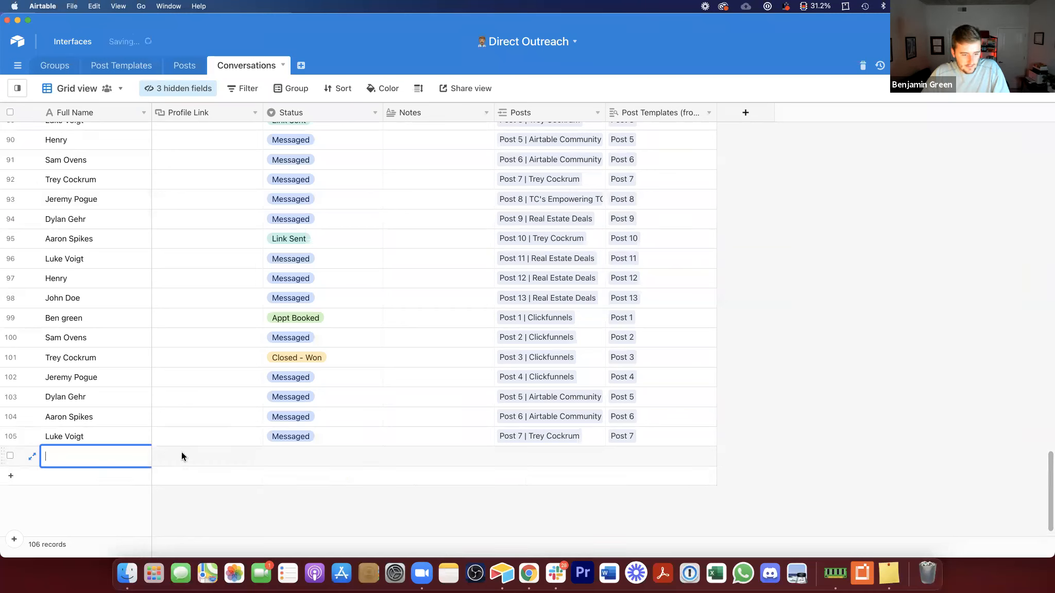
pyautogui.press('super+v')
pyautogui.press('Left')
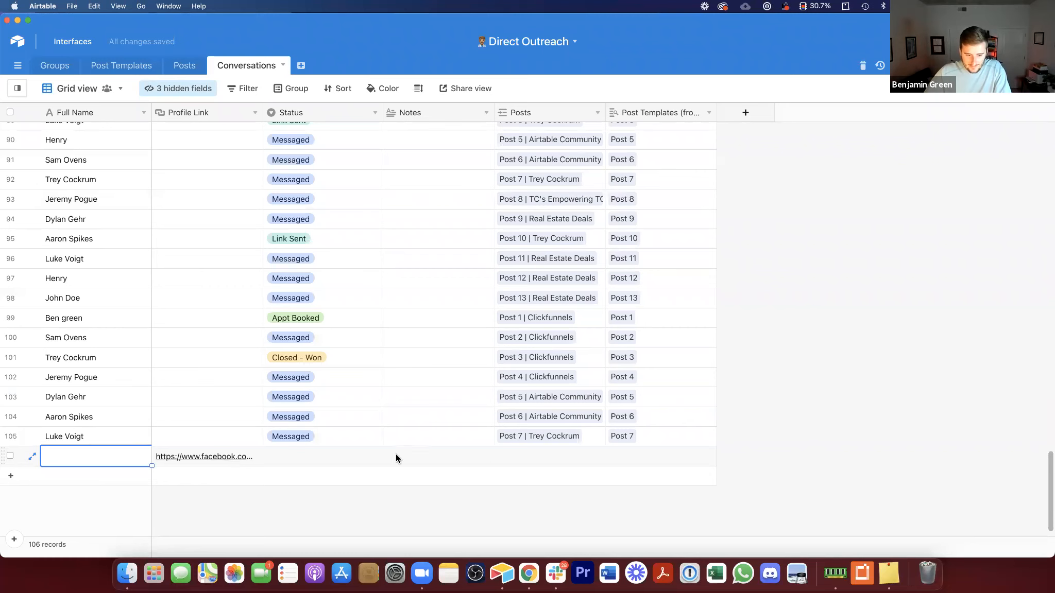
# Step: Set the new record's Status to Messaged
pyautogui.click(350, 458)
pyautogui.click(341, 462)
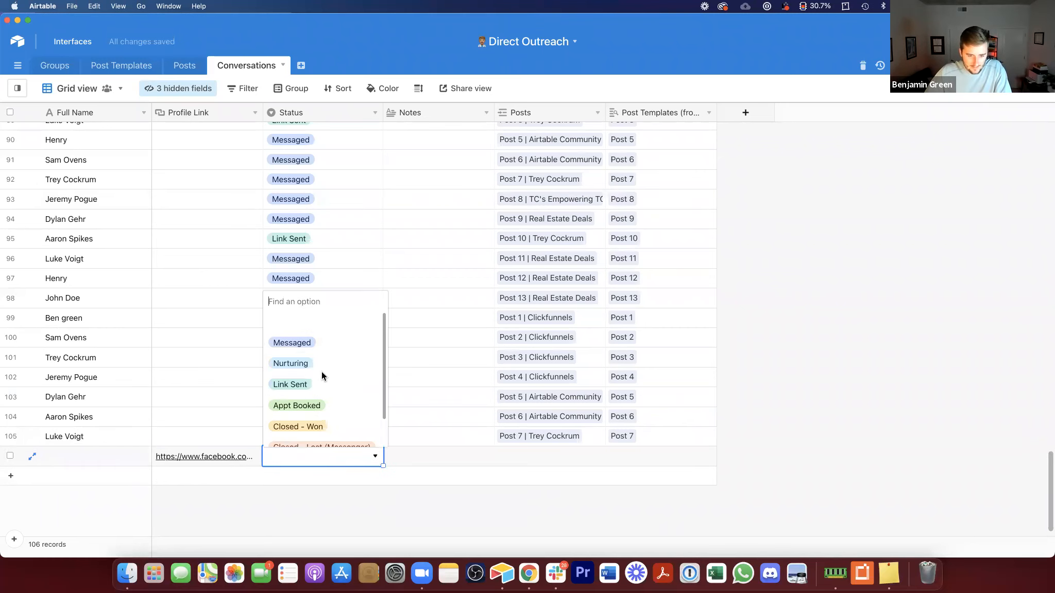
pyautogui.click(328, 351)
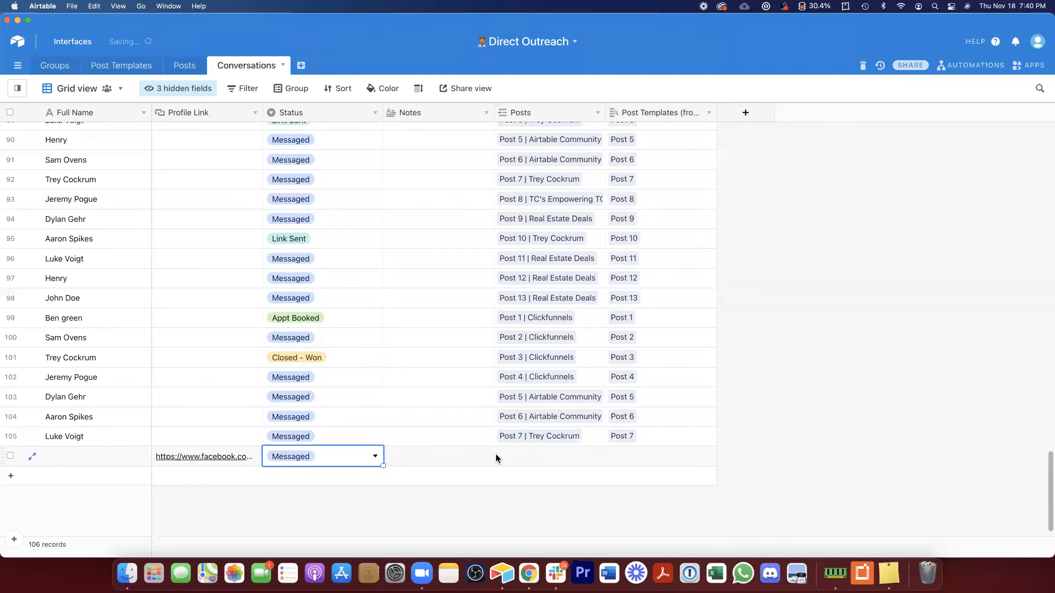
# Step: Link the new record's Posts field to Post 1 | Clickfunnels
pyautogui.click(510, 456)
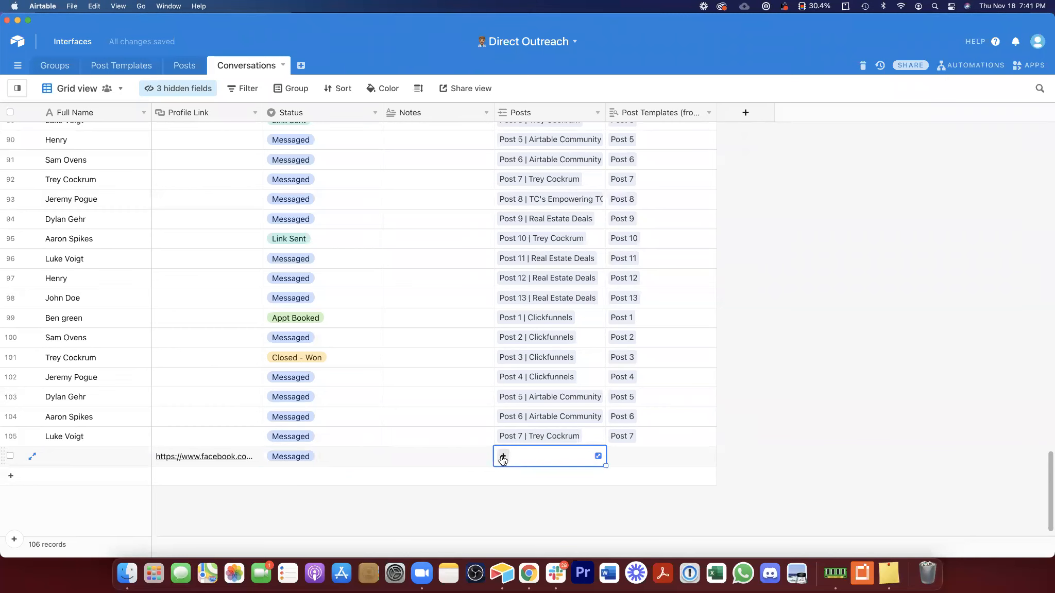
pyautogui.click(503, 458)
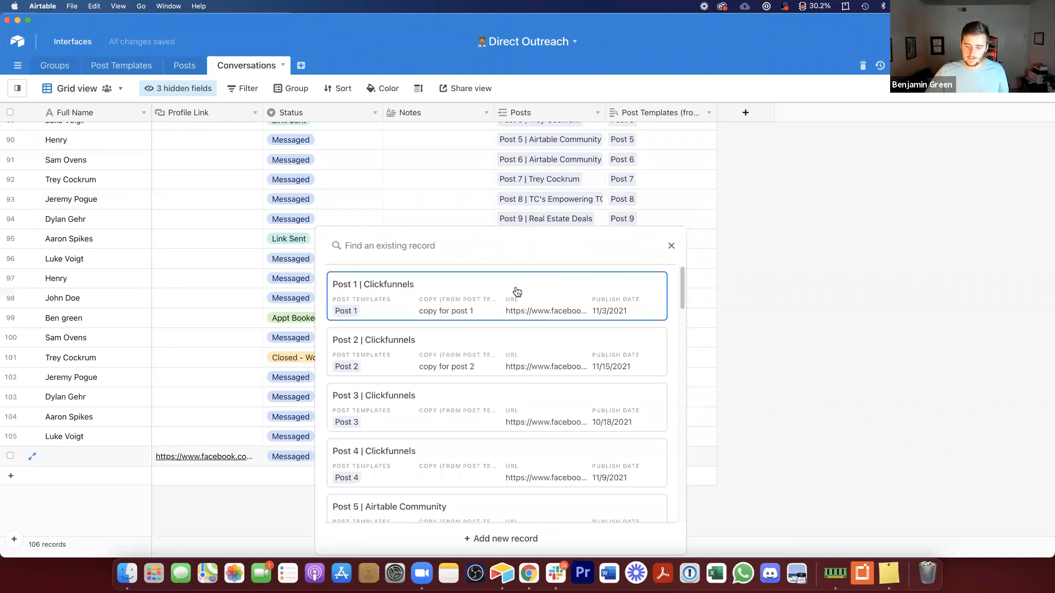
pyautogui.click(517, 292)
pyautogui.press('Escape')
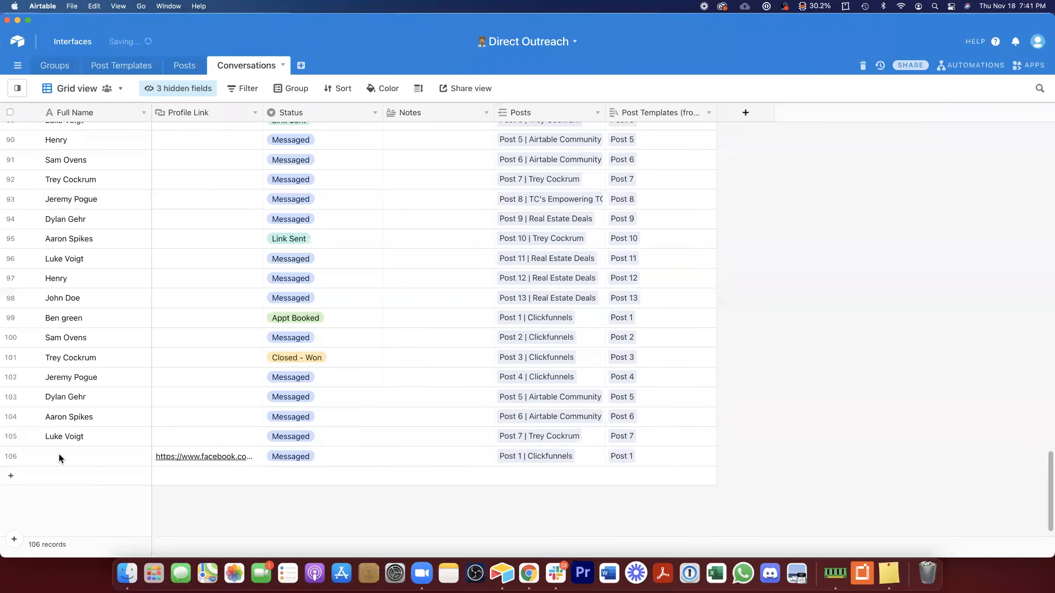
# Step: Delete the newly added record 106 from the Conversations grid
pyautogui.rightClick(113, 456)
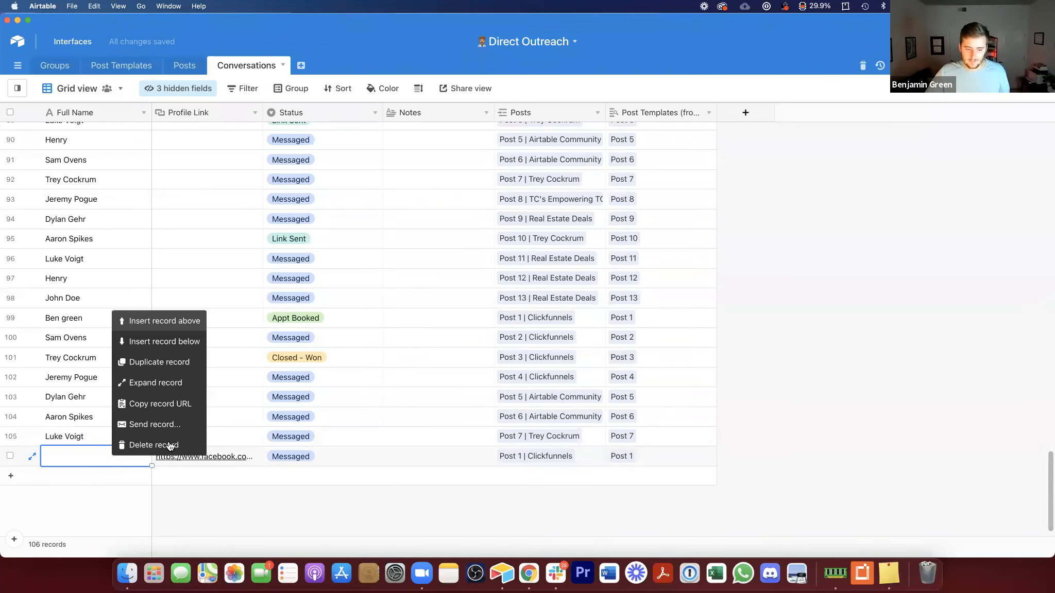
pyautogui.click(154, 445)
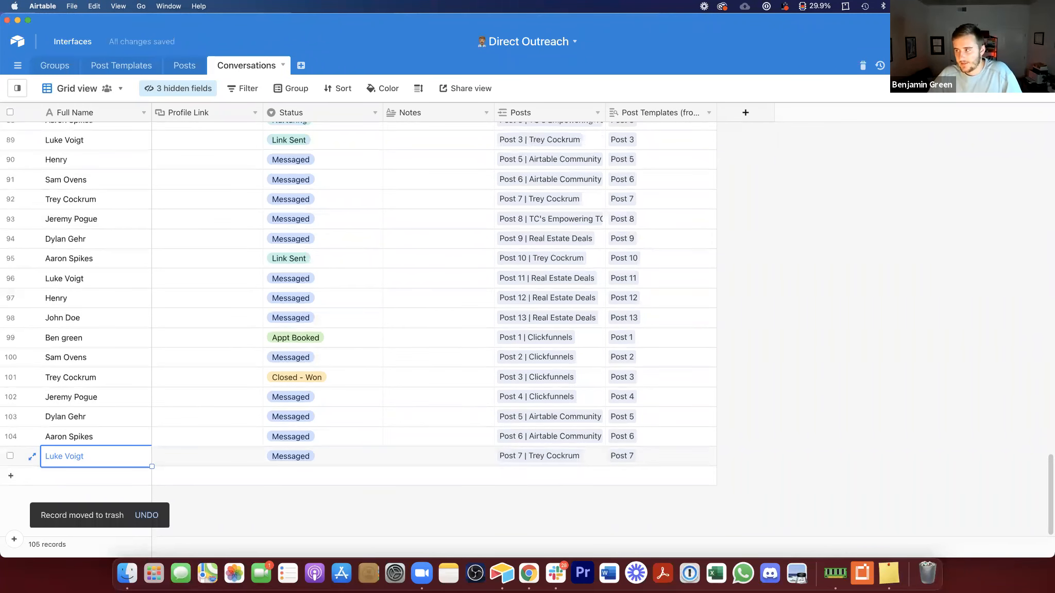
# Step: Add the Web clipper app to the base's apps dashboard from the marketplace, searching for web
pyautogui.click(934, 243)
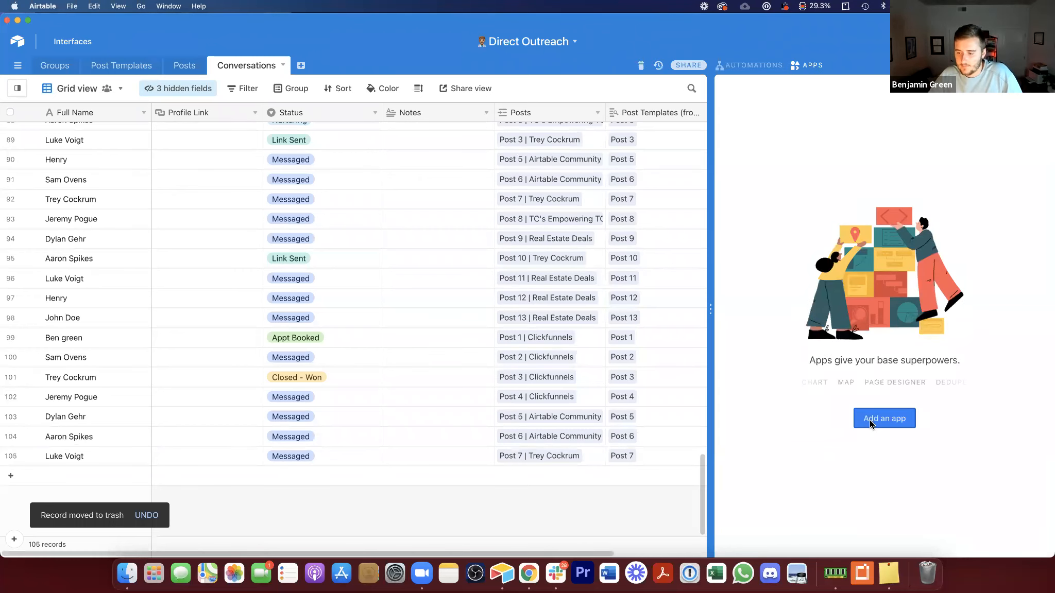
pyautogui.click(876, 420)
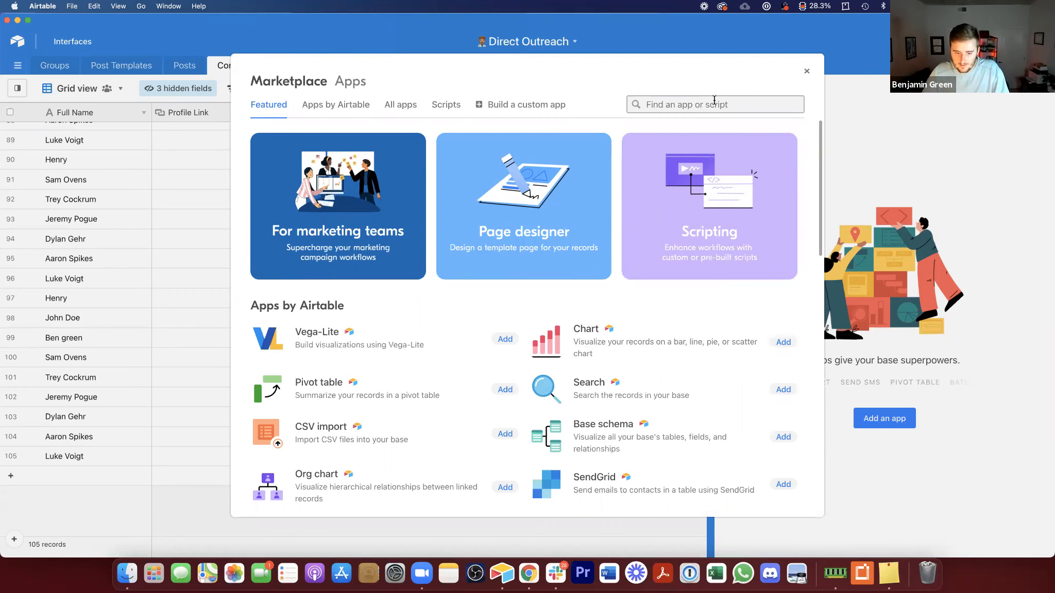
pyautogui.write('web')
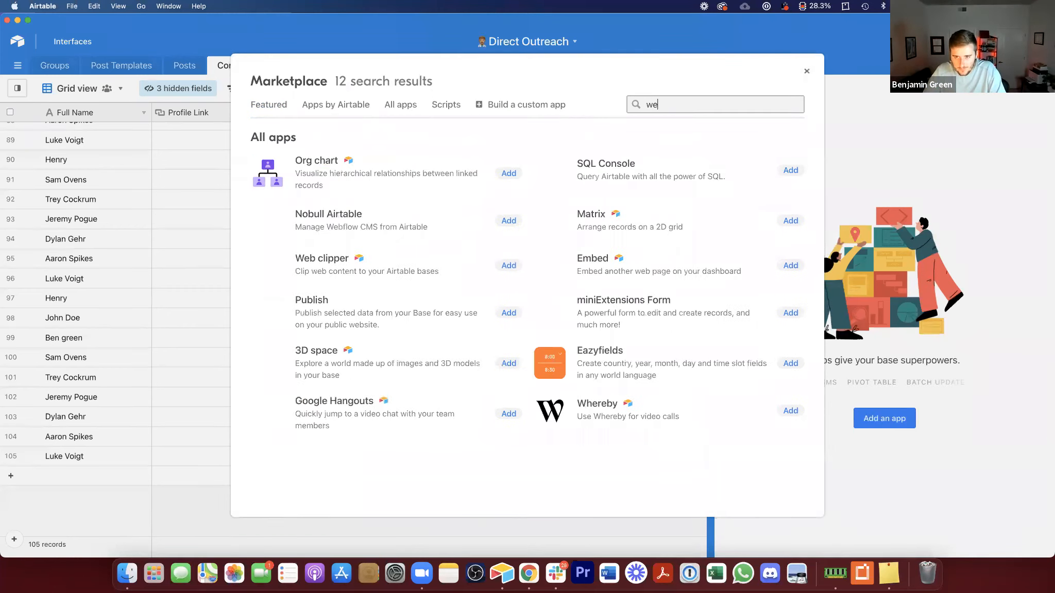
pyautogui.click(718, 168)
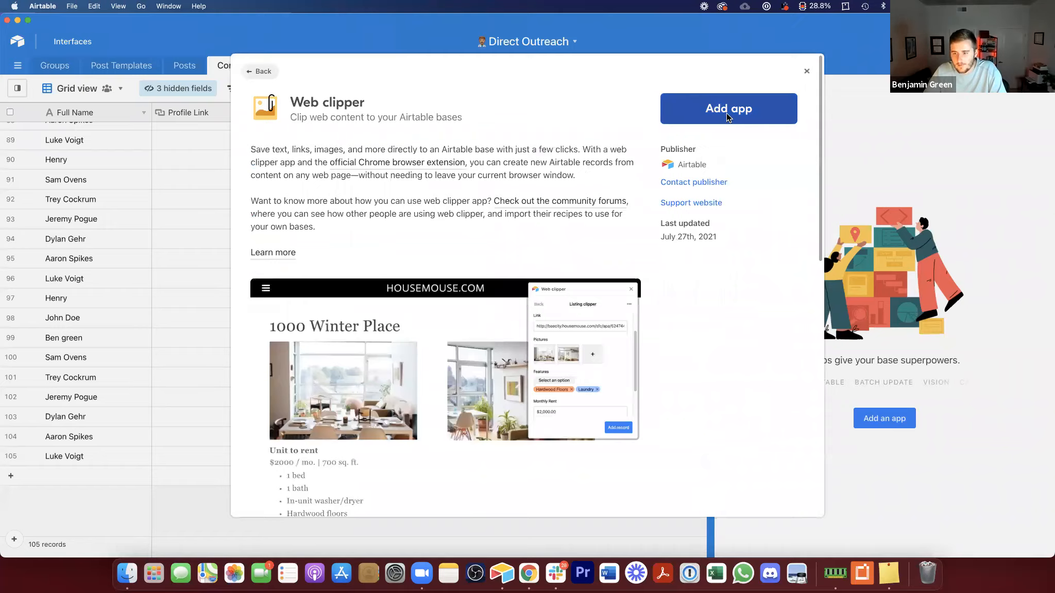
pyautogui.click(726, 113)
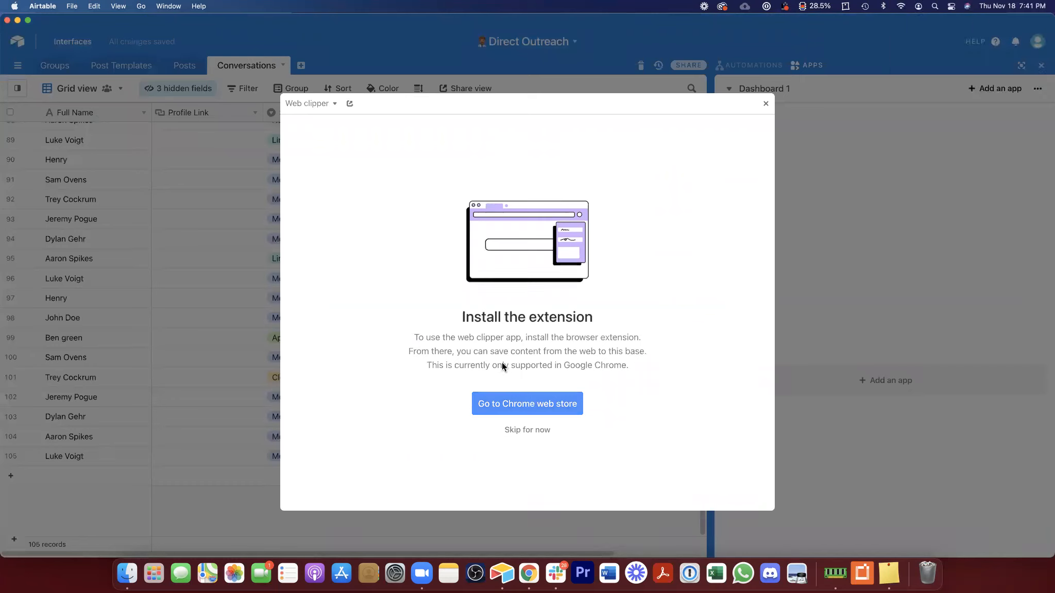
# Step: Open the Airtable web clipper extension's store page, return to the base, and skip installing the extension
pyautogui.click(515, 401)
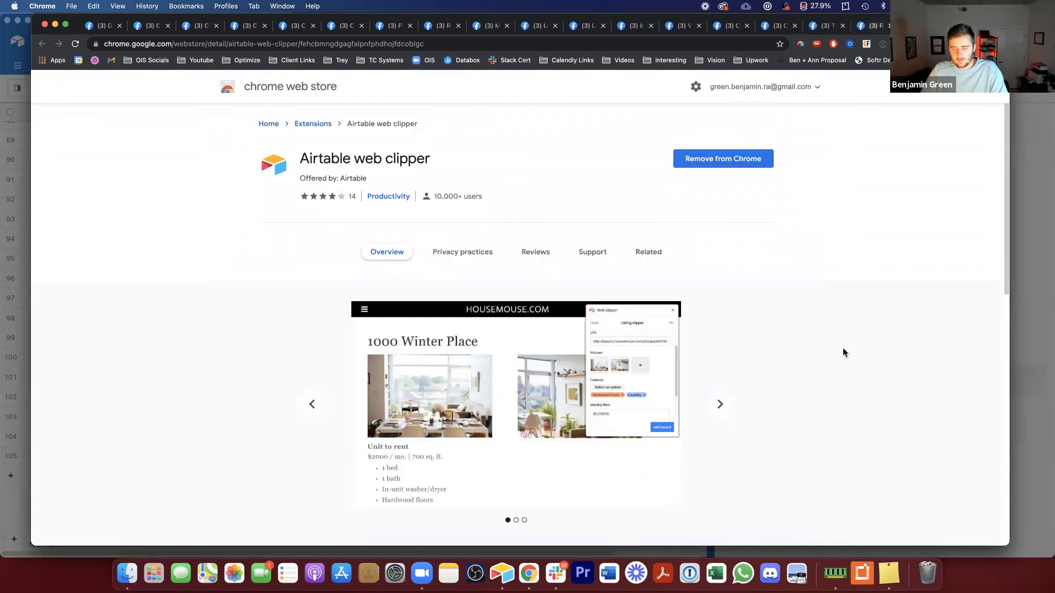
pyautogui.click(1041, 252)
pyautogui.click(515, 432)
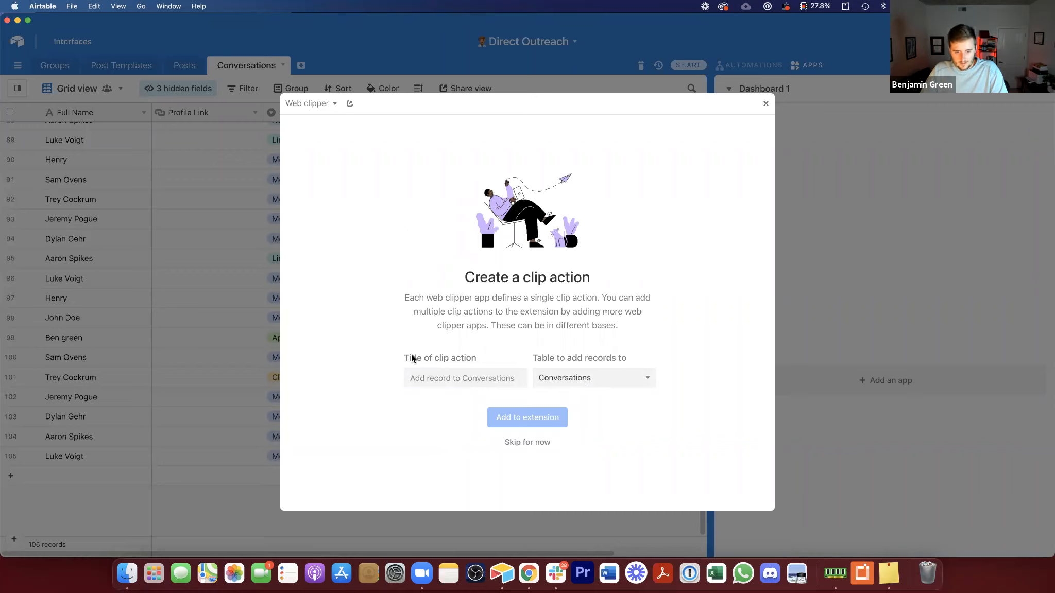
# Step: Create a clip action titled New Lead that adds records to the Conversations table
pyautogui.moveTo(412, 358); pyautogui.dragTo(472, 359)
pyautogui.click(551, 380)
pyautogui.click(548, 376)
pyautogui.click(467, 376)
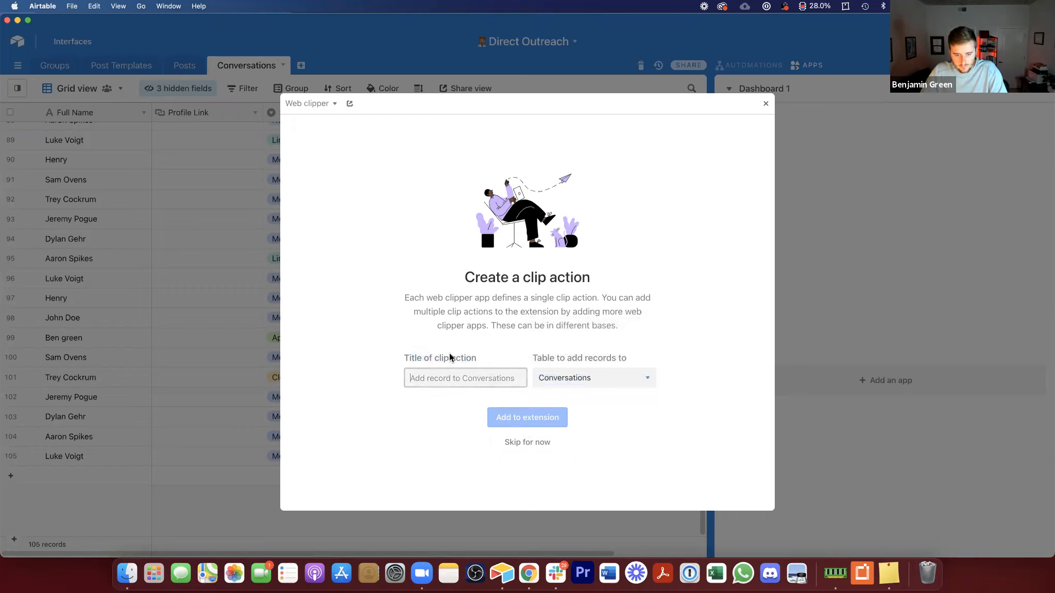
pyautogui.write('New Lead')
pyautogui.click(575, 378)
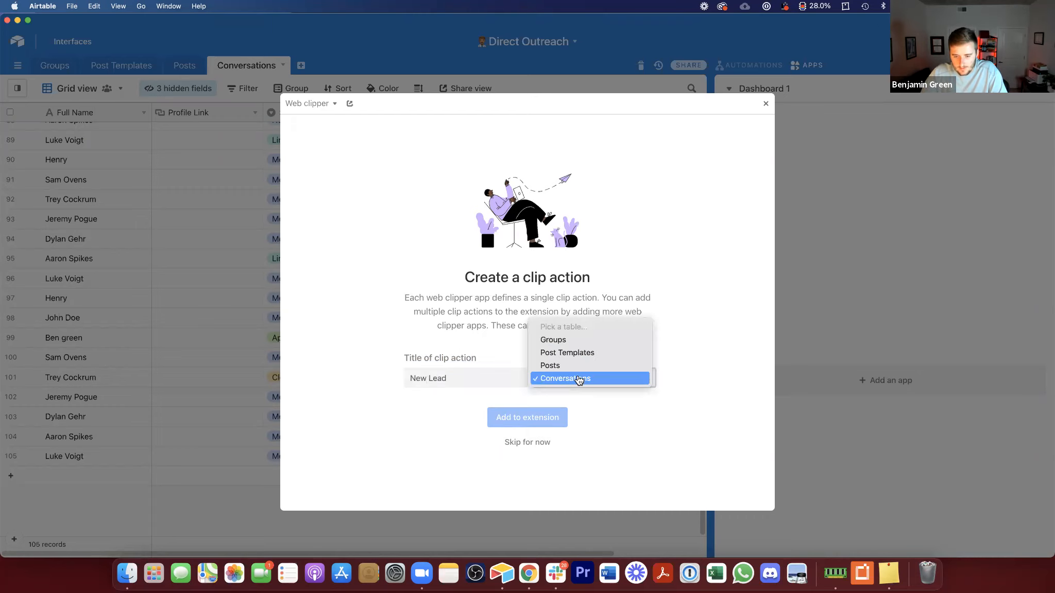
pyautogui.click(560, 406)
pyautogui.click(528, 441)
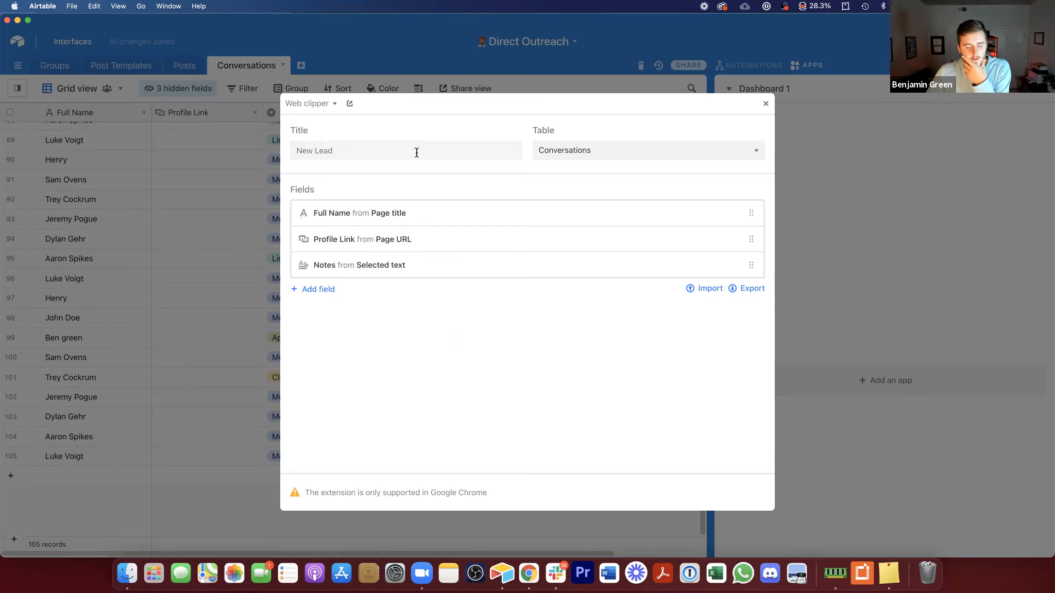
# Step: Remove the Notes mapping from the clip action, keeping Full Name from Page title and Profile Link from Page URL
pyautogui.click(391, 210)
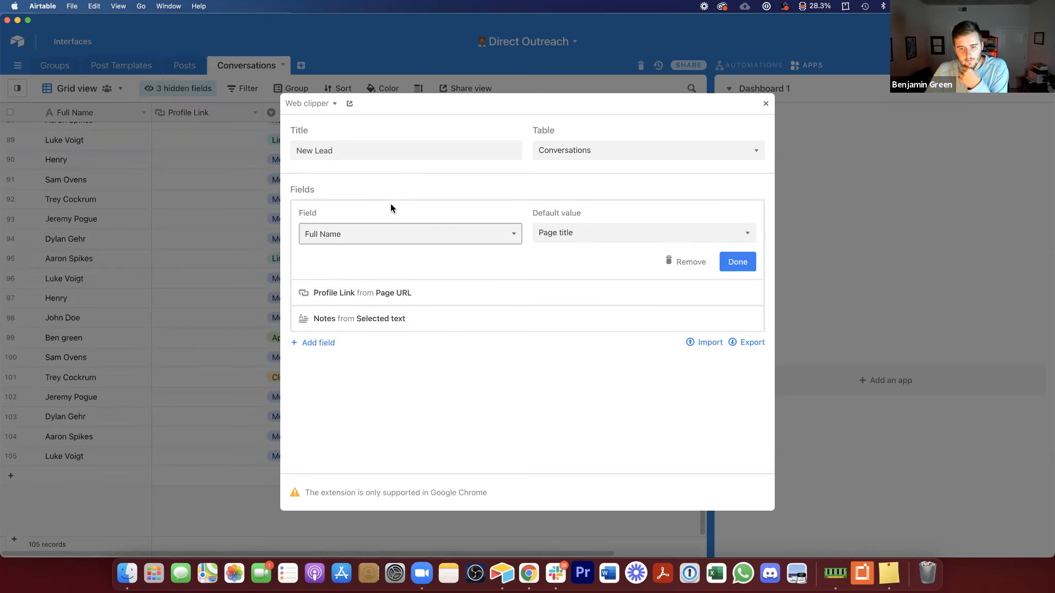
pyautogui.click(599, 229)
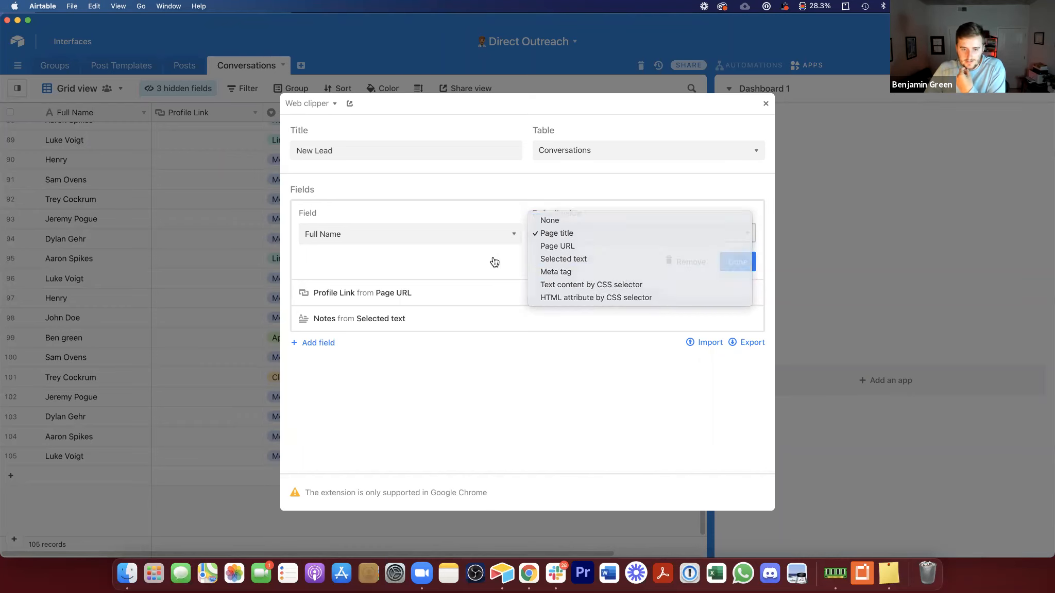
pyautogui.click(573, 232)
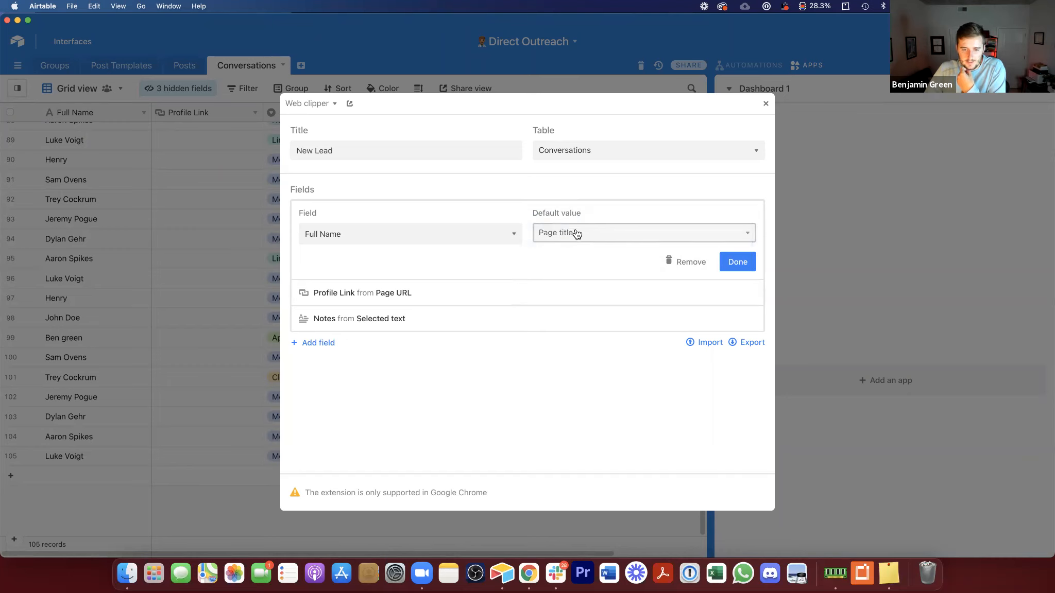
pyautogui.click(574, 234)
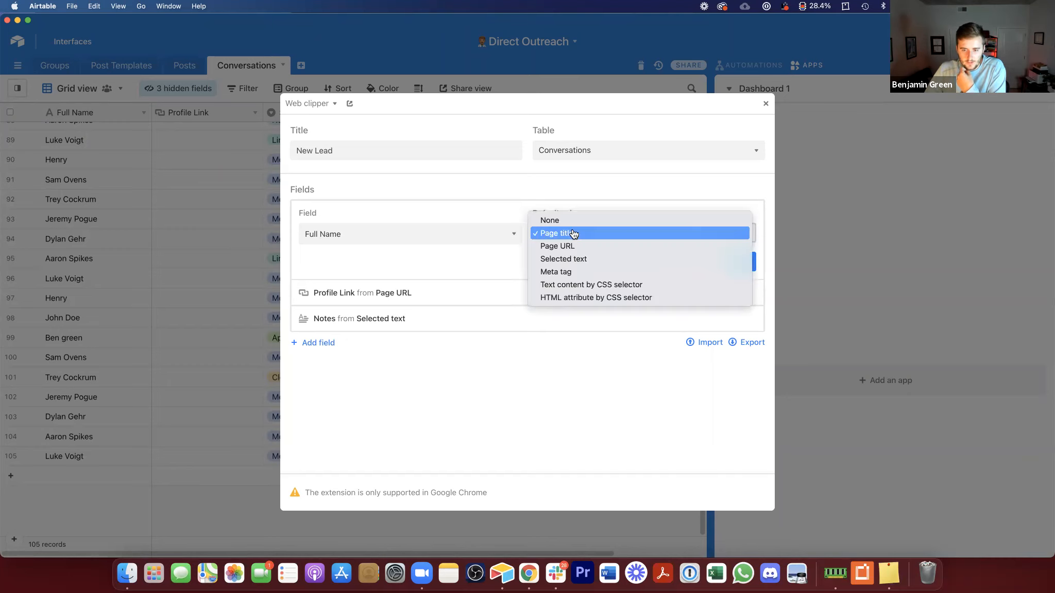
pyautogui.click(446, 265)
pyautogui.click(393, 291)
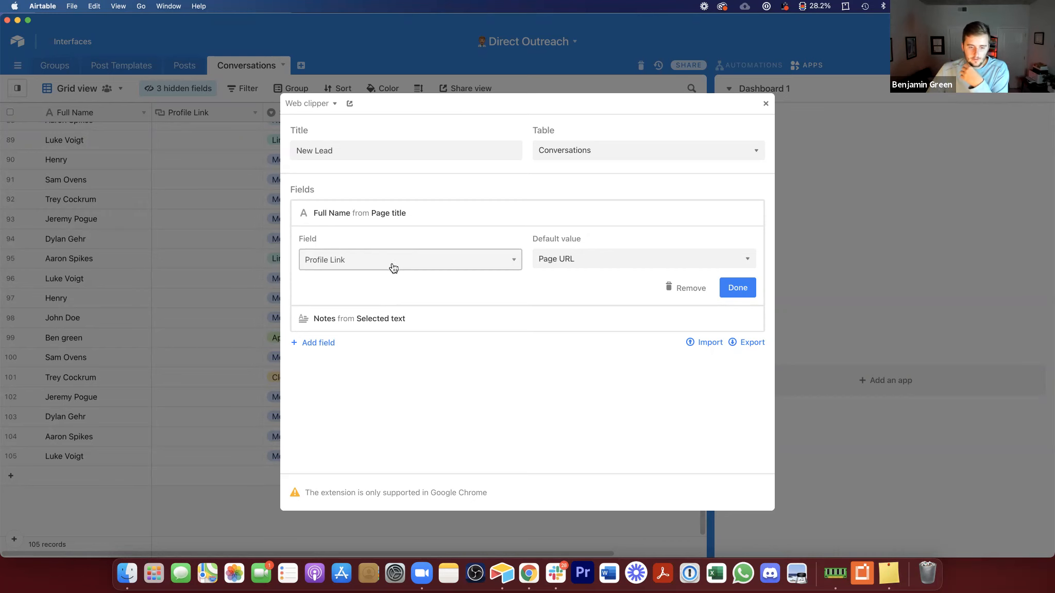
pyautogui.click(384, 319)
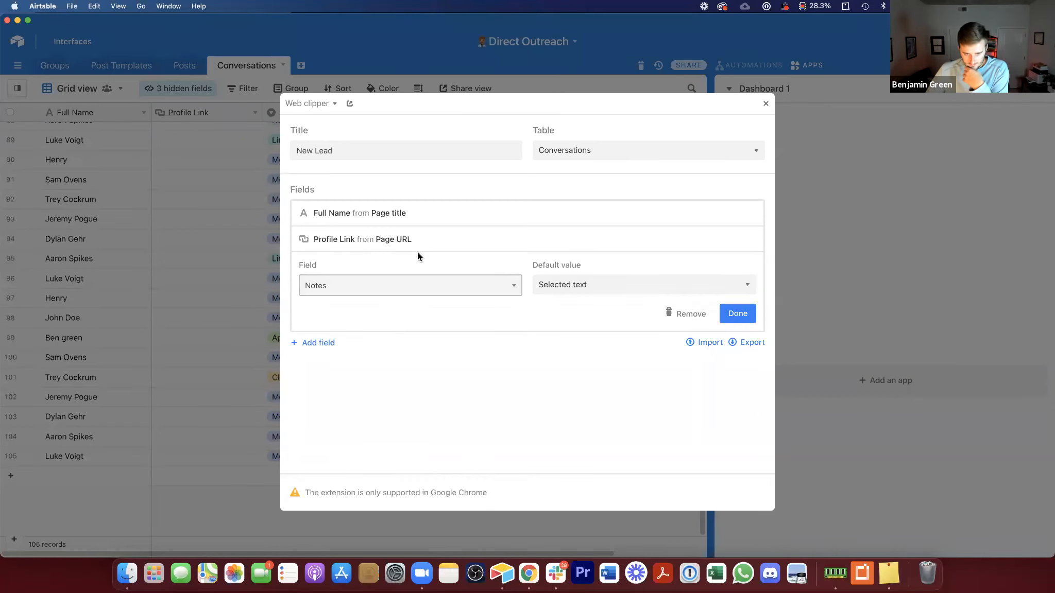
pyautogui.click(686, 312)
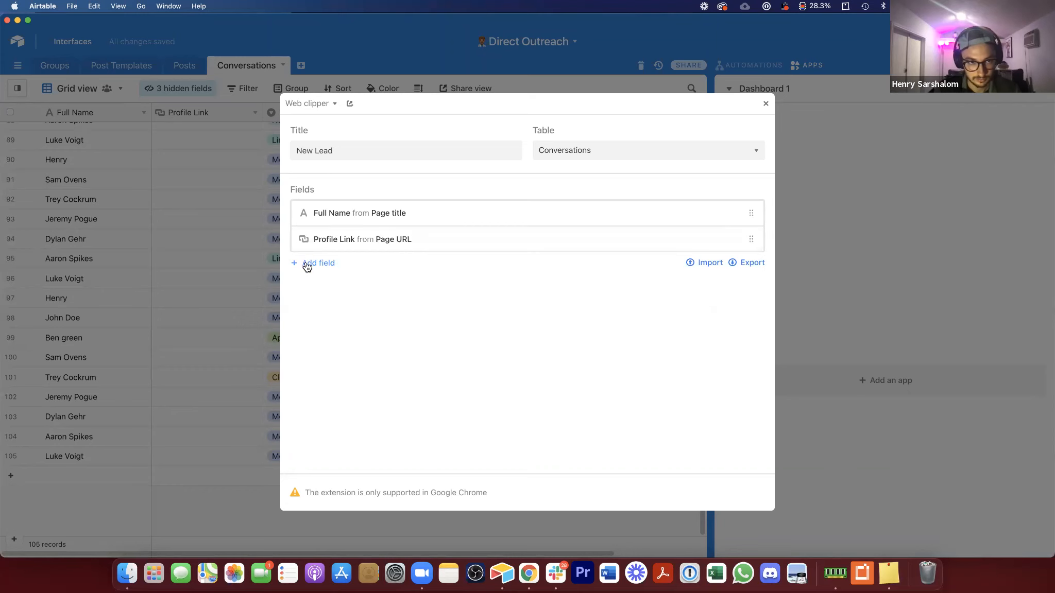
pyautogui.click(766, 104)
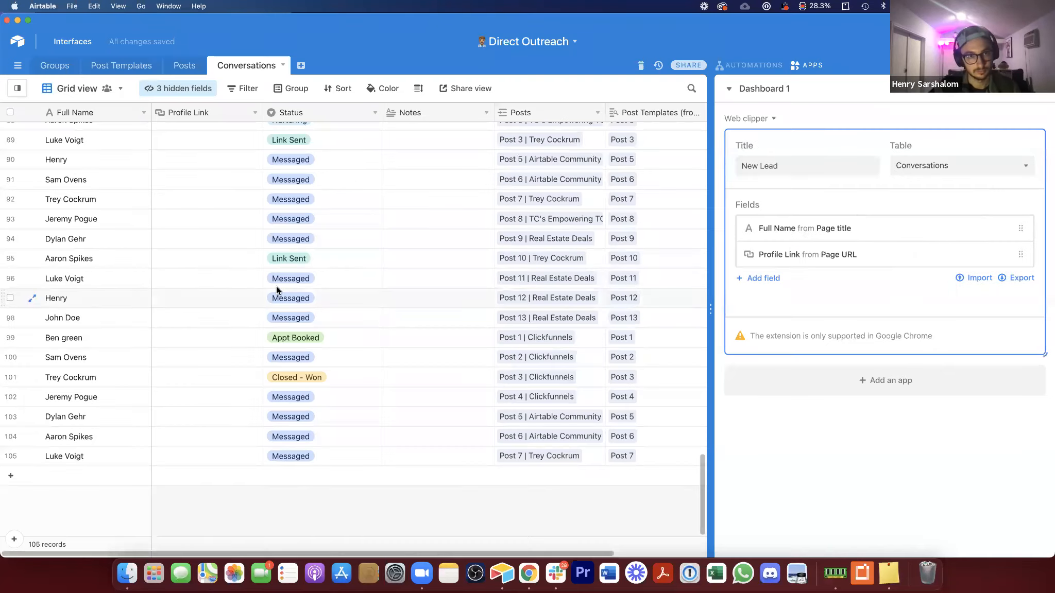
pyautogui.click(280, 278)
pyautogui.click(281, 281)
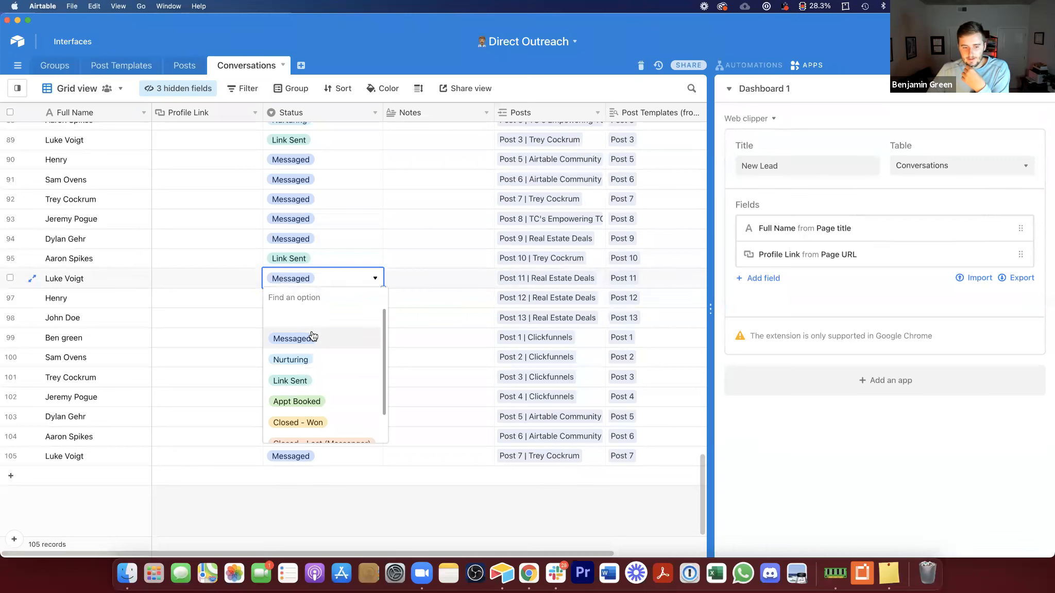
pyautogui.click(335, 280)
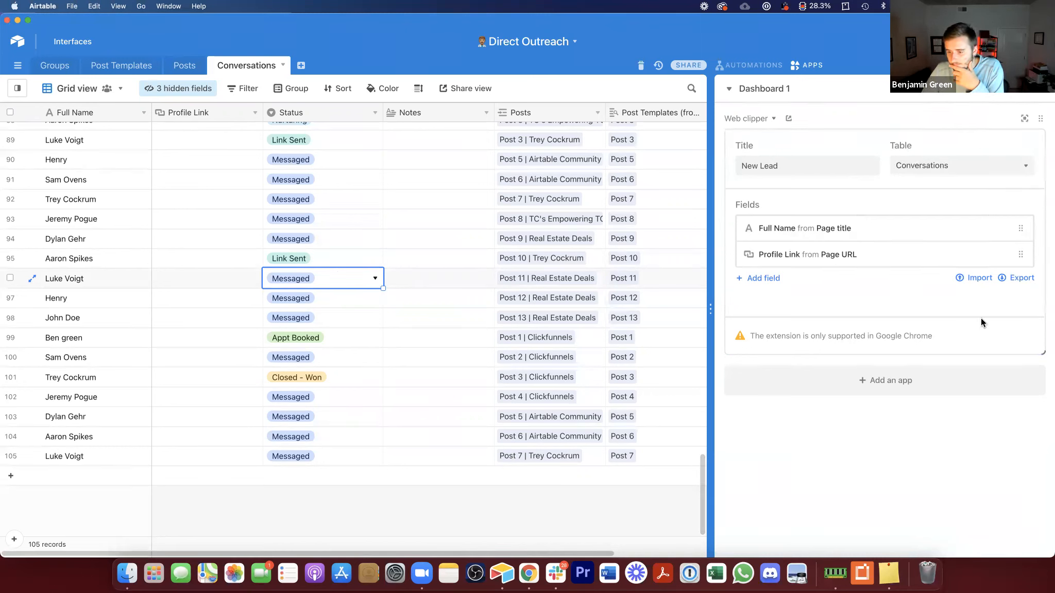
pyautogui.click(919, 336)
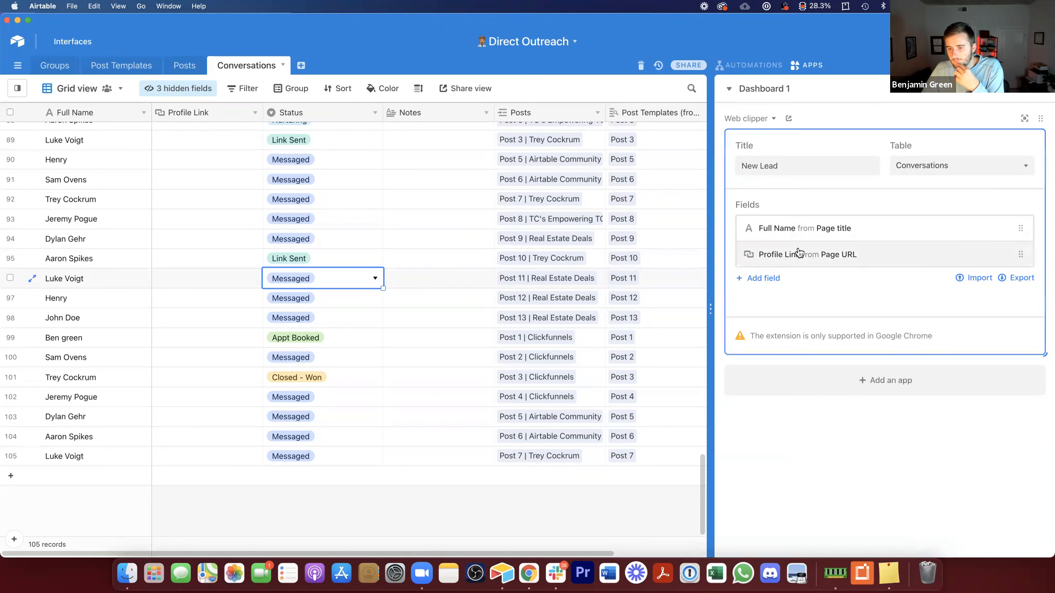
# Step: Try to use the web clipper extension in Chrome on a Facebook profile tab
pyautogui.click(529, 573)
pyautogui.click(801, 45)
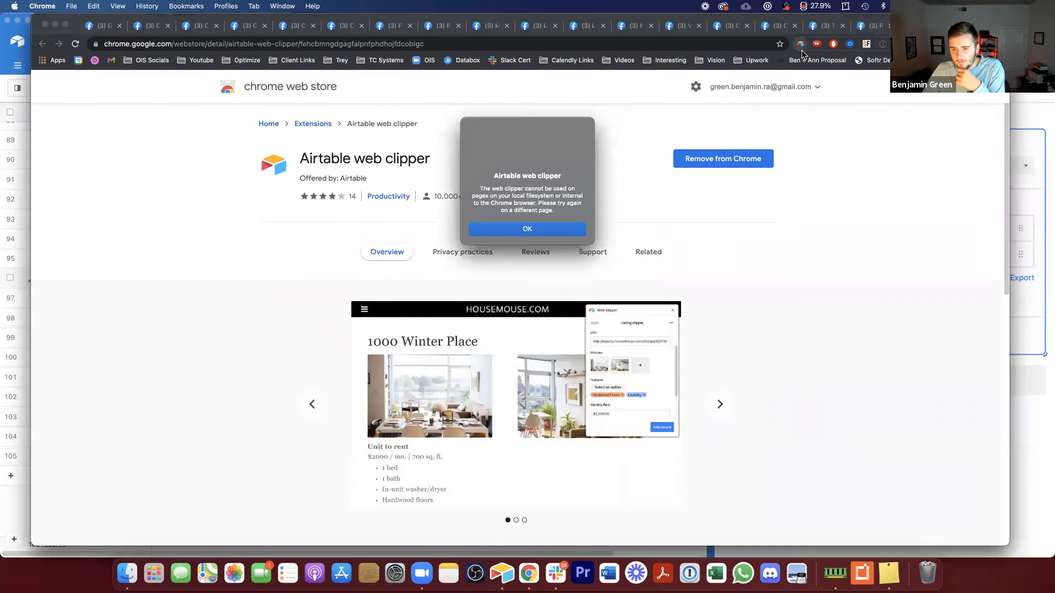
pyautogui.click(552, 231)
pyautogui.click(632, 31)
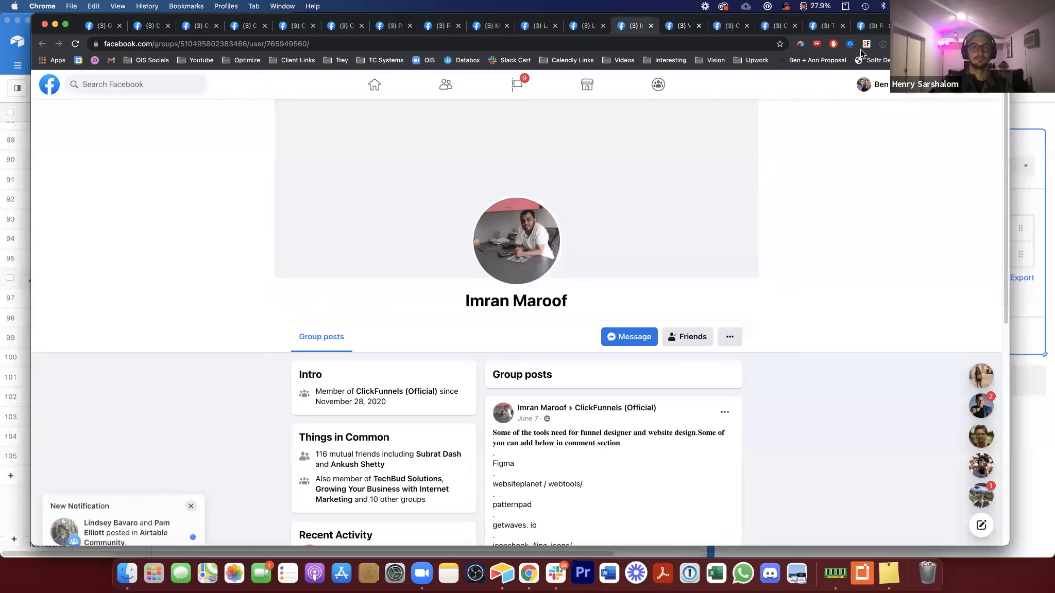
pyautogui.click(802, 45)
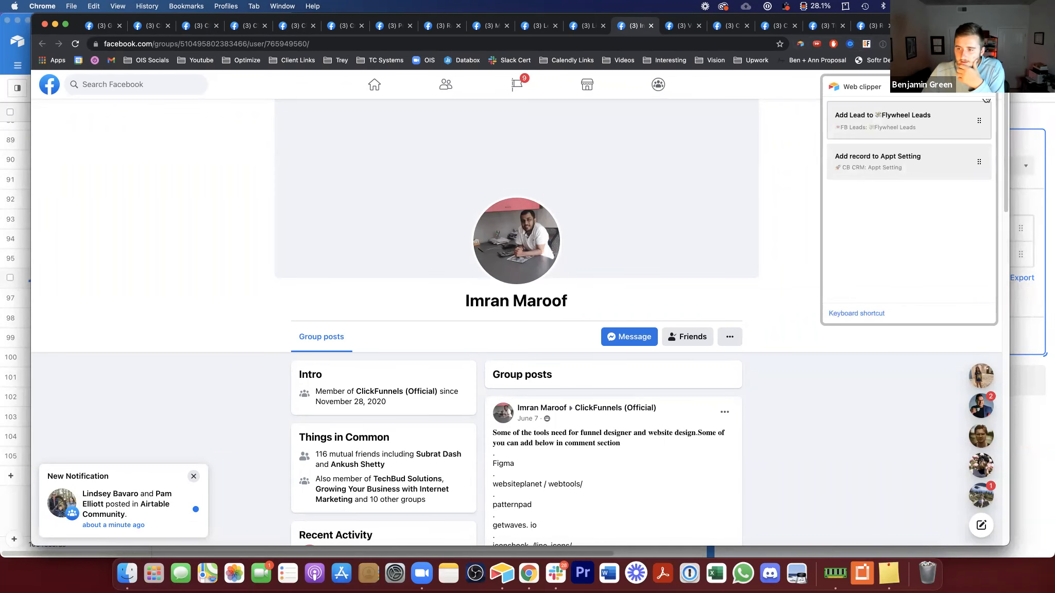
pyautogui.click(1014, 117)
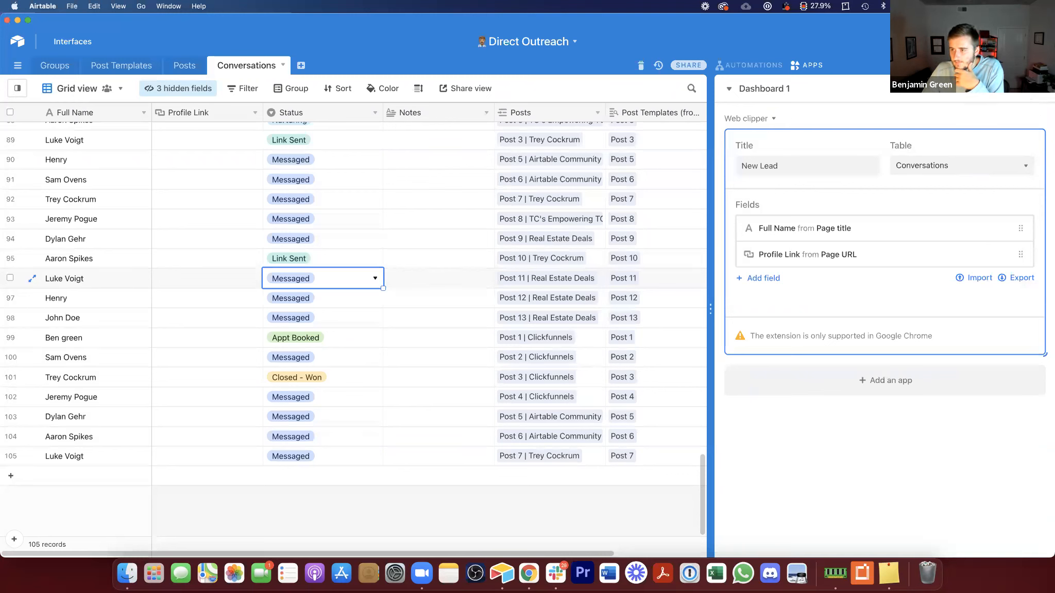
pyautogui.click(1037, 89)
pyautogui.click(1037, 89)
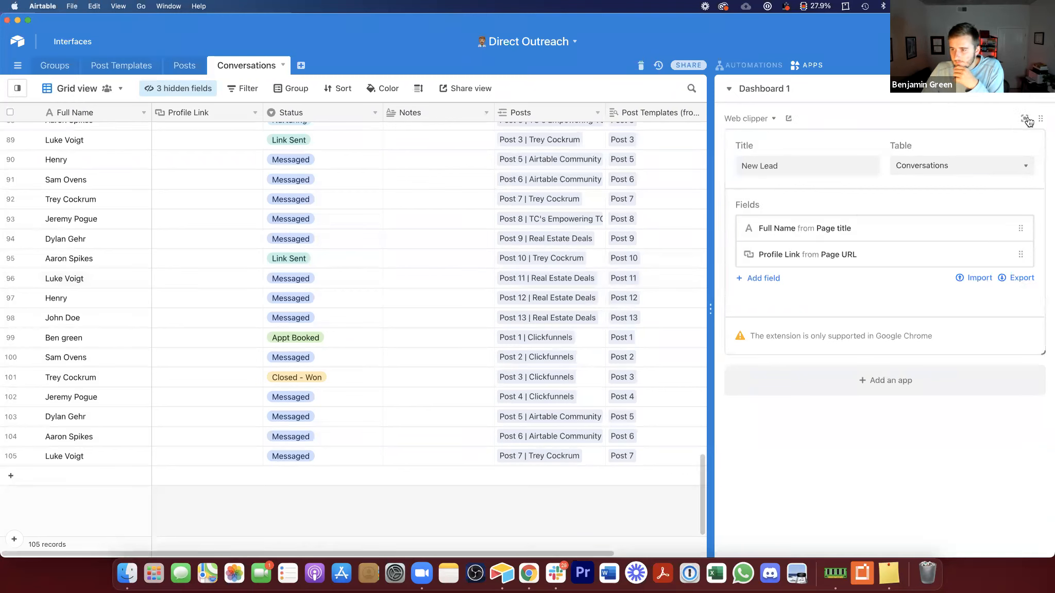
pyautogui.click(753, 119)
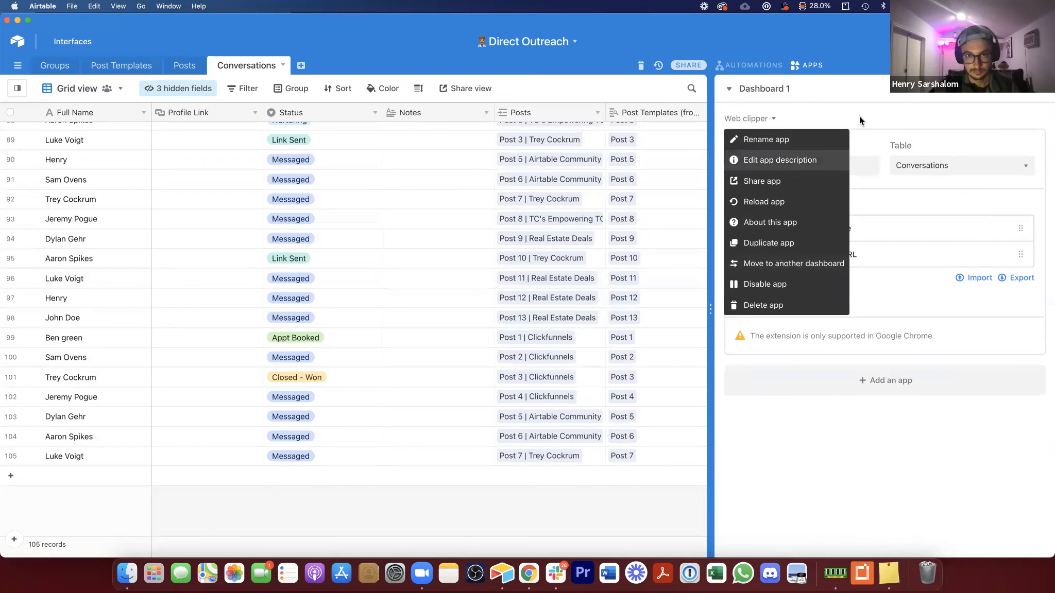
# Step: Open the Direct Outreach base in Chrome and show its apps dashboard with the Web clipper
pyautogui.click(525, 581)
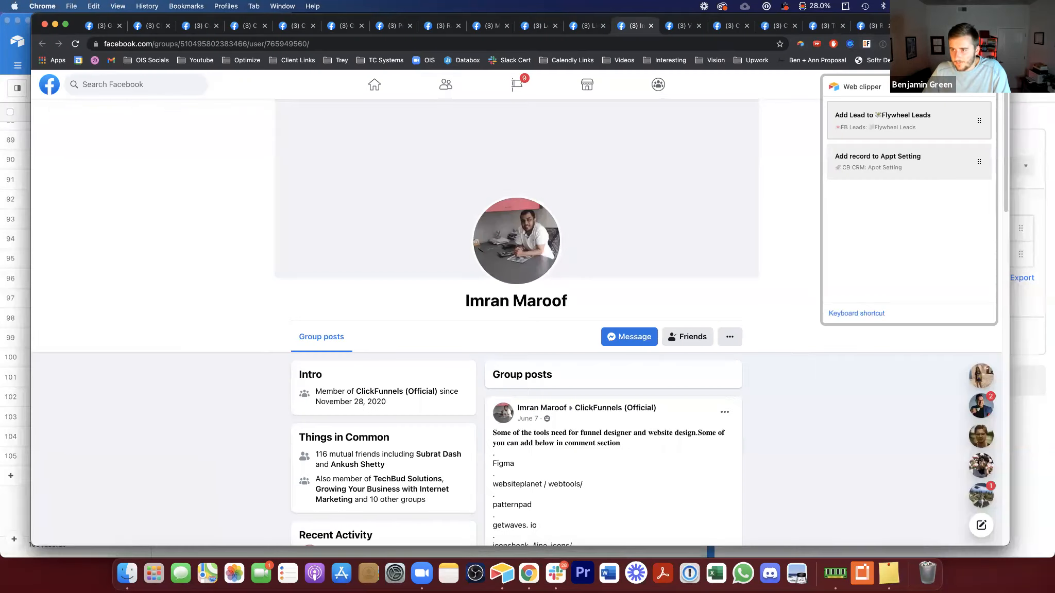
pyautogui.moveTo(531, 17); pyautogui.dragTo(1054, 65)
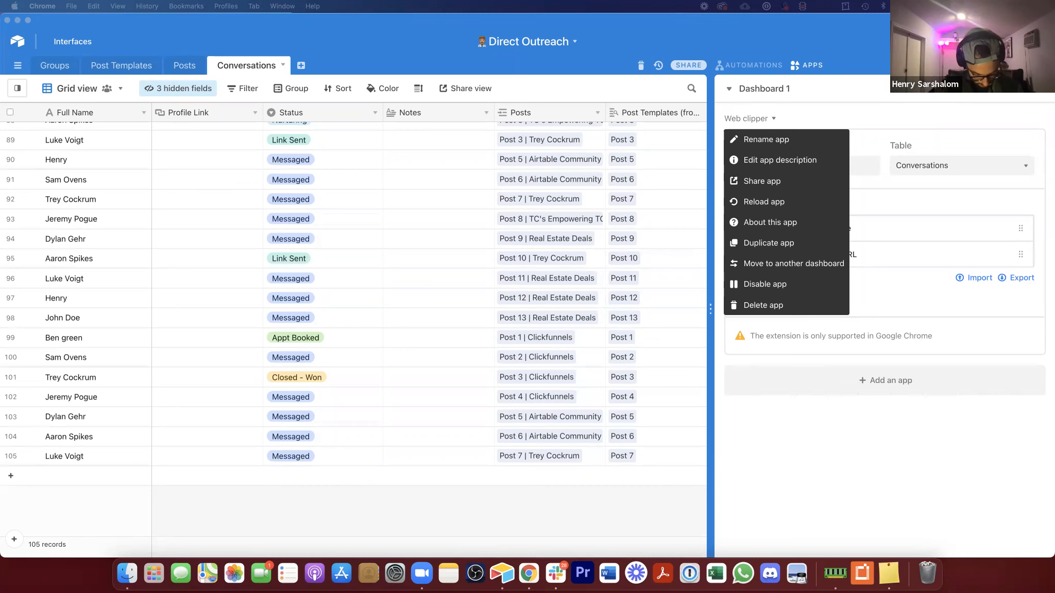
pyautogui.moveTo(1054, 155); pyautogui.dragTo(993, 122)
pyautogui.moveTo(886, 135); pyautogui.dragTo(881, 41)
pyautogui.moveTo(911, 486); pyautogui.dragTo(977, 538)
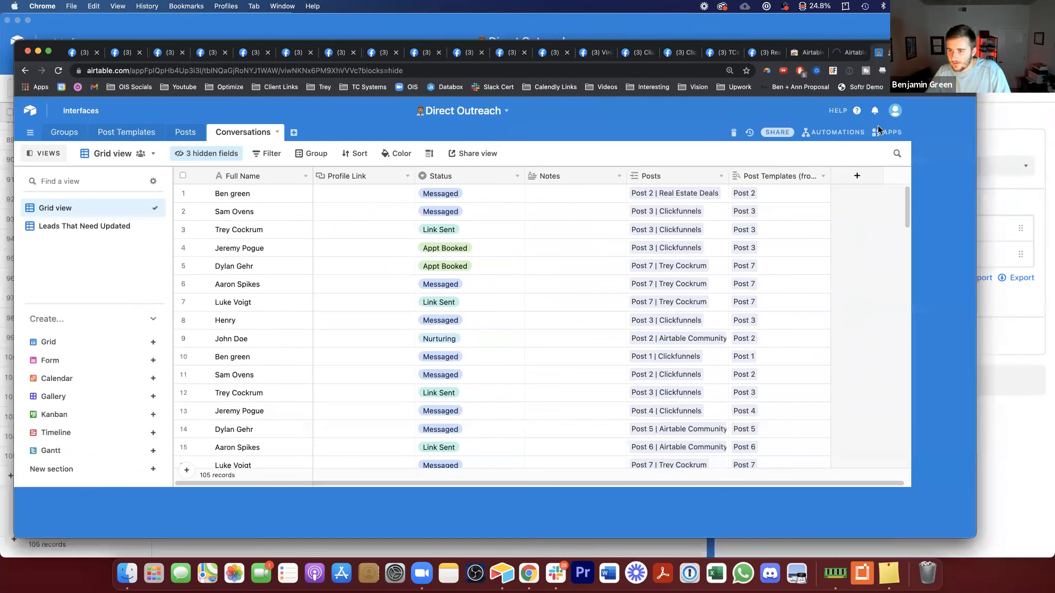
pyautogui.click(956, 133)
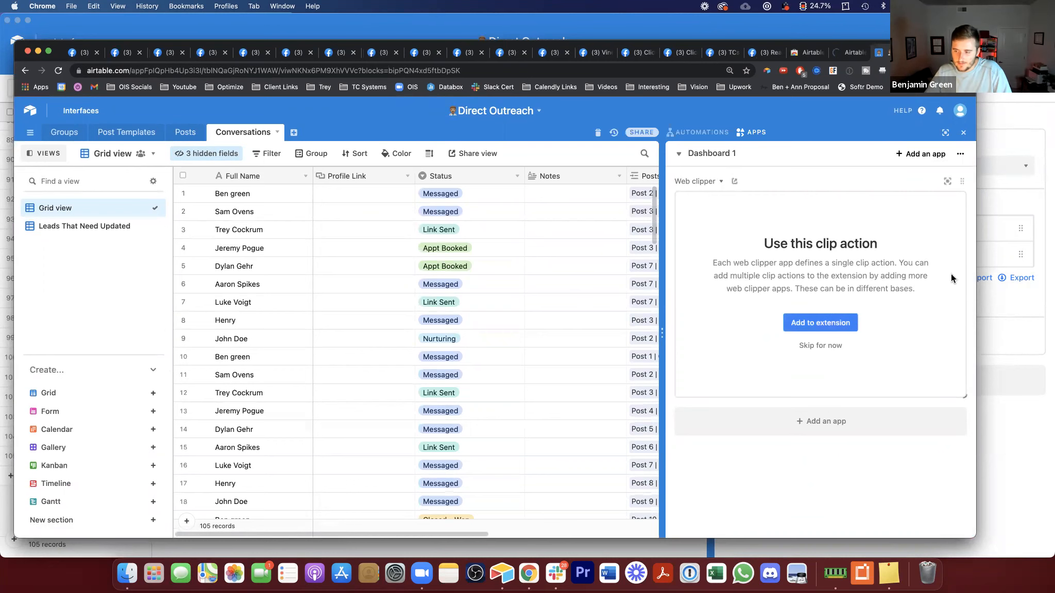
# Step: Add the New Lead clip action to the web clipper extension in Chrome
pyautogui.click(1024, 308)
pyautogui.click(889, 328)
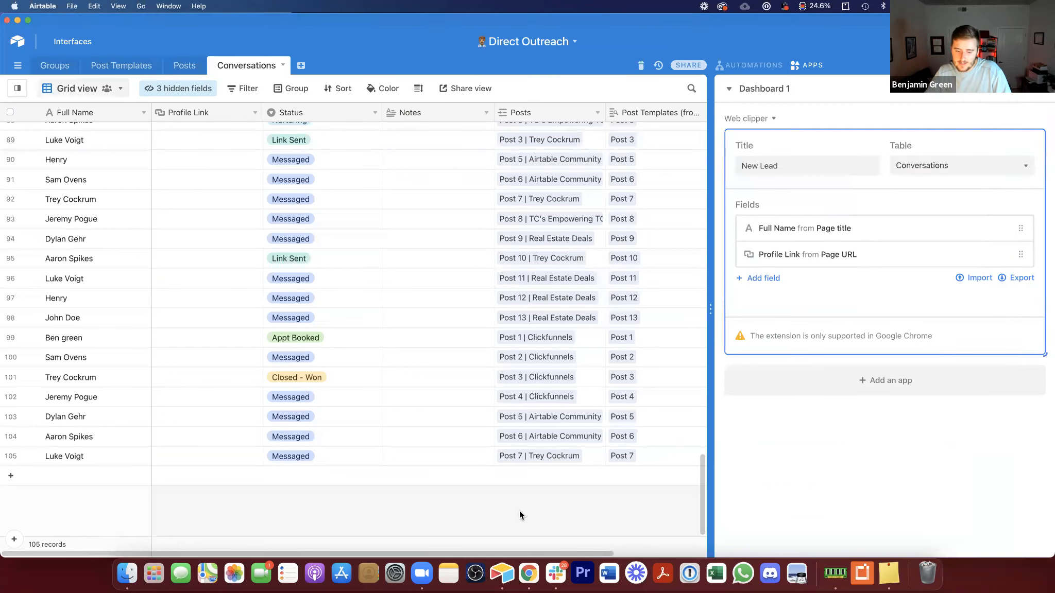
pyautogui.click(527, 573)
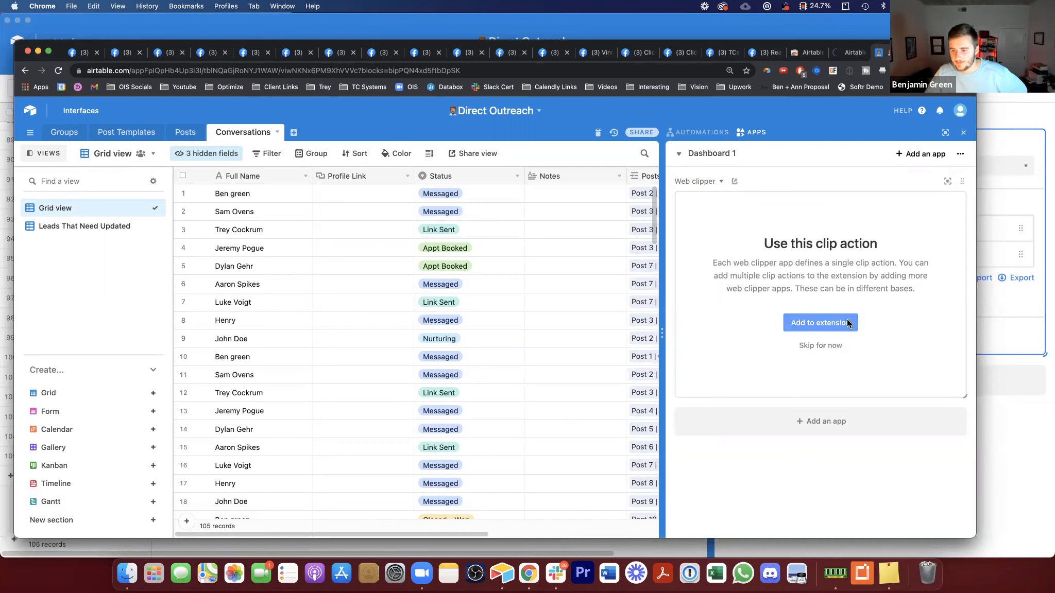
pyautogui.click(841, 323)
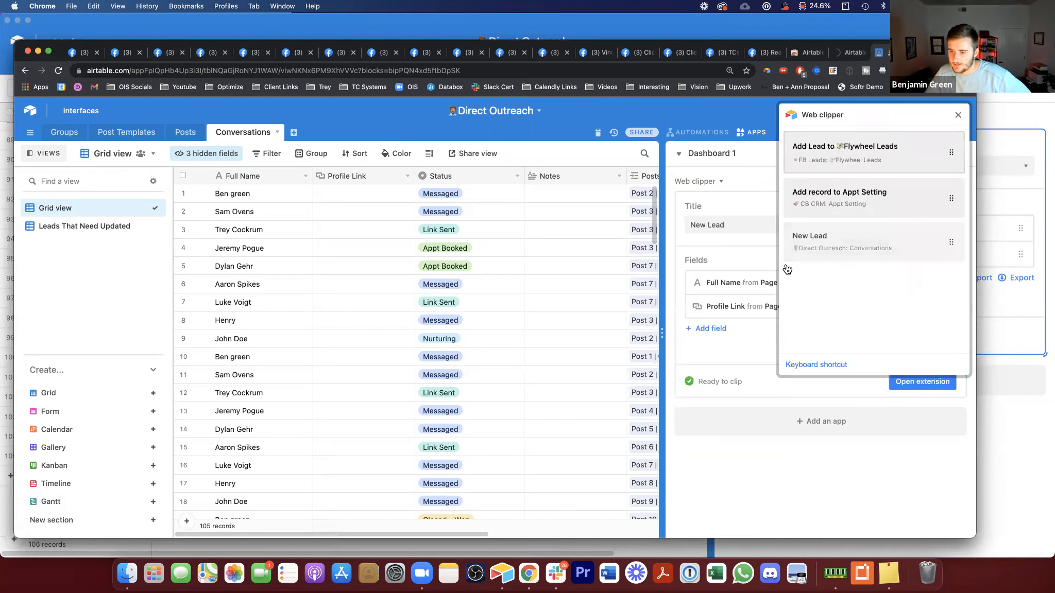
# Step: Move New Lead to the top of the extension's clip action list and close the extension and apps panel
pyautogui.moveTo(948, 239); pyautogui.dragTo(947, 150)
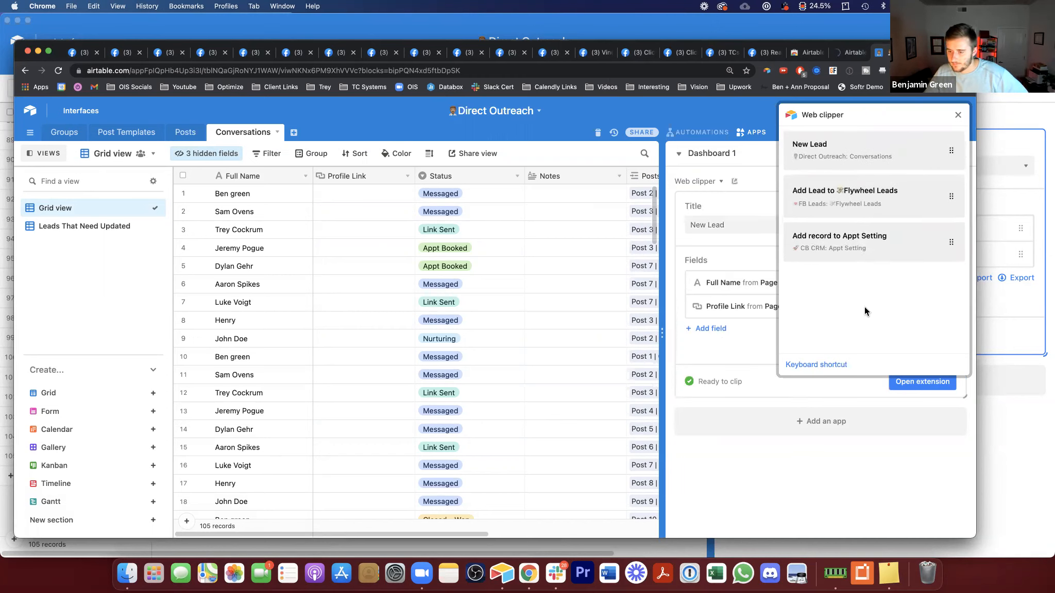
pyautogui.click(958, 115)
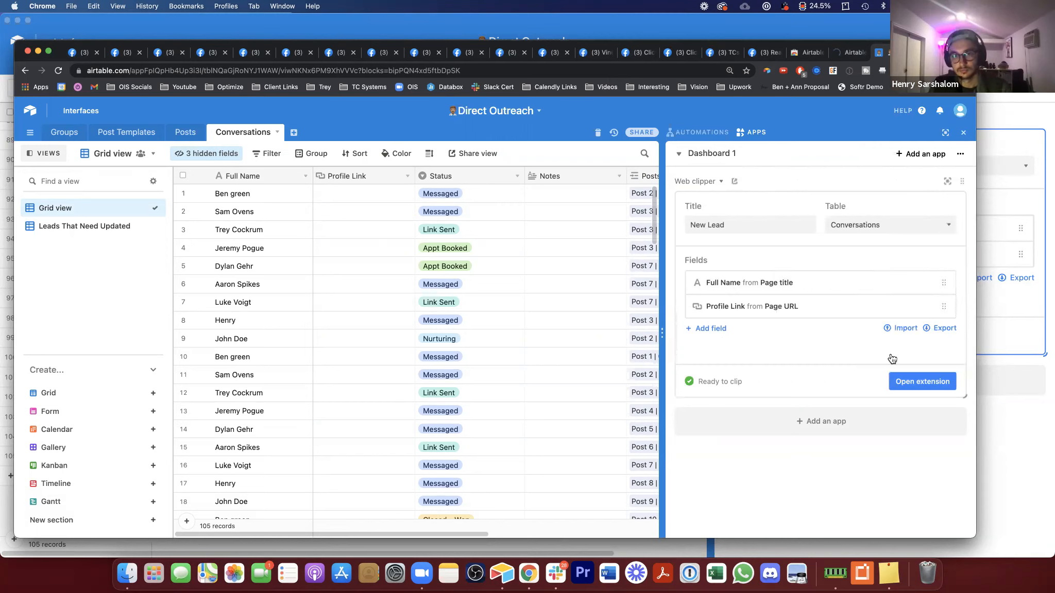
pyautogui.click(964, 132)
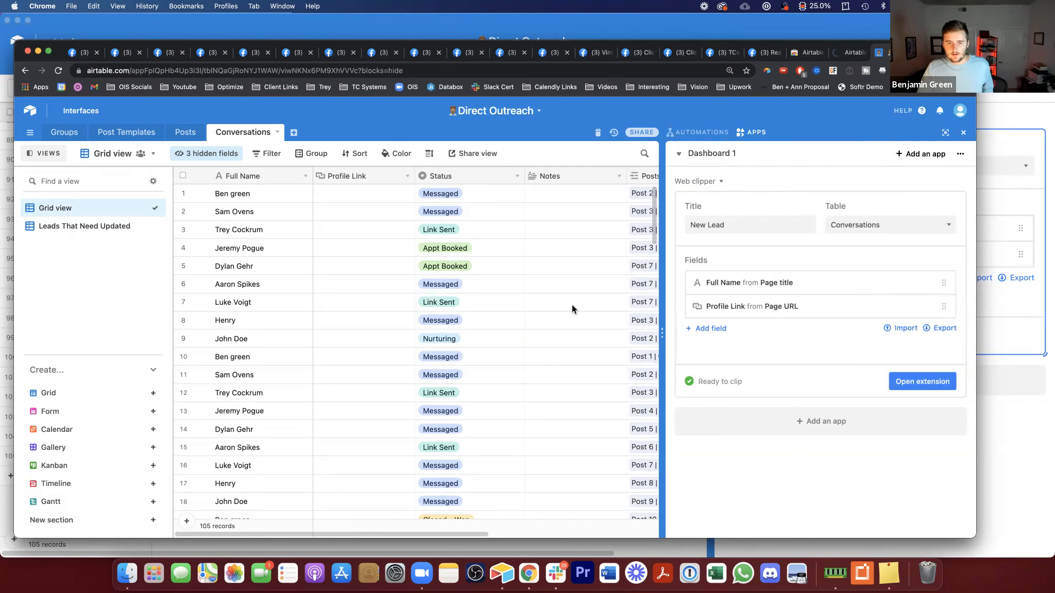
# Step: Open reactor profiles from the ClickFunnels group post's reactions list in new tabs and switch to one
pyautogui.click(303, 52)
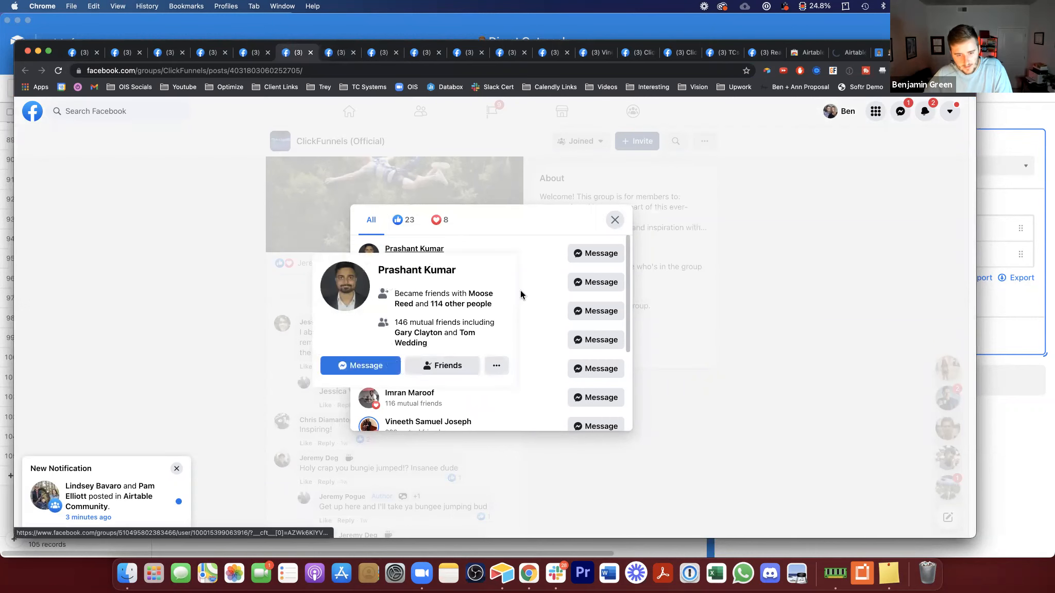
pyautogui.scroll(-3, 527, 340)
pyautogui.scroll(-1, 450, 384)
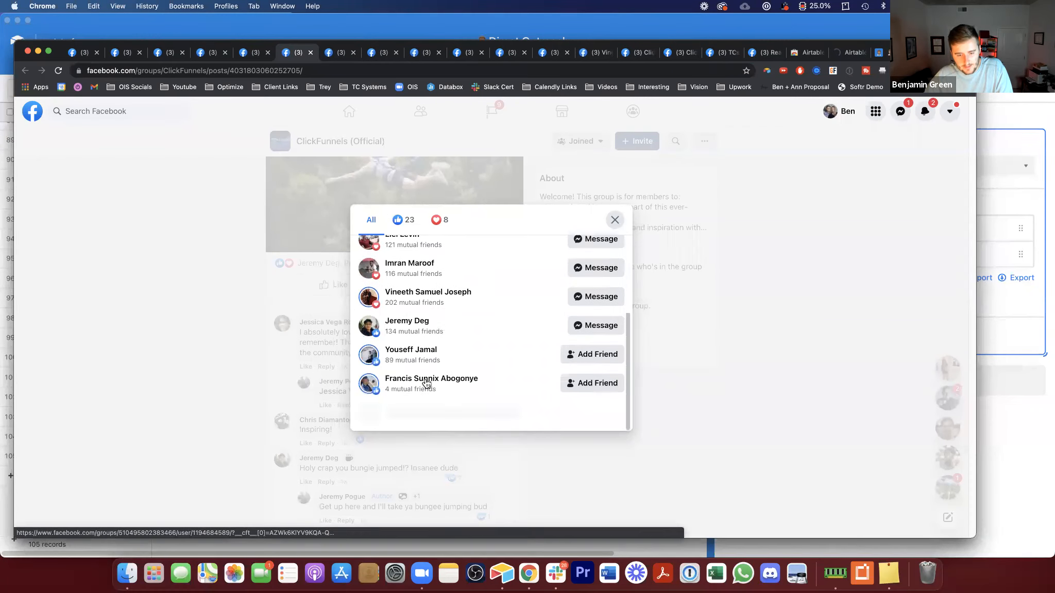
pyautogui.keyDown('super'); pyautogui.click(410, 321); pyautogui.keyUp('super')
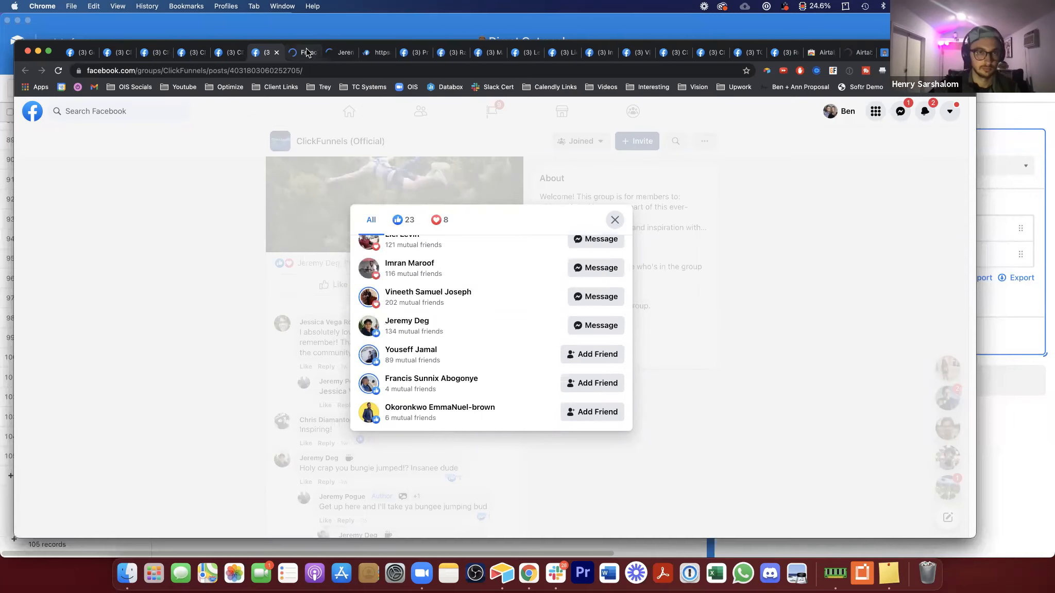
pyautogui.hotkey('ctrl', 'Tab')
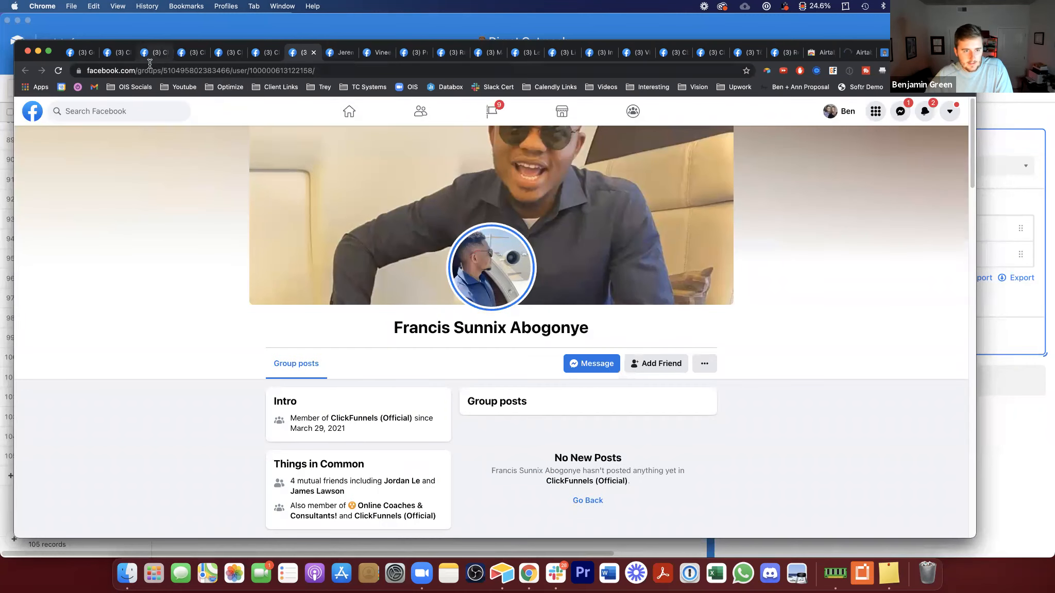
pyautogui.scroll(-5, 520, 395)
pyautogui.scroll(5, 523, 400)
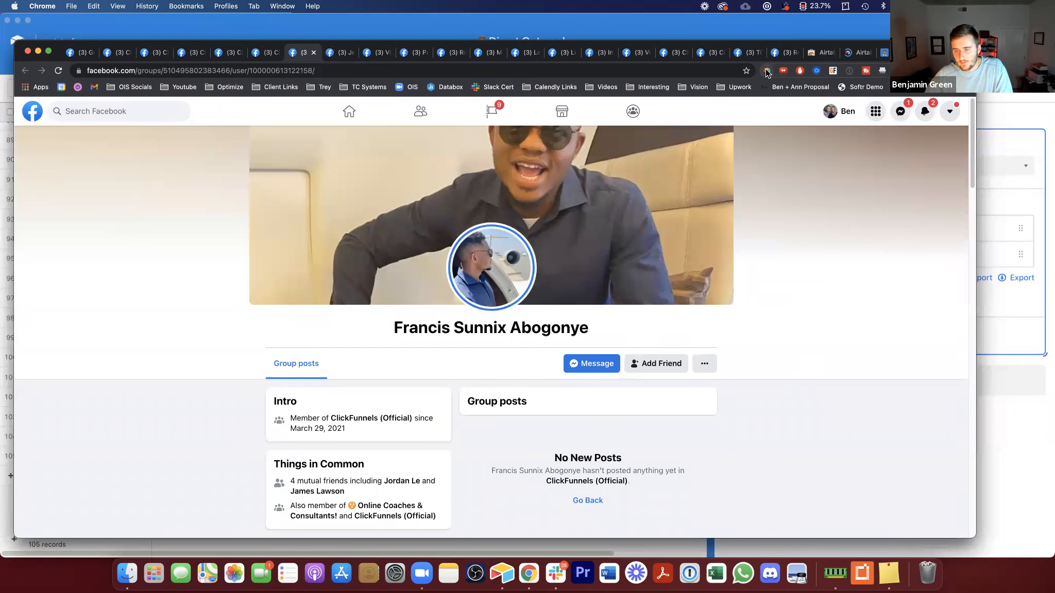
# Step: Add the Posts field to the New Lead clip action's field mappings
pyautogui.click(997, 126)
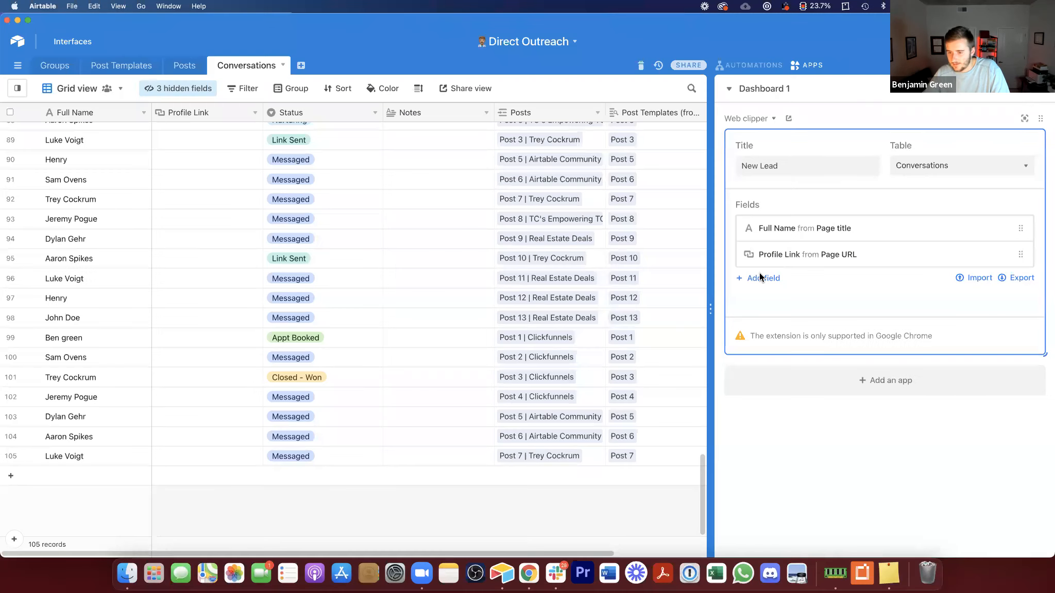
pyautogui.click(759, 277)
pyautogui.click(772, 301)
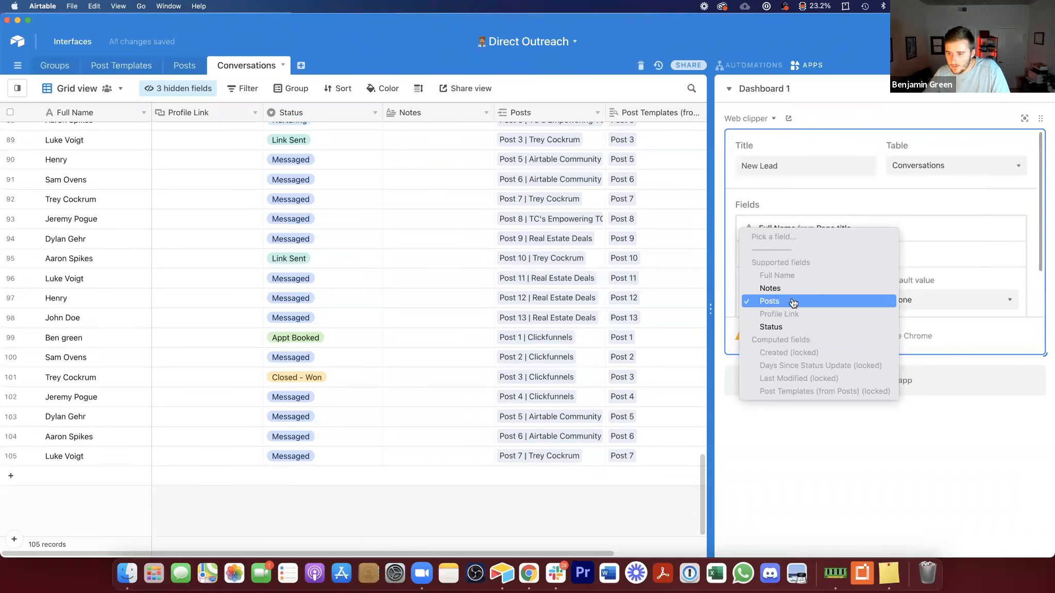
pyautogui.click(791, 300)
# Step: Open the Post Templates (from Posts) lookup field's settings to review them, then close the dialog
pyautogui.click(575, 114)
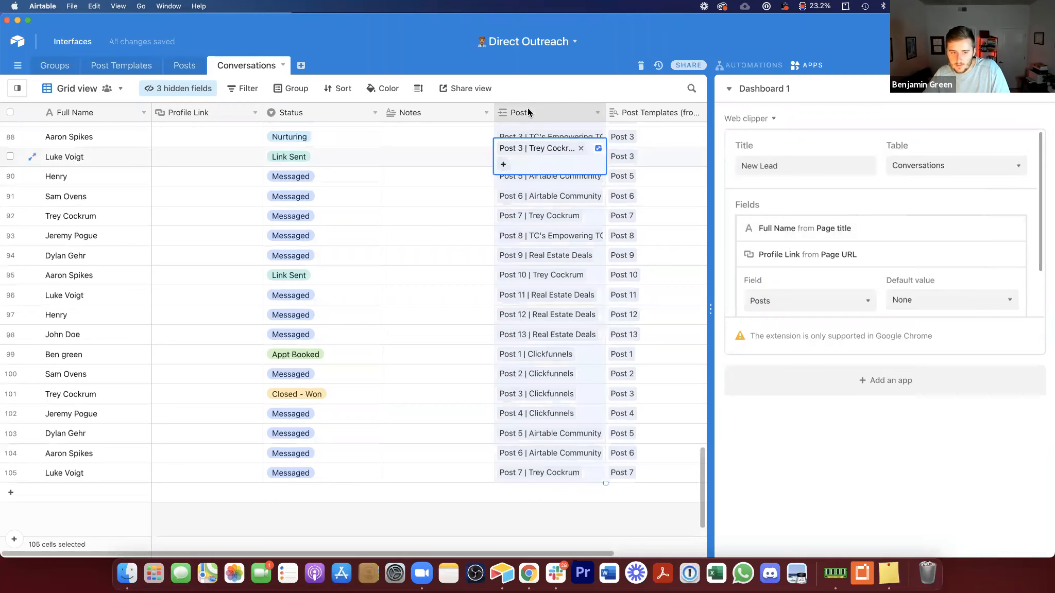
pyautogui.doubleClick(528, 112)
pyautogui.click(328, 273)
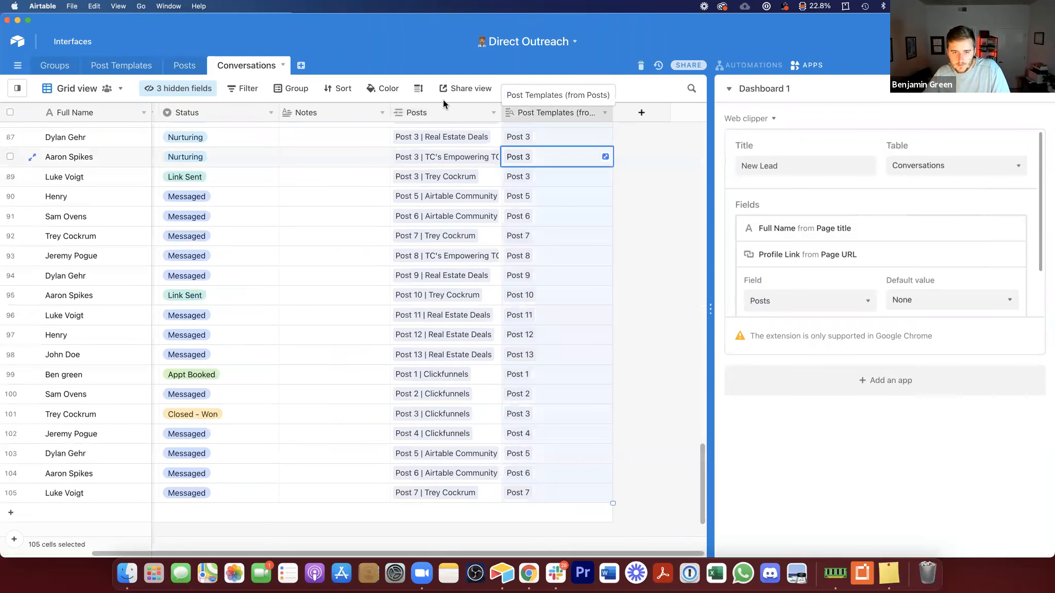
pyautogui.click(264, 233)
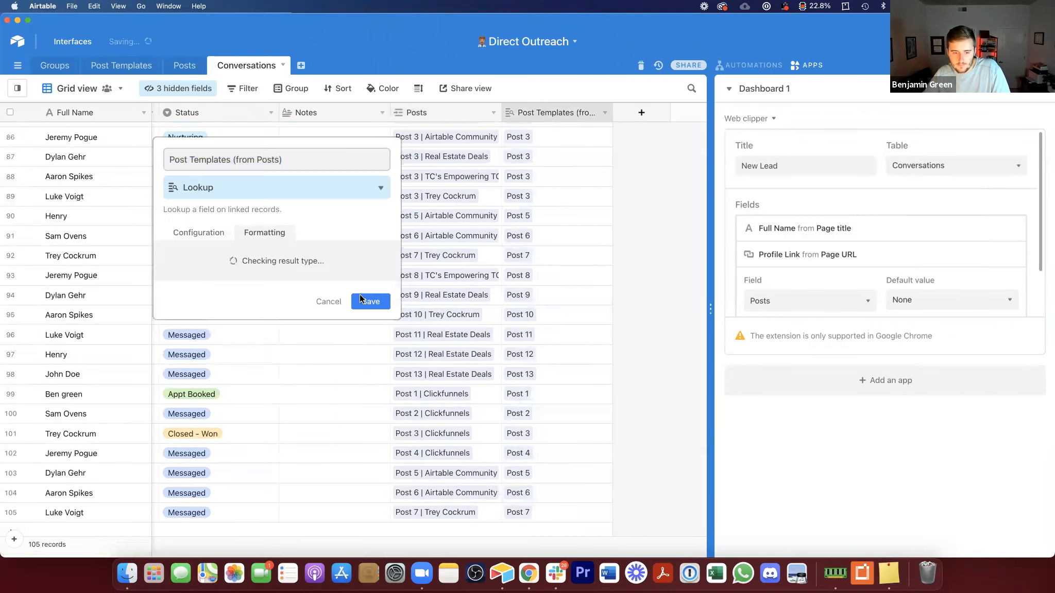
pyautogui.click(366, 314)
# Step: Turn off linking to multiple records for the Posts link field and collapse the clip action's Posts mapping
pyautogui.click(446, 105)
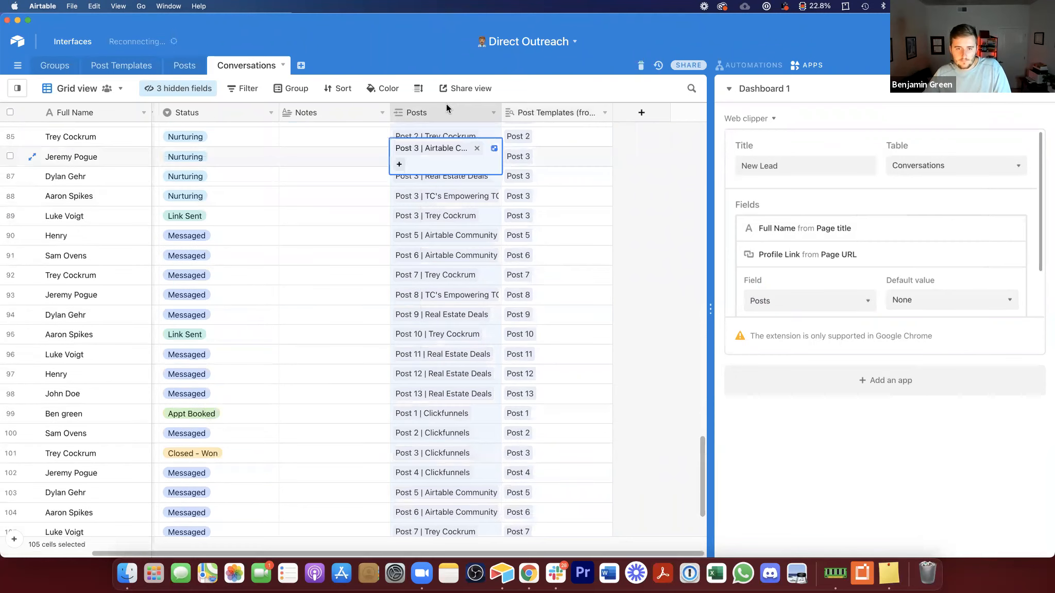
pyautogui.doubleClick(446, 104)
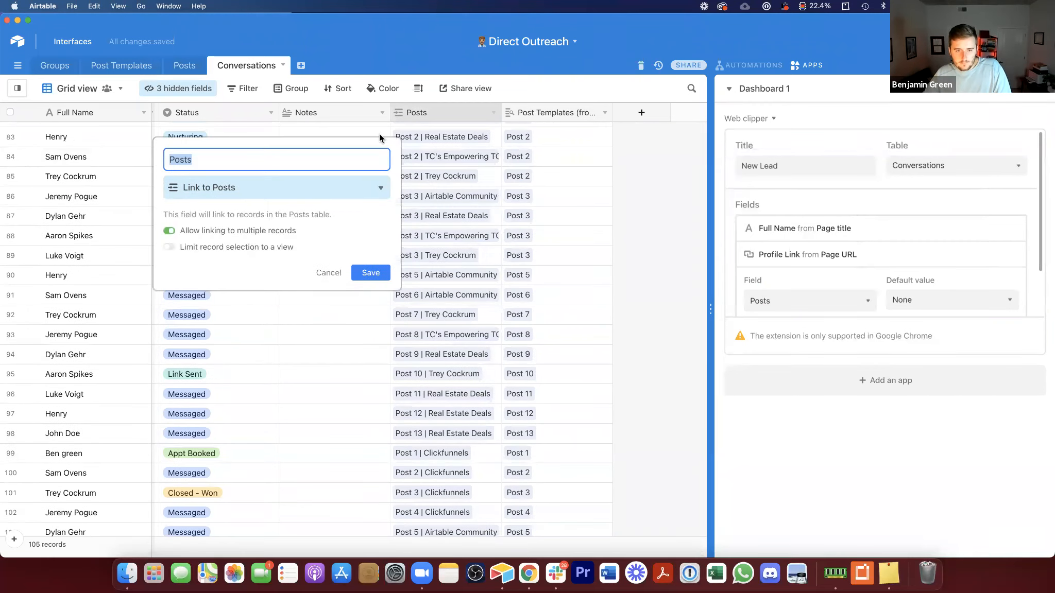
pyautogui.click(205, 232)
pyautogui.click(370, 272)
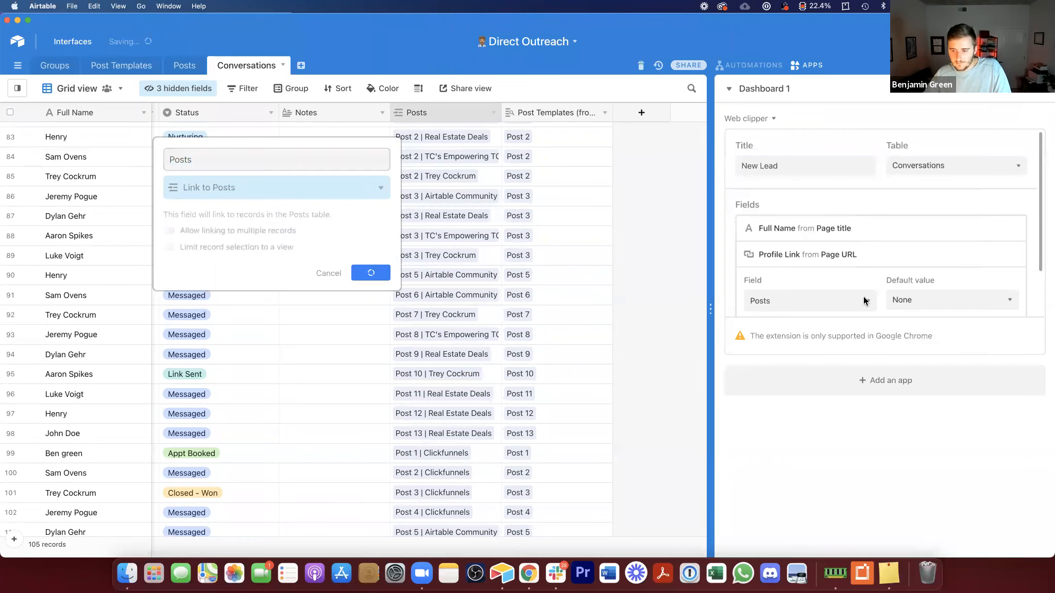
pyautogui.scroll(-2, 838, 230)
pyautogui.click(1001, 274)
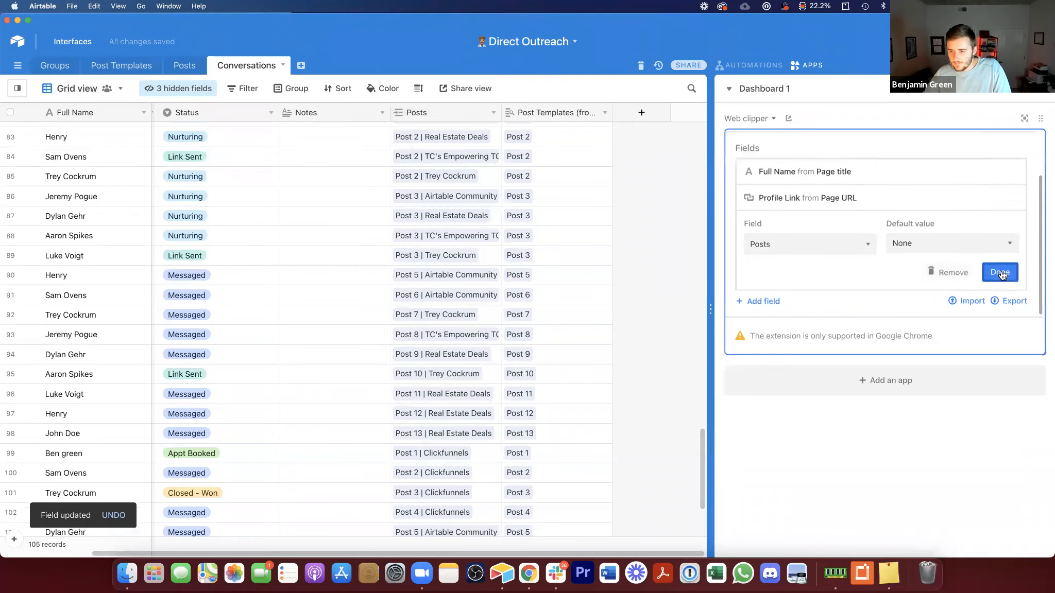
pyautogui.click(528, 582)
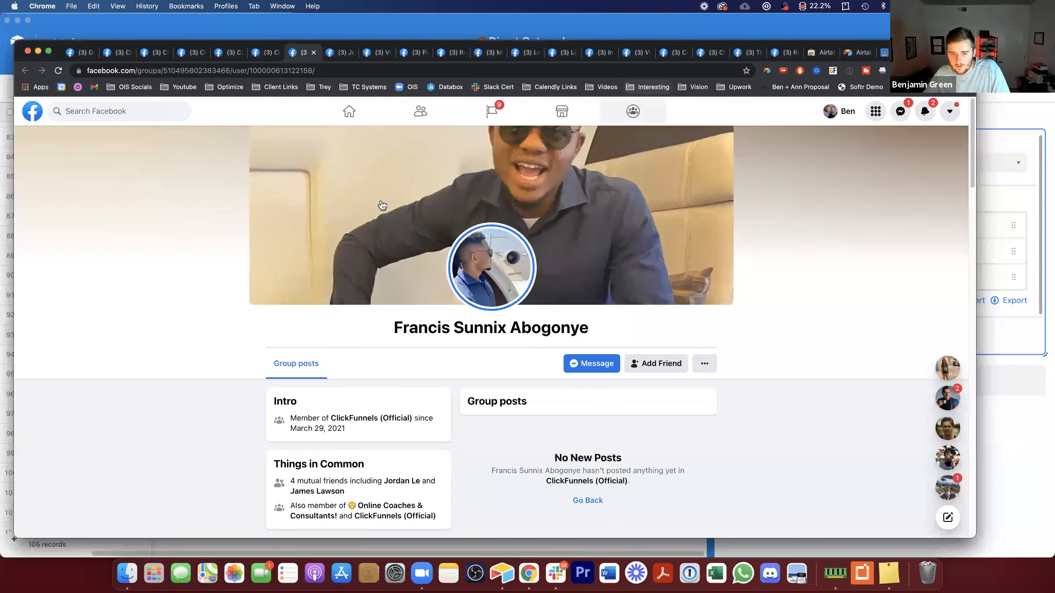
pyautogui.click(767, 70)
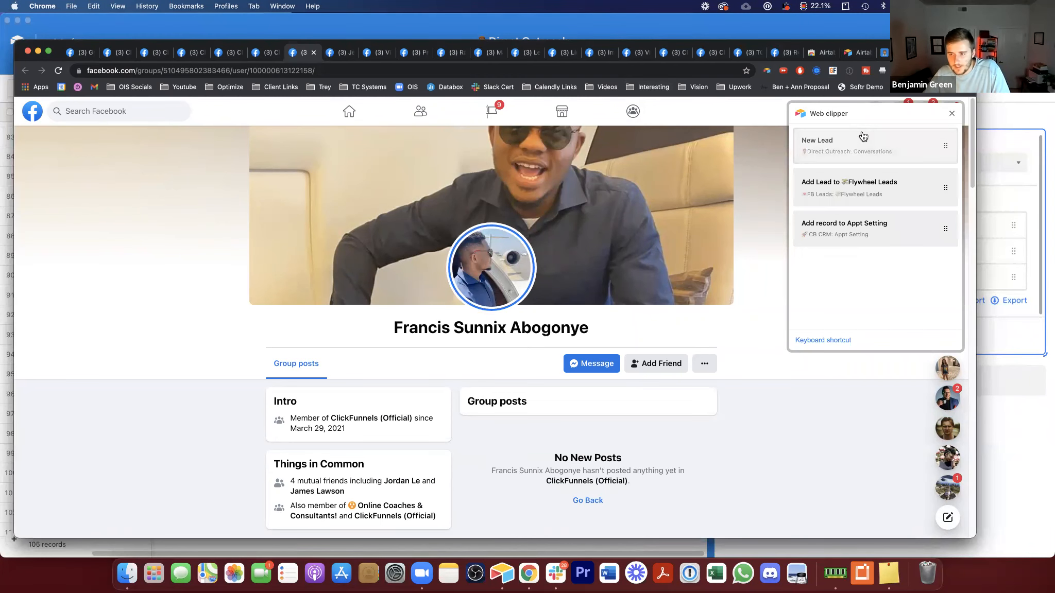
pyautogui.click(863, 137)
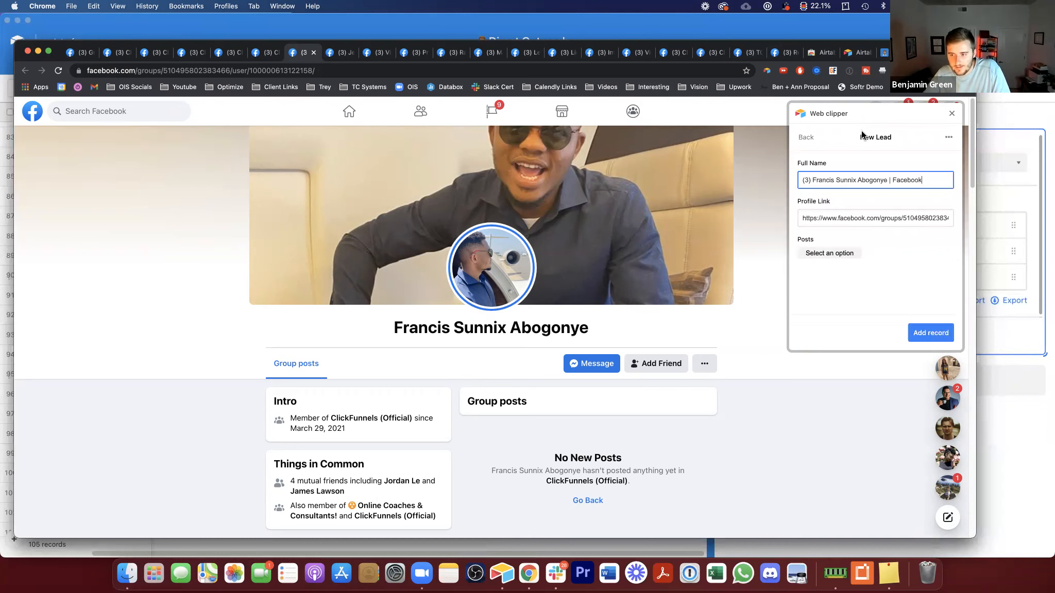
pyautogui.moveTo(813, 180); pyautogui.dragTo(888, 180)
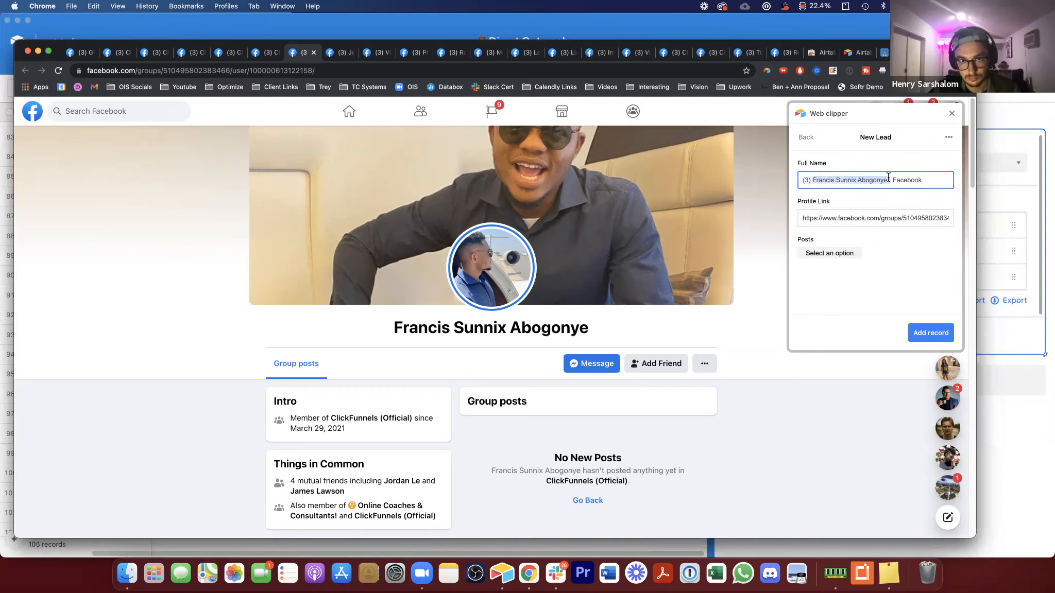
pyautogui.click(955, 115)
# Step: Open and dismiss the Facebook notifications on the profile tab
pyautogui.click(924, 112)
pyautogui.click(923, 113)
pyautogui.click(901, 111)
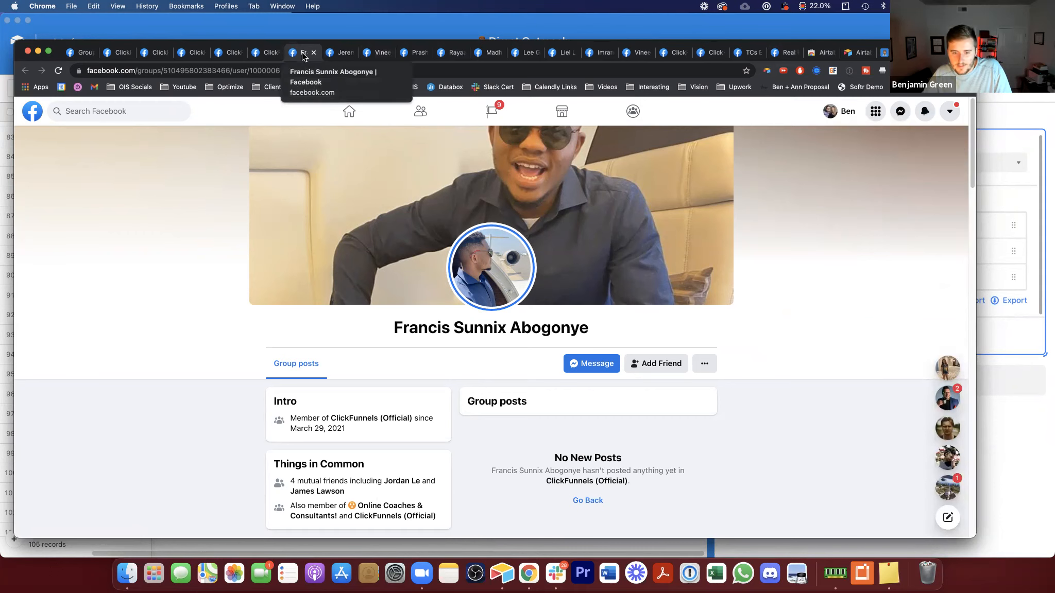
pyautogui.moveTo(396, 325); pyautogui.dragTo(626, 330)
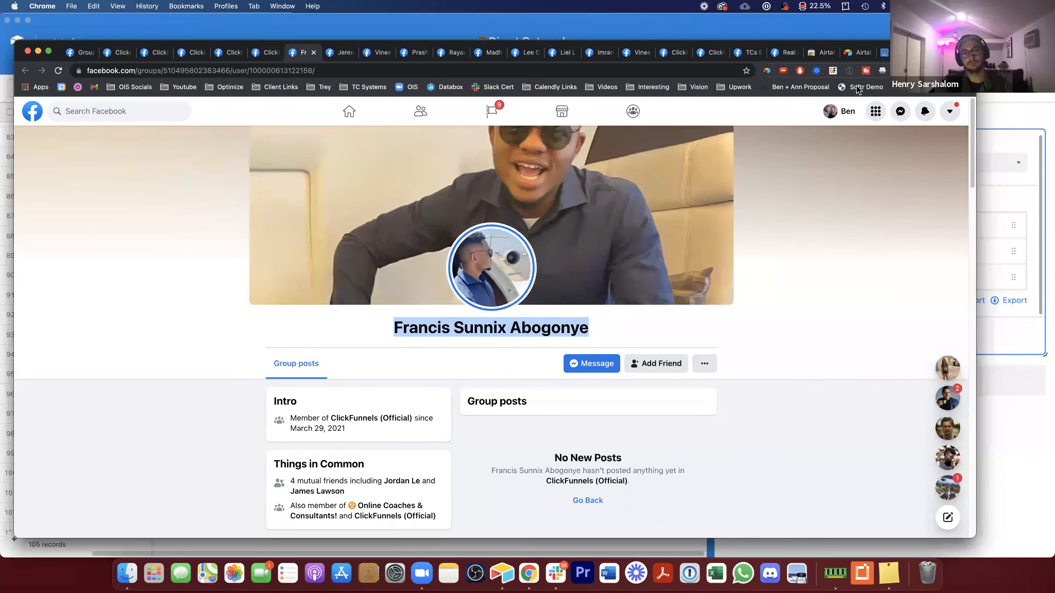
# Step: Clip the open Facebook profile with New Lead, linking the record to Post 2 | Clickfunnels, and add the record
pyautogui.click(769, 72)
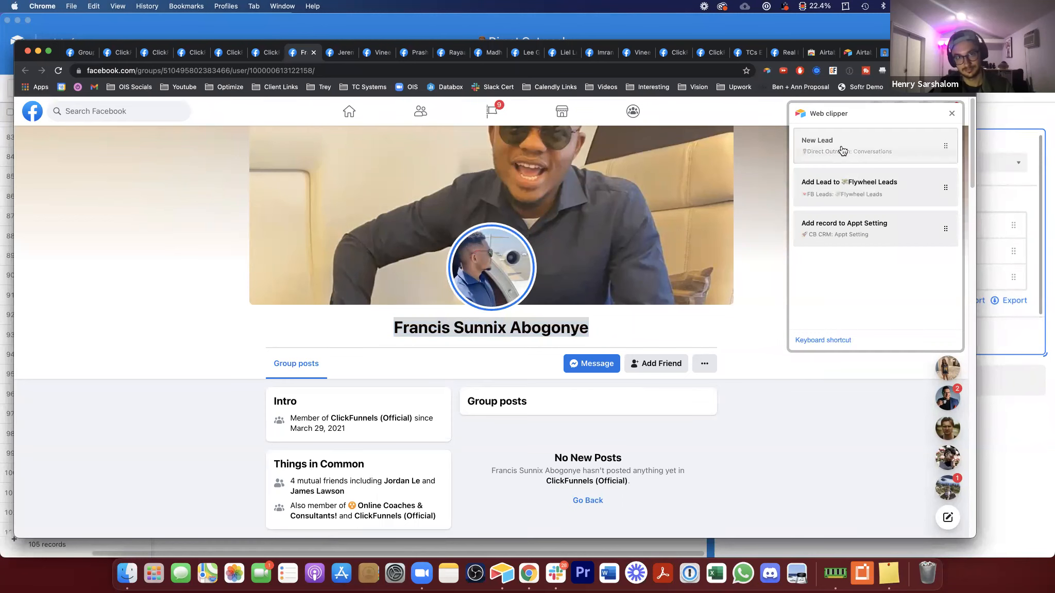
pyautogui.click(842, 146)
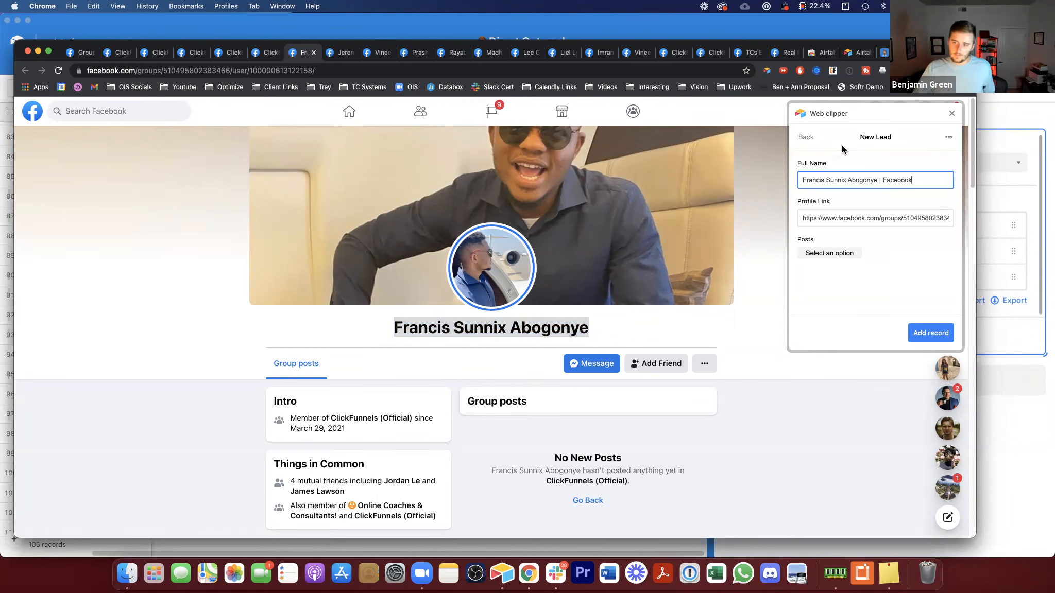
pyautogui.moveTo(802, 180); pyautogui.dragTo(900, 188)
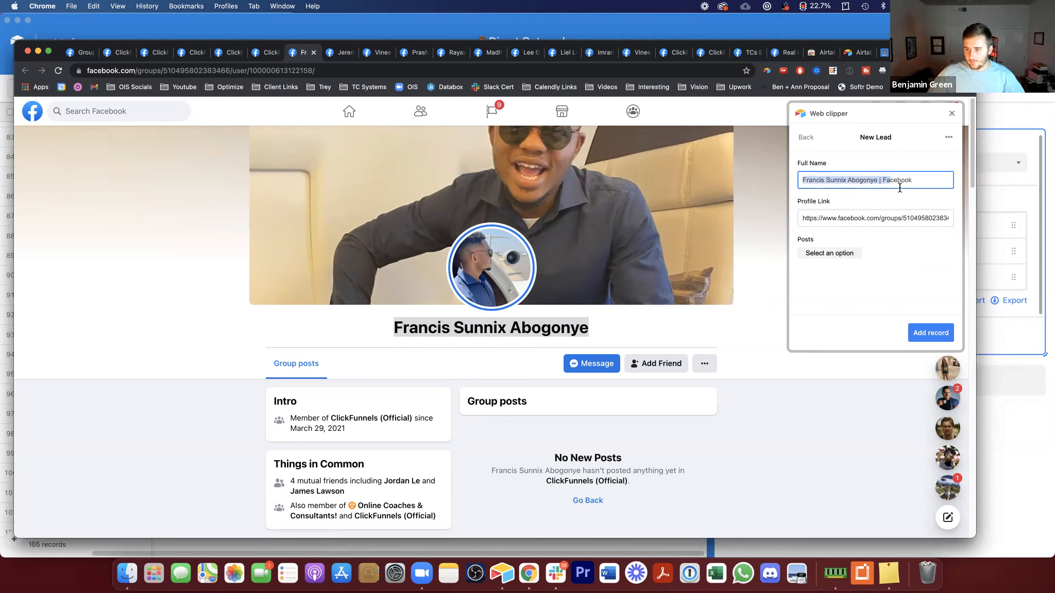
pyautogui.click(836, 254)
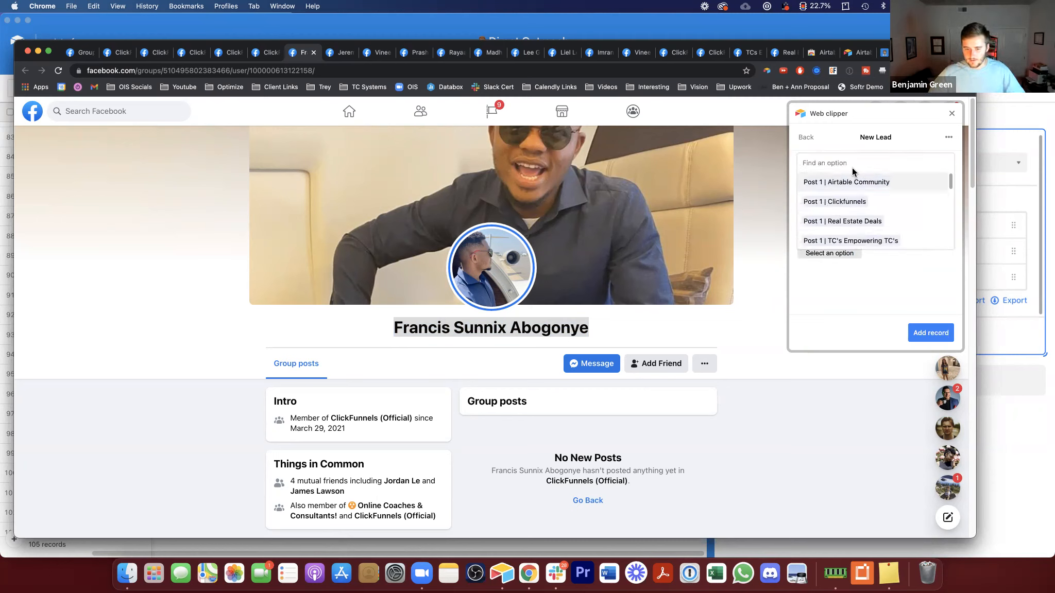
pyautogui.write('cloc')
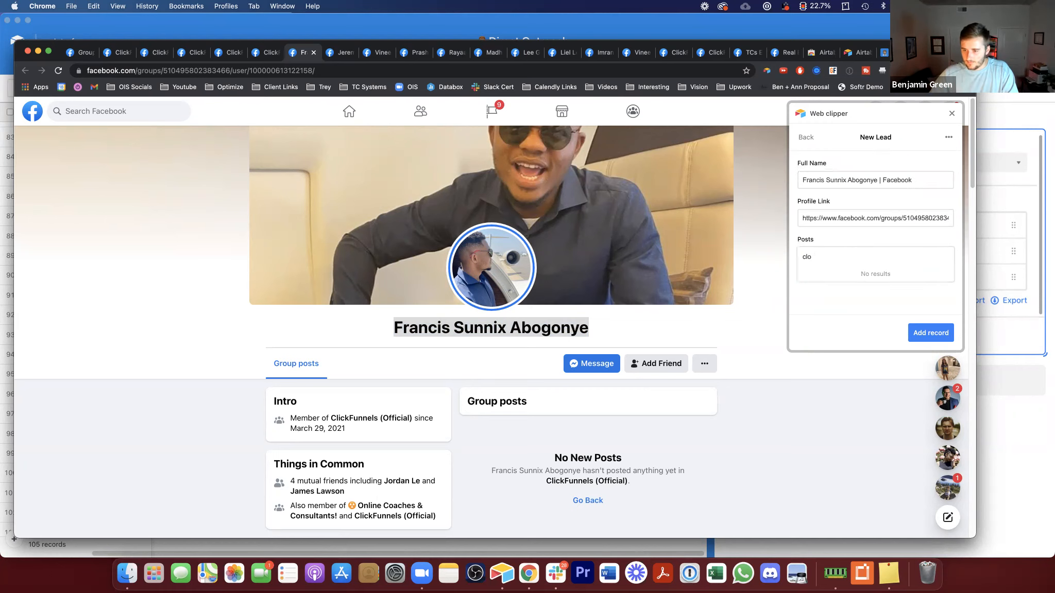
pyautogui.press('BackSpace')
pyautogui.click(863, 227)
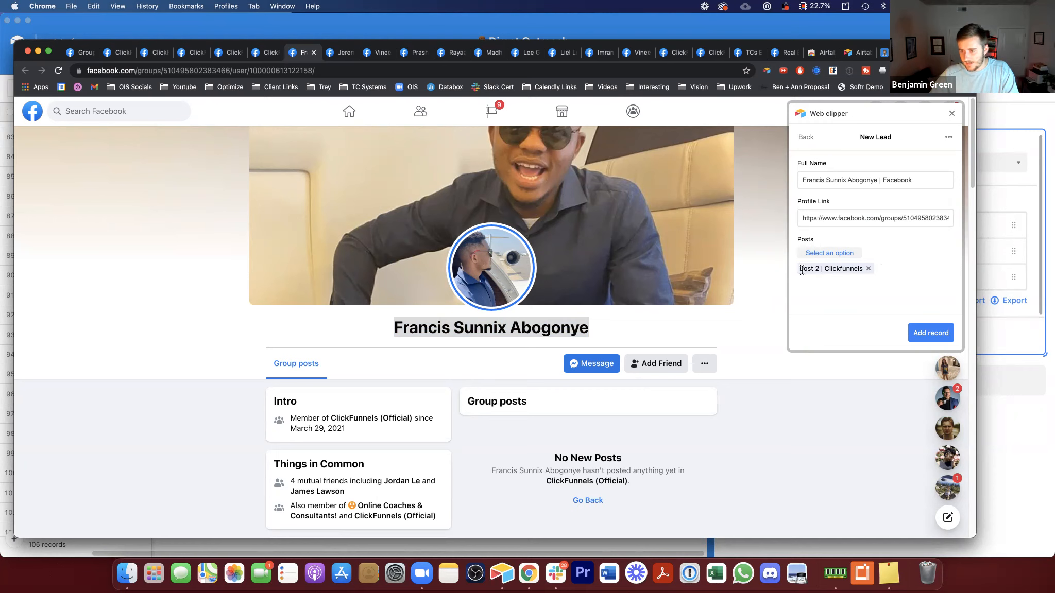
pyautogui.moveTo(806, 268); pyautogui.dragTo(853, 267)
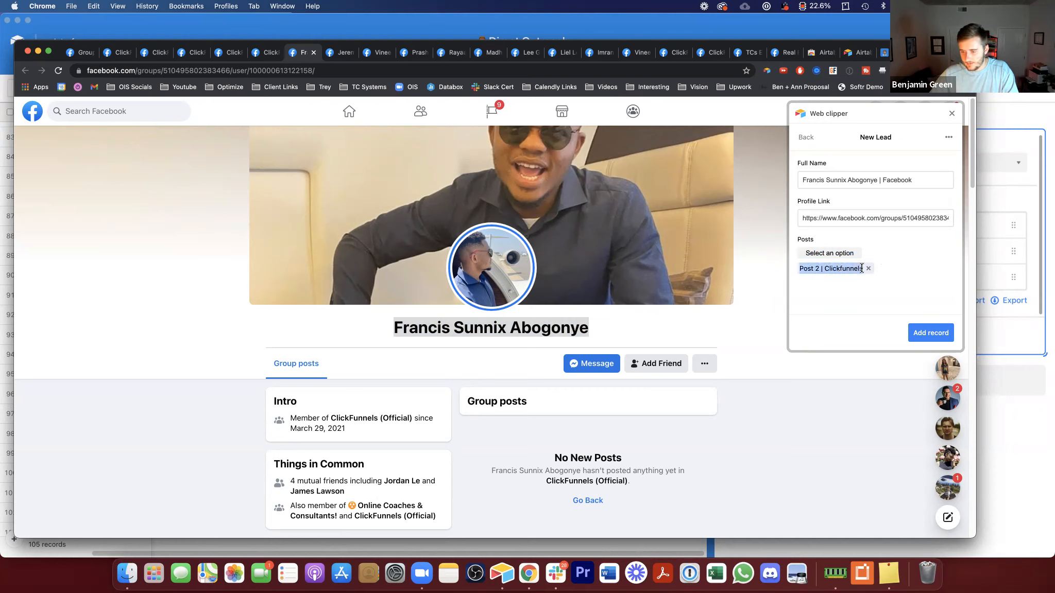
pyautogui.click(931, 332)
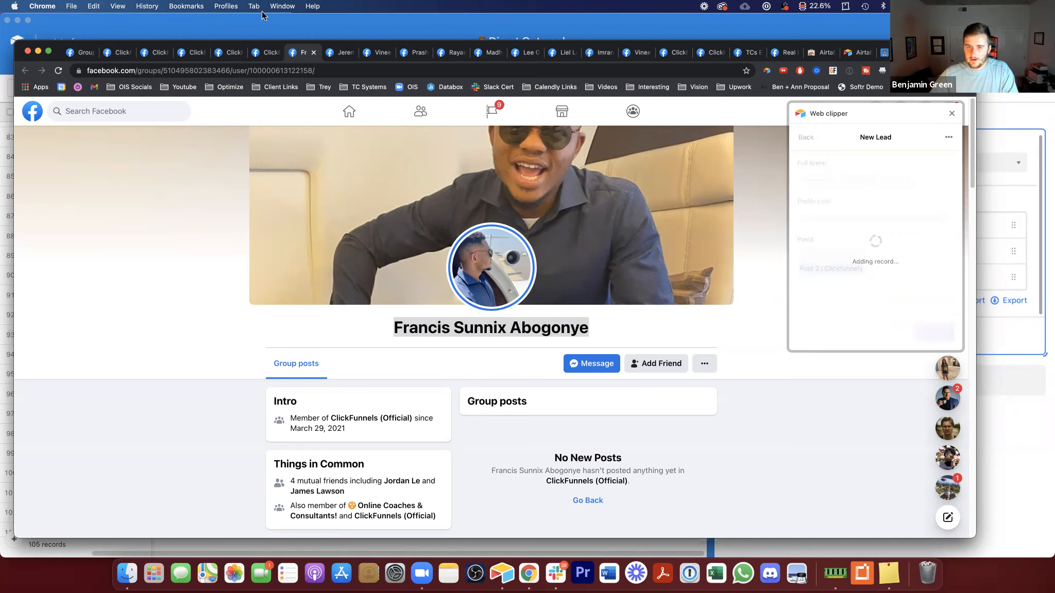
# Step: Switch to the next profile tab and clip it with New Lead, linking Post 2 | Clickfunnels, then add the record
pyautogui.click(333, 52)
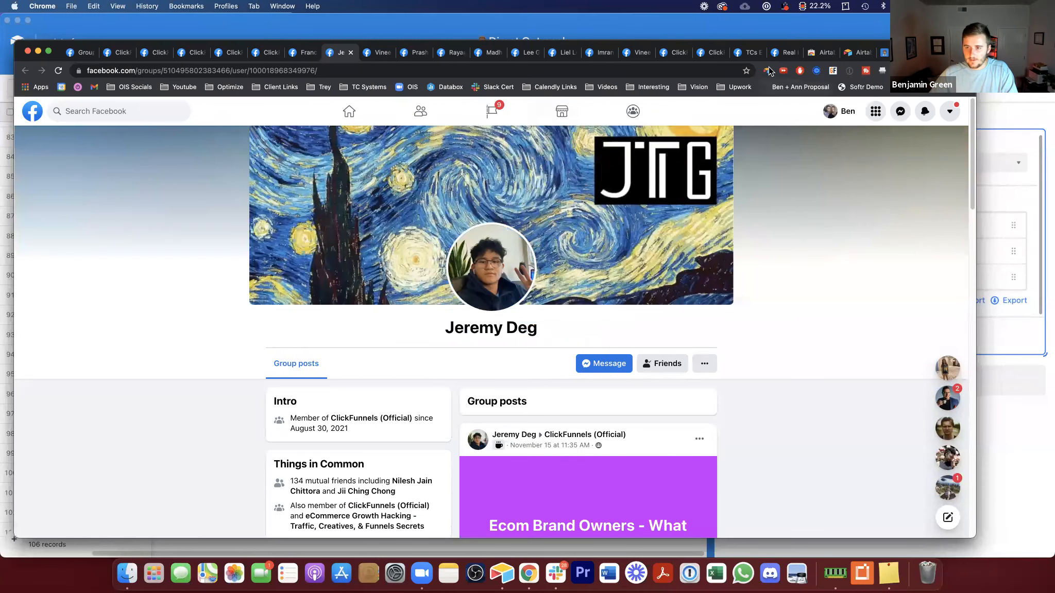
pyautogui.click(885, 137)
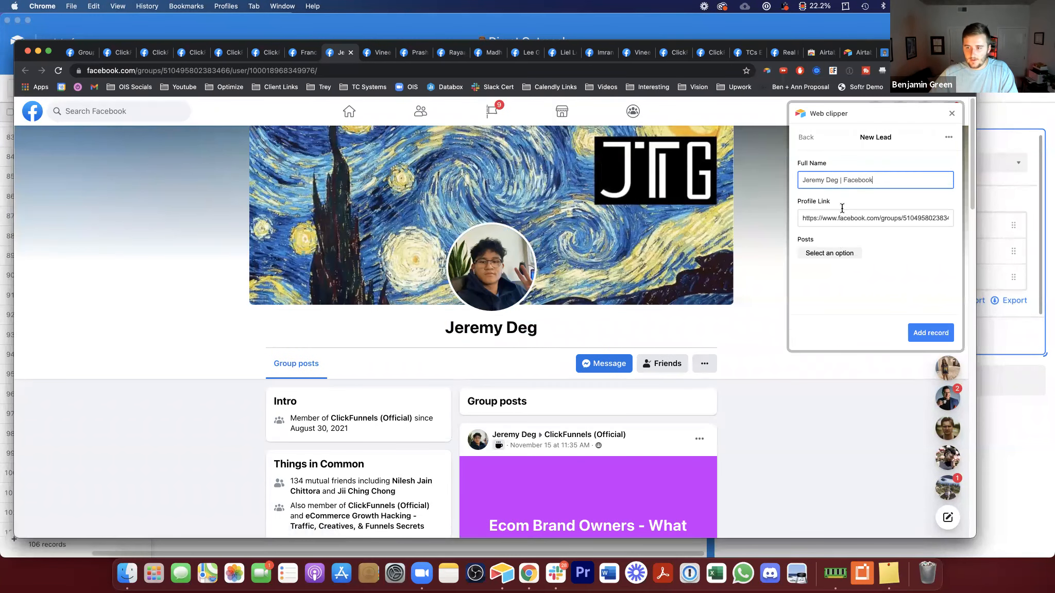
pyautogui.click(835, 252)
pyautogui.scroll(-2, 834, 222)
pyautogui.click(834, 180)
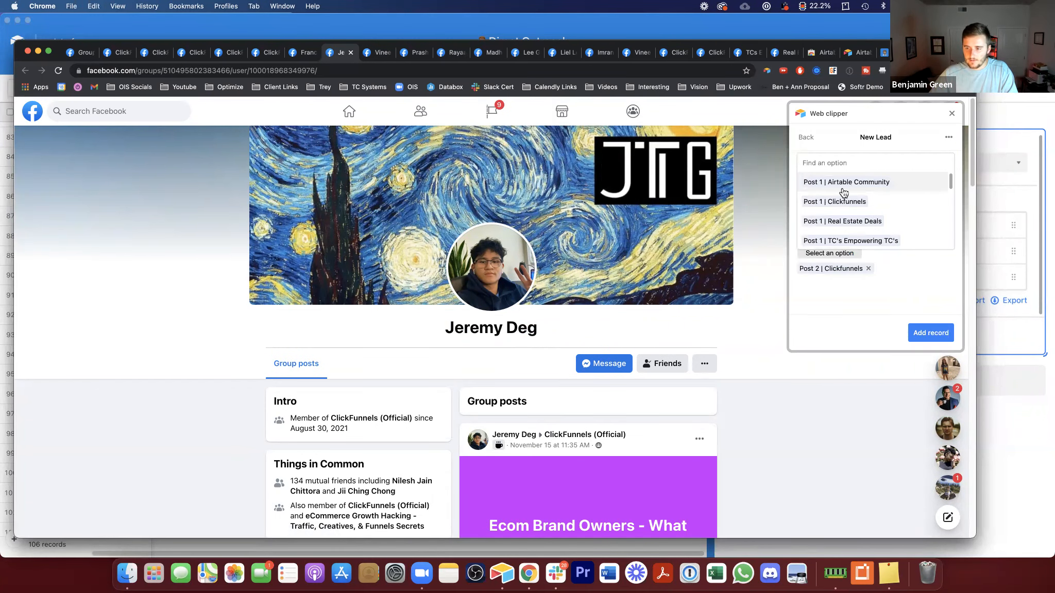
pyautogui.click(933, 333)
# Step: Clip the following Facebook profile tab with New Lead, linking Post 2 | Clickfunnels, and add the record
pyautogui.click(378, 53)
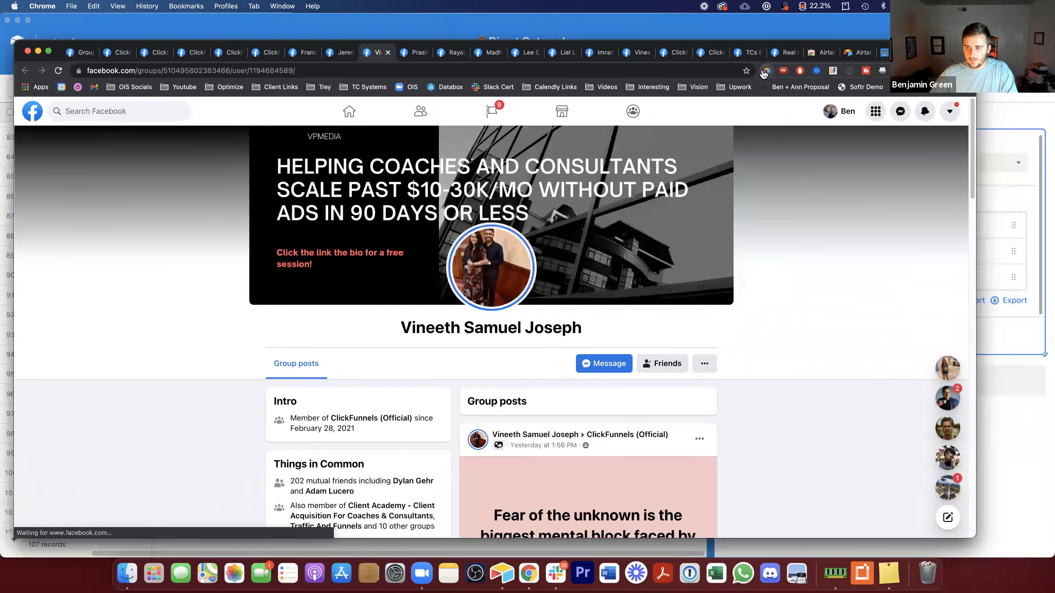
pyautogui.click(767, 70)
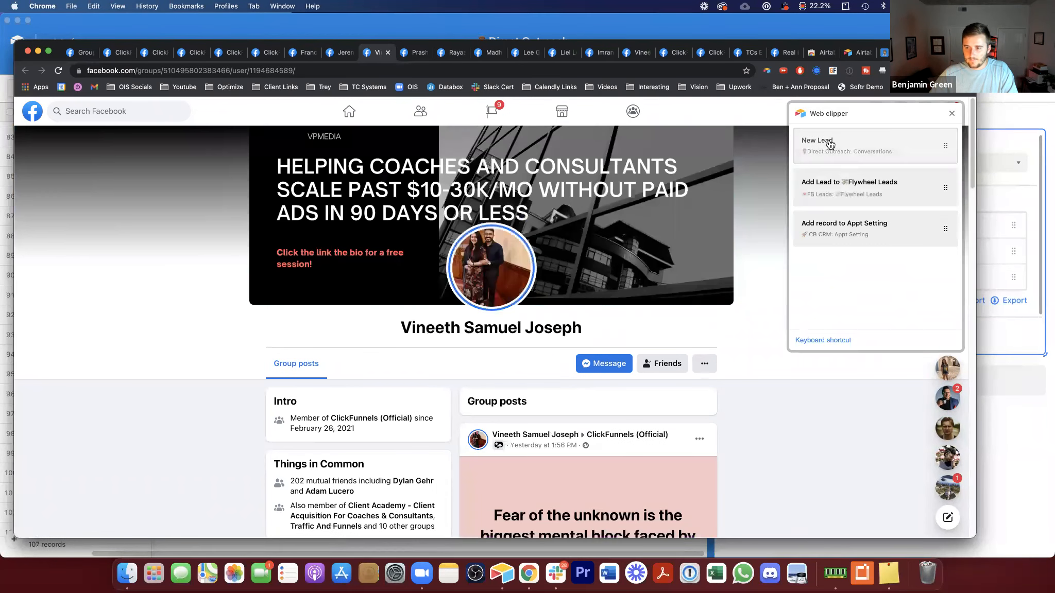
pyautogui.click(845, 140)
pyautogui.click(840, 250)
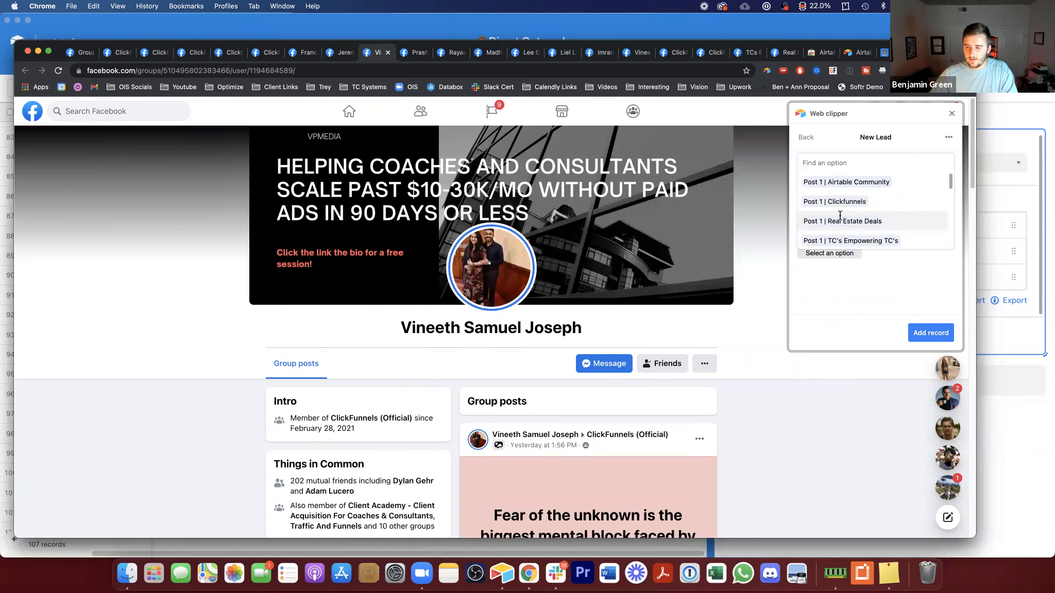
pyautogui.write('Post 2 | Clickfunnels')
pyautogui.click(846, 277)
pyautogui.click(846, 233)
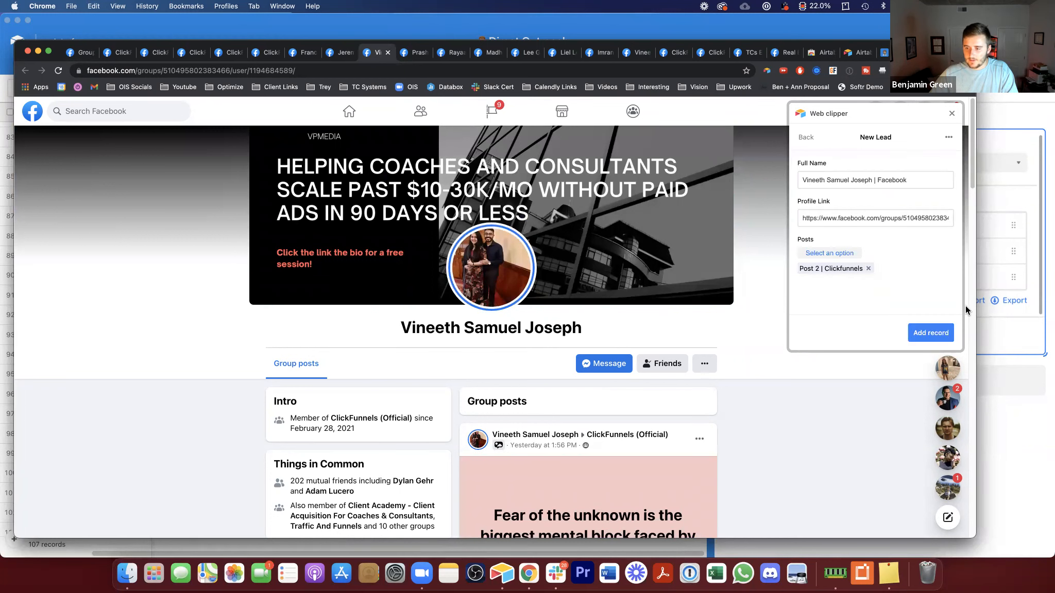
pyautogui.click(930, 332)
# Step: Clip one more Facebook profile tab with New Lead, linking it to Post 2 | Clickfunnels, and add the record
pyautogui.click(418, 52)
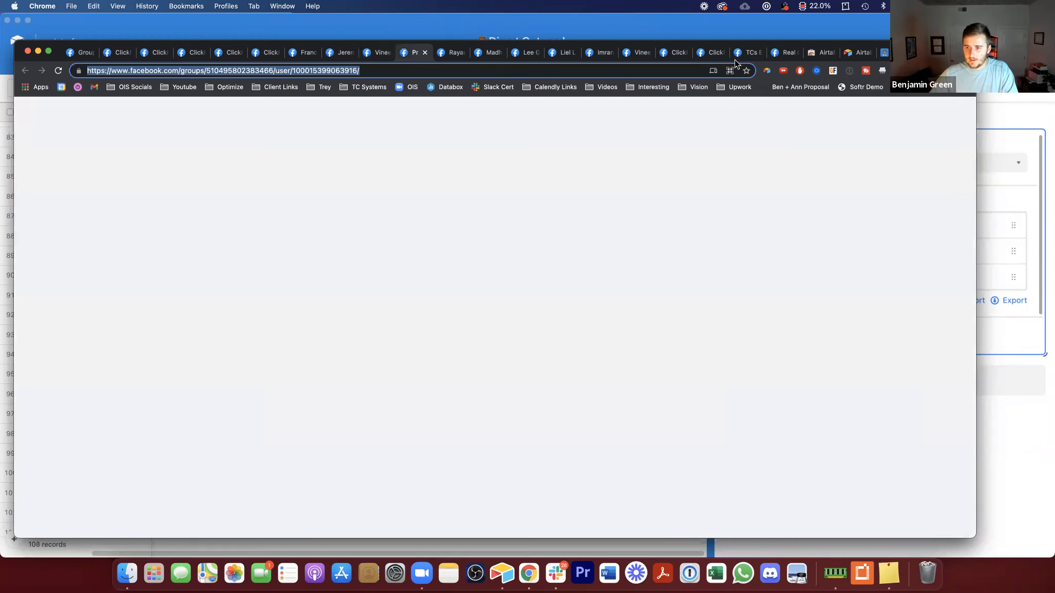
pyautogui.click(768, 71)
pyautogui.click(804, 150)
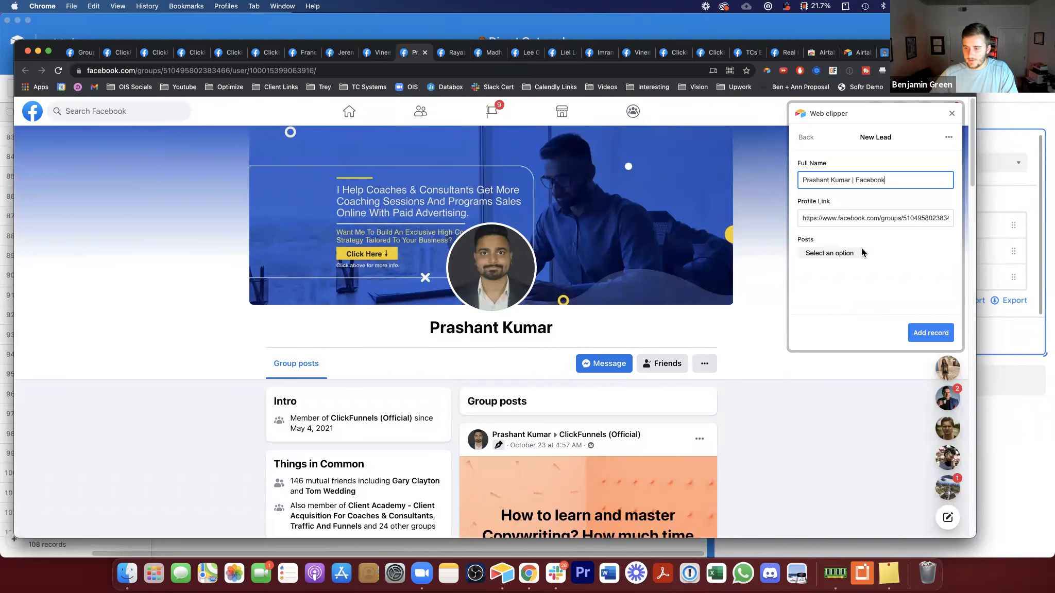
pyautogui.click(850, 254)
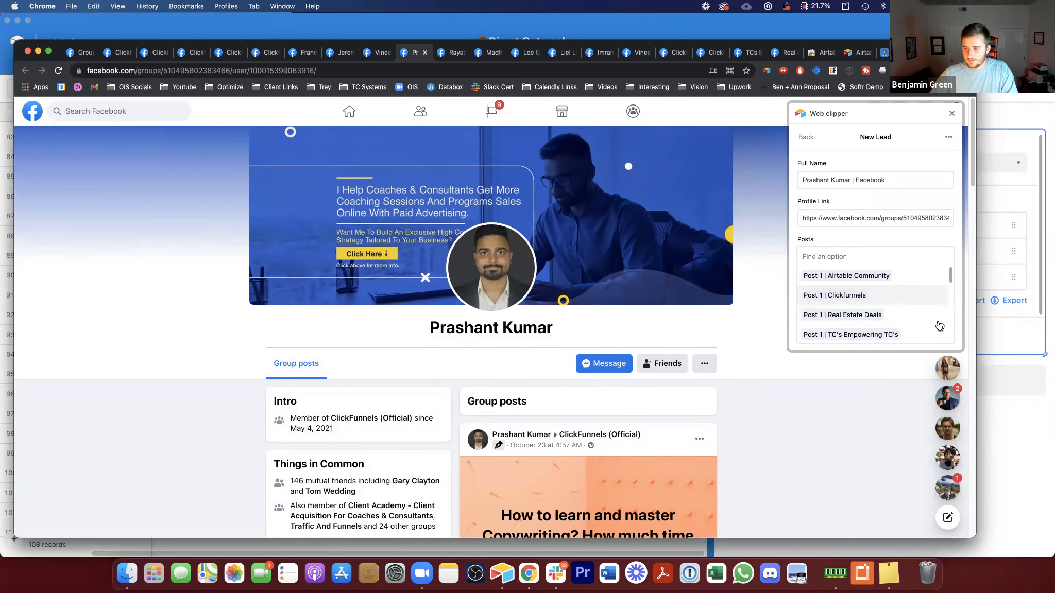
pyautogui.click(835, 295)
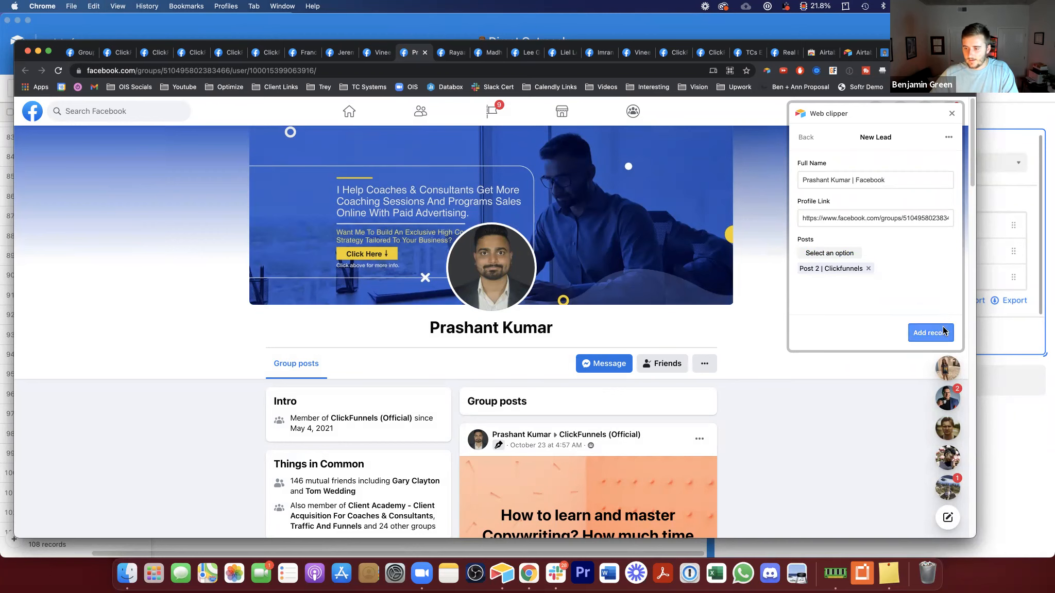
pyautogui.click(930, 332)
# Step: Widen the Full Name column in the Conversations table and open the first clipped record's profile link
pyautogui.click(1021, 310)
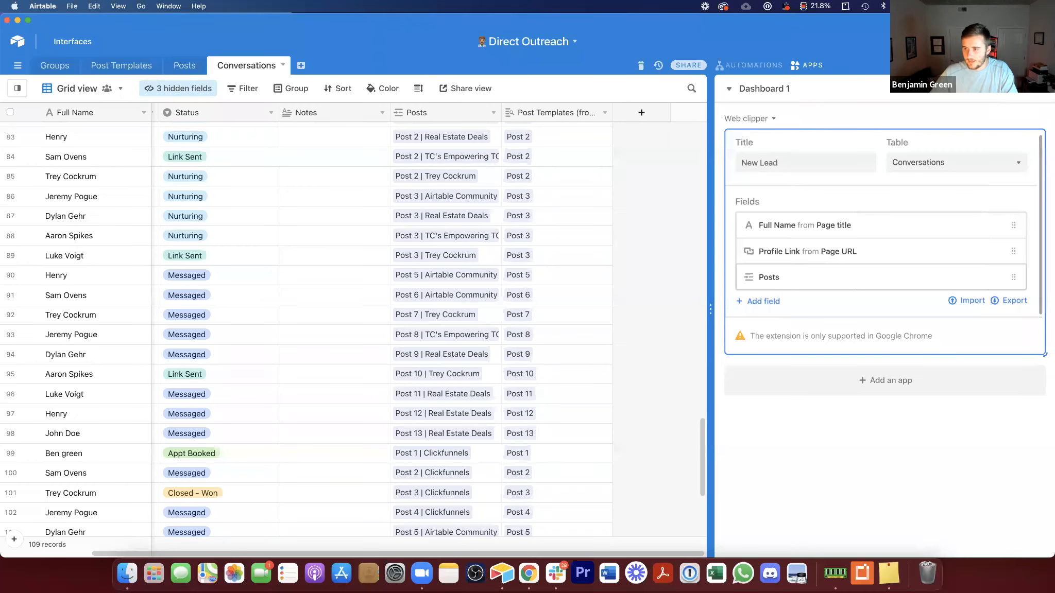
pyautogui.click(711, 268)
pyautogui.scroll(-5, 710, 267)
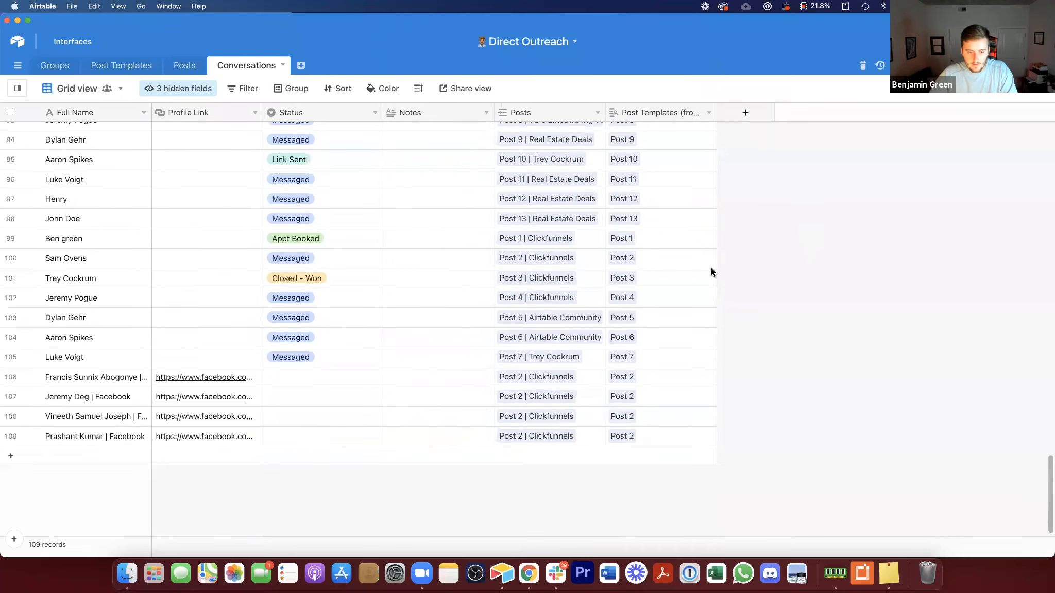
pyautogui.moveTo(108, 378); pyautogui.dragTo(107, 434)
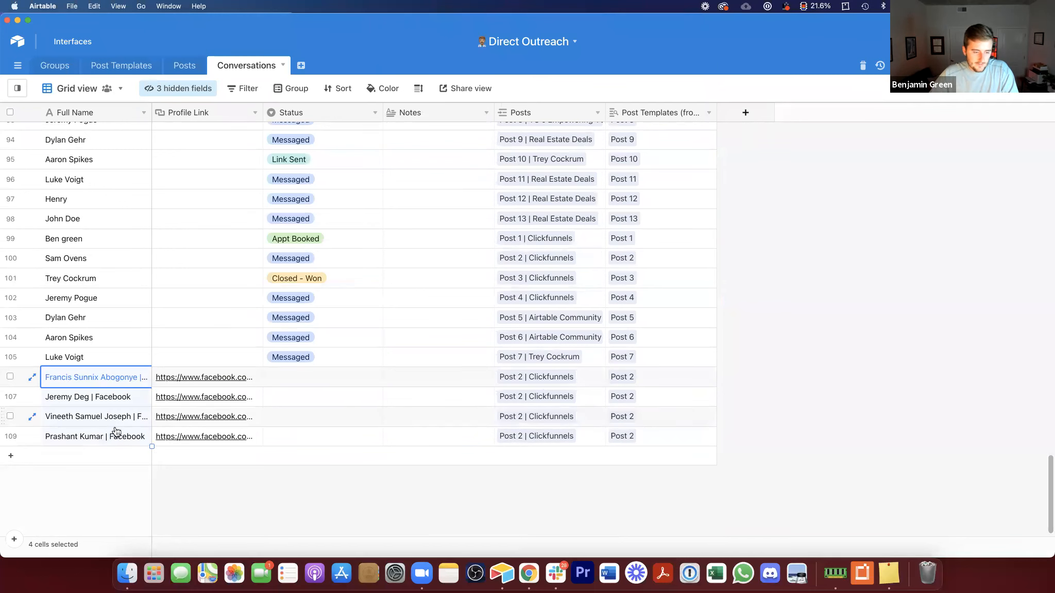
pyautogui.moveTo(152, 109); pyautogui.dragTo(252, 121)
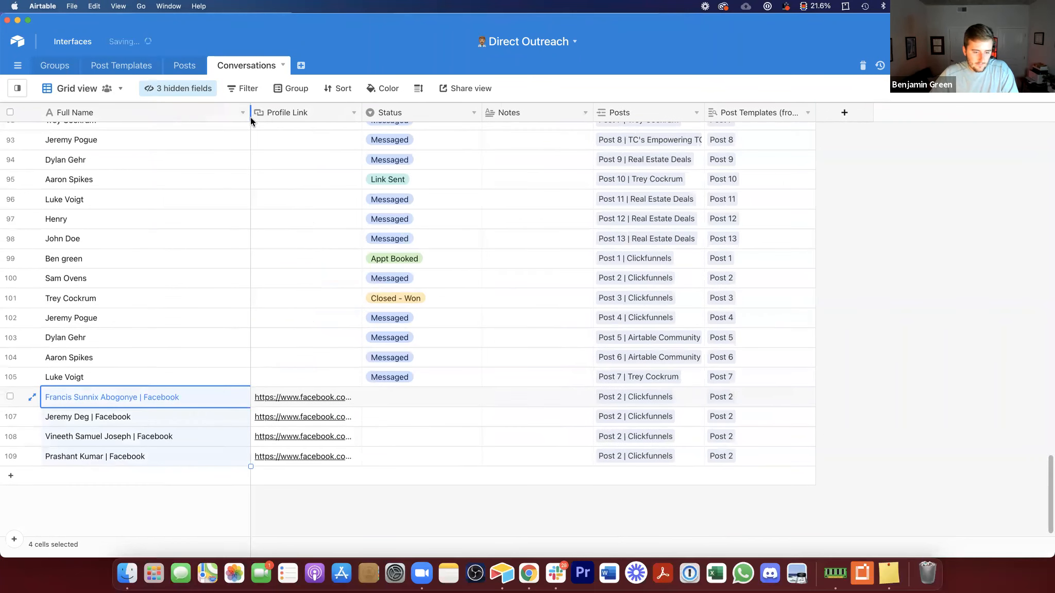
pyautogui.click(301, 400)
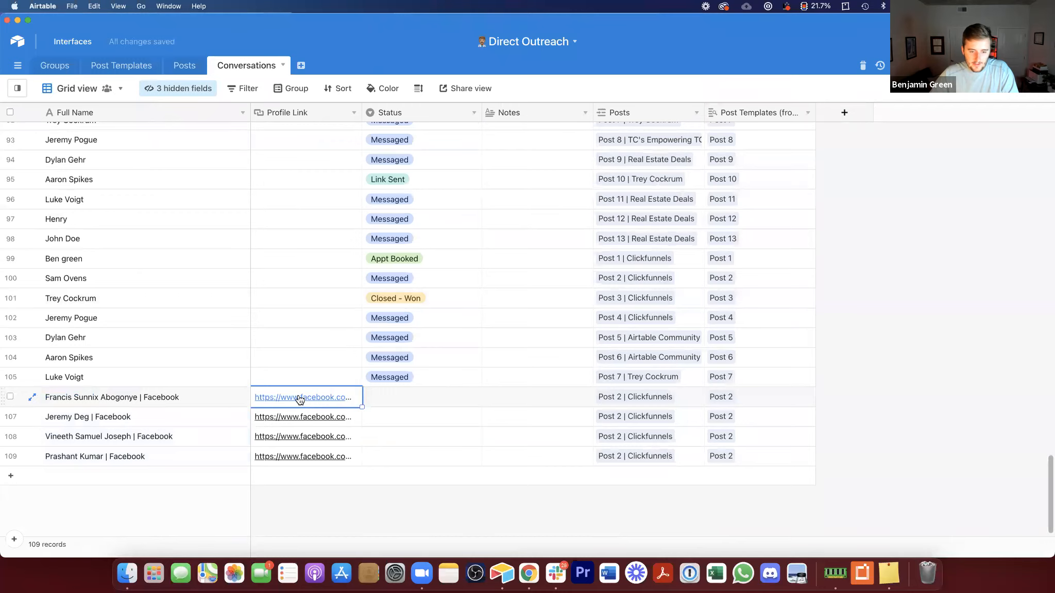
pyautogui.click(299, 397)
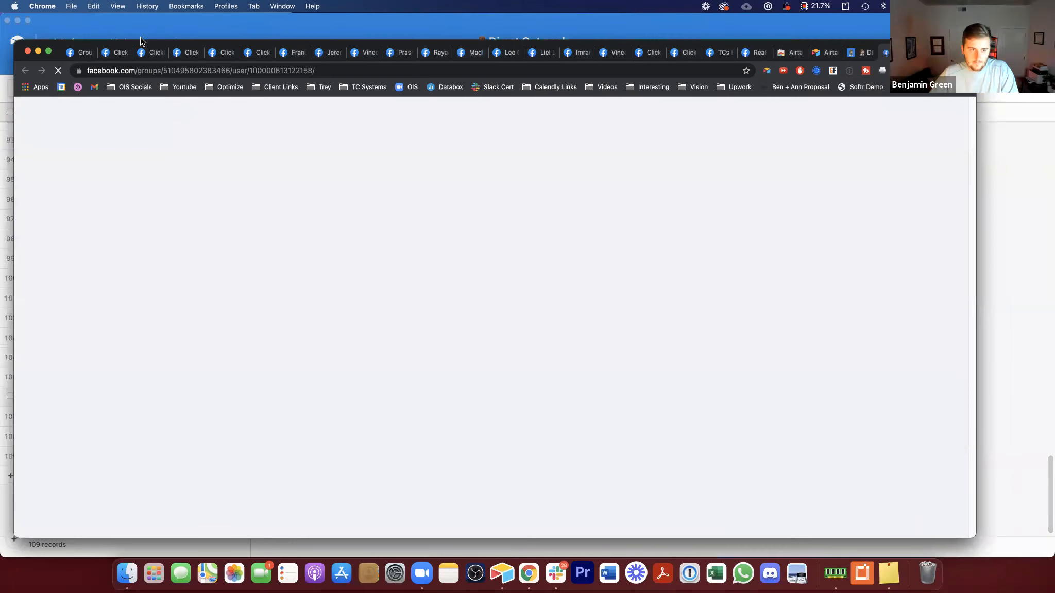
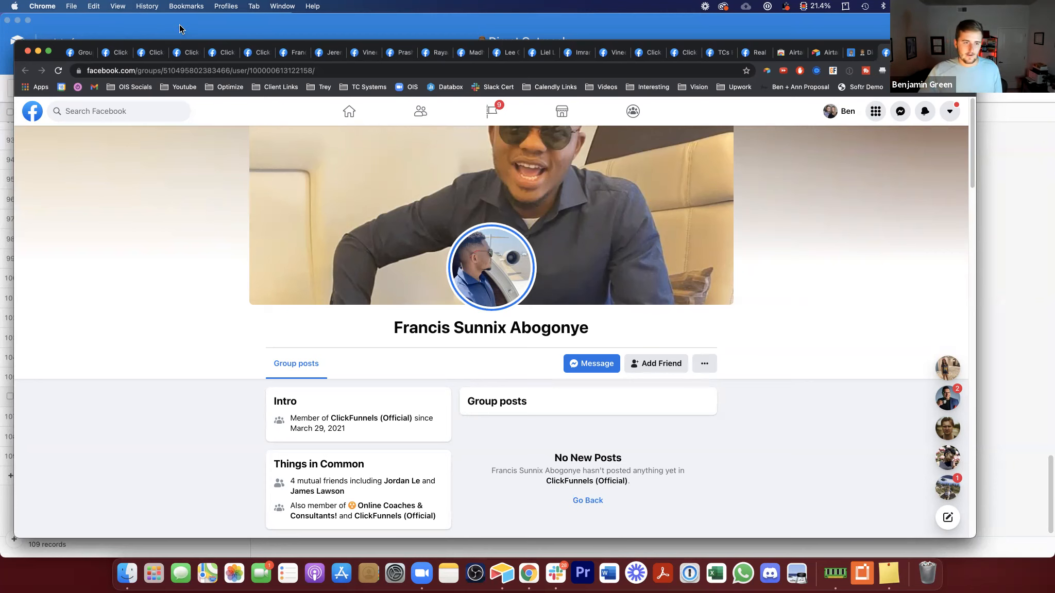
# Step: Switch to the Conversations table to inspect the first clipped record's cells, then return to the browser
pyautogui.press('super+Tab')
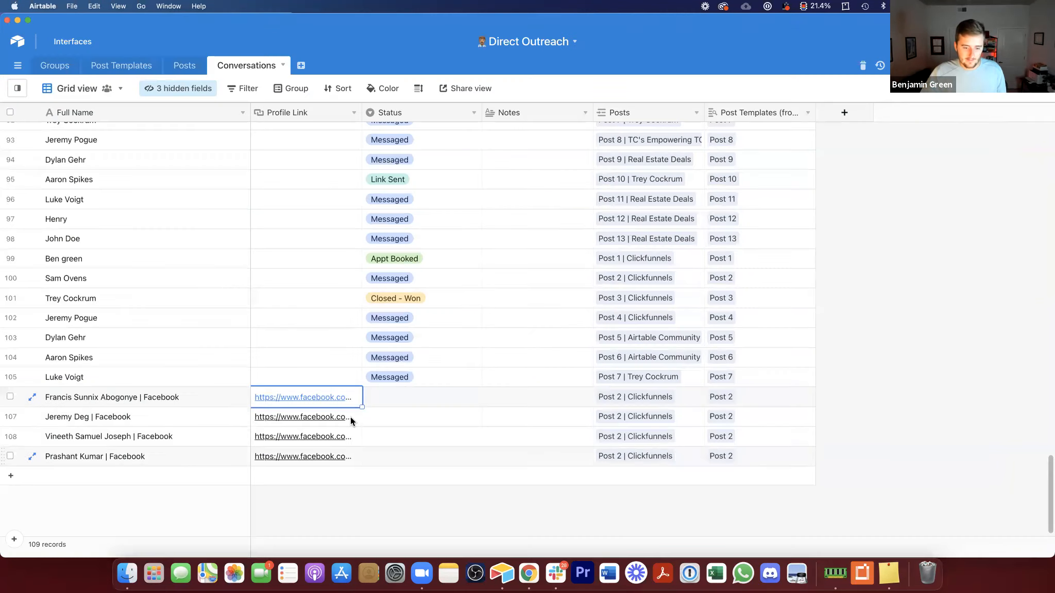
pyautogui.click(424, 398)
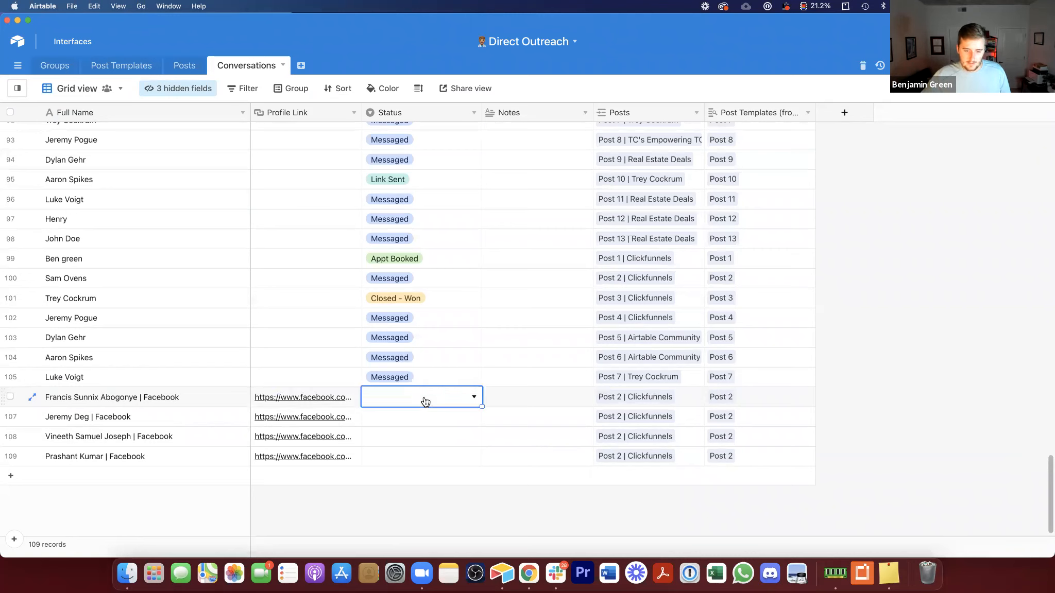
pyautogui.click(670, 394)
pyautogui.keyDown('shift'); pyautogui.click(678, 449); pyautogui.keyUp('shift')
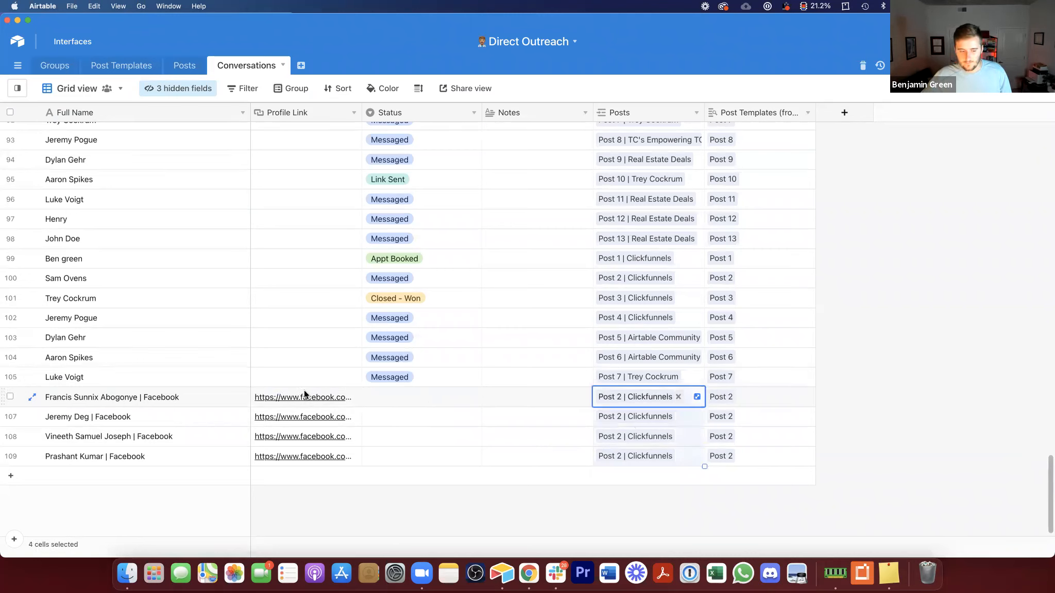
pyautogui.click(183, 400)
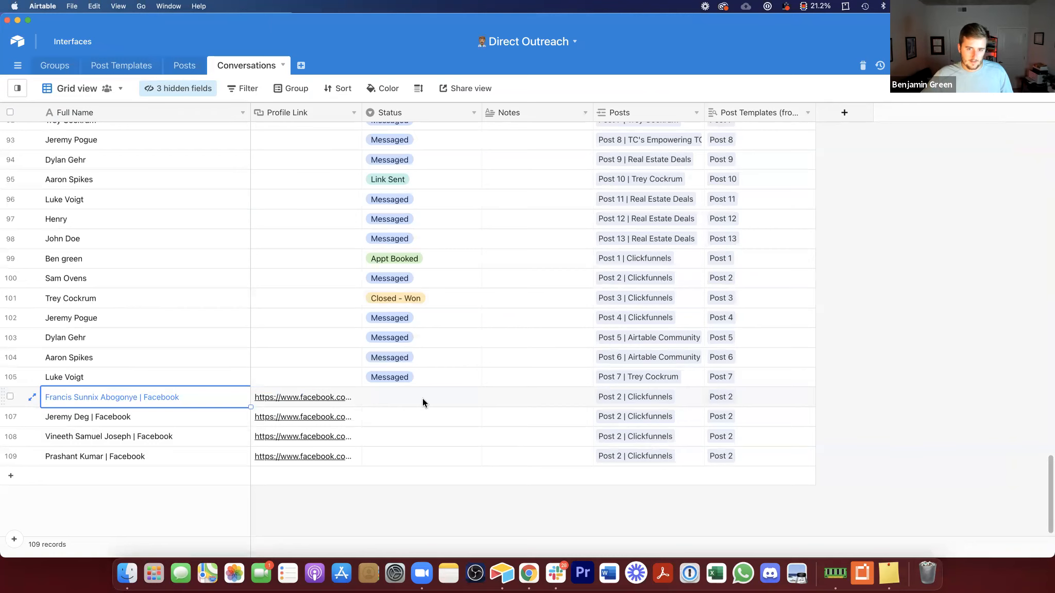
pyautogui.click(529, 572)
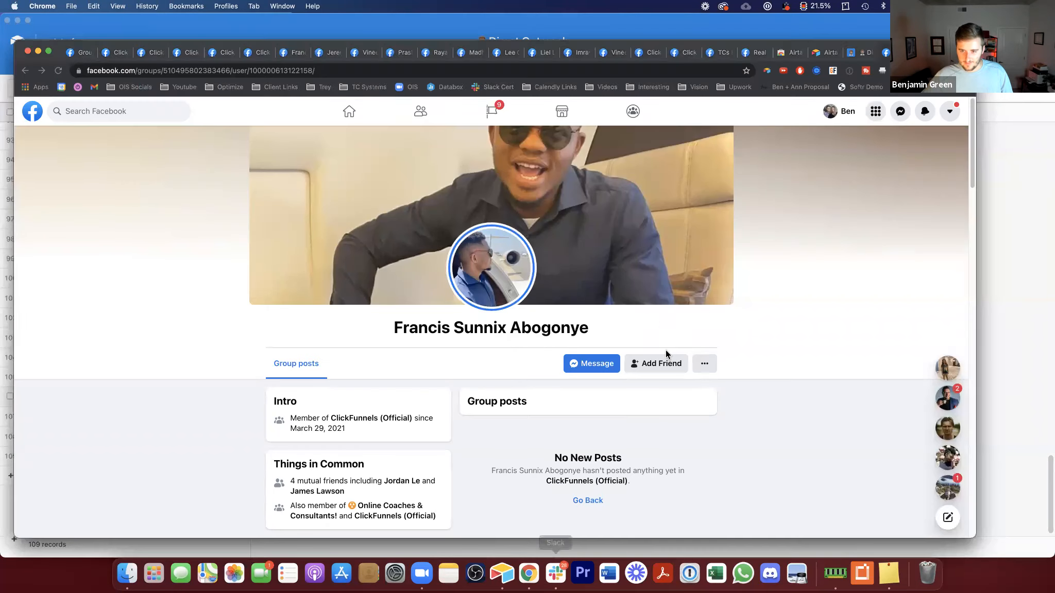
# Step: Move to the next unclipped profile tab and clip it with New Lead, linking Post 2 | Clickfunnels, then add the record
pyautogui.click(362, 52)
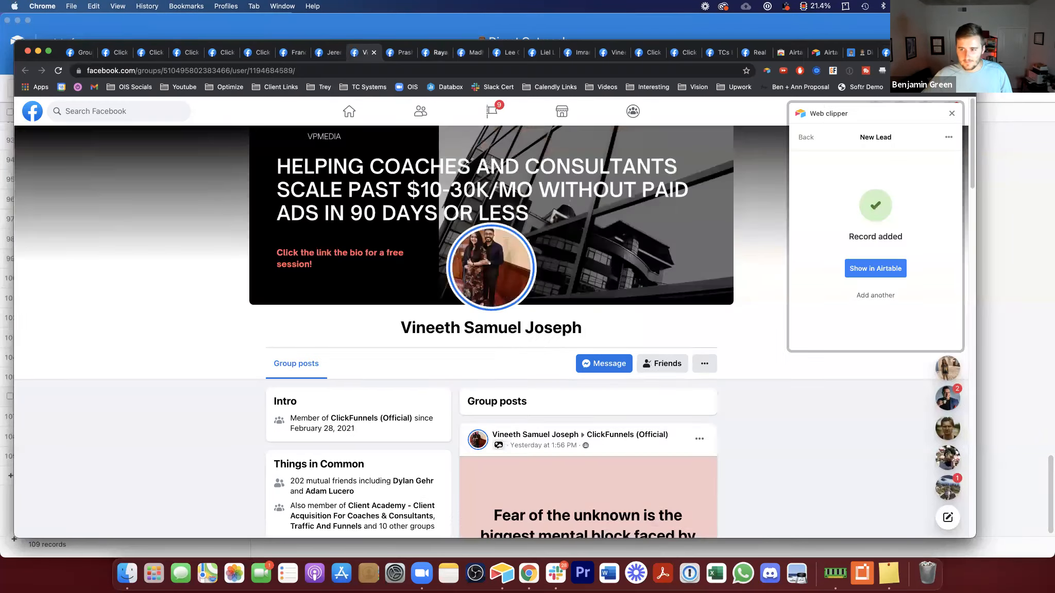
pyautogui.click(403, 52)
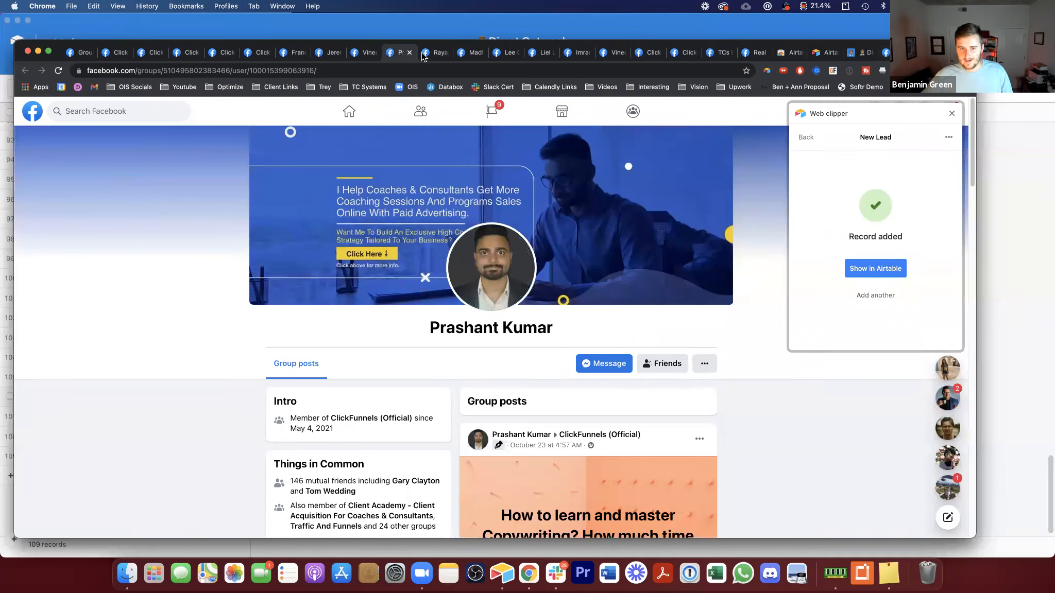
pyautogui.click(437, 53)
pyautogui.click(469, 52)
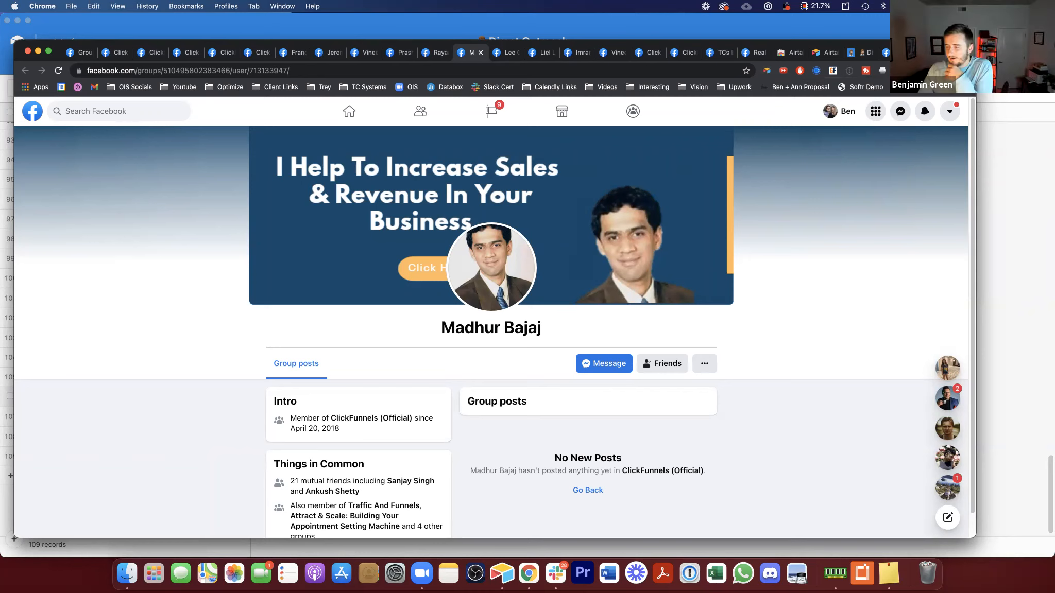
pyautogui.click(767, 73)
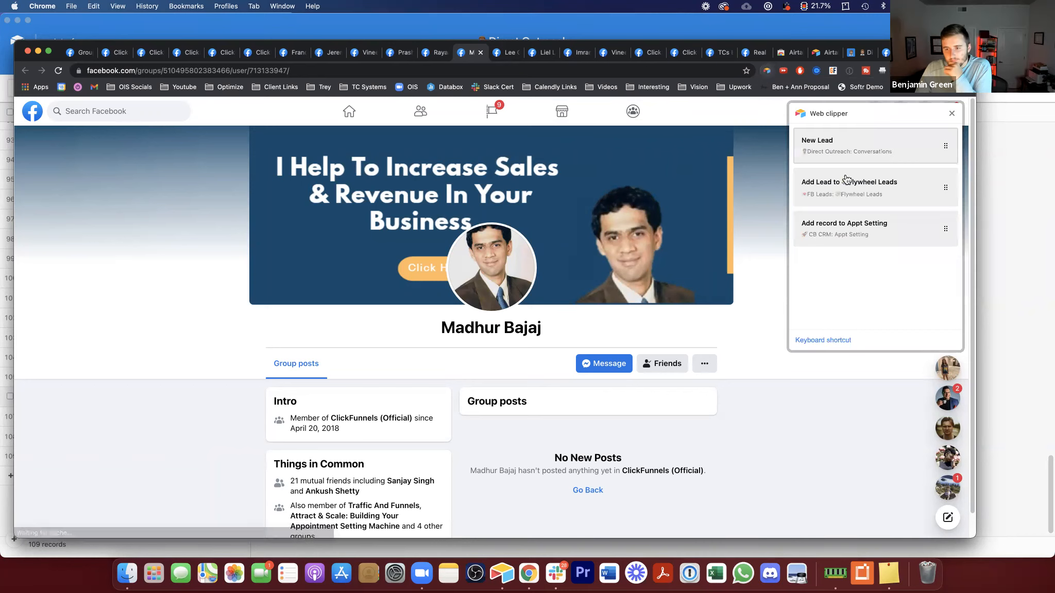
pyautogui.click(827, 138)
pyautogui.click(844, 253)
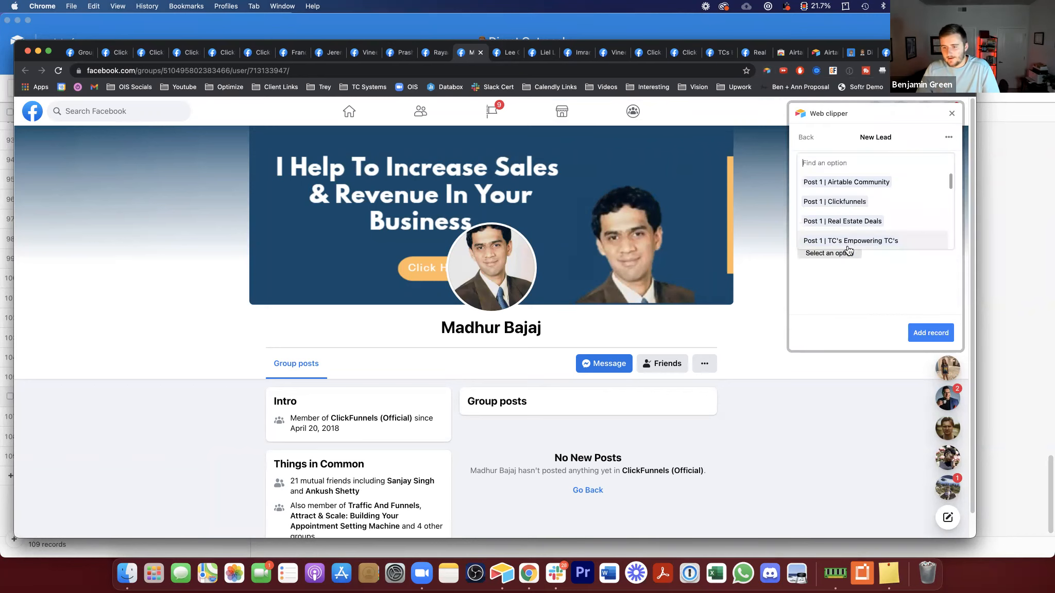
pyautogui.write('Post 2 | Clickfunnels')
pyautogui.click(839, 183)
pyautogui.click(931, 333)
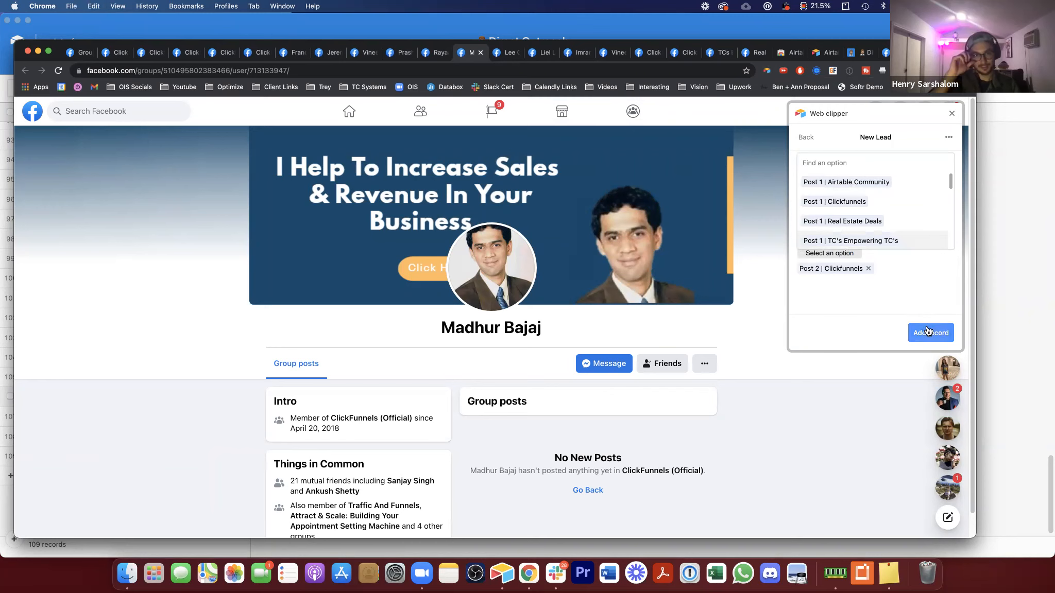
# Step: Clip the following profile tab with New Lead, linking Post 2 | Clickfunnels, and add the record
pyautogui.hotkey('ctrl', 'Tab')
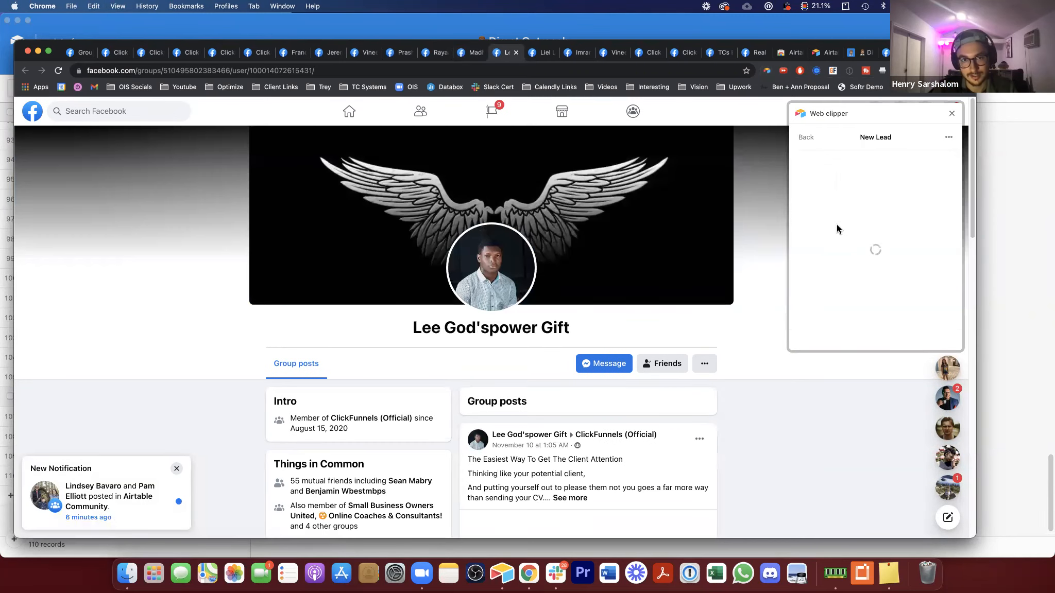
pyautogui.click(836, 252)
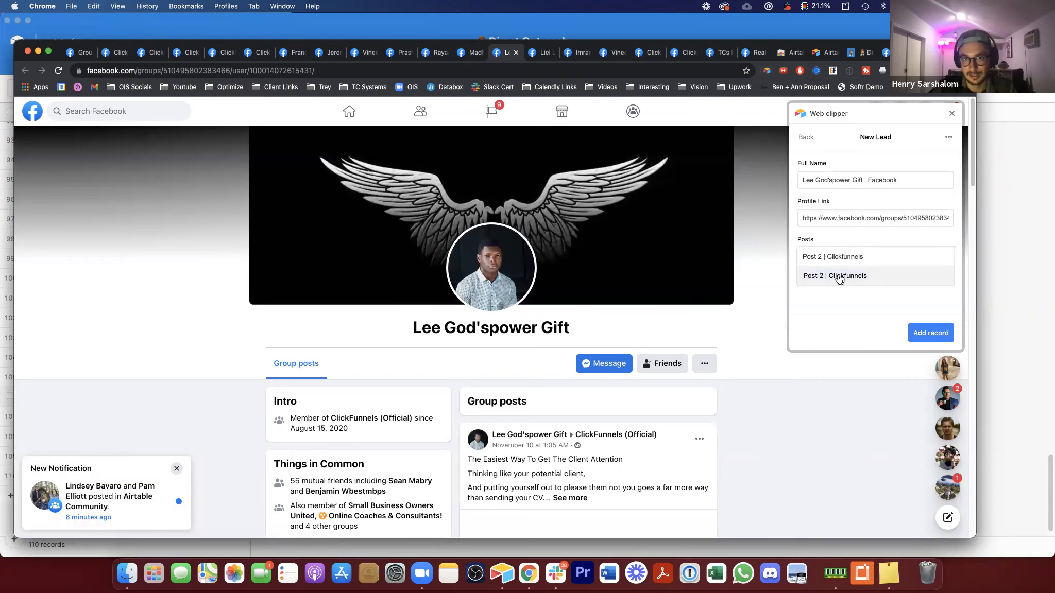
pyautogui.click(851, 334)
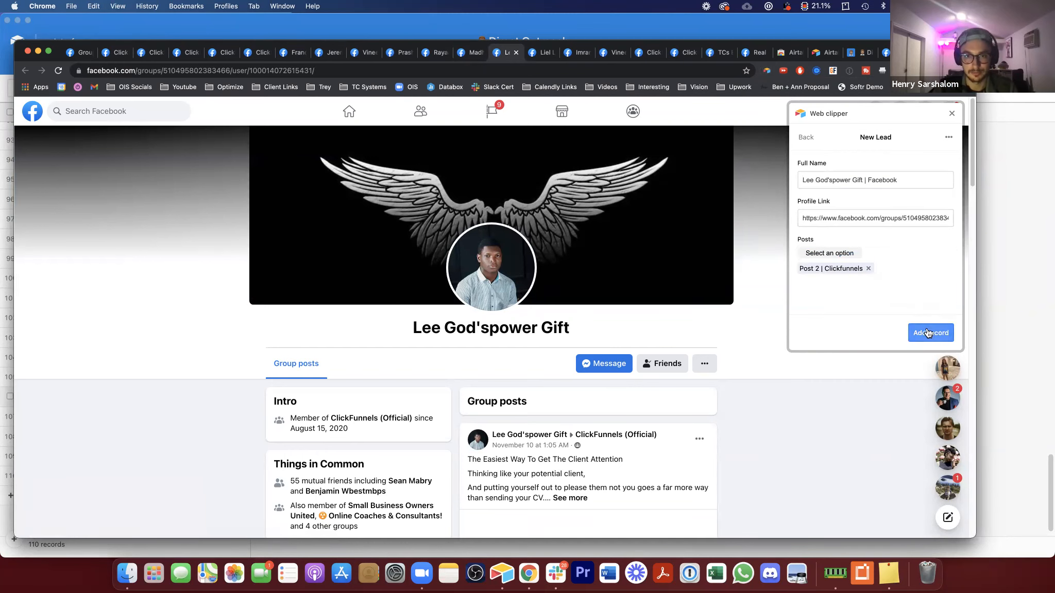
pyautogui.click(931, 333)
# Step: Switch to the next tab and clip that profile with New Lead, linking Post 2 | Clickfunnels, then add the record
pyautogui.hotkey('ctrl', 'Tab')
pyautogui.click(766, 71)
pyautogui.click(828, 150)
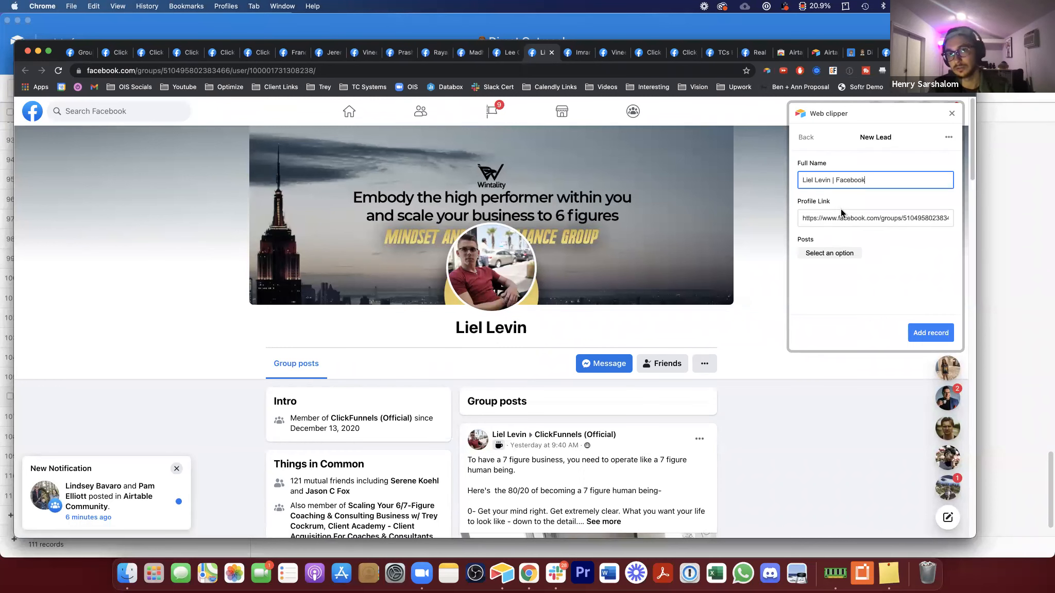
pyautogui.click(829, 253)
pyautogui.write('Post 2 | Clickfunnels')
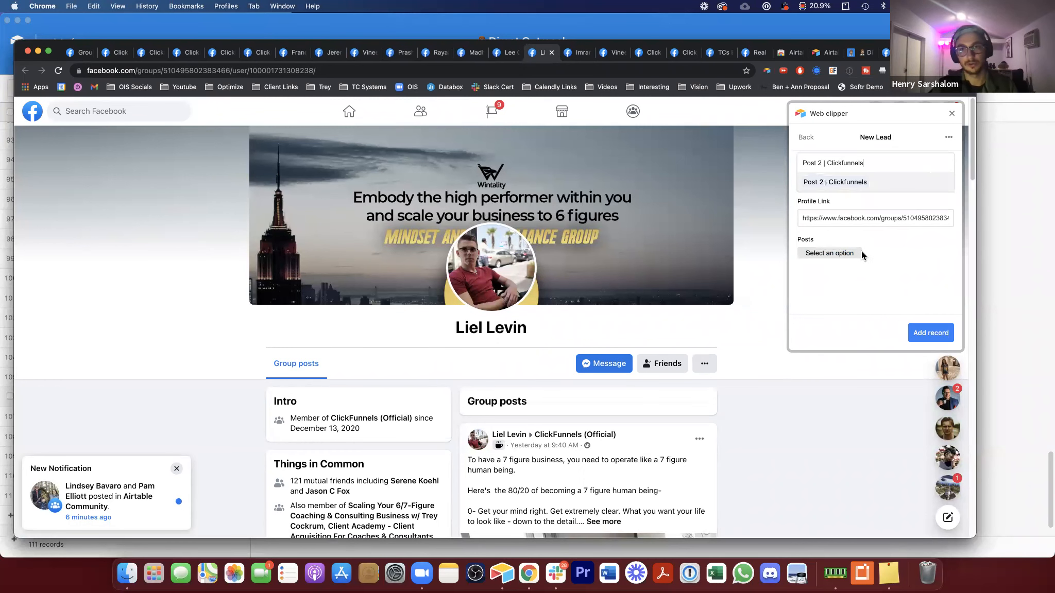
pyautogui.click(849, 182)
pyautogui.click(925, 333)
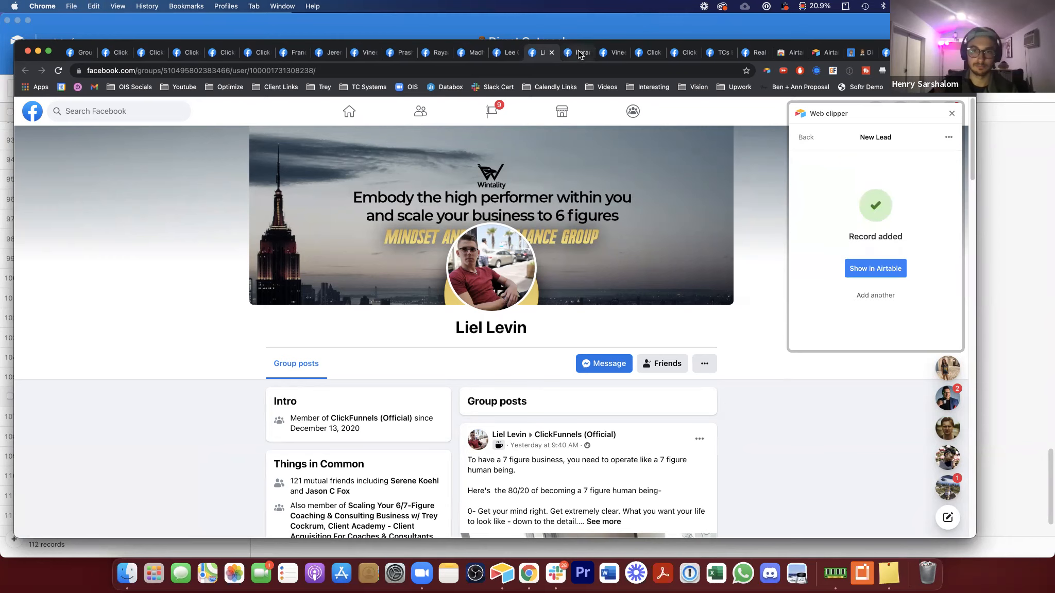
# Step: Clip the next profile tab with New Lead, linking it to Post 2 | Clickfunnels, and add the record
pyautogui.click(581, 55)
pyautogui.click(819, 150)
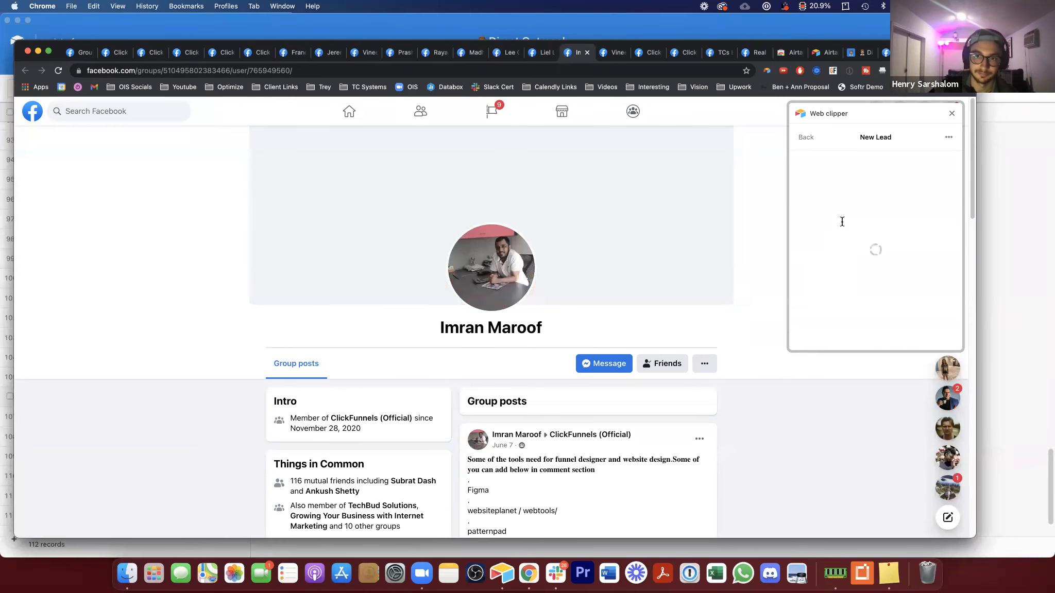
pyautogui.click(834, 252)
pyautogui.write('Post 2 | Clickfunnels')
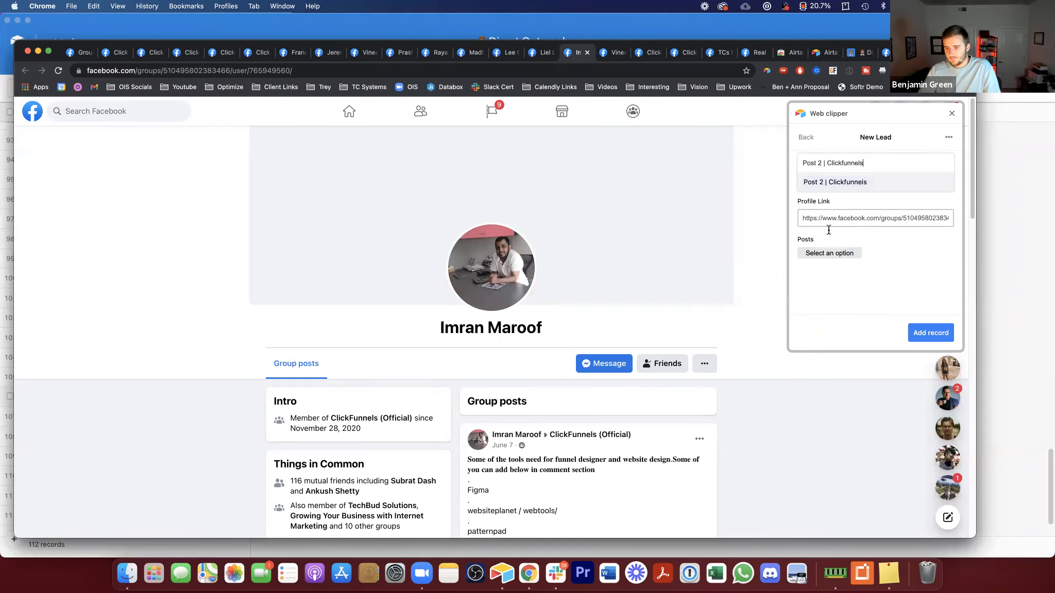
pyautogui.click(835, 184)
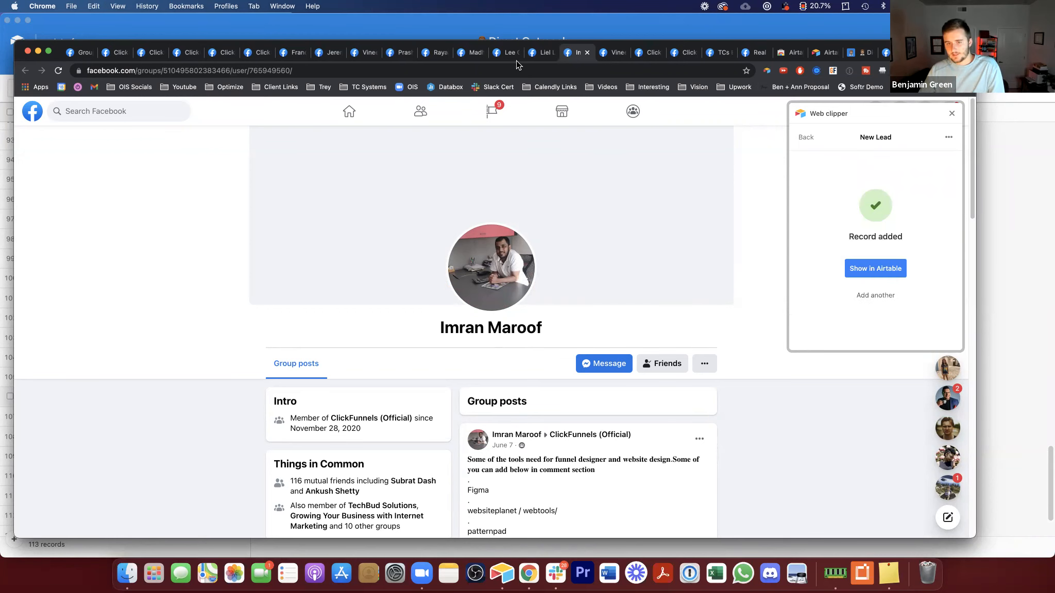
# Step: Clip one more profile tab with New Lead, linking Post 2 | Clickfunnels, and add the record
pyautogui.click(614, 51)
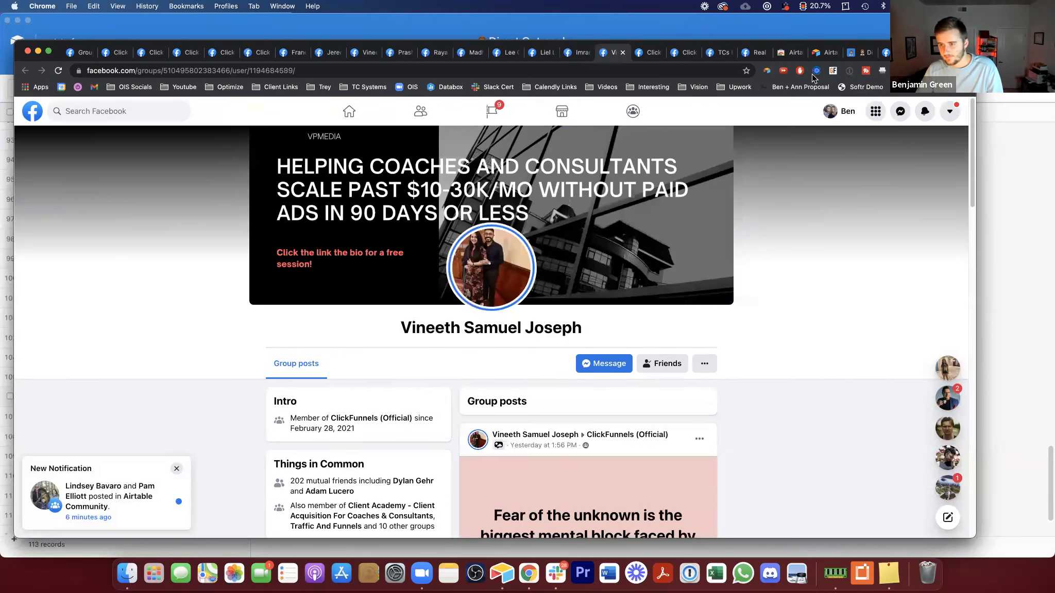
pyautogui.click(767, 70)
pyautogui.click(854, 145)
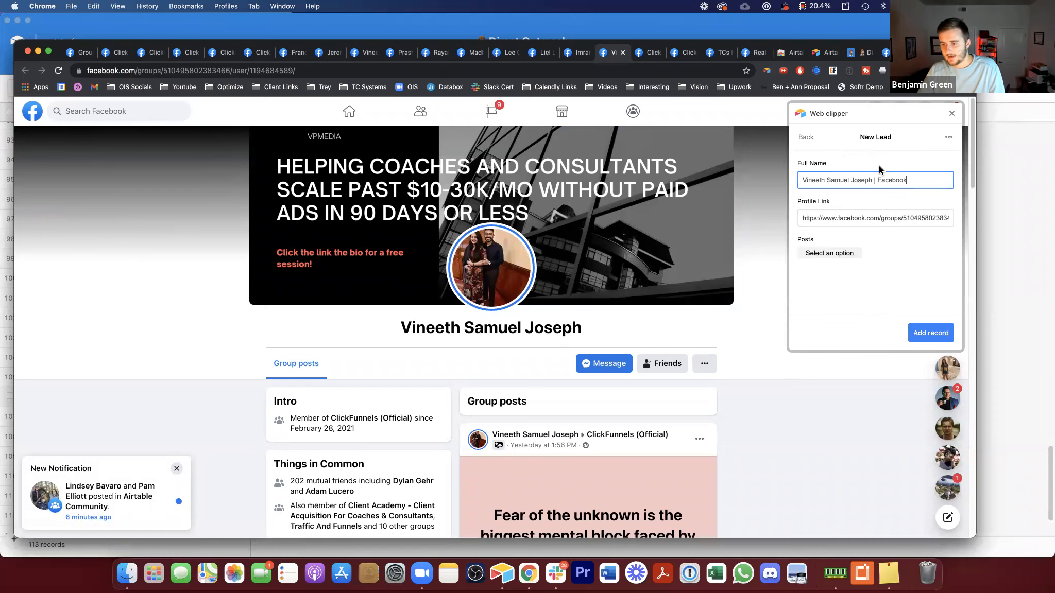
pyautogui.click(844, 252)
pyautogui.write('Post 2 | Clickfunnels')
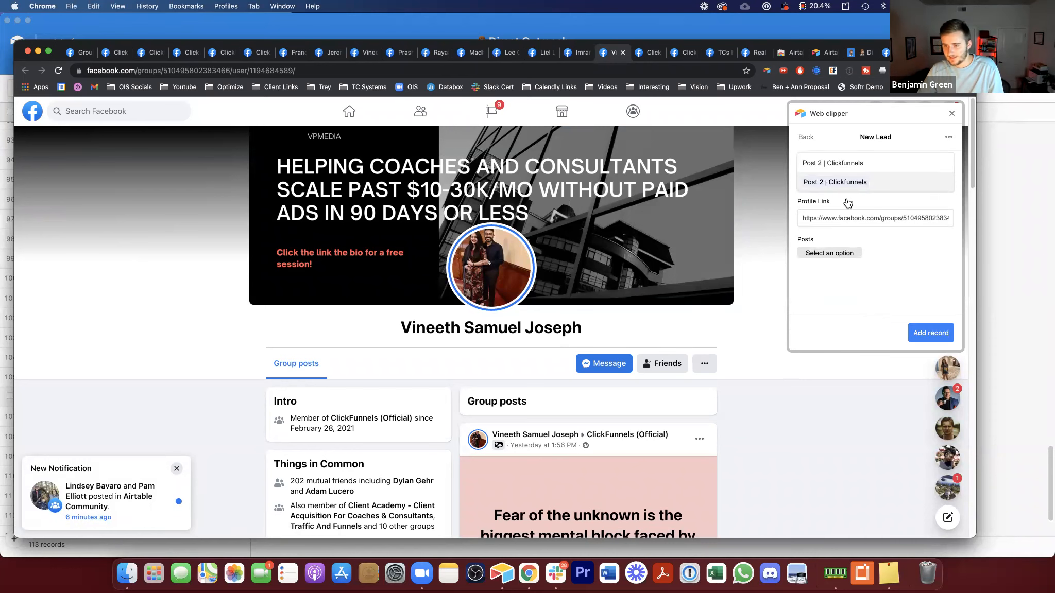
pyautogui.click(844, 185)
pyautogui.click(931, 333)
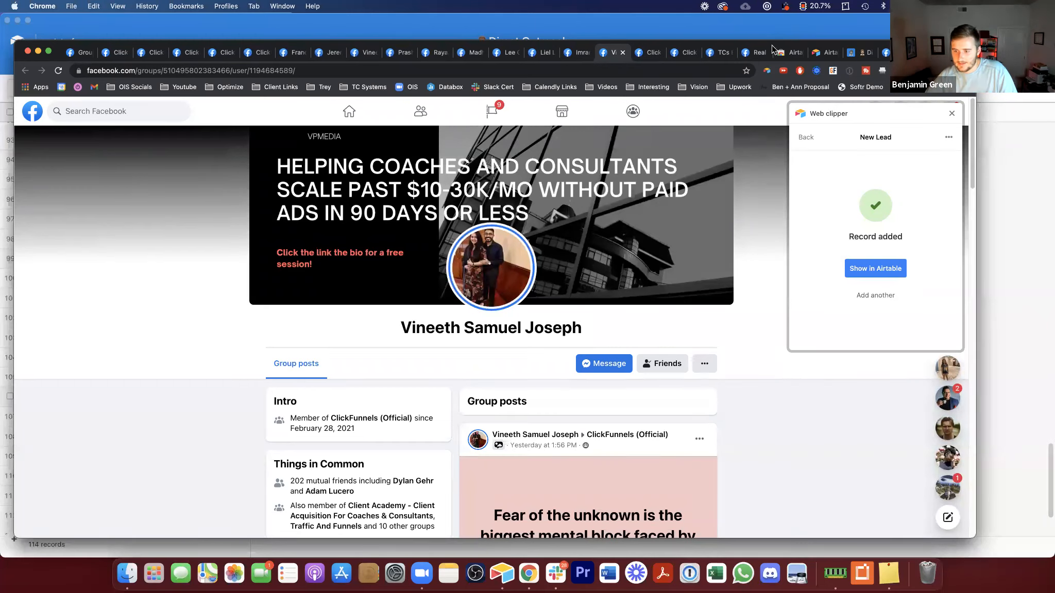
# Step: Return to the Conversations table and review the newly clipped records at the bottom
pyautogui.click(775, 25)
pyautogui.scroll(-5, 453, 325)
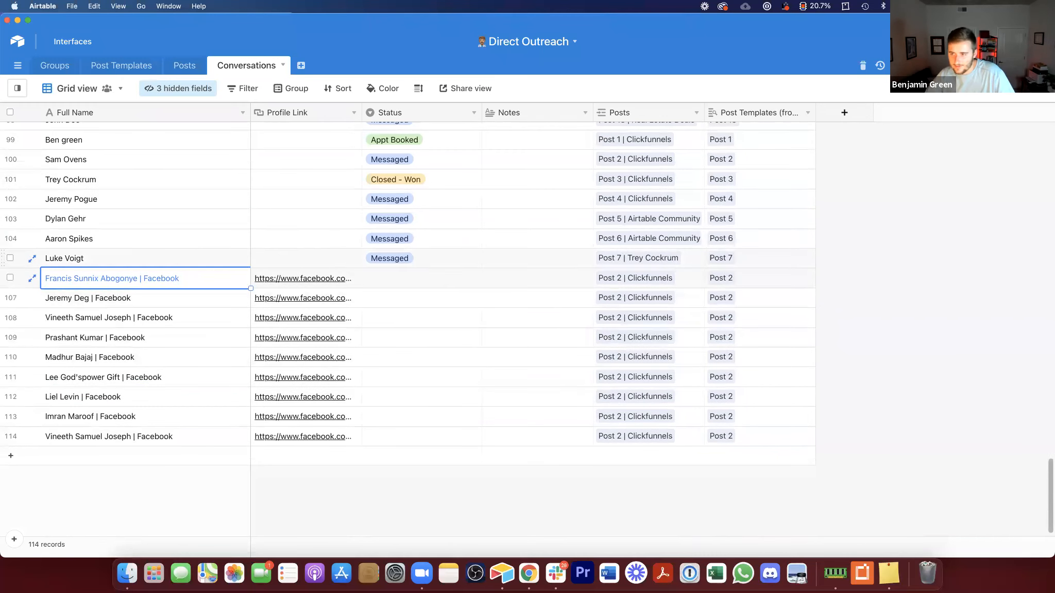
pyautogui.click(424, 281)
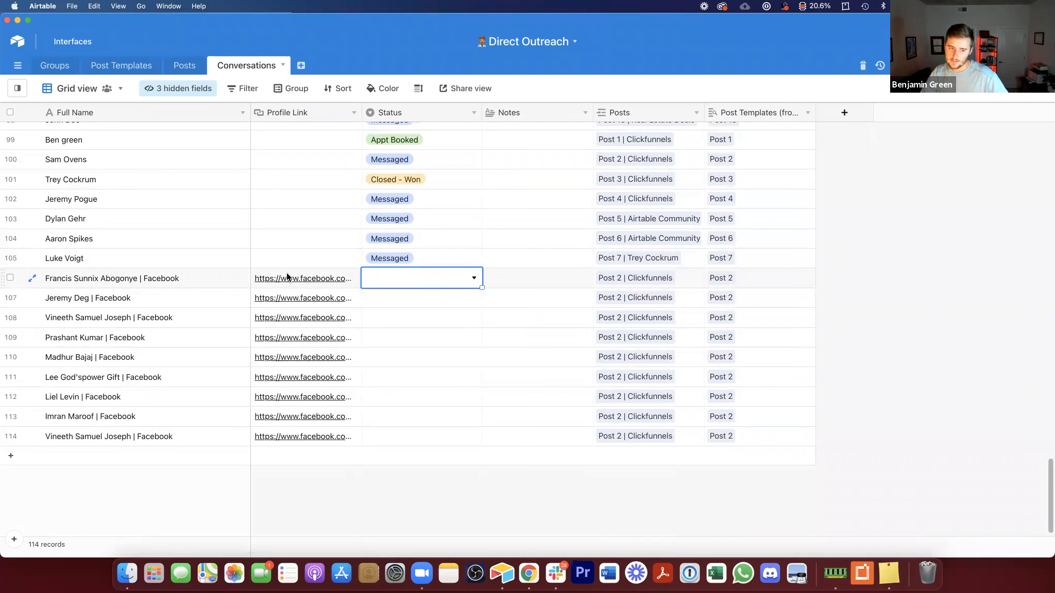
# Step: Create a custom automation and name it Mark Lead as Messaged
pyautogui.click(971, 66)
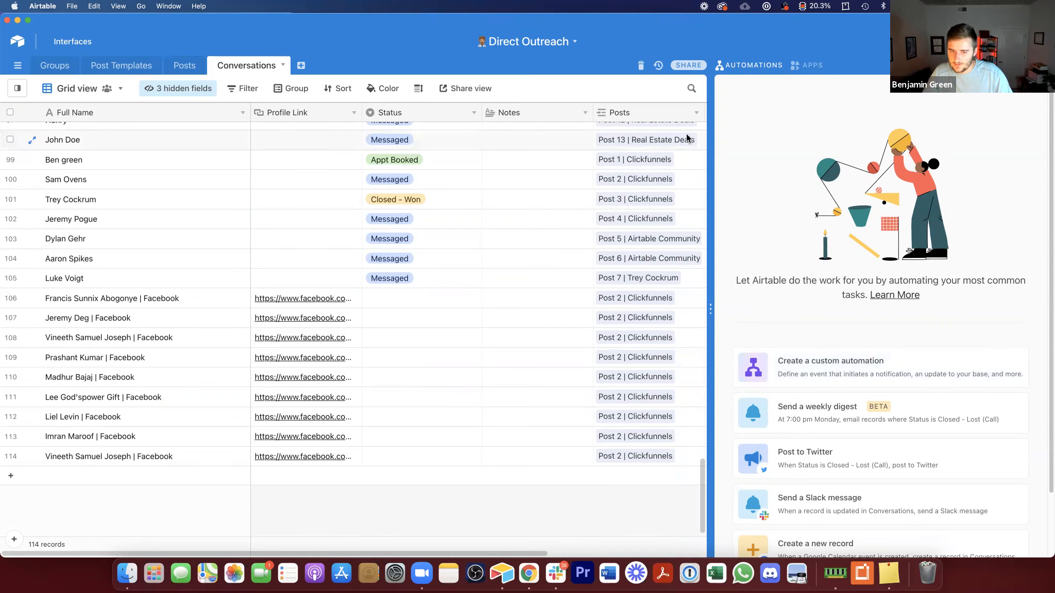
pyautogui.click(823, 366)
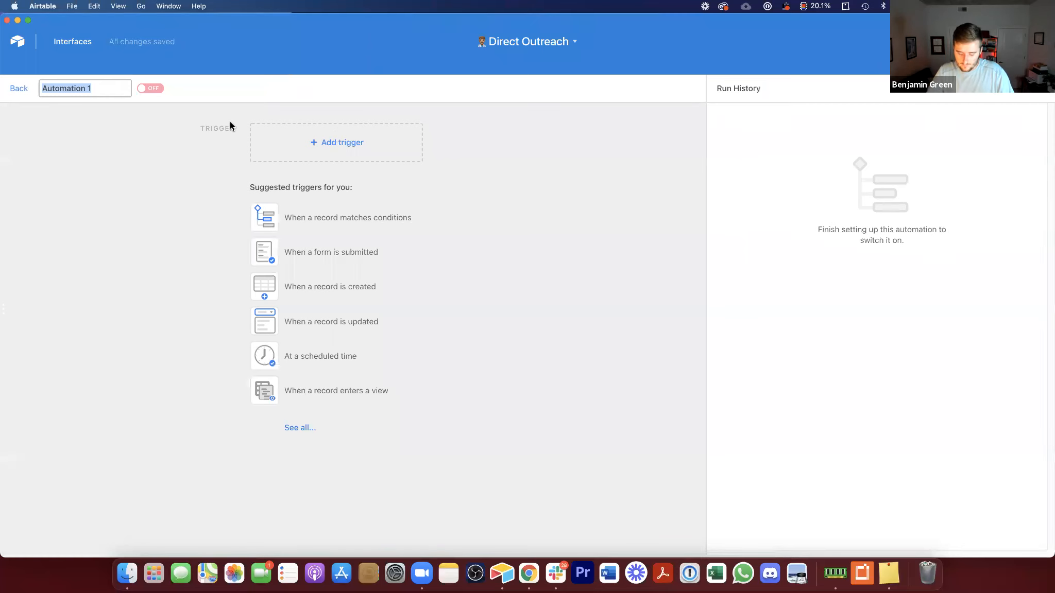
pyautogui.write('Mark ')
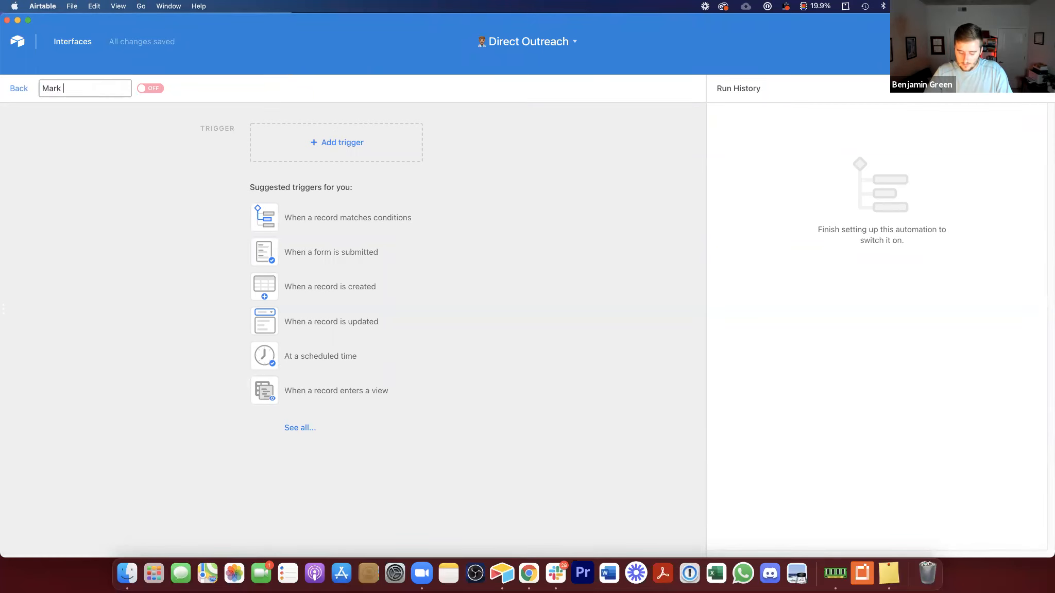
pyautogui.write('Lead ')
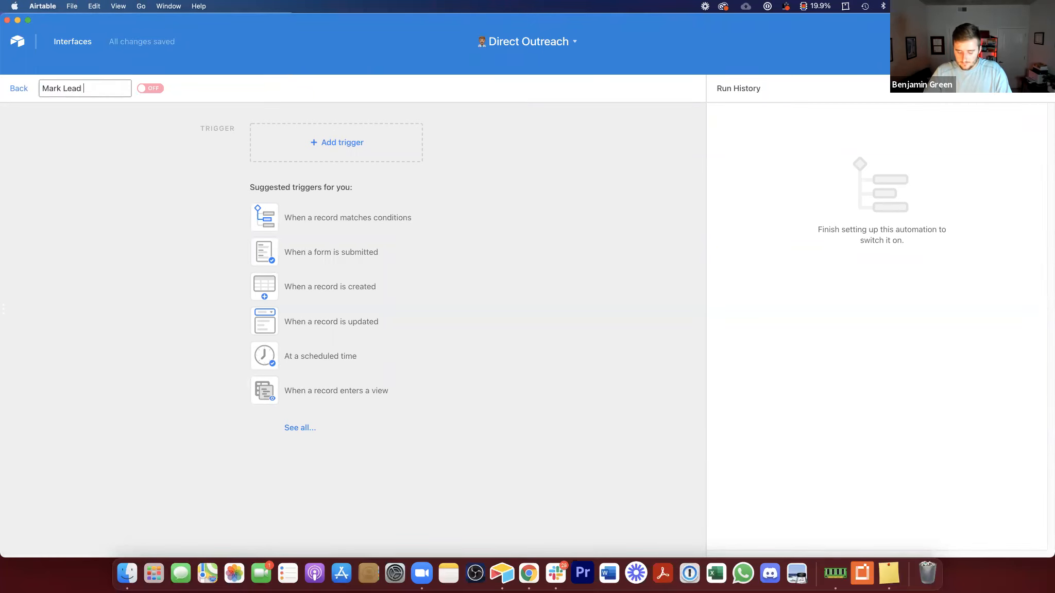
pyautogui.write('as Messaged')
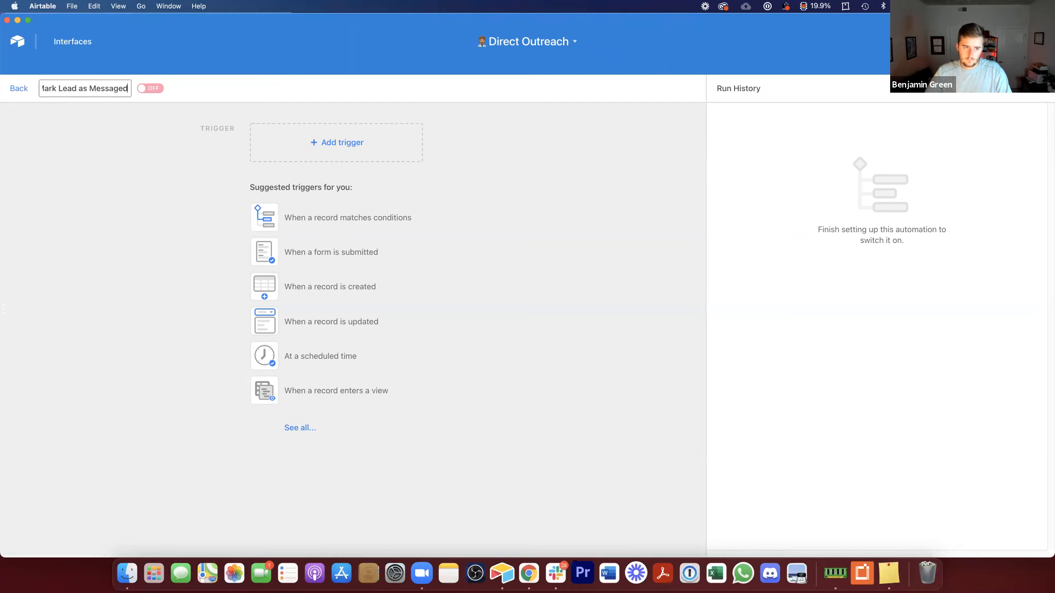
# Step: Set the automation trigger to When a record matches conditions on the Conversations table
pyautogui.click(347, 152)
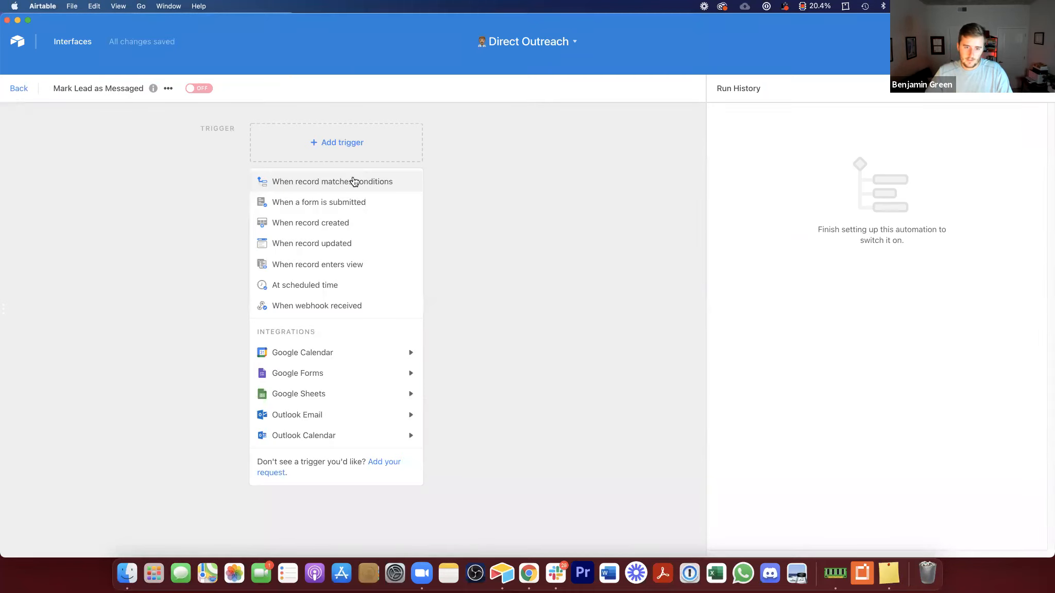
pyautogui.click(354, 182)
pyautogui.click(788, 216)
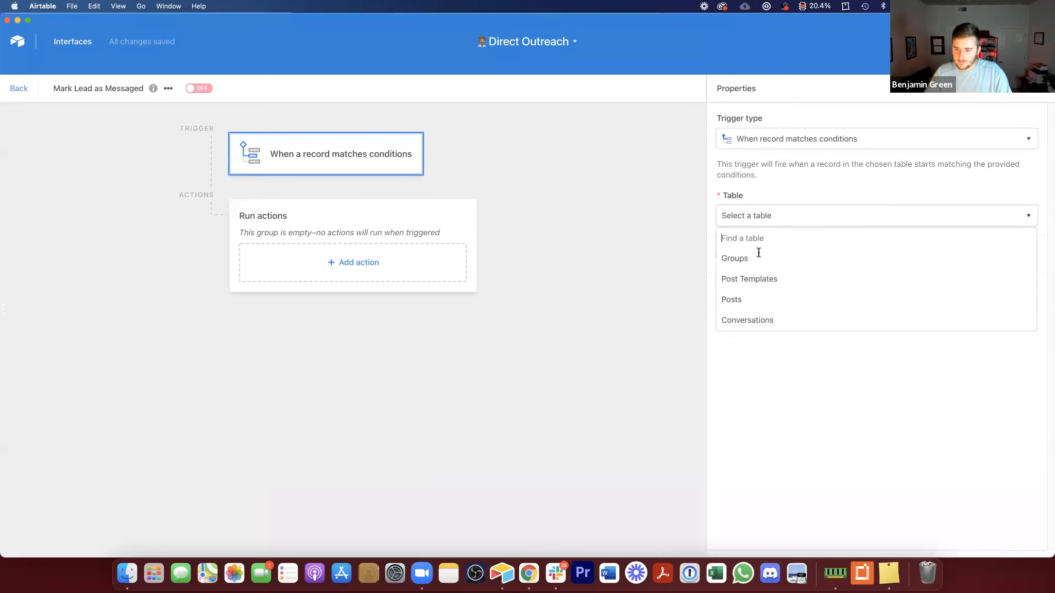
pyautogui.click(765, 321)
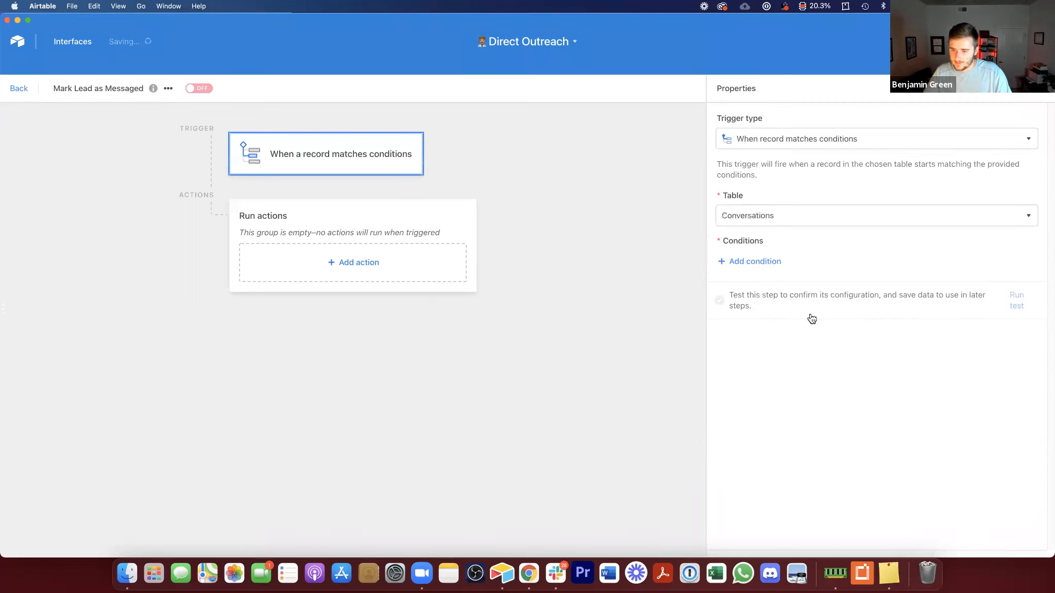
# Step: Add a trigger condition that Full Name is not empty
pyautogui.click(783, 261)
pyautogui.click(831, 260)
pyautogui.click(845, 403)
# Step: Add an Update record action and set its table to Conversations
pyautogui.click(365, 266)
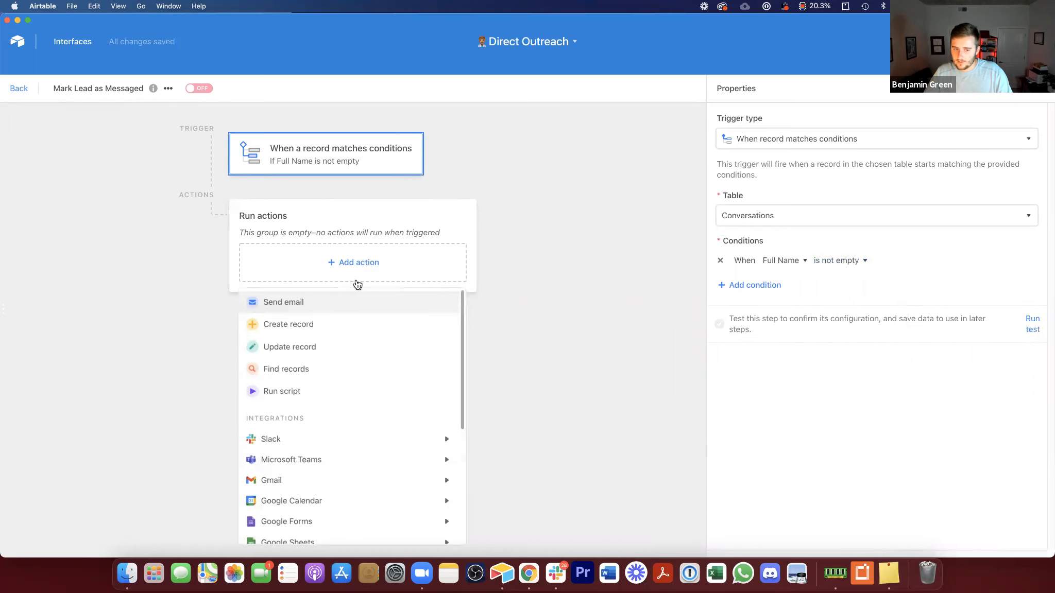
pyautogui.click(309, 347)
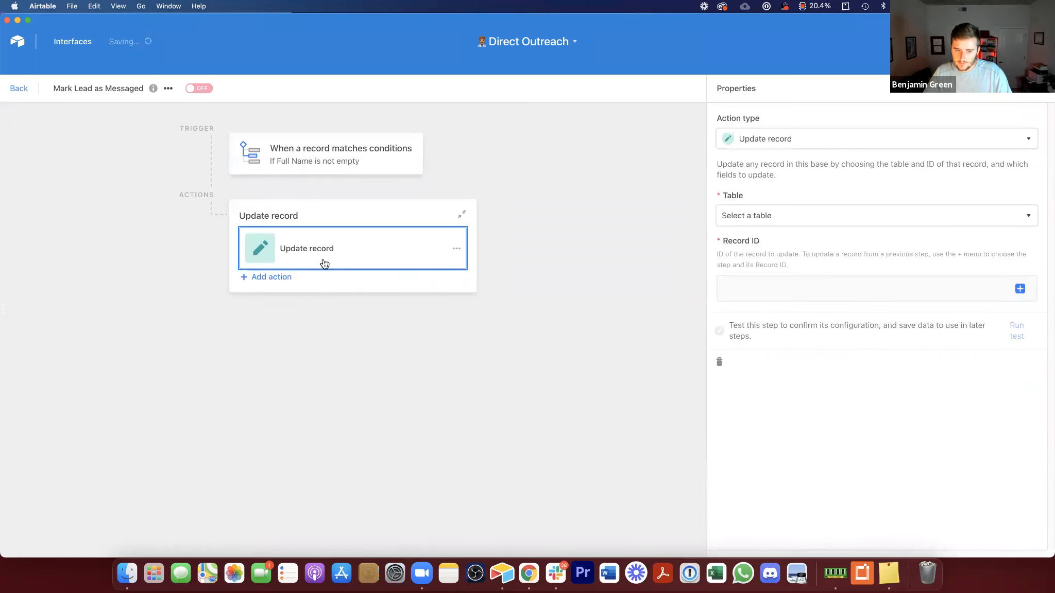
pyautogui.click(777, 216)
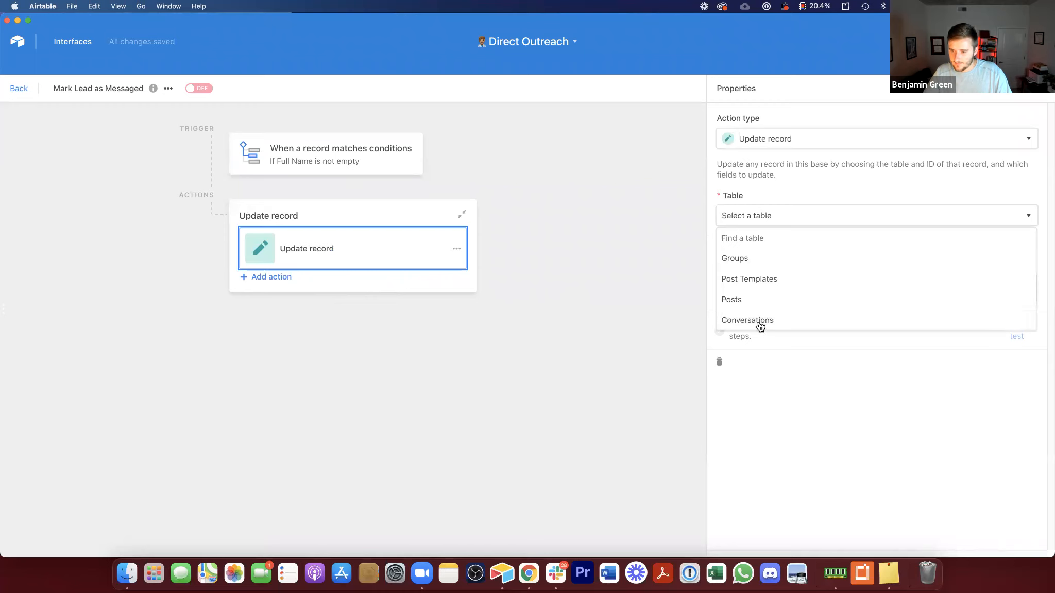
pyautogui.click(758, 322)
pyautogui.click(1020, 289)
pyautogui.click(990, 331)
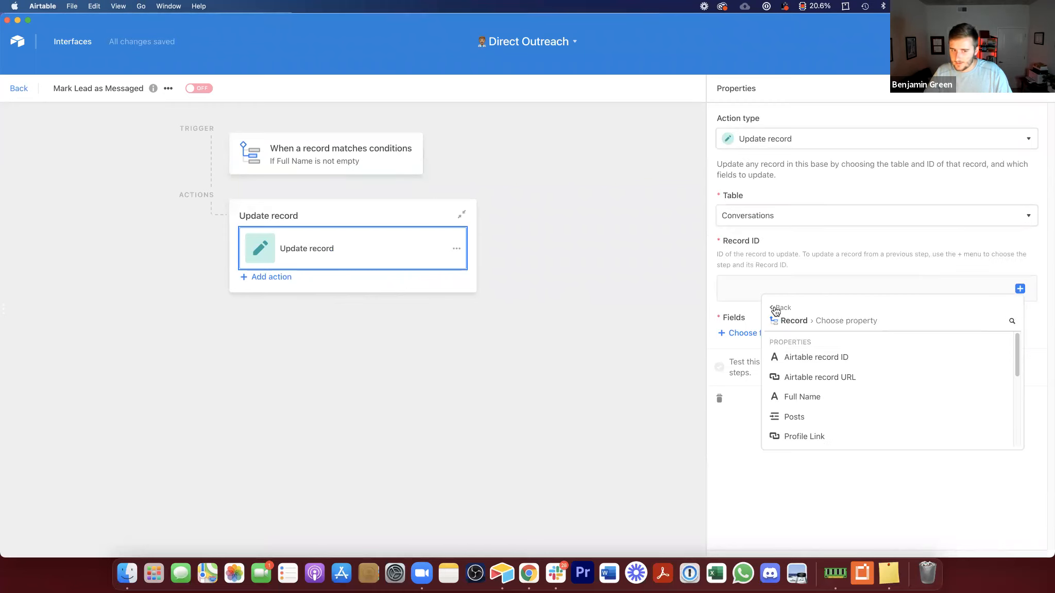
# Step: Add a second trigger condition requiring that Status is empty
pyautogui.click(383, 163)
pyautogui.click(755, 283)
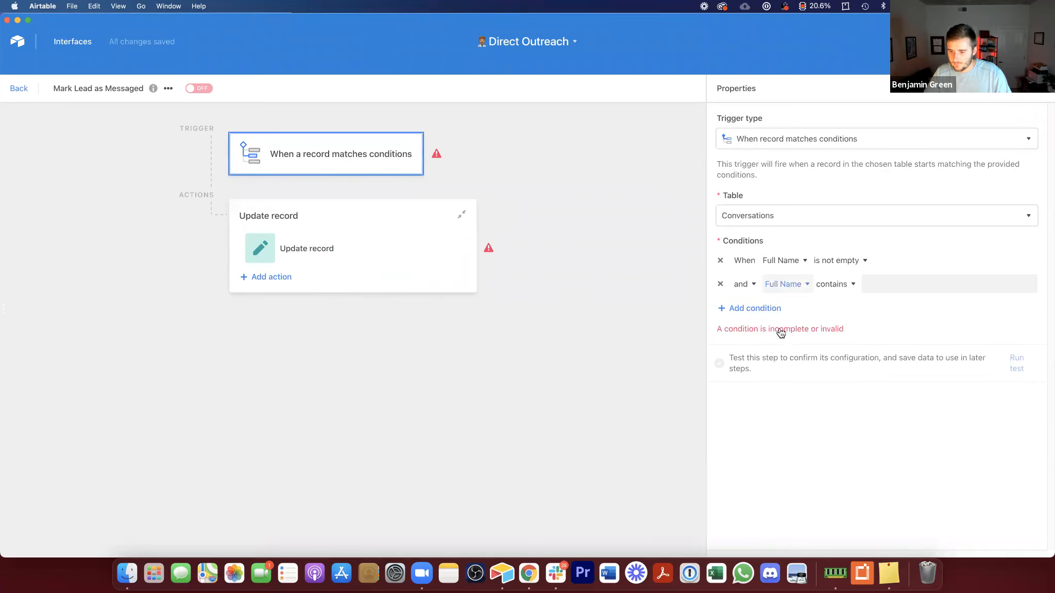
pyautogui.click(783, 284)
pyautogui.click(781, 382)
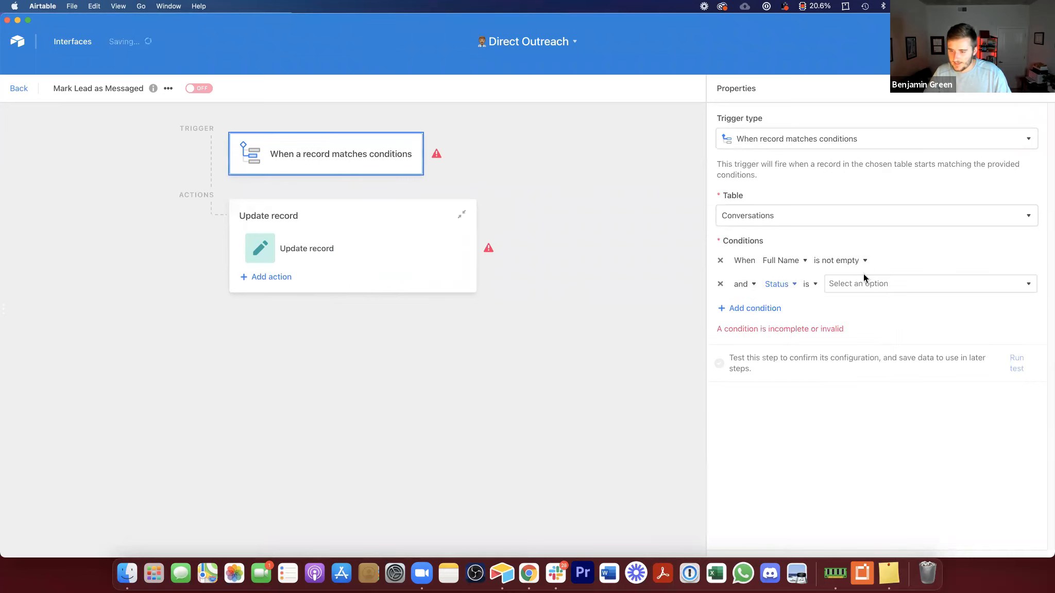
pyautogui.click(809, 284)
pyautogui.click(836, 405)
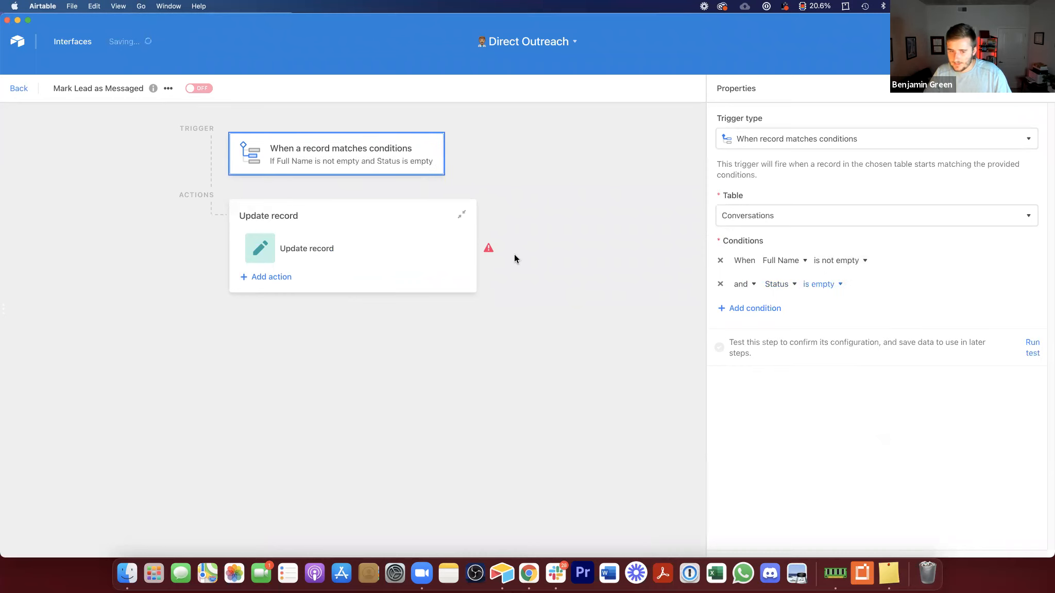
# Step: Set the action's Record ID to the Airtable record ID from the trigger record
pyautogui.click(342, 251)
pyautogui.click(1020, 290)
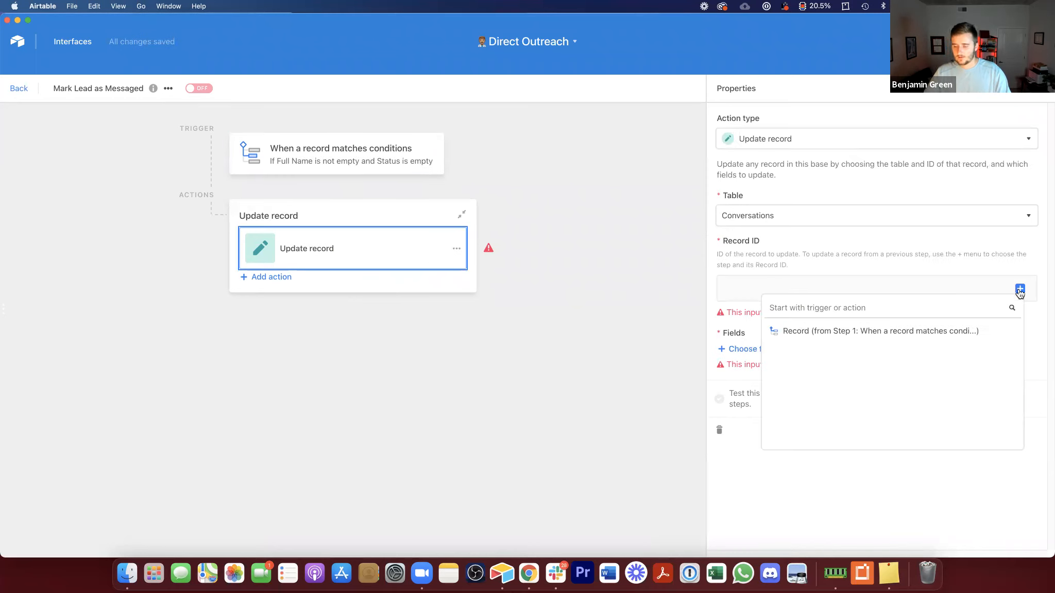
pyautogui.click(1002, 331)
pyautogui.click(946, 357)
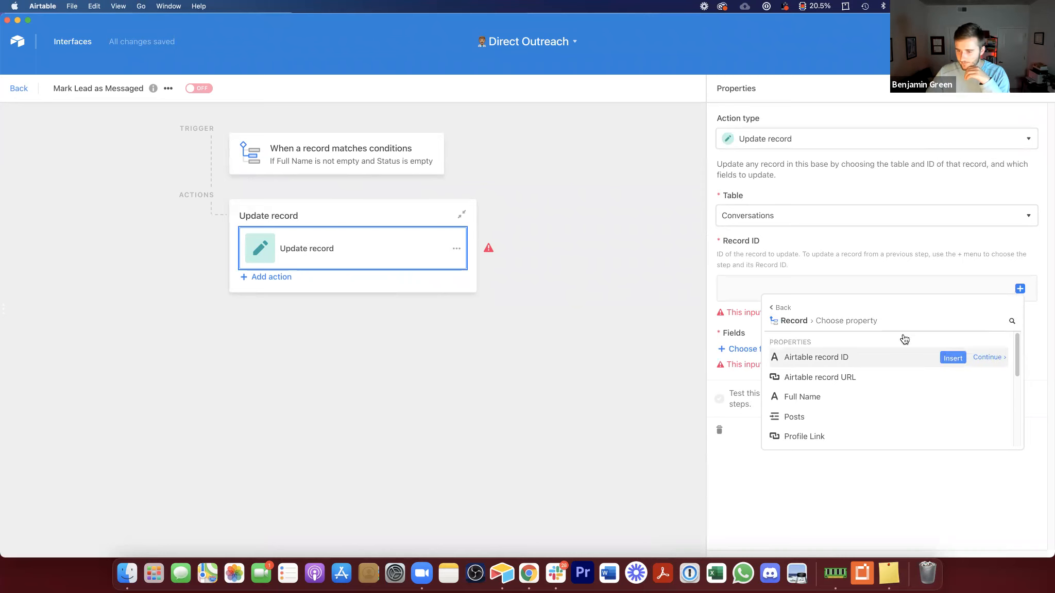
pyautogui.click(752, 336)
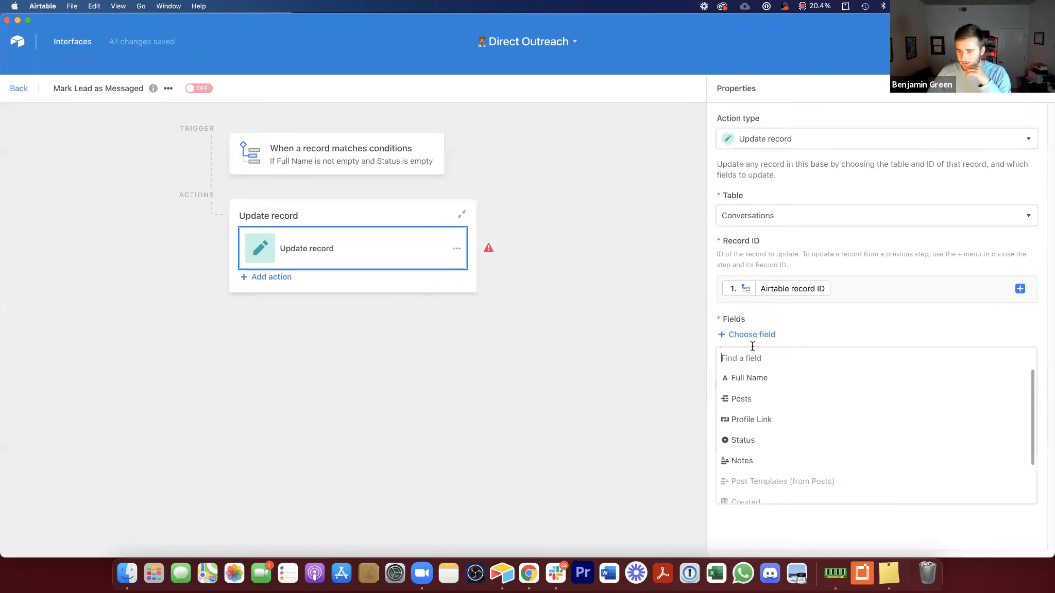
# Step: Choose the Status field, set it to Messaged, and go back to the base
pyautogui.click(748, 440)
pyautogui.click(769, 372)
pyautogui.write('Messaged')
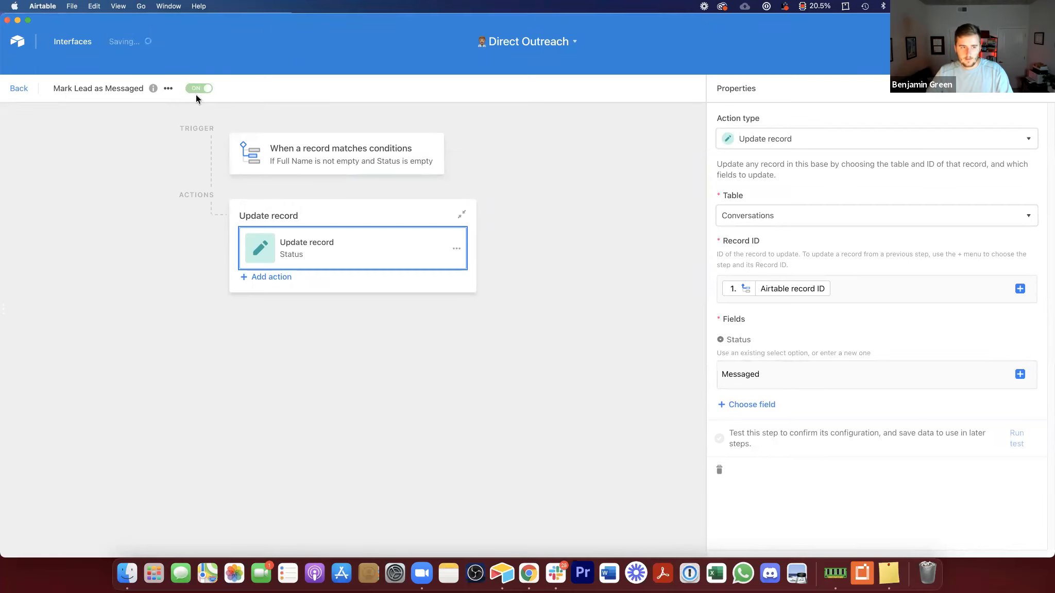
pyautogui.click(19, 88)
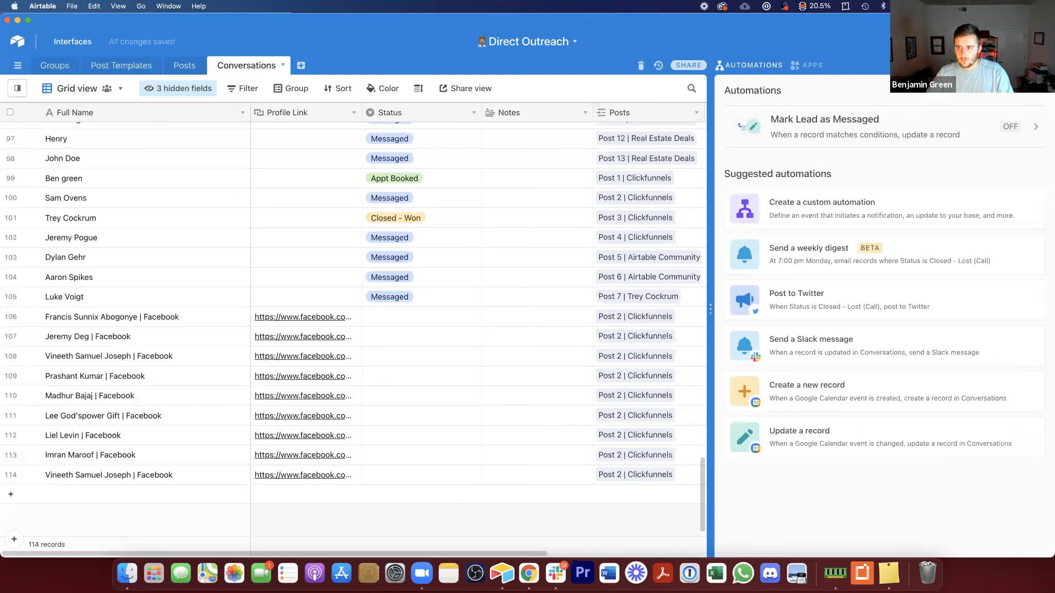
# Step: Switch to the browser, close the open Messenger chat, and open the next profile tab
pyautogui.click(528, 573)
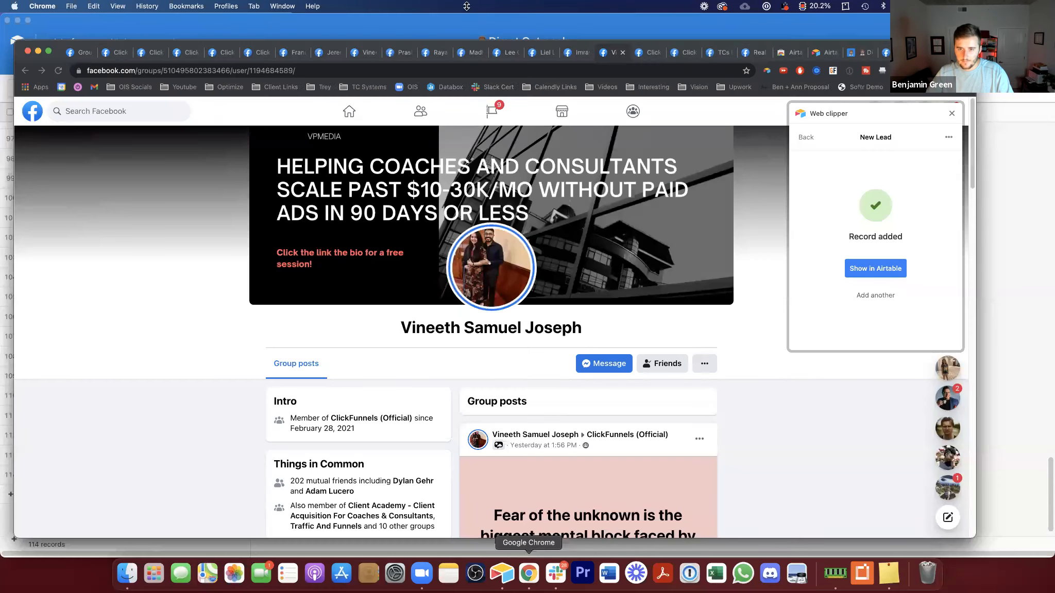
pyautogui.click(650, 53)
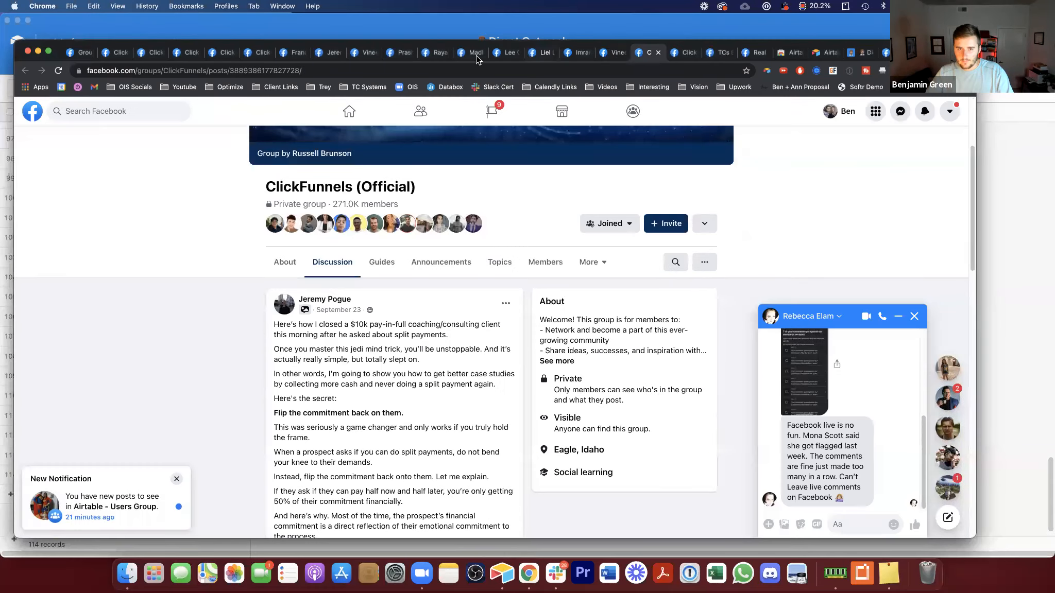
pyautogui.click(917, 316)
pyautogui.click(328, 52)
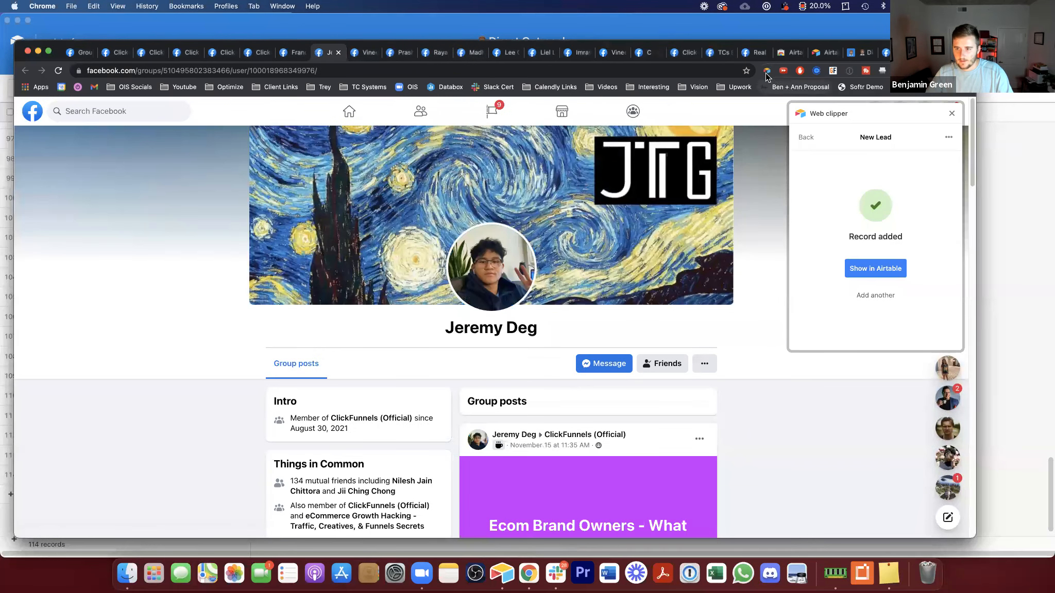
# Step: Clip this profile as a New Lead linked to Post 2 | Clickfunnels and add the record
pyautogui.click(766, 77)
pyautogui.click(766, 77)
pyautogui.click(839, 160)
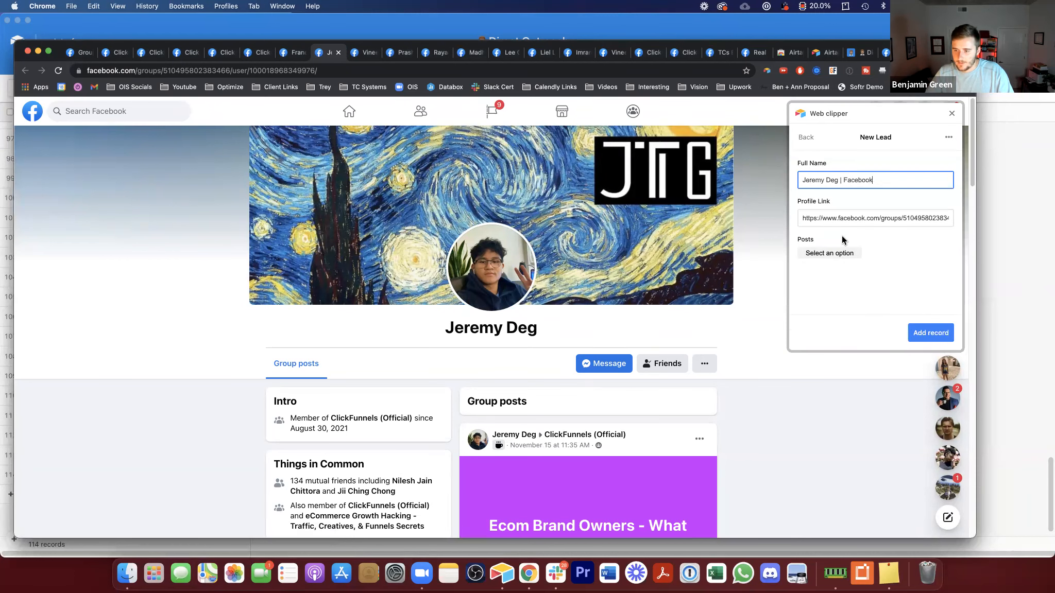
pyautogui.click(836, 253)
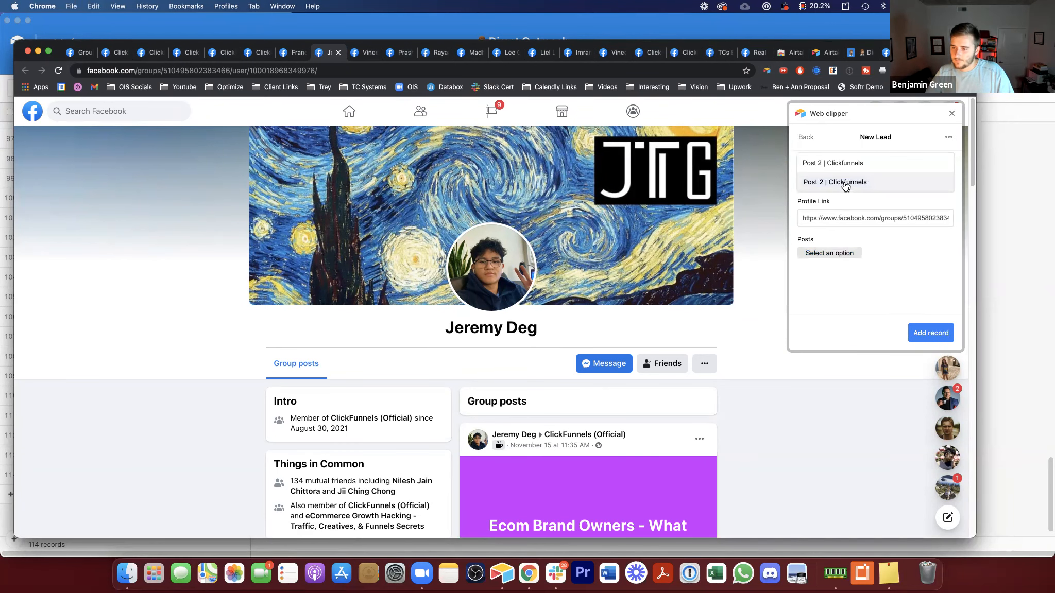
pyautogui.click(846, 183)
pyautogui.click(923, 332)
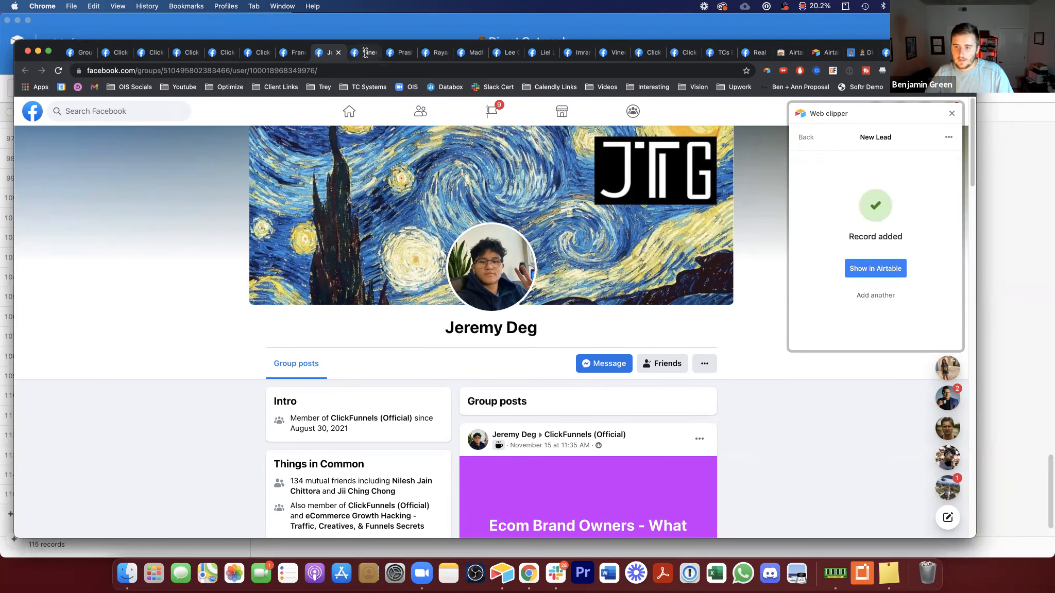
# Step: Clip the following profile tab as a New Lead with Post 2 | Clickfunnels and add it
pyautogui.click(364, 52)
pyautogui.click(767, 74)
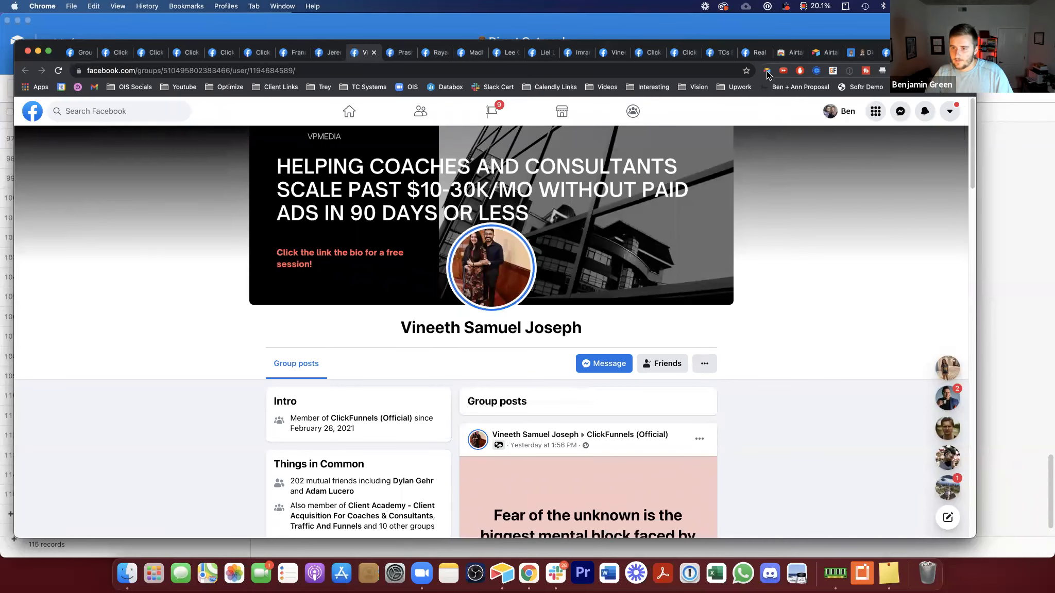
pyautogui.click(767, 72)
pyautogui.click(845, 144)
pyautogui.click(844, 253)
pyautogui.click(836, 201)
pyautogui.click(930, 333)
# Step: Open the next profile tab, clip another New Lead linking Post 2 | Clickfunnels, and add the record
pyautogui.click(407, 52)
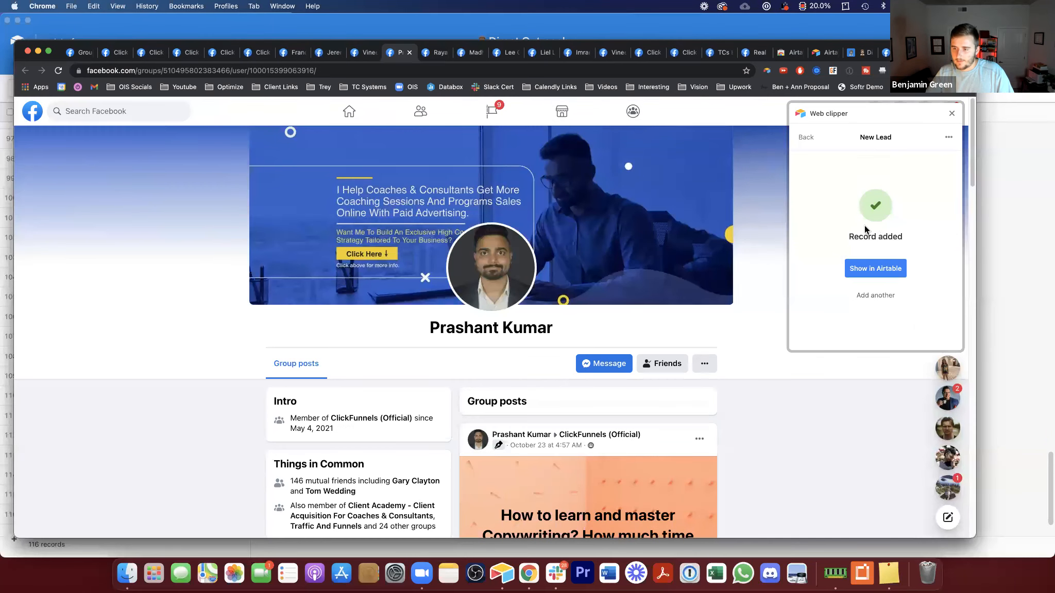
pyautogui.click(876, 296)
pyautogui.click(852, 254)
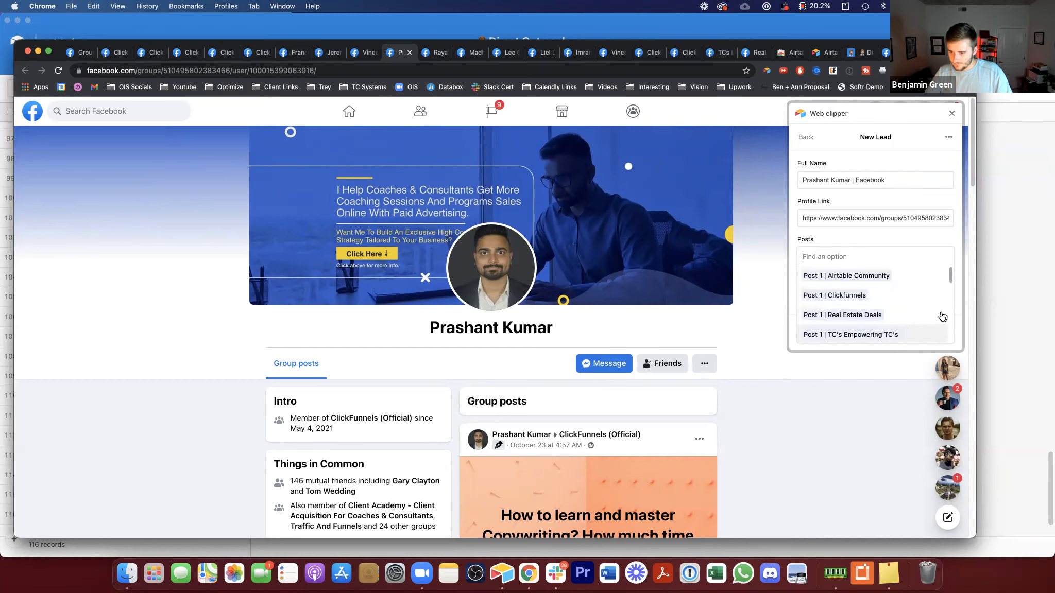
pyautogui.click(944, 332)
pyautogui.click(940, 331)
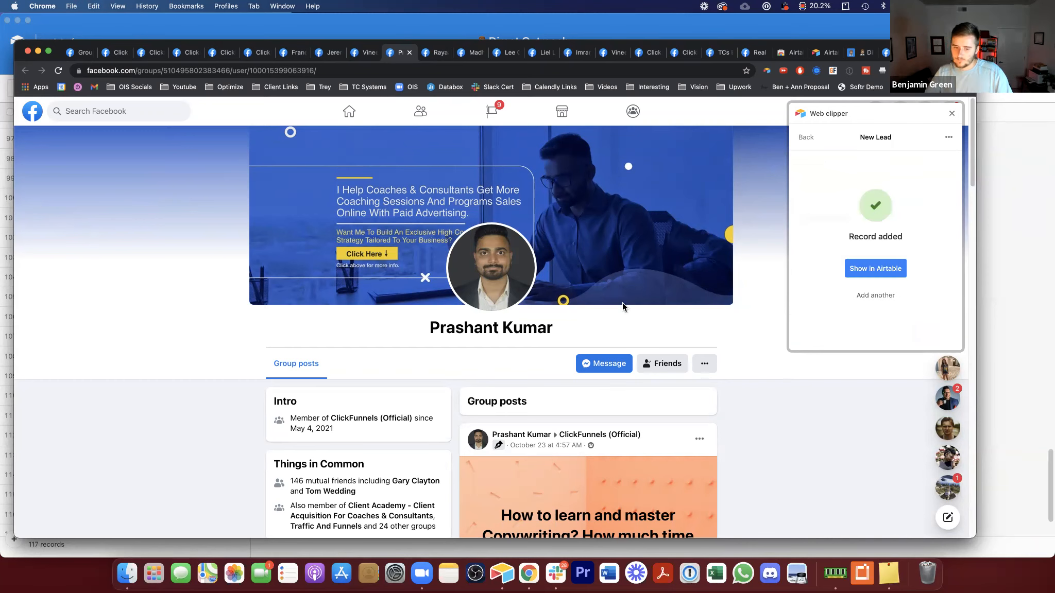
# Step: Return to the Conversations table and check the Status of the newly clipped records
pyautogui.press('super+Tab')
pyautogui.scroll(-5, 460, 295)
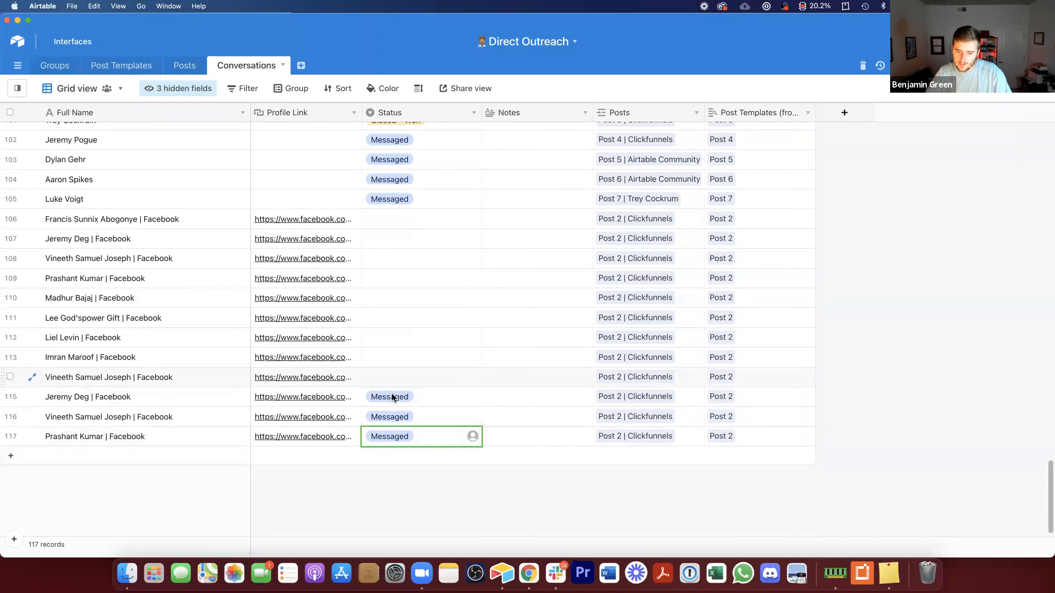
pyautogui.click(409, 435)
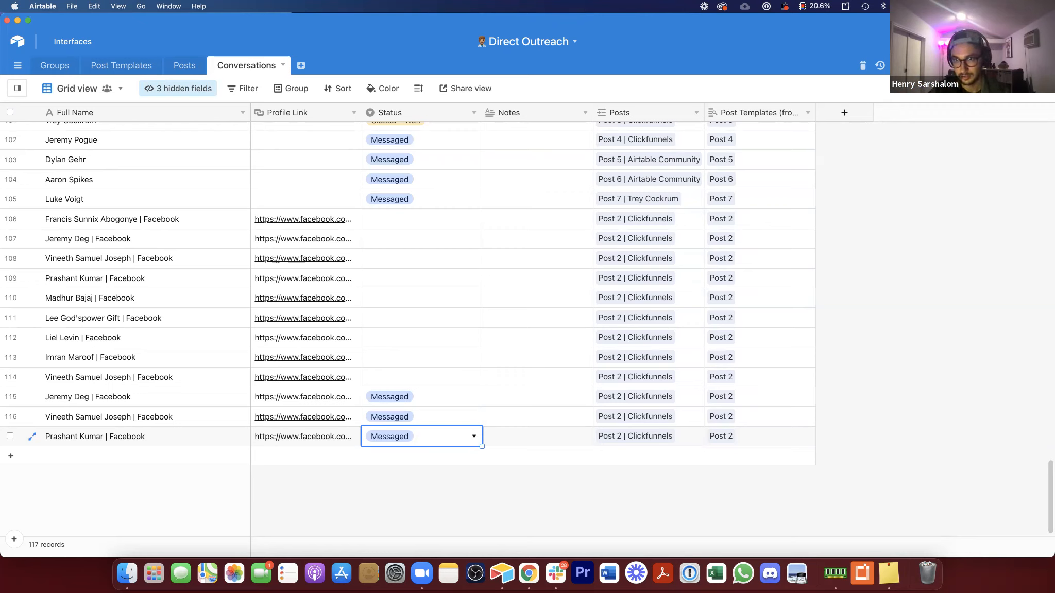
# Step: Scroll through the Conversations table examining the posts linked to each record
pyautogui.click(636, 142)
pyautogui.scroll(1, 656, 295)
pyautogui.moveTo(657, 290); pyautogui.dragTo(637, 380)
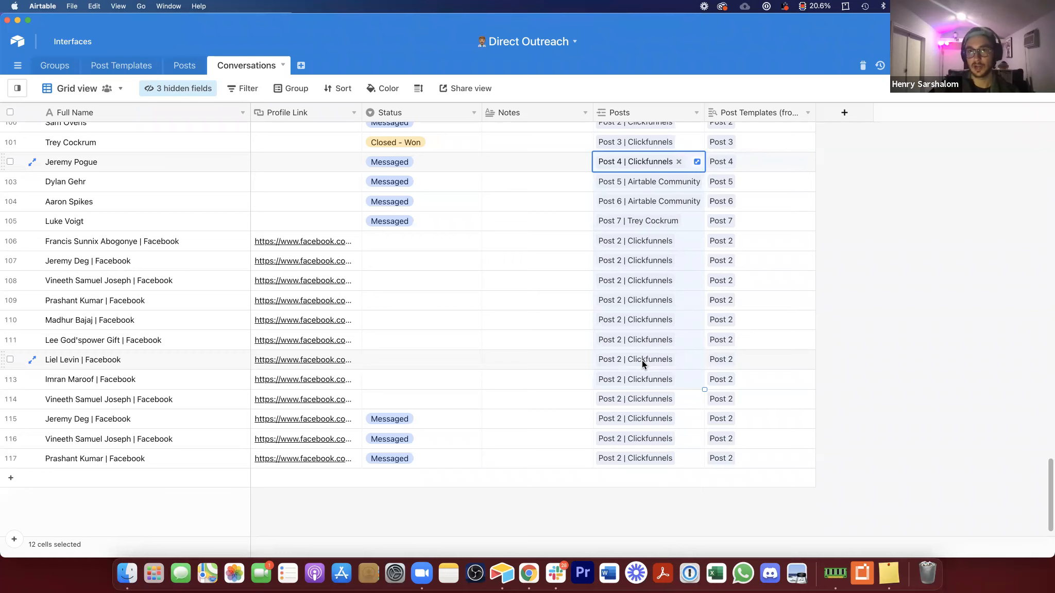
pyautogui.scroll(15, 642, 360)
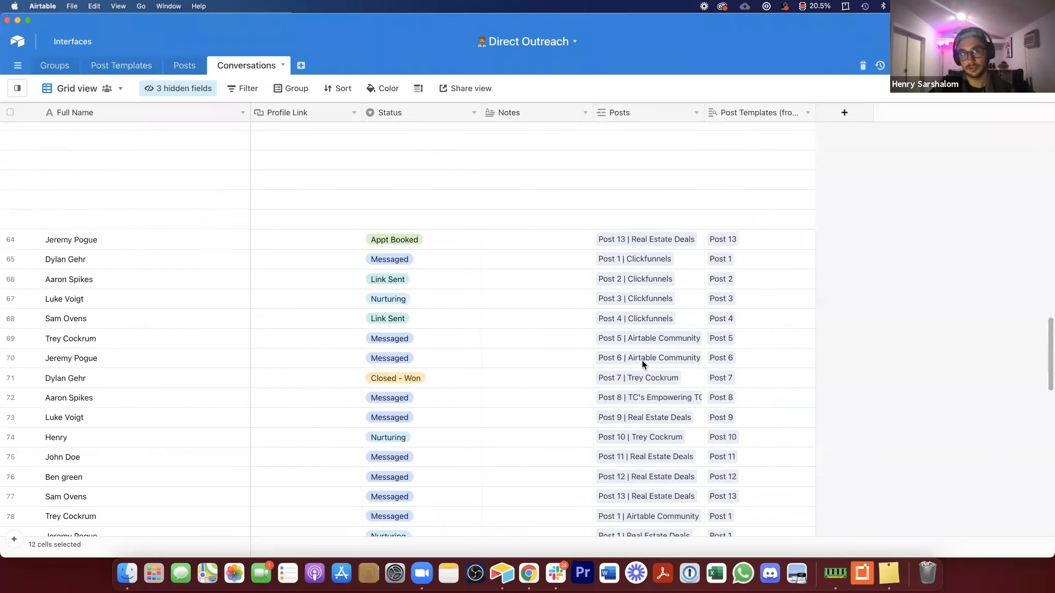
pyautogui.scroll(8, 642, 360)
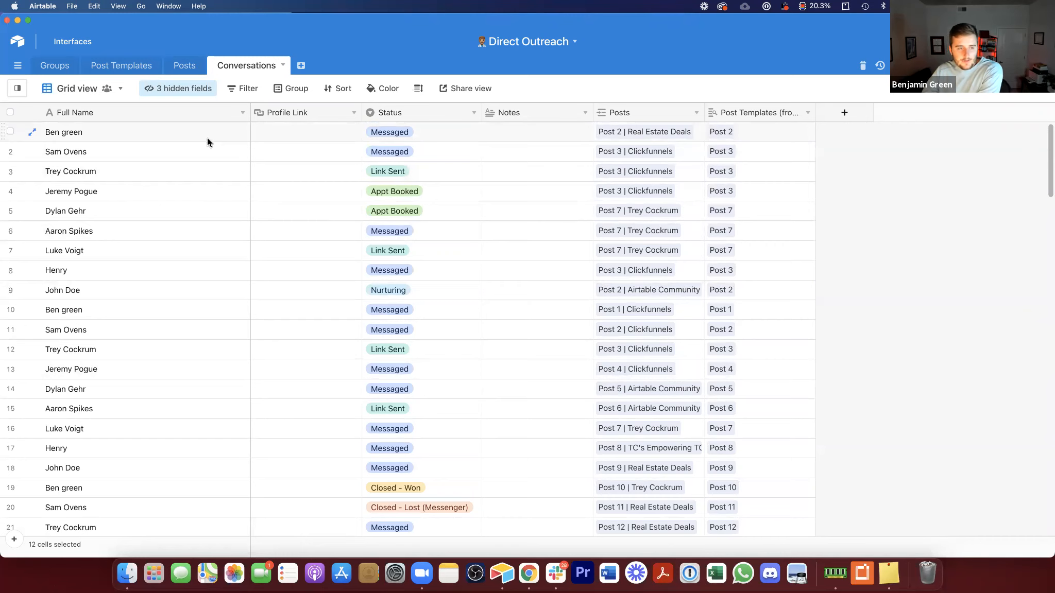
pyautogui.moveTo(208, 135); pyautogui.dragTo(511, 382)
pyautogui.click(508, 354)
pyautogui.scroll(2, 617, 133)
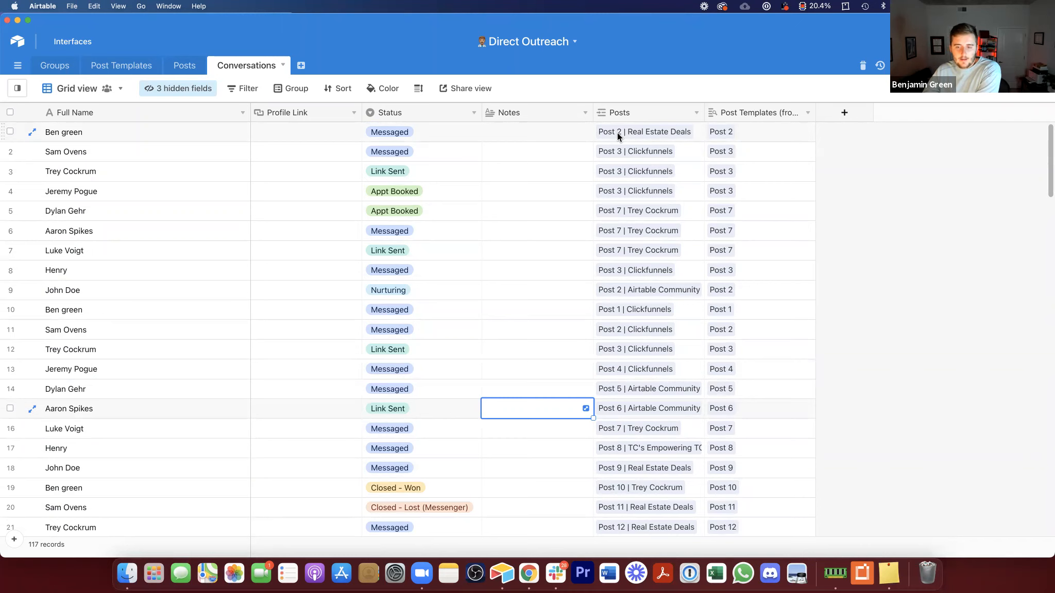
pyautogui.click(617, 133)
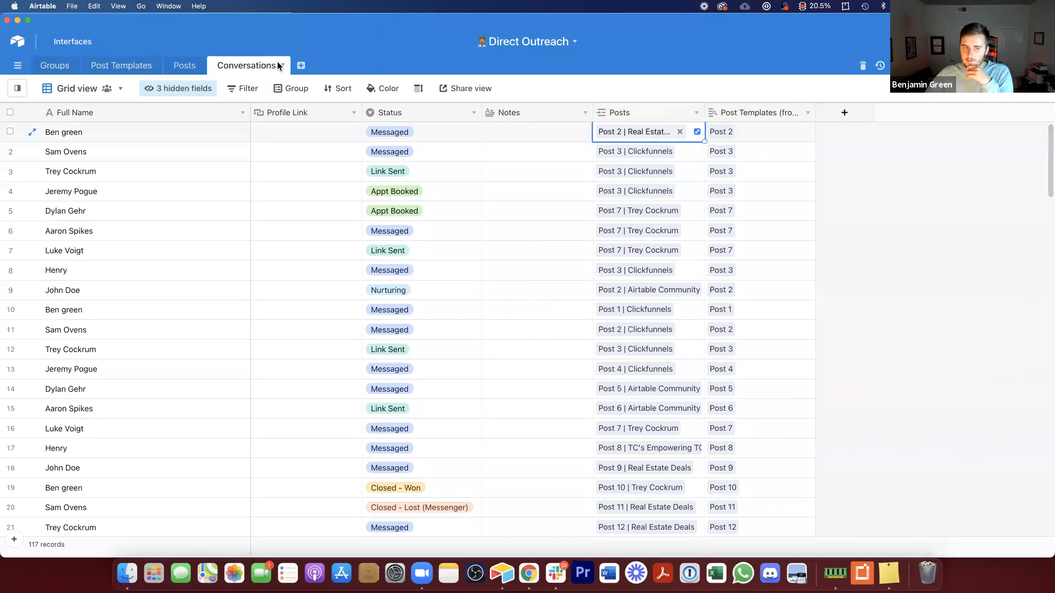
pyautogui.click(640, 155)
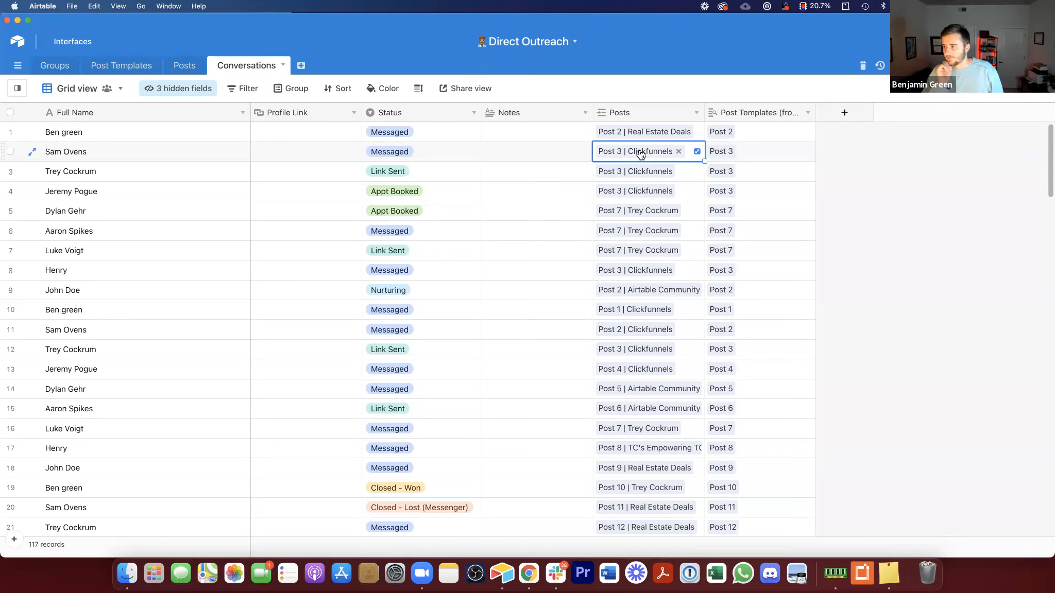
# Step: Add a new group named Personal Profile in the Groups table
pyautogui.click(66, 70)
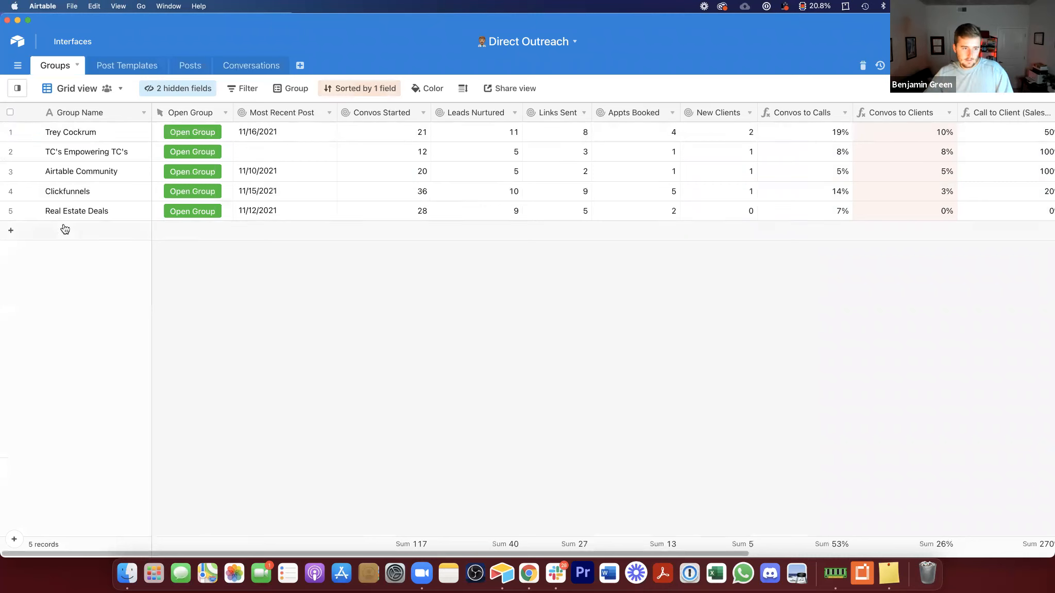
pyautogui.click(66, 229)
pyautogui.write('Per')
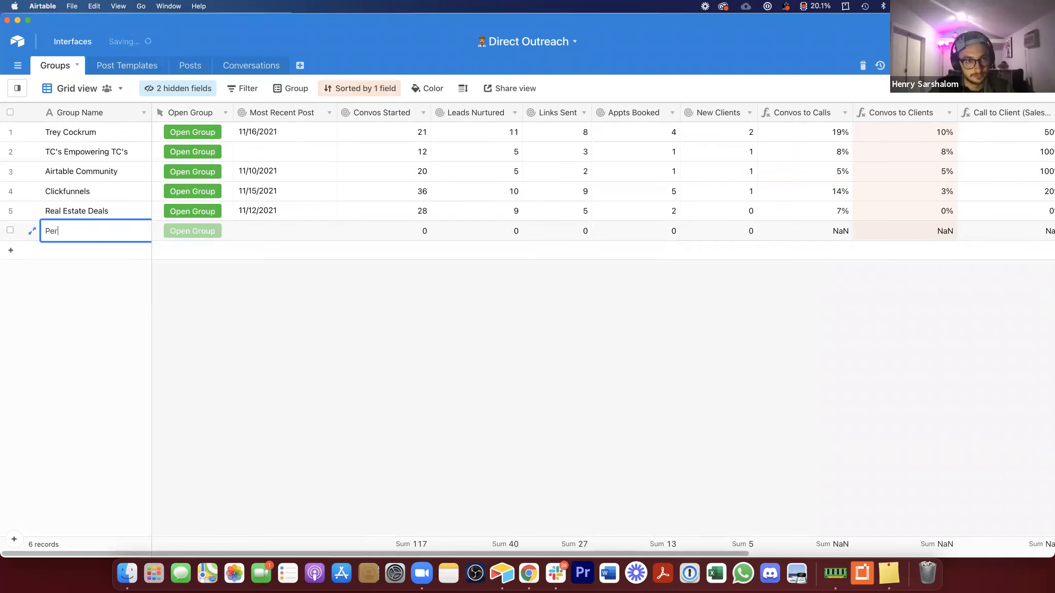
pyautogui.write('sonal Profile')
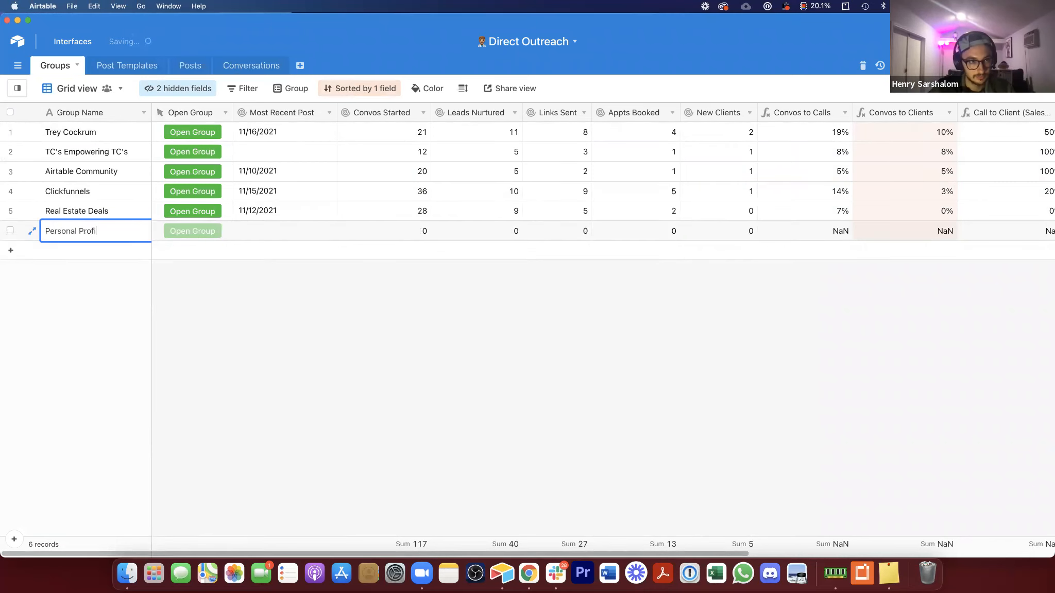
# Step: Unhide the Group URL field in the Groups grid view
pyautogui.click(178, 88)
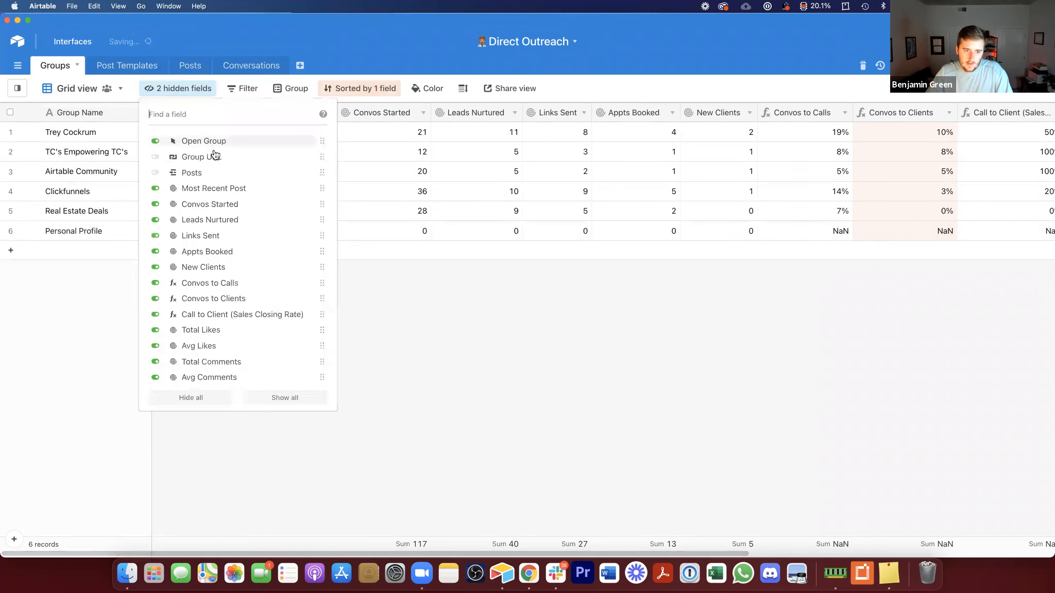
pyautogui.click(216, 161)
pyautogui.click(360, 316)
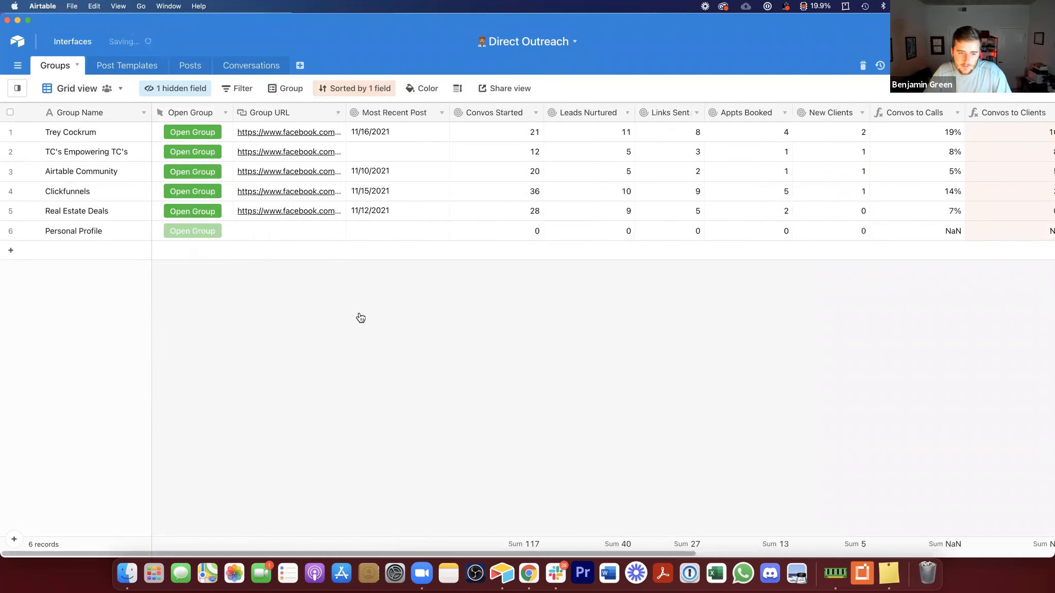
# Step: Hide the Group URL field in the Groups grid view
pyautogui.rightClick(282, 112)
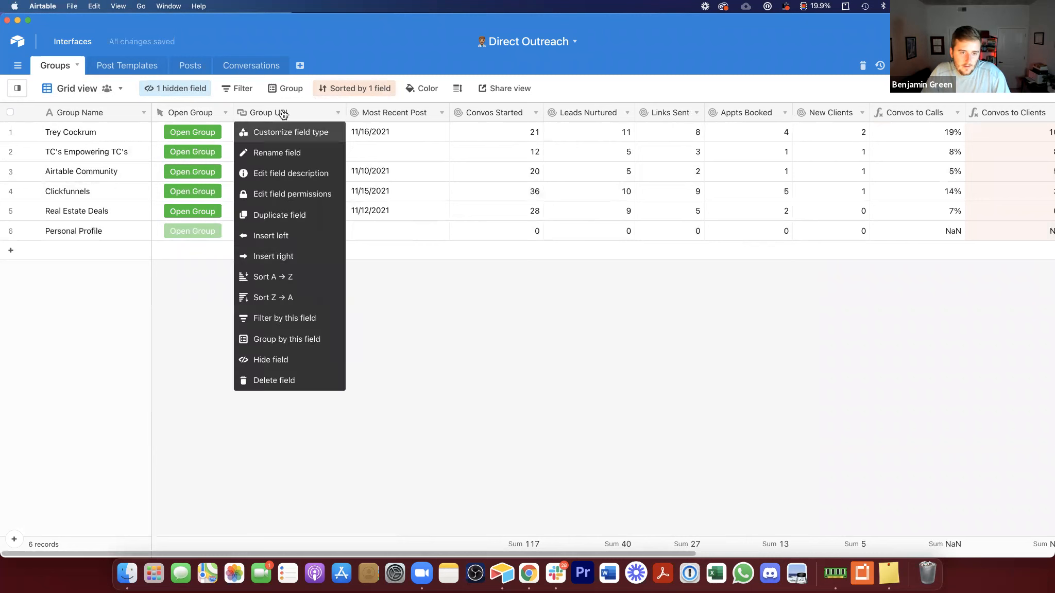
pyautogui.click(316, 359)
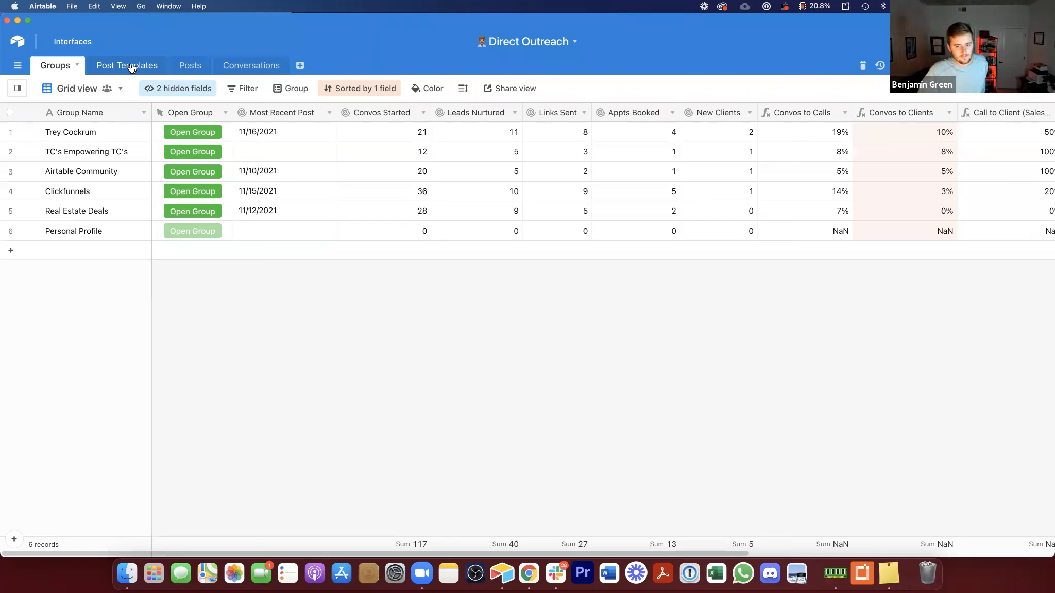
pyautogui.moveTo(381, 130); pyautogui.dragTo(1031, 204)
pyautogui.click(760, 204)
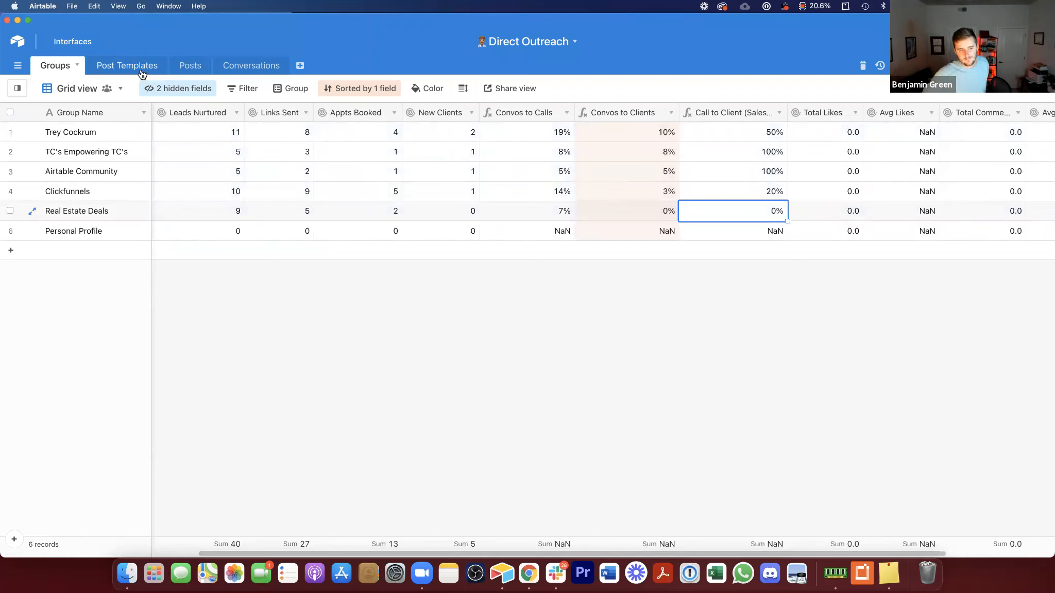
# Step: Review the Groups records, the table's sort settings and the Post Templates tab
pyautogui.click(106, 229)
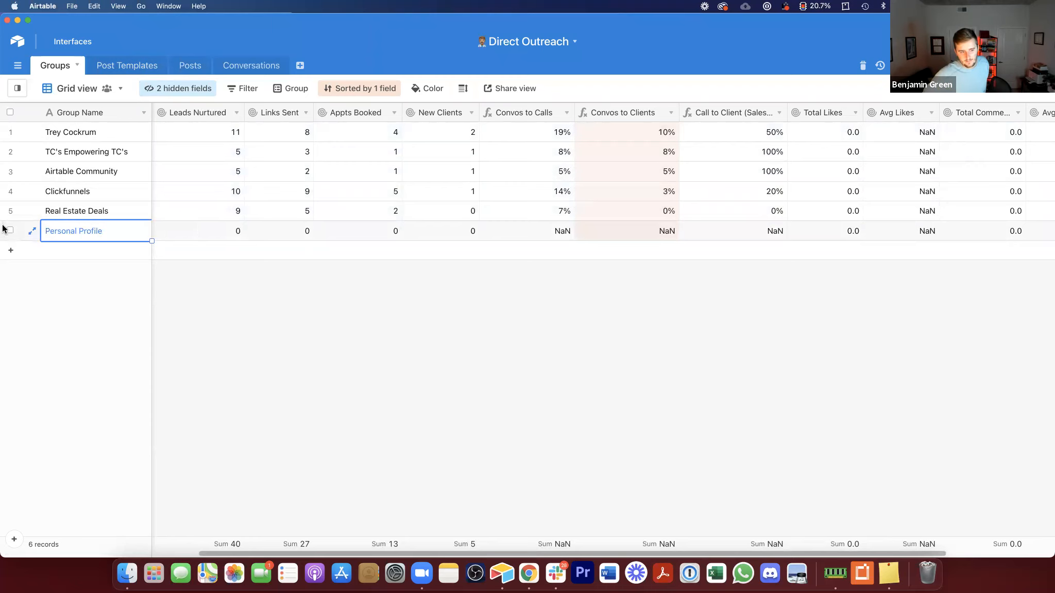
pyautogui.click(9, 151)
pyautogui.click(98, 291)
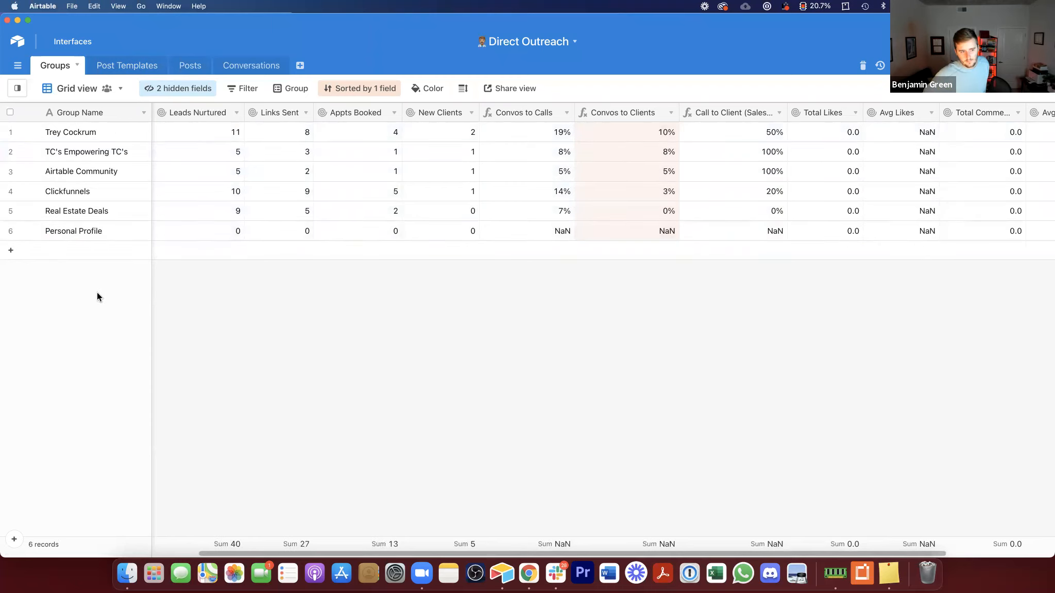
pyautogui.click(361, 88)
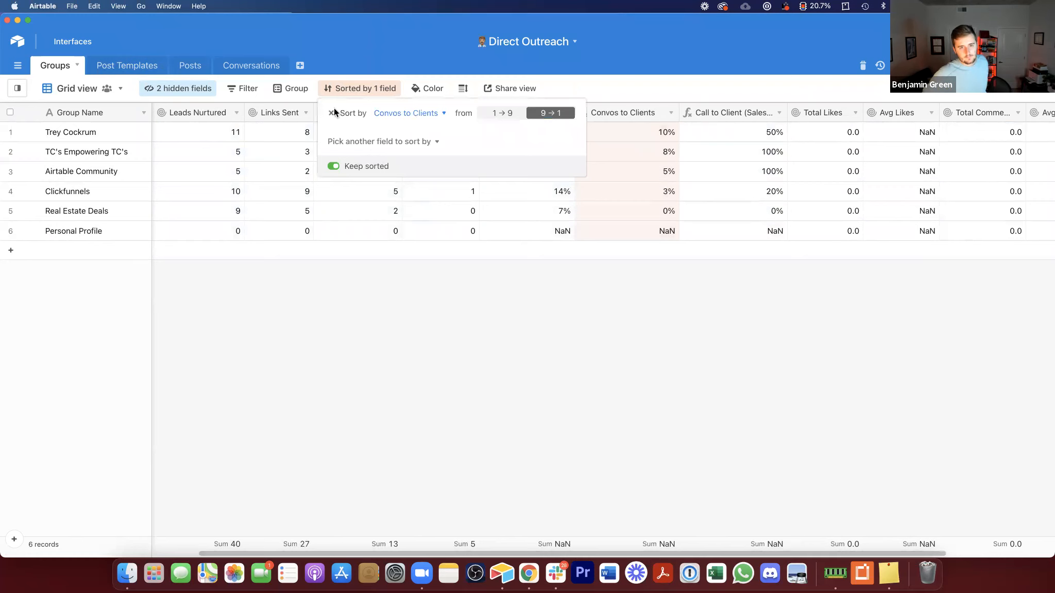
pyautogui.click(389, 294)
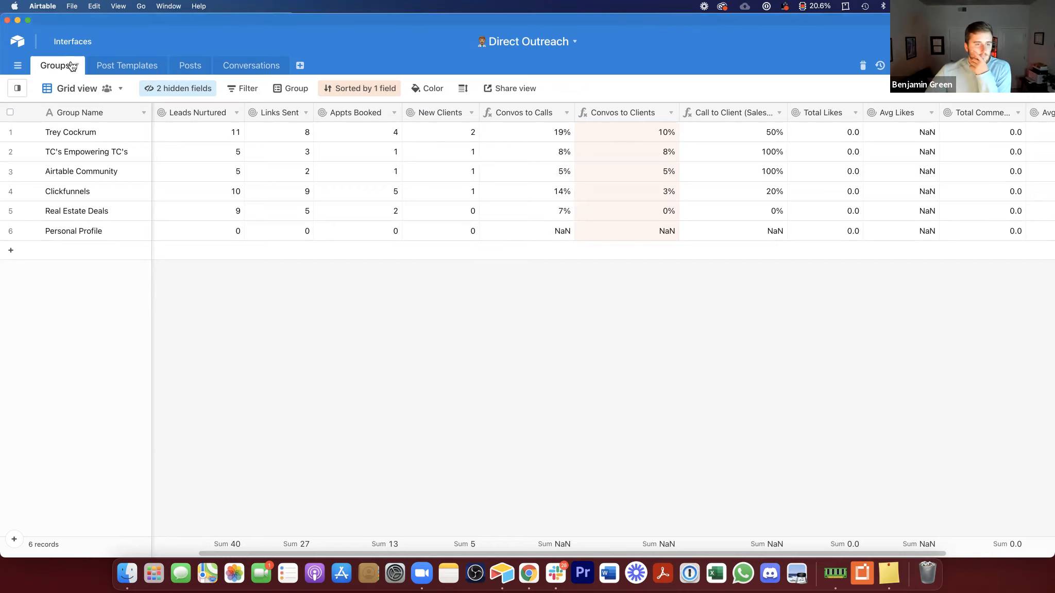
pyautogui.doubleClick(97, 66)
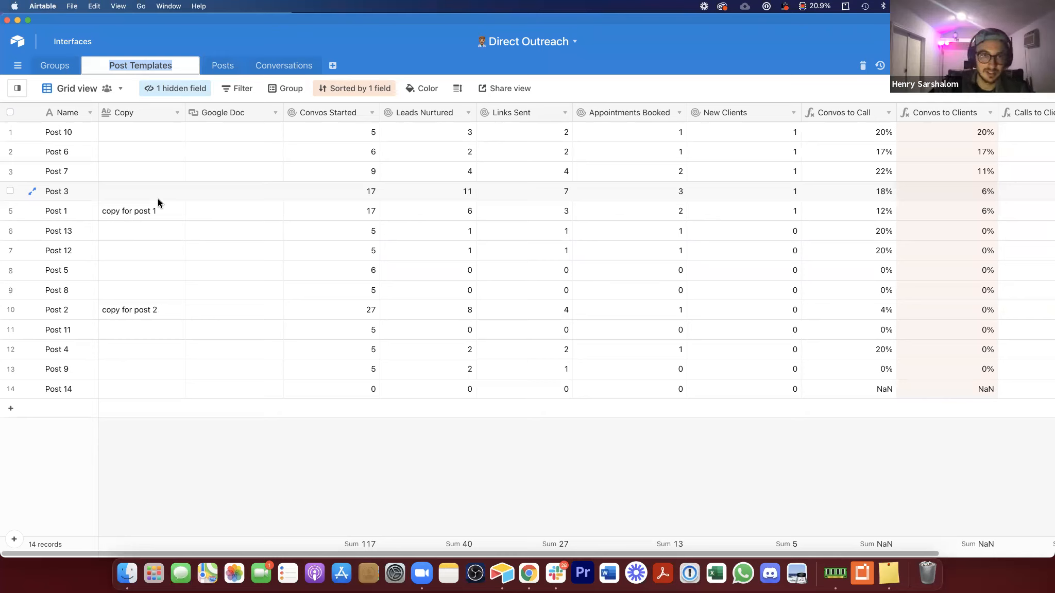
# Step: Switch to the Conversations table and narrow the Full Name column
pyautogui.click(280, 66)
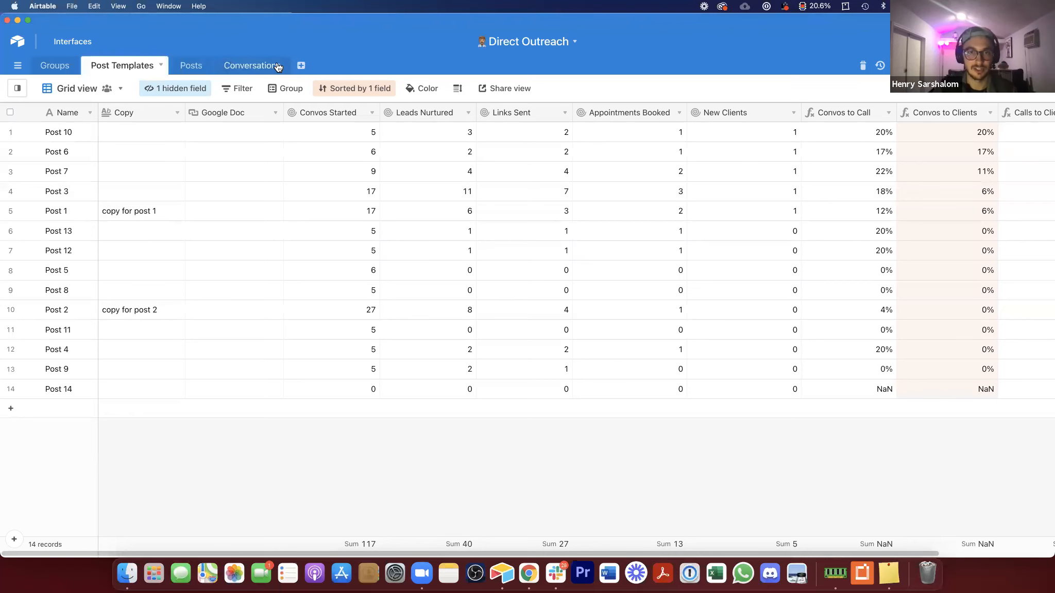
pyautogui.click(278, 68)
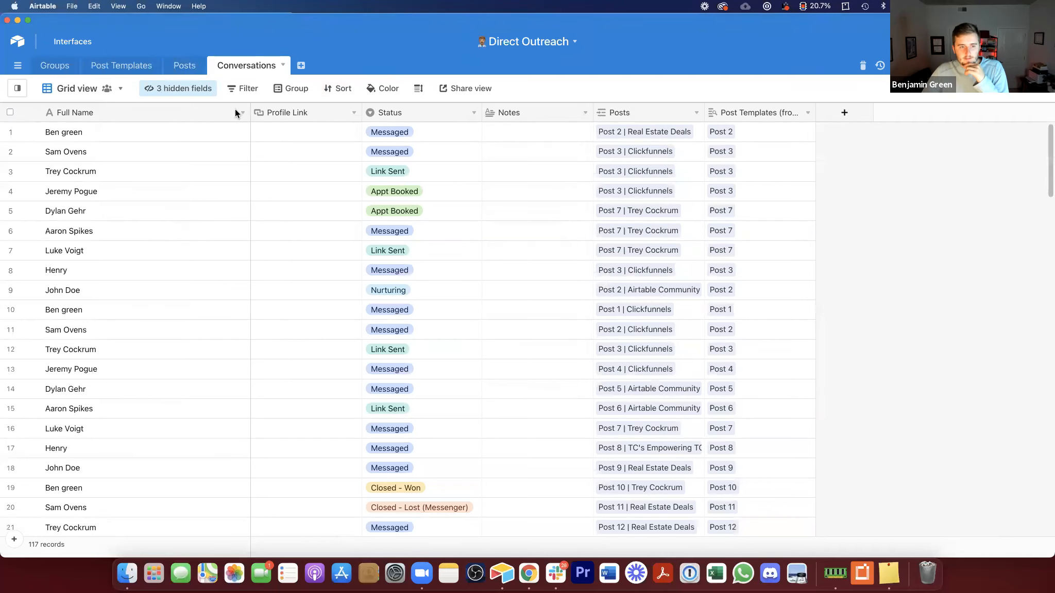
pyautogui.moveTo(251, 113); pyautogui.dragTo(158, 124)
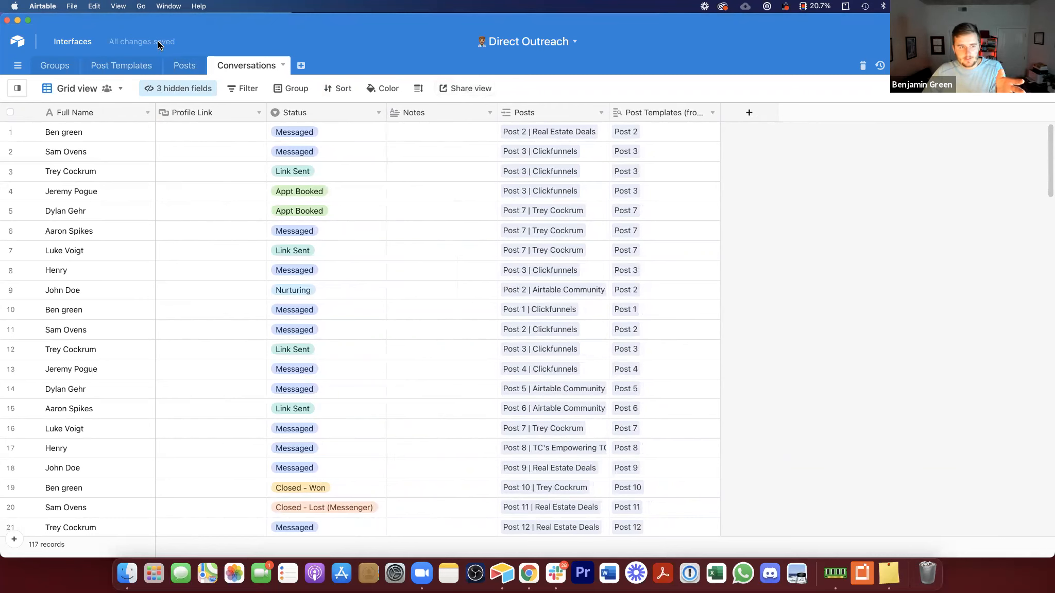
# Step: Rename the duplicated base to Direct Outreach Tracker
pyautogui.click(15, 45)
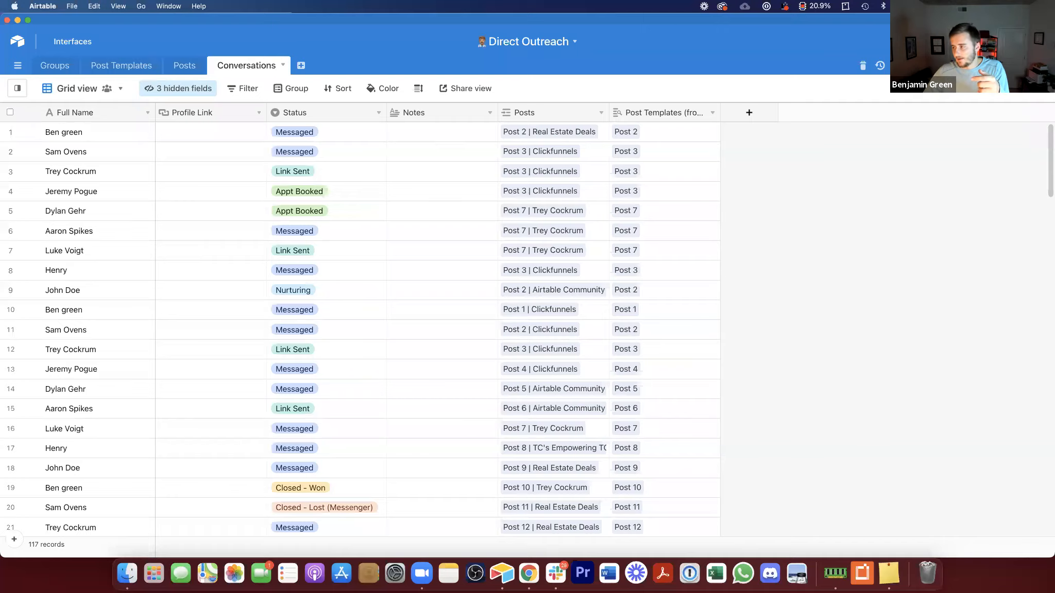
pyautogui.press('super+w')
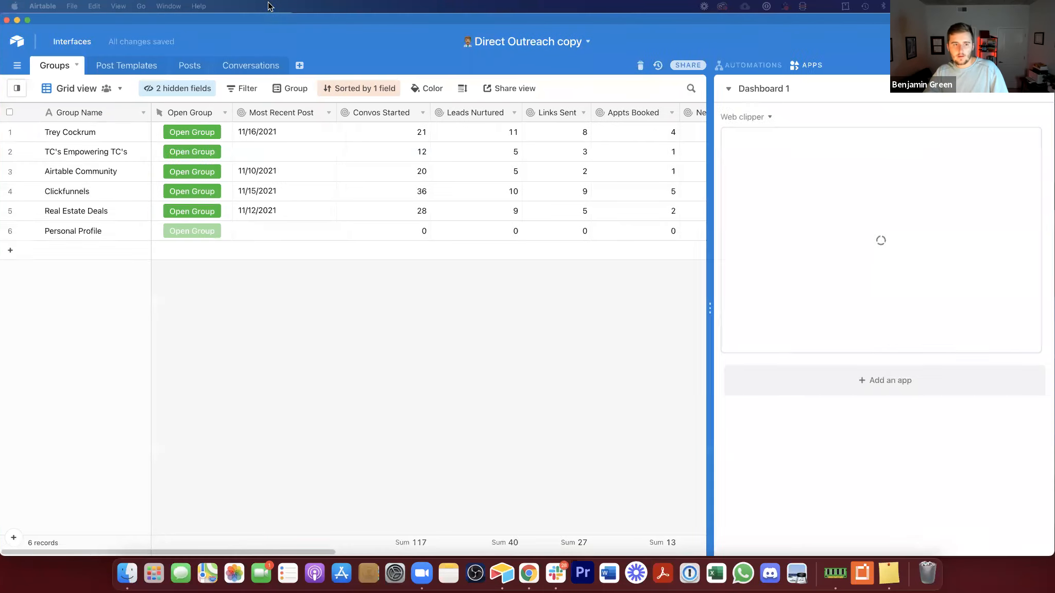
pyautogui.doubleClick(270, 19)
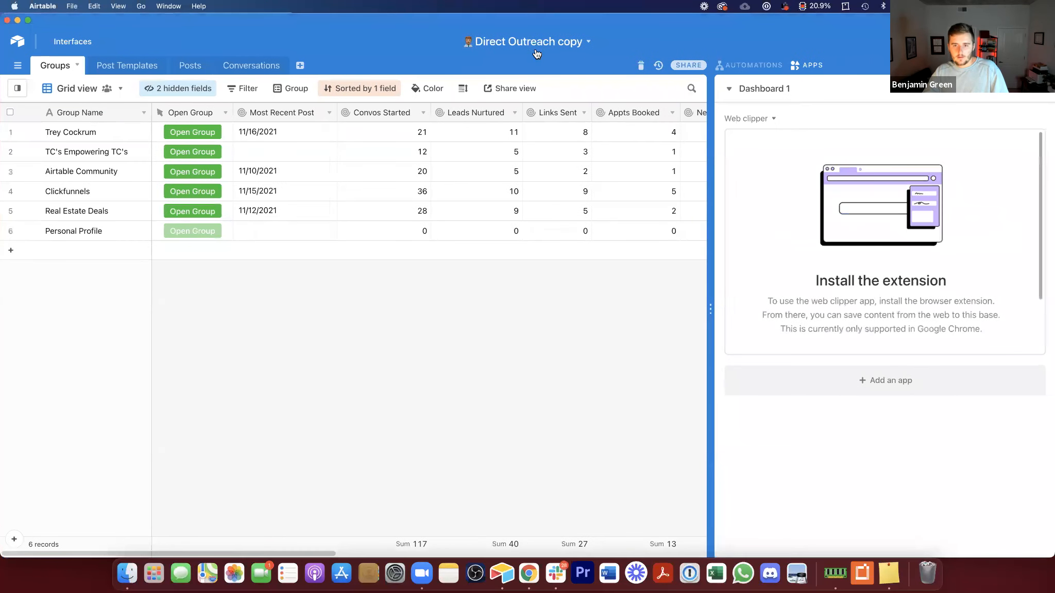
pyautogui.click(540, 41)
pyautogui.doubleClick(519, 61)
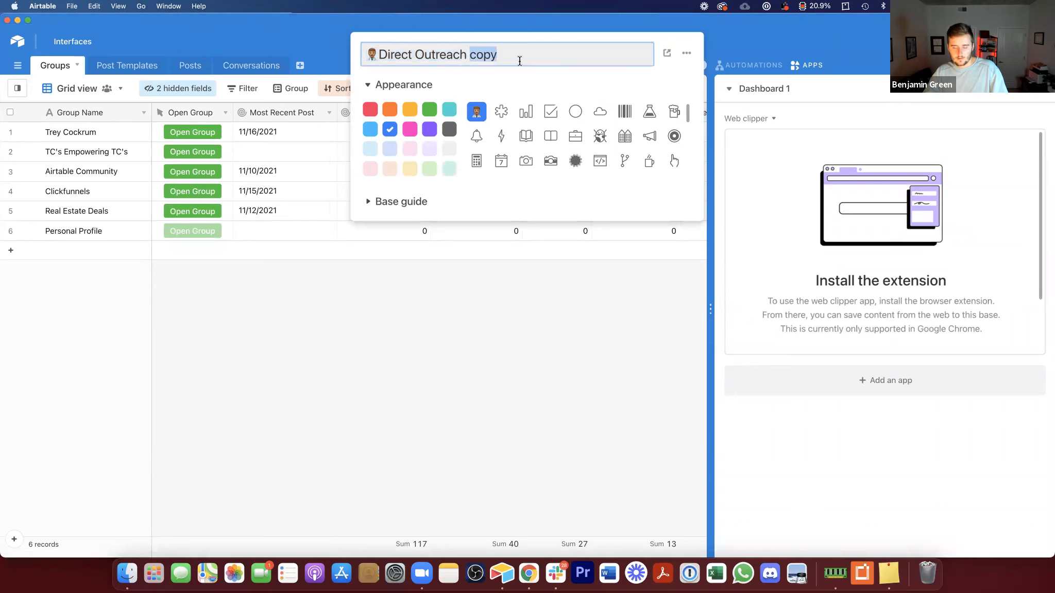
pyautogui.write('Tracker')
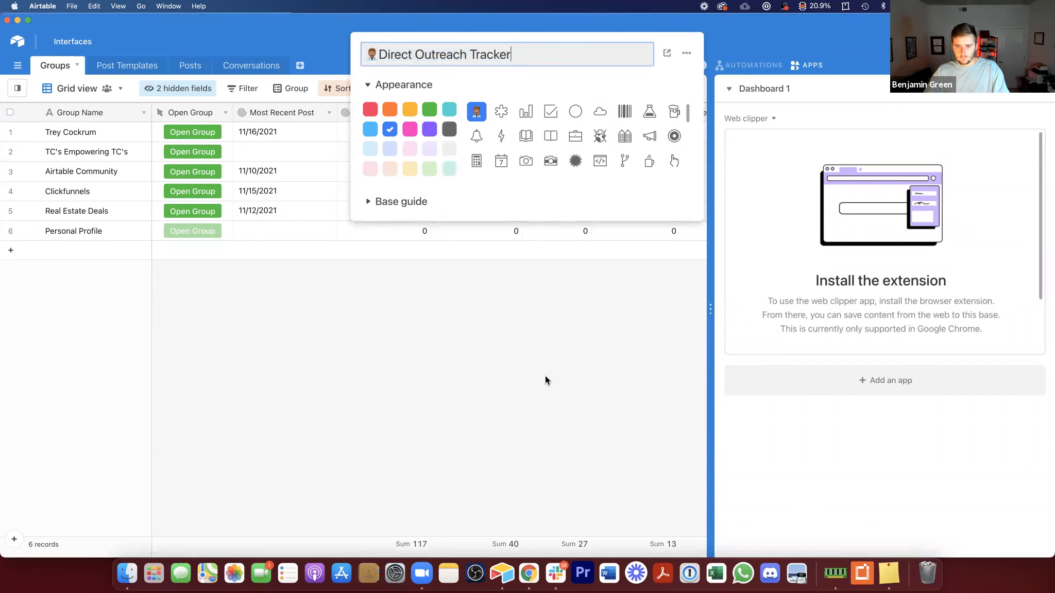
pyautogui.press('Return')
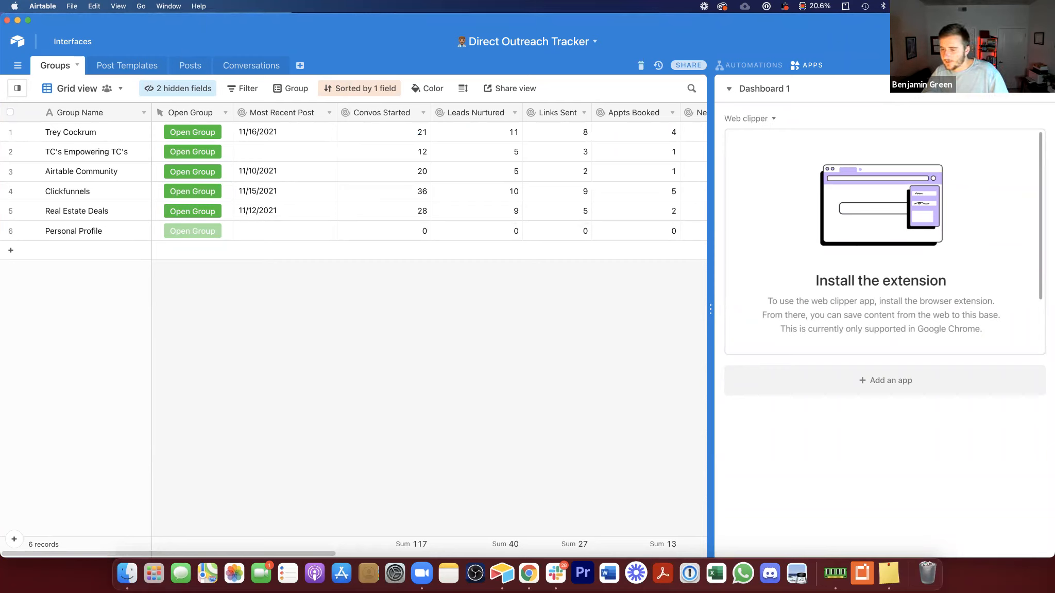
# Step: Close the apps dashboard and create a new empty table named Periods
pyautogui.scroll(-3, 879, 283)
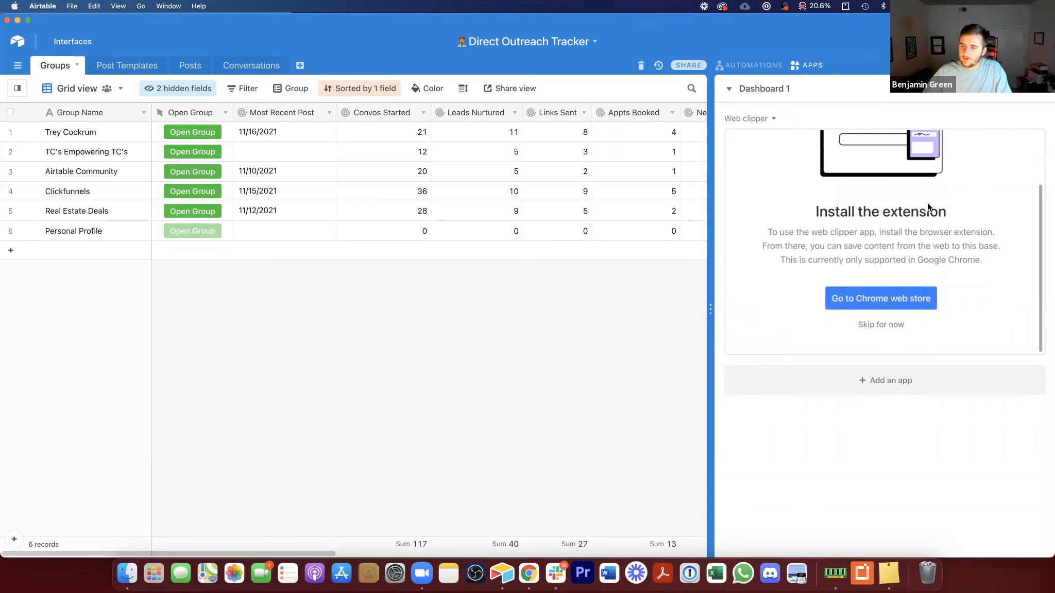
pyautogui.click(806, 65)
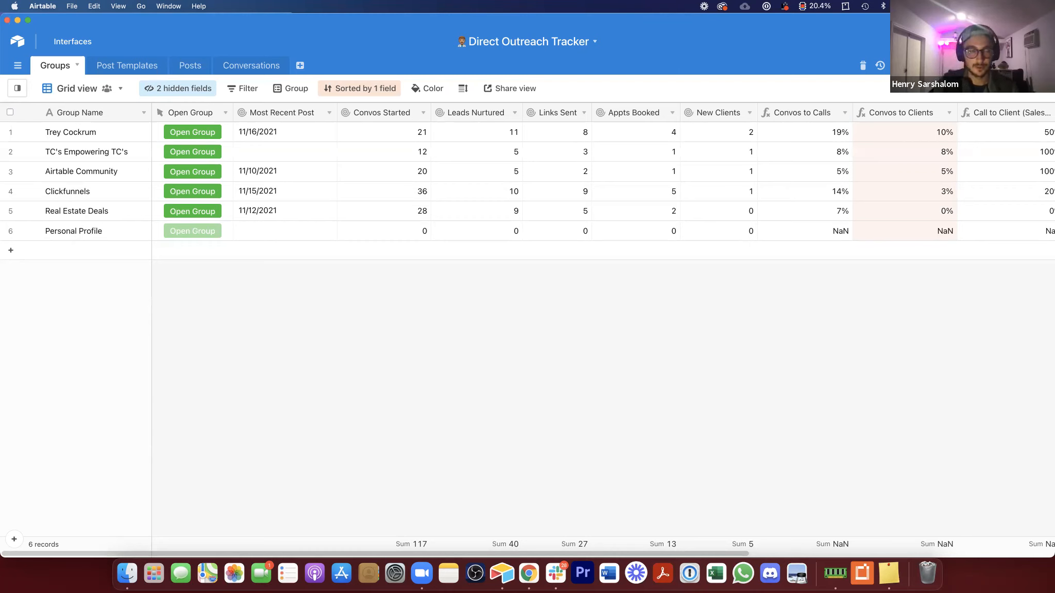
pyautogui.click(301, 66)
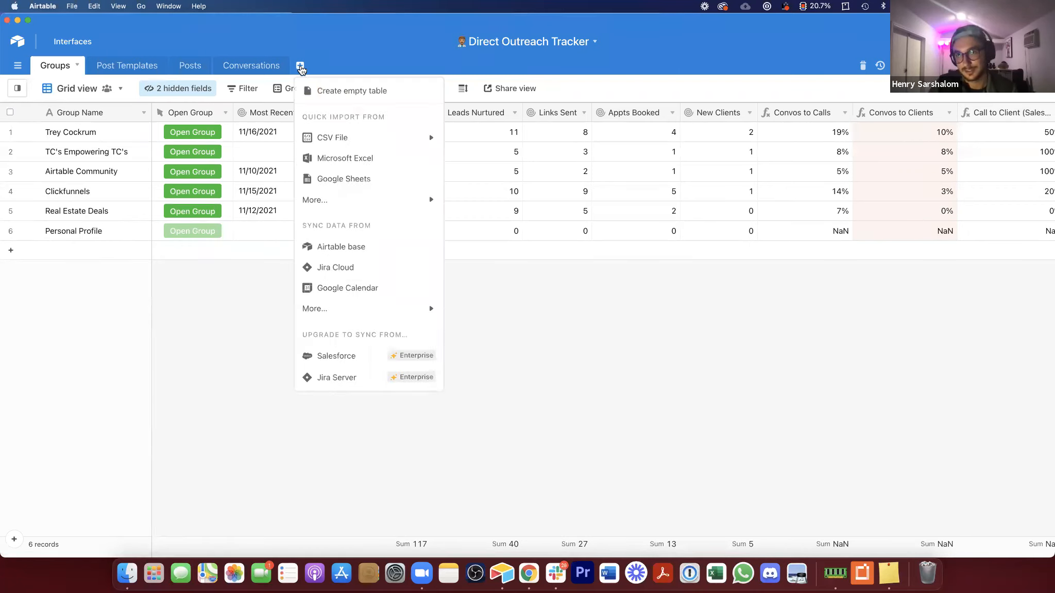
pyautogui.click(330, 90)
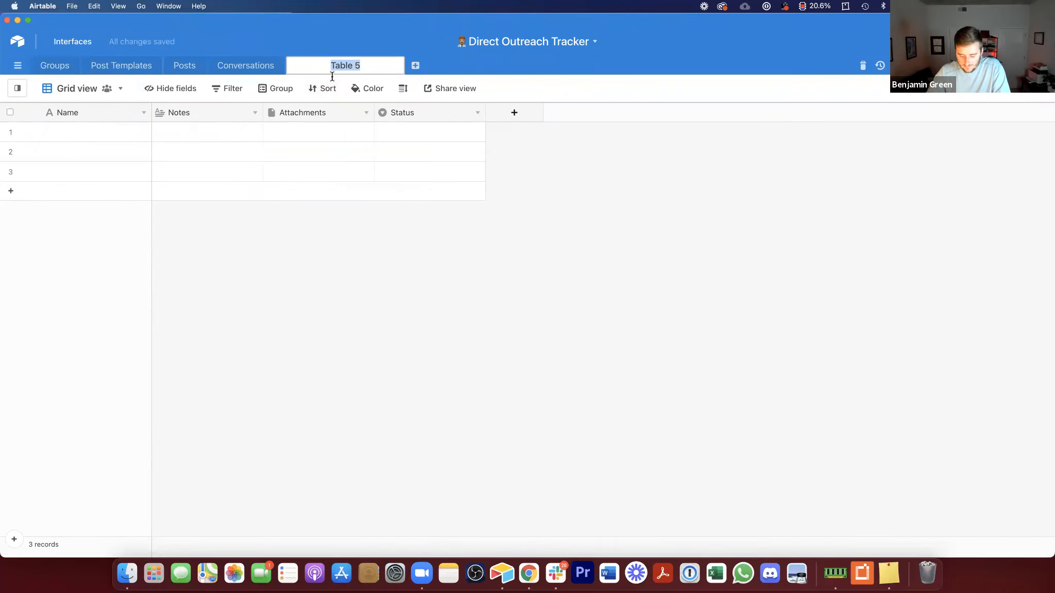
pyautogui.write('Pe')
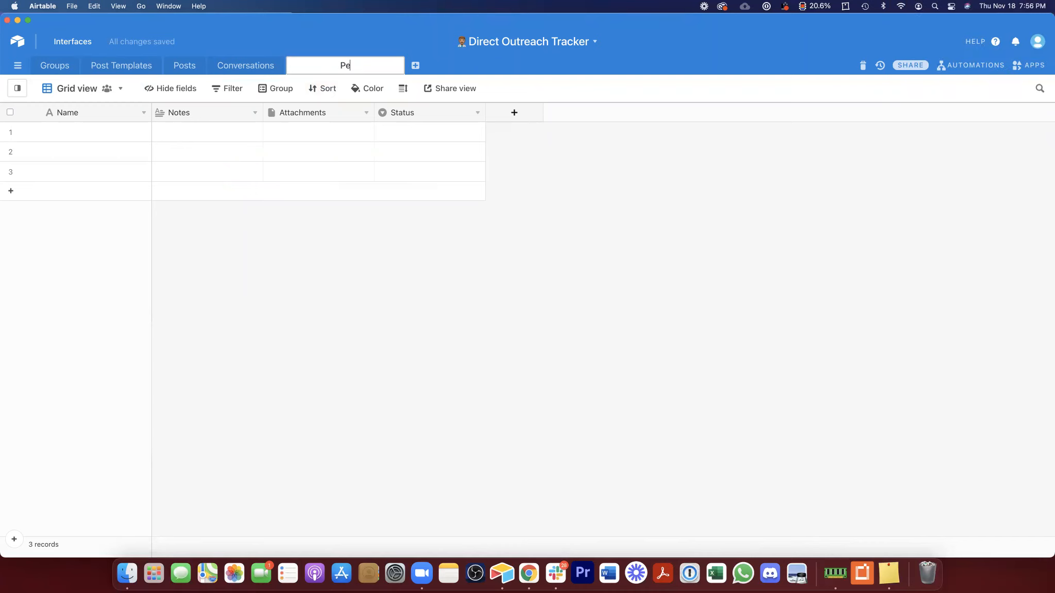
pyautogui.write('riods')
pyautogui.press('super+a')
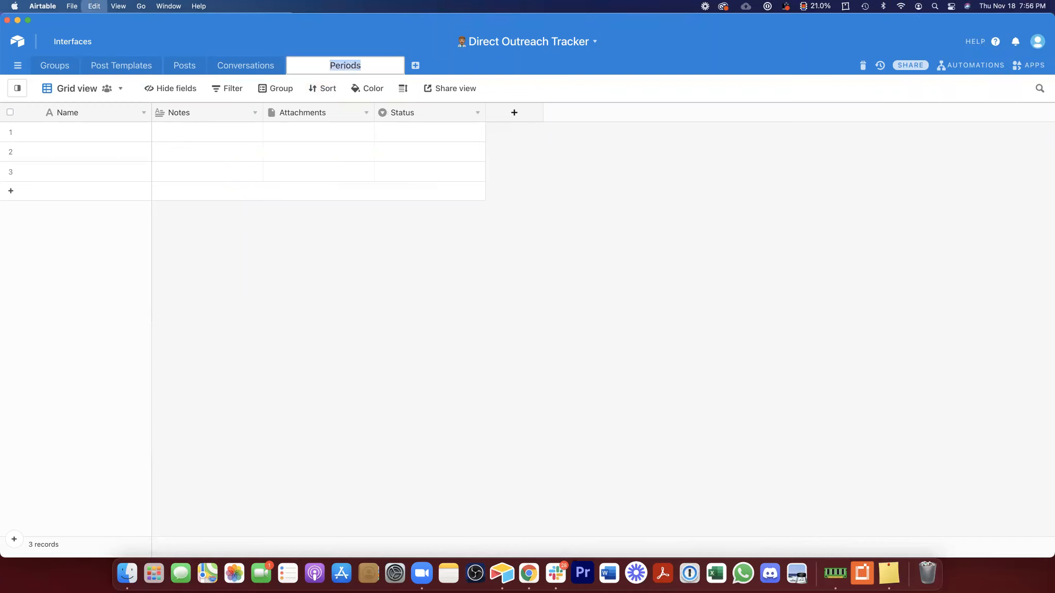
pyautogui.write('Periods')
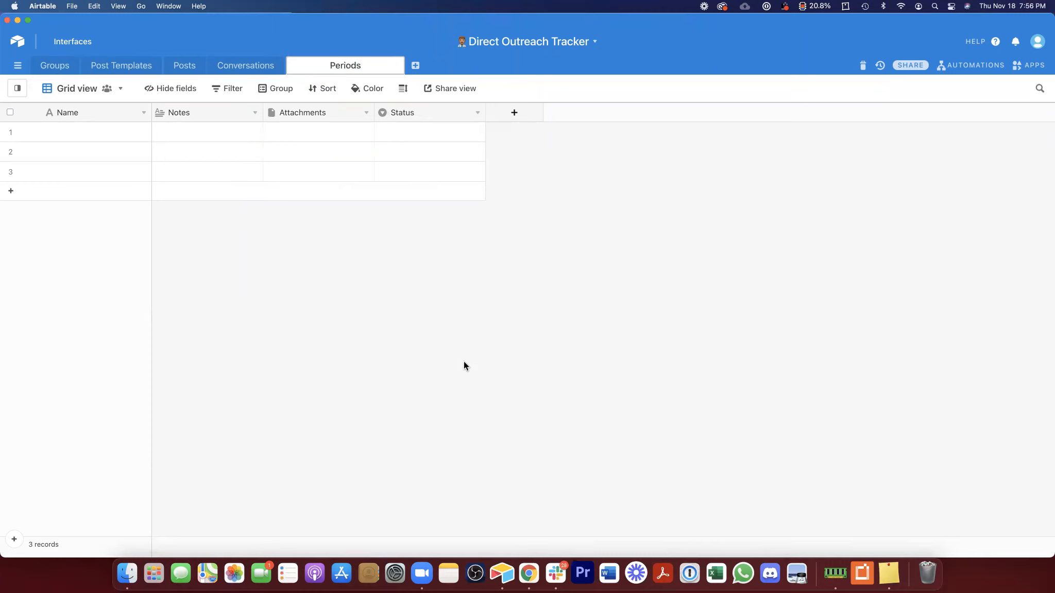
pyautogui.press('Return')
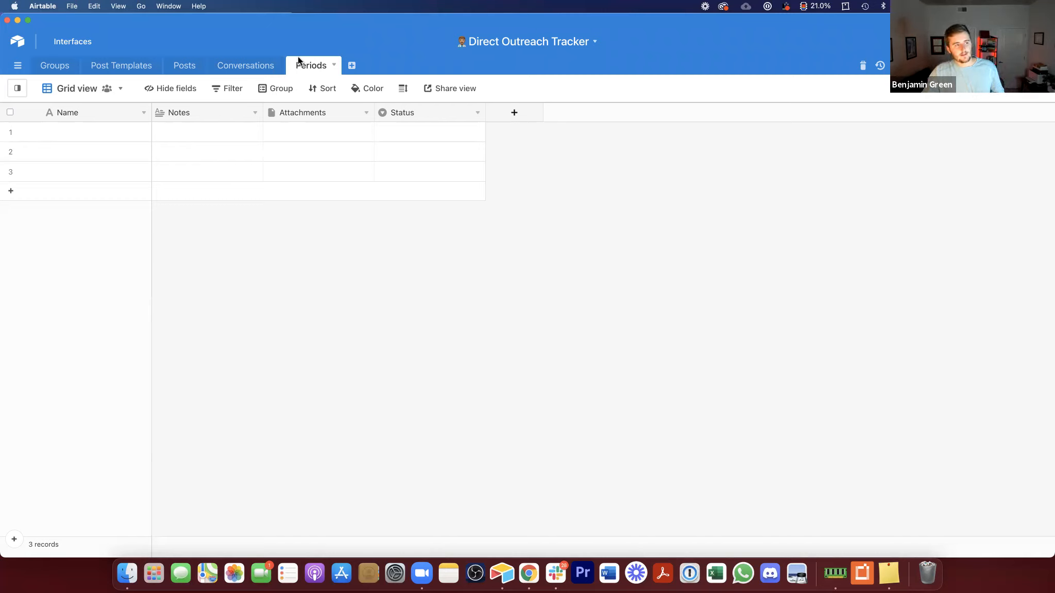
# Step: Delete the Notes, Attachments and Status fields from the Periods table
pyautogui.rightClick(209, 112)
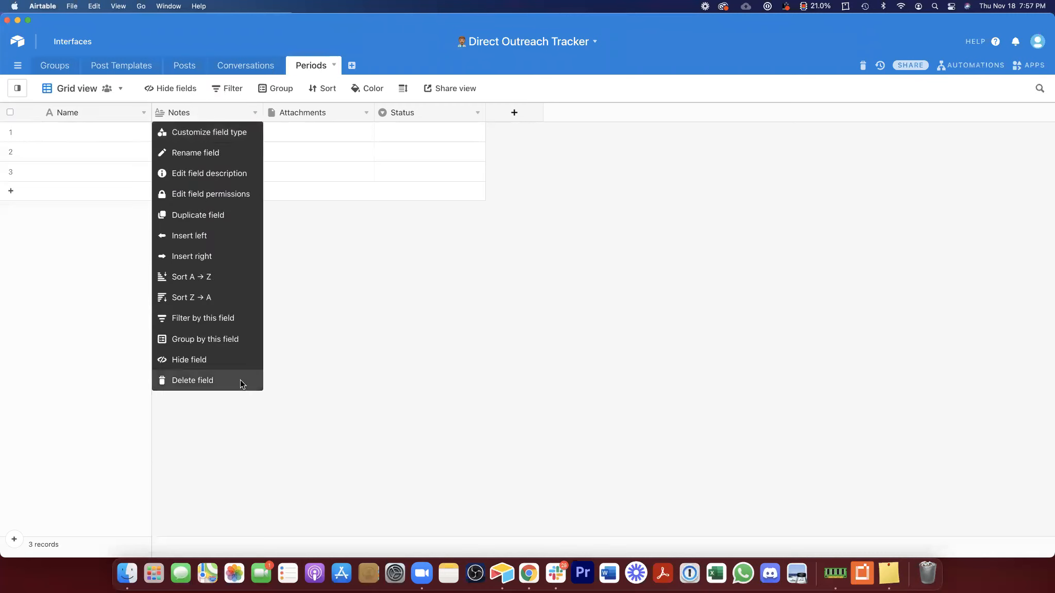
pyautogui.click(240, 380)
pyautogui.rightClick(216, 112)
pyautogui.click(241, 380)
pyautogui.rightClick(210, 113)
pyautogui.click(238, 381)
# Step: Enter Jan 2021 and Feb 2021 as the first two period names
pyautogui.click(108, 126)
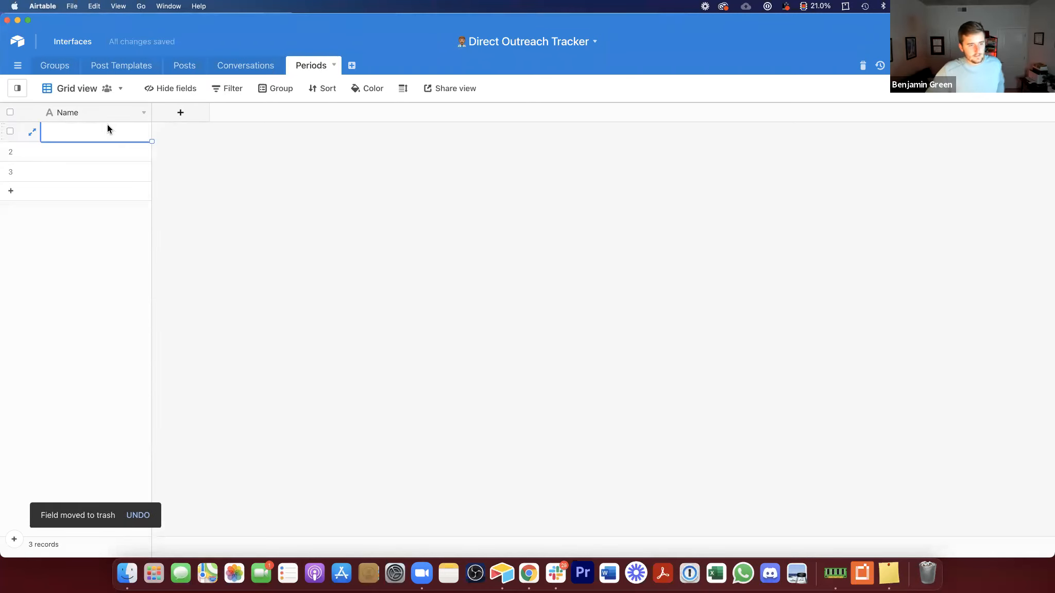
pyautogui.write('Jan 2021')
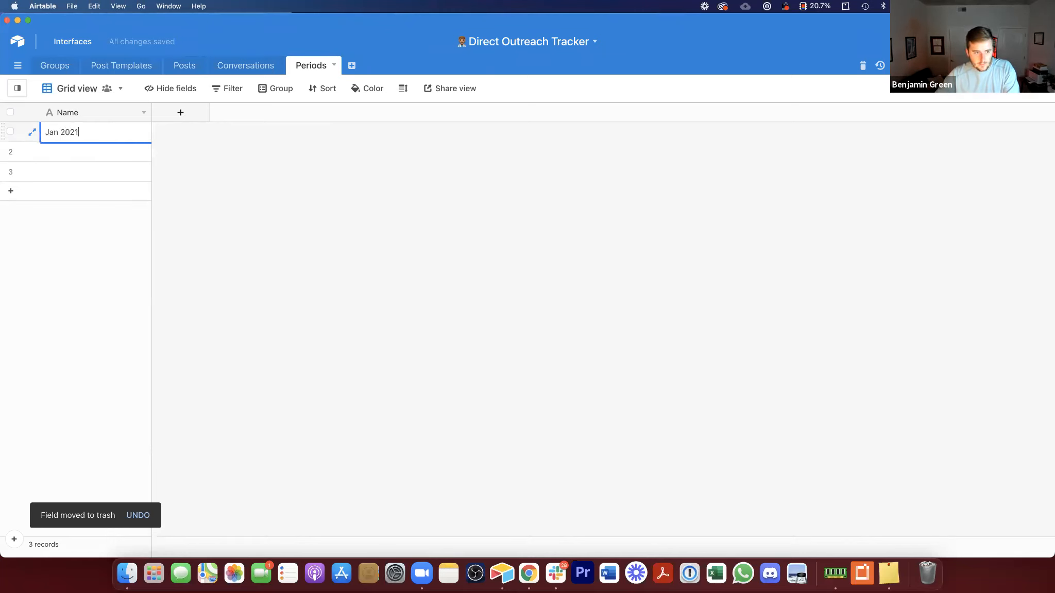
pyautogui.press('Return')
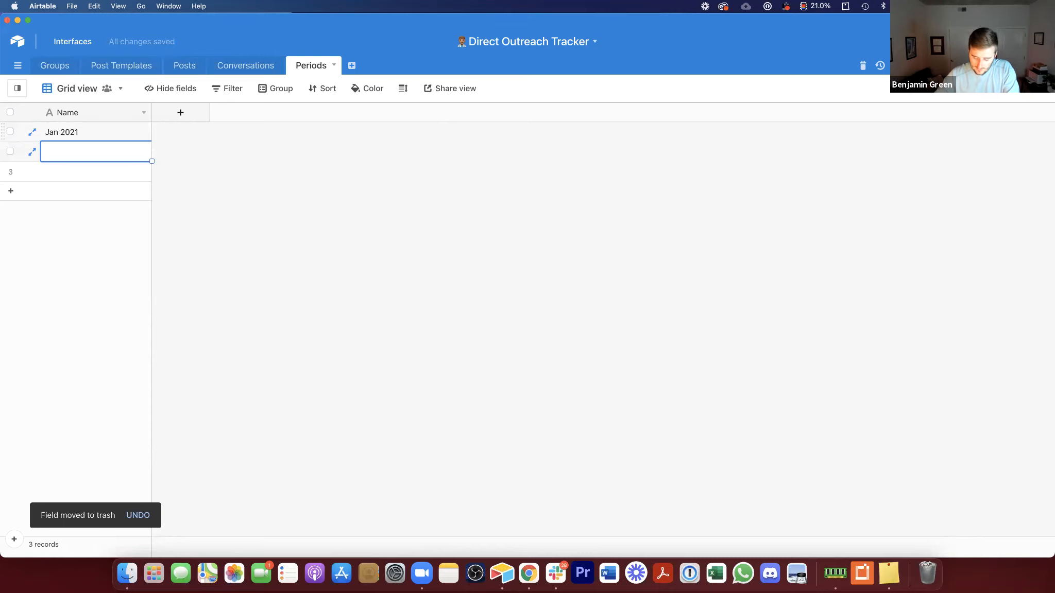
pyautogui.write('Feb 2021')
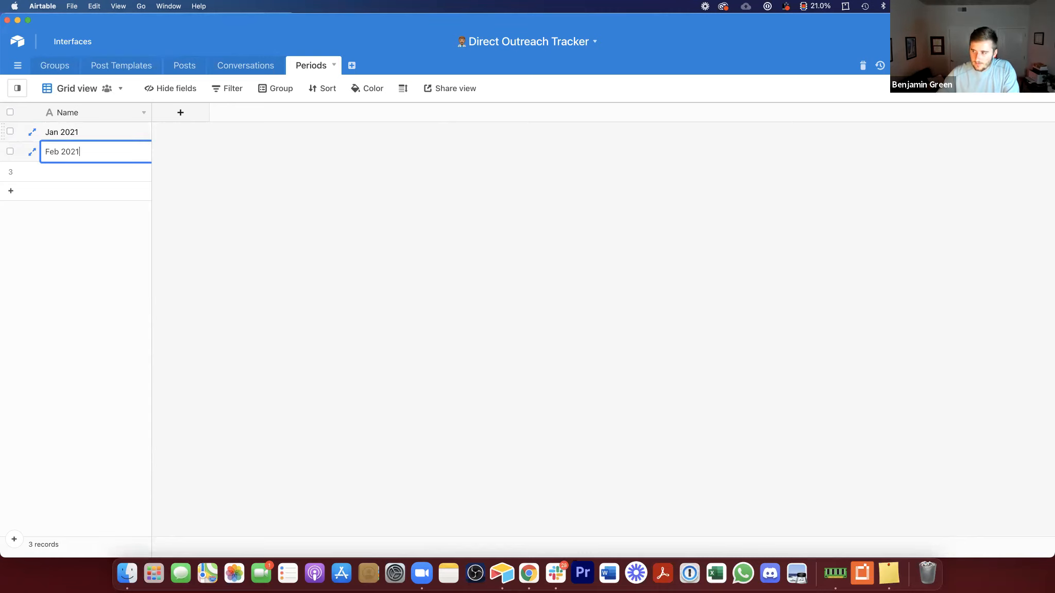
# Step: Create a new grid view named Dev View in the Conversations table
pyautogui.click(249, 62)
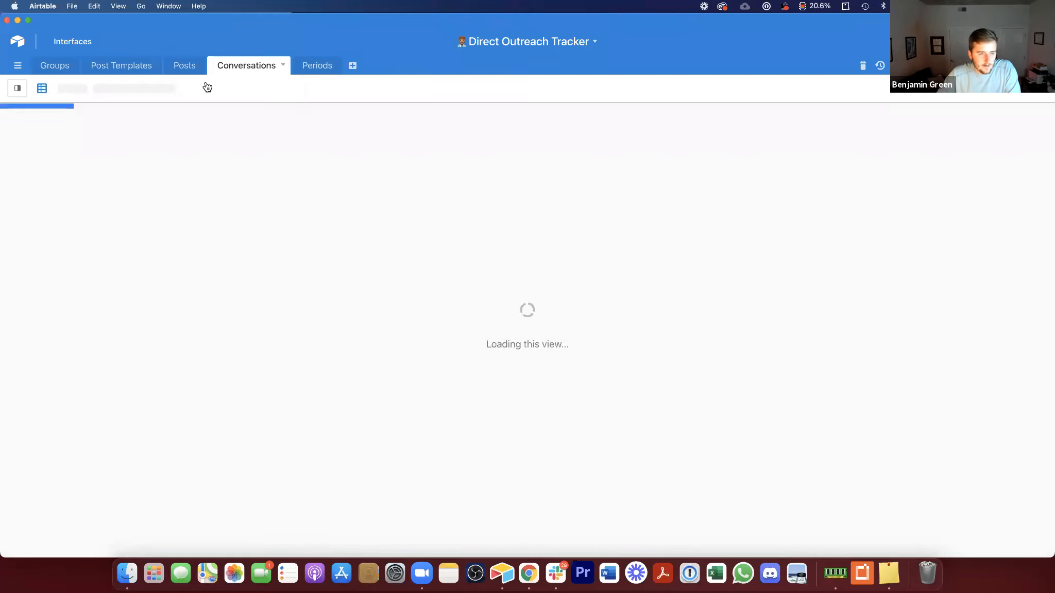
pyautogui.click(41, 87)
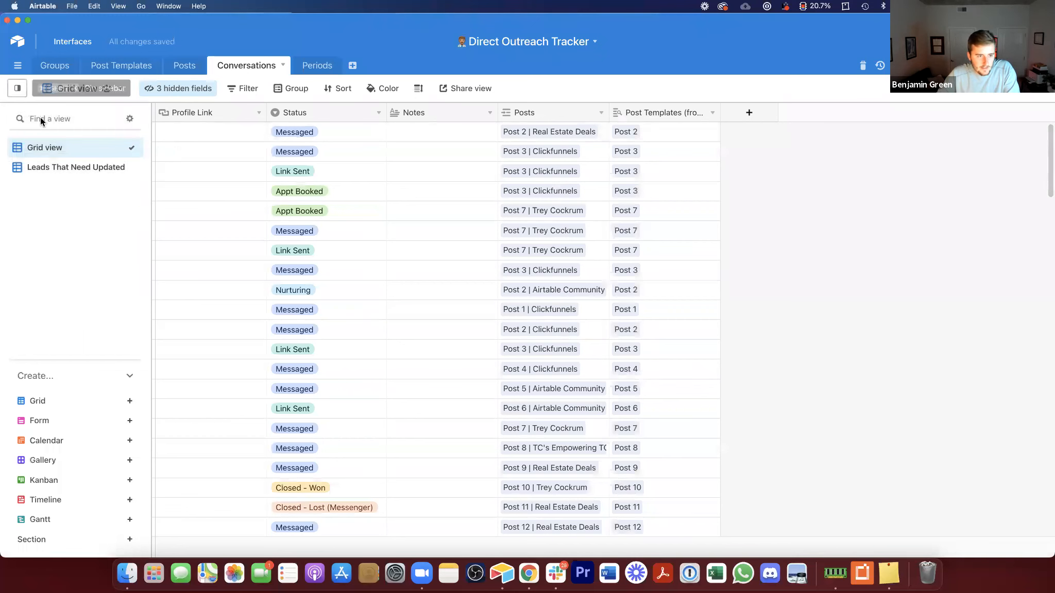
pyautogui.click(93, 402)
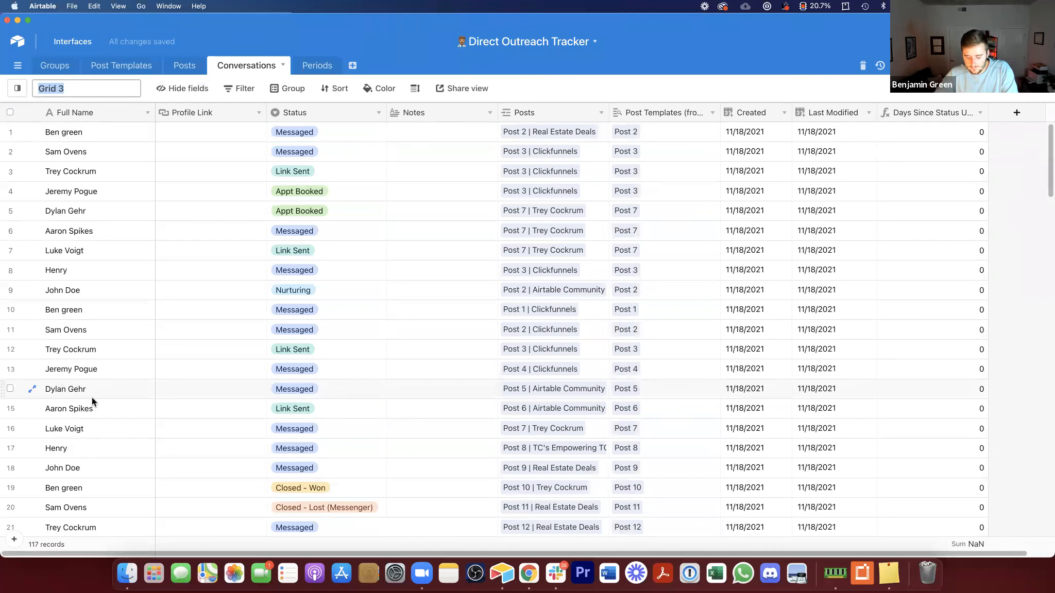
pyautogui.write('Dev View')
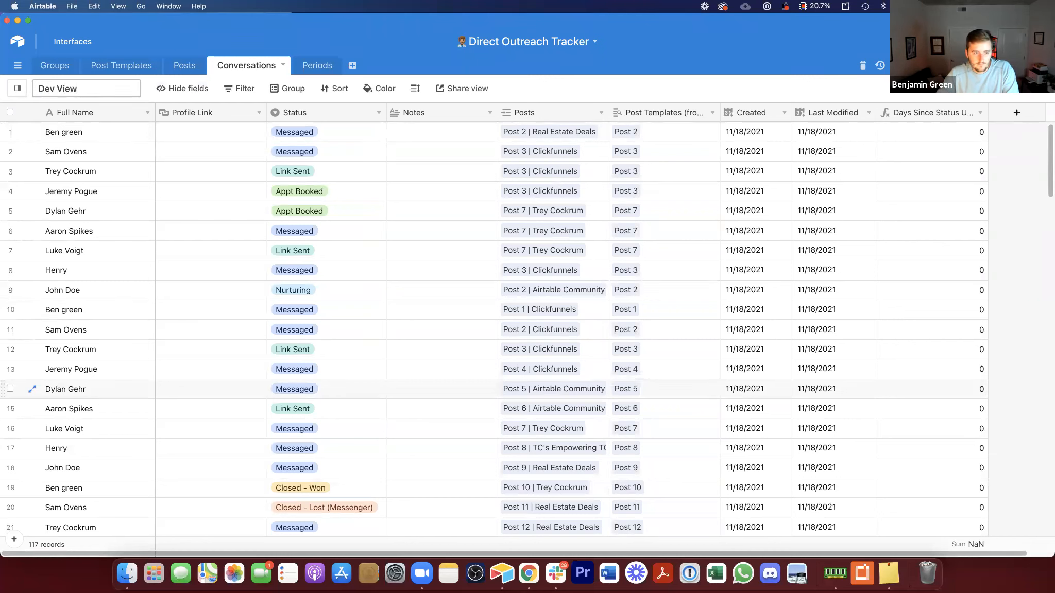
# Step: Hide every field in the Conversations Dev View except Created
pyautogui.click(198, 85)
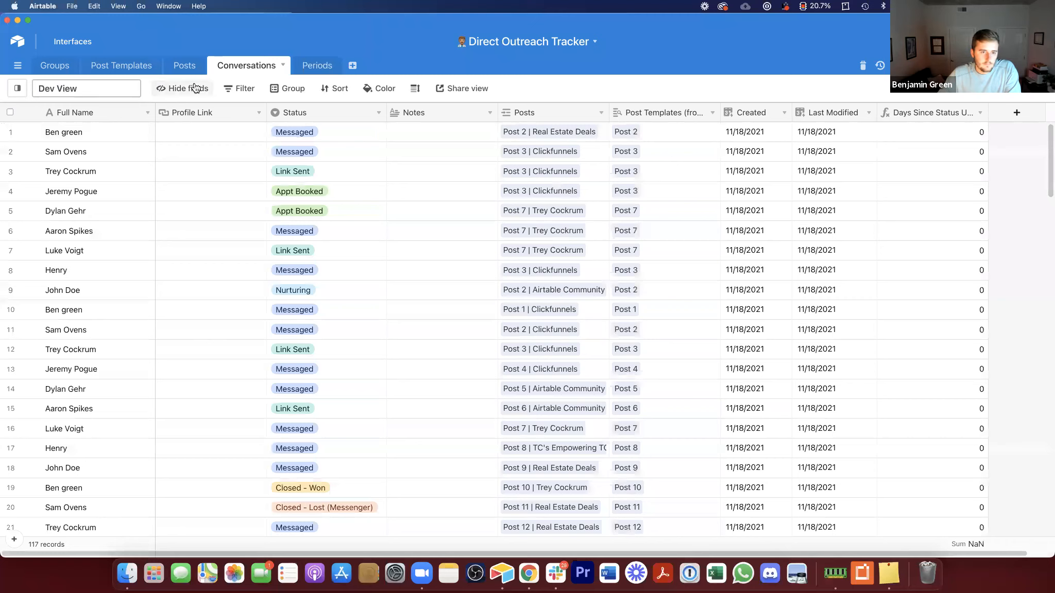
pyautogui.click(174, 272)
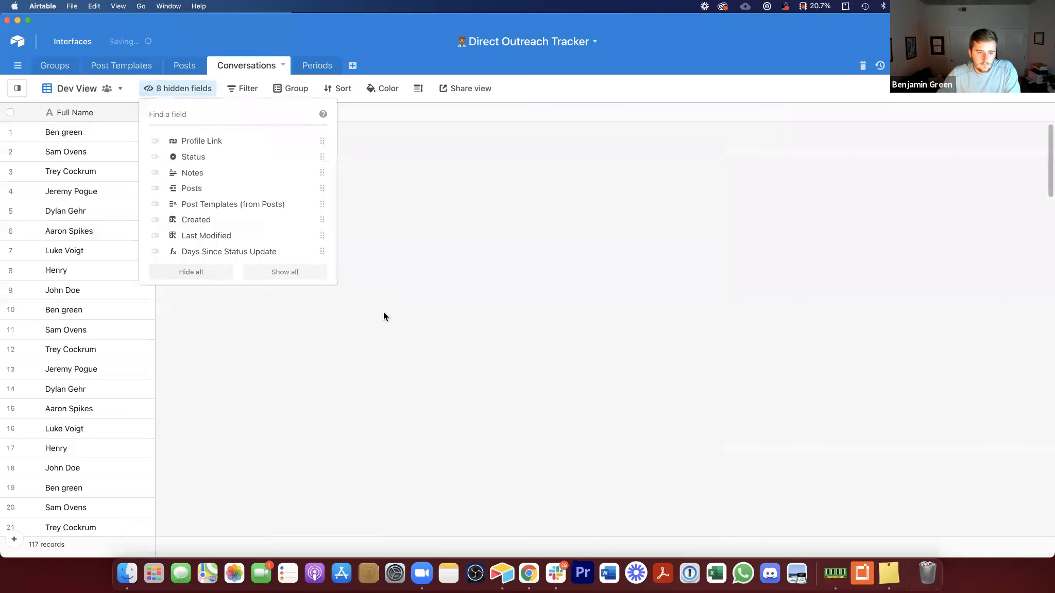
pyautogui.click(203, 222)
pyautogui.click(207, 237)
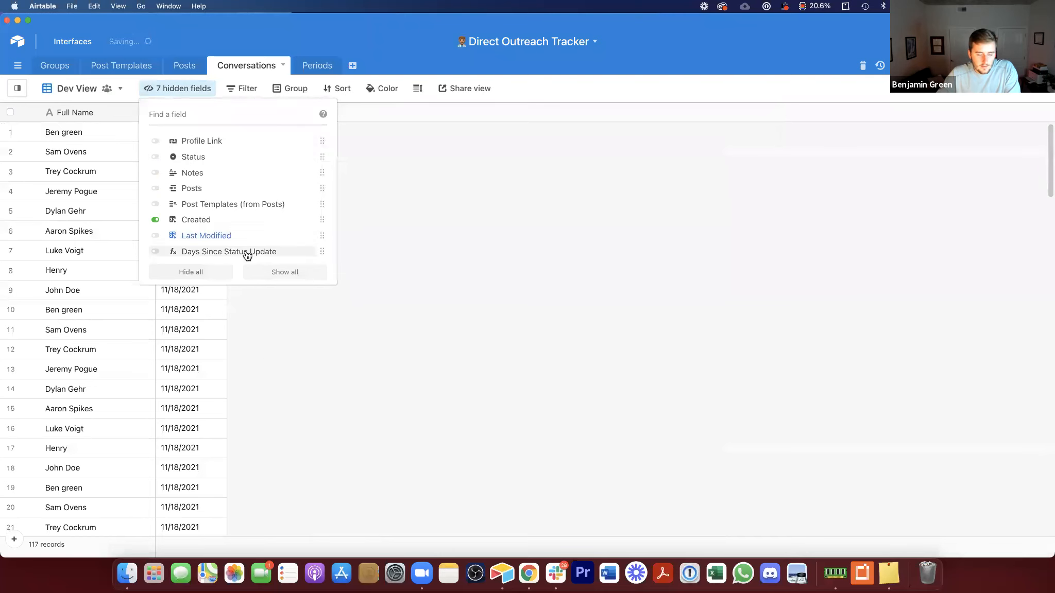
pyautogui.click(627, 203)
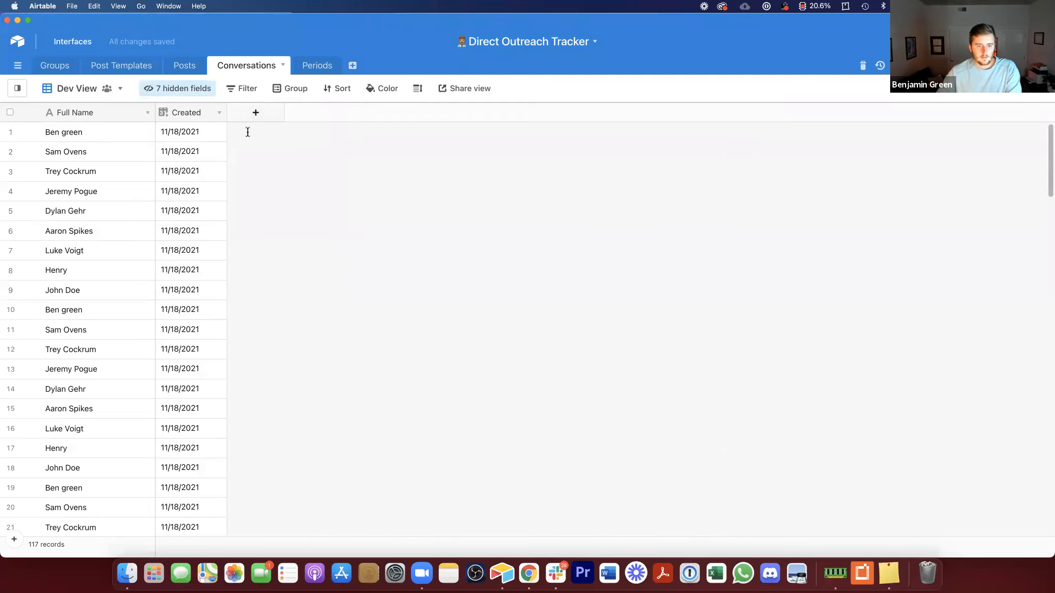
# Step: Add a new formula field and insert the DATETIME_FORMAT function into its formula
pyautogui.click(255, 112)
pyautogui.click(277, 187)
pyautogui.write('fo')
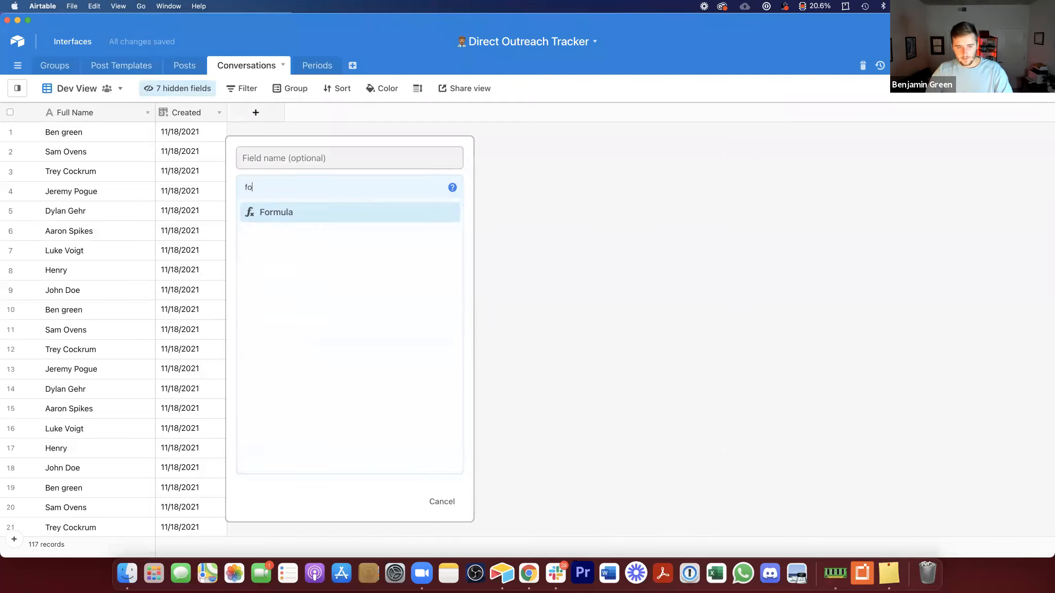
pyautogui.click(280, 216)
pyautogui.click(286, 266)
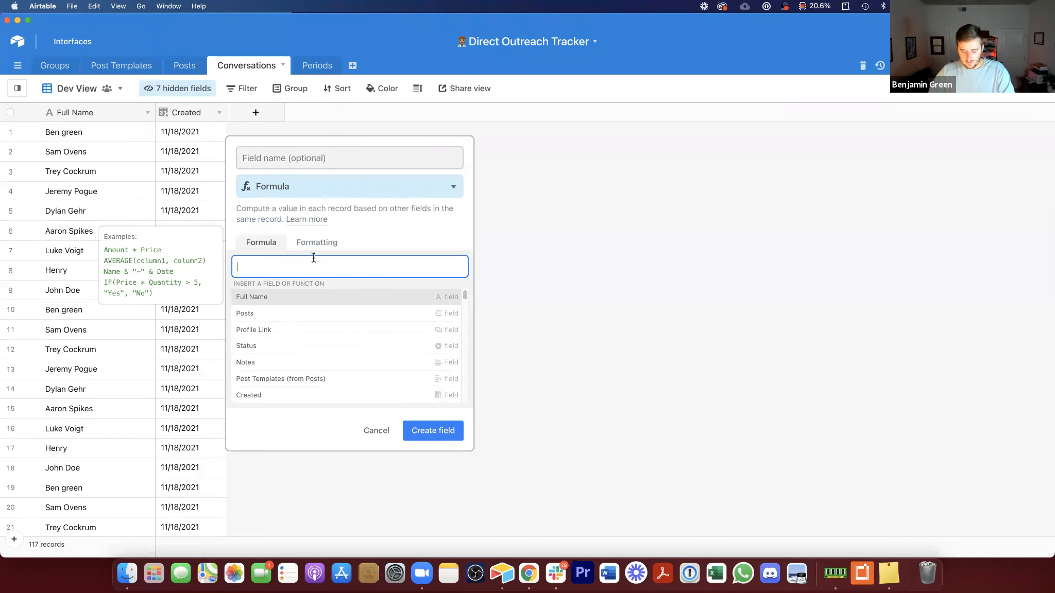
pyautogui.write('if')
pyautogui.click(339, 311)
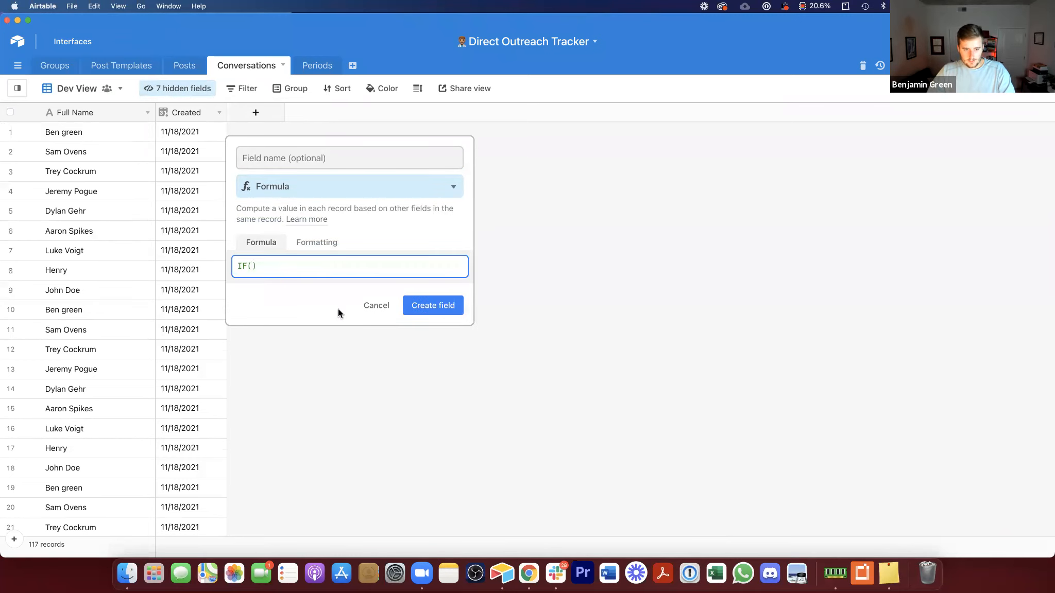
pyautogui.moveTo(282, 276); pyautogui.dragTo(260, 256)
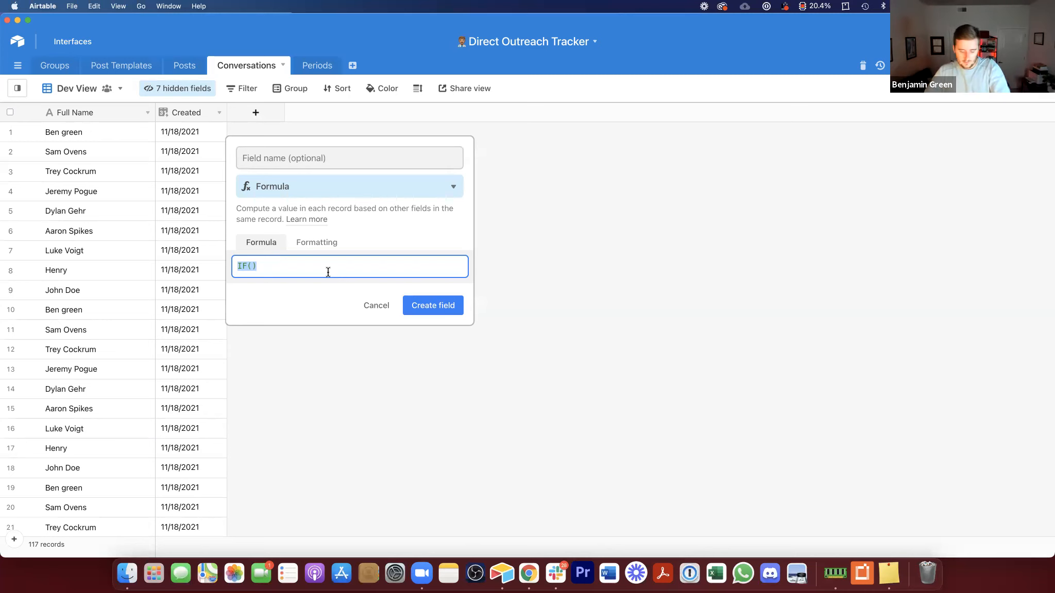
pyautogui.write('dat')
pyautogui.click(346, 330)
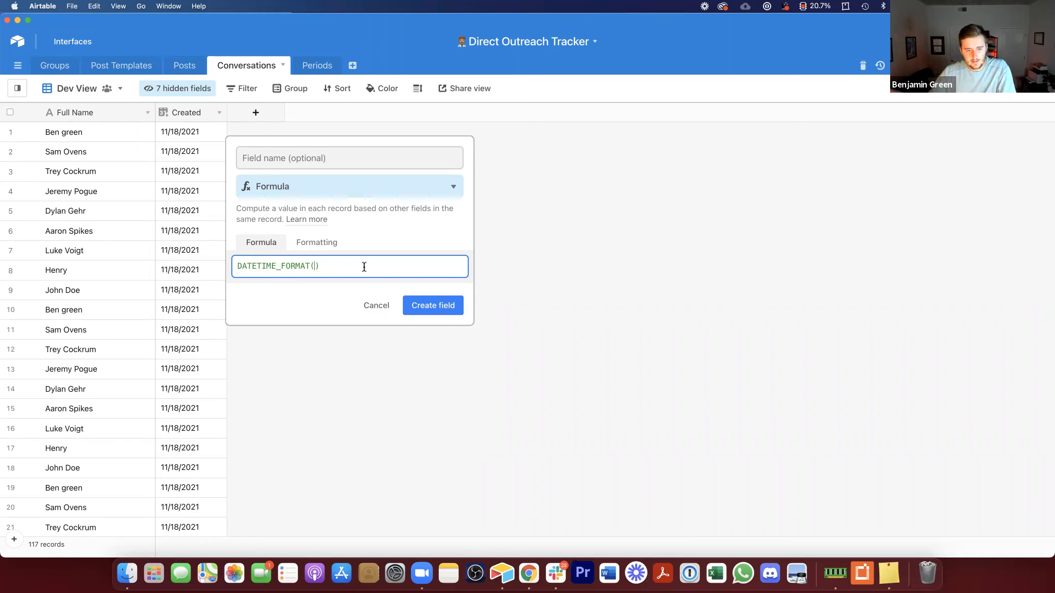
pyautogui.click(314, 267)
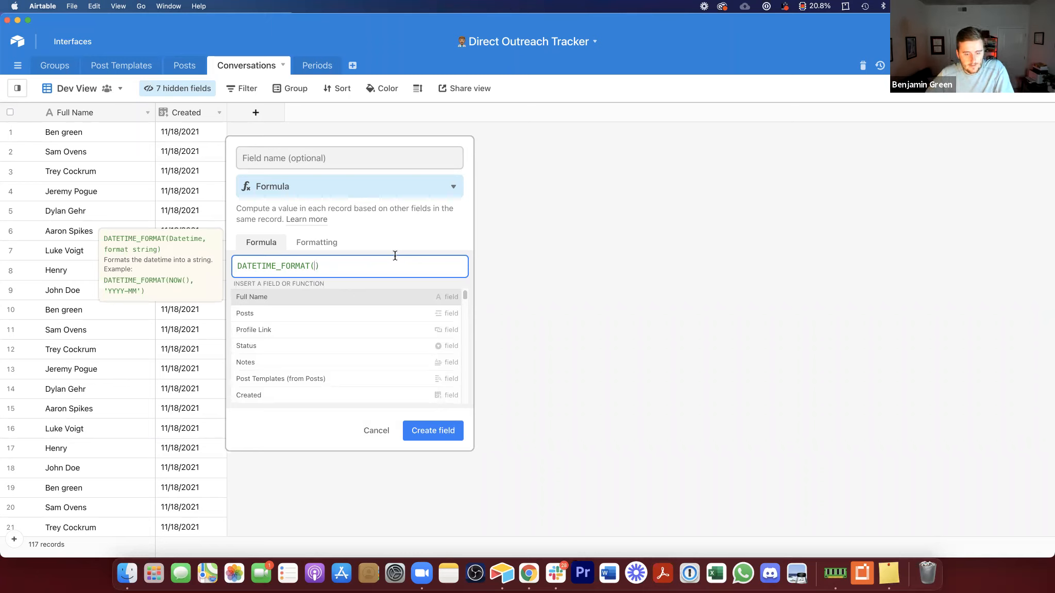
# Step: Complete the formula as DATETIME_FORMAT(Created,'MM YYYY') and name the field Month ID
pyautogui.write('cre')
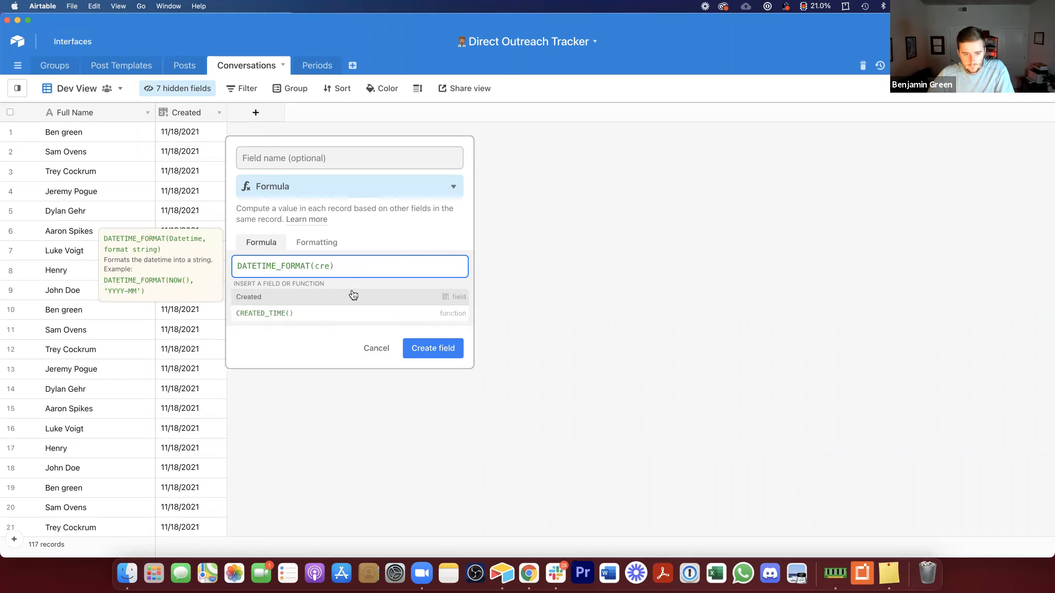
pyautogui.press('Return')
pyautogui.write(',')
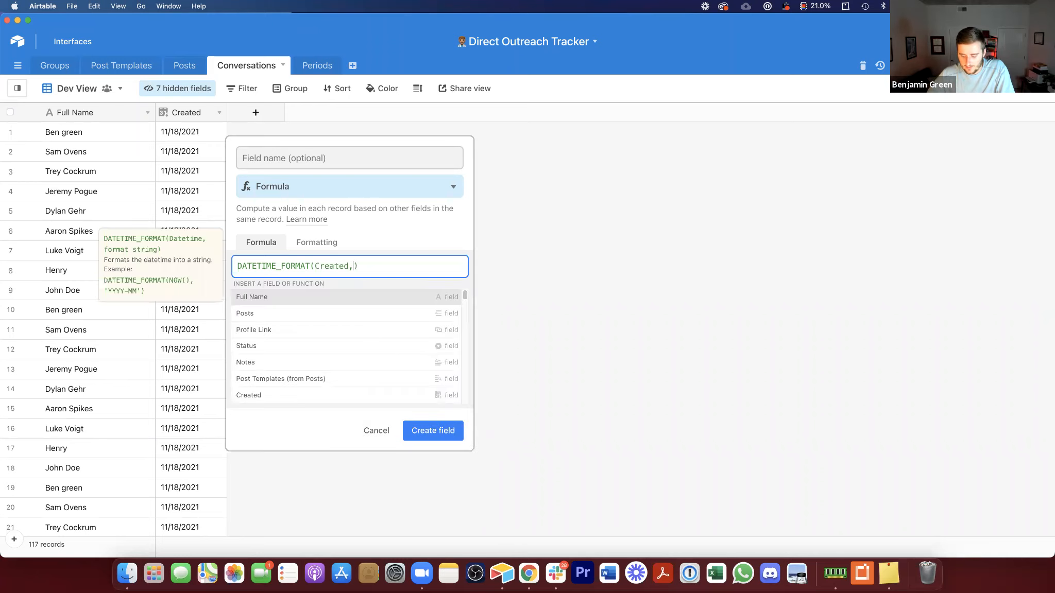
pyautogui.write("'")
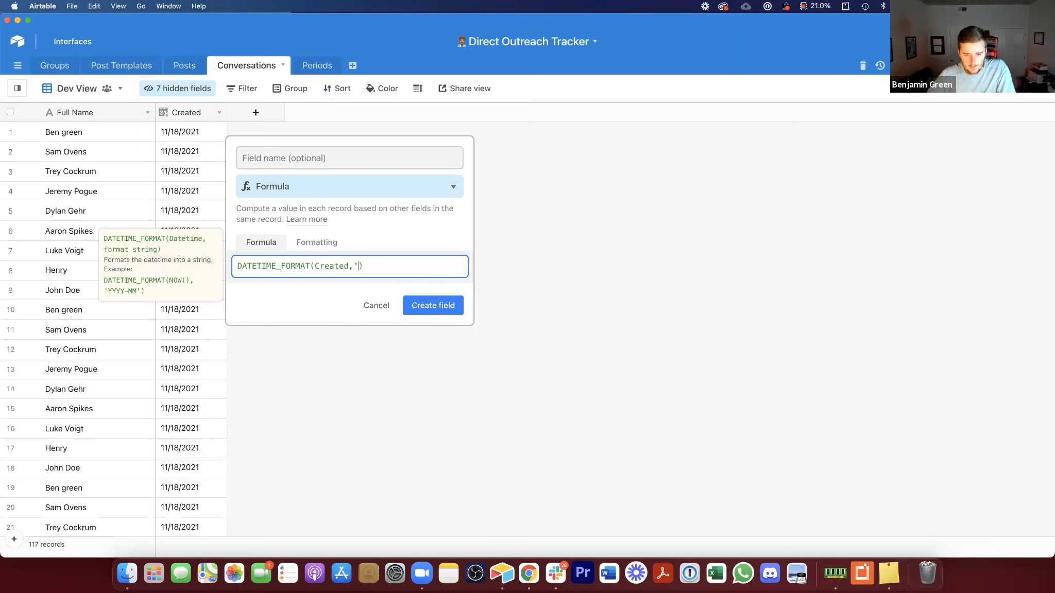
pyautogui.write('MM YYYY')
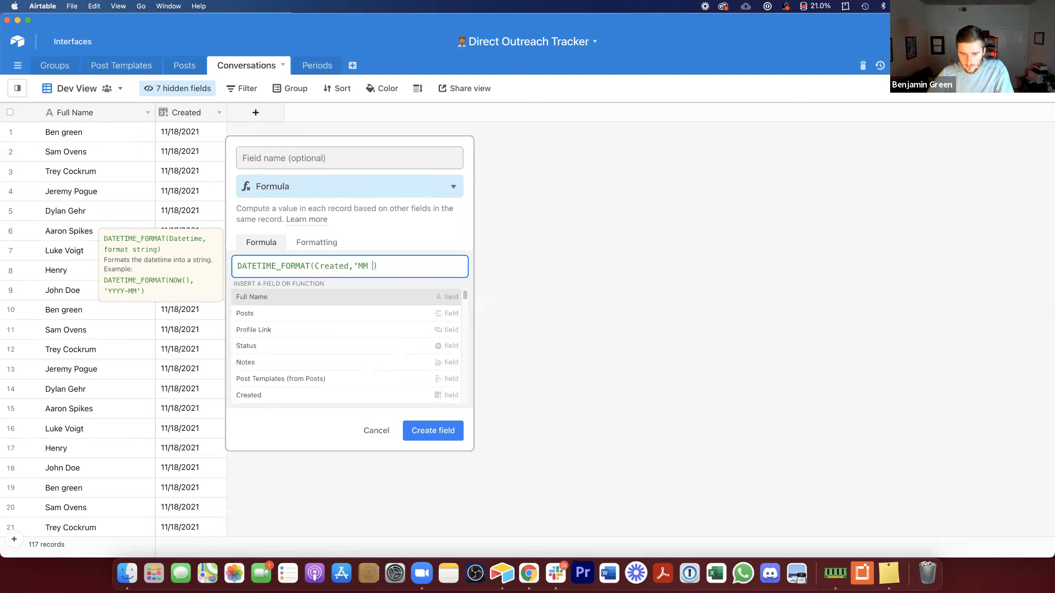
pyautogui.write("'")
pyautogui.click(369, 160)
pyautogui.write('Month ID')
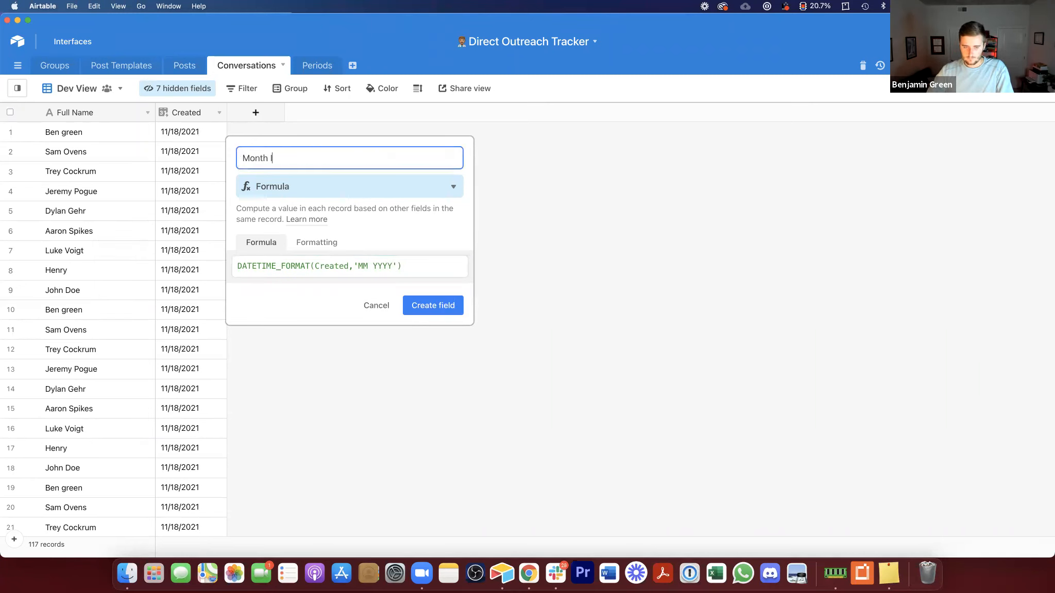
pyautogui.press('Return')
pyautogui.moveTo(338, 112); pyautogui.dragTo(298, 113)
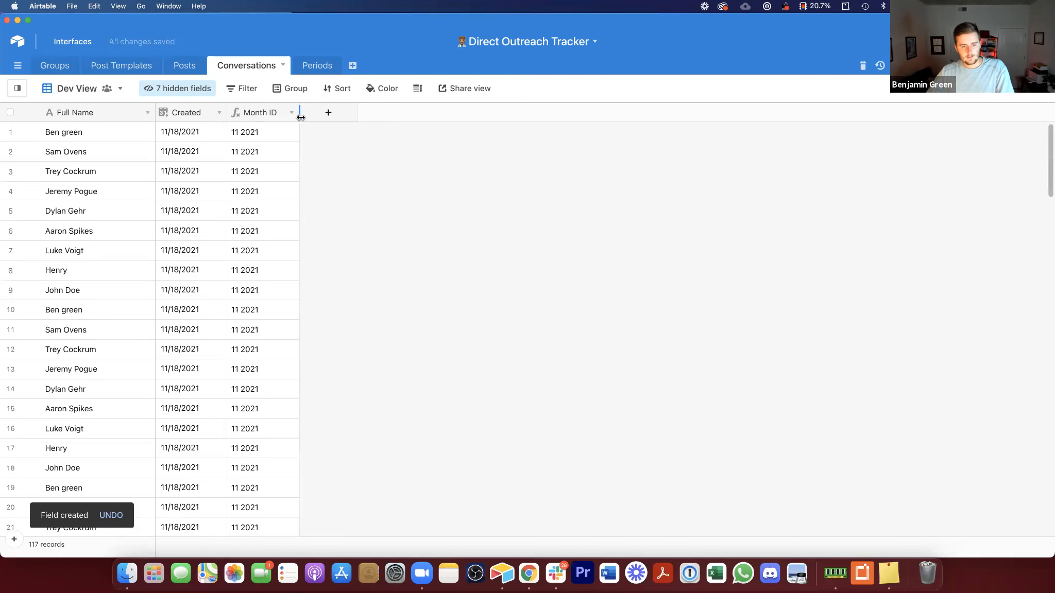
# Step: Insert a field linking to the Periods table beside Month ID, skipping the lookup fields
pyautogui.rightClick(255, 110)
pyautogui.click(285, 261)
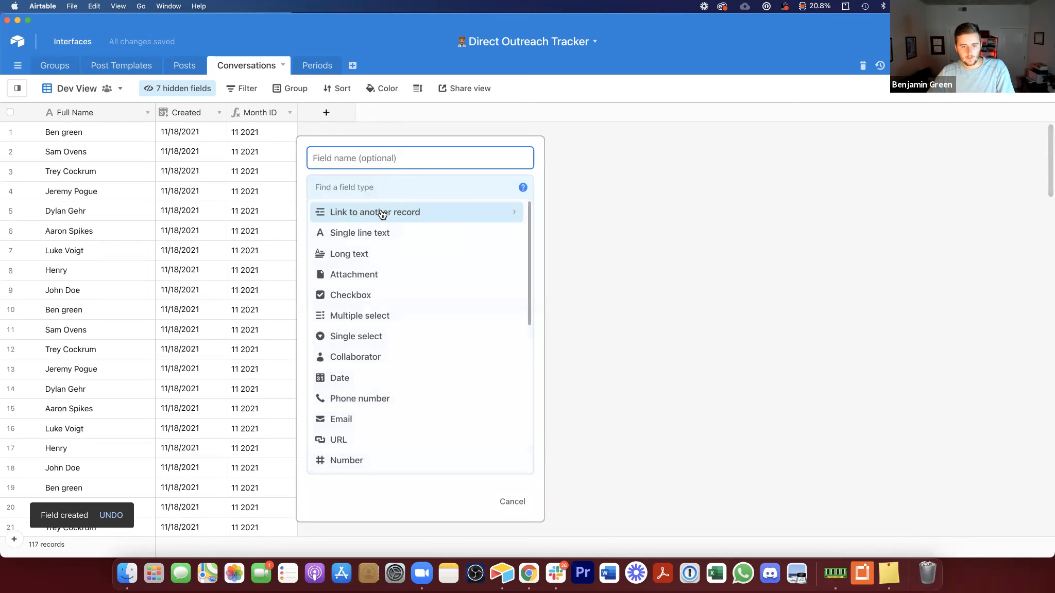
pyautogui.click(384, 211)
pyautogui.click(370, 300)
pyautogui.click(489, 274)
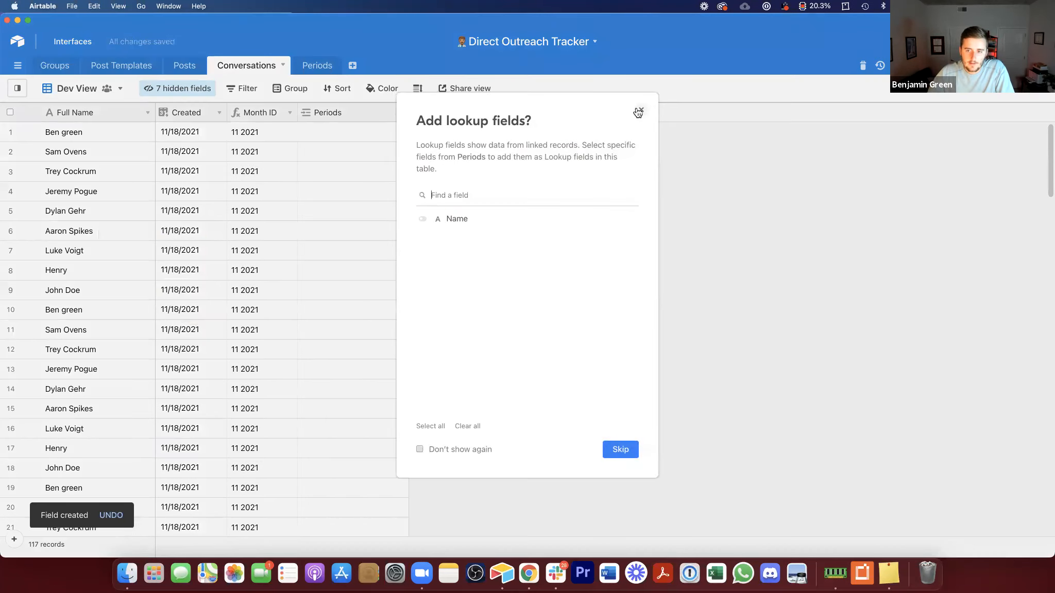
pyautogui.click(638, 113)
# Step: Delete all existing period records from the Periods table
pyautogui.click(308, 65)
pyautogui.moveTo(99, 134); pyautogui.dragTo(139, 159)
pyautogui.press('Delete')
pyautogui.click(9, 133)
pyautogui.keyDown('shift'); pyautogui.click(7, 172); pyautogui.keyUp('shift')
pyautogui.rightClick(7, 172)
pyautogui.click(52, 201)
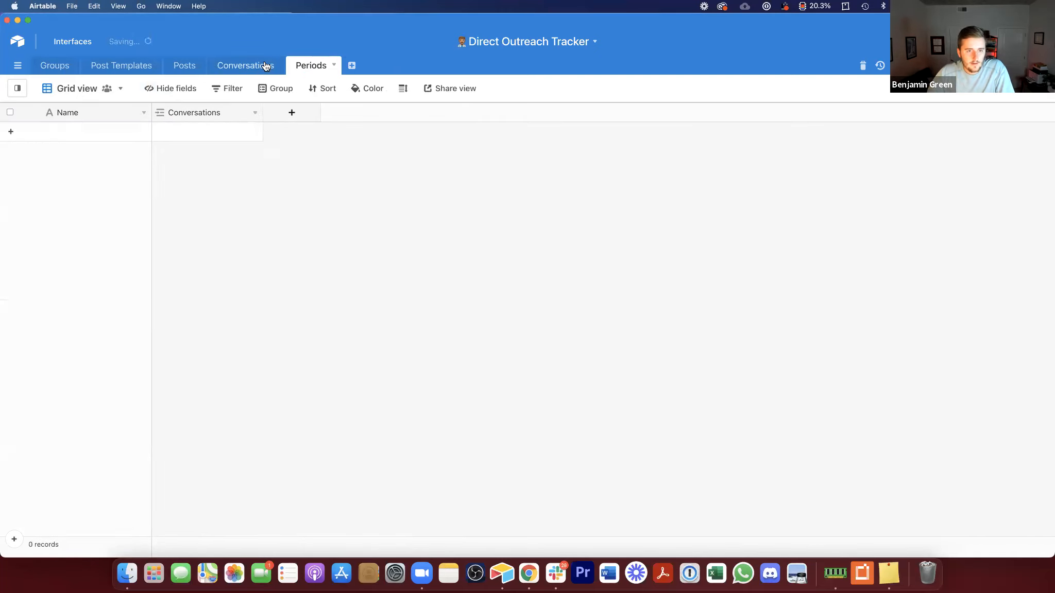
# Step: Copy the whole Month ID column into the Periods link field of the Conversations table
pyautogui.click(266, 66)
pyautogui.click(254, 109)
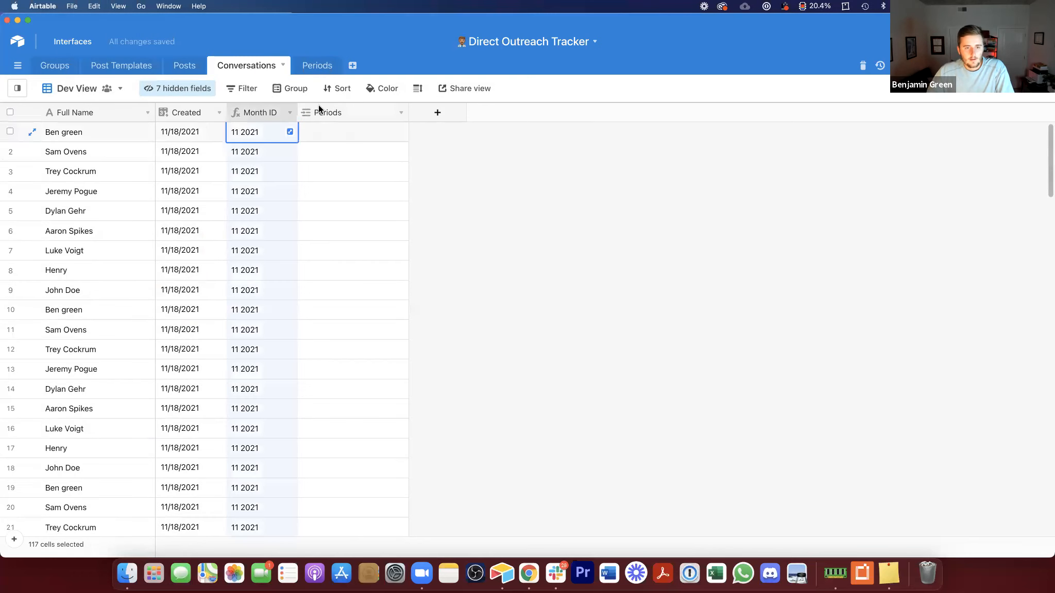
pyautogui.press('cmd+c')
pyautogui.click(329, 107)
pyautogui.press('cmd+v')
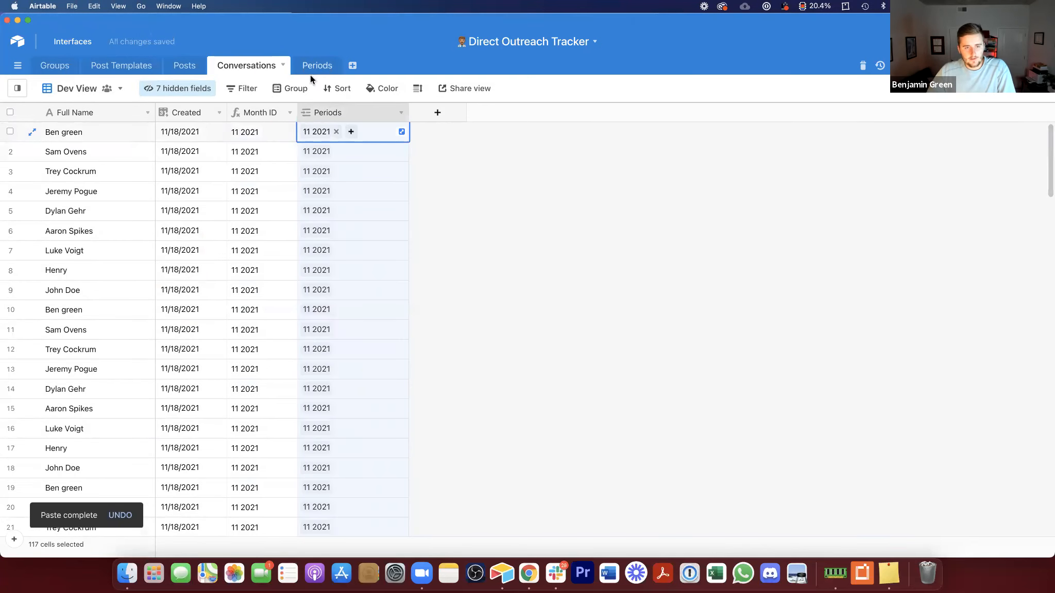
# Step: Inspect the period record and its linked conversations in the Periods table
pyautogui.click(312, 69)
pyautogui.click(246, 129)
pyautogui.click(256, 132)
pyautogui.scroll(-5, 337, 257)
pyautogui.scroll(-3, 337, 257)
pyautogui.click(229, 269)
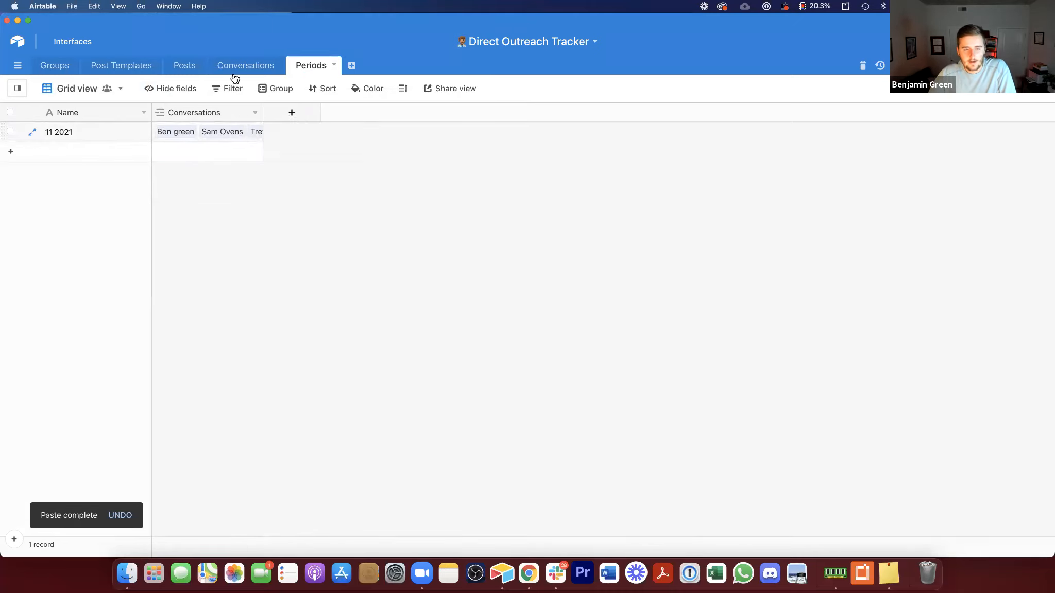
# Step: Create a new grid view named Dev View in the Posts table
pyautogui.click(178, 66)
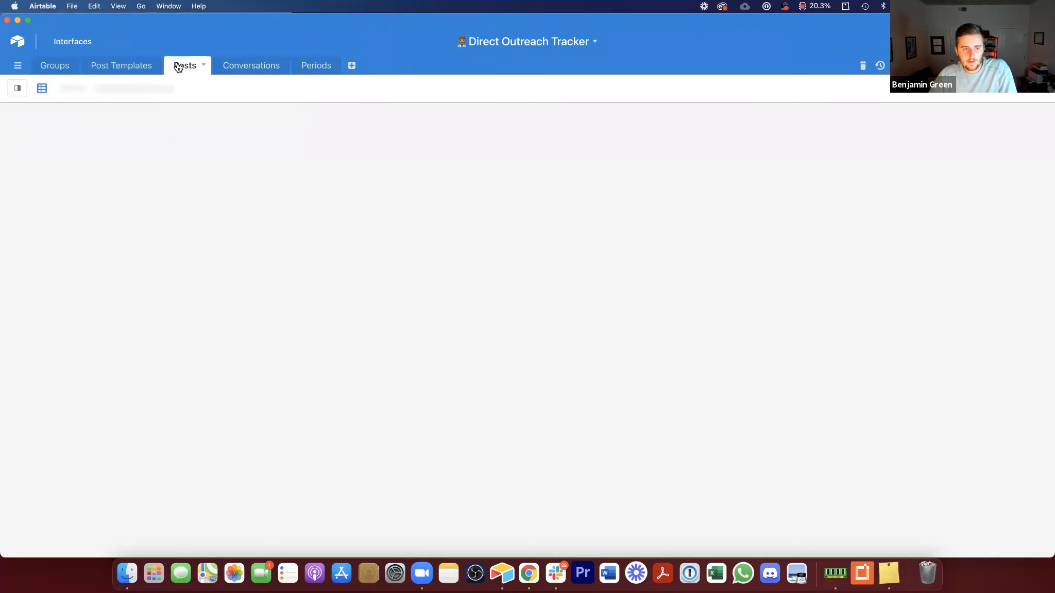
pyautogui.click(17, 88)
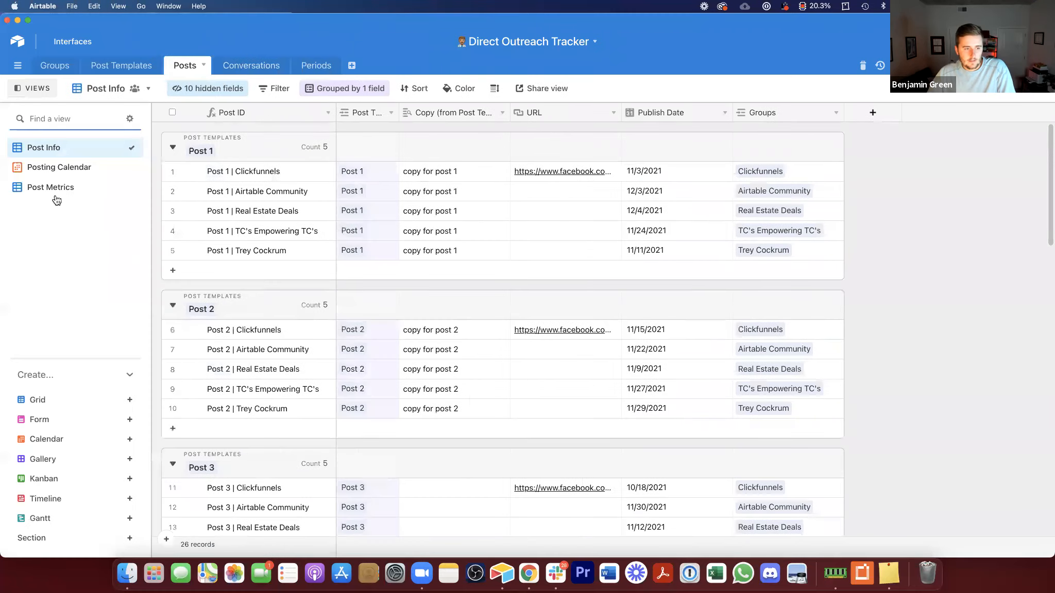
pyautogui.click(69, 409)
pyautogui.write('Dev View')
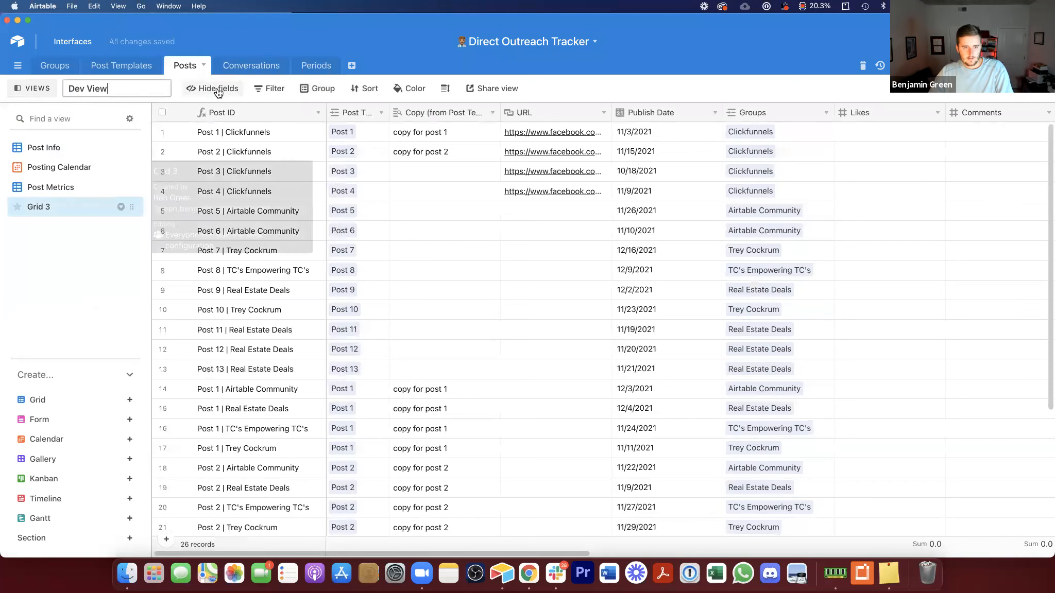
# Step: Hide every field in the Posts Dev View except Publish Date
pyautogui.click(219, 89)
pyautogui.click(222, 382)
pyautogui.click(239, 187)
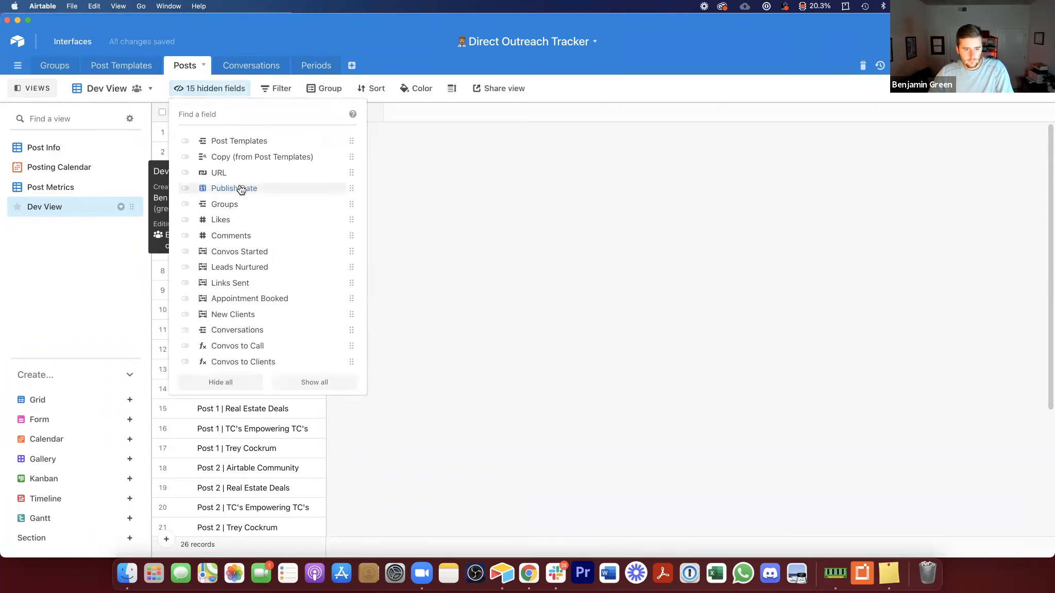
pyautogui.click(505, 204)
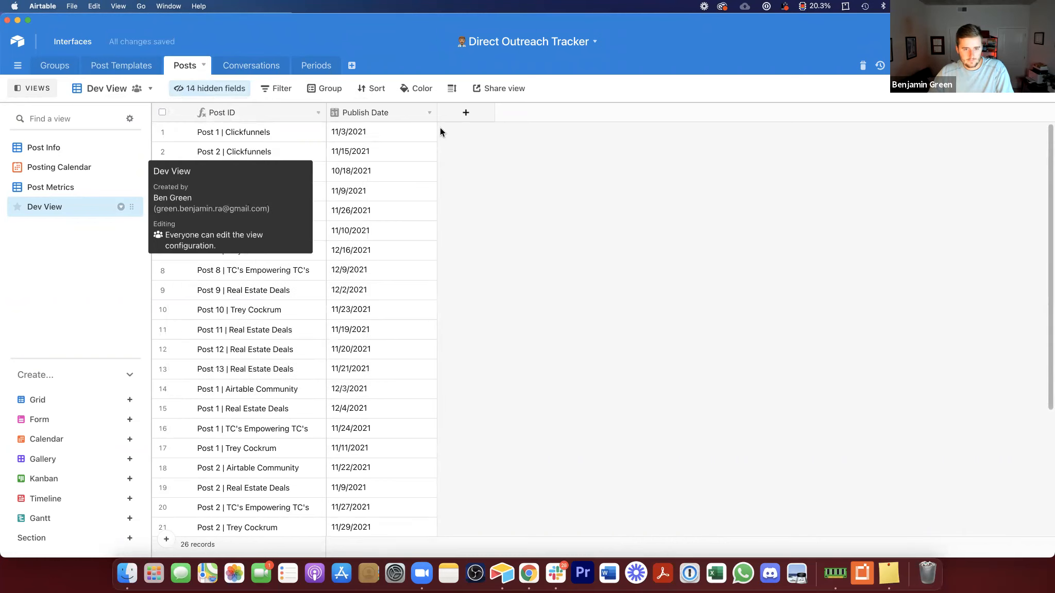
# Step: Add a formula field named Month ID to the Posts table using IF({Publish Date}="","",DATETIME_FORMAT({Publish Date},'MM YYYY'))
pyautogui.click(467, 113)
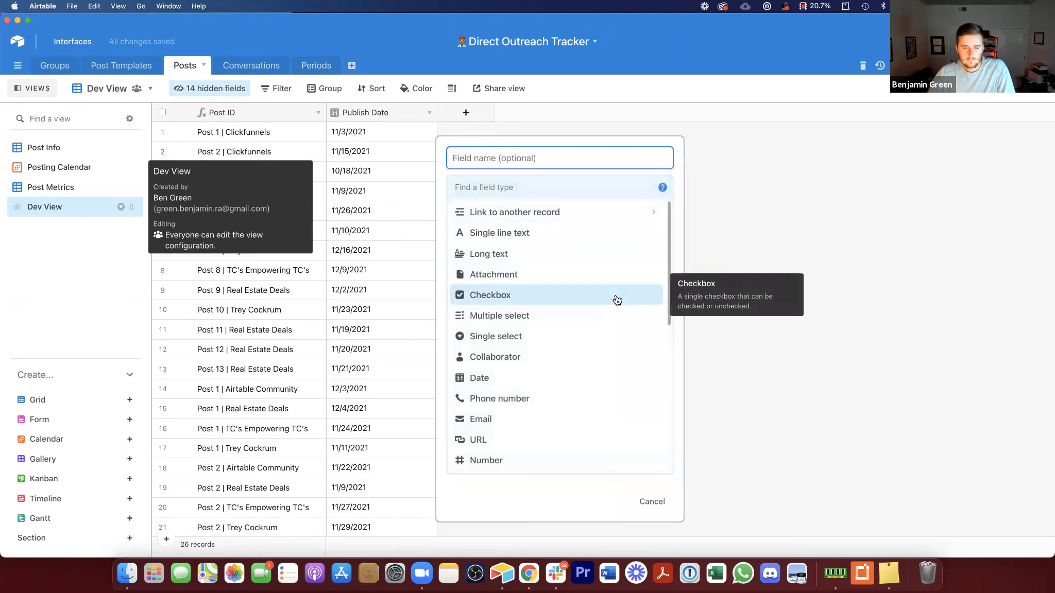
pyautogui.click(515, 186)
pyautogui.write('fo')
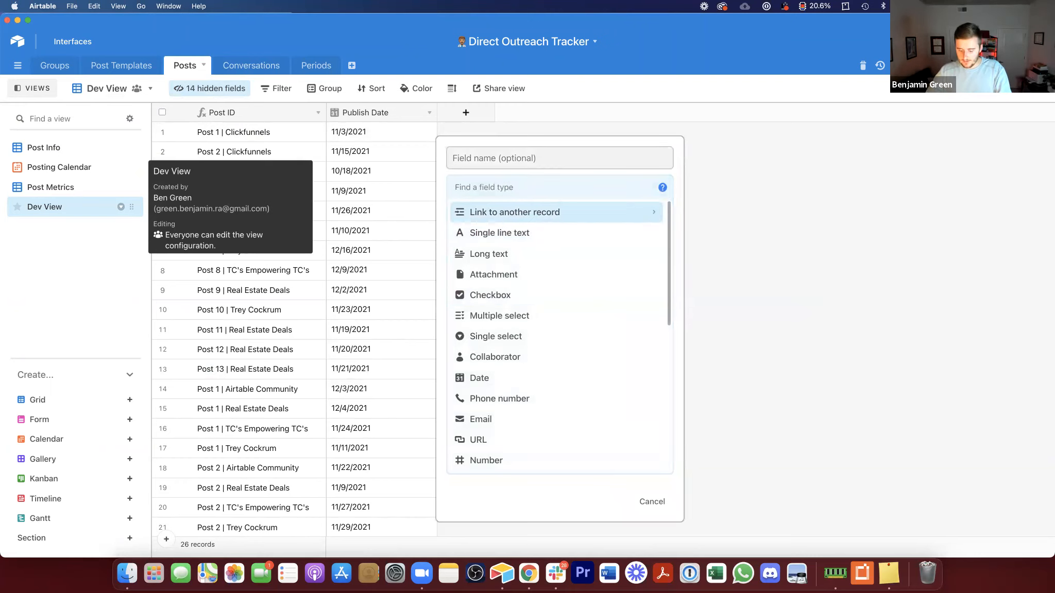
pyautogui.click(532, 213)
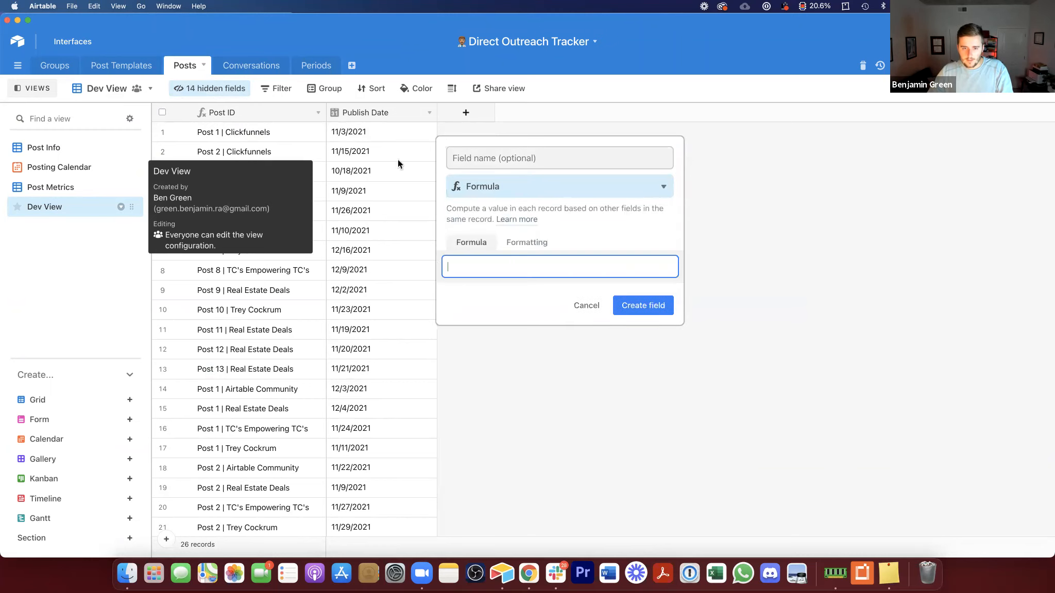
pyautogui.write('if')
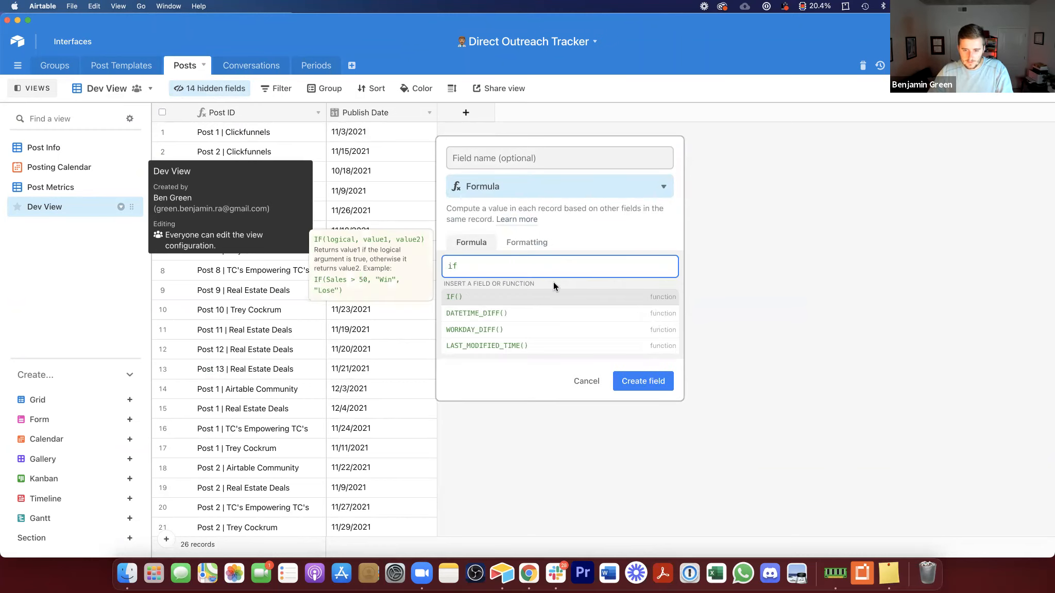
pyautogui.click(554, 297)
pyautogui.write('"')
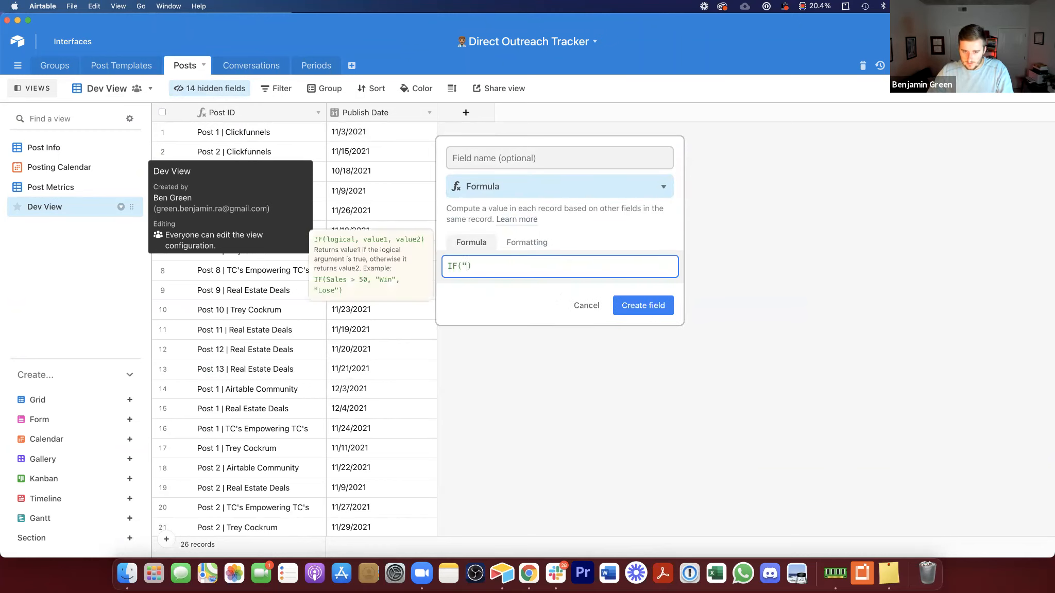
pyautogui.press('BackSpace')
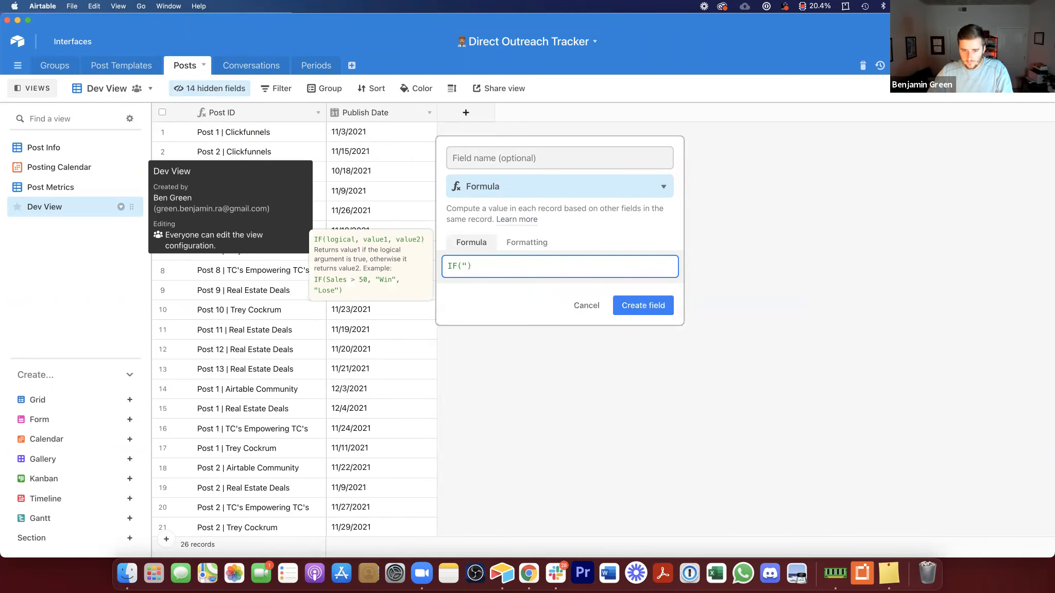
pyautogui.write('p')
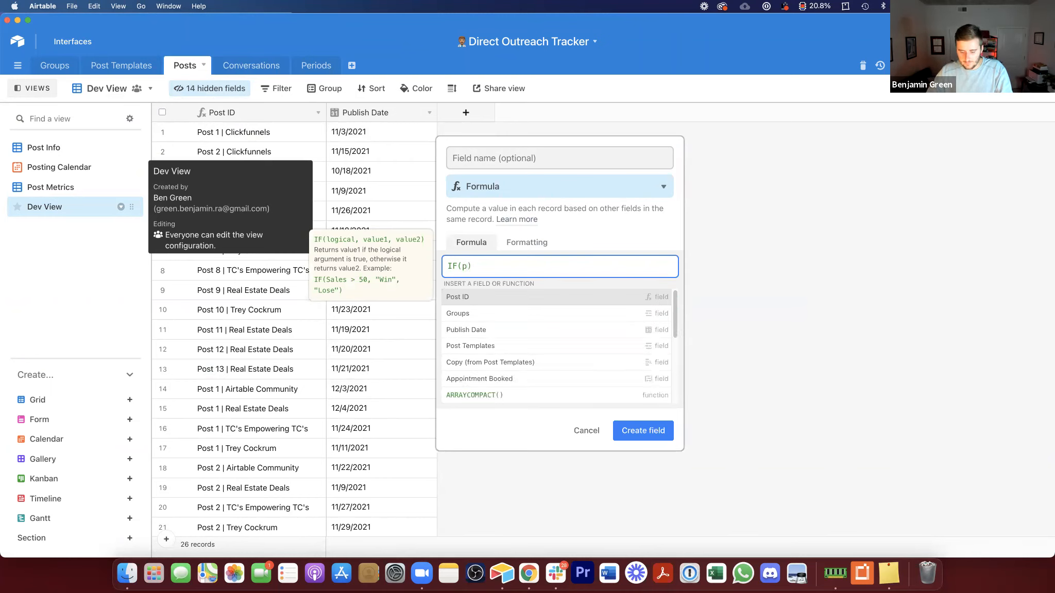
pyautogui.write('ubl')
pyautogui.click(570, 293)
pyautogui.click(470, 271)
pyautogui.click(487, 293)
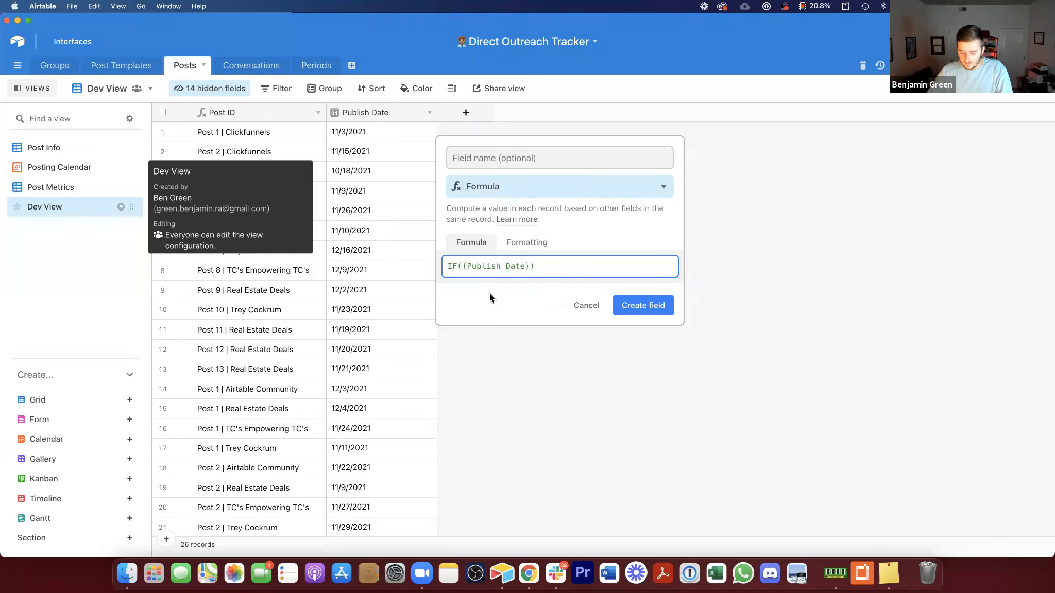
pyautogui.write('="","",dat')
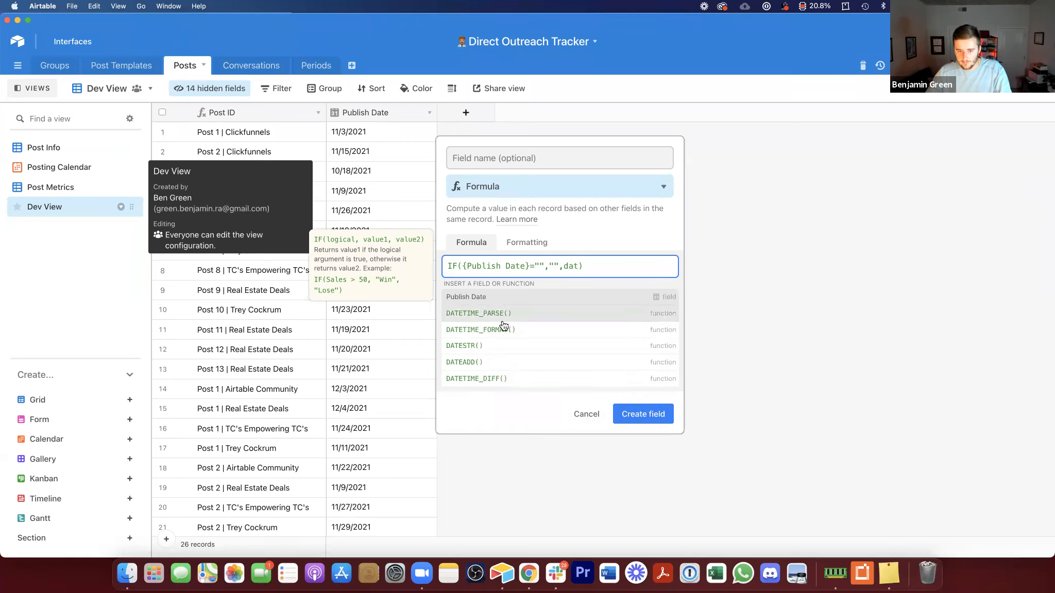
pyautogui.click(504, 328)
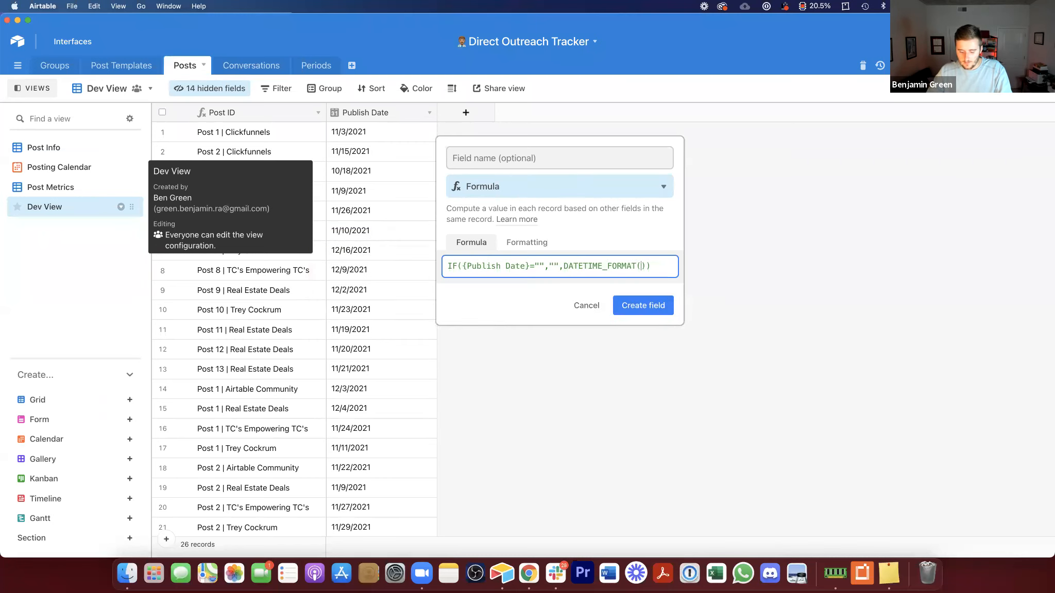
pyautogui.write('pub')
pyautogui.click(547, 296)
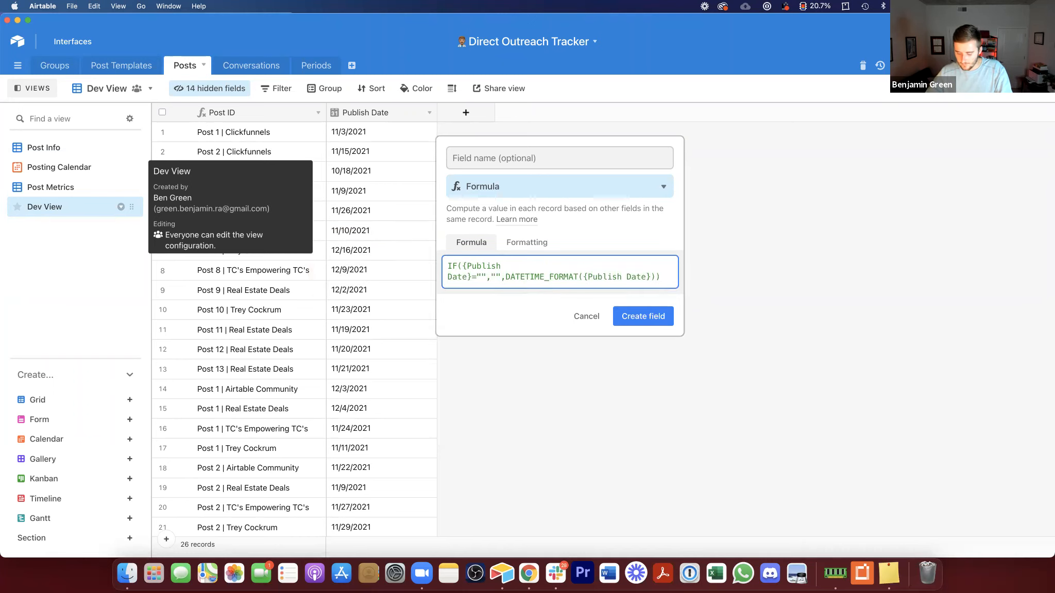
pyautogui.write(",'MM YYYY")
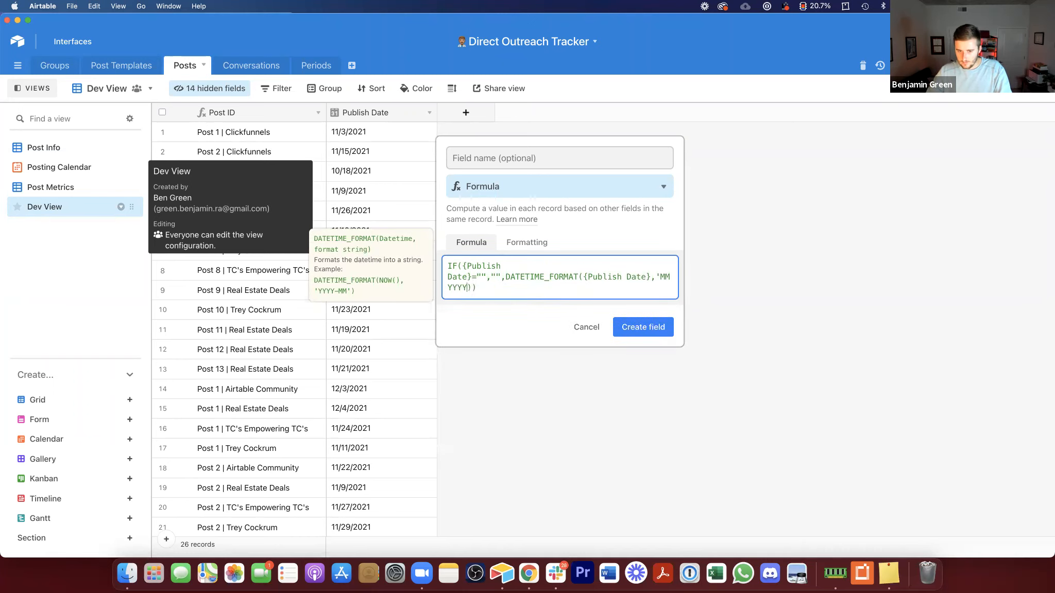
pyautogui.write("'")
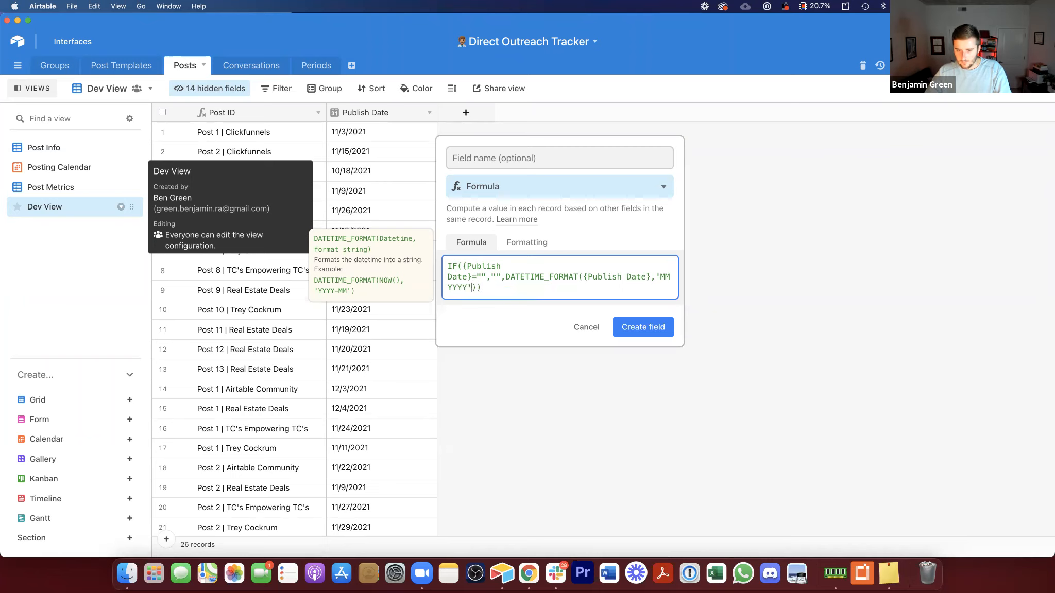
pyautogui.click(563, 147)
pyautogui.write('Month ID')
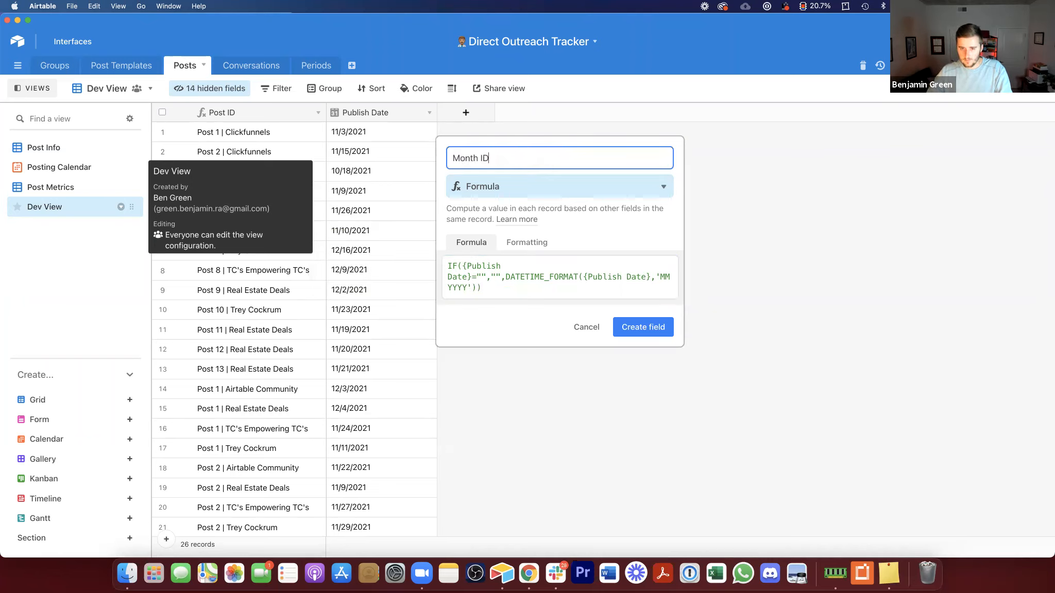
pyautogui.press('Return')
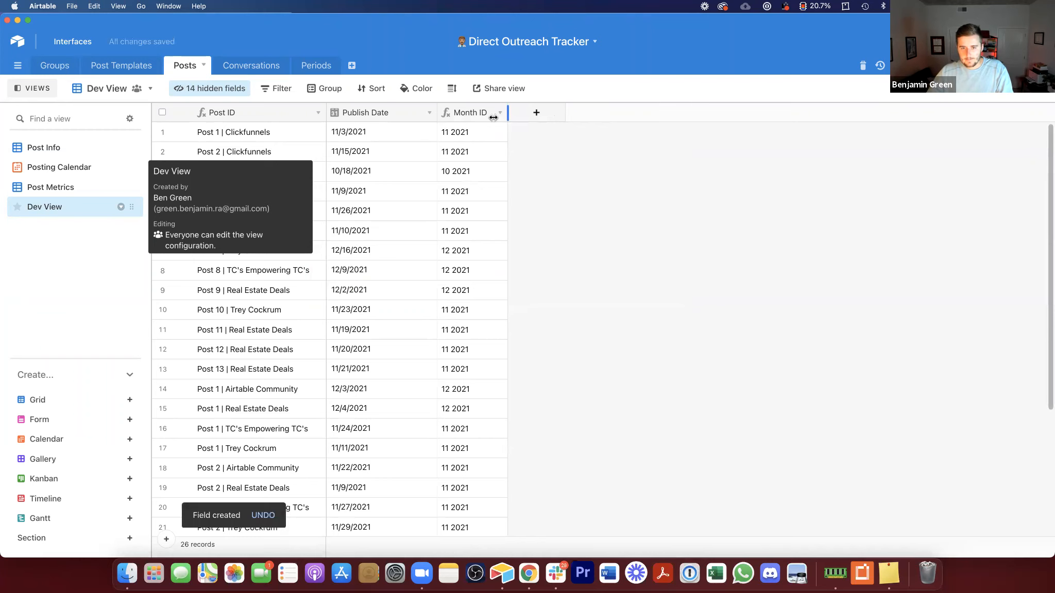
# Step: Add a field linking Posts records to the Periods table, allowing multiple records and skipping lookup fields
pyautogui.click(500, 113)
pyautogui.click(477, 257)
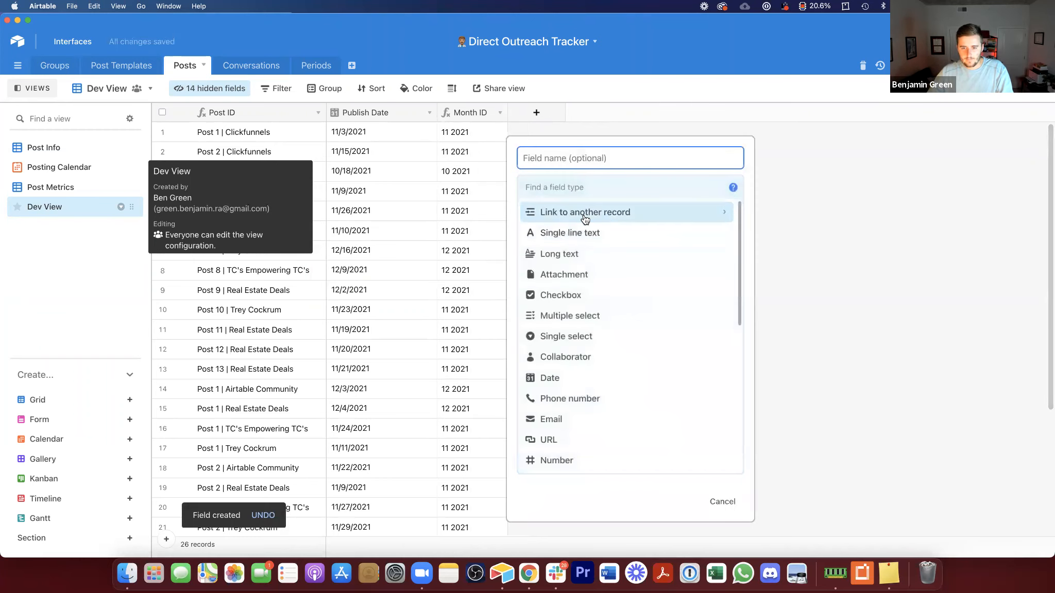
pyautogui.click(585, 219)
pyautogui.click(583, 291)
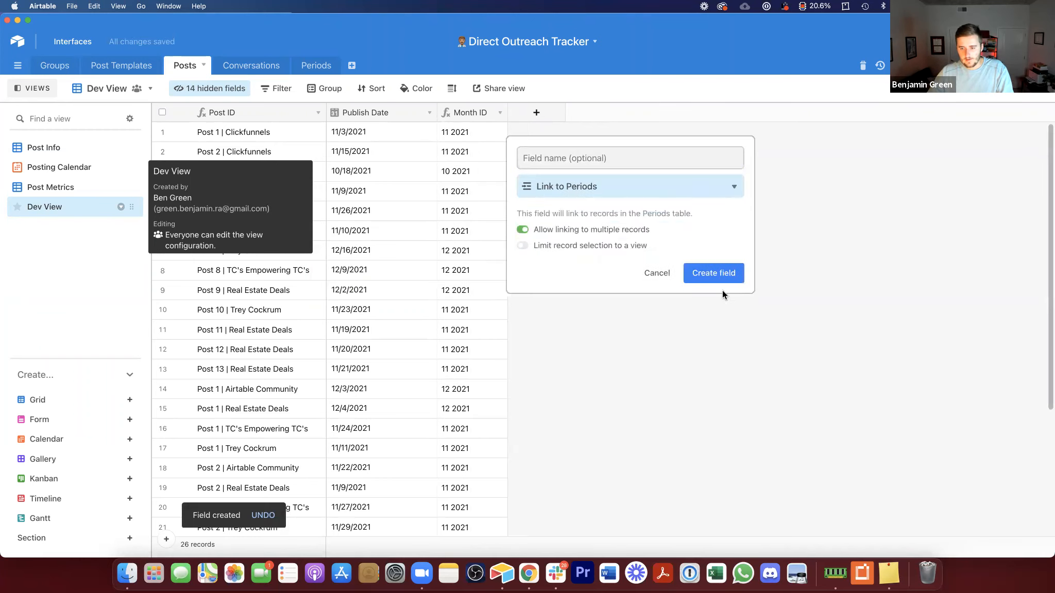
pyautogui.click(724, 277)
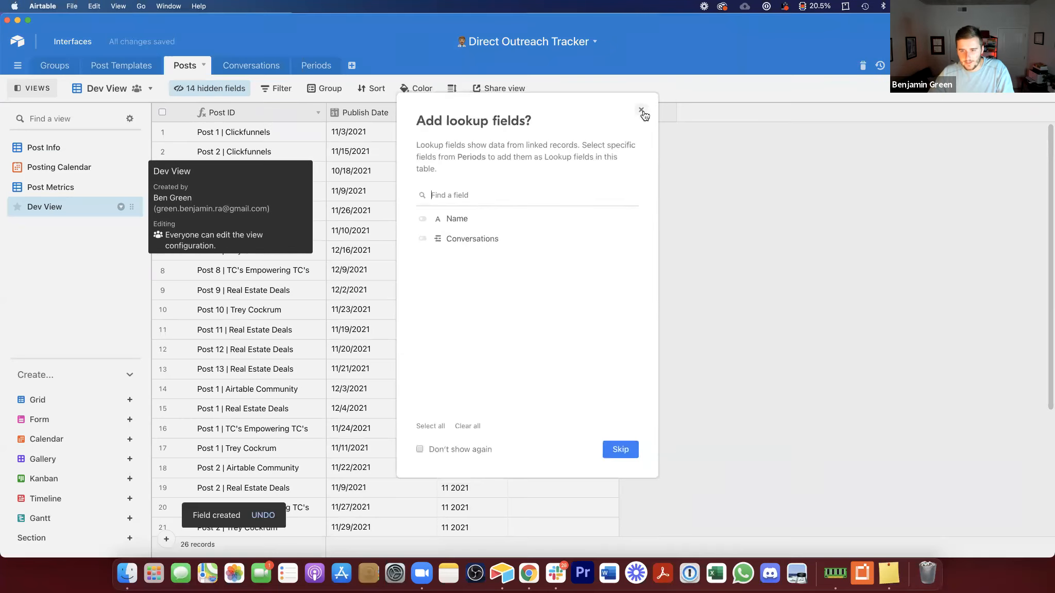
pyautogui.click(642, 111)
# Step: Copy the whole Month ID column into the new Periods link field of the Posts table
pyautogui.click(463, 110)
pyautogui.press('super+c')
pyautogui.keyDown('shift'); pyautogui.click(545, 110); pyautogui.keyUp('shift')
pyautogui.press('super+v')
pyautogui.click(650, 325)
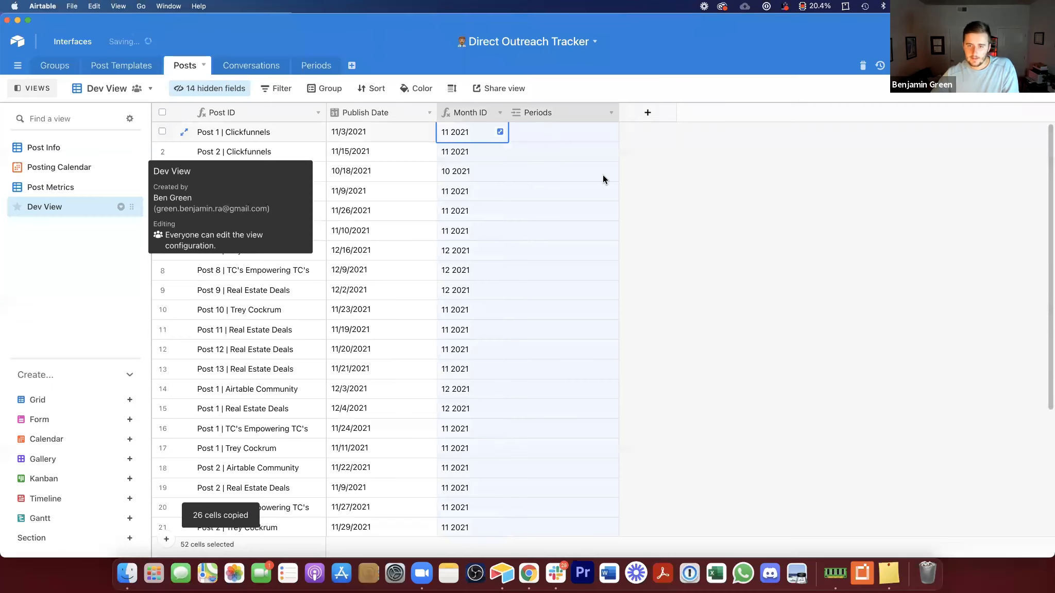
pyautogui.click(721, 155)
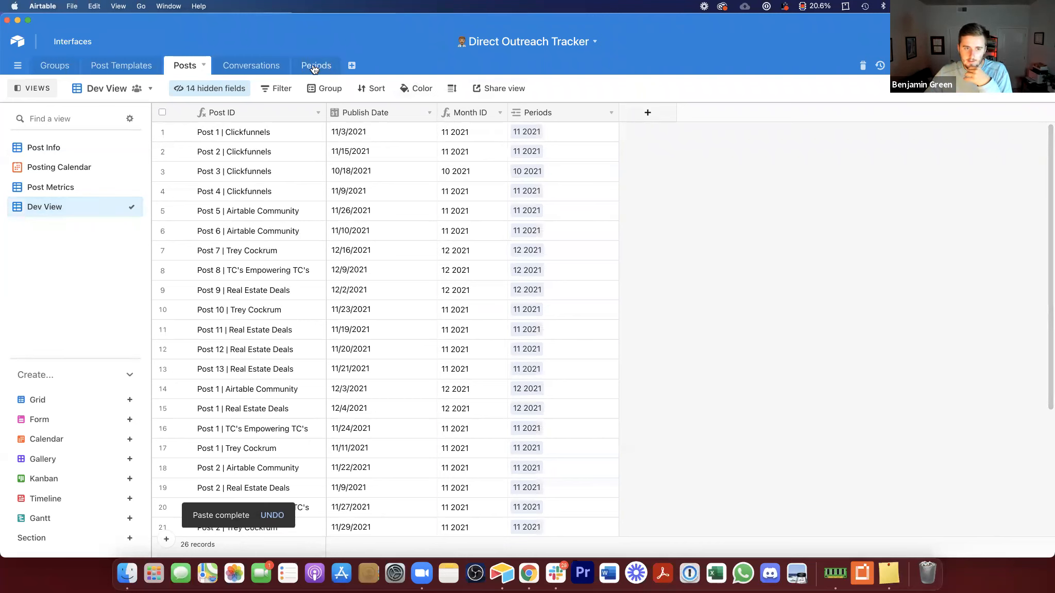
# Step: Review the period links in the Conversations Dev View, then open the Periods table
pyautogui.click(259, 71)
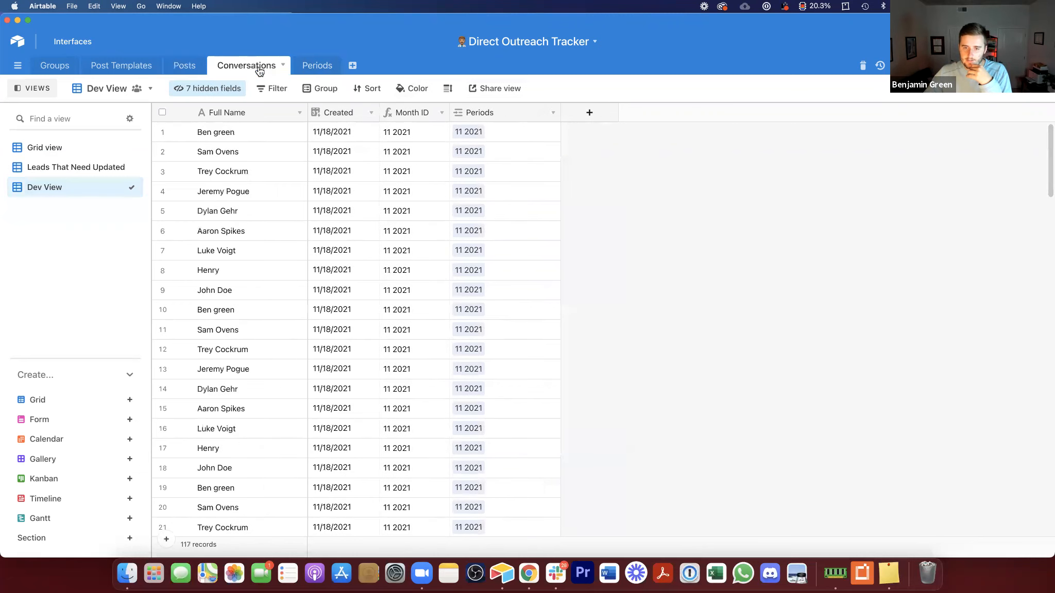
pyautogui.moveTo(349, 138); pyautogui.dragTo(380, 245)
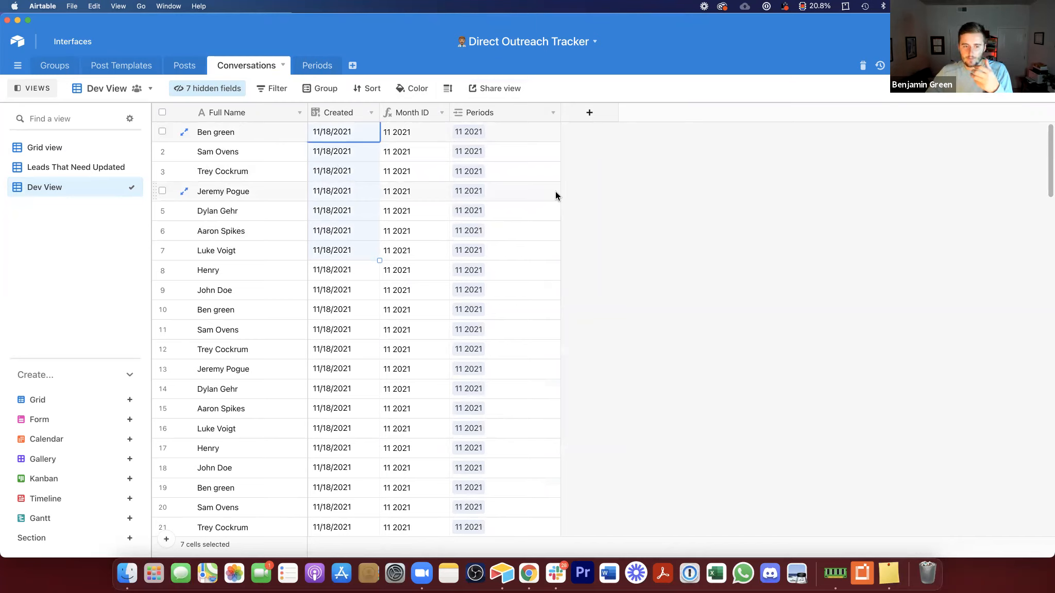
pyautogui.click(327, 67)
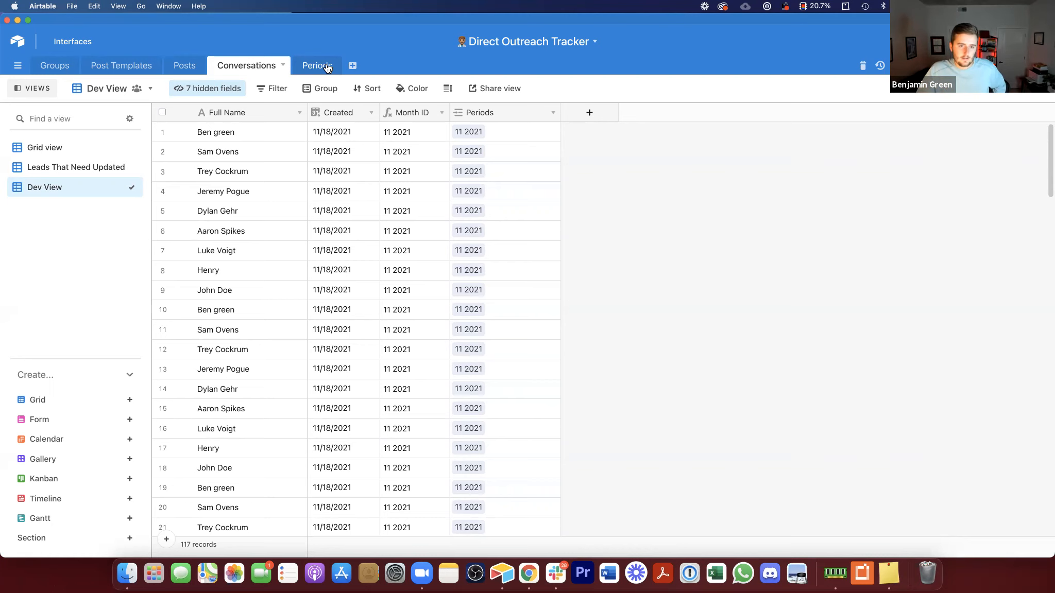
pyautogui.click(326, 67)
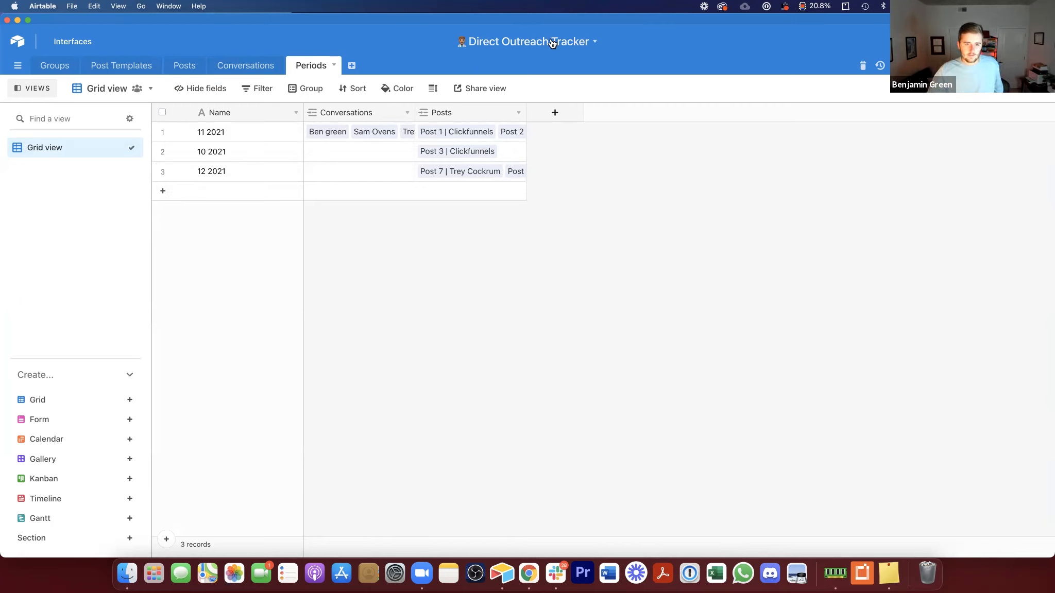
# Step: Narrow the Conversations and Posts columns in the Periods table
pyautogui.moveTo(304, 112); pyautogui.dragTo(262, 113)
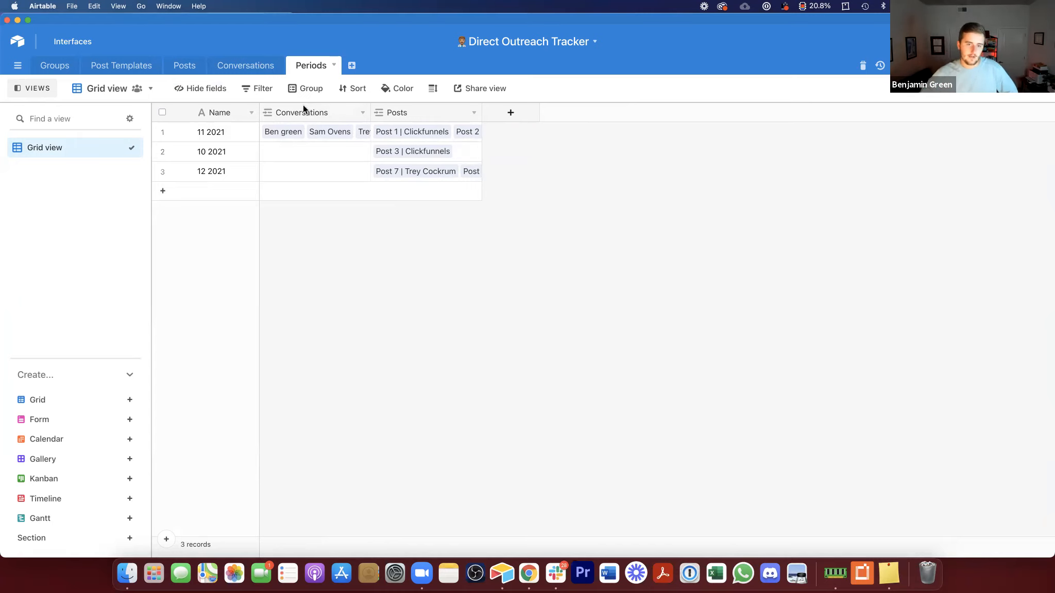
pyautogui.moveTo(370, 112); pyautogui.dragTo(347, 113)
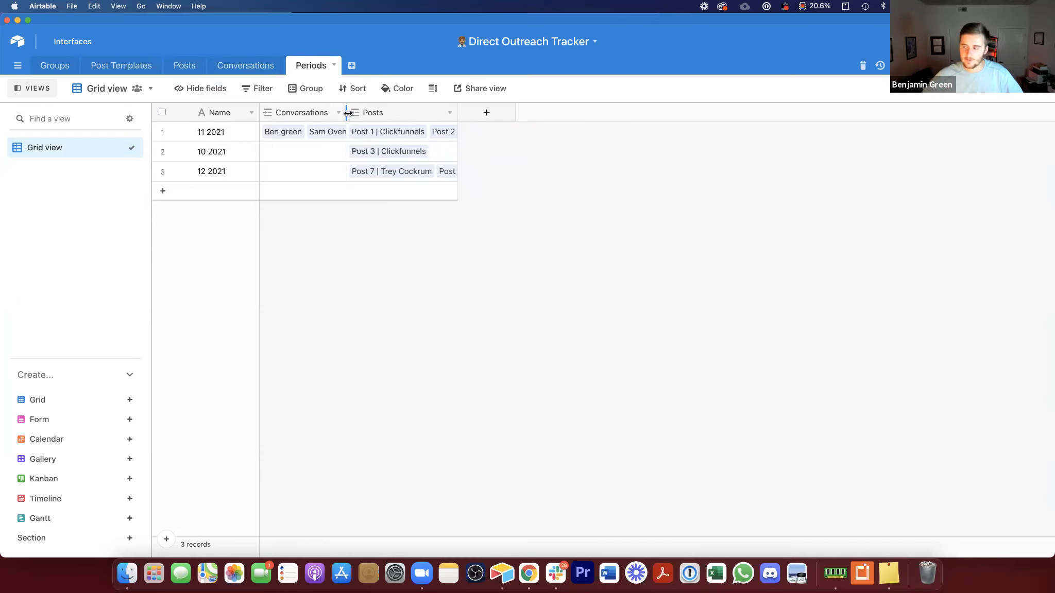
pyautogui.moveTo(460, 113); pyautogui.dragTo(408, 112)
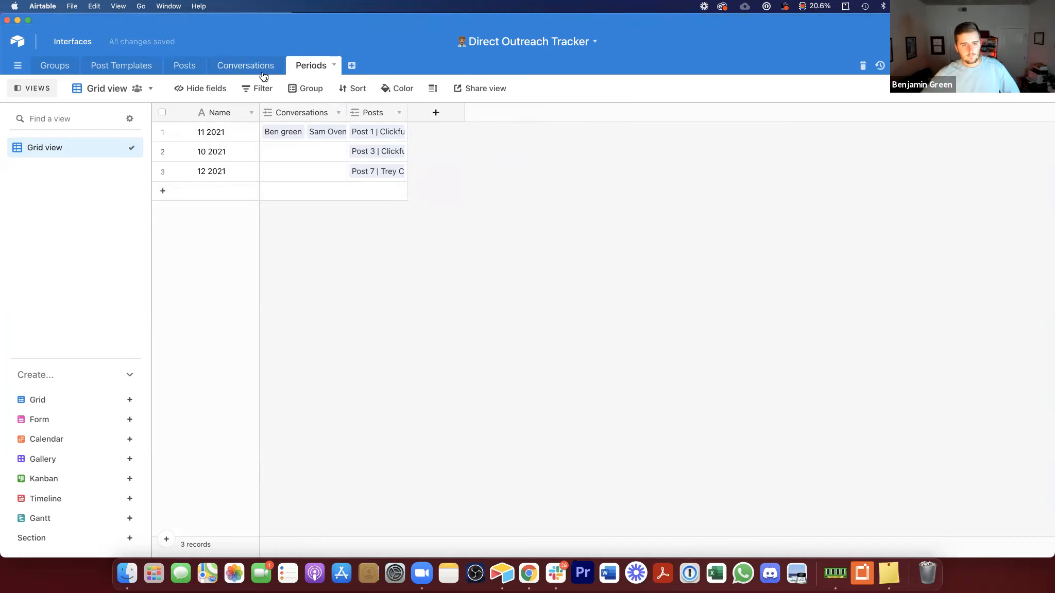
# Step: Sort the Periods table by Name from A to Z
pyautogui.rightClick(210, 104)
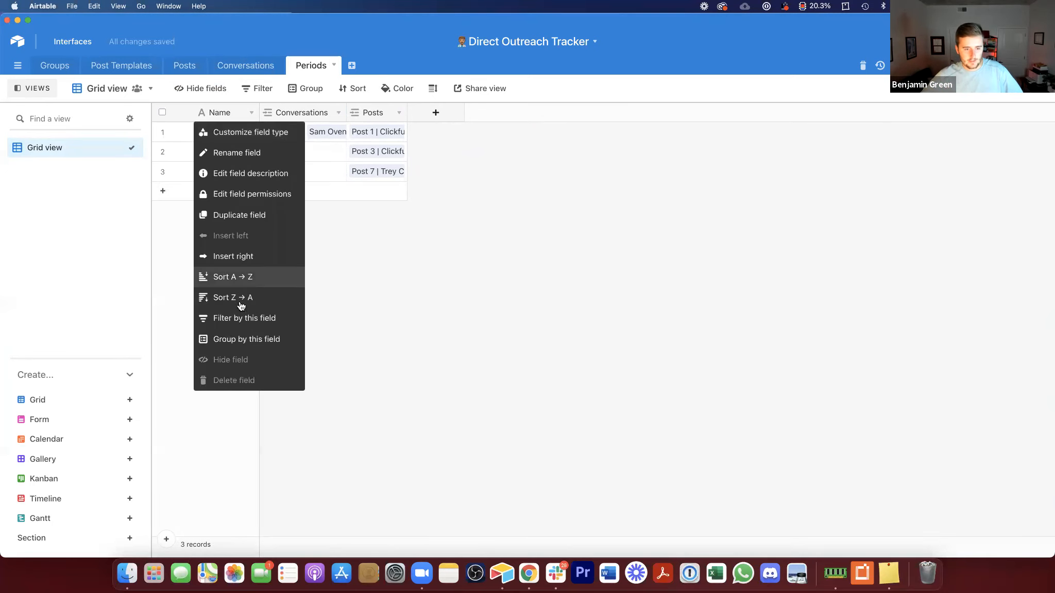
pyautogui.click(255, 279)
pyautogui.click(389, 264)
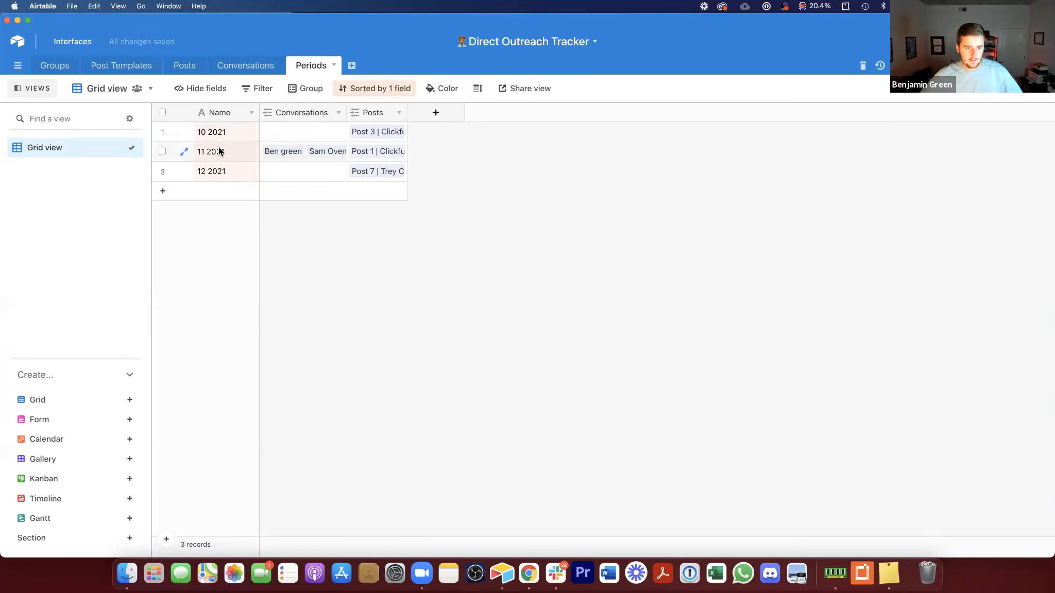
pyautogui.moveTo(216, 133); pyautogui.dragTo(235, 170)
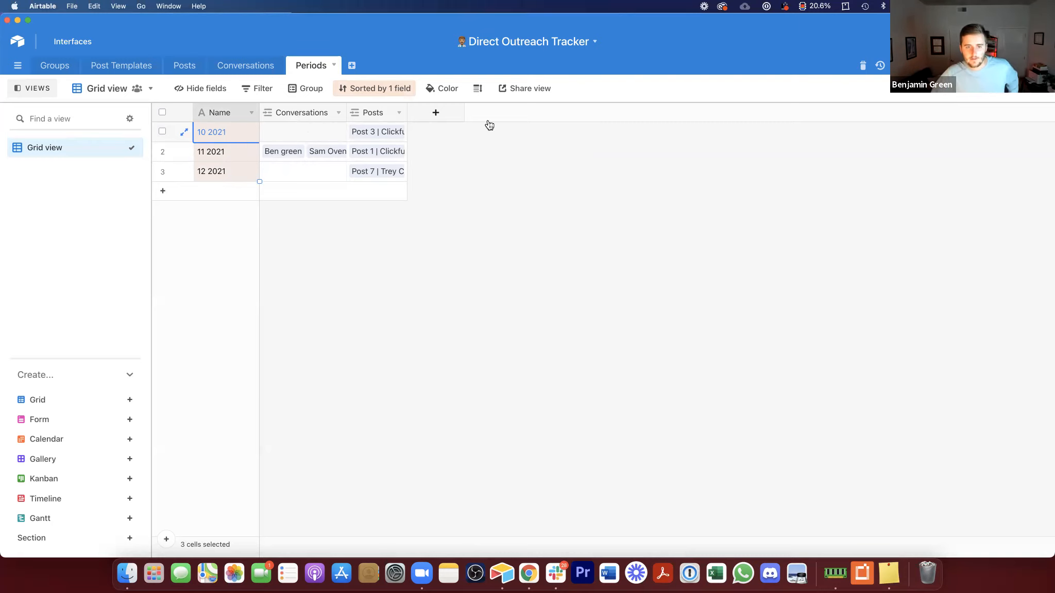
# Step: Add a Count field to the Periods table that counts the linked Posts records
pyautogui.click(436, 113)
pyautogui.click(463, 186)
pyautogui.write('coun')
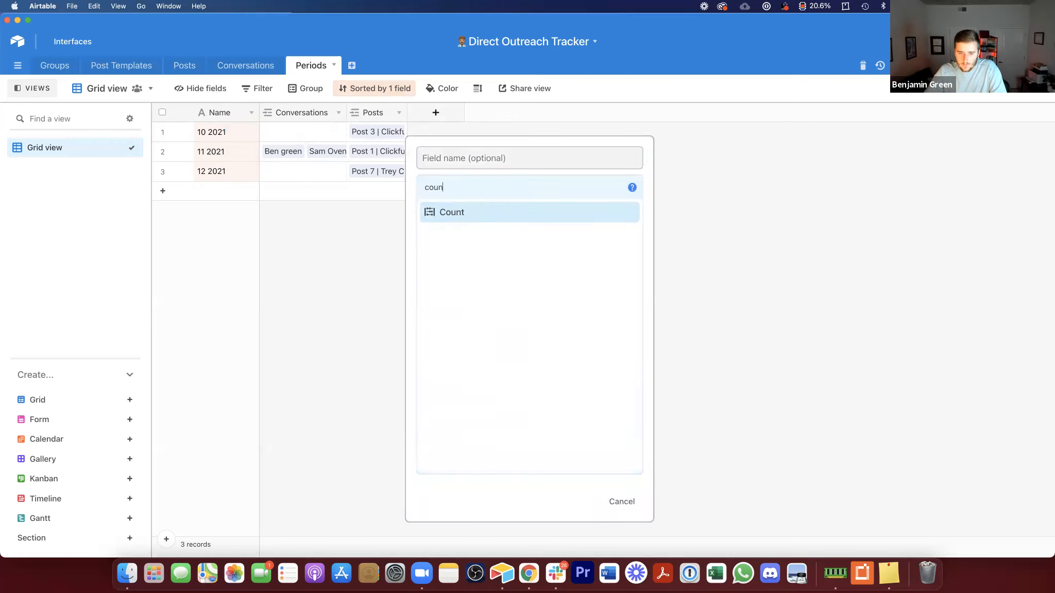
pyautogui.click(499, 211)
pyautogui.click(487, 246)
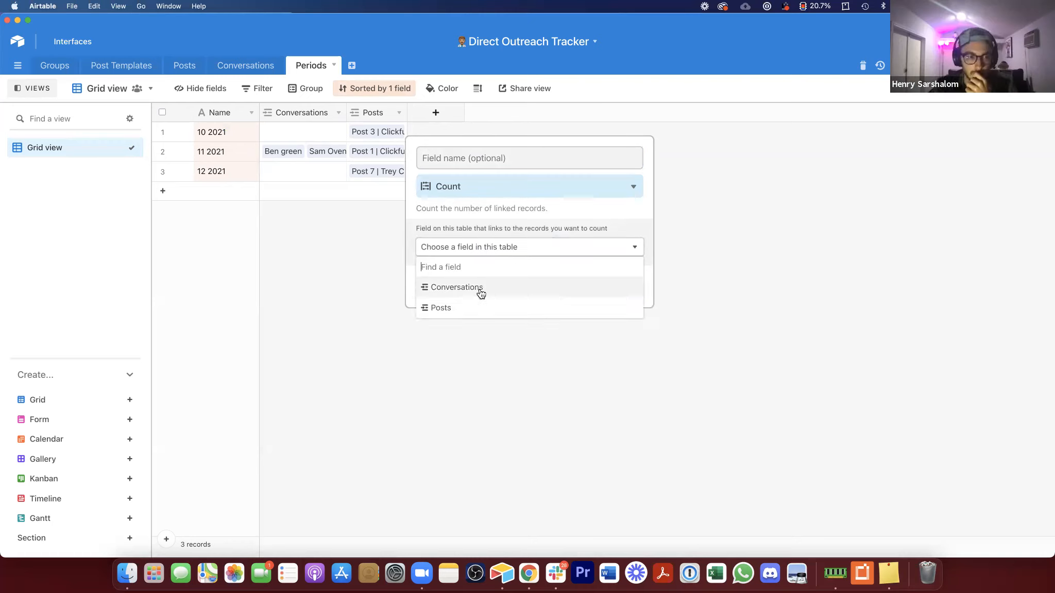
pyautogui.click(479, 308)
pyautogui.click(643, 312)
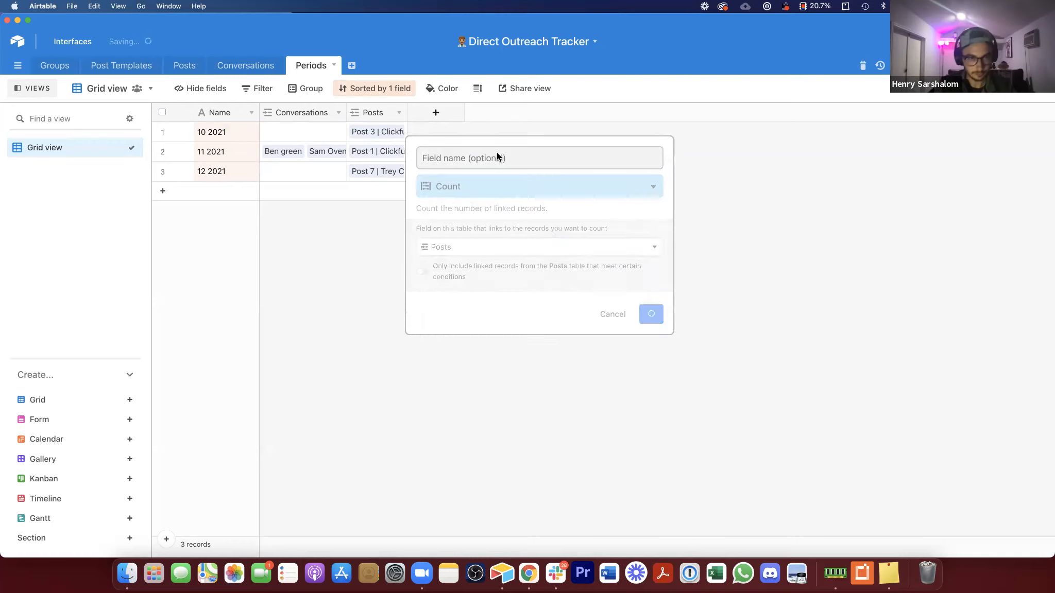
pyautogui.moveTo(516, 112); pyautogui.dragTo(493, 139)
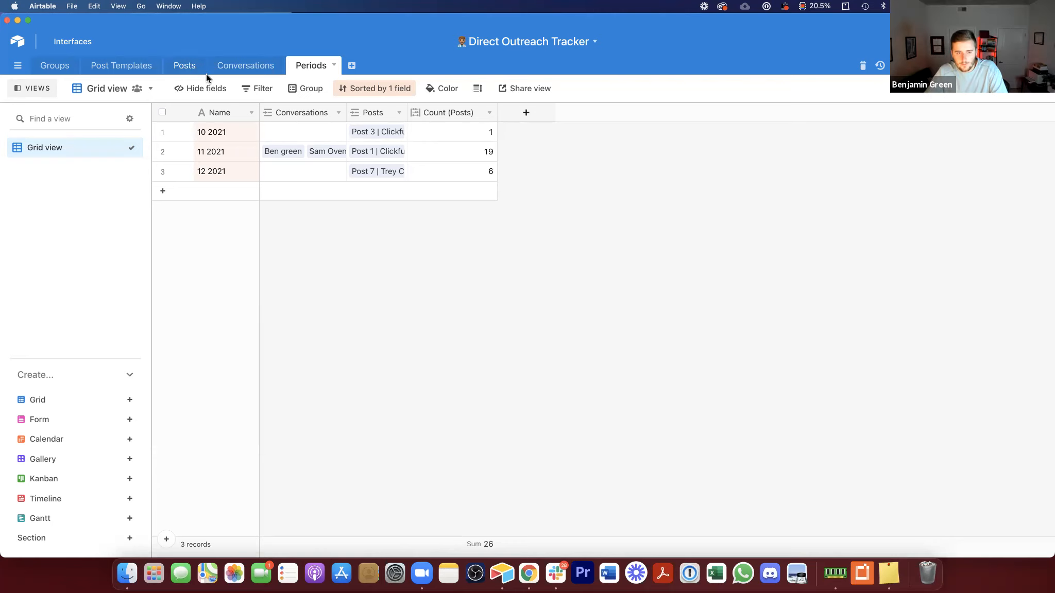
# Step: Add a Count field named New Messages to the Periods table that counts the linked Conversations records
pyautogui.click(522, 120)
pyautogui.scroll(-2, 656, 370)
pyautogui.scroll(-2, 653, 370)
pyautogui.scroll(-3, 575, 398)
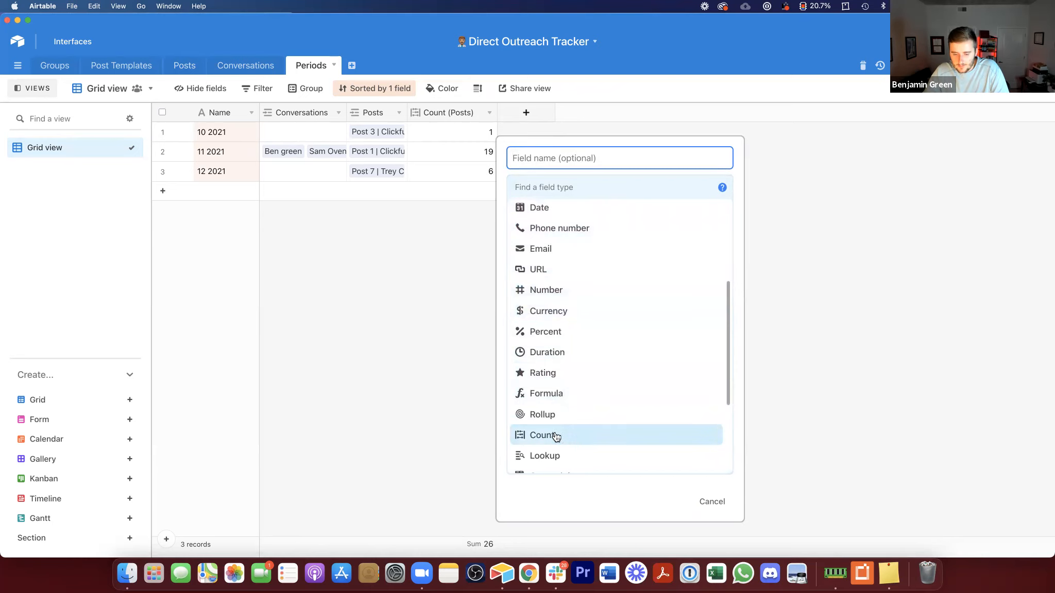
pyautogui.press('Return')
pyautogui.click(543, 158)
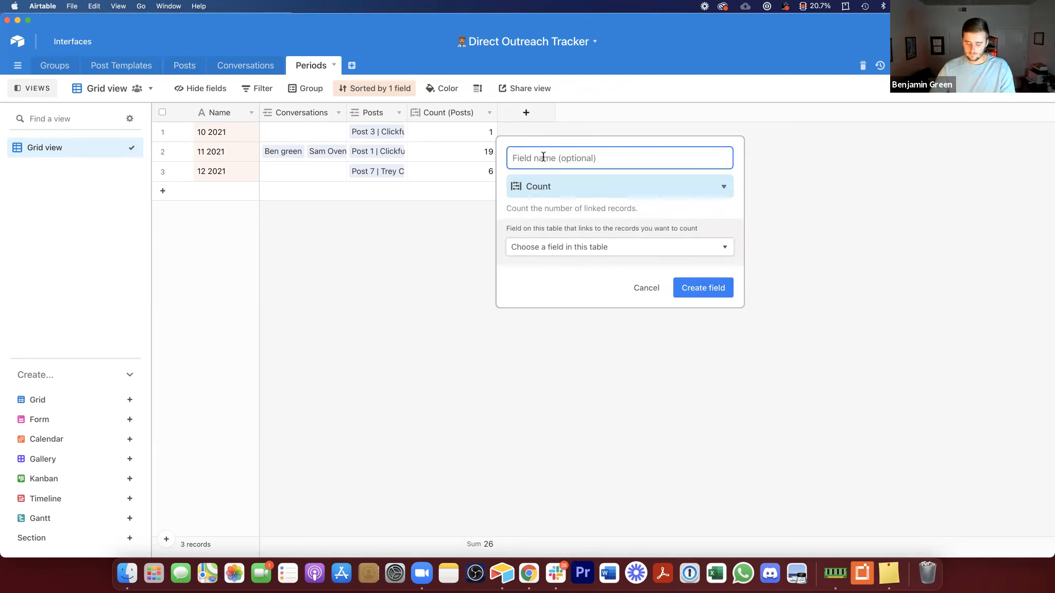
pyautogui.write('New Messages')
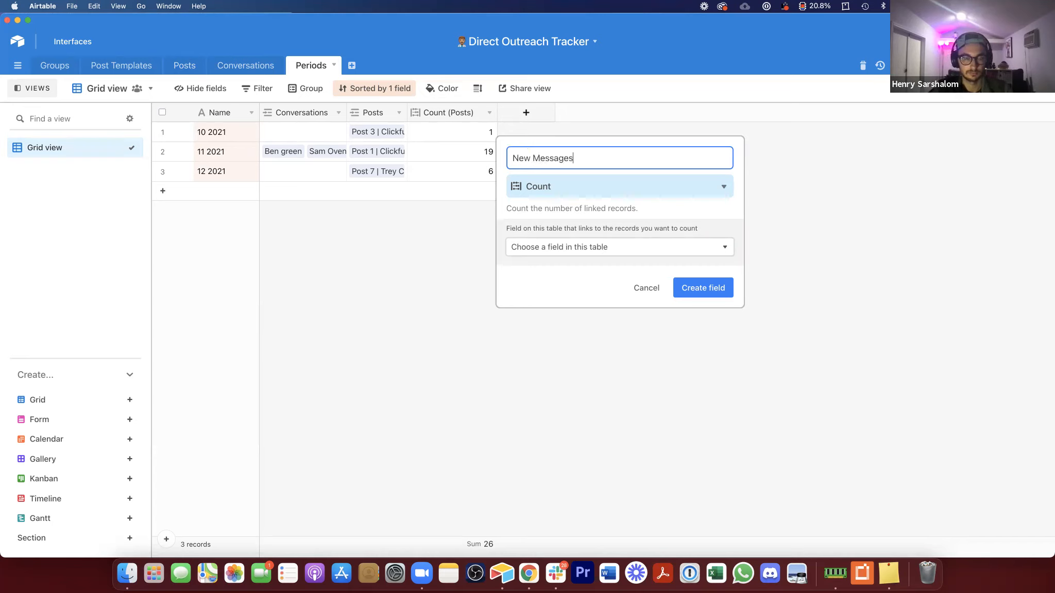
pyautogui.click(550, 244)
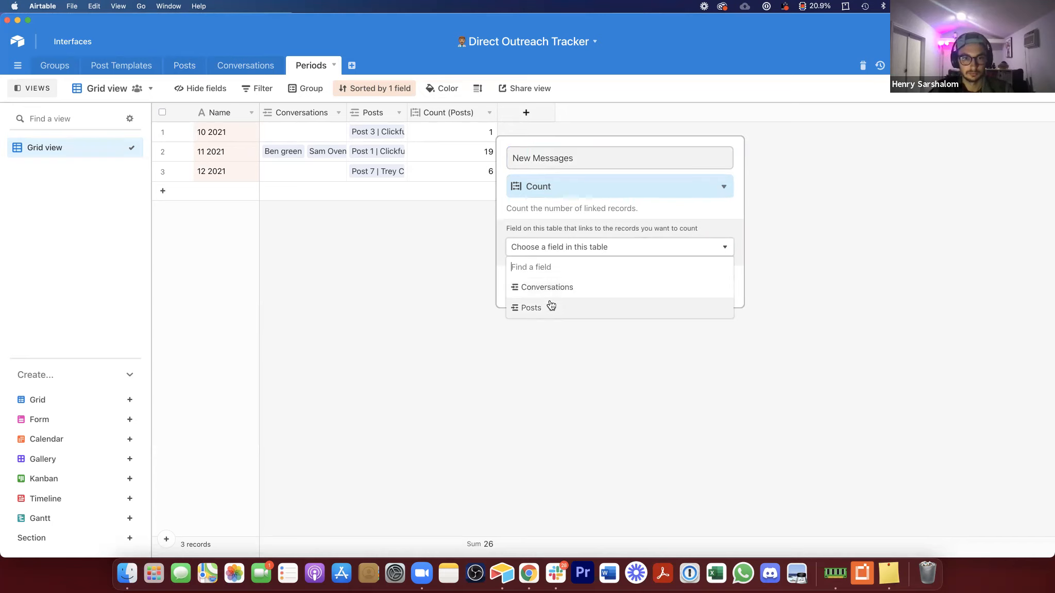
pyautogui.click(562, 283)
pyautogui.click(719, 314)
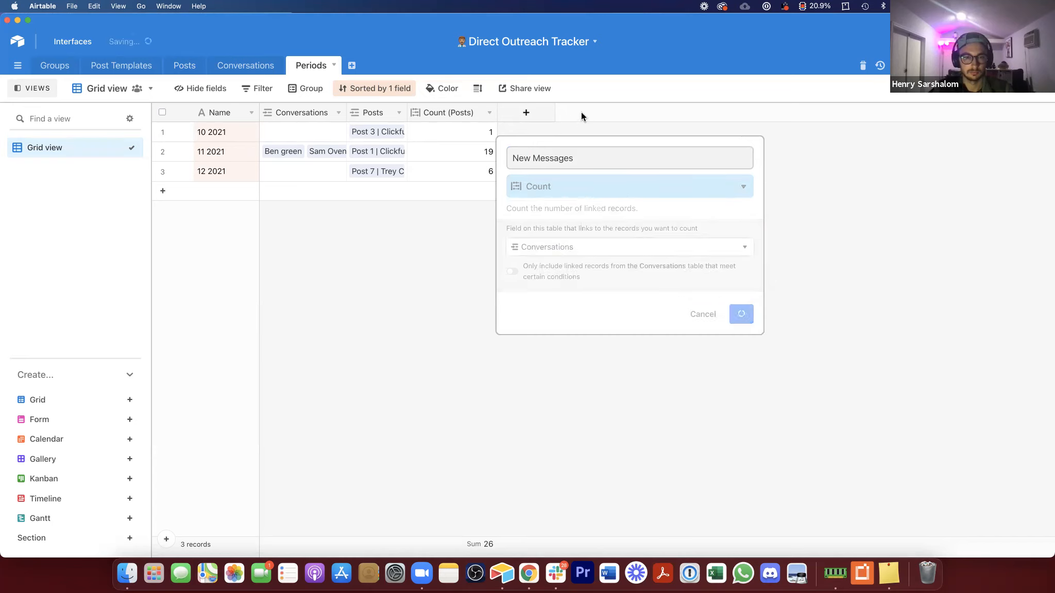
# Step: Narrow the New Messages and Count (Posts) columns
pyautogui.moveTo(588, 119); pyautogui.dragTo(574, 118)
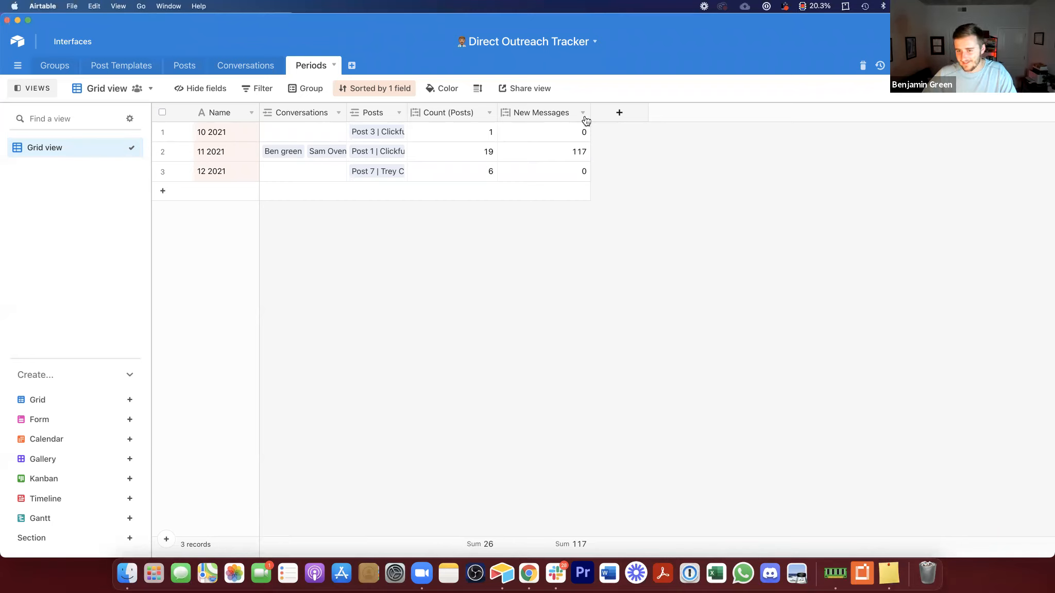
pyautogui.moveTo(591, 113); pyautogui.dragTo(588, 112)
pyautogui.moveTo(493, 110); pyautogui.dragTo(489, 109)
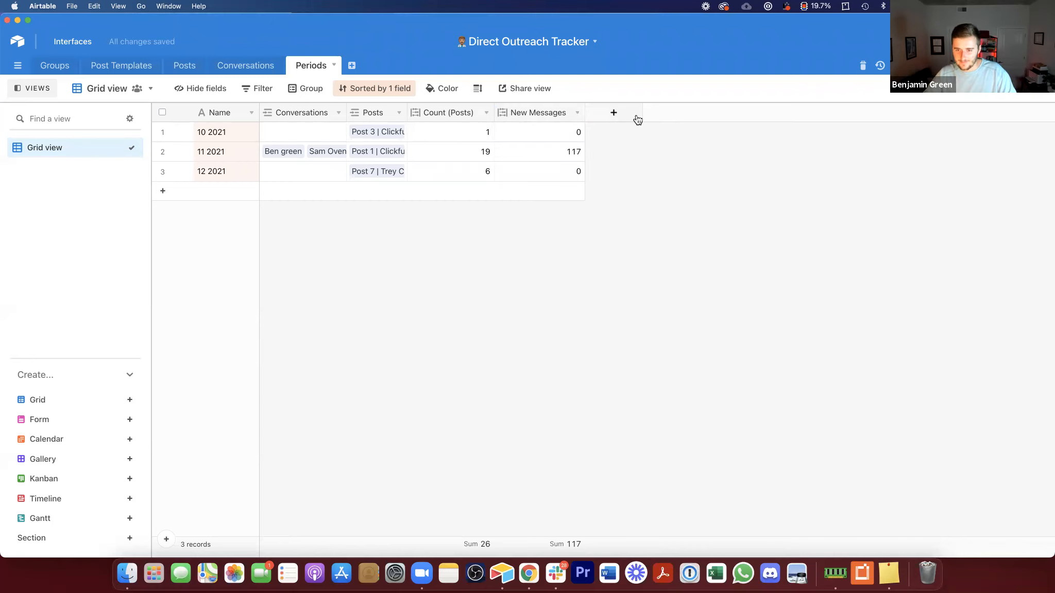
# Step: Add another Count field on linked Conversations, restricted by a condition where Status is any of
pyautogui.click(613, 112)
pyautogui.press('Tab')
pyautogui.write('Count')
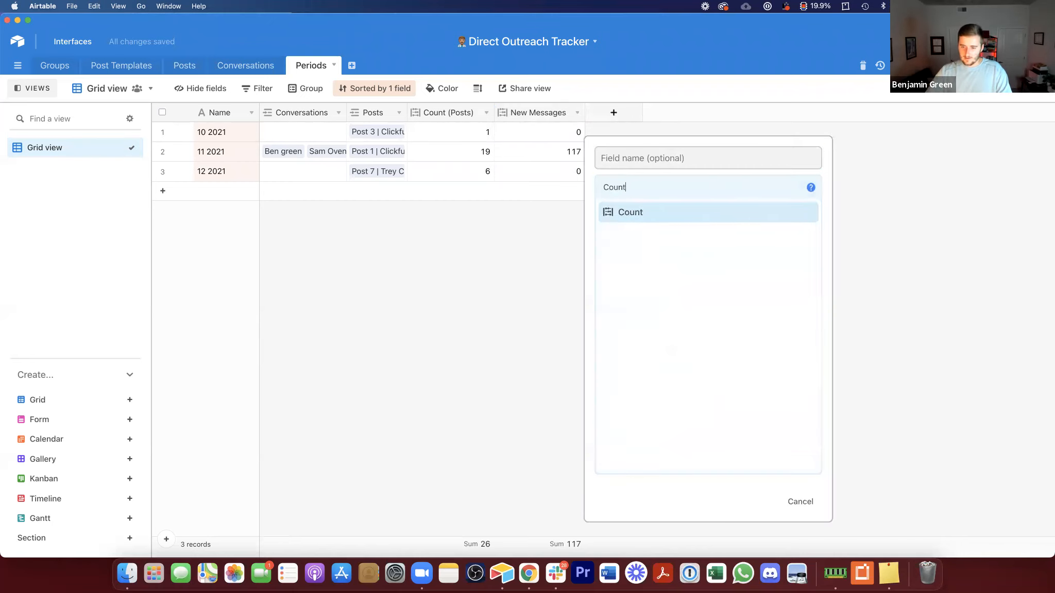
pyautogui.click(728, 215)
pyautogui.click(712, 245)
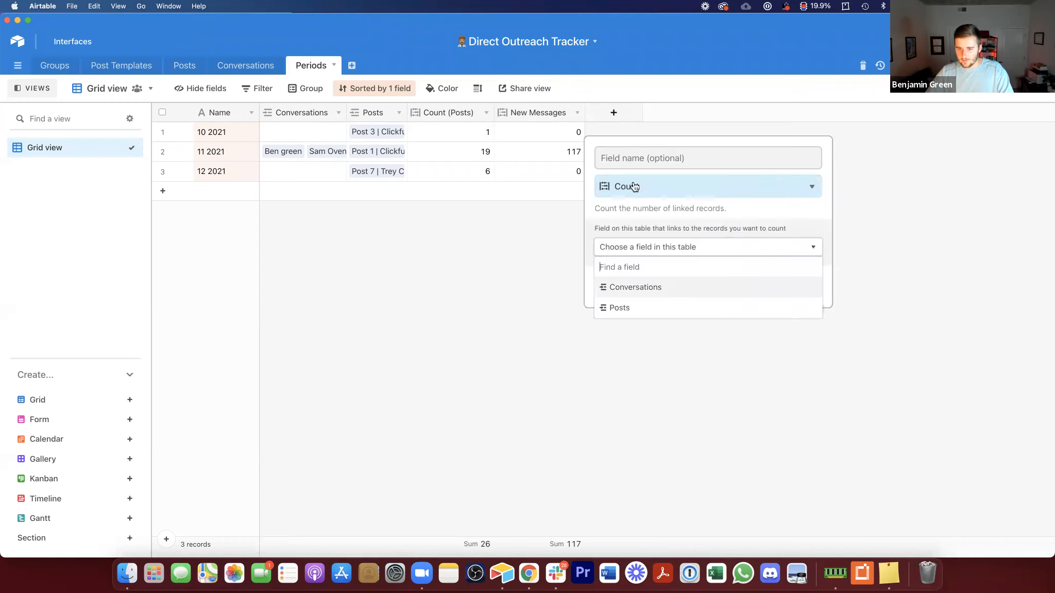
pyautogui.click(642, 283)
pyautogui.click(644, 154)
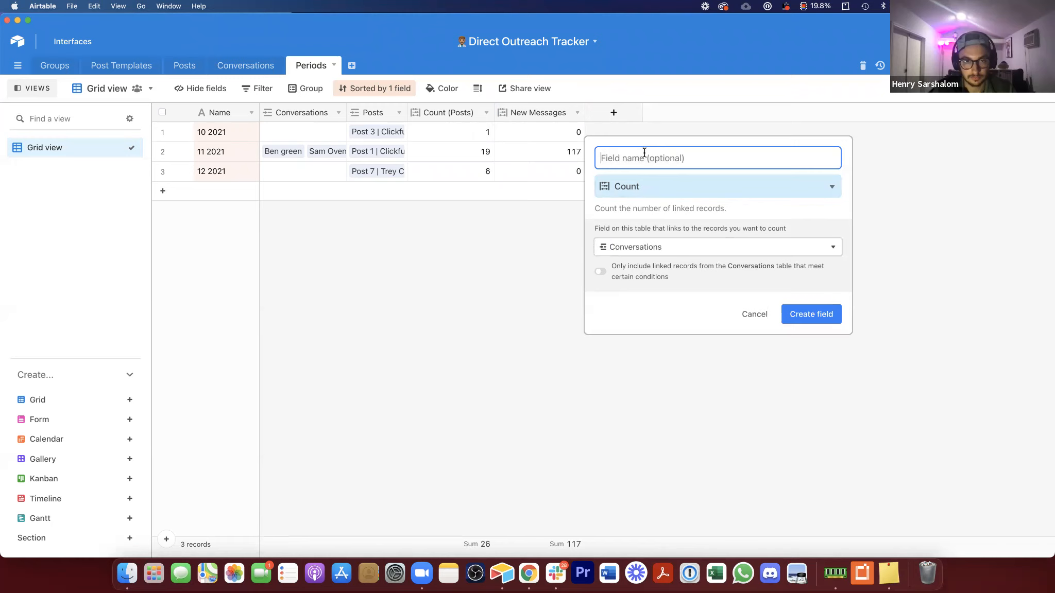
pyautogui.click(629, 272)
pyautogui.click(685, 289)
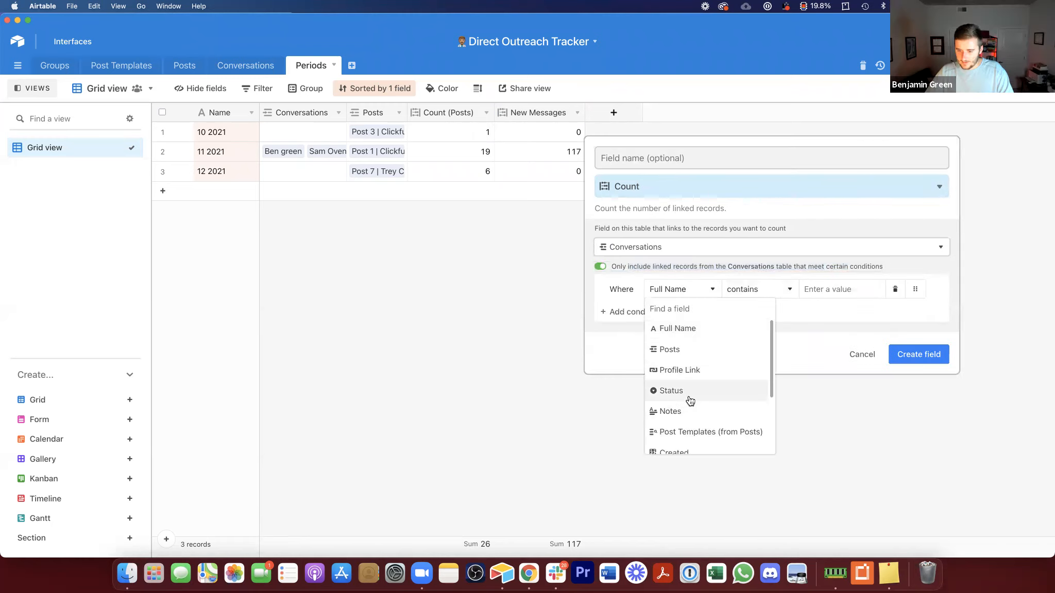
pyautogui.click(690, 396)
pyautogui.click(749, 290)
pyautogui.click(747, 369)
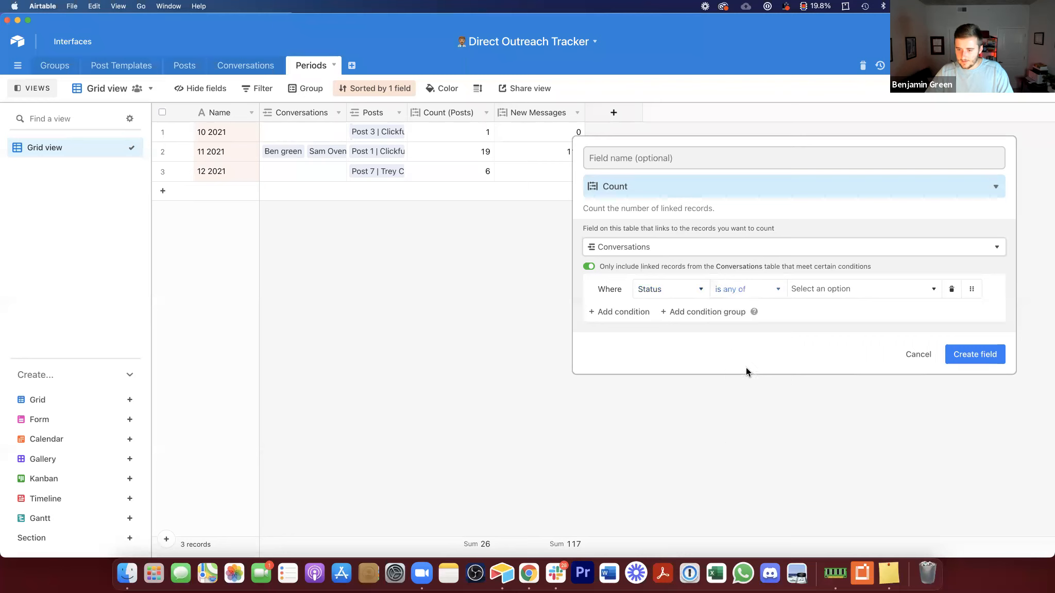
# Step: Include Nurturing, Link Sent, Appt Booked, Closed - Won and Closed - Lost (Call) statuses and name the field Nurtured Leads
pyautogui.click(820, 290)
pyautogui.click(830, 354)
pyautogui.click(831, 372)
pyautogui.click(832, 393)
pyautogui.click(835, 415)
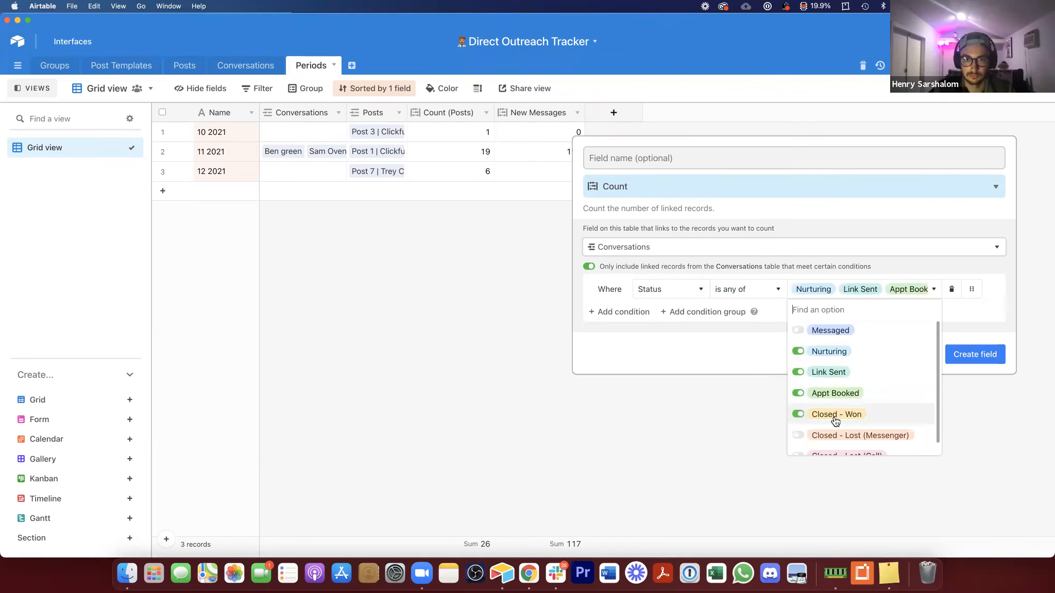
pyautogui.click(836, 416)
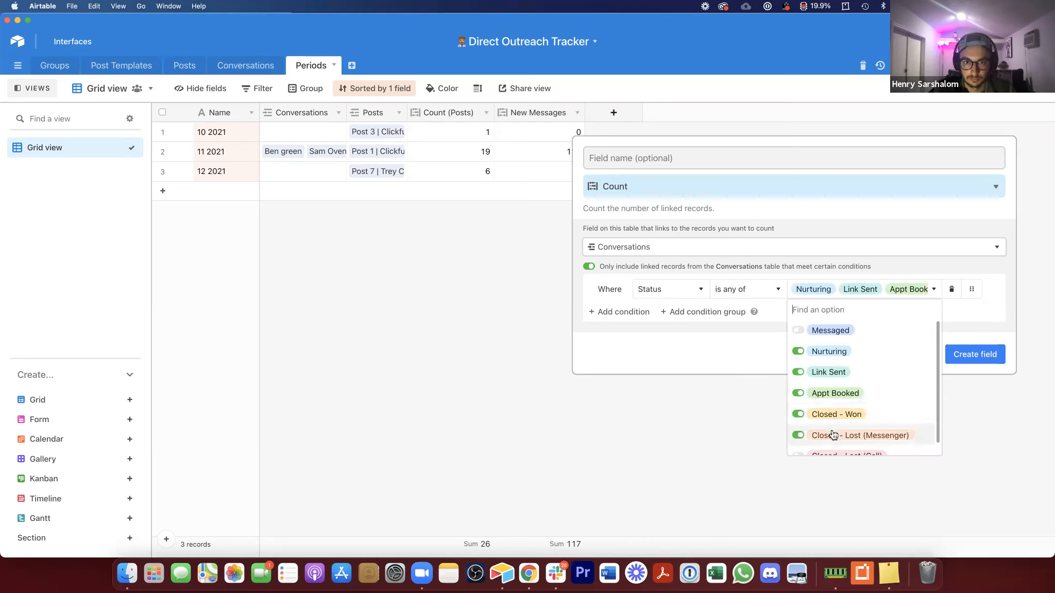
pyautogui.click(833, 436)
pyautogui.scroll(-1, 833, 435)
pyautogui.click(830, 443)
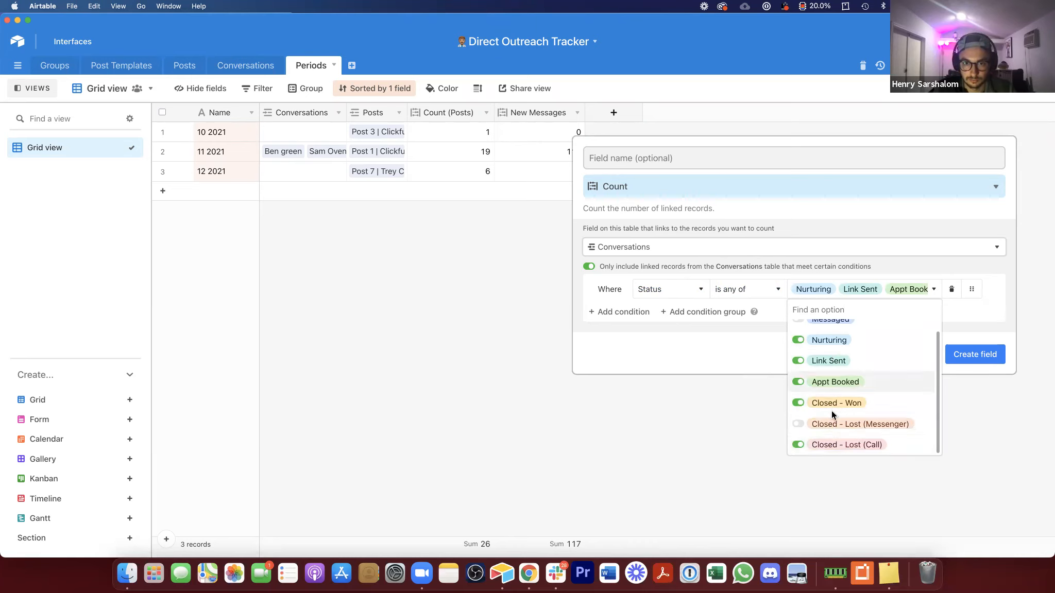
pyautogui.click(745, 356)
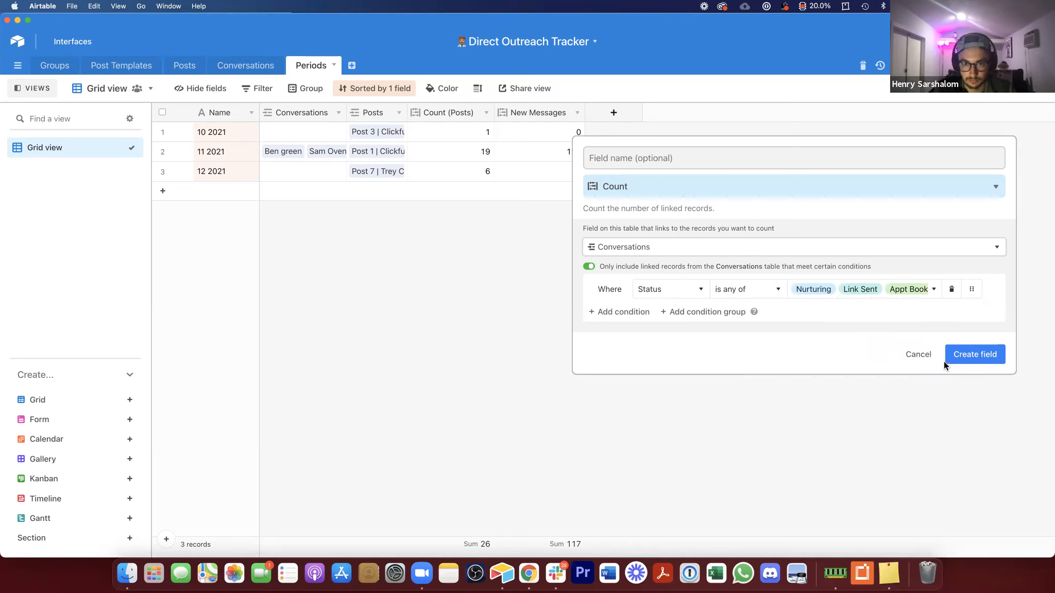
pyautogui.click(629, 150)
pyautogui.write('Nur')
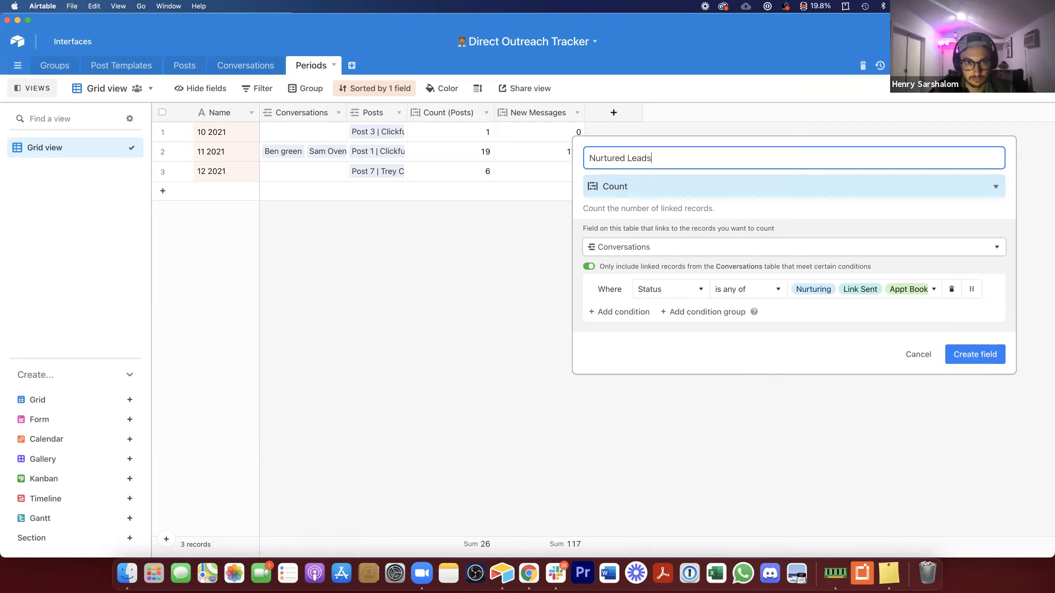
pyautogui.write('tured Leads')
pyautogui.press('Return')
pyautogui.click(725, 112)
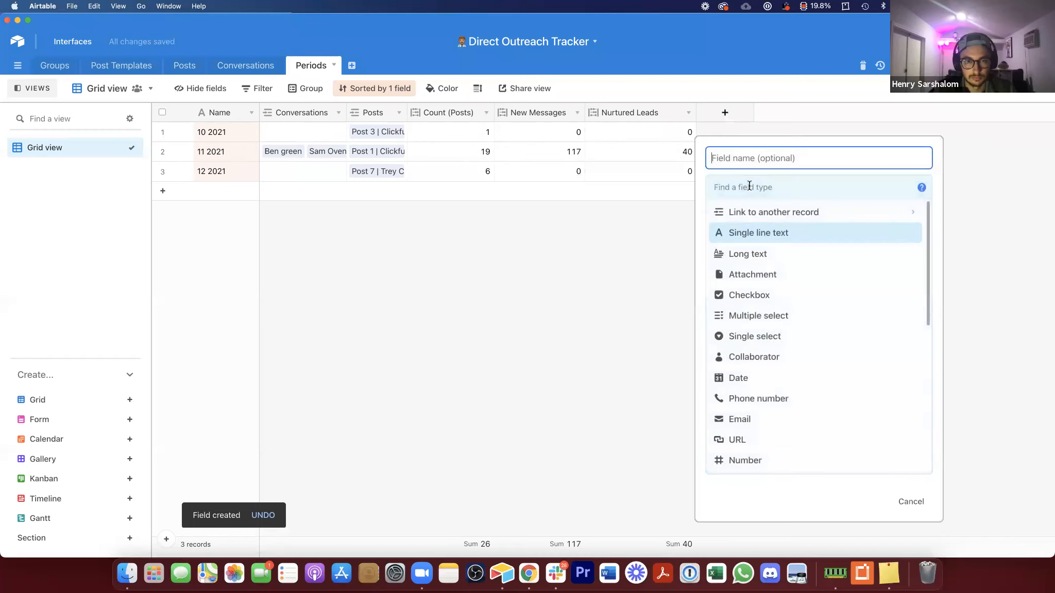
pyautogui.click(750, 186)
pyautogui.write('cou')
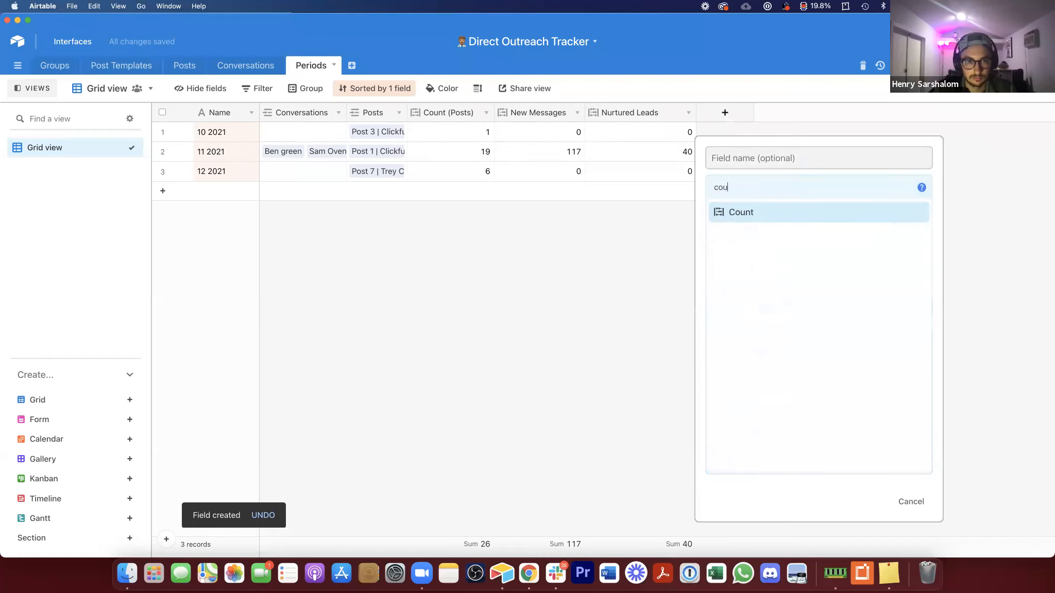
pyautogui.click(911, 502)
# Step: Duplicate Nurtured Leads into a Links Sent field that excludes the Nurturing status, and narrow its column
pyautogui.rightClick(645, 112)
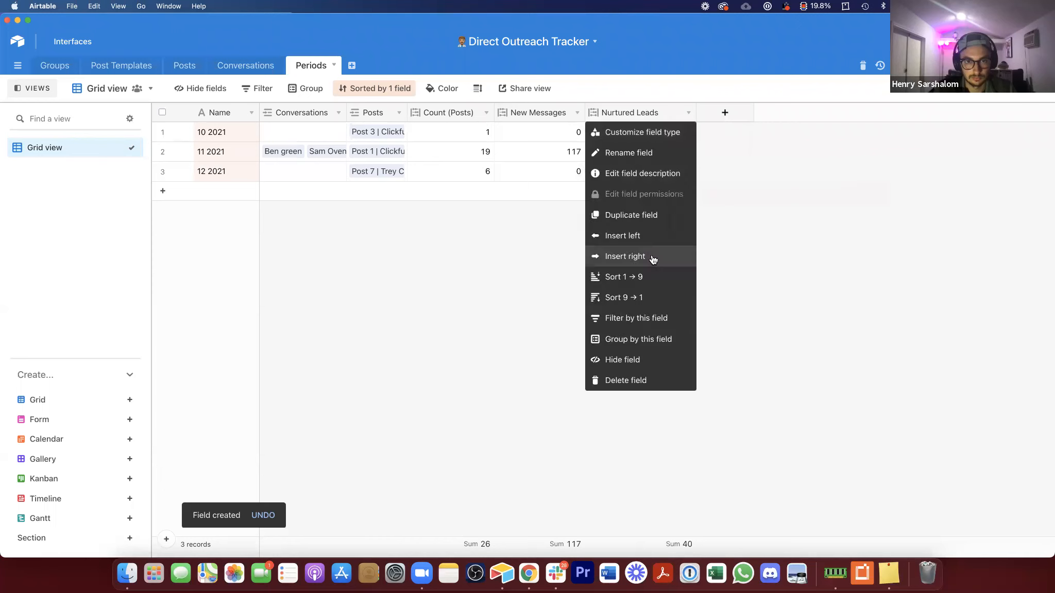
pyautogui.click(660, 226)
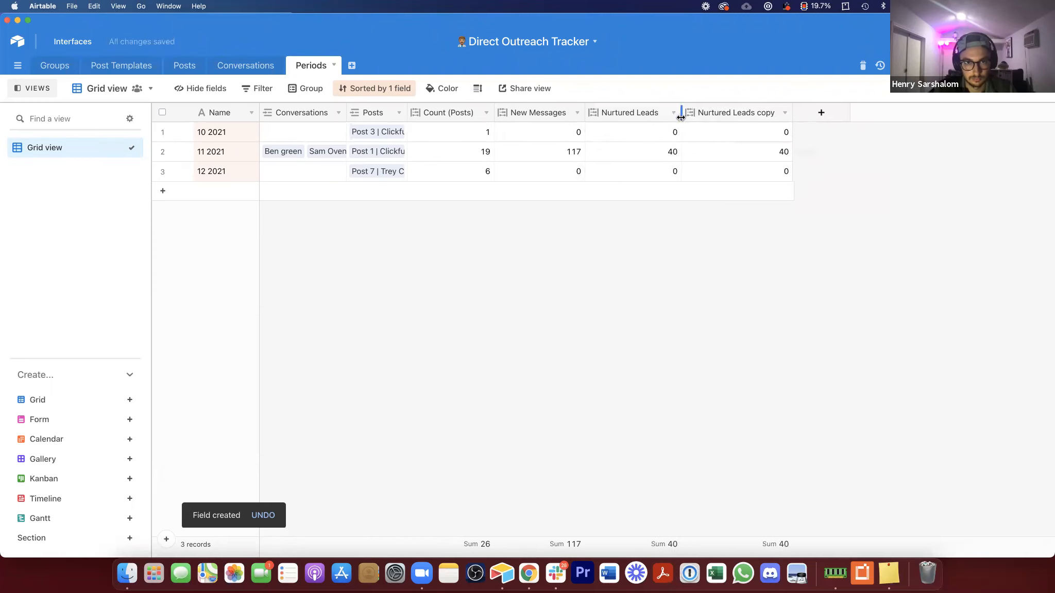
pyautogui.doubleClick(714, 113)
pyautogui.write('L')
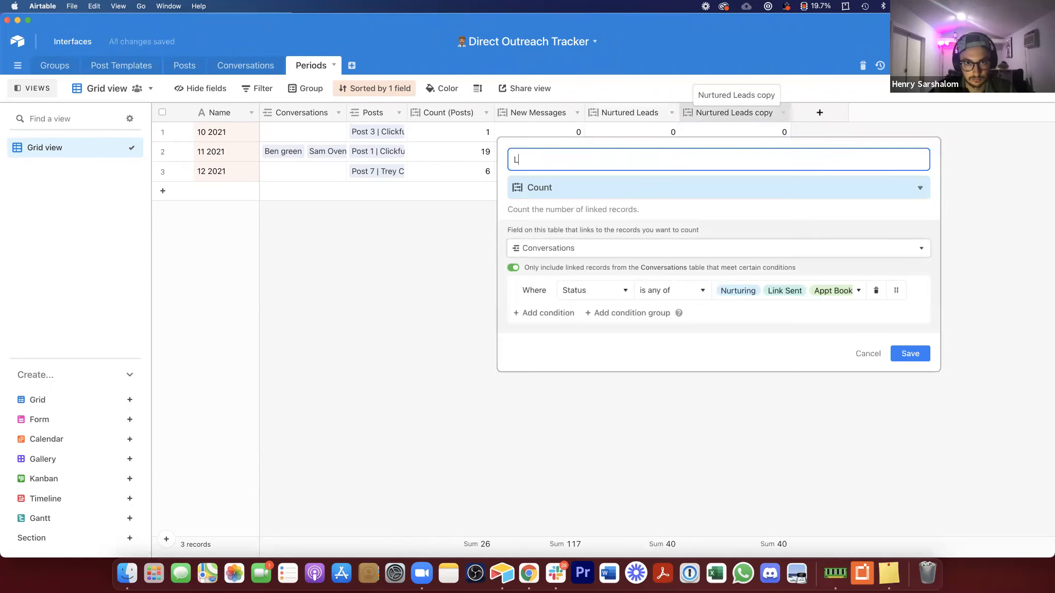
pyautogui.write('inks Sent')
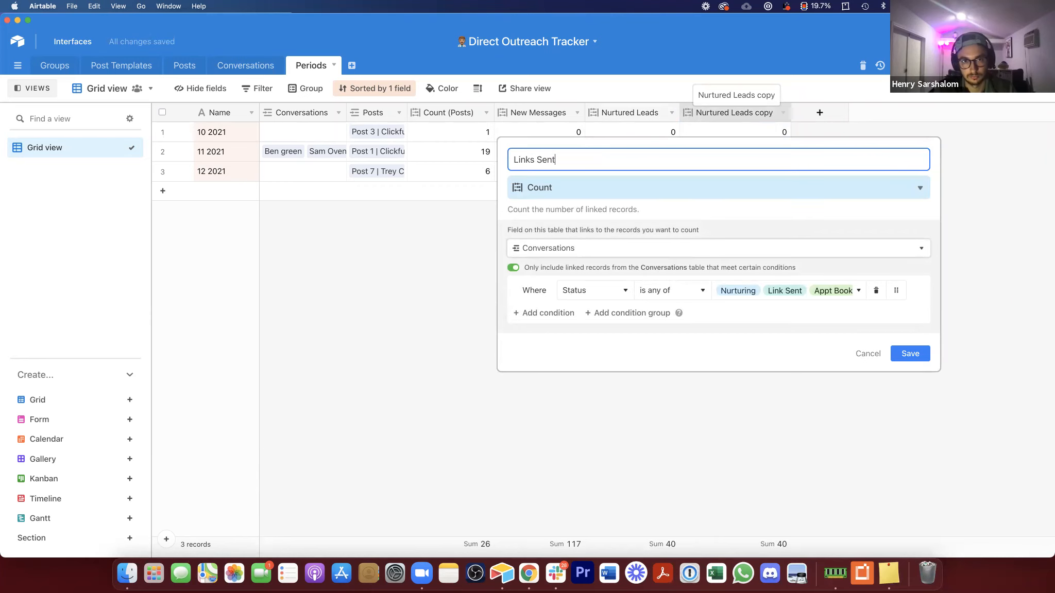
pyautogui.click(779, 284)
pyautogui.click(811, 354)
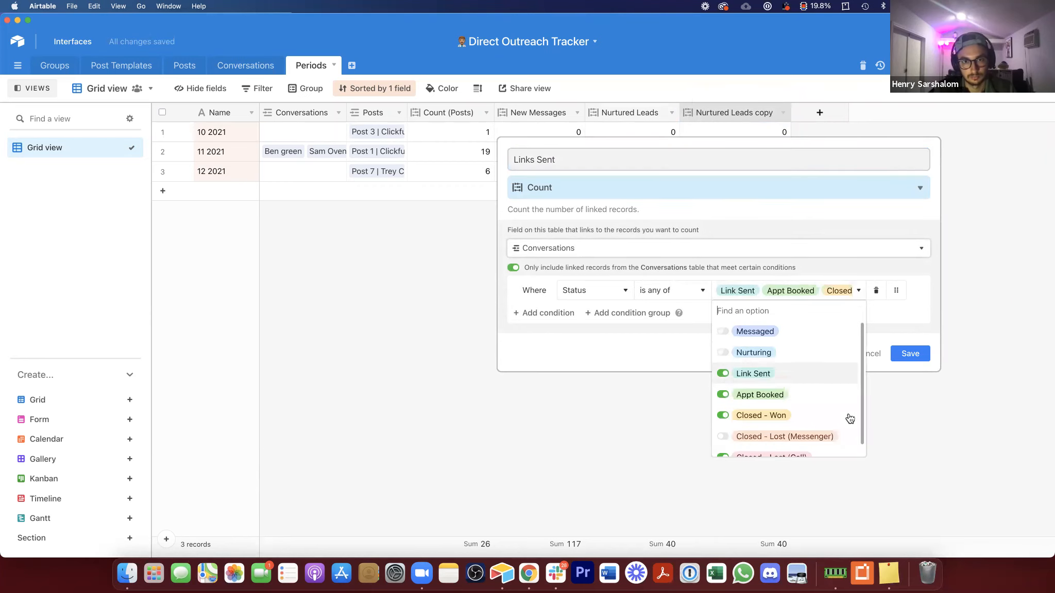
pyautogui.click(910, 354)
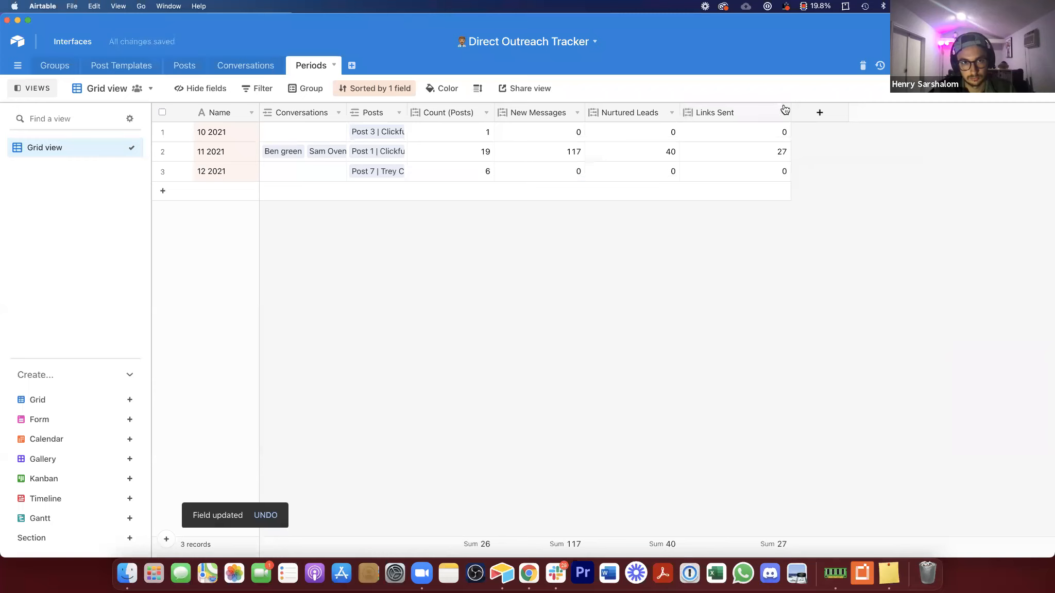
pyautogui.moveTo(754, 123); pyautogui.dragTo(747, 122)
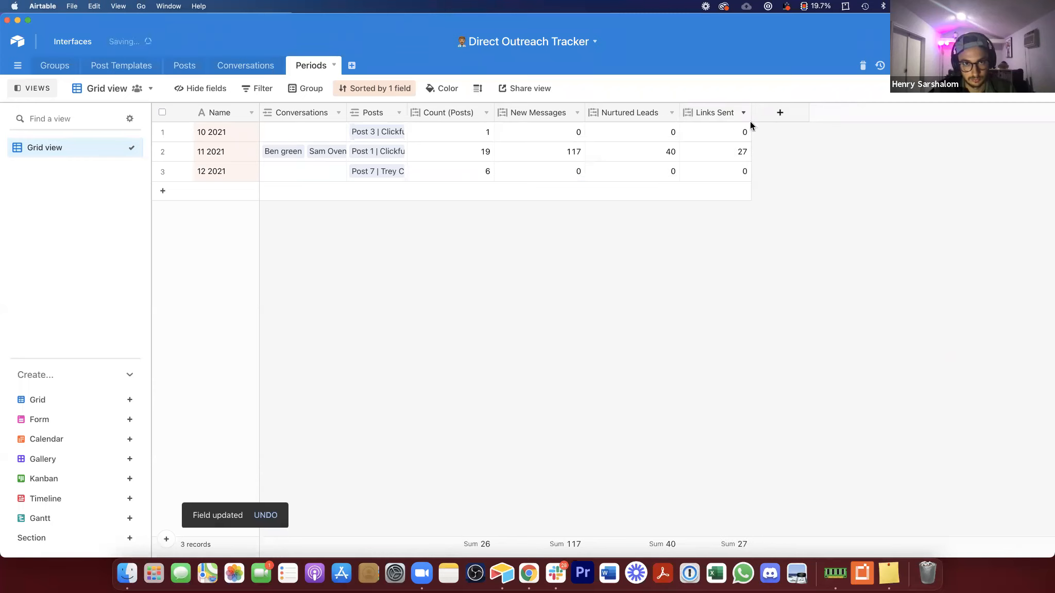
# Step: Duplicate Links Sent into an Appts Booked field that also excludes the Link Sent status
pyautogui.rightClick(708, 116)
pyautogui.click(738, 215)
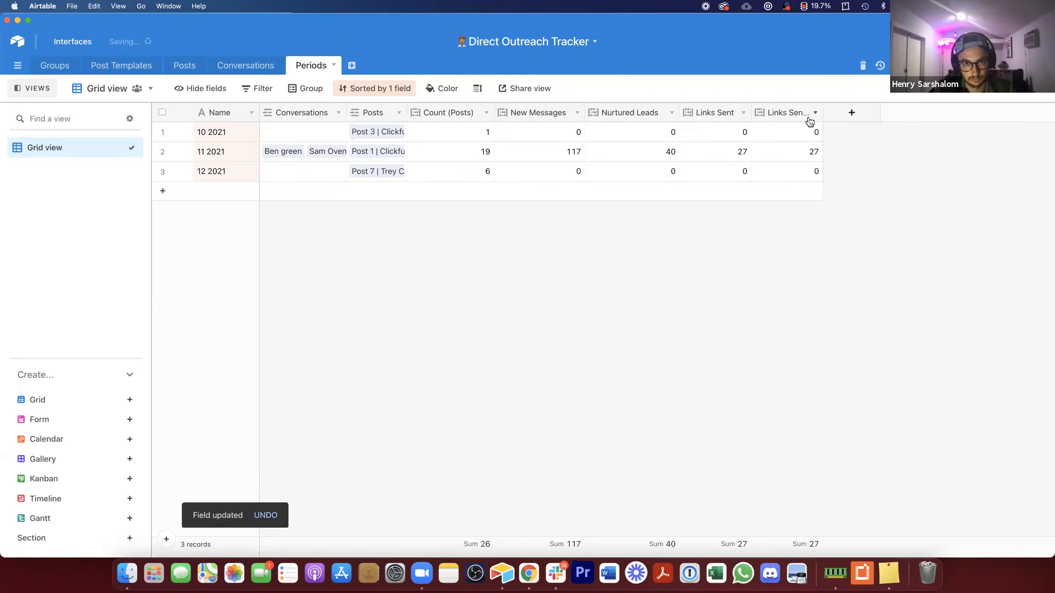
pyautogui.rightClick(786, 112)
pyautogui.doubleClick(786, 111)
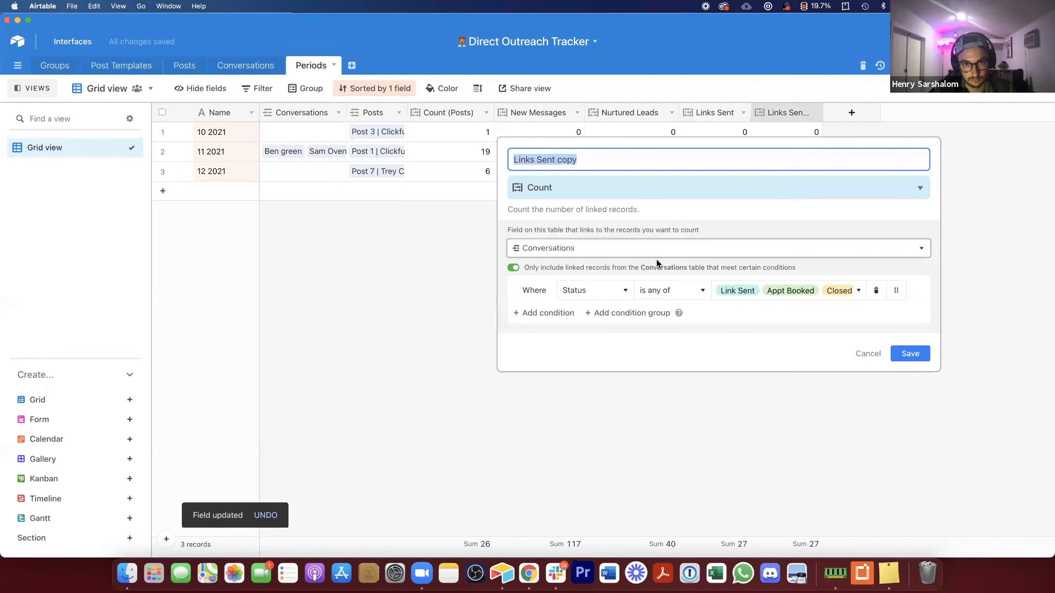
pyautogui.click(797, 291)
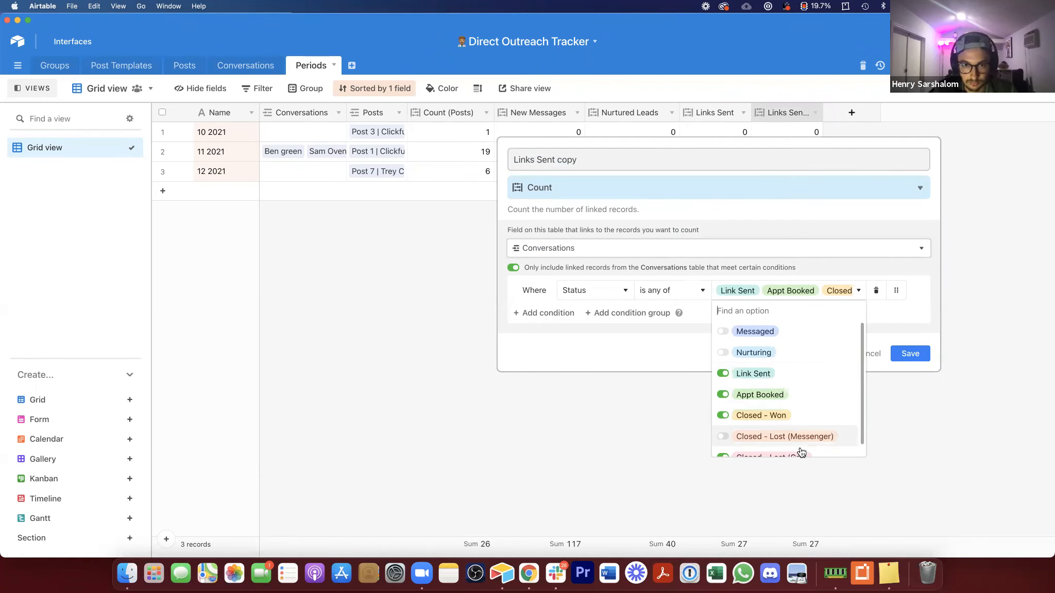
pyautogui.scroll(-1, 794, 433)
pyautogui.click(723, 363)
pyautogui.click(590, 165)
pyautogui.tripleClick(590, 165)
pyautogui.write('Appt')
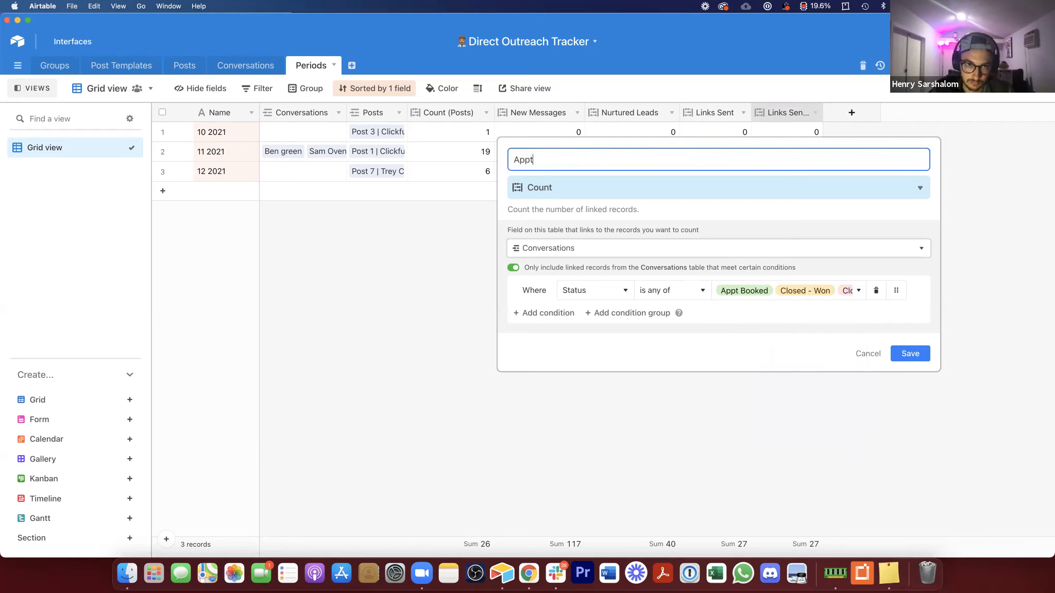
pyautogui.write('s Booked')
pyautogui.press('Return')
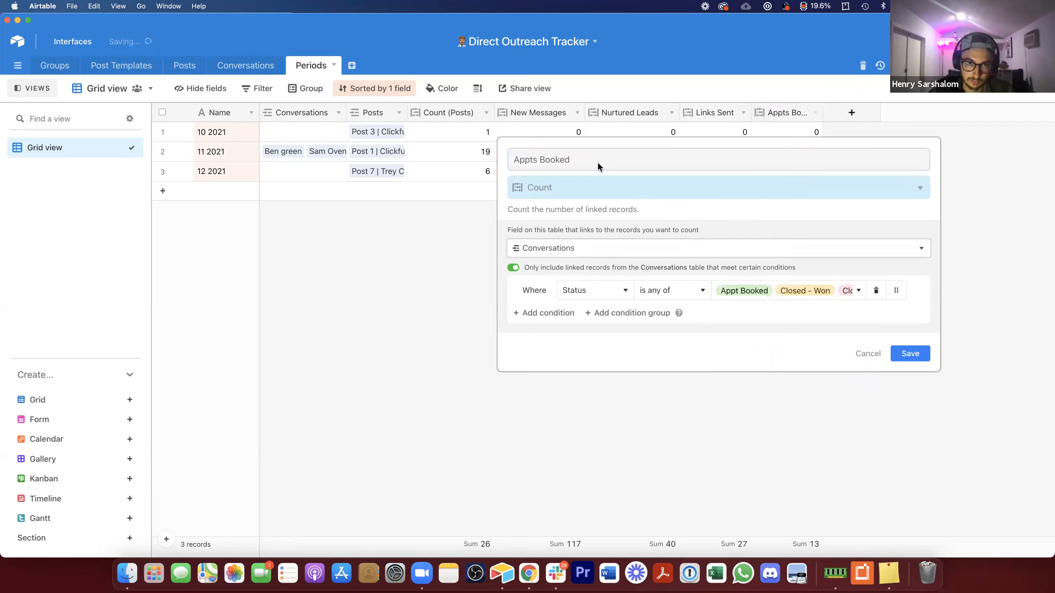
# Step: Duplicate Appts Booked into a New Clients field that counts only Closed - Won conversations
pyautogui.moveTo(823, 112); pyautogui.dragTo(839, 113)
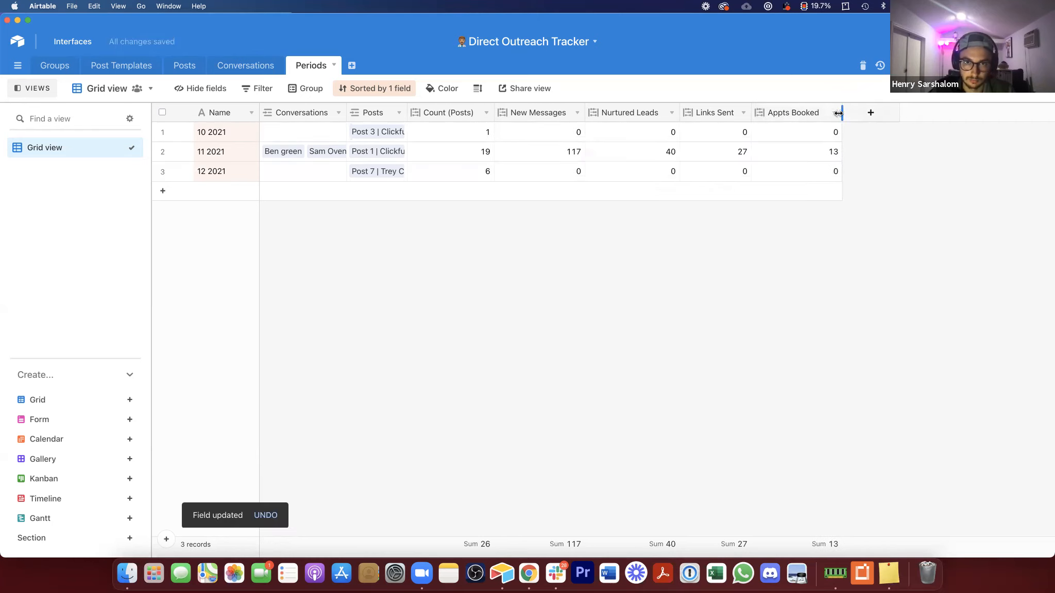
pyautogui.rightClick(789, 110)
pyautogui.click(890, 106)
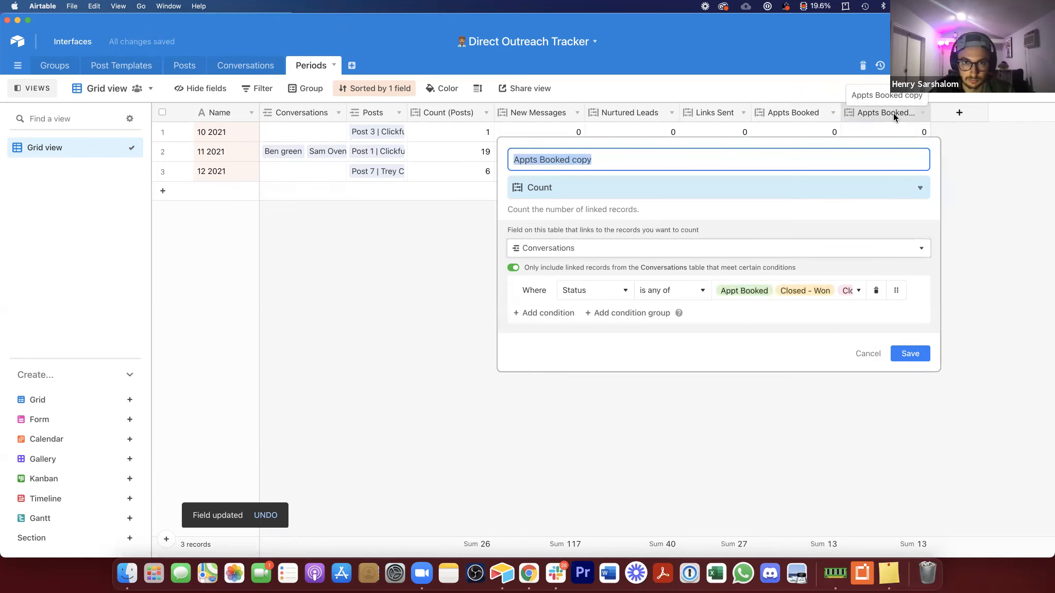
pyautogui.click(806, 289)
pyautogui.scroll(-1, 829, 400)
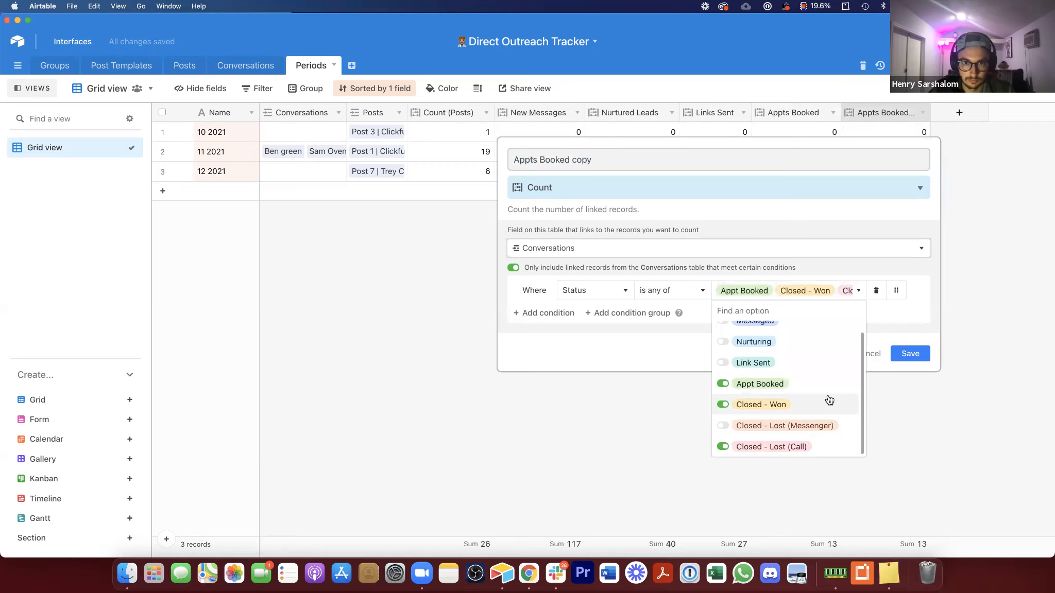
pyautogui.click(785, 386)
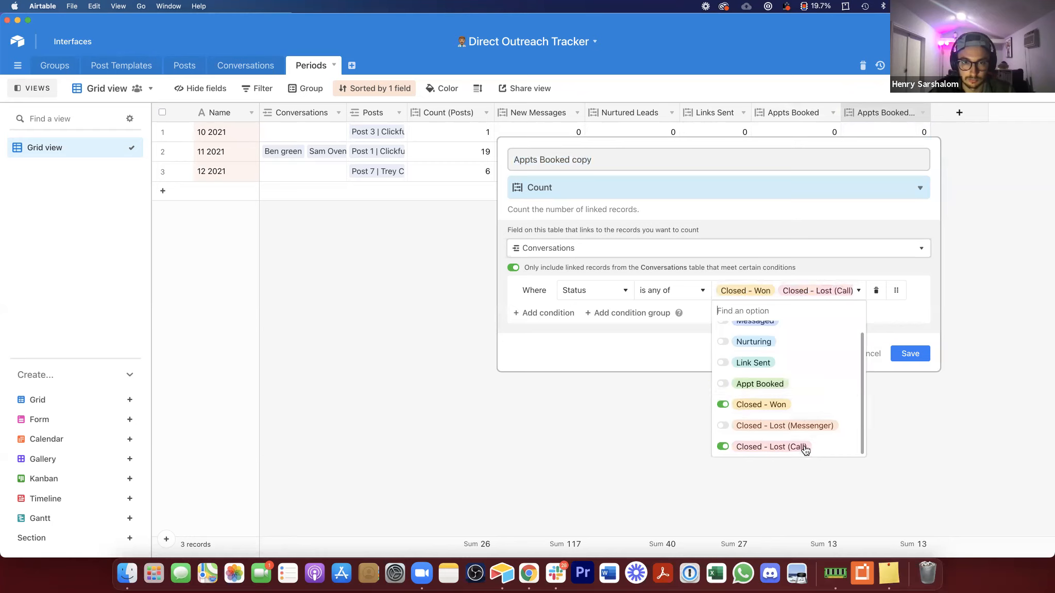
pyautogui.click(803, 447)
pyautogui.click(621, 157)
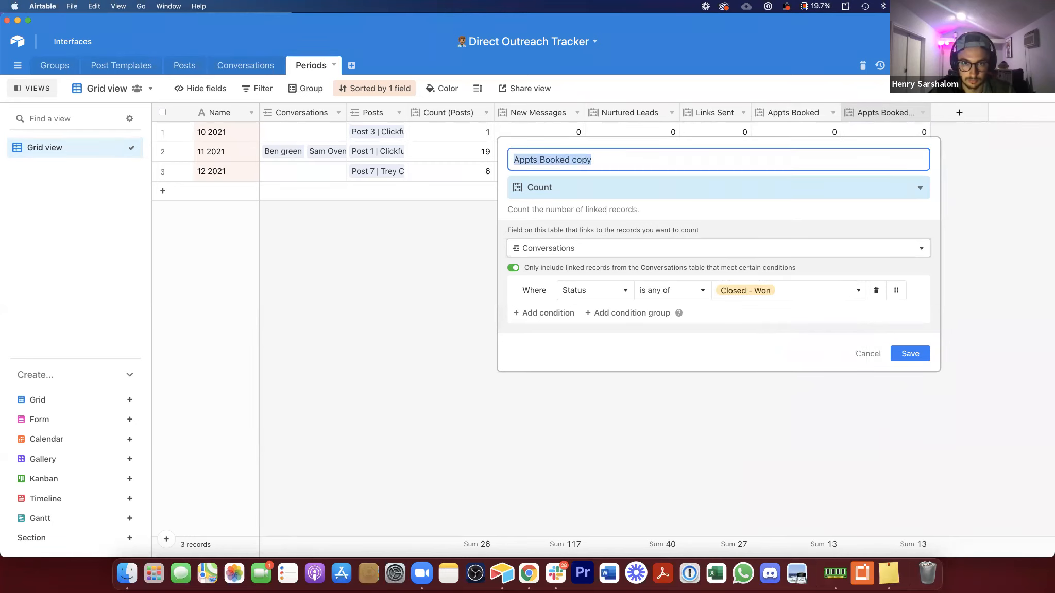
pyautogui.write('New Clients')
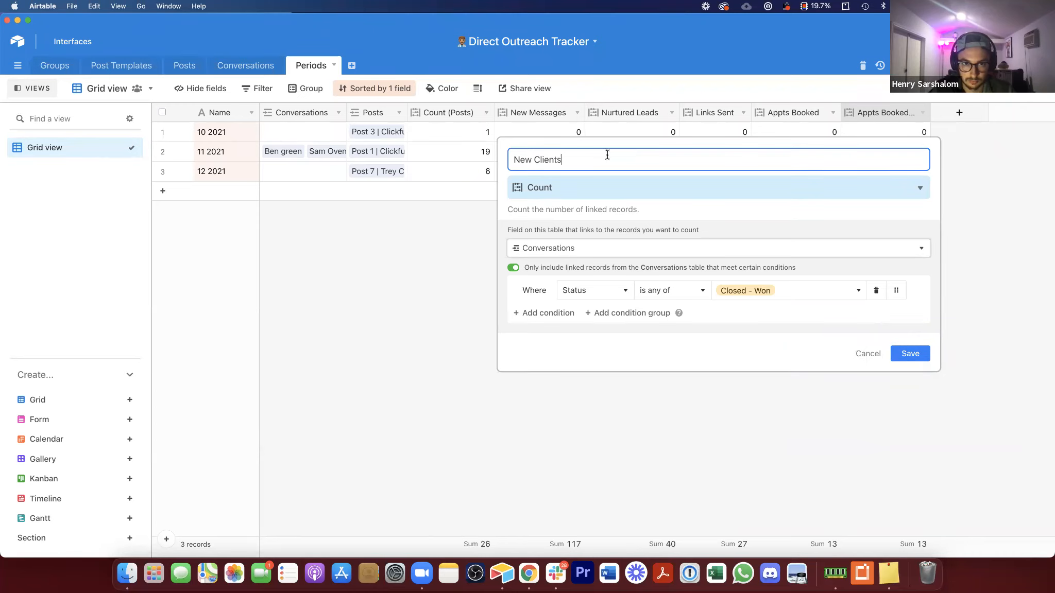
pyautogui.click(911, 354)
# Step: Add a Convos to Calls formula field dividing Appts Booked by New Messages
pyautogui.moveTo(927, 111); pyautogui.dragTo(919, 111)
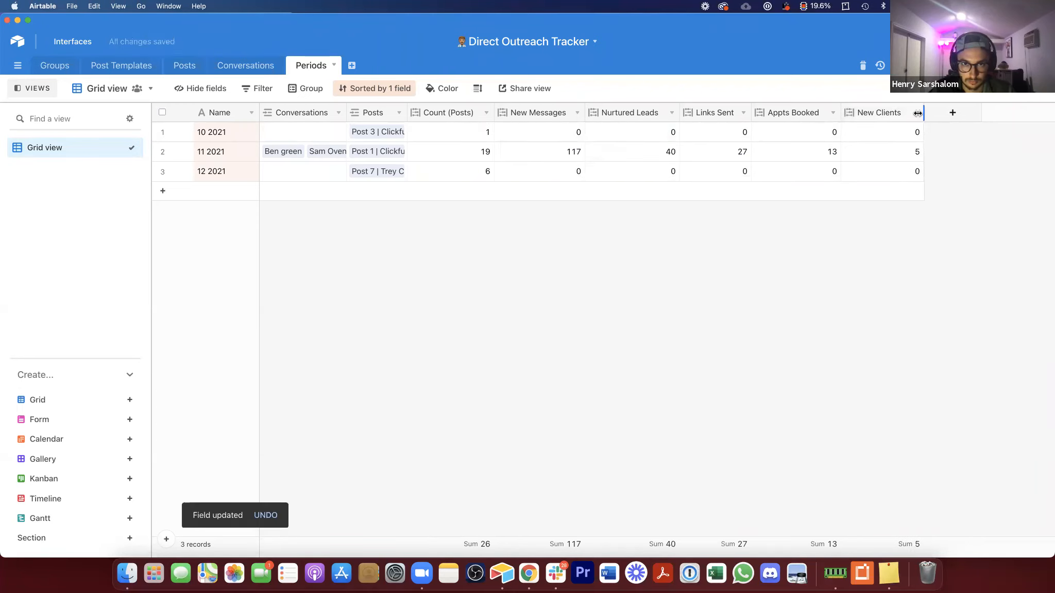
pyautogui.click(914, 113)
pyautogui.click(916, 258)
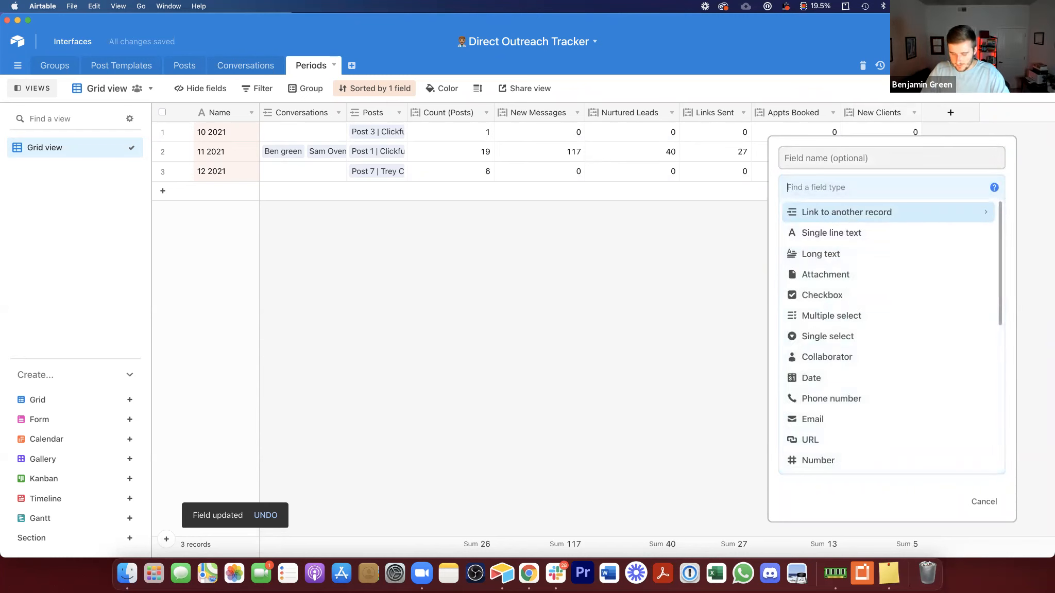
pyautogui.write('fo')
pyautogui.click(865, 213)
pyautogui.click(866, 266)
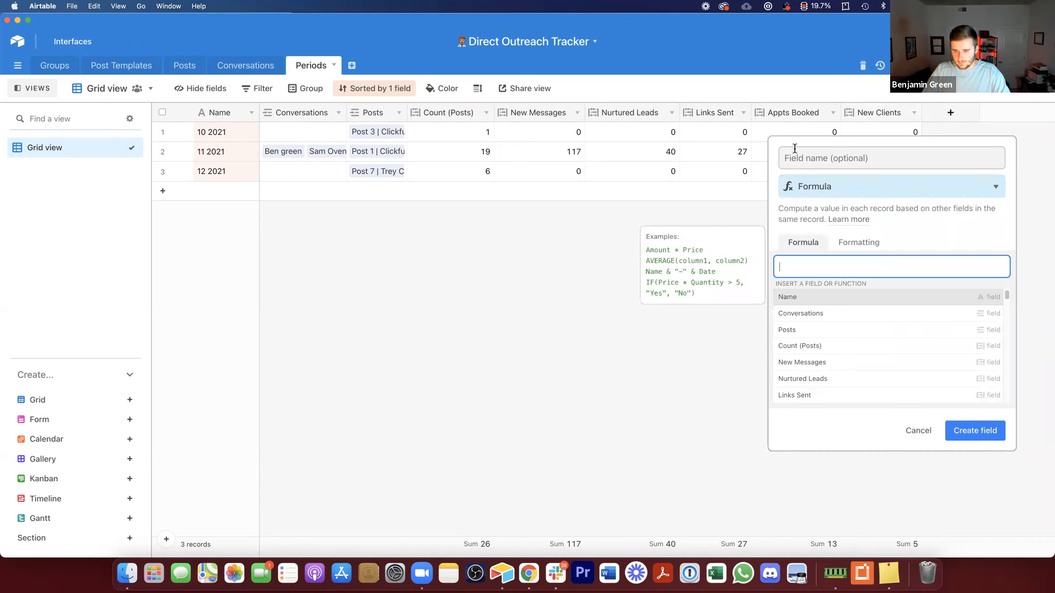
pyautogui.write('app')
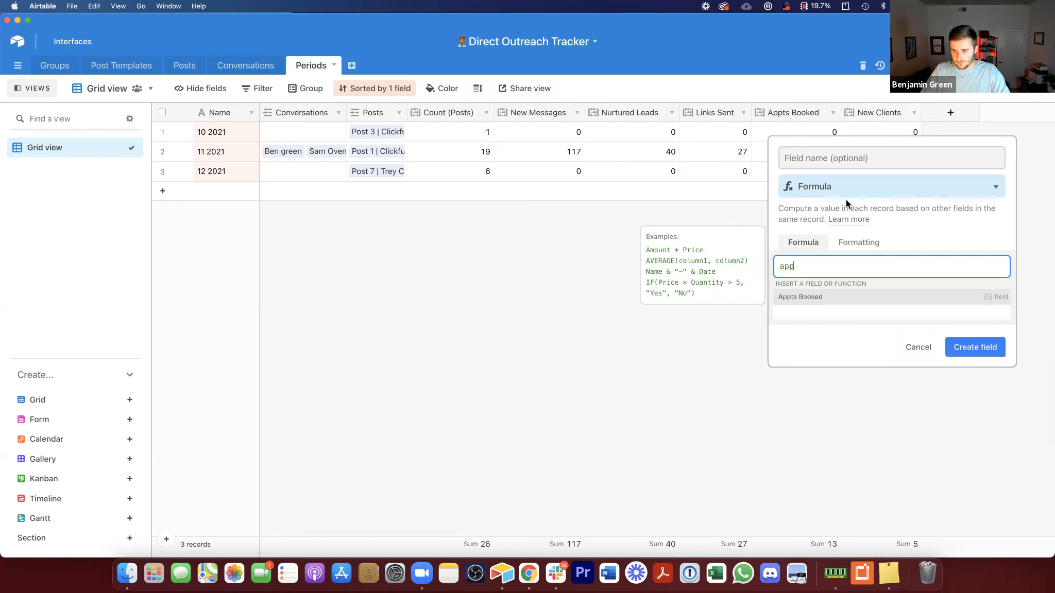
pyautogui.click(844, 297)
pyautogui.click(835, 155)
pyautogui.write('Convos ')
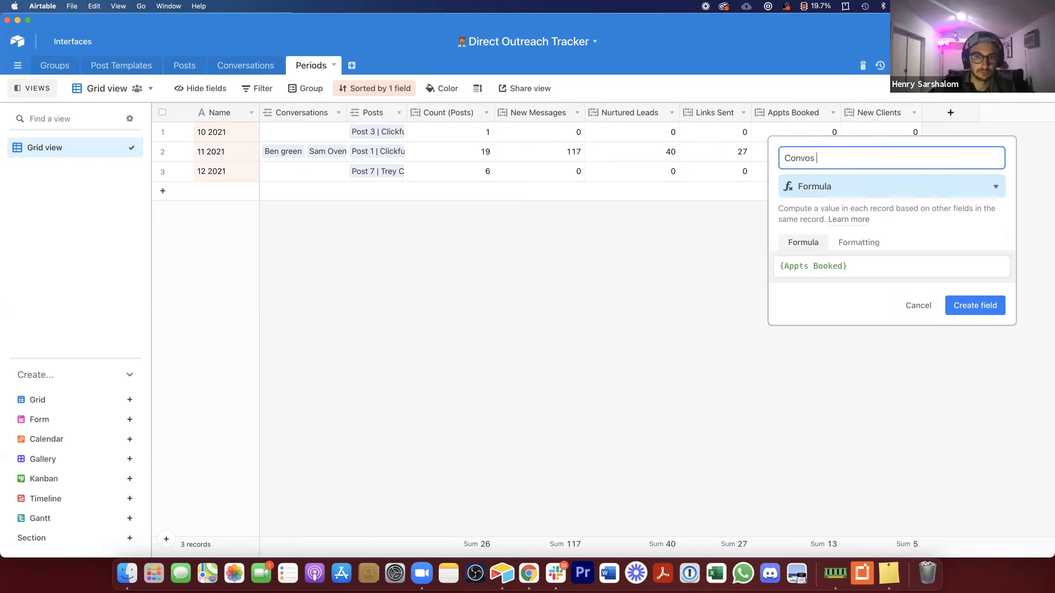
pyautogui.write('to Calls')
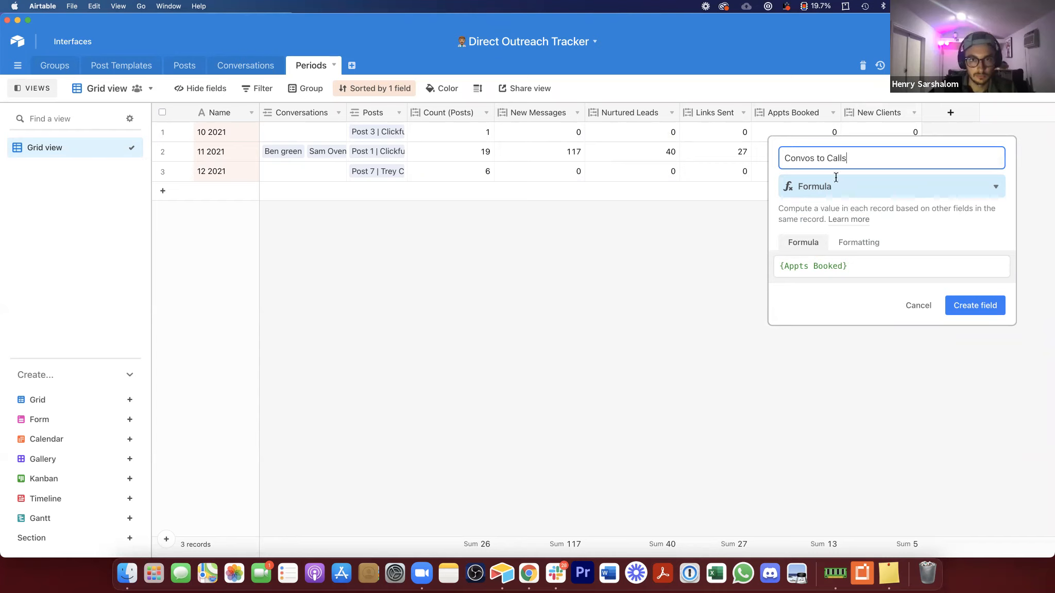
pyautogui.click(866, 266)
pyautogui.write('/')
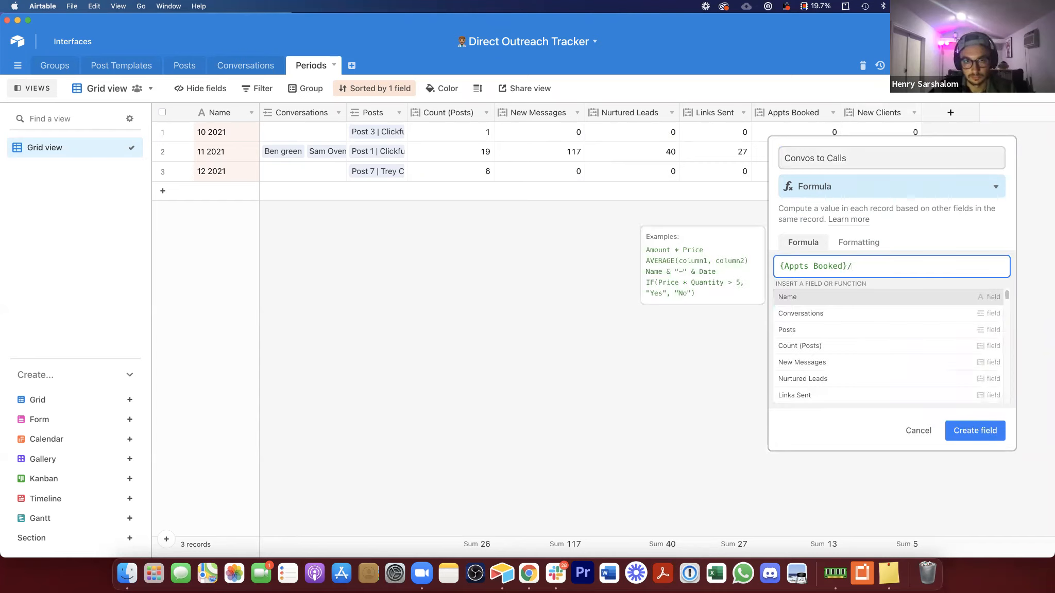
pyautogui.write('new')
pyautogui.click(875, 295)
pyautogui.click(975, 306)
# Step: Insert another formula field dividing New Clients by New Messages
pyautogui.moveTo(1021, 113); pyautogui.dragTo(1011, 112)
pyautogui.rightClick(969, 111)
pyautogui.click(991, 260)
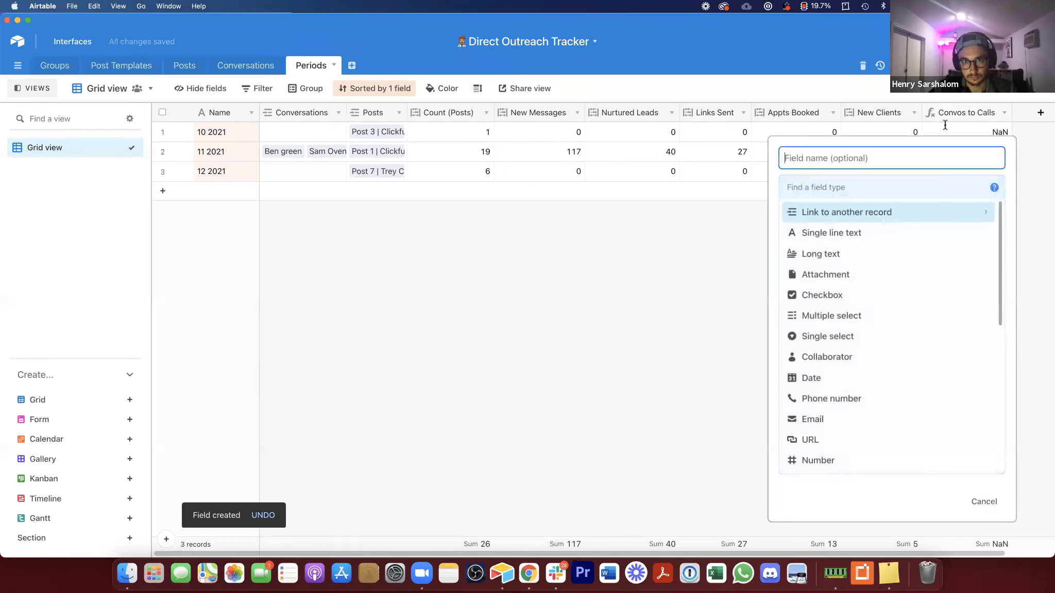
pyautogui.click(856, 193)
pyautogui.write('fo')
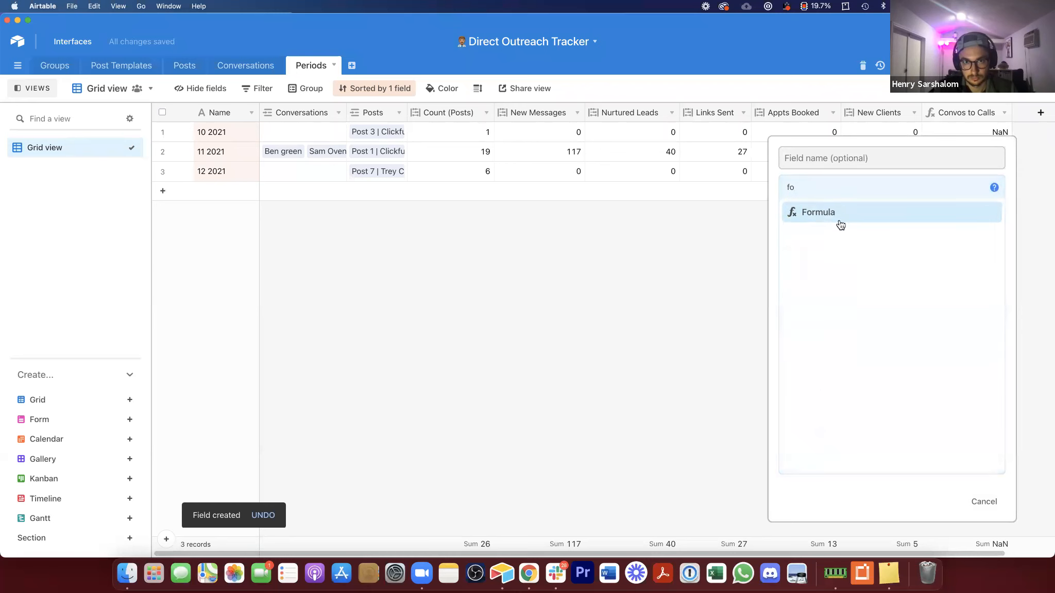
pyautogui.click(819, 213)
pyautogui.click(875, 252)
pyautogui.write('c')
pyautogui.press('BackSpace')
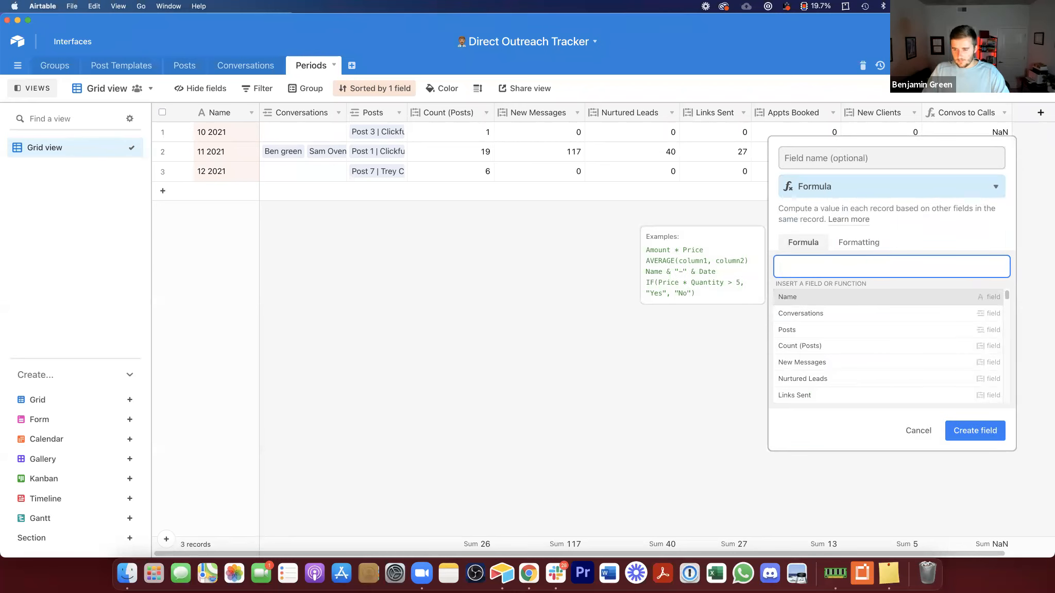
pyautogui.write('cli')
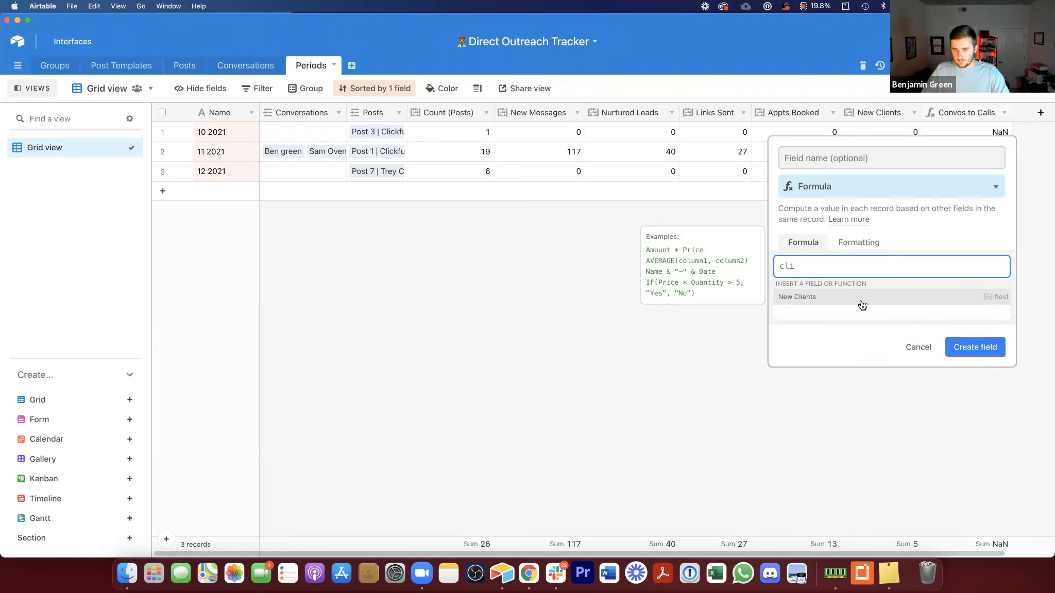
pyautogui.click(860, 300)
pyautogui.write('/mes')
pyautogui.click(931, 295)
pyautogui.click(986, 308)
# Step: Rename the new formula field to Convos to Clients
pyautogui.doubleClick(986, 113)
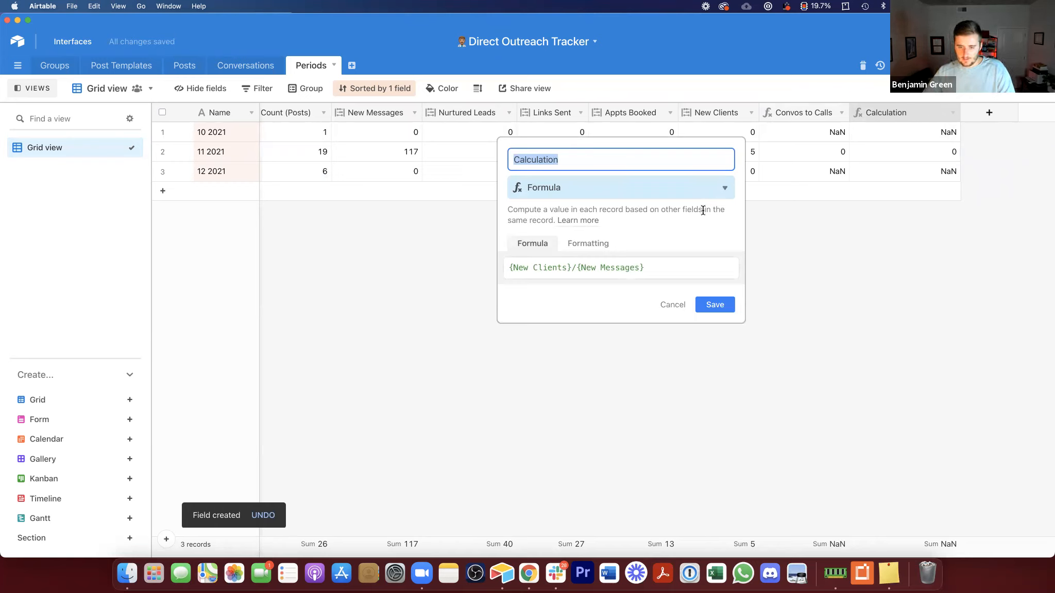
pyautogui.write('C')
pyautogui.write('Co')
pyautogui.press('BackSpace')
pyautogui.write('onvos to Clients')
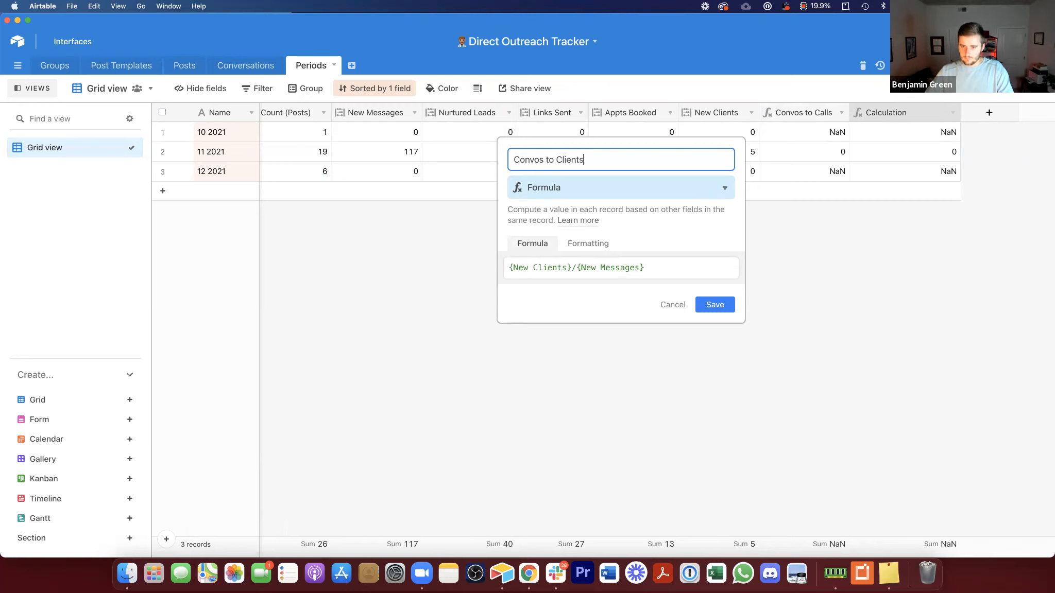
pyautogui.press('Return')
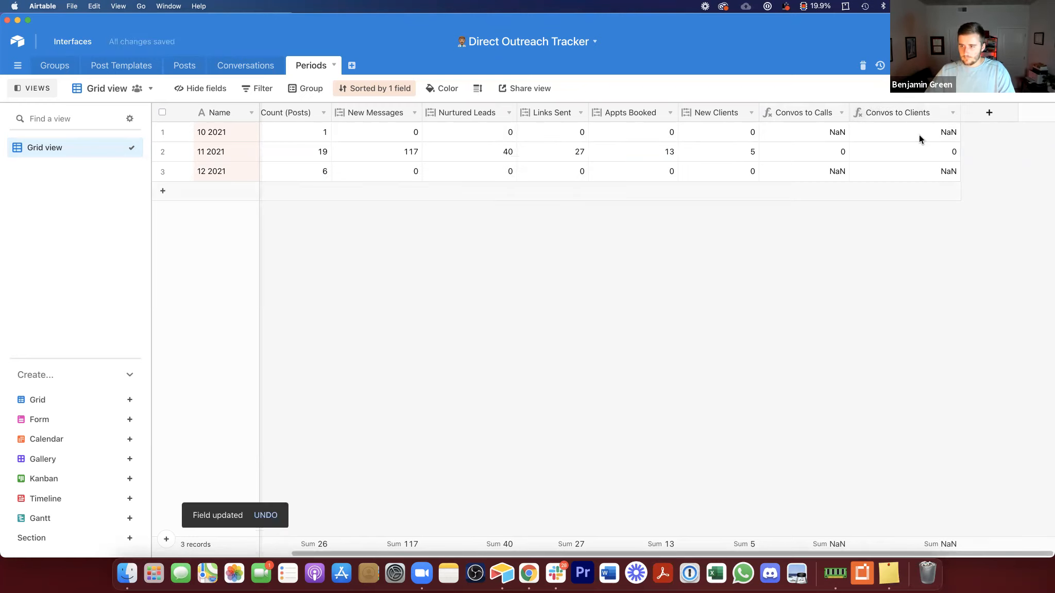
# Step: Format the Convos to Calls field as a percentage with precision 1
pyautogui.doubleClick(813, 112)
pyautogui.click(586, 243)
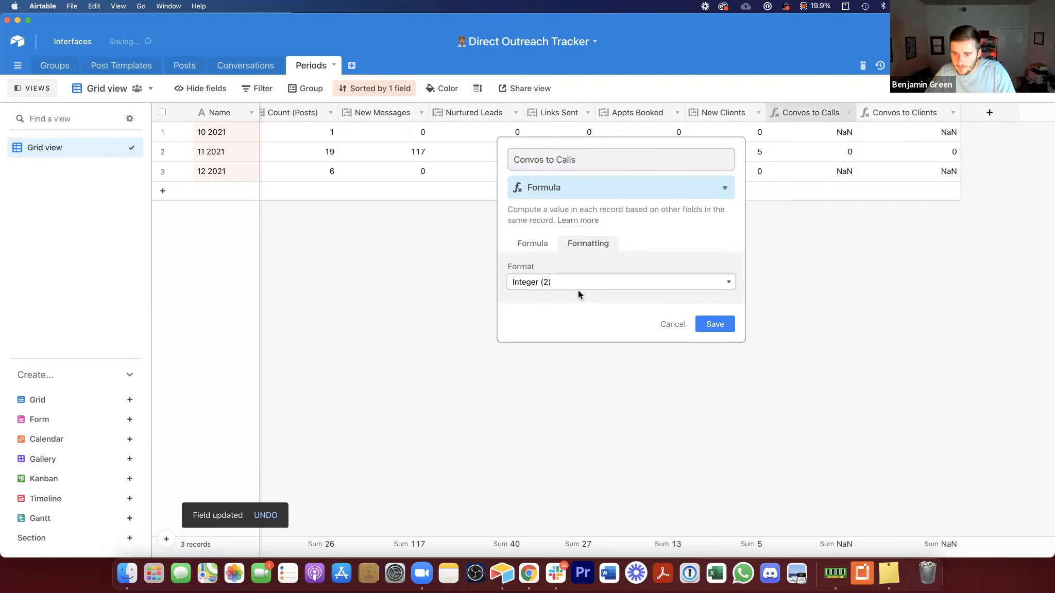
pyautogui.click(578, 284)
pyautogui.click(586, 309)
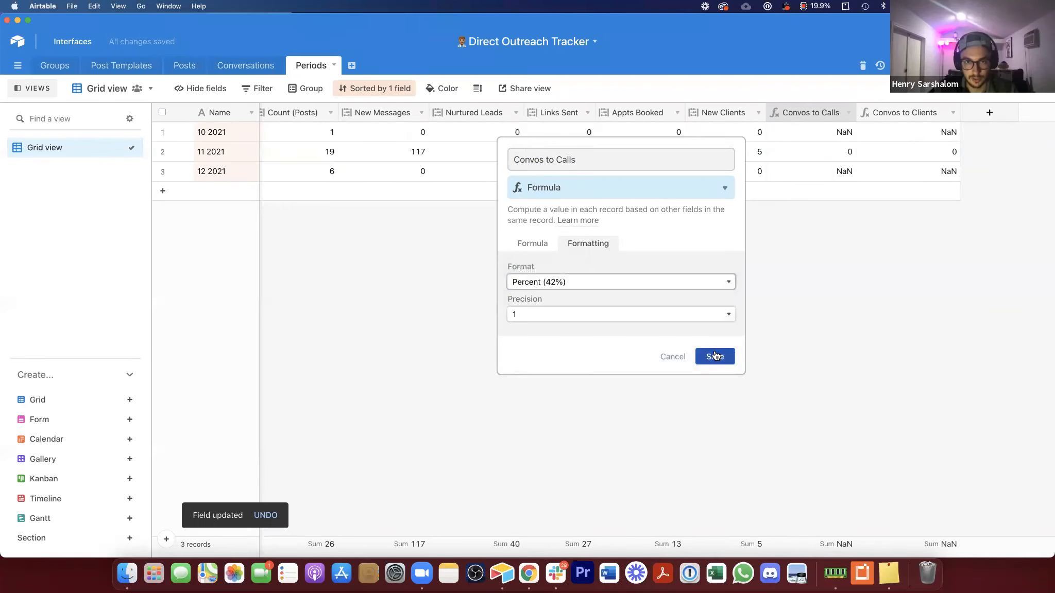
pyautogui.click(718, 358)
# Step: Format the Convos to Clients field as a percentage
pyautogui.doubleClick(903, 108)
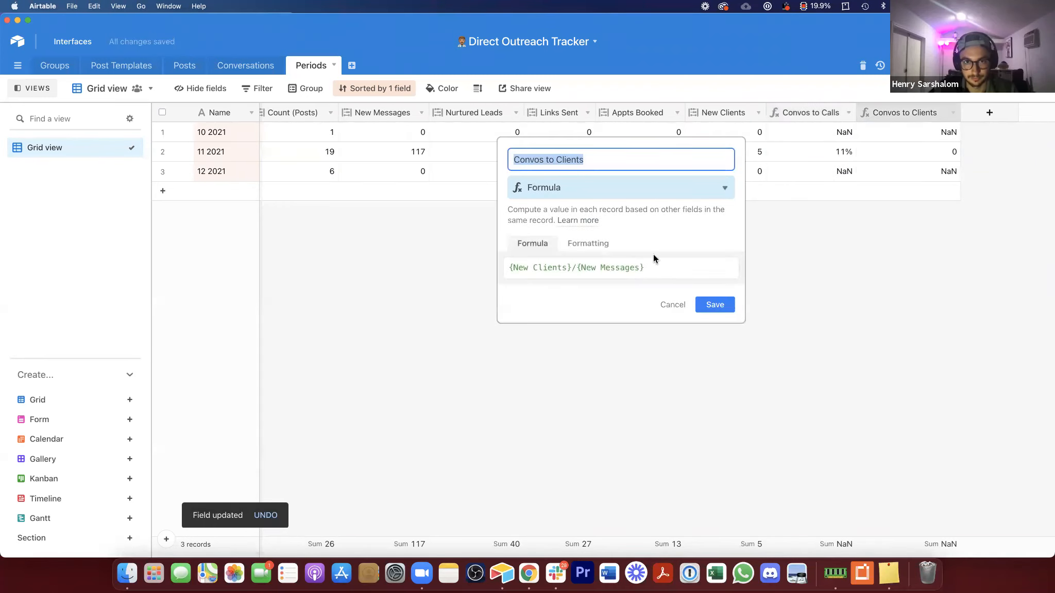
pyautogui.click(587, 243)
pyautogui.click(607, 284)
pyautogui.click(607, 308)
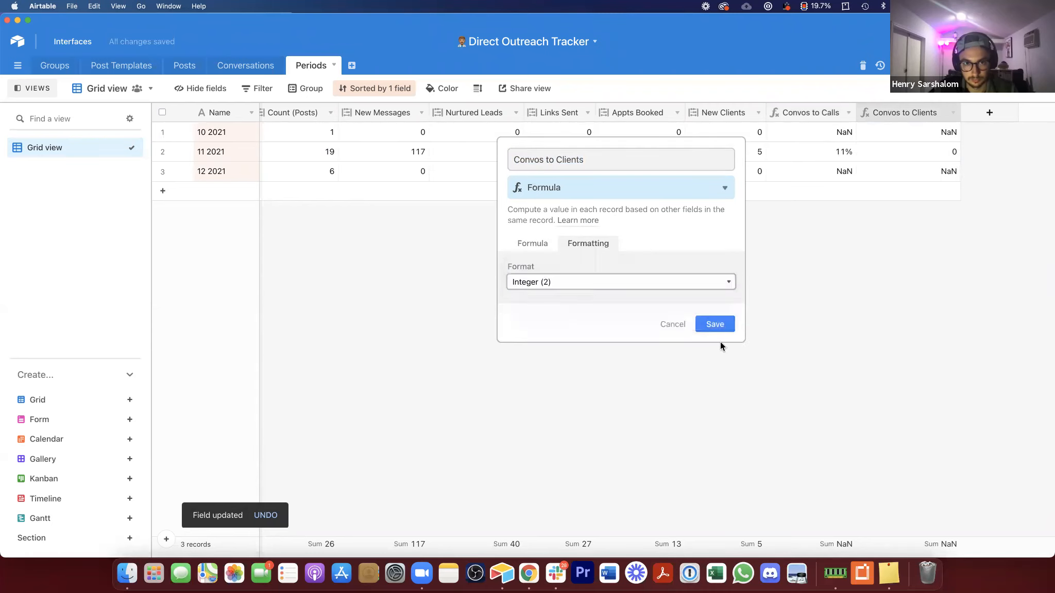
pyautogui.click(718, 357)
# Step: Create a Sales Closing Rate % formula field dividing New Clients by Appts Booked, formatted as a percentage
pyautogui.click(988, 113)
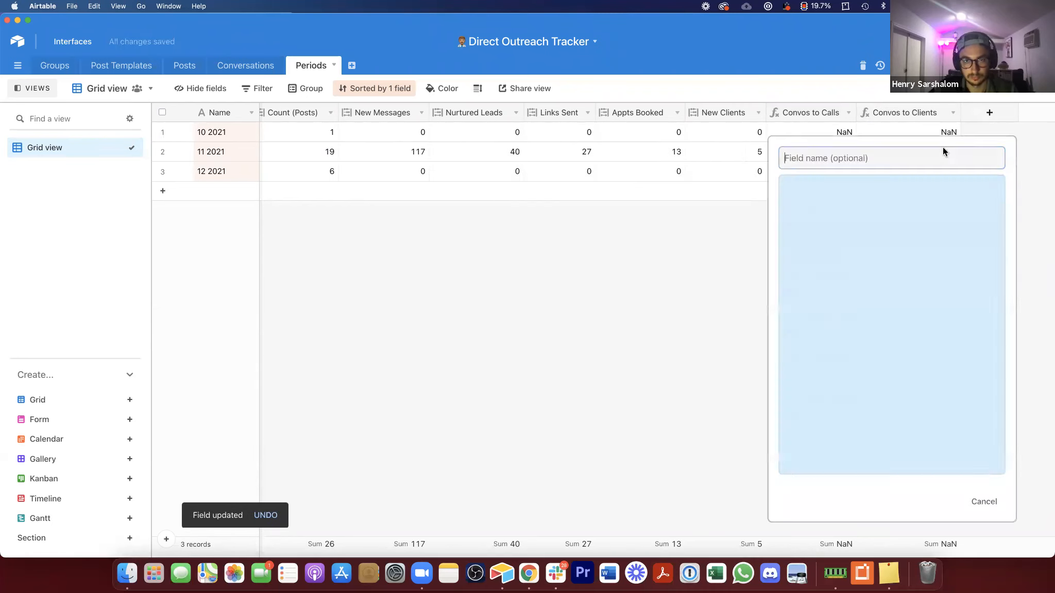
pyautogui.write('fo')
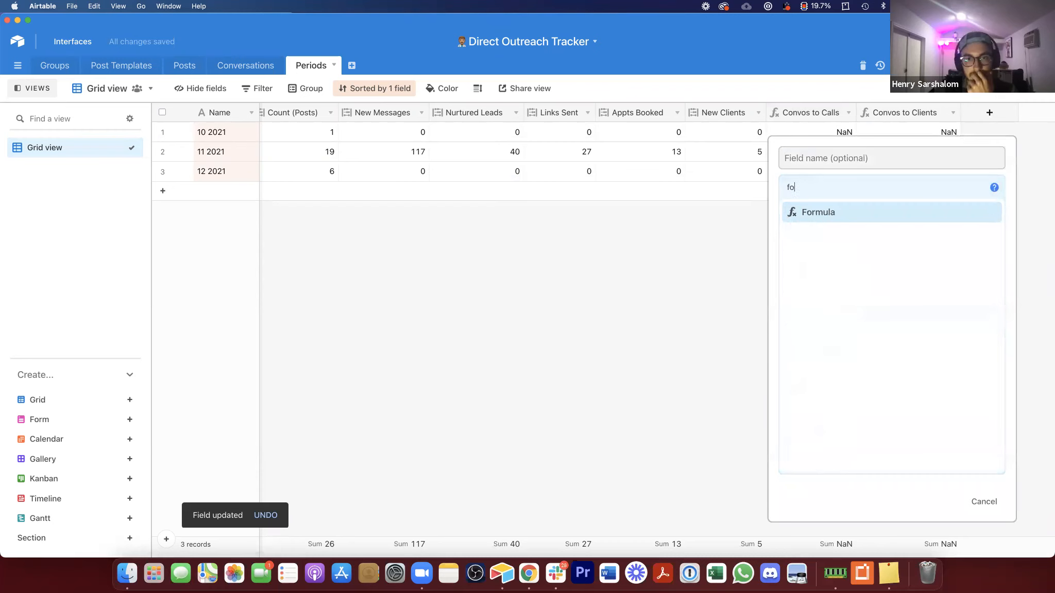
pyautogui.click(838, 211)
pyautogui.click(841, 268)
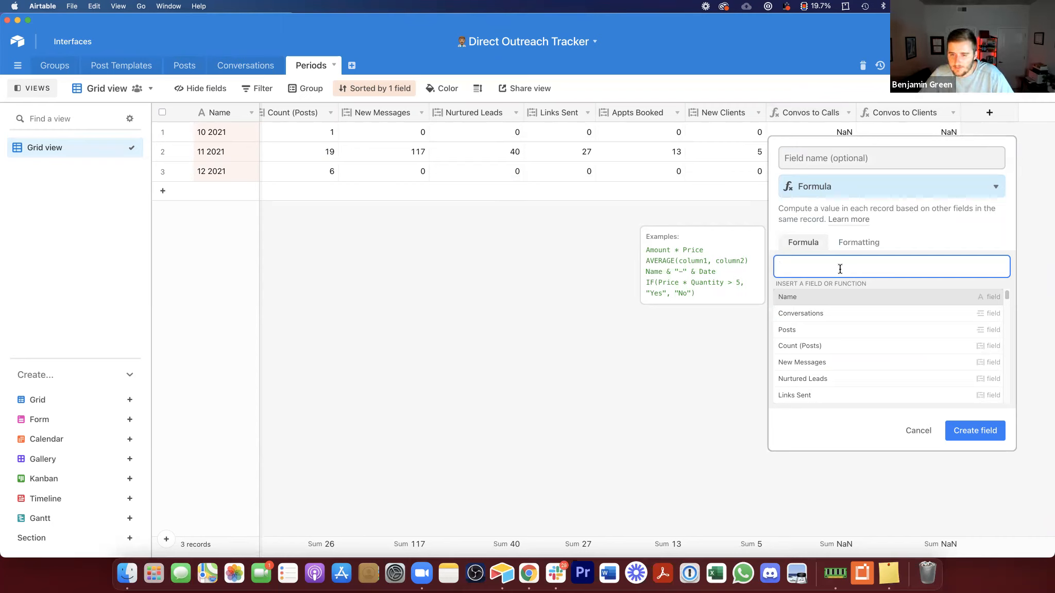
pyautogui.write('ne')
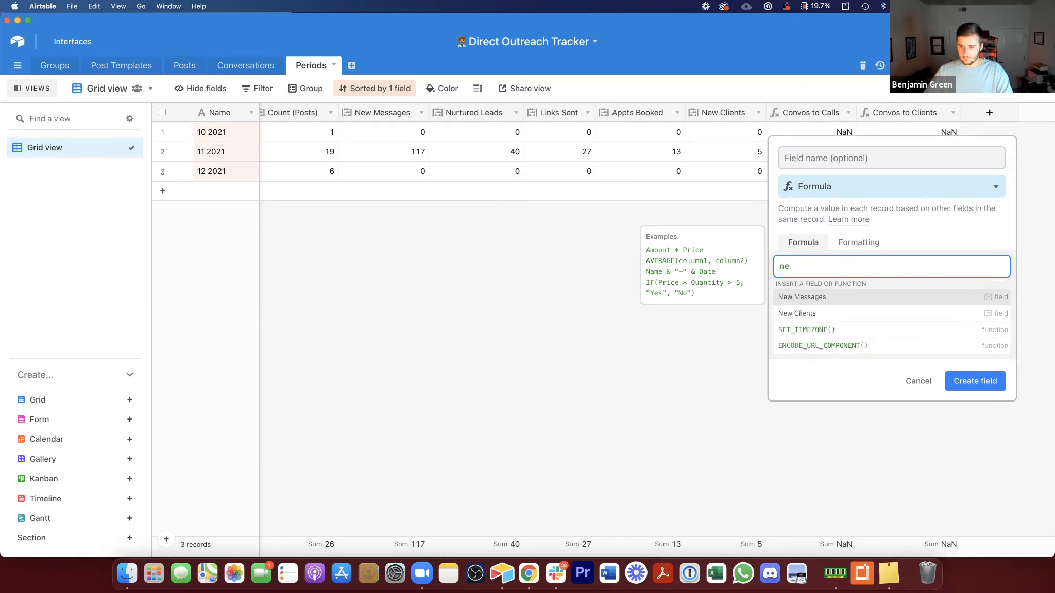
pyautogui.write('w')
pyautogui.click(859, 314)
pyautogui.write('/app')
pyautogui.click(888, 297)
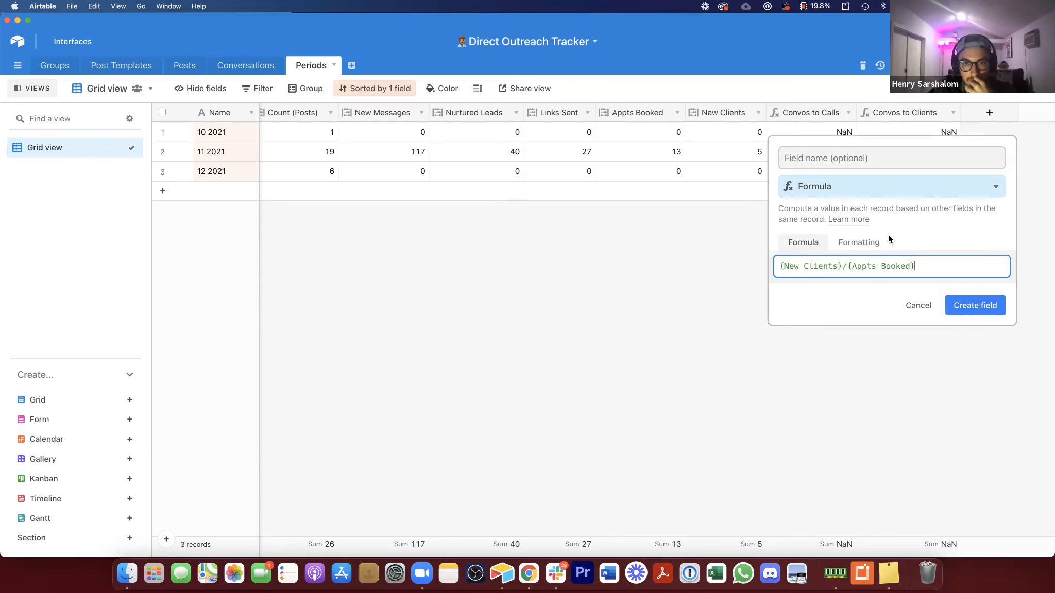
pyautogui.click(863, 148)
pyautogui.write('Sales Conversion %')
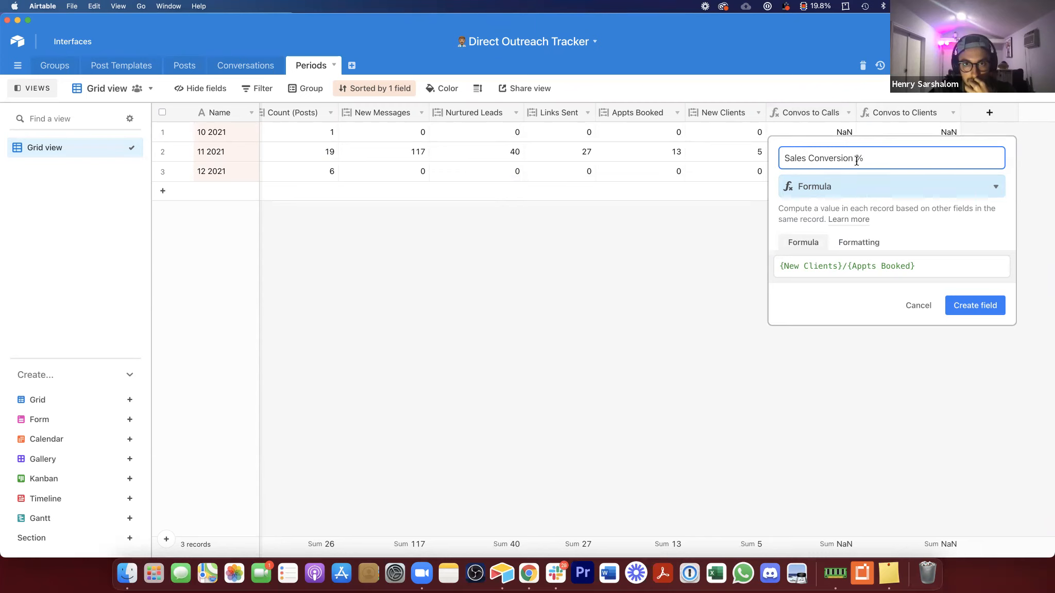
pyautogui.doubleClick(834, 156)
pyautogui.write('Cl')
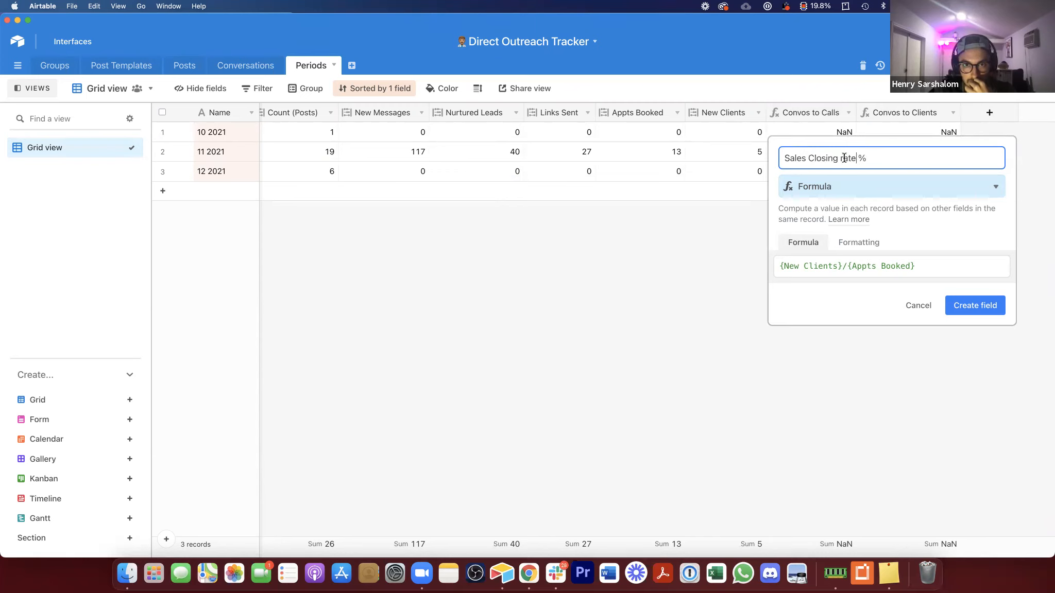
pyautogui.click(848, 243)
pyautogui.click(843, 281)
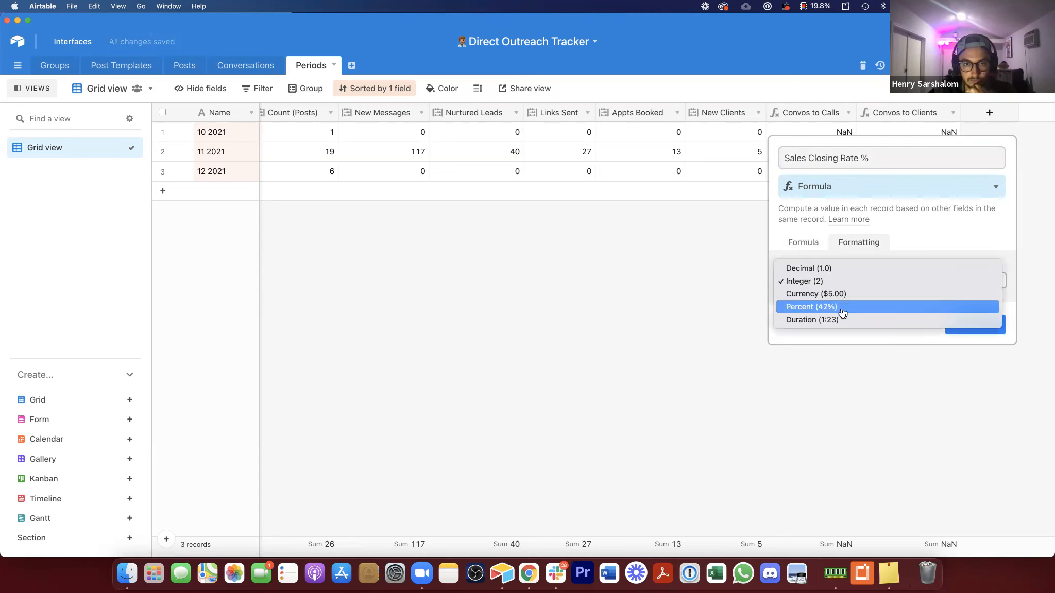
pyautogui.click(876, 307)
pyautogui.click(995, 360)
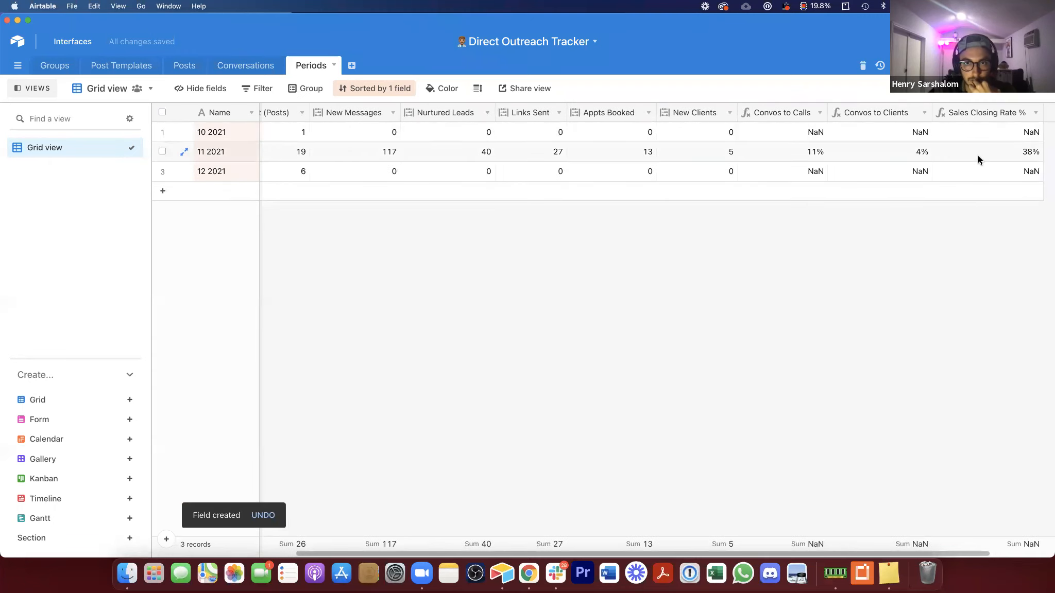
# Step: Hide the Conversations field from the grid view
pyautogui.moveTo(610, 551); pyautogui.dragTo(451, 554)
pyautogui.rightClick(316, 112)
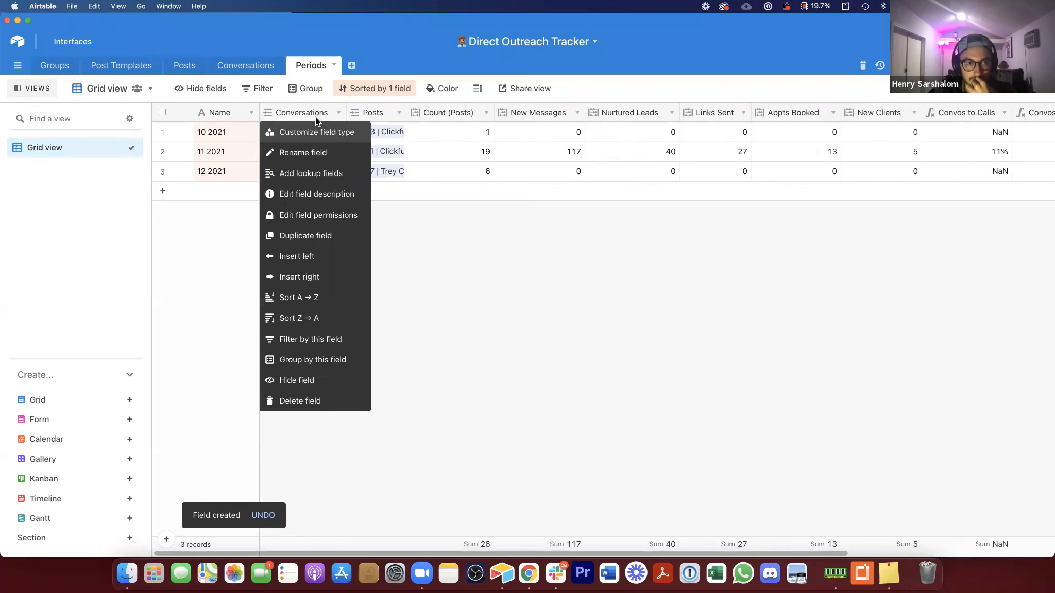
pyautogui.click(314, 376)
# Step: Hide the Posts field from the grid view and collapse the views sidebar
pyautogui.rightClick(307, 110)
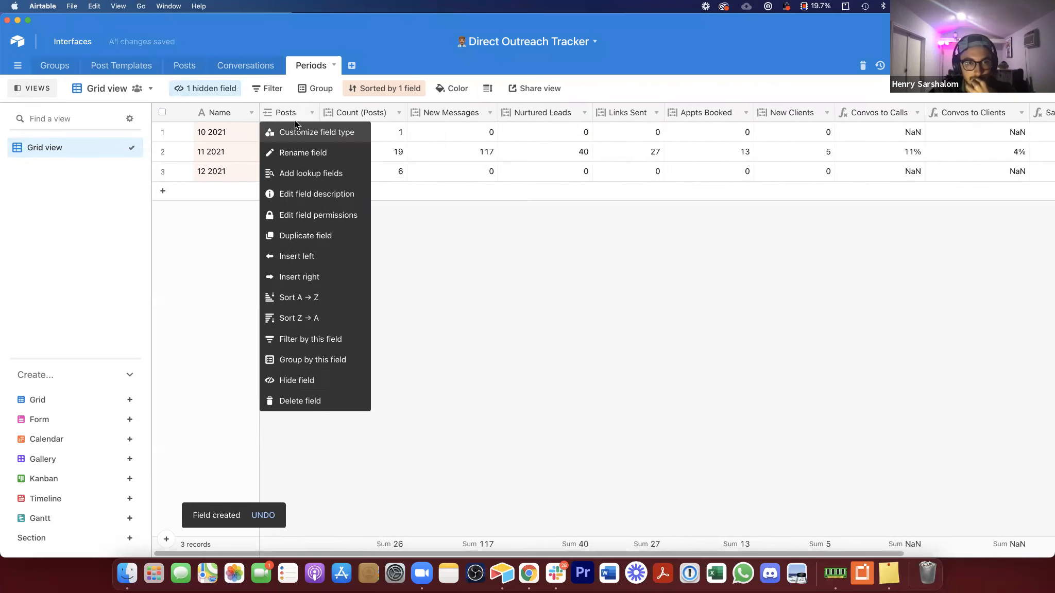
pyautogui.click(302, 377)
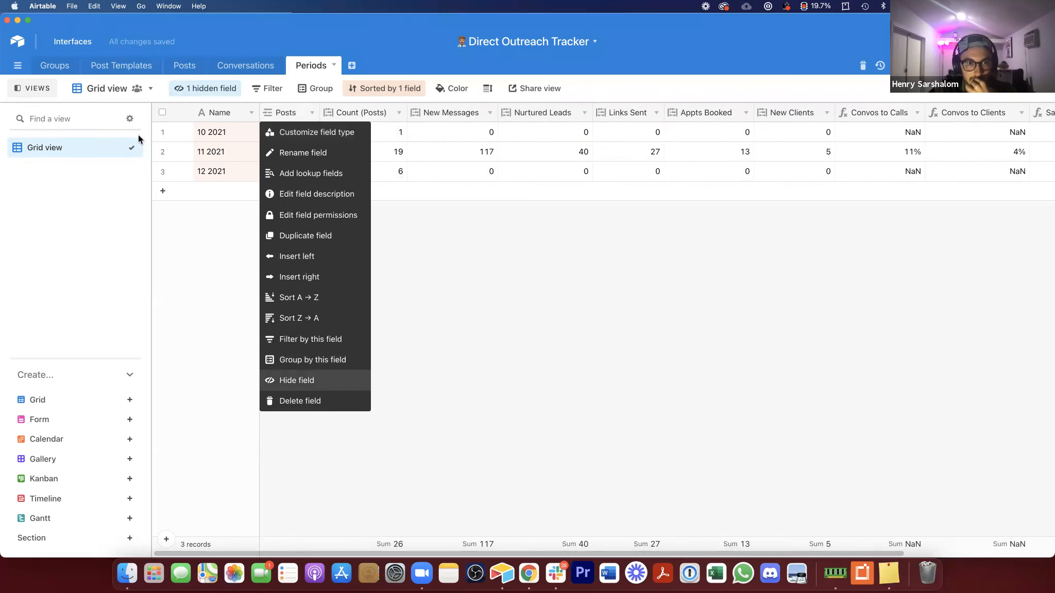
pyautogui.click(32, 88)
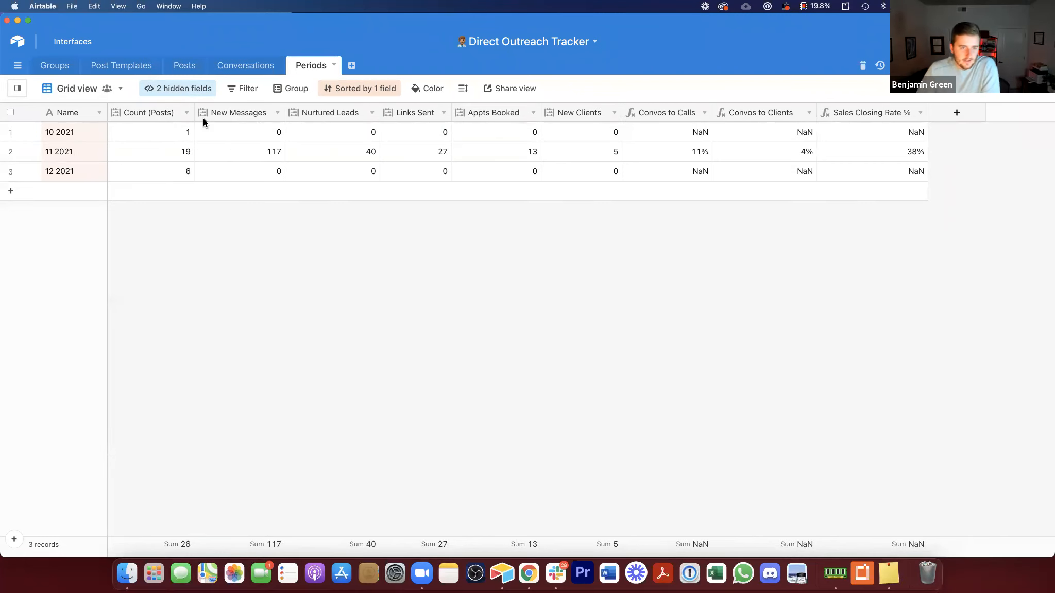
pyautogui.click(238, 126)
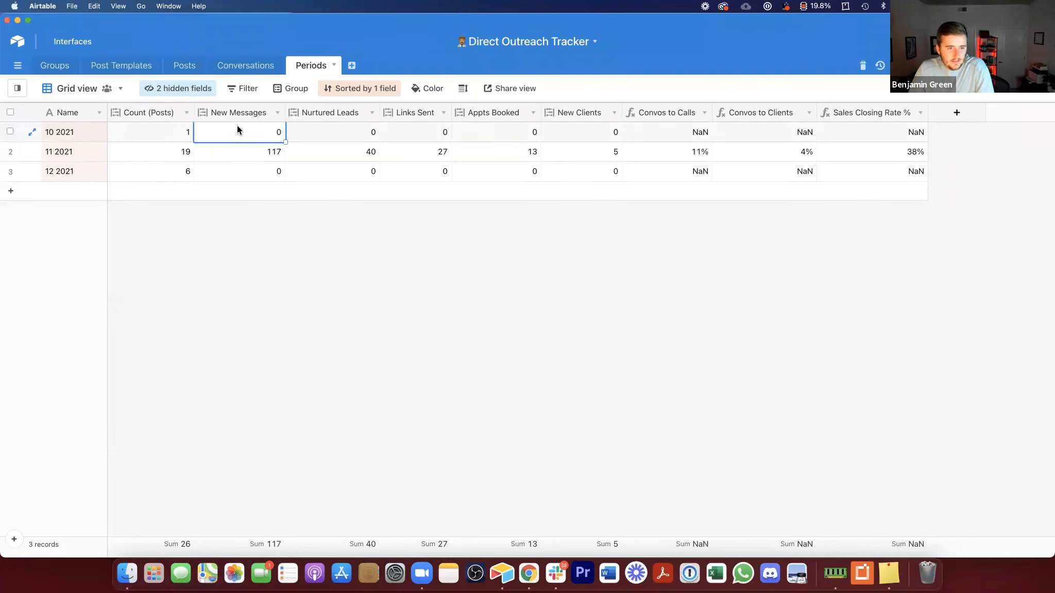
pyautogui.click(185, 133)
pyautogui.click(228, 131)
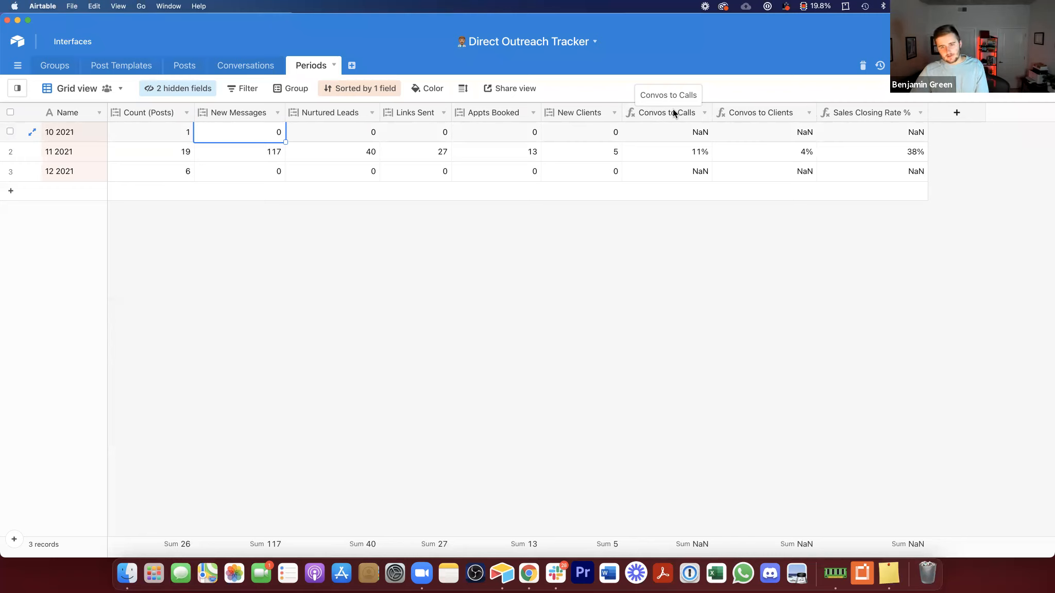
pyautogui.click(145, 133)
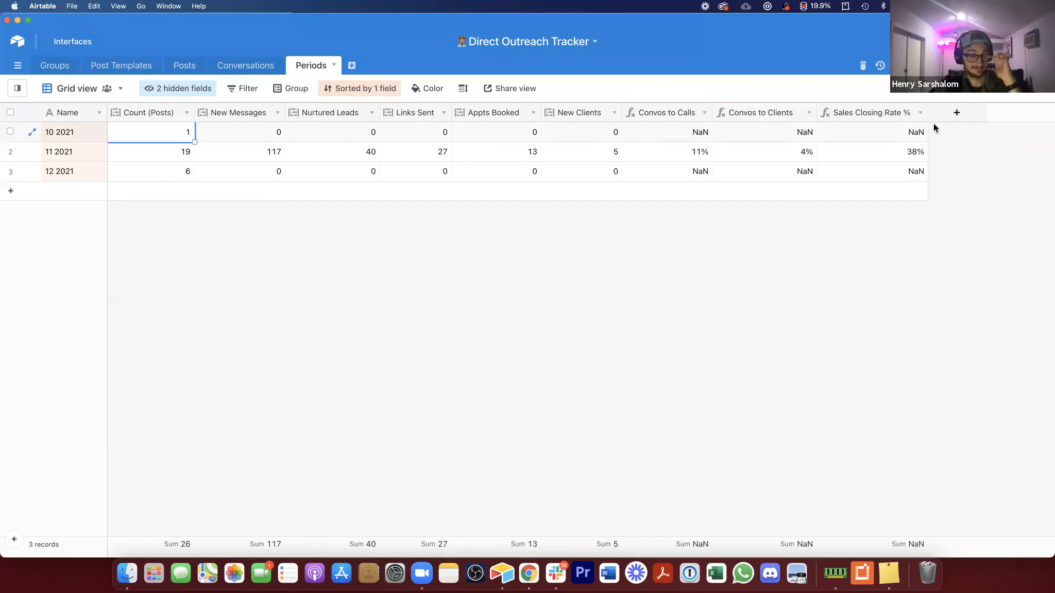
# Step: Create a Posts to Clients formula field dividing New Clients by Count (Posts)
pyautogui.click(957, 112)
pyautogui.click(869, 189)
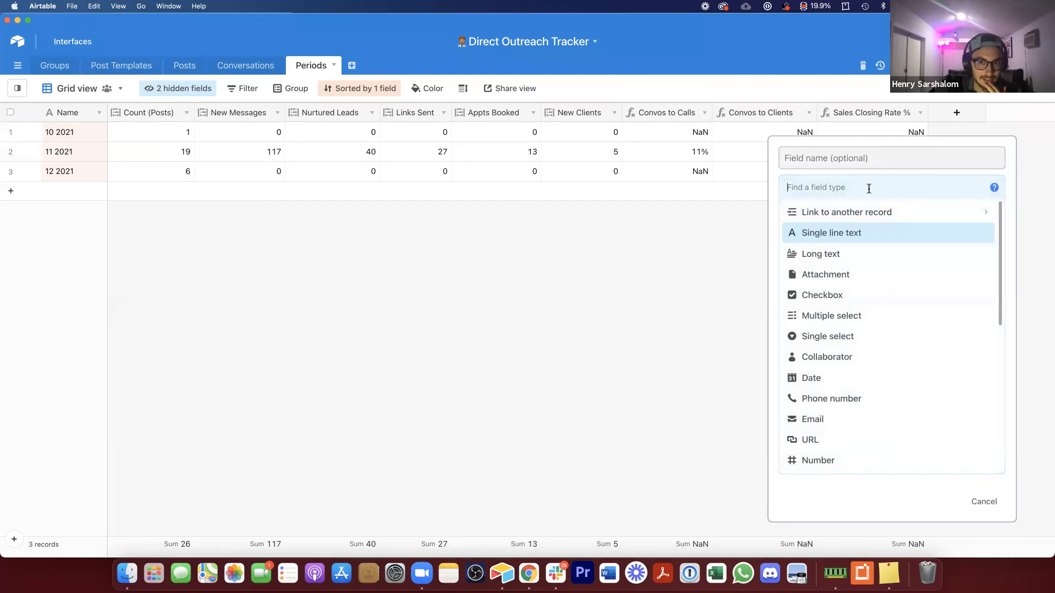
pyautogui.write('fo')
pyautogui.click(869, 216)
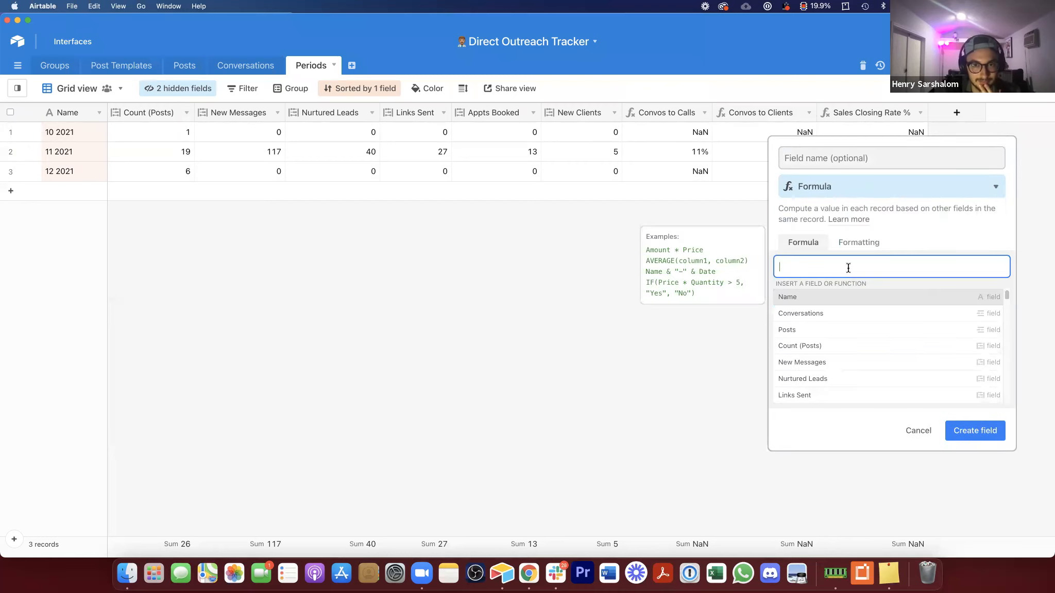
pyautogui.write('{cl')
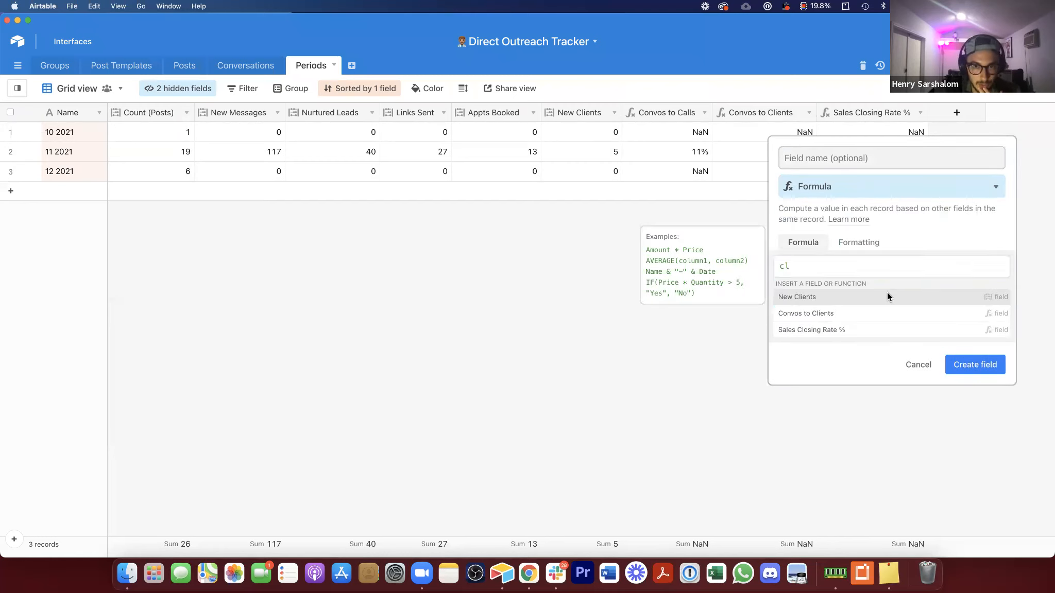
pyautogui.click(886, 291)
pyautogui.write('/')
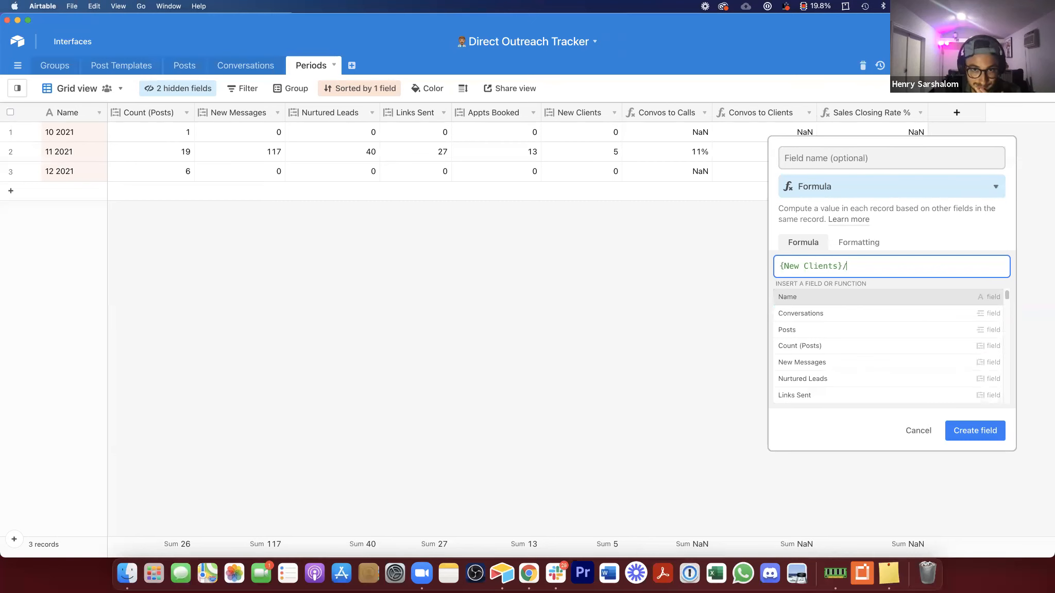
pyautogui.write('cou')
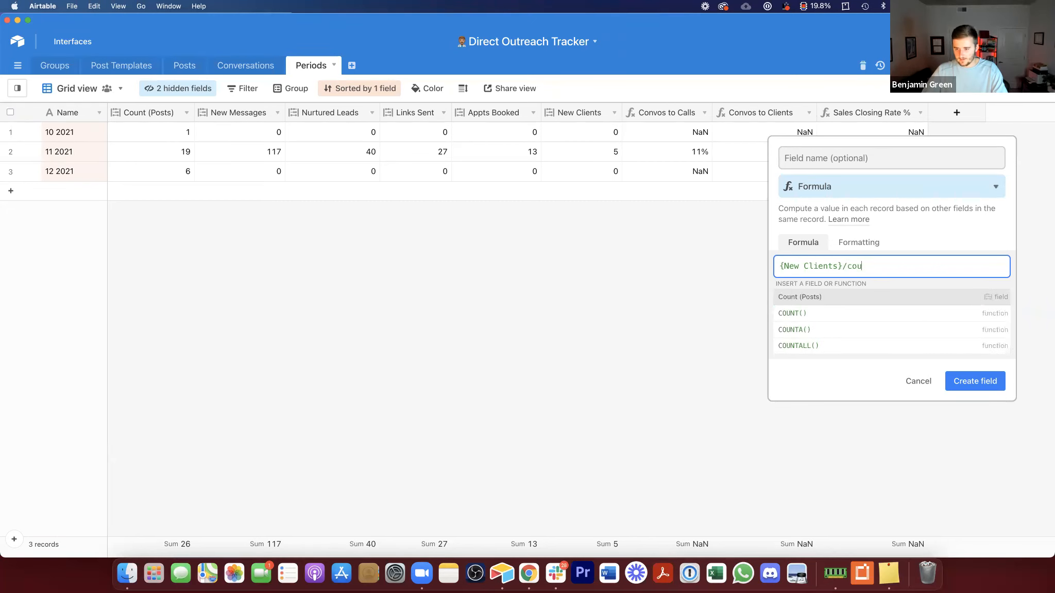
pyautogui.click(848, 300)
pyautogui.click(888, 160)
pyautogui.write('Posts to Clients')
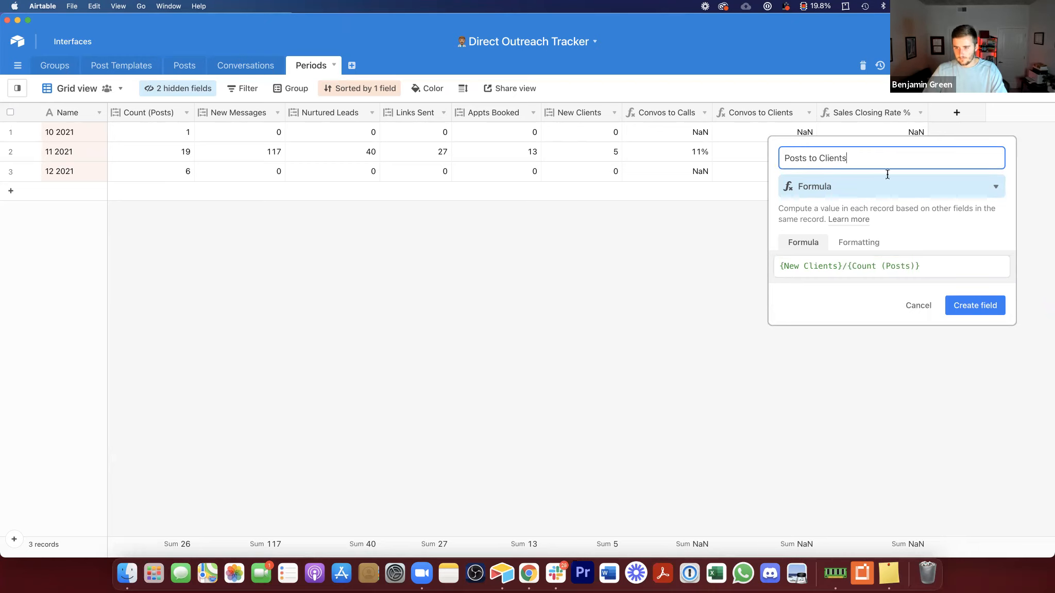
pyautogui.click(967, 311)
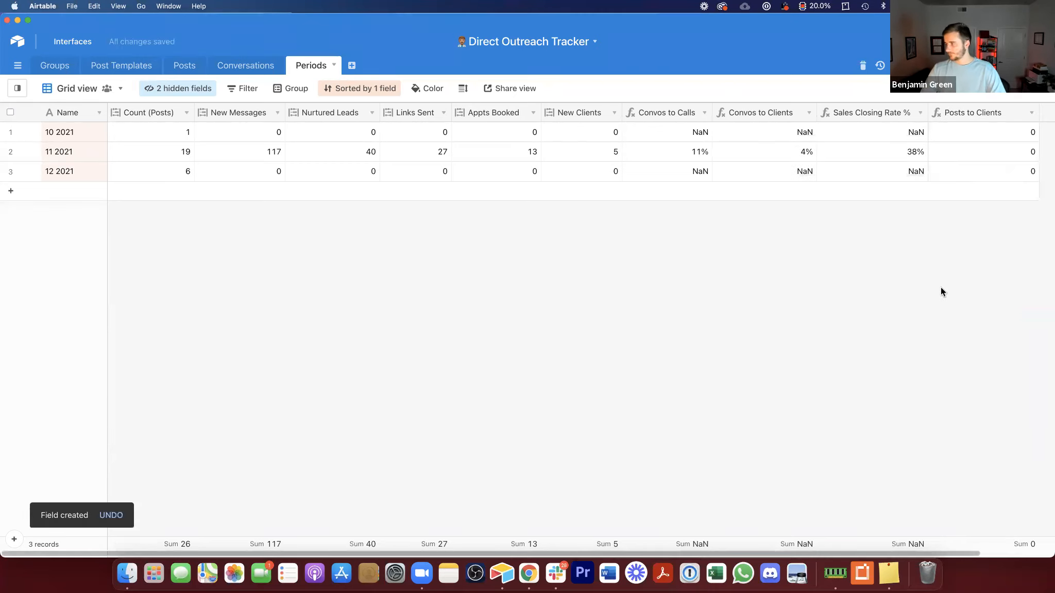
# Step: Format the Posts to Clients field as a percentage and rename it Posts to Clients %
pyautogui.doubleClick(998, 108)
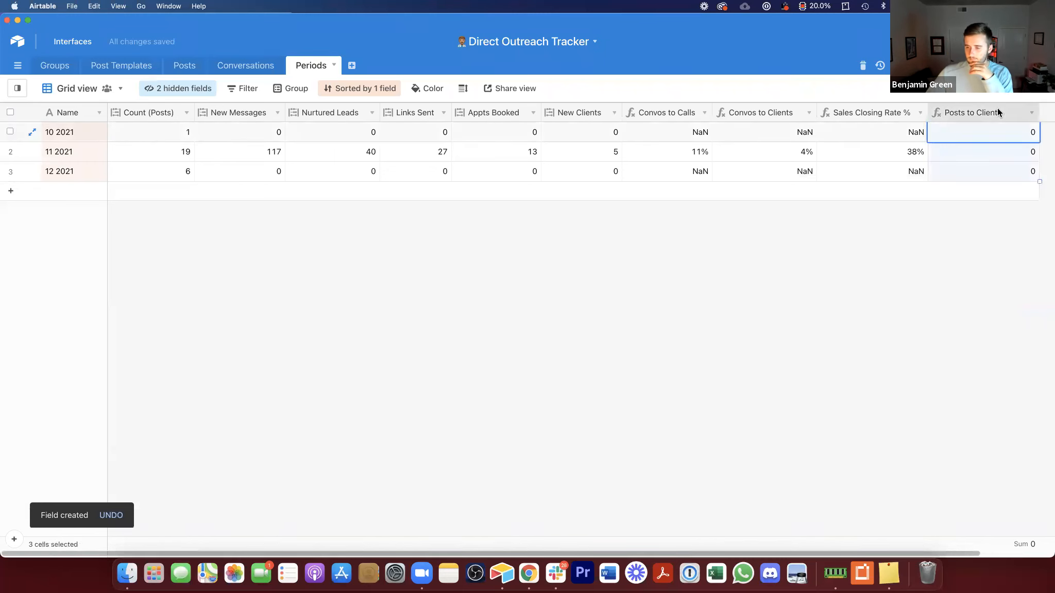
pyautogui.click(588, 244)
pyautogui.click(584, 283)
pyautogui.click(579, 308)
pyautogui.click(606, 159)
pyautogui.write('%')
pyautogui.click(716, 358)
pyautogui.moveTo(962, 113); pyautogui.dragTo(957, 113)
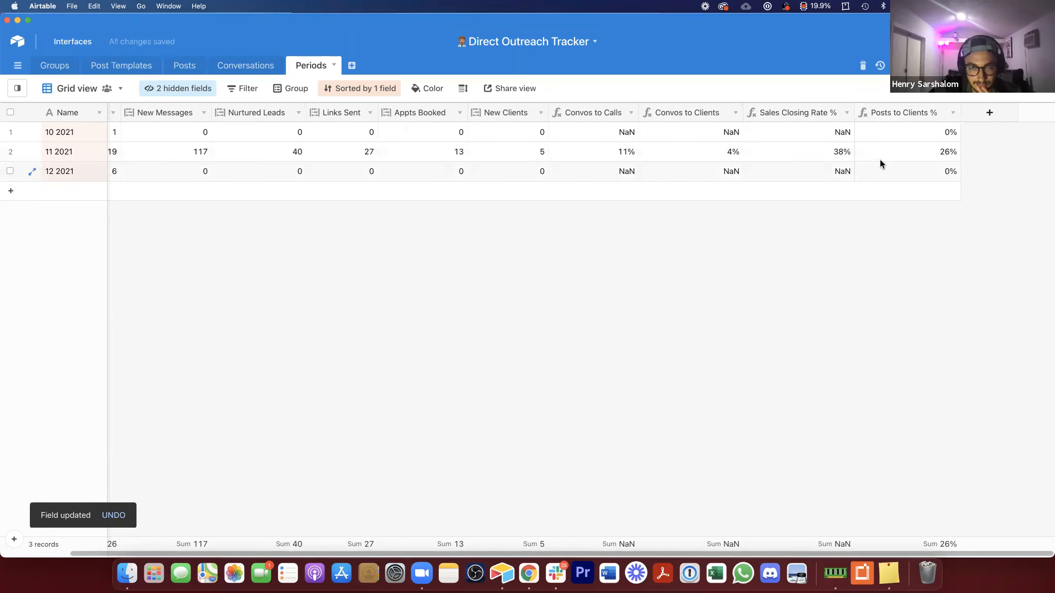
pyautogui.click(96, 146)
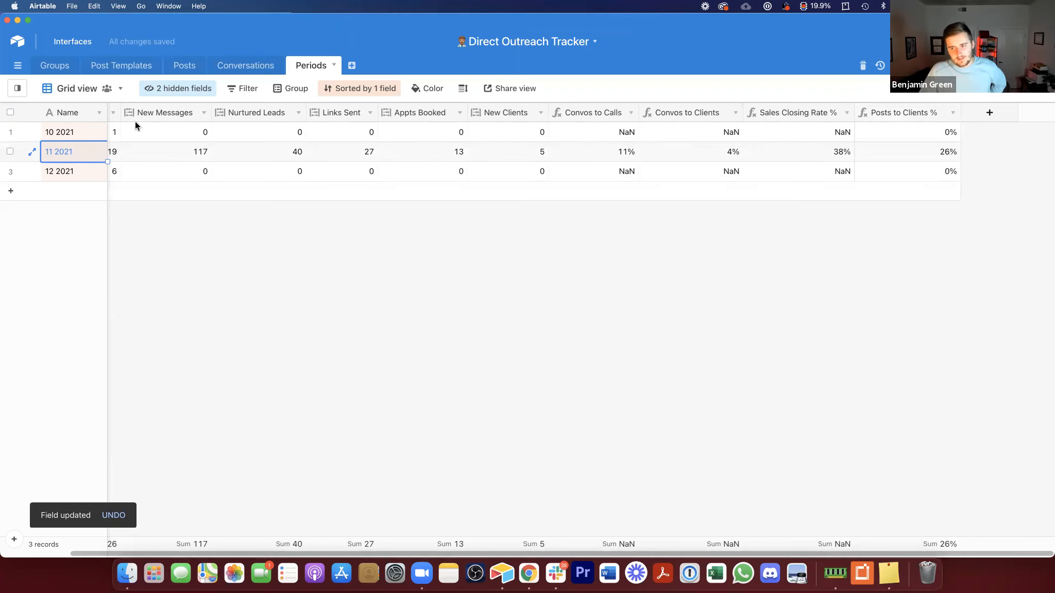
pyautogui.press('Right')
pyautogui.press('Right')
pyautogui.press('Right')
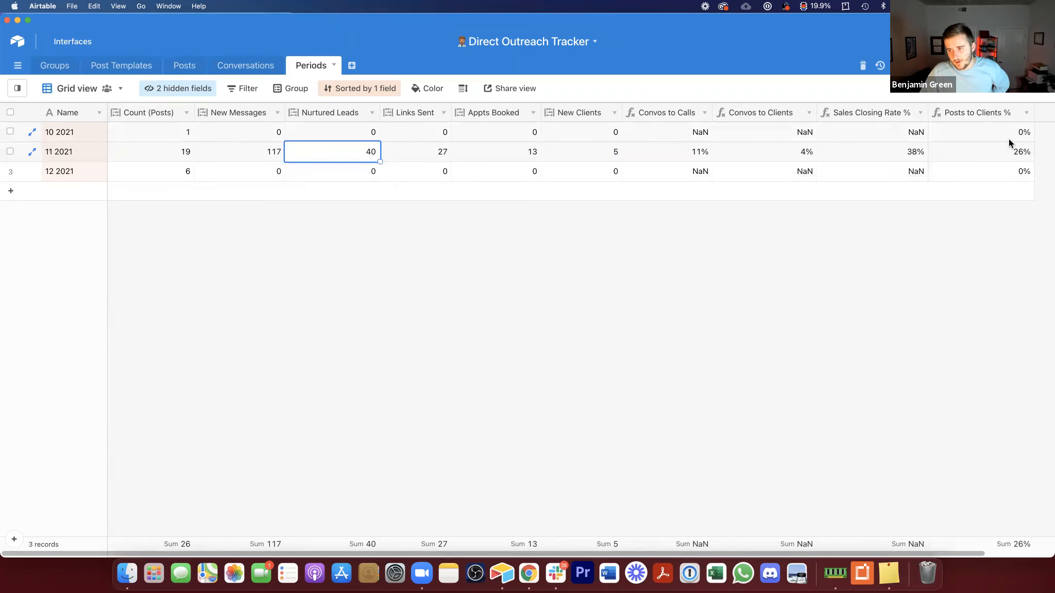
pyautogui.click(1026, 147)
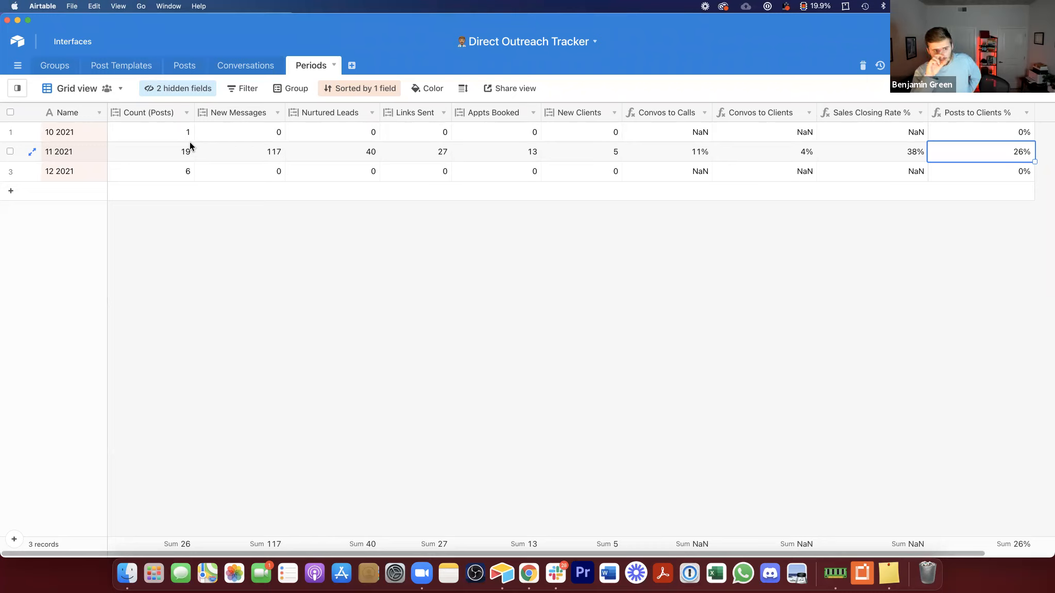
# Step: Duplicate the grid view and name the copy Vision Casting
pyautogui.click(101, 96)
pyautogui.click(101, 94)
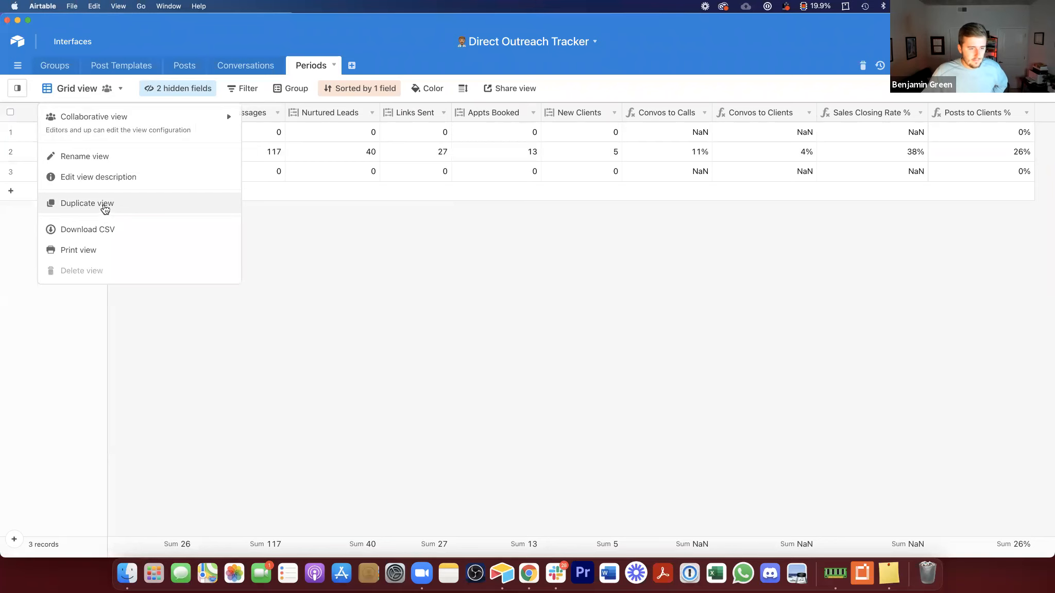
pyautogui.click(105, 205)
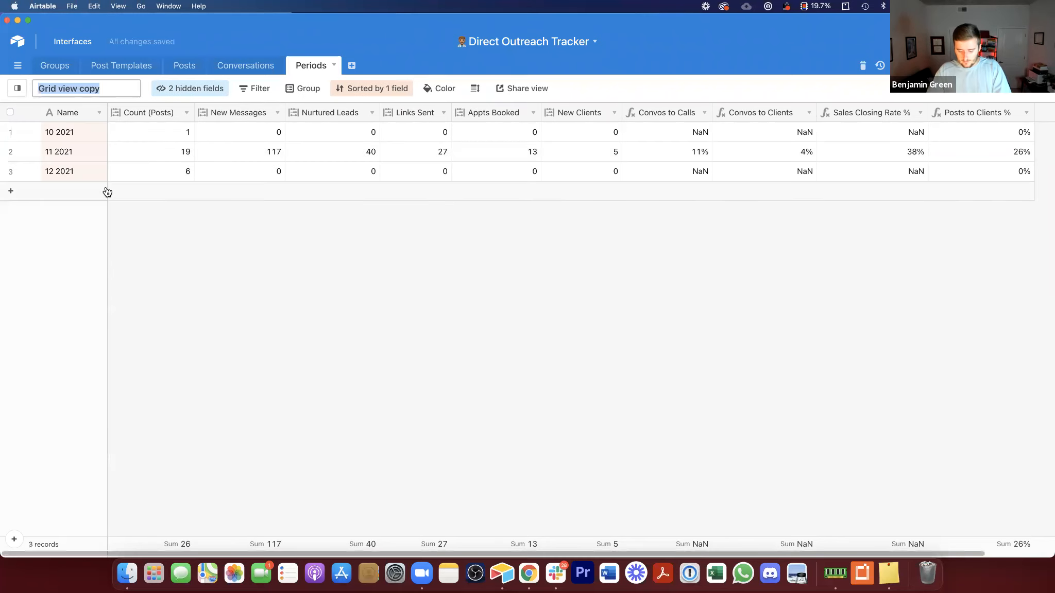
pyautogui.write('Vision Casting')
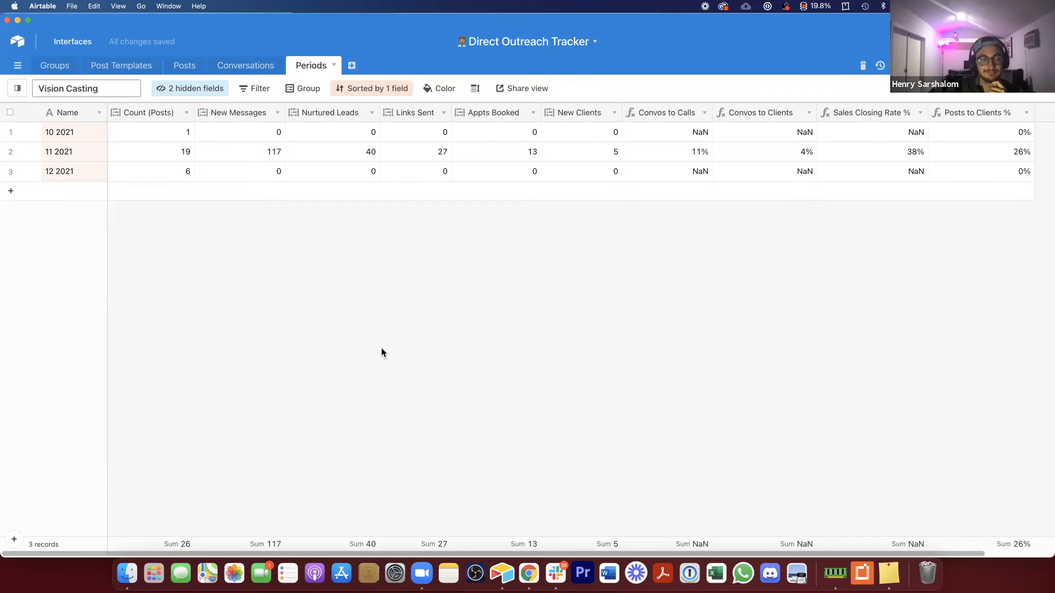
pyautogui.press('Return')
# Step: Hide all fields in Vision Casting except Convos to Calls, Convos to Clients, Sales Closing Rate % and Posts to Clients %
pyautogui.click(168, 90)
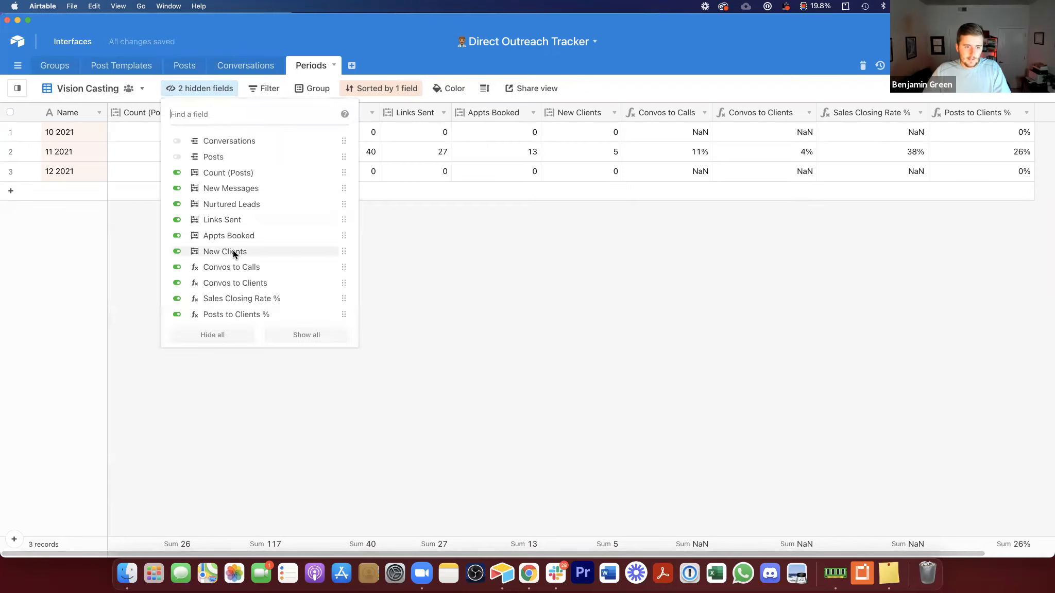
pyautogui.click(217, 335)
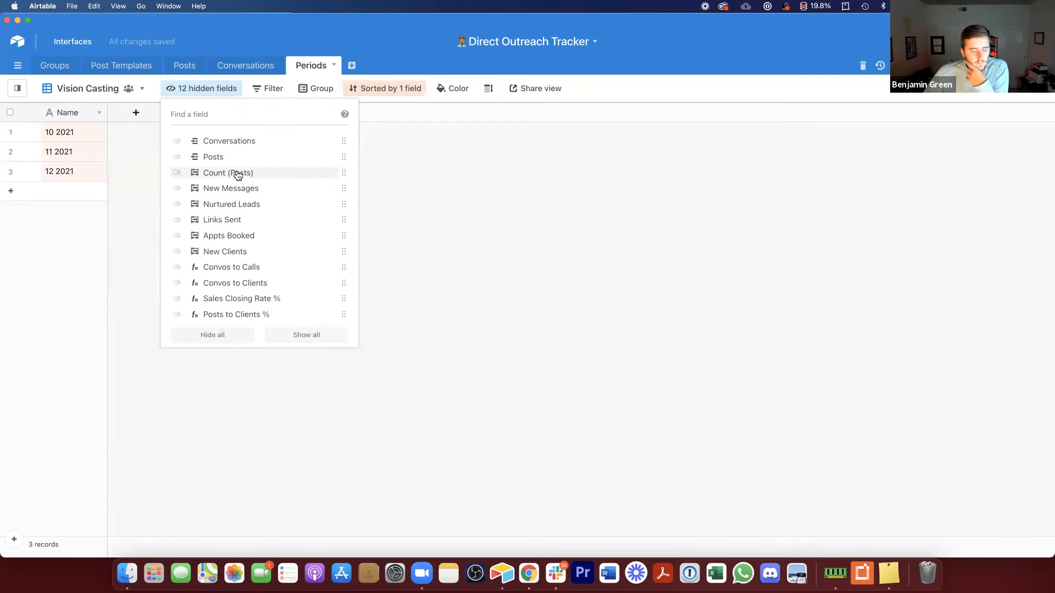
pyautogui.click(236, 314)
pyautogui.click(241, 298)
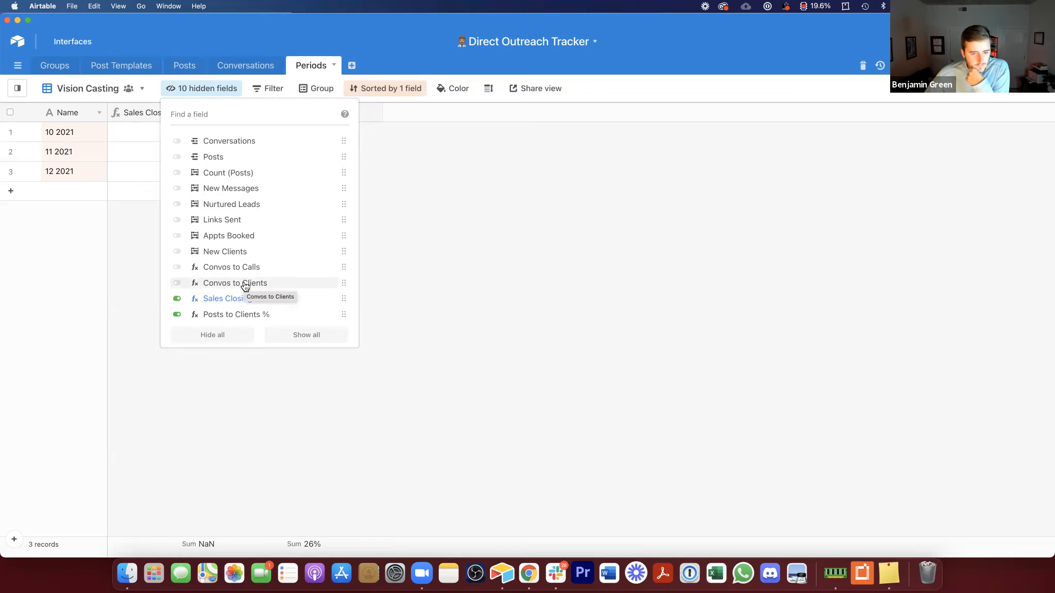
pyautogui.click(245, 285)
pyautogui.click(243, 267)
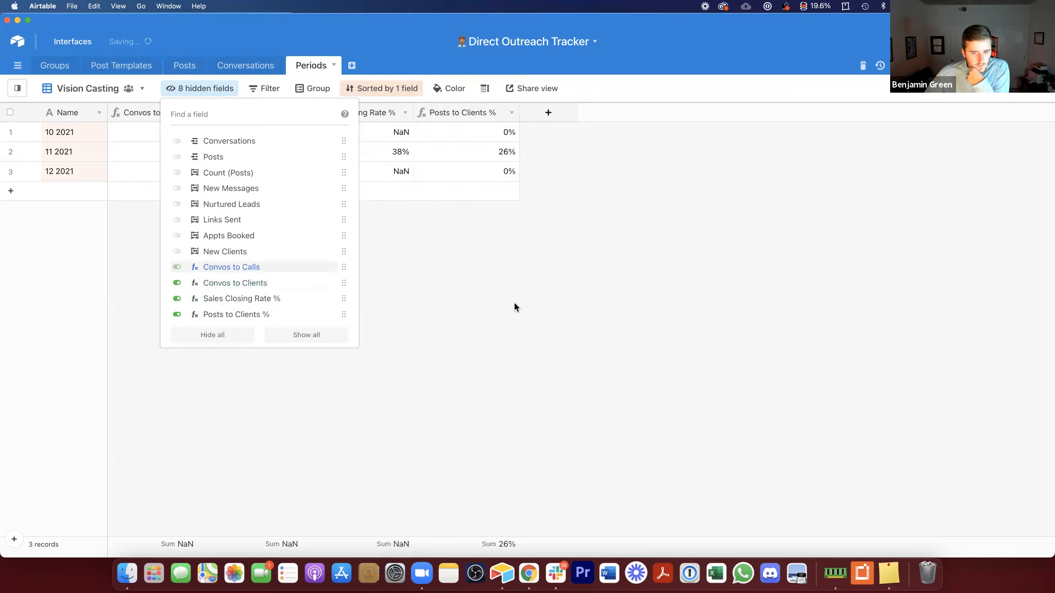
pyautogui.click(514, 303)
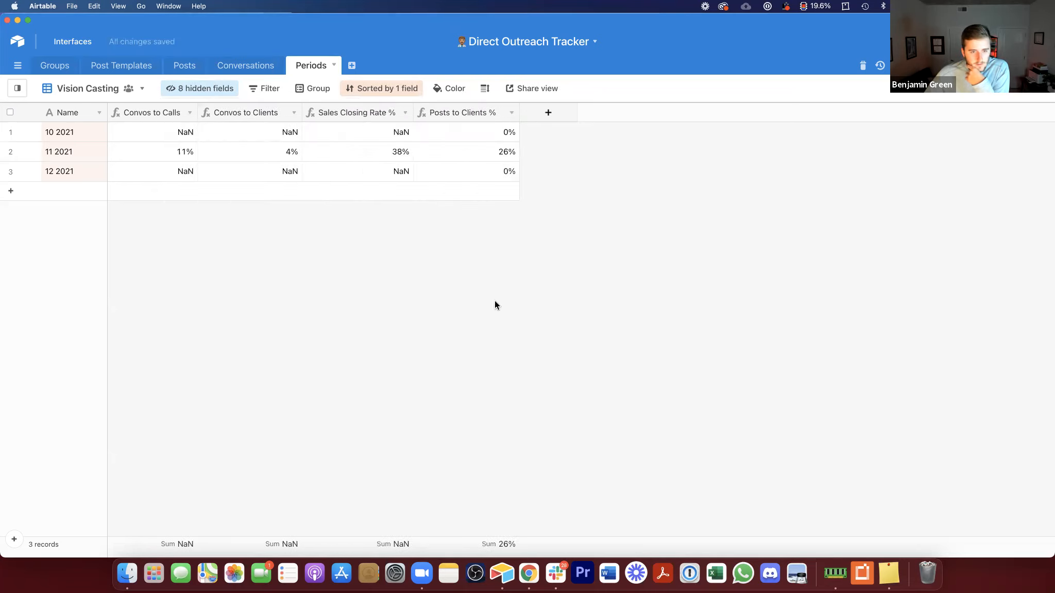
# Step: Add a Number field named Goal Clients
pyautogui.click(548, 112)
pyautogui.write('Goal ')
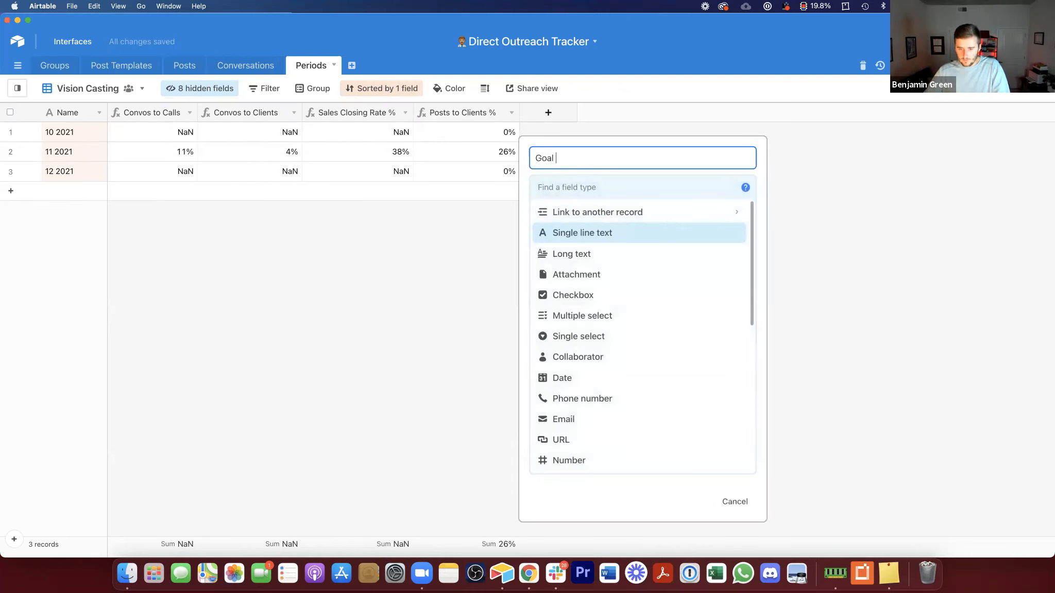
pyautogui.write('Clients')
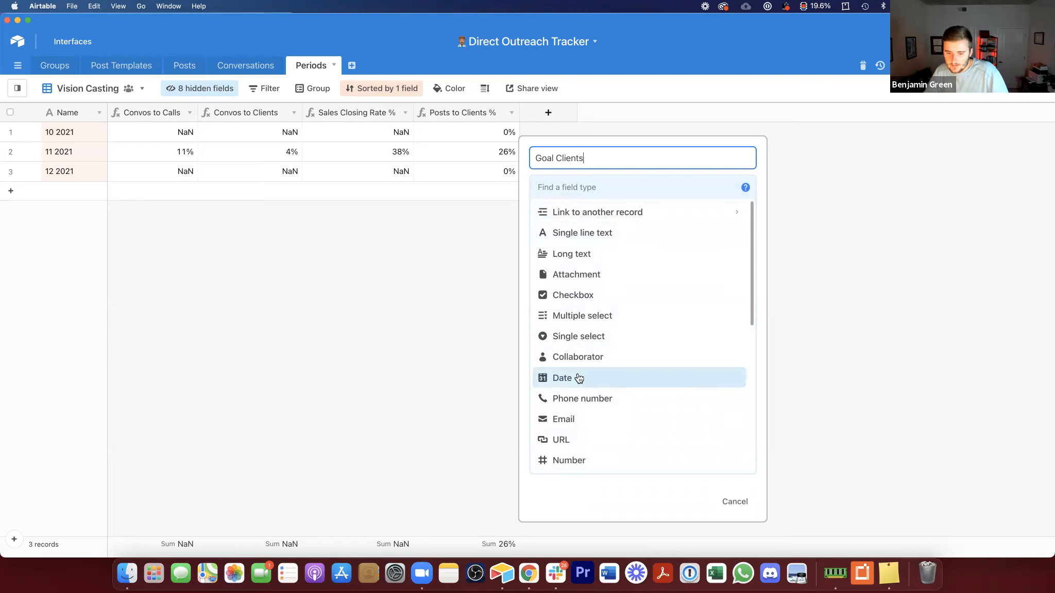
pyautogui.scroll(-2, 562, 402)
pyautogui.click(561, 422)
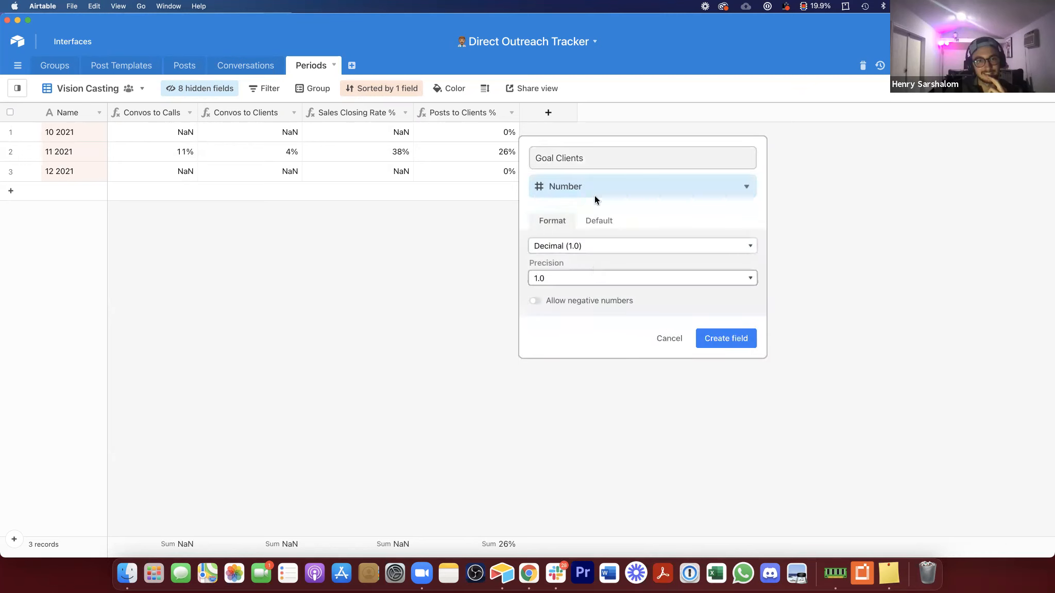
pyautogui.click(720, 338)
# Step: Enter Goal Clients values of 10, 15 and 20 for the three periods
pyautogui.click(577, 133)
pyautogui.write('10')
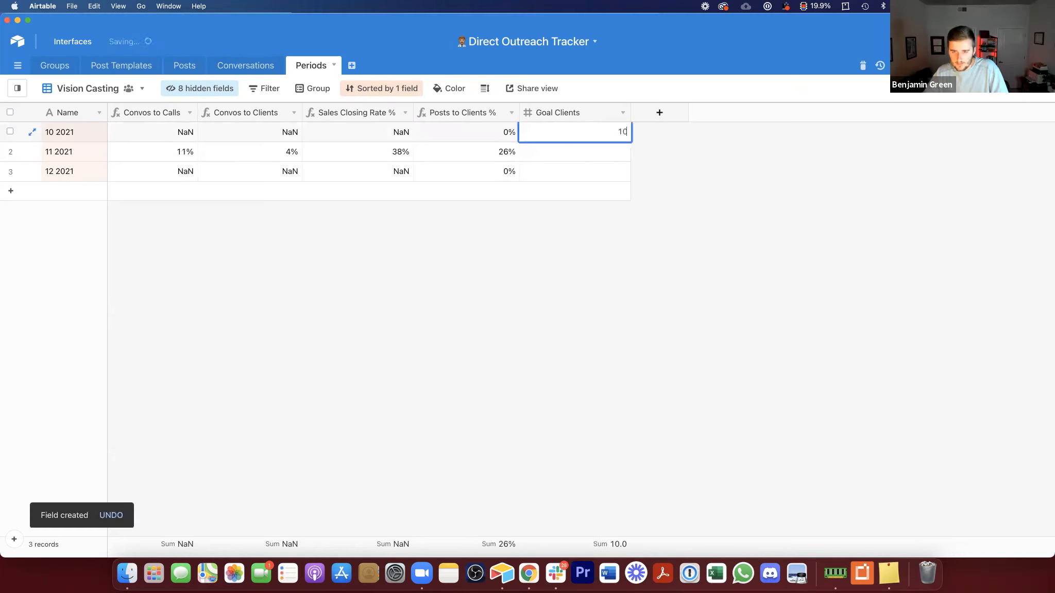
pyautogui.press('Return')
pyautogui.write('15')
pyautogui.press('Return')
pyautogui.write('20')
pyautogui.press('Return')
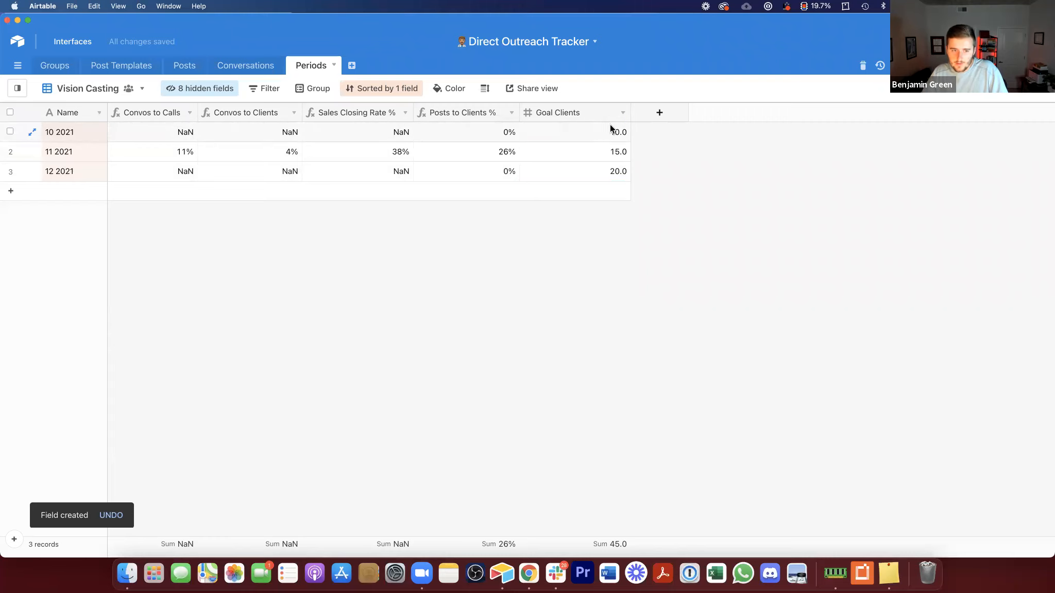
# Step: Narrow the Goal Clients column
pyautogui.click(657, 112)
pyautogui.click(627, 113)
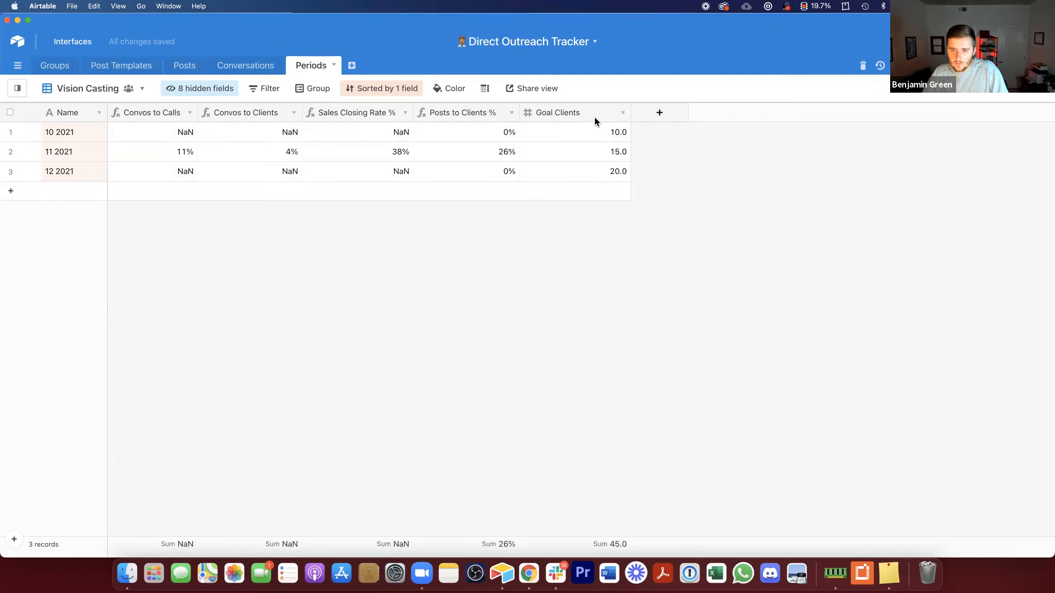
pyautogui.moveTo(630, 113); pyautogui.dragTo(603, 118)
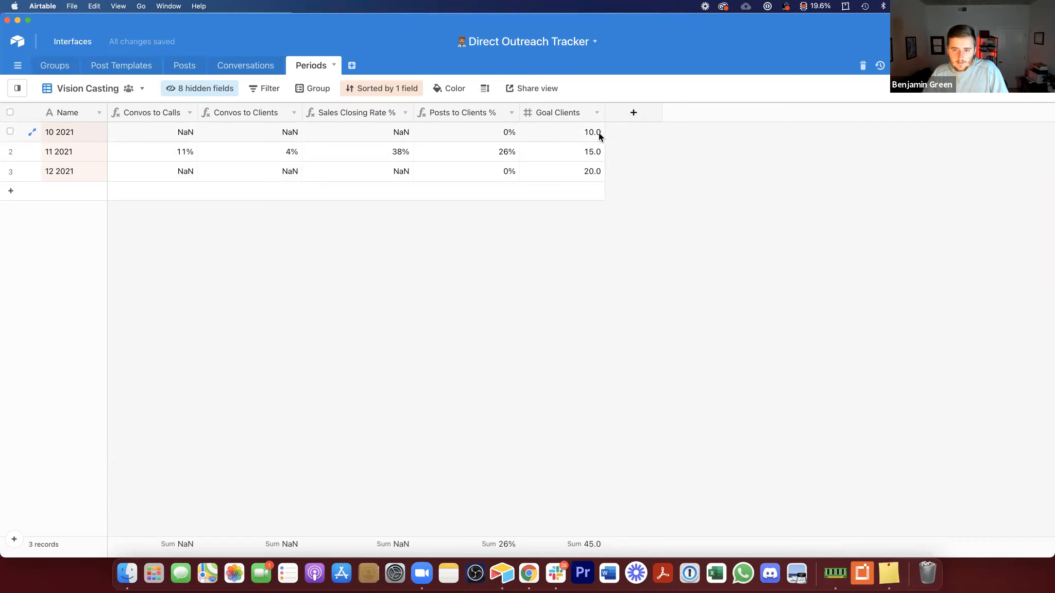
pyautogui.moveTo(603, 116); pyautogui.dragTo(593, 120)
pyautogui.moveTo(596, 119); pyautogui.dragTo(598, 119)
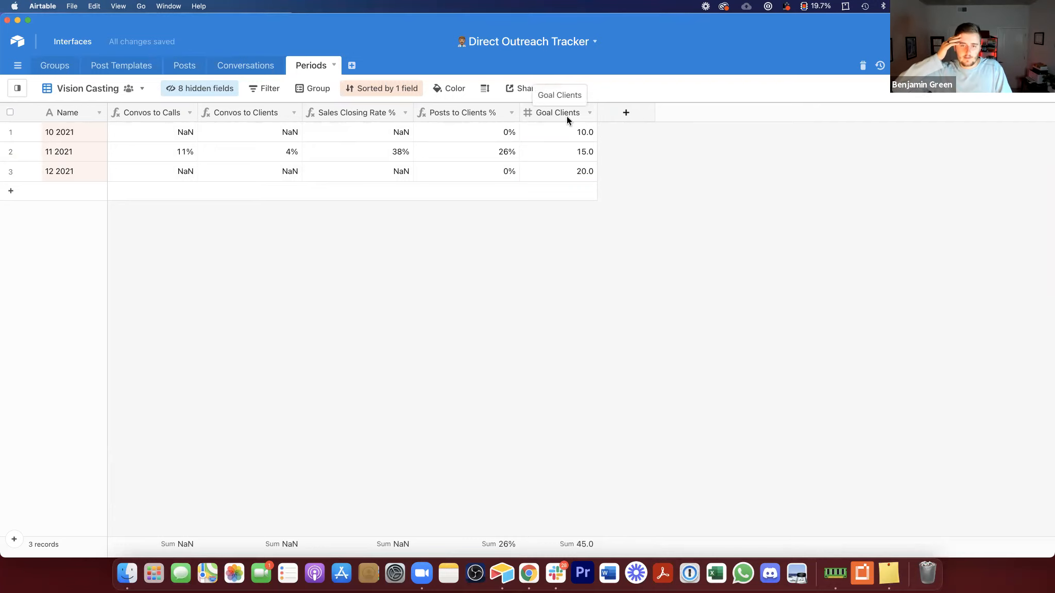
# Step: Add a Currency field named Cash Collected Per Client
pyautogui.click(626, 112)
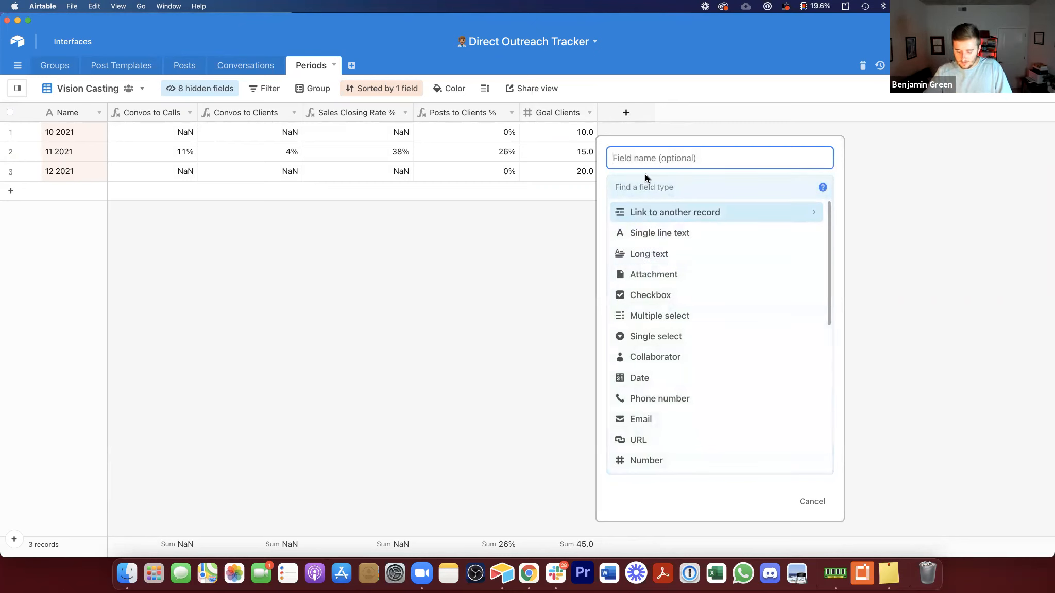
pyautogui.write('L')
pyautogui.press('BackSpace')
pyautogui.press('BackSpace')
pyautogui.write('Value')
pyautogui.press('BackSpace')
pyautogui.press('super+a')
pyautogui.write('Cash ')
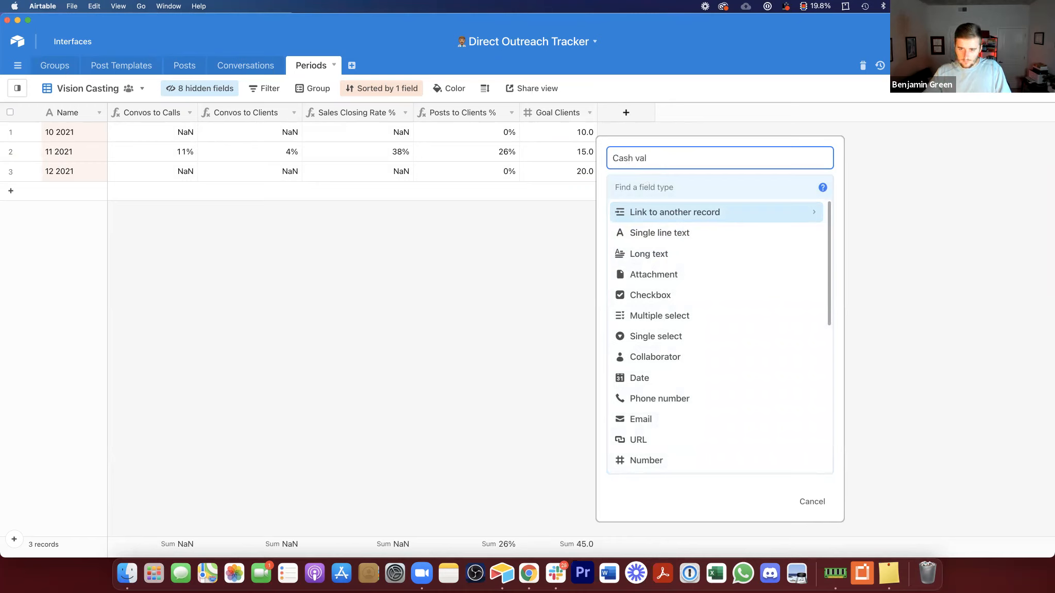
pyautogui.write('Collected Per Client')
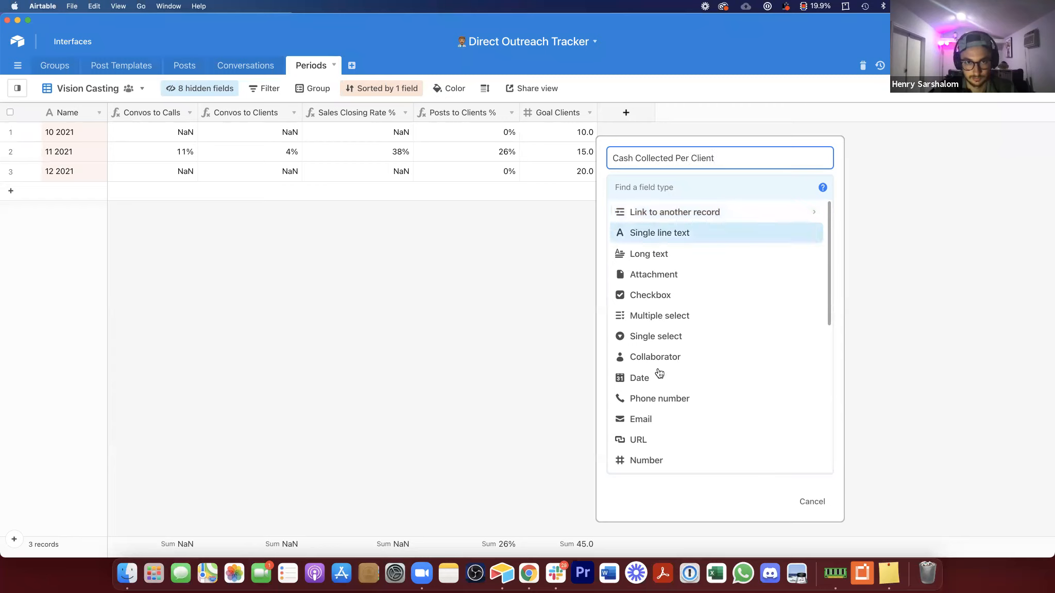
pyautogui.scroll(-3, 669, 411)
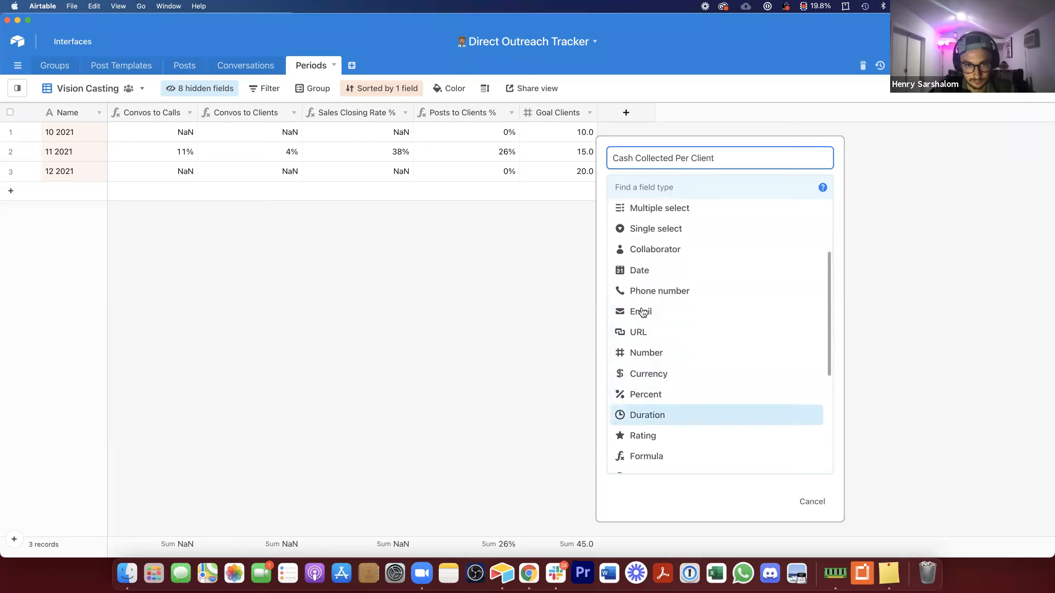
pyautogui.scroll(1, 665, 360)
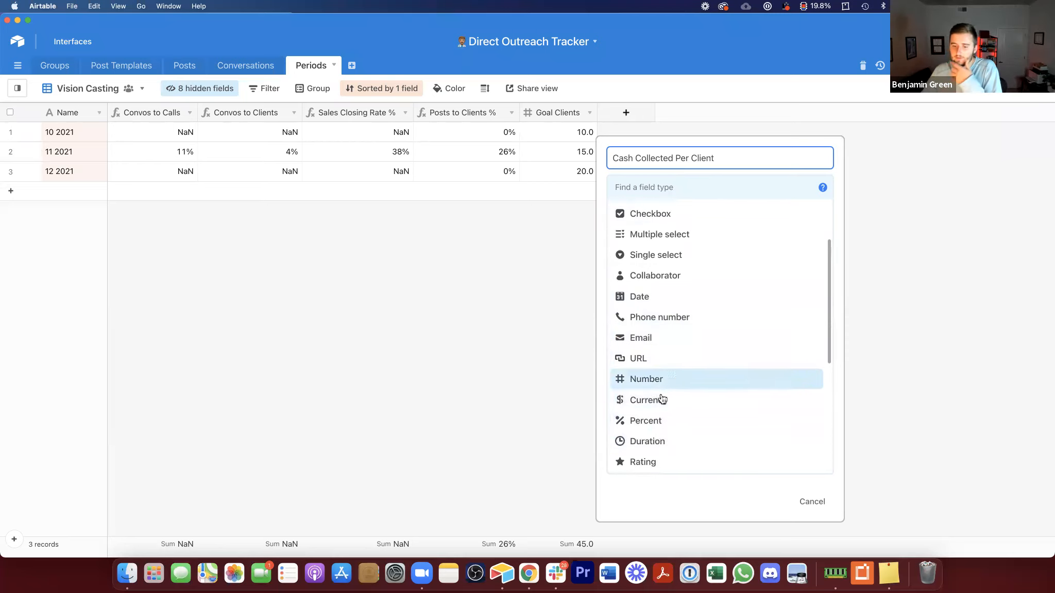
pyautogui.press('Return')
pyautogui.click(791, 360)
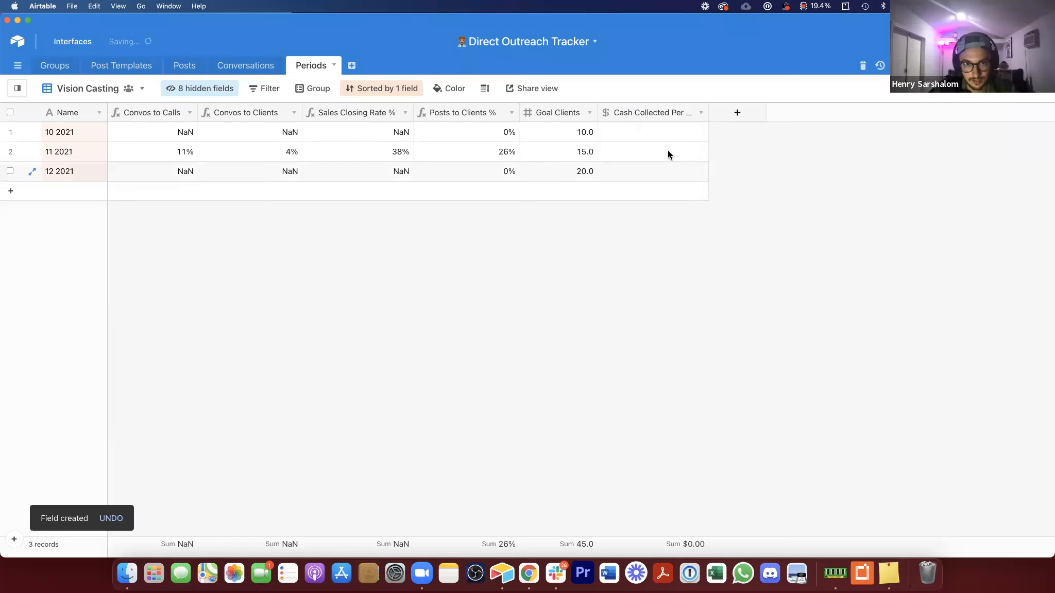
# Step: Enter Cash Collected Per Client values of 2000 for all three periods
pyautogui.click(652, 132)
pyautogui.write('2000')
pyautogui.press('Return')
pyautogui.write('2000')
pyautogui.press('Return')
pyautogui.write('20')
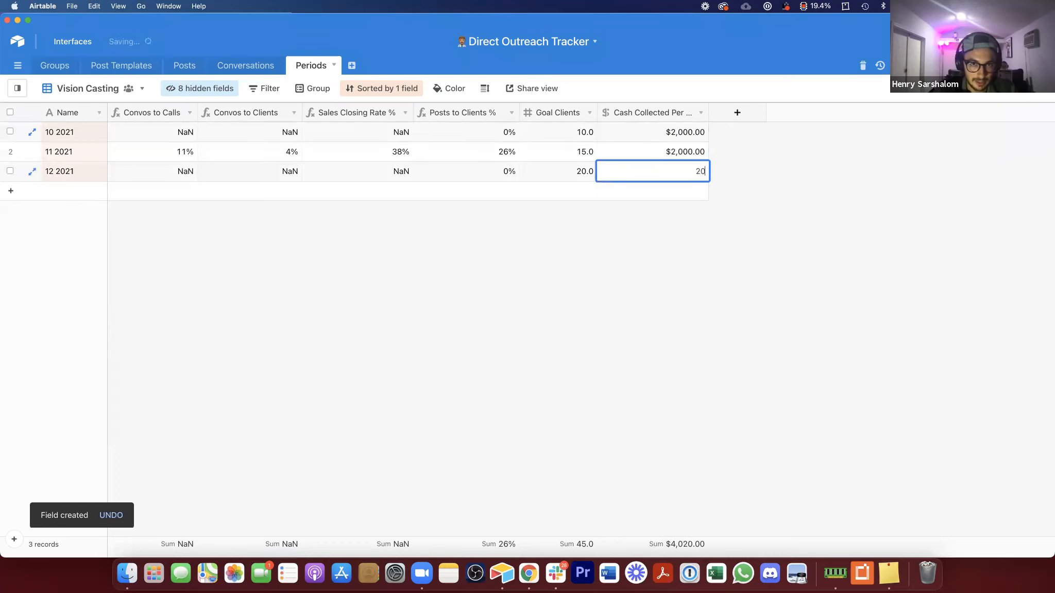
pyautogui.click(670, 152)
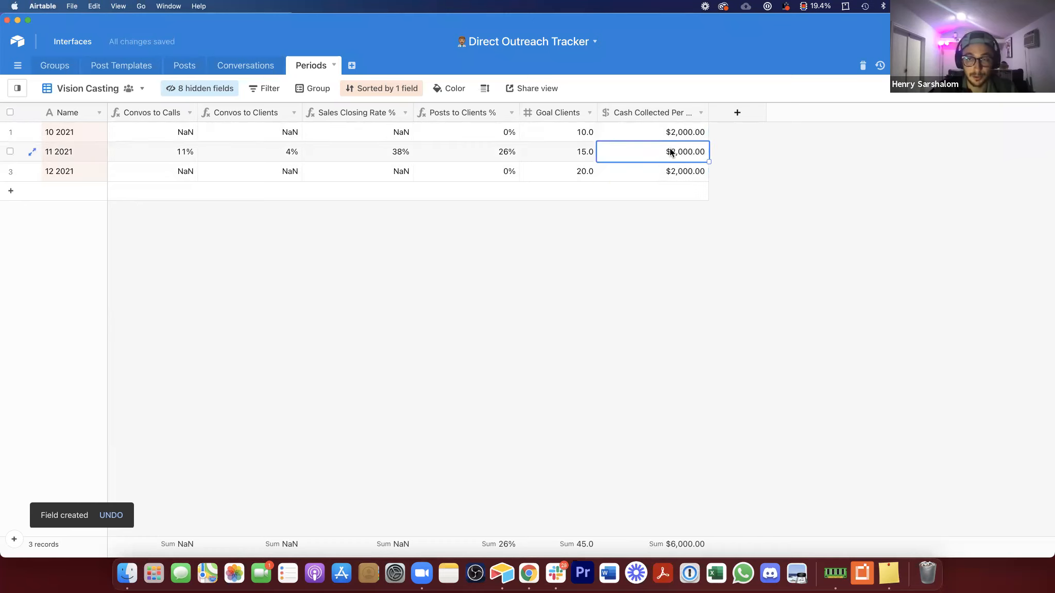
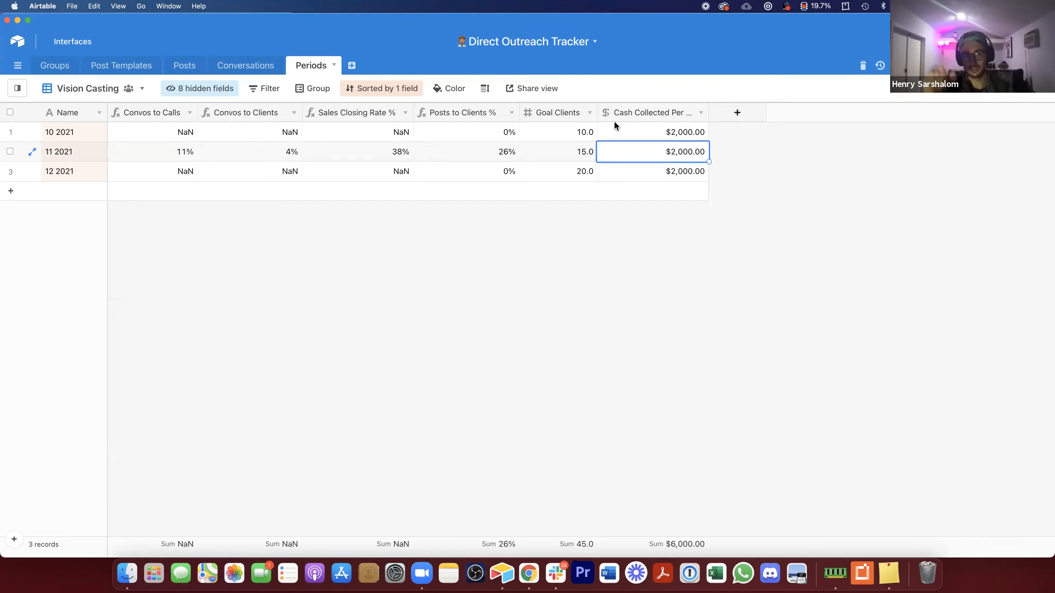
# Step: Widen the Cash Collected Per Client column and add a Currency field named Goal Cash Collected
pyautogui.moveTo(708, 113); pyautogui.dragTo(725, 113)
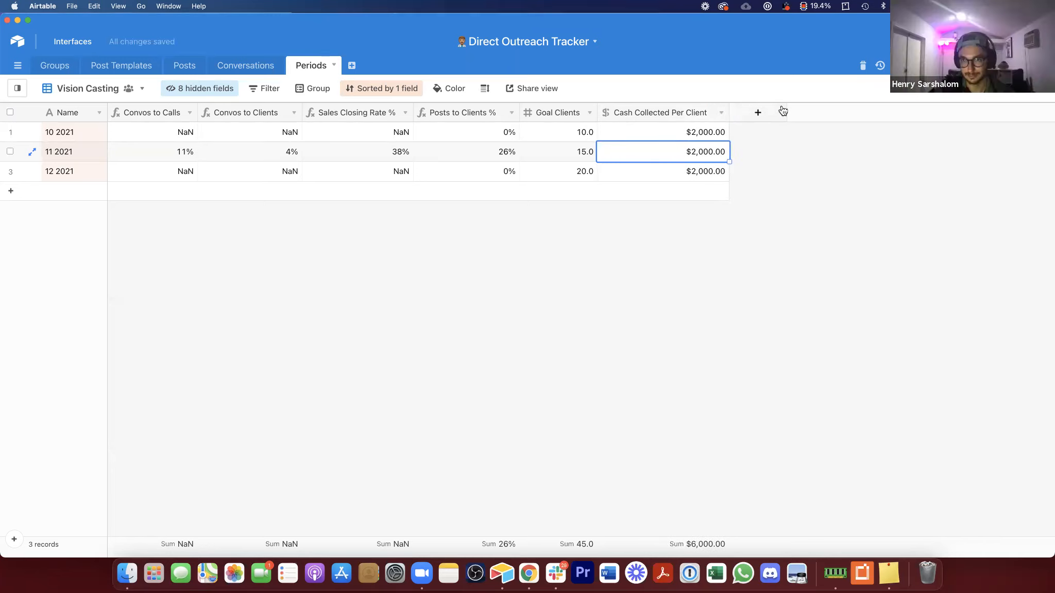
pyautogui.click(758, 113)
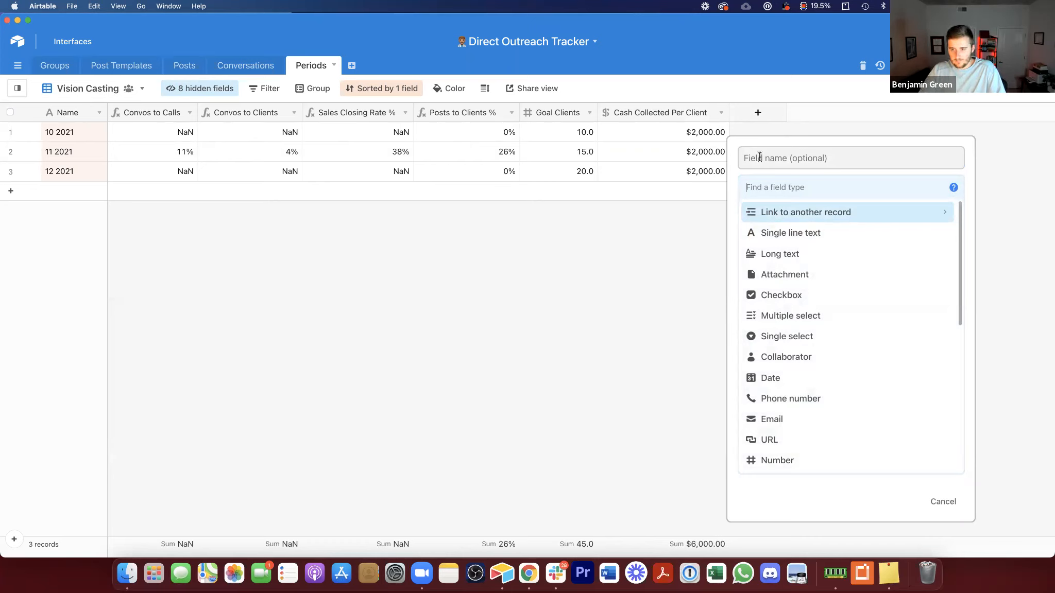
pyautogui.click(790, 233)
pyautogui.write('Goal Ca')
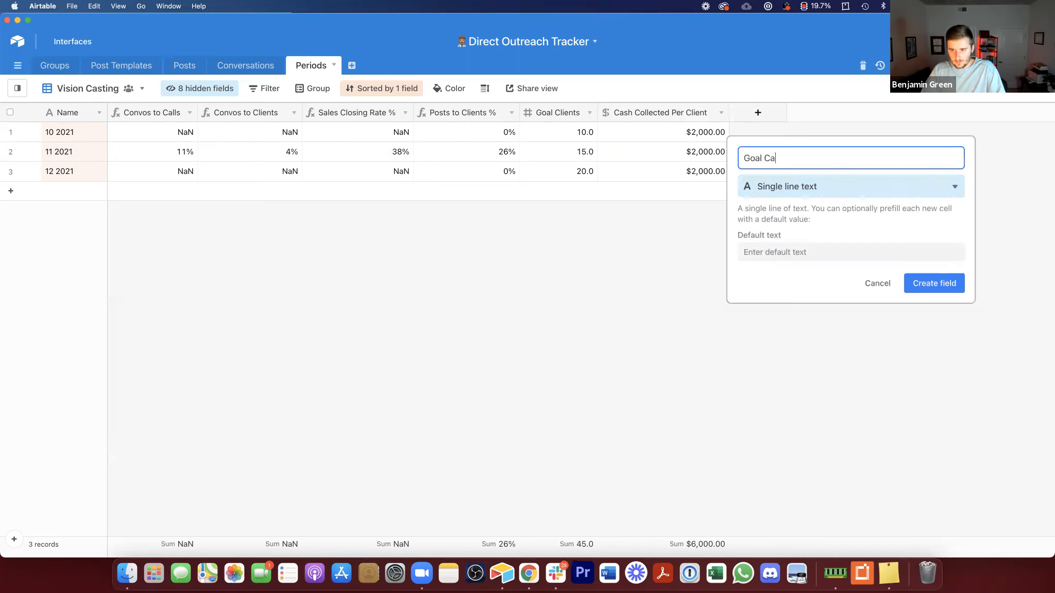
pyautogui.write('sh Collected')
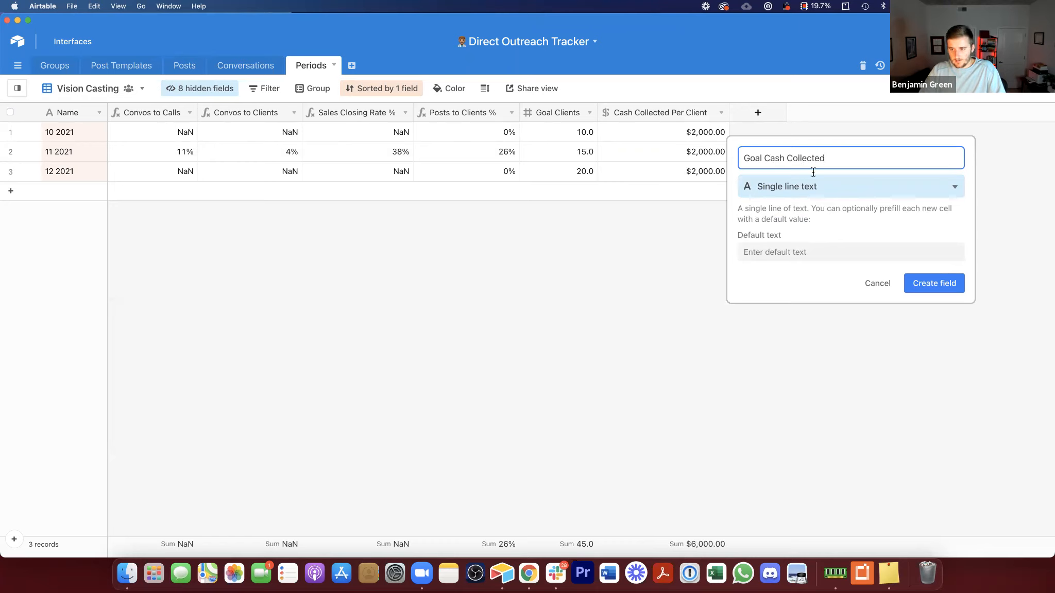
pyautogui.click(843, 188)
pyautogui.write('fo')
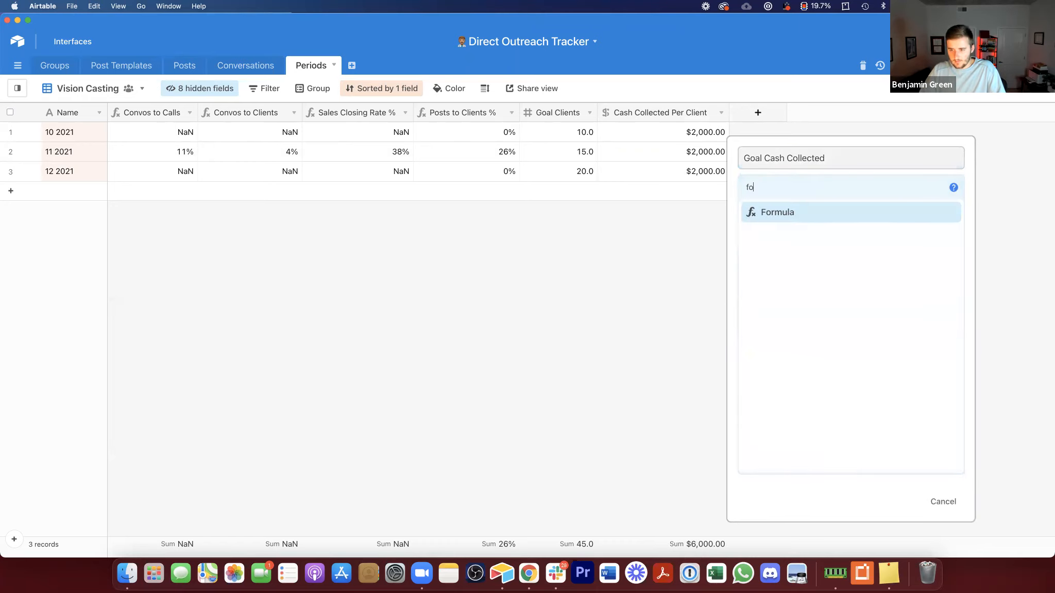
pyautogui.click(845, 219)
pyautogui.click(808, 197)
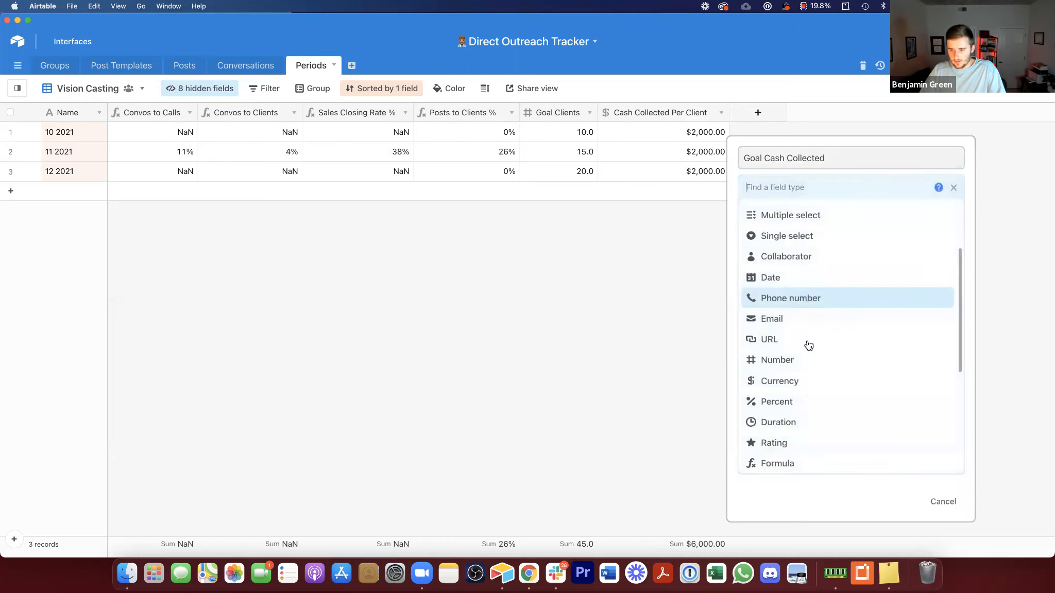
pyautogui.click(800, 382)
pyautogui.click(951, 354)
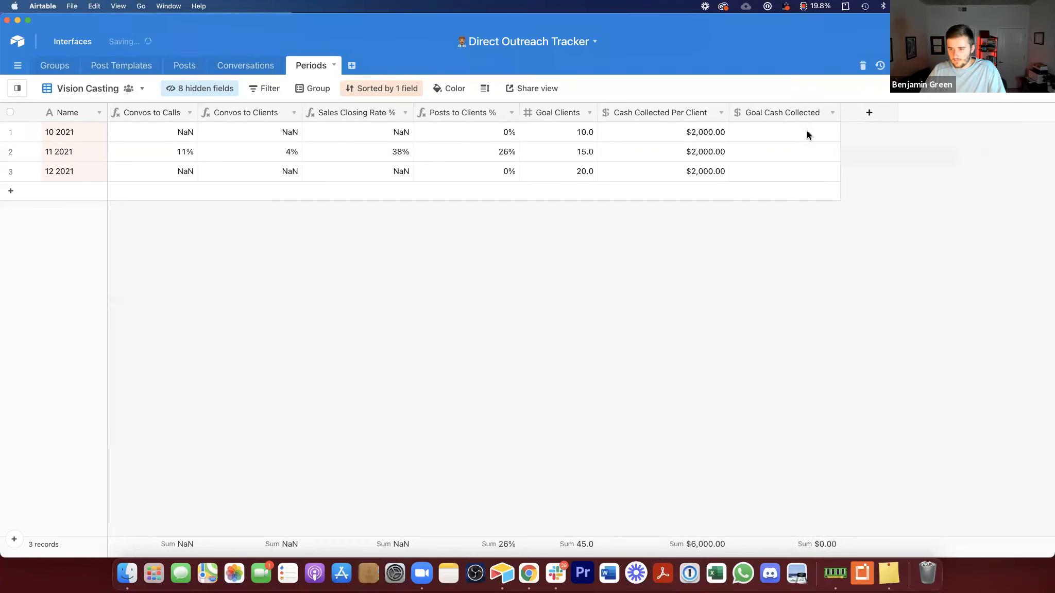
# Step: Enter Goal Cash Collected values of 100,000 for all three periods
pyautogui.click(807, 131)
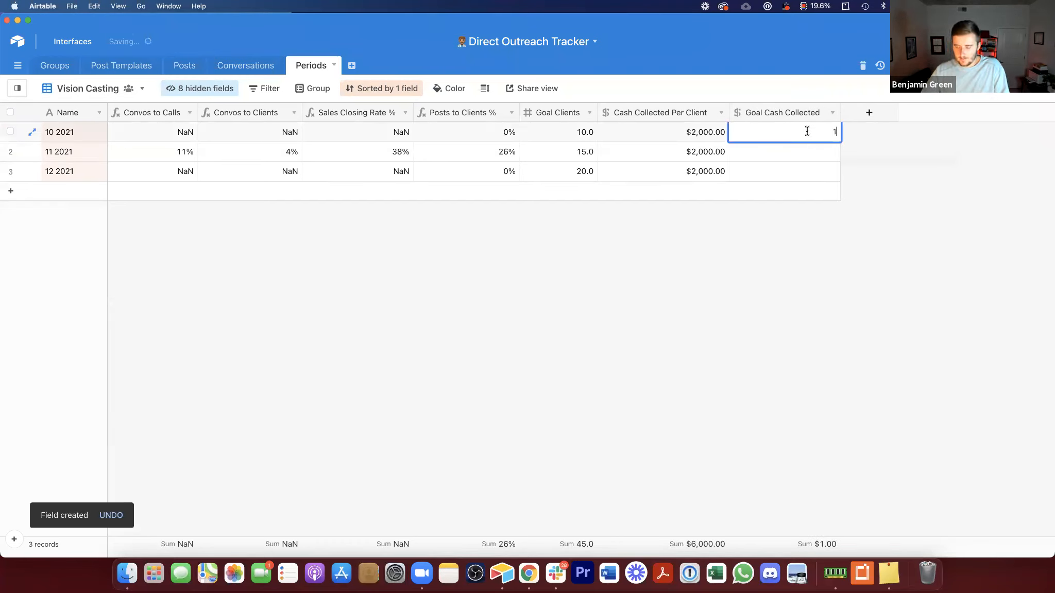
pyautogui.write('100,000')
pyautogui.press('Return')
pyautogui.write('100000')
pyautogui.press('Return')
pyautogui.write('100,000')
pyautogui.click(774, 259)
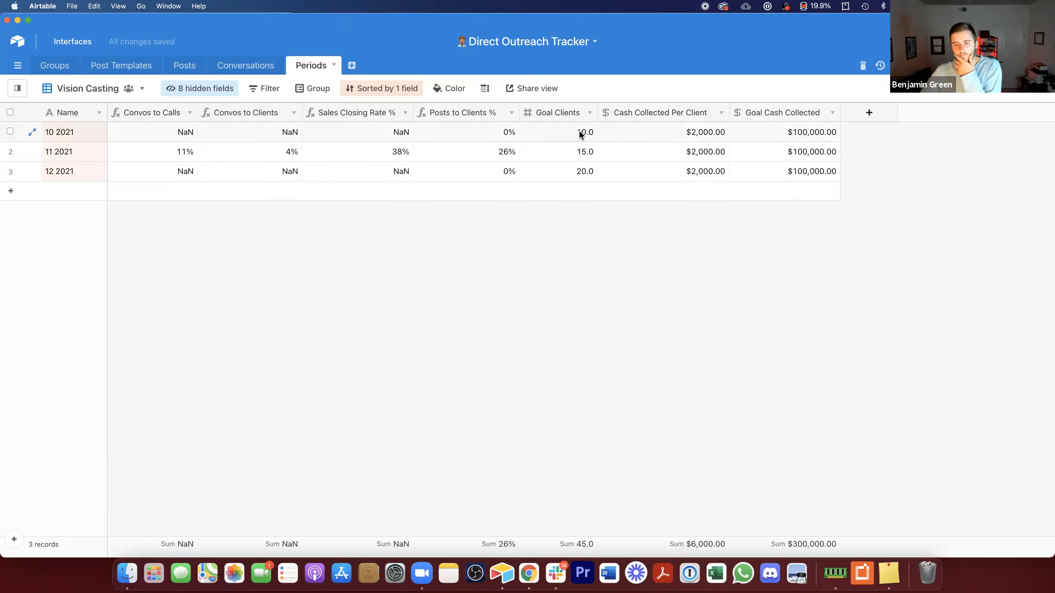
# Step: Delete the Goal Clients field
pyautogui.click(723, 130)
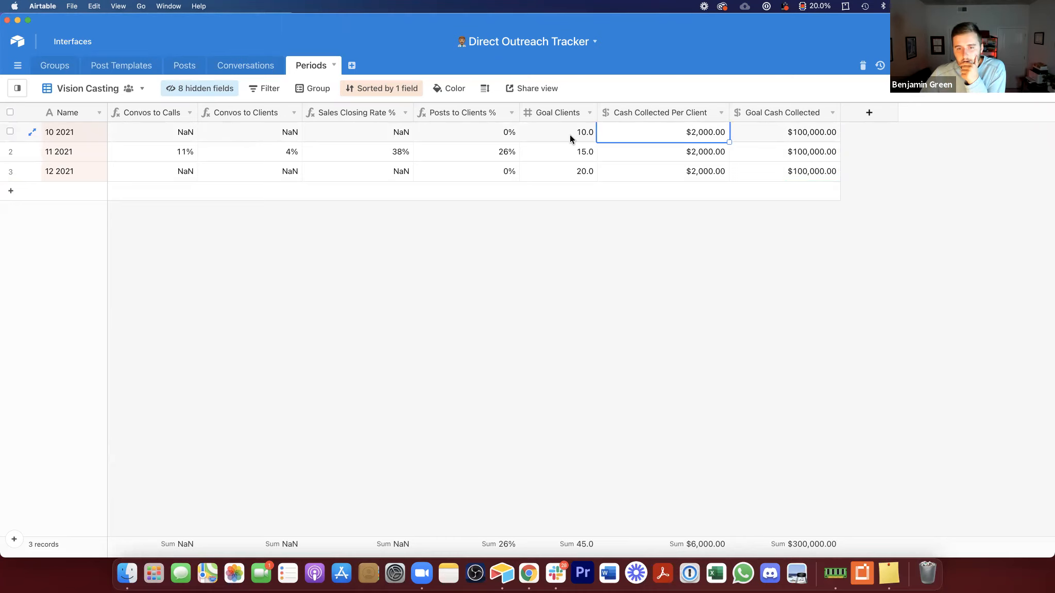
pyautogui.rightClick(552, 112)
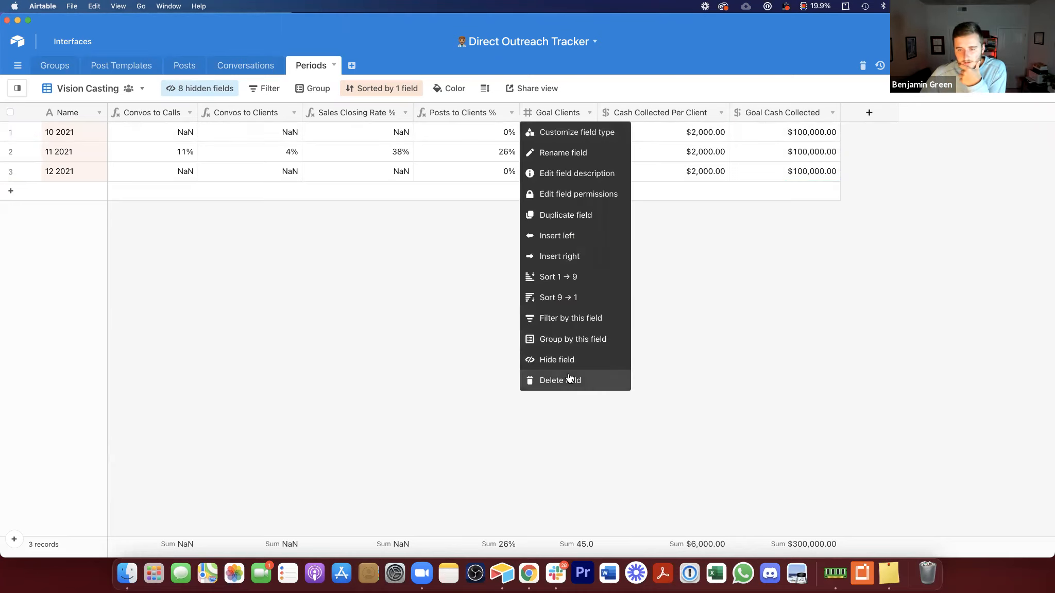
pyautogui.click(569, 379)
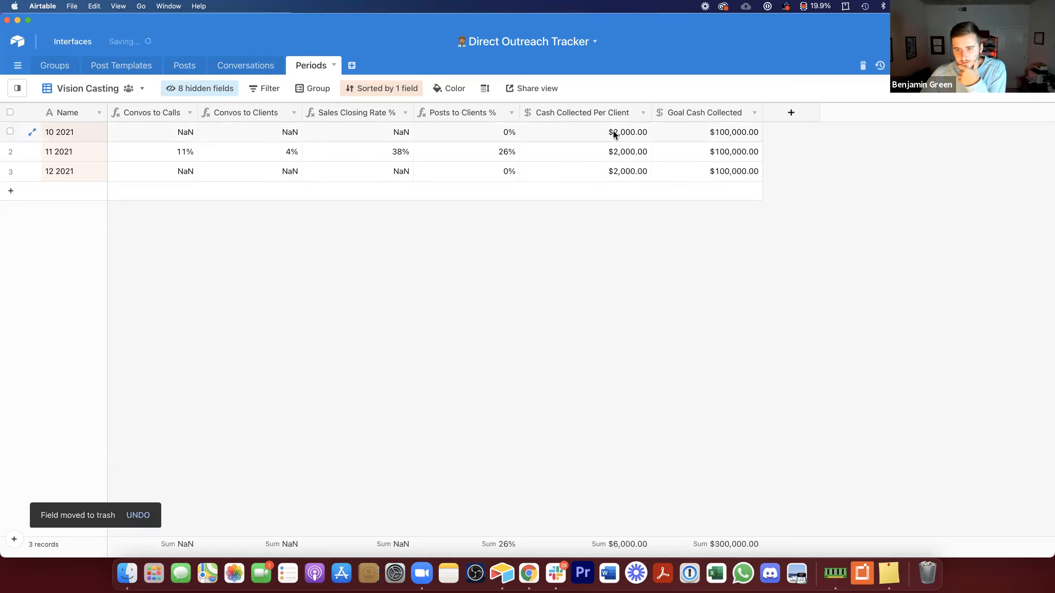
# Step: Add a formula field named Clients Needed dividing Goal Cash Collected by Cash Collected Per Client
pyautogui.click(696, 138)
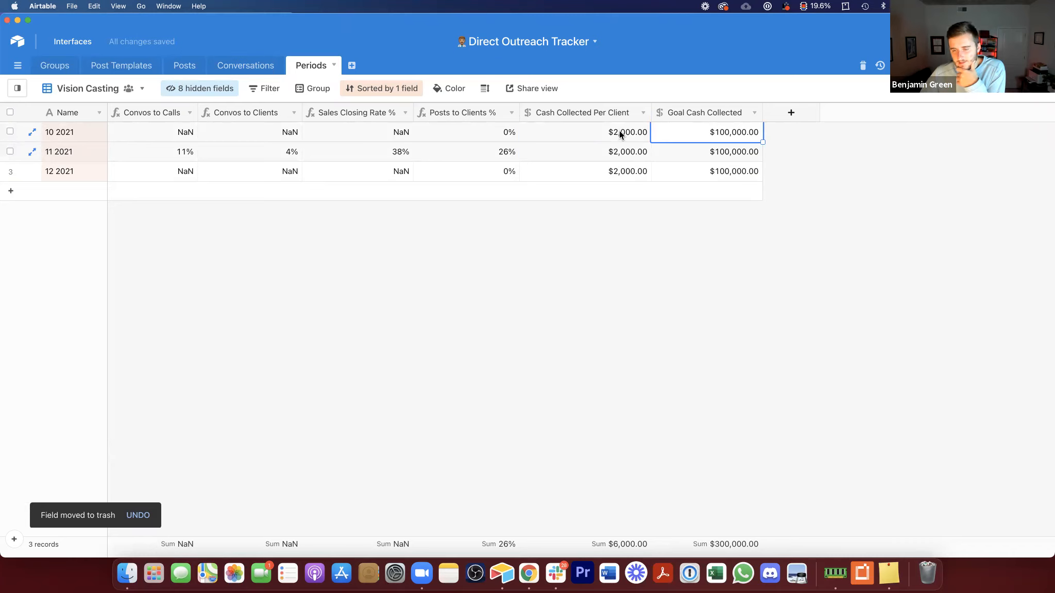
pyautogui.click(791, 112)
pyautogui.write('C')
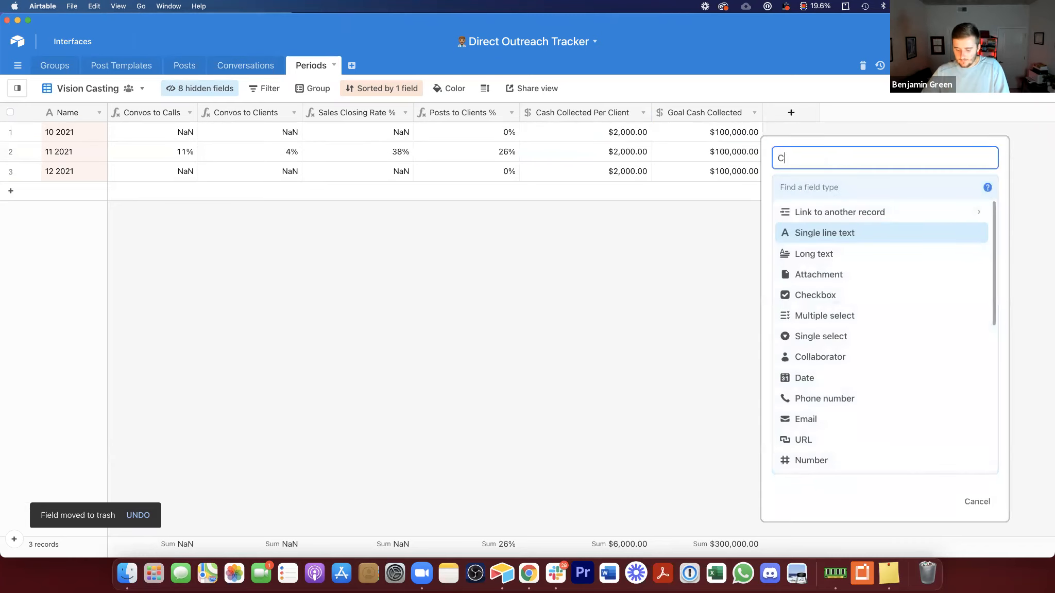
pyautogui.write('lients needed')
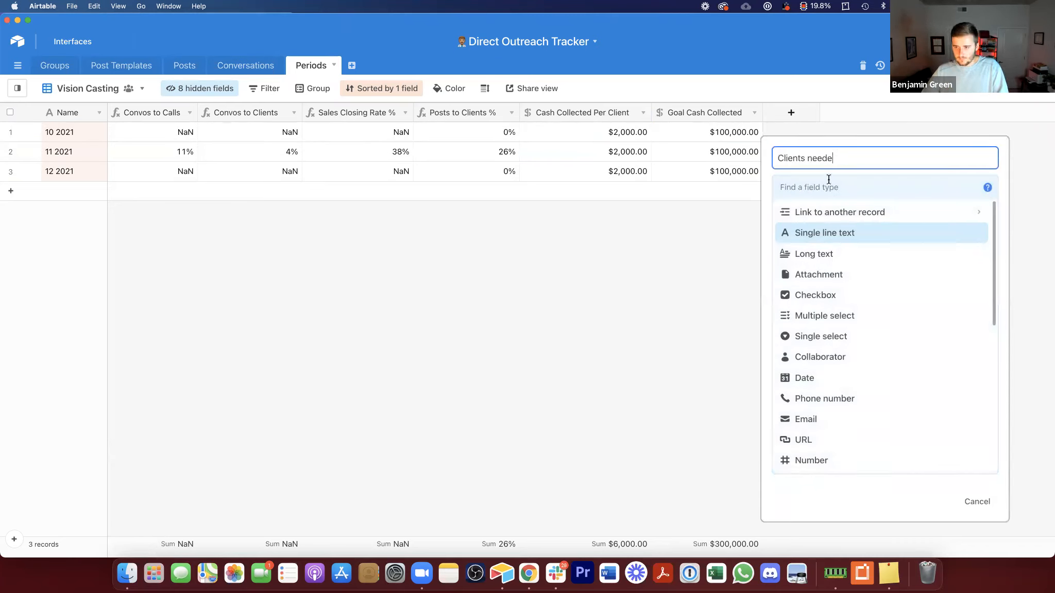
pyautogui.click(813, 158)
pyautogui.press('BackSpace')
pyautogui.write('N')
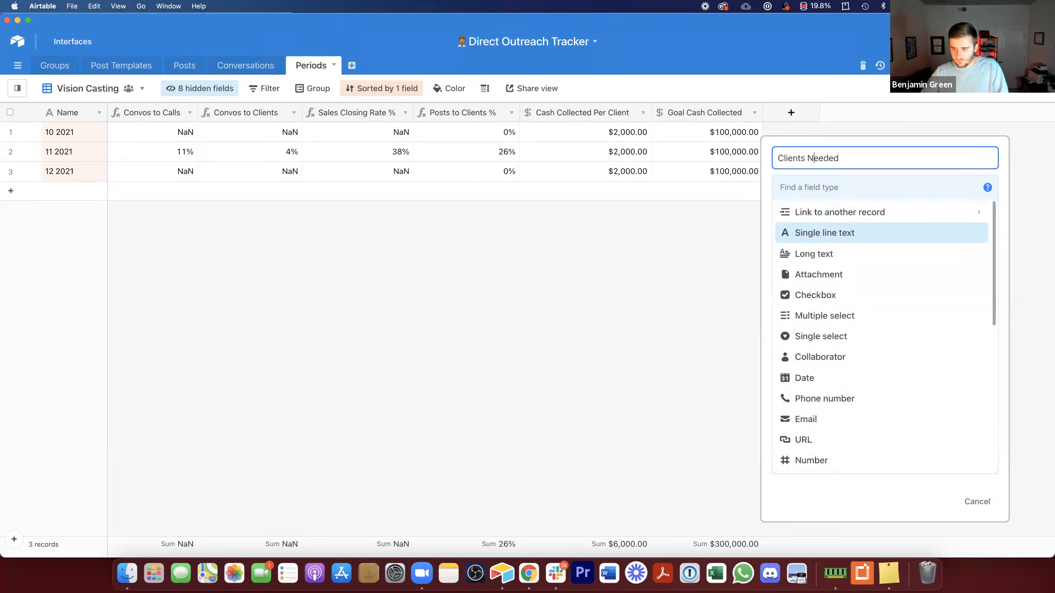
pyautogui.click(821, 185)
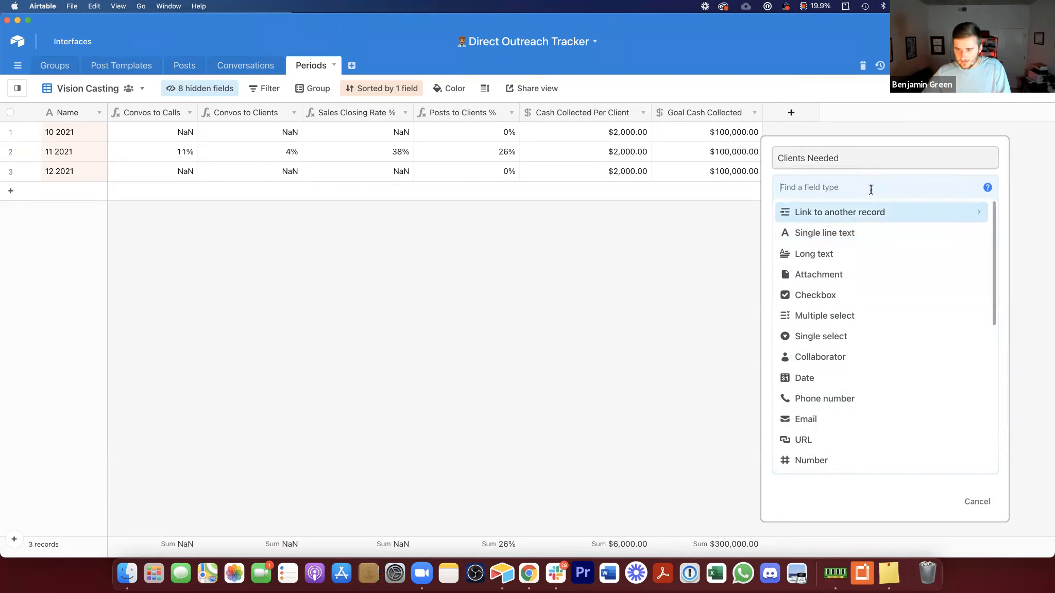
pyautogui.write('fo')
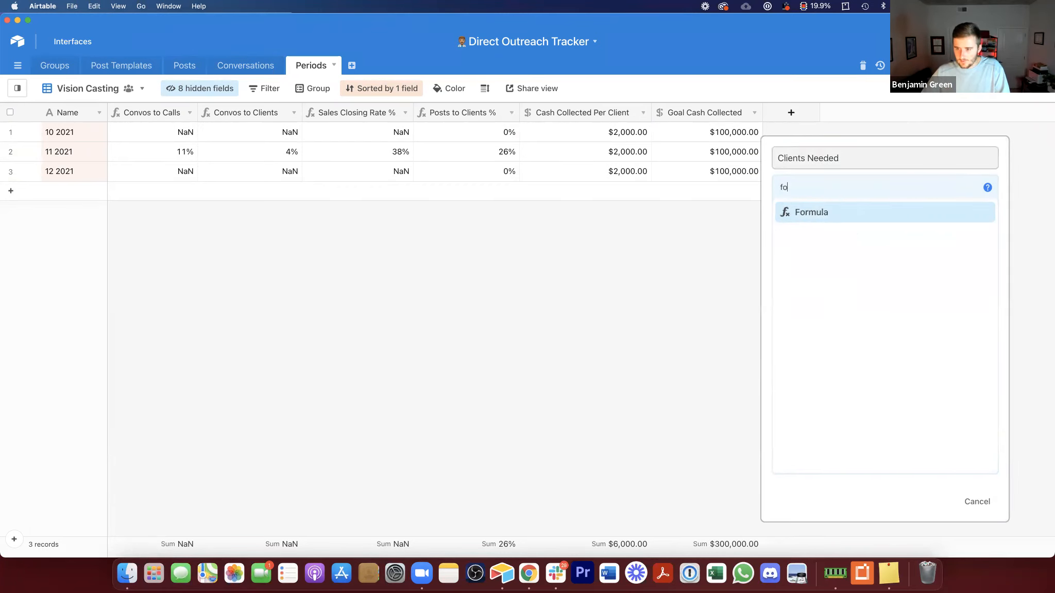
pyautogui.click(865, 208)
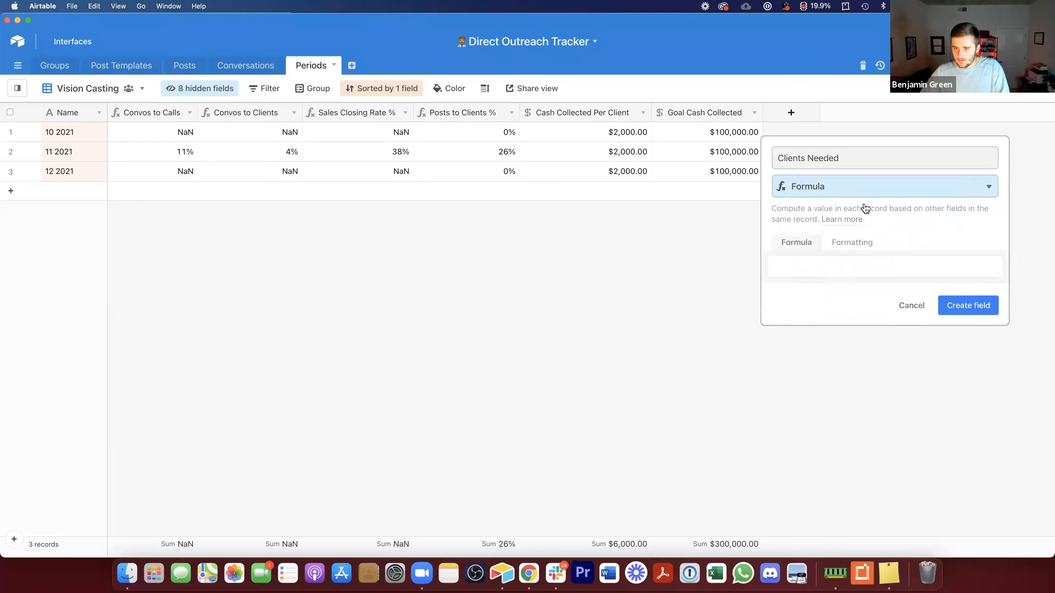
pyautogui.click(835, 273)
pyautogui.write('goa')
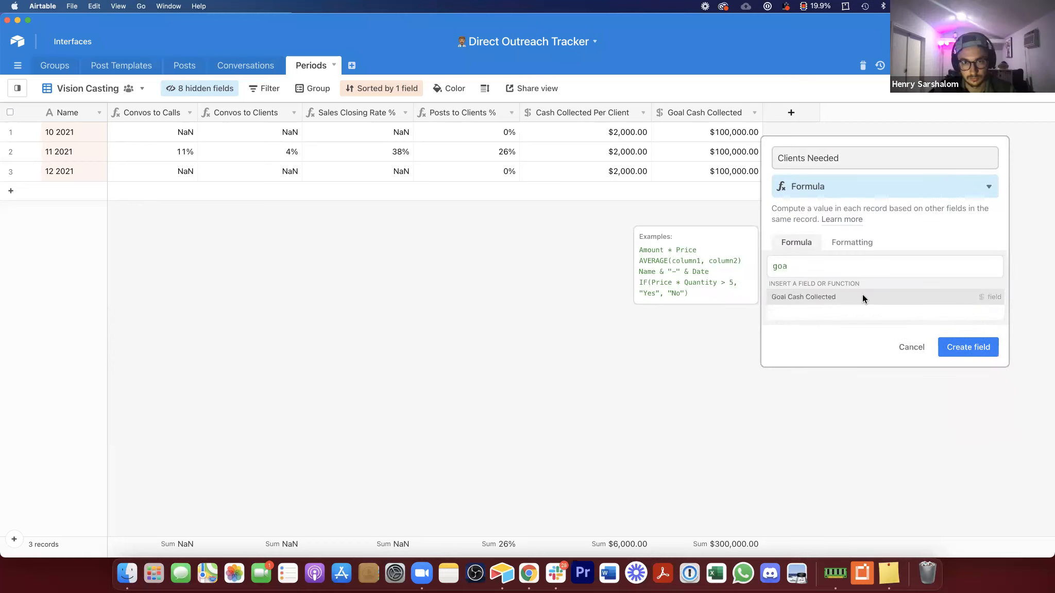
pyautogui.click(863, 297)
pyautogui.write('/cash')
pyautogui.click(862, 296)
pyautogui.click(969, 437)
# Step: Narrow the Clients Needed column
pyautogui.doubleClick(806, 113)
pyautogui.click(713, 315)
pyautogui.moveTo(859, 110); pyautogui.dragTo(851, 110)
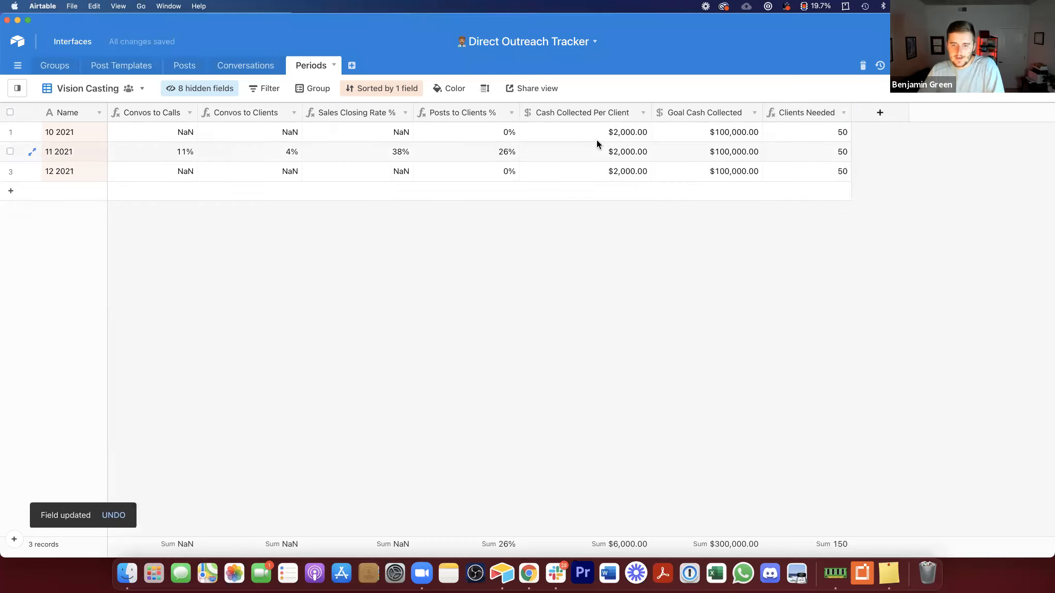
# Step: Examine the 11 2021 row's Posts to Clients %, Cash Collected Per Client and Goal Cash Collected values
pyautogui.click(709, 151)
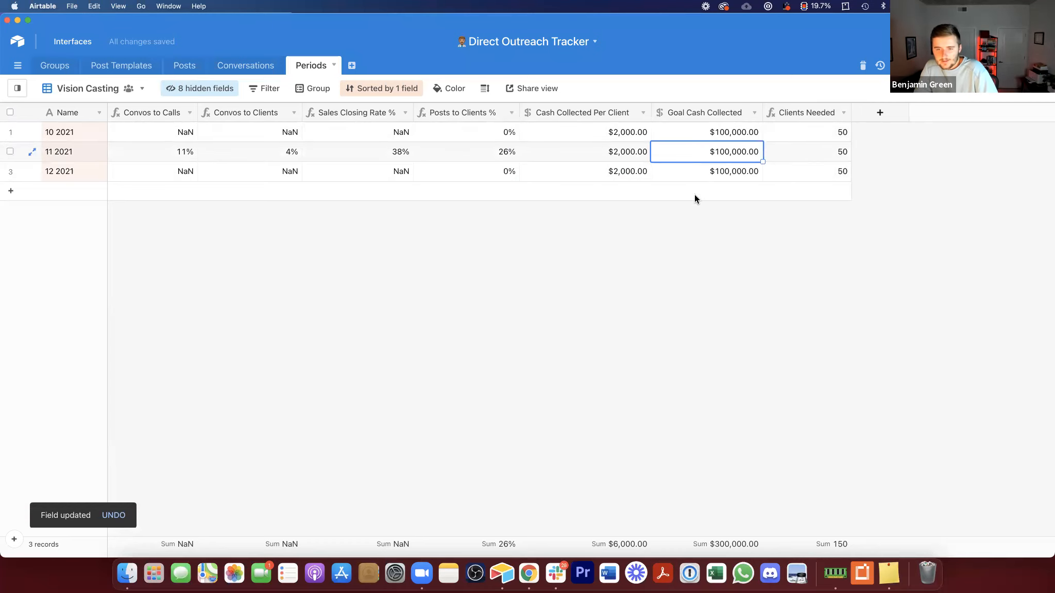
pyautogui.click(456, 152)
pyautogui.click(804, 153)
pyautogui.click(709, 149)
pyautogui.click(612, 151)
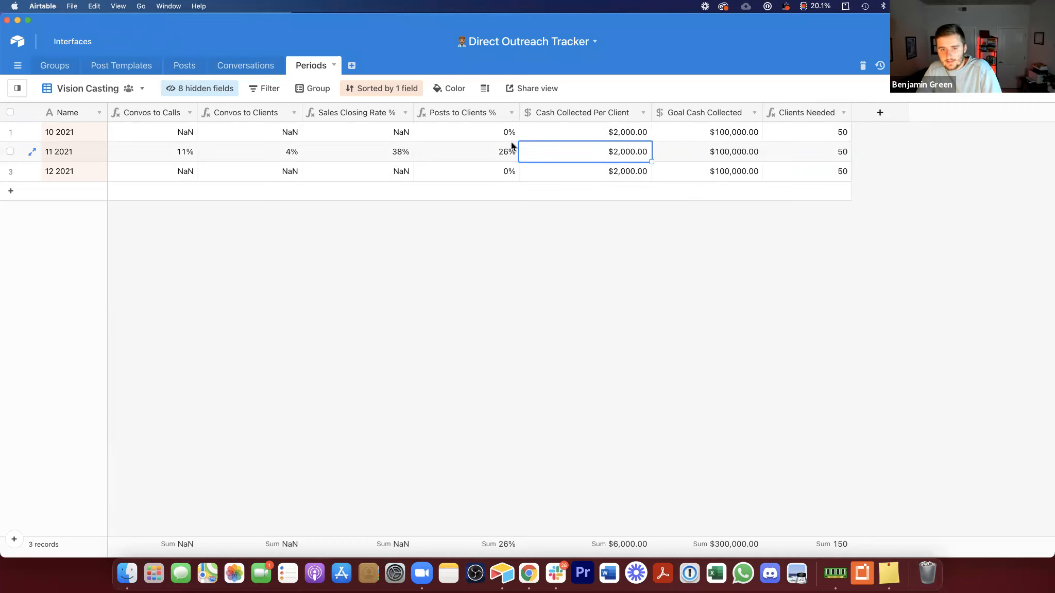
pyautogui.click(493, 148)
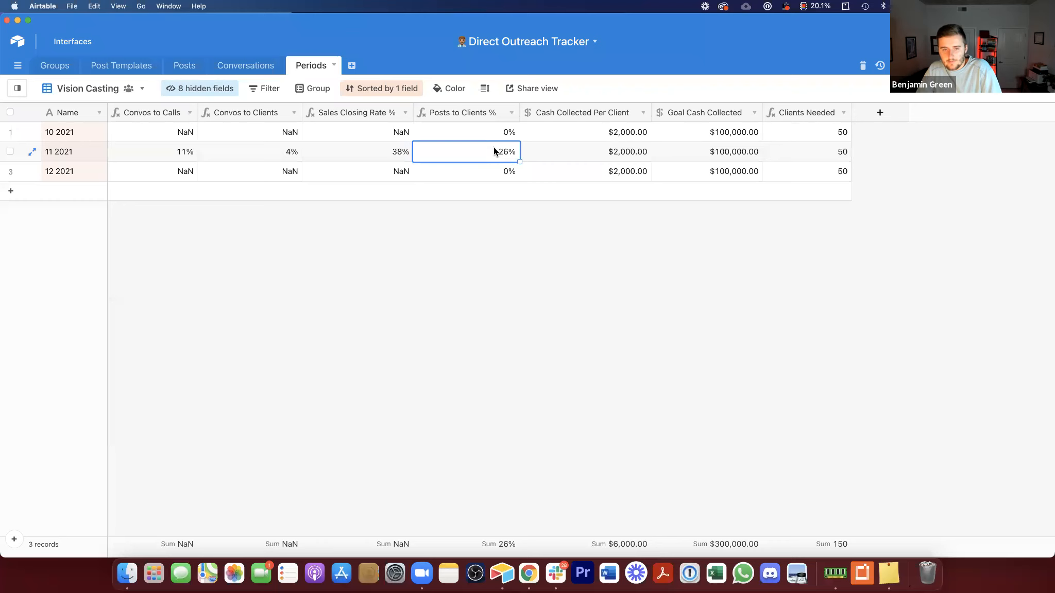
# Step: Add a formula field named Posts Needed dividing Clients Needed by Posts to Clients %
pyautogui.click(881, 112)
pyautogui.write('Posts Needed')
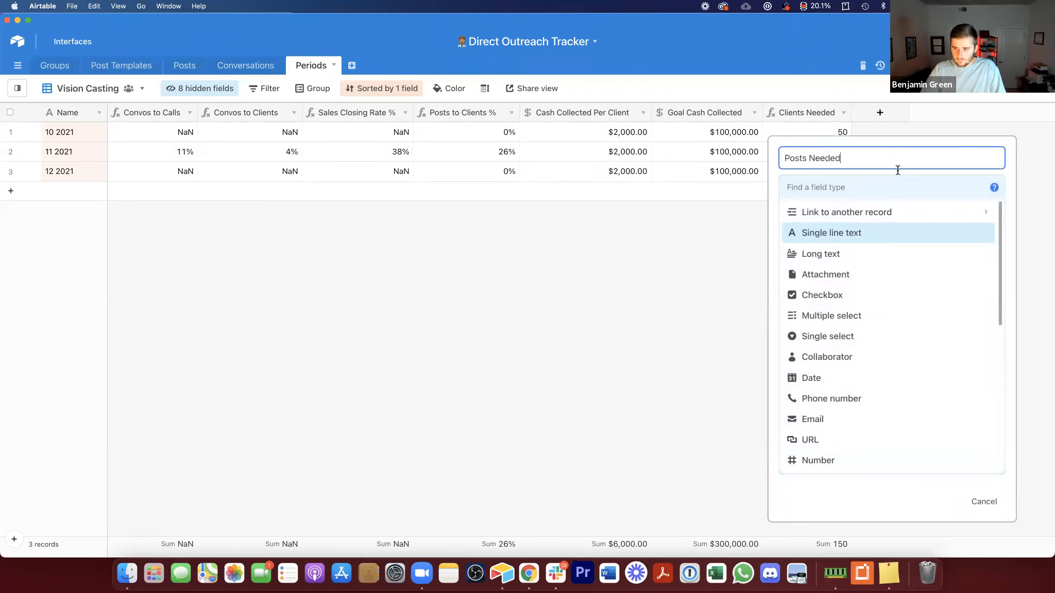
pyautogui.click(831, 186)
pyautogui.write('fo')
pyautogui.click(851, 221)
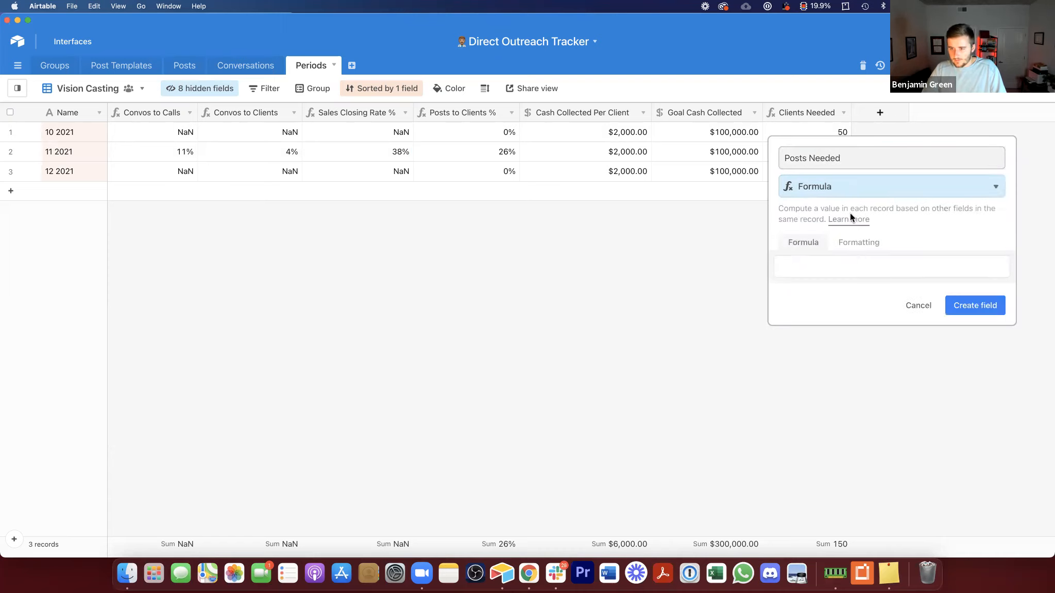
pyautogui.click(858, 265)
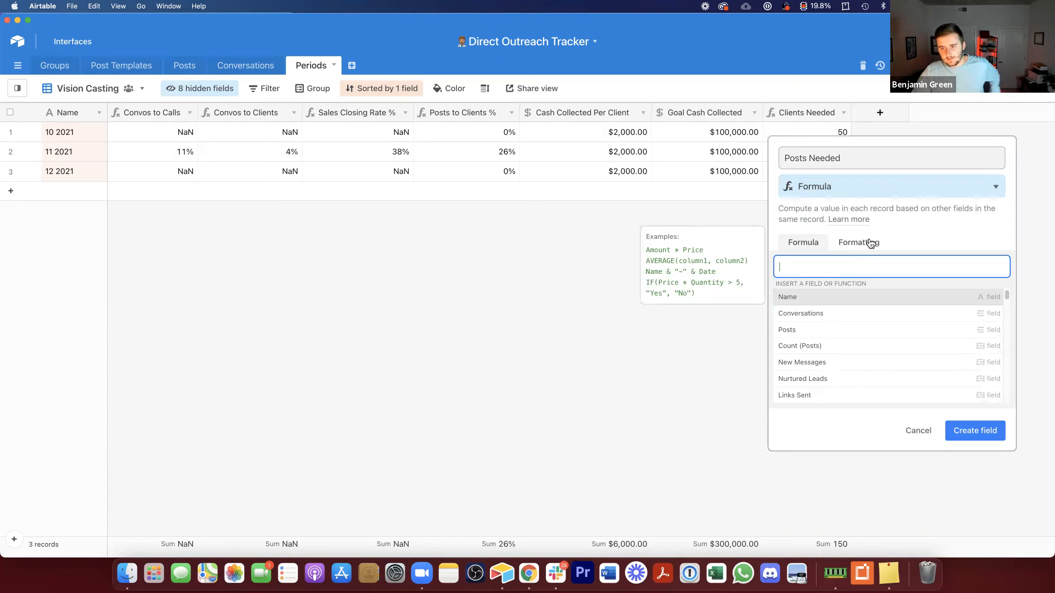
pyautogui.write('cli')
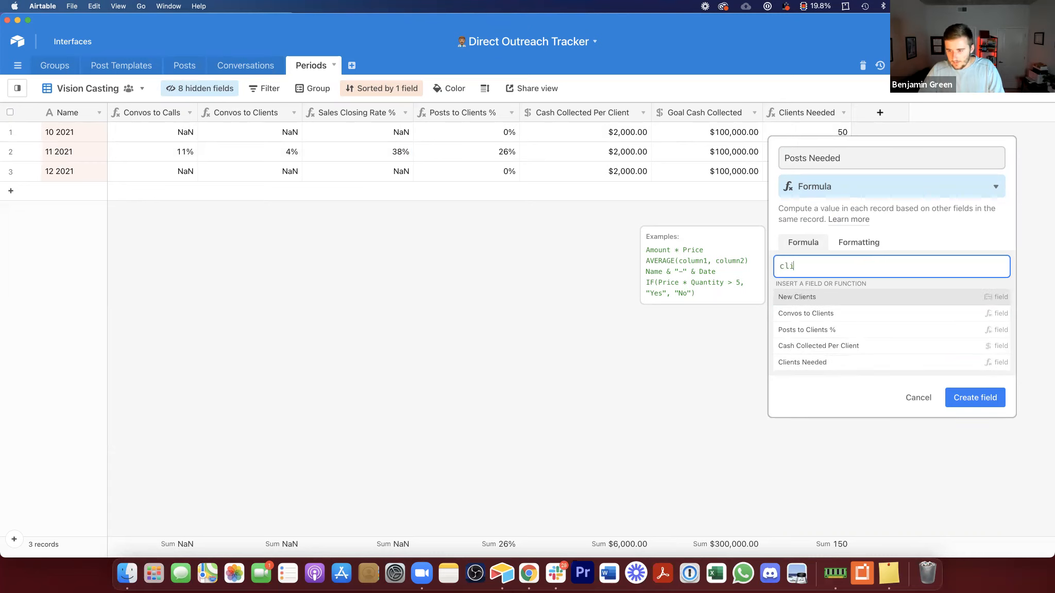
pyautogui.click(842, 361)
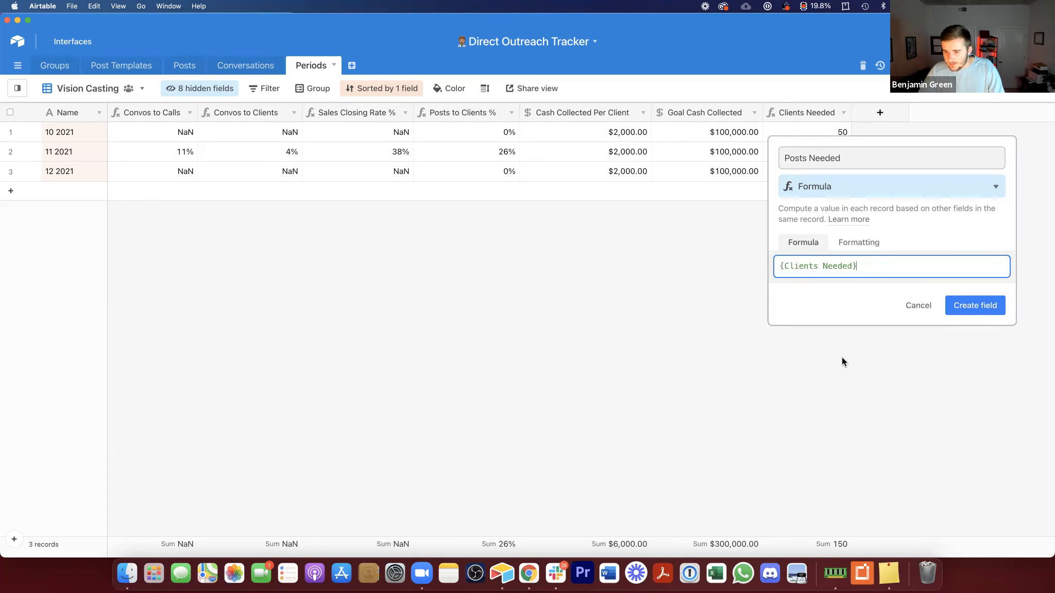
pyautogui.write('/pos')
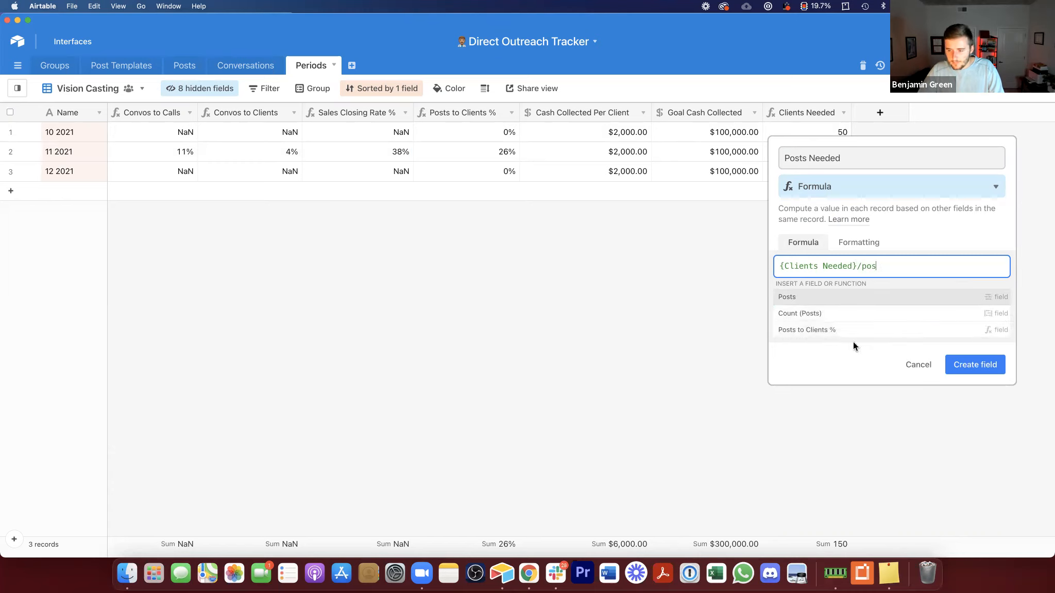
pyautogui.click(870, 332)
pyautogui.click(973, 304)
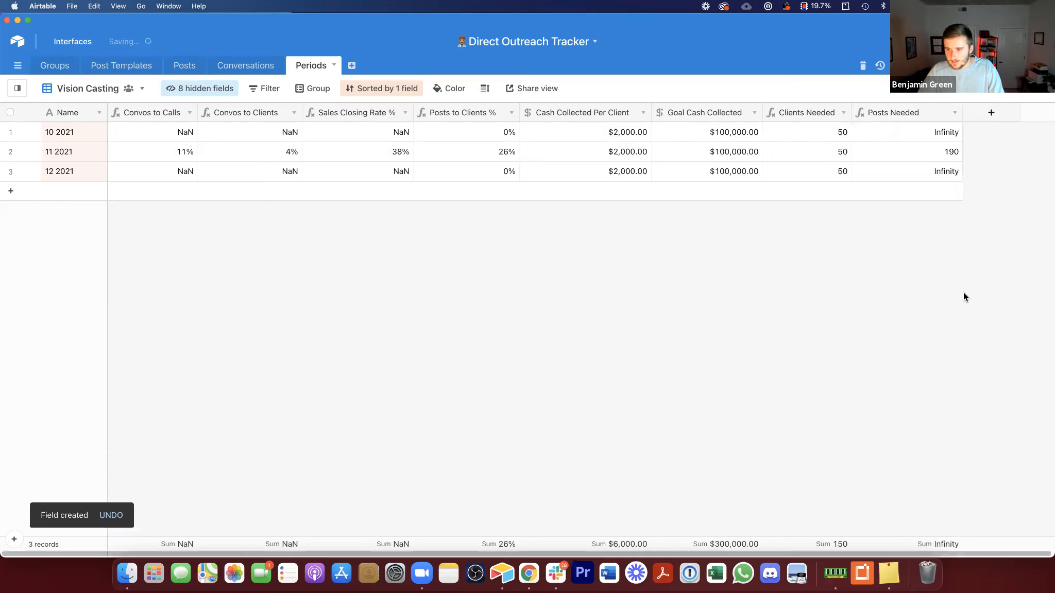
# Step: Narrow the Posts Needed column
pyautogui.click(930, 150)
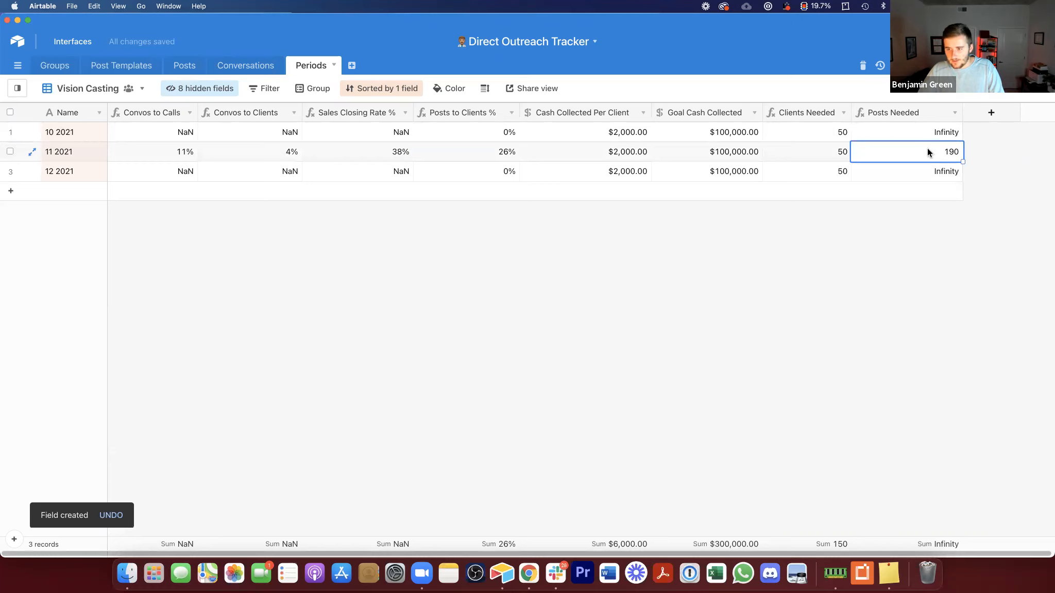
pyautogui.click(505, 153)
pyautogui.moveTo(951, 118); pyautogui.dragTo(941, 116)
# Step: Insert a formula field named New Messages Needed after Posts Needed, dividing Clients Needed by Convos to Clients
pyautogui.rightClick(891, 113)
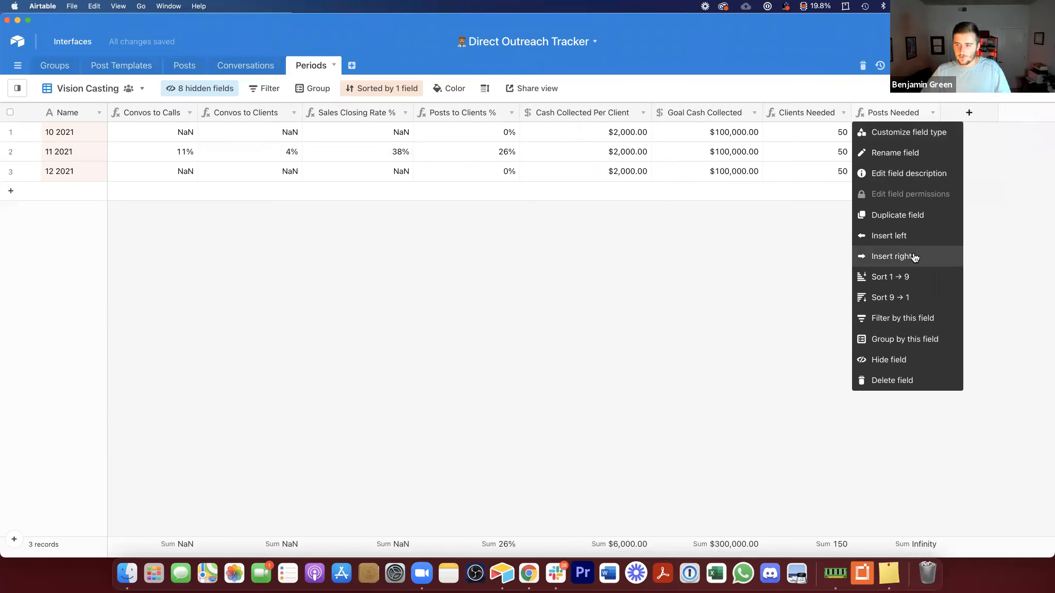
pyautogui.click(809, 197)
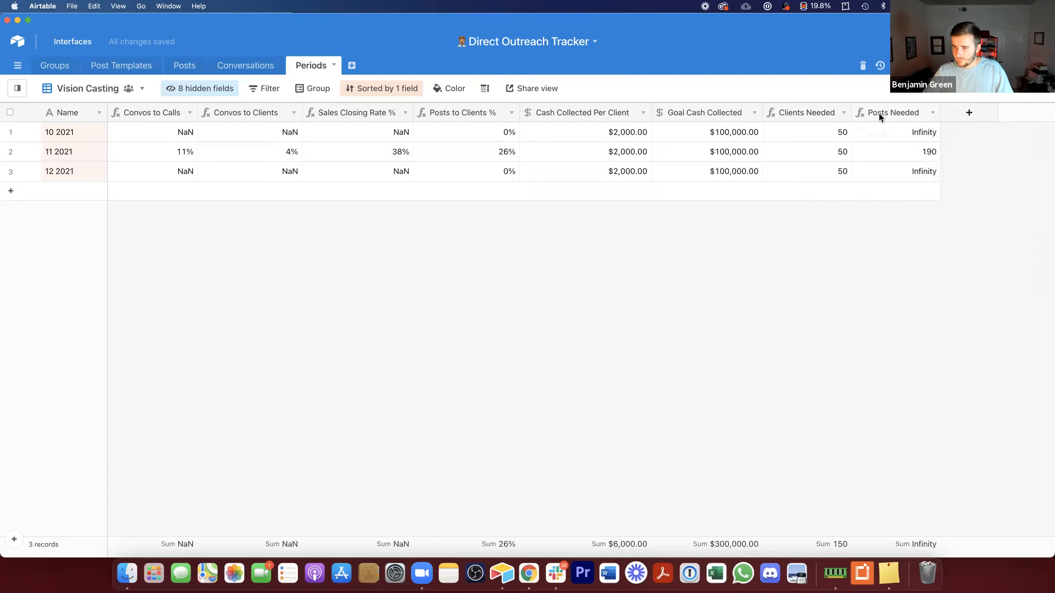
pyautogui.rightClick(881, 112)
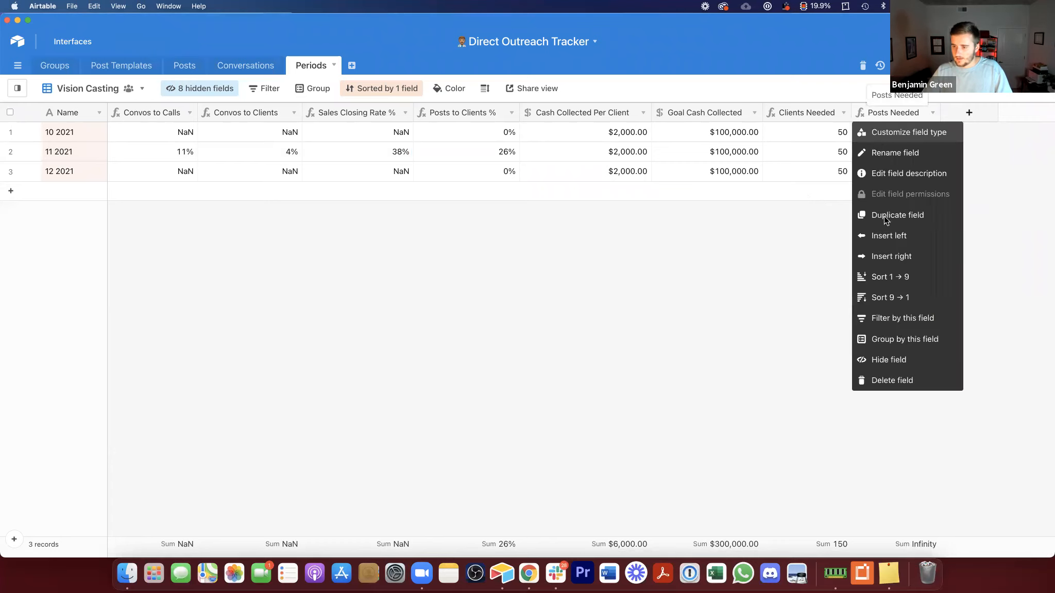
pyautogui.click(892, 256)
pyautogui.write('fo')
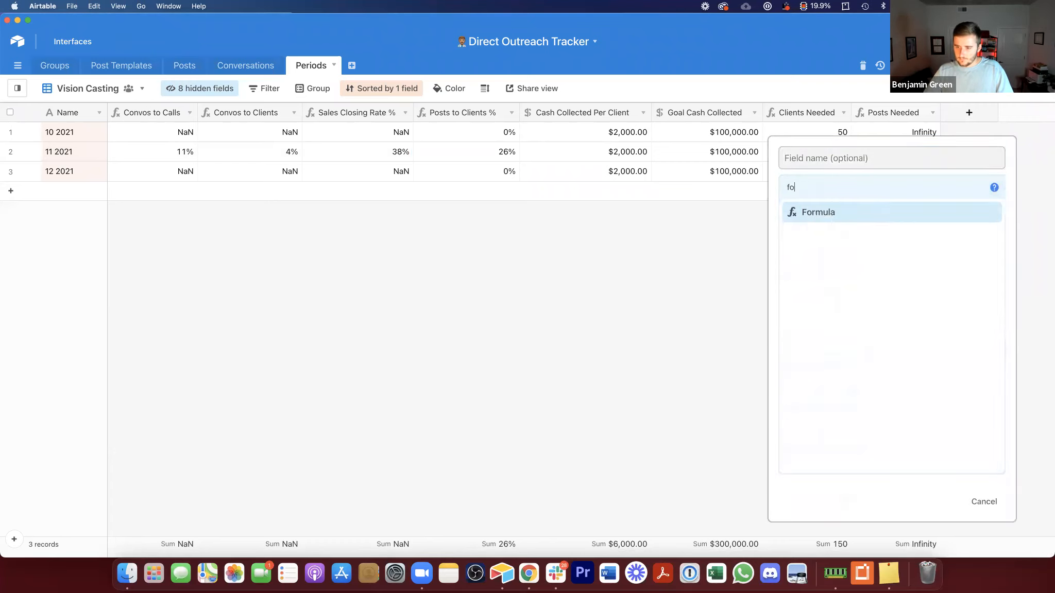
pyautogui.click(897, 220)
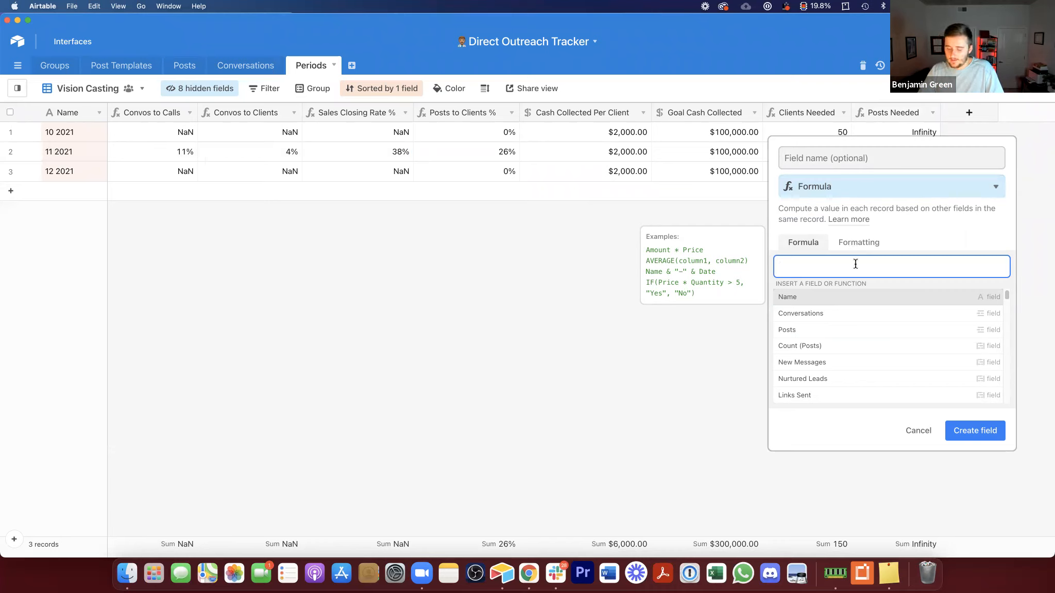
pyautogui.click(884, 157)
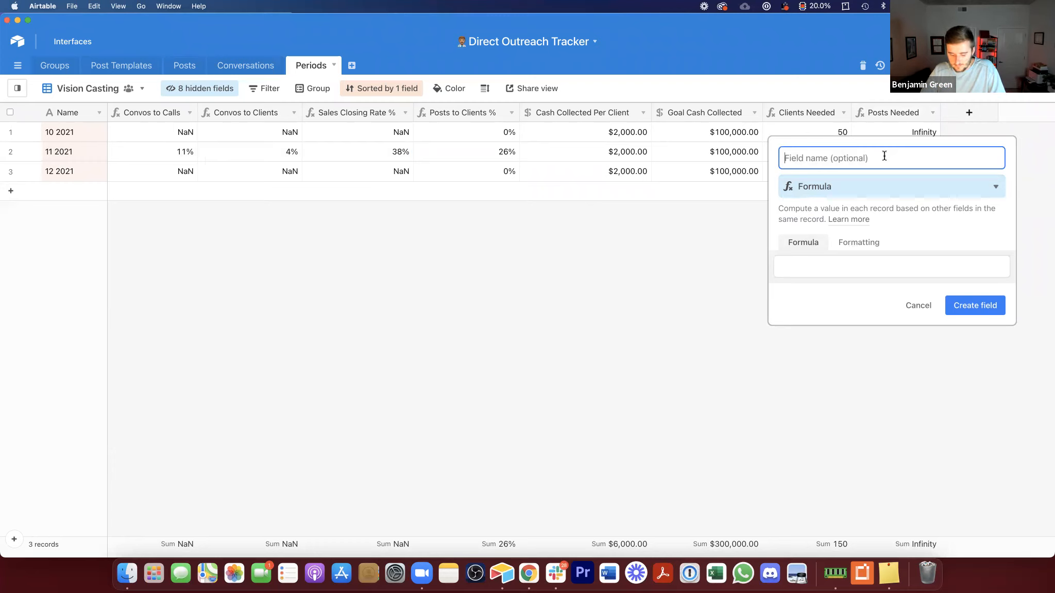
pyautogui.write('M')
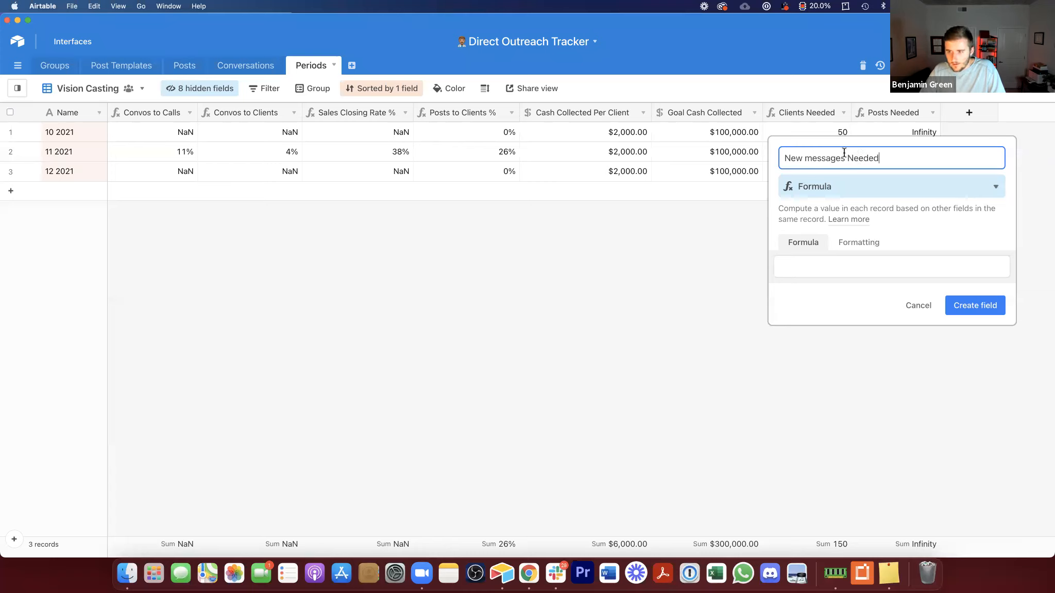
pyautogui.click(813, 158)
pyautogui.press('BackSpace')
pyautogui.write('M')
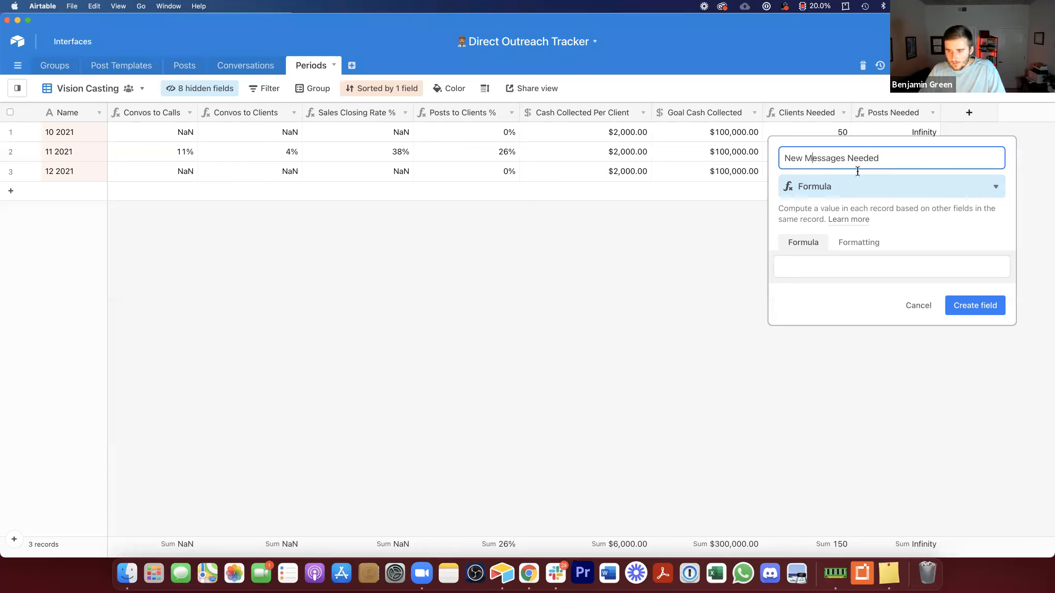
pyautogui.click(912, 267)
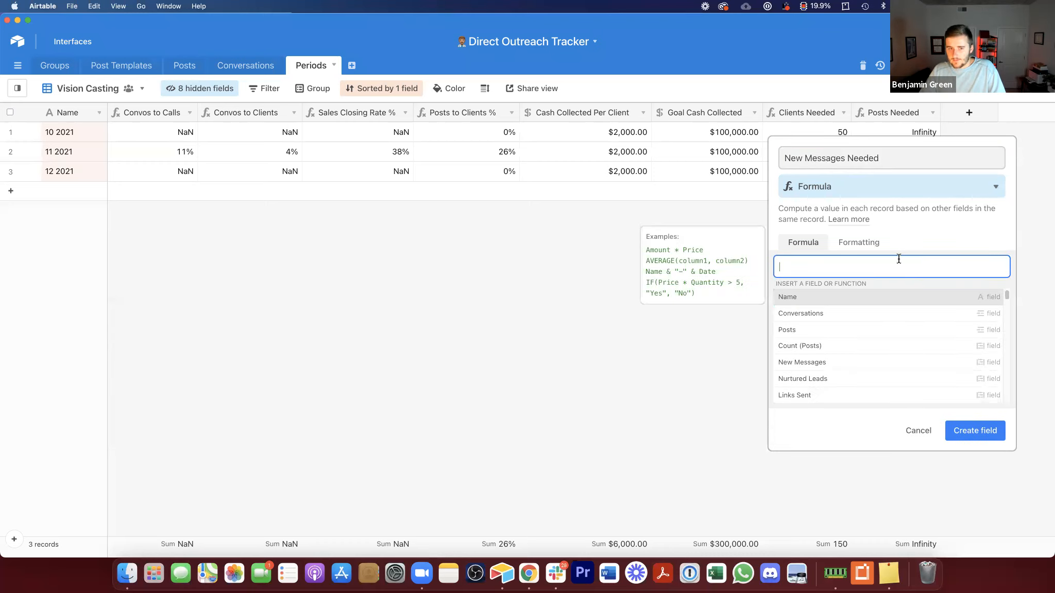
pyautogui.write('cli')
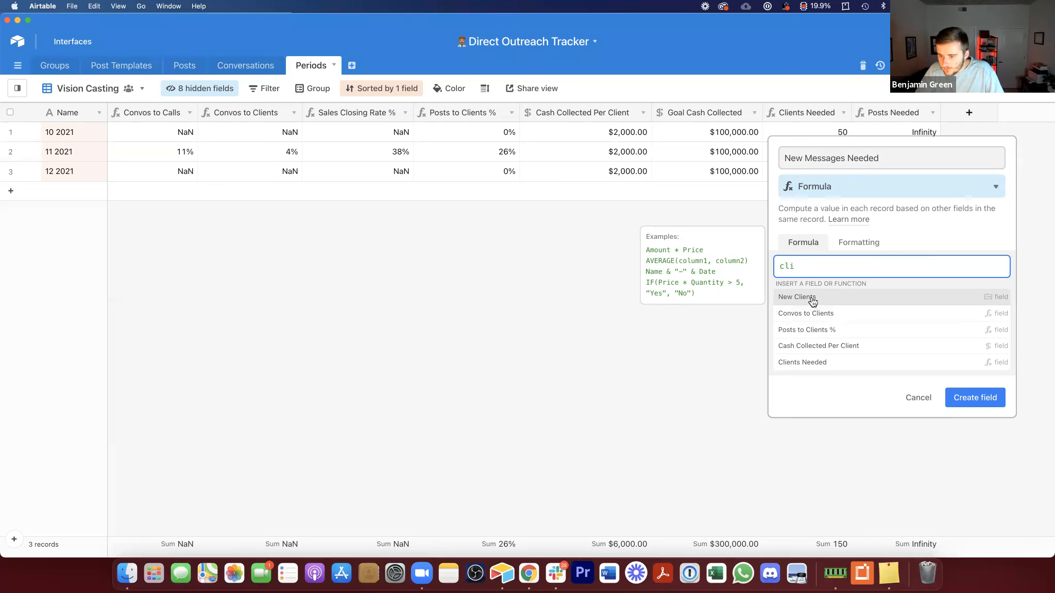
pyautogui.click(812, 362)
pyautogui.write('/')
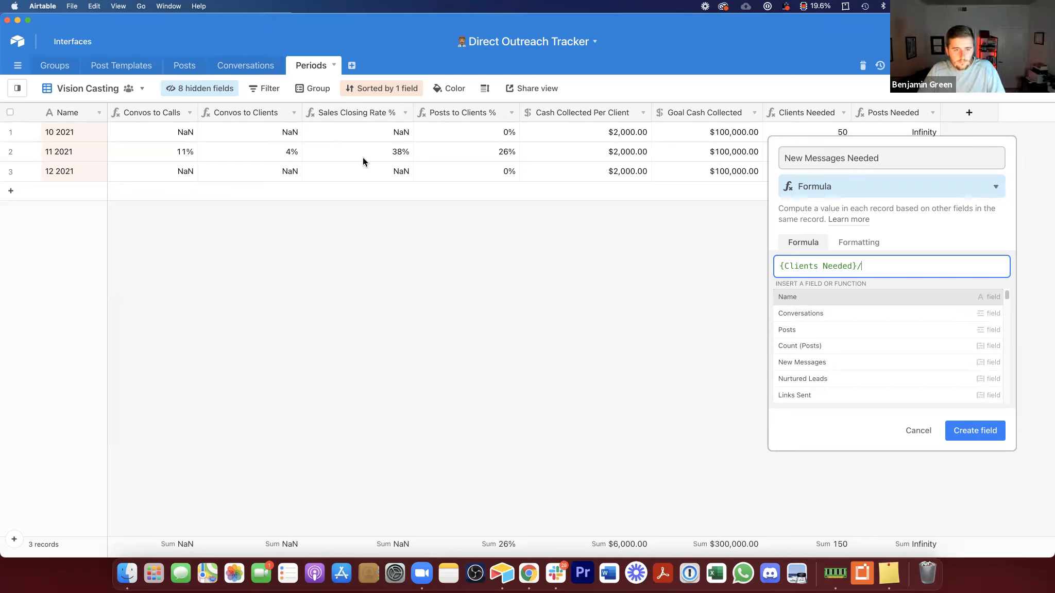
pyautogui.write('con')
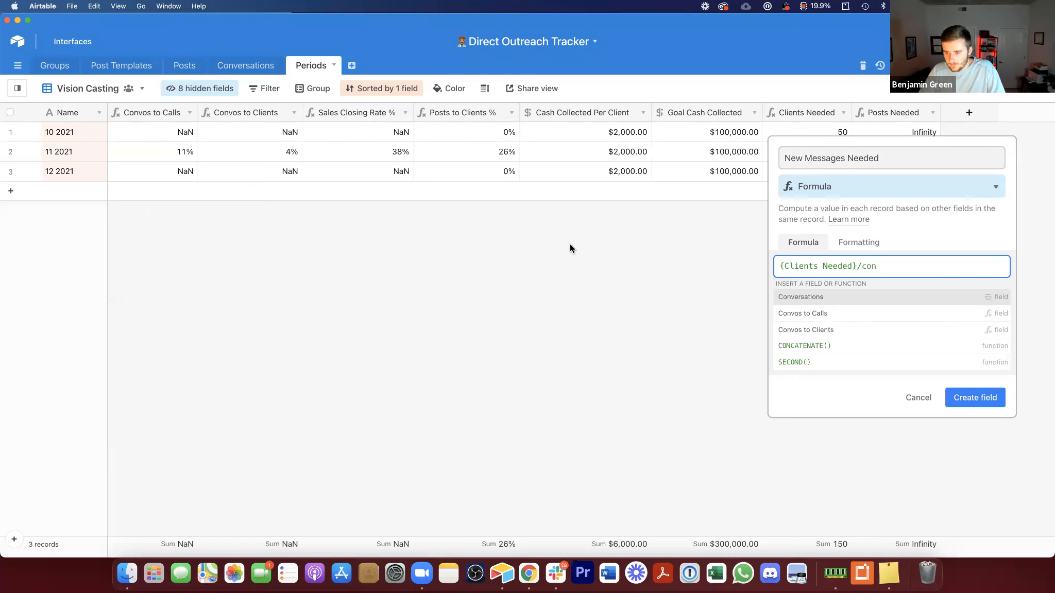
pyautogui.click(958, 331)
pyautogui.click(968, 308)
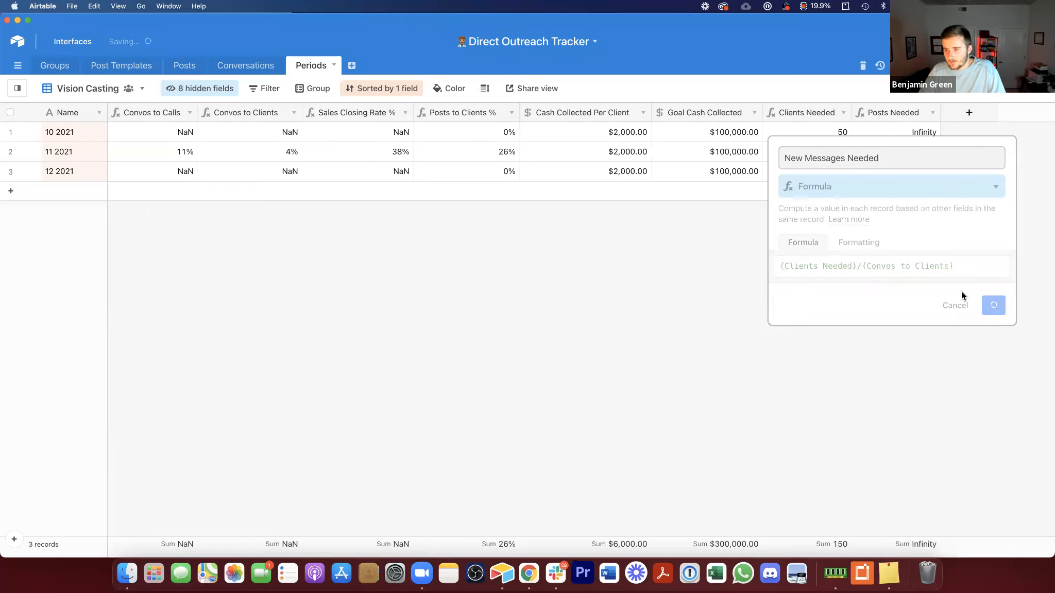
# Step: Insert a new field to the right of New Messages Needed
pyautogui.moveTo(1039, 112); pyautogui.dragTo(1046, 113)
pyautogui.rightClick(990, 112)
pyautogui.click(951, 256)
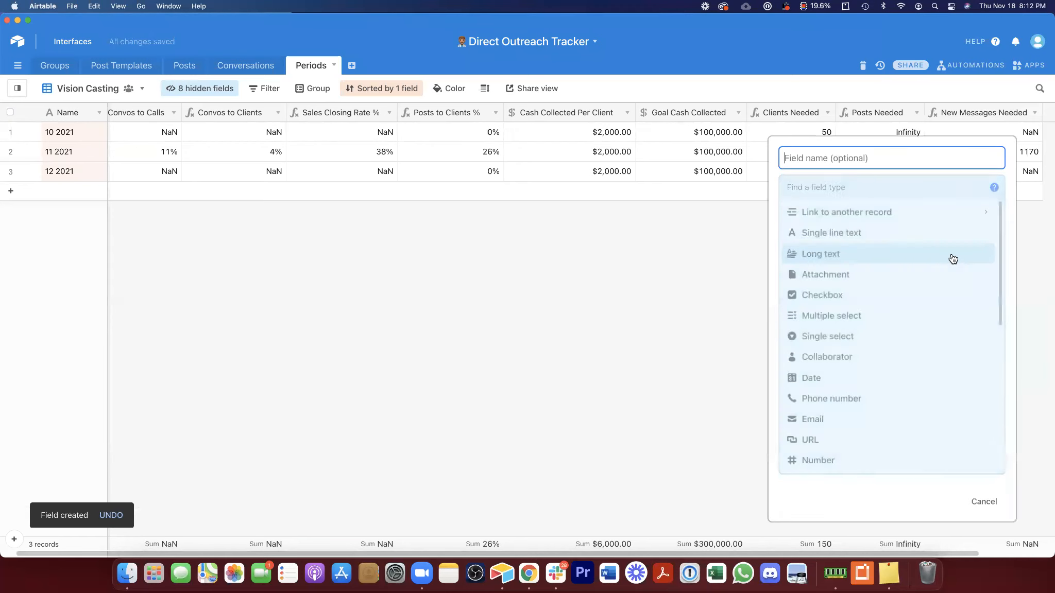
pyautogui.click(820, 182)
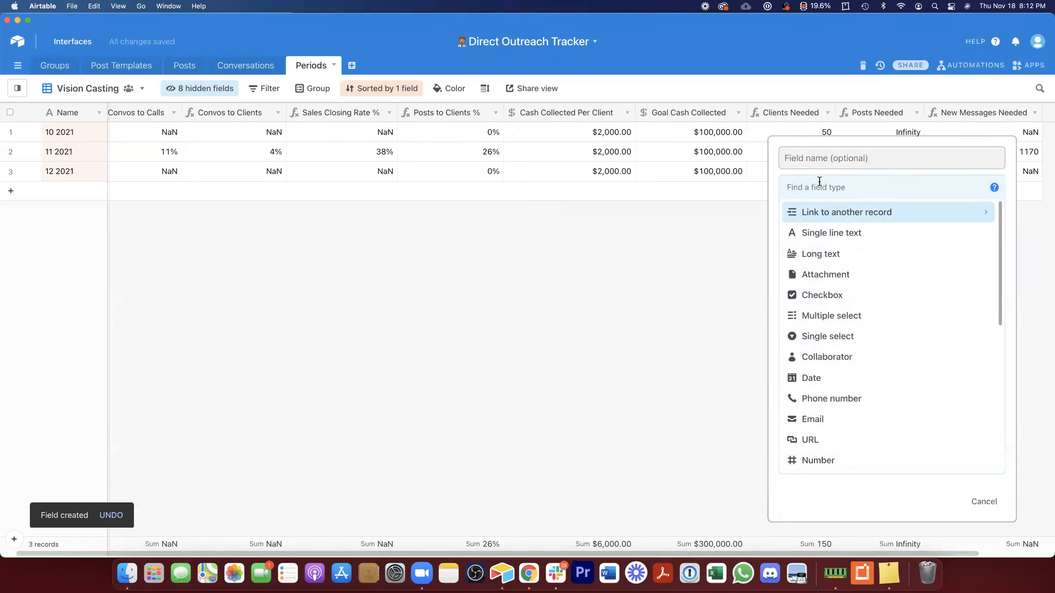
pyautogui.write('Ne')
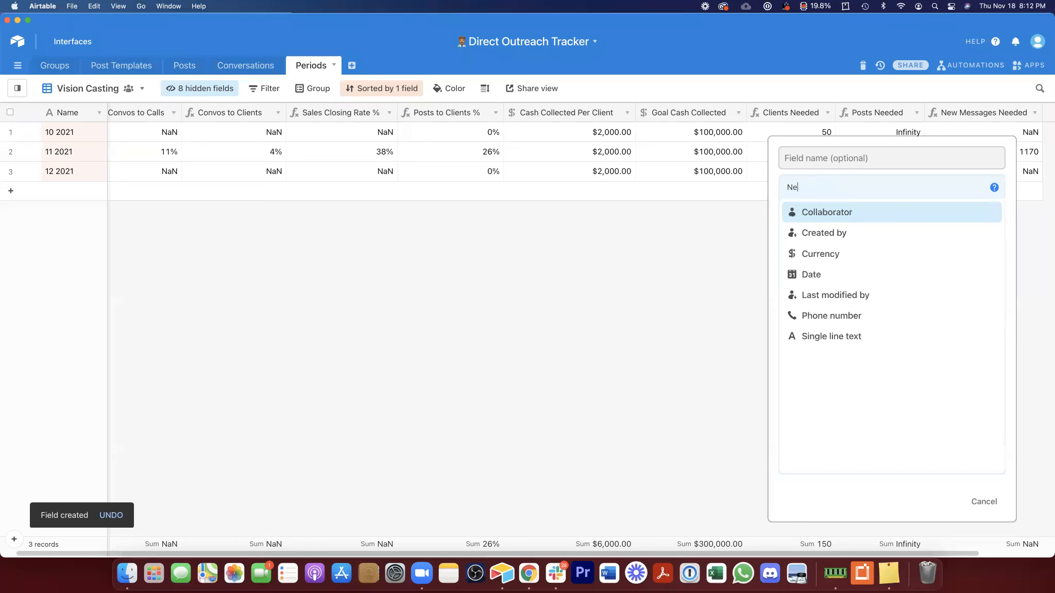
pyautogui.write('w messages')
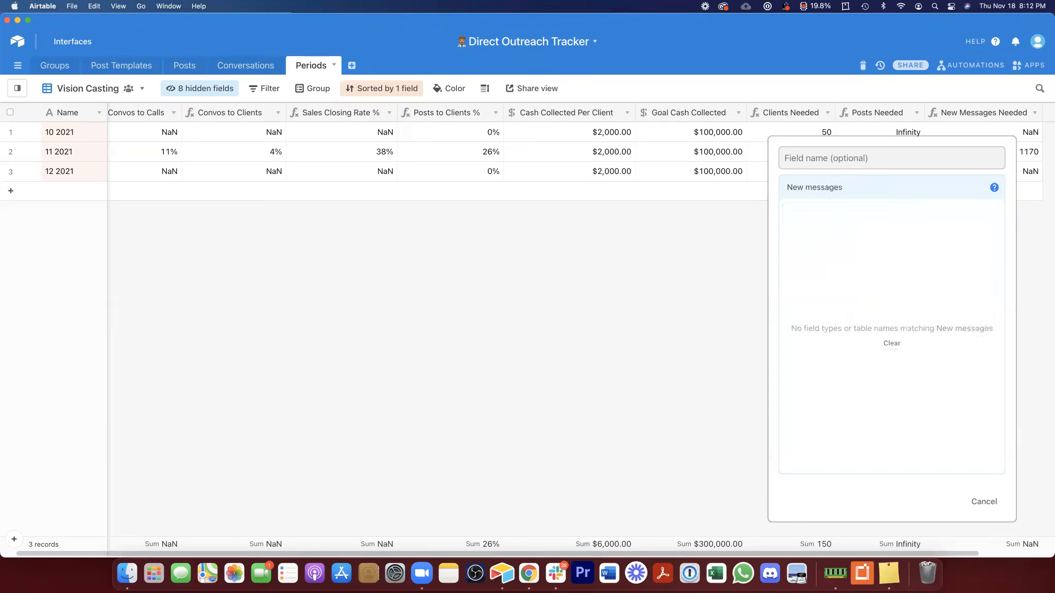
pyautogui.press('super+a')
pyautogui.press('BackSpace')
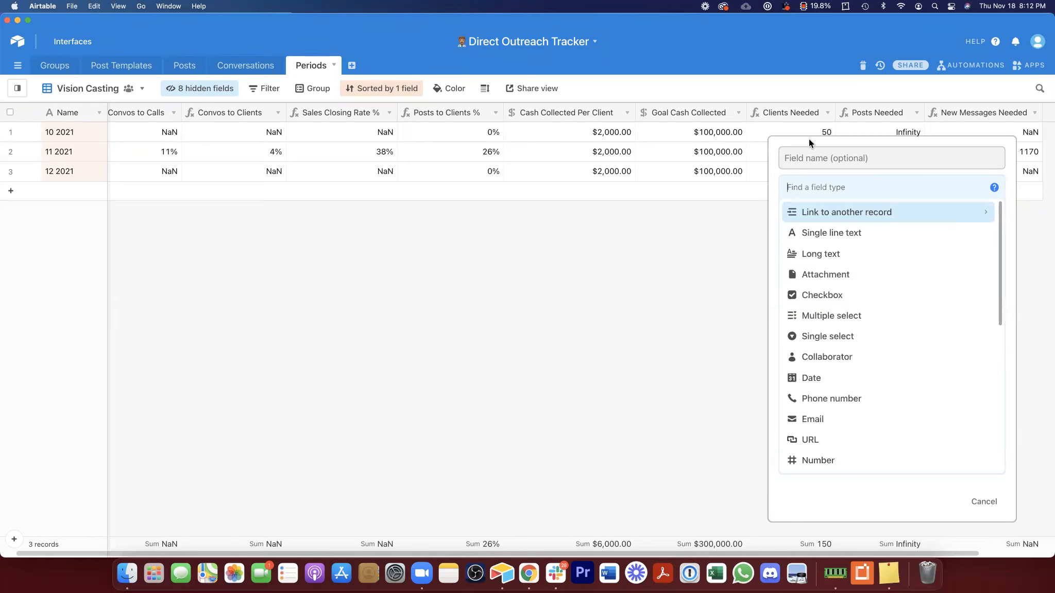
# Step: Name the new field Messages Per Day Needed
pyautogui.click(867, 160)
pyautogui.write('Messages ')
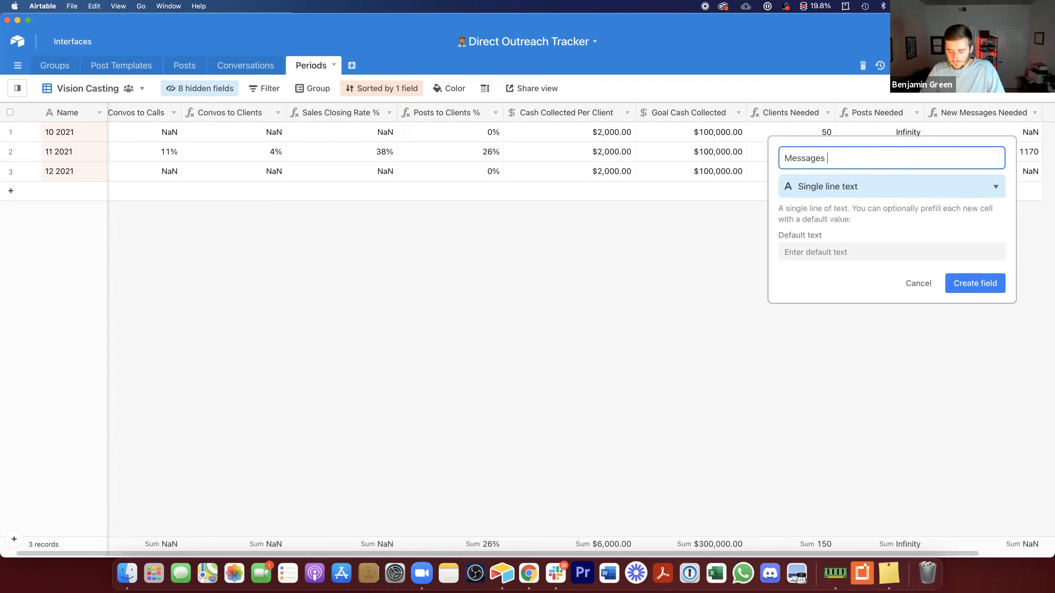
pyautogui.write('per Day Needed')
pyautogui.click(831, 158)
pyautogui.press('BackSpace')
pyautogui.write('P')
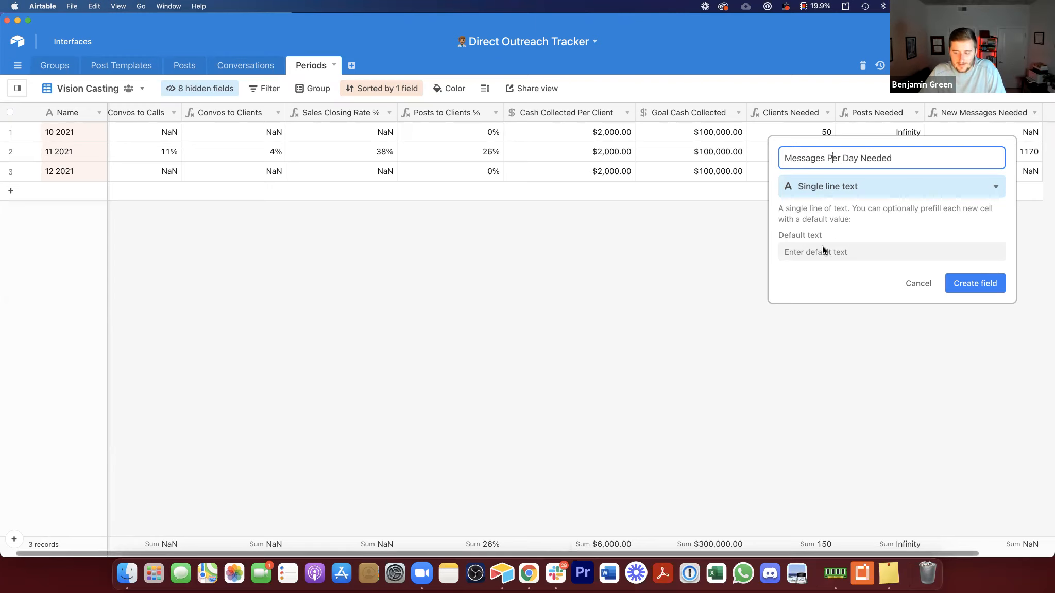
# Step: Make it a formula field dividing New Messages Needed by 30
pyautogui.click(862, 188)
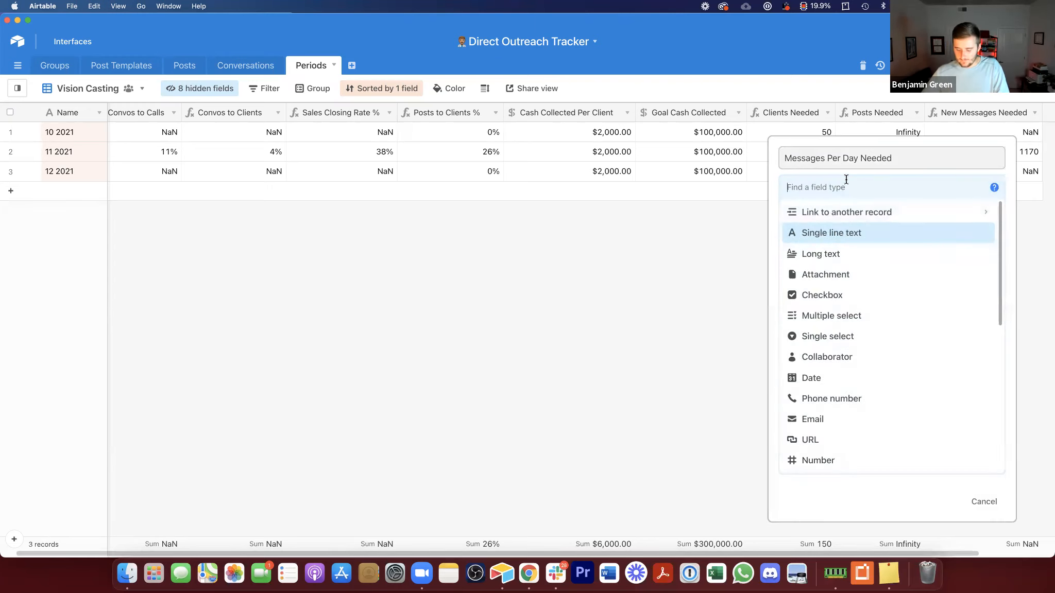
pyautogui.write('fo')
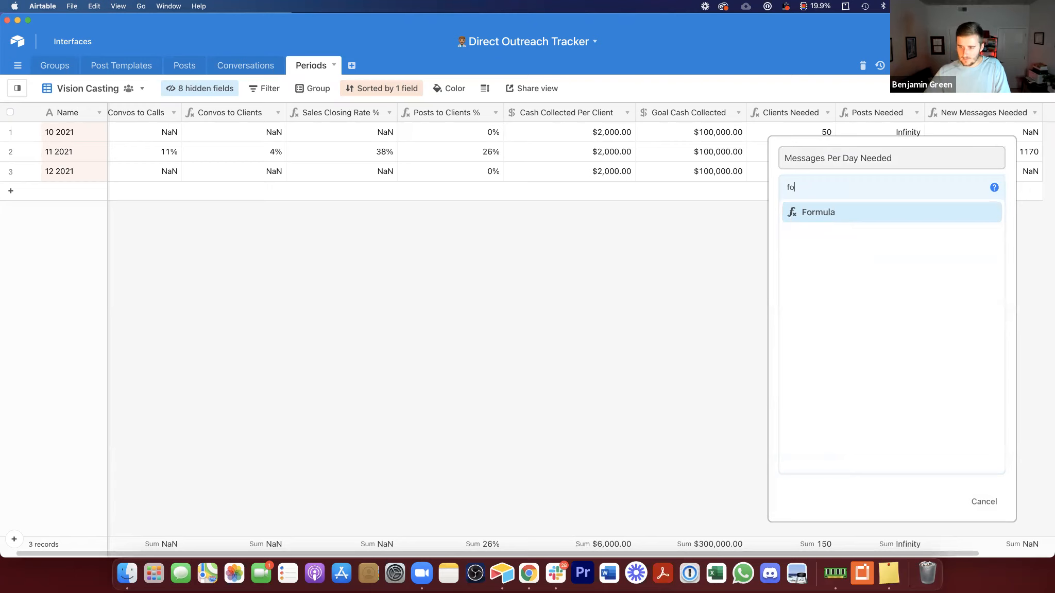
pyautogui.click(843, 210)
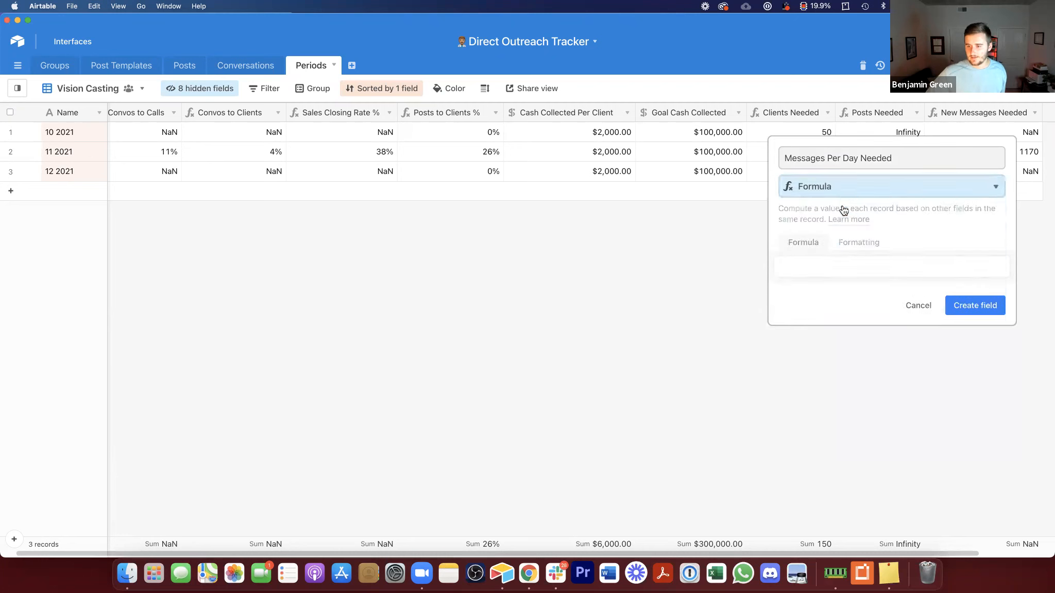
pyautogui.click(841, 264)
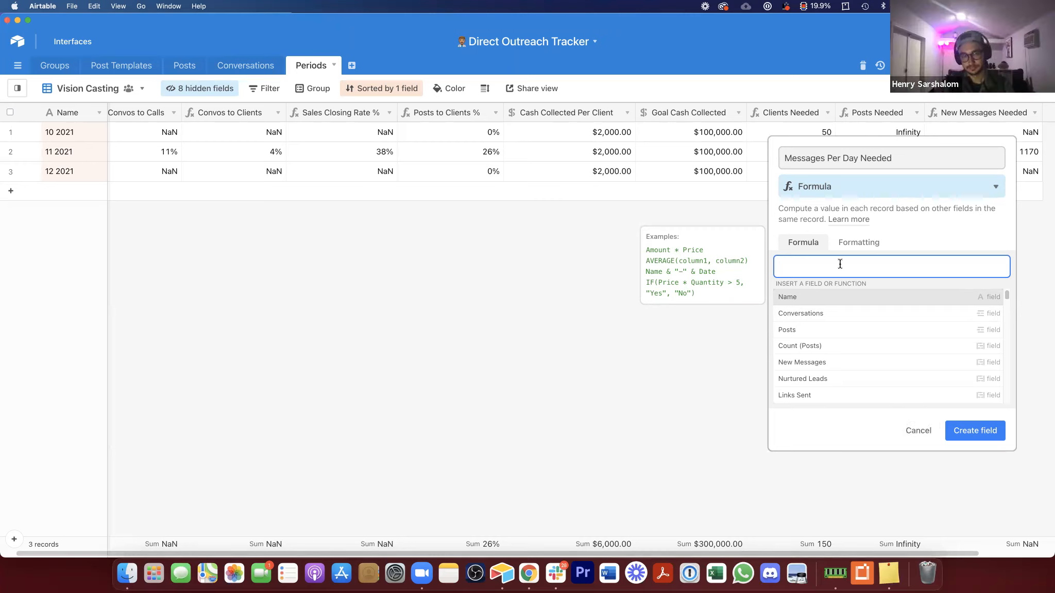
pyautogui.write('new')
pyautogui.click(858, 328)
pyautogui.write('/30')
pyautogui.press('super+Left')
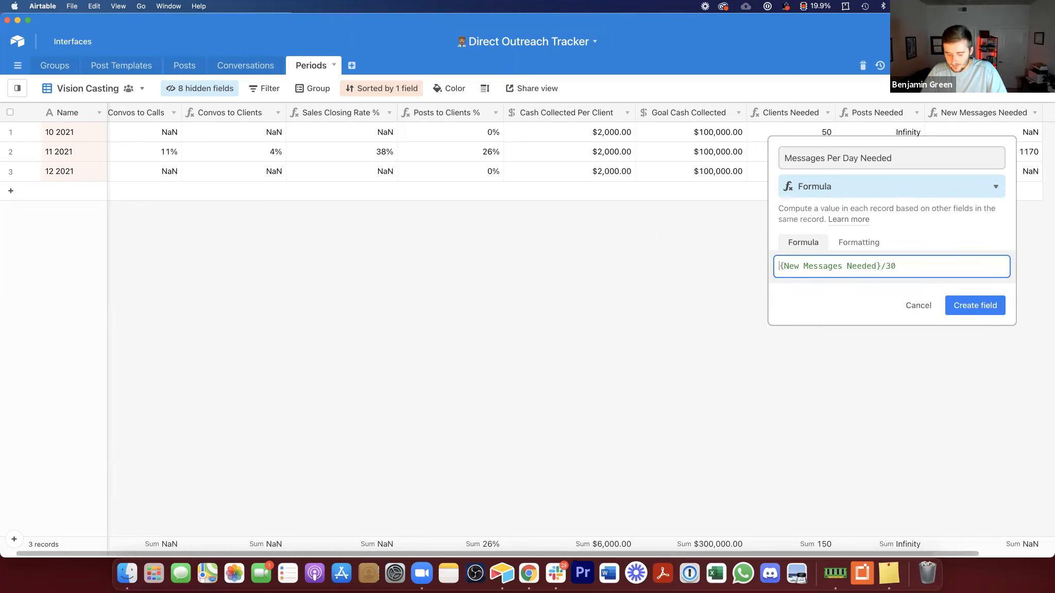
# Step: Wrap the formula in ROUND with precision 0, giving ROUND({New Messages Needed}/30,0), and create the field
pyautogui.write('round')
pyautogui.click(915, 299)
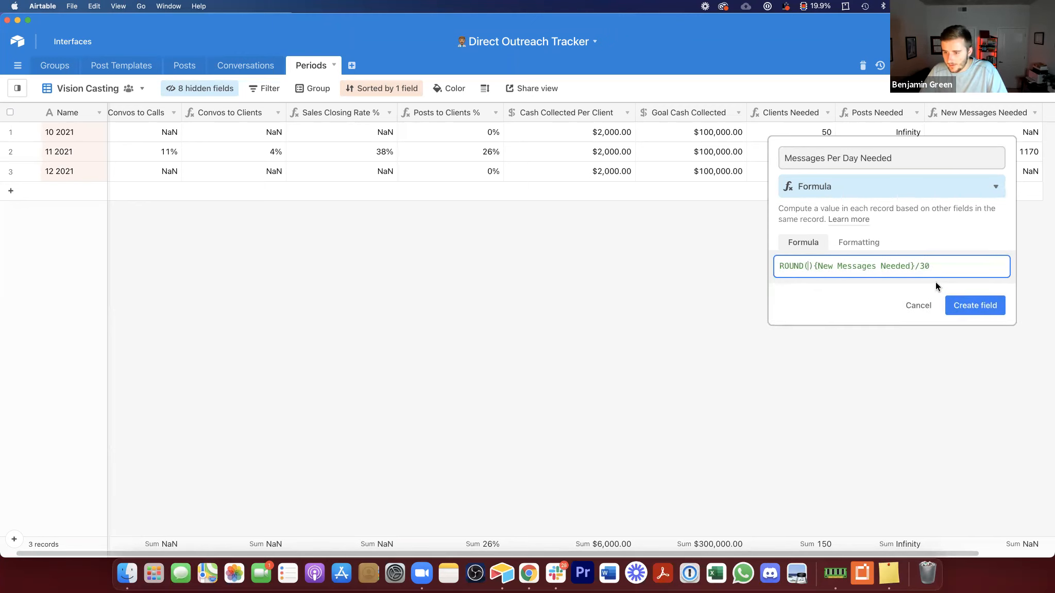
pyautogui.press('BackSpace')
pyautogui.click(961, 267)
pyautogui.write(',)')
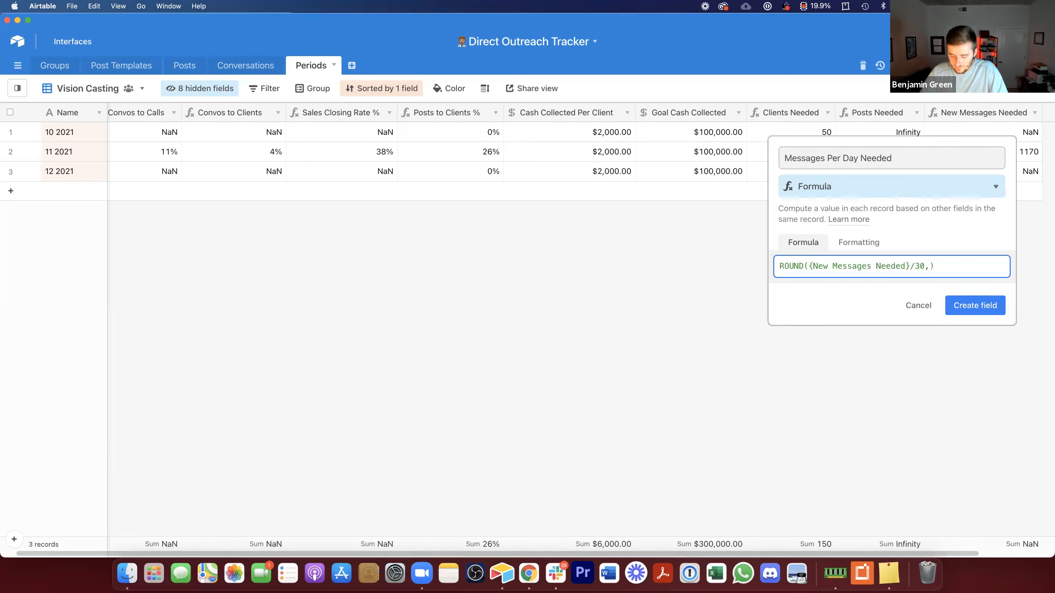
pyautogui.press('Left')
pyautogui.write('0')
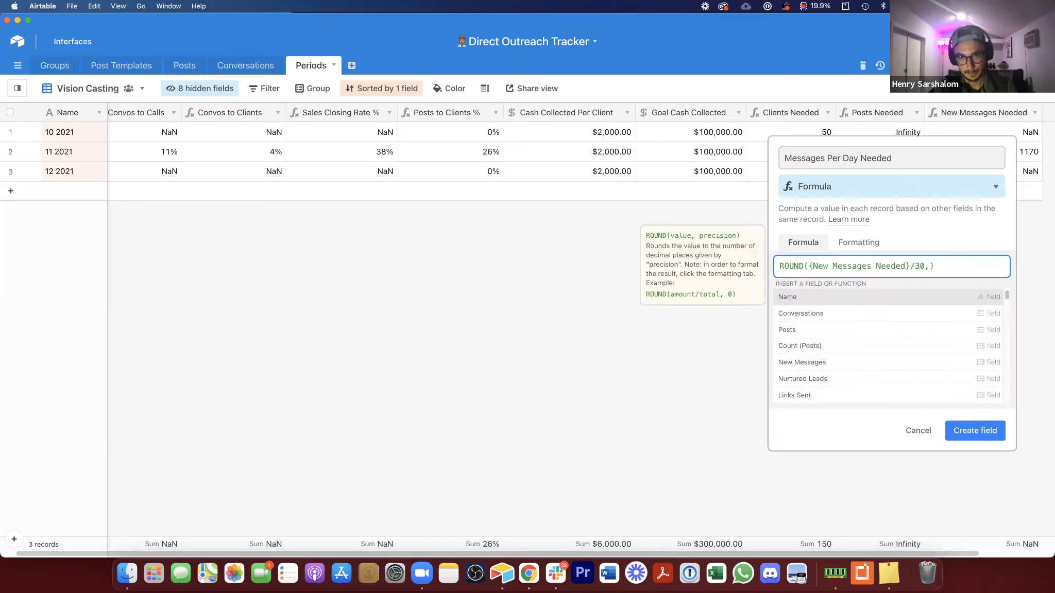
pyautogui.click(976, 309)
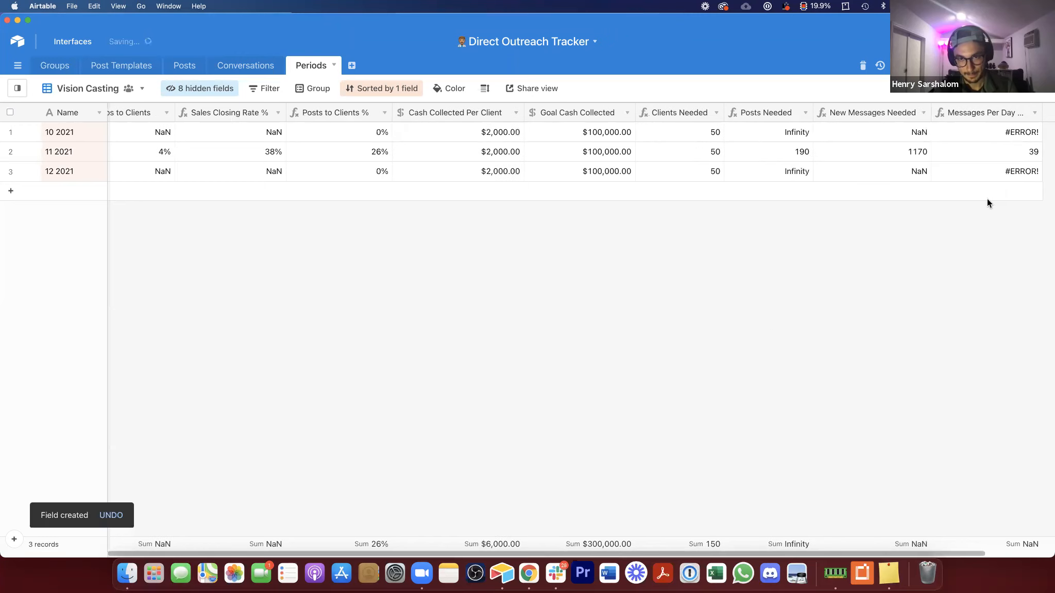
# Step: Set the 11 2021 row's Cash Collected Per Client to 4000
pyautogui.click(1007, 154)
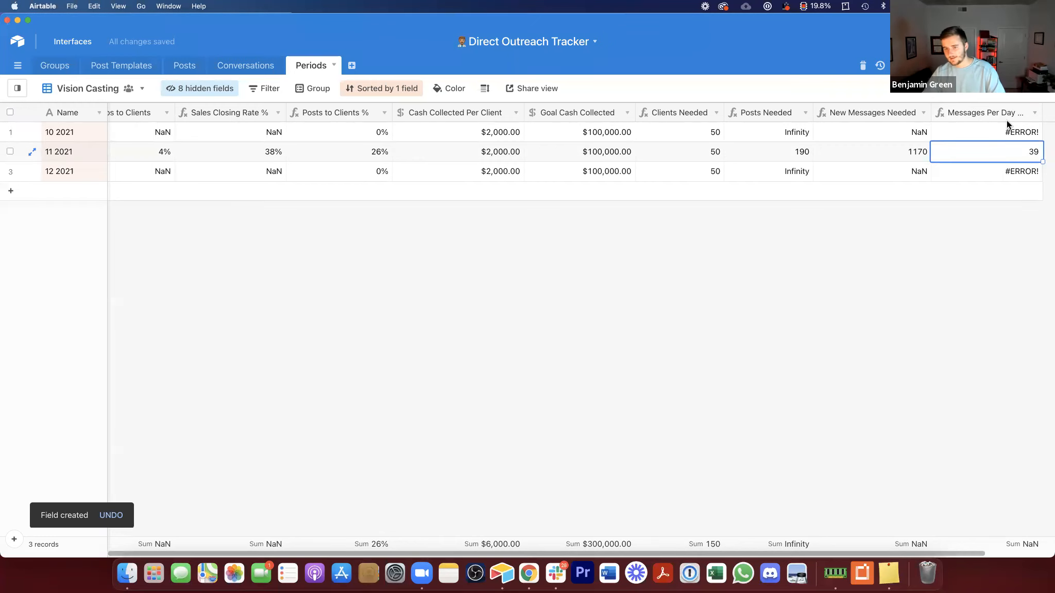
pyautogui.click(477, 146)
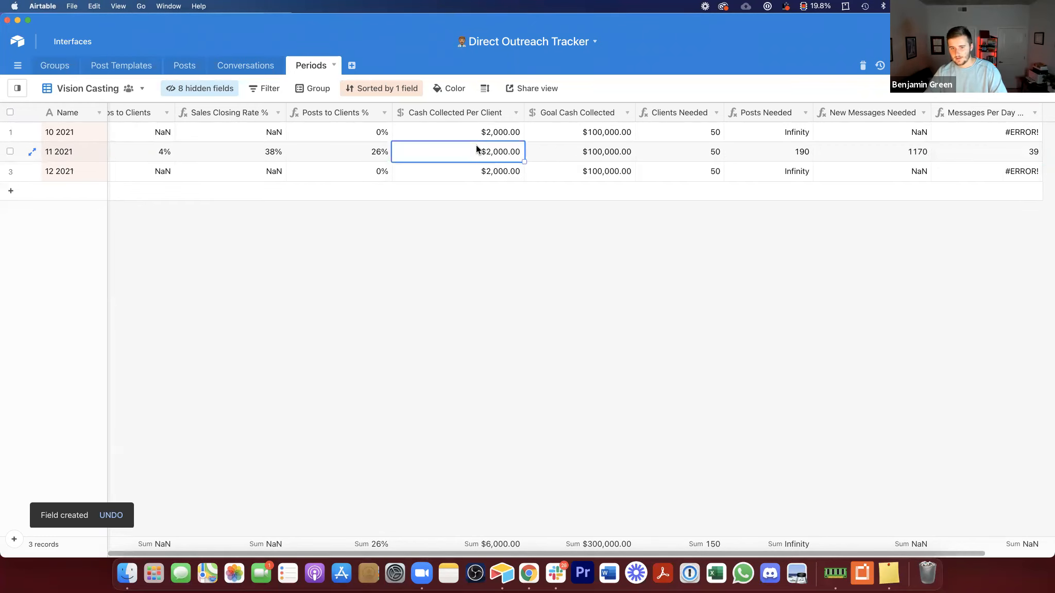
pyautogui.write('4000')
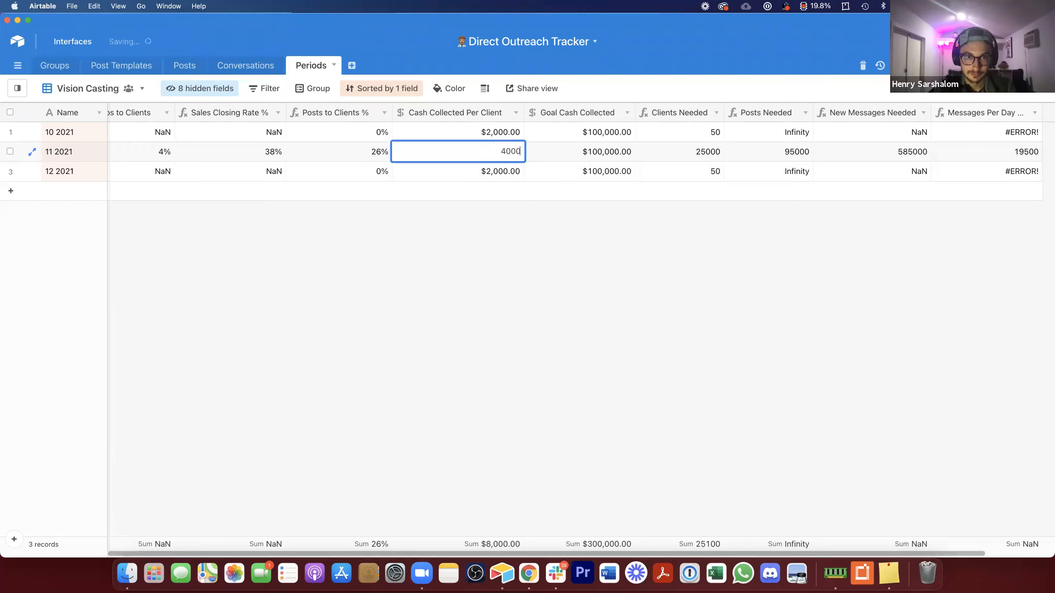
pyautogui.click(501, 297)
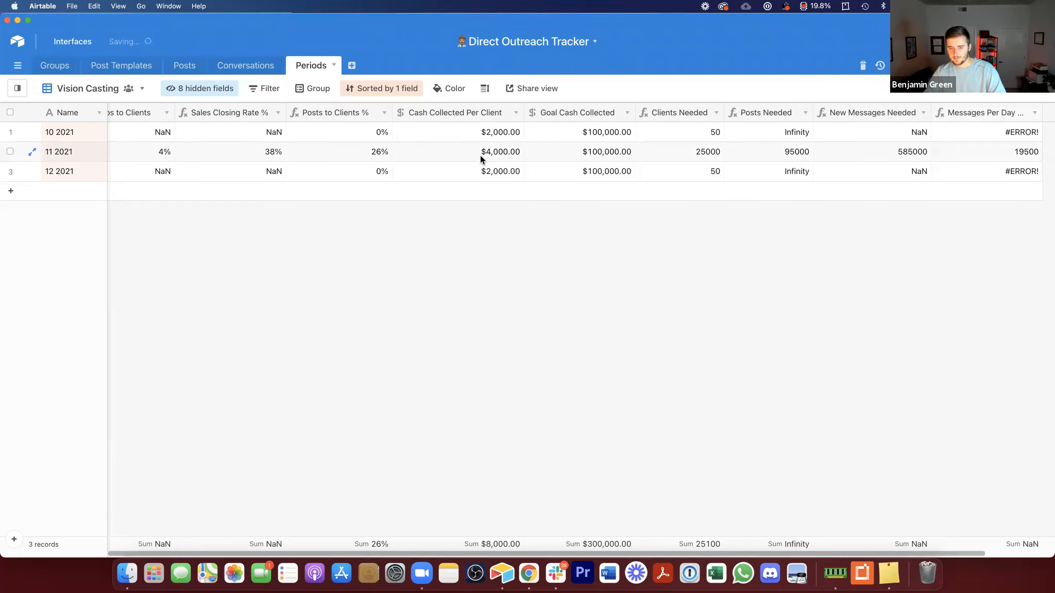
# Step: Narrow the Goal Cash Collected and Cash Collected Per Client columns
pyautogui.click(941, 155)
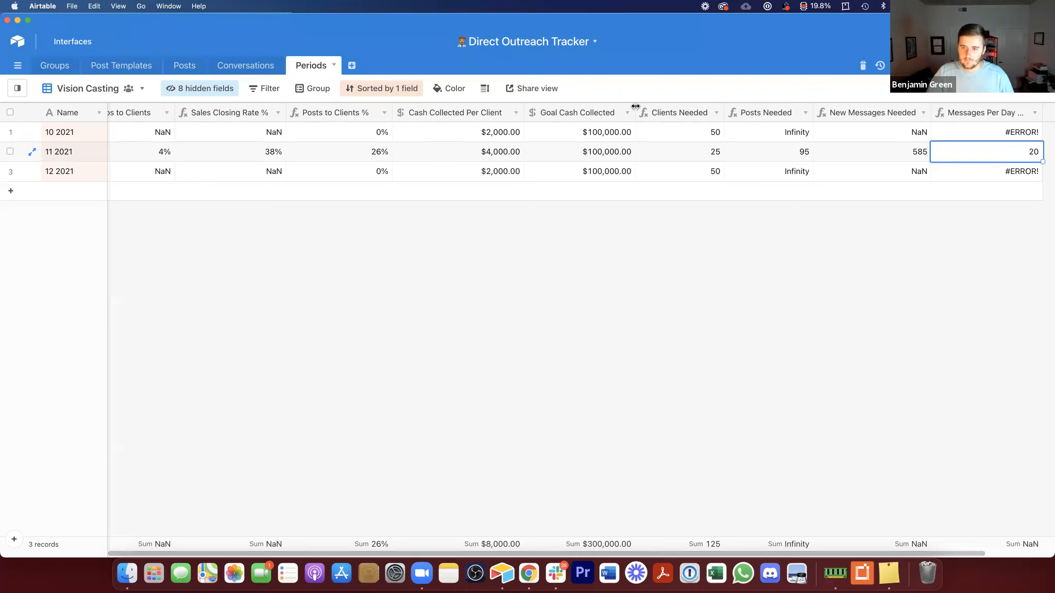
pyautogui.moveTo(636, 112); pyautogui.dragTo(631, 112)
pyautogui.moveTo(526, 111); pyautogui.dragTo(517, 112)
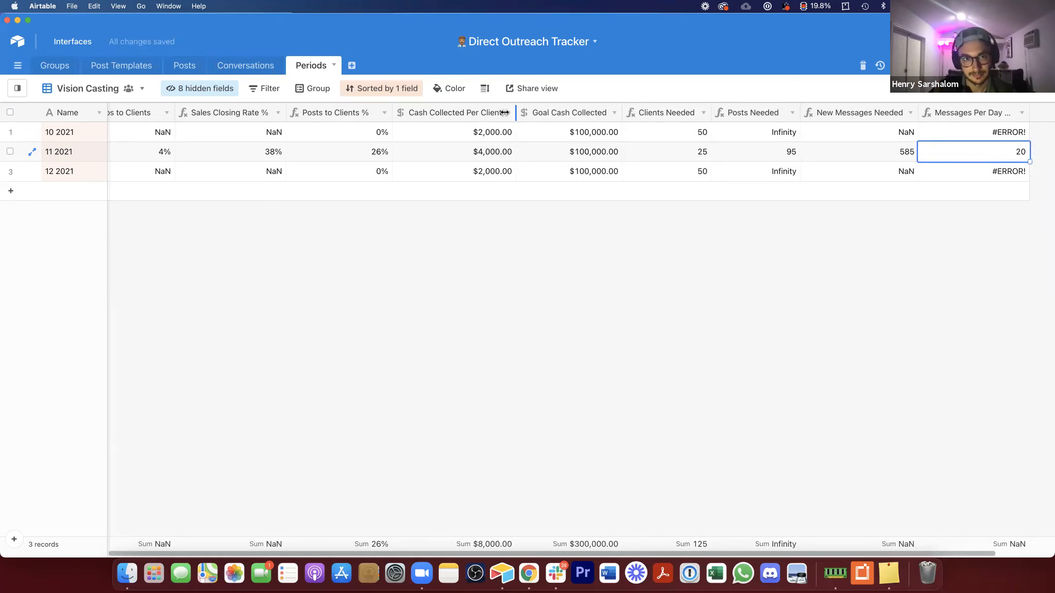
# Step: Narrow the Cash Collected Per Client column and the primary field column slightly
pyautogui.moveTo(391, 114); pyautogui.dragTo(384, 114)
pyautogui.click(105, 125)
pyautogui.moveTo(104, 114); pyautogui.dragTo(102, 114)
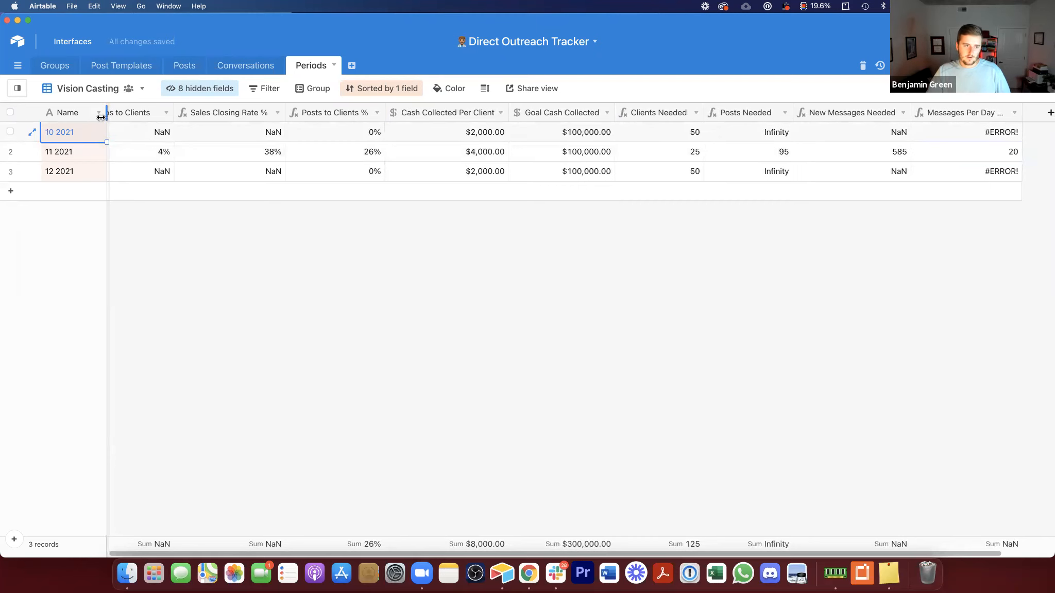
# Step: Rename the primary Name field to Month ID
pyautogui.doubleClick(73, 110)
pyautogui.write('Month ID')
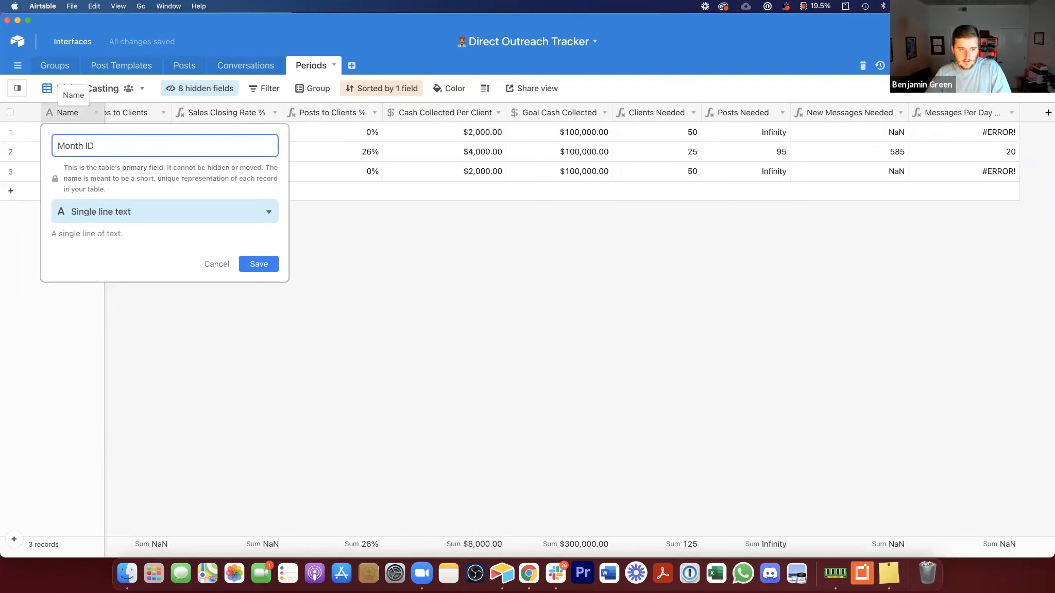
pyautogui.click(263, 264)
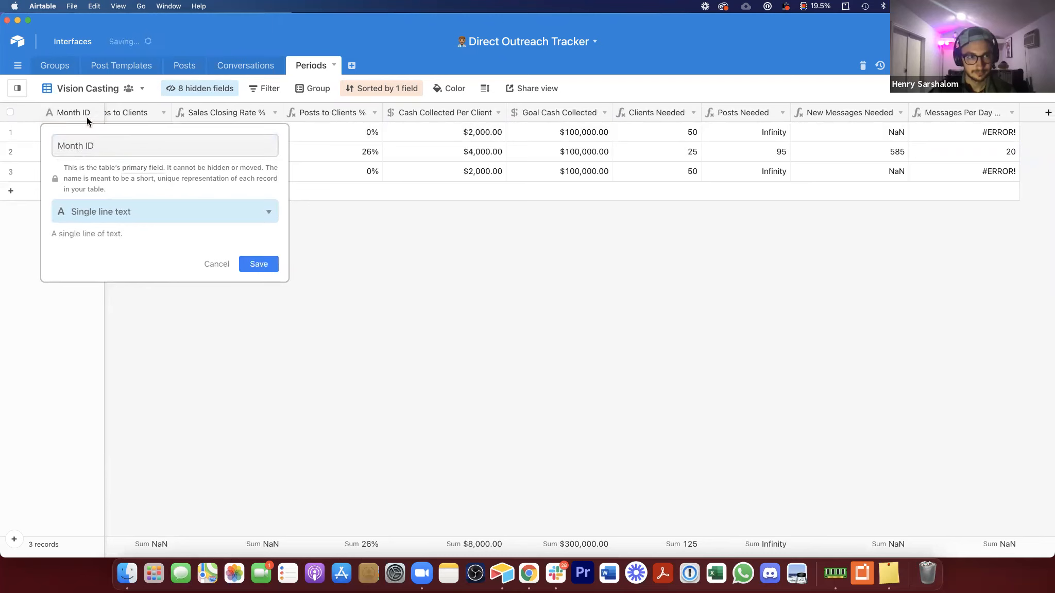
# Step: Review the 11 2021 row's conversion rates and needed-client values across the Vision Casting columns
pyautogui.click(149, 151)
pyautogui.moveTo(416, 152); pyautogui.dragTo(727, 150)
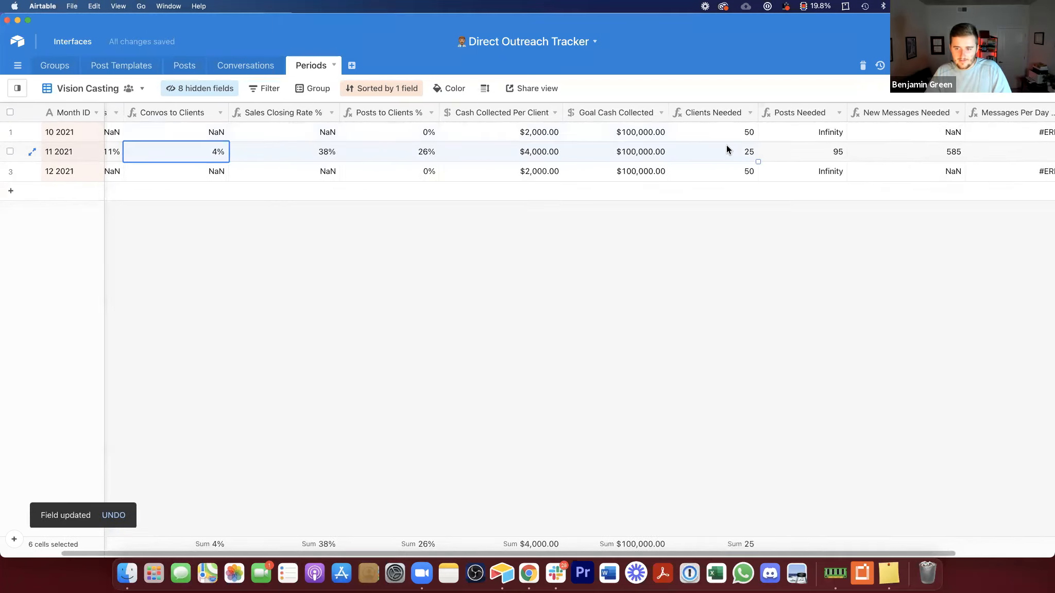
pyautogui.click(586, 158)
pyautogui.click(514, 151)
pyautogui.click(656, 158)
pyautogui.click(724, 150)
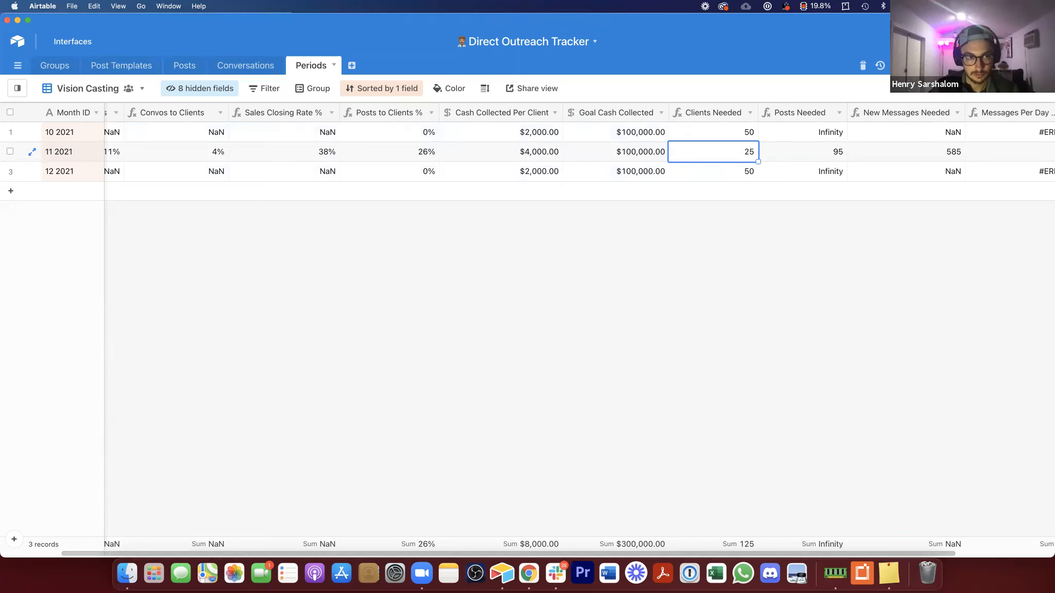
# Step: Create a custom automation named Convo to Reporting with a 'When a record matches conditions' trigger
pyautogui.click(971, 66)
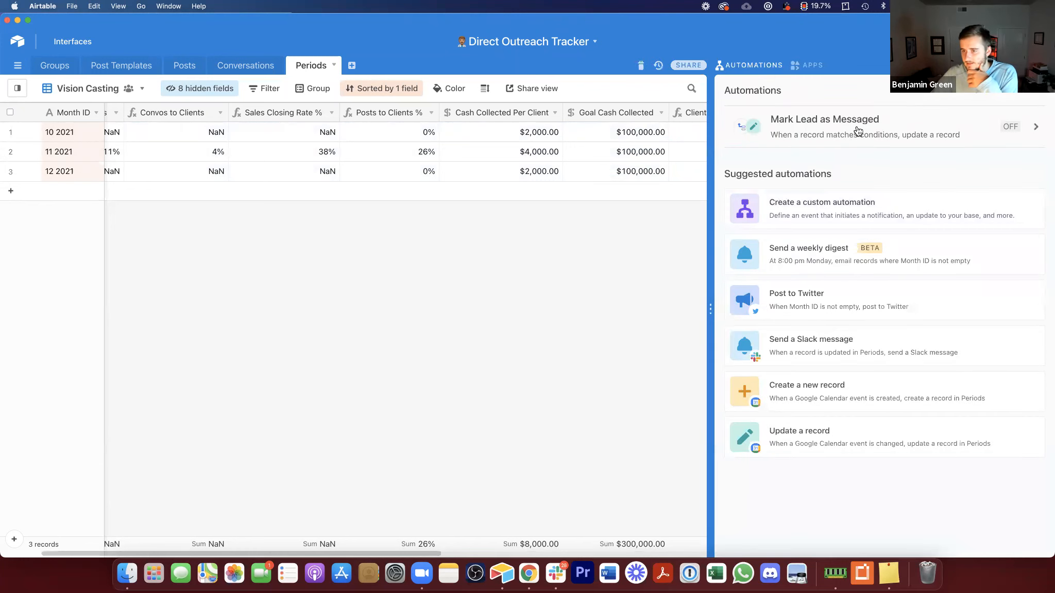
pyautogui.click(845, 204)
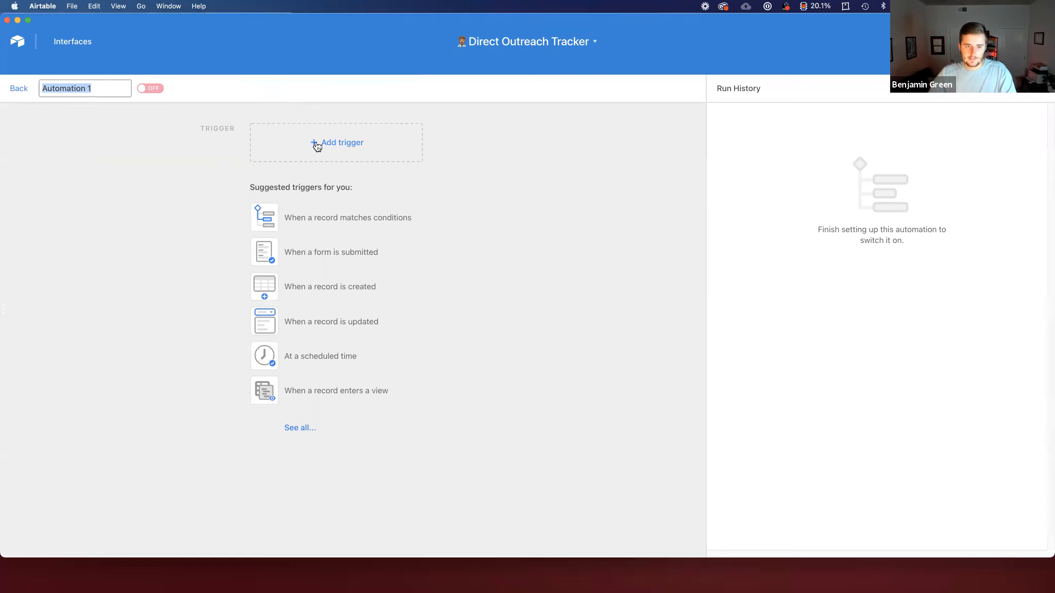
pyautogui.write('Convo to Reporting')
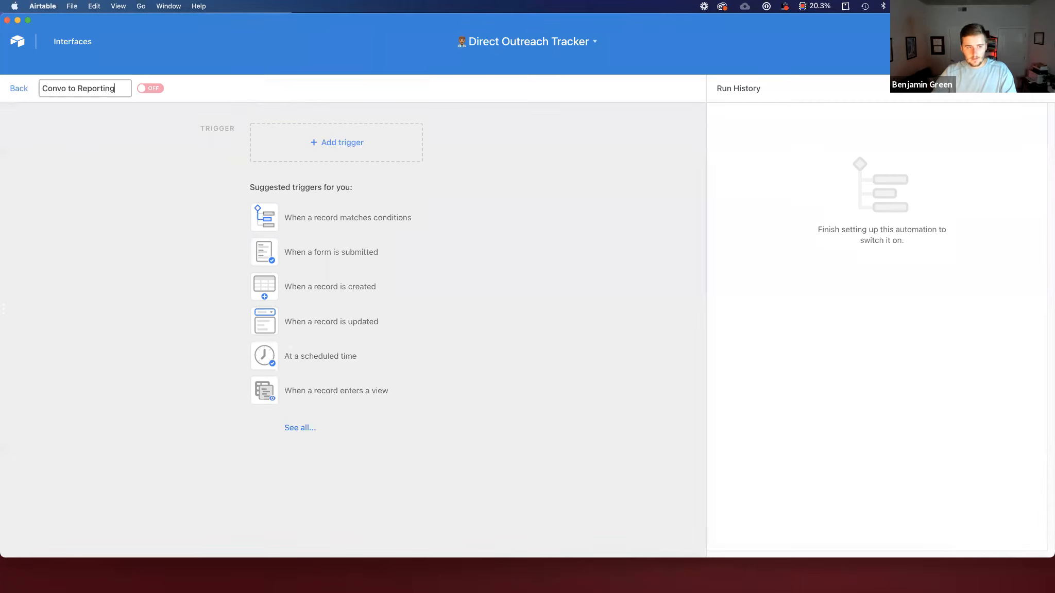
pyautogui.click(314, 252)
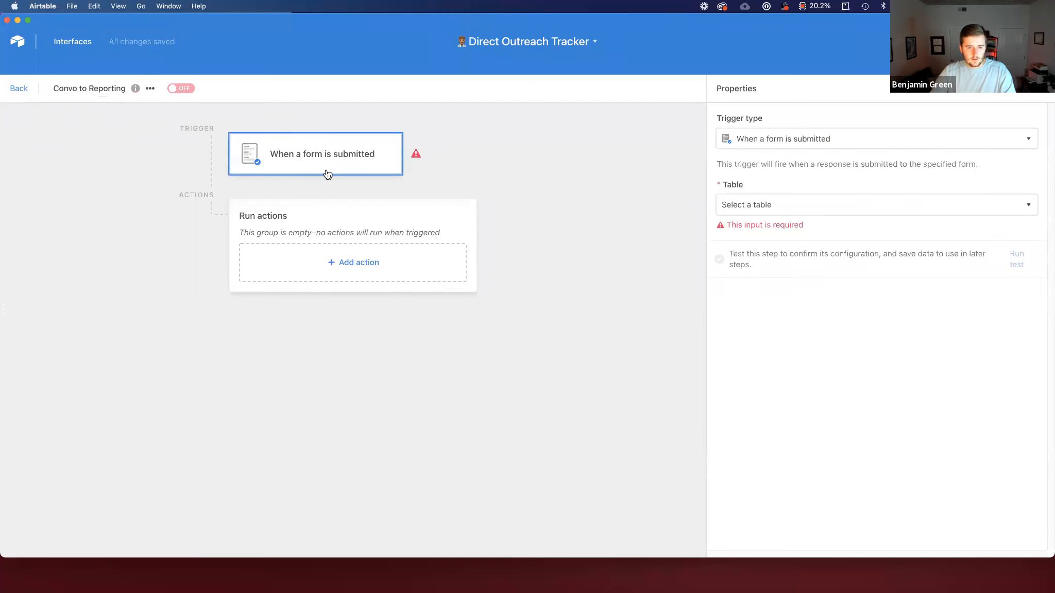
pyautogui.click(800, 138)
pyautogui.click(777, 167)
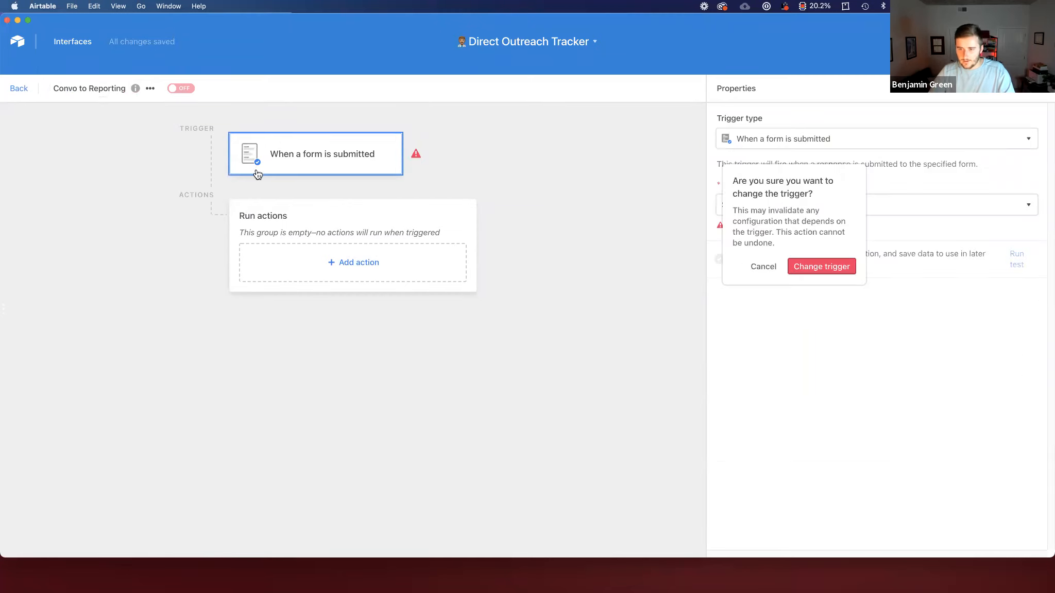
pyautogui.click(818, 267)
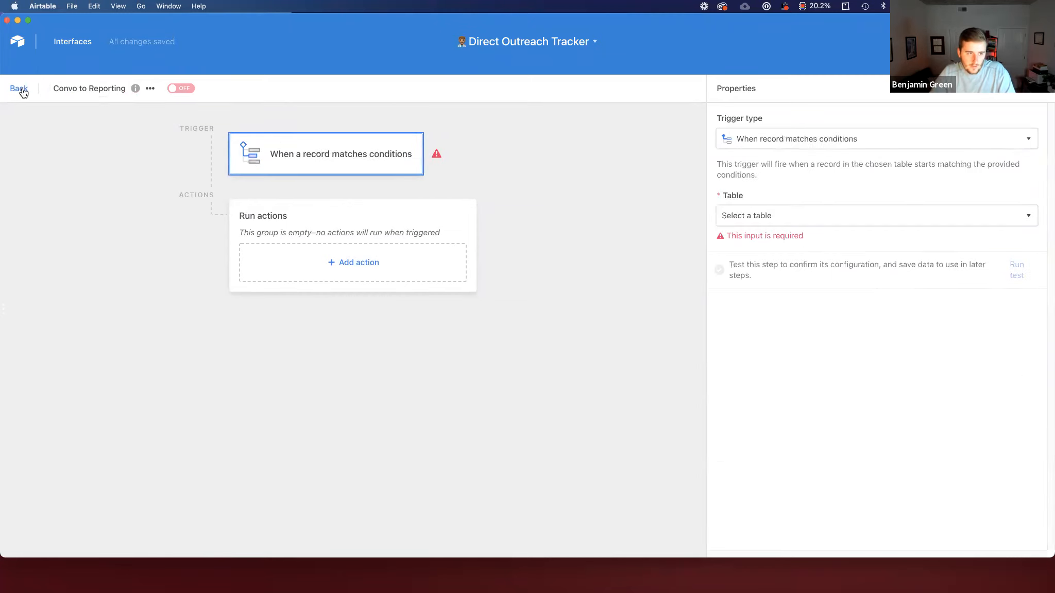
pyautogui.click(20, 88)
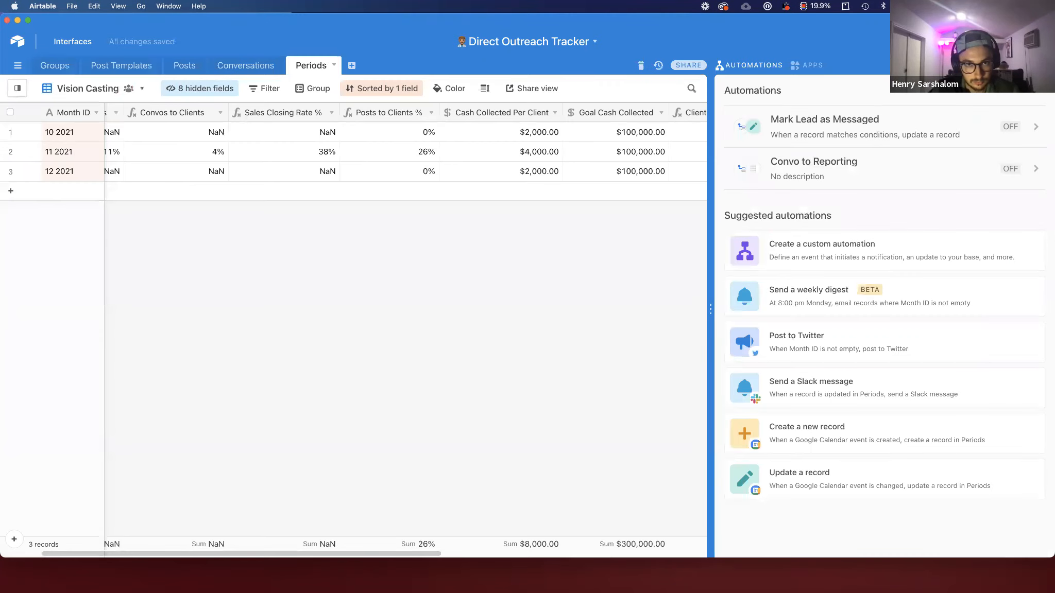
# Step: In Conversations, clear the first 13 Periods links and paste 11 2021 back into them from a Month ID cell
pyautogui.click(753, 66)
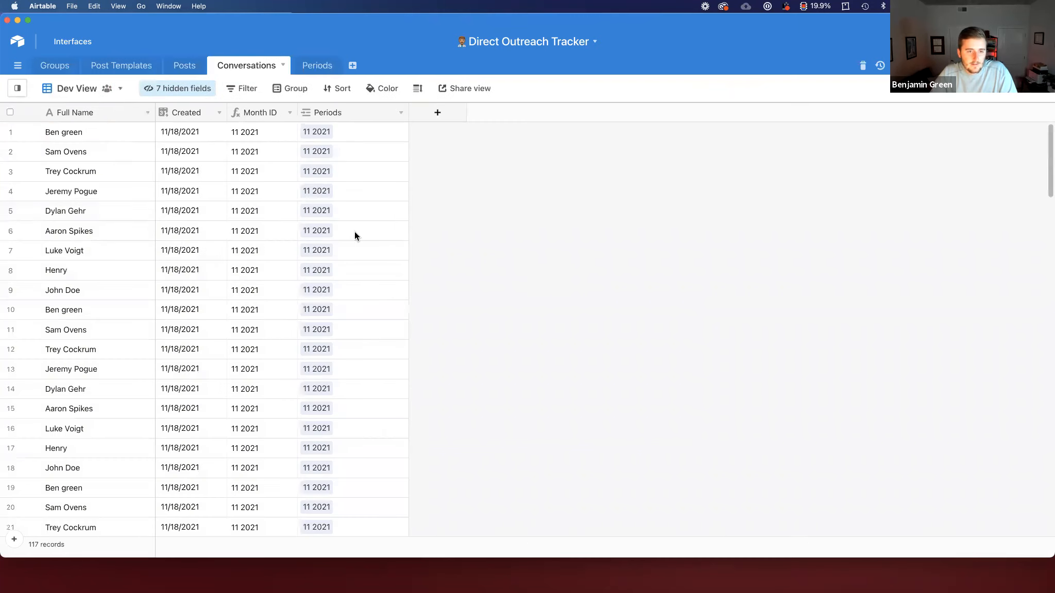
pyautogui.moveTo(350, 132); pyautogui.dragTo(386, 364)
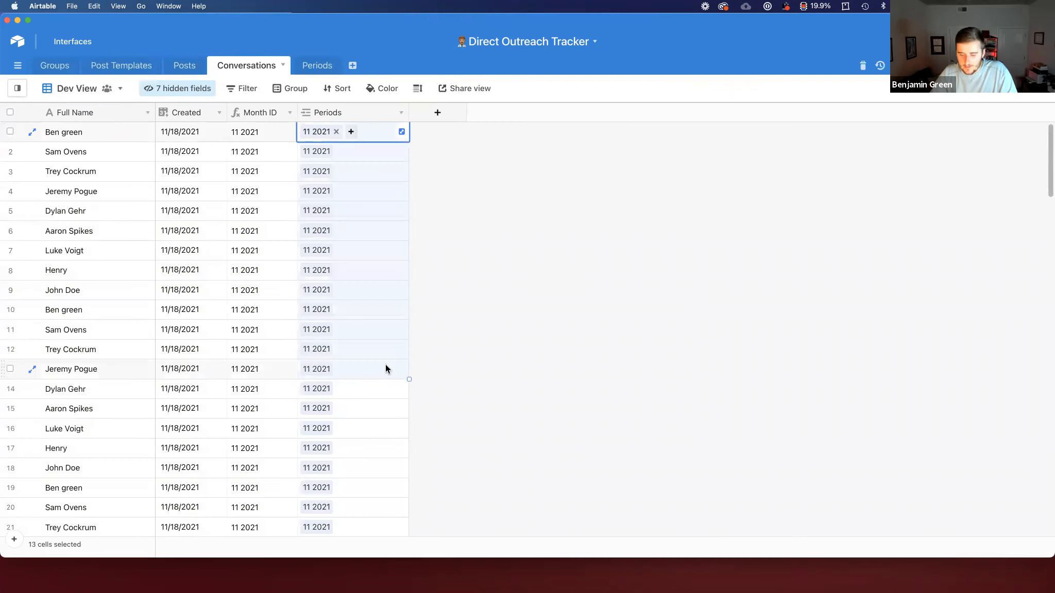
pyautogui.press('BackSpace')
pyautogui.click(660, 324)
pyautogui.click(190, 129)
pyautogui.click(243, 129)
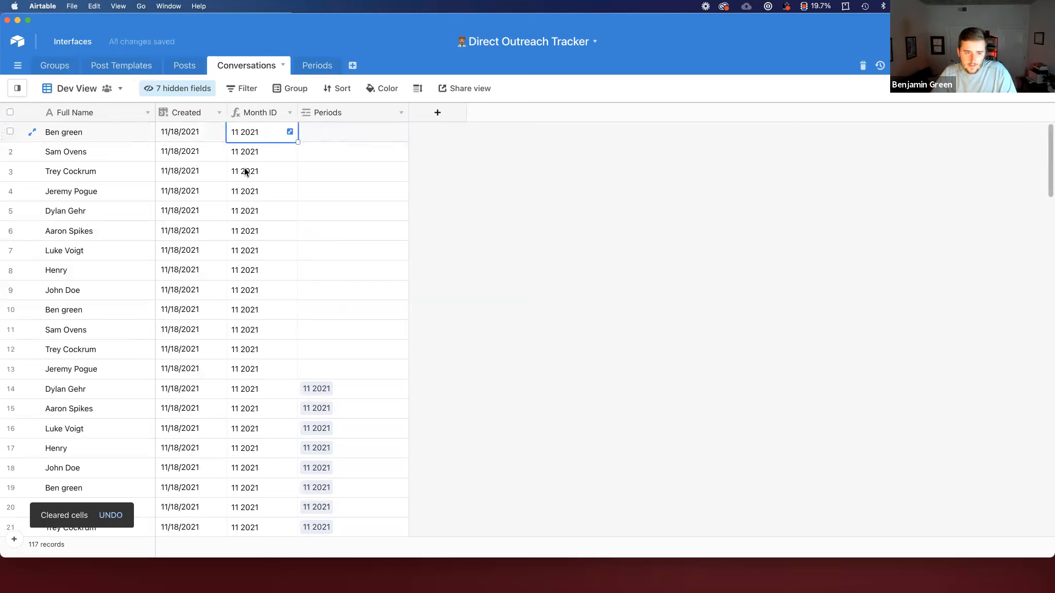
pyautogui.keyDown('shift'); pyautogui.click(279, 364); pyautogui.keyUp('shift')
pyautogui.hotkey('ctrl', 'c')
pyautogui.click(331, 129)
pyautogui.hotkey('ctrl', 'v')
pyautogui.click(518, 159)
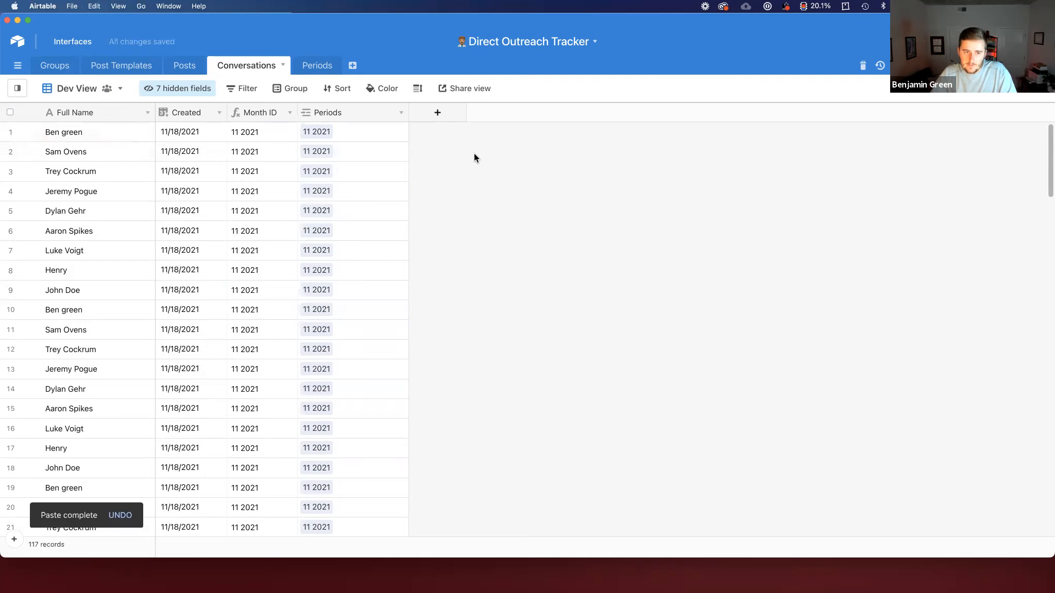
# Step: Inspect the Month ID formula and the Created field settings without changing them
pyautogui.doubleClick(258, 113)
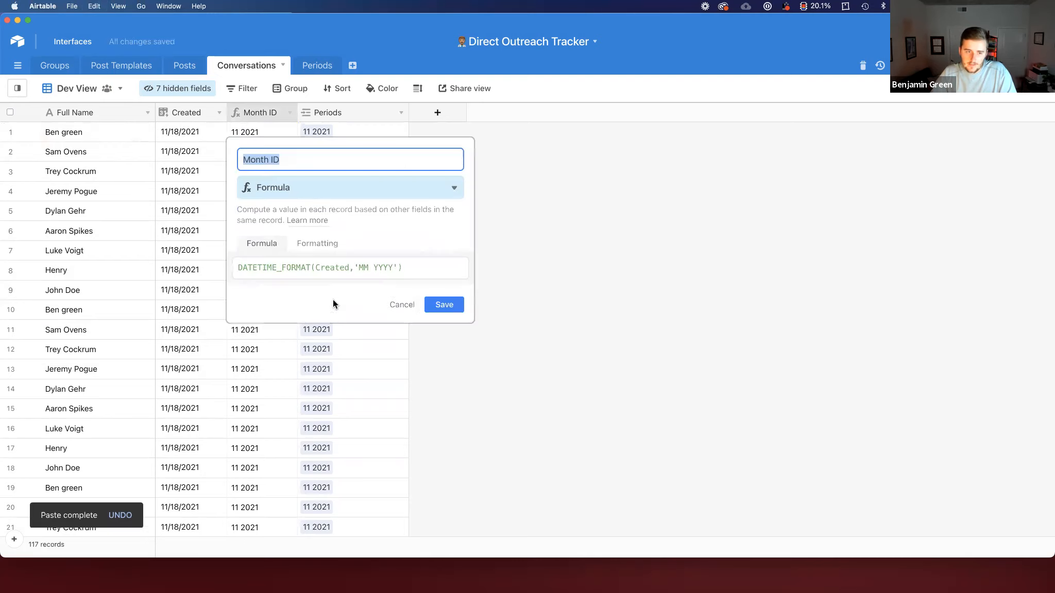
pyautogui.click(400, 304)
pyautogui.doubleClick(191, 113)
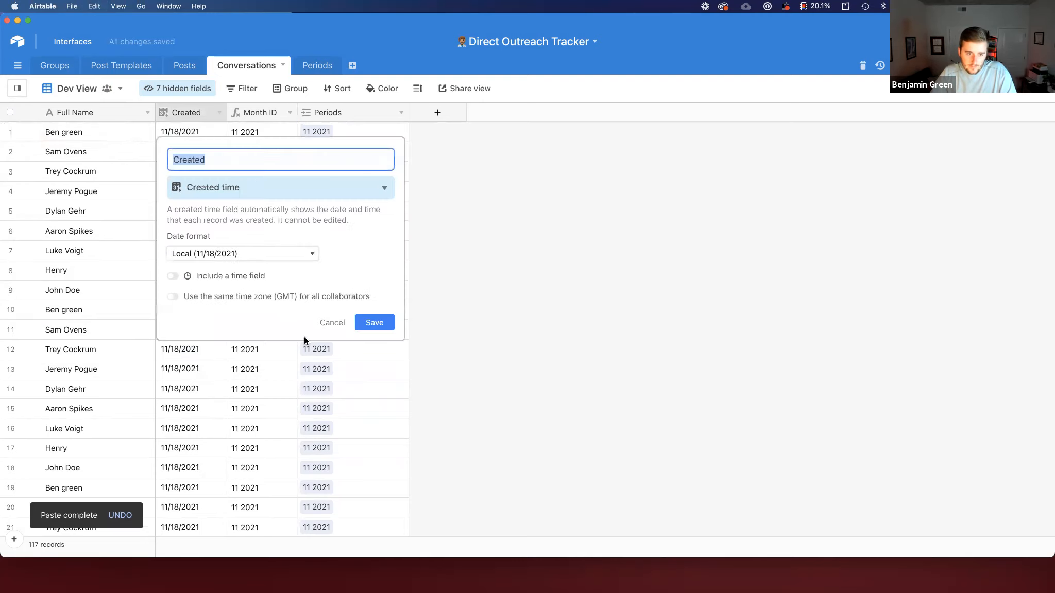
pyautogui.click(334, 323)
# Step: In the Mark Lead as Messaged automation, add a Periods field to the Update record action set to the record's Month ID
pyautogui.click(201, 64)
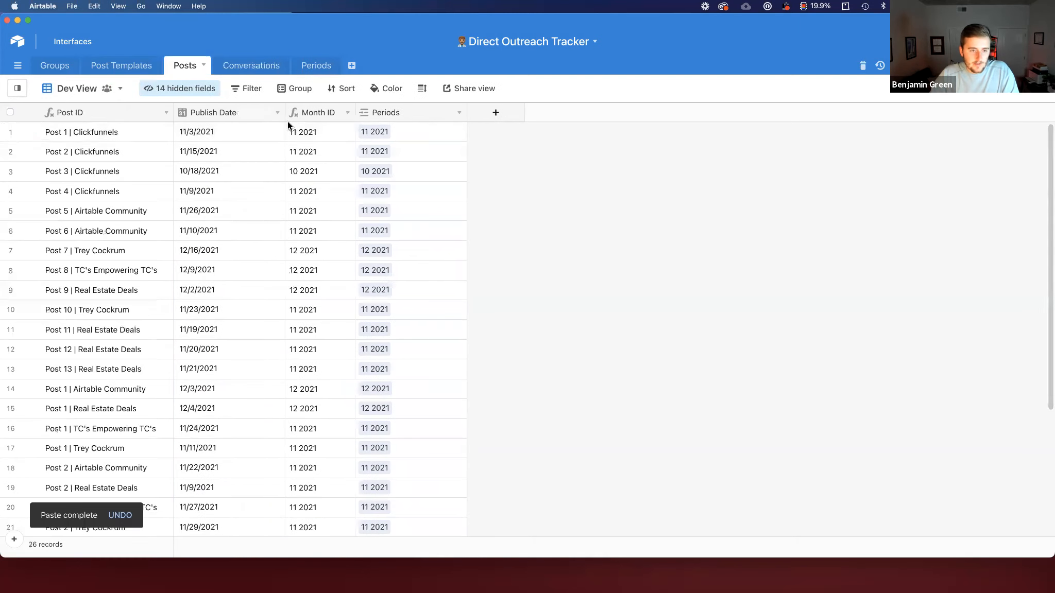
pyautogui.click(249, 135)
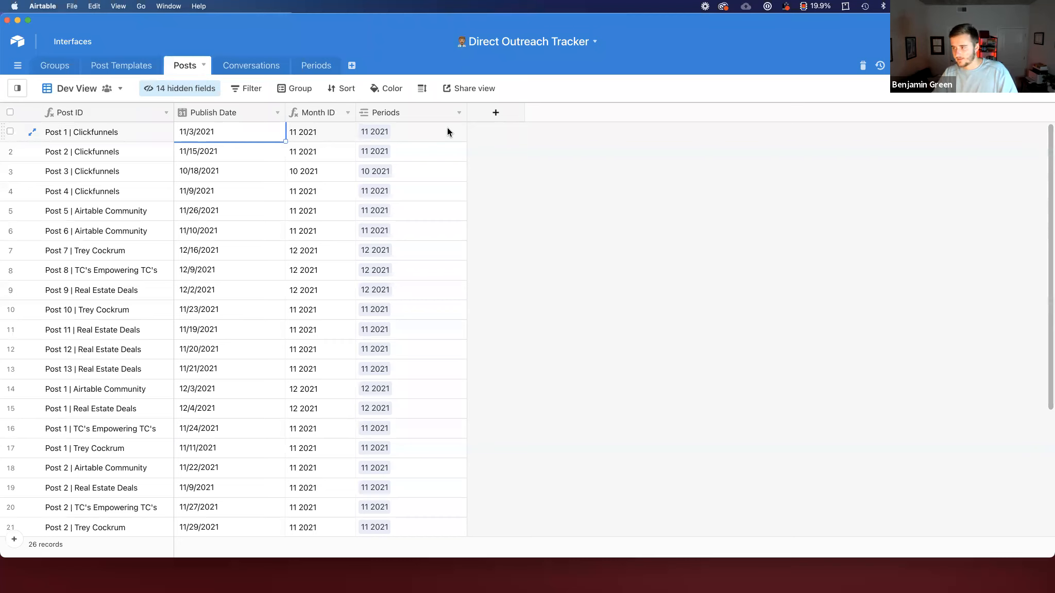
pyautogui.click(971, 65)
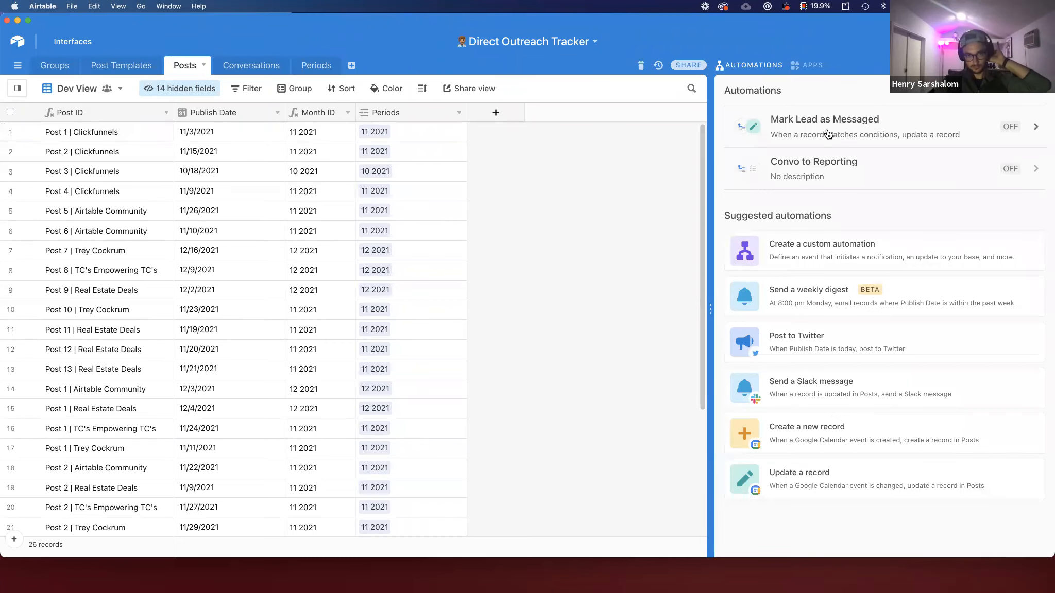
pyautogui.click(828, 135)
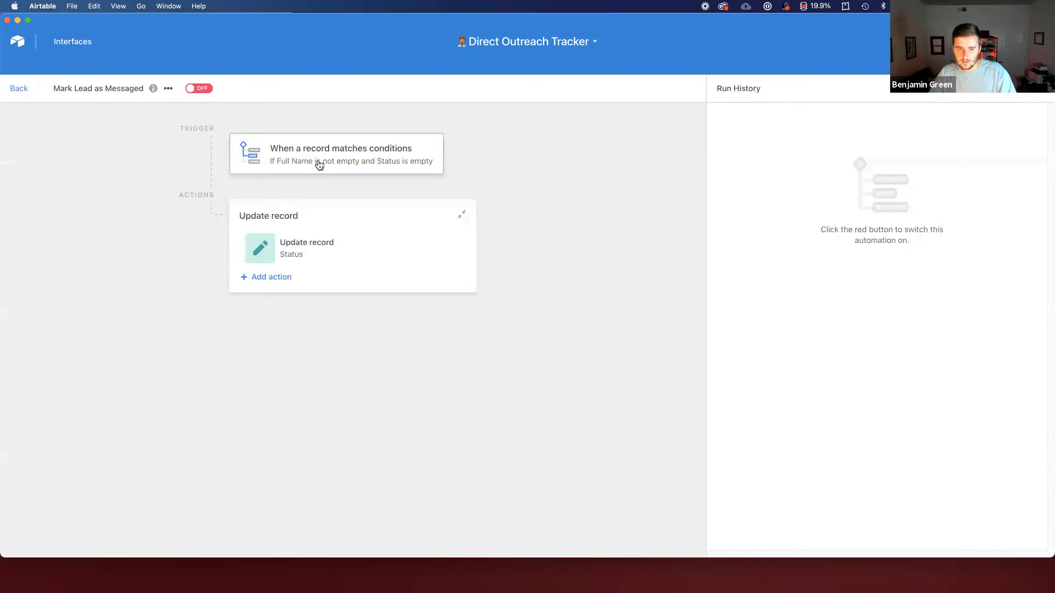
pyautogui.click(319, 165)
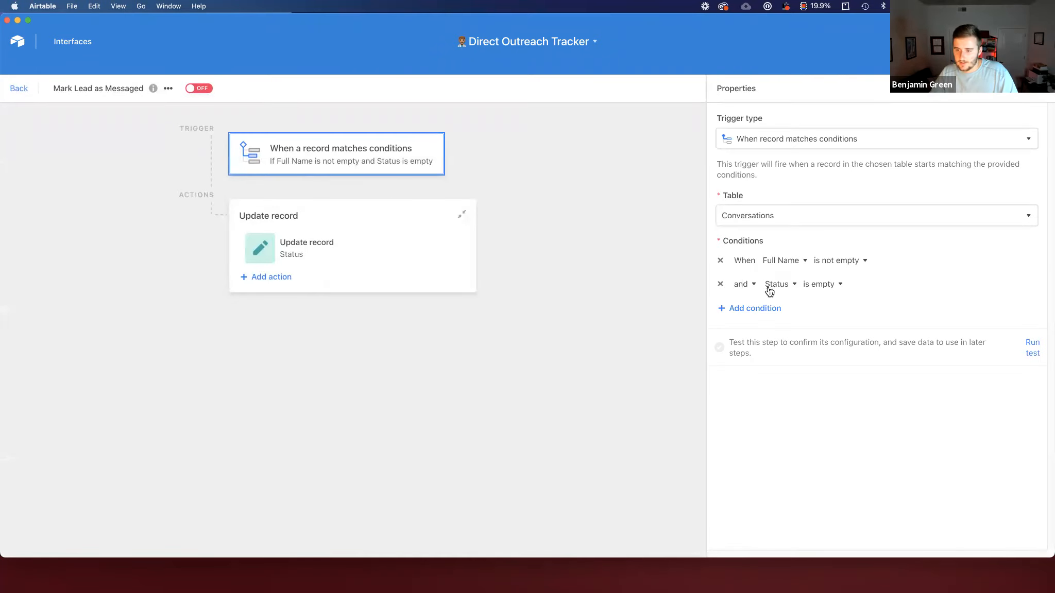
pyautogui.click(325, 252)
pyautogui.click(758, 405)
pyautogui.scroll(-3, 753, 366)
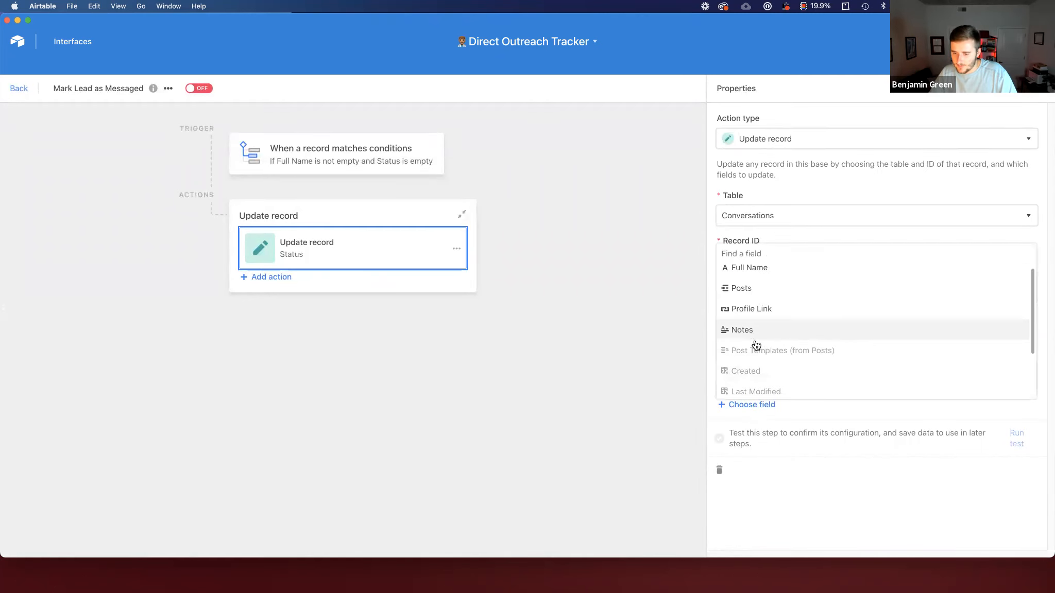
pyautogui.click(742, 390)
pyautogui.click(1020, 444)
pyautogui.click(995, 437)
pyautogui.scroll(-6, 971, 456)
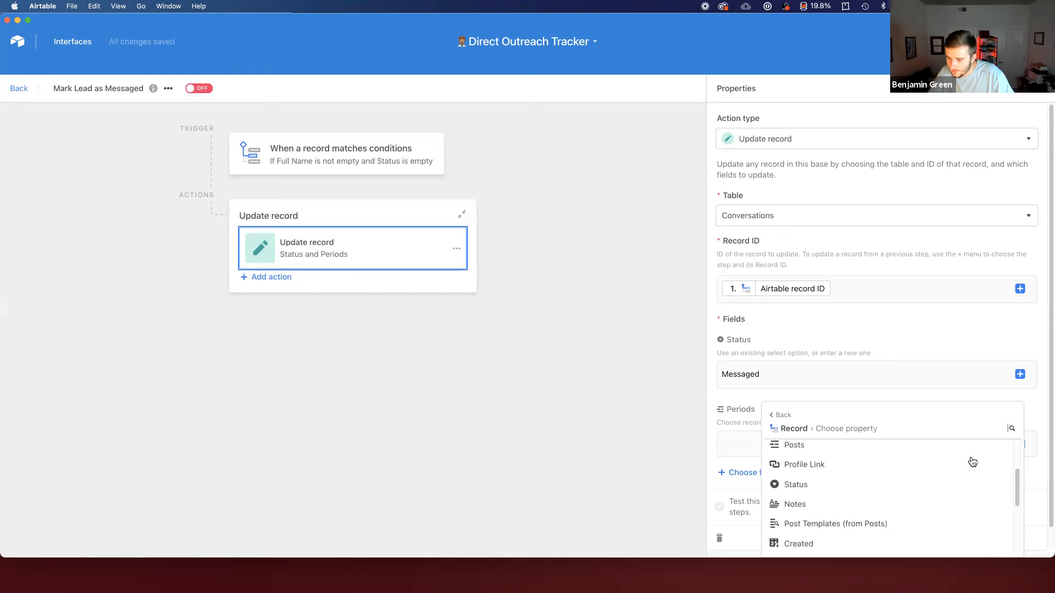
pyautogui.click(953, 474)
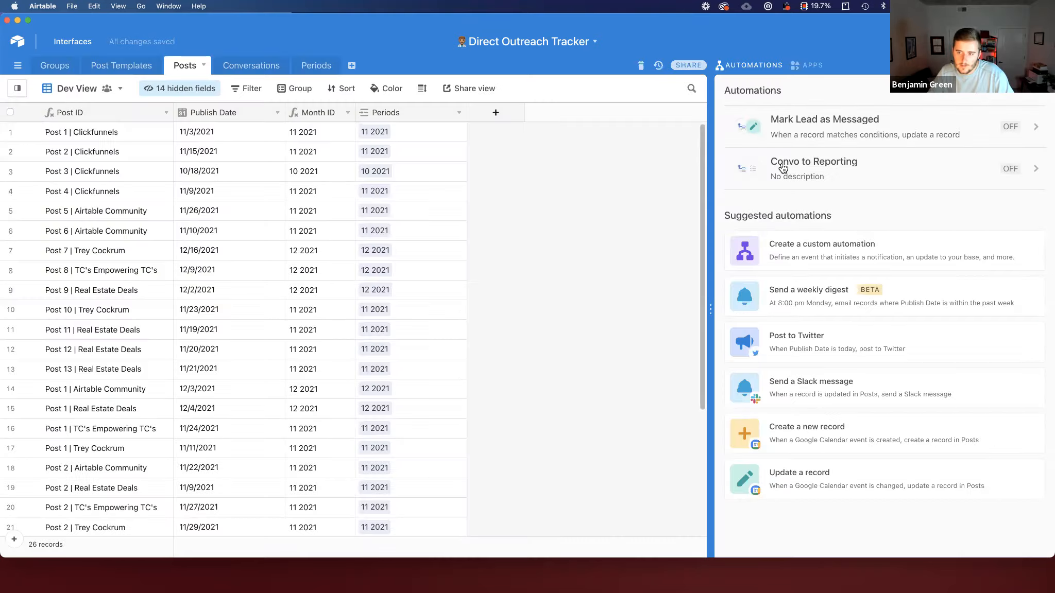
# Step: Name the new automation Post To Reporting
pyautogui.click(782, 165)
pyautogui.click(90, 90)
pyautogui.click(89, 90)
pyautogui.write('Post To Reporting')
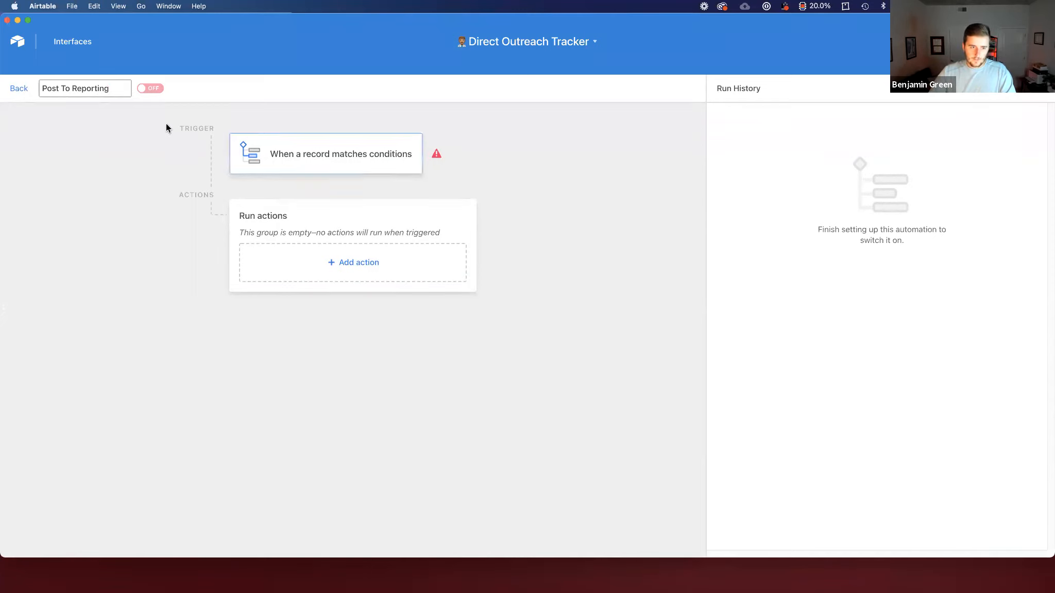
pyautogui.press('Return')
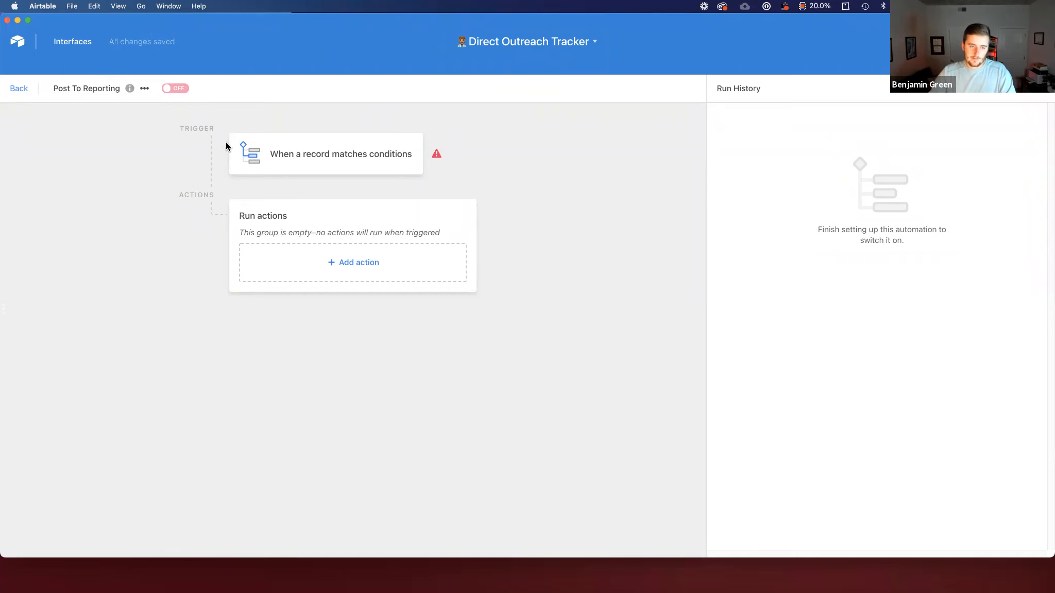
# Step: Set the trigger to Posts records where Publish Date is not empty, and run a test
pyautogui.click(301, 156)
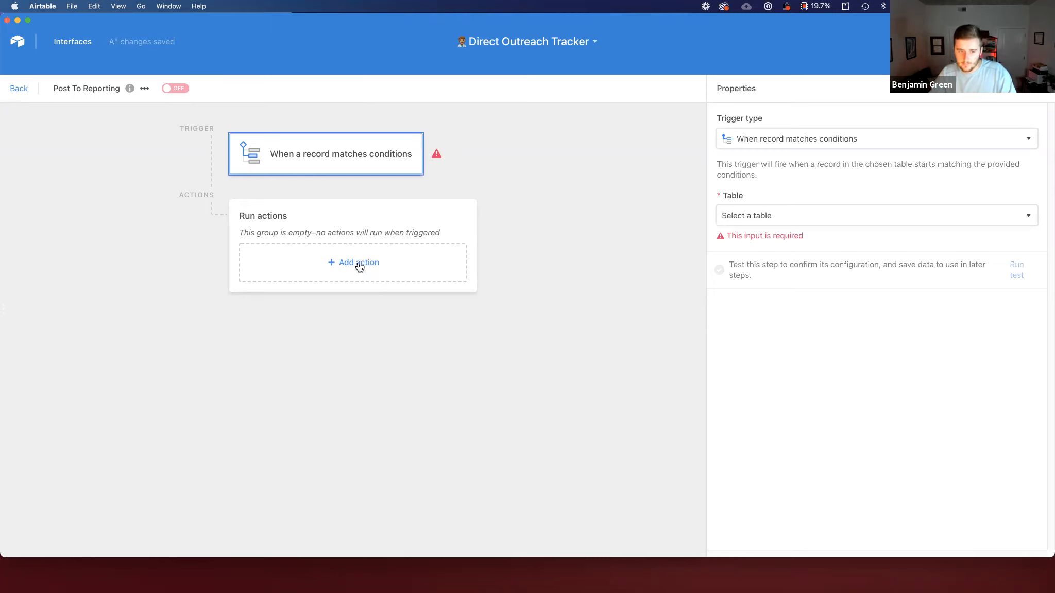
pyautogui.click(829, 219)
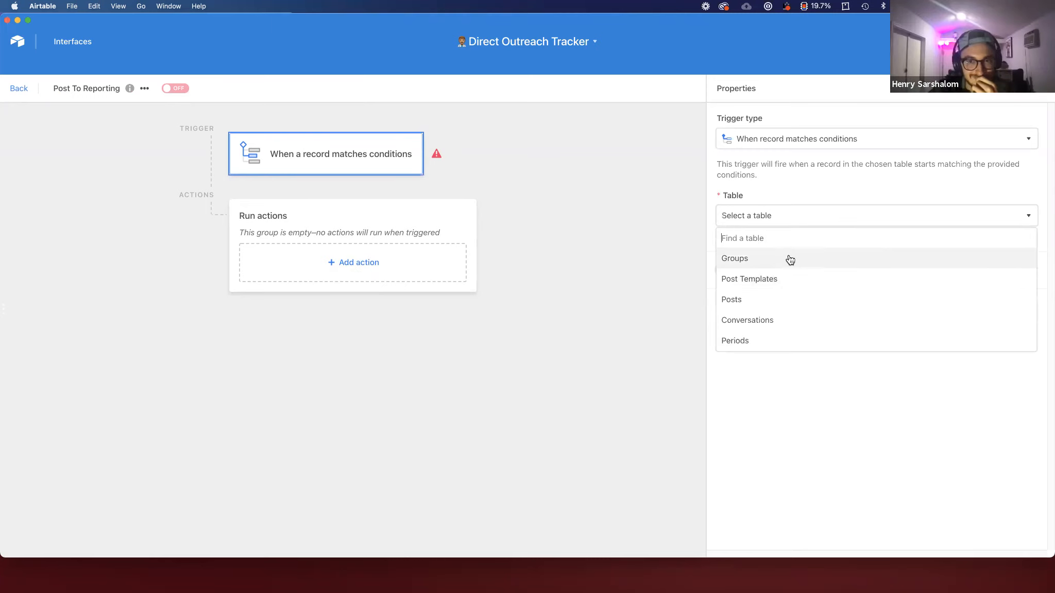
pyautogui.click(787, 299)
pyautogui.click(821, 260)
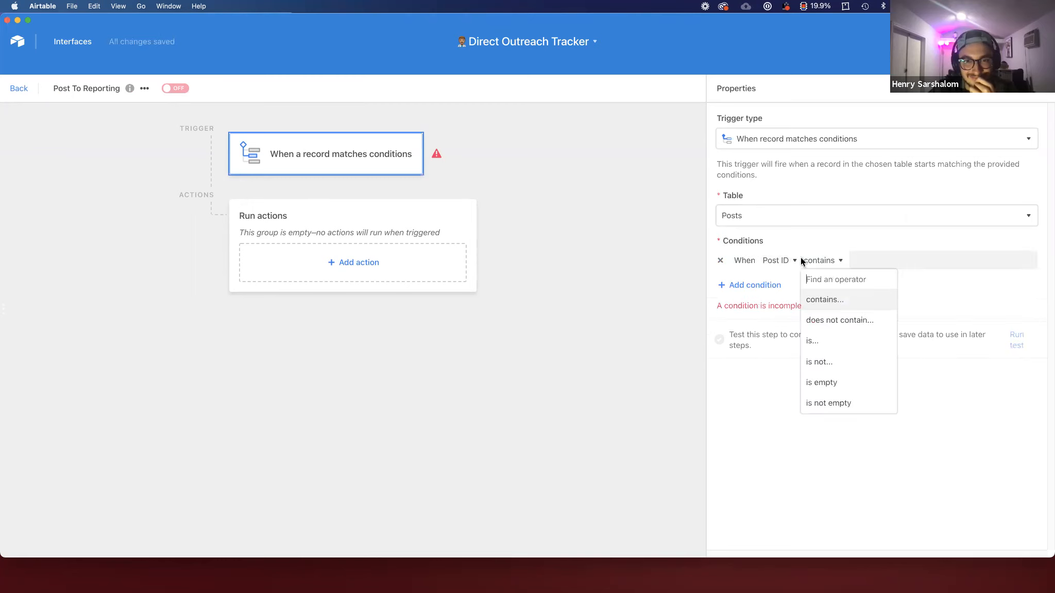
pyautogui.click(778, 260)
pyautogui.scroll(-1, 822, 342)
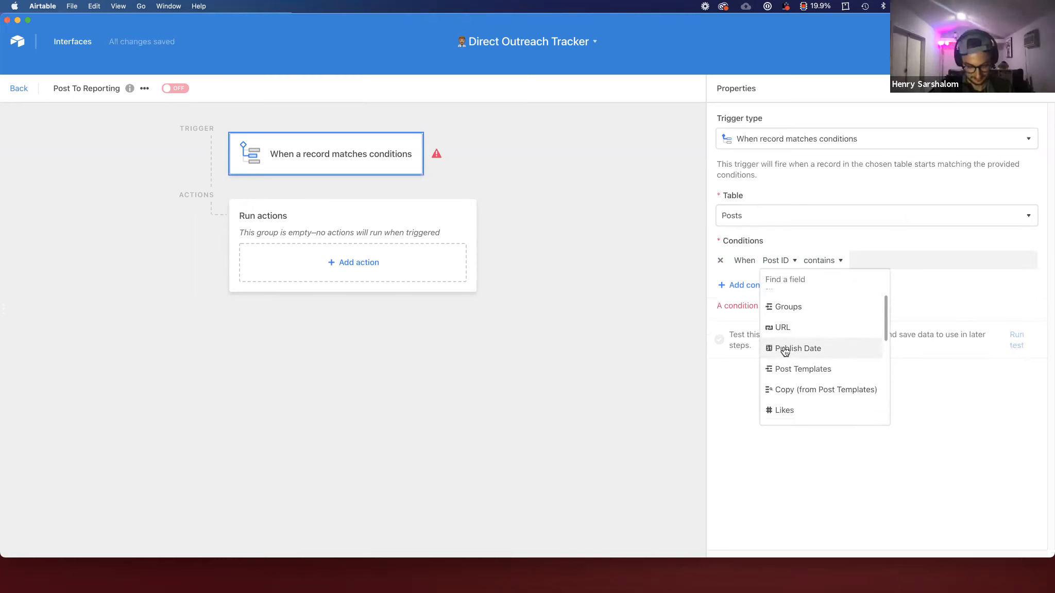
pyautogui.click(819, 348)
pyautogui.click(833, 261)
pyautogui.scroll(-2, 852, 415)
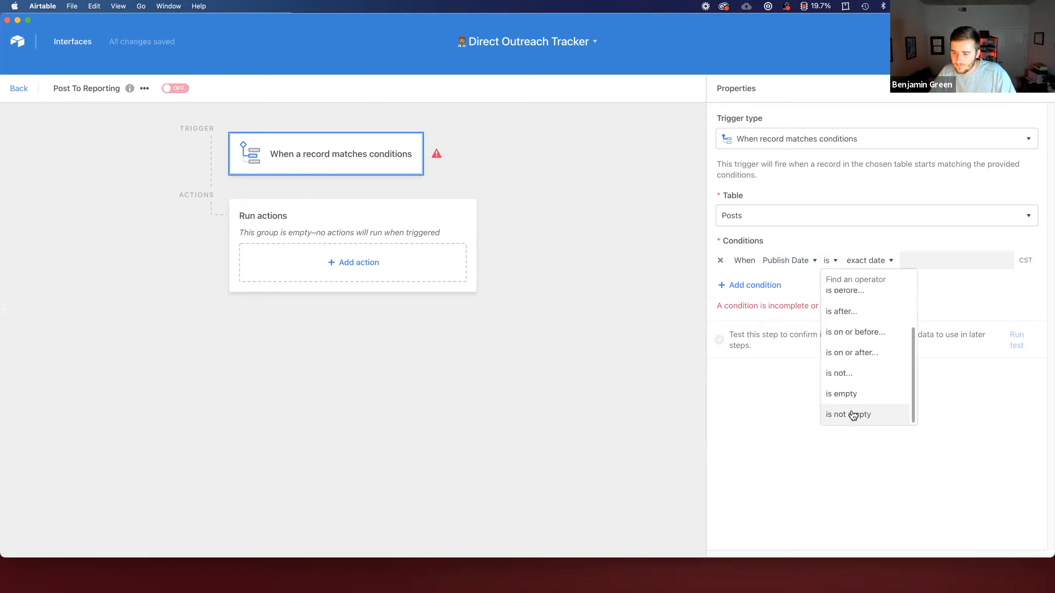
pyautogui.click(855, 415)
pyautogui.click(1032, 323)
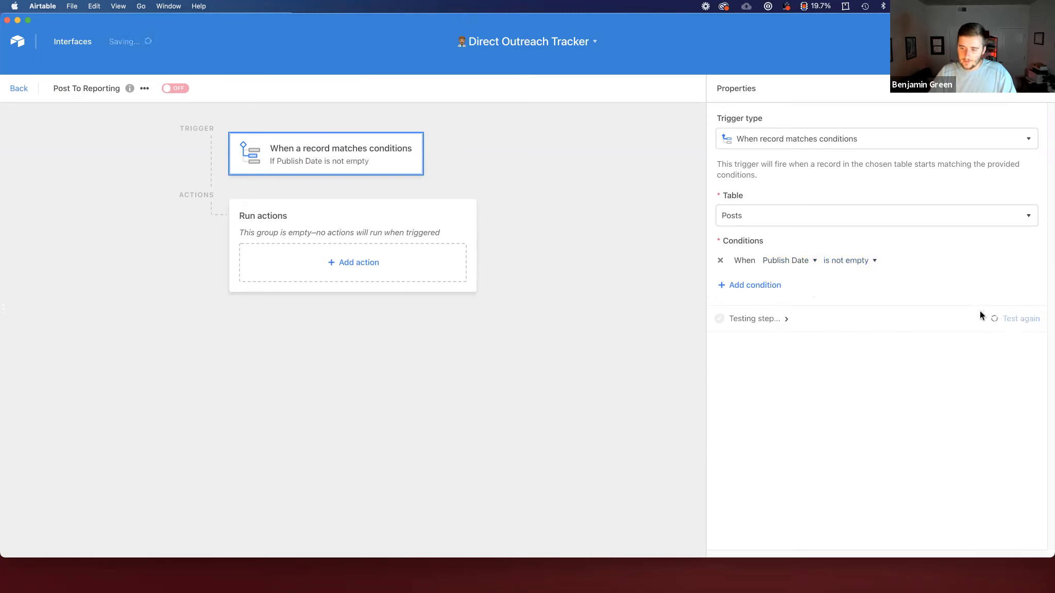
# Step: Add an Update record action on the Posts table, using the triggering record's Airtable record ID as the Record ID
pyautogui.click(384, 262)
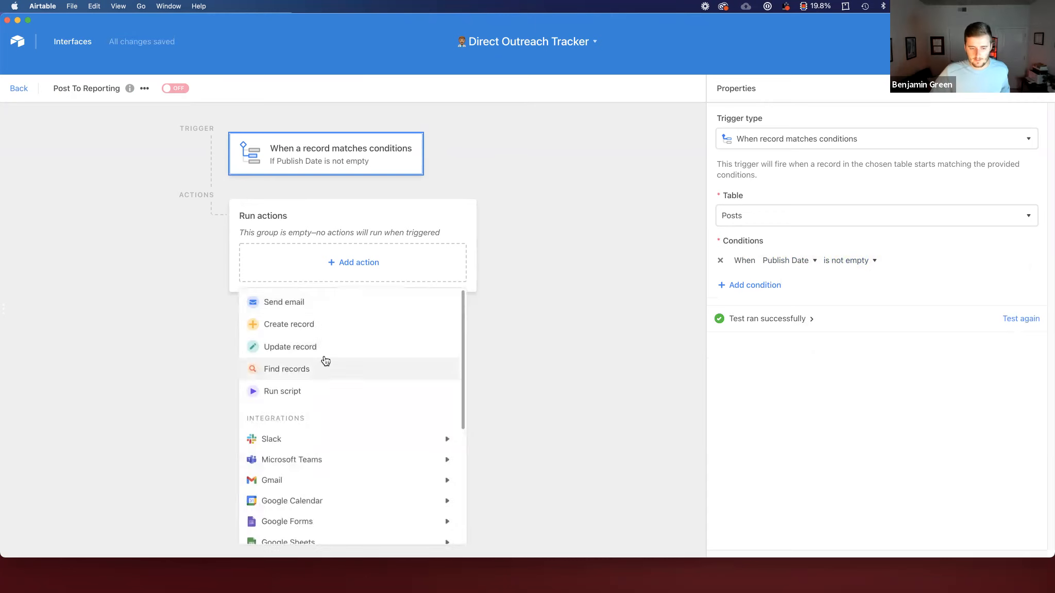
pyautogui.click(391, 347)
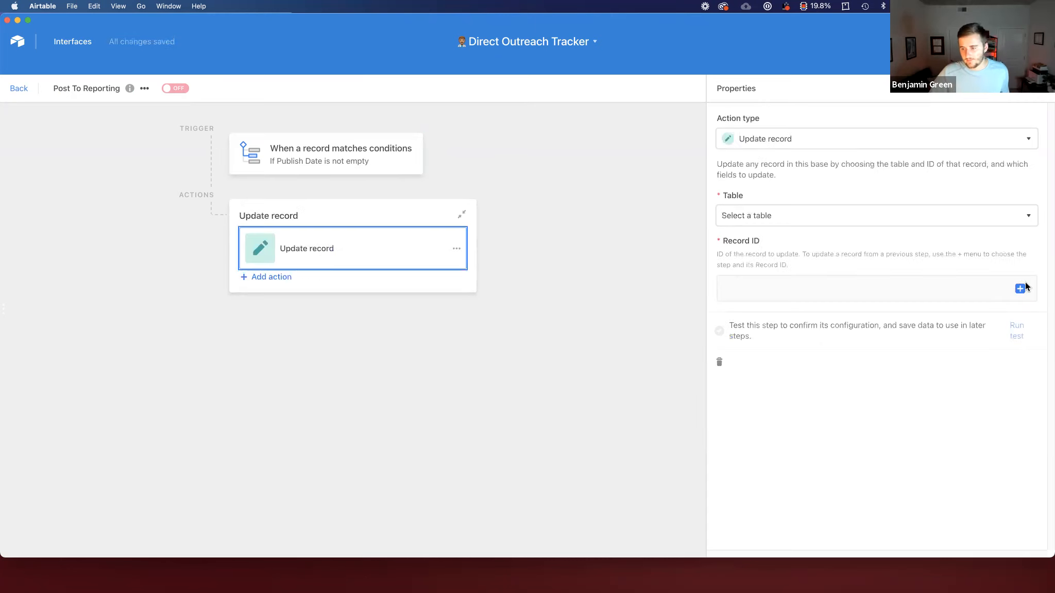
pyautogui.click(900, 217)
pyautogui.click(755, 301)
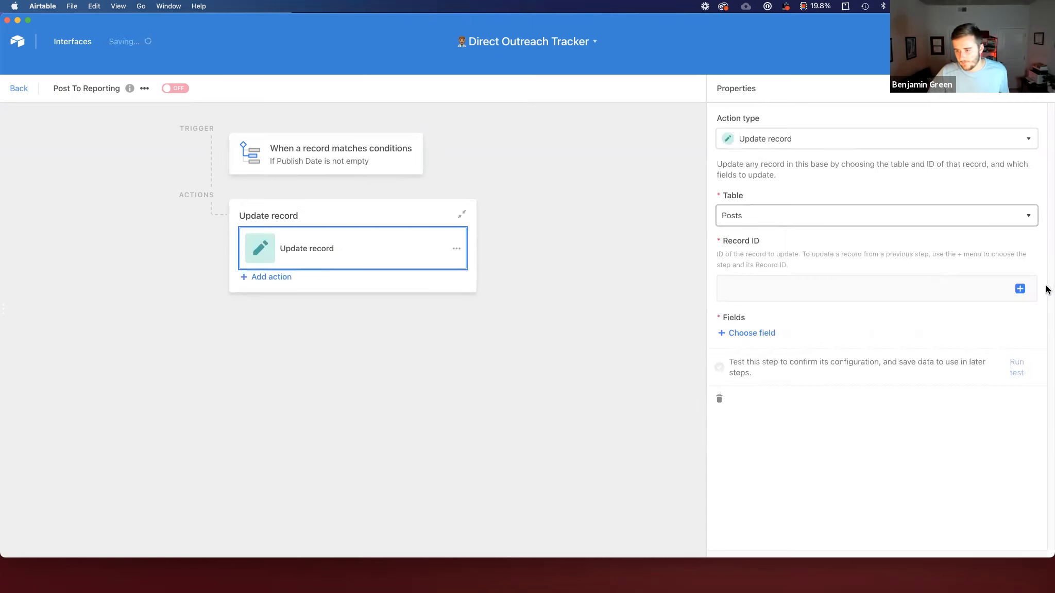
pyautogui.click(1020, 289)
pyautogui.click(995, 332)
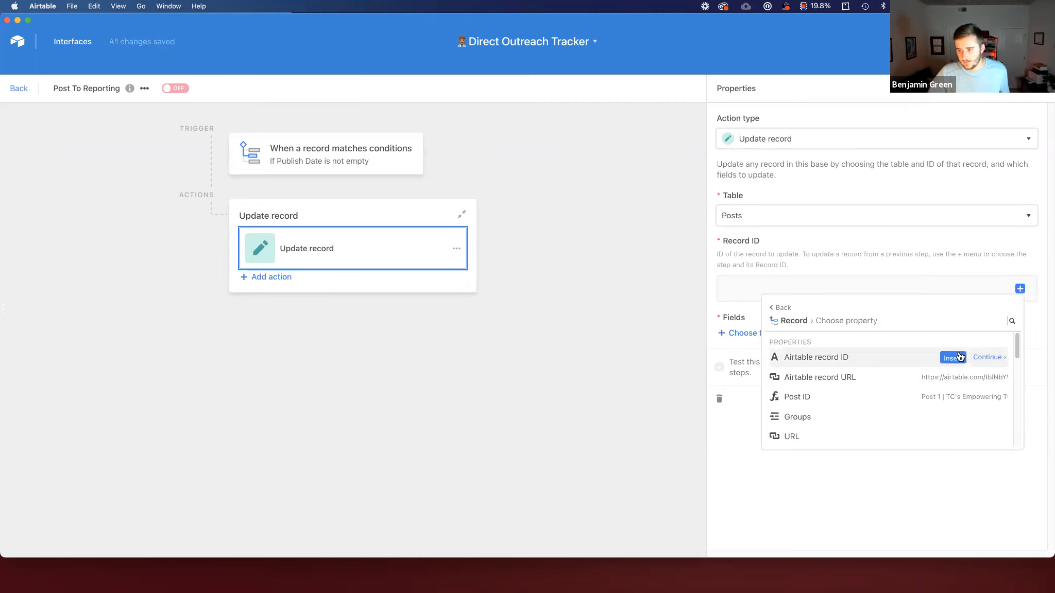
pyautogui.click(953, 359)
# Step: Add the Periods field to the Update record action and set it to the triggering record's Month ID
pyautogui.click(750, 334)
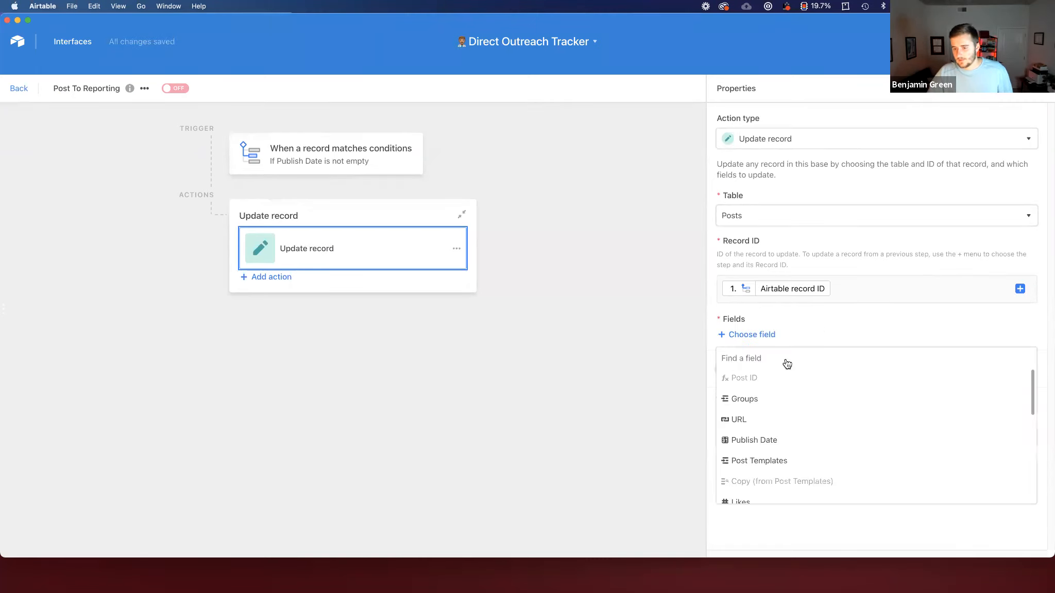
pyautogui.scroll(-5, 806, 408)
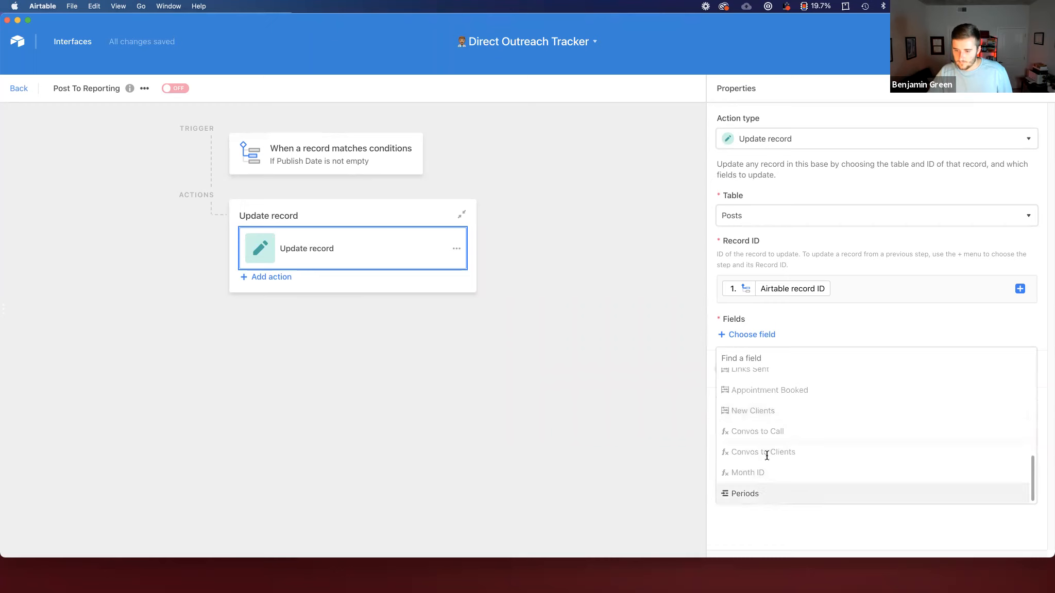
pyautogui.click(755, 492)
pyautogui.click(1020, 374)
pyautogui.click(988, 417)
pyautogui.scroll(-5, 965, 477)
pyautogui.click(953, 451)
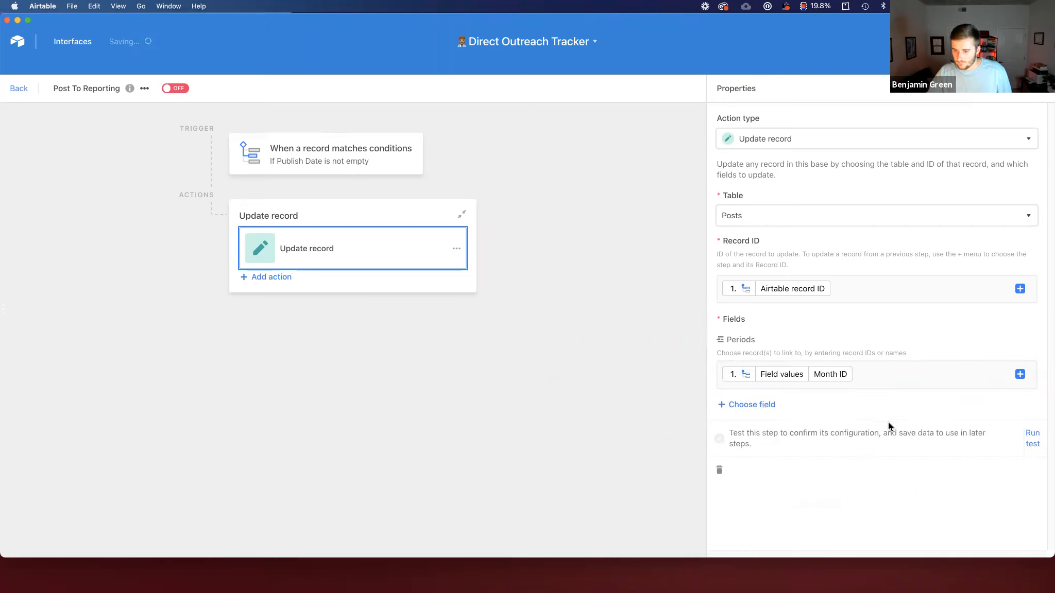
# Step: Turn the Post To Reporting automation on and return to the base's tables
pyautogui.click(175, 88)
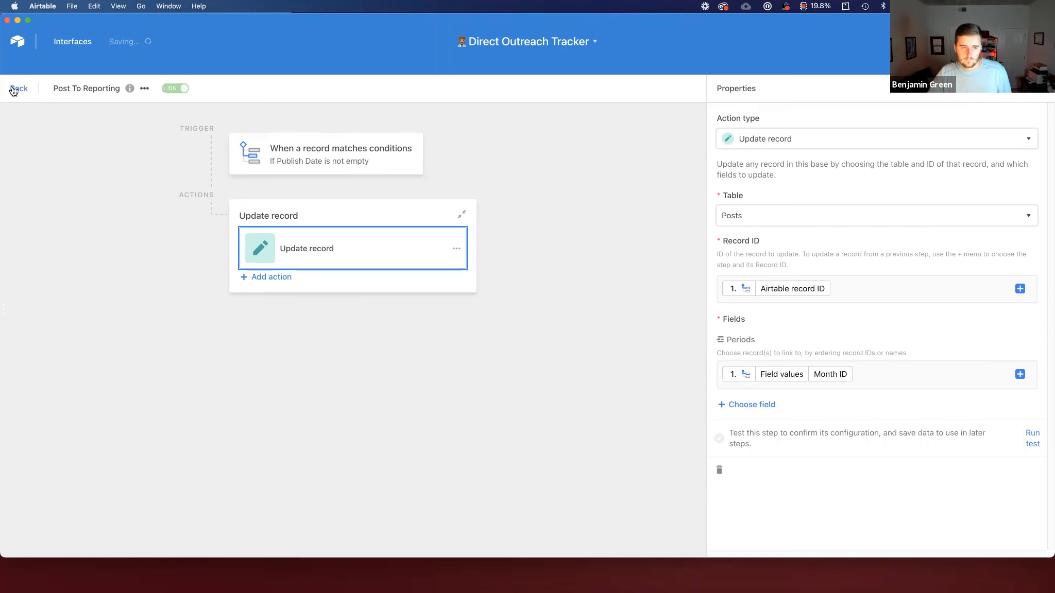
pyautogui.click(19, 88)
pyautogui.click(131, 66)
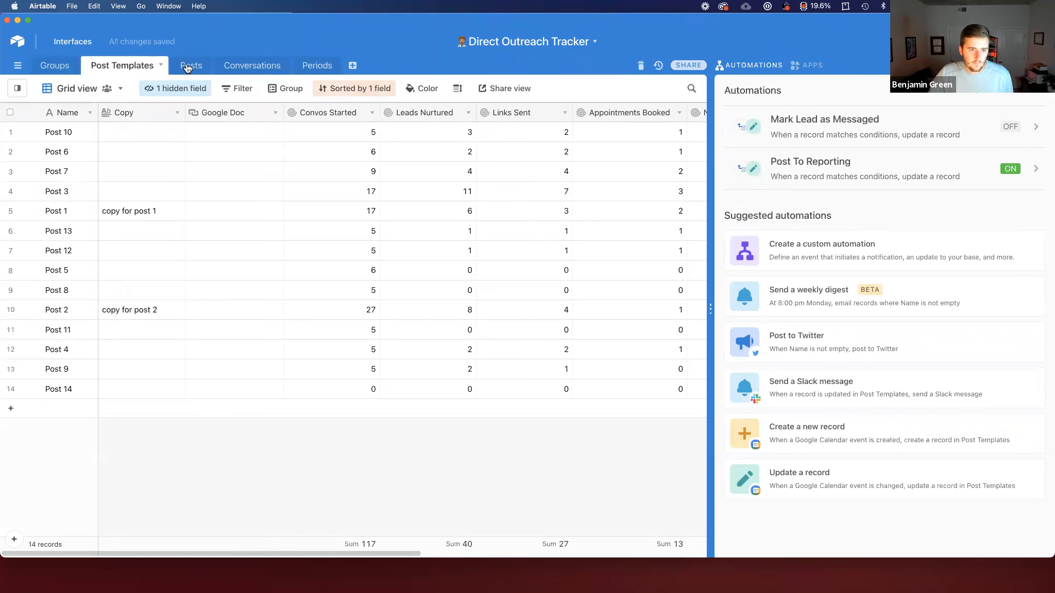
# Step: Clear the Publish Date and Periods cells of Post 6 | Airtable Community in the Posts table
pyautogui.click(237, 233)
pyautogui.press('Delete')
pyautogui.click(423, 222)
pyautogui.press('Delete')
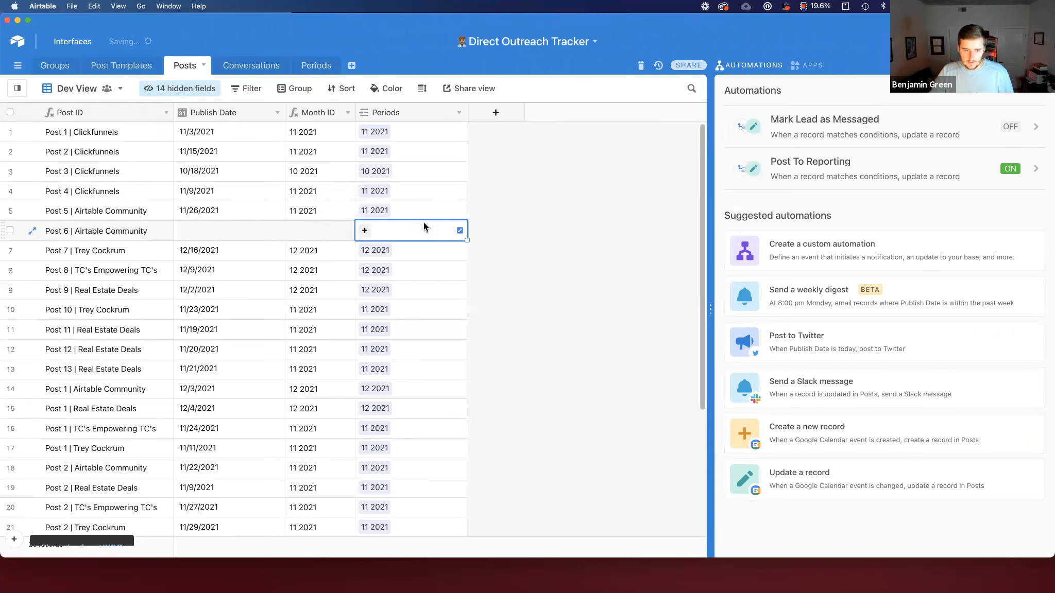
# Step: Set Post 6's Publish Date to 1/12/2022 with the date picker
pyautogui.click(209, 231)
pyautogui.click(208, 231)
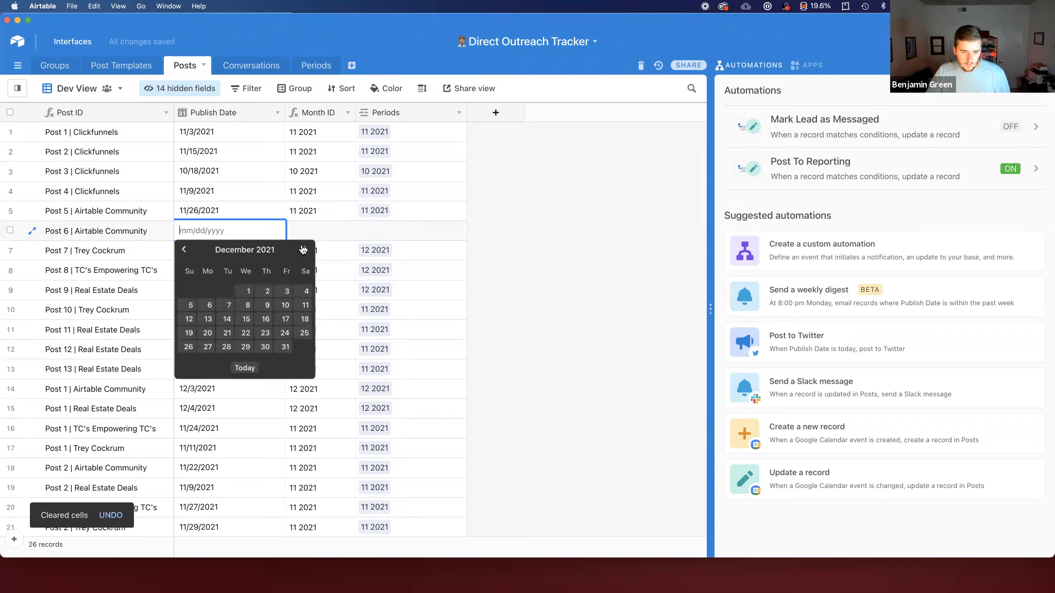
pyautogui.click(246, 319)
pyautogui.click(413, 232)
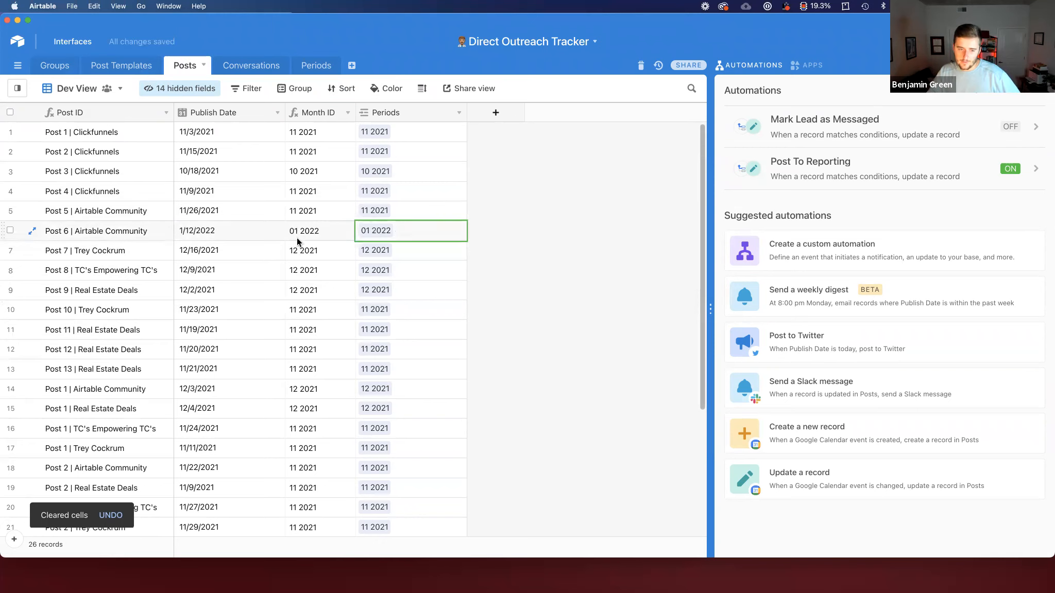
# Step: Change Post 7's Publish Date to 2/24/2022, then check the new month records in the Periods Vision Casting view
pyautogui.doubleClick(255, 250)
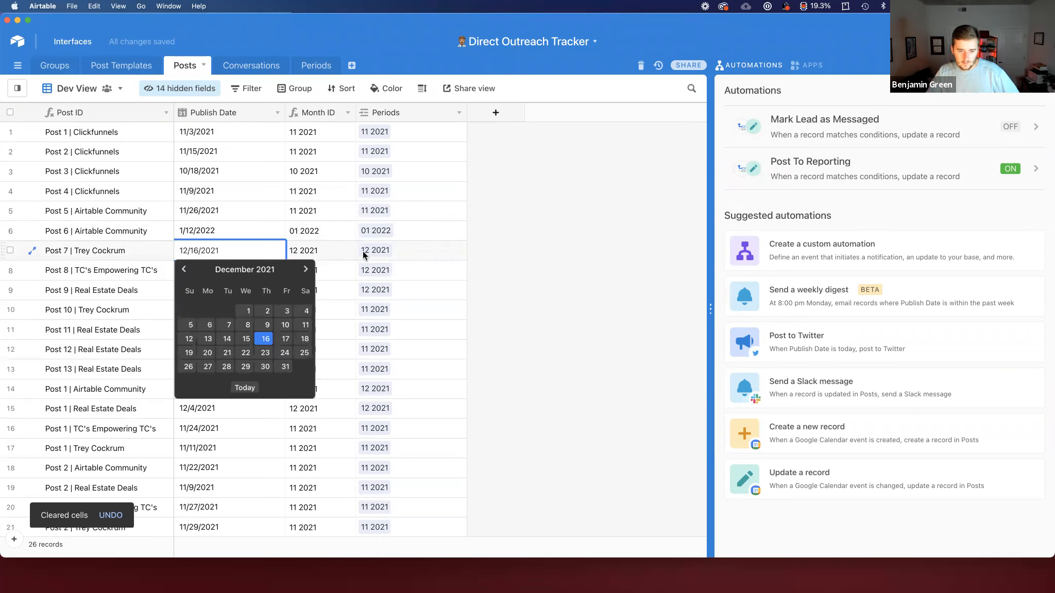
pyautogui.press('BackSpace')
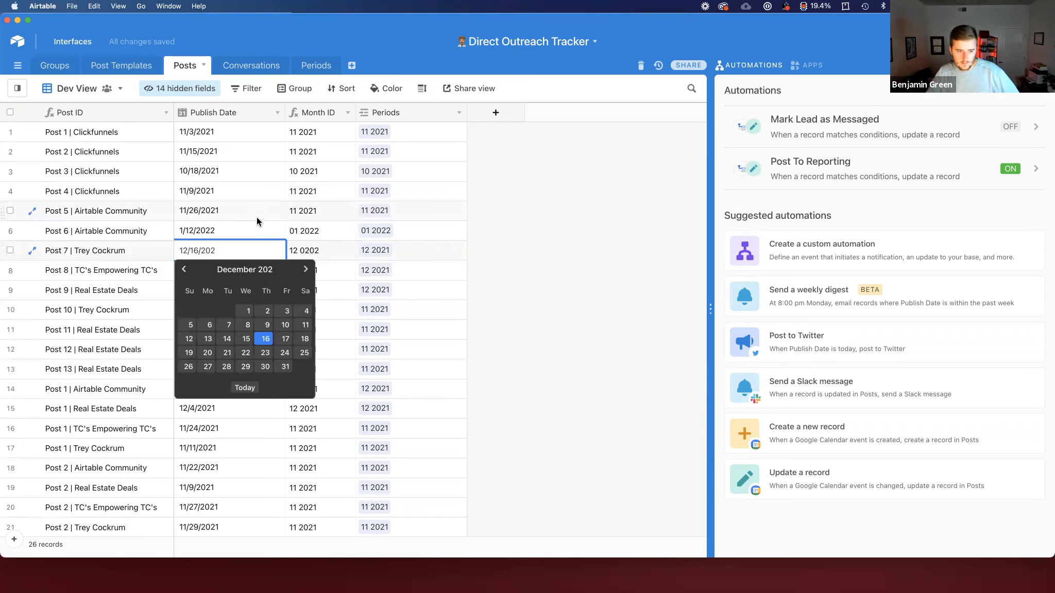
pyautogui.press('Return')
pyautogui.press('BackSpace')
pyautogui.doubleClick(232, 254)
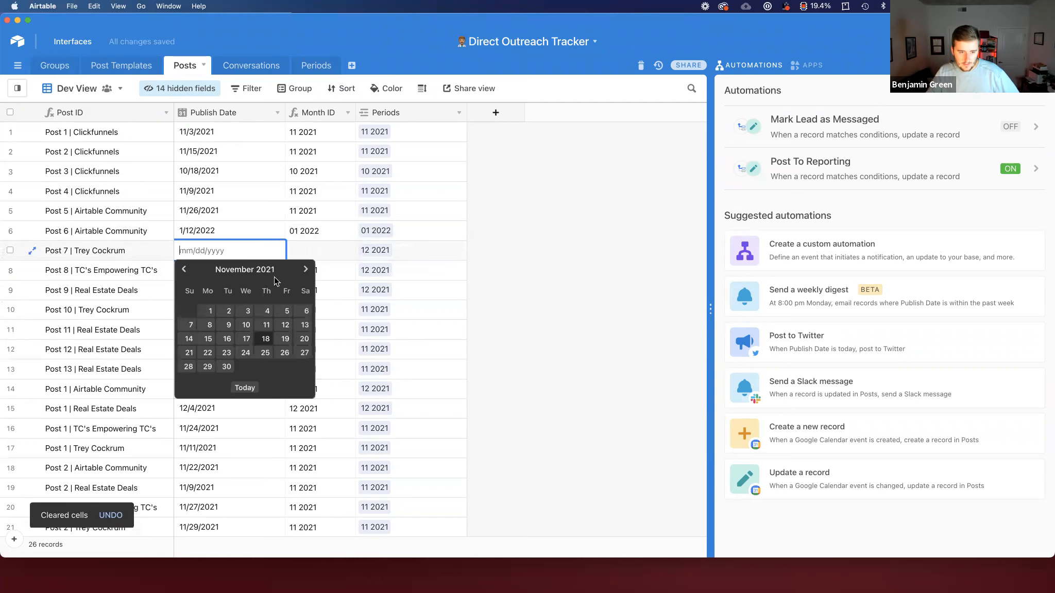
pyautogui.click(306, 270)
pyautogui.click(306, 270)
pyautogui.click(306, 269)
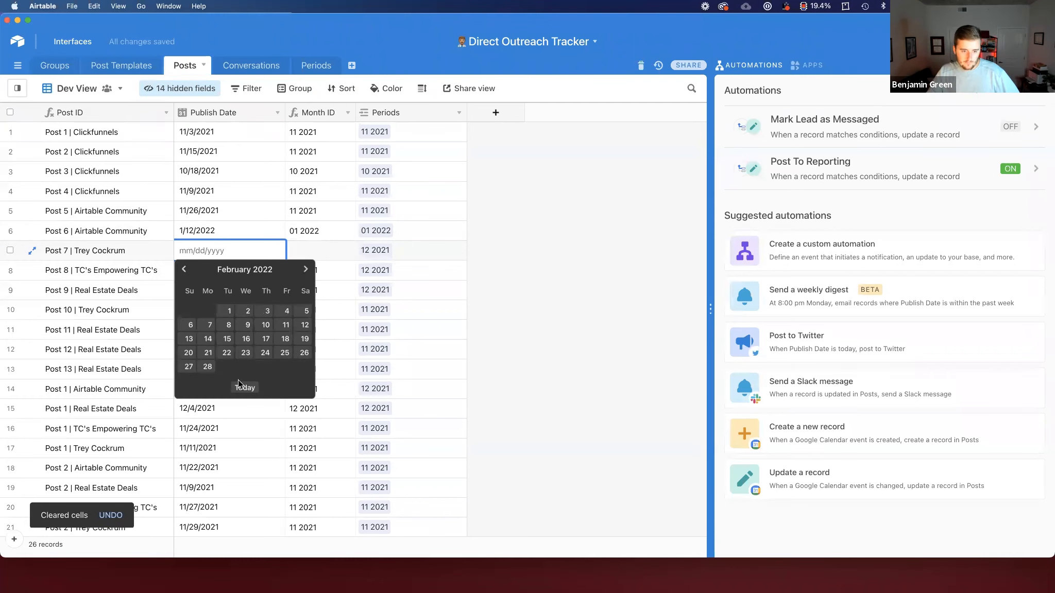
pyautogui.click(266, 353)
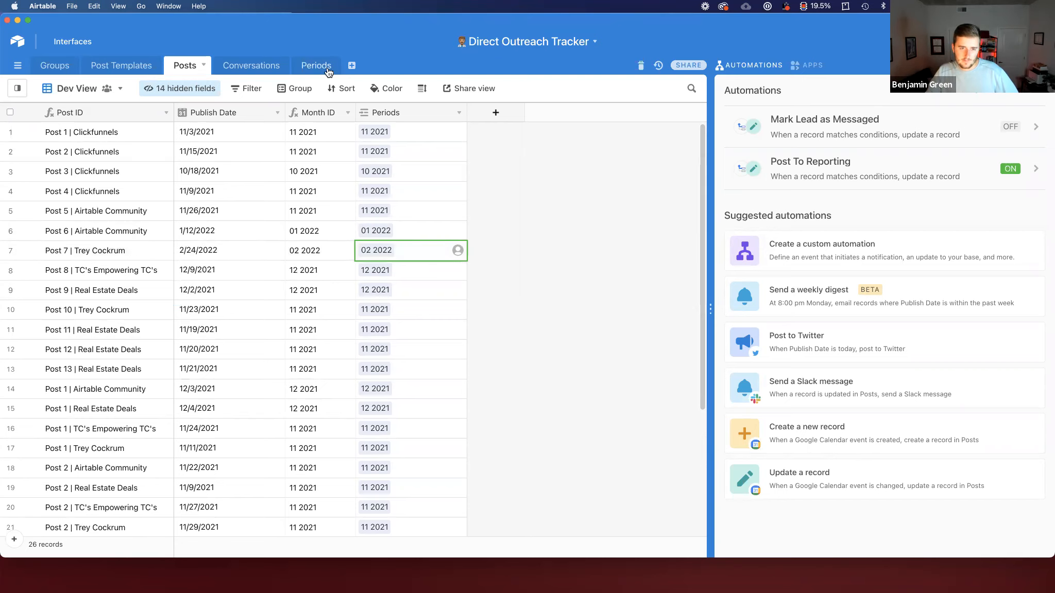
pyautogui.click(77, 150)
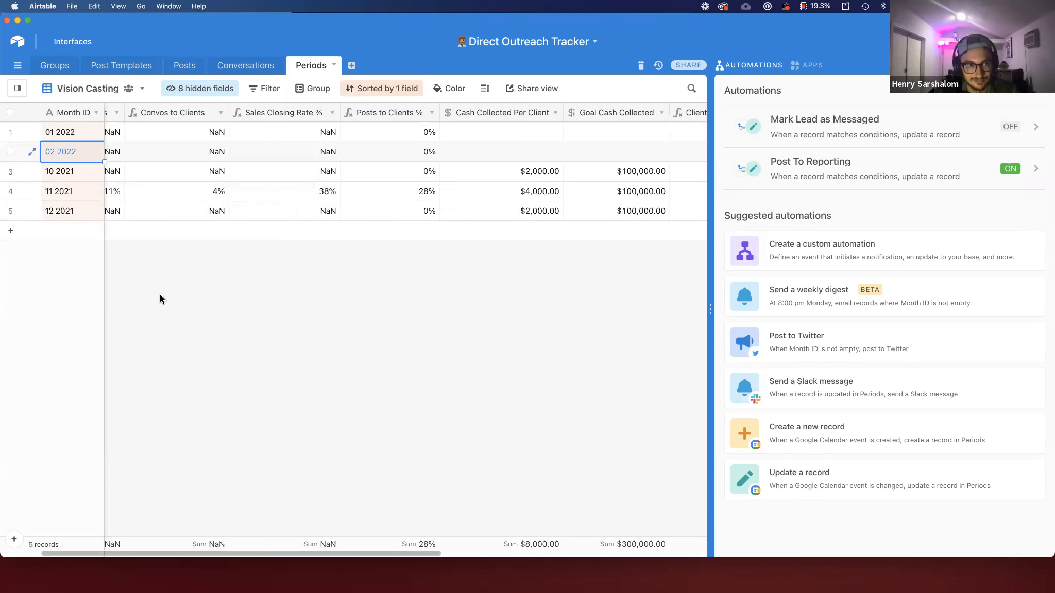
pyautogui.press('Right')
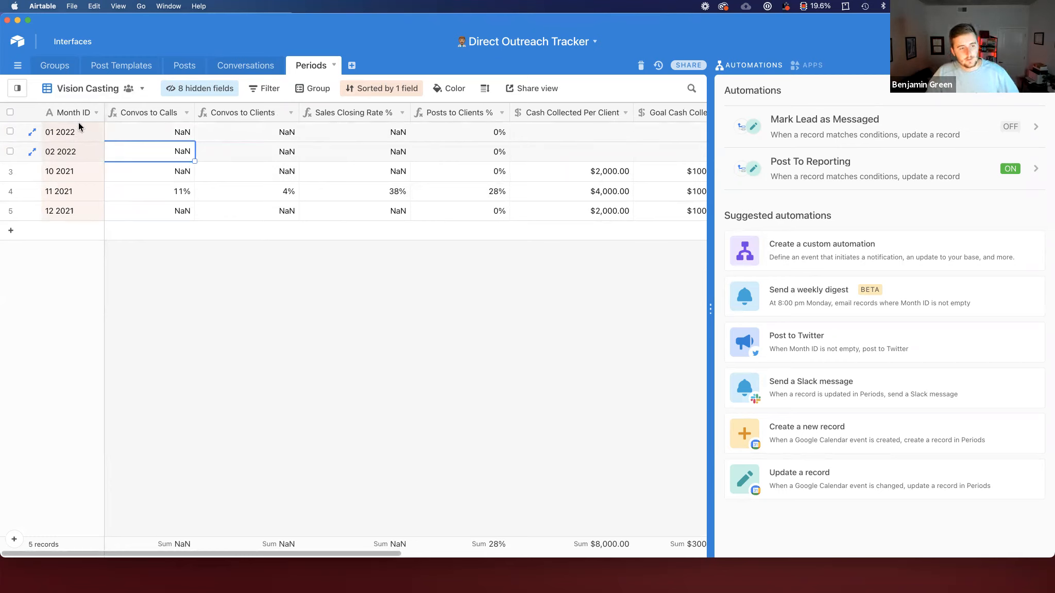
# Step: Change the Conversations Month ID formula to DATETIME_FORMAT(Created,'YYYY MM') and save it
pyautogui.click(240, 72)
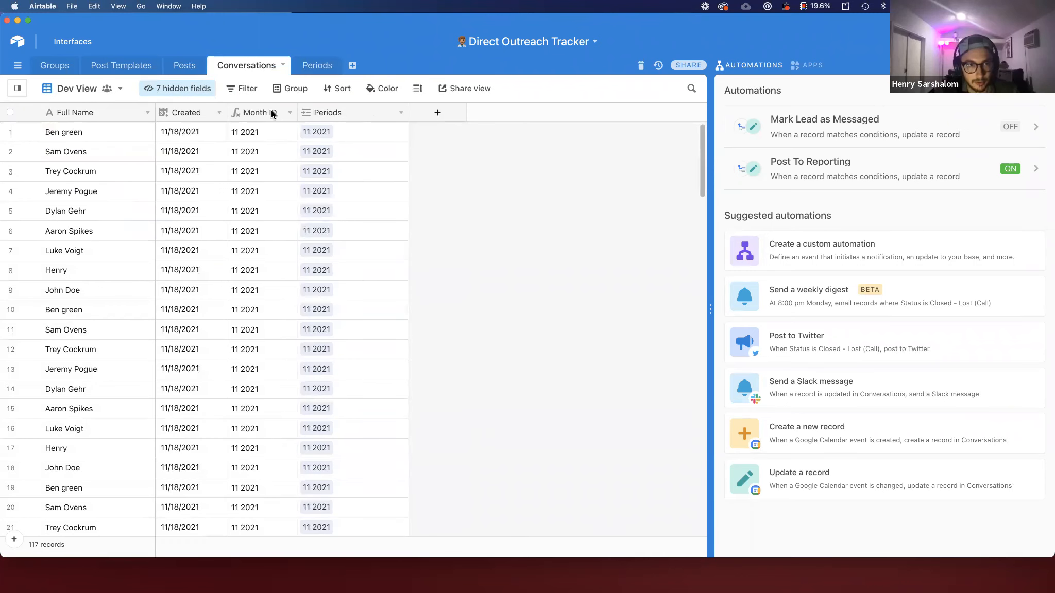
pyautogui.doubleClick(271, 110)
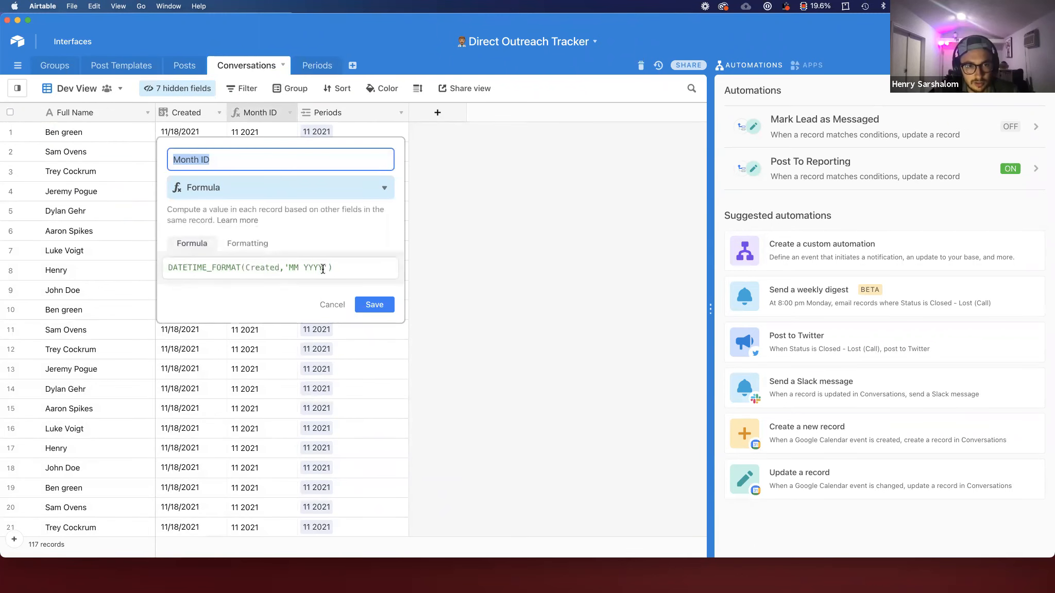
pyautogui.moveTo(323, 269); pyautogui.dragTo(282, 264)
pyautogui.write("'YYYY")
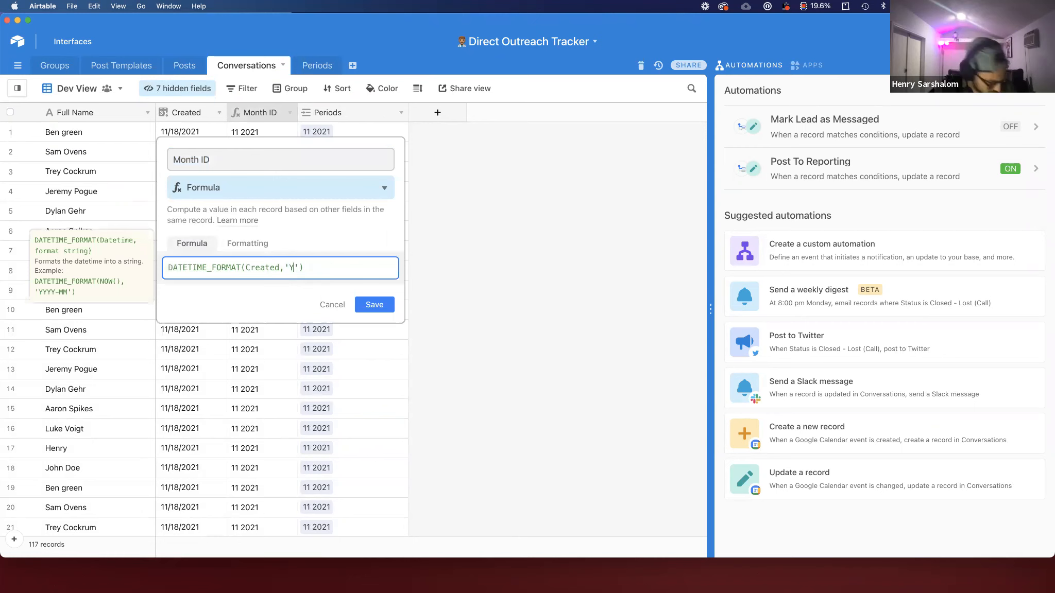
pyautogui.write(' MM')
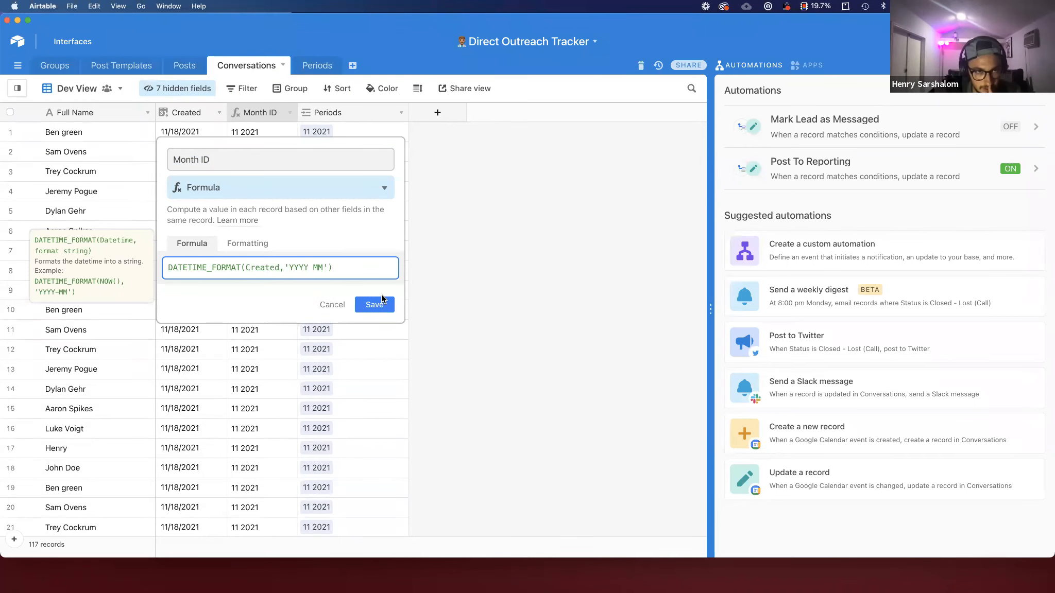
pyautogui.click(384, 305)
# Step: Try to copy the Month ID column into the Periods column, cancel the paste, and undo the formula change
pyautogui.click(274, 110)
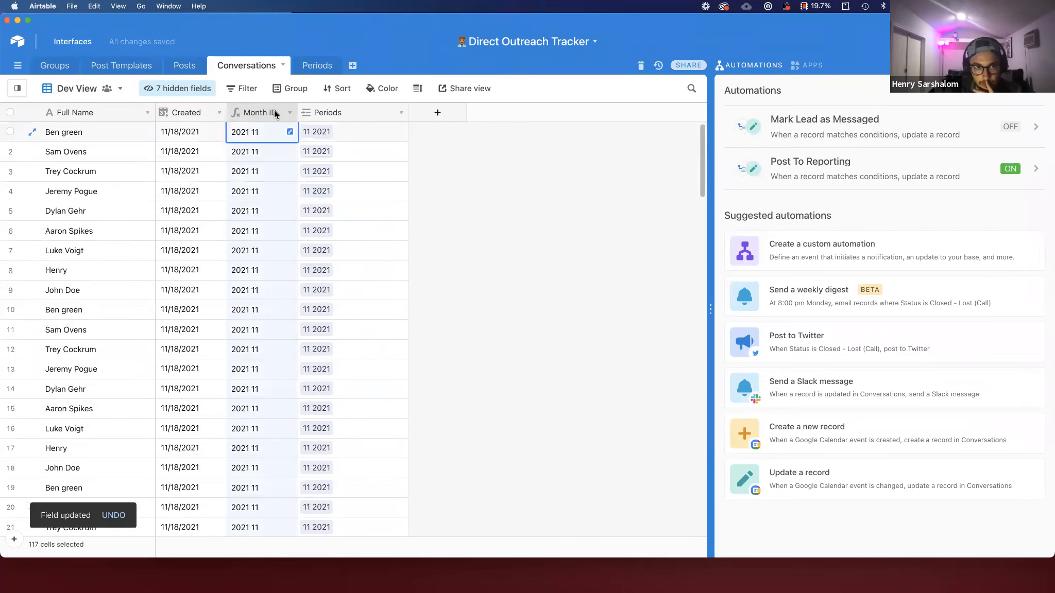
pyautogui.press('cmd+c')
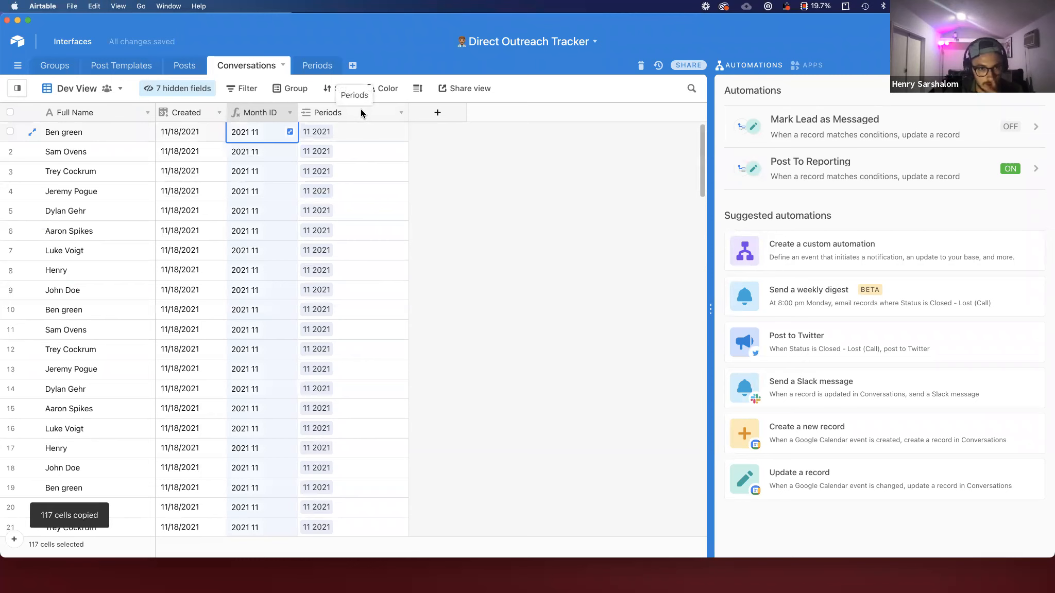
pyautogui.click(361, 110)
pyautogui.press('cmd+v')
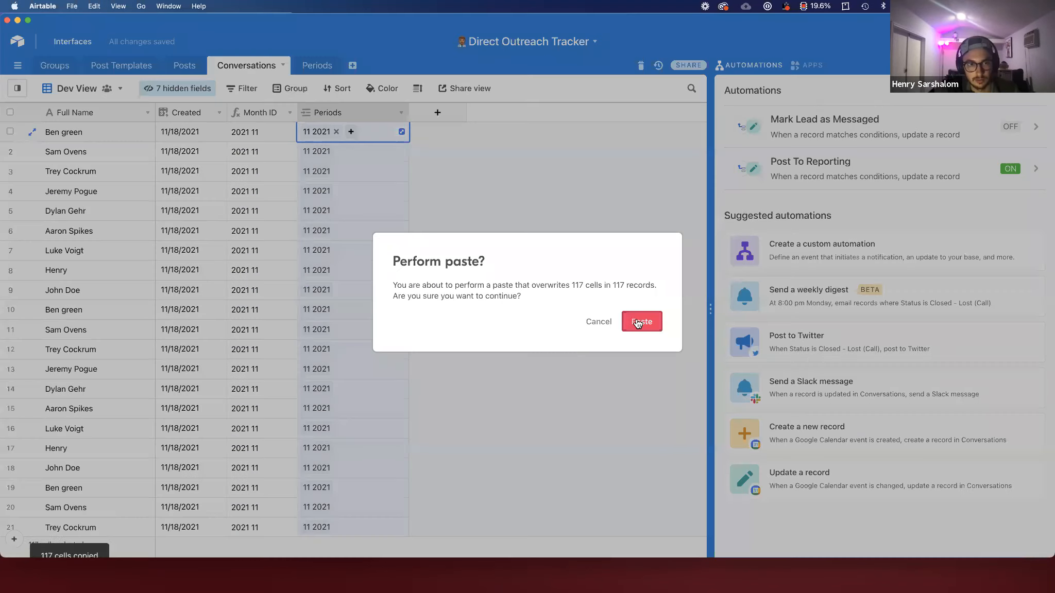
pyautogui.click(591, 320)
pyautogui.press('cmd+z')
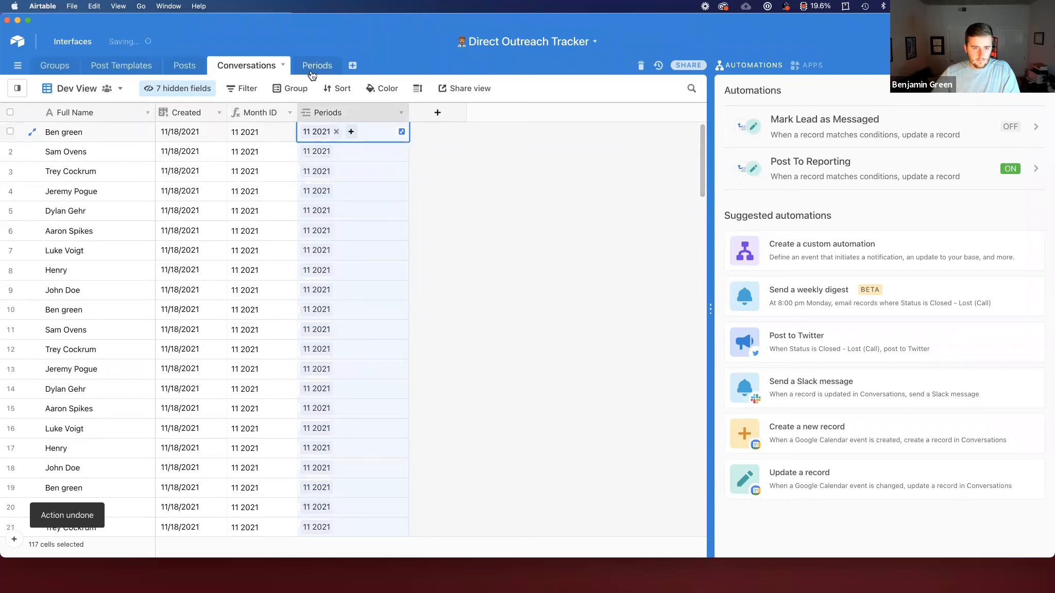
pyautogui.press('super+z')
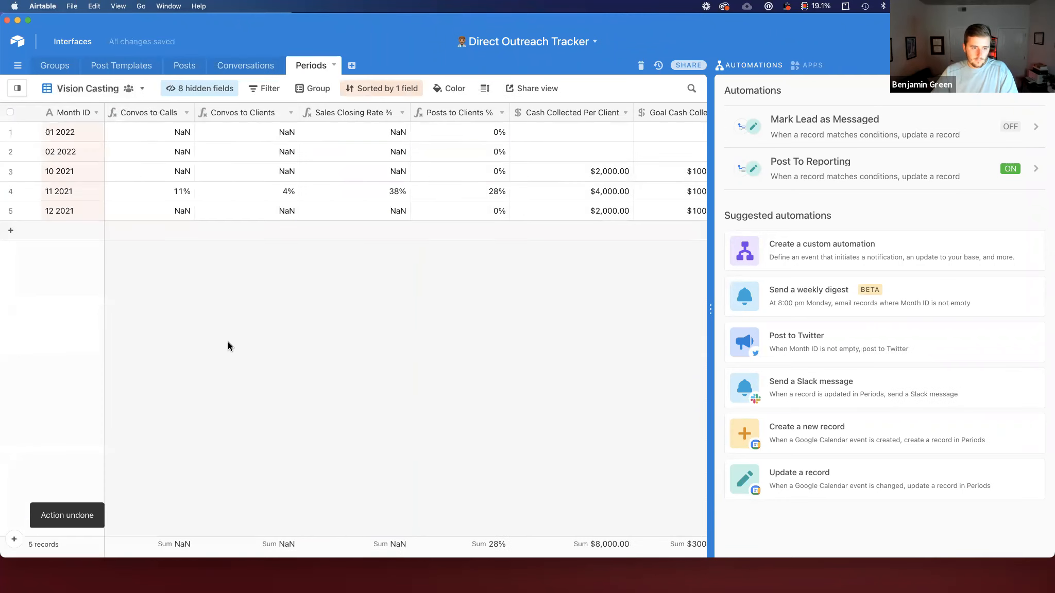
# Step: Insert a new Formula field named Month to the right of Month ID in the Periods table
pyautogui.rightClick(78, 111)
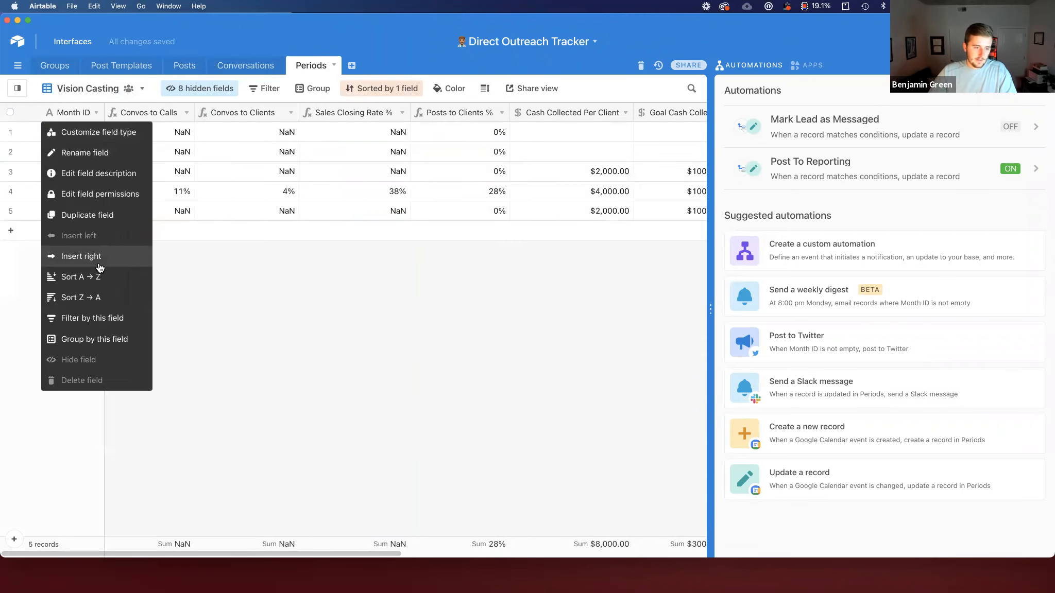
pyautogui.click(98, 260)
pyautogui.write('Month')
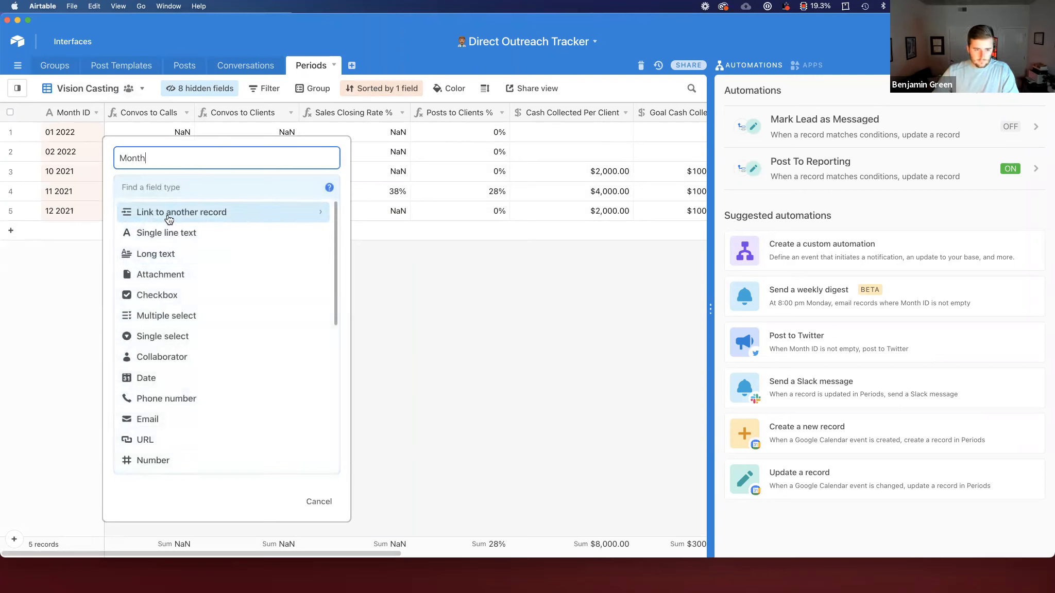
pyautogui.click(189, 179)
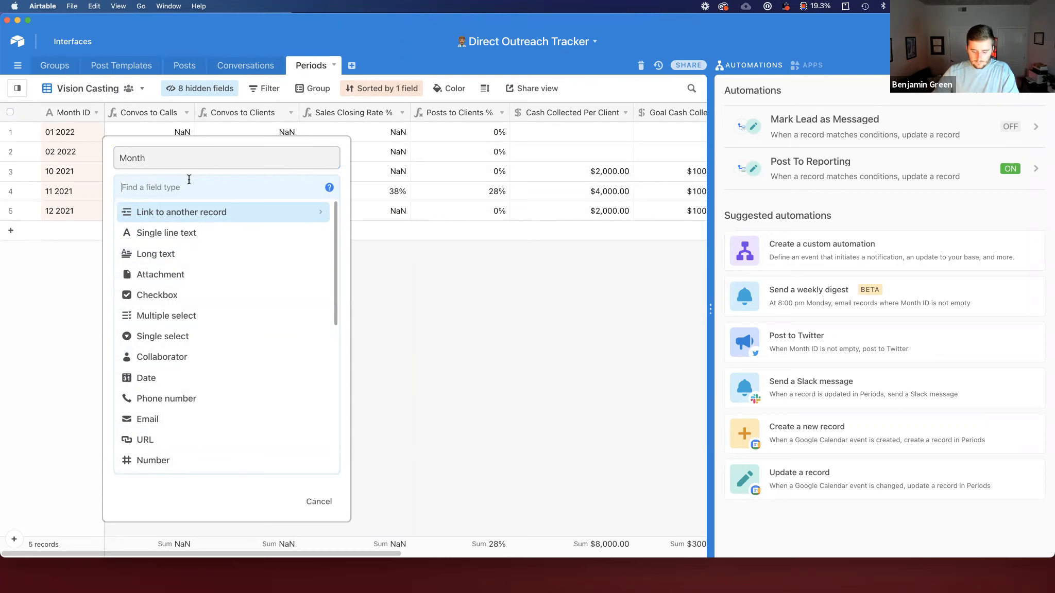
pyautogui.write('fo')
pyautogui.click(225, 214)
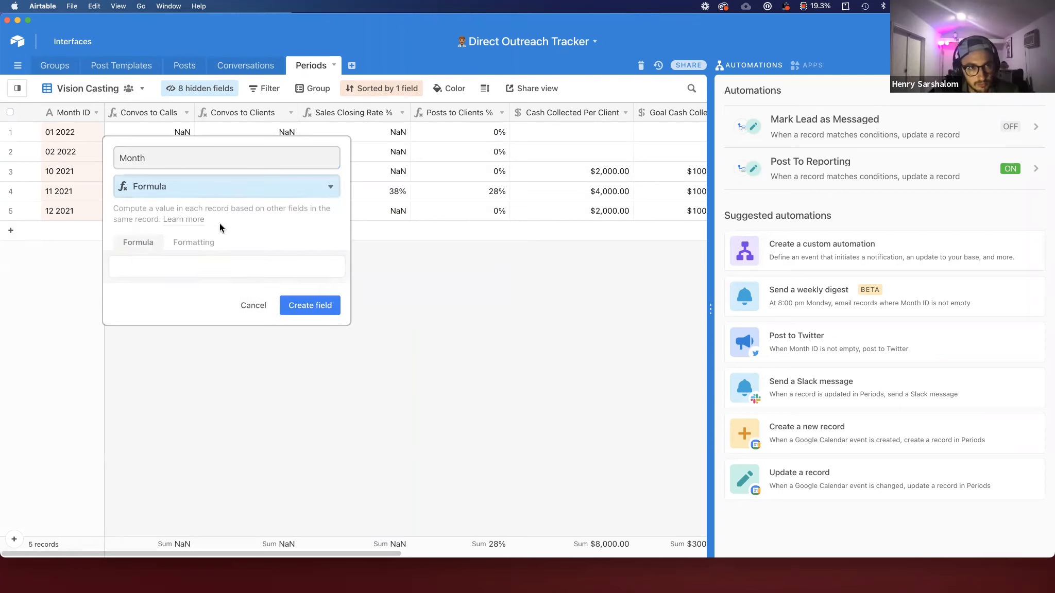
# Step: Set the Month field's formula to LEFT({Month ID},2) and create the field
pyautogui.click(207, 263)
pyautogui.write('mon')
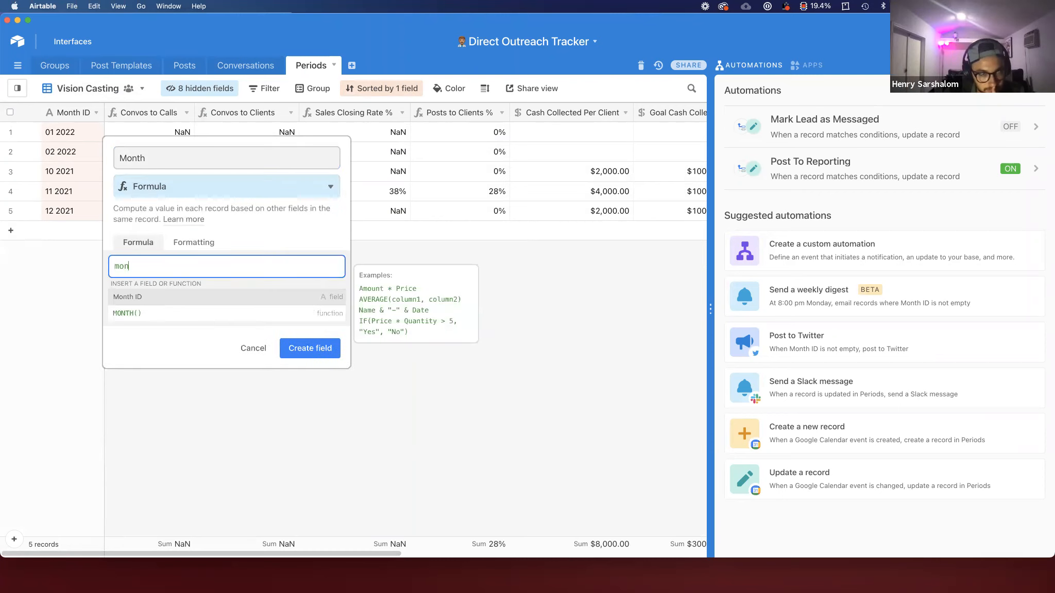
pyautogui.click(208, 297)
pyautogui.hotkey('ctrl', 'a')
pyautogui.write('lef')
pyautogui.click(216, 302)
pyautogui.press('super+v')
pyautogui.write(',2')
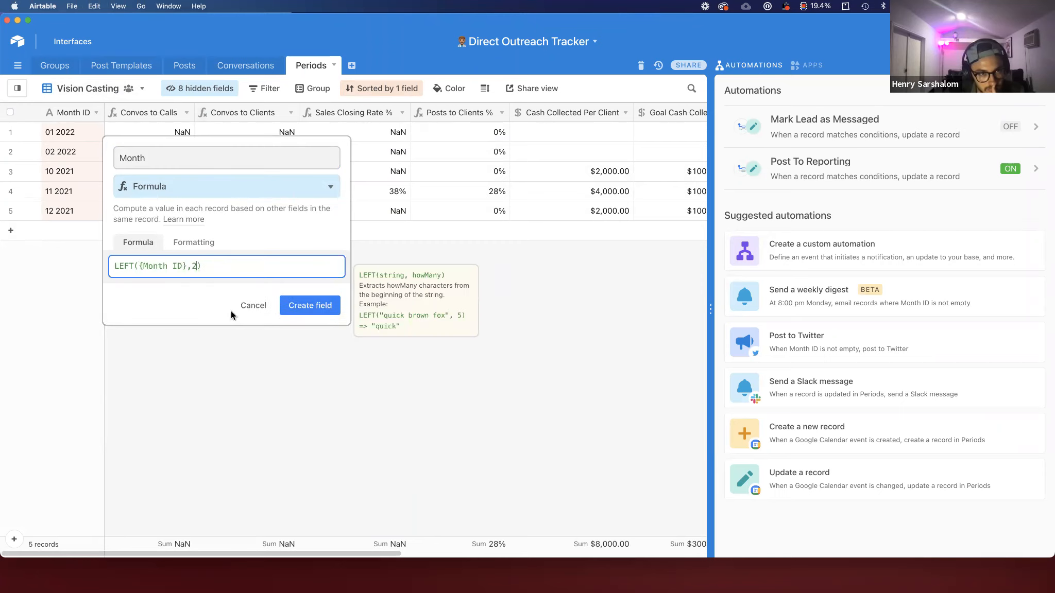
pyautogui.click(307, 305)
pyautogui.moveTo(215, 113); pyautogui.dragTo(158, 114)
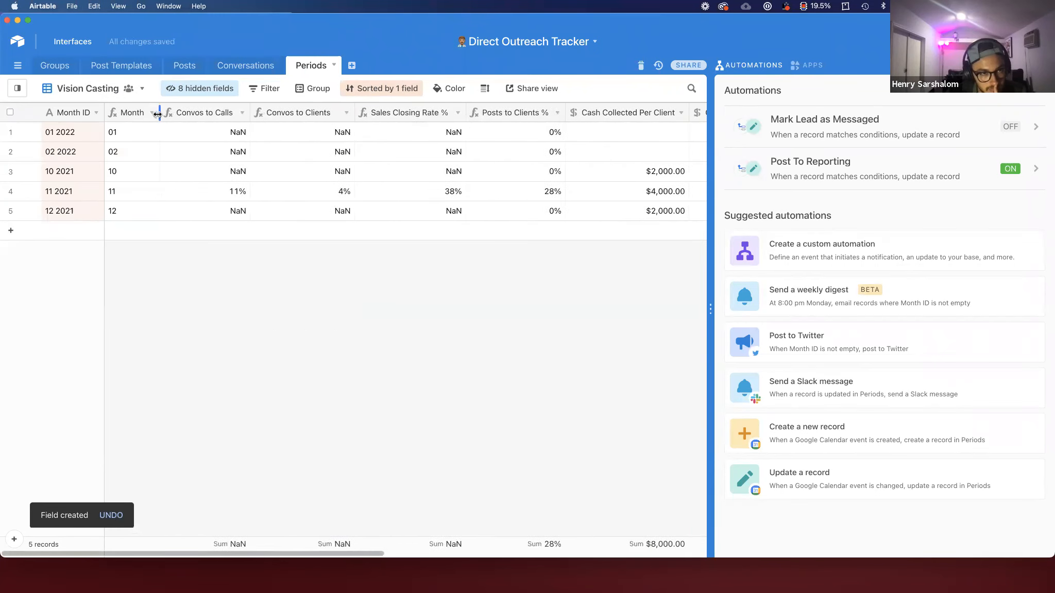
# Step: Insert a new Formula field named Year to the right of the Month field in the Periods table
pyautogui.rightClick(131, 116)
pyautogui.click(166, 258)
pyautogui.write('Yea')
pyautogui.click(231, 186)
pyautogui.write('form')
pyautogui.press('Return')
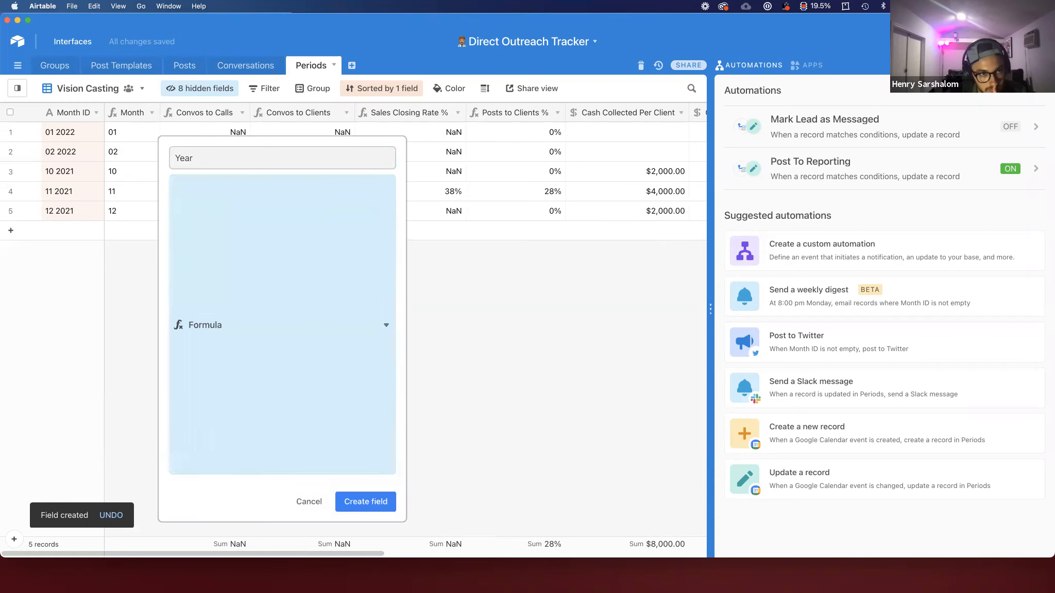
# Step: Set the Year field's formula to RIGHT({Month ID},4) and create the field
pyautogui.click(235, 266)
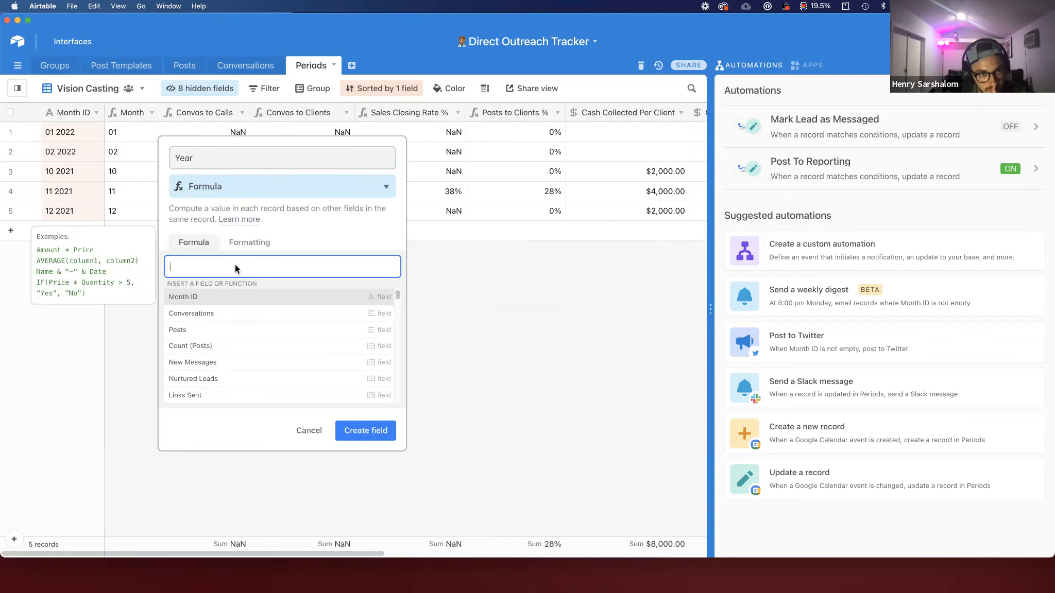
pyautogui.write('right')
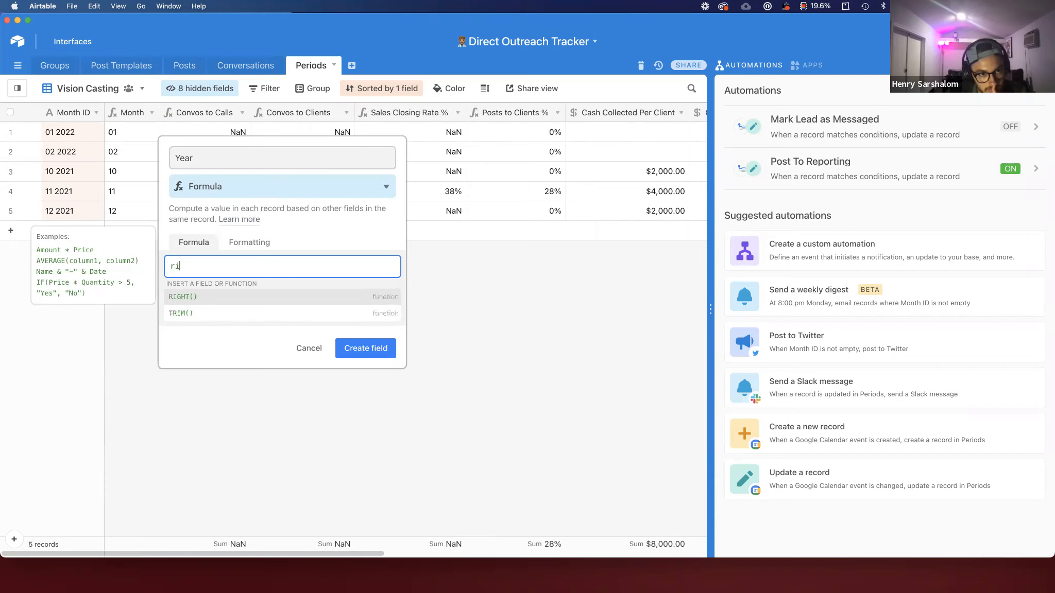
pyautogui.press('Return')
pyautogui.write('month')
pyautogui.press('Return')
pyautogui.write(',4')
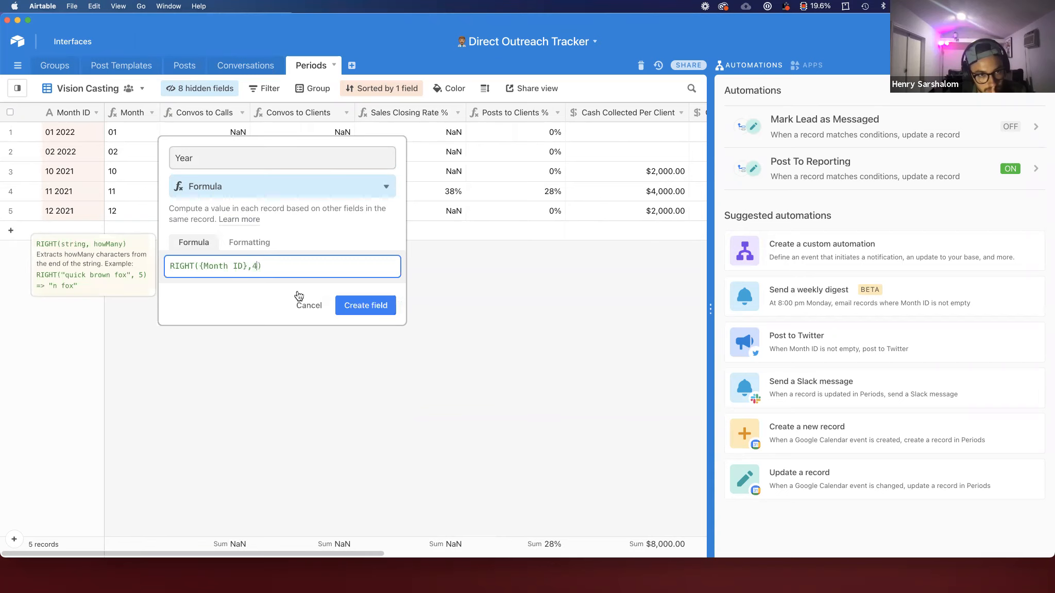
pyautogui.click(366, 305)
# Step: Group the Vision Casting view's records by the Year field
pyautogui.moveTo(260, 117); pyautogui.dragTo(220, 116)
pyautogui.click(211, 113)
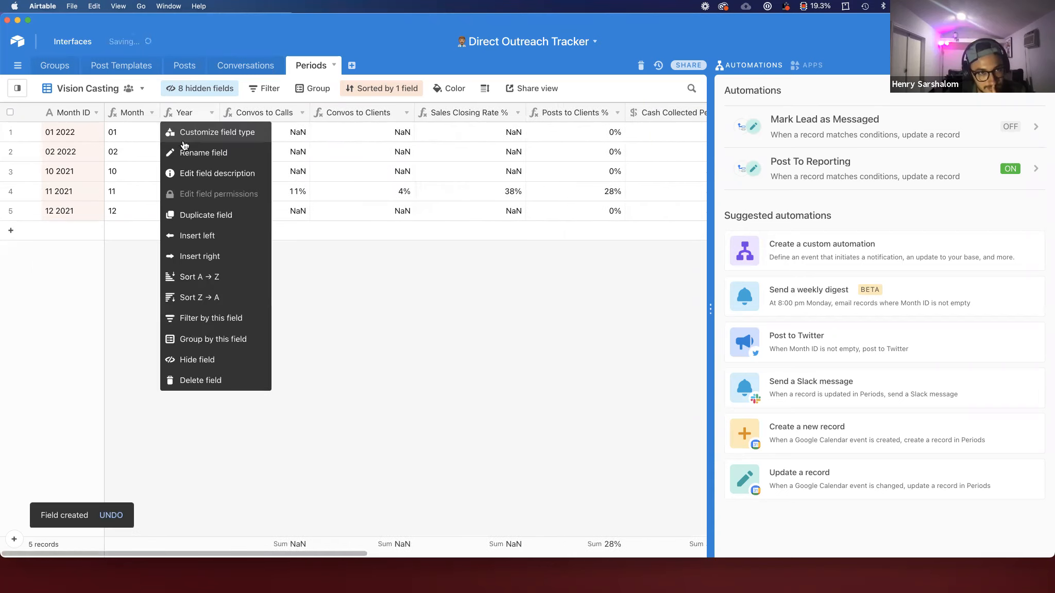
pyautogui.click(209, 339)
pyautogui.click(249, 413)
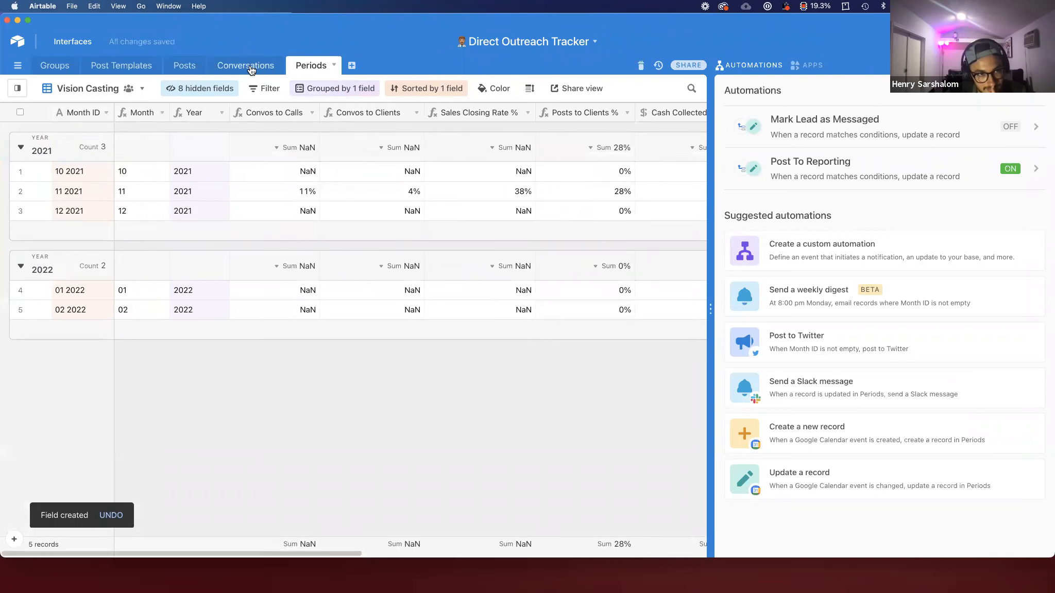
# Step: Hide the Year and Month fields in the Vision Casting view
pyautogui.rightClick(203, 119)
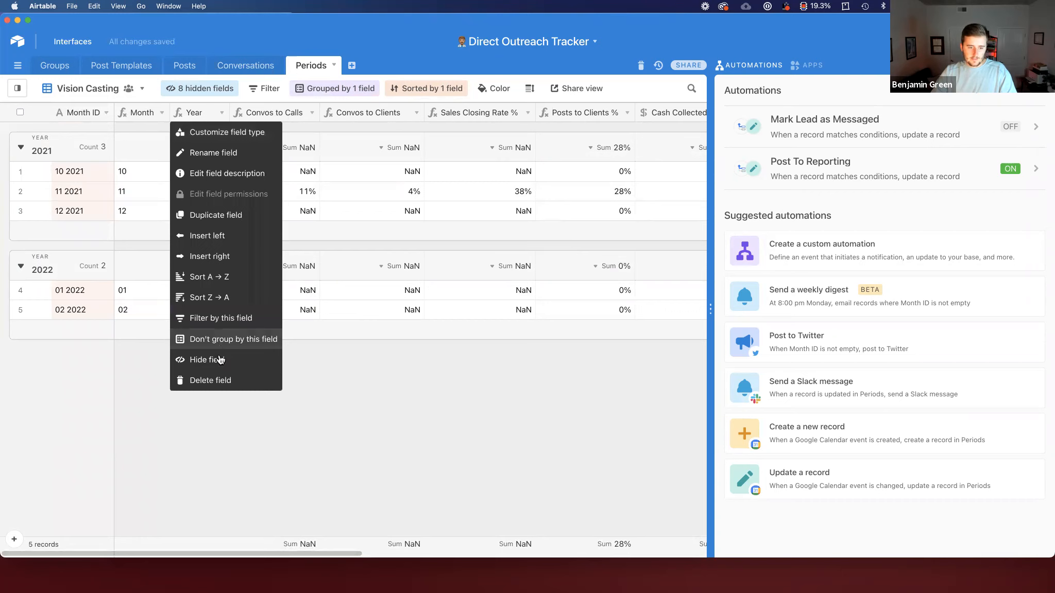
pyautogui.click(219, 359)
pyautogui.rightClick(147, 115)
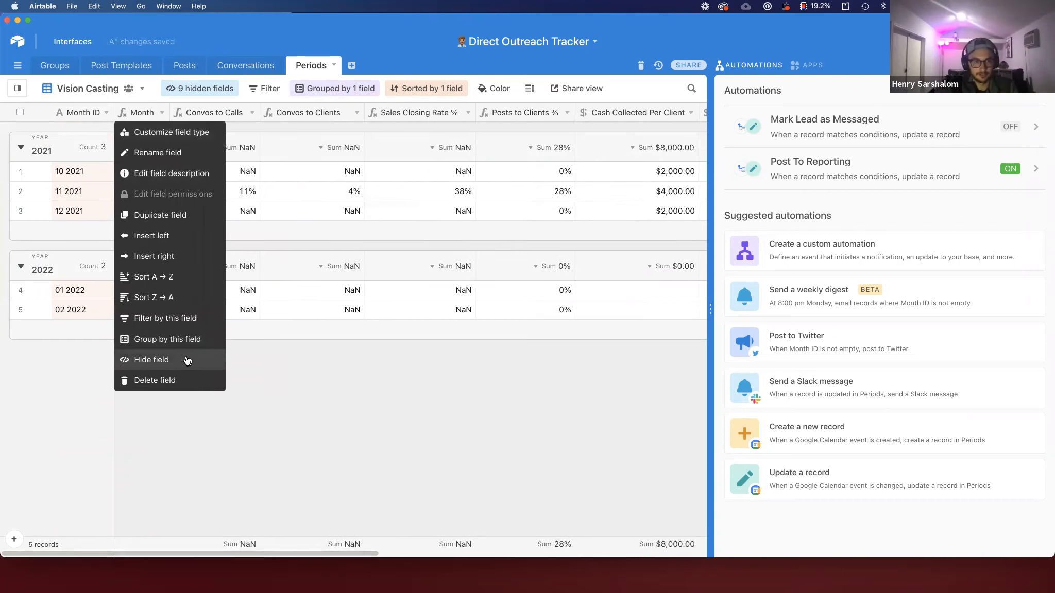
pyautogui.click(187, 361)
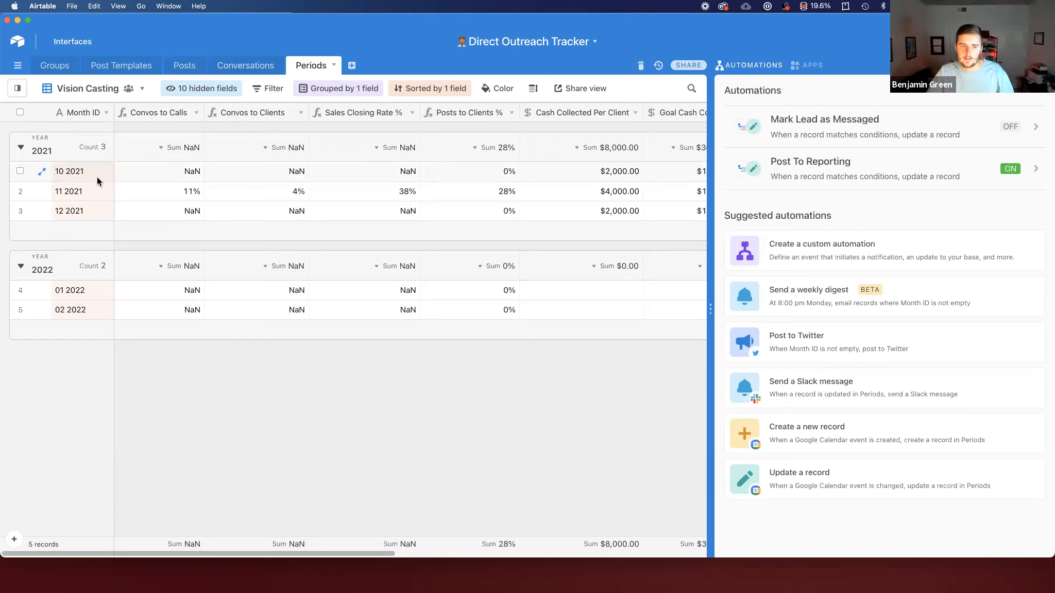
# Step: Switch to the Periods Grid view and group its records by the Year field
pyautogui.click(411, 190)
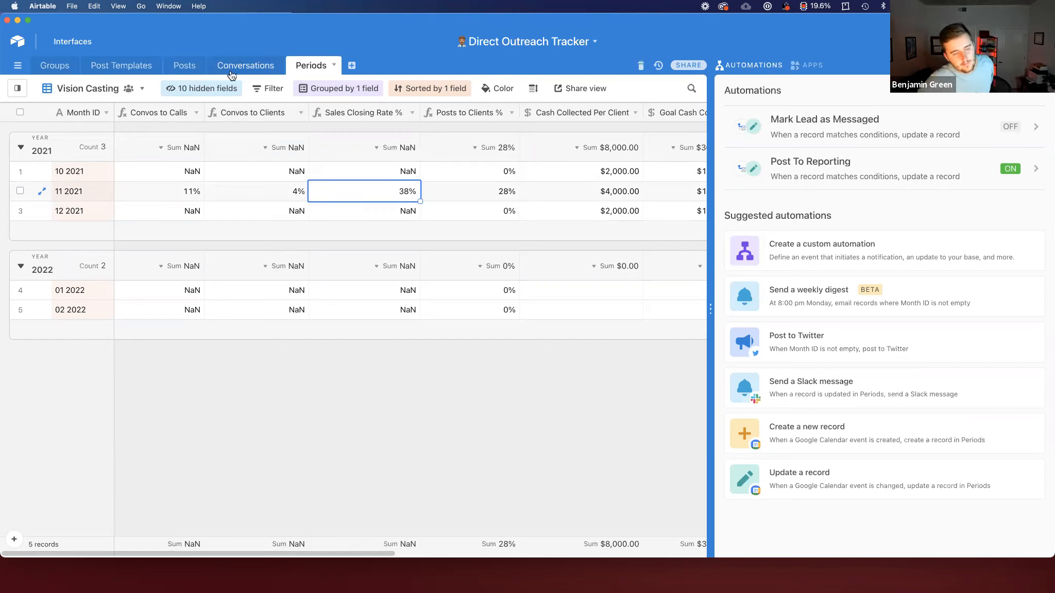
pyautogui.click(18, 89)
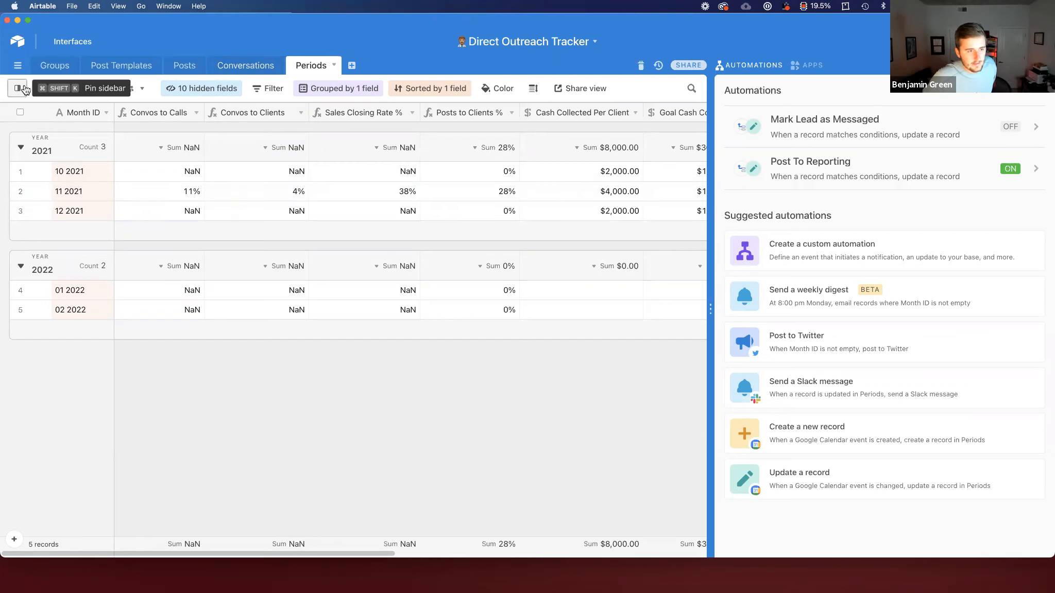
pyautogui.click(86, 153)
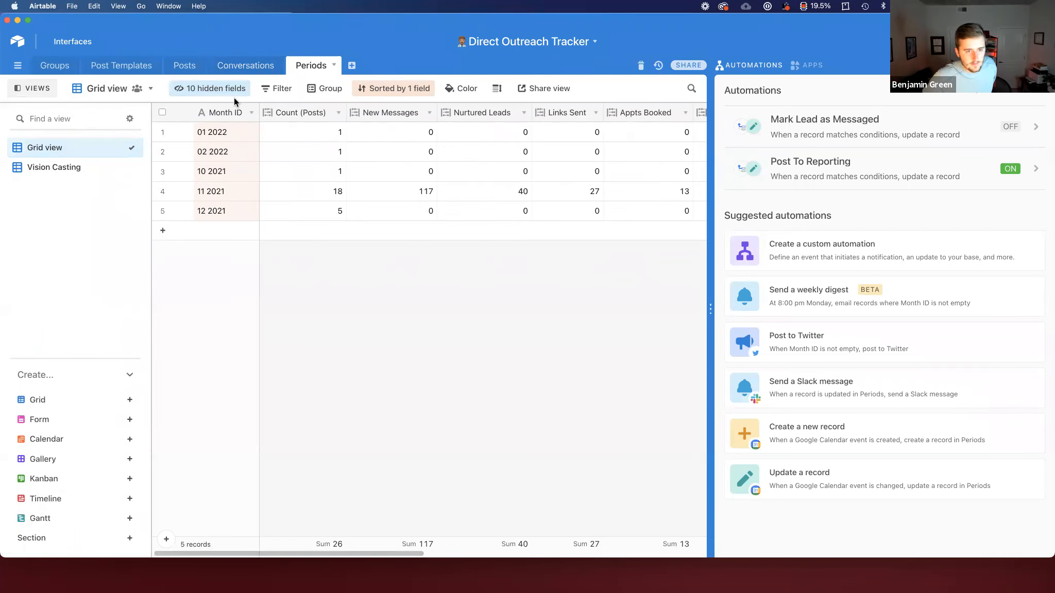
pyautogui.click(329, 88)
pyautogui.click(367, 140)
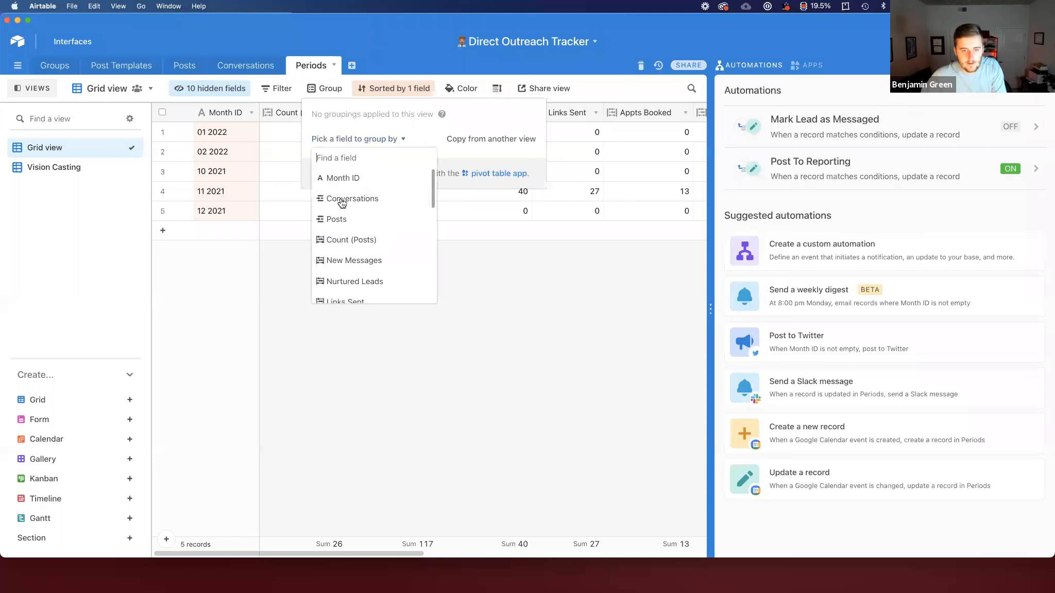
pyautogui.scroll(-5, 342, 204)
pyautogui.click(340, 293)
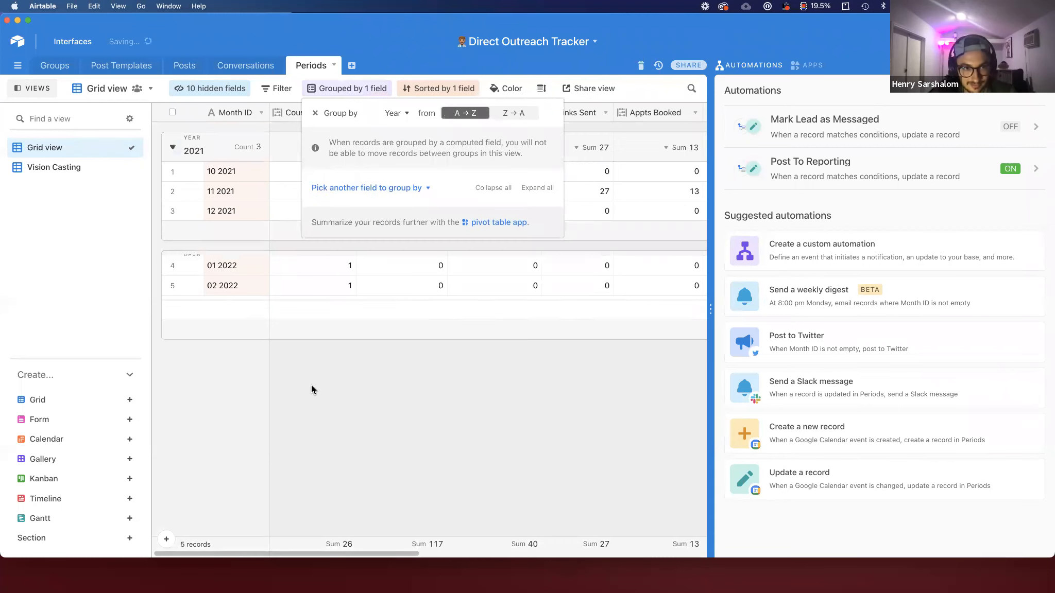
pyautogui.click(311, 388)
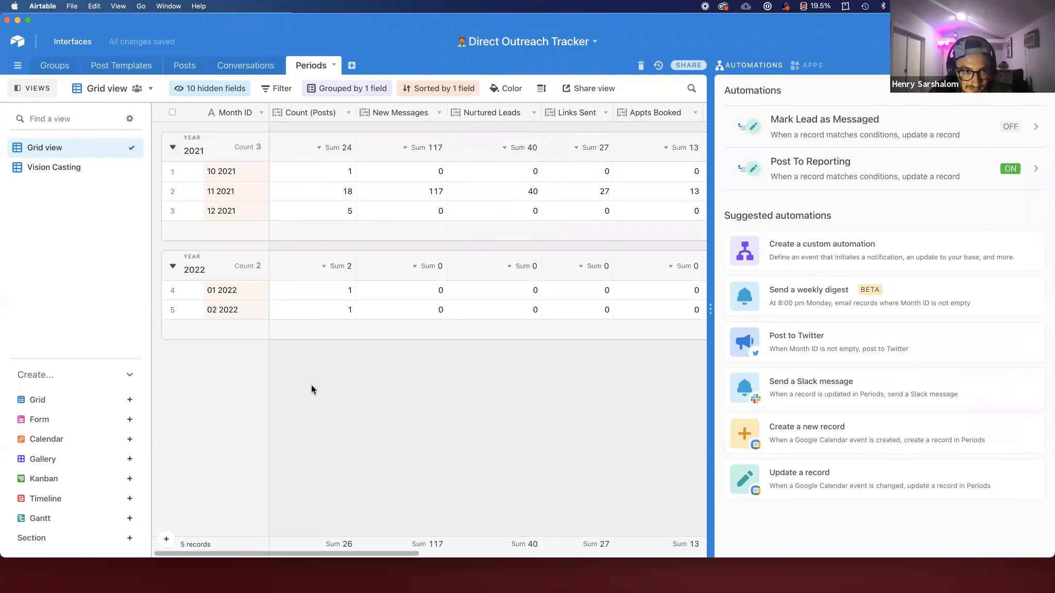
# Step: Turn on the Mark Lead as Messaged automation and close the automation editor
pyautogui.click(966, 126)
pyautogui.click(208, 88)
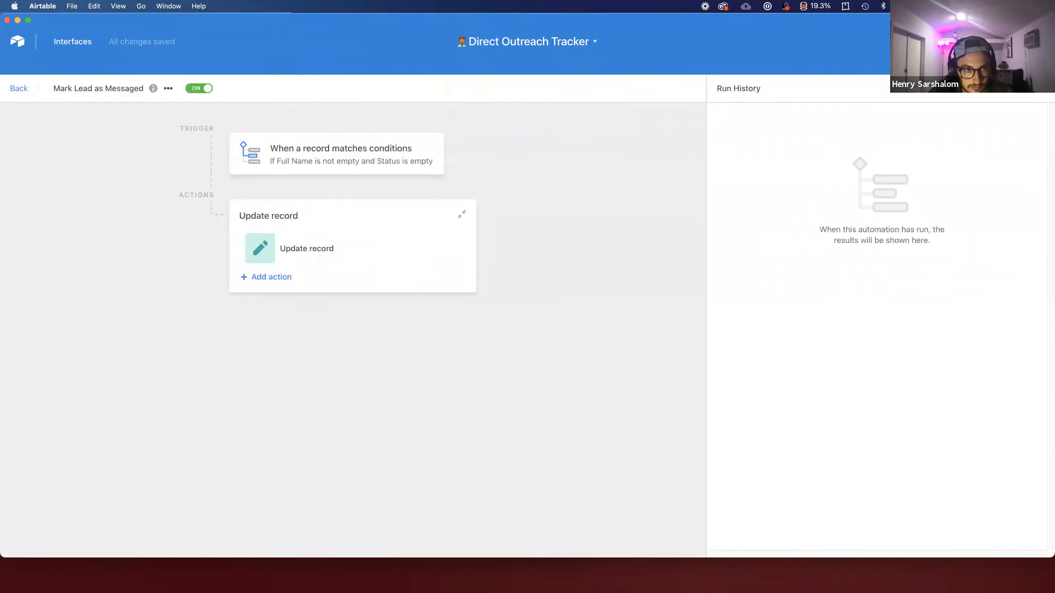
pyautogui.click(964, 66)
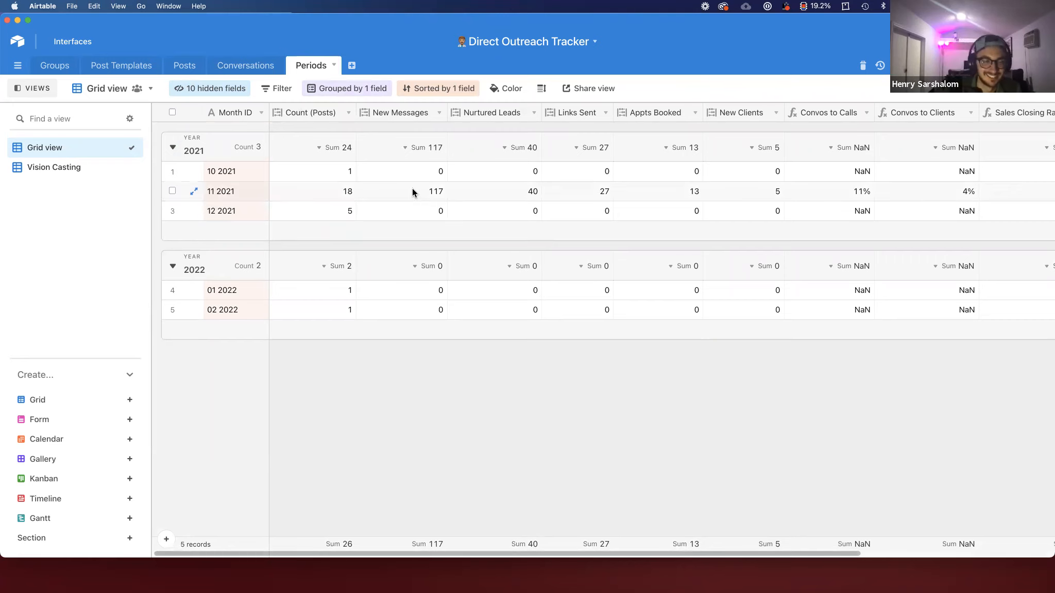
# Step: Review the monthly counts and conversion rates across the grouped Periods records
pyautogui.click(344, 195)
pyautogui.press('Right')
pyautogui.press('Right')
pyautogui.press('Right')
pyautogui.press('Right')
pyautogui.press('Right')
pyautogui.press('Right')
pyautogui.press('Right')
pyautogui.press('Right')
pyautogui.press('Right')
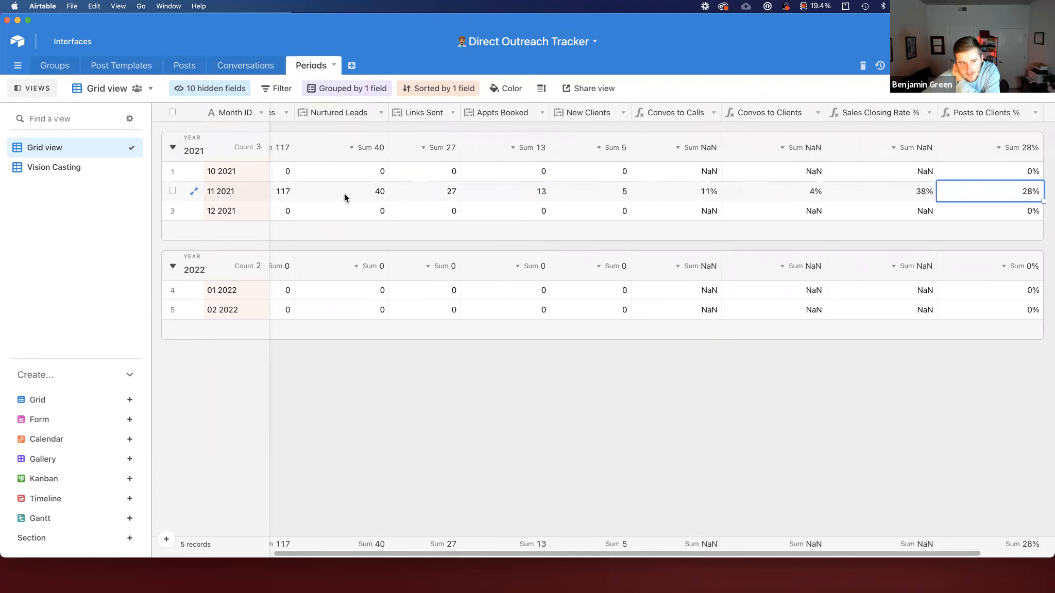
pyautogui.click(21, 88)
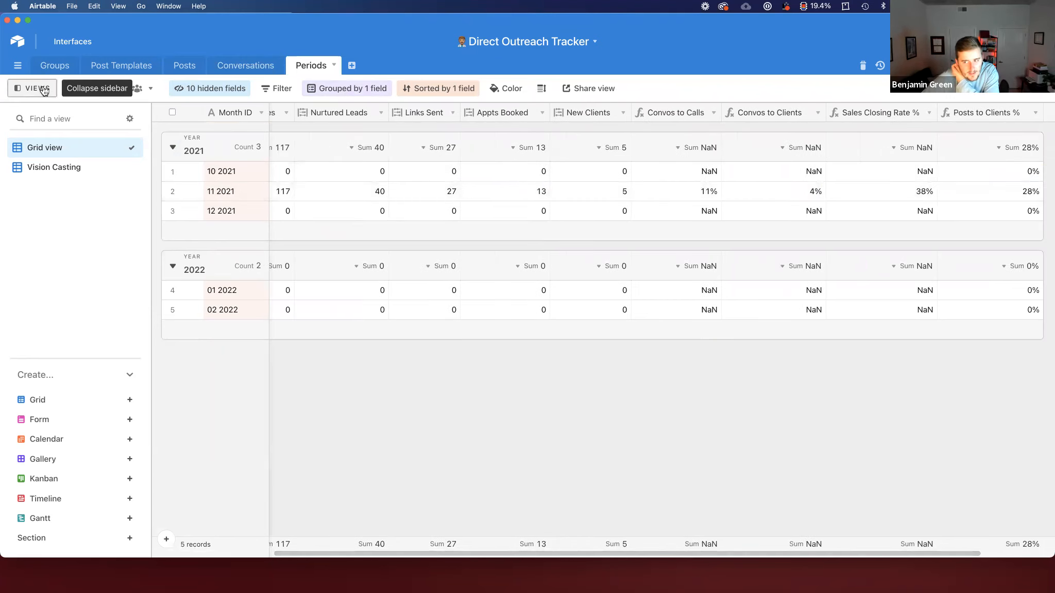
pyautogui.click(81, 216)
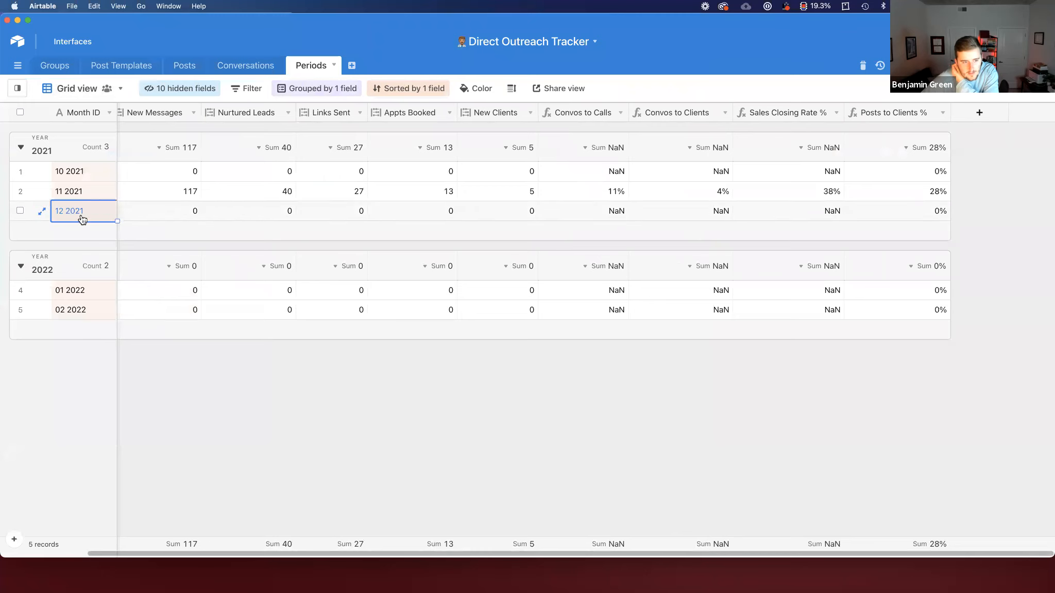
pyautogui.press('Right')
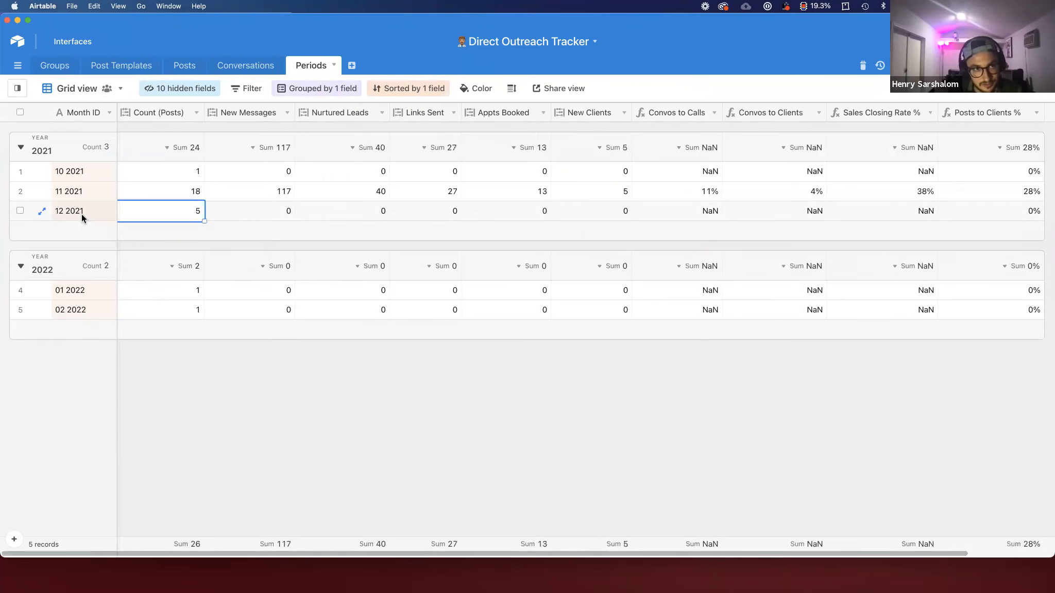
# Step: Open the Post Info view of the Posts table
pyautogui.click(175, 63)
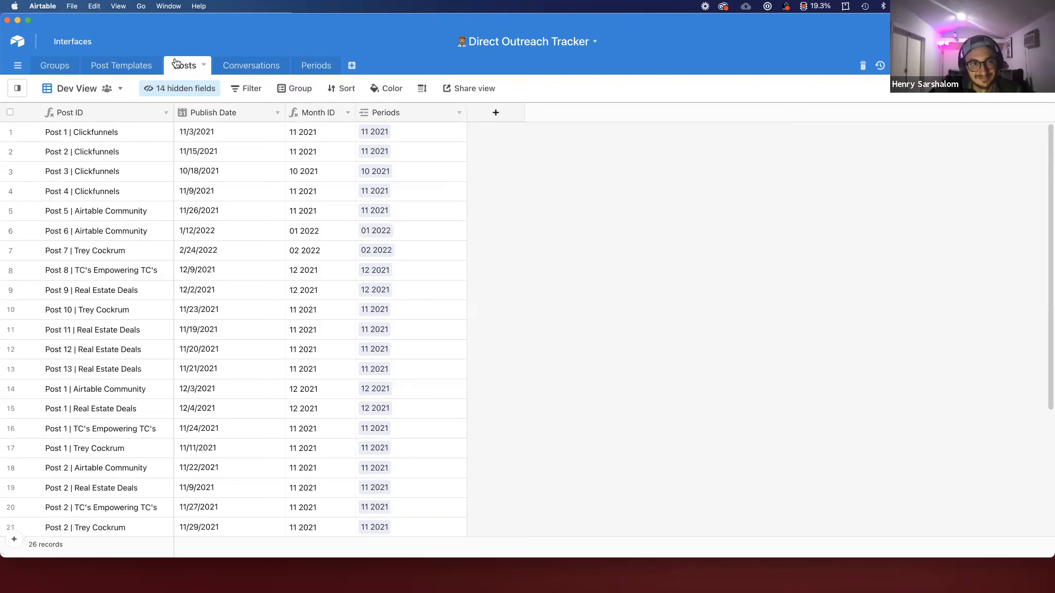
pyautogui.click(17, 88)
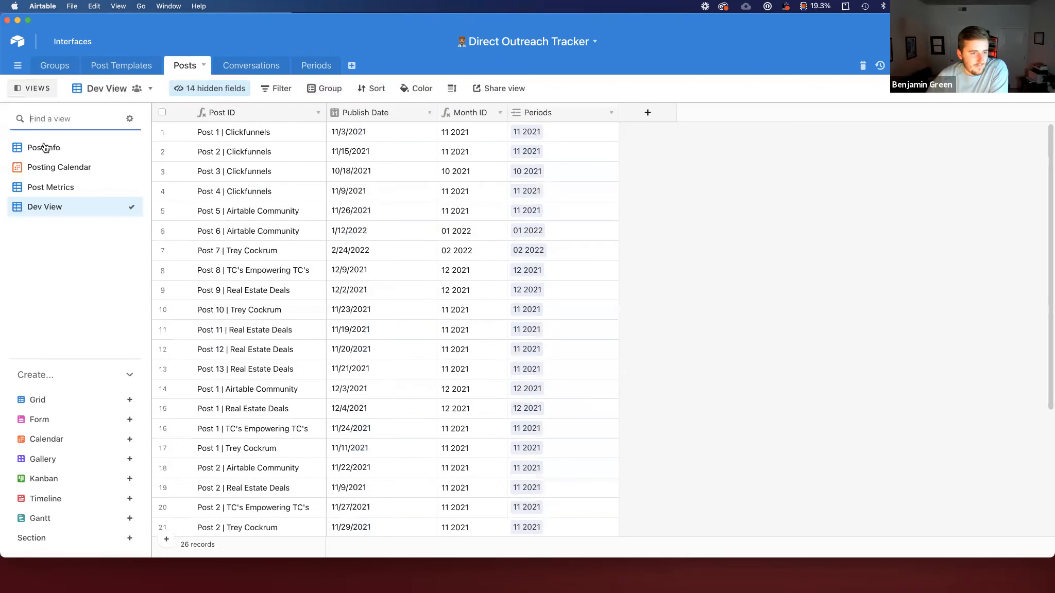
pyautogui.click(52, 147)
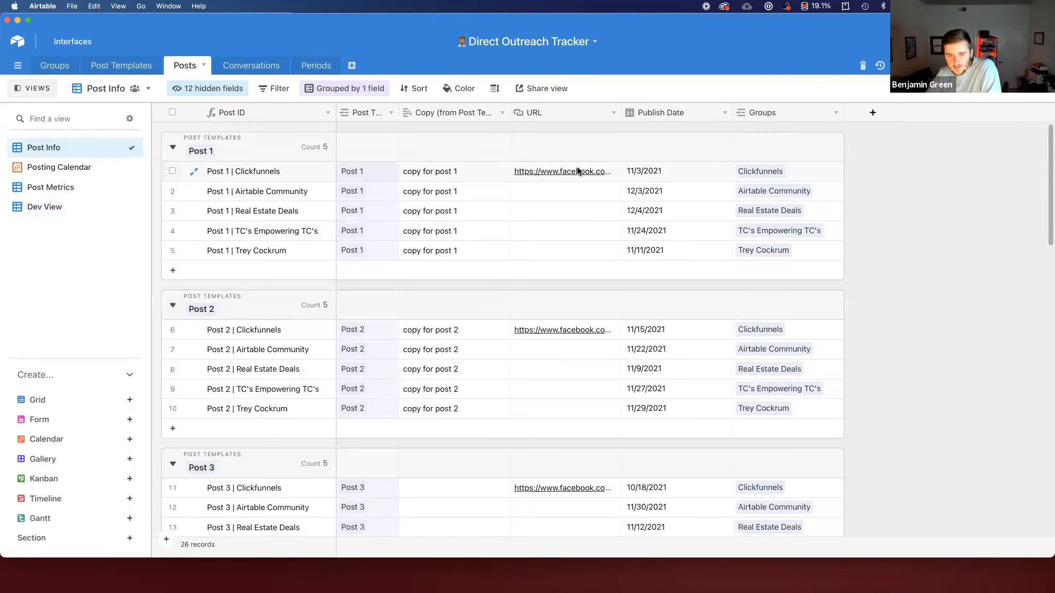